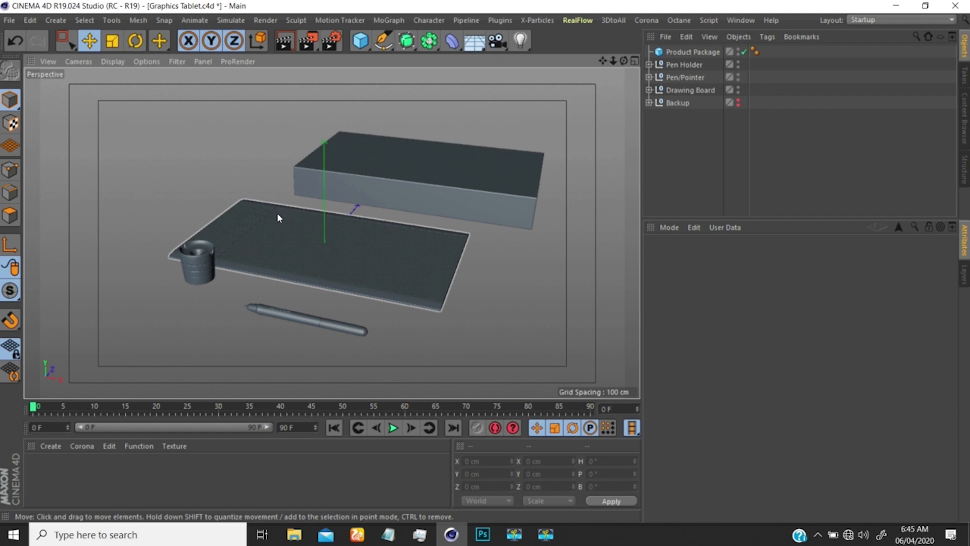
- Examine the drawing board, pen, pen holder and product package models from a higher viewing angle
{"action": "left_click_drag", "start_coordinate": [291, 213], "coordinate": [294, 265], "text": "alt"}
{"action": "left_click_drag", "start_coordinate": [297, 218], "coordinate": [317, 208], "text": "alt"}
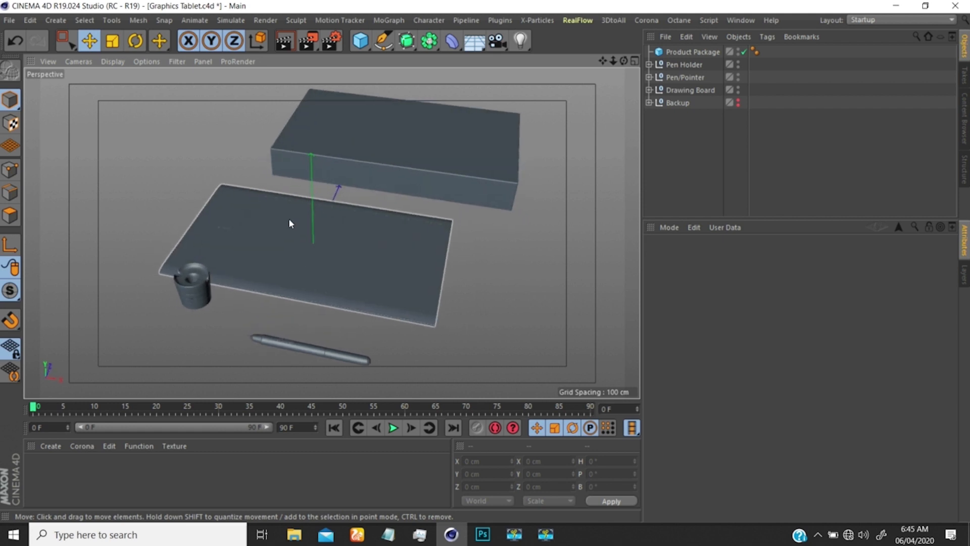
{"action": "right_click_drag", "start_coordinate": [280, 222], "coordinate": [304, 196], "text": "alt"}
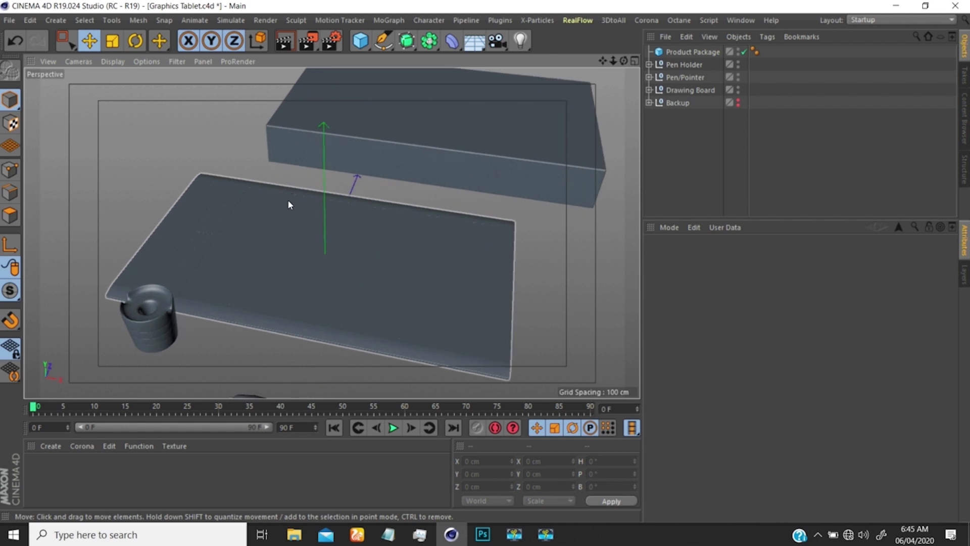
{"action": "middle_click_drag", "start_coordinate": [290, 204], "coordinate": [319, 204], "text": "alt"}
{"action": "right_click_drag", "start_coordinate": [294, 210], "coordinate": [302, 193], "text": "alt"}
{"action": "middle_click_drag", "start_coordinate": [304, 190], "coordinate": [306, 174], "text": "alt"}
{"action": "left_click_drag", "start_coordinate": [305, 173], "coordinate": [312, 229], "text": "alt"}
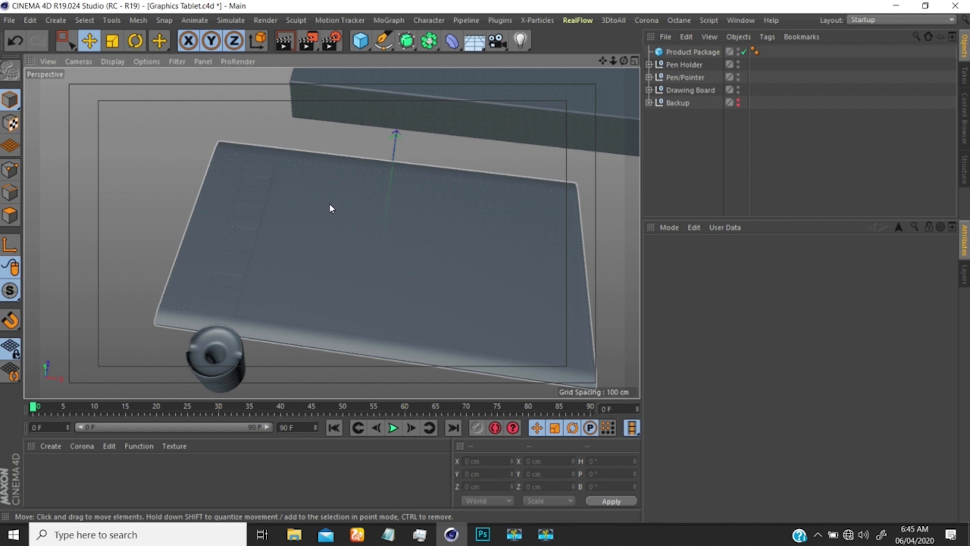
{"action": "scroll", "coordinate": [334, 207], "scroll_direction": "down", "scroll_amount": 5}
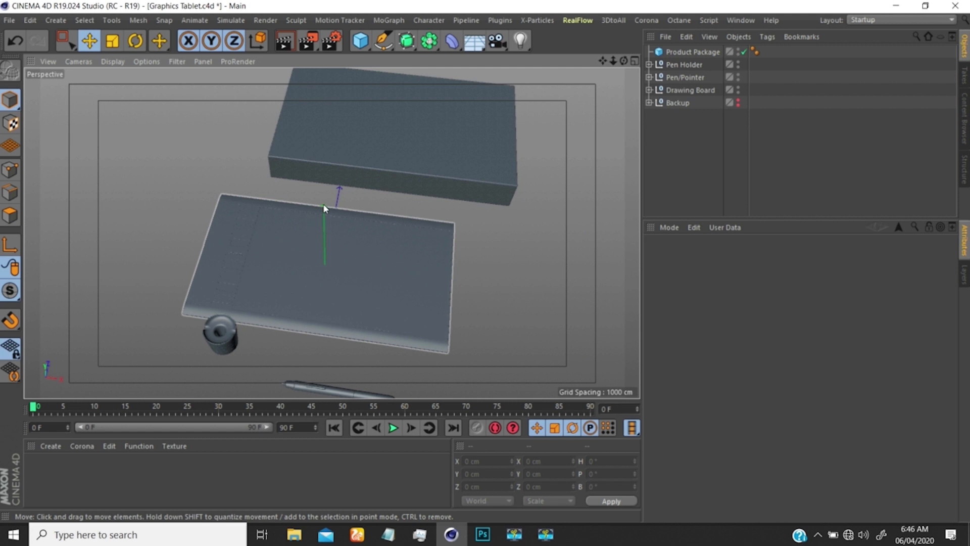
{"action": "left_click_drag", "start_coordinate": [323, 204], "coordinate": [323, 210], "text": "alt"}
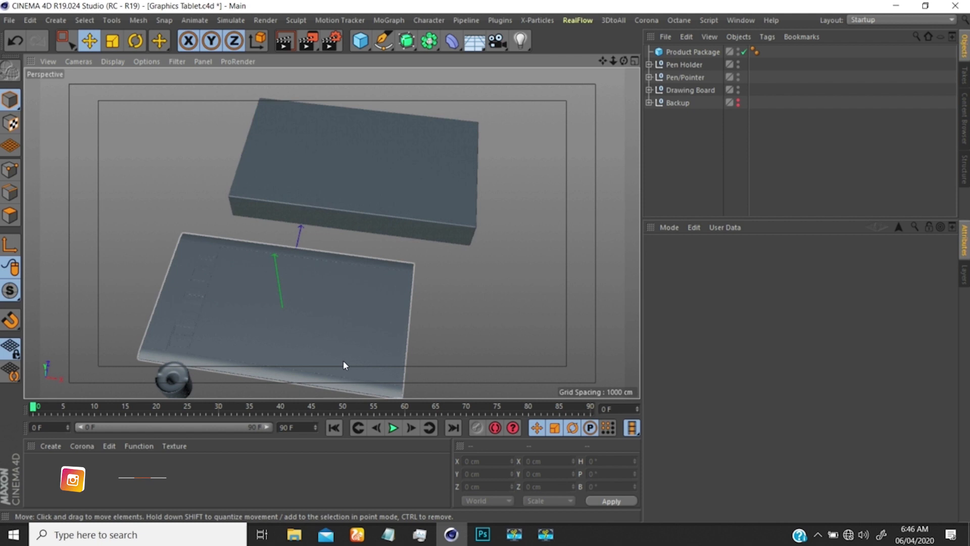
- Open the product photo of the tablet with its accessories from the UGEE Tablet project's References folder
{"action": "mouse_move", "coordinate": [294, 535]}
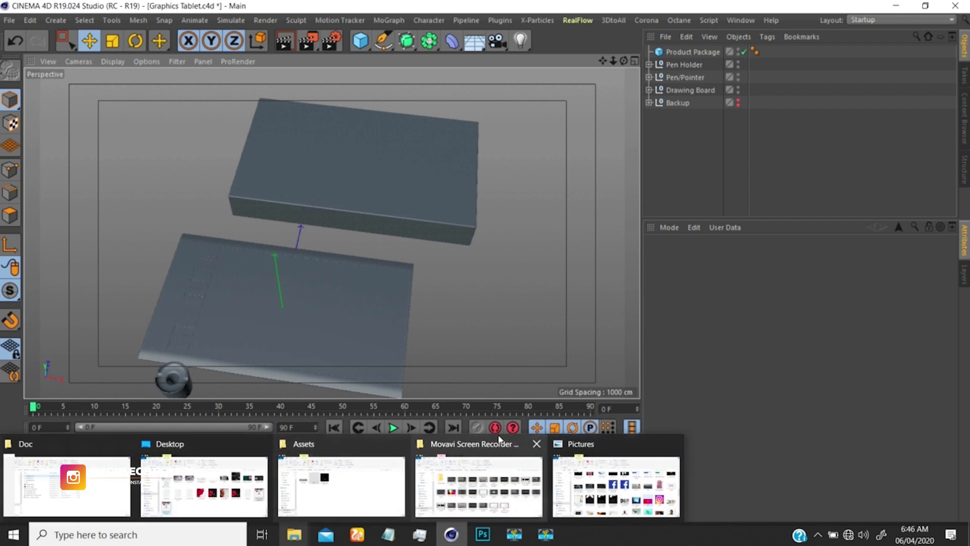
{"action": "left_click", "coordinate": [360, 480]}
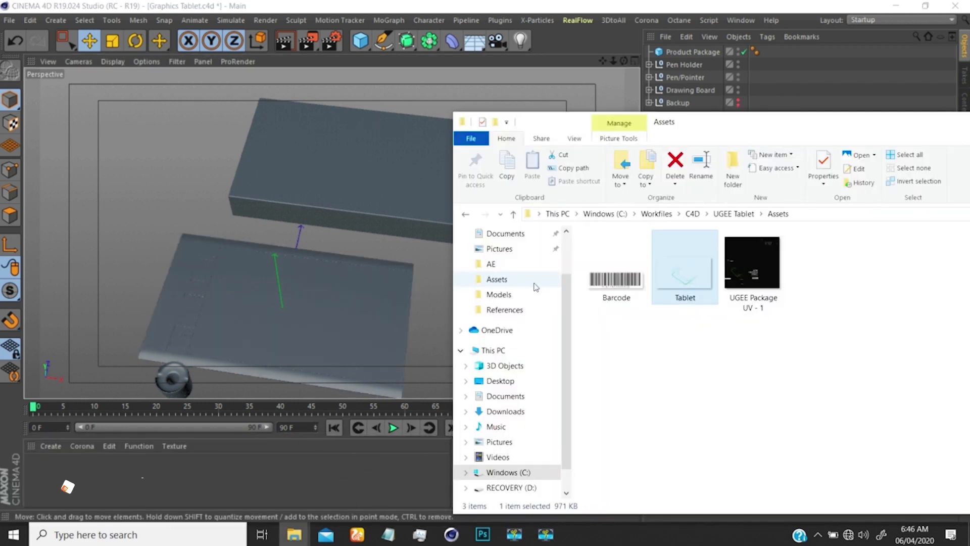
{"action": "key", "text": "BackSpace"}
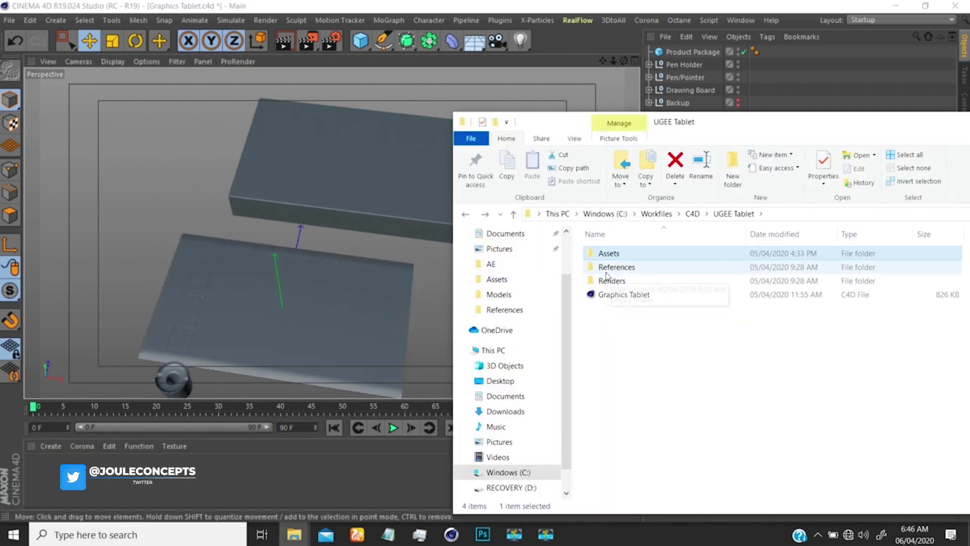
{"action": "double_click", "coordinate": [610, 269]}
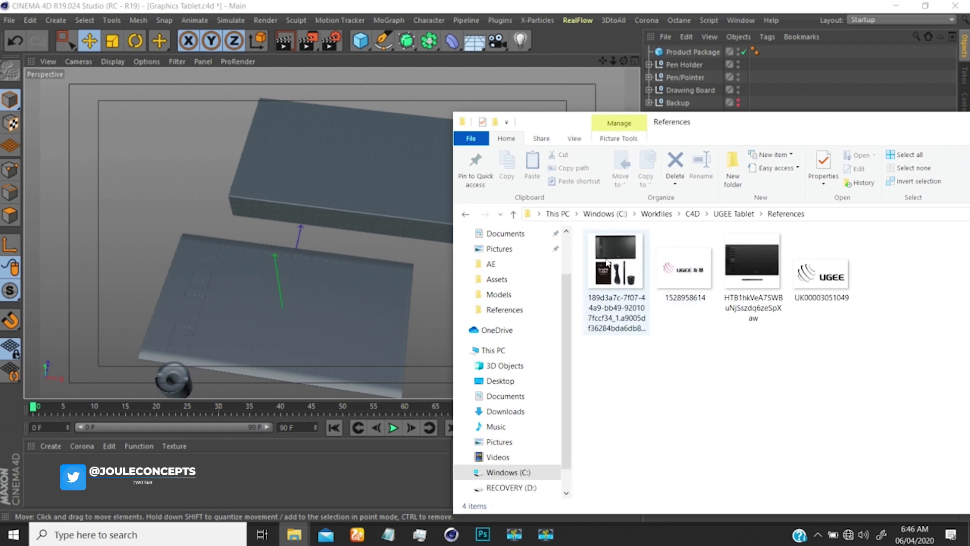
{"action": "double_click", "coordinate": [611, 270]}
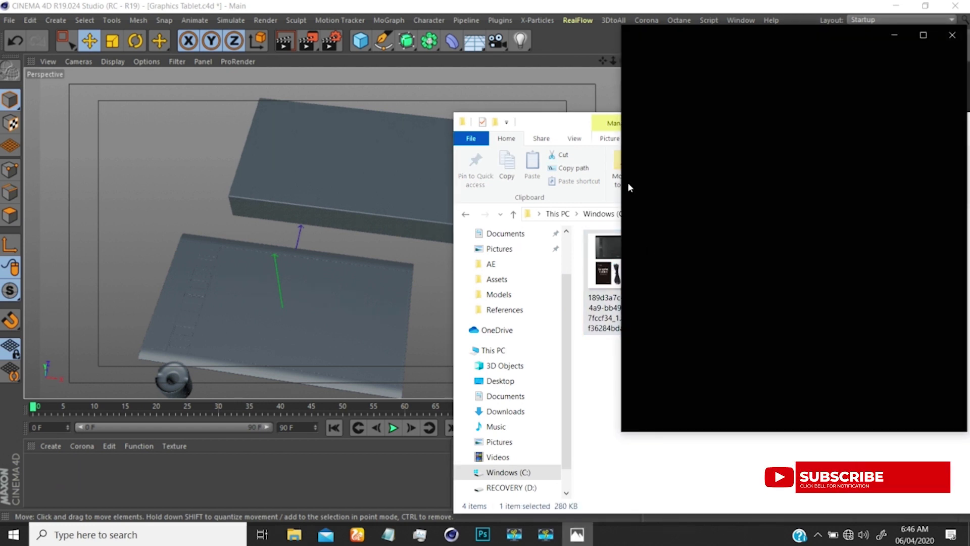
- Clear the folder window out of the way and inspect the pen and pen holder up close in the reference photo
{"action": "left_click", "coordinate": [558, 120]}
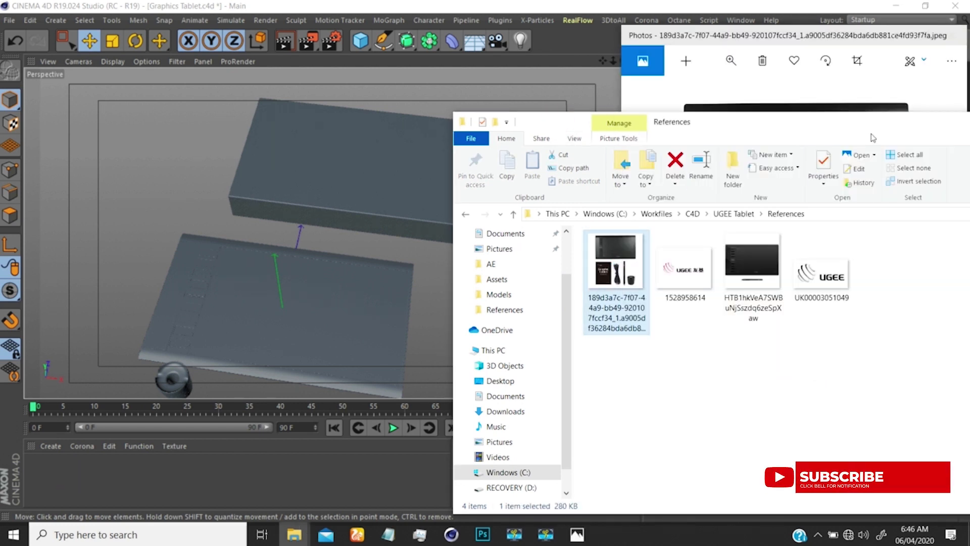
{"action": "left_click_drag", "start_coordinate": [872, 129], "coordinate": [654, 106]}
{"action": "left_click_drag", "start_coordinate": [897, 112], "coordinate": [789, 115]}
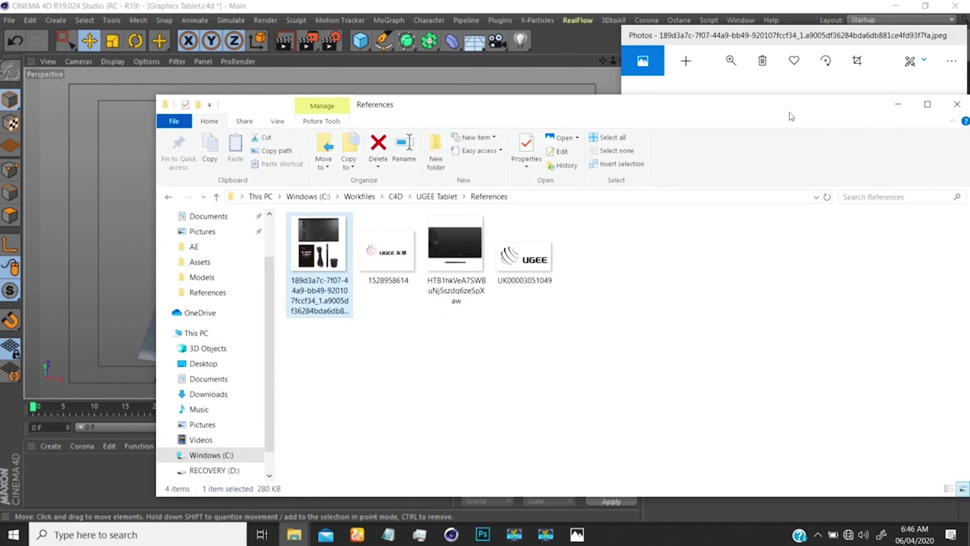
{"action": "left_click", "coordinate": [895, 106]}
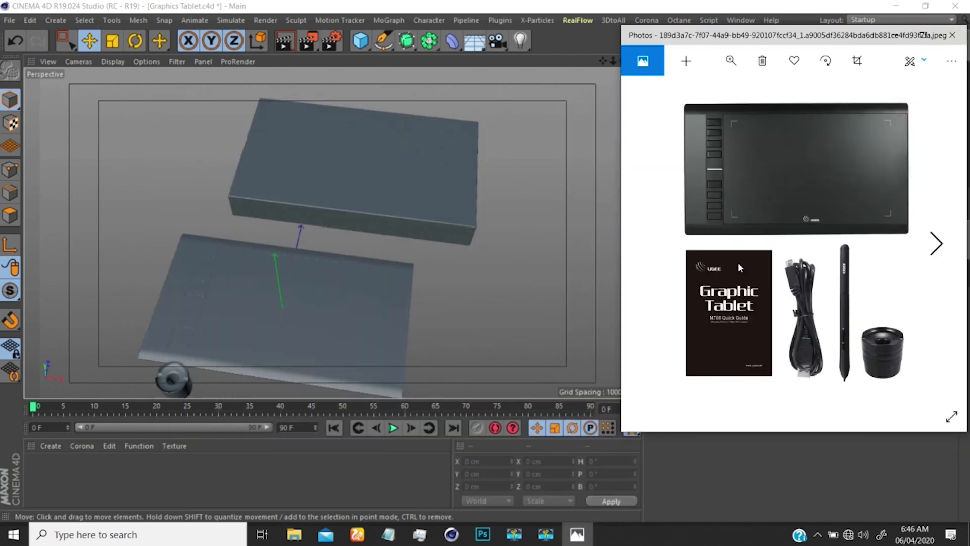
{"action": "left_click", "coordinate": [844, 354]}
{"action": "scroll", "coordinate": [844, 354], "scroll_direction": "up", "scroll_amount": 4}
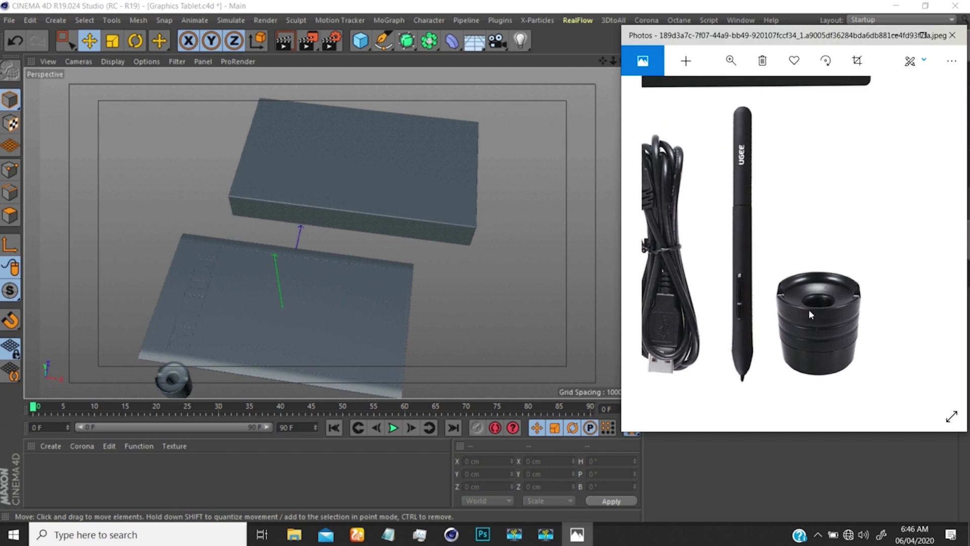
- Try to isolate the Pen Holder null with Viewport Solo Single
{"action": "middle_click_drag", "start_coordinate": [256, 282], "coordinate": [307, 226], "text": "alt"}
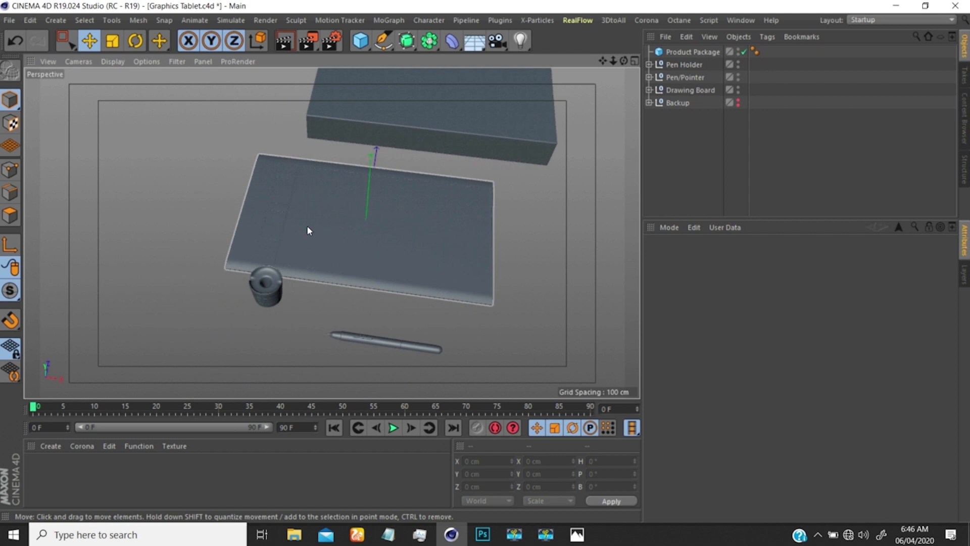
{"action": "left_click_drag", "start_coordinate": [274, 287], "coordinate": [244, 223], "text": "alt"}
{"action": "right_click_drag", "start_coordinate": [268, 294], "coordinate": [354, 229], "text": "alt"}
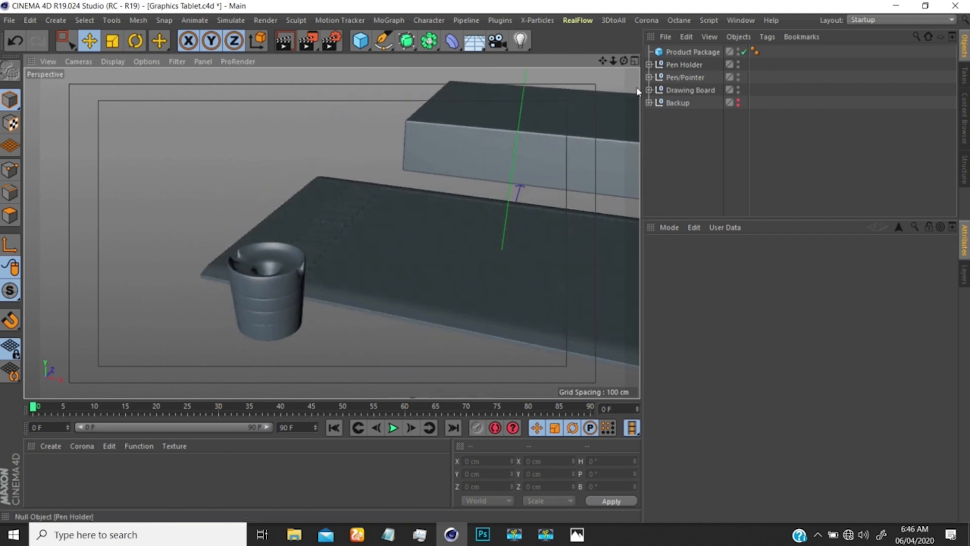
{"action": "left_click", "coordinate": [684, 65]}
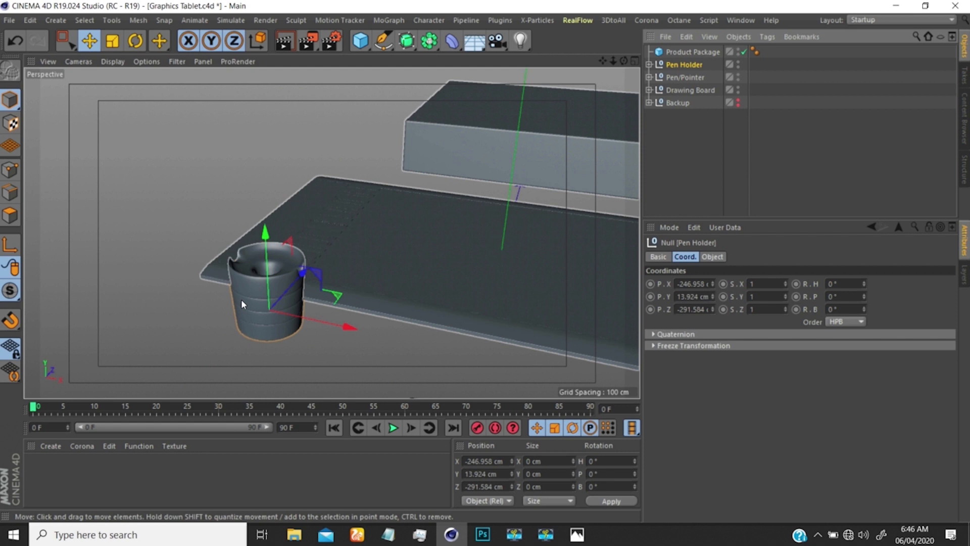
{"action": "left_click", "coordinate": [11, 291]}
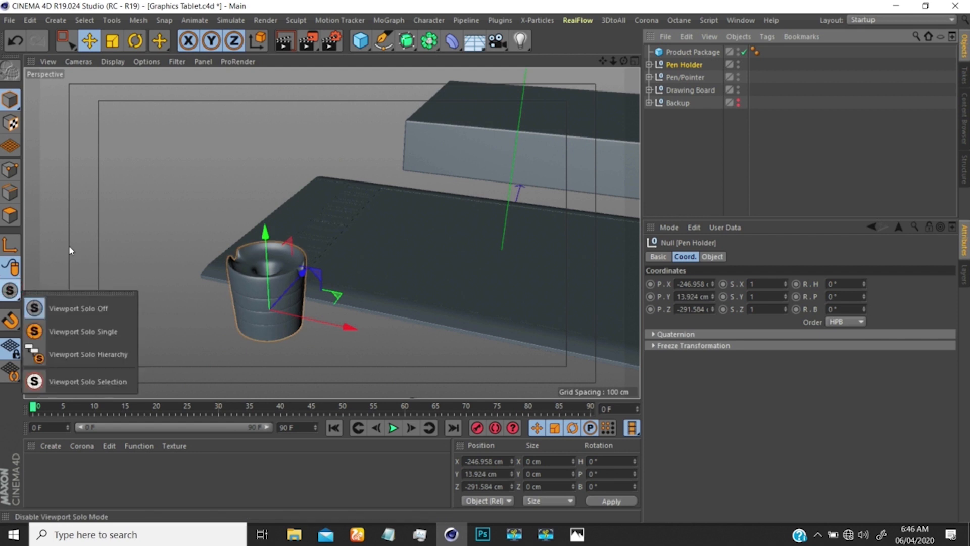
{"action": "left_click", "coordinate": [78, 331]}
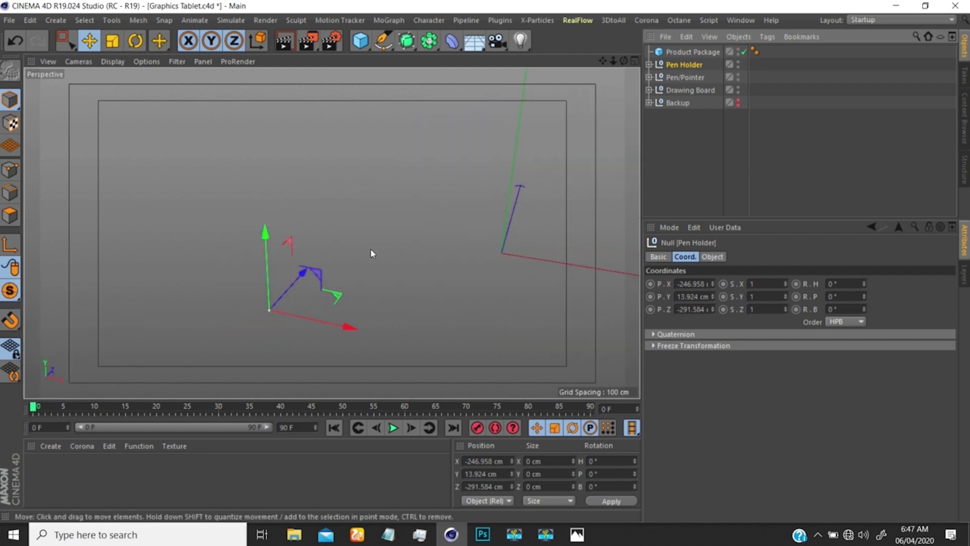
{"action": "mouse_move", "coordinate": [373, 254]}
{"action": "left_mouse_down", "text": "alt"}
{"action": "mouse_move", "coordinate": [302, 304]}
{"action": "mouse_move", "coordinate": [299, 296]}
{"action": "mouse_move", "coordinate": [373, 256]}
{"action": "left_mouse_up", "text": "alt"}
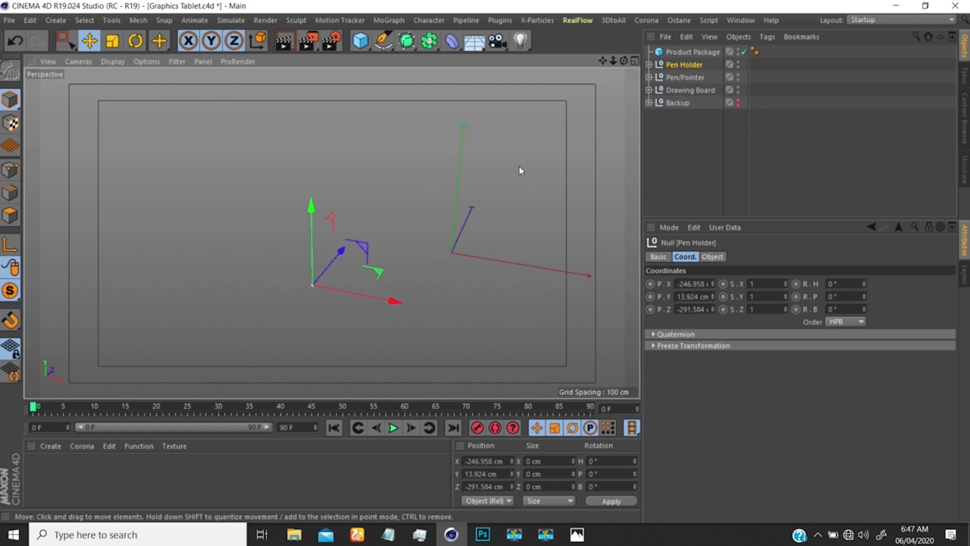
- Turn solo mode off, expand the Pen Holder hierarchy, and isolate the group with all its children using Viewport Solo Single
{"action": "left_click", "coordinate": [648, 65]}
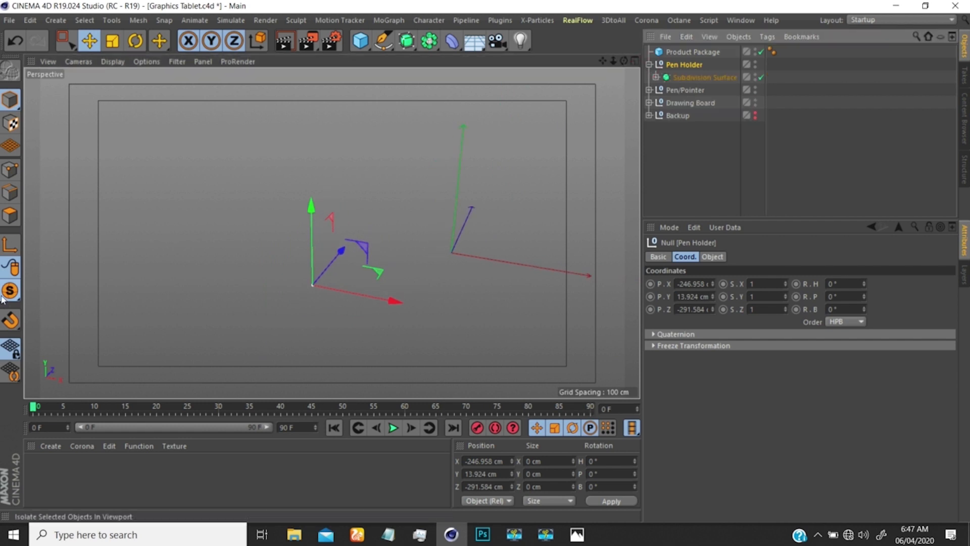
{"action": "left_click_drag", "start_coordinate": [10, 290], "coordinate": [63, 314]}
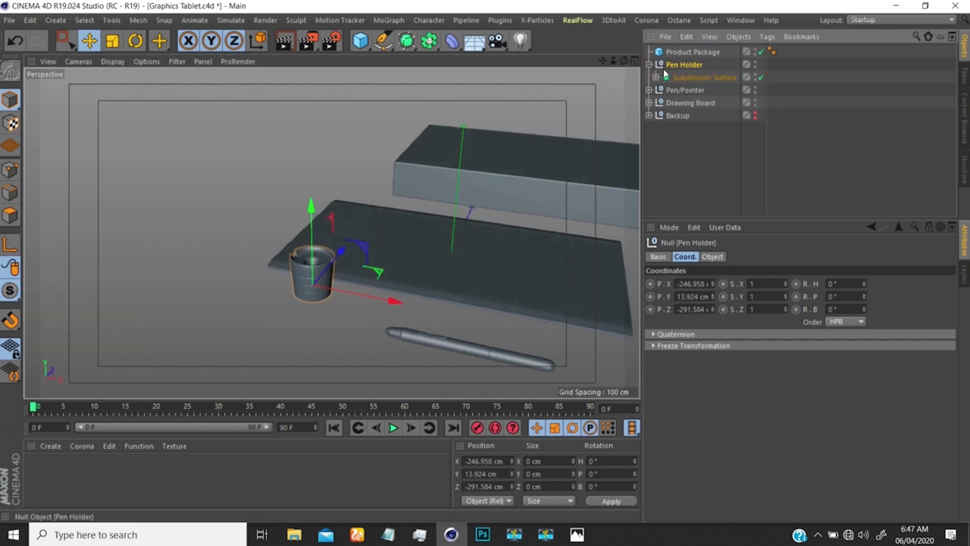
{"action": "left_click", "coordinate": [655, 77]}
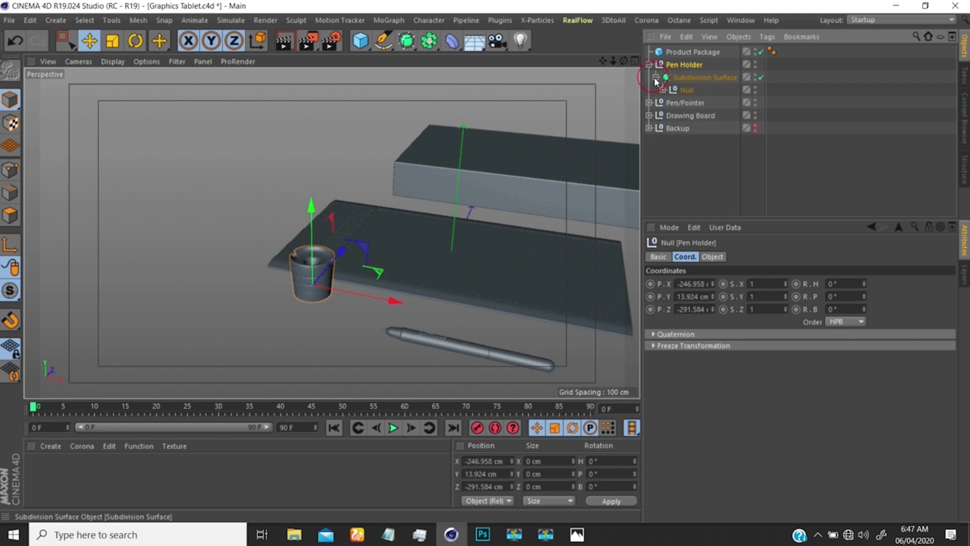
{"action": "left_click", "coordinate": [662, 90]}
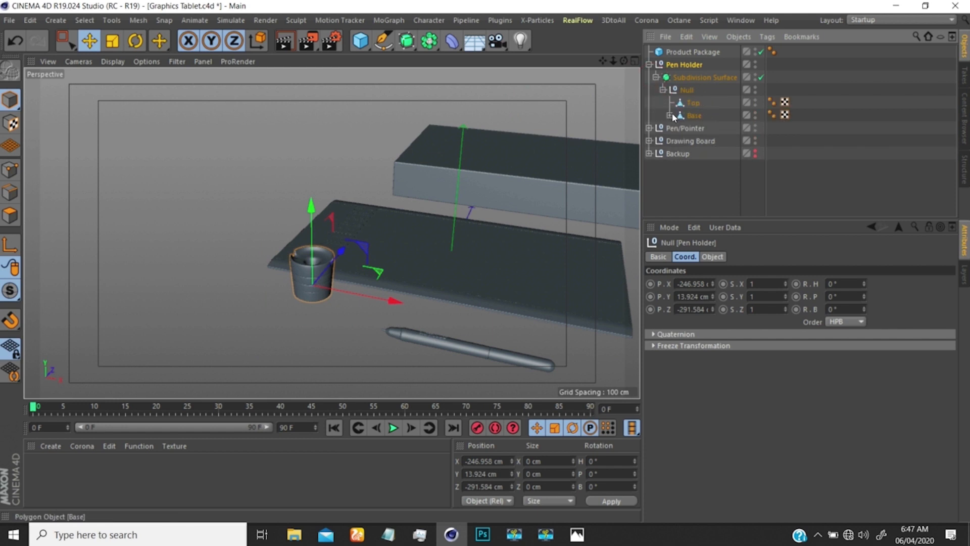
{"action": "left_click", "coordinate": [669, 116]}
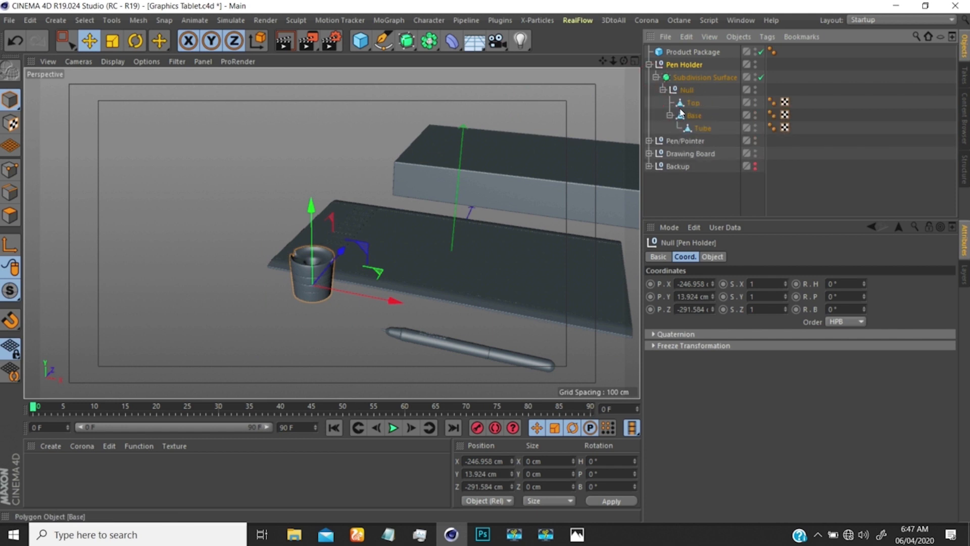
{"action": "middle_click", "coordinate": [686, 62]}
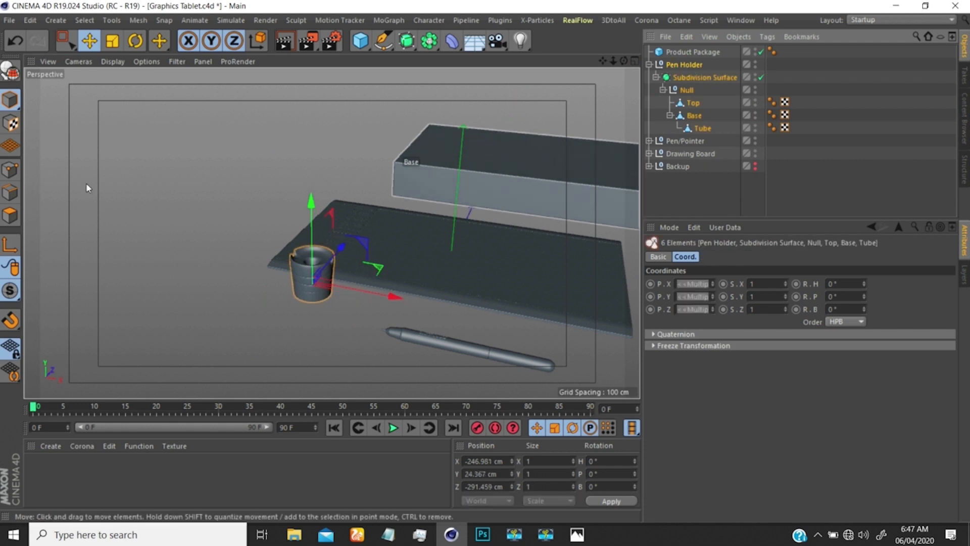
{"action": "left_click_drag", "start_coordinate": [8, 297], "coordinate": [72, 327]}
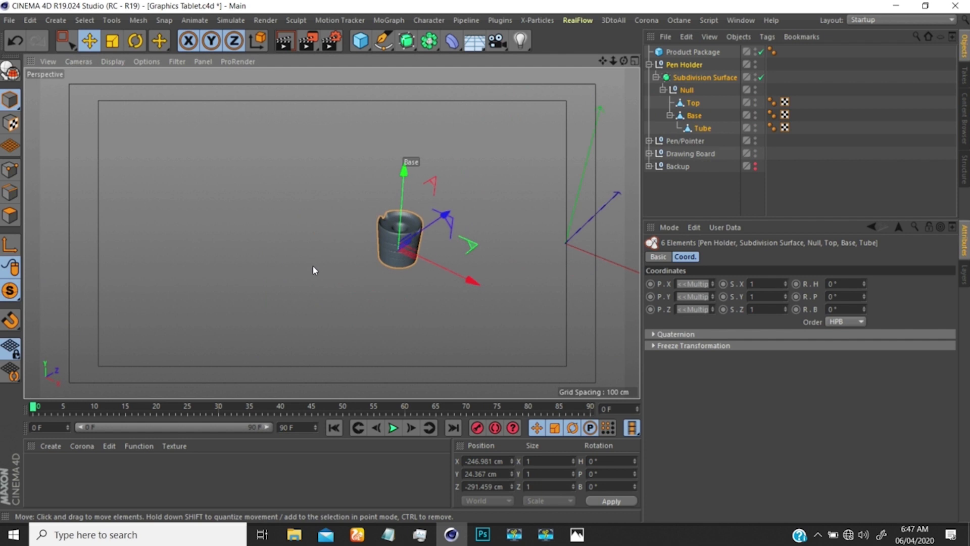
- Frame the isolated pen holder, clear the selection and examine its notched rim and grooved sides from several angles
{"action": "key", "text": "o"}
{"action": "left_click", "coordinate": [805, 98]}
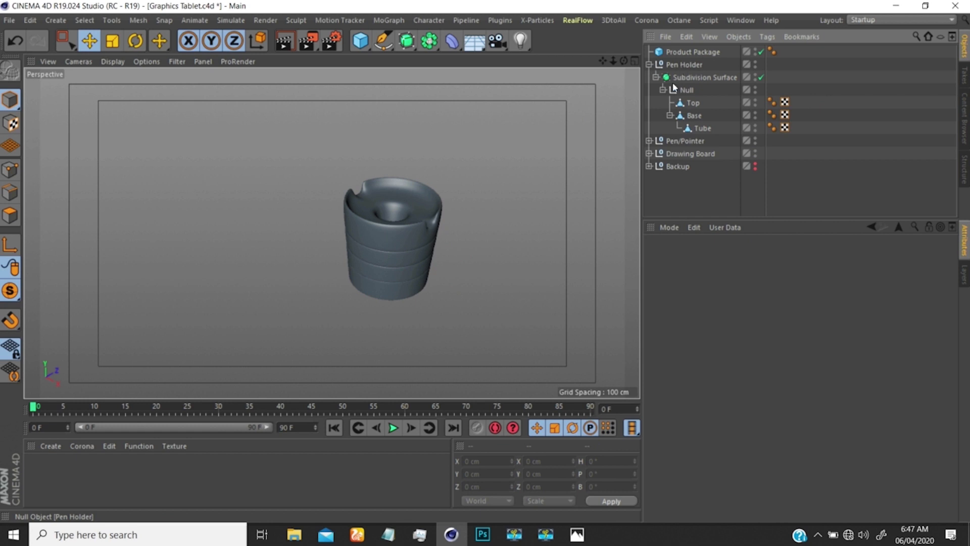
{"action": "middle_click_drag", "start_coordinate": [366, 237], "coordinate": [331, 232], "text": "alt"}
{"action": "mouse_move", "coordinate": [353, 234]}
{"action": "left_mouse_down", "text": "alt"}
{"action": "mouse_move", "coordinate": [349, 206]}
{"action": "mouse_move", "coordinate": [352, 220]}
{"action": "left_mouse_up", "text": "alt"}
{"action": "right_click_drag", "start_coordinate": [338, 226], "coordinate": [360, 208], "text": "alt"}
{"action": "middle_click_drag", "start_coordinate": [378, 196], "coordinate": [361, 182], "text": "alt"}
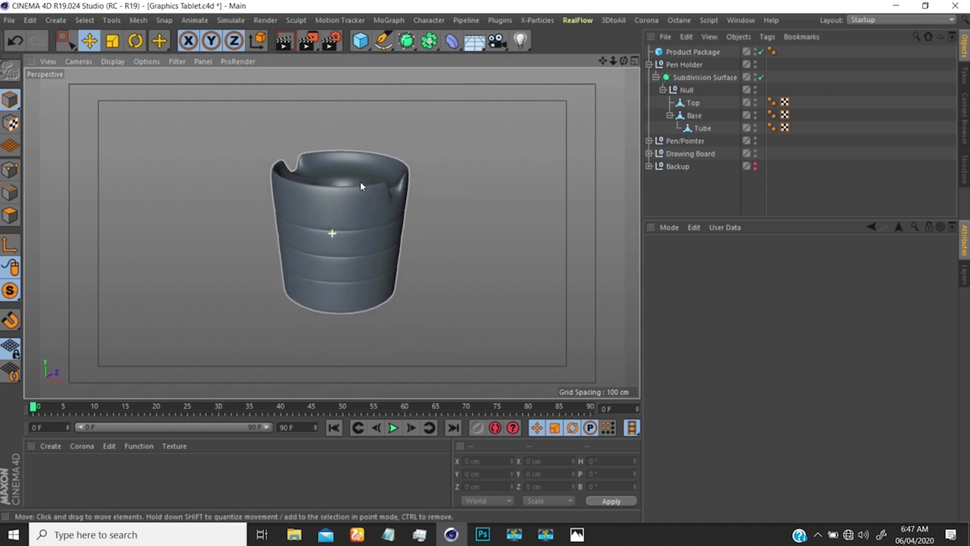
{"action": "mouse_move", "coordinate": [343, 240]}
{"action": "left_mouse_down", "text": "alt"}
{"action": "mouse_move", "coordinate": [338, 182]}
{"action": "mouse_move", "coordinate": [340, 234]}
{"action": "left_mouse_up", "text": "alt"}
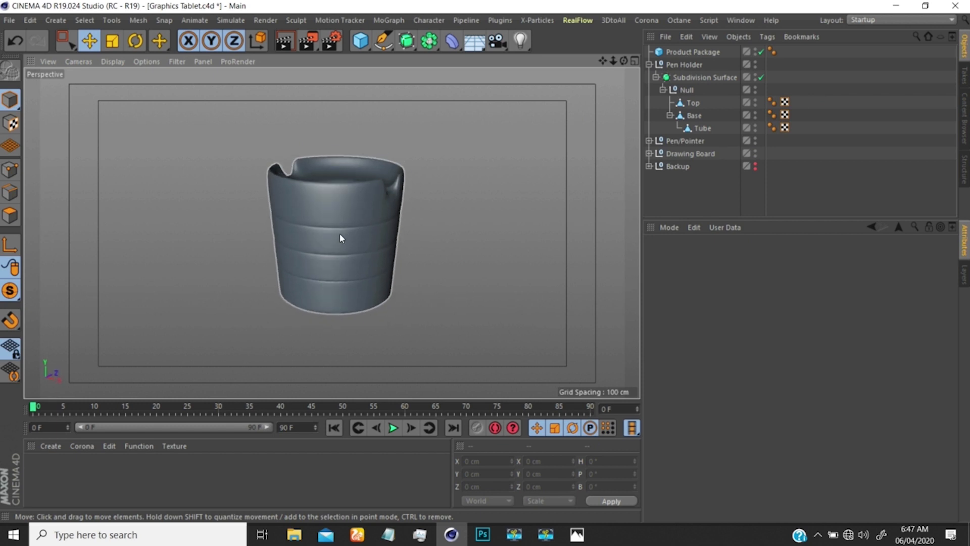
{"action": "middle_click_drag", "start_coordinate": [340, 234], "coordinate": [369, 201], "text": "alt"}
{"action": "left_click_drag", "start_coordinate": [364, 222], "coordinate": [362, 237], "text": "alt"}
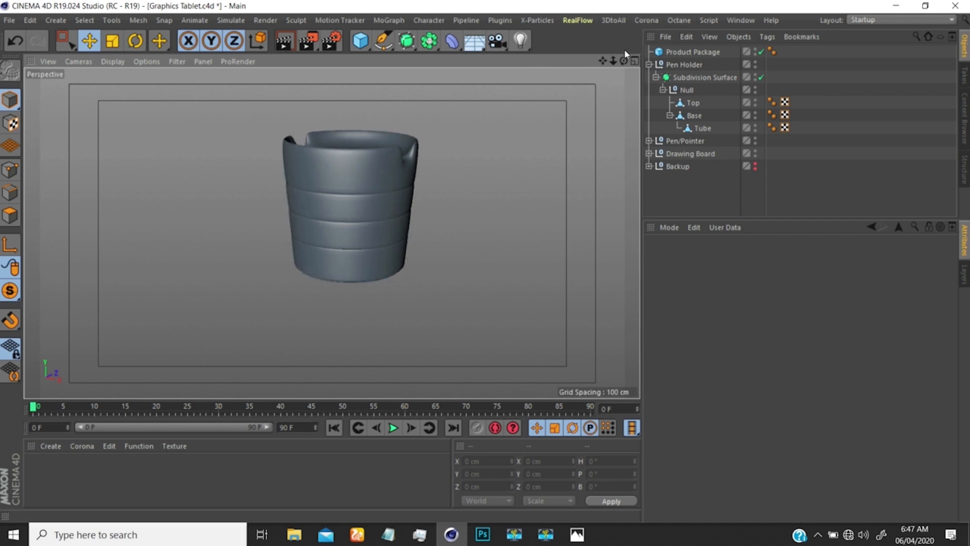
{"action": "left_click_drag", "start_coordinate": [325, 211], "coordinate": [345, 214], "text": "alt"}
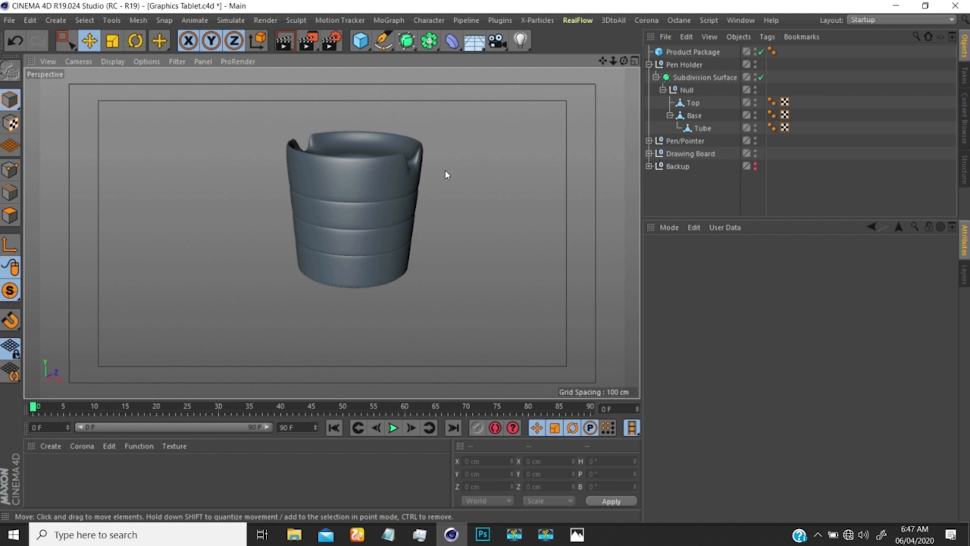
- Save the Graphics Tablet scene and switch the interface layout to Octane Texture Scene (User)
{"action": "key", "text": "ctrl+s"}
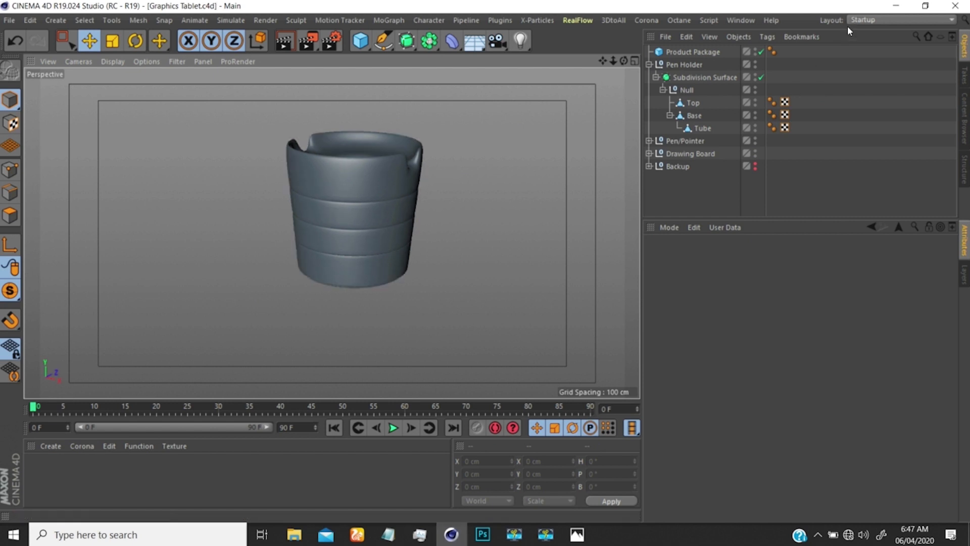
{"action": "left_click", "coordinate": [859, 20]}
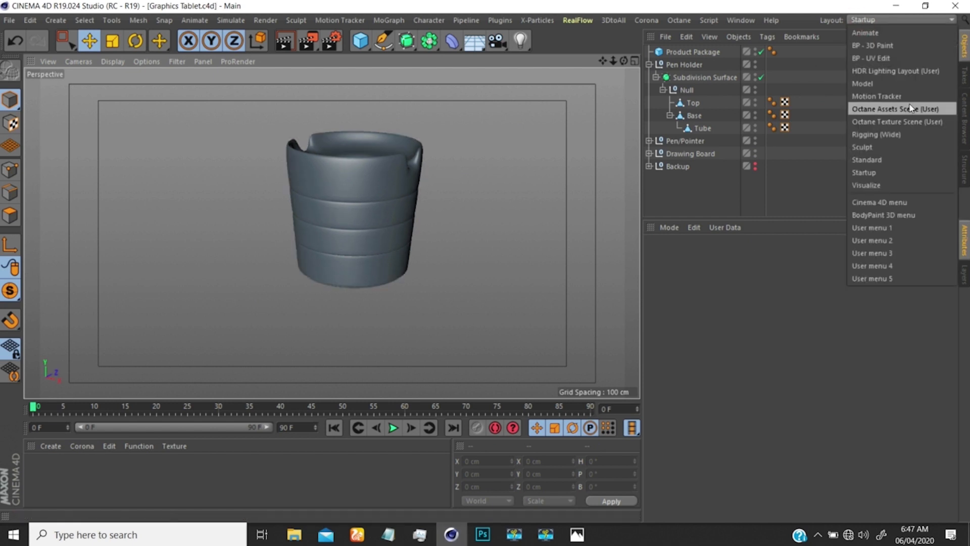
{"action": "left_click", "coordinate": [875, 122]}
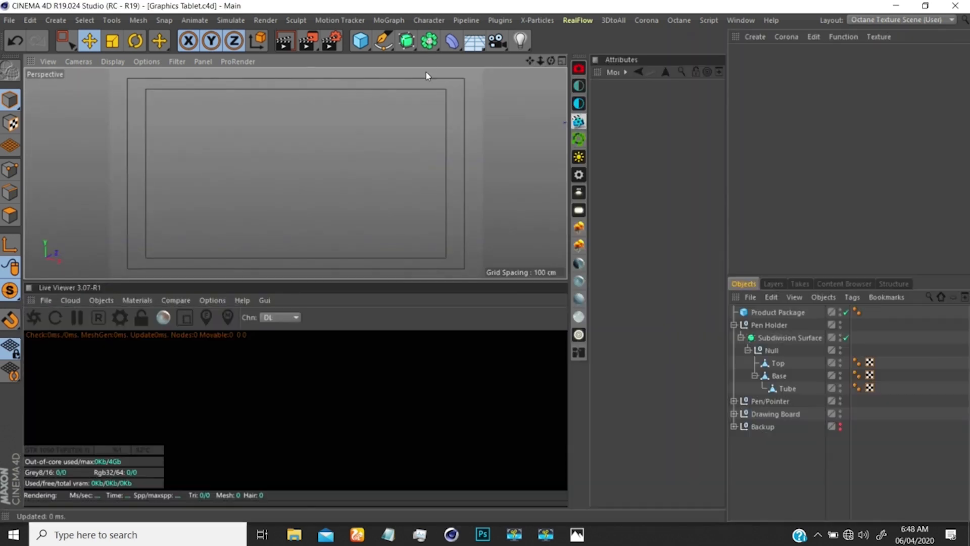
- Frame the pen holder in the perspective view and inspect its rim and inner tube from above and the side
{"action": "right_click", "coordinate": [366, 192]}
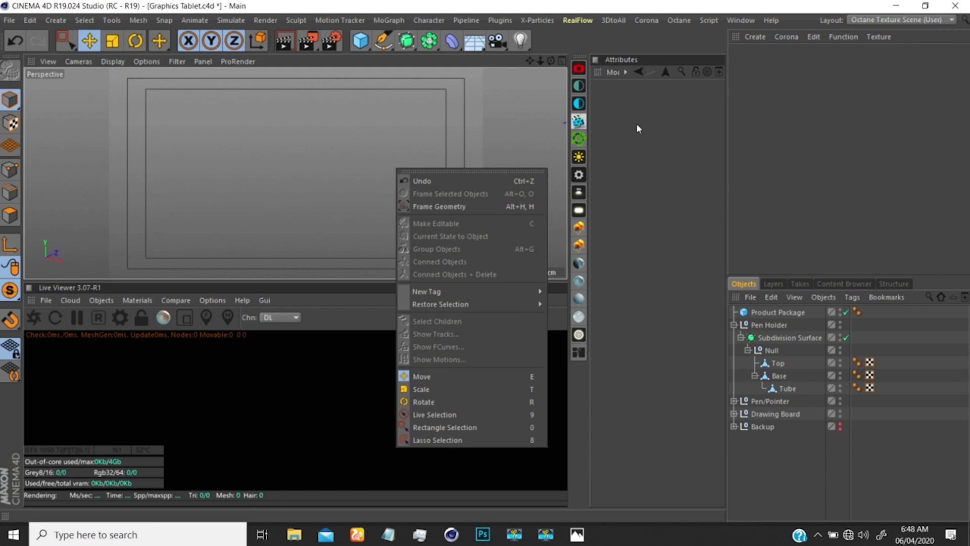
{"action": "left_click", "coordinate": [439, 206]}
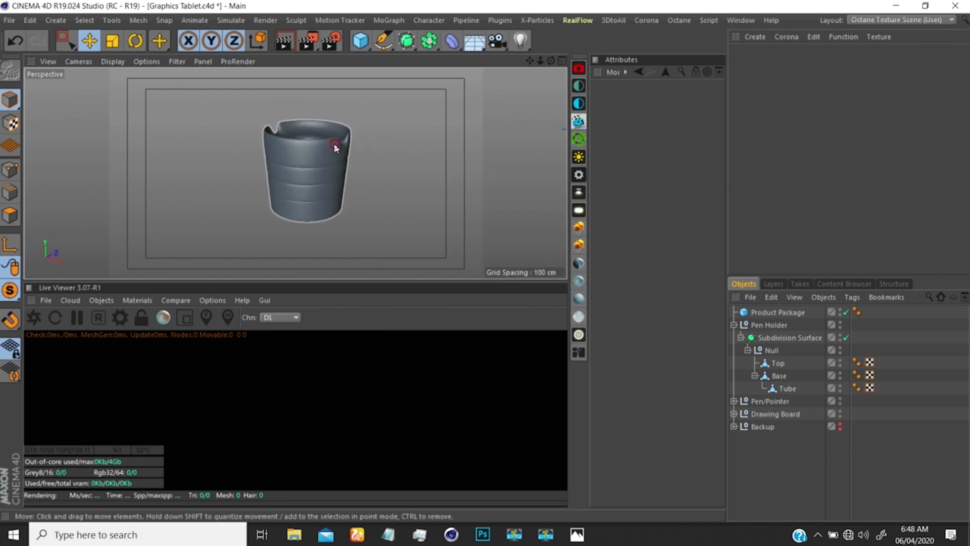
{"action": "left_click_drag", "start_coordinate": [335, 145], "coordinate": [319, 203], "text": "alt"}
{"action": "middle_click_drag", "start_coordinate": [321, 145], "coordinate": [307, 168], "text": "alt"}
{"action": "right_click_drag", "start_coordinate": [297, 173], "coordinate": [335, 135], "text": "alt"}
{"action": "middle_click_drag", "start_coordinate": [312, 147], "coordinate": [338, 126], "text": "alt"}
{"action": "right_click_drag", "start_coordinate": [314, 158], "coordinate": [303, 162], "text": "alt"}
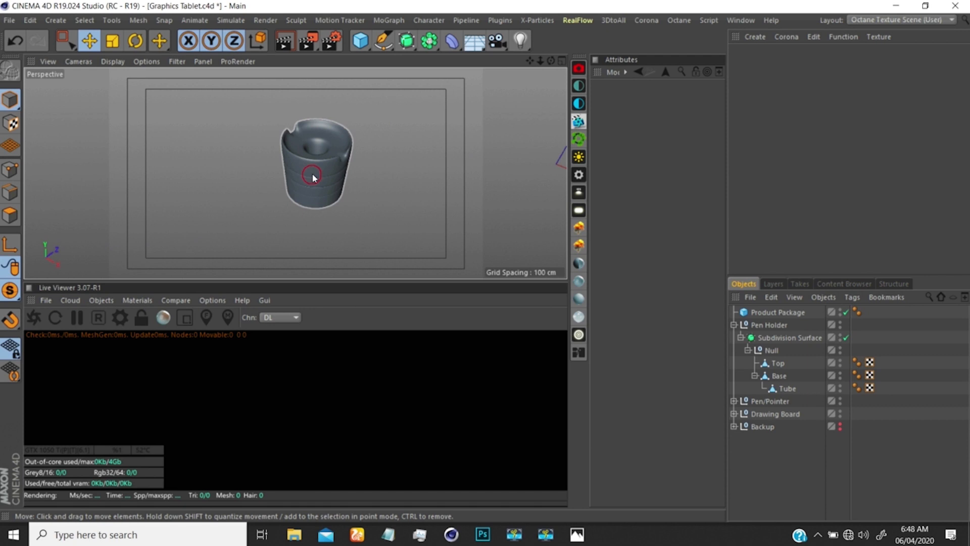
{"action": "left_click_drag", "start_coordinate": [313, 177], "coordinate": [328, 169], "text": "alt"}
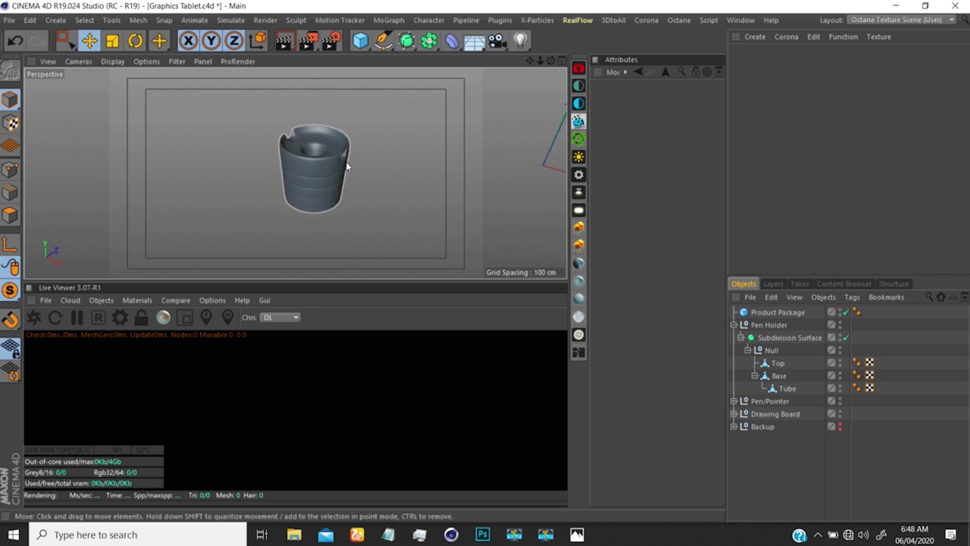
{"action": "right_click_drag", "start_coordinate": [346, 164], "coordinate": [310, 184], "text": "alt"}
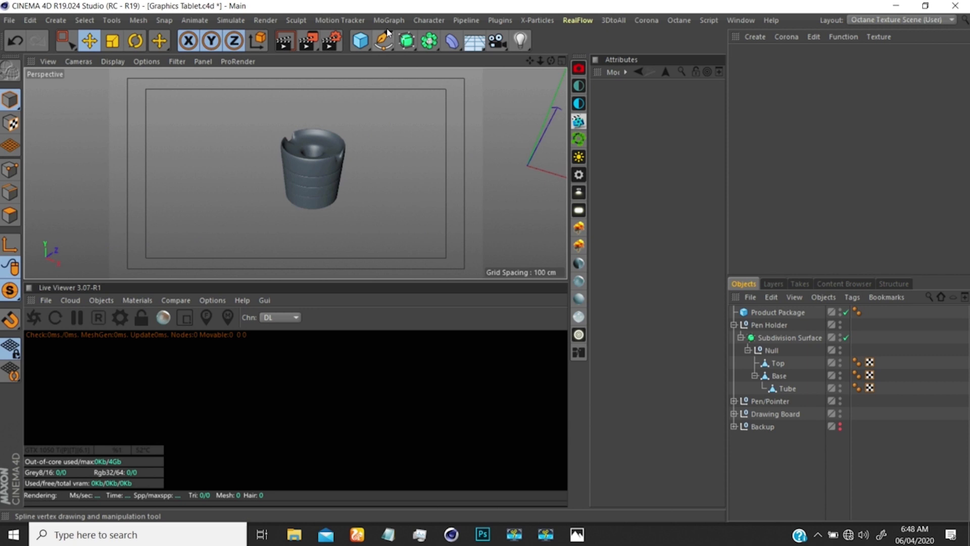
- Add a Plane primitive, scale it up well beyond the pen holder, and adjust its height as a floor
{"action": "left_click", "coordinate": [360, 41]}
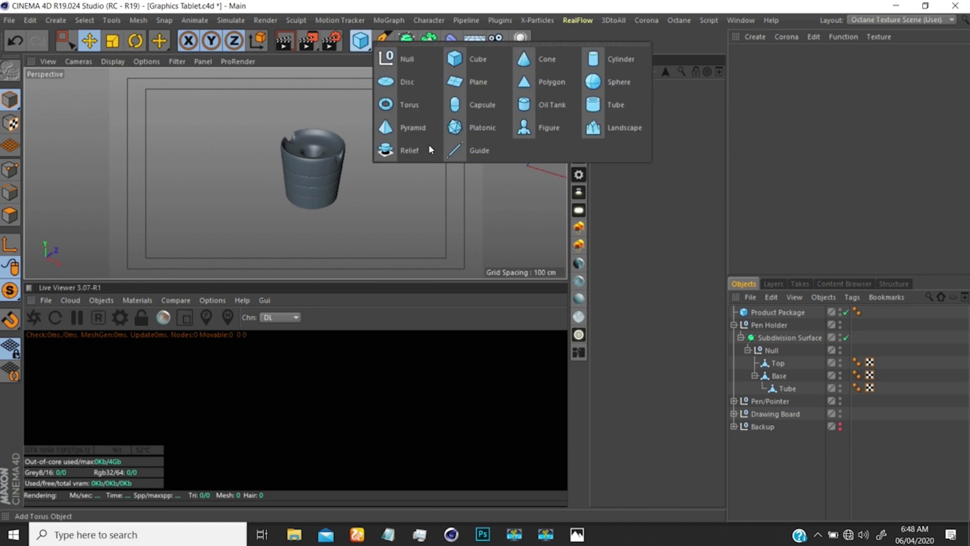
{"action": "left_click", "coordinate": [475, 82]}
{"action": "key", "text": "t"}
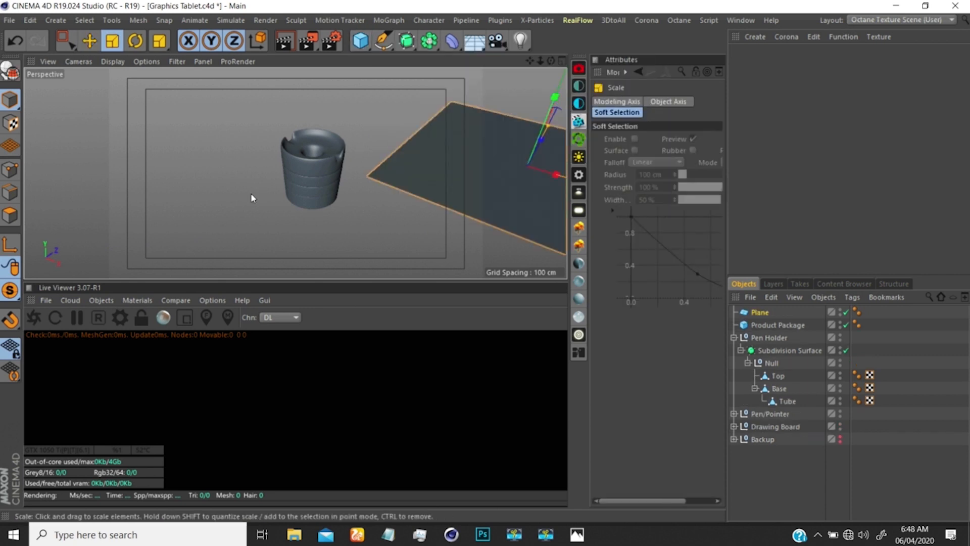
{"action": "left_click_drag", "start_coordinate": [250, 193], "coordinate": [496, 133]}
{"action": "key", "text": "e"}
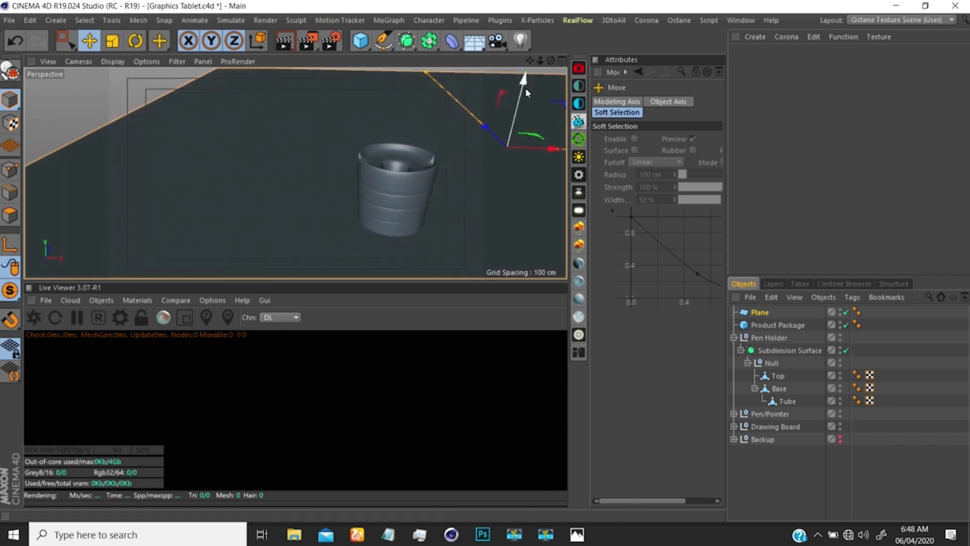
{"action": "left_click_drag", "start_coordinate": [526, 88], "coordinate": [520, 87]}
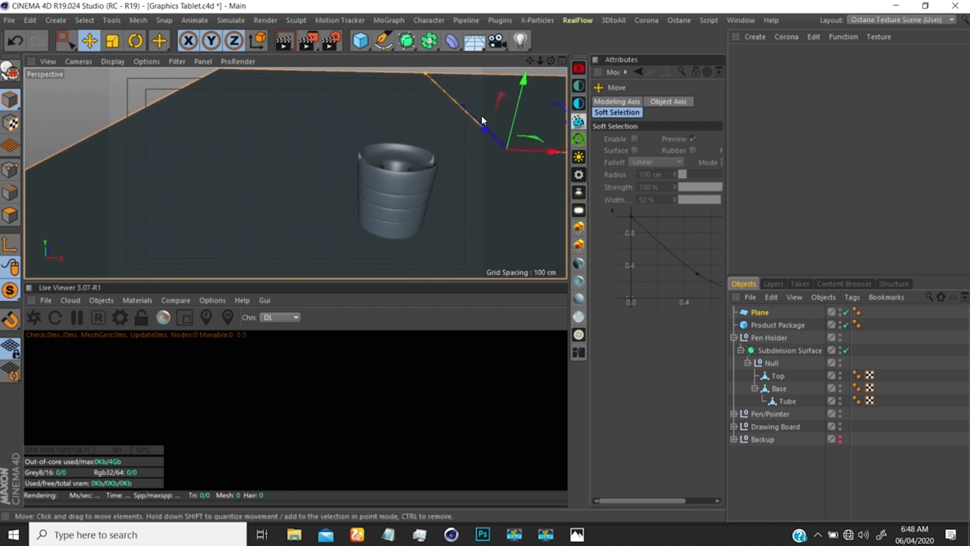
- Add an OctaneSky with an image-texture environment and set the scene's renderer to Octane Renderer
{"action": "left_click", "coordinate": [578, 104]}
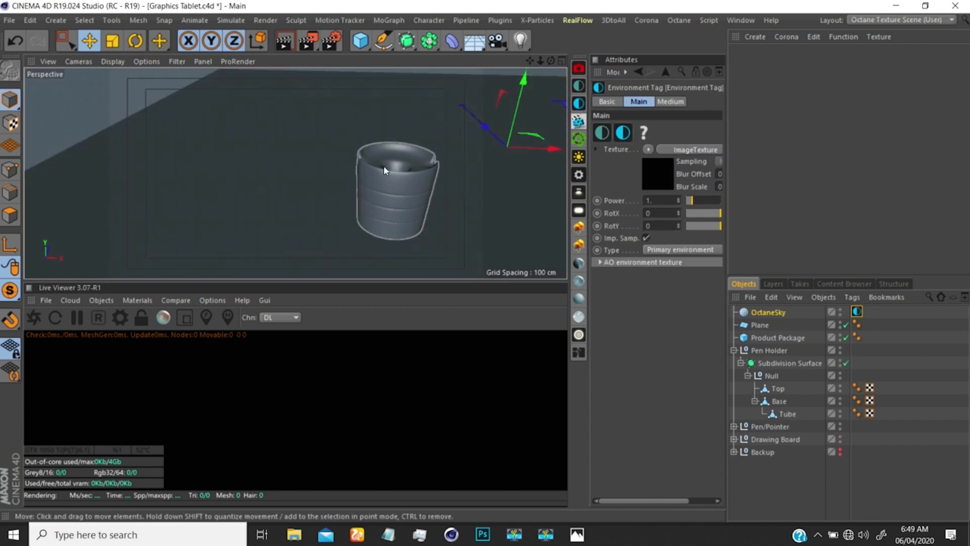
{"action": "scroll", "coordinate": [408, 173], "scroll_direction": "up", "scroll_amount": 5}
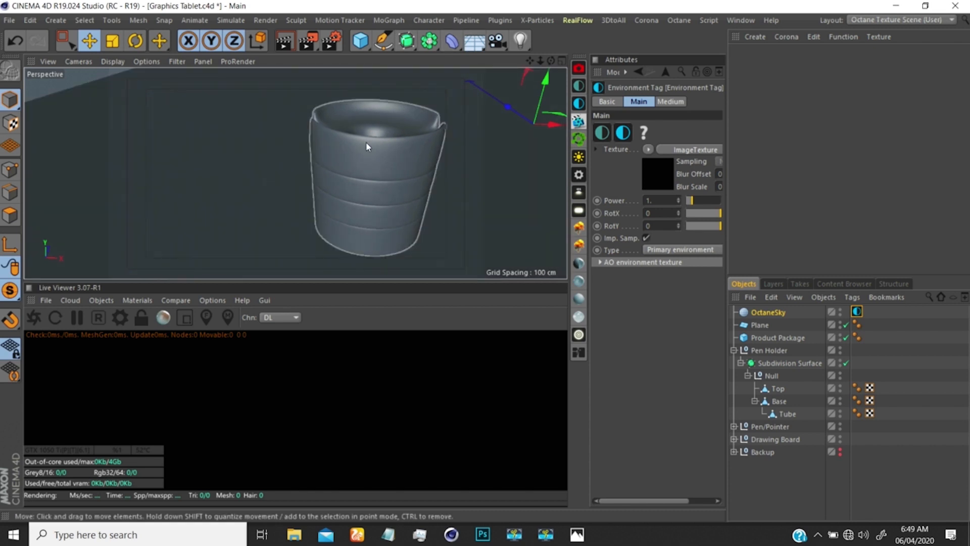
{"action": "left_click", "coordinate": [332, 41]}
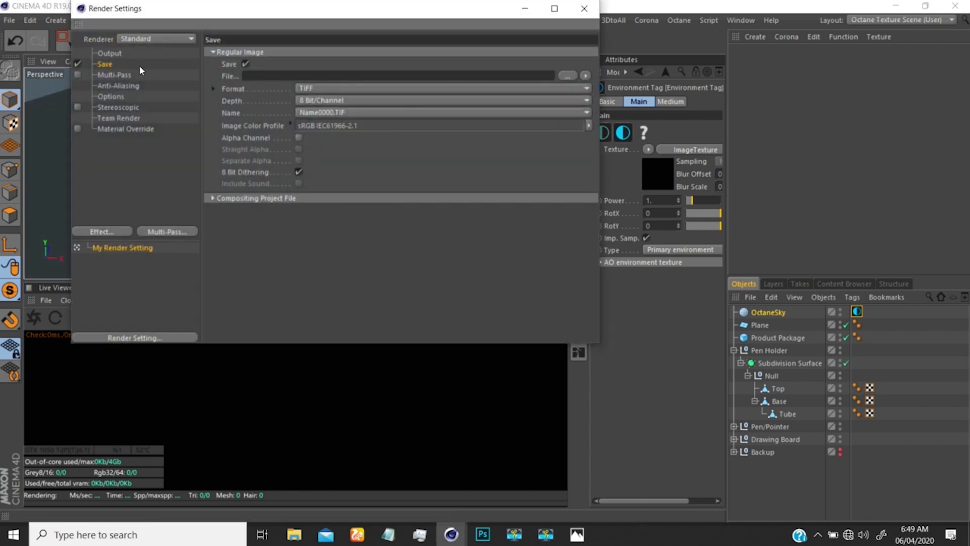
{"action": "left_click", "coordinate": [154, 39]}
{"action": "left_click", "coordinate": [152, 112]}
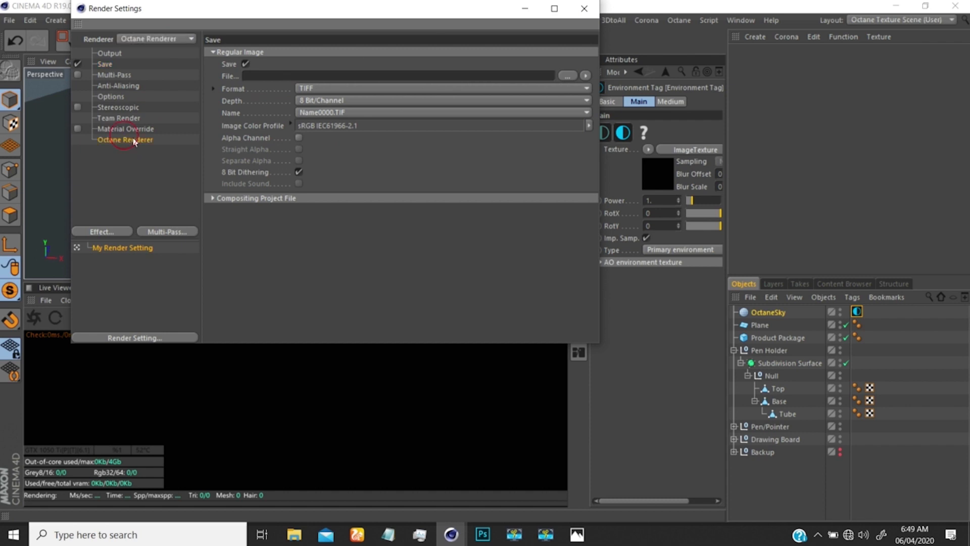
{"action": "left_click", "coordinate": [127, 140]}
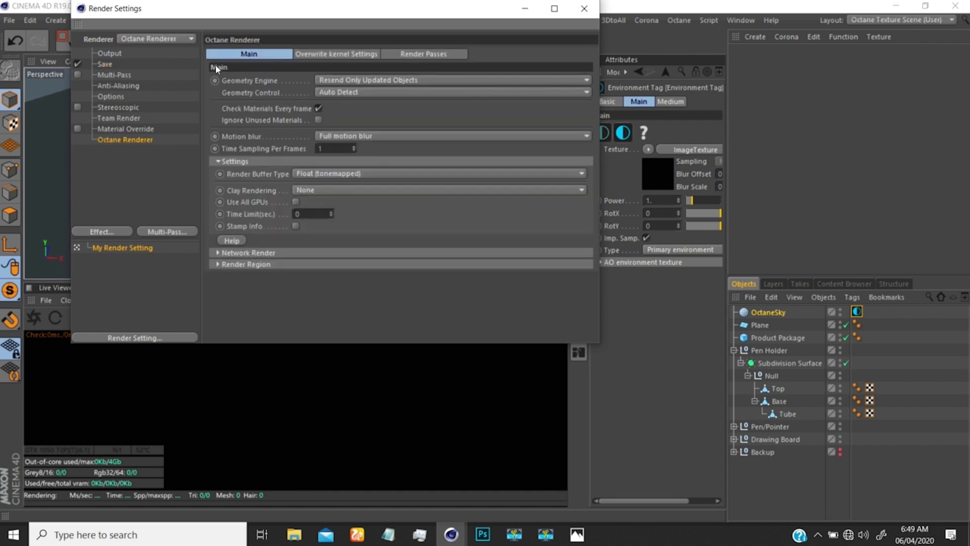
{"action": "left_click", "coordinate": [584, 8]}
{"action": "left_click_drag", "start_coordinate": [437, 190], "coordinate": [391, 196], "text": "alt"}
- Open the Octane render settings, switch the kernel to Pathtracing and set the maximum samples to 100
{"action": "left_click", "coordinate": [122, 317]}
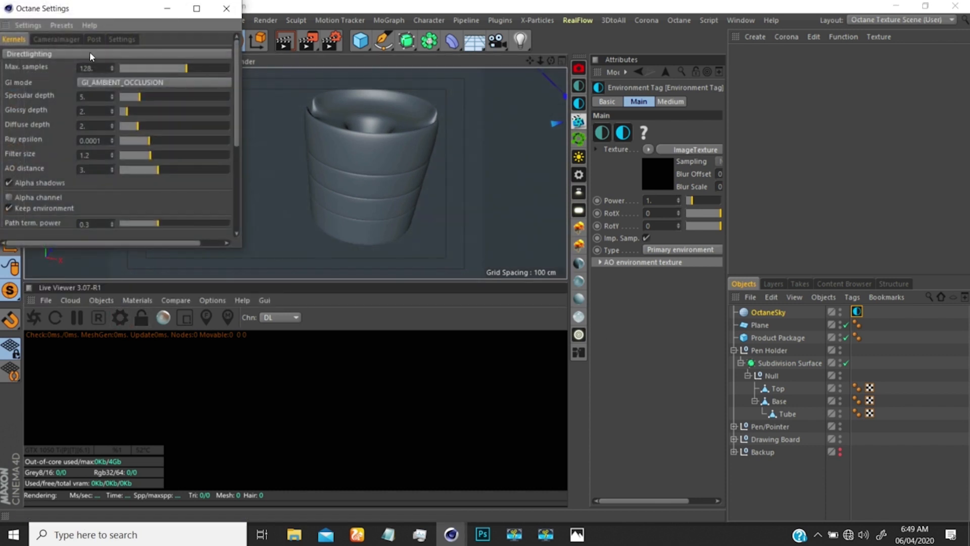
{"action": "left_click_drag", "start_coordinate": [130, 10], "coordinate": [693, 73]}
{"action": "left_click", "coordinate": [582, 121]}
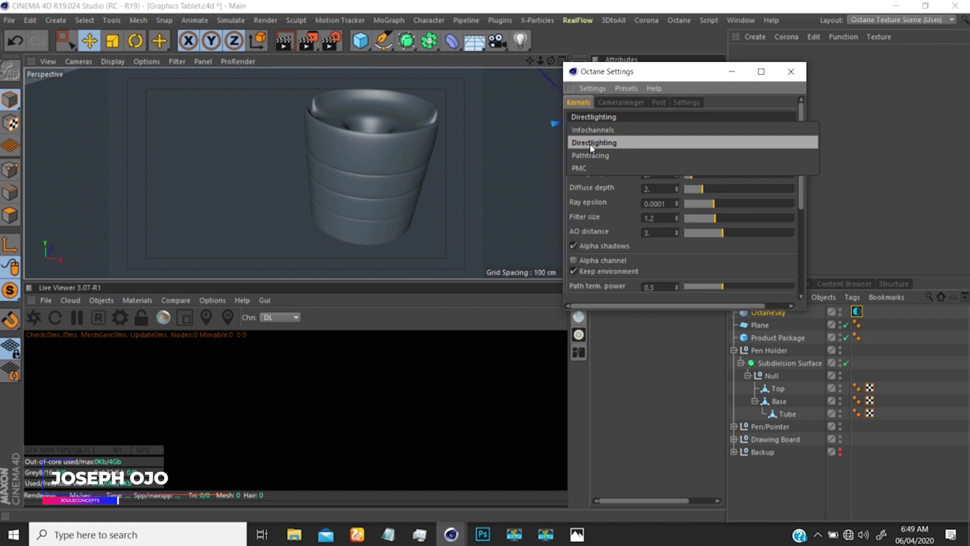
{"action": "left_click", "coordinate": [589, 157]}
{"action": "left_click", "coordinate": [660, 133]}
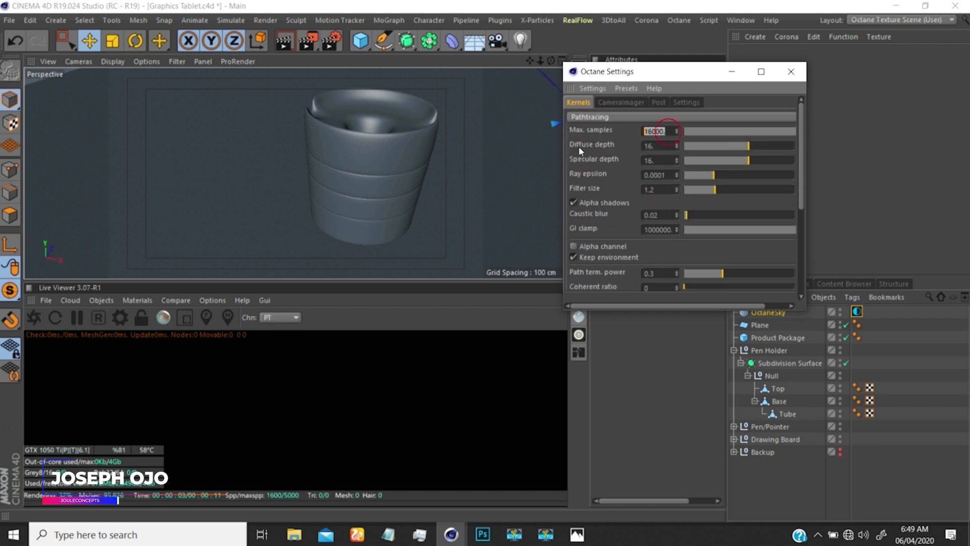
{"action": "type", "text": "10"}
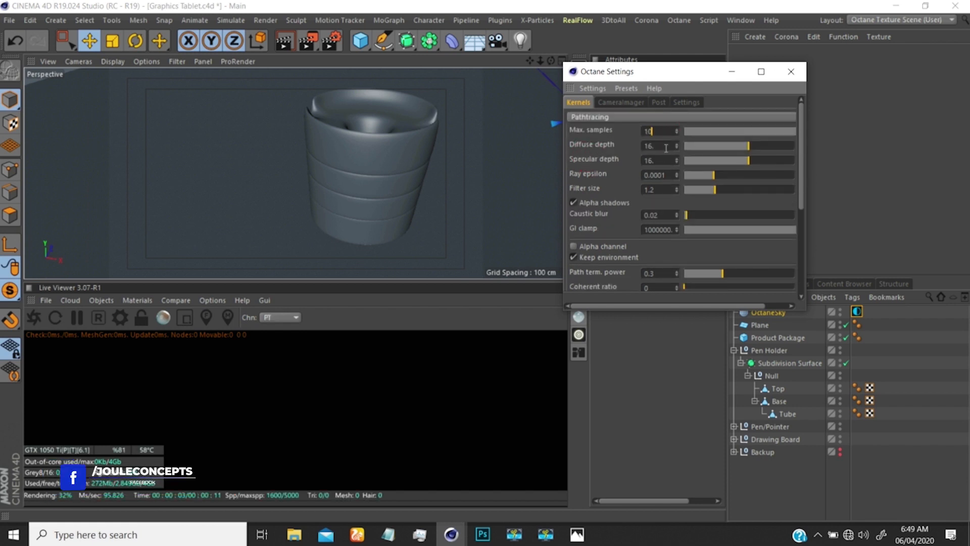
- Set the Pathtracing diffuse depth to 6, specular depth to 5 and GI clamp to 100
{"action": "left_click", "coordinate": [656, 147]}
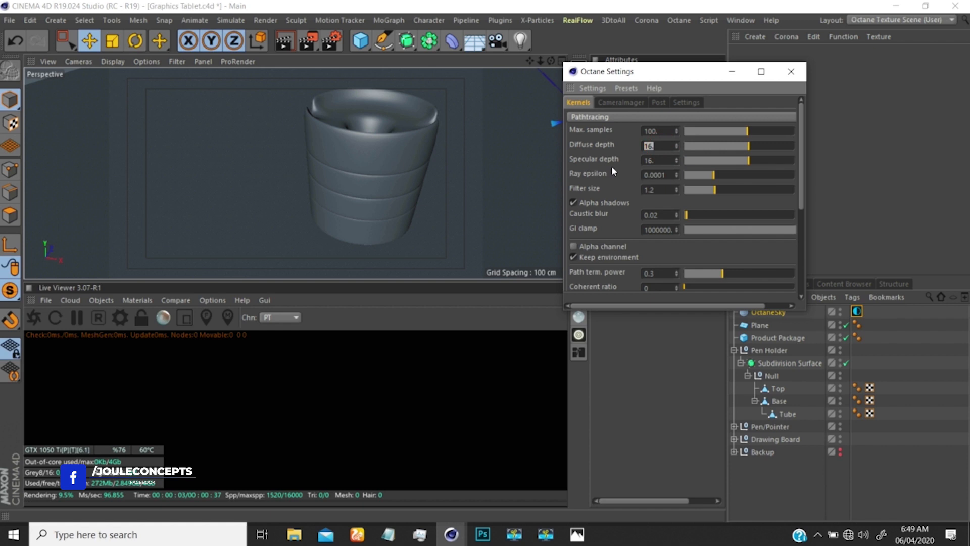
{"action": "type", "text": "5."}
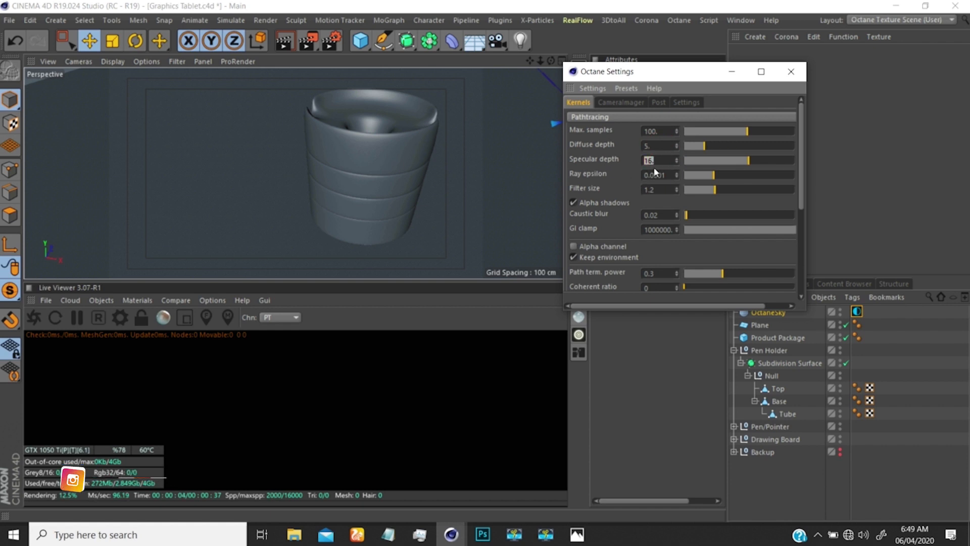
{"action": "left_click", "coordinate": [657, 160]}
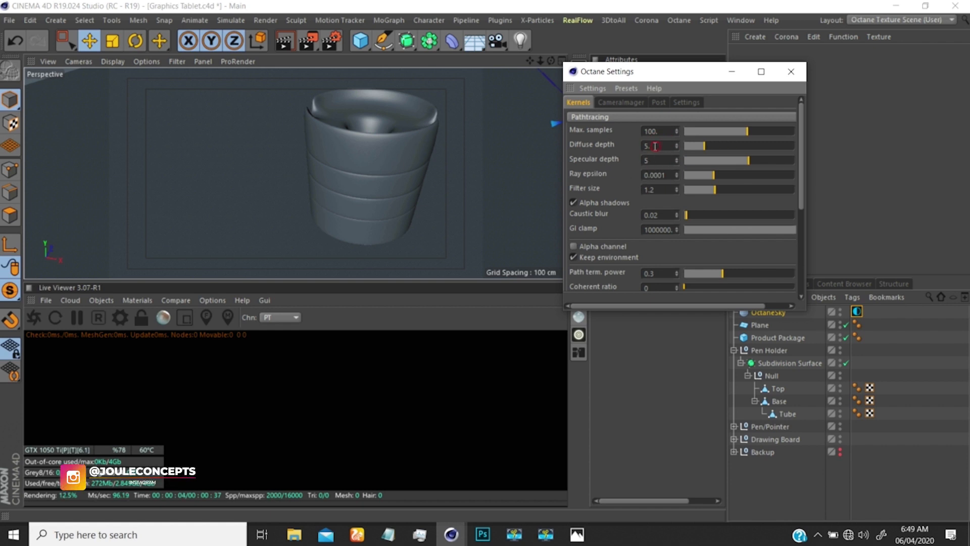
{"action": "left_click", "coordinate": [655, 146]}
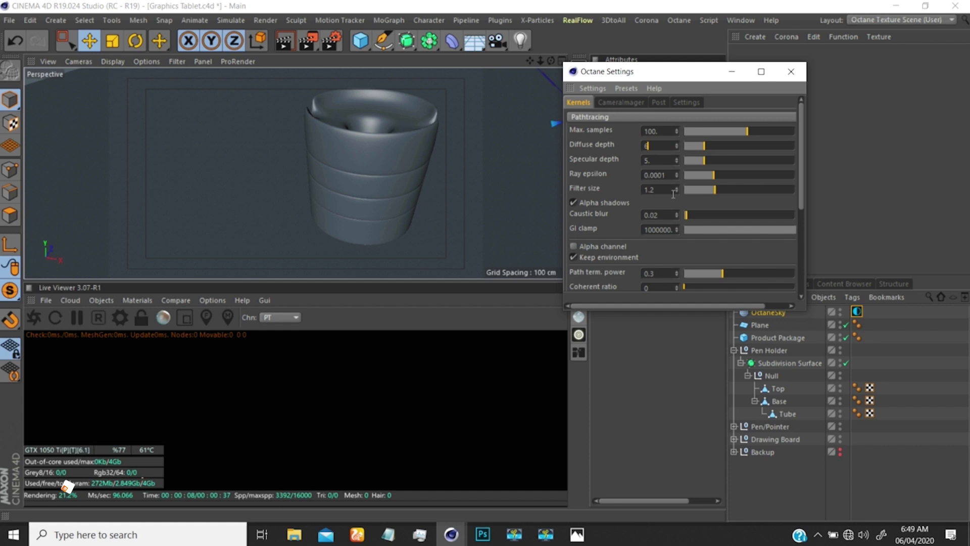
{"action": "left_click", "coordinate": [658, 229]}
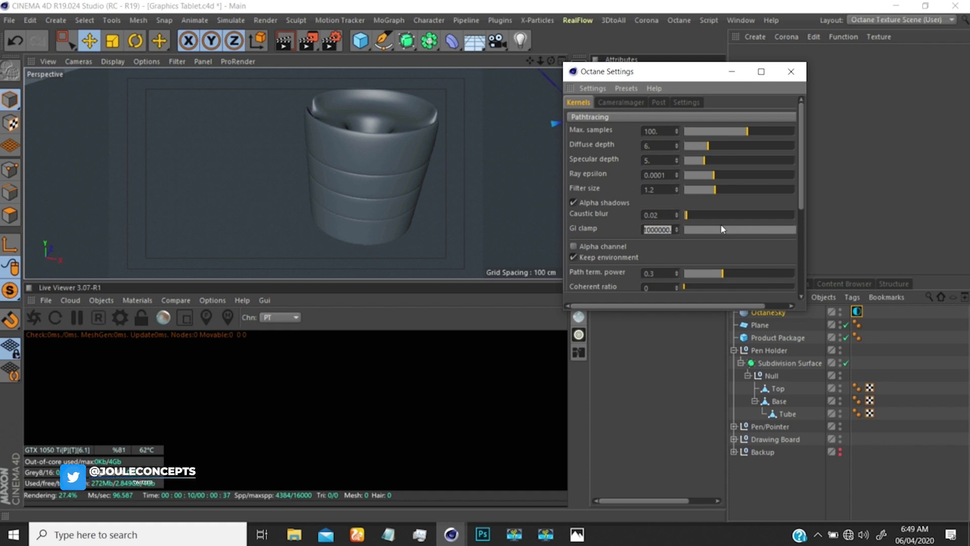
{"action": "type", "text": "100"}
{"action": "key", "text": "Return"}
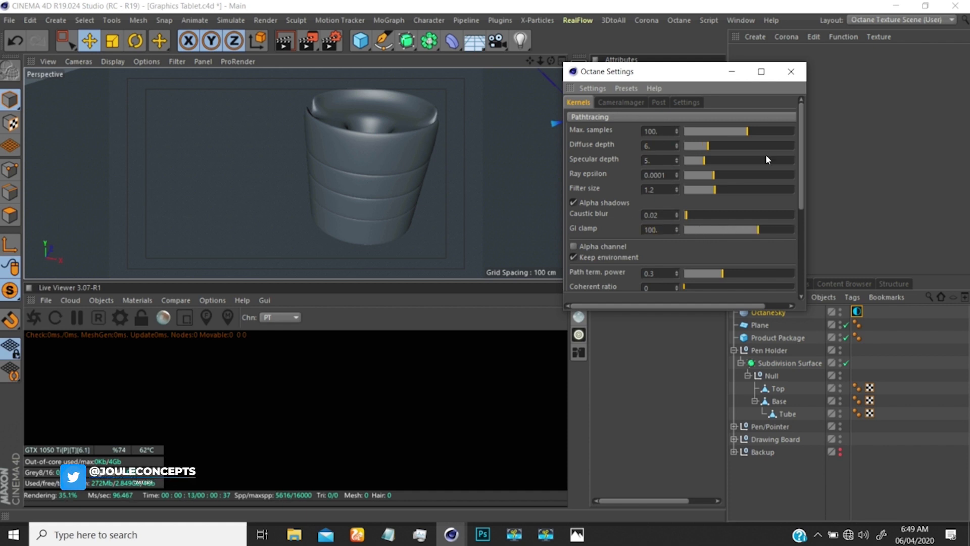
- Enable adaptive sampling for the Pathtracing kernel
{"action": "left_click_drag", "start_coordinate": [802, 162], "coordinate": [758, 257]}
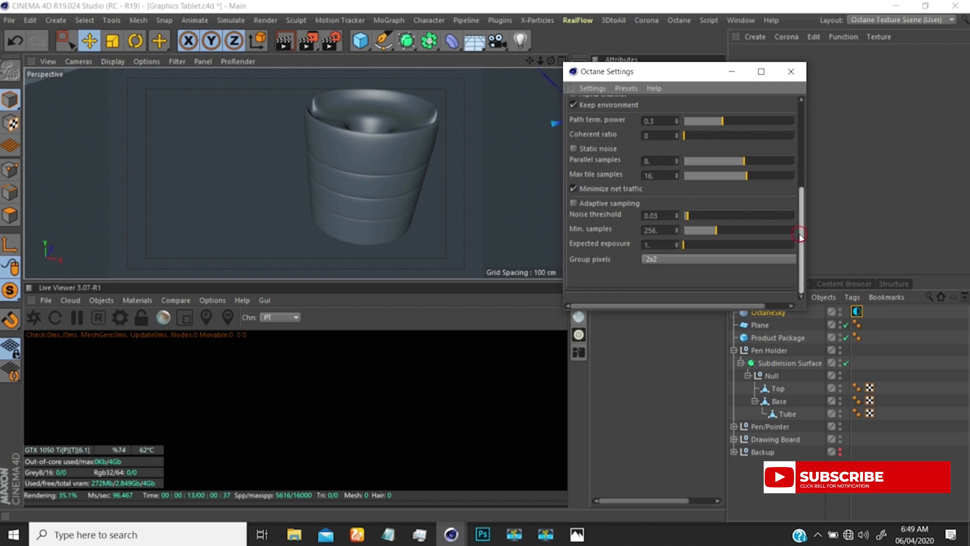
{"action": "scroll", "coordinate": [687, 232], "scroll_direction": "up", "scroll_amount": 3}
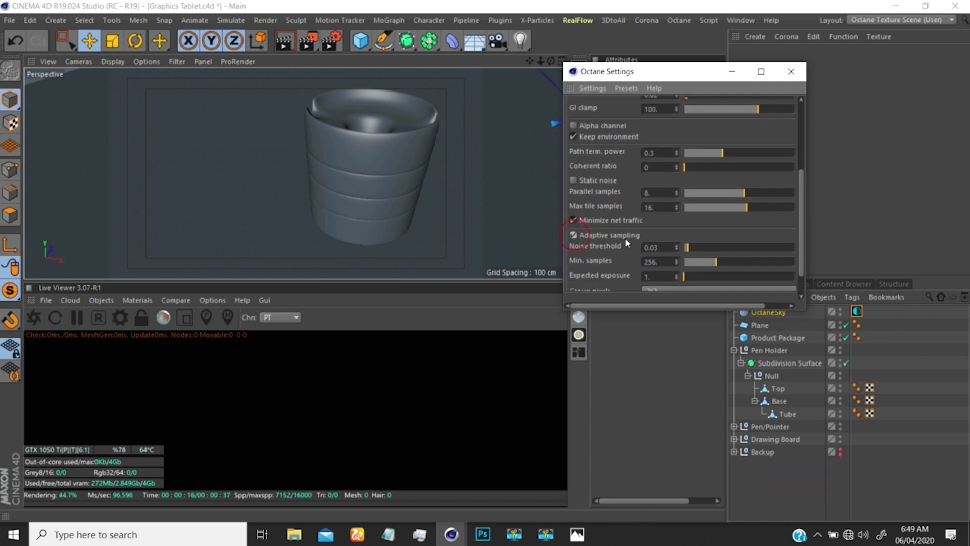
{"action": "left_click_drag", "start_coordinate": [802, 220], "coordinate": [811, 141]}
- Set the camera imager response to Linear and the gamma to 2.2
{"action": "left_click", "coordinate": [622, 102]}
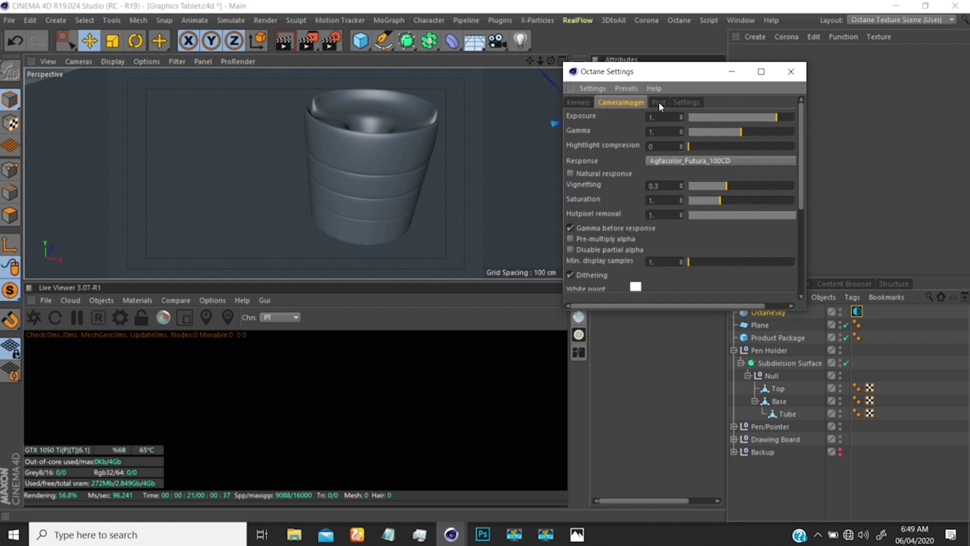
{"action": "left_click", "coordinate": [666, 161]}
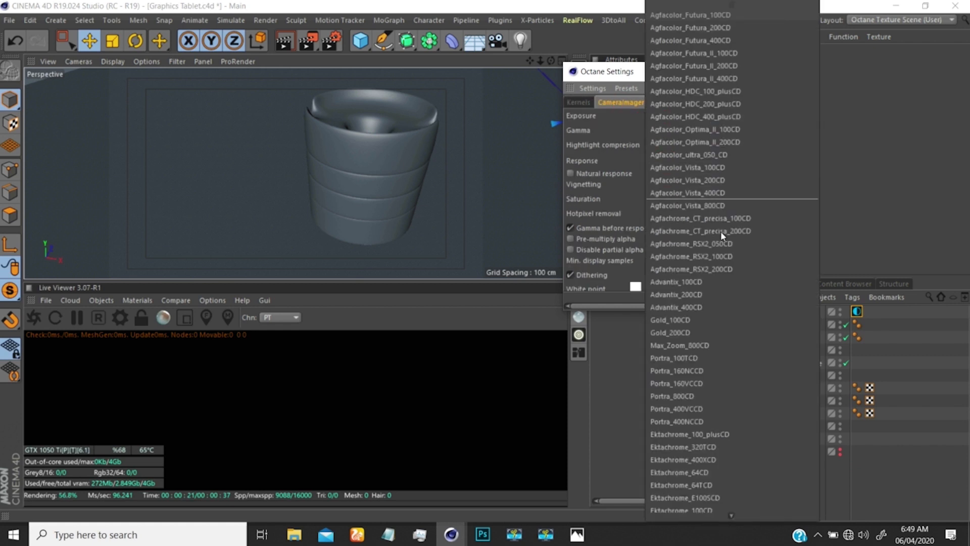
{"action": "mouse_move", "coordinate": [712, 517]}
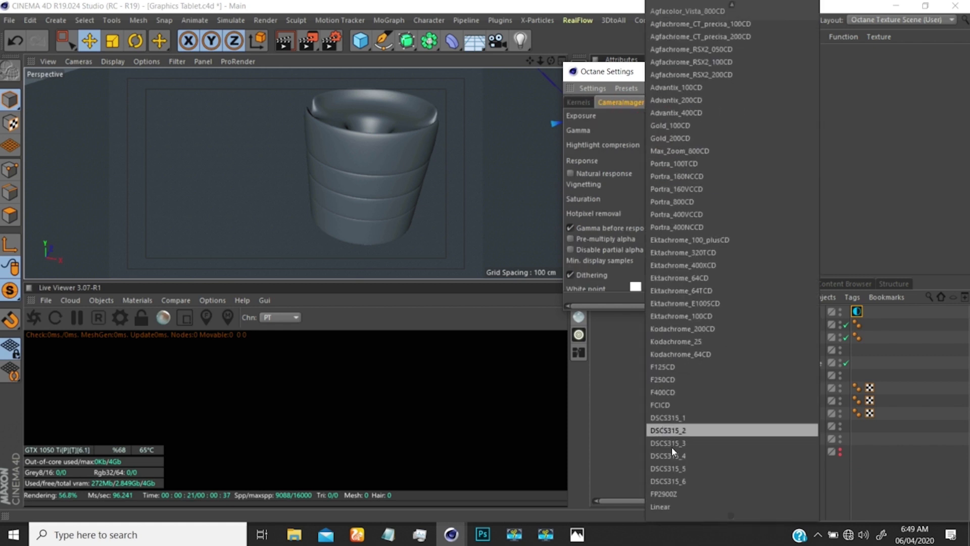
{"action": "left_click", "coordinate": [664, 506]}
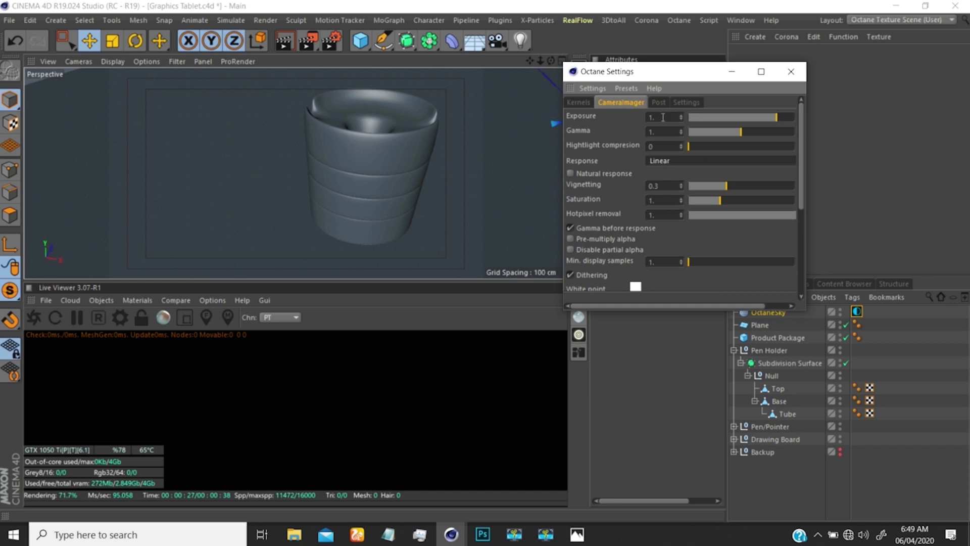
{"action": "left_click", "coordinate": [664, 132]}
{"action": "type", "text": "2.2"}
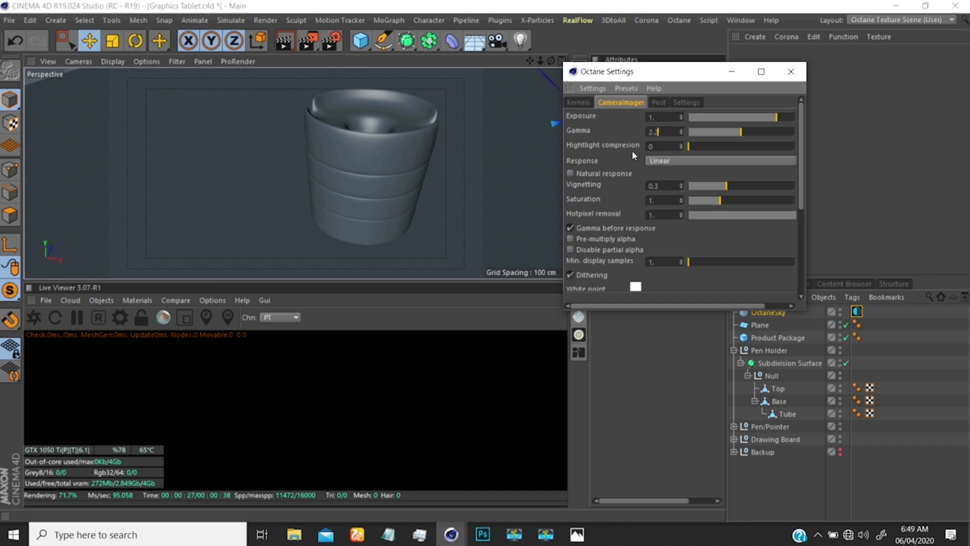
{"action": "left_click", "coordinate": [626, 173]}
{"action": "left_click", "coordinate": [596, 174]}
- Look over the Post and device settings, close Octane Settings, and start the live render of the pen holder
{"action": "left_click", "coordinate": [657, 102]}
{"action": "left_click", "coordinate": [678, 102]}
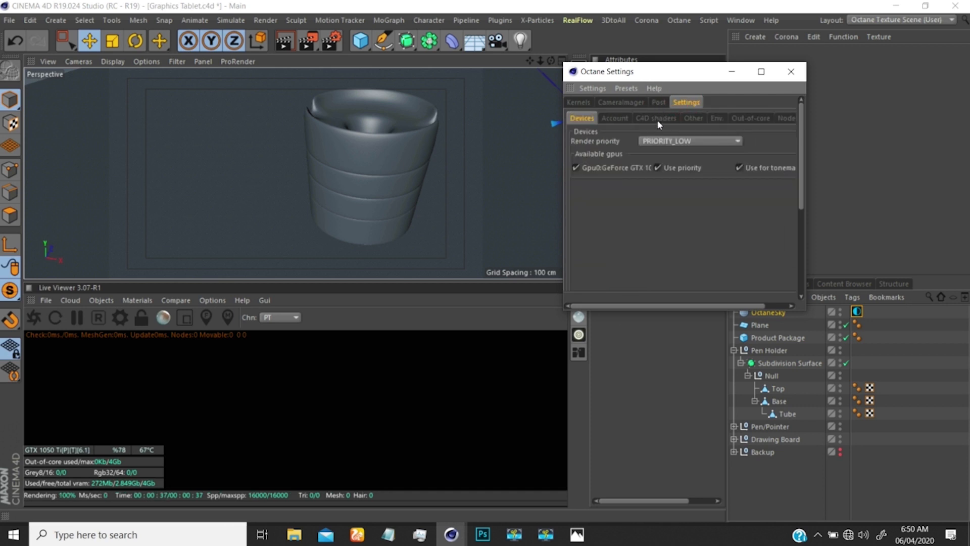
{"action": "left_click", "coordinate": [791, 72]}
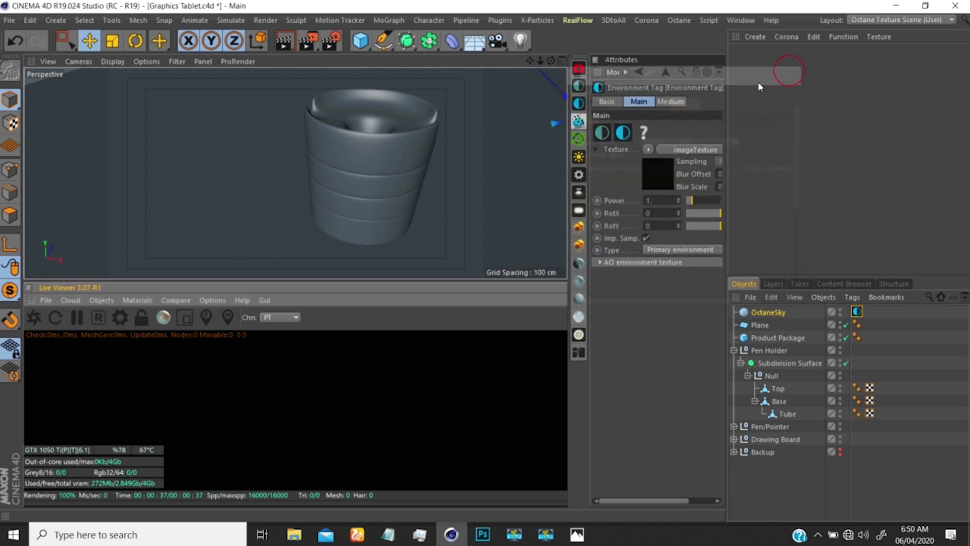
{"action": "left_click", "coordinate": [34, 317]}
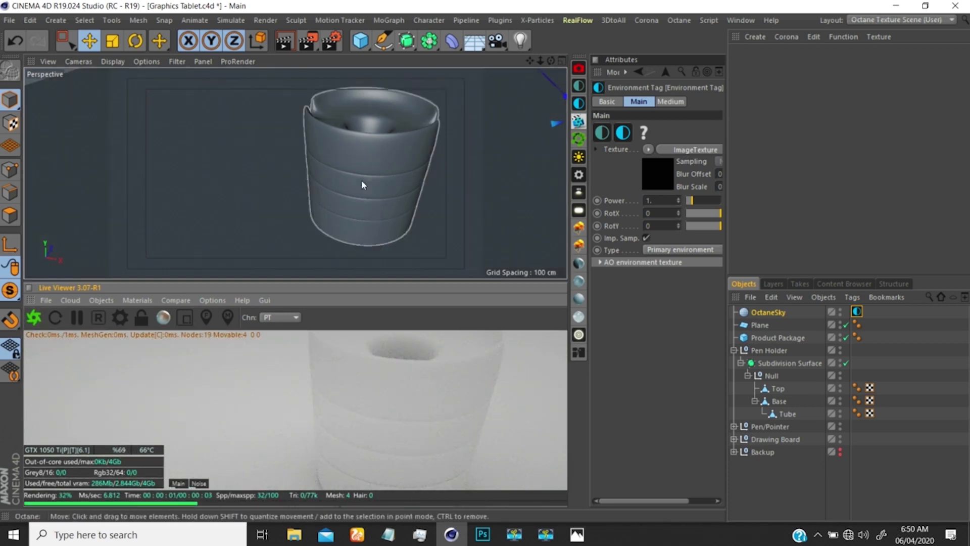
{"action": "scroll", "coordinate": [373, 172], "scroll_direction": "down", "scroll_amount": 4}
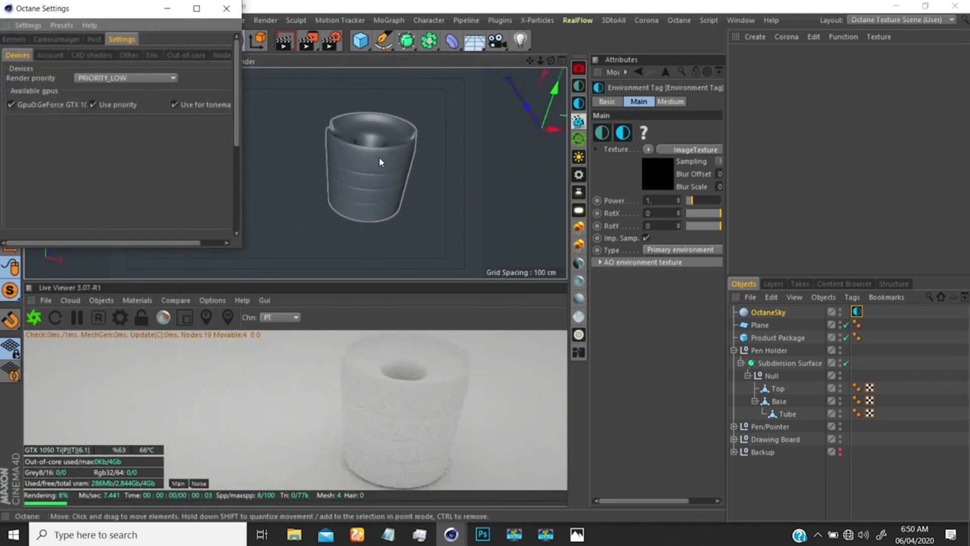
- Close the Octane Settings window and open the image texture shader of the OctaneSky environment
{"action": "left_click", "coordinate": [226, 8]}
{"action": "scroll", "coordinate": [362, 190], "scroll_direction": "down", "scroll_amount": 2}
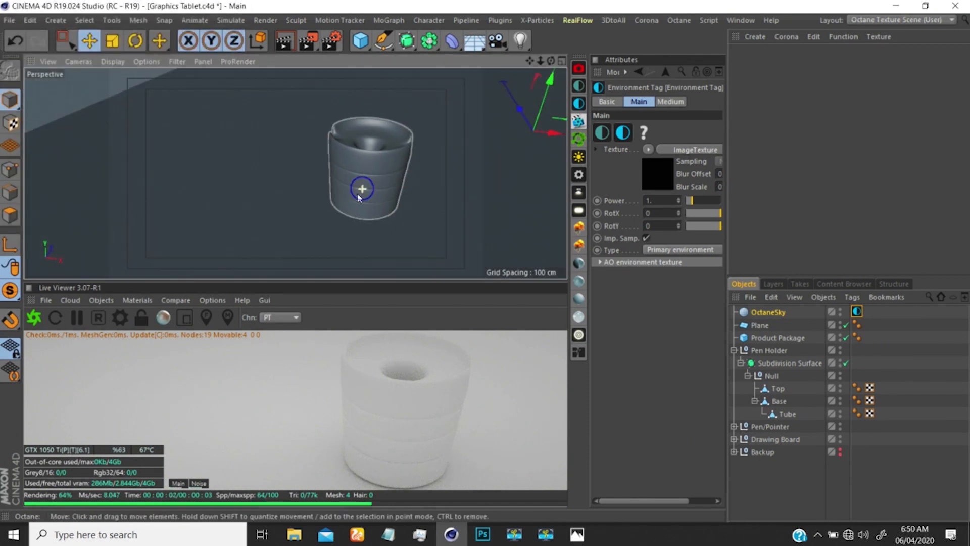
{"action": "mouse_move", "coordinate": [374, 173]}
{"action": "left_mouse_down", "text": "alt"}
{"action": "mouse_move", "coordinate": [297, 171]}
{"action": "mouse_move", "coordinate": [320, 165]}
{"action": "mouse_move", "coordinate": [323, 189]}
{"action": "mouse_move", "coordinate": [365, 179]}
{"action": "left_mouse_up", "text": "alt"}
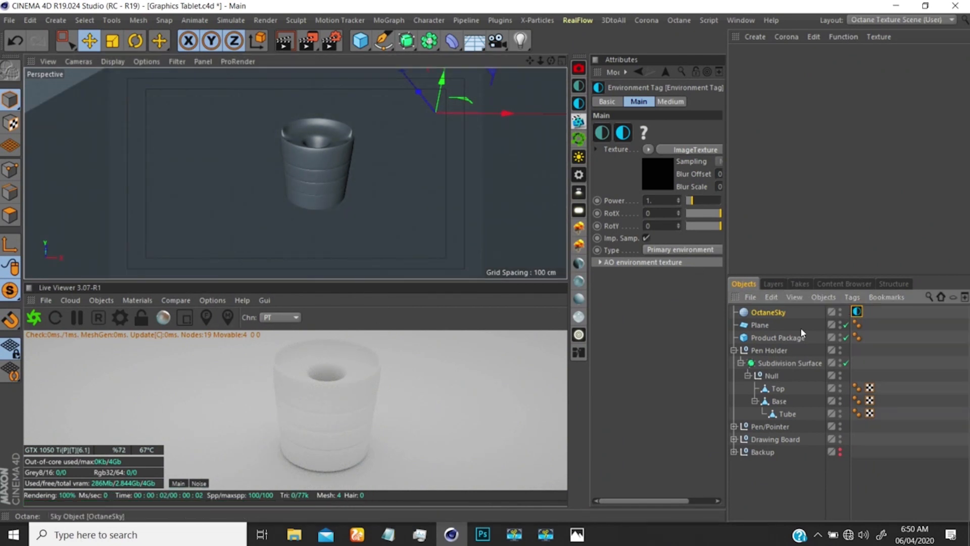
{"action": "left_click", "coordinate": [662, 185]}
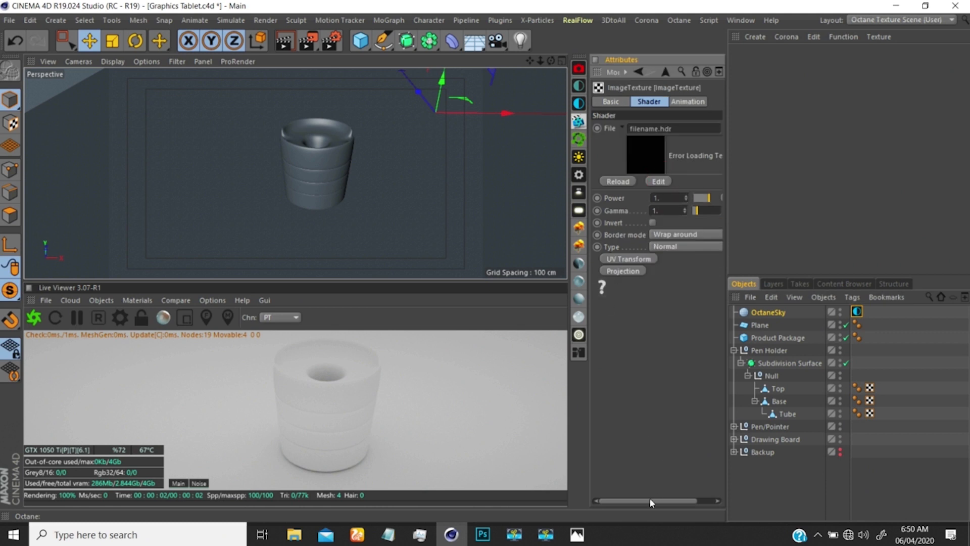
{"action": "left_click_drag", "start_coordinate": [651, 502], "coordinate": [725, 461]}
- Load the small_hangar_01_4k HDR as the sky's environment image without copying it to the project location
{"action": "left_click", "coordinate": [711, 128]}
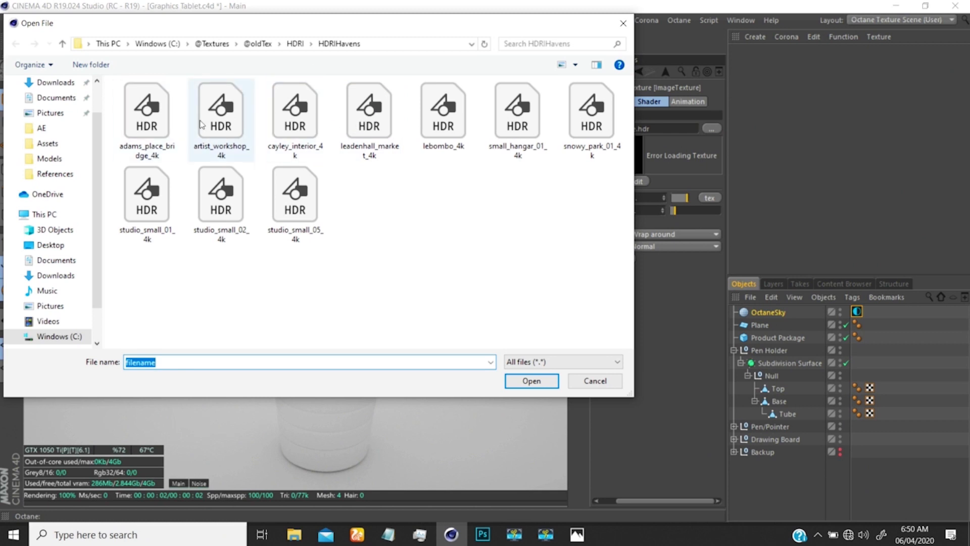
{"action": "left_click", "coordinate": [350, 112]}
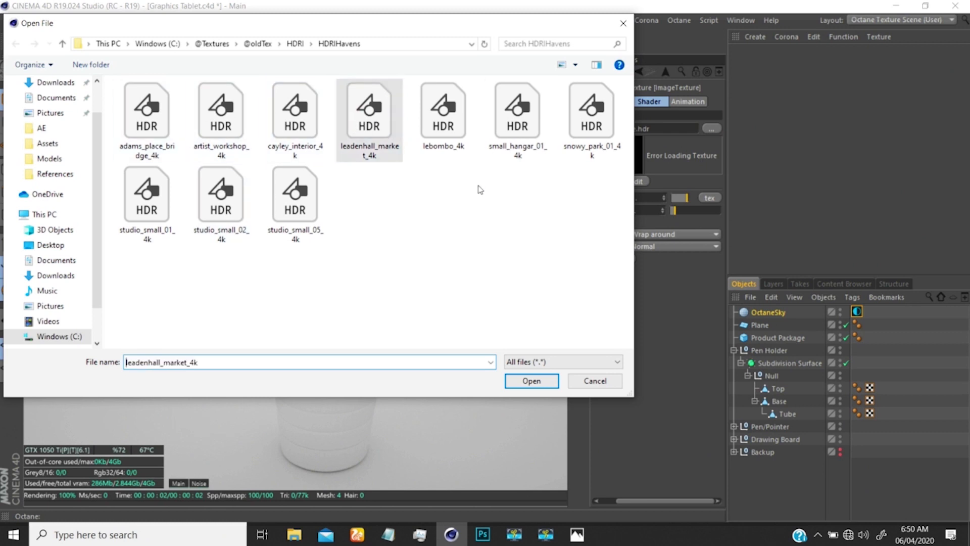
{"action": "left_click", "coordinate": [503, 138]}
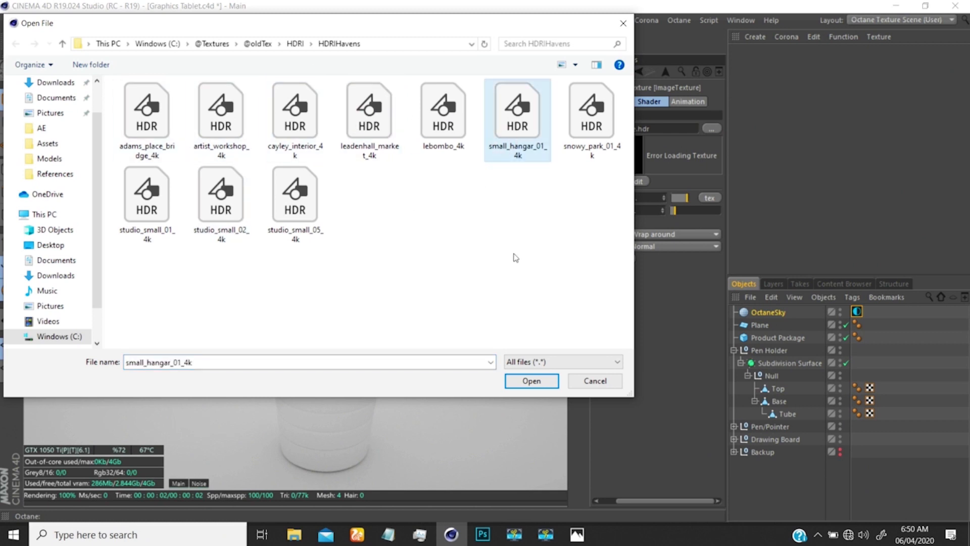
{"action": "left_click", "coordinate": [532, 381]}
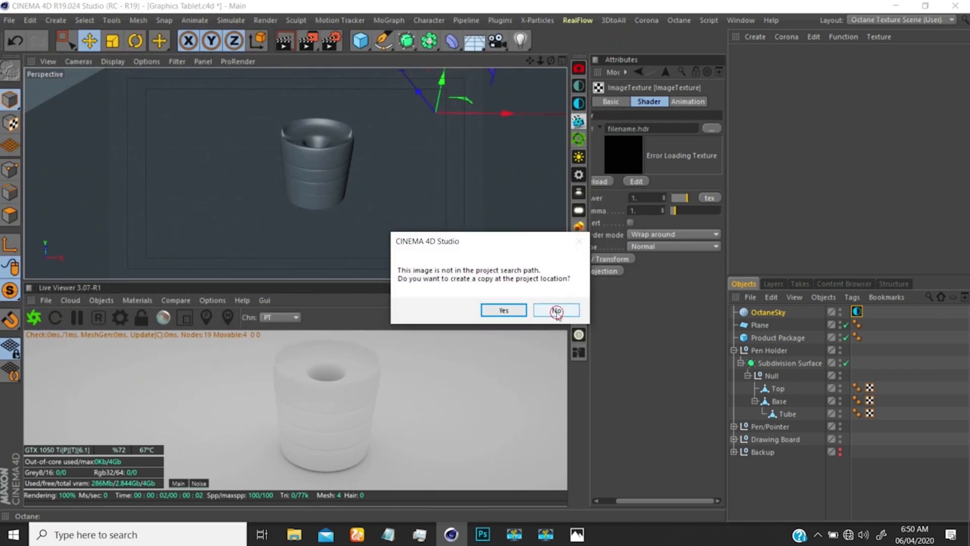
{"action": "left_click", "coordinate": [556, 311]}
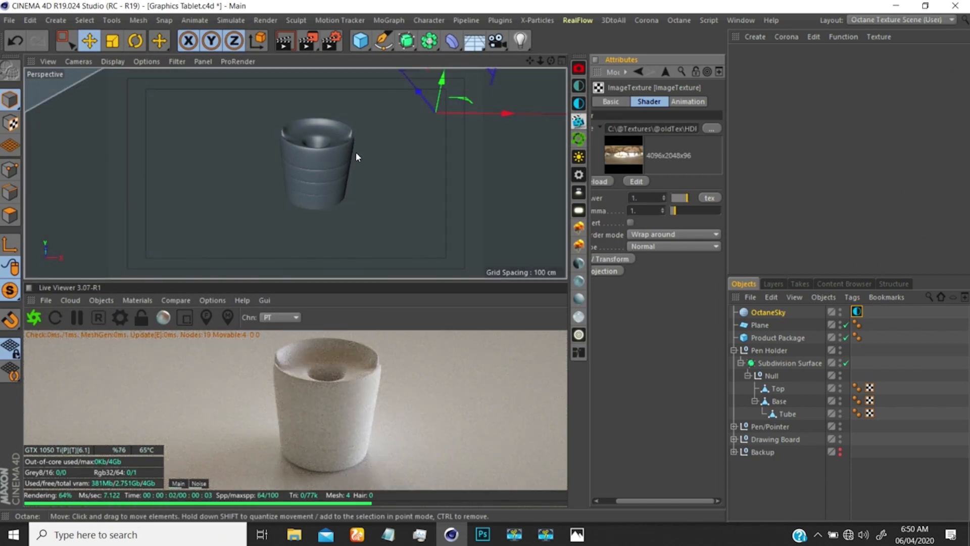
- Try the cayley_interior_4k HDR as the environment image without a project copy and check the pen holder's lighting
{"action": "left_click", "coordinate": [710, 129]}
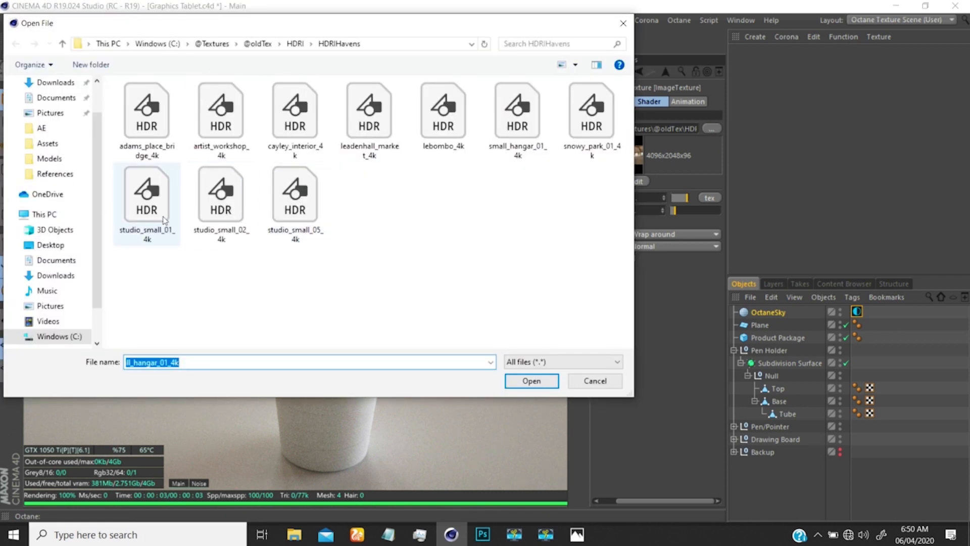
{"action": "left_click", "coordinate": [296, 116]}
{"action": "left_click", "coordinate": [514, 381]}
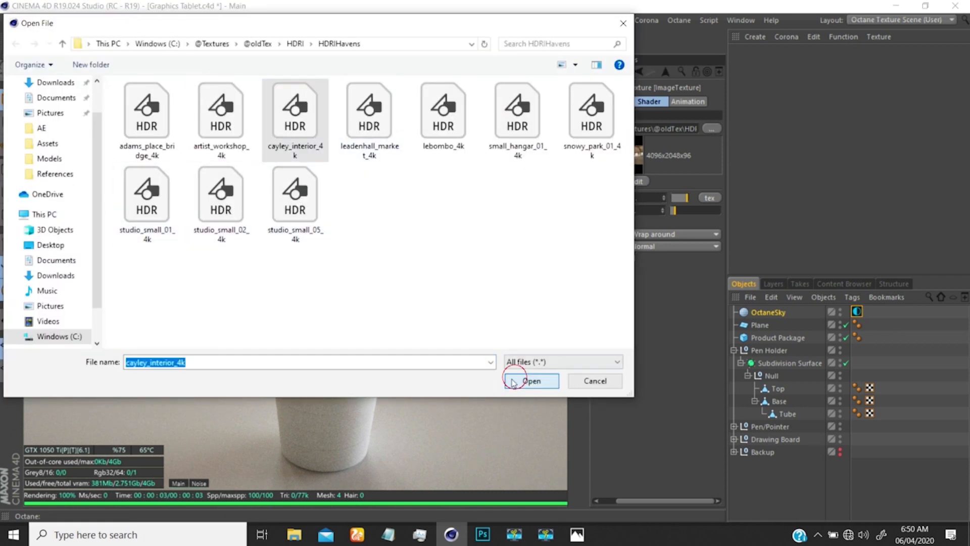
{"action": "left_click", "coordinate": [554, 312]}
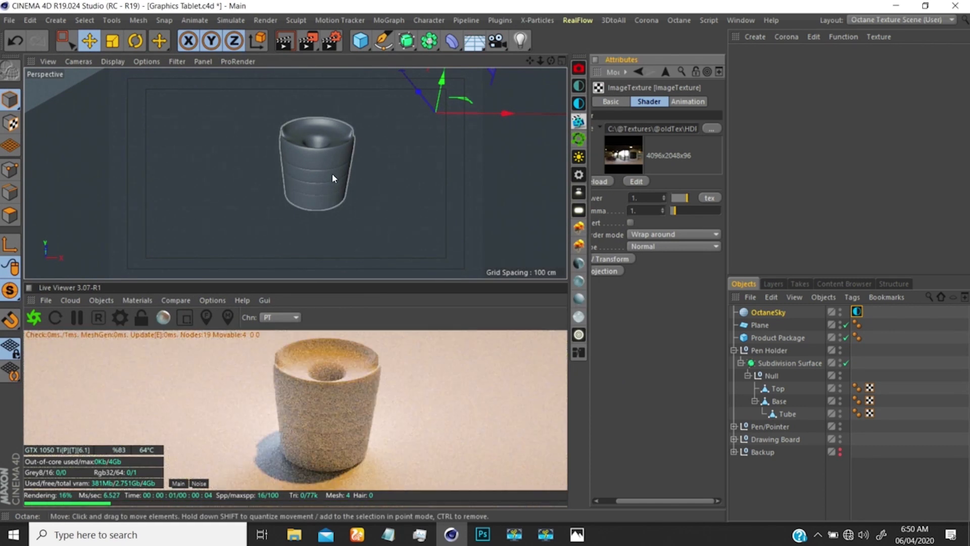
{"action": "mouse_move", "coordinate": [328, 173]}
{"action": "right_mouse_down", "text": "alt"}
{"action": "mouse_move", "coordinate": [318, 181]}
{"action": "mouse_move", "coordinate": [316, 172]}
{"action": "right_mouse_up", "text": "alt"}
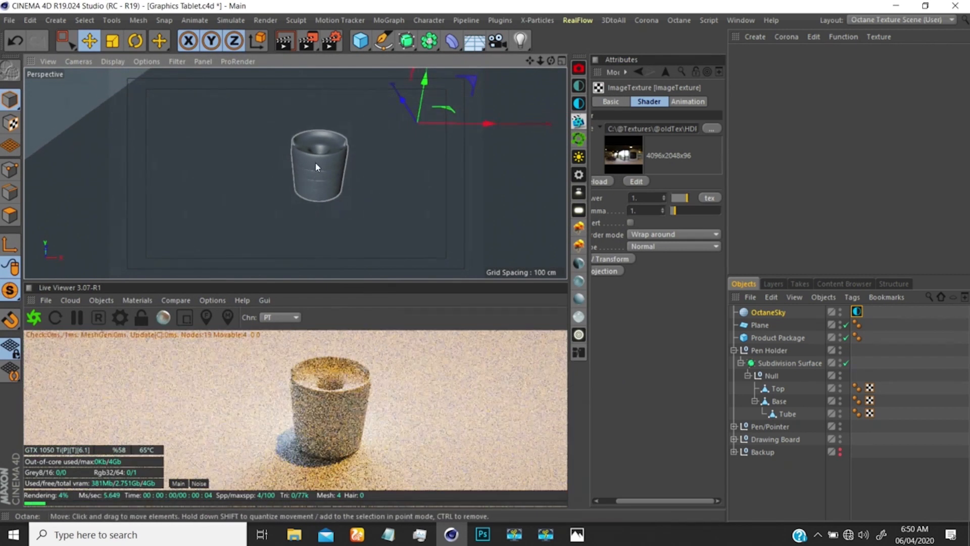
{"action": "middle_click_drag", "start_coordinate": [315, 162], "coordinate": [333, 163], "text": "alt"}
{"action": "left_click_drag", "start_coordinate": [334, 163], "coordinate": [335, 145], "text": "alt"}
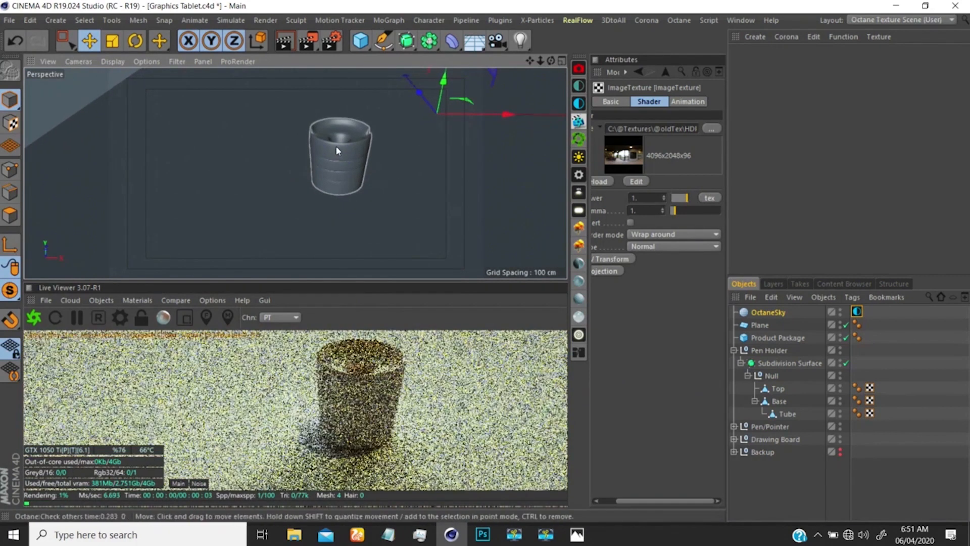
- Switch the environment image to the artist_workshop_4k HDR without a project copy and check the lighting on the pen holder
{"action": "left_click", "coordinate": [712, 129]}
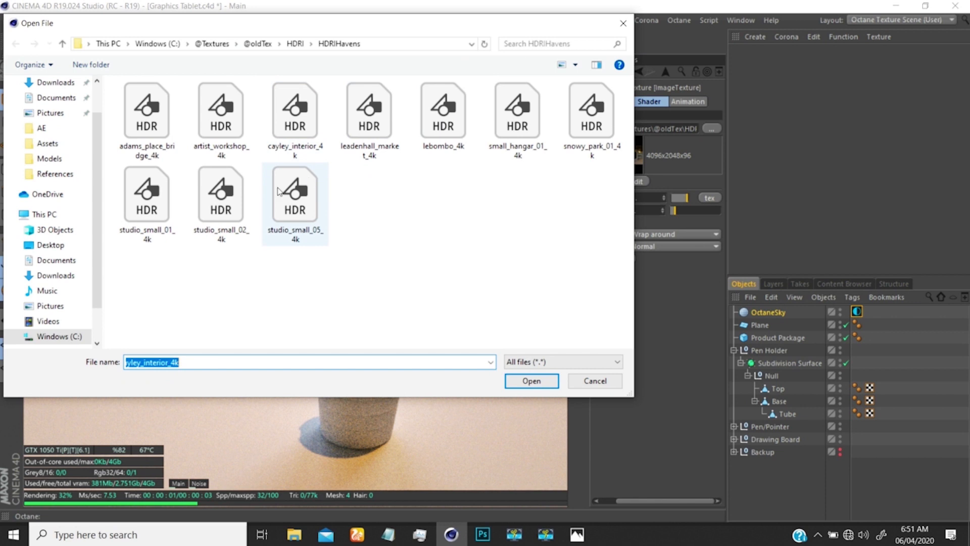
{"action": "left_click", "coordinate": [227, 135]}
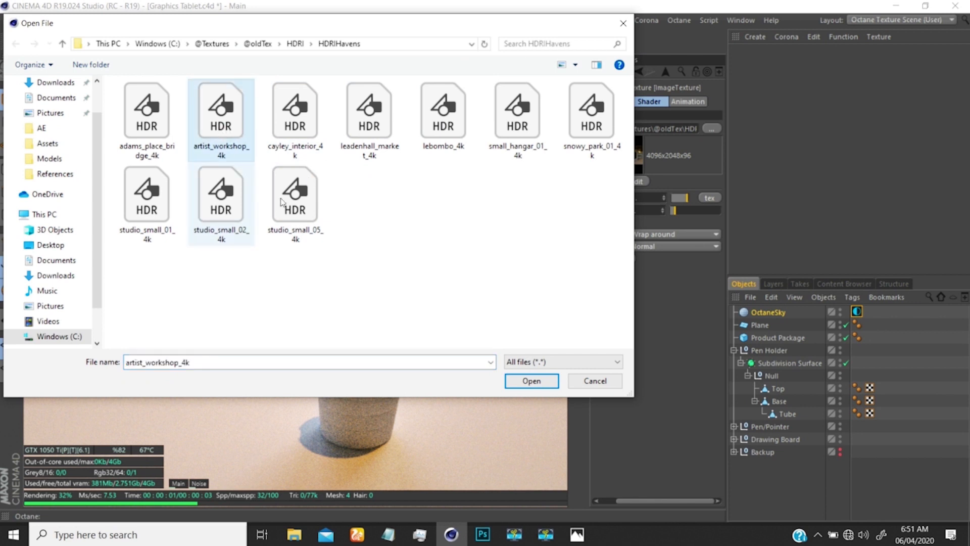
{"action": "left_click", "coordinate": [507, 379]}
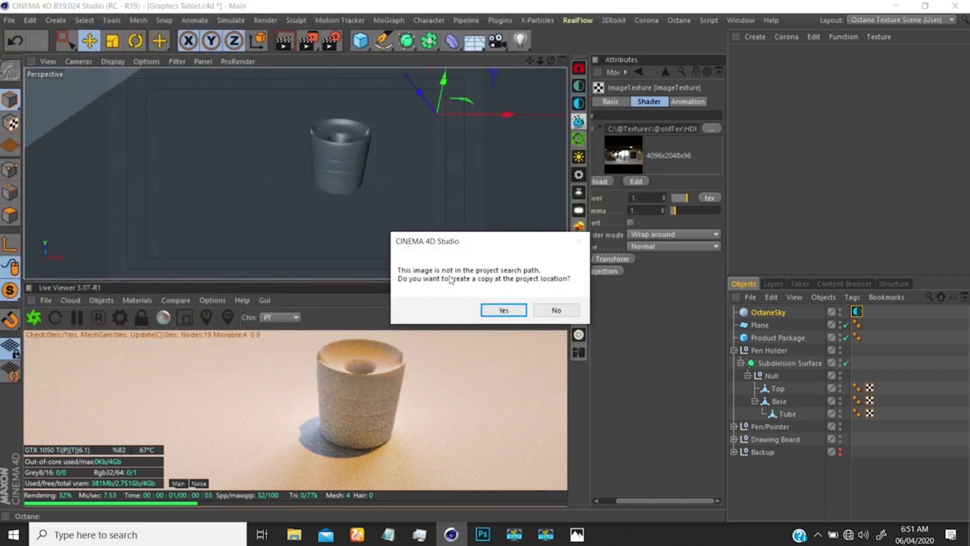
{"action": "left_click", "coordinate": [549, 310]}
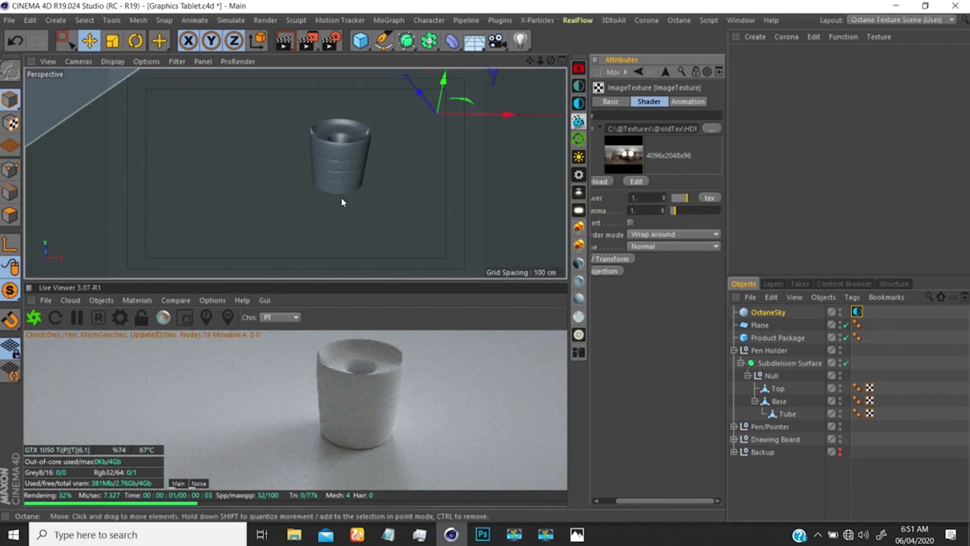
{"action": "scroll", "coordinate": [341, 131], "scroll_direction": "up", "scroll_amount": 4}
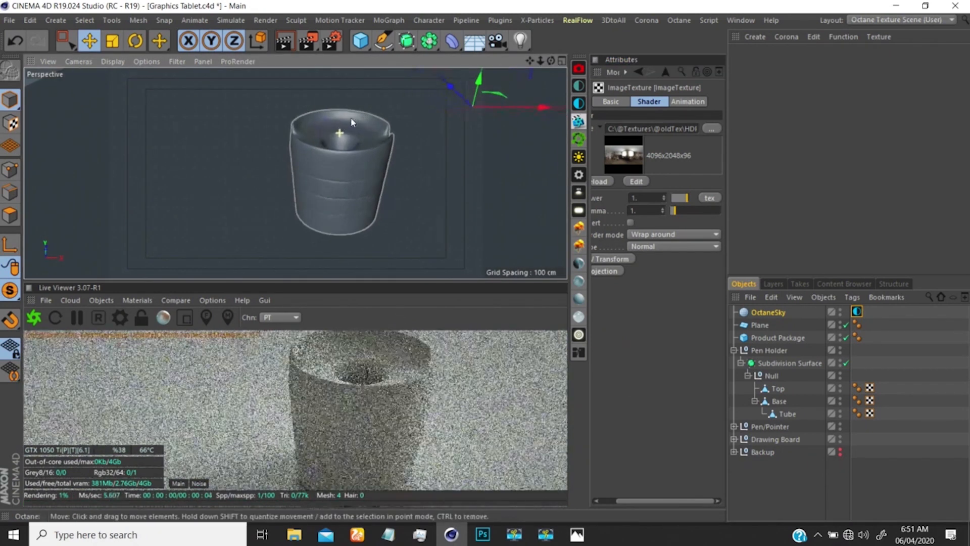
{"action": "scroll", "coordinate": [343, 153], "scroll_direction": "down", "scroll_amount": 2}
{"action": "middle_click_drag", "start_coordinate": [342, 153], "coordinate": [348, 137], "text": "alt"}
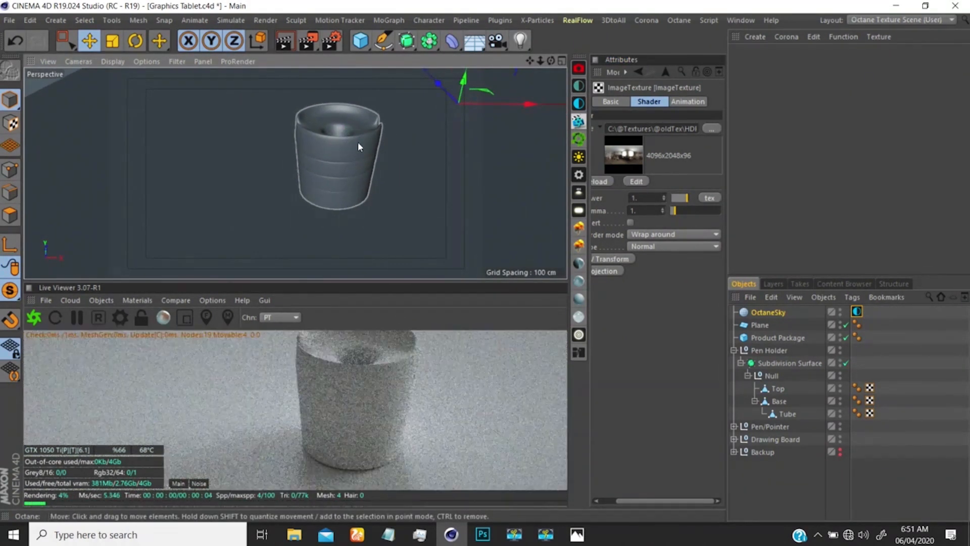
{"action": "left_click_drag", "start_coordinate": [358, 141], "coordinate": [338, 143], "text": "alt"}
{"action": "middle_click_drag", "start_coordinate": [354, 146], "coordinate": [345, 157], "text": "alt"}
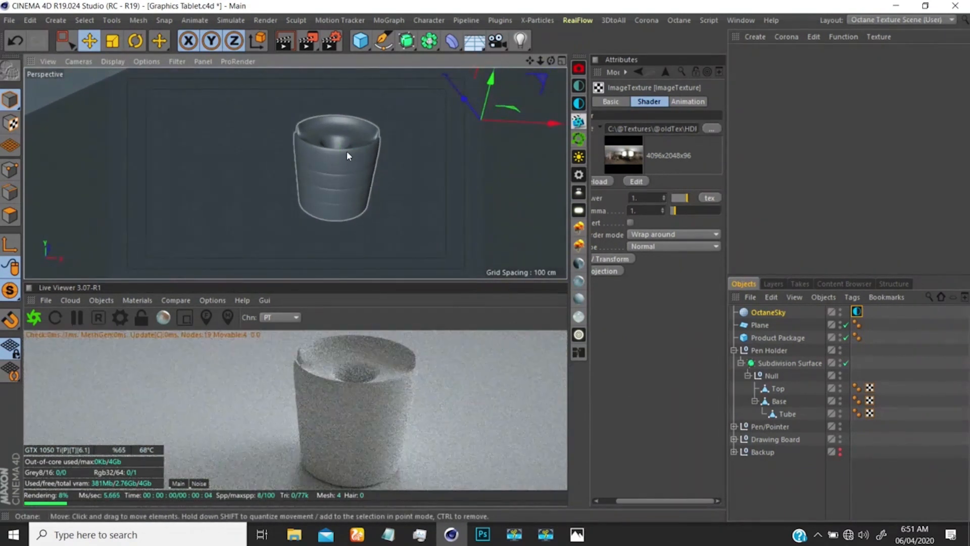
{"action": "scroll", "coordinate": [350, 146], "scroll_direction": "up", "scroll_amount": 1}
{"action": "left_click_drag", "start_coordinate": [353, 159], "coordinate": [356, 154], "text": "alt"}
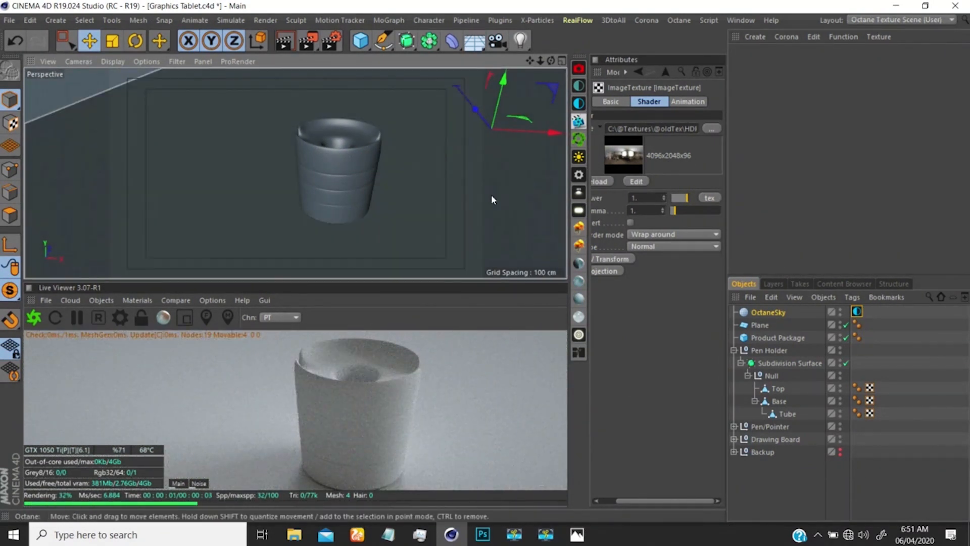
- Create a new Octane glossy material and name it Pen Holder base
{"action": "left_click", "coordinate": [865, 353]}
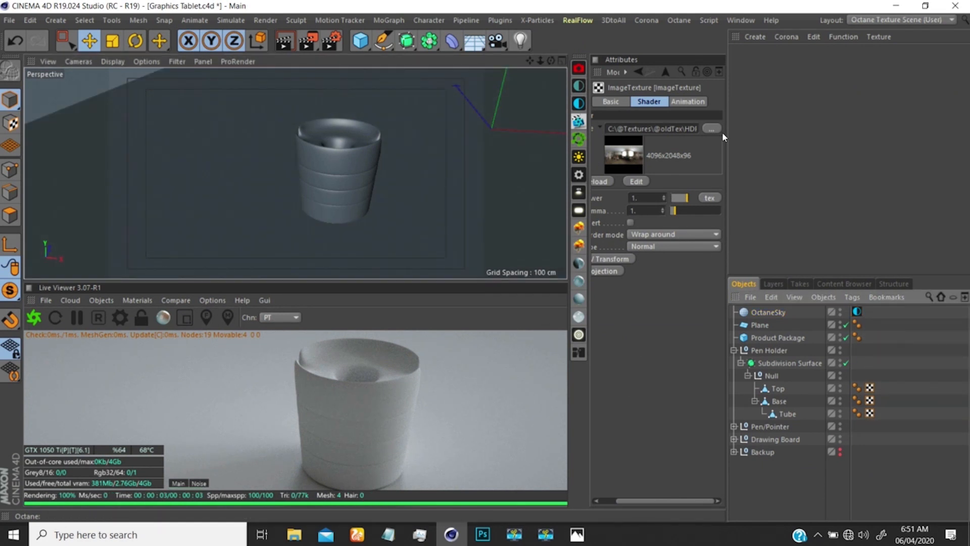
{"action": "left_click", "coordinate": [580, 281]}
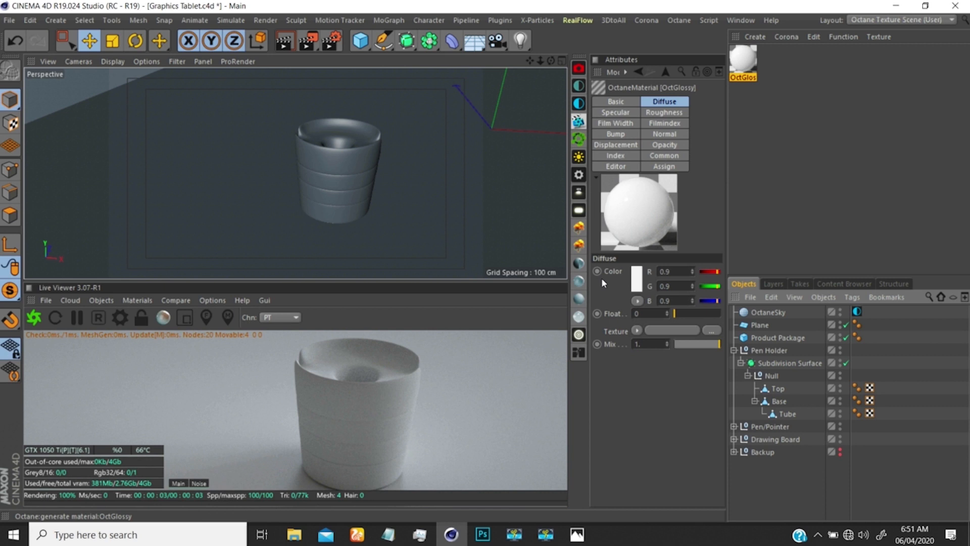
{"action": "left_click", "coordinate": [746, 63]}
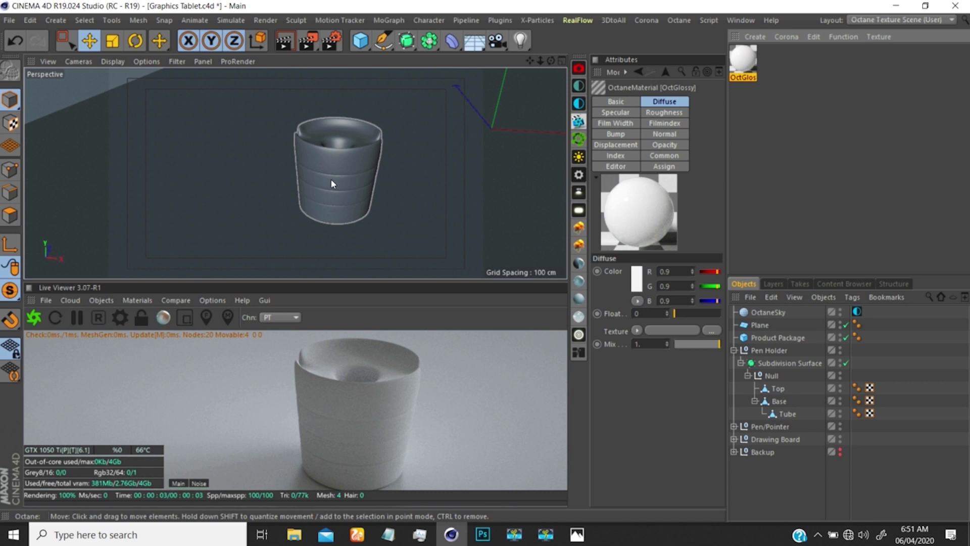
{"action": "double_click", "coordinate": [743, 76]}
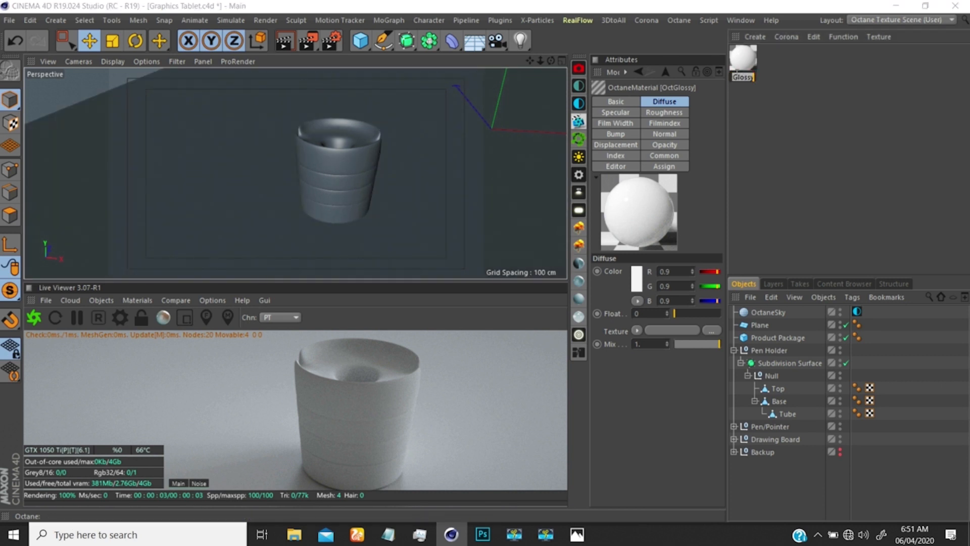
{"action": "type", "text": "Pen Hold"}
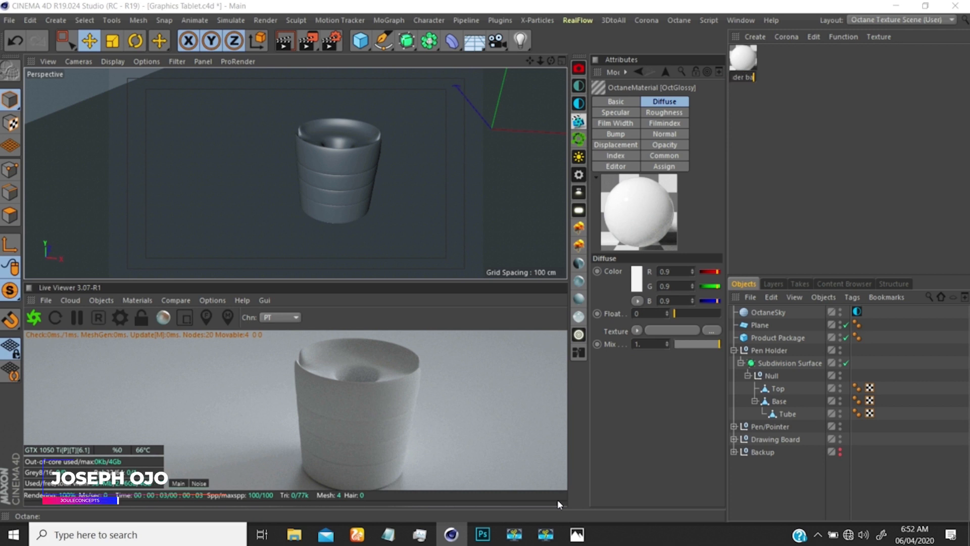
{"action": "key", "text": "Return"}
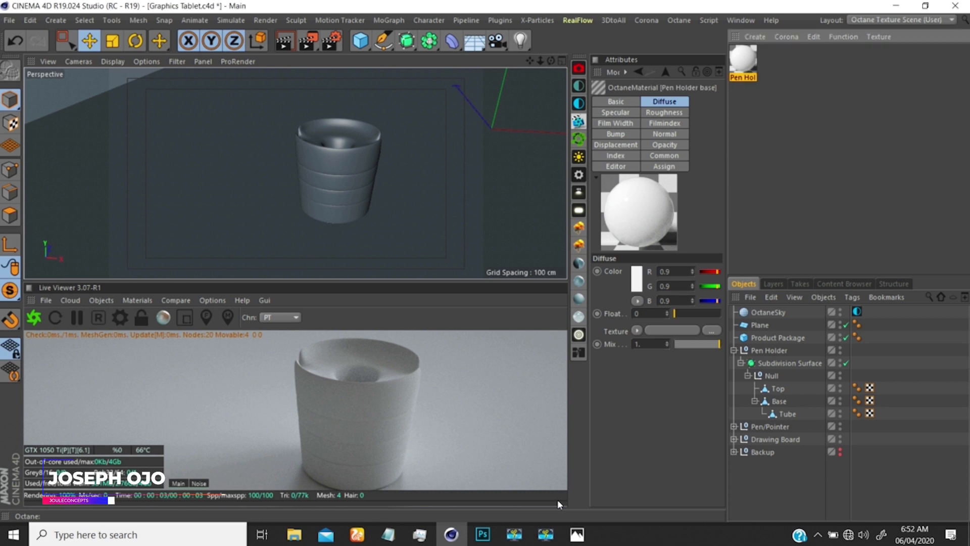
- Duplicate the Pen Holder base material and rename the copy Pen Holder top
{"action": "left_click", "coordinate": [764, 65]}
{"action": "left_click_drag", "start_coordinate": [744, 61], "coordinate": [774, 61], "text": "ctrl"}
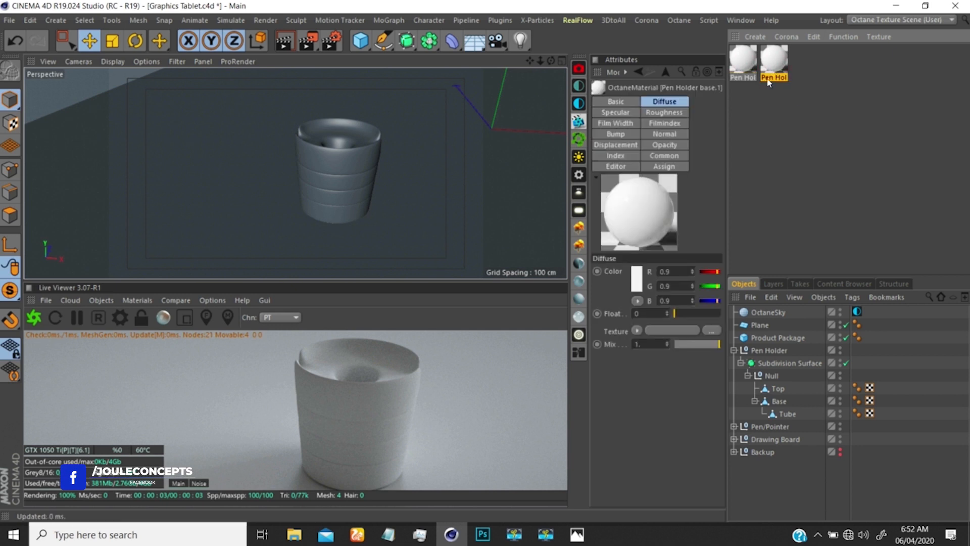
{"action": "double_click", "coordinate": [774, 77]}
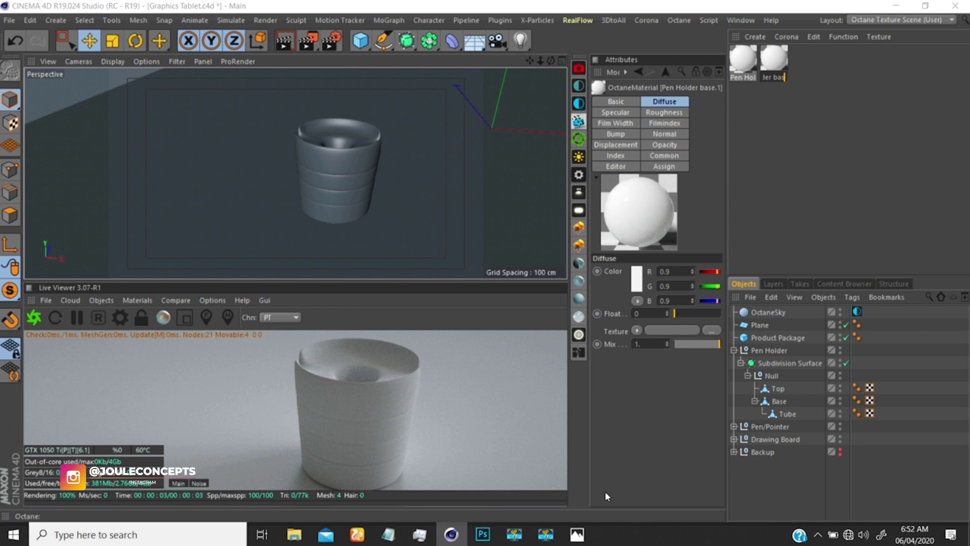
{"action": "type", "text": "top"}
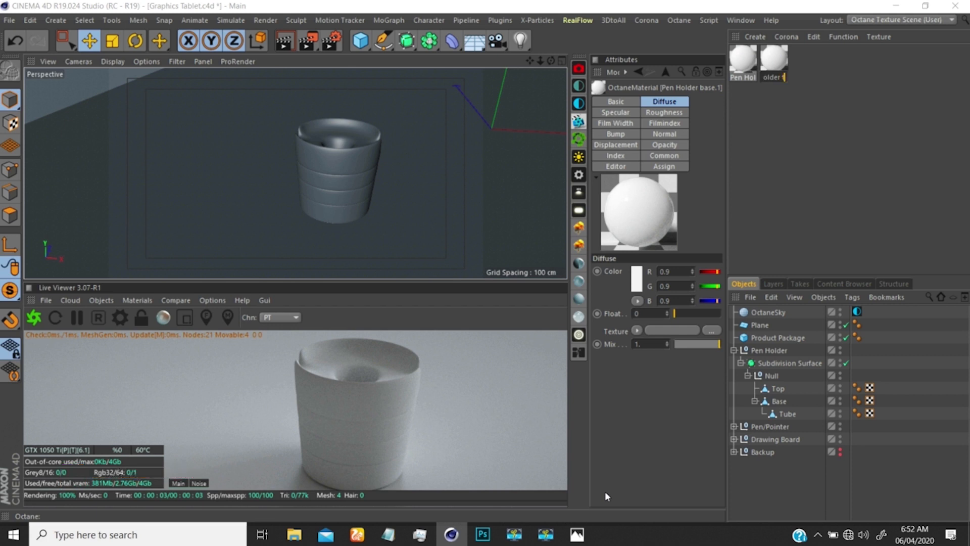
{"action": "key", "text": "Return"}
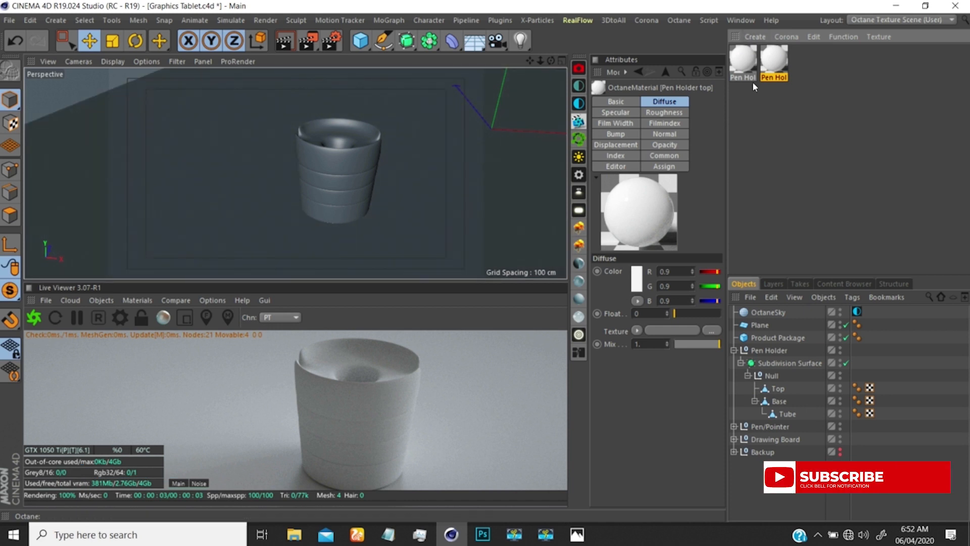
- Apply the Pen Holder base material to the Base object and hide the Top object to inspect the base
{"action": "left_click_drag", "start_coordinate": [746, 65], "coordinate": [781, 402]}
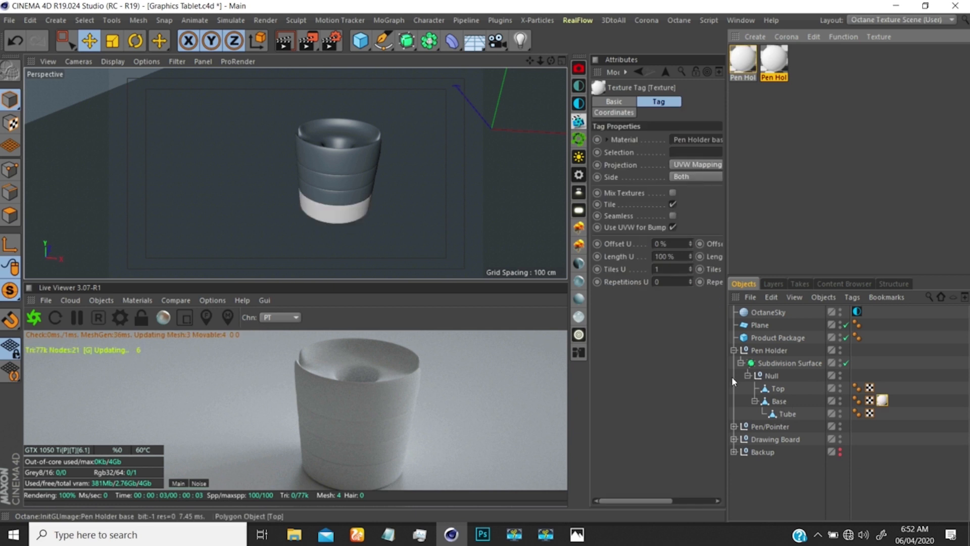
{"action": "left_click", "coordinate": [839, 390]}
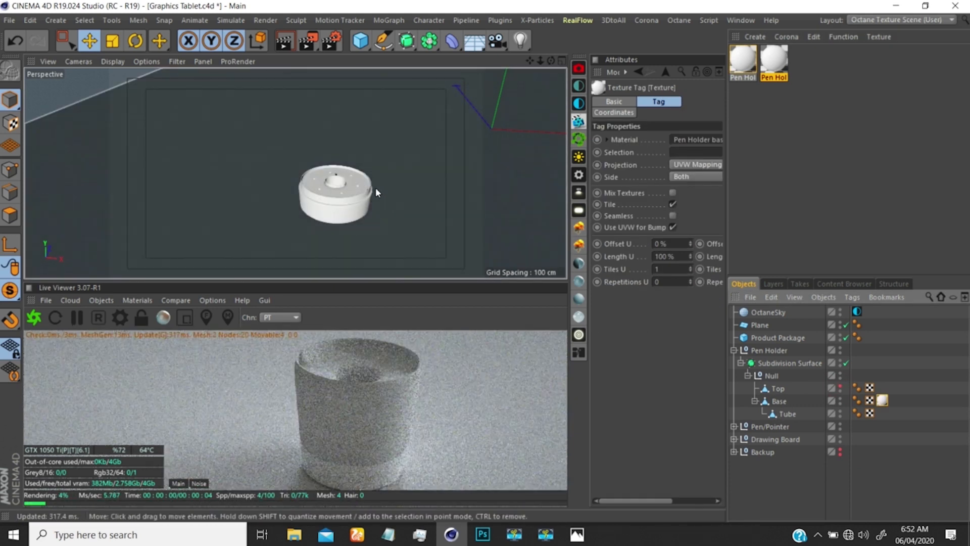
{"action": "left_click_drag", "start_coordinate": [375, 187], "coordinate": [375, 191], "text": "alt"}
{"action": "scroll", "coordinate": [338, 194], "scroll_direction": "up", "scroll_amount": 5}
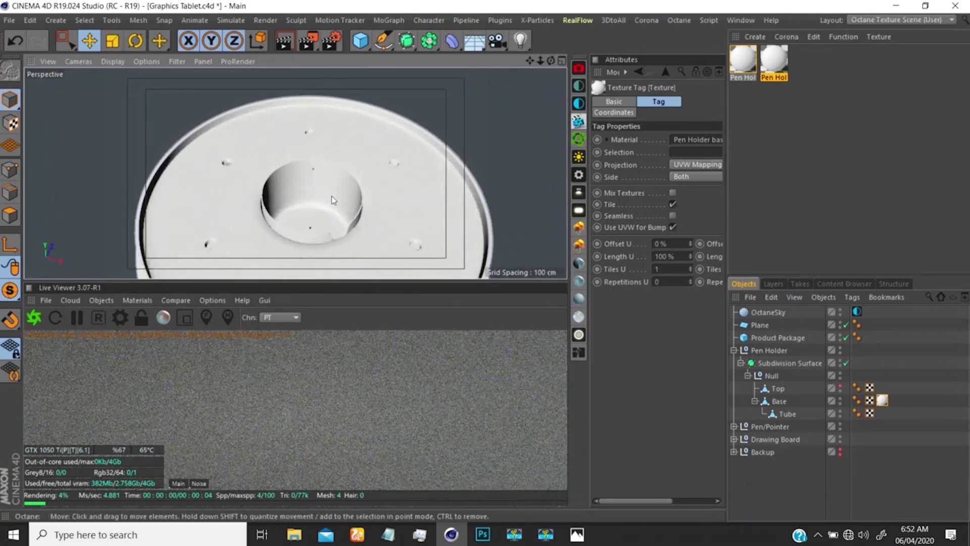
{"action": "middle_click_drag", "start_coordinate": [305, 189], "coordinate": [344, 135], "text": "alt"}
{"action": "scroll", "coordinate": [349, 183], "scroll_direction": "down", "scroll_amount": 2}
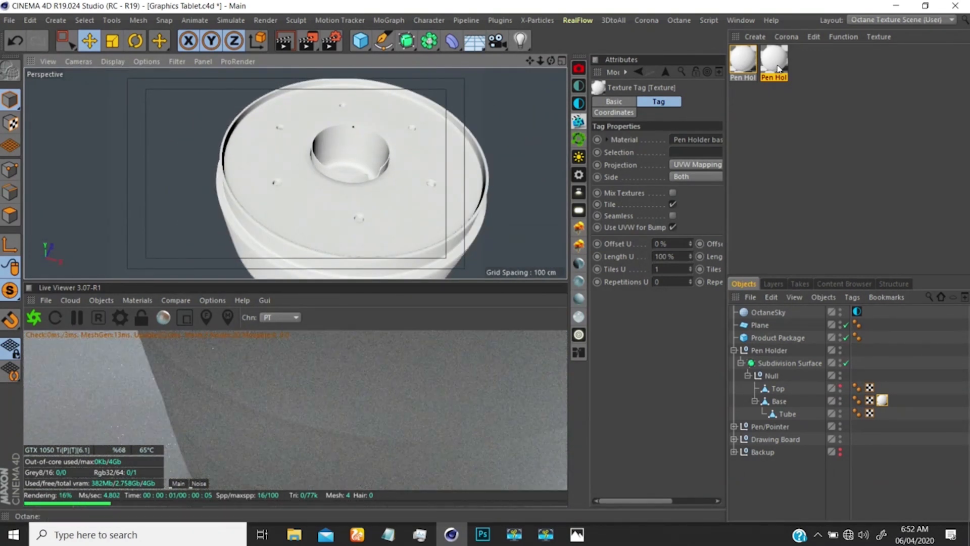
- Duplicate the Pen Holder top material, rename the copy "pen asses." and apply it to the Tube object
{"action": "left_click_drag", "start_coordinate": [779, 70], "coordinate": [804, 65], "text": "ctrl"}
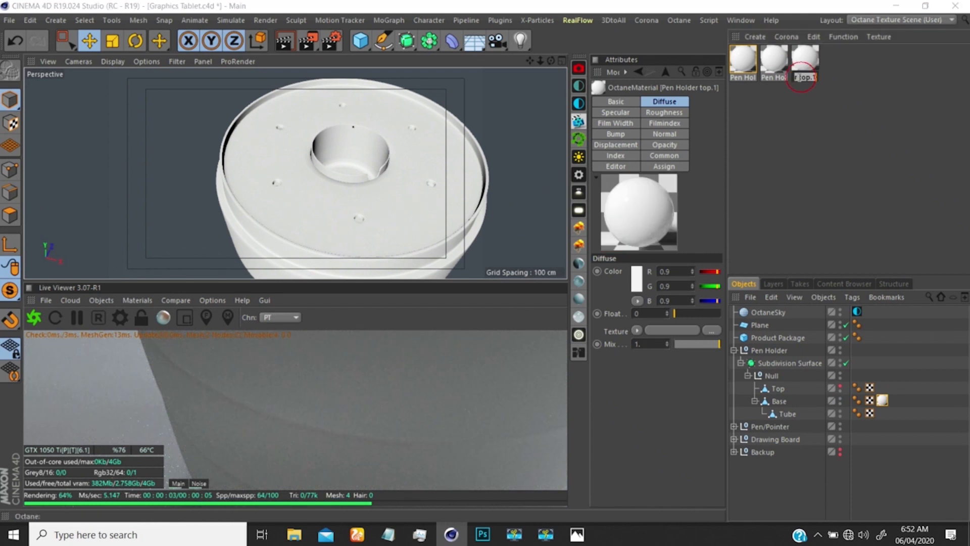
{"action": "type", "text": "pe"}
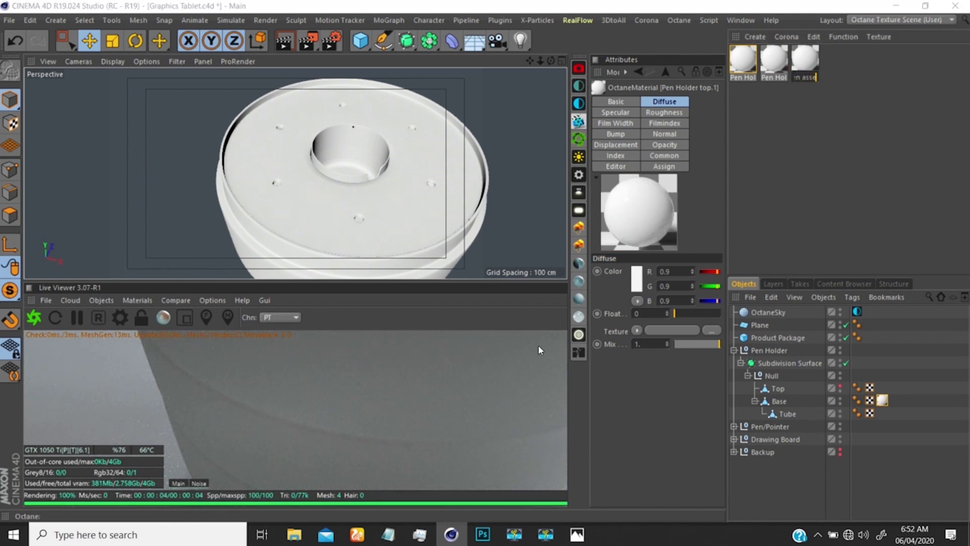
{"action": "key", "text": "Return"}
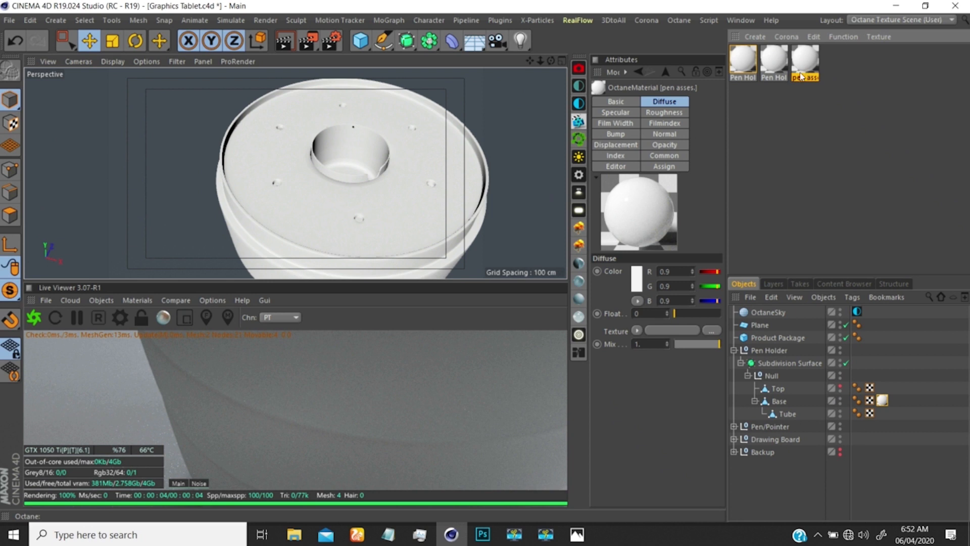
{"action": "left_click_drag", "start_coordinate": [797, 66], "coordinate": [783, 412]}
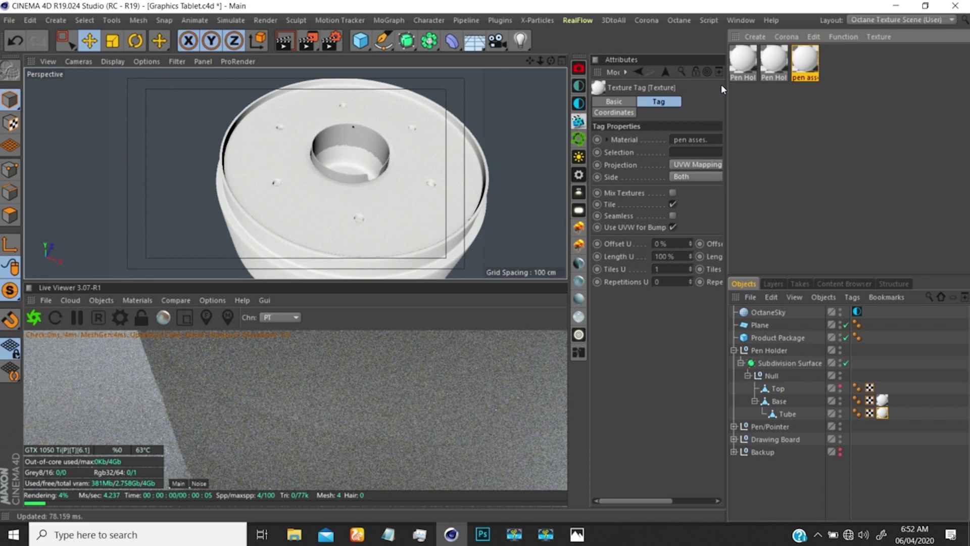
- Open the pen asses. material for editing and hide the Top object in both the viewport and the render
{"action": "double_click", "coordinate": [807, 62]}
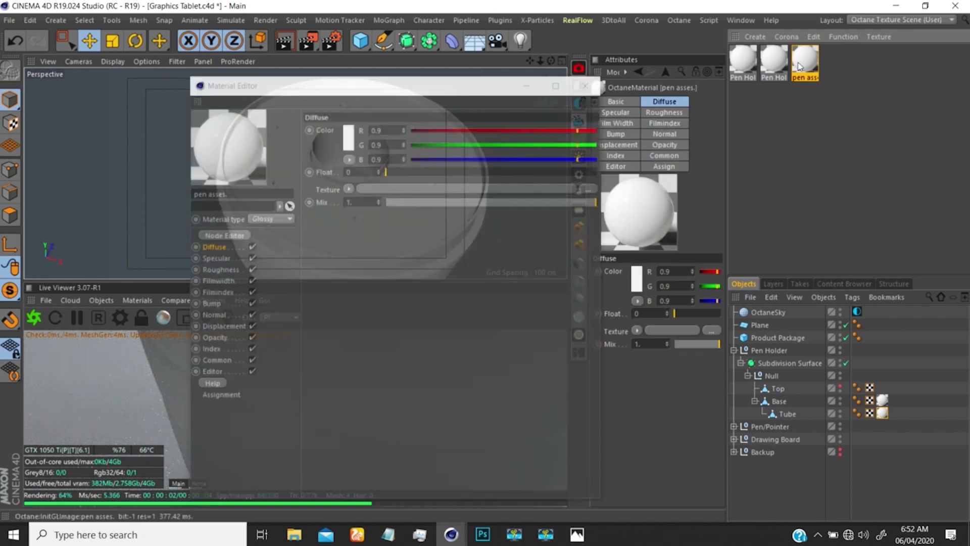
{"action": "left_click_drag", "start_coordinate": [299, 90], "coordinate": [651, 87]}
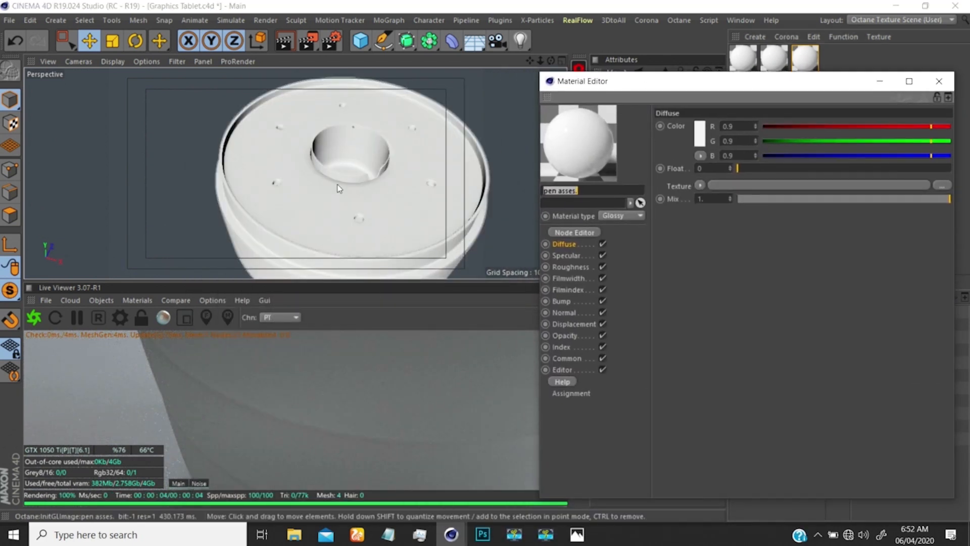
{"action": "mouse_move", "coordinate": [346, 169]}
{"action": "right_mouse_down", "text": "alt"}
{"action": "mouse_move", "coordinate": [340, 174]}
{"action": "mouse_move", "coordinate": [360, 162]}
{"action": "right_mouse_up", "text": "alt"}
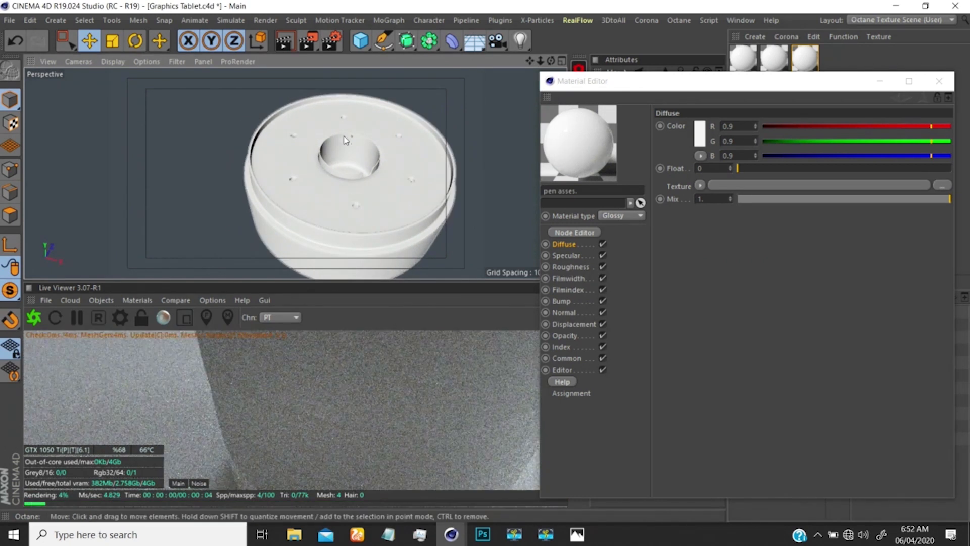
{"action": "left_click_drag", "start_coordinate": [361, 159], "coordinate": [305, 180], "text": "alt"}
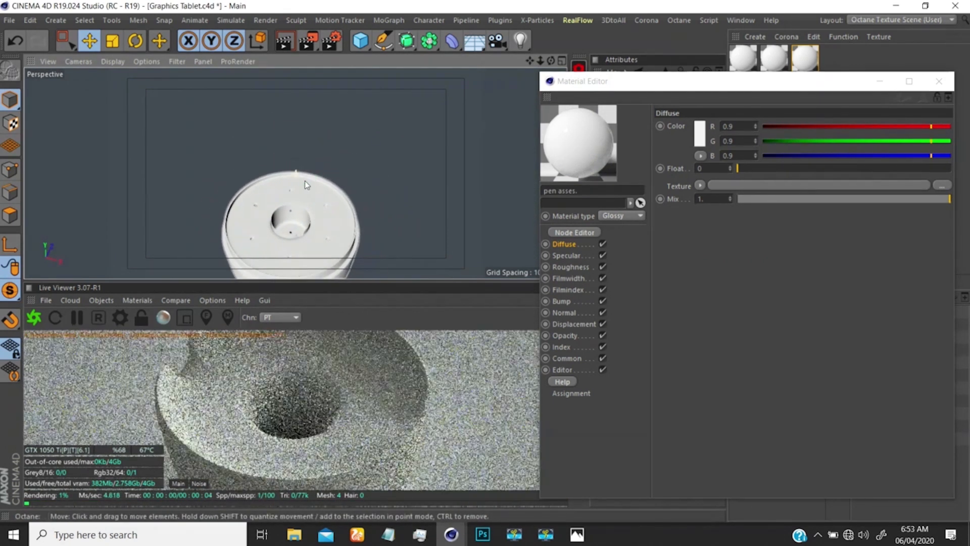
{"action": "scroll", "coordinate": [305, 181], "scroll_direction": "down", "scroll_amount": 3}
{"action": "left_click_drag", "start_coordinate": [724, 84], "coordinate": [383, 95]}
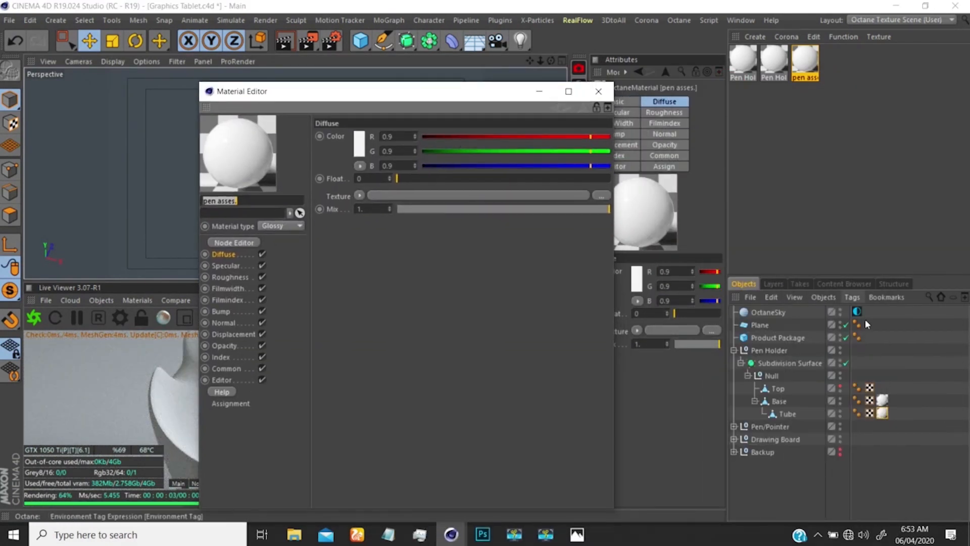
{"action": "left_click", "coordinate": [841, 388]}
{"action": "left_click", "coordinate": [465, 95]}
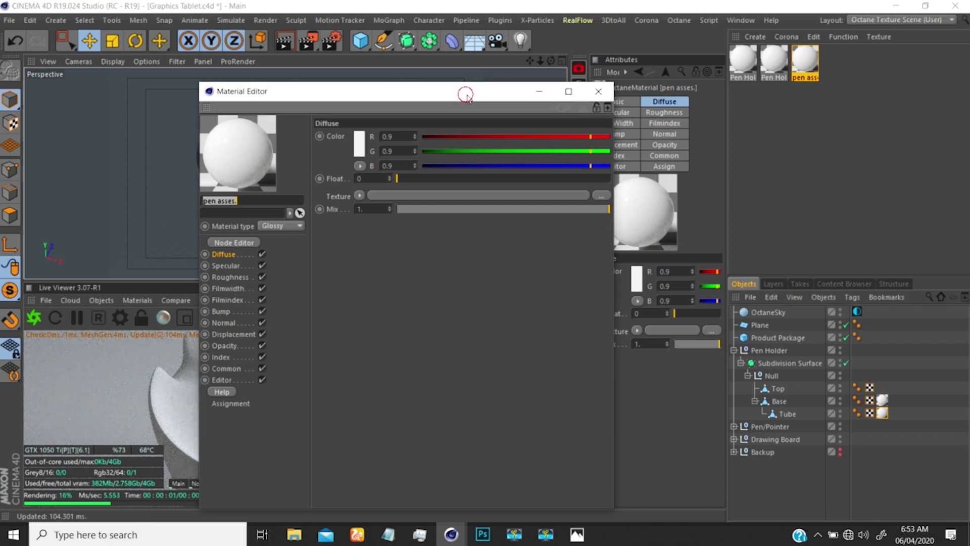
{"action": "mouse_move", "coordinate": [466, 95]}
{"action": "left_mouse_down"}
{"action": "mouse_move", "coordinate": [744, 105]}
{"action": "mouse_move", "coordinate": [481, 96]}
{"action": "left_mouse_up"}
{"action": "left_click", "coordinate": [839, 388]}
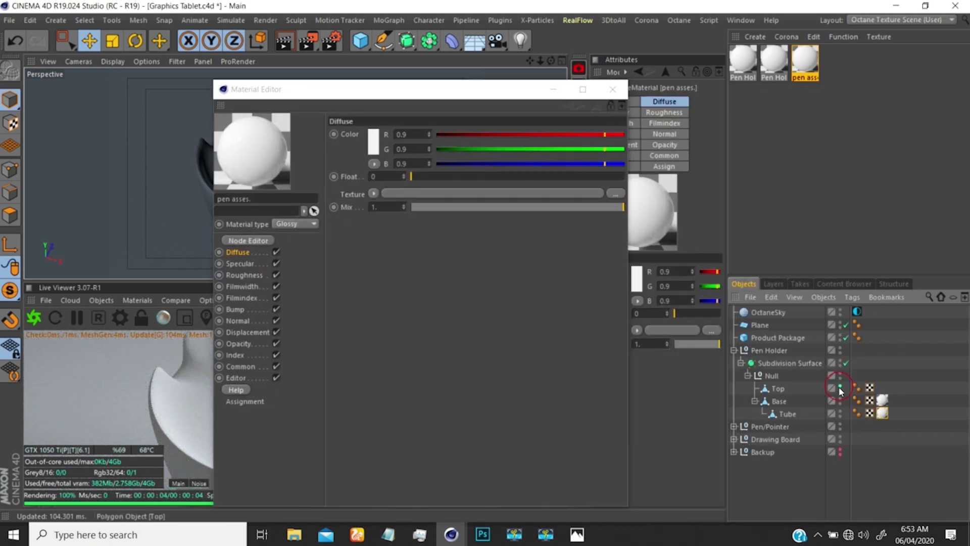
{"action": "left_click", "coordinate": [839, 388]}
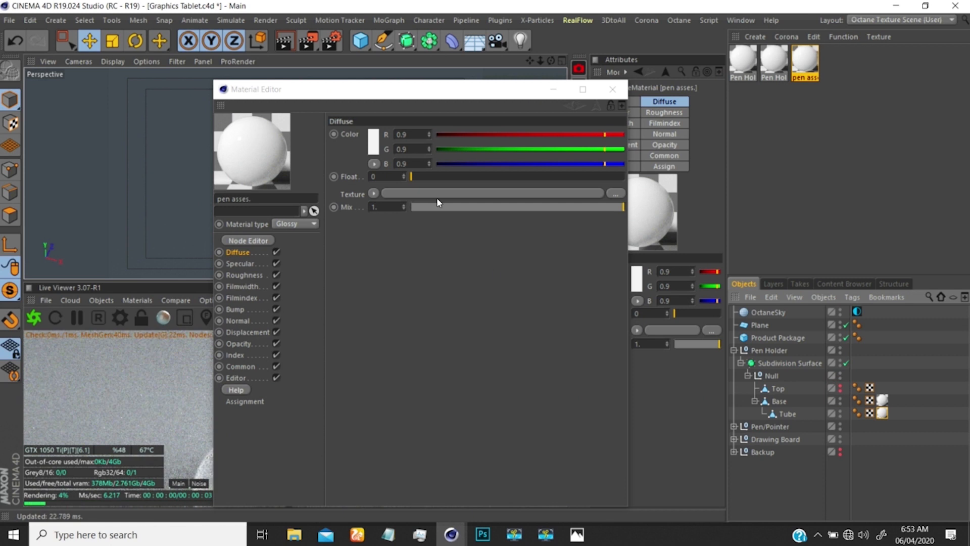
- Disable the diffuse channel of the pen asses. material and set its index to 8
{"action": "left_click_drag", "start_coordinate": [441, 101], "coordinate": [676, 69]}
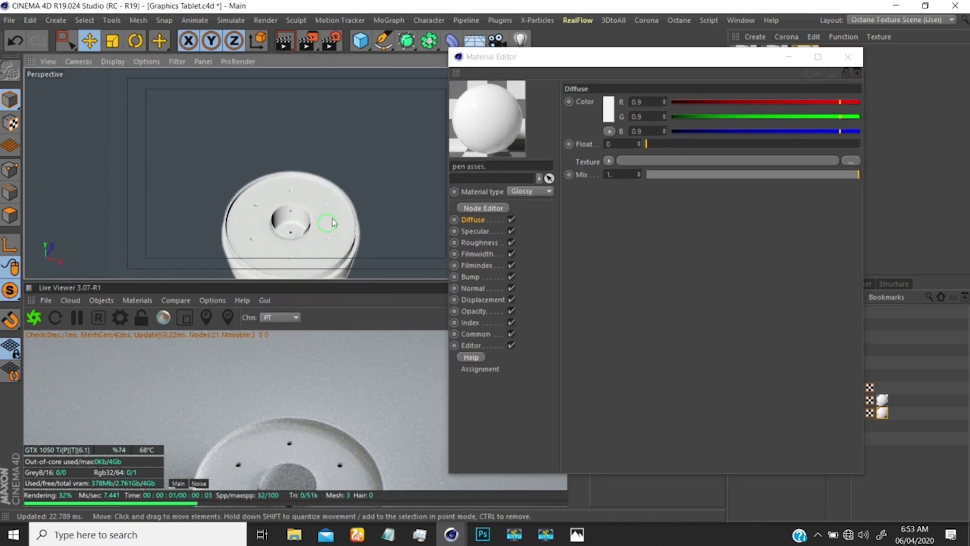
{"action": "scroll", "coordinate": [334, 177], "scroll_direction": "up", "scroll_amount": 5}
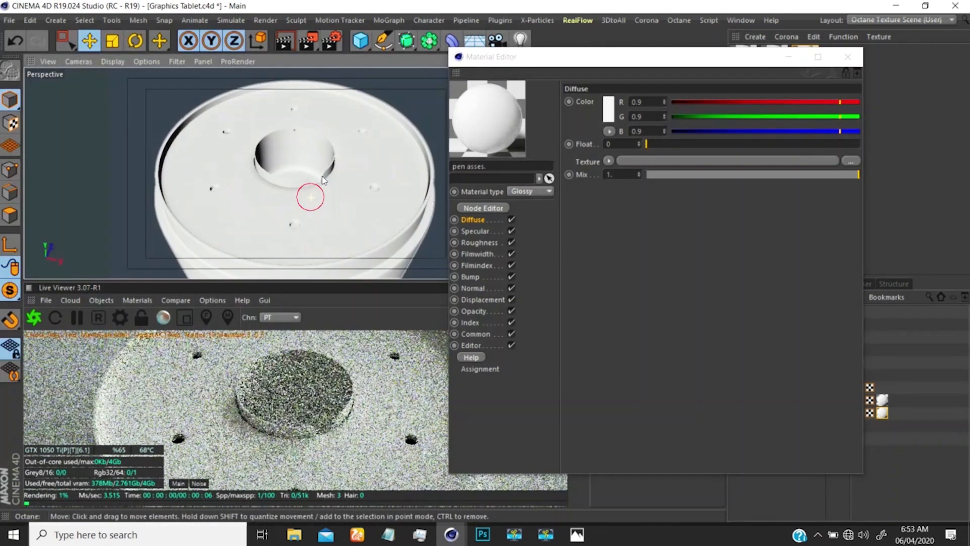
{"action": "scroll", "coordinate": [323, 175], "scroll_direction": "down", "scroll_amount": 2}
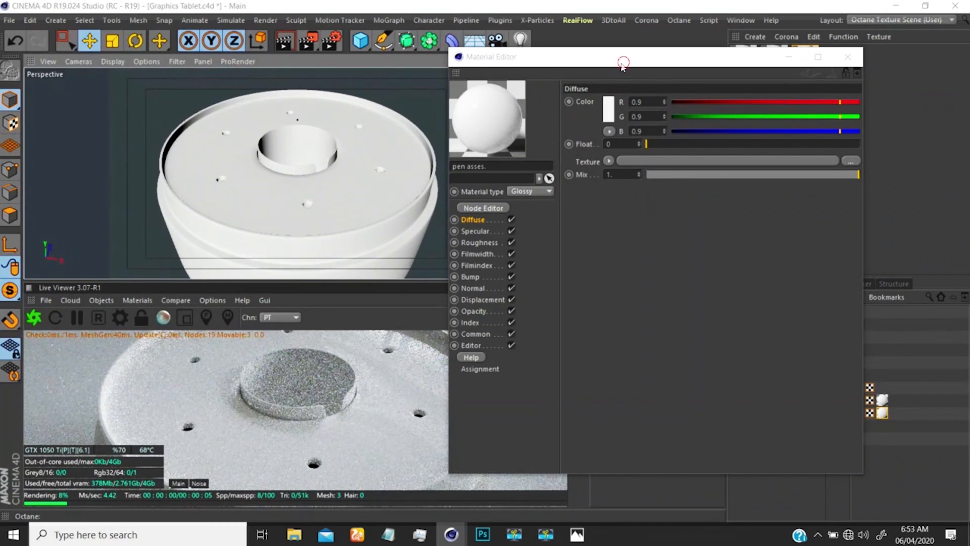
{"action": "left_click_drag", "start_coordinate": [625, 61], "coordinate": [703, 61]}
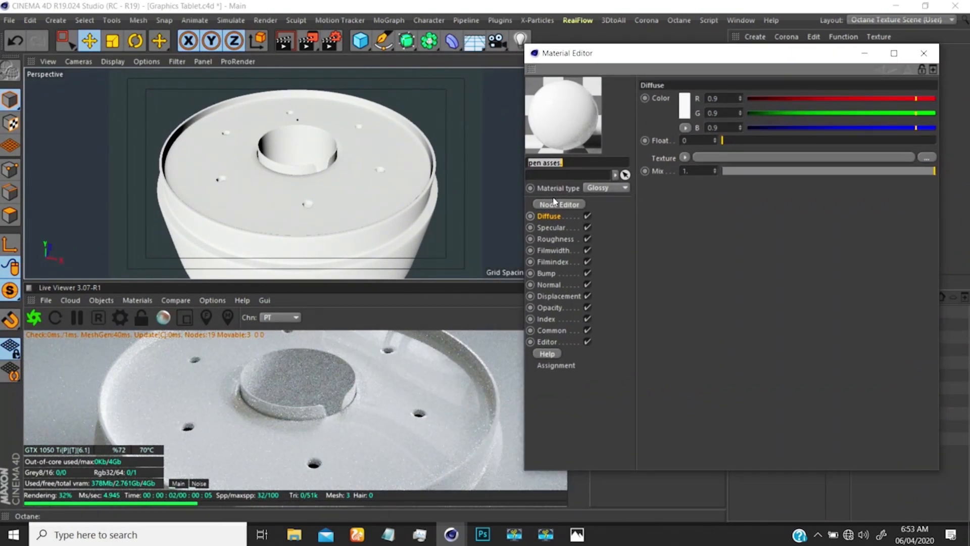
{"action": "left_click", "coordinate": [587, 216]}
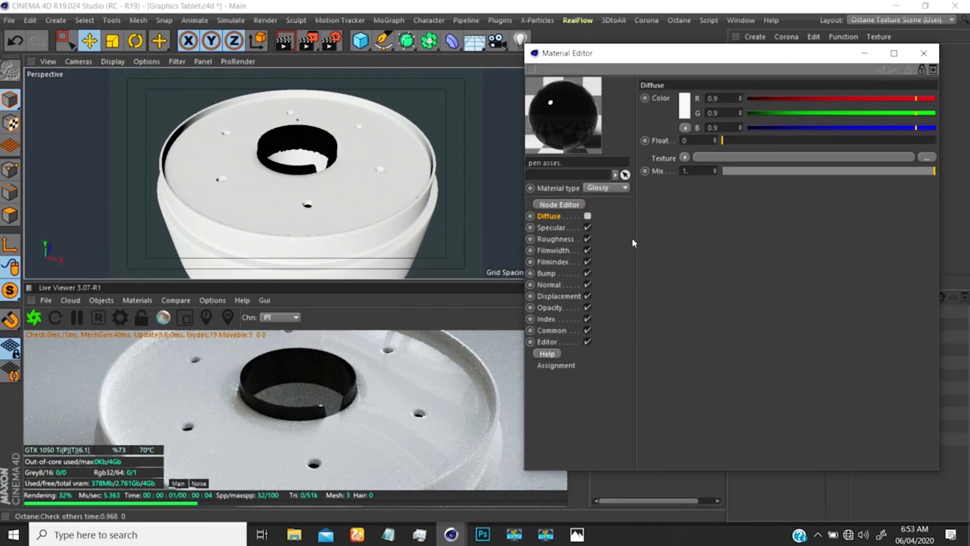
{"action": "left_click", "coordinate": [548, 318]}
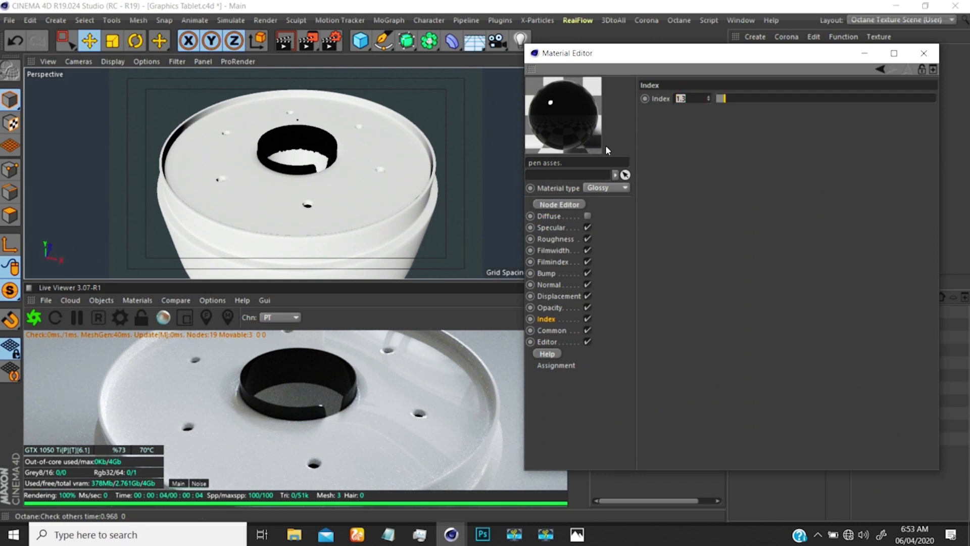
{"action": "type", "text": "8"}
{"action": "key", "text": "Return"}
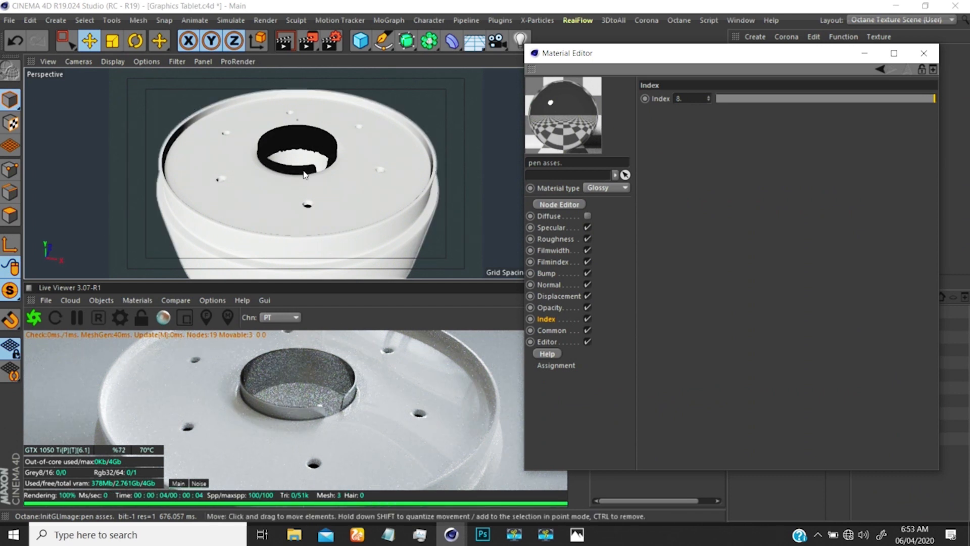
- Set the roughness float value of the pen asses. material to 0.08
{"action": "scroll", "coordinate": [304, 172], "scroll_direction": "up", "scroll_amount": 2}
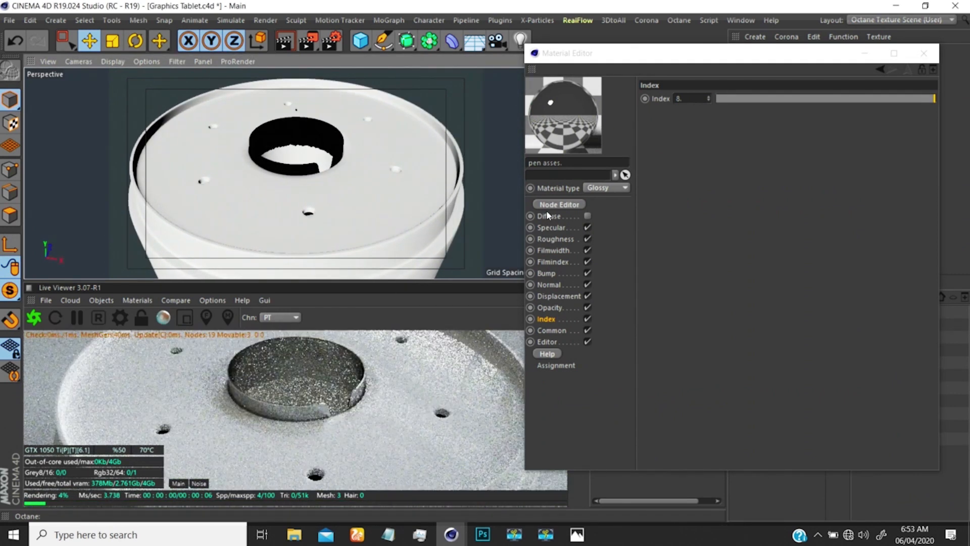
{"action": "left_click", "coordinate": [554, 243]}
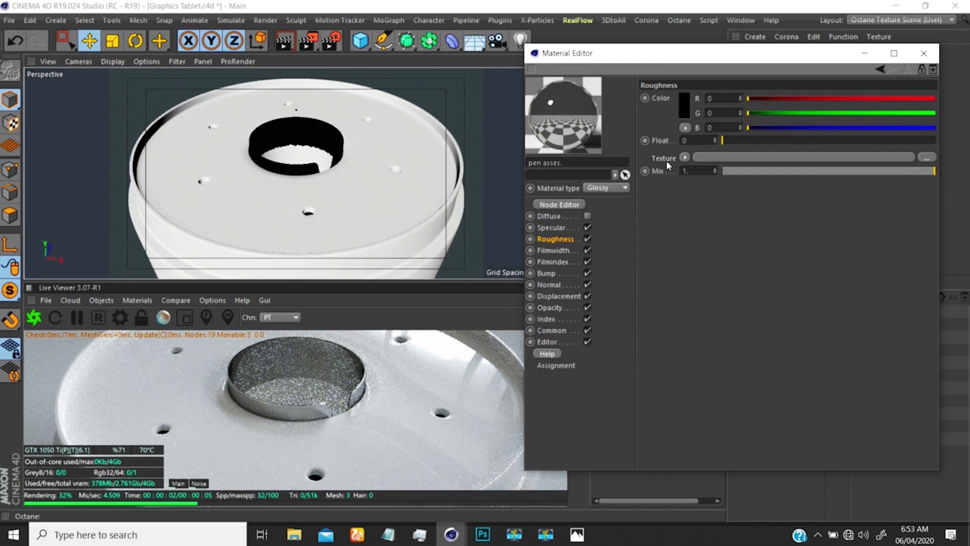
{"action": "left_click", "coordinate": [700, 141]}
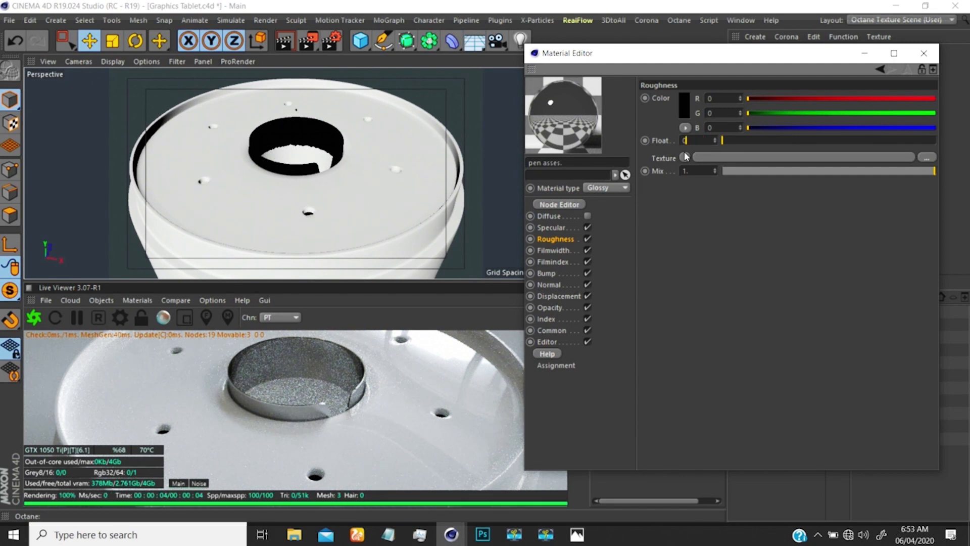
{"action": "type", "text": "0.05"}
{"action": "key", "text": "Return"}
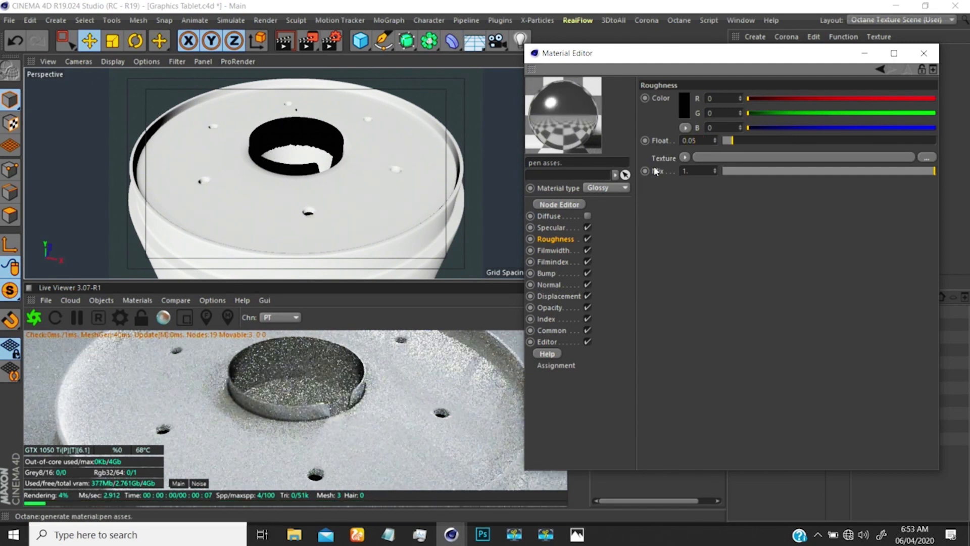
{"action": "left_click_drag", "start_coordinate": [729, 141], "coordinate": [817, 141]}
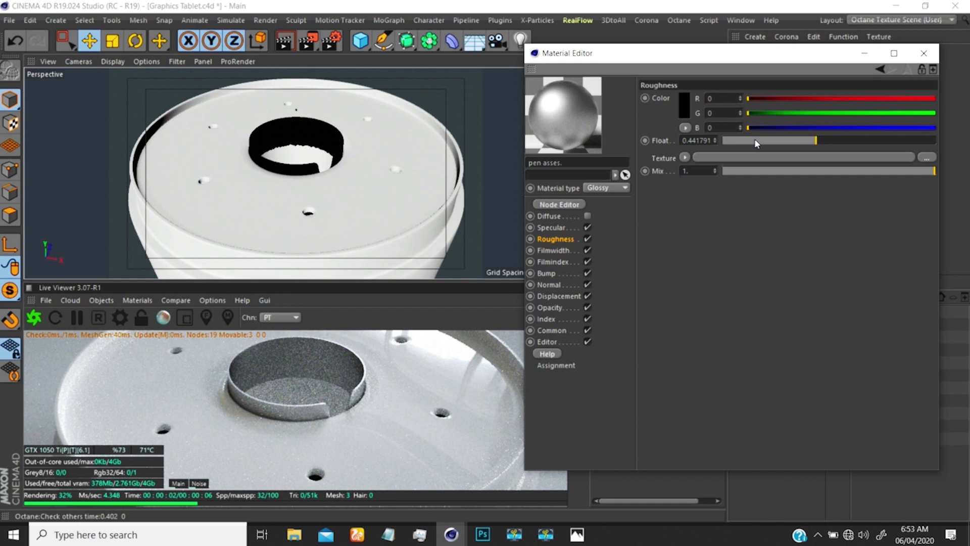
{"action": "left_click_drag", "start_coordinate": [754, 140], "coordinate": [710, 141]}
{"action": "key", "text": "BackSpace"}
{"action": "key", "text": "Return"}
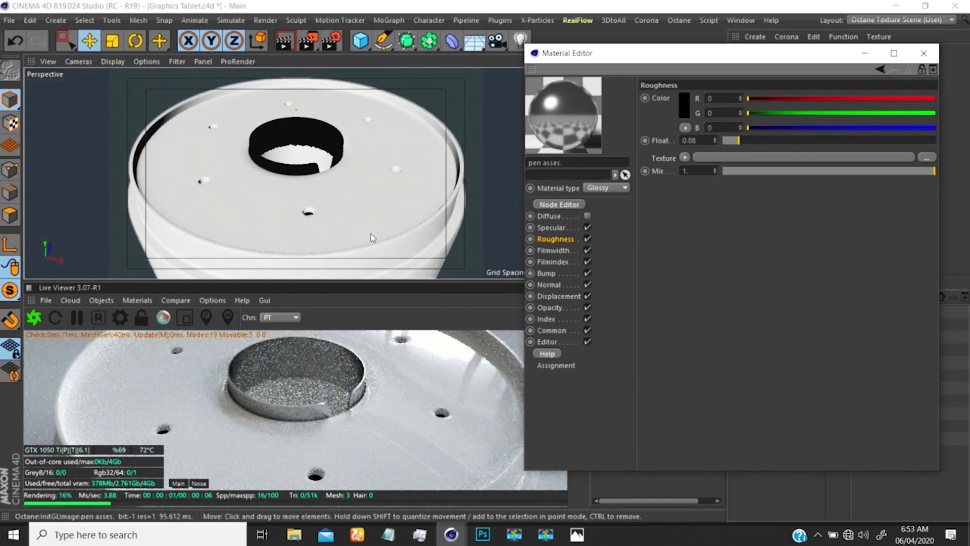
- Close the material editor and examine the tube's metallic finish and the base in the live render from several distances and angles
{"action": "scroll", "coordinate": [323, 182], "scroll_direction": "down", "scroll_amount": 5}
{"action": "scroll", "coordinate": [316, 194], "scroll_direction": "down", "scroll_amount": 5}
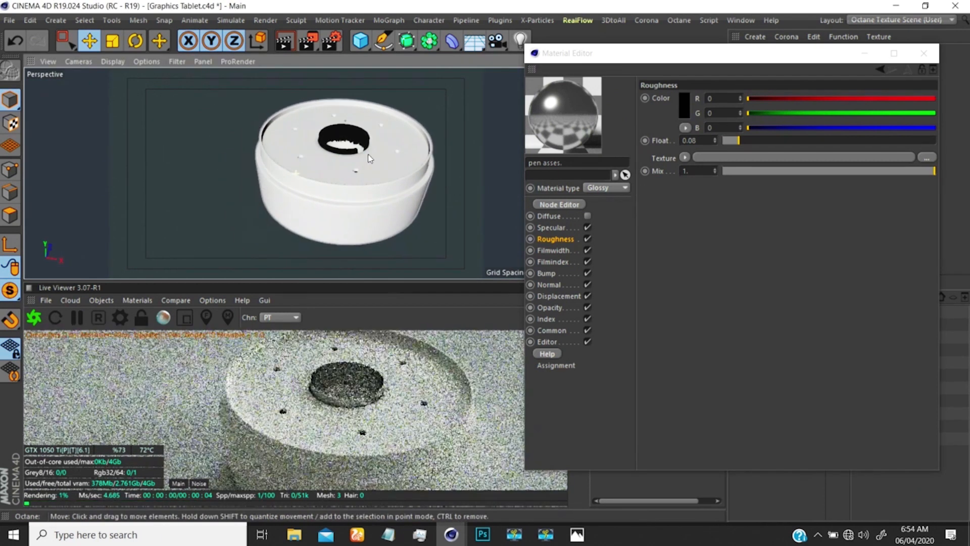
{"action": "scroll", "coordinate": [351, 175], "scroll_direction": "down", "scroll_amount": 3}
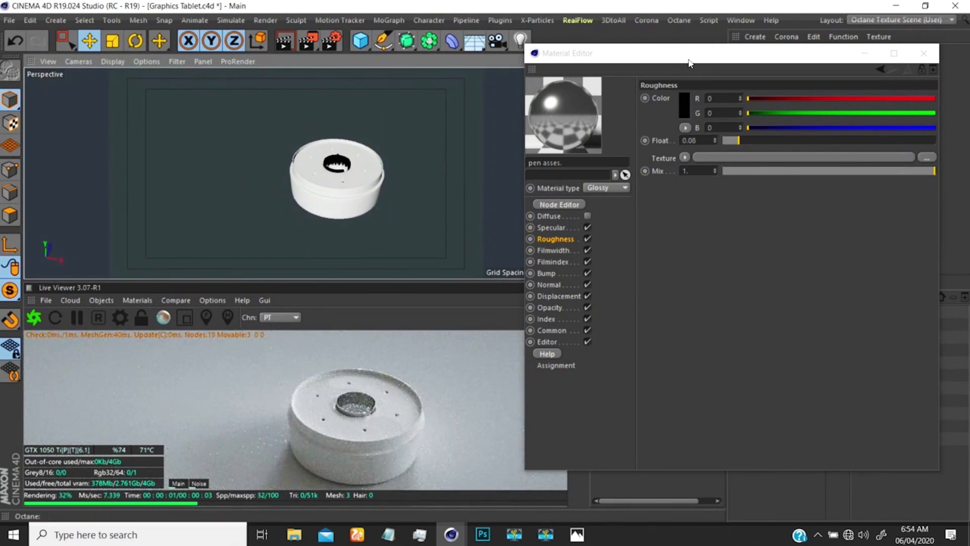
{"action": "left_click_drag", "start_coordinate": [766, 56], "coordinate": [727, 64]}
{"action": "left_click", "coordinate": [885, 54]}
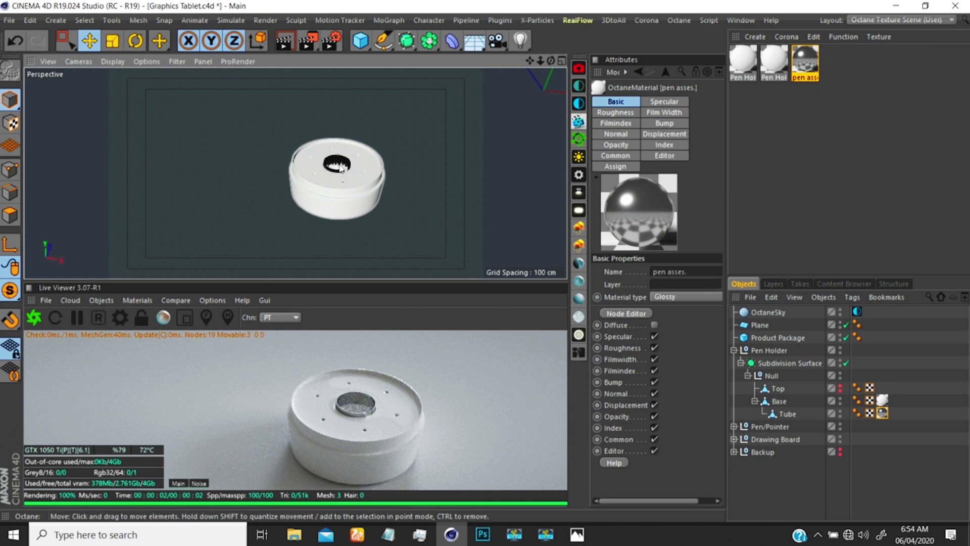
{"action": "right_click_drag", "start_coordinate": [339, 168], "coordinate": [357, 158], "text": "alt"}
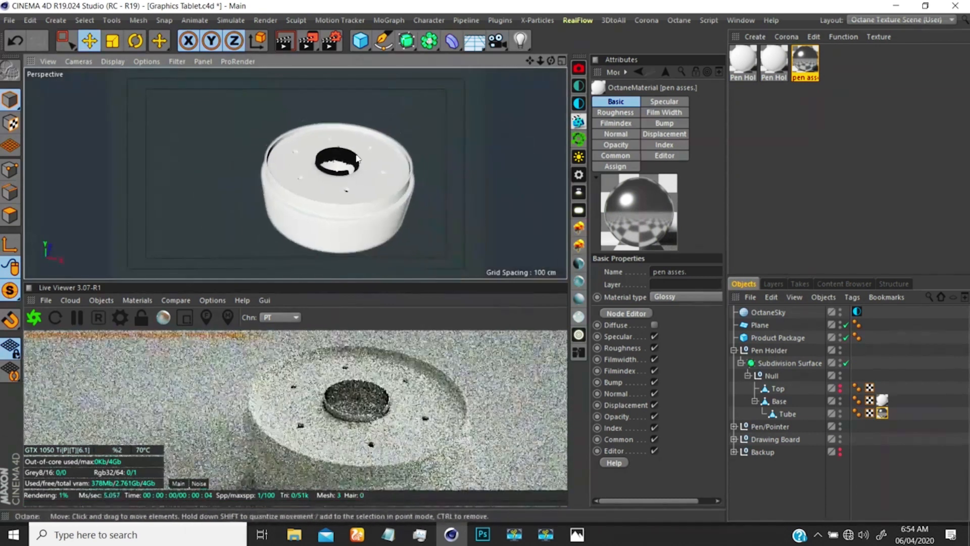
{"action": "mouse_move", "coordinate": [356, 155]}
{"action": "left_mouse_down", "text": "alt"}
{"action": "mouse_move", "coordinate": [277, 229]}
{"action": "mouse_move", "coordinate": [299, 183]}
{"action": "mouse_move", "coordinate": [358, 133]}
{"action": "mouse_move", "coordinate": [355, 169]}
{"action": "left_mouse_up", "text": "alt"}
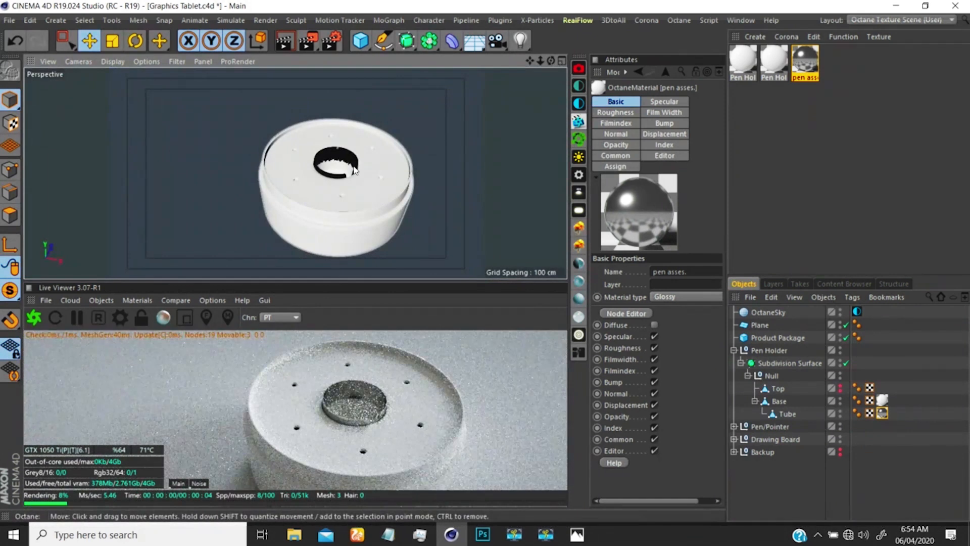
{"action": "middle_click_drag", "start_coordinate": [354, 167], "coordinate": [333, 158], "text": "alt"}
{"action": "right_click_drag", "start_coordinate": [332, 157], "coordinate": [326, 180], "text": "alt"}
{"action": "left_click_drag", "start_coordinate": [326, 180], "coordinate": [349, 148], "text": "alt"}
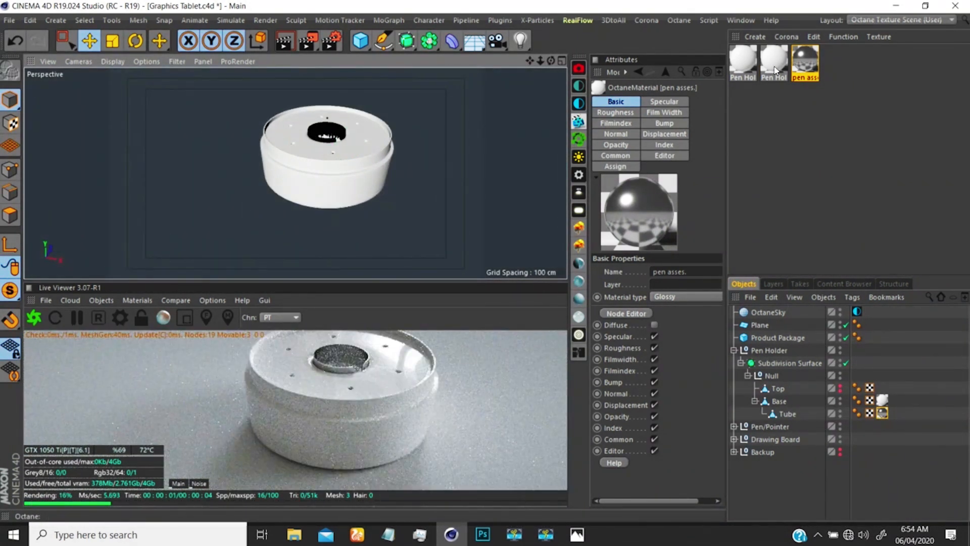
- Open the Pen Holder base material for editing and set its diffuse colour to a dark grey with a 17% value
{"action": "left_click", "coordinate": [775, 64]}
{"action": "double_click", "coordinate": [774, 63]}
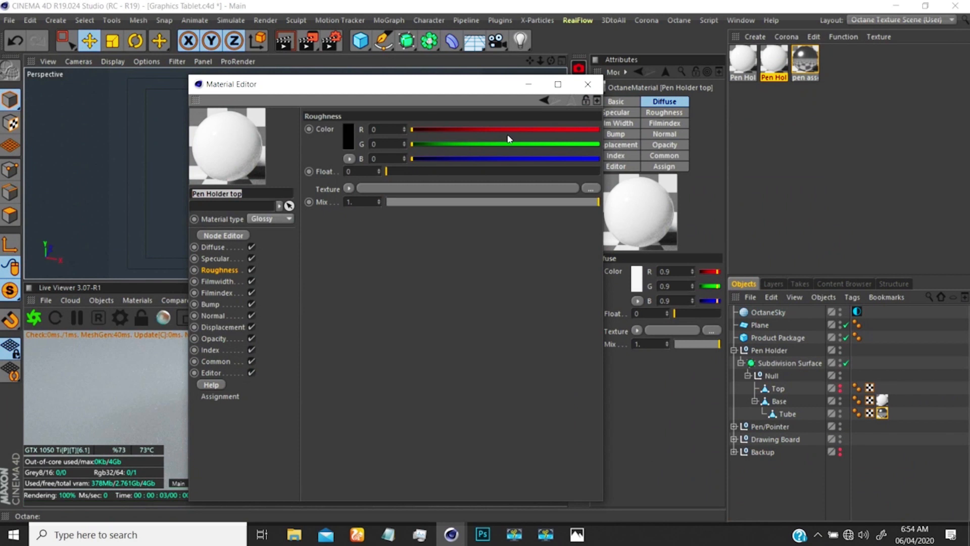
{"action": "left_click", "coordinate": [746, 64]}
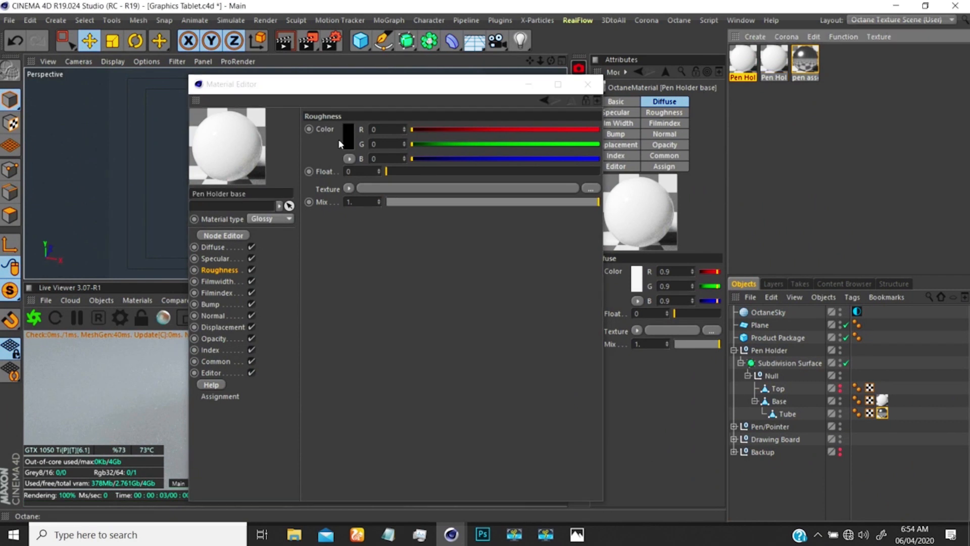
{"action": "left_click_drag", "start_coordinate": [360, 85], "coordinate": [681, 74]}
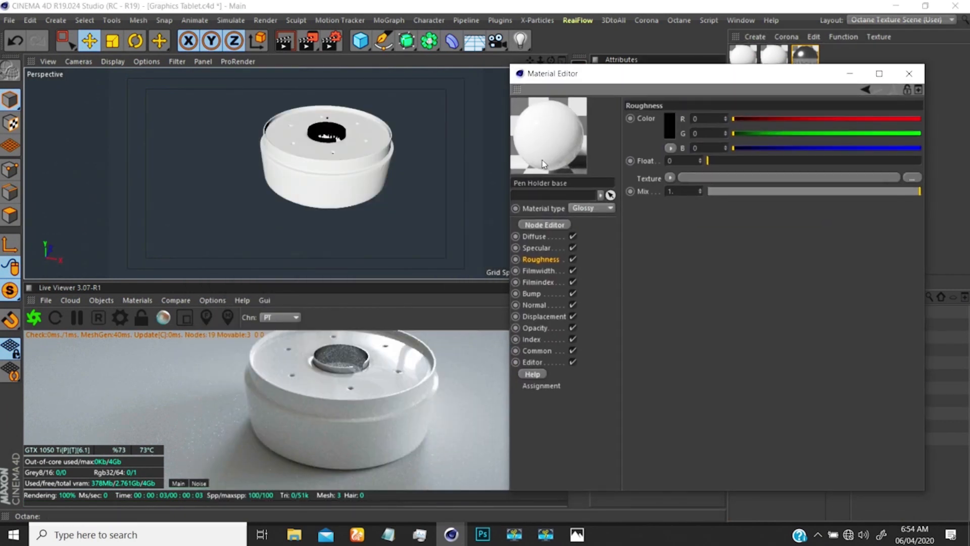
{"action": "left_click", "coordinate": [534, 237]}
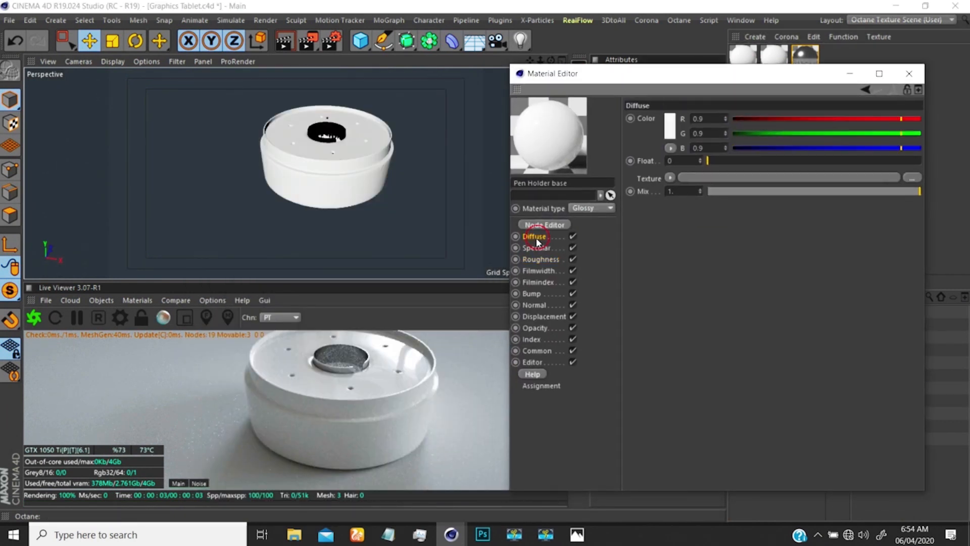
{"action": "left_click", "coordinate": [674, 136]}
{"action": "left_click", "coordinate": [647, 173]}
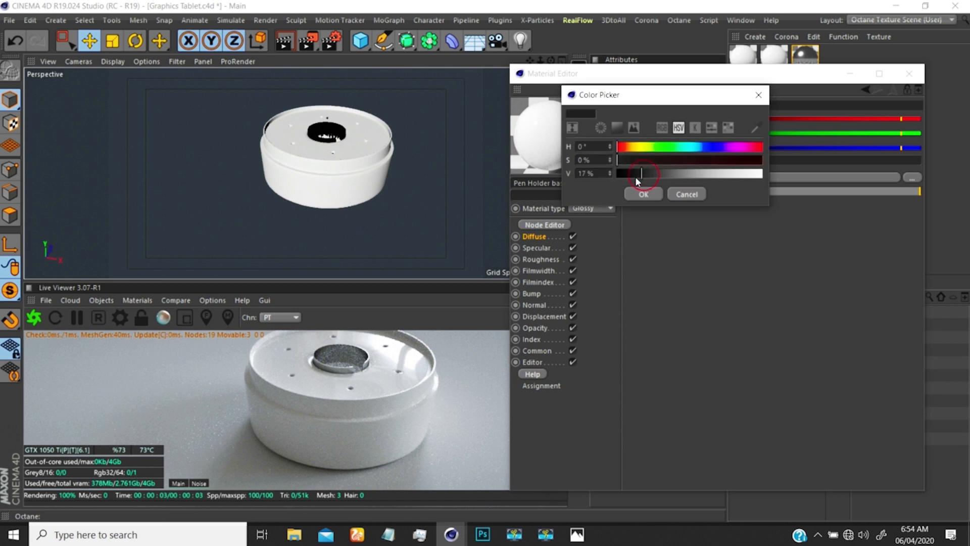
{"action": "left_click", "coordinate": [641, 195]}
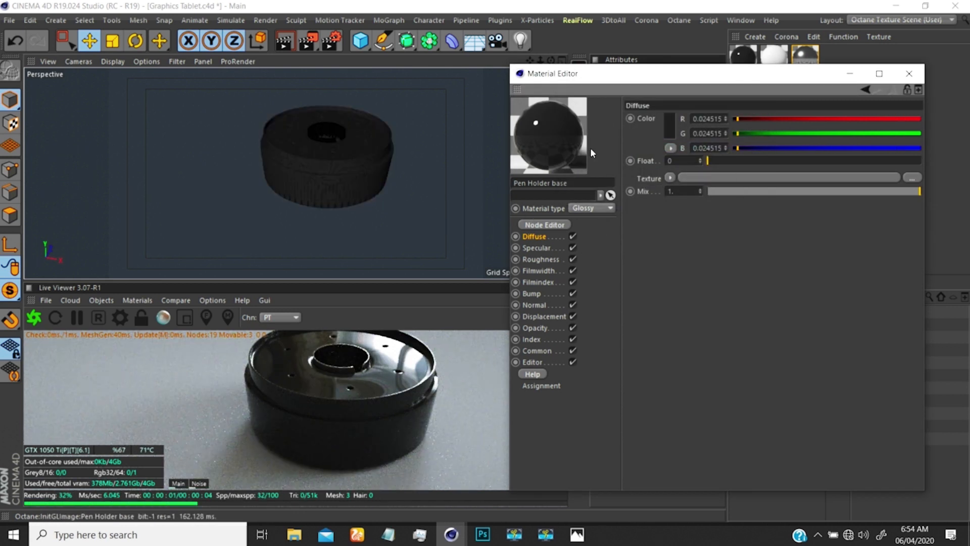
- Darken the diffuse colour of the Pen Holder base material to a 12% value and check the base up close
{"action": "left_click", "coordinate": [664, 134]}
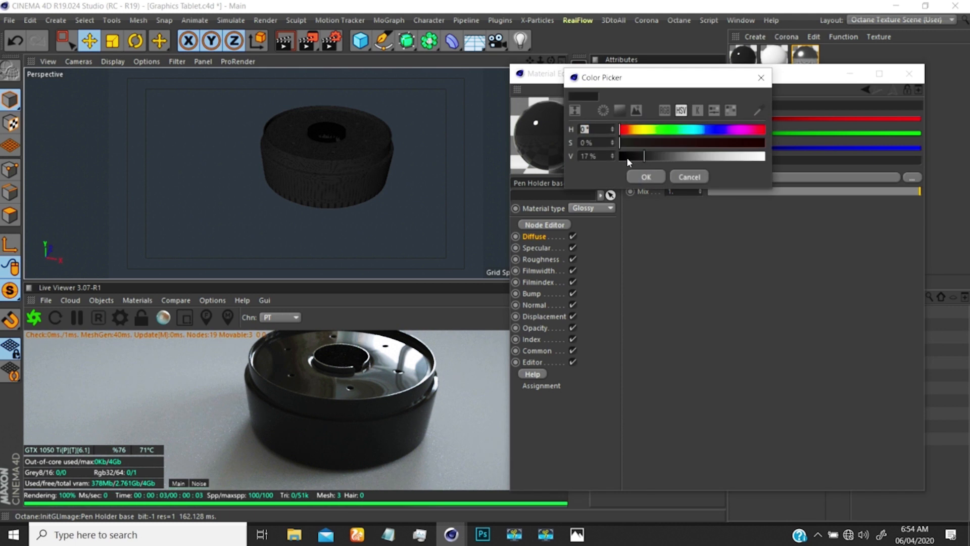
{"action": "key", "text": "Return"}
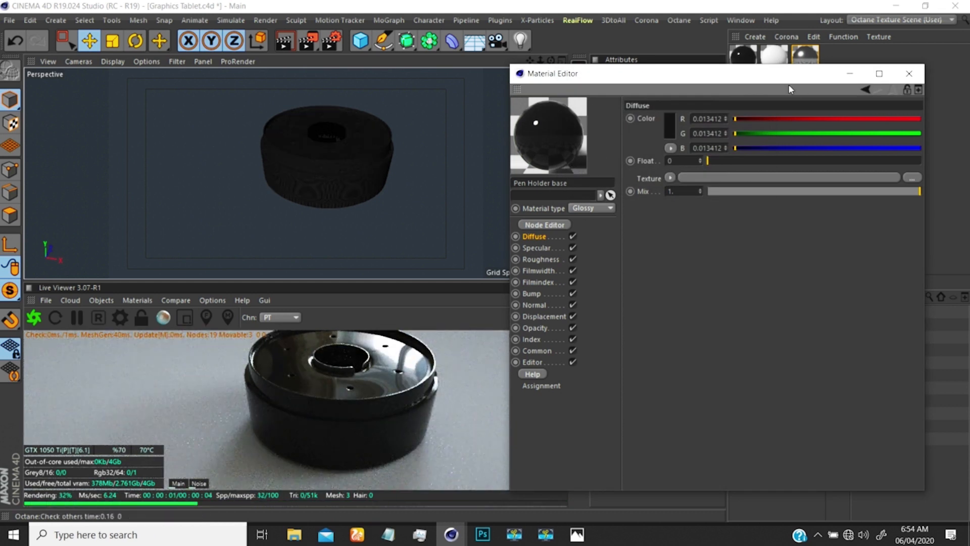
{"action": "left_click_drag", "start_coordinate": [777, 74], "coordinate": [810, 70]}
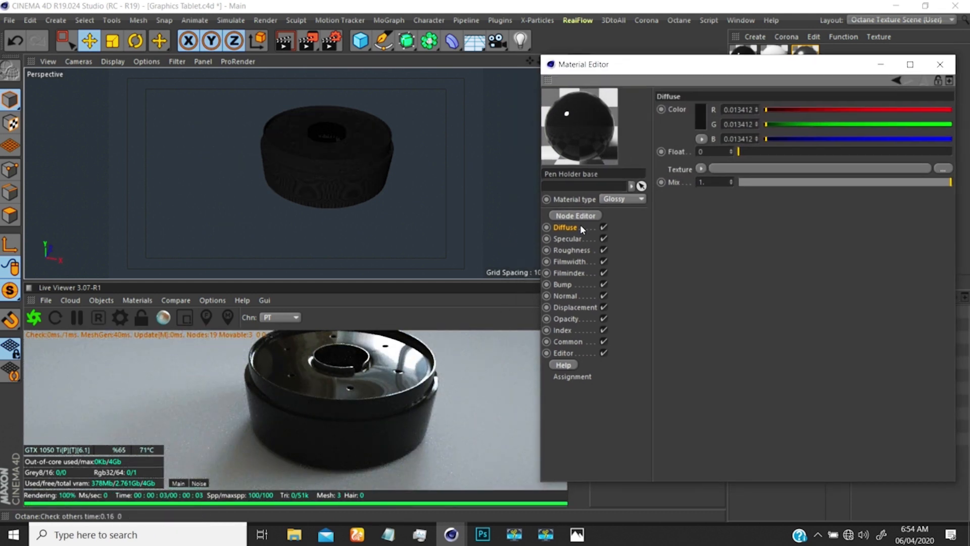
{"action": "left_click", "coordinate": [330, 160]}
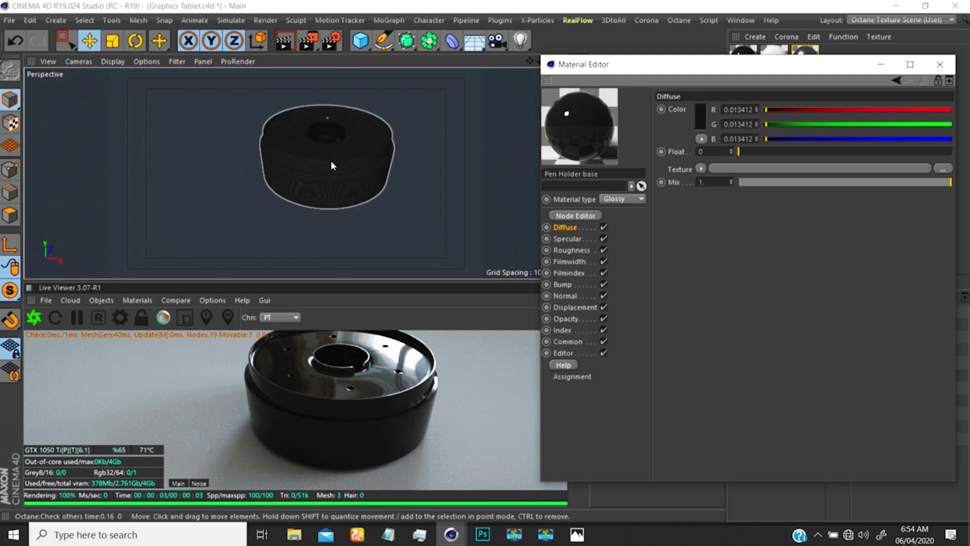
{"action": "scroll", "coordinate": [342, 144], "scroll_direction": "up", "scroll_amount": 2}
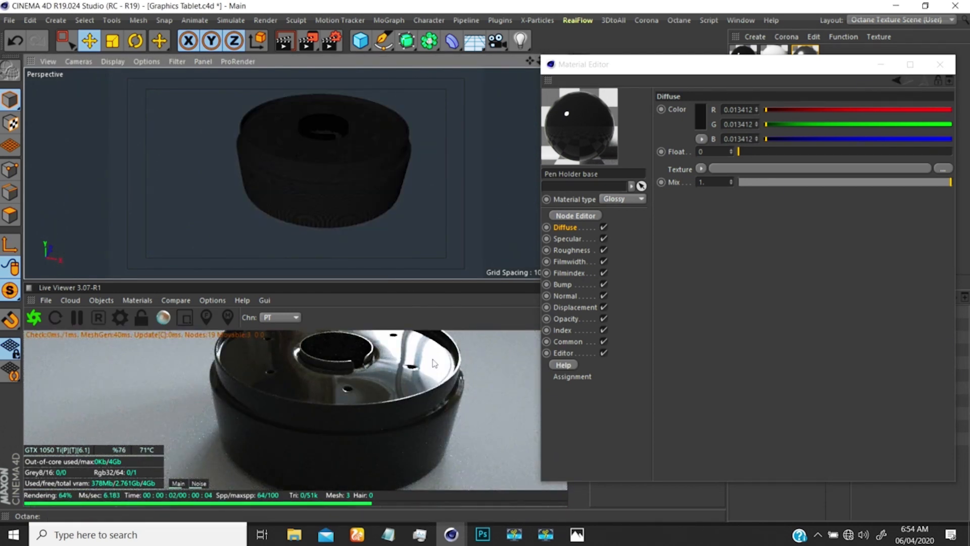
- Try roughness float values of 0.05 and 0.03 on the Pen Holder base material, and settle on 0.02
{"action": "left_click", "coordinate": [569, 249]}
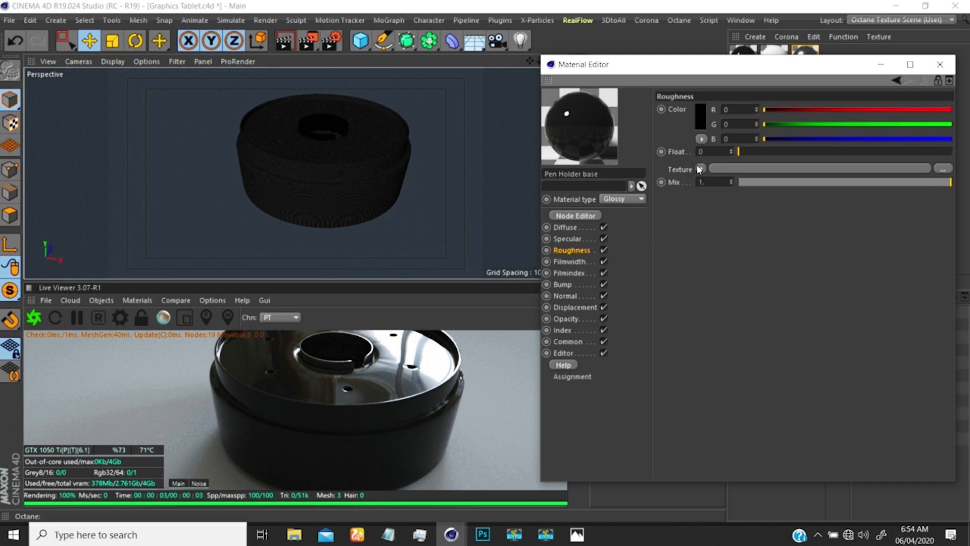
{"action": "type", "text": ".05"}
{"action": "key", "text": "Return"}
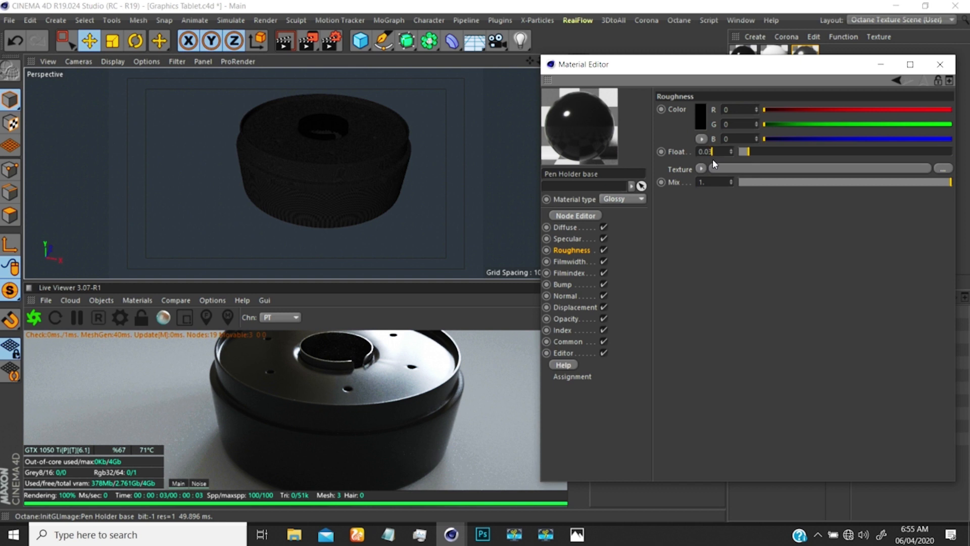
{"action": "type", "text": "3"}
{"action": "key", "text": "Return"}
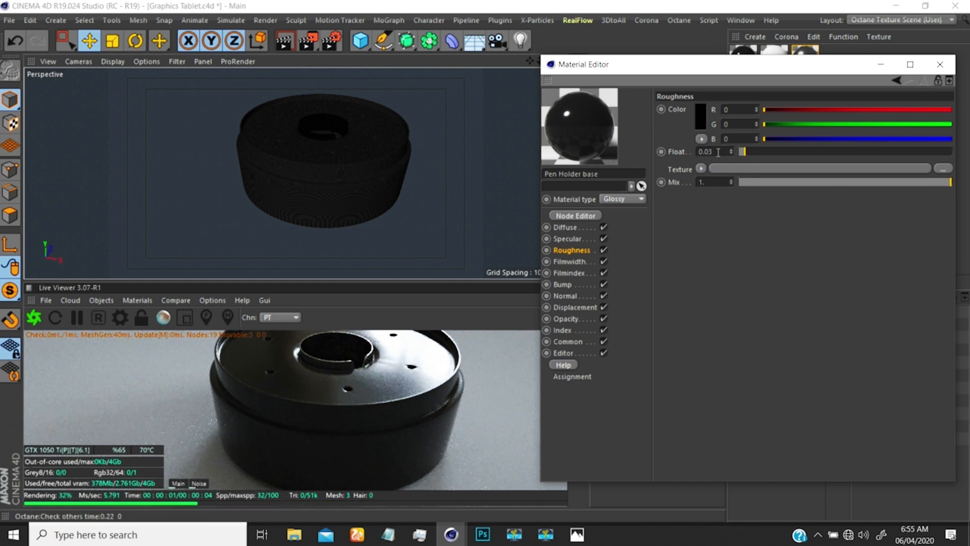
{"action": "type", "text": "2"}
{"action": "key", "text": "Return"}
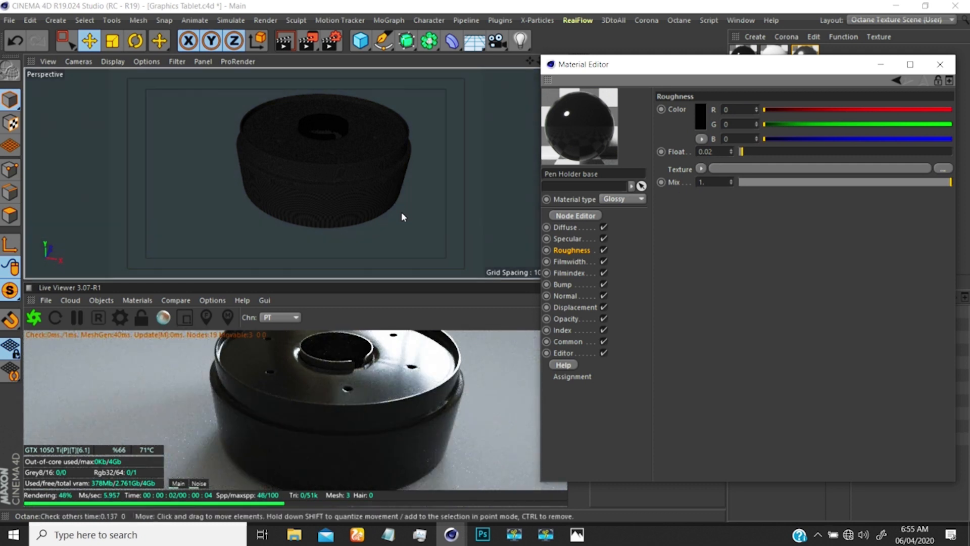
{"action": "mouse_move", "coordinate": [371, 164]}
{"action": "left_mouse_down", "text": "alt"}
{"action": "mouse_move", "coordinate": [365, 179]}
{"action": "mouse_move", "coordinate": [377, 165]}
{"action": "mouse_move", "coordinate": [371, 149]}
{"action": "mouse_move", "coordinate": [372, 169]}
{"action": "left_mouse_up", "text": "alt"}
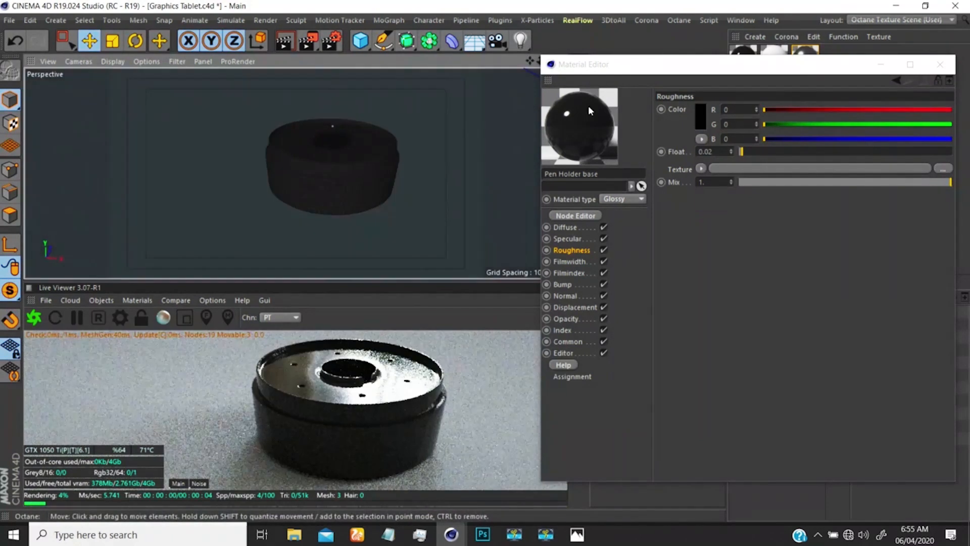
{"action": "left_click", "coordinate": [699, 120]}
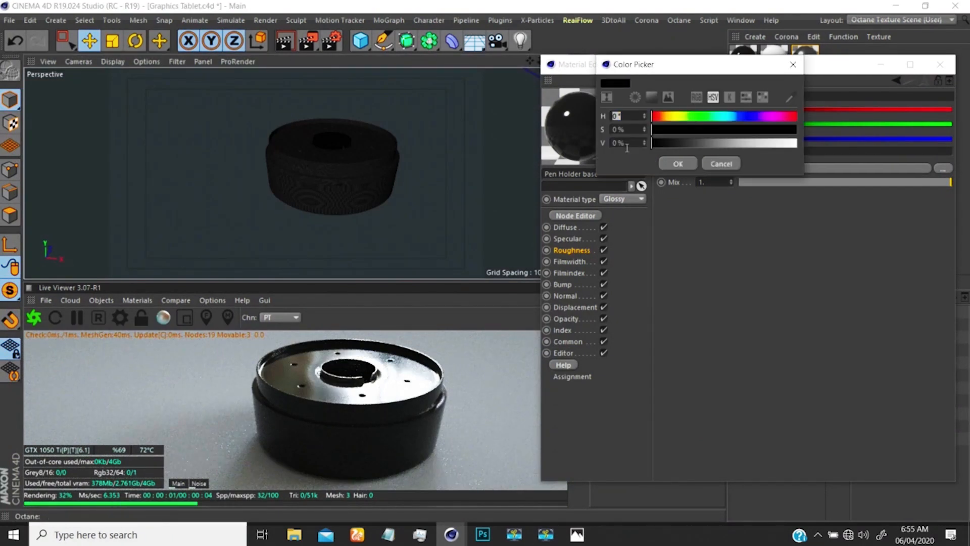
{"action": "left_click", "coordinate": [793, 64]}
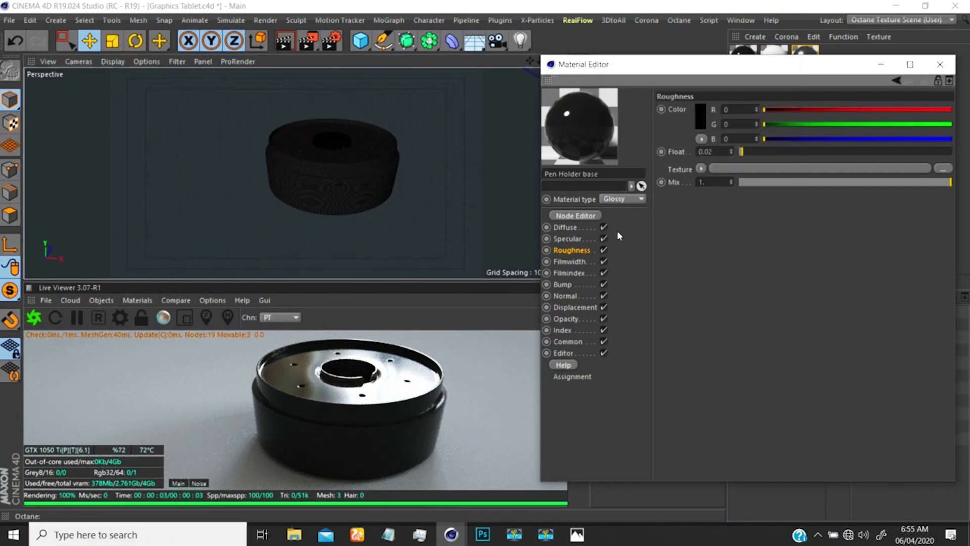
{"action": "left_click", "coordinate": [566, 229]}
{"action": "left_click", "coordinate": [701, 115]}
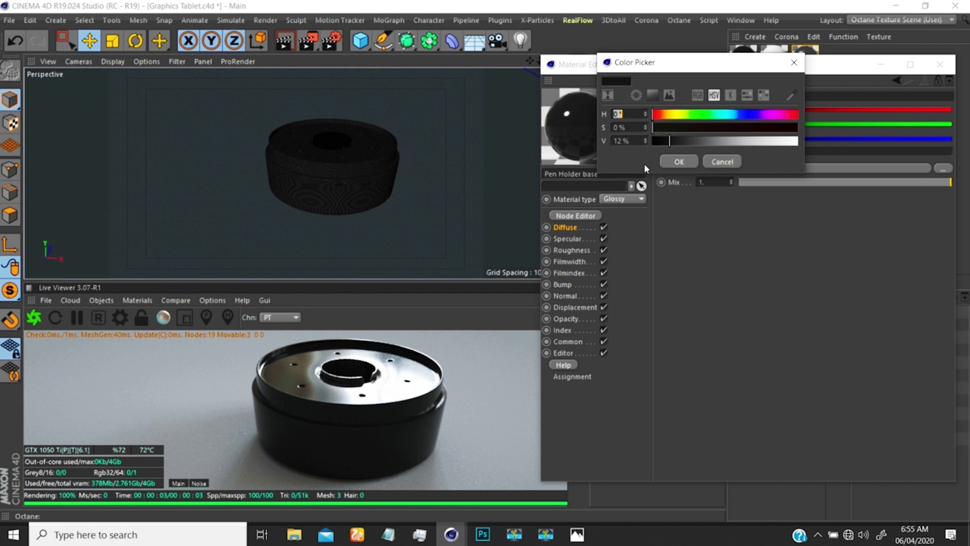
{"action": "left_click", "coordinate": [794, 63]}
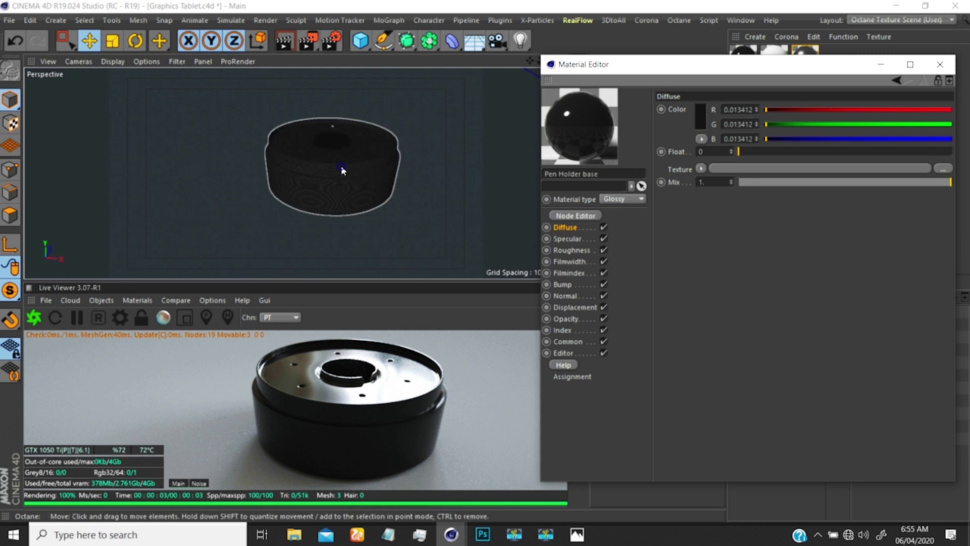
- Open the Pen Holder base material in the Octane Node Editor and position its node with free space beside it
{"action": "scroll", "coordinate": [345, 153], "scroll_direction": "up", "scroll_amount": 2}
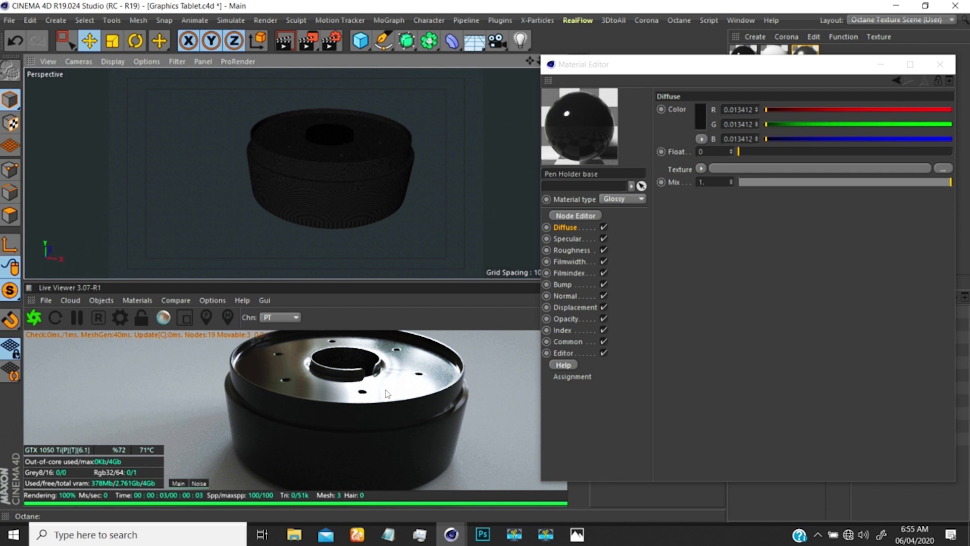
{"action": "mouse_move", "coordinate": [358, 158]}
{"action": "left_mouse_down", "text": "alt"}
{"action": "mouse_move", "coordinate": [357, 173]}
{"action": "mouse_move", "coordinate": [366, 153]}
{"action": "mouse_move", "coordinate": [355, 155]}
{"action": "mouse_move", "coordinate": [358, 173]}
{"action": "left_mouse_up", "text": "alt"}
{"action": "scroll", "coordinate": [366, 155], "scroll_direction": "up", "scroll_amount": 1}
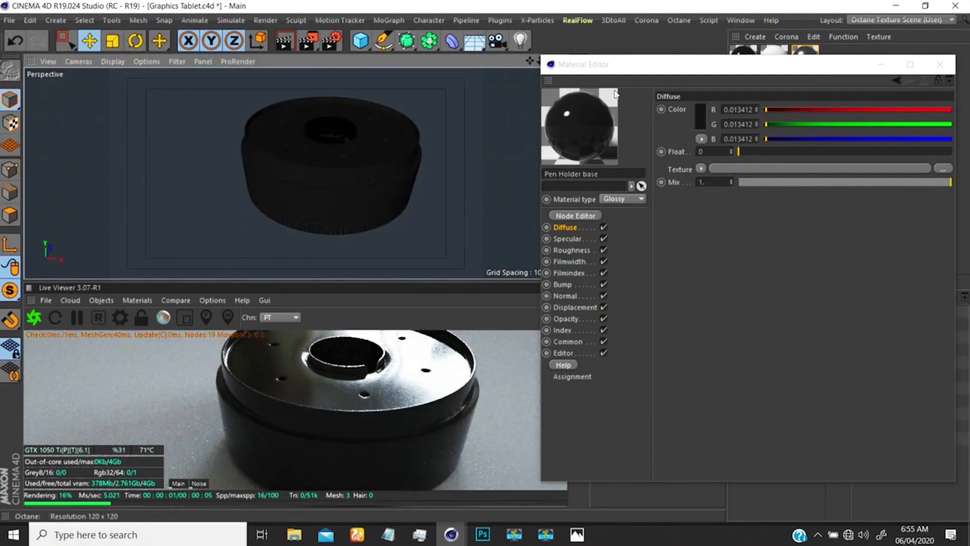
{"action": "left_click_drag", "start_coordinate": [628, 67], "coordinate": [653, 35]}
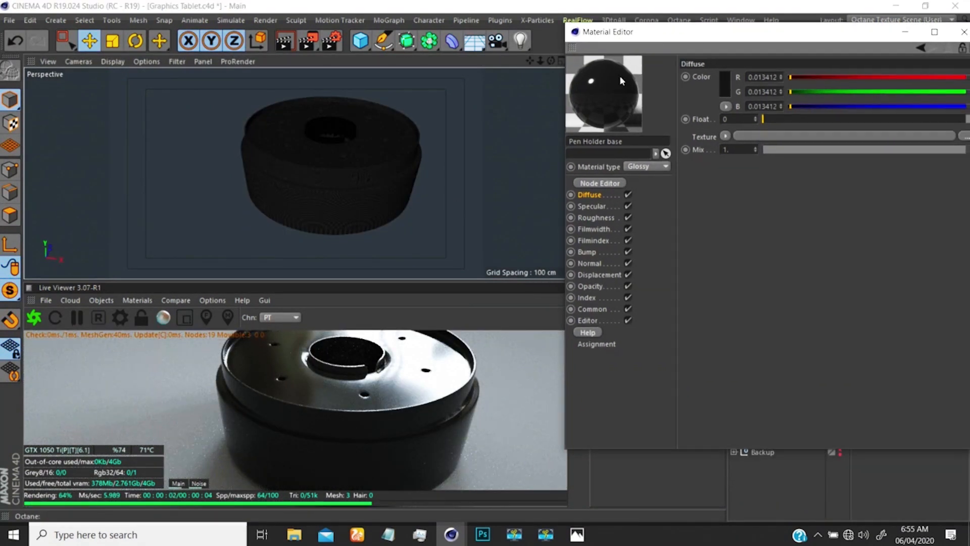
{"action": "left_click", "coordinate": [598, 184]}
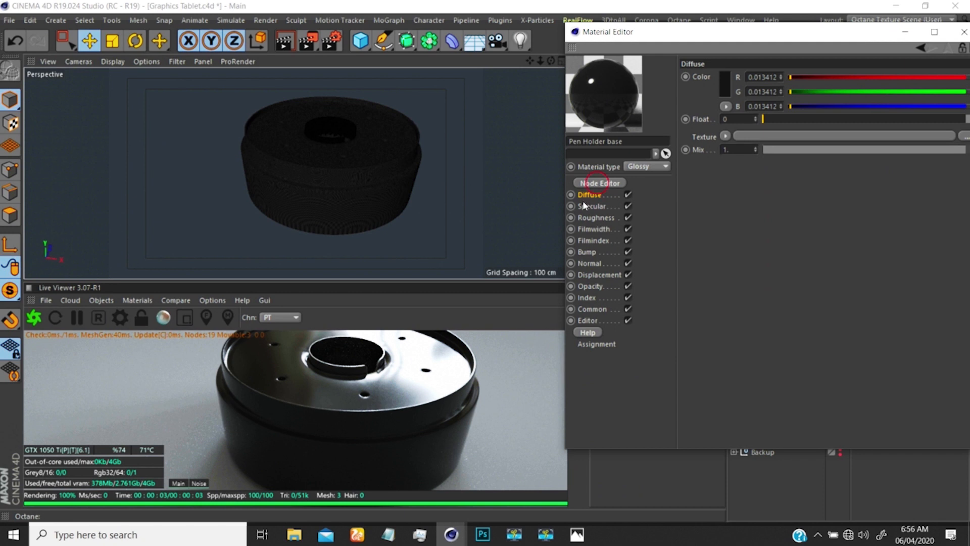
{"action": "left_click", "coordinate": [962, 33]}
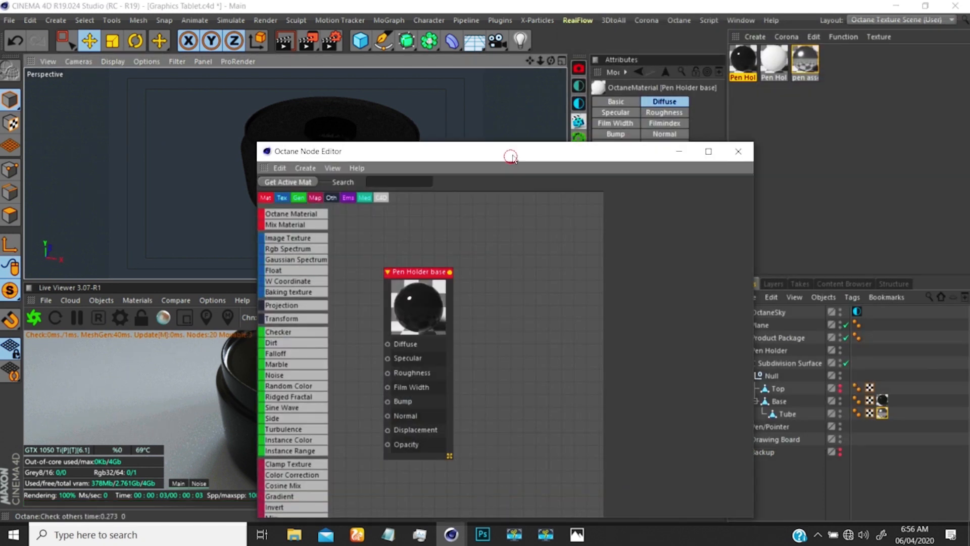
{"action": "left_click_drag", "start_coordinate": [511, 151], "coordinate": [763, 69]}
{"action": "left_click", "coordinate": [676, 188]}
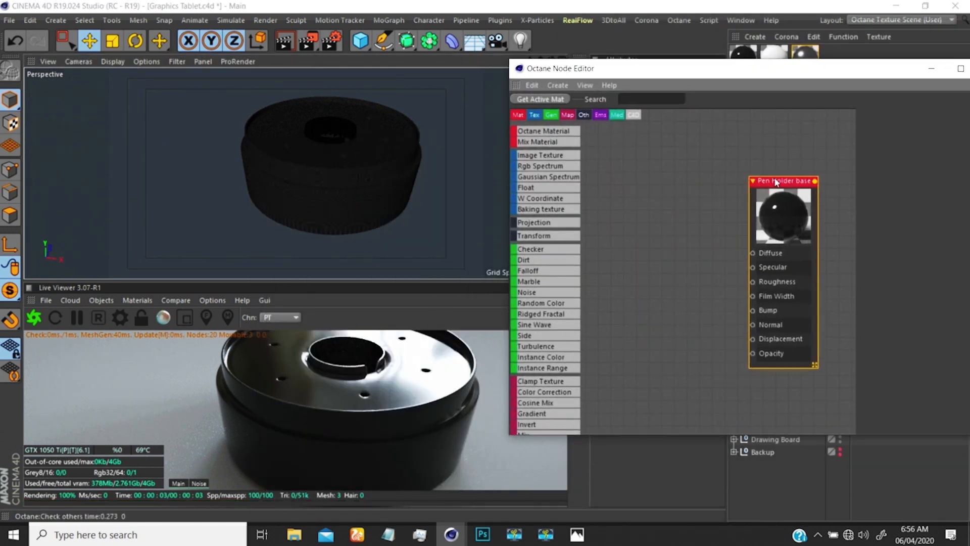
{"action": "scroll", "coordinate": [691, 212], "scroll_direction": "down", "scroll_amount": 3}
{"action": "scroll", "coordinate": [719, 190], "scroll_direction": "up", "scroll_amount": 1}
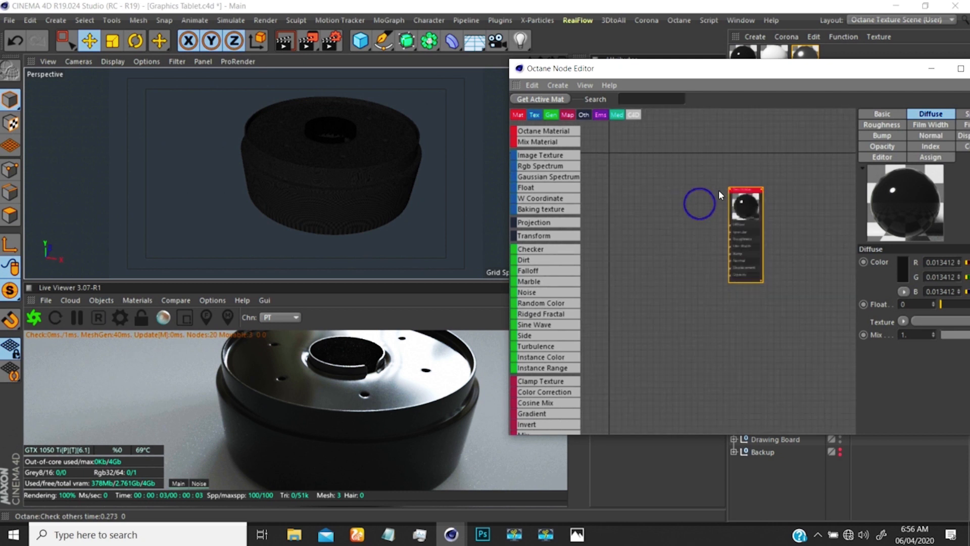
{"action": "left_click", "coordinate": [746, 187]}
{"action": "scroll", "coordinate": [728, 204], "scroll_direction": "up", "scroll_amount": 2}
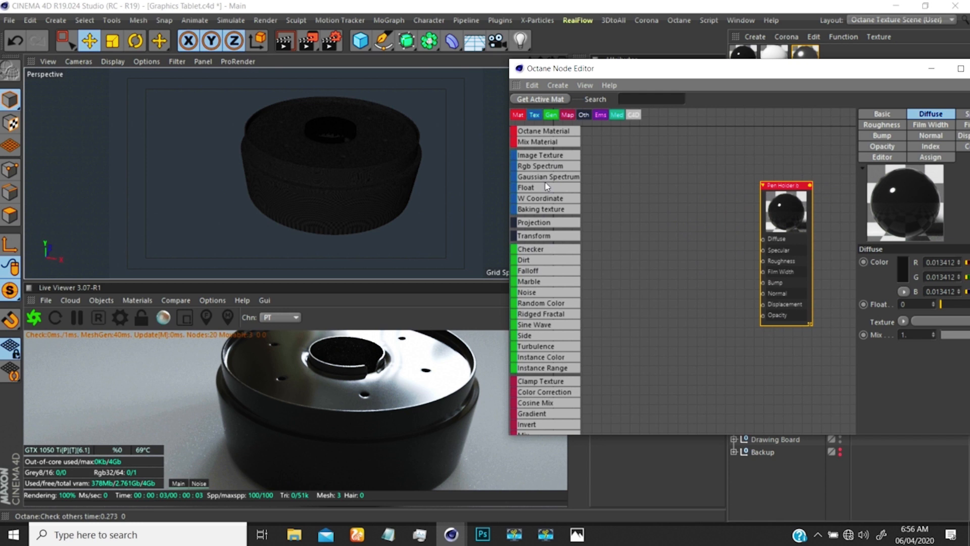
- Add an Image Texture node beside the Pen Holder base node and bring its shader settings fully into view
{"action": "left_click_drag", "start_coordinate": [538, 154], "coordinate": [547, 161]}
{"action": "left_click_drag", "start_coordinate": [621, 200], "coordinate": [648, 205]}
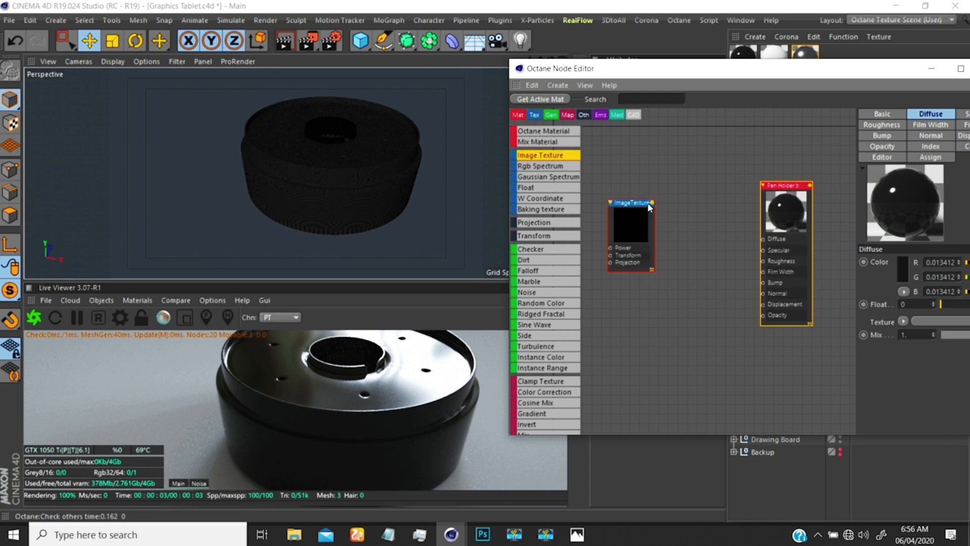
{"action": "left_click", "coordinate": [627, 230]}
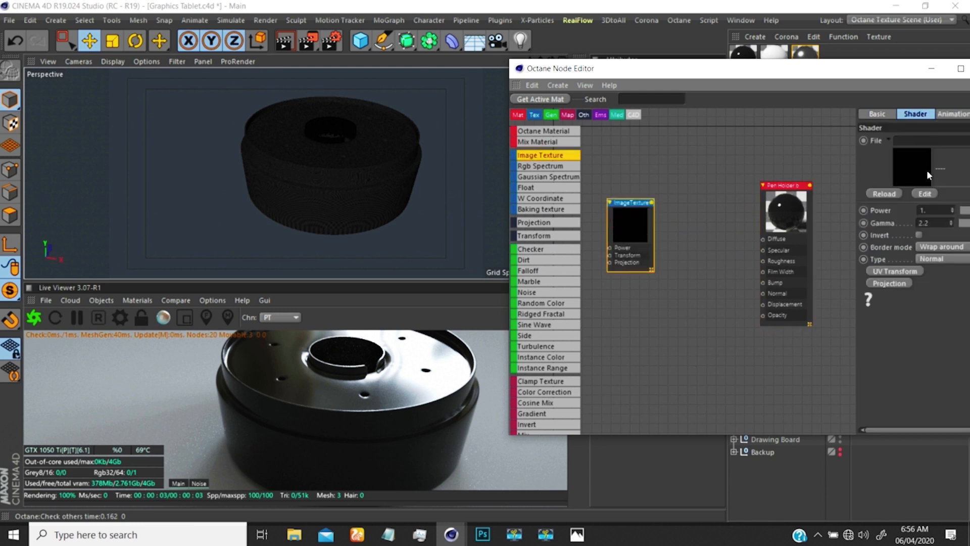
{"action": "left_click_drag", "start_coordinate": [890, 433], "coordinate": [933, 378]}
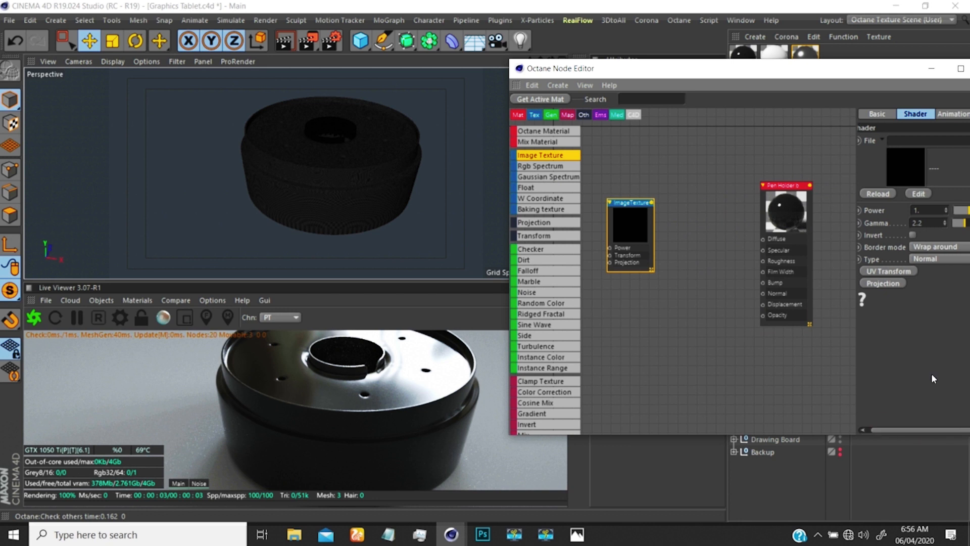
{"action": "left_click_drag", "start_coordinate": [877, 70], "coordinate": [791, 59]}
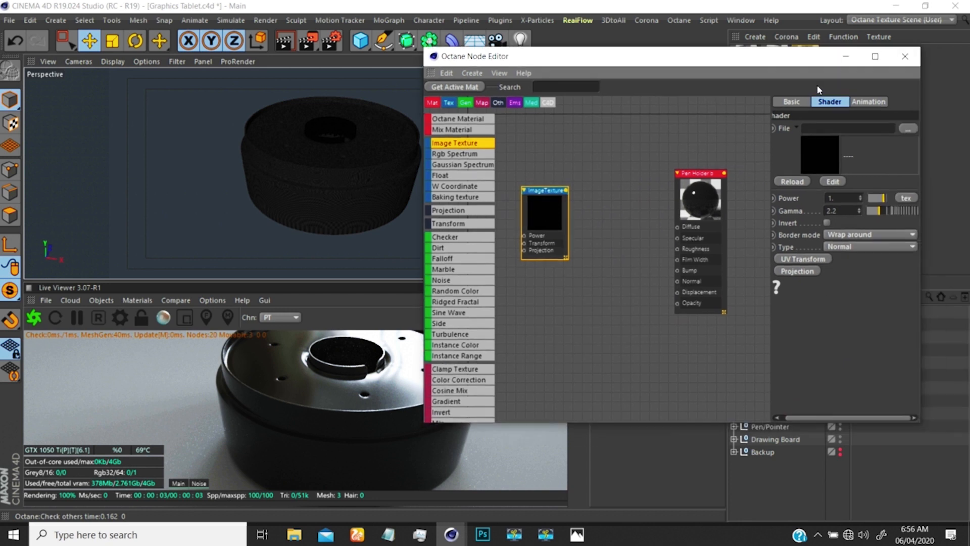
{"action": "left_click", "coordinate": [909, 129]}
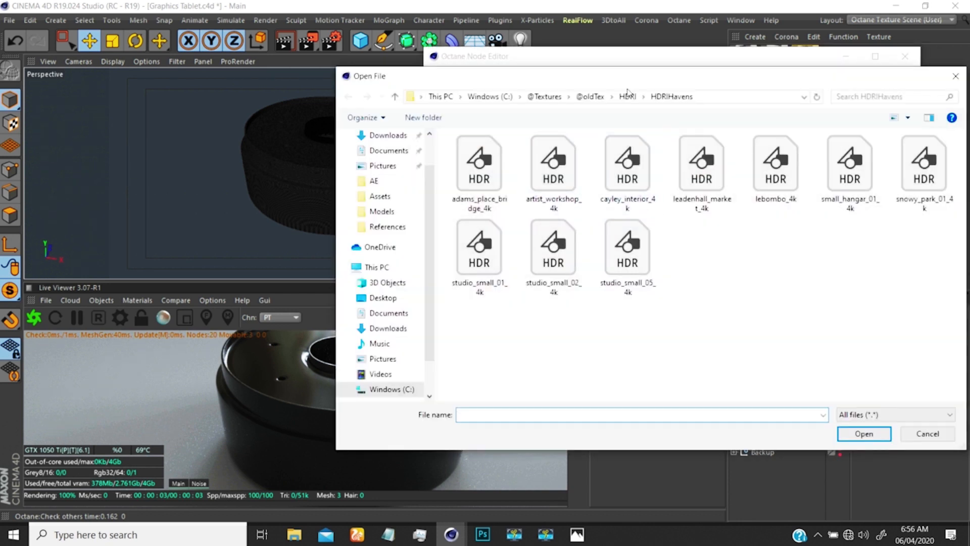
{"action": "left_click", "coordinate": [626, 96]}
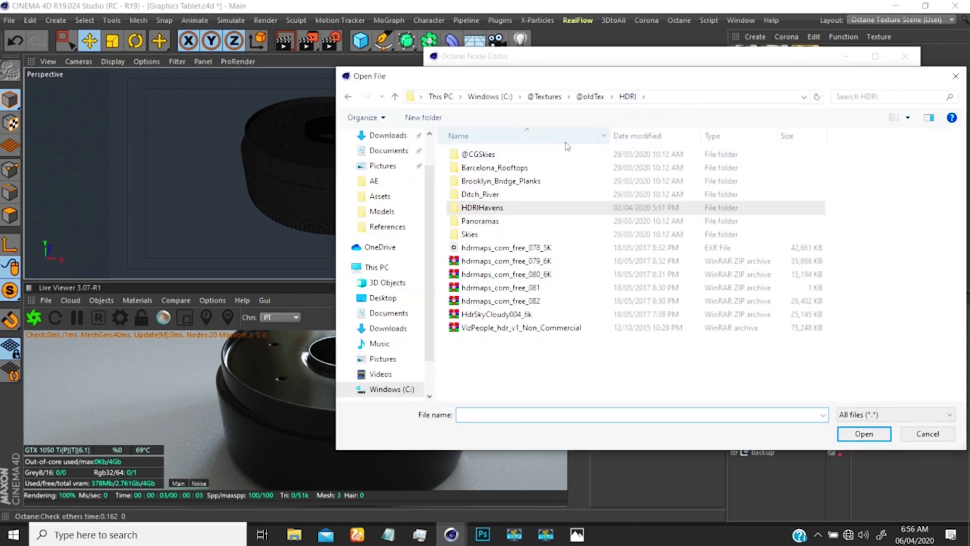
{"action": "left_click", "coordinate": [591, 96]}
{"action": "left_click", "coordinate": [476, 316]}
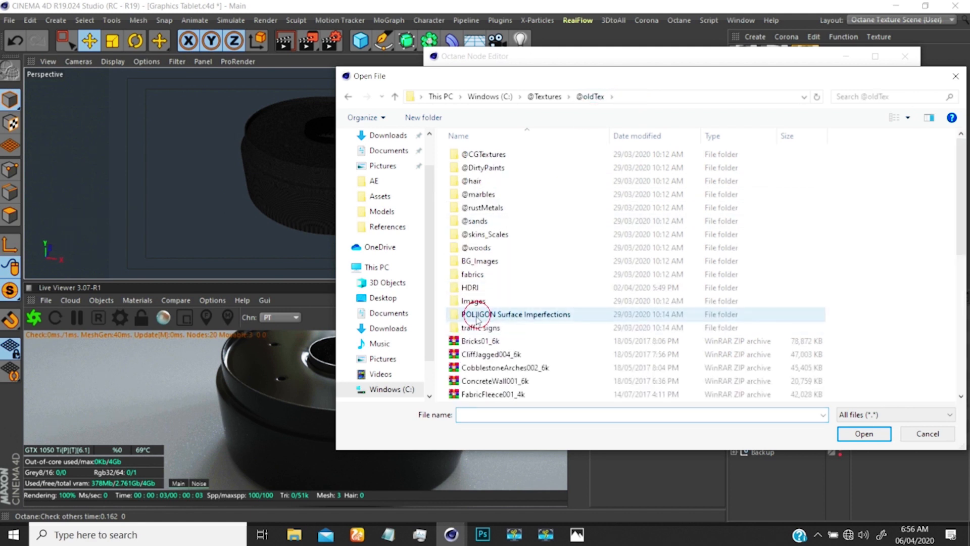
{"action": "double_click", "coordinate": [476, 315]}
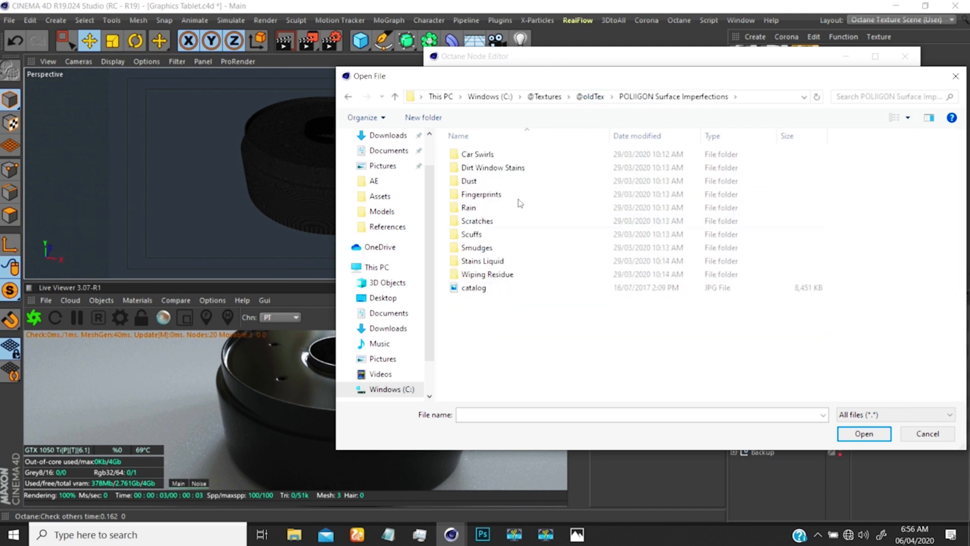
{"action": "double_click", "coordinate": [478, 221]}
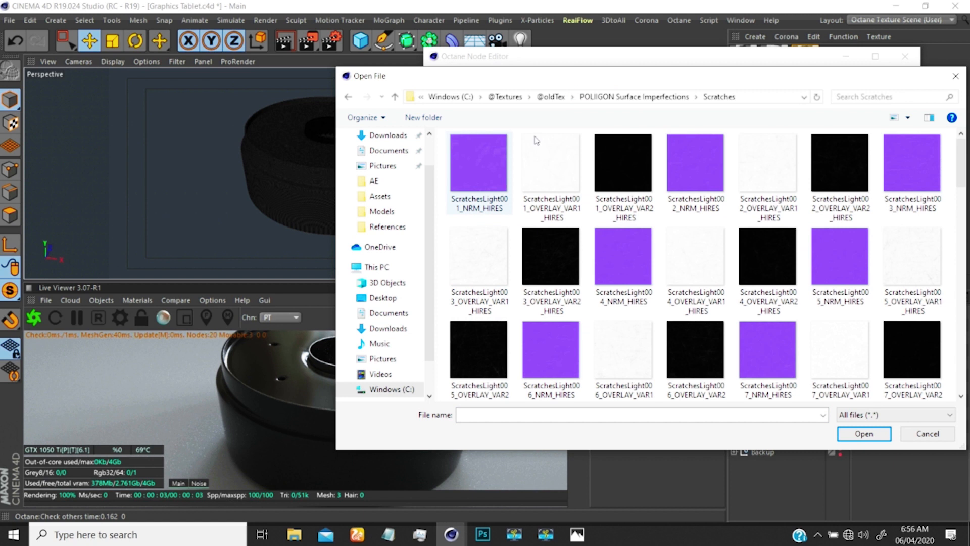
- Load ScratchesMixed001_NRM_HIRES into the Image Texture node without copying the image to the project location
{"action": "left_click_drag", "start_coordinate": [591, 76], "coordinate": [550, 59]}
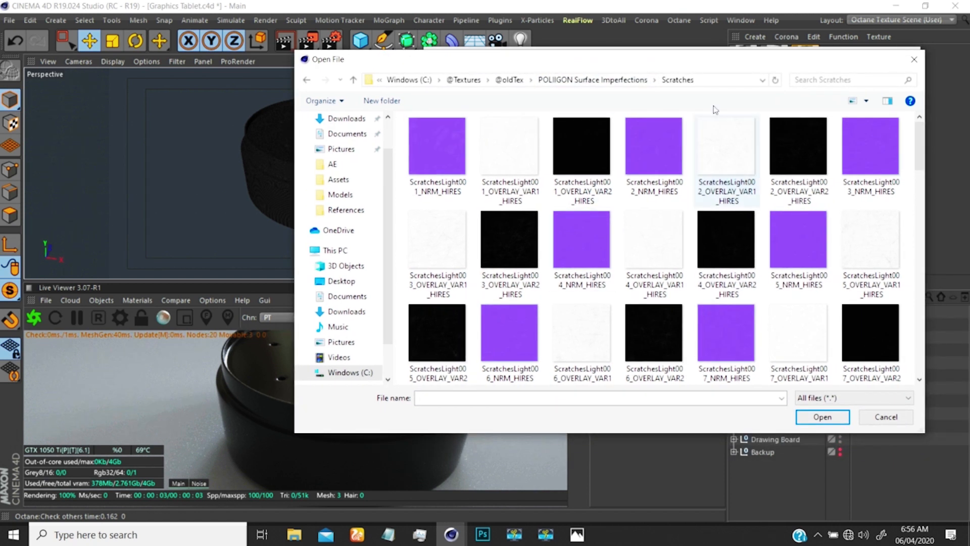
{"action": "mouse_move", "coordinate": [701, 69]}
{"action": "left_mouse_down"}
{"action": "mouse_move", "coordinate": [688, 66]}
{"action": "mouse_move", "coordinate": [650, 188]}
{"action": "mouse_move", "coordinate": [433, 334]}
{"action": "mouse_move", "coordinate": [452, 365]}
{"action": "mouse_move", "coordinate": [461, 235]}
{"action": "mouse_move", "coordinate": [386, 200]}
{"action": "mouse_move", "coordinate": [713, 106]}
{"action": "mouse_move", "coordinate": [695, 83]}
{"action": "left_mouse_up"}
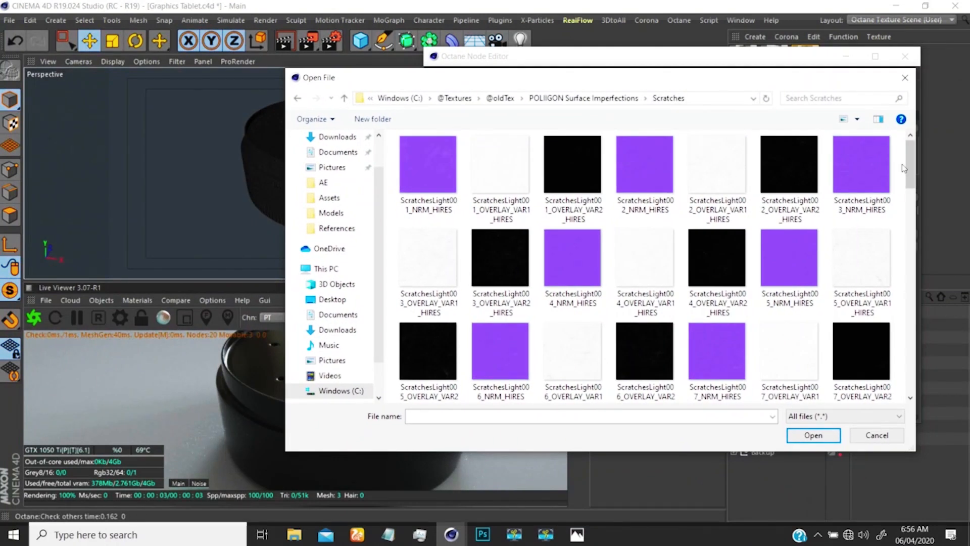
{"action": "left_click_drag", "start_coordinate": [911, 162], "coordinate": [907, 208]}
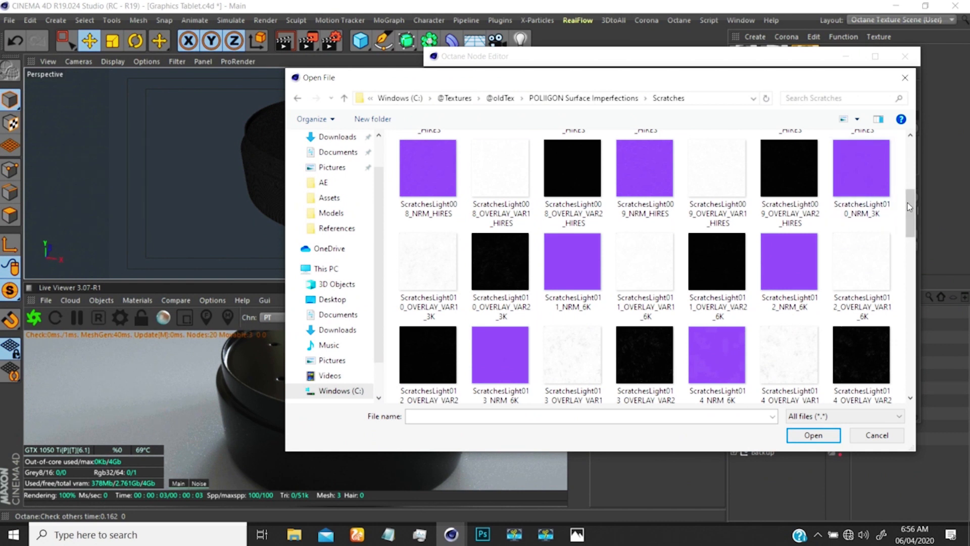
{"action": "left_click_drag", "start_coordinate": [909, 213], "coordinate": [908, 230]}
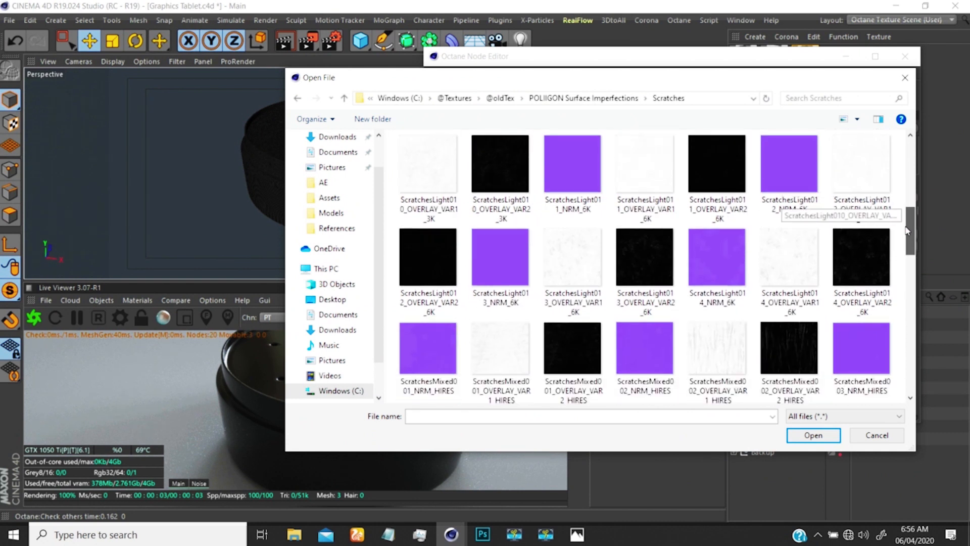
{"action": "scroll", "coordinate": [593, 316], "scroll_direction": "down", "scroll_amount": 2}
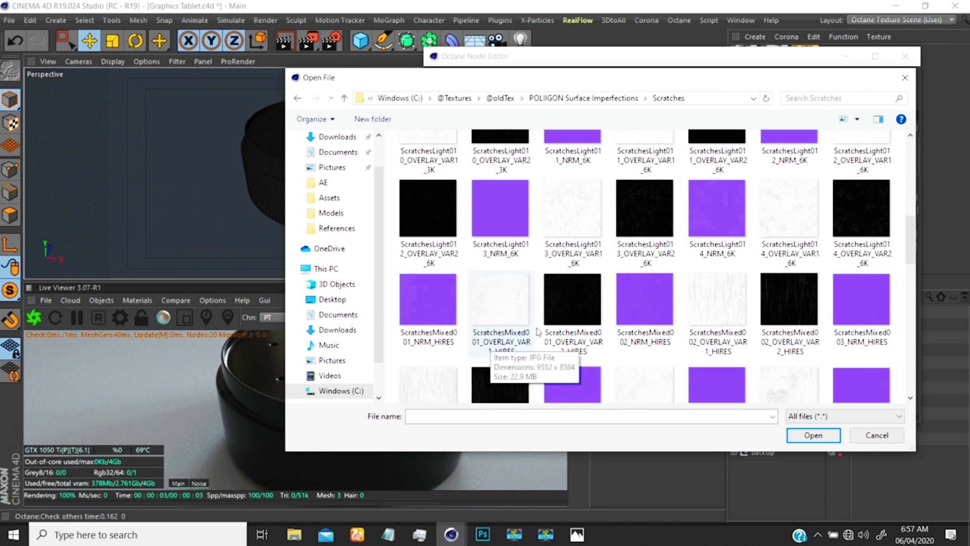
{"action": "left_click", "coordinate": [433, 308]}
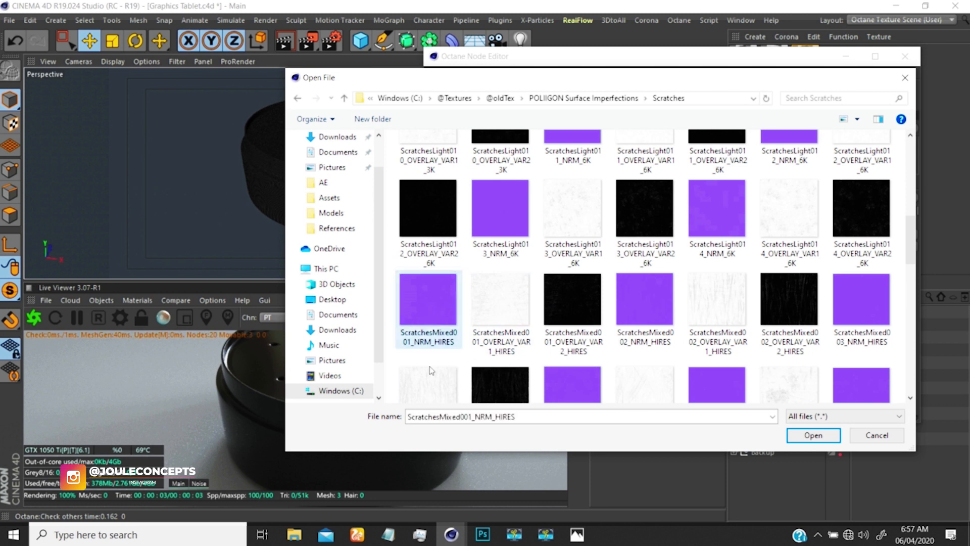
{"action": "left_click", "coordinate": [810, 435]}
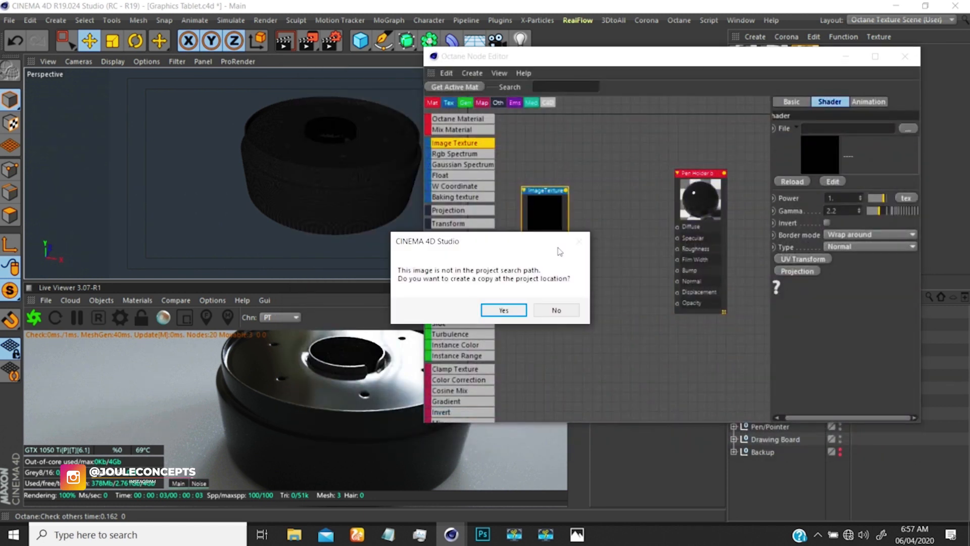
{"action": "left_click", "coordinate": [554, 311]}
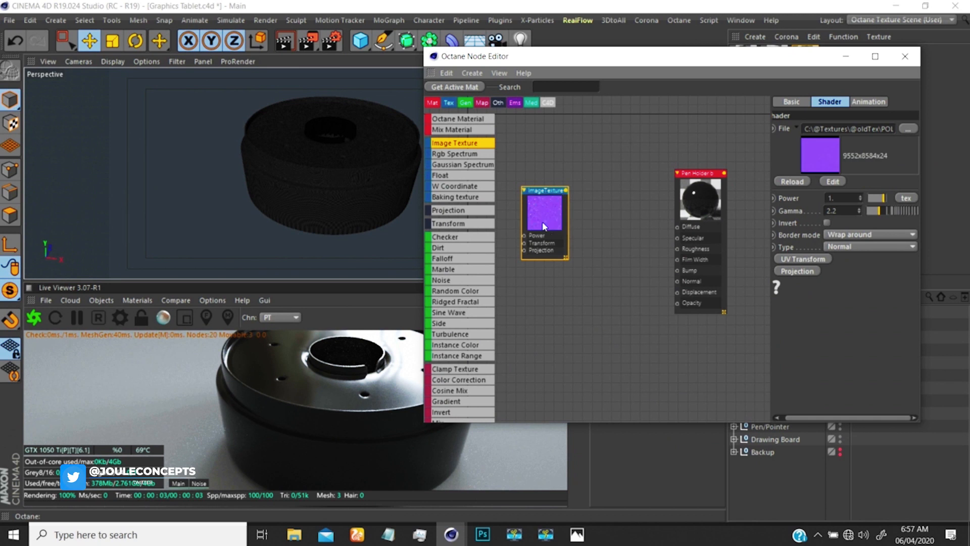
- Connect the scratches Image Texture to the Pen Holder base material's Normal channel and check the base up close
{"action": "left_click_drag", "start_coordinate": [547, 215], "coordinate": [677, 281]}
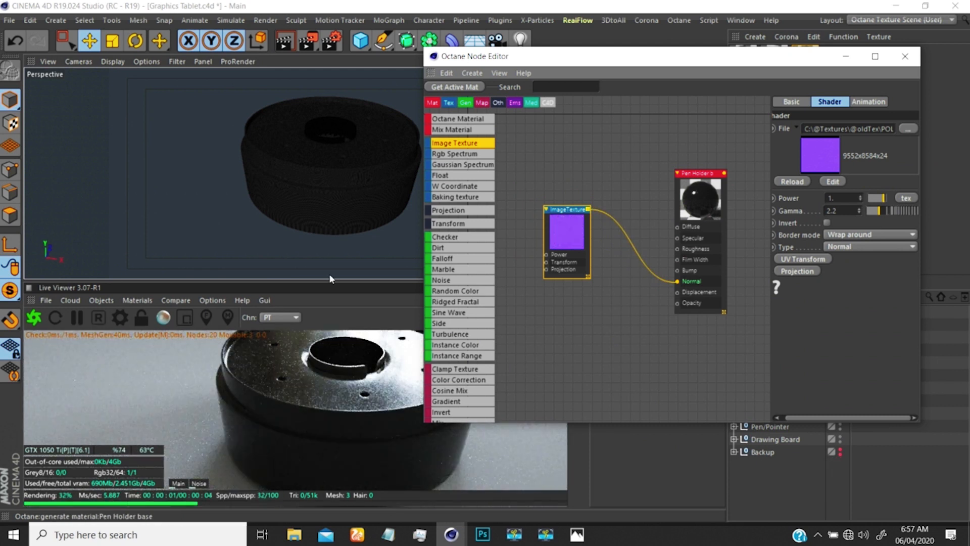
{"action": "left_click_drag", "start_coordinate": [330, 279], "coordinate": [333, 220], "text": "alt"}
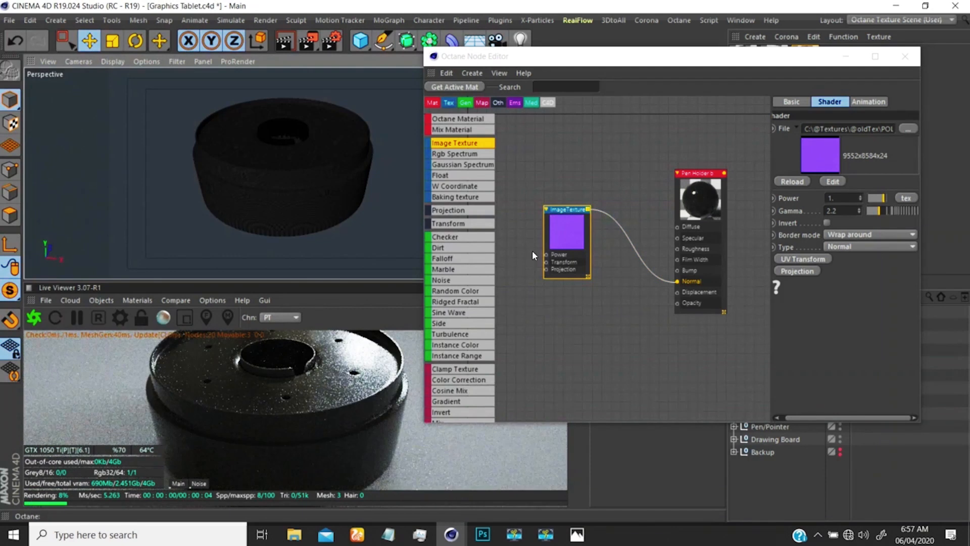
{"action": "scroll", "coordinate": [335, 144], "scroll_direction": "up", "scroll_amount": 3}
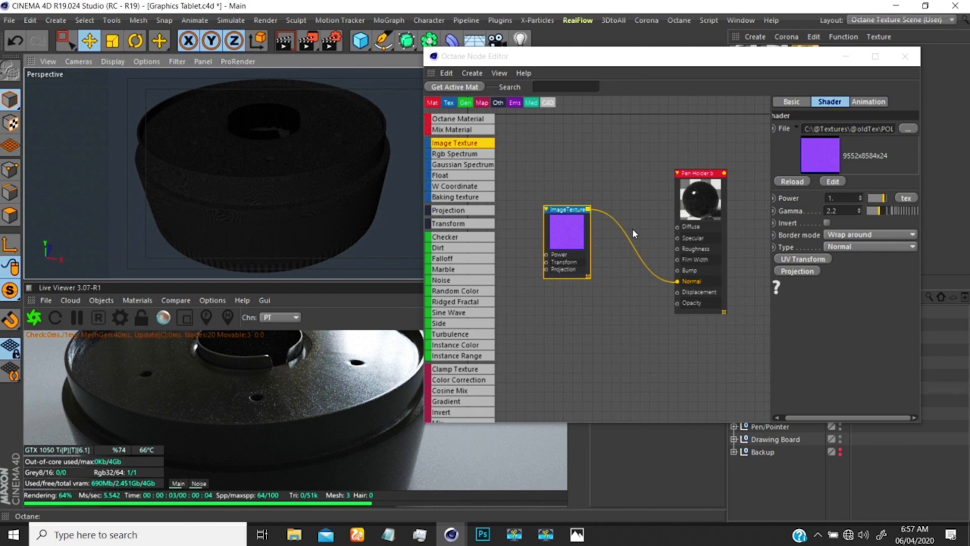
- Add UV Transform and Texture Projection nodes to the Image Texture and arrange both beside its inputs
{"action": "left_click", "coordinate": [562, 238]}
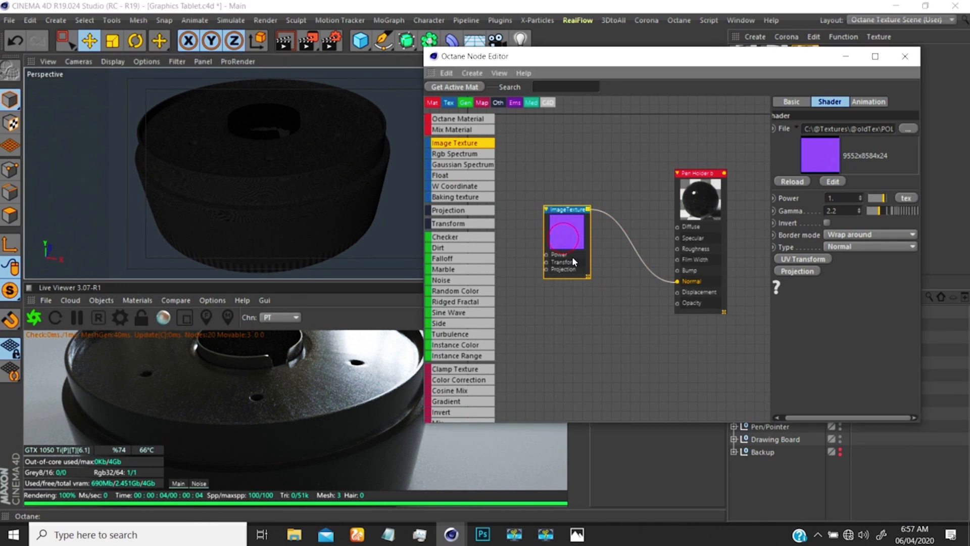
{"action": "left_click", "coordinate": [795, 260]}
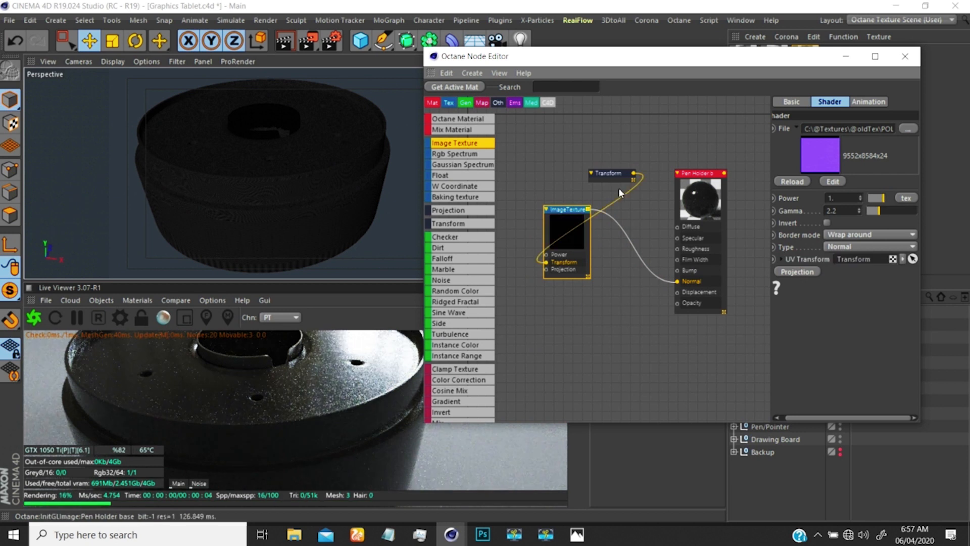
{"action": "left_click", "coordinate": [606, 174]}
{"action": "left_click_drag", "start_coordinate": [606, 174], "coordinate": [486, 244]}
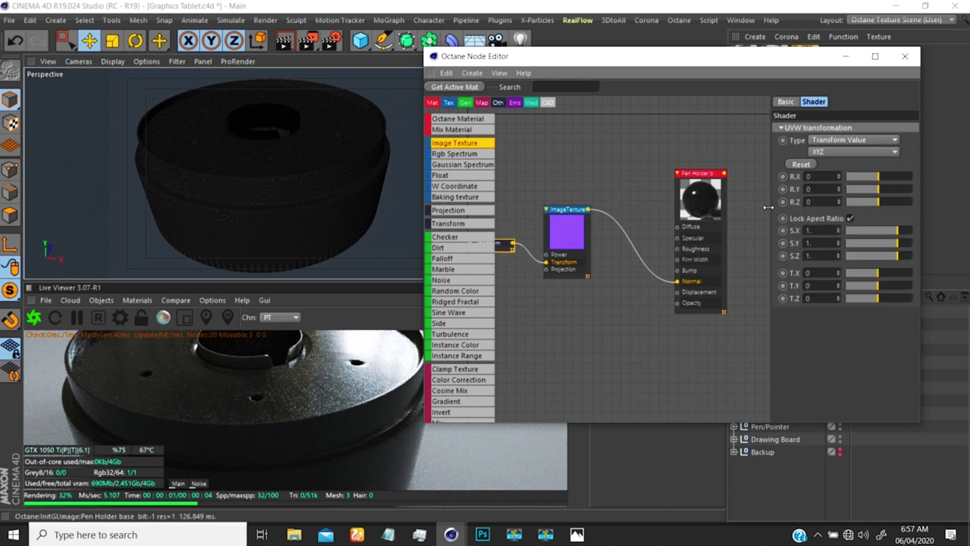
{"action": "left_click", "coordinate": [570, 229]}
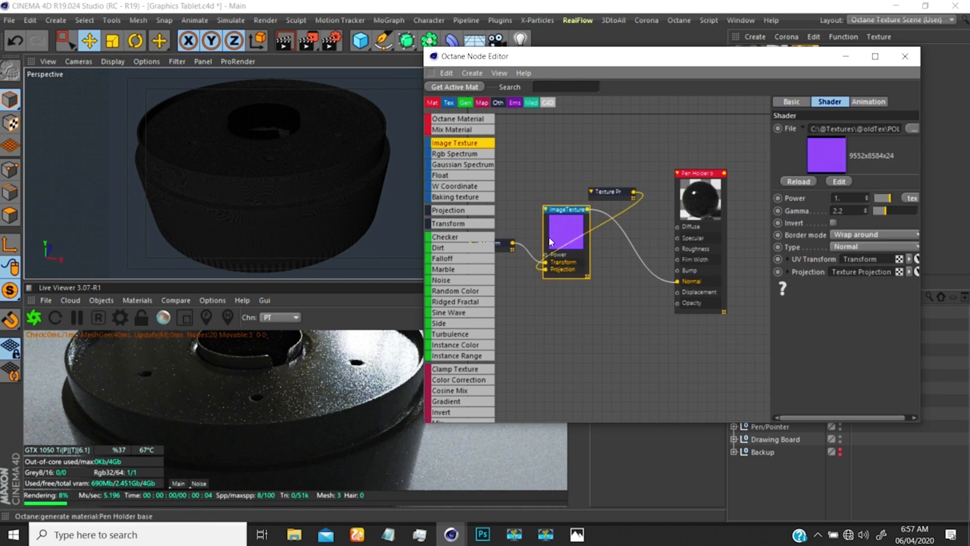
{"action": "left_click_drag", "start_coordinate": [596, 192], "coordinate": [494, 273]}
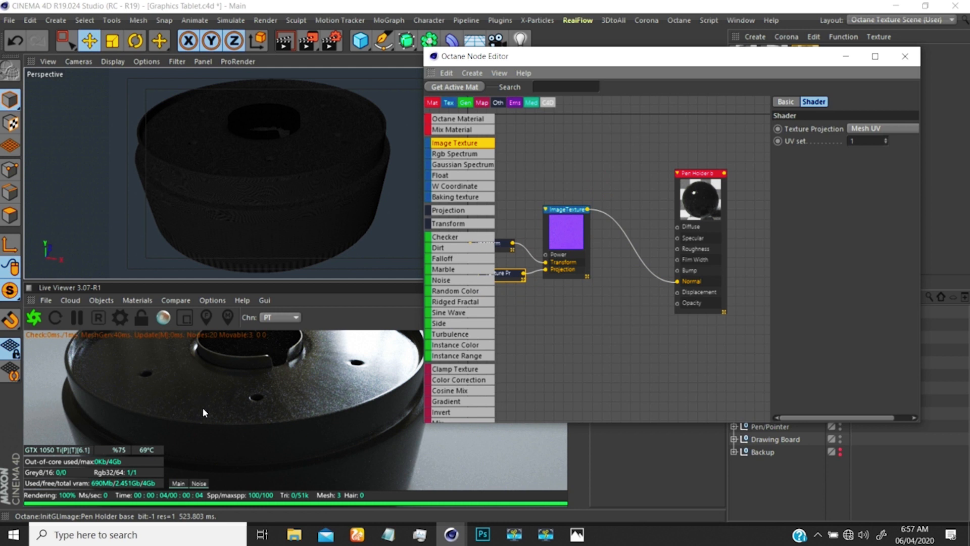
- Set the texture projection to Box, inspect the scratches on the base from several views, and restart the live render
{"action": "left_click", "coordinate": [853, 131]}
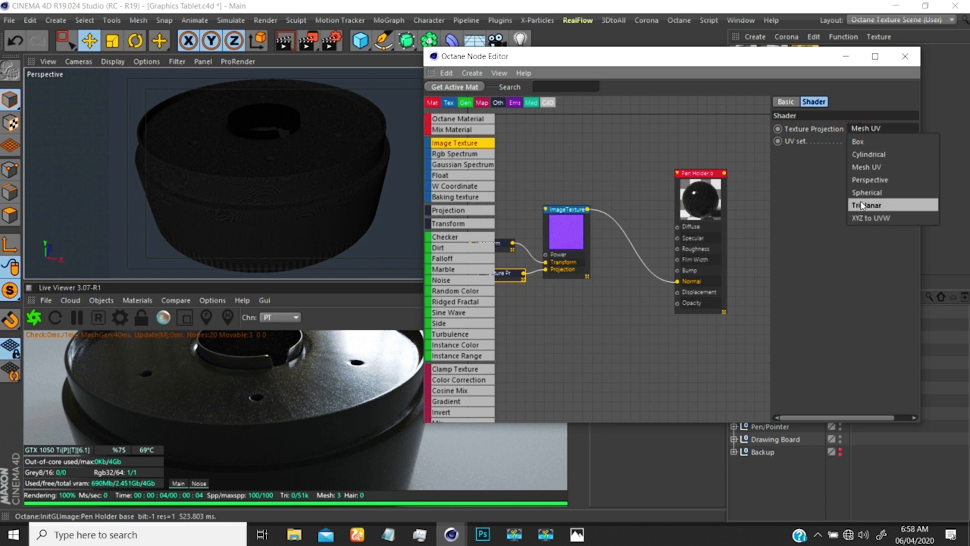
{"action": "left_click", "coordinate": [861, 142]}
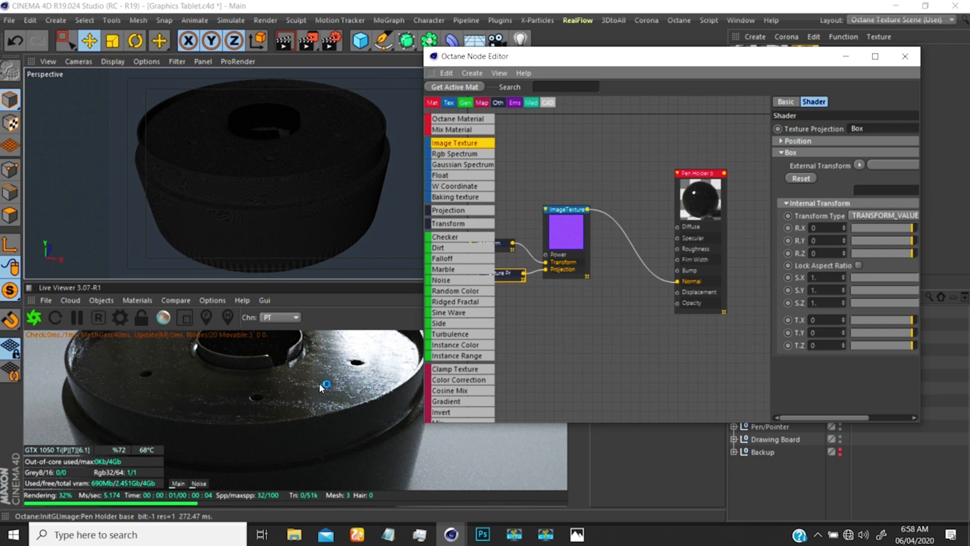
{"action": "scroll", "coordinate": [312, 177], "scroll_direction": "down", "scroll_amount": 1}
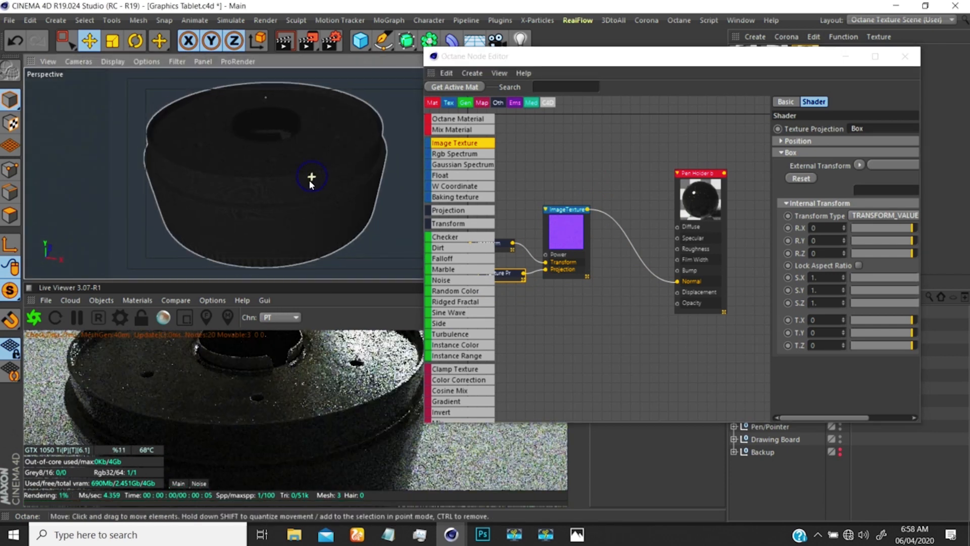
{"action": "scroll", "coordinate": [311, 179], "scroll_direction": "down", "scroll_amount": 2}
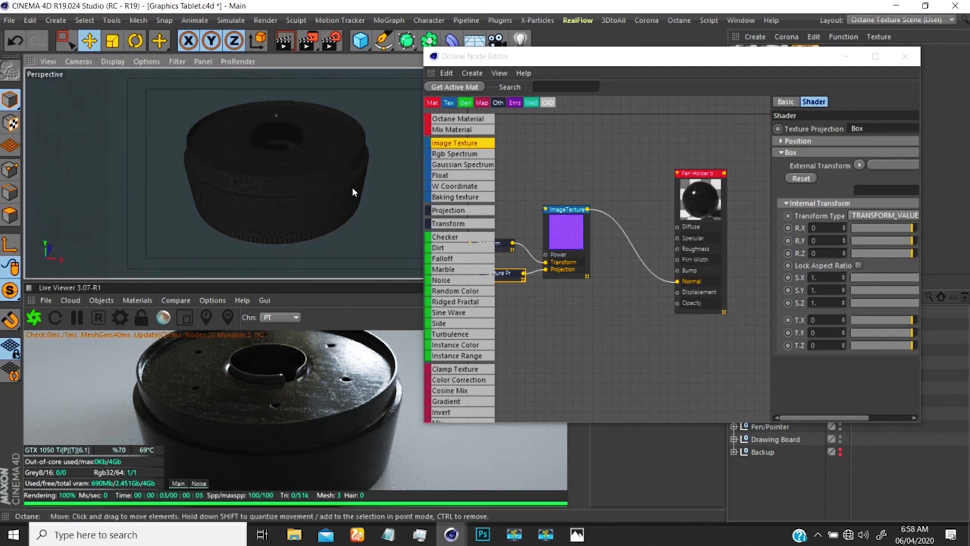
{"action": "left_click_drag", "start_coordinate": [356, 178], "coordinate": [235, 362], "text": "alt"}
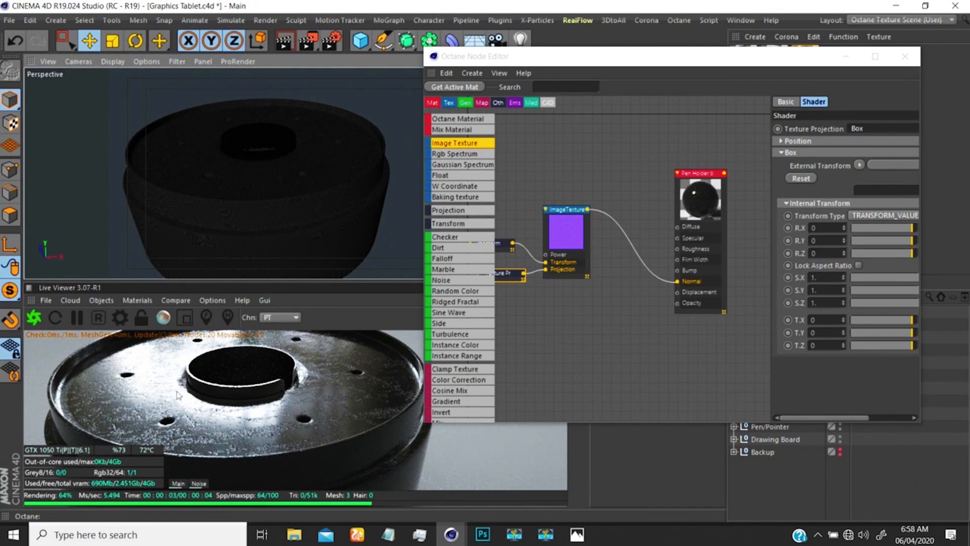
{"action": "left_click", "coordinate": [34, 318]}
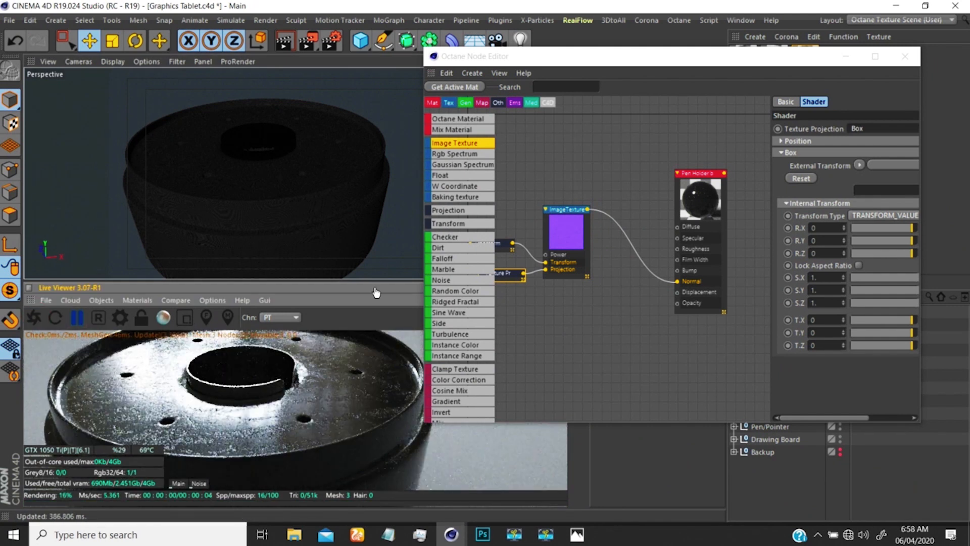
{"action": "left_click", "coordinate": [680, 20]}
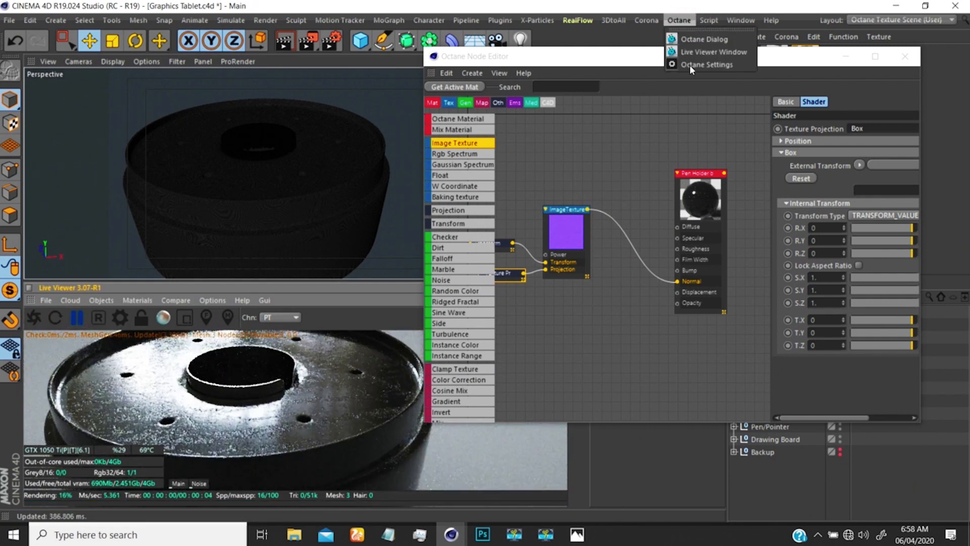
{"action": "left_click", "coordinate": [694, 64]}
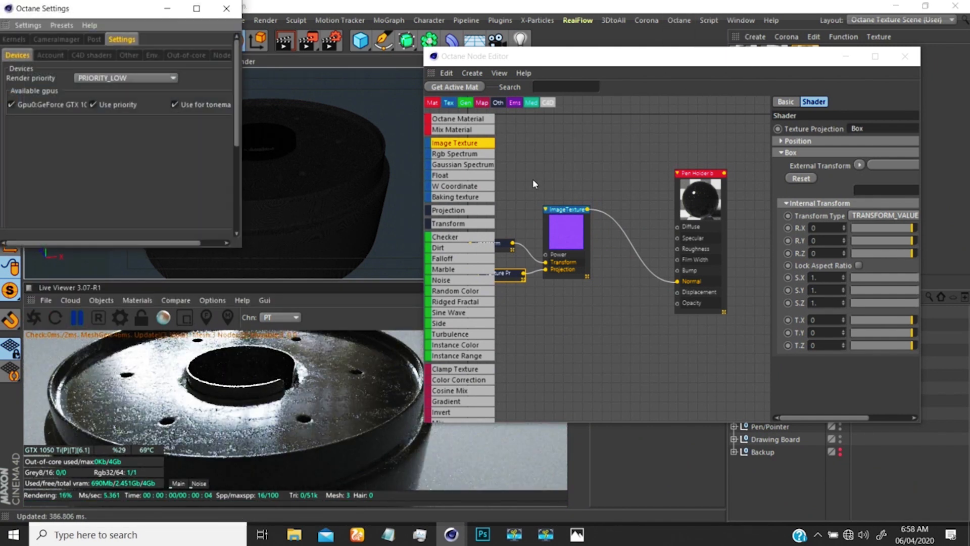
{"action": "left_click", "coordinate": [227, 8]}
{"action": "left_click", "coordinate": [680, 21]}
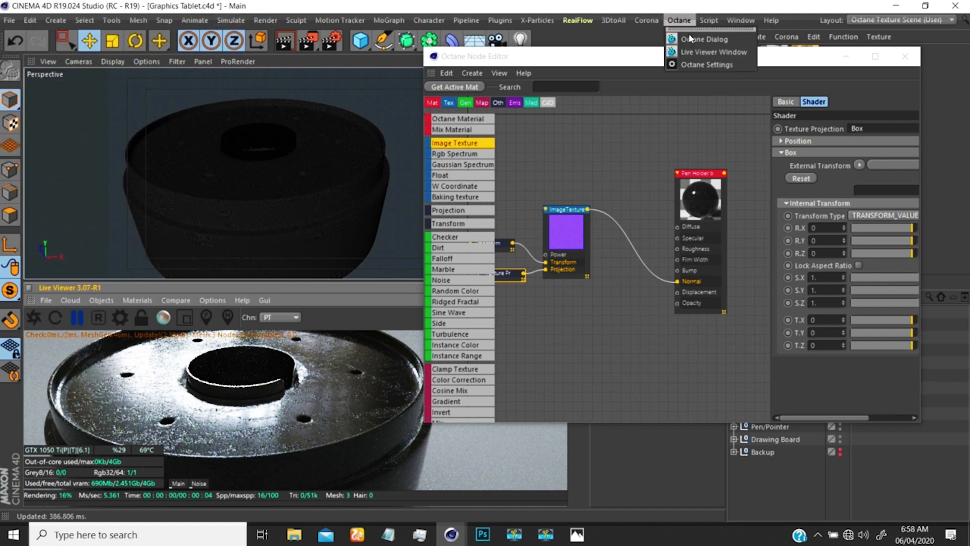
{"action": "left_click", "coordinate": [687, 52]}
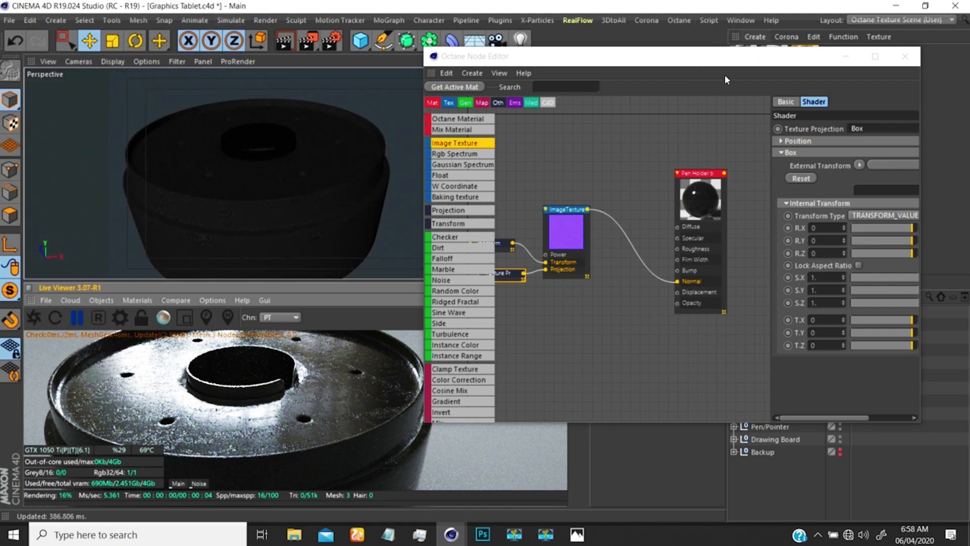
- Move the Node Editor aside, switch the interface layout to Startup, and open a separate Octane Live Viewer window
{"action": "left_click_drag", "start_coordinate": [847, 63], "coordinate": [536, 87]}
{"action": "left_click", "coordinate": [870, 21]}
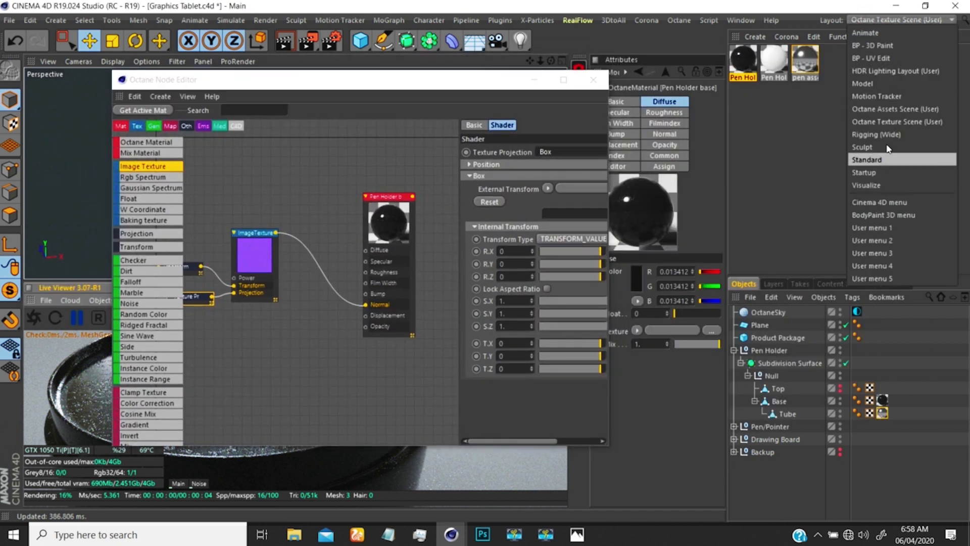
{"action": "left_click", "coordinate": [865, 172]}
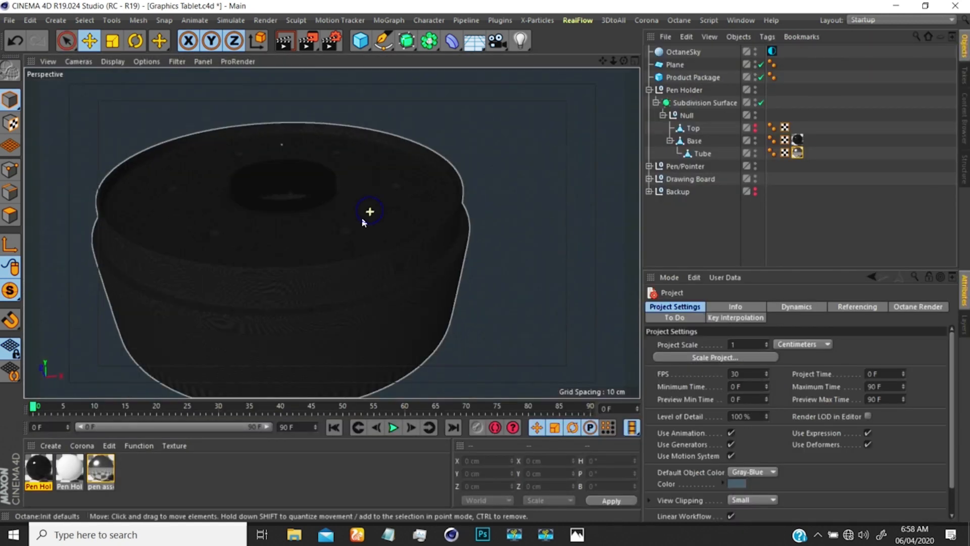
{"action": "left_click", "coordinate": [678, 20]}
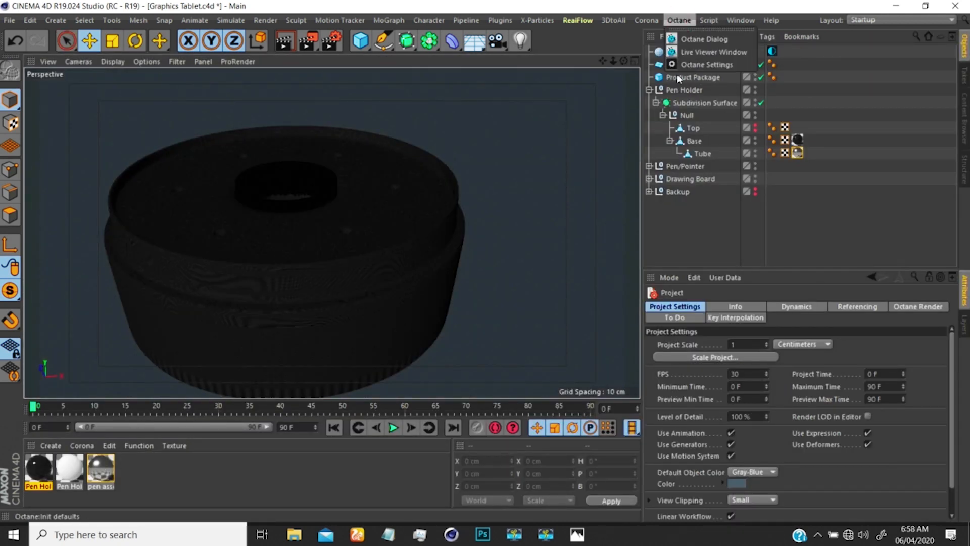
{"action": "left_click", "coordinate": [702, 52]}
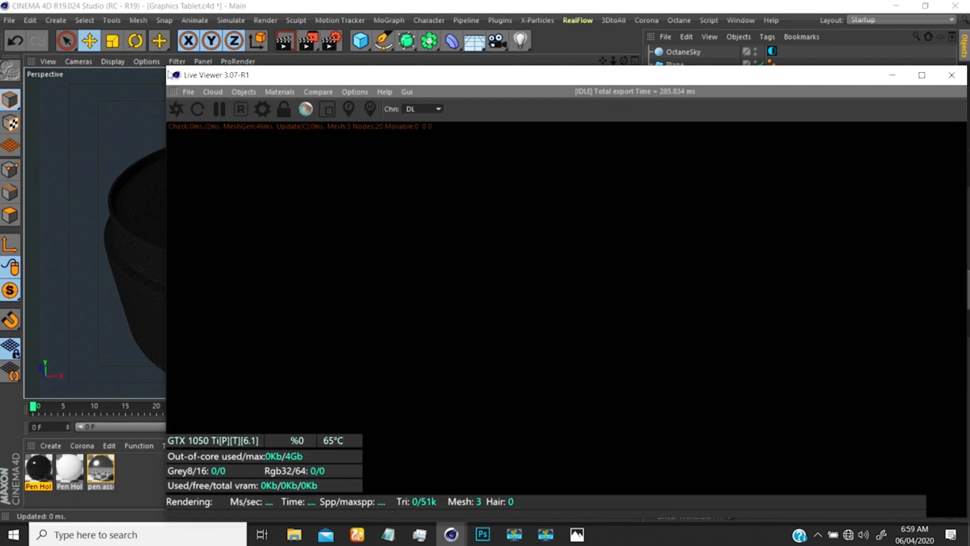
- Shrink the Live Viewer window to sit beside the perspective viewport and set its render channel to PT
{"action": "left_click_drag", "start_coordinate": [163, 66], "coordinate": [613, 63]}
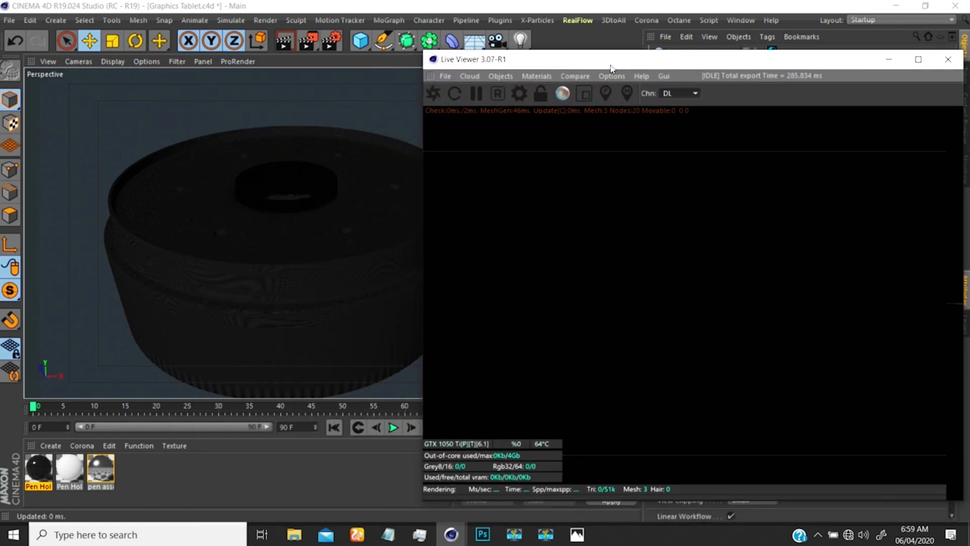
{"action": "left_click_drag", "start_coordinate": [423, 52], "coordinate": [488, 38]}
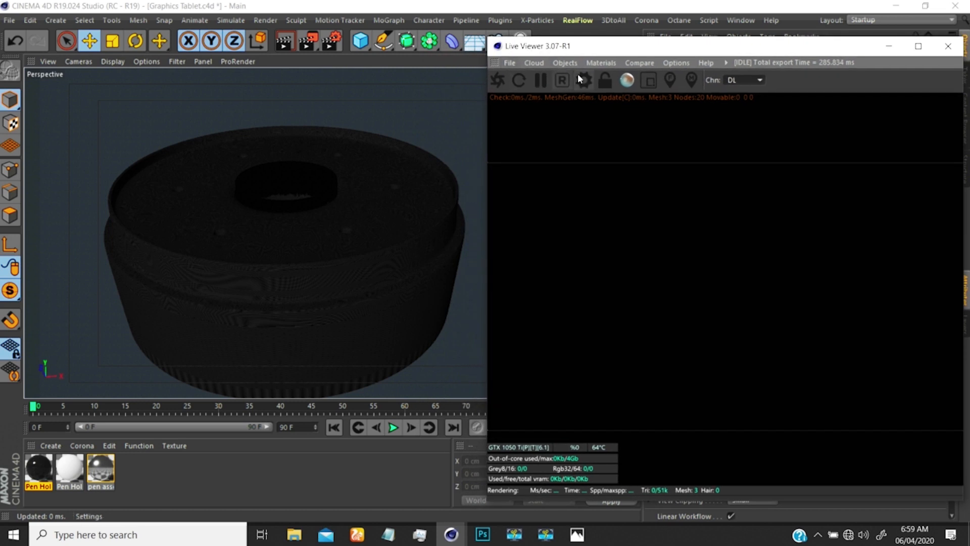
{"action": "left_click", "coordinate": [743, 80]}
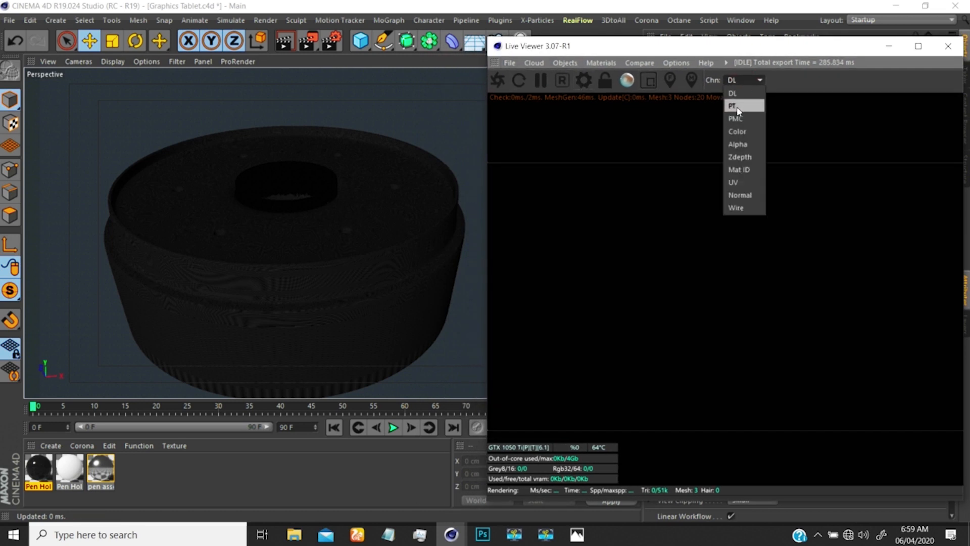
{"action": "left_click", "coordinate": [737, 107]}
- Check the Pathtracing kernel parameters in the Octane settings and put the settings window away
{"action": "left_click", "coordinate": [581, 85]}
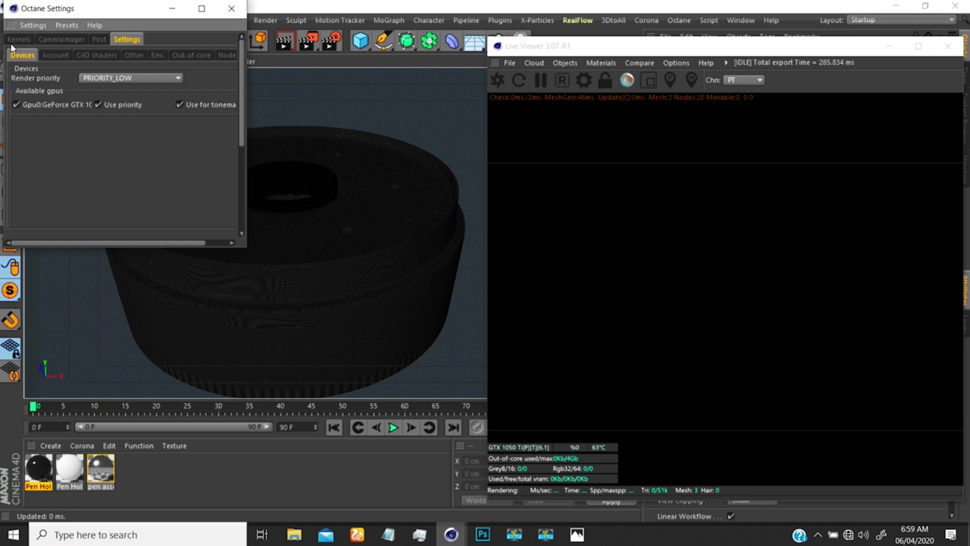
{"action": "left_click", "coordinate": [17, 40]}
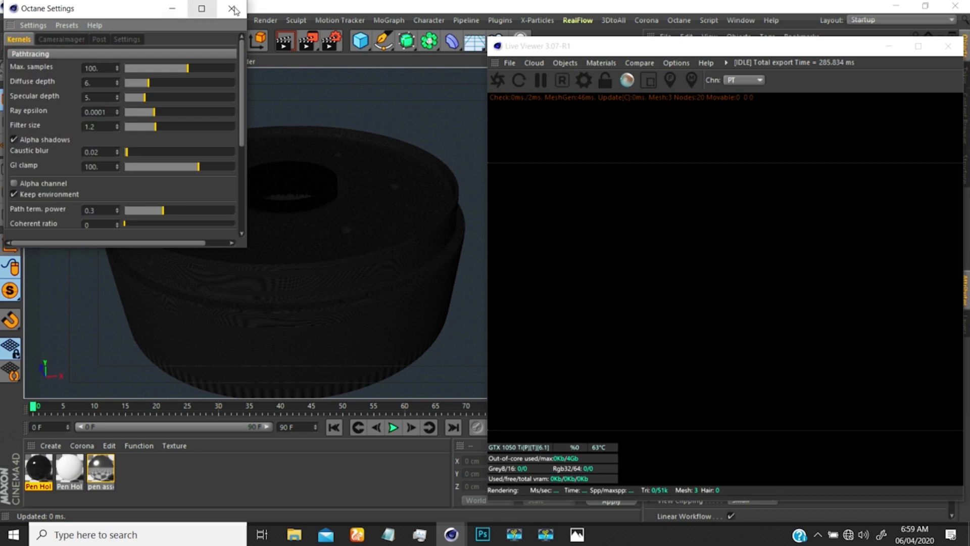
{"action": "left_click", "coordinate": [173, 9]}
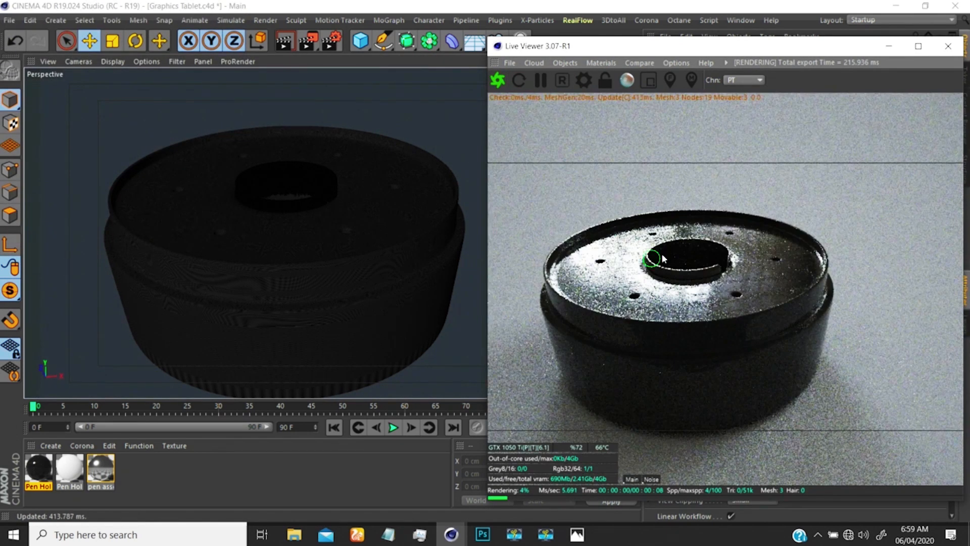
- Examine the scratches on the pen holder base in the live render from several angles and up close
{"action": "mouse_move", "coordinate": [662, 253]}
{"action": "left_mouse_down"}
{"action": "mouse_move", "coordinate": [677, 241]}
{"action": "mouse_move", "coordinate": [671, 251]}
{"action": "left_mouse_up"}
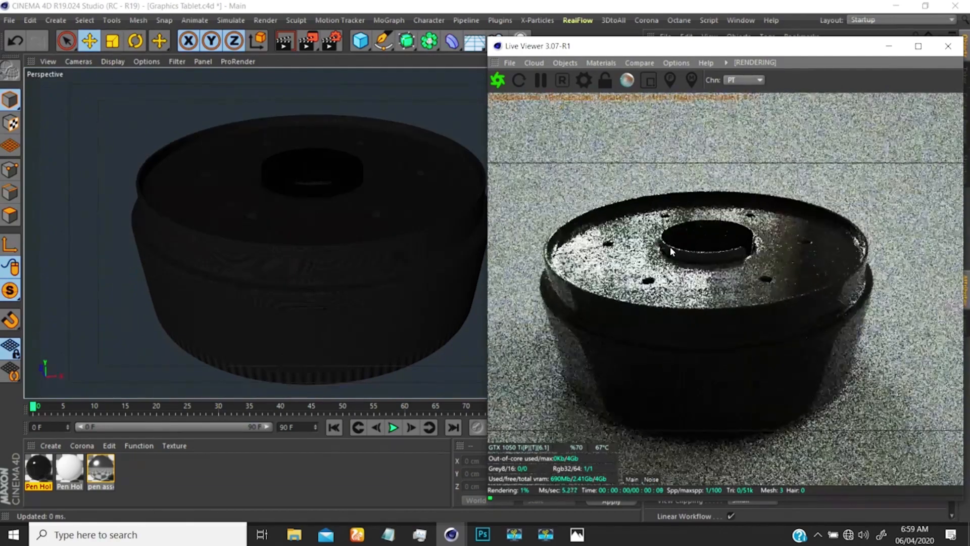
{"action": "mouse_move", "coordinate": [670, 251]}
{"action": "right_mouse_down"}
{"action": "mouse_move", "coordinate": [643, 244]}
{"action": "mouse_move", "coordinate": [684, 242]}
{"action": "right_mouse_up"}
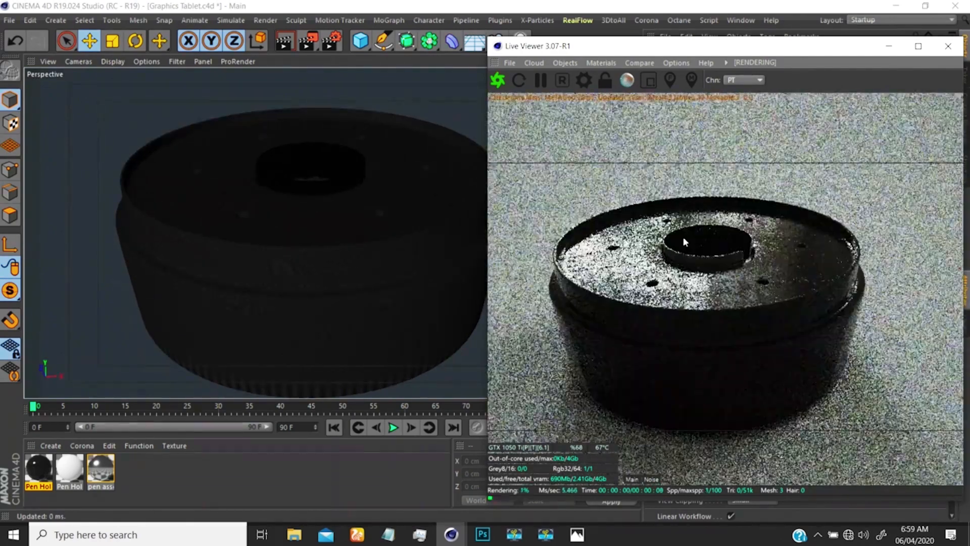
{"action": "middle_click_drag", "start_coordinate": [684, 242], "coordinate": [718, 244]}
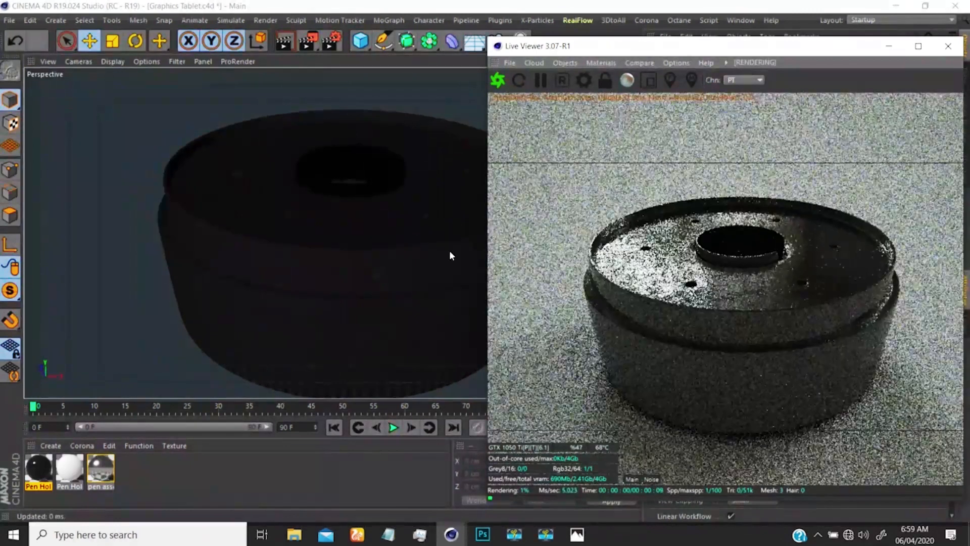
{"action": "left_click", "coordinate": [378, 209]}
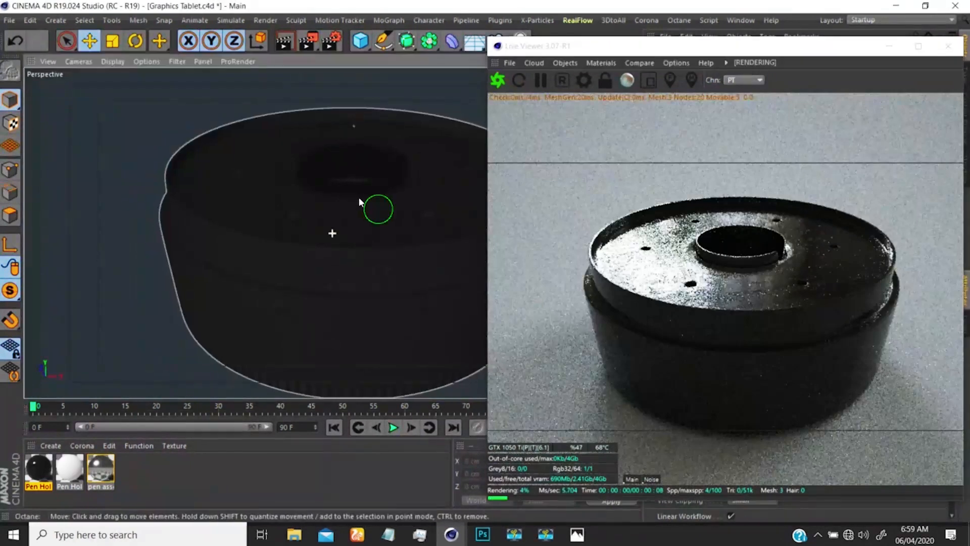
{"action": "middle_click_drag", "start_coordinate": [359, 199], "coordinate": [313, 208], "text": "alt"}
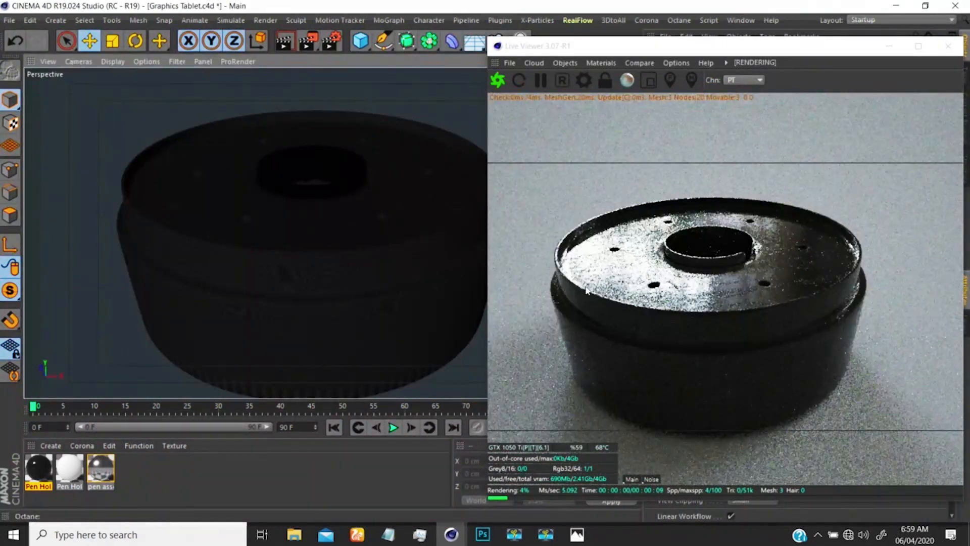
{"action": "left_click", "coordinate": [663, 283]}
{"action": "scroll", "coordinate": [630, 277], "scroll_direction": "up", "scroll_amount": 3}
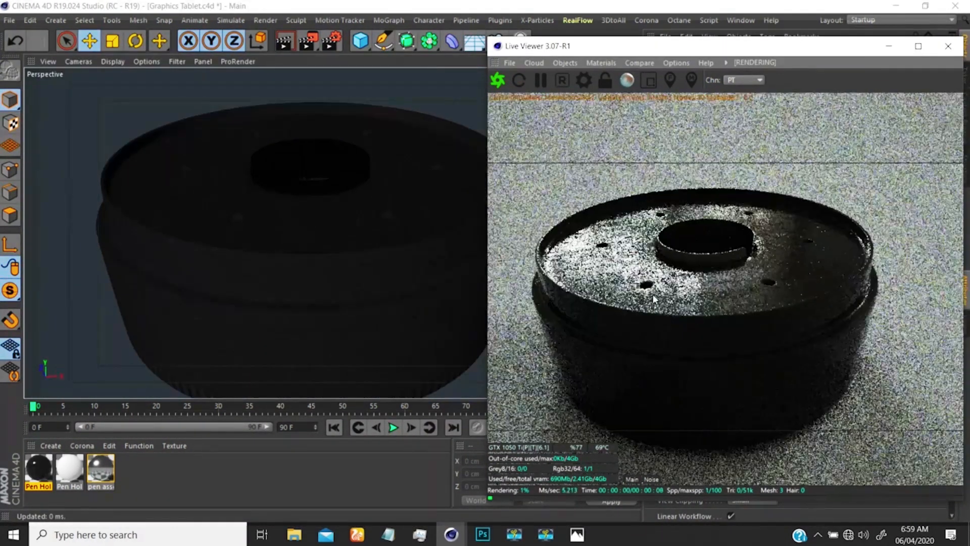
{"action": "left_click_drag", "start_coordinate": [654, 300], "coordinate": [729, 252]}
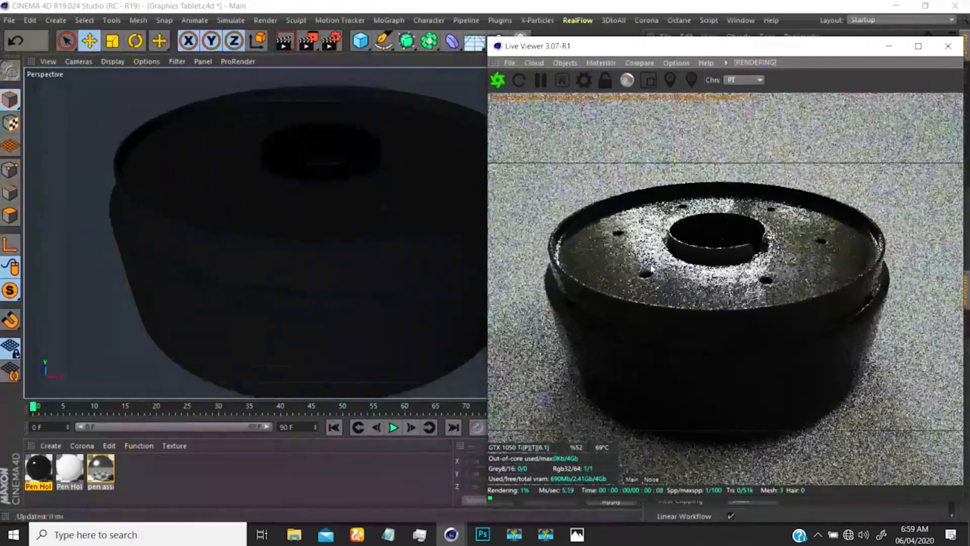
{"action": "scroll", "coordinate": [651, 269], "scroll_direction": "up", "scroll_amount": 4}
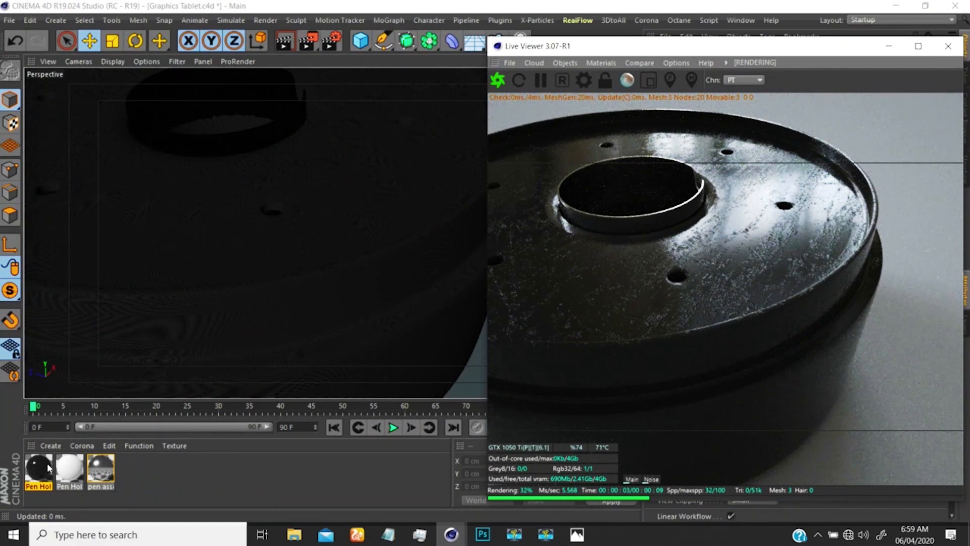
- Open the Pen Holder base material's node graph, show the scratches Image Texture settings, and place the editor beside the render
{"action": "double_click", "coordinate": [39, 469]}
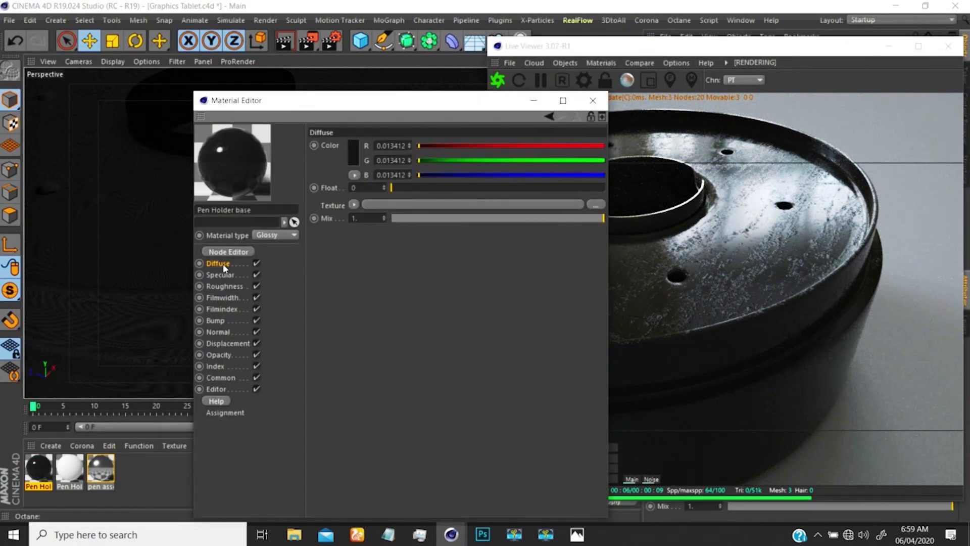
{"action": "left_click", "coordinate": [227, 252]}
{"action": "left_click", "coordinate": [396, 326]}
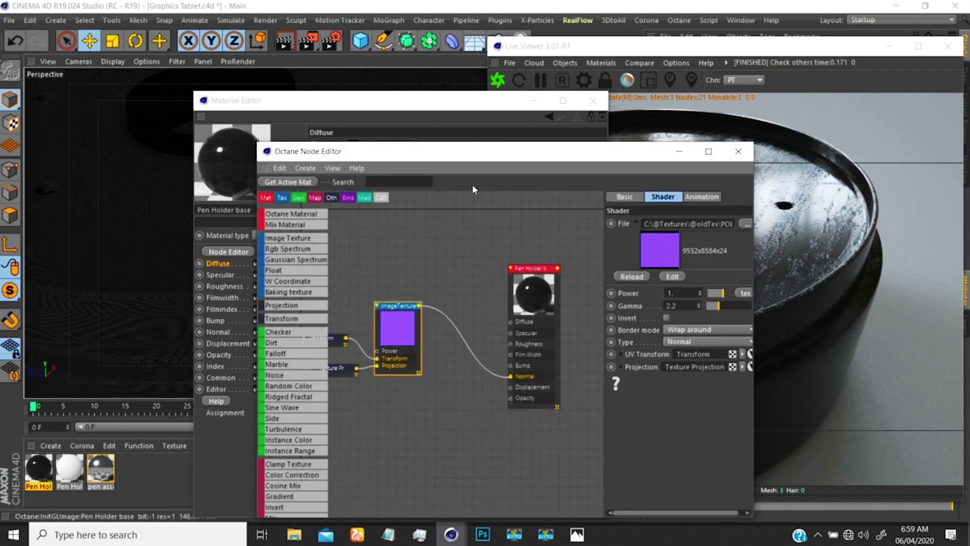
{"action": "left_click_drag", "start_coordinate": [486, 157], "coordinate": [347, 114]}
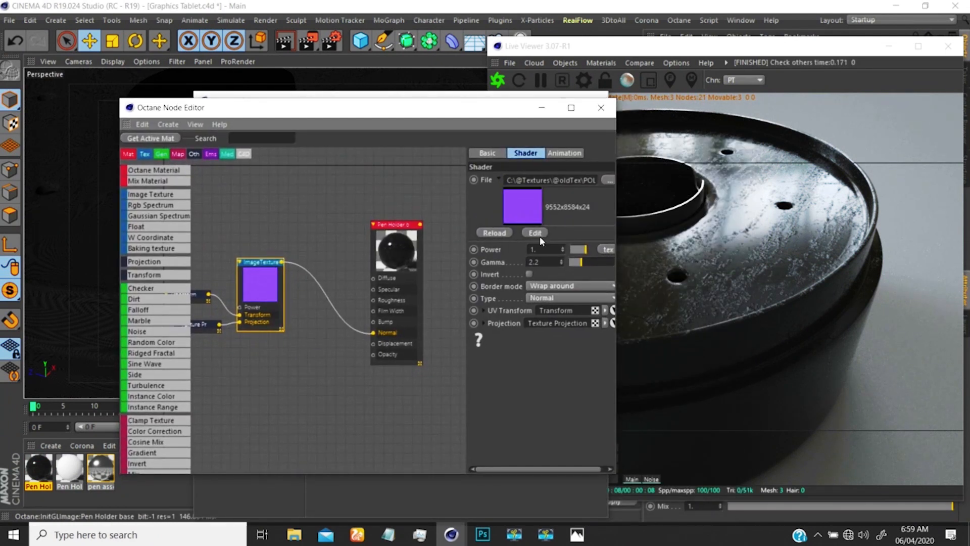
{"action": "left_click_drag", "start_coordinate": [479, 107], "coordinate": [433, 110]}
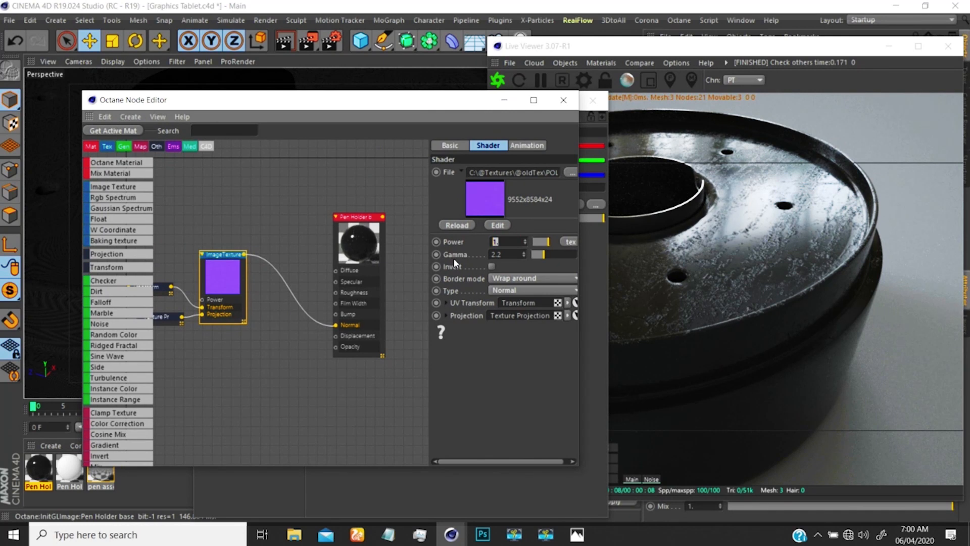
- Set the scratches Image Texture's power to 0.15
{"action": "type", "text": "0.2"}
{"action": "key", "text": "Return"}
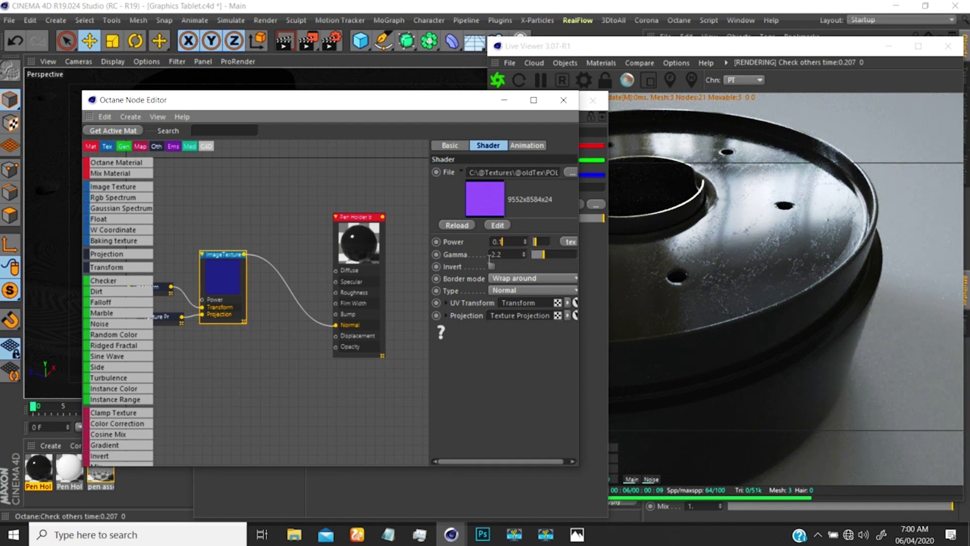
{"action": "type", "text": "5"}
{"action": "key", "text": "Return"}
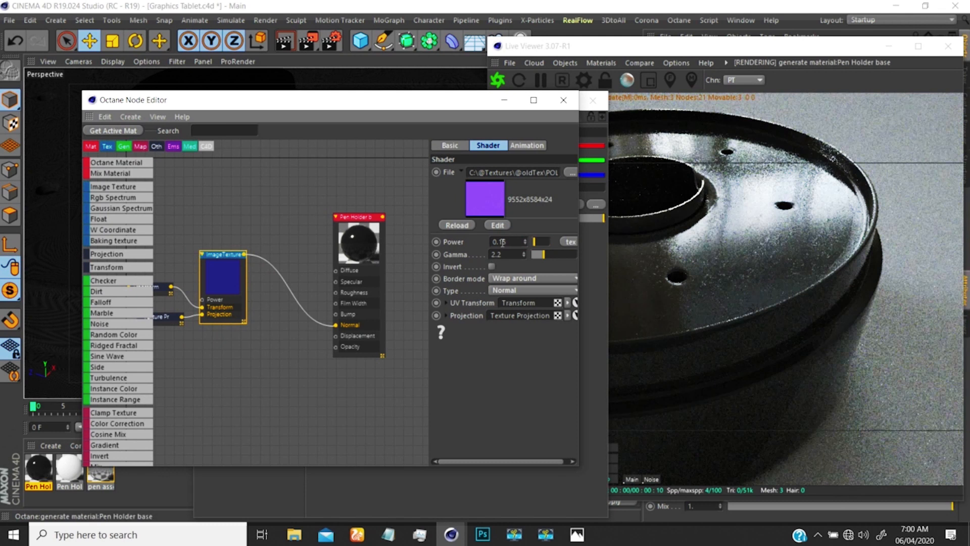
{"action": "left_click", "coordinate": [511, 279]}
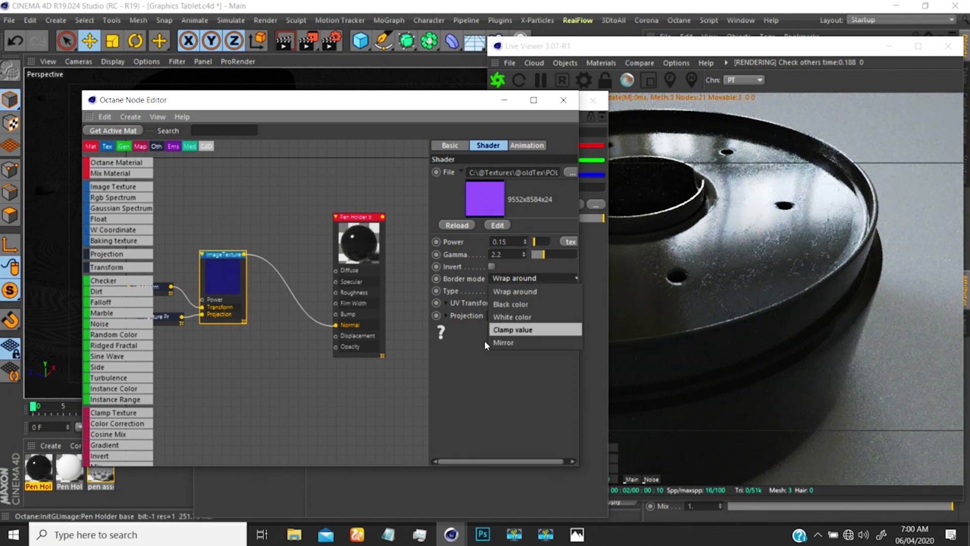
{"action": "left_click", "coordinate": [484, 340]}
{"action": "left_click", "coordinate": [499, 292]}
{"action": "left_click", "coordinate": [466, 358]}
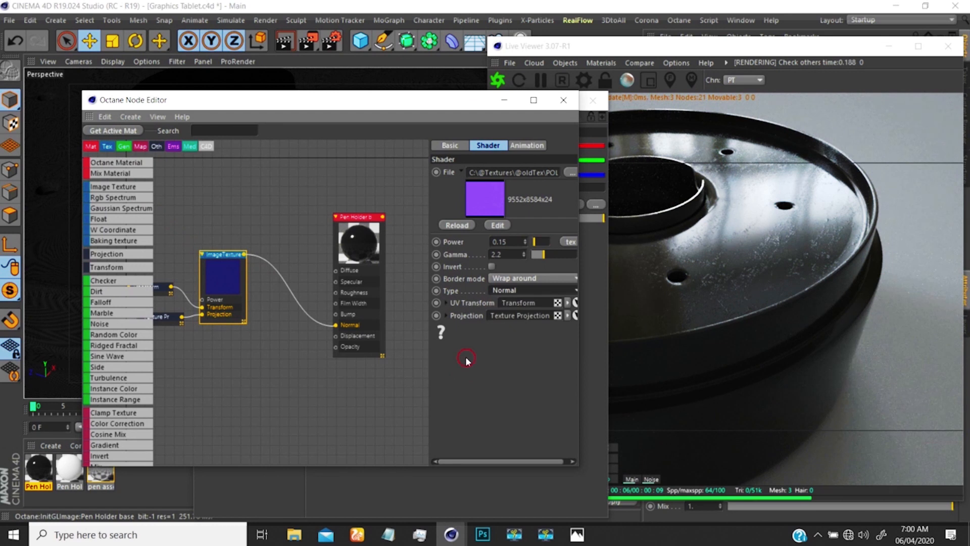
- Inspect the base in the live render and set the scratches Image Texture's power to 0.18
{"action": "left_click", "coordinate": [715, 228]}
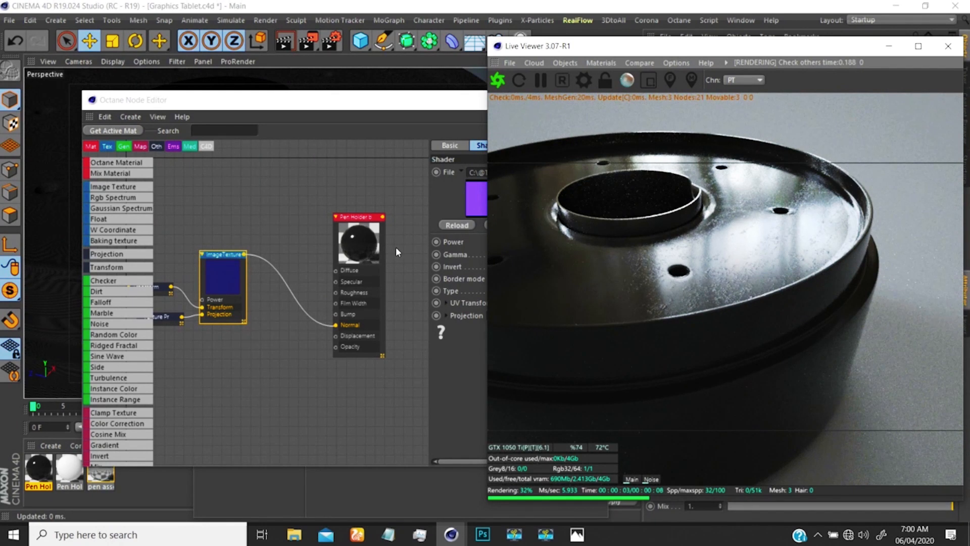
{"action": "left_click", "coordinate": [363, 244]}
{"action": "left_click", "coordinate": [232, 266]}
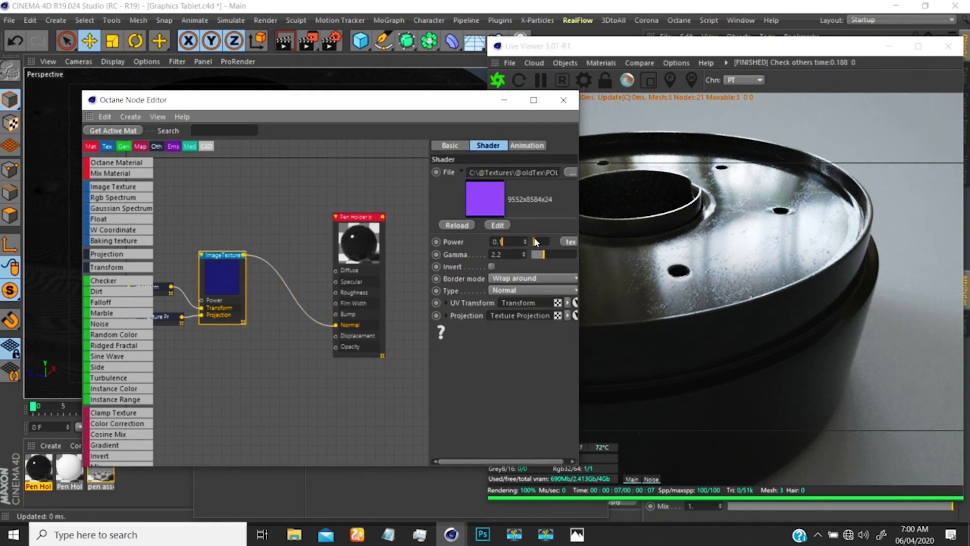
{"action": "left_click_drag", "start_coordinate": [536, 243], "coordinate": [534, 241]}
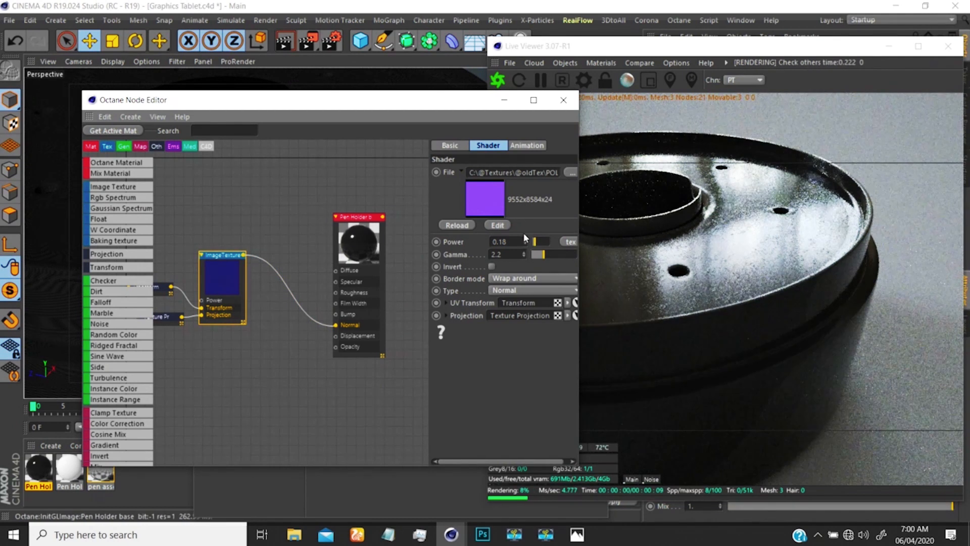
- Lock the aspect ratio of the Texture Projection node's Box transform and set its S.X scale to 0.6
{"action": "left_click", "coordinate": [165, 318]}
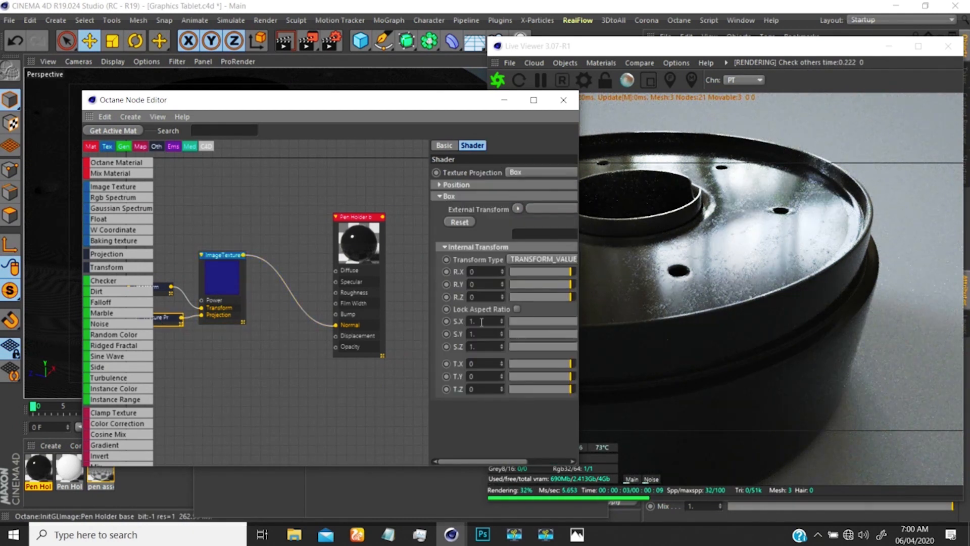
{"action": "left_click", "coordinate": [517, 309]}
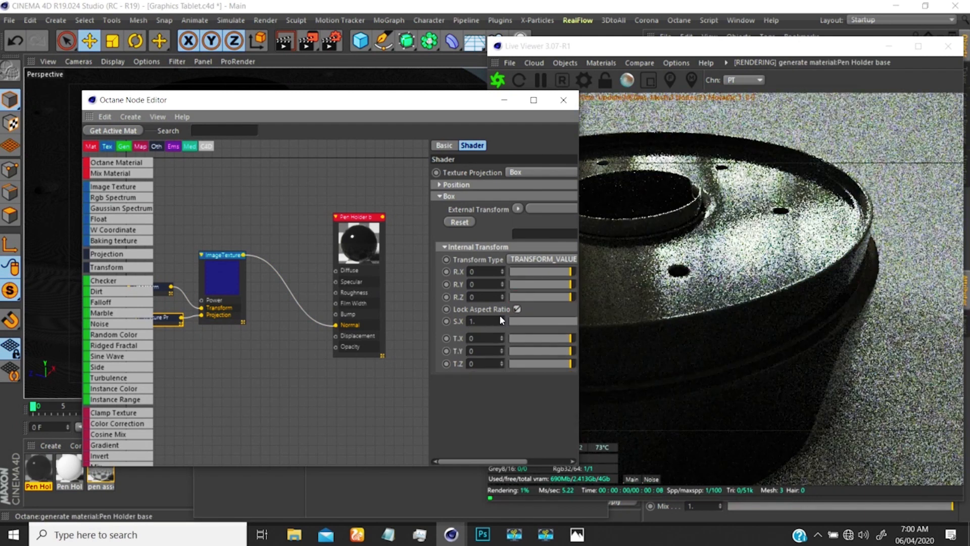
{"action": "left_click", "coordinate": [481, 321]}
{"action": "double_click", "coordinate": [480, 321]}
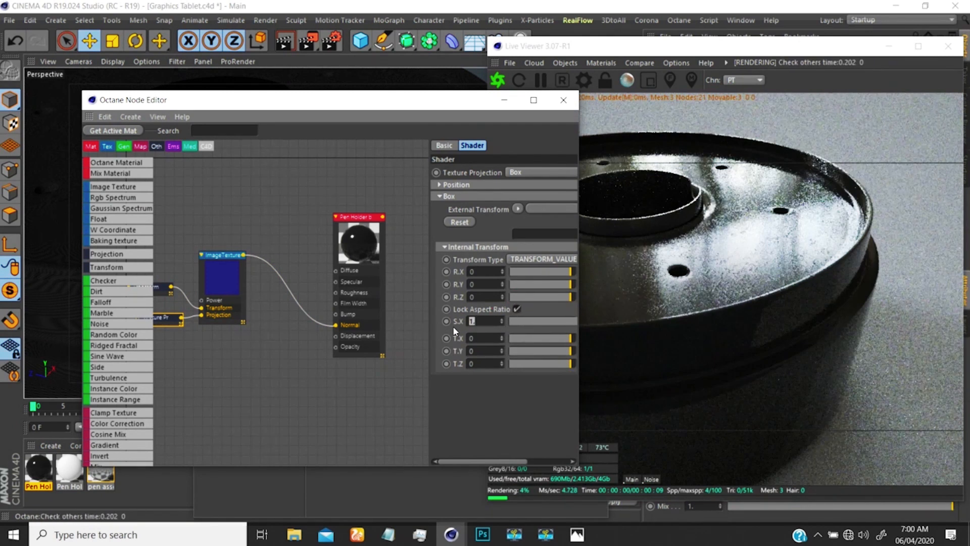
{"action": "key", "text": "BackSpace"}
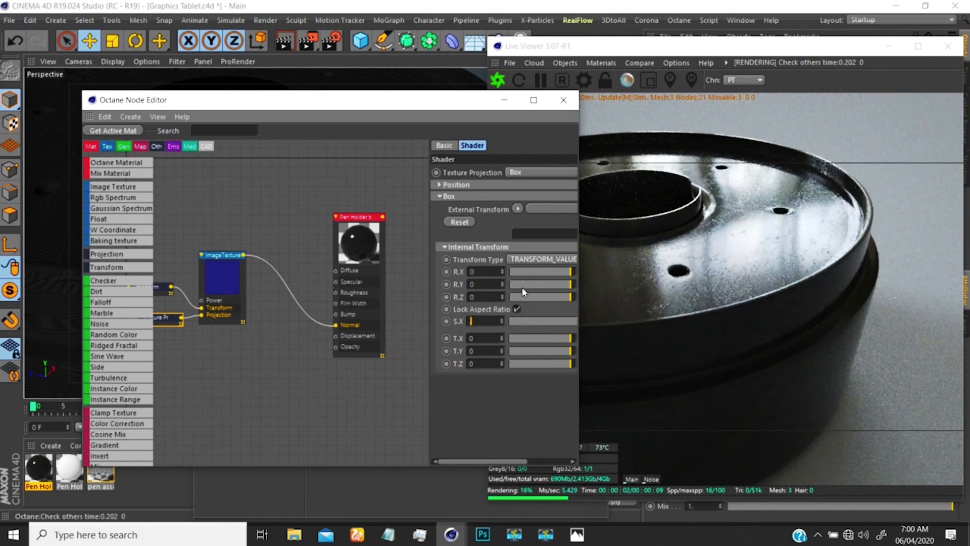
{"action": "type", "text": "0.6"}
{"action": "key", "text": "Return"}
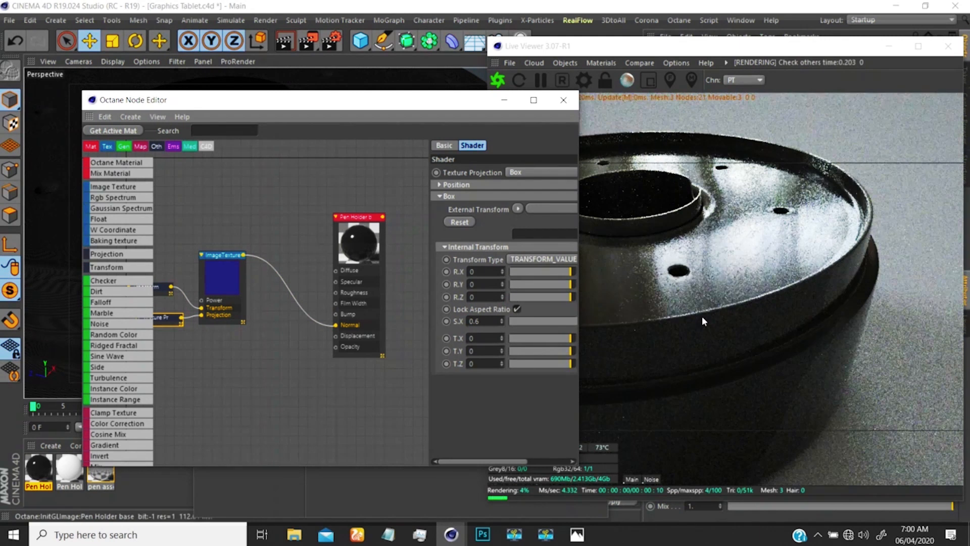
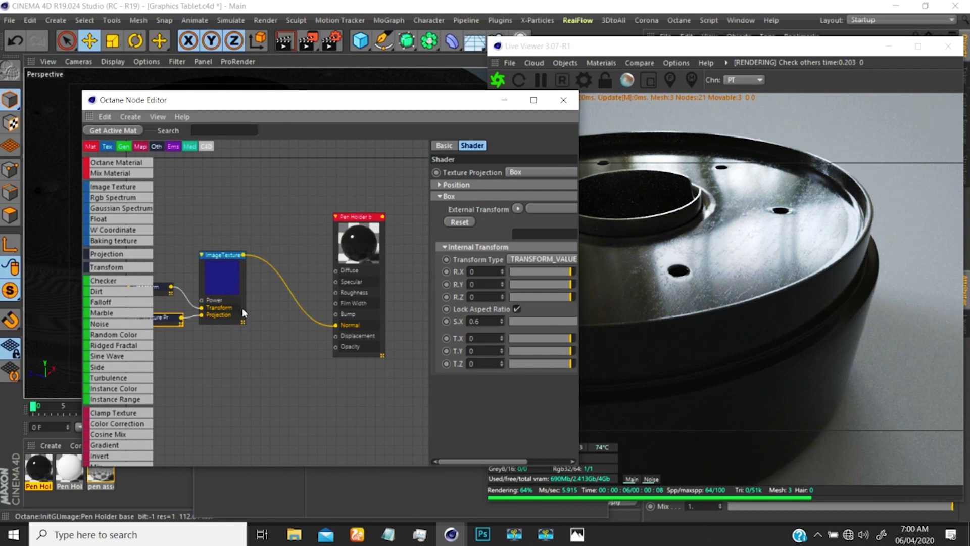
- Review the Image Texture and Texture Projection settings, view the whole base in the live render, and move the Node Editor aside
{"action": "left_click", "coordinate": [220, 275]}
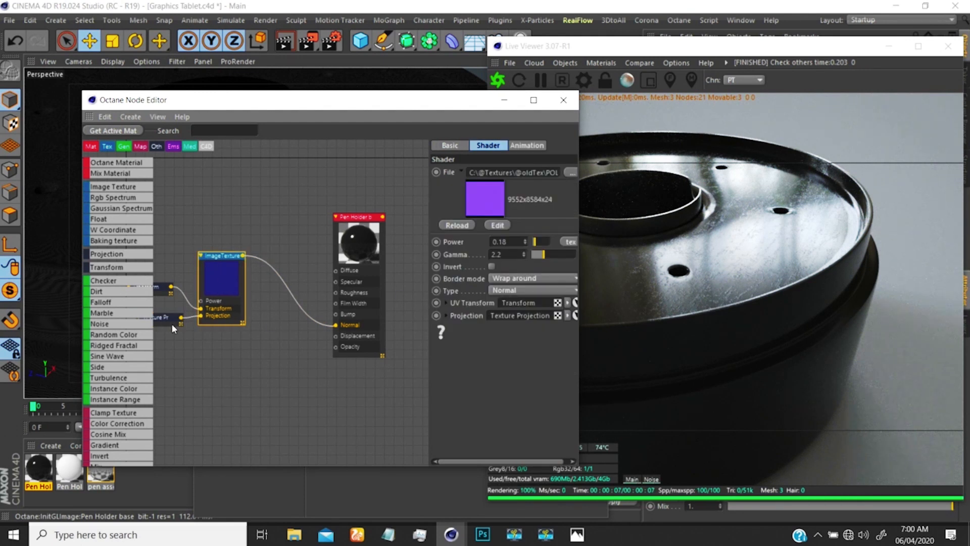
{"action": "left_click", "coordinate": [171, 316]}
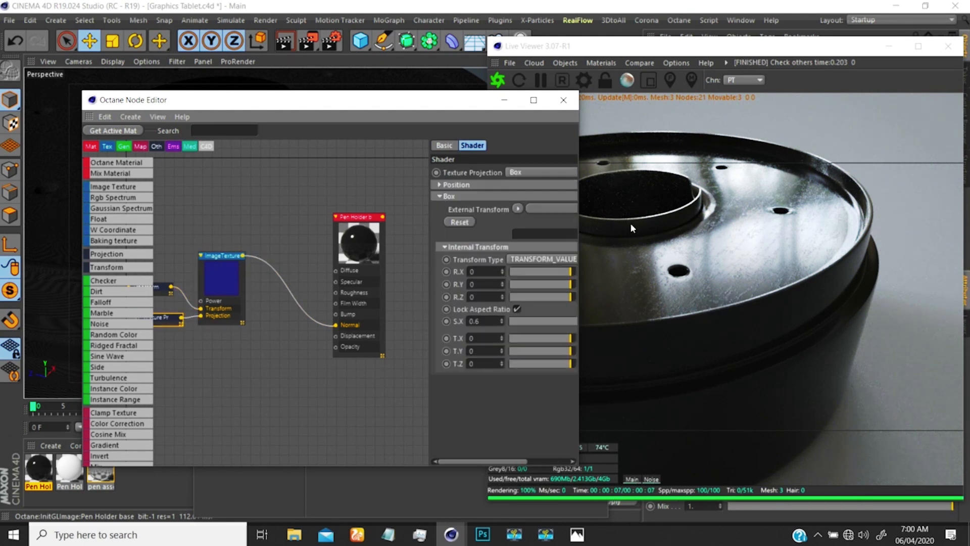
{"action": "left_click_drag", "start_coordinate": [631, 223], "coordinate": [580, 287]}
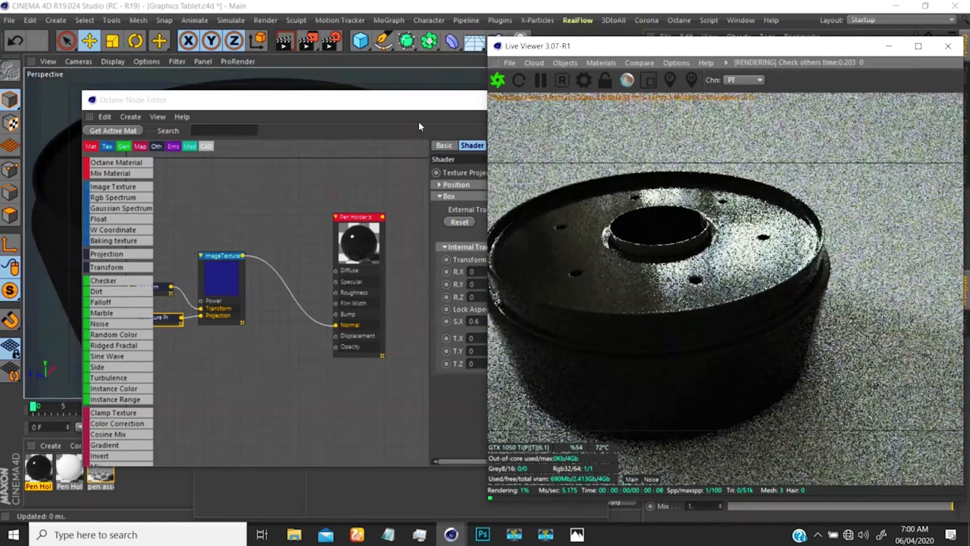
{"action": "left_click_drag", "start_coordinate": [427, 100], "coordinate": [364, 138]}
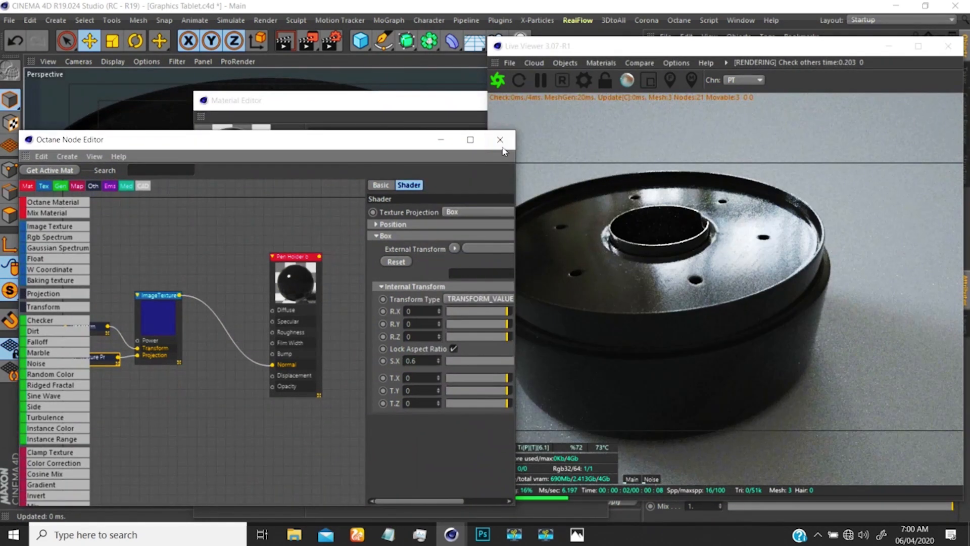
- Close the Octane Node Editor and inspect the whole pen holder base in the live render
{"action": "left_click", "coordinate": [500, 139]}
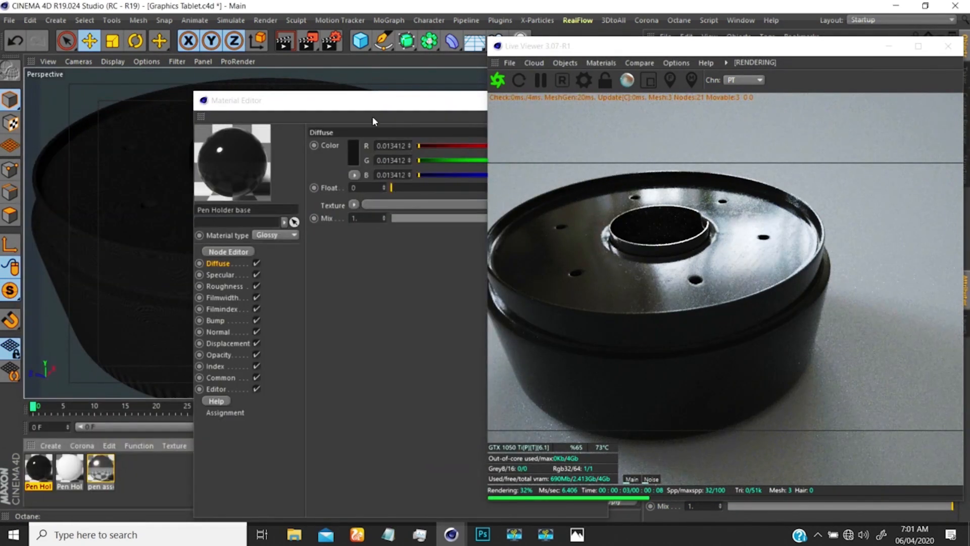
{"action": "left_click_drag", "start_coordinate": [374, 101], "coordinate": [535, 96]}
{"action": "right_click_drag", "start_coordinate": [299, 180], "coordinate": [266, 214], "text": "alt"}
{"action": "left_click_drag", "start_coordinate": [332, 233], "coordinate": [273, 183], "text": "alt"}
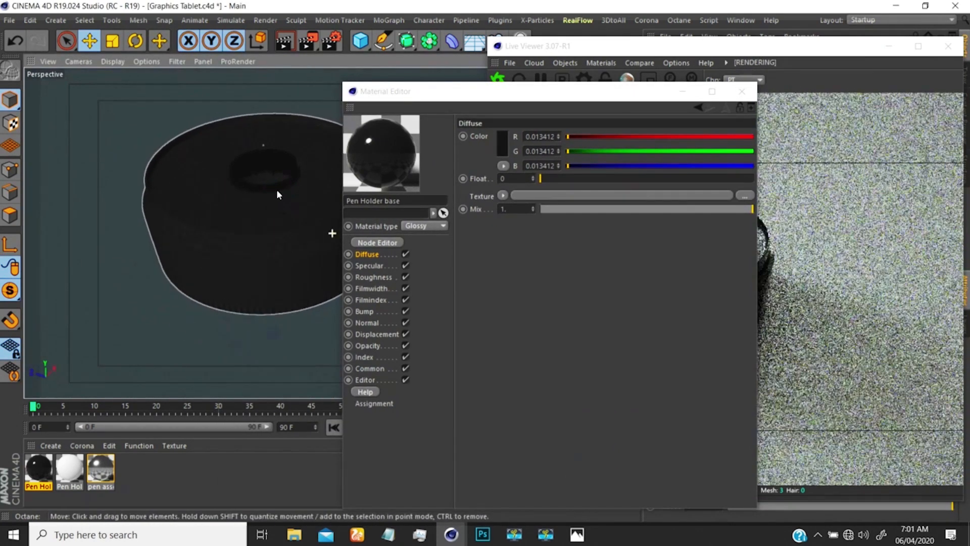
{"action": "left_click_drag", "start_coordinate": [515, 95], "coordinate": [294, 221]}
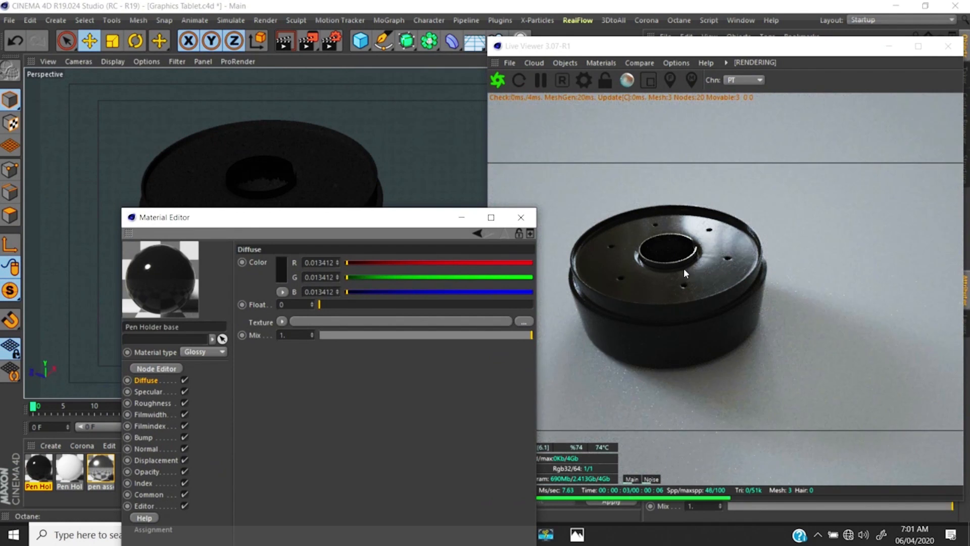
{"action": "left_click_drag", "start_coordinate": [378, 212], "coordinate": [670, 116]}
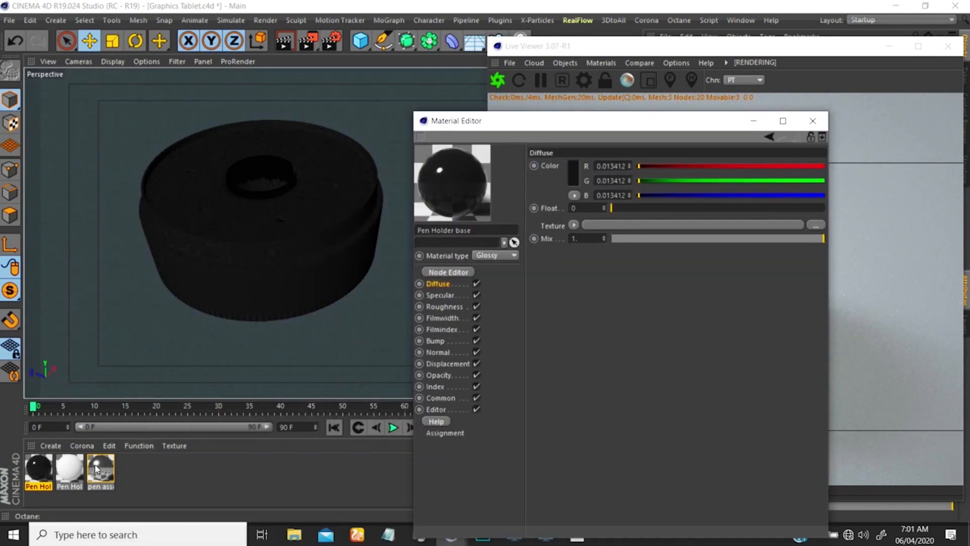
- Open the Pen Holder top material and set its diffuse colour's HSV value to 12%
{"action": "left_click", "coordinate": [72, 472]}
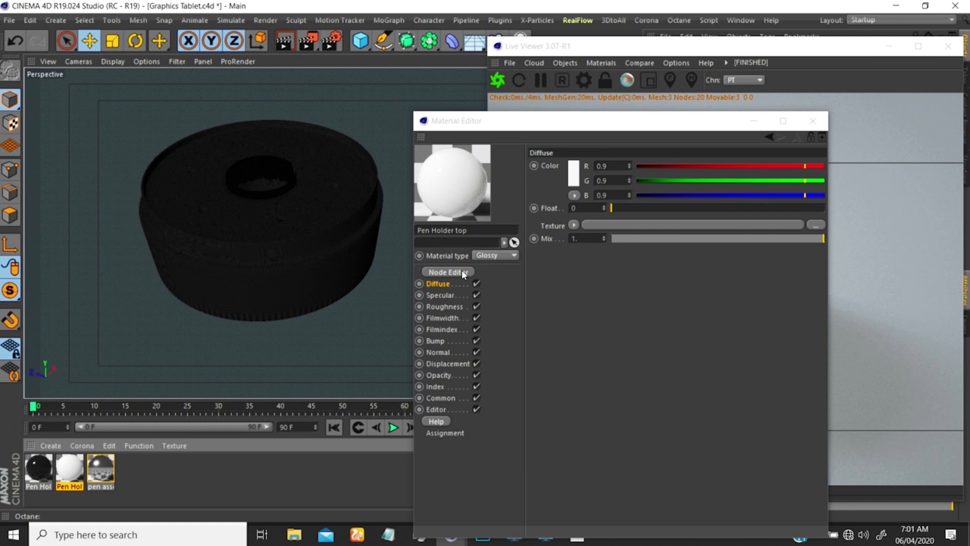
{"action": "left_click", "coordinate": [574, 173]}
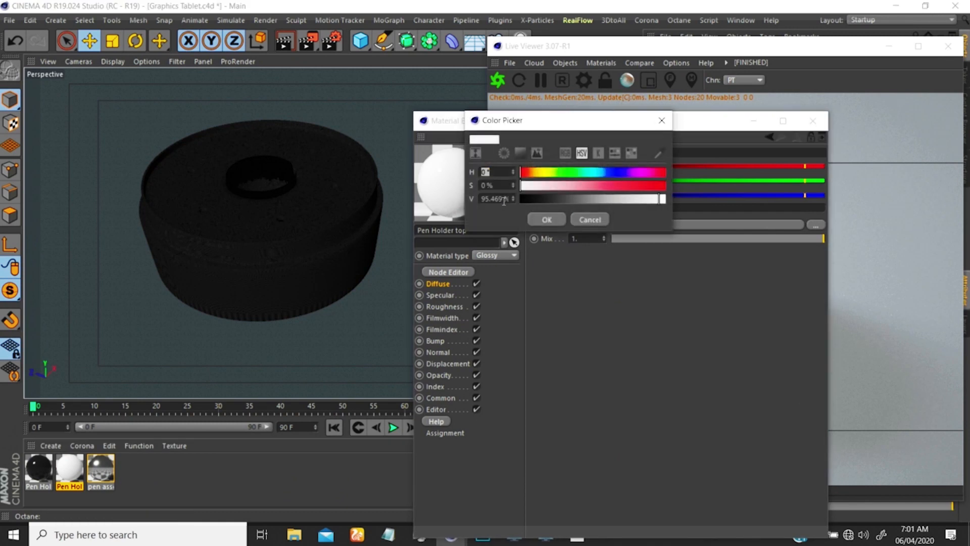
{"action": "double_click", "coordinate": [485, 199]}
{"action": "type", "text": "12"}
{"action": "key", "text": "Return"}
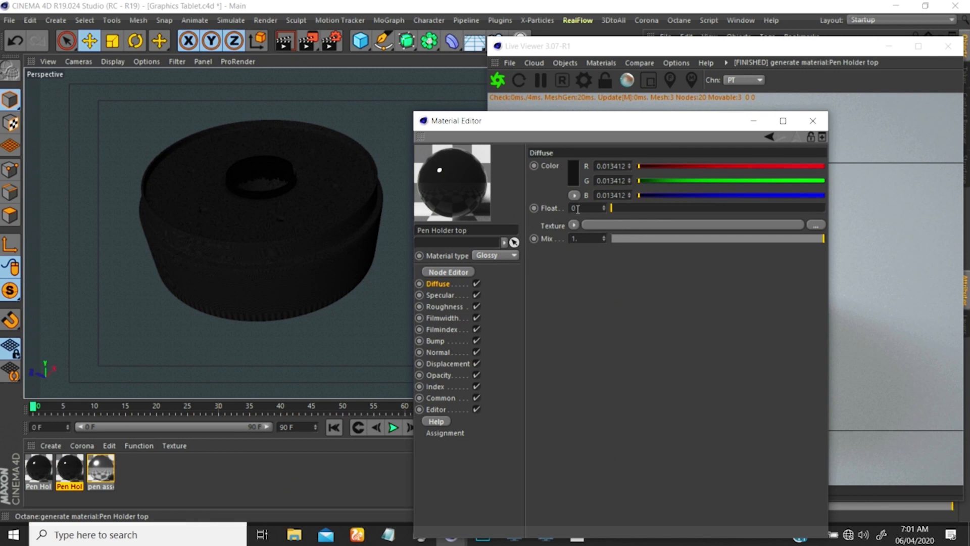
- Try lighter diffuse colours for the Pen Holder top material: an HSV value of 14%, and an RGB of 0.019607 per channel
{"action": "left_click", "coordinate": [574, 175]}
{"action": "left_click_drag", "start_coordinate": [501, 198], "coordinate": [460, 221]}
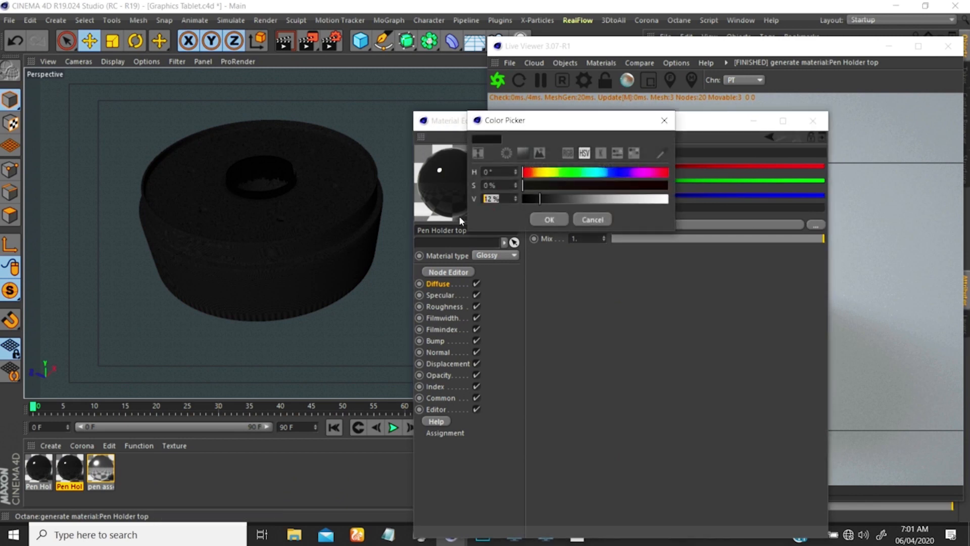
{"action": "type", "text": "14"}
{"action": "key", "text": "Return"}
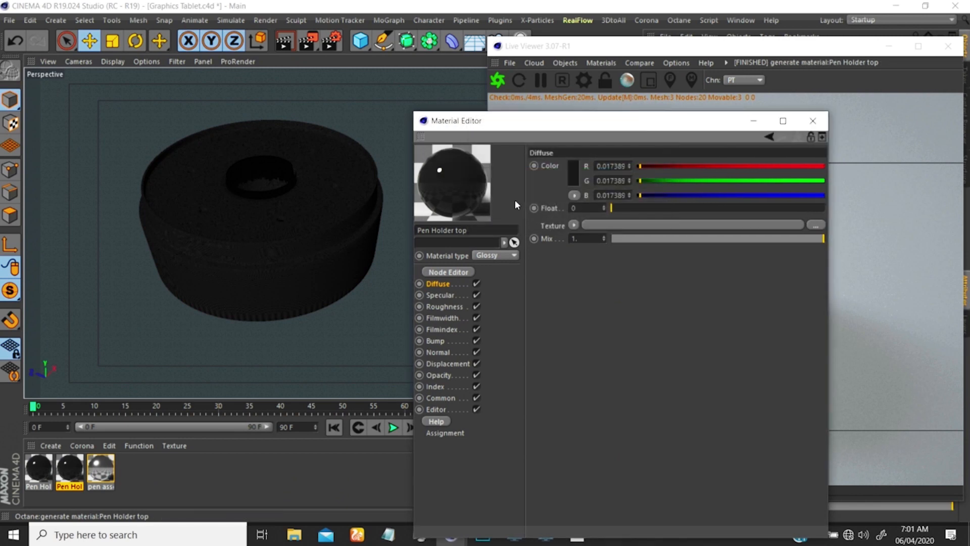
{"action": "left_click", "coordinate": [573, 183]}
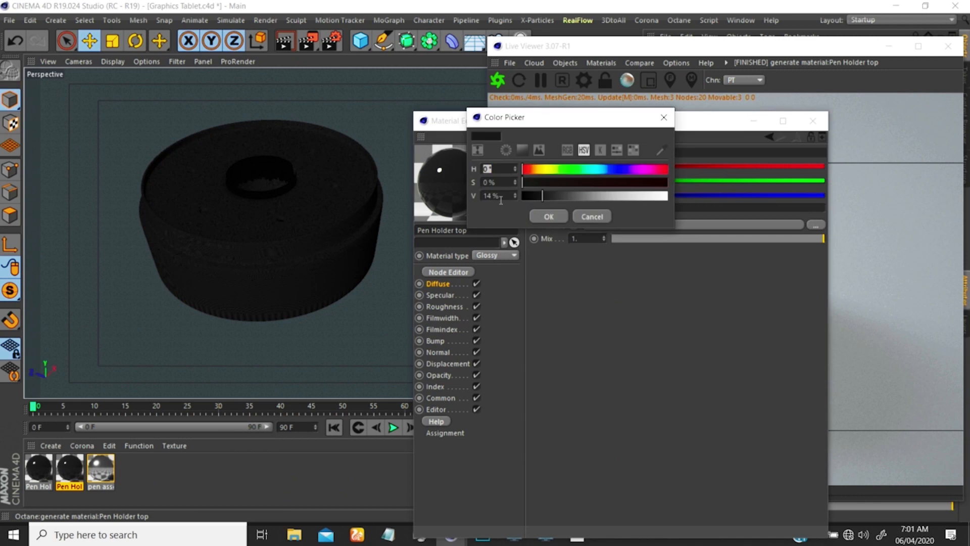
{"action": "left_click_drag", "start_coordinate": [501, 197], "coordinate": [464, 209]}
{"action": "type", "text": "1"}
{"action": "key", "text": "Return"}
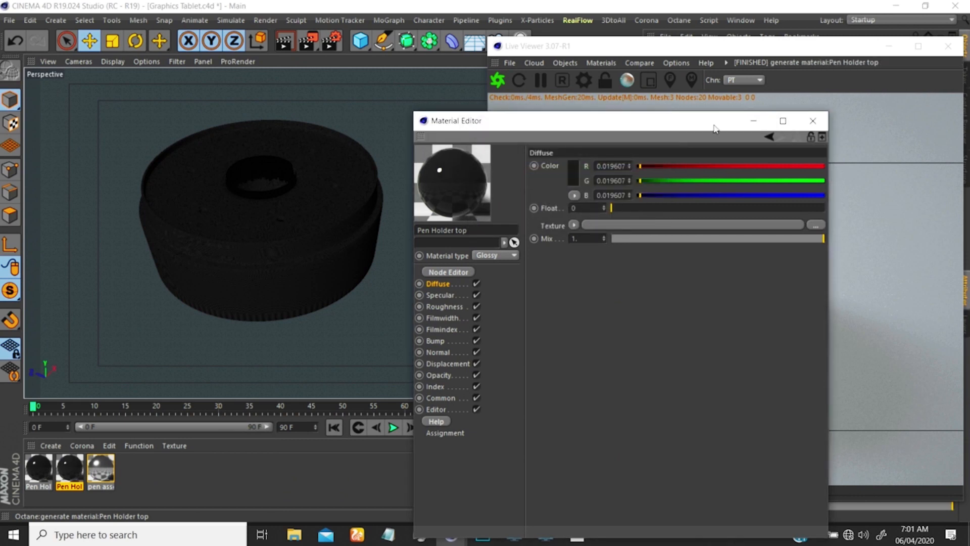
- Turn off Viewport Solo and rearrange the Live Viewer and Material Editor so the full scene and object list can be seen
{"action": "left_click_drag", "start_coordinate": [699, 130], "coordinate": [401, 127]}
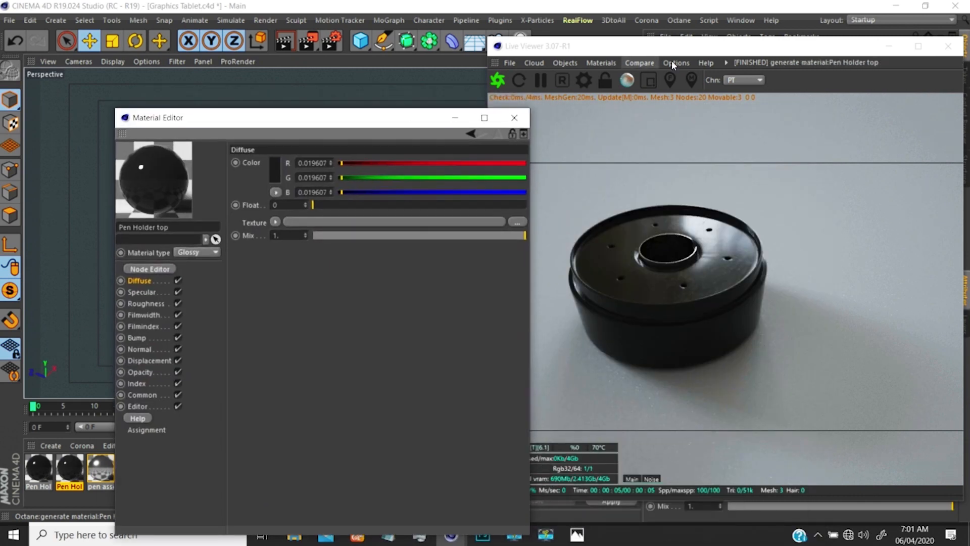
{"action": "left_click_drag", "start_coordinate": [688, 47], "coordinate": [613, 114]}
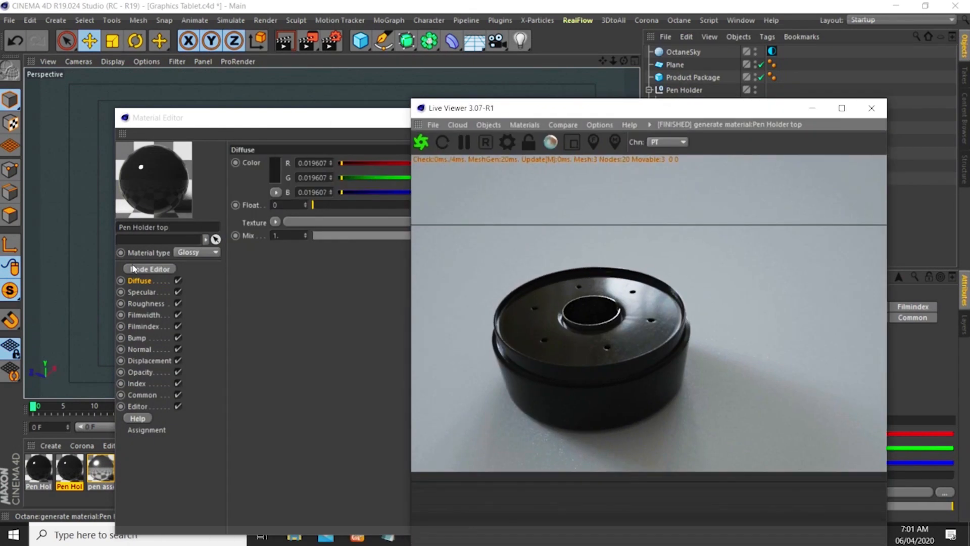
{"action": "left_click_drag", "start_coordinate": [9, 296], "coordinate": [61, 306]}
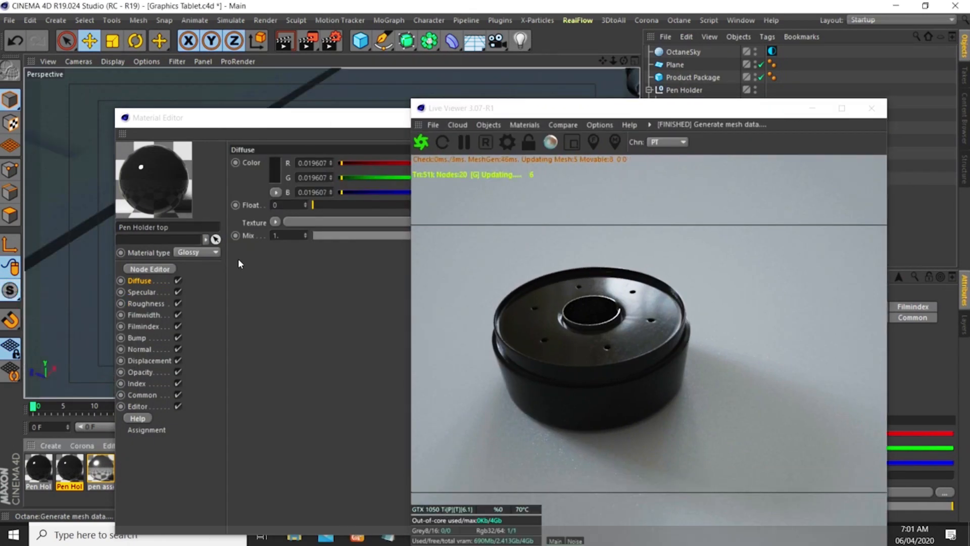
{"action": "left_click_drag", "start_coordinate": [589, 115], "coordinate": [278, 79]}
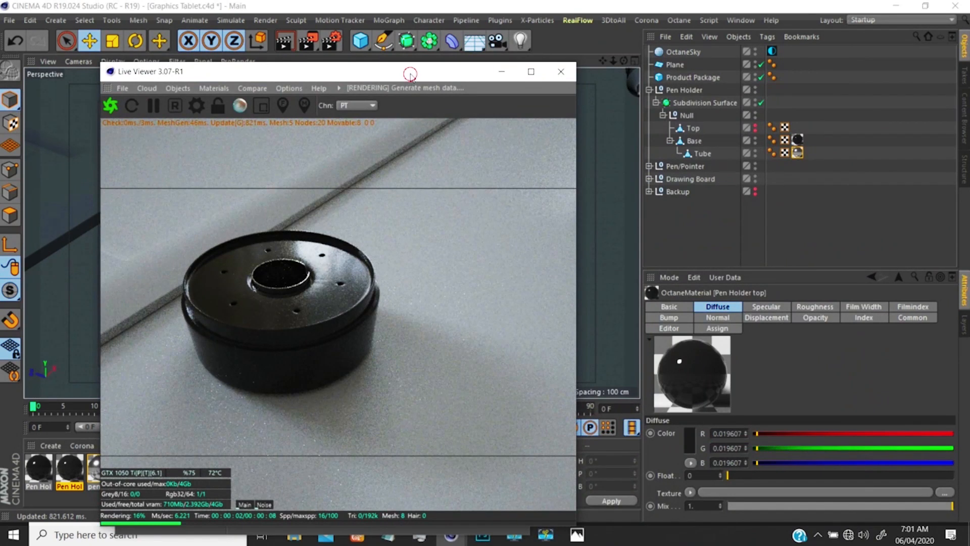
{"action": "left_click_drag", "start_coordinate": [410, 74], "coordinate": [775, 210]}
{"action": "left_click_drag", "start_coordinate": [383, 123], "coordinate": [618, 172]}
{"action": "right_click_drag", "start_coordinate": [298, 173], "coordinate": [277, 198], "text": "alt"}
{"action": "left_click_drag", "start_coordinate": [614, 170], "coordinate": [371, 123]}
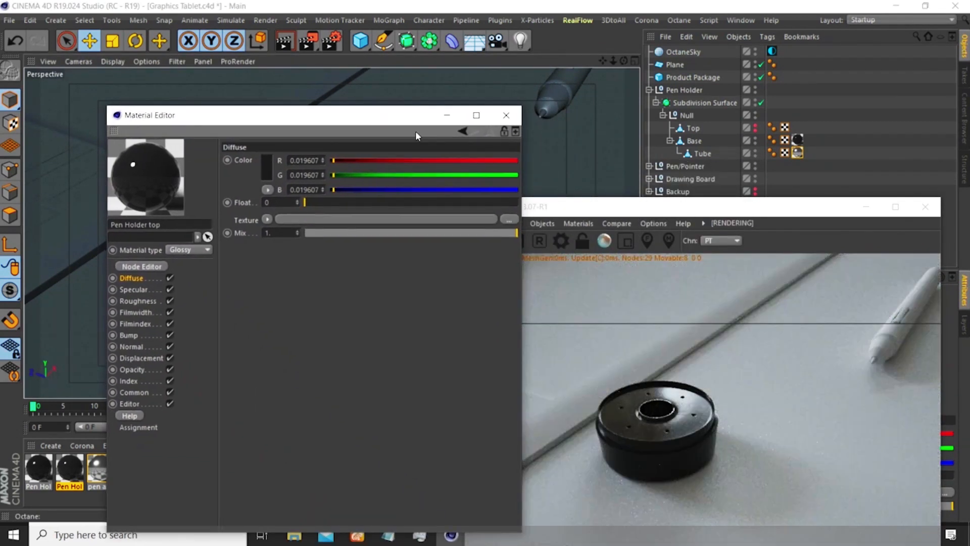
- Make the pen holder's Top object visible and hide the Drawing Board and Pen/Pointer groups
{"action": "left_click", "coordinate": [648, 90]}
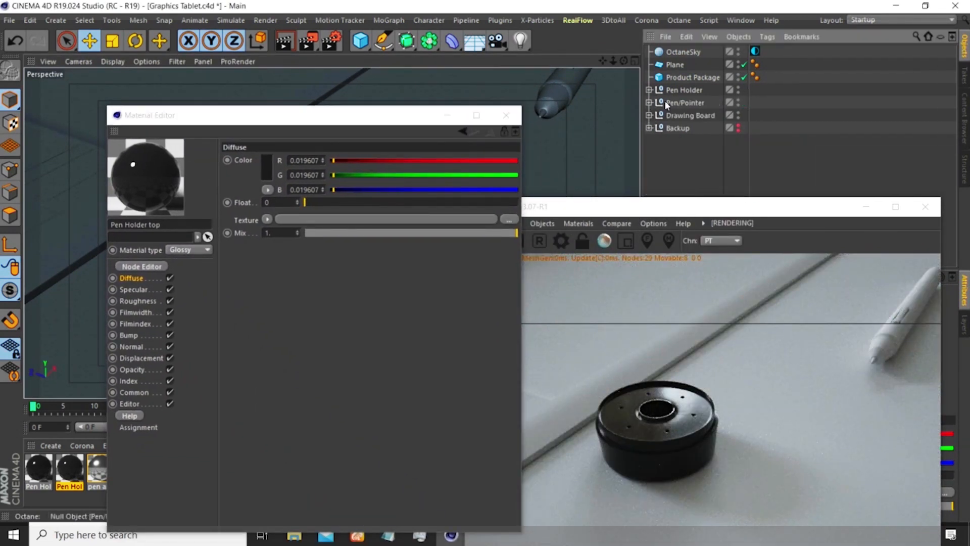
{"action": "left_click", "coordinate": [667, 103]}
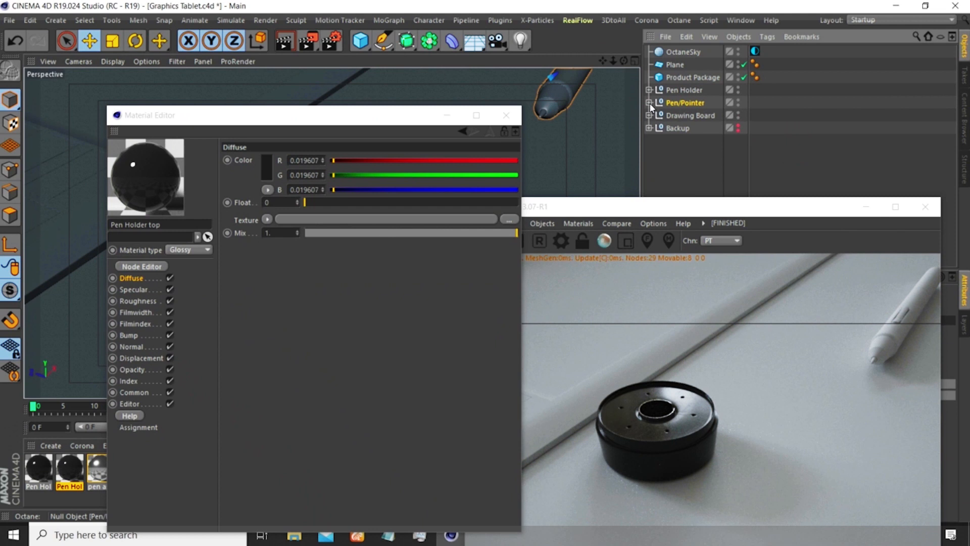
{"action": "left_click", "coordinate": [650, 90]}
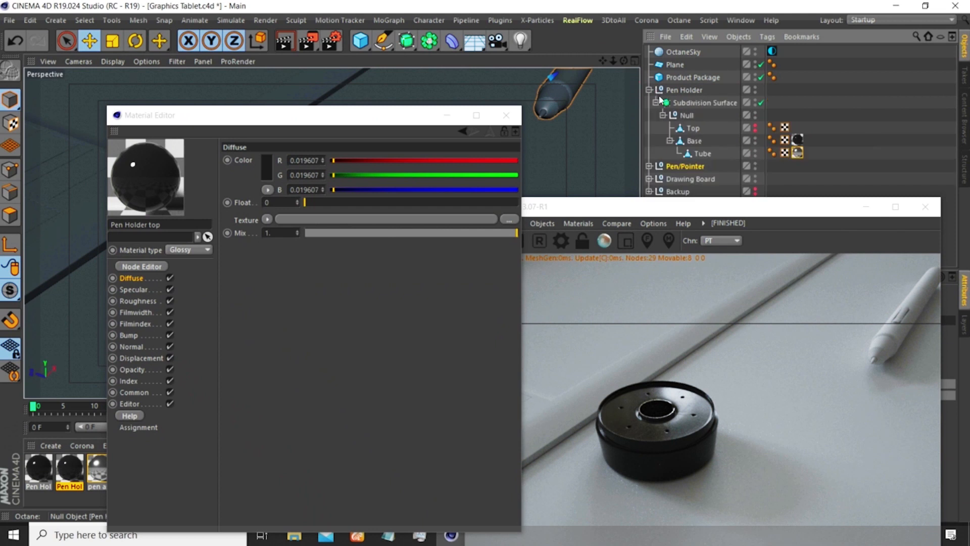
{"action": "left_click", "coordinate": [756, 130]}
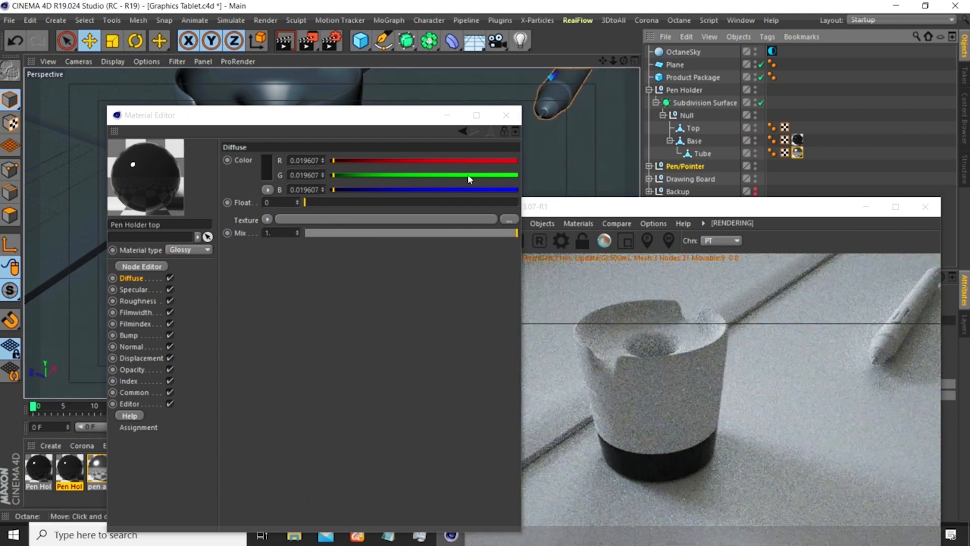
{"action": "left_click", "coordinate": [756, 176]}
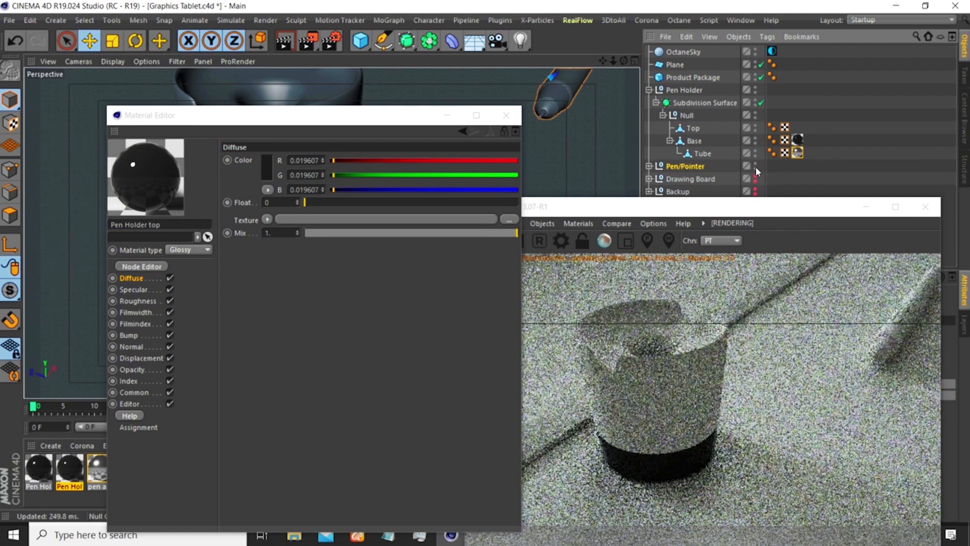
{"action": "left_click", "coordinate": [755, 167]}
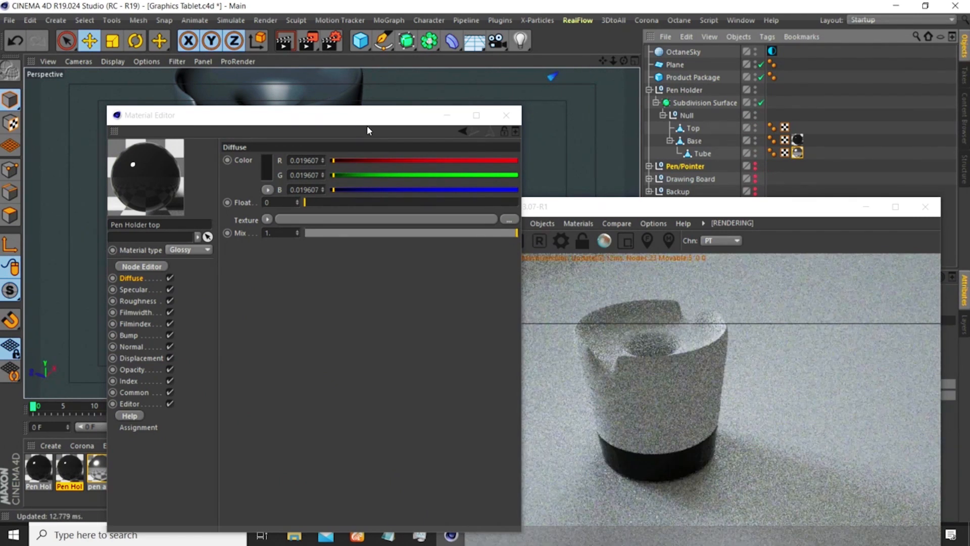
- Apply the Pen Holder top material to the Top object
{"action": "left_click_drag", "start_coordinate": [374, 121], "coordinate": [379, 97]}
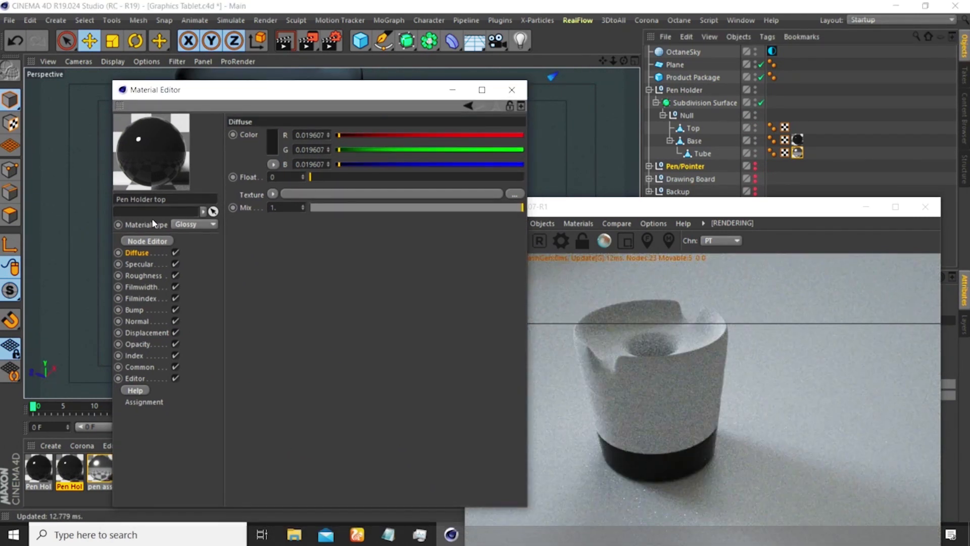
{"action": "left_click_drag", "start_coordinate": [155, 158], "coordinate": [627, 172]}
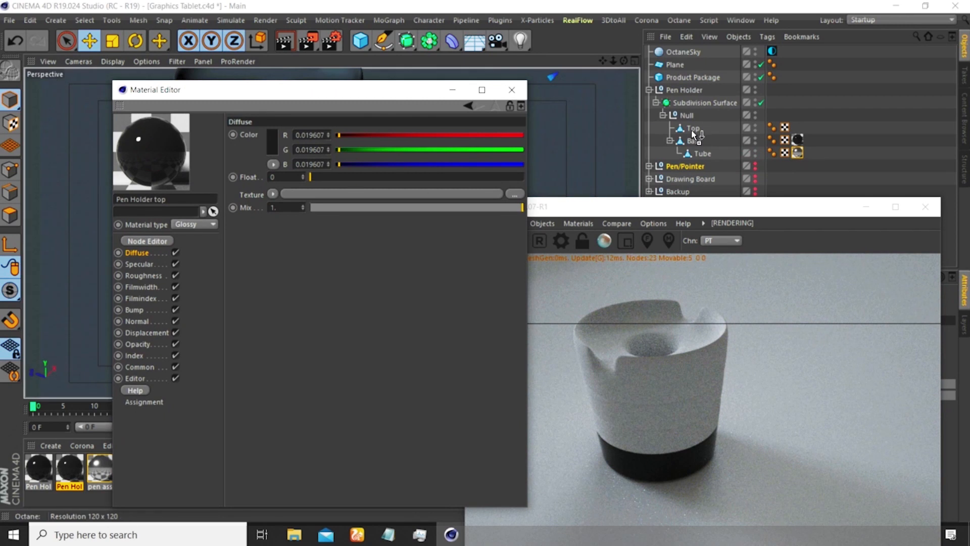
{"action": "left_click_drag", "start_coordinate": [695, 130], "coordinate": [702, 129]}
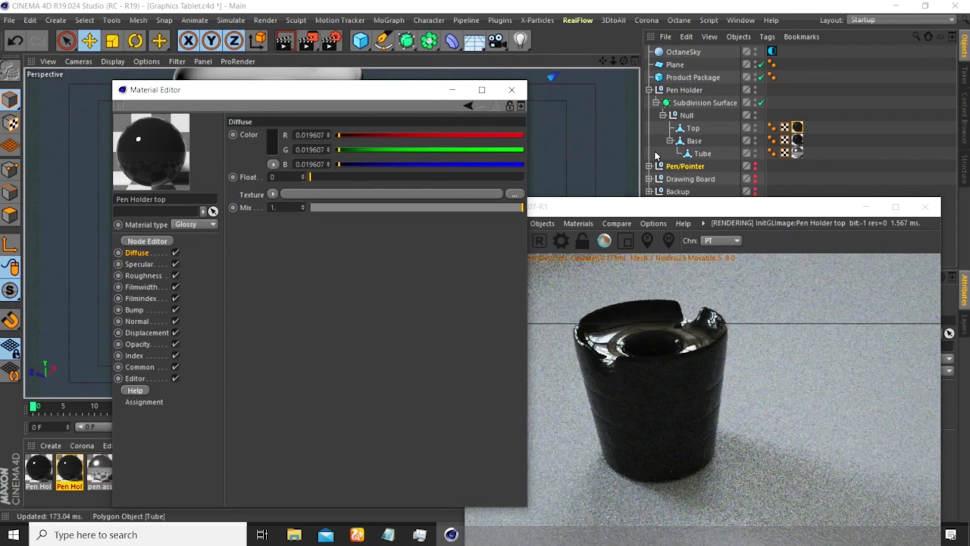
- Hide the Product Package cube and view the pen holder from a low side angle in the live render
{"action": "left_click", "coordinate": [687, 363]}
{"action": "mouse_move", "coordinate": [686, 360]}
{"action": "left_mouse_down"}
{"action": "mouse_move", "coordinate": [682, 344]}
{"action": "mouse_move", "coordinate": [679, 355]}
{"action": "left_mouse_up"}
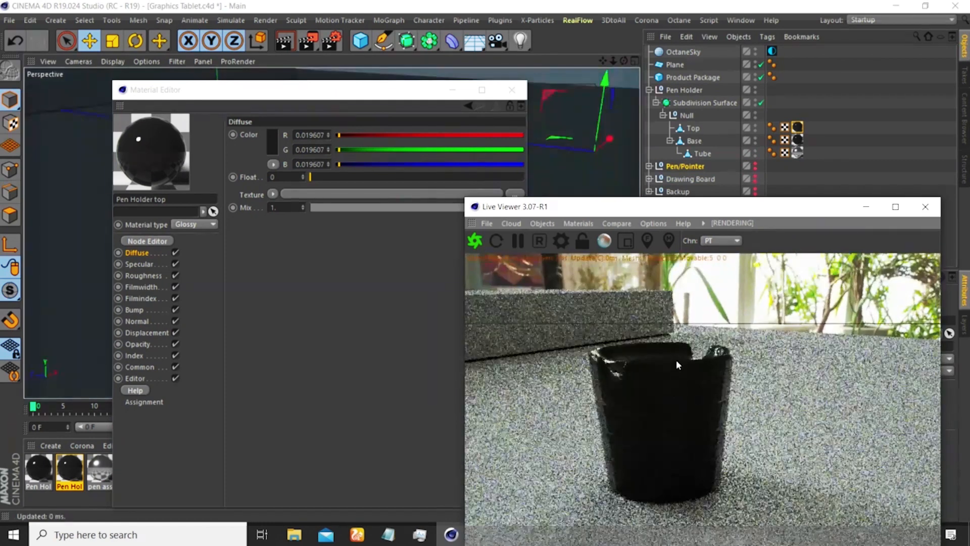
{"action": "left_click_drag", "start_coordinate": [661, 297], "coordinate": [579, 324]}
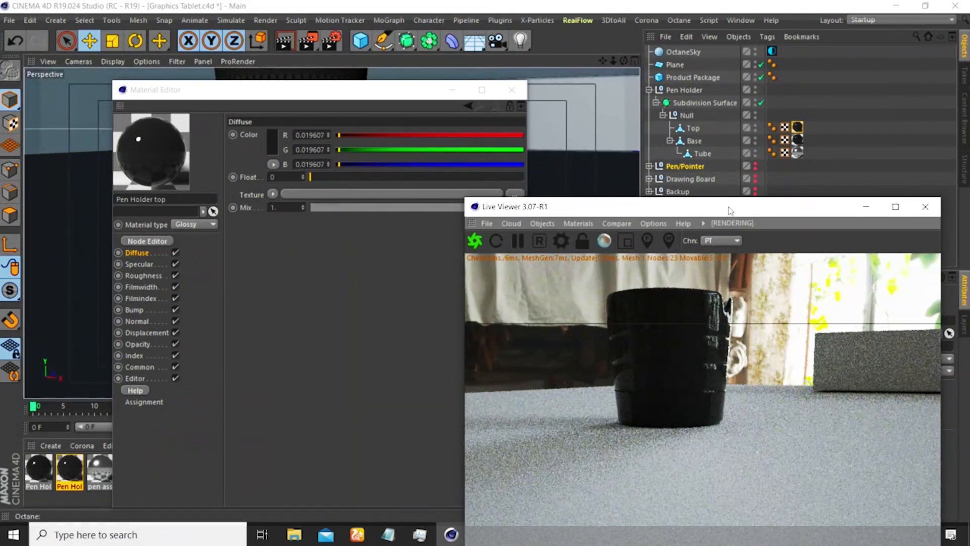
{"action": "left_click", "coordinate": [755, 78]}
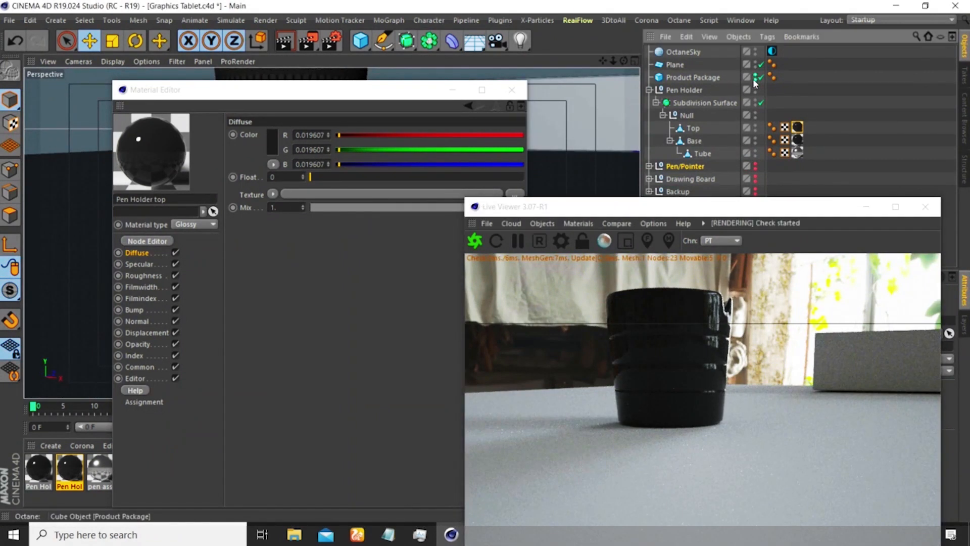
{"action": "left_click", "coordinate": [756, 77]}
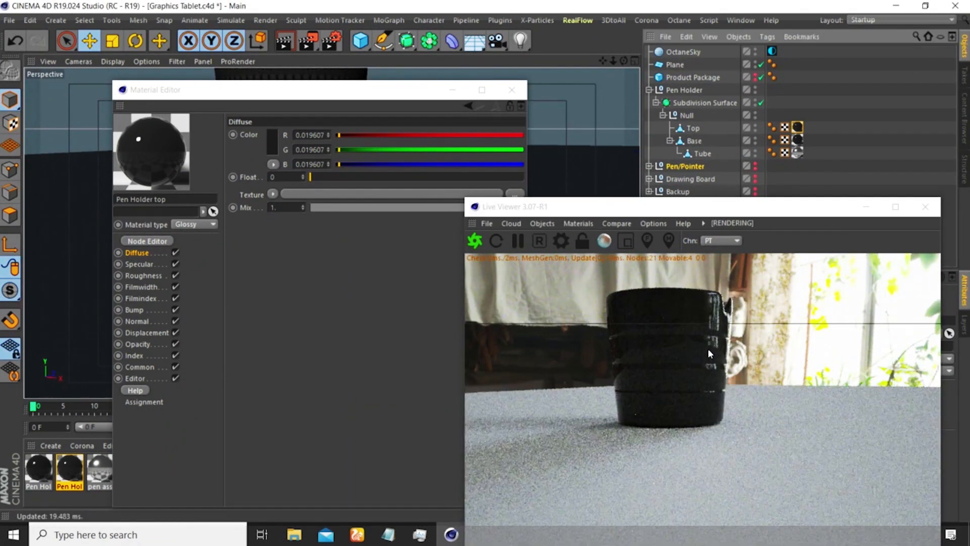
{"action": "left_click_drag", "start_coordinate": [708, 349], "coordinate": [665, 335]}
- Set the Pen Holder top material's roughness float to 0.1
{"action": "left_click_drag", "start_coordinate": [380, 84], "coordinate": [398, 58]}
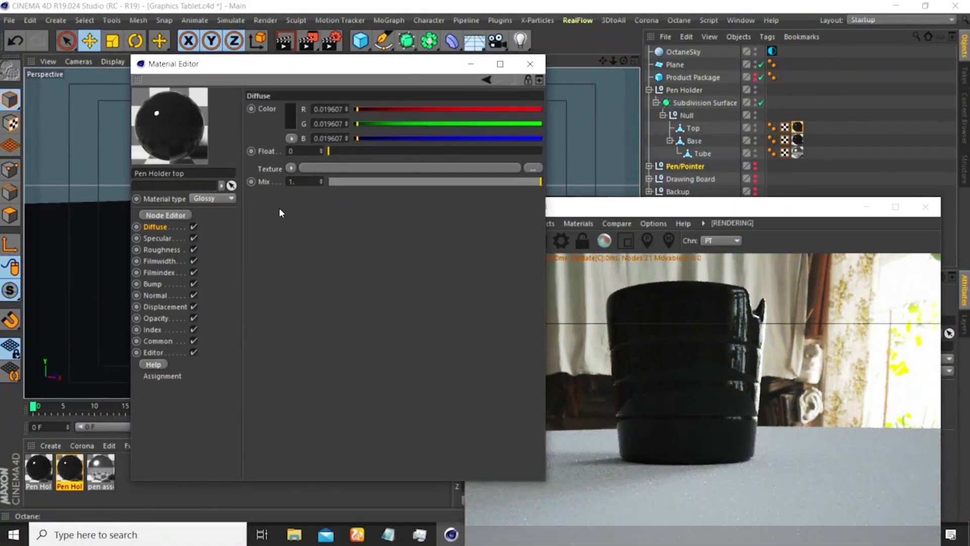
{"action": "left_click", "coordinate": [158, 250]}
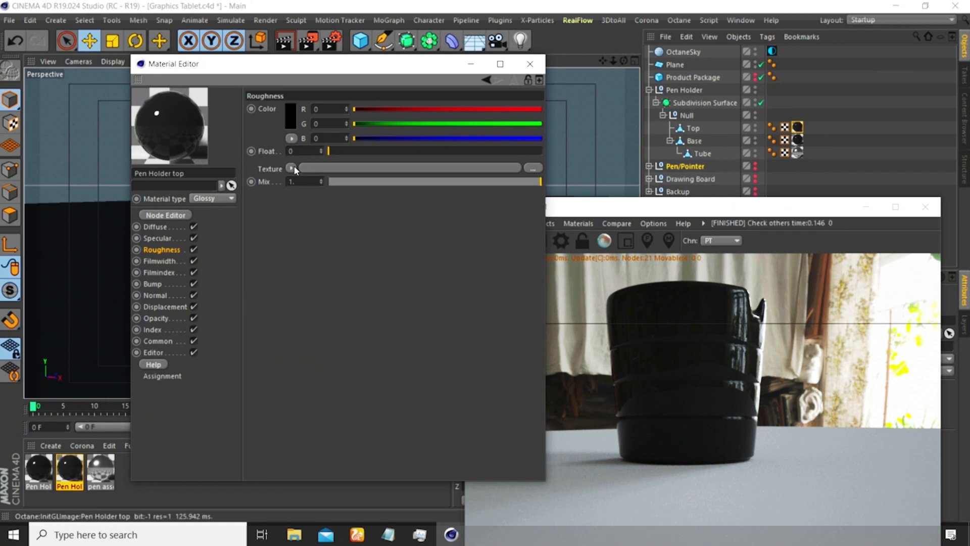
{"action": "type", "text": ".1"}
{"action": "key", "text": "Return"}
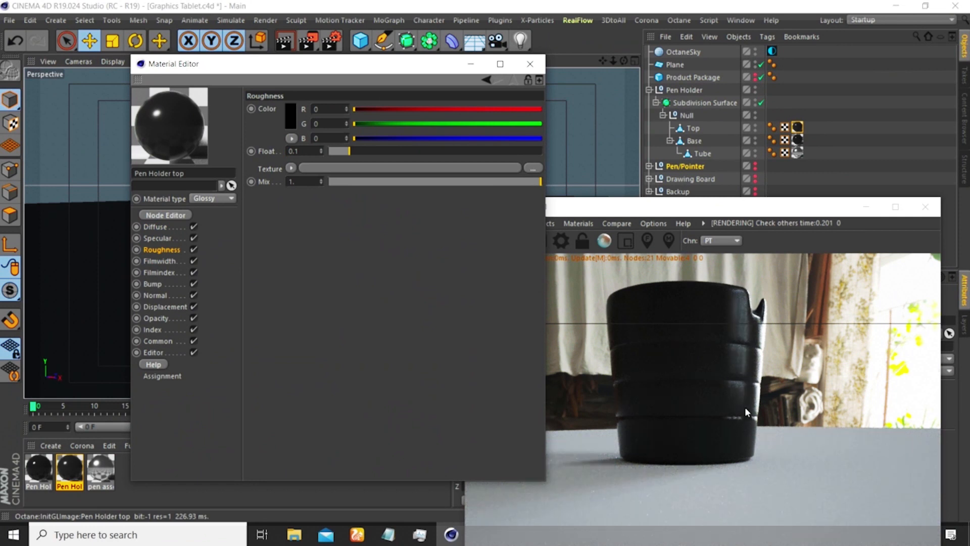
- Set the HSV value of the Pen Holder top material's diffuse colour to 18%
{"action": "left_click", "coordinate": [155, 227]}
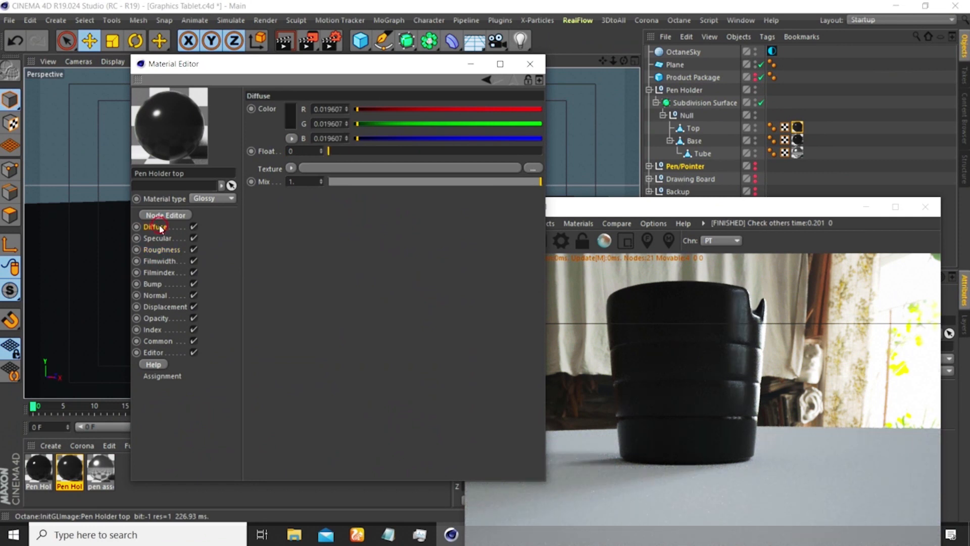
{"action": "left_click", "coordinate": [288, 123]}
{"action": "type", "text": "1"}
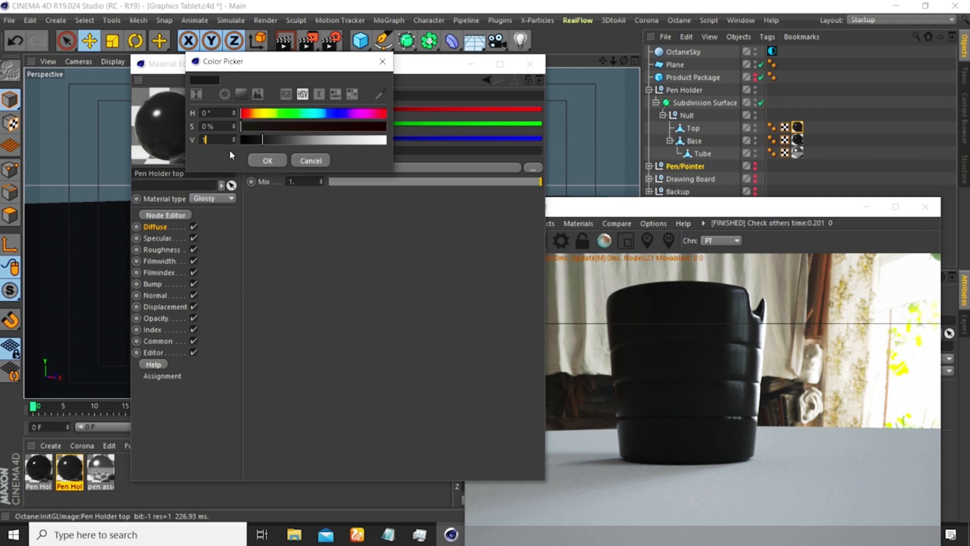
{"action": "type", "text": "8"}
{"action": "key", "text": "Return"}
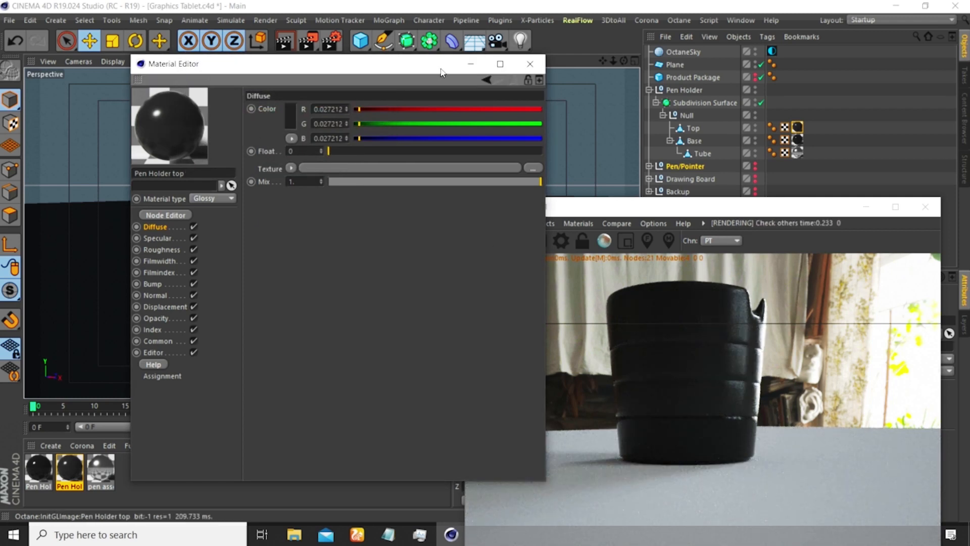
- Check the Pen Holder base material's roughness settings and return to the Pen Holder top material
{"action": "left_click_drag", "start_coordinate": [441, 72], "coordinate": [625, 59]}
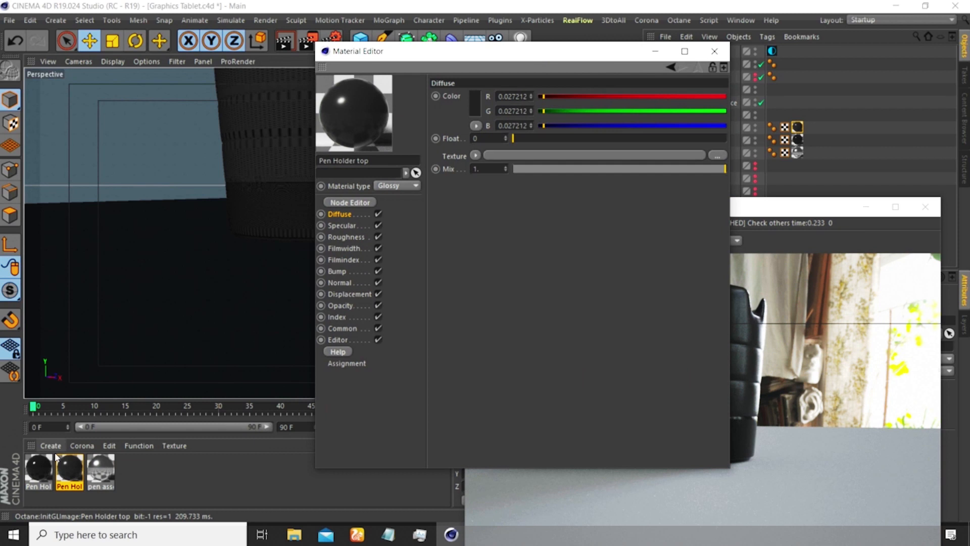
{"action": "left_click", "coordinate": [39, 468]}
{"action": "left_click", "coordinate": [349, 237]}
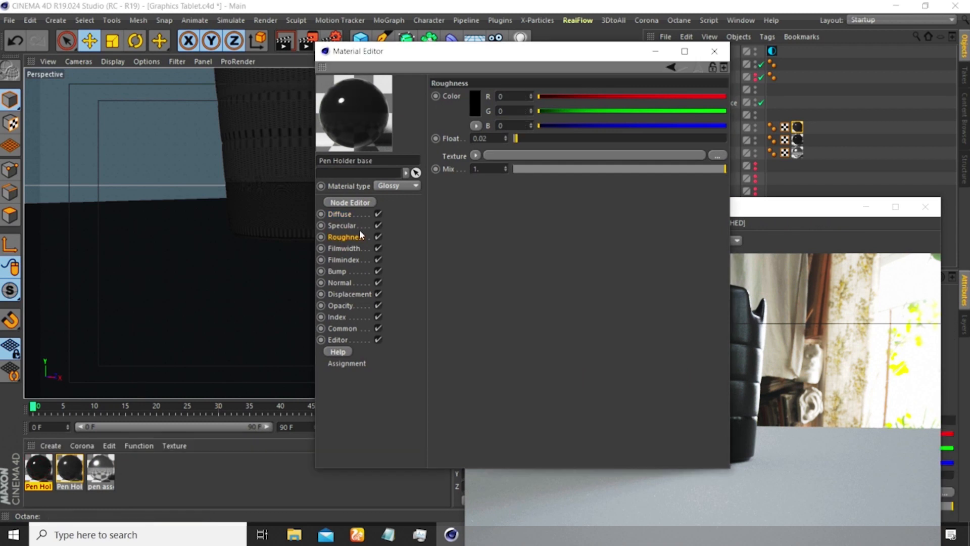
{"action": "left_click", "coordinate": [75, 471]}
- Set the Pen Holder top material's roughness float to about 0.15
{"action": "left_click_drag", "start_coordinate": [505, 57], "coordinate": [374, 75]}
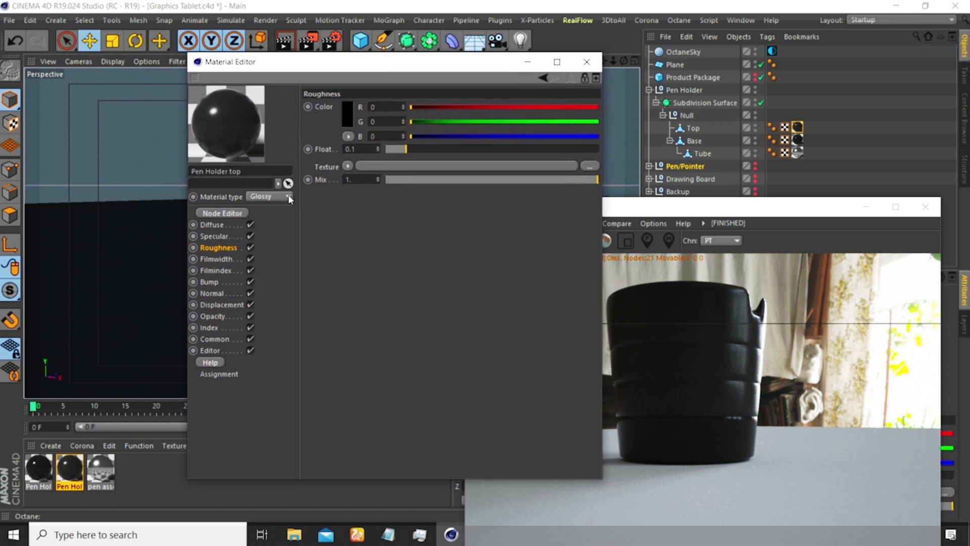
{"action": "left_click_drag", "start_coordinate": [406, 151], "coordinate": [475, 151]}
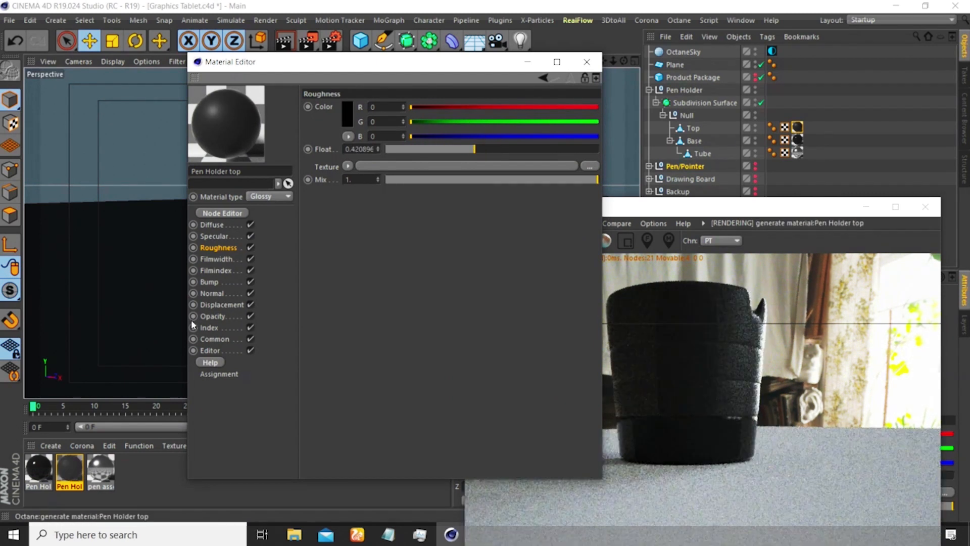
{"action": "left_click", "coordinate": [209, 327]}
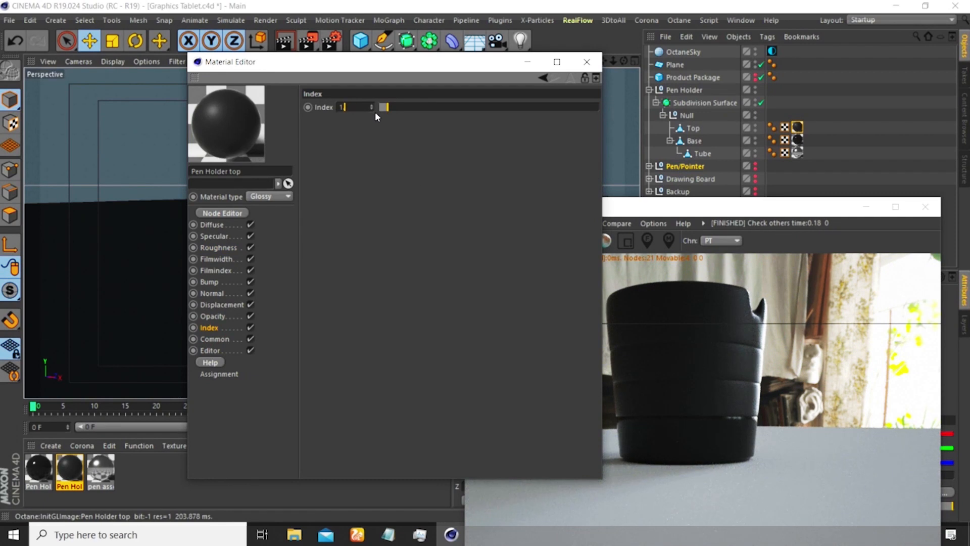
{"action": "left_click", "coordinate": [219, 248]}
{"action": "left_click_drag", "start_coordinate": [449, 150], "coordinate": [418, 152]}
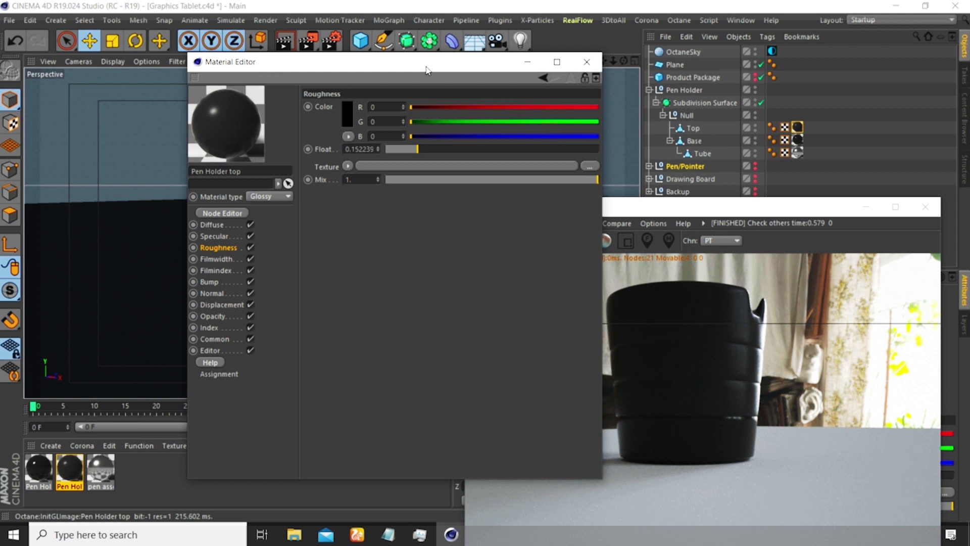
- View the pen holder from a high angle, with the live render beside the viewport and the material settings clear of both
{"action": "left_click_drag", "start_coordinate": [426, 69], "coordinate": [661, 259]}
{"action": "middle_click_drag", "start_coordinate": [340, 148], "coordinate": [326, 174], "text": "alt"}
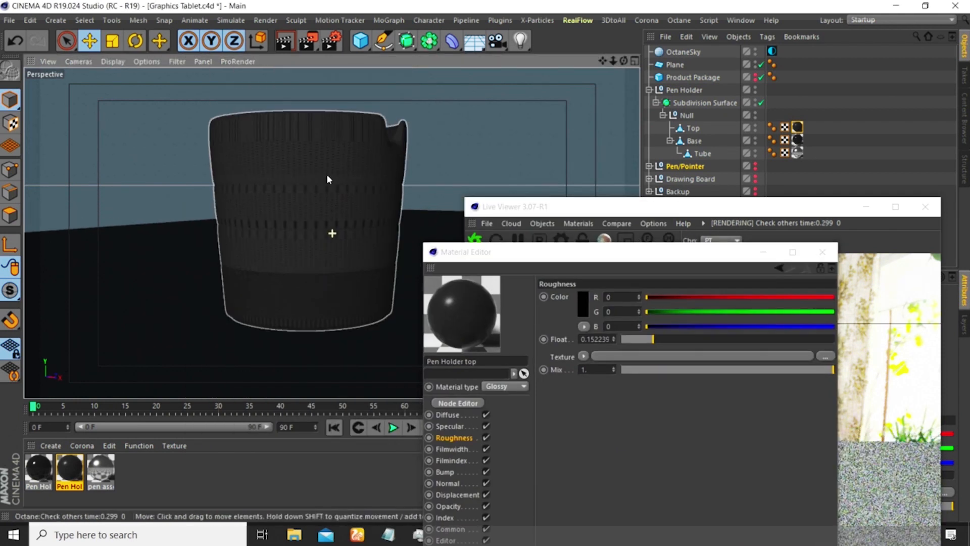
{"action": "left_click_drag", "start_coordinate": [346, 159], "coordinate": [349, 188], "text": "alt"}
{"action": "middle_click_drag", "start_coordinate": [340, 163], "coordinate": [329, 175], "text": "alt"}
{"action": "left_click_drag", "start_coordinate": [333, 173], "coordinate": [303, 184], "text": "alt"}
{"action": "left_click_drag", "start_coordinate": [527, 256], "coordinate": [194, 134]}
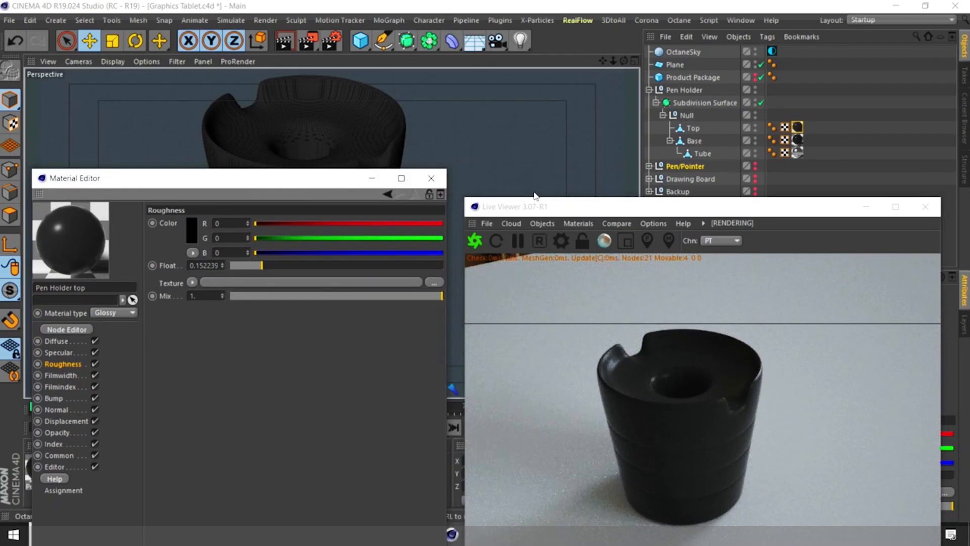
{"action": "left_click_drag", "start_coordinate": [567, 208], "coordinate": [628, 76]}
{"action": "left_click_drag", "start_coordinate": [238, 178], "coordinate": [304, 201]}
{"action": "mouse_move", "coordinate": [298, 146]}
{"action": "left_mouse_down", "text": "alt"}
{"action": "mouse_move", "coordinate": [333, 117]}
{"action": "mouse_move", "coordinate": [179, 124]}
{"action": "mouse_move", "coordinate": [172, 147]}
{"action": "mouse_move", "coordinate": [274, 99]}
{"action": "mouse_move", "coordinate": [306, 109]}
{"action": "mouse_move", "coordinate": [303, 122]}
{"action": "left_mouse_up", "text": "alt"}
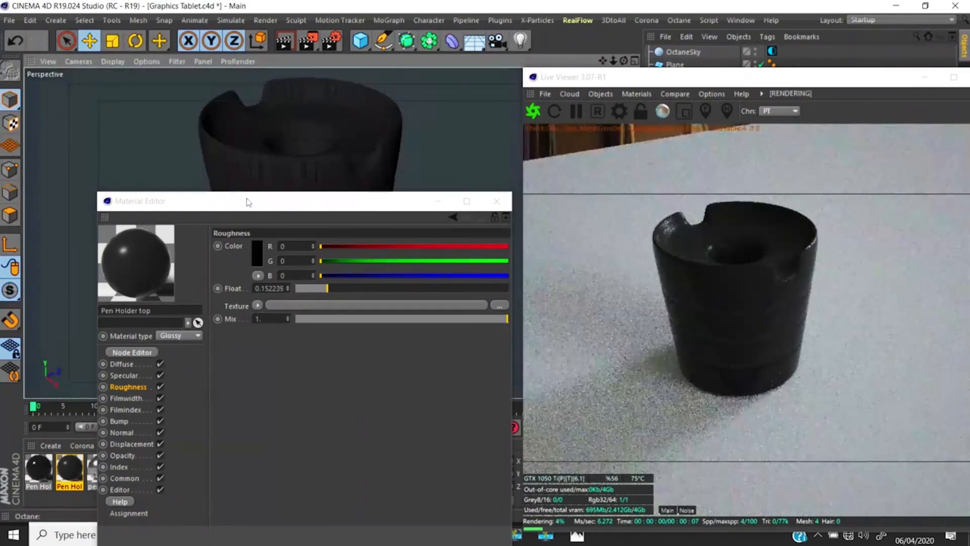
{"action": "left_click_drag", "start_coordinate": [243, 197], "coordinate": [258, 147]}
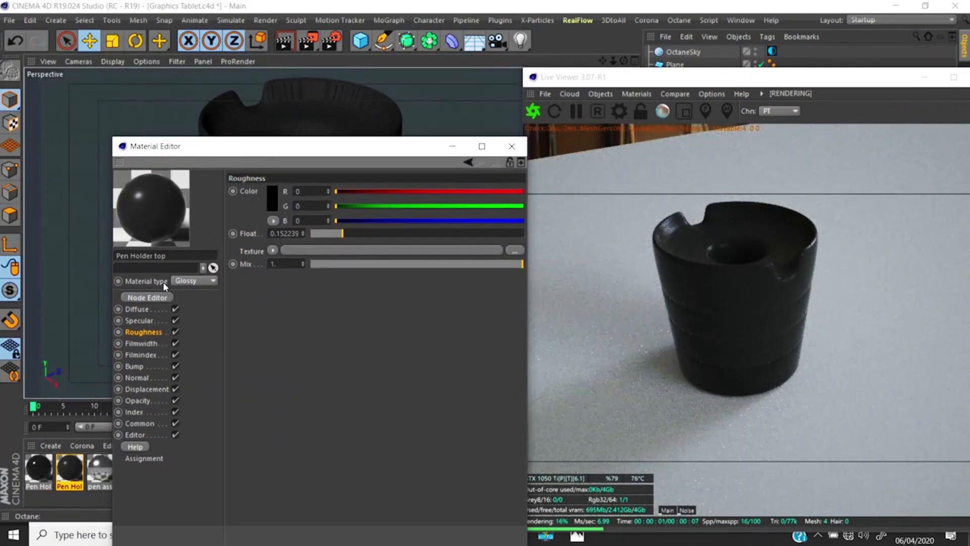
- Set the HSV value of the Pen Holder top material's diffuse colour to 14.5%
{"action": "left_click", "coordinate": [138, 309]}
{"action": "left_click", "coordinate": [271, 198]}
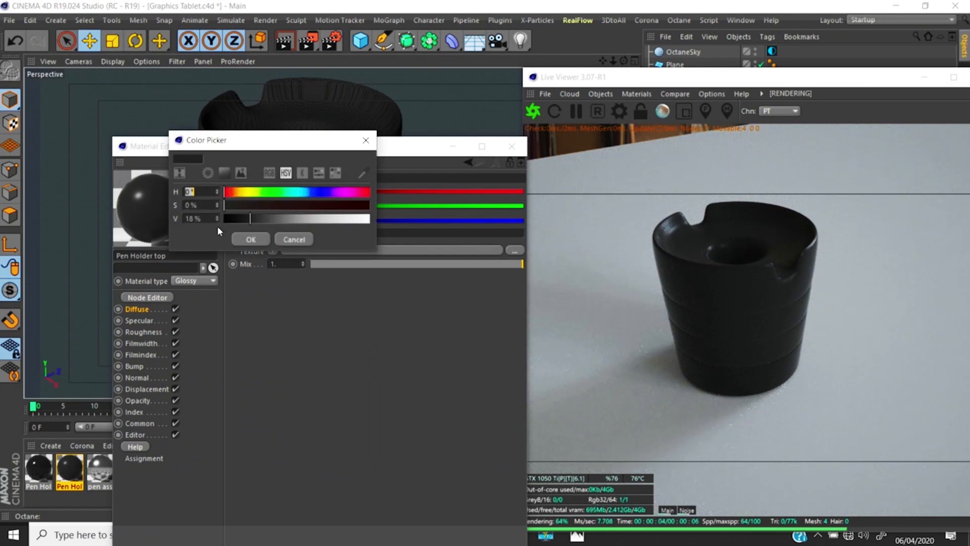
{"action": "type", "text": "14.5"}
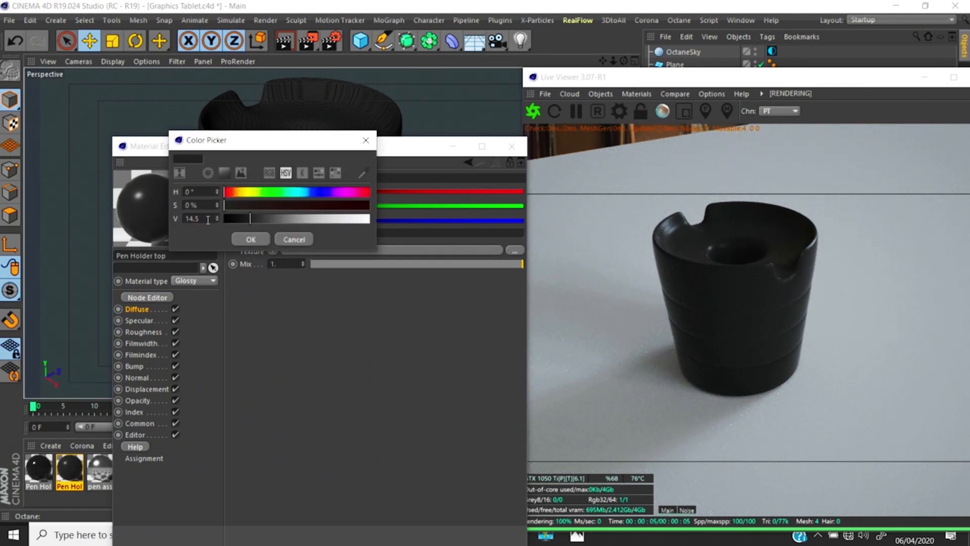
{"action": "key", "text": "Return"}
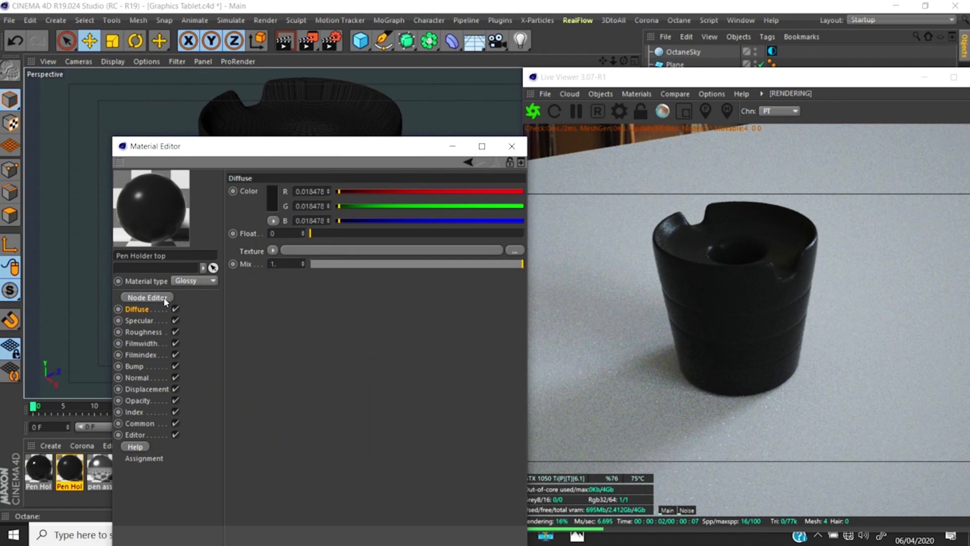
{"action": "left_click", "coordinate": [143, 333]}
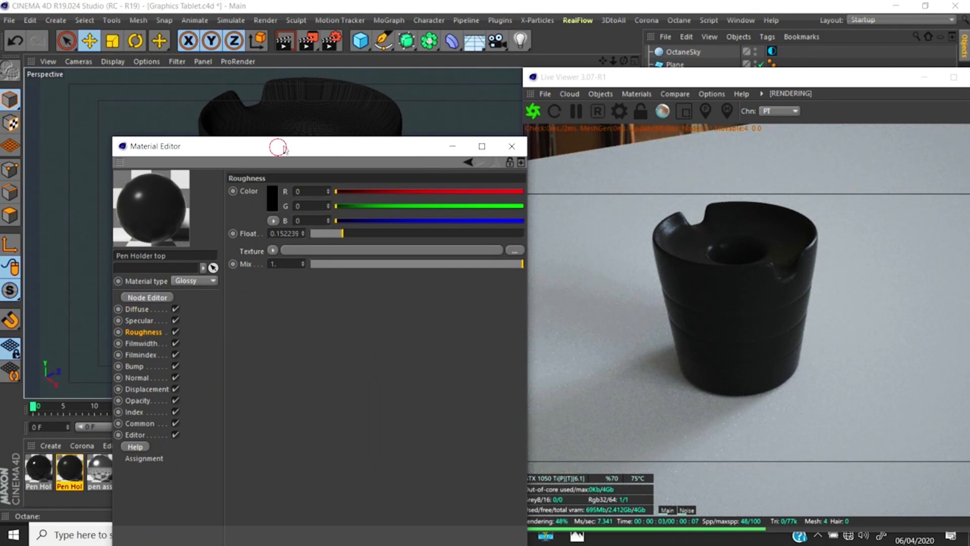
- Copy the image texture, transform and projection nodes from the Pen Holder base material's node network
{"action": "left_click_drag", "start_coordinate": [280, 146], "coordinate": [537, 107]}
{"action": "left_click", "coordinate": [43, 468]}
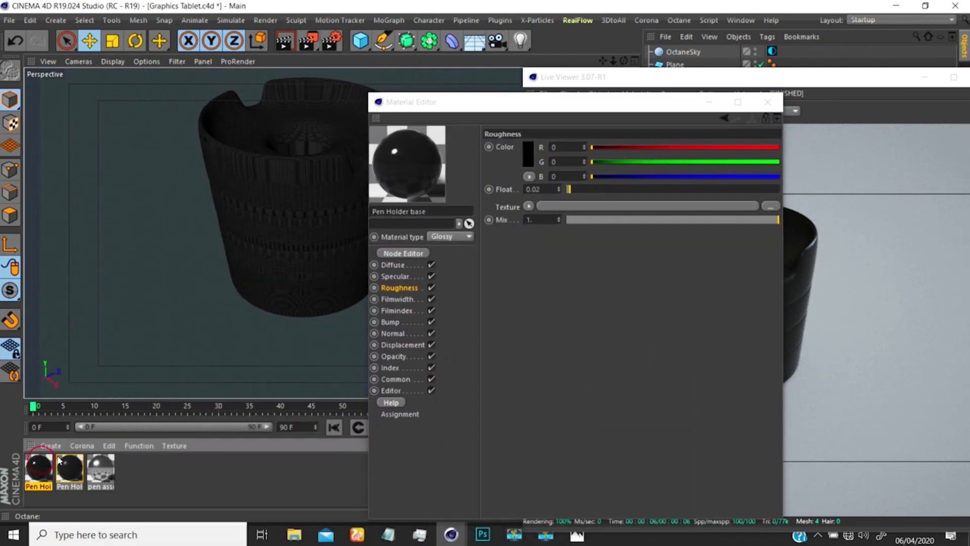
{"action": "left_click", "coordinate": [397, 252]}
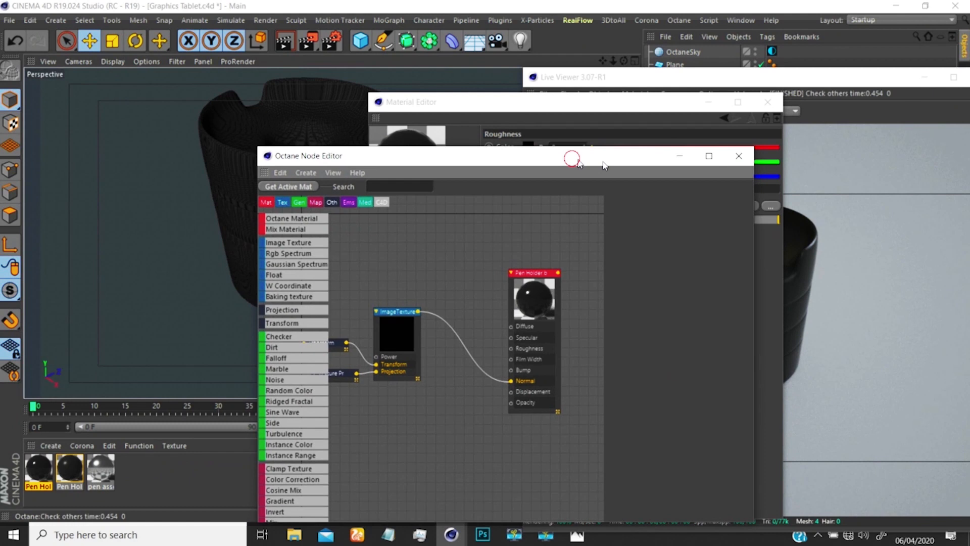
{"action": "left_click_drag", "start_coordinate": [574, 156], "coordinate": [716, 142]}
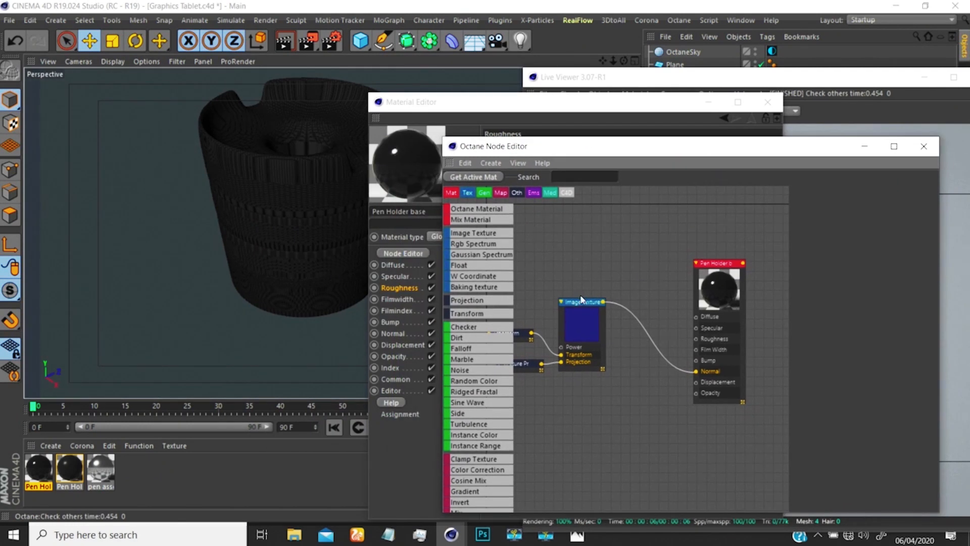
{"action": "left_click_drag", "start_coordinate": [615, 407], "coordinate": [530, 265]}
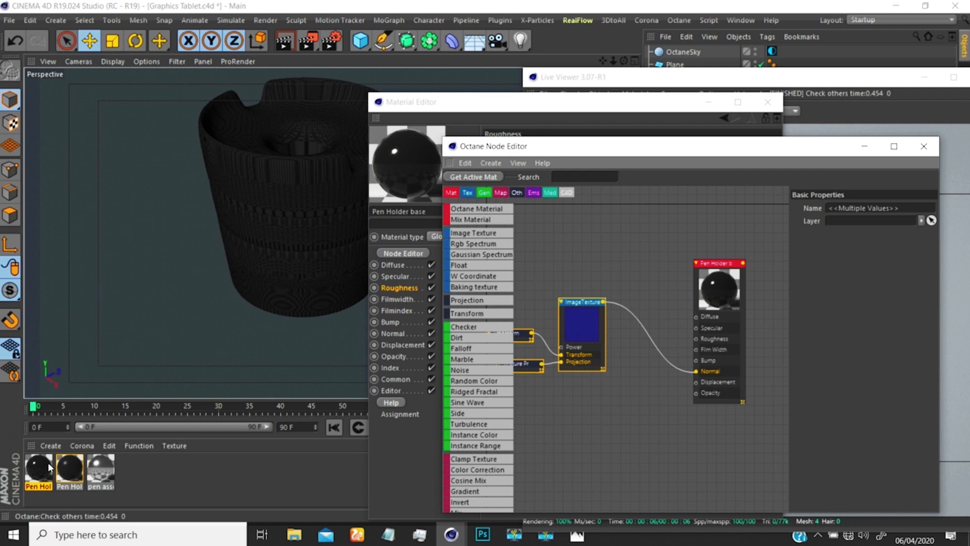
- Paste the copied texture nodes into the Pen Holder top material's network and arrange them beside the material node
{"action": "left_click", "coordinate": [74, 463]}
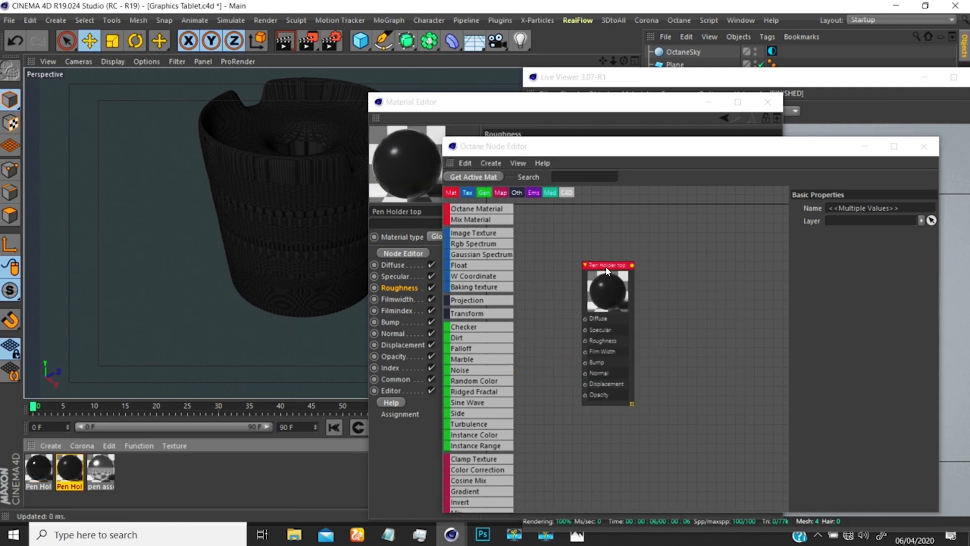
{"action": "left_click_drag", "start_coordinate": [607, 272], "coordinate": [732, 268]}
{"action": "key", "text": "ctrl+v"}
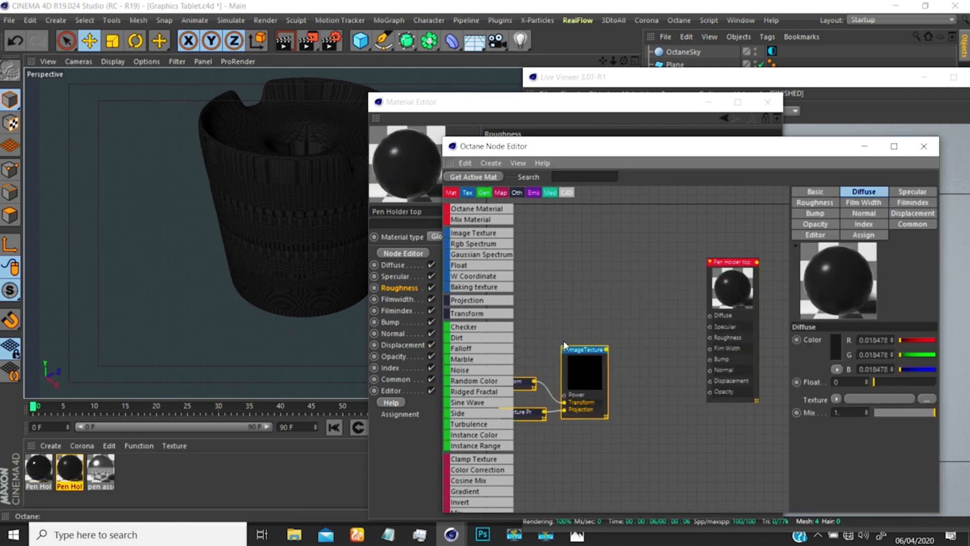
{"action": "left_click_drag", "start_coordinate": [582, 350], "coordinate": [611, 288]}
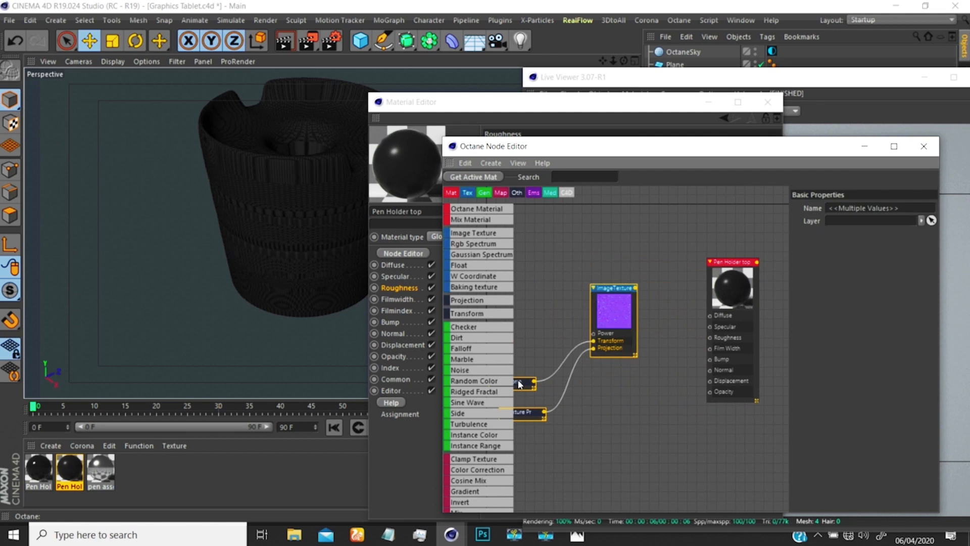
{"action": "left_click_drag", "start_coordinate": [519, 386], "coordinate": [537, 336]}
{"action": "left_click_drag", "start_coordinate": [527, 410], "coordinate": [535, 378]}
{"action": "left_click", "coordinate": [552, 315]}
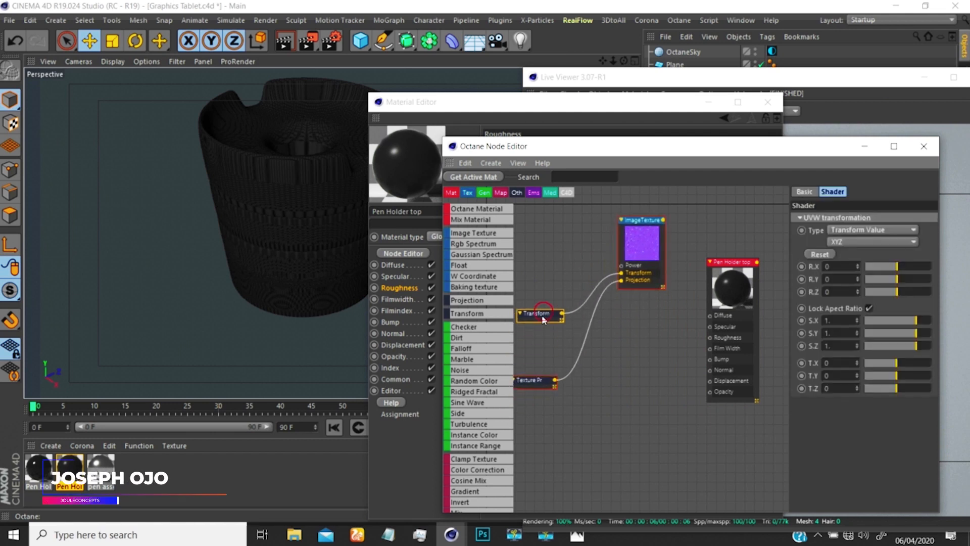
{"action": "left_click_drag", "start_coordinate": [543, 319], "coordinate": [524, 345]}
- Duplicate the image texture node and load Fingerprints004_OVERLAY_VAR2_HIRES into the copy without copying the file to the project location
{"action": "left_click_drag", "start_coordinate": [636, 235], "coordinate": [608, 388]}
{"action": "left_click", "coordinate": [931, 219]}
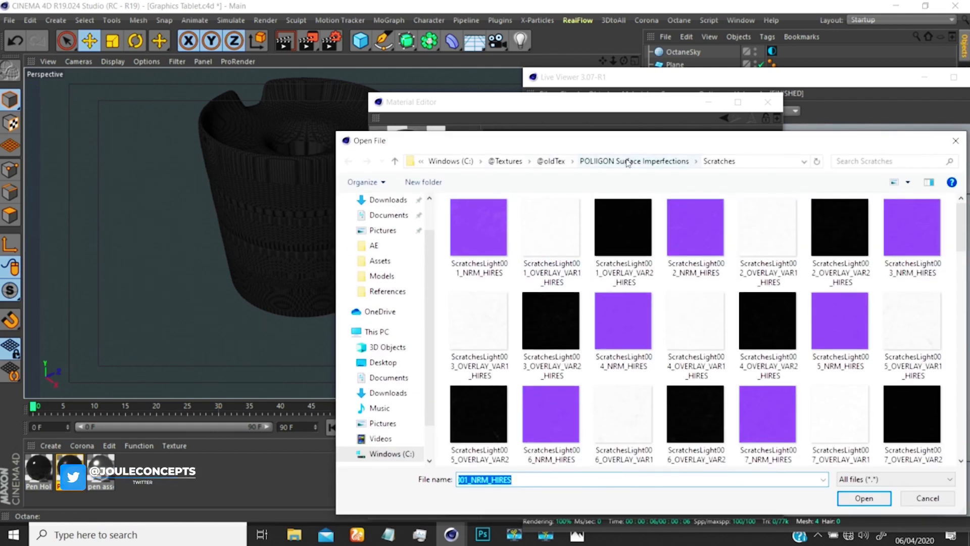
{"action": "left_click", "coordinate": [628, 160]}
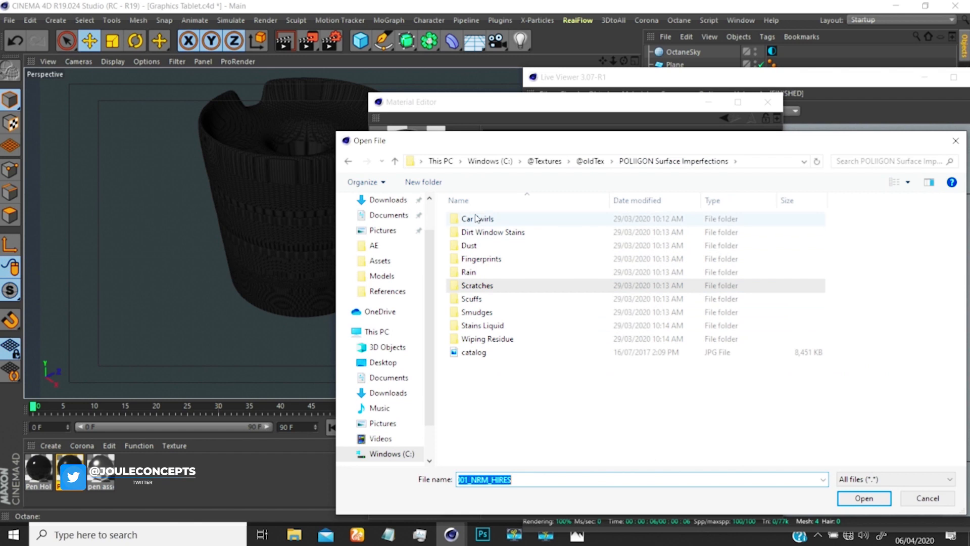
{"action": "double_click", "coordinate": [469, 246]}
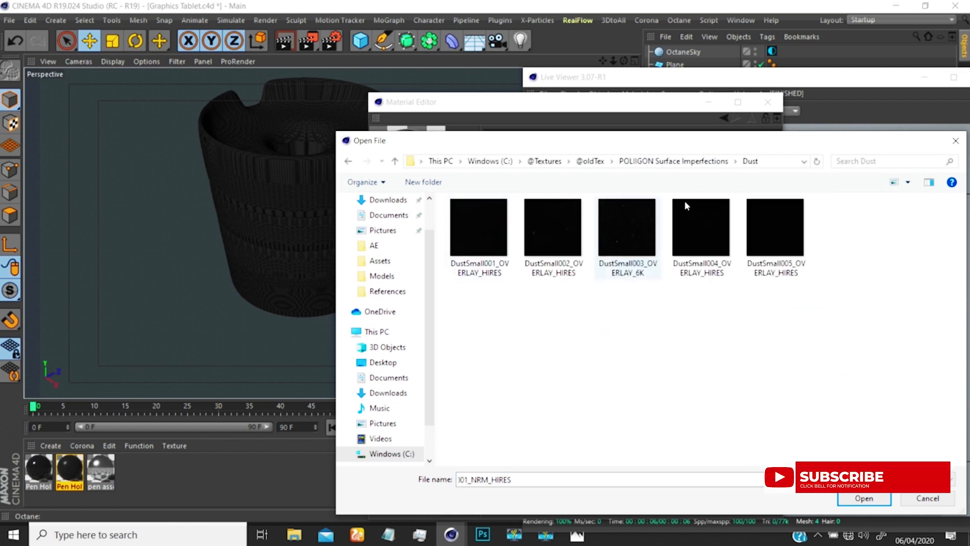
{"action": "left_click", "coordinate": [677, 161]}
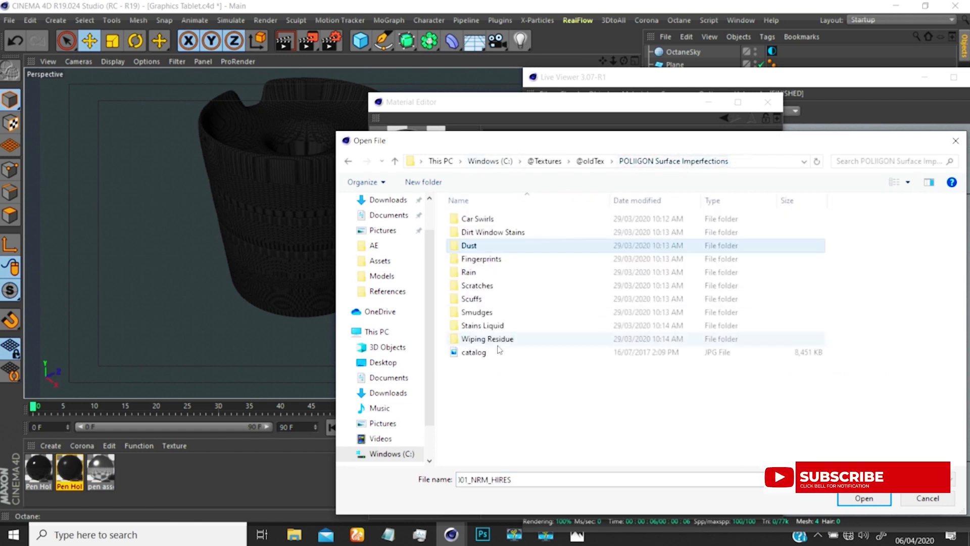
{"action": "left_click", "coordinate": [480, 259]}
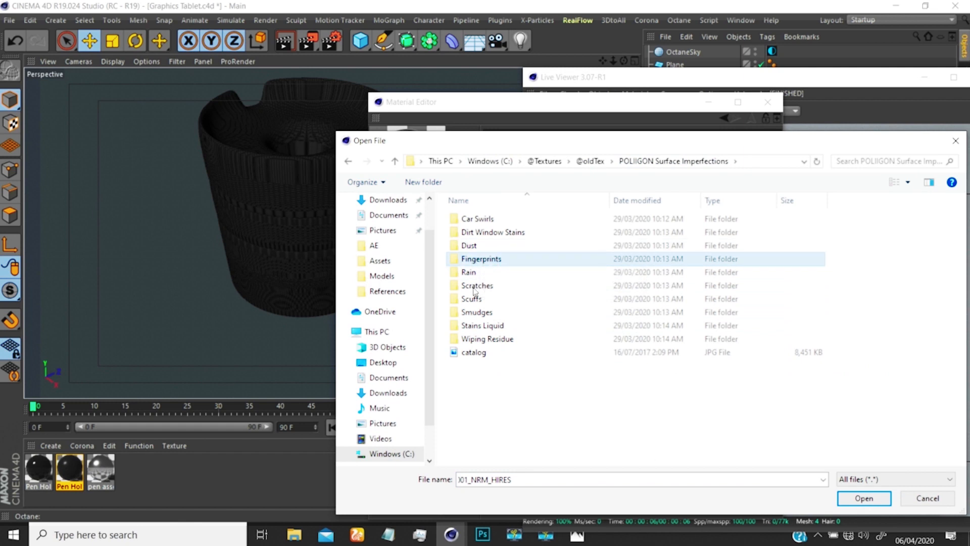
{"action": "double_click", "coordinate": [468, 264]}
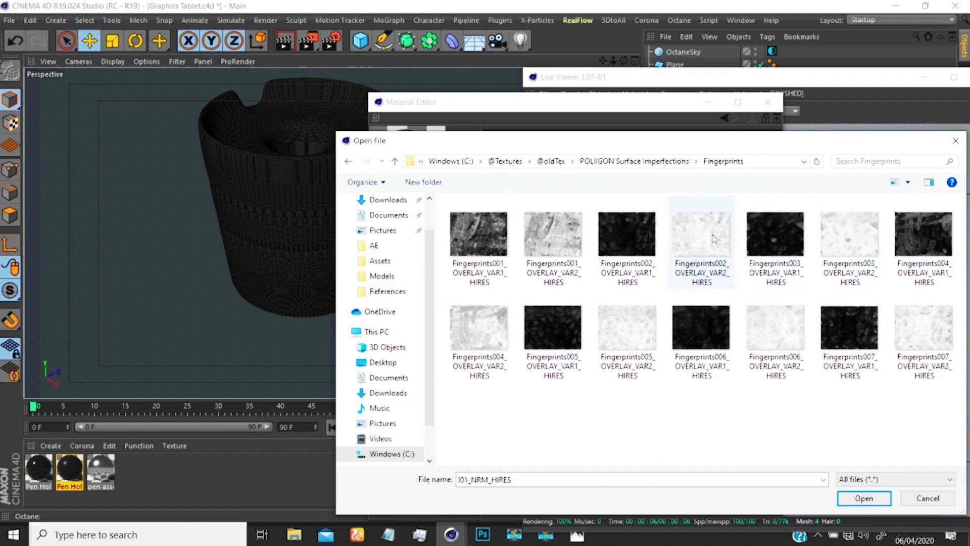
{"action": "left_click", "coordinate": [462, 321]}
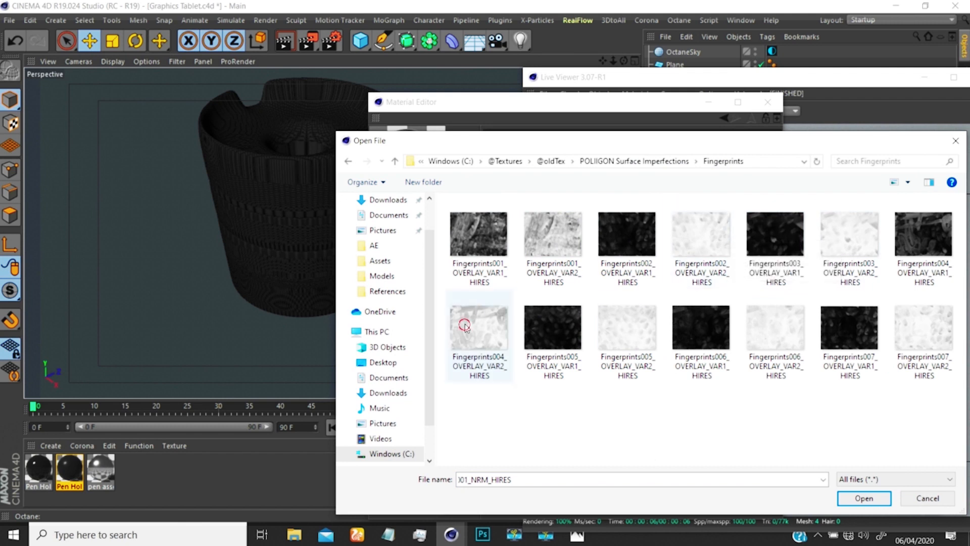
{"action": "left_click", "coordinate": [858, 499]}
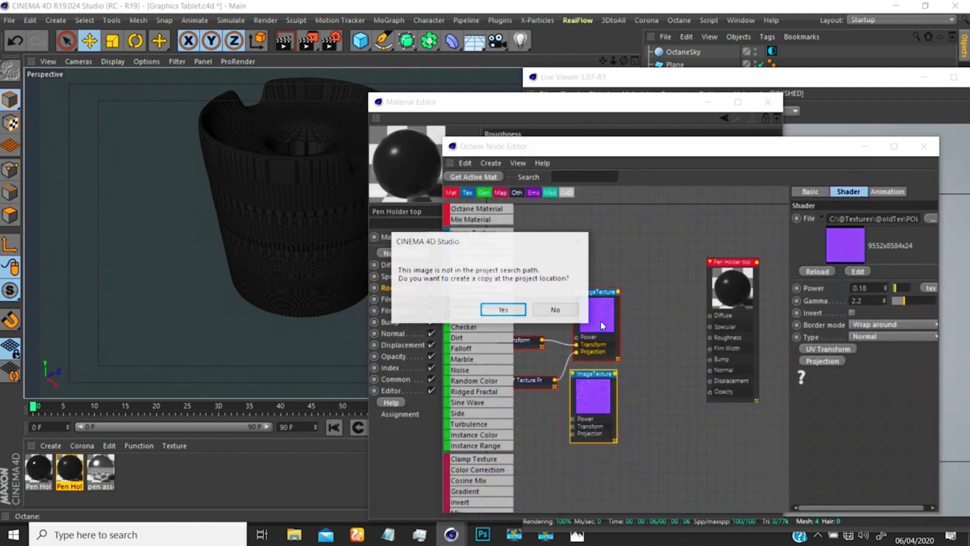
{"action": "left_click", "coordinate": [561, 307]}
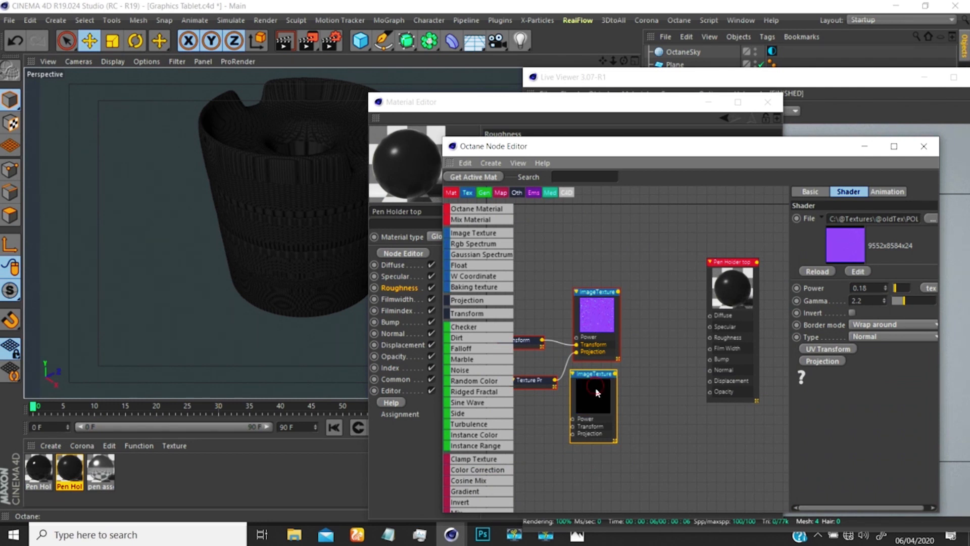
- Move the fingerprints texture node clear and connect the purple normal map texture to the Pen Holder top material's Normal input
{"action": "left_click_drag", "start_coordinate": [595, 387], "coordinate": [603, 409]}
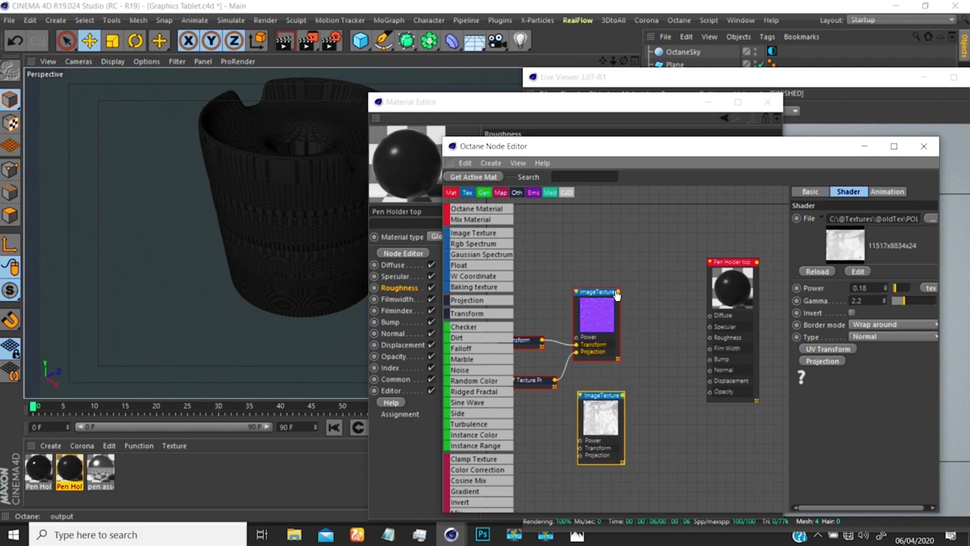
{"action": "left_click_drag", "start_coordinate": [618, 292], "coordinate": [628, 300]}
{"action": "left_click_drag", "start_coordinate": [673, 370], "coordinate": [711, 369]}
- Rearrange the two image texture nodes with the fingerprints texture above the normal map and connect the fingerprints texture to the Roughness input
{"action": "left_click_drag", "start_coordinate": [593, 314], "coordinate": [602, 336]}
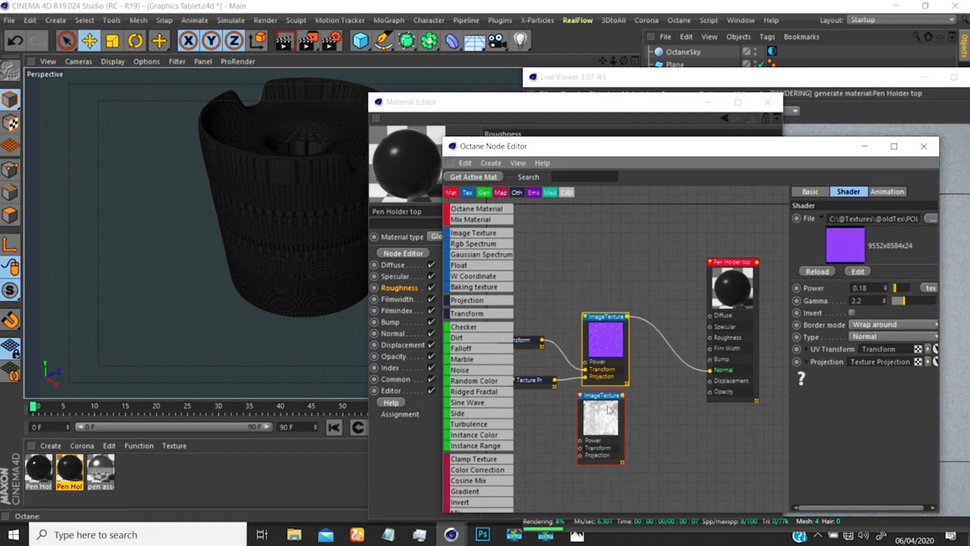
{"action": "left_click_drag", "start_coordinate": [607, 410], "coordinate": [607, 242]}
{"action": "left_click_drag", "start_coordinate": [606, 342], "coordinate": [605, 355]}
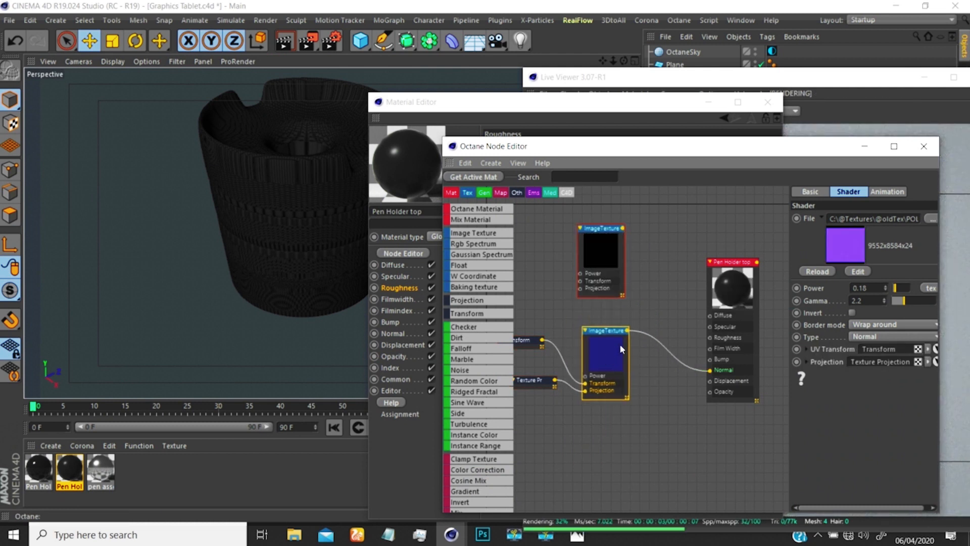
{"action": "left_click_drag", "start_coordinate": [605, 249], "coordinate": [597, 254]}
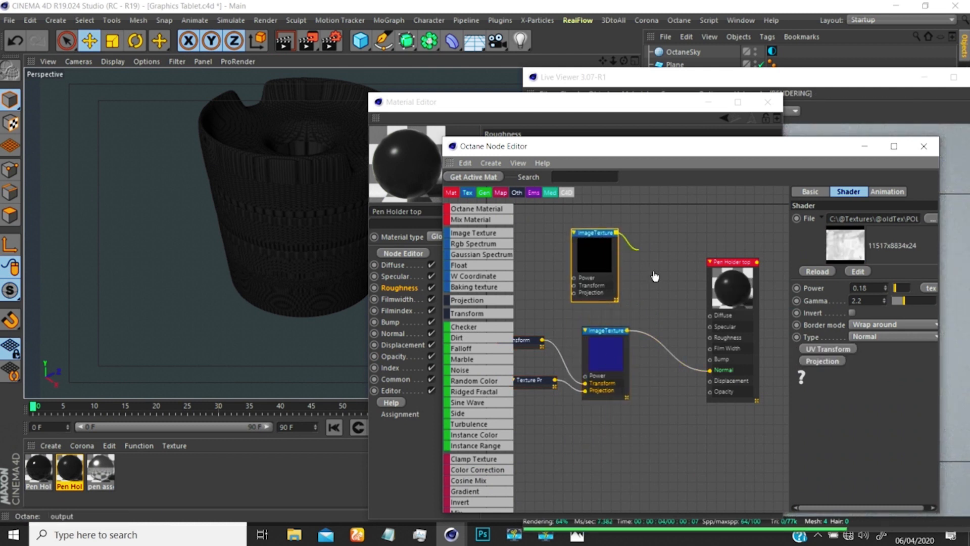
{"action": "left_click_drag", "start_coordinate": [655, 277], "coordinate": [710, 337]}
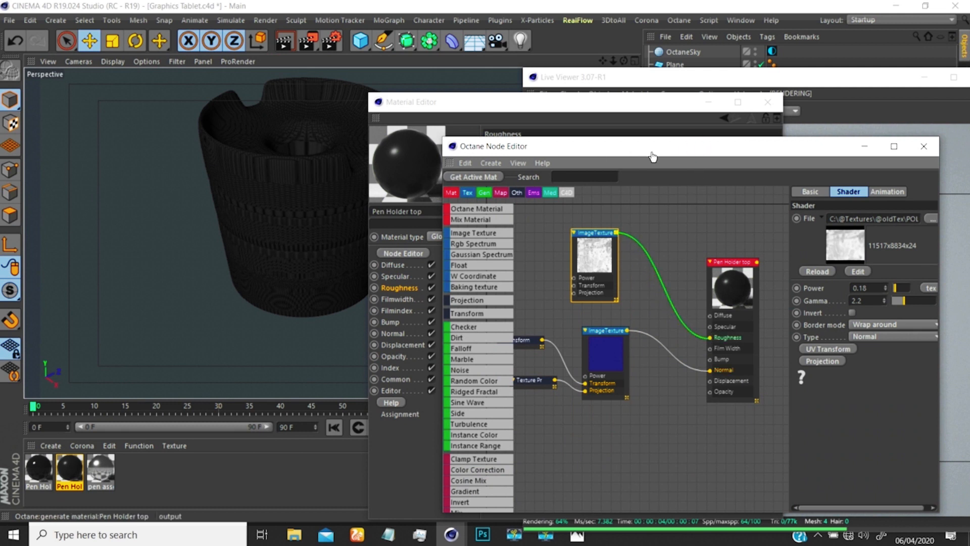
- Move the node editor clear of the Live Viewer and close the Material Editor window
{"action": "left_click", "coordinate": [682, 150]}
{"action": "left_click_drag", "start_coordinate": [661, 154], "coordinate": [439, 151]}
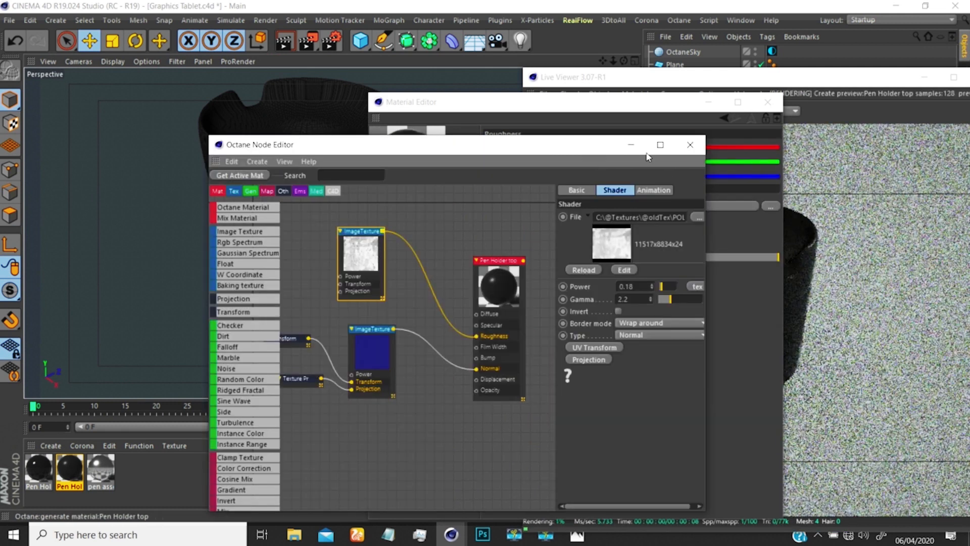
{"action": "left_click_drag", "start_coordinate": [610, 149], "coordinate": [450, 127]}
{"action": "left_click", "coordinate": [650, 106]}
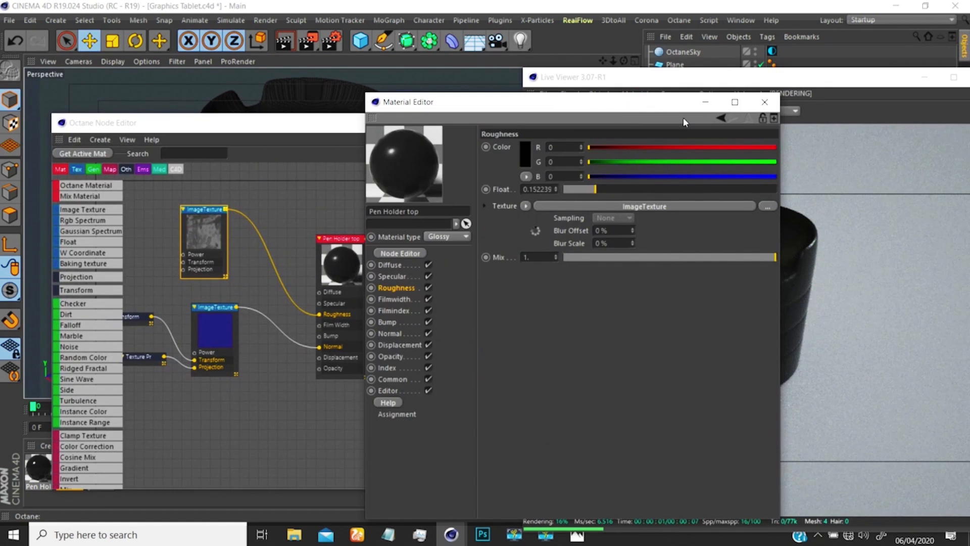
{"action": "left_click", "coordinate": [767, 102]}
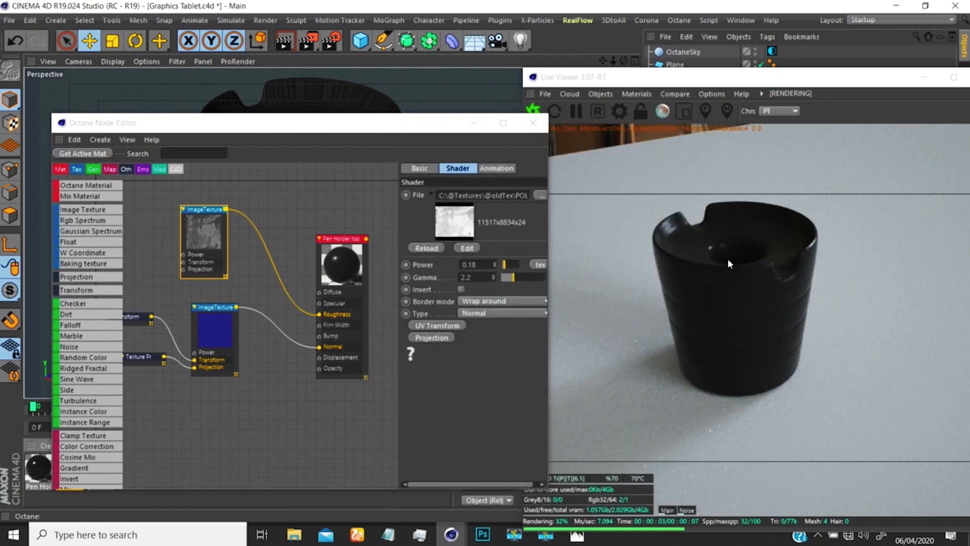
- Set the fingerprints image texture's power to 1 and check the pen holder from another angle in the render
{"action": "left_click_drag", "start_coordinate": [726, 260], "coordinate": [693, 230]}
{"action": "left_click", "coordinate": [262, 226]}
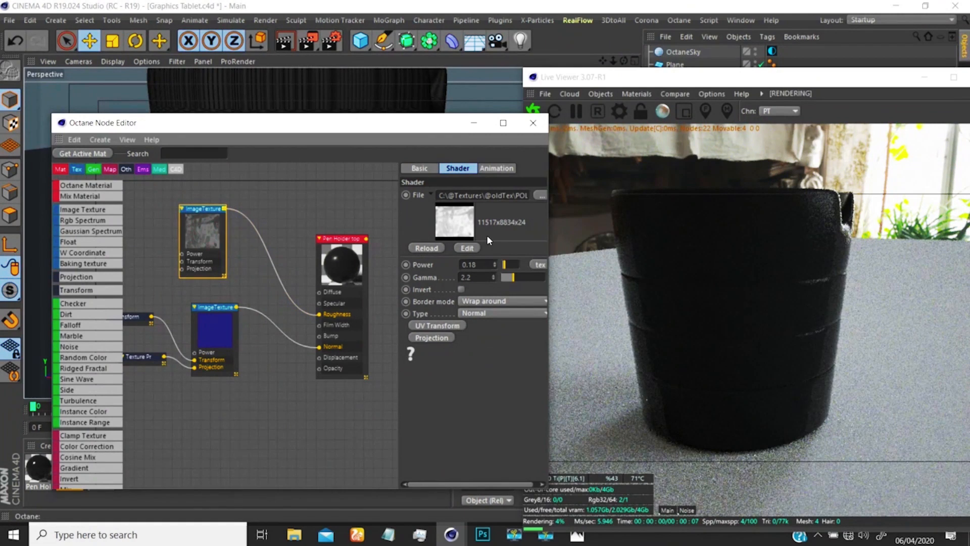
{"action": "double_click", "coordinate": [472, 265]}
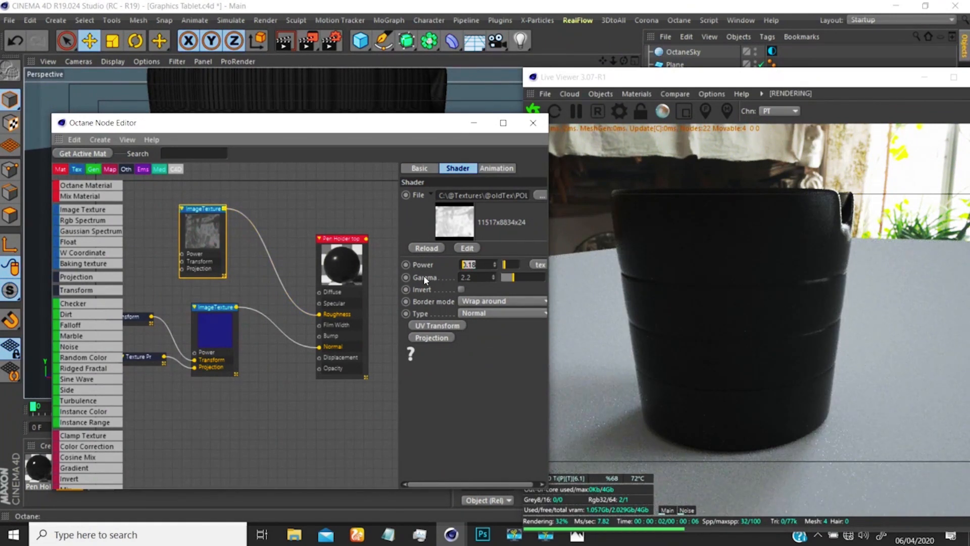
{"action": "type", "text": "1"}
{"action": "key", "text": "Return"}
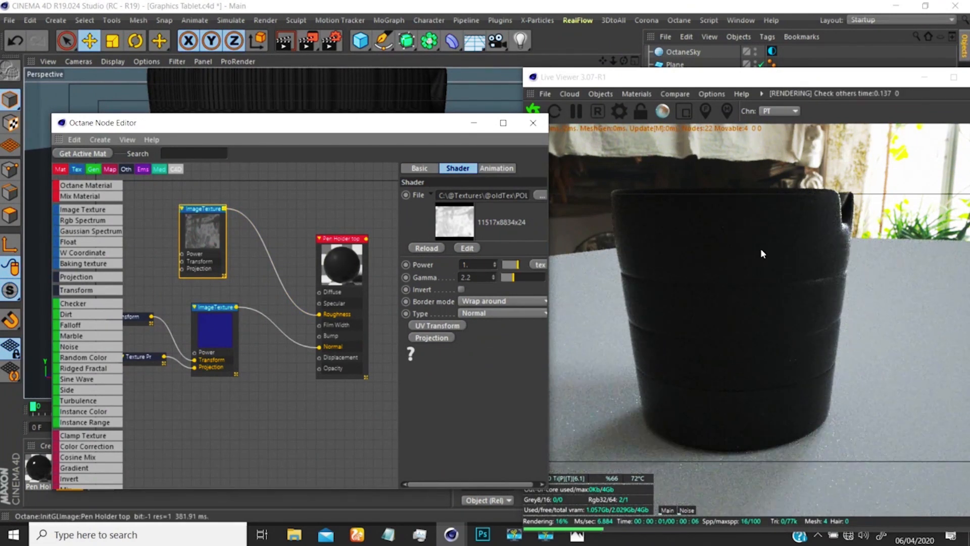
{"action": "mouse_move", "coordinate": [760, 248]}
{"action": "left_mouse_down"}
{"action": "mouse_move", "coordinate": [743, 288]}
{"action": "mouse_move", "coordinate": [699, 291]}
{"action": "mouse_move", "coordinate": [704, 276]}
{"action": "mouse_move", "coordinate": [739, 298]}
{"action": "mouse_move", "coordinate": [743, 271]}
{"action": "mouse_move", "coordinate": [778, 275]}
{"action": "mouse_move", "coordinate": [789, 260]}
{"action": "mouse_move", "coordinate": [760, 259]}
{"action": "left_mouse_up"}
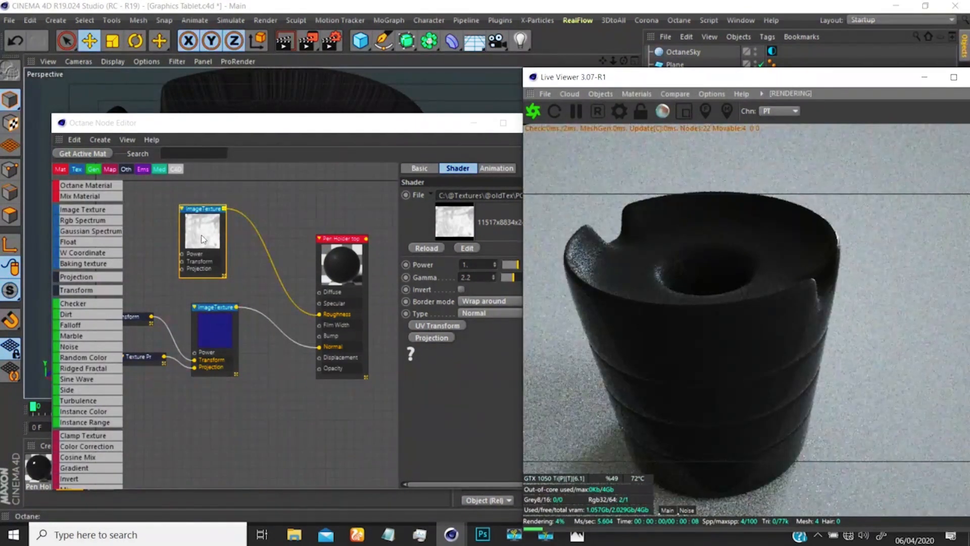
- Enable Invert on the fingerprints image texture, comparing the pen holder rim with the inversion off and on
{"action": "left_click_drag", "start_coordinate": [203, 239], "coordinate": [205, 238]}
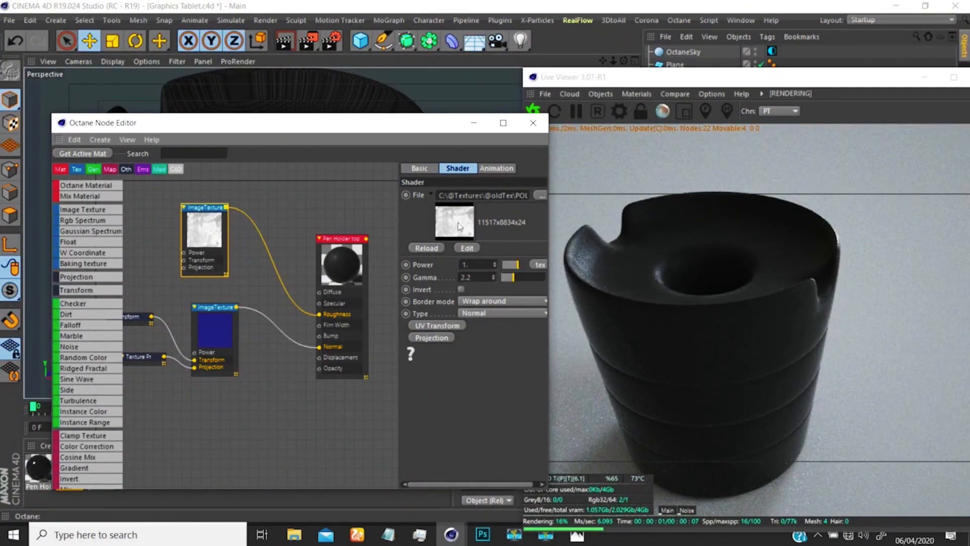
{"action": "left_click", "coordinate": [466, 248]}
{"action": "left_click_drag", "start_coordinate": [427, 128], "coordinate": [424, 122]}
{"action": "left_click", "coordinate": [458, 284]}
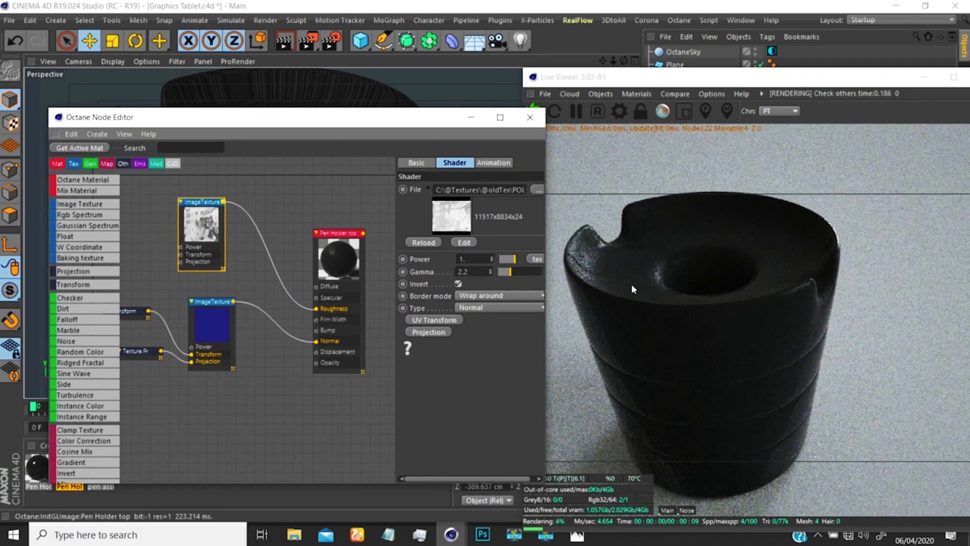
{"action": "left_click_drag", "start_coordinate": [598, 274], "coordinate": [741, 289]}
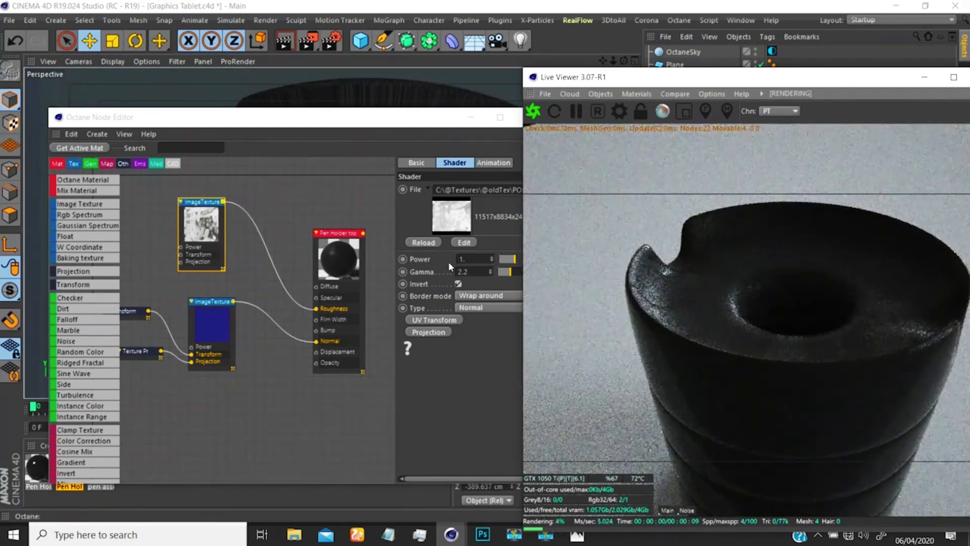
{"action": "left_click", "coordinate": [458, 284]}
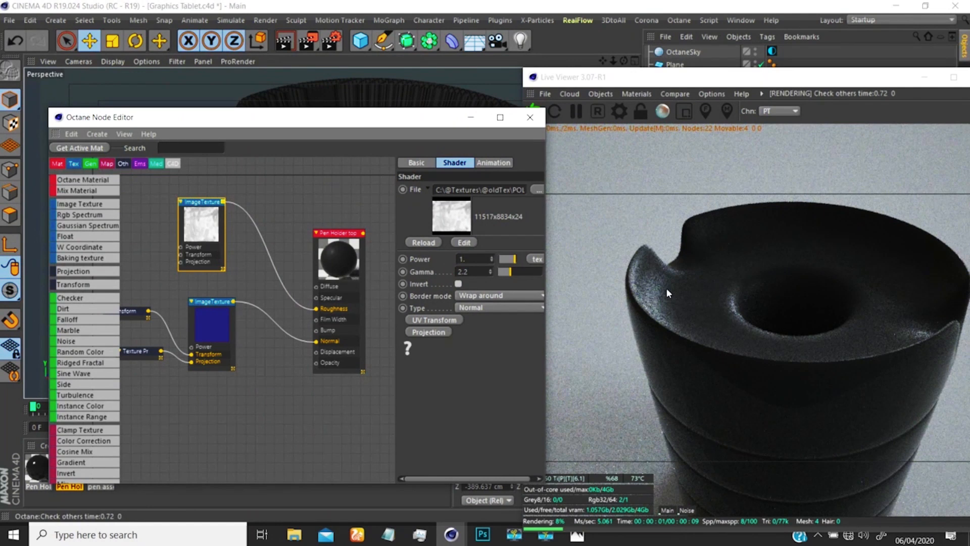
{"action": "left_click", "coordinate": [458, 284]}
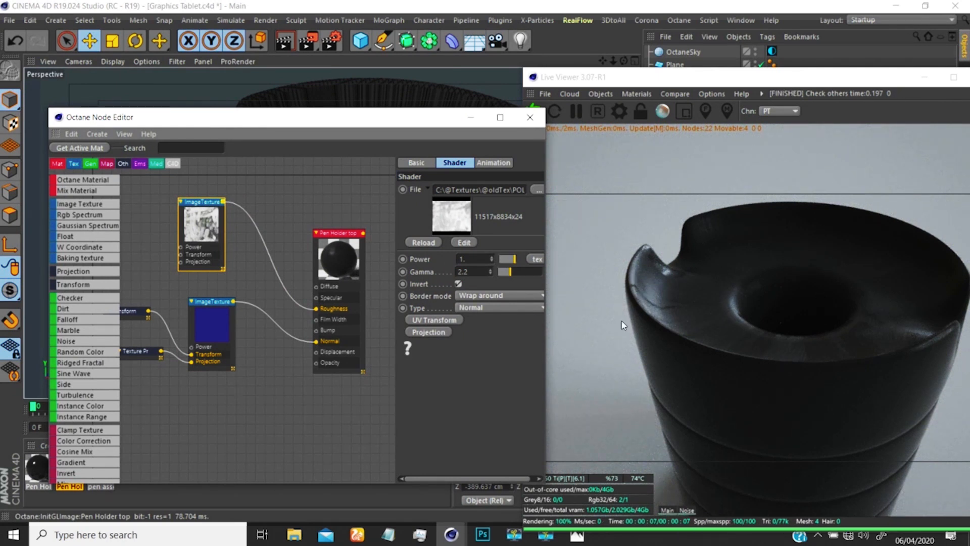
- Add a texture projection node to the fingerprints texture, place it beside the texture and set its projection to Box
{"action": "left_click_drag", "start_coordinate": [212, 219], "coordinate": [246, 204]}
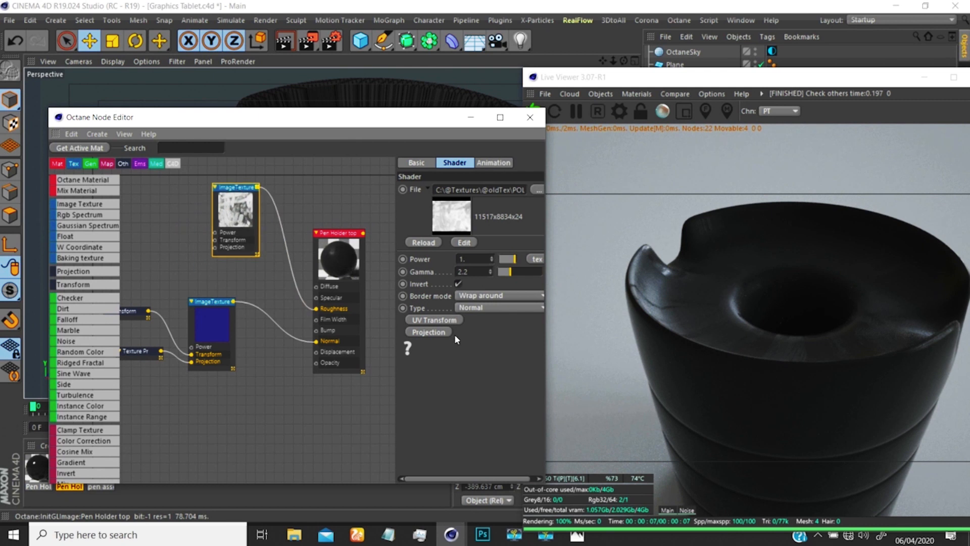
{"action": "left_click", "coordinate": [429, 333]}
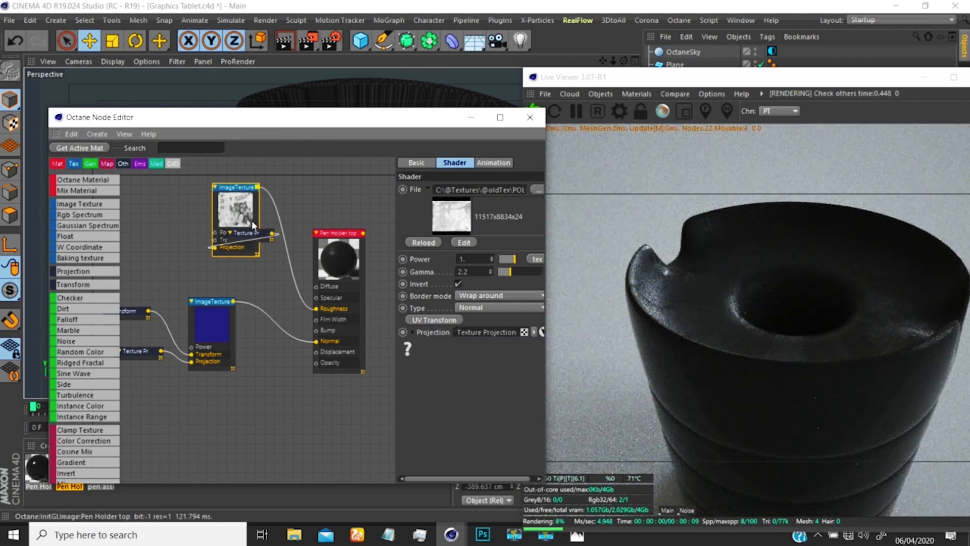
{"action": "left_click_drag", "start_coordinate": [256, 233], "coordinate": [167, 246]}
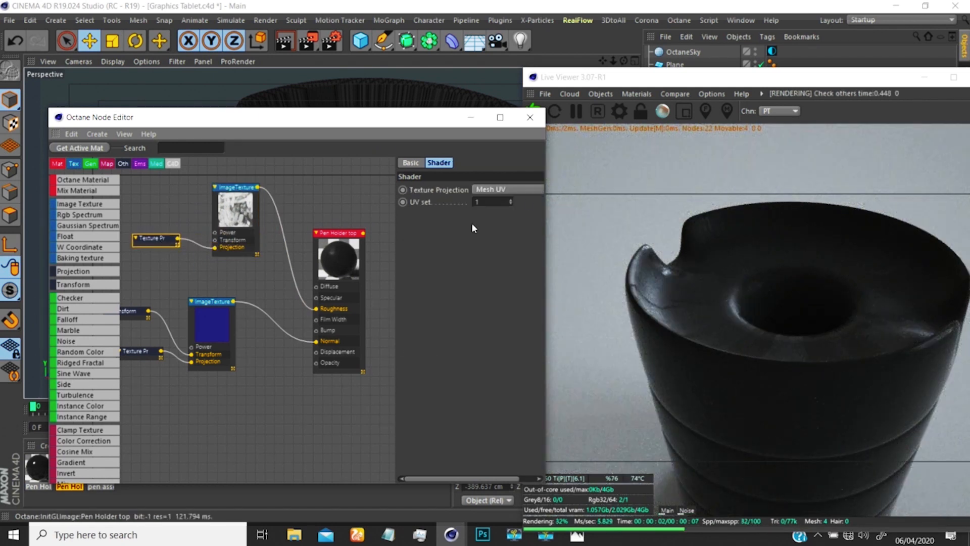
{"action": "left_click", "coordinate": [496, 188]}
{"action": "left_click", "coordinate": [498, 202]}
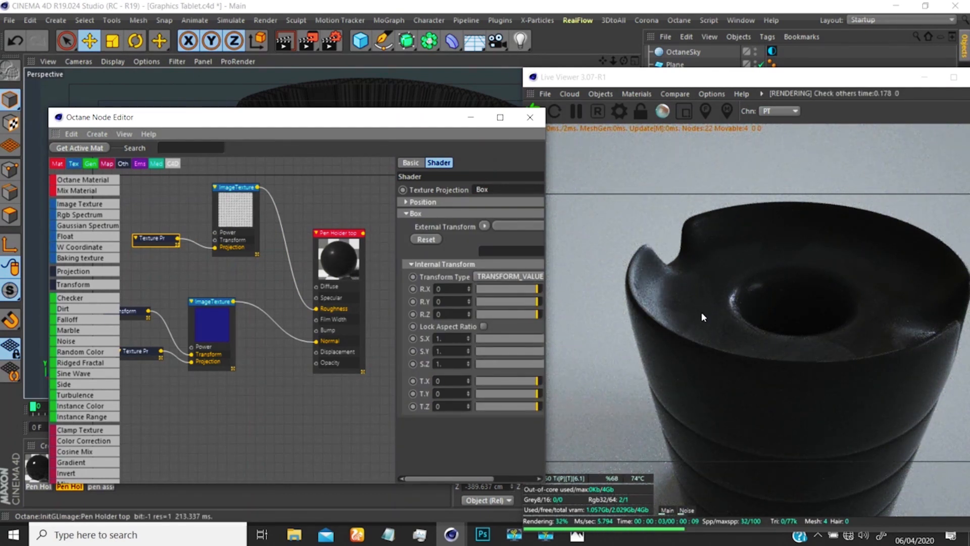
{"action": "left_click_drag", "start_coordinate": [711, 307], "coordinate": [807, 341]}
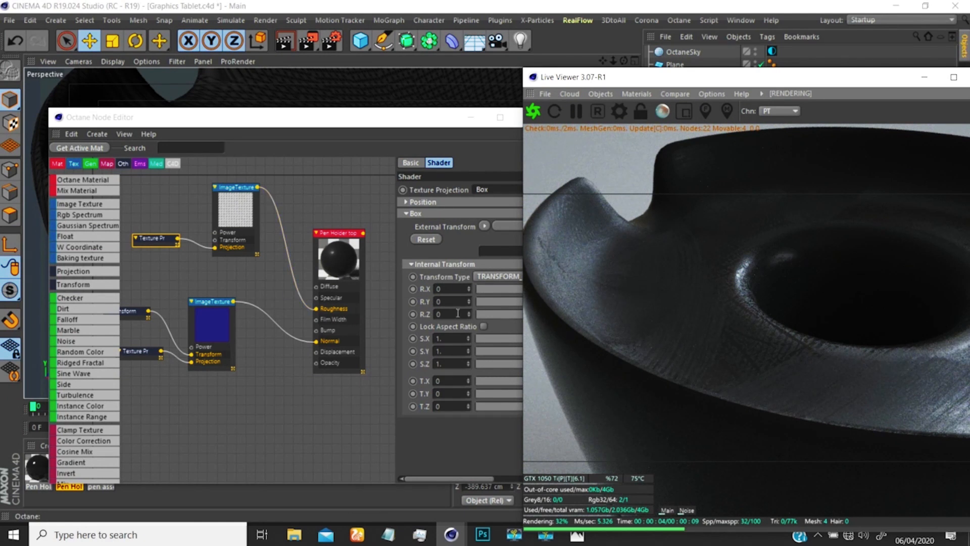
- Add a UV transform node to the fingerprints texture and place it above the texture projection node
{"action": "left_click", "coordinate": [243, 221]}
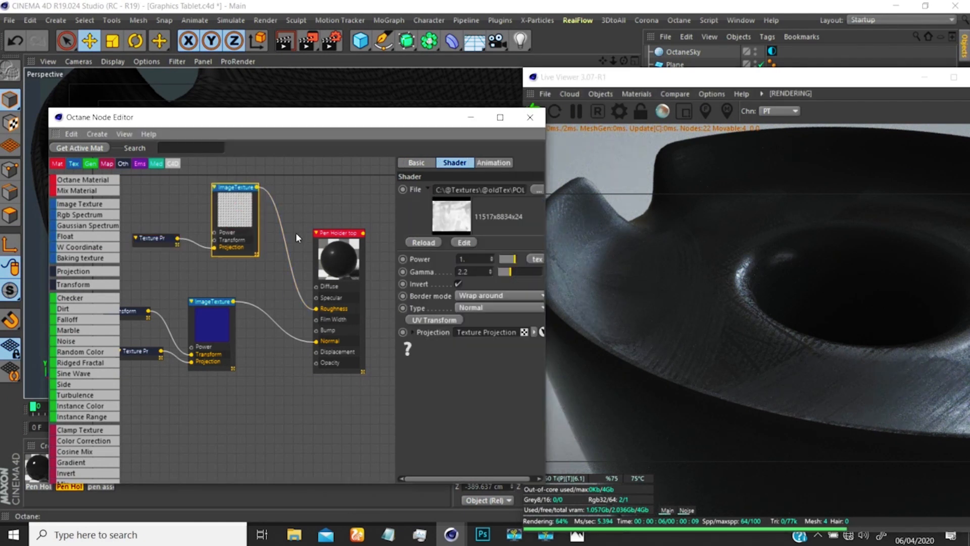
{"action": "left_click", "coordinate": [434, 321]}
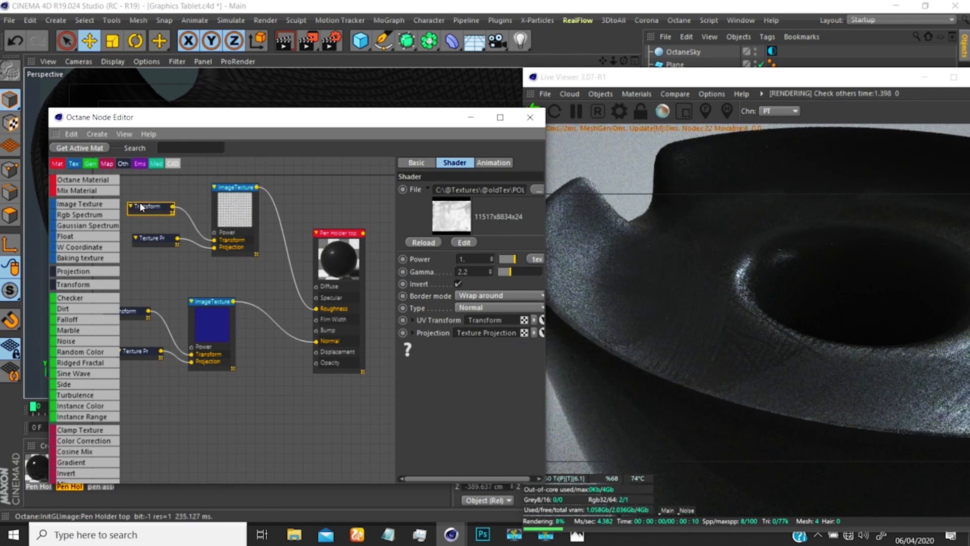
{"action": "left_click_drag", "start_coordinate": [141, 206], "coordinate": [149, 204]}
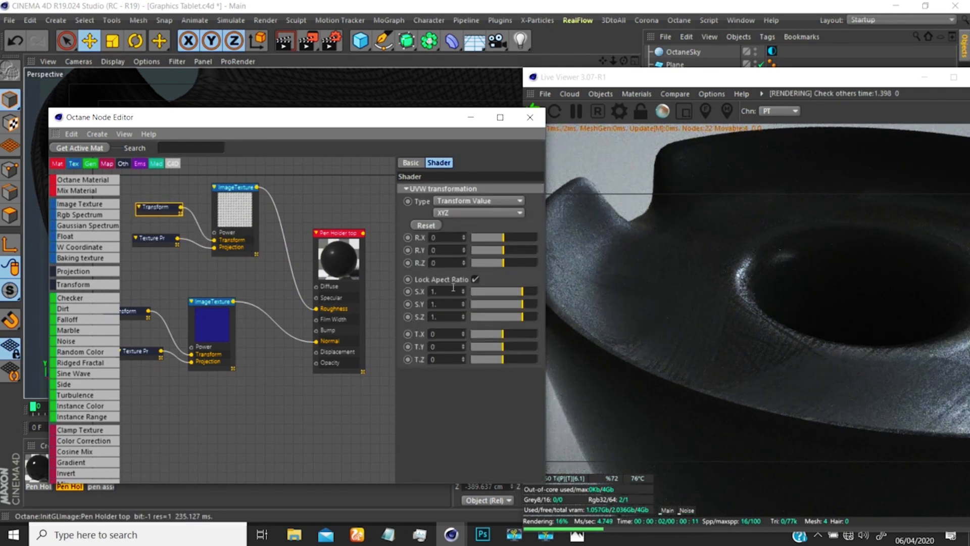
- Set the fingerprints transform's scale to 0.5 on X, Y and Z with the aspect ratio locked
{"action": "left_click", "coordinate": [475, 279]}
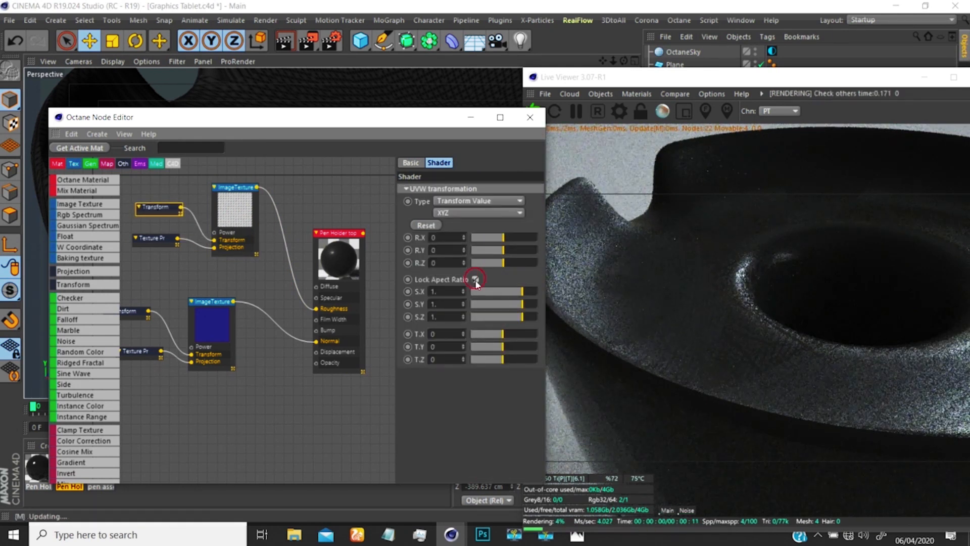
{"action": "left_click", "coordinate": [164, 208]}
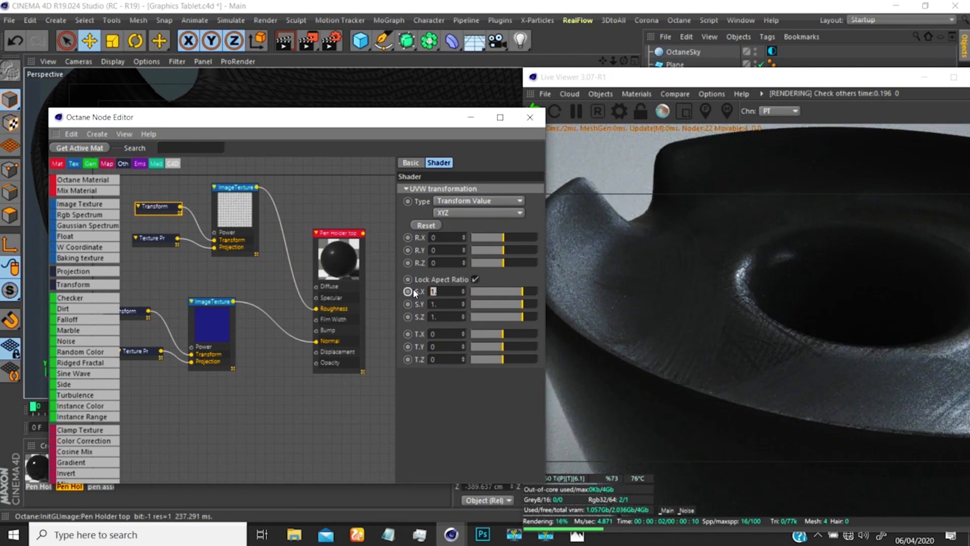
{"action": "left_click", "coordinate": [438, 286]}
{"action": "type", "text": ".5"}
{"action": "key", "text": "Return"}
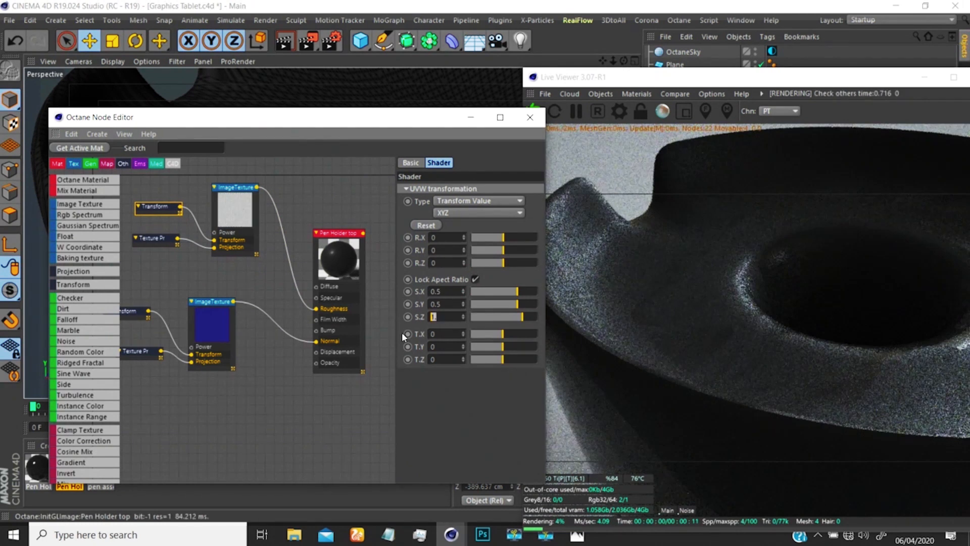
{"action": "type", "text": ".5"}
{"action": "key", "text": "Return"}
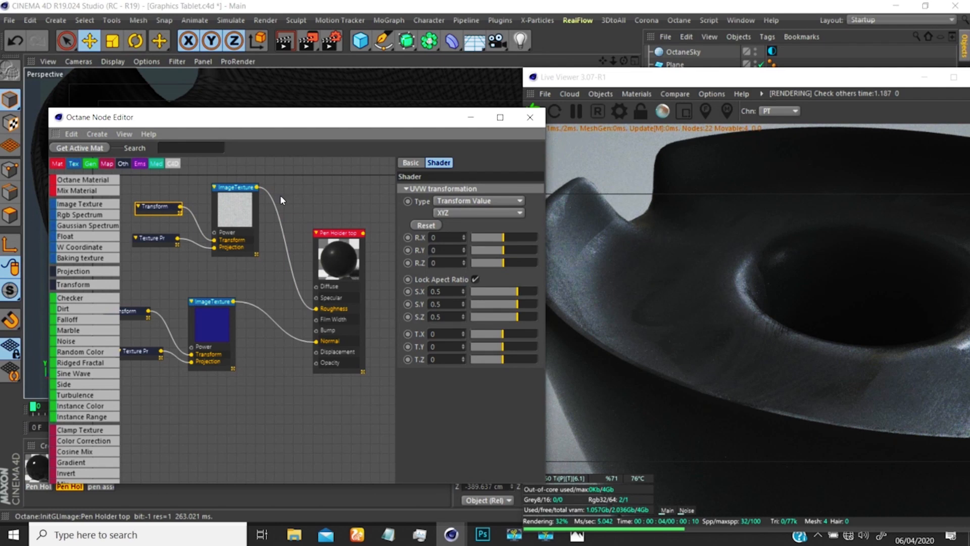
- Check the fingerprints texture's projection and border mode options, and set the texture's power to 0.4
{"action": "left_click", "coordinate": [157, 240]}
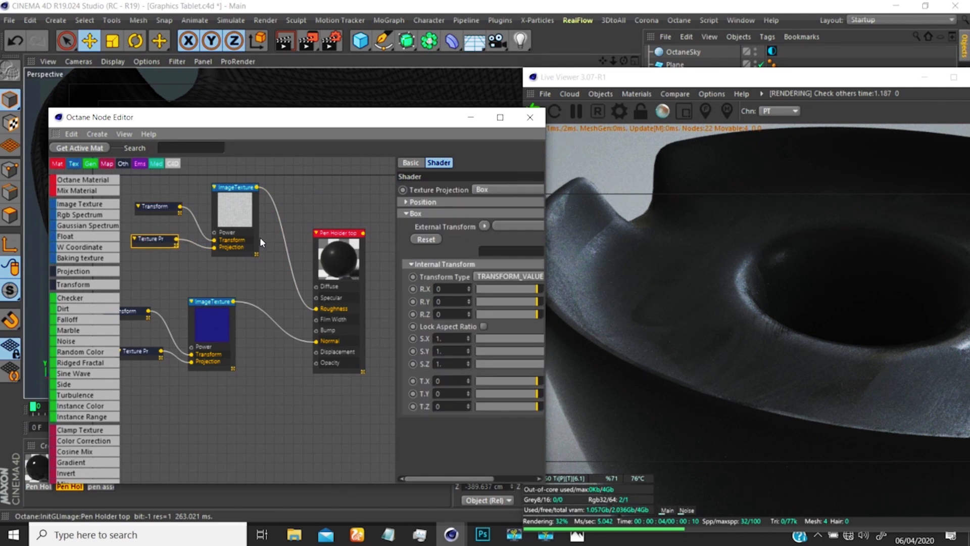
{"action": "left_click", "coordinate": [233, 217]}
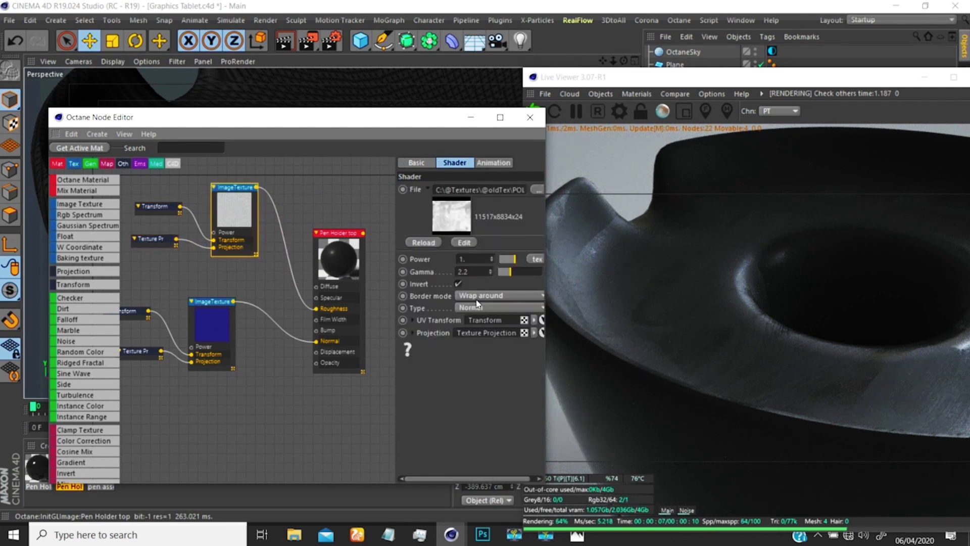
{"action": "left_click", "coordinate": [476, 297]}
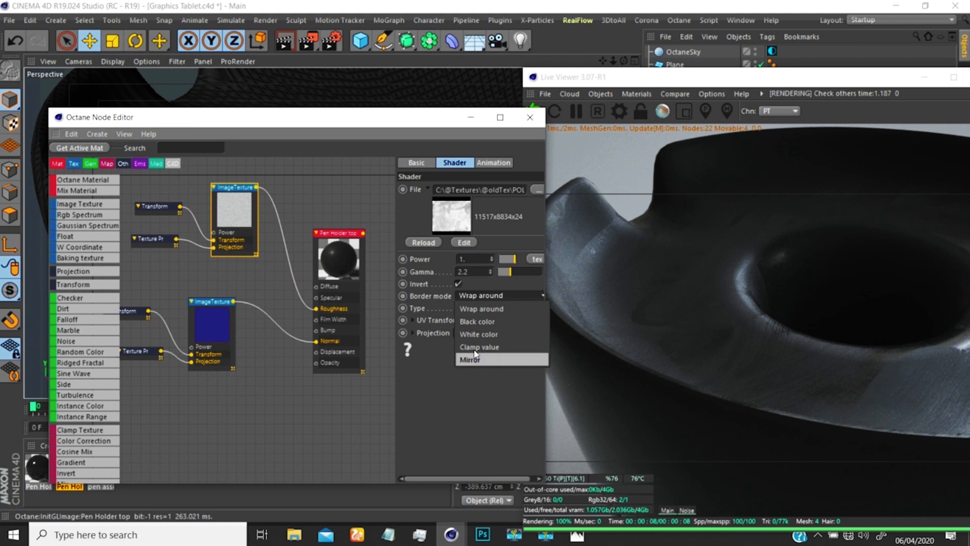
{"action": "left_click", "coordinate": [427, 392]}
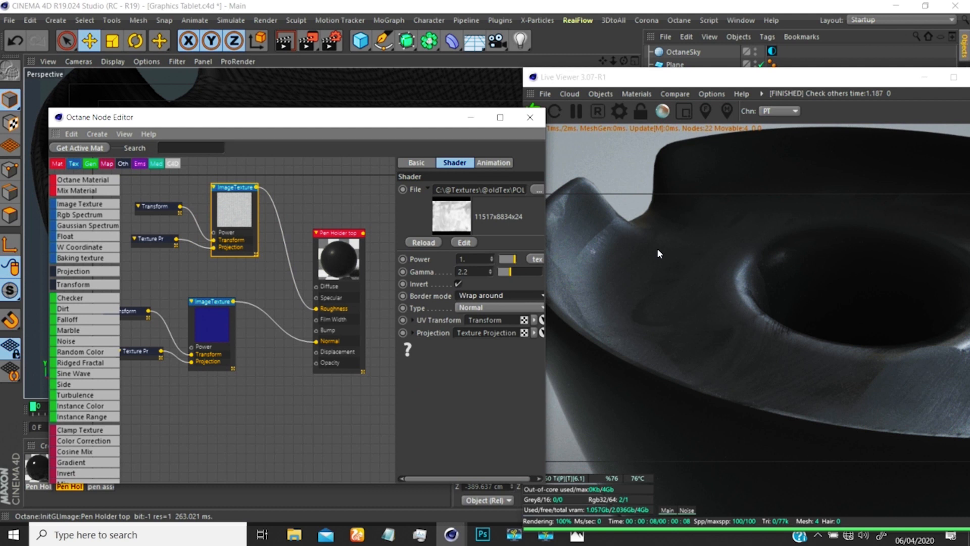
{"action": "double_click", "coordinate": [461, 259]}
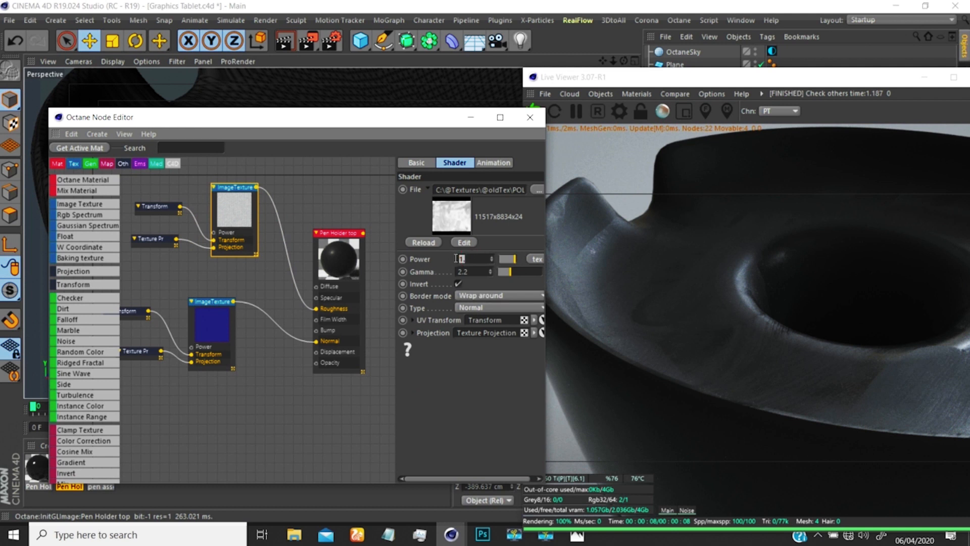
{"action": "key", "text": "BackSpace"}
{"action": "type", "text": ".4"}
{"action": "key", "text": "Return"}
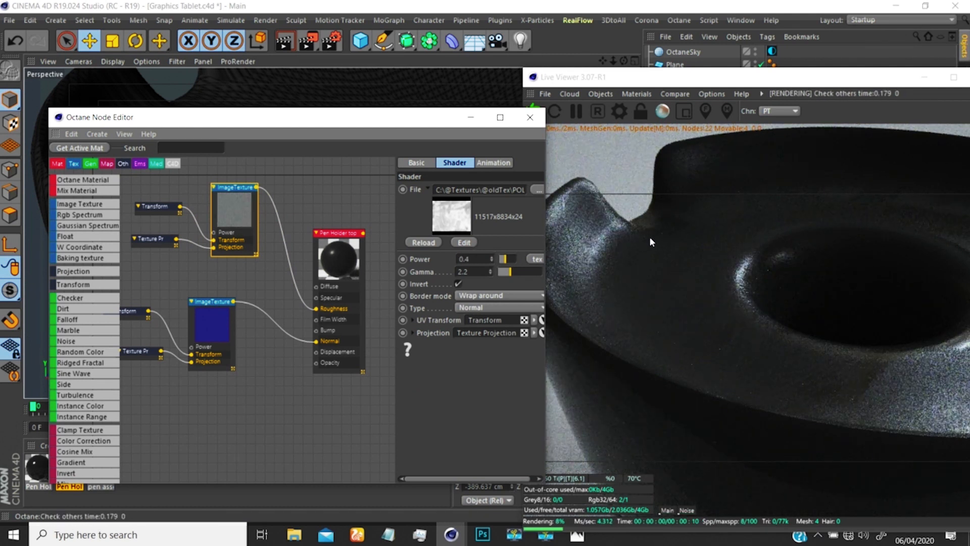
{"action": "left_click", "coordinate": [651, 255]}
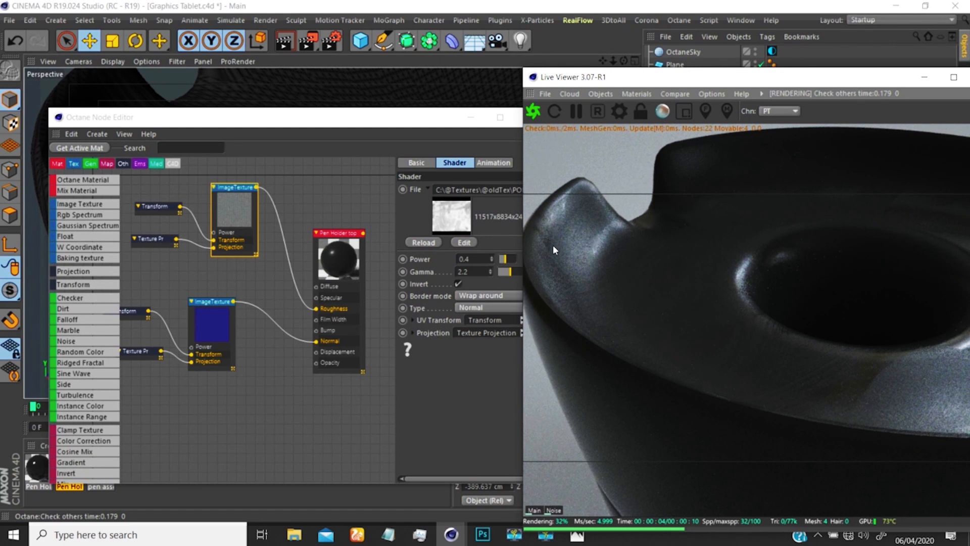
- Set the fingerprints texture's power to 0.3 and the scratch normal texture's power to 0.25, and close the node editor
{"action": "left_click", "coordinate": [466, 259]}
{"action": "key", "text": "Return"}
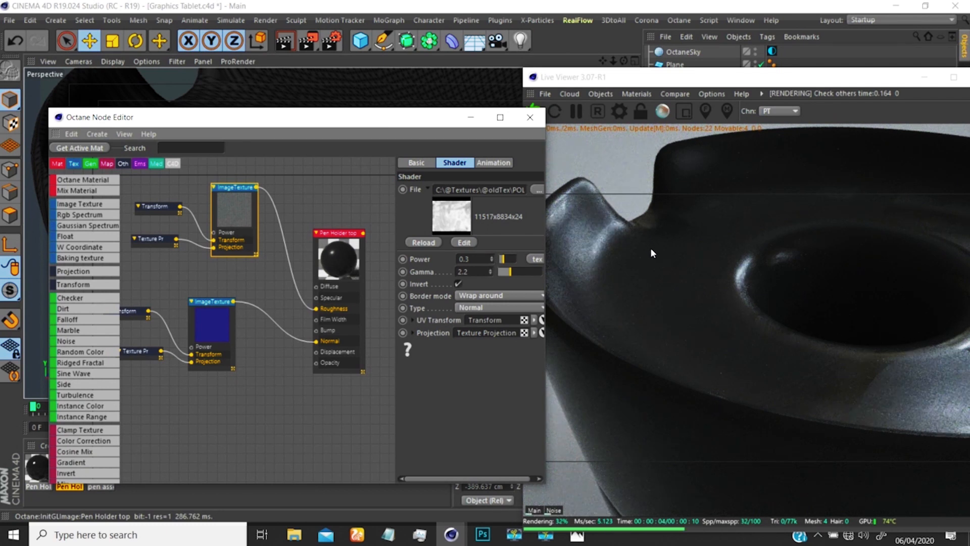
{"action": "left_click_drag", "start_coordinate": [657, 241], "coordinate": [663, 290]}
{"action": "left_click", "coordinate": [207, 316]}
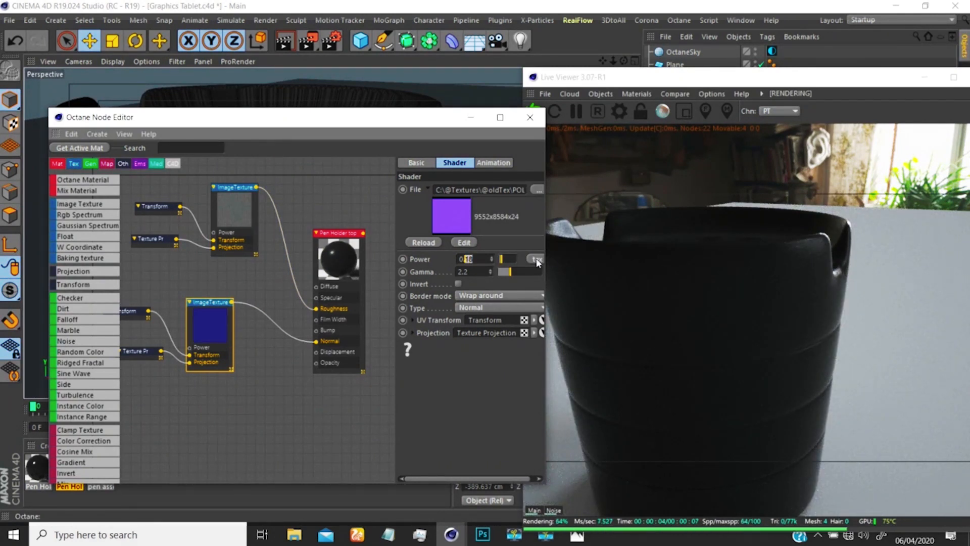
{"action": "type", "text": "25"}
{"action": "key", "text": "Return"}
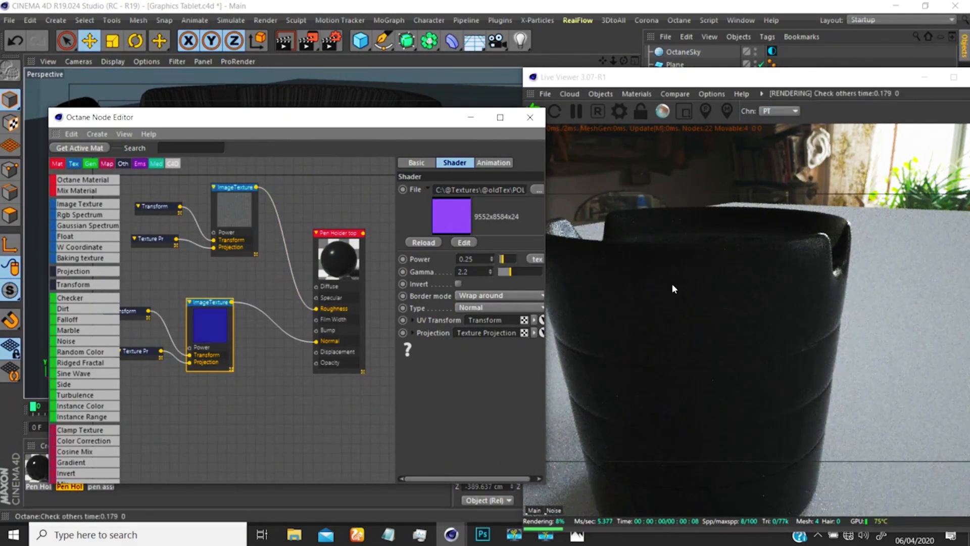
{"action": "left_click", "coordinate": [530, 117]}
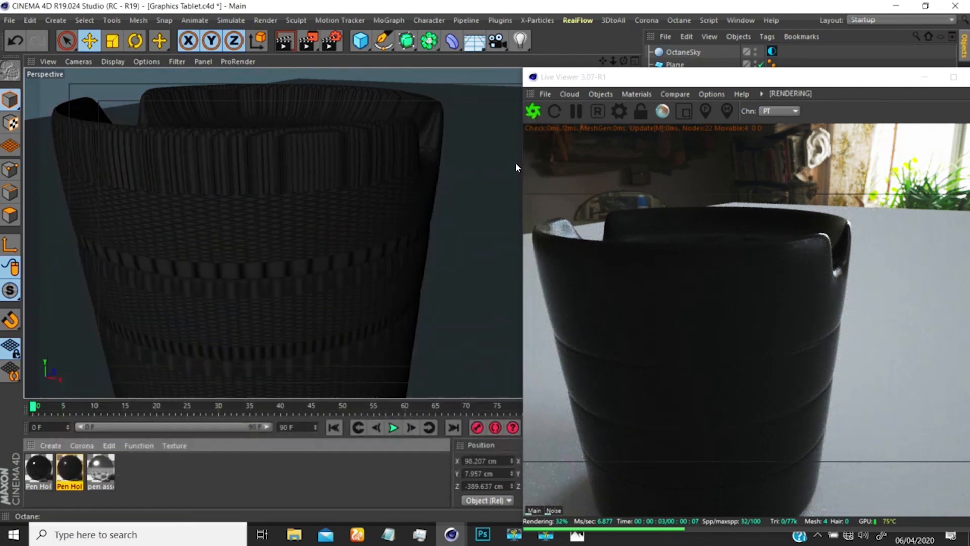
- Examine the whole pen holder from farther away and above, and compare the diffuse colours of the Pen Holder top and base materials
{"action": "right_click_drag", "start_coordinate": [366, 227], "coordinate": [342, 237], "text": "alt"}
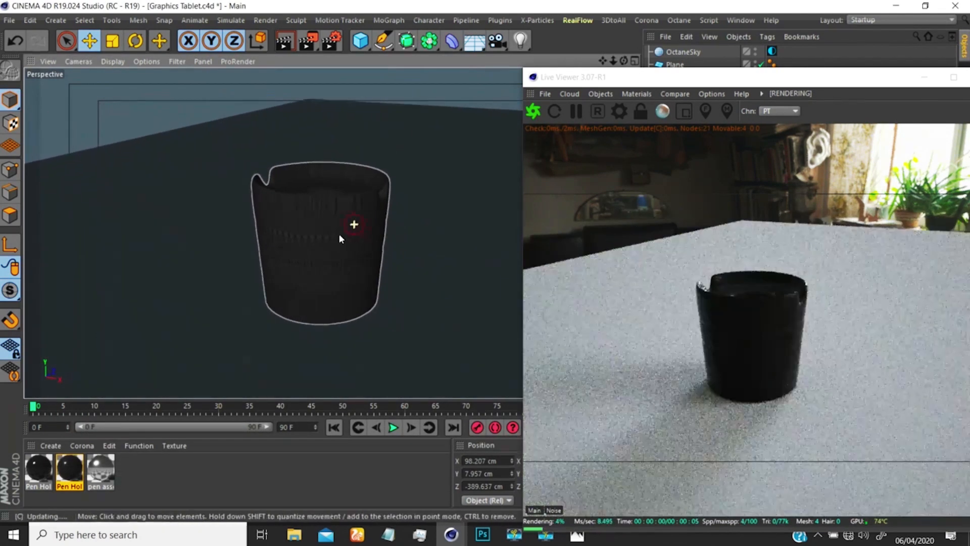
{"action": "left_click_drag", "start_coordinate": [340, 235], "coordinate": [345, 255], "text": "alt"}
{"action": "right_click_drag", "start_coordinate": [333, 246], "coordinate": [313, 228], "text": "alt"}
{"action": "left_click_drag", "start_coordinate": [314, 232], "coordinate": [343, 216], "text": "alt"}
{"action": "right_click_drag", "start_coordinate": [343, 215], "coordinate": [341, 224], "text": "alt"}
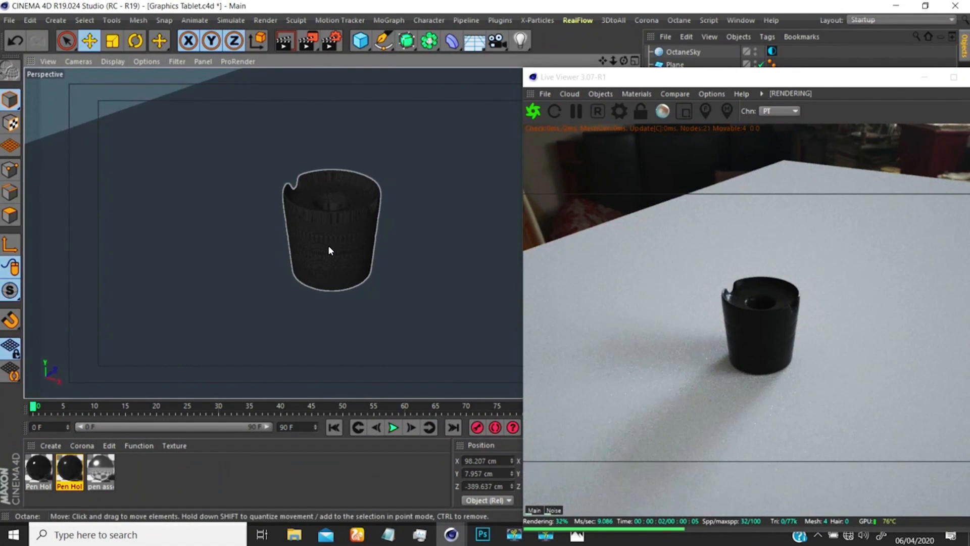
{"action": "double_click", "coordinate": [71, 468]}
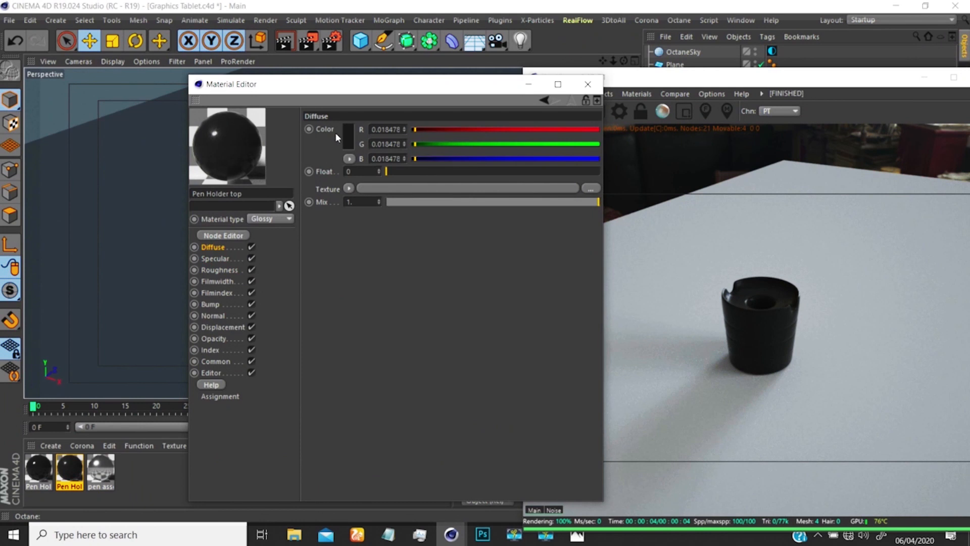
{"action": "left_click", "coordinate": [347, 137]}
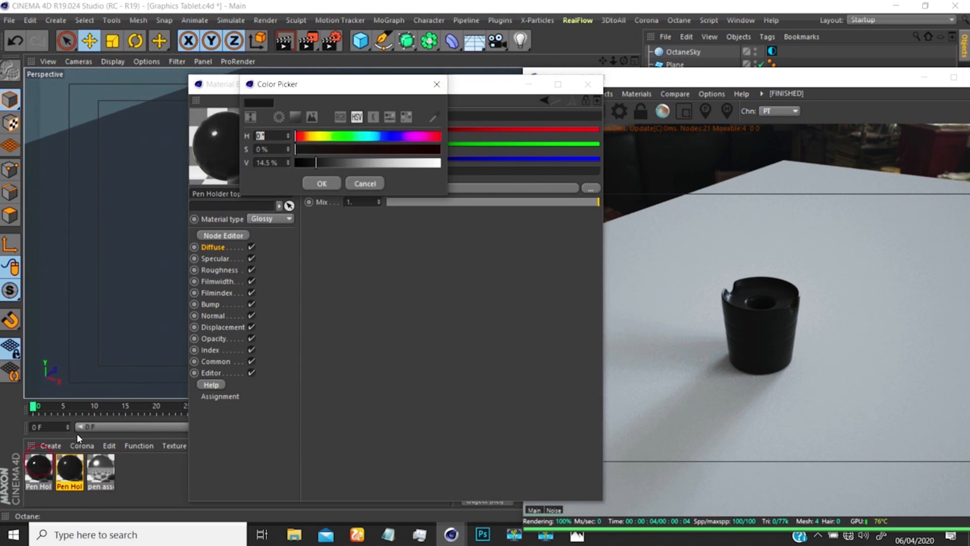
{"action": "left_click", "coordinate": [436, 84]}
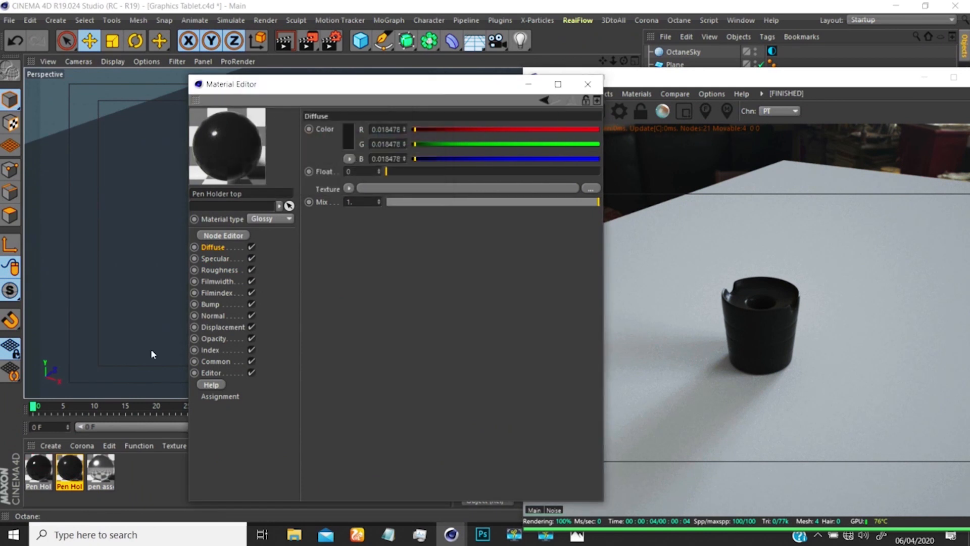
{"action": "left_click", "coordinate": [30, 473]}
{"action": "left_click", "coordinate": [348, 136]}
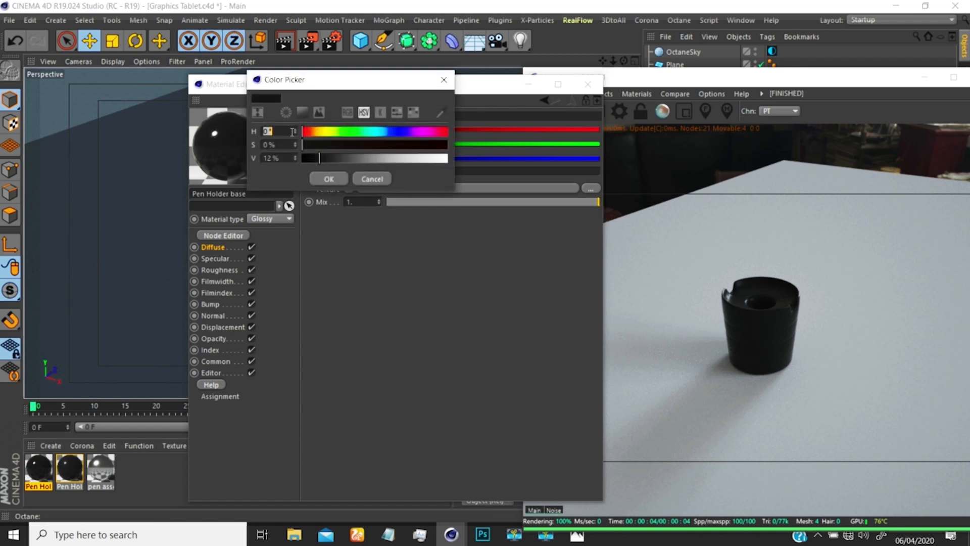
{"action": "left_click", "coordinate": [445, 80]}
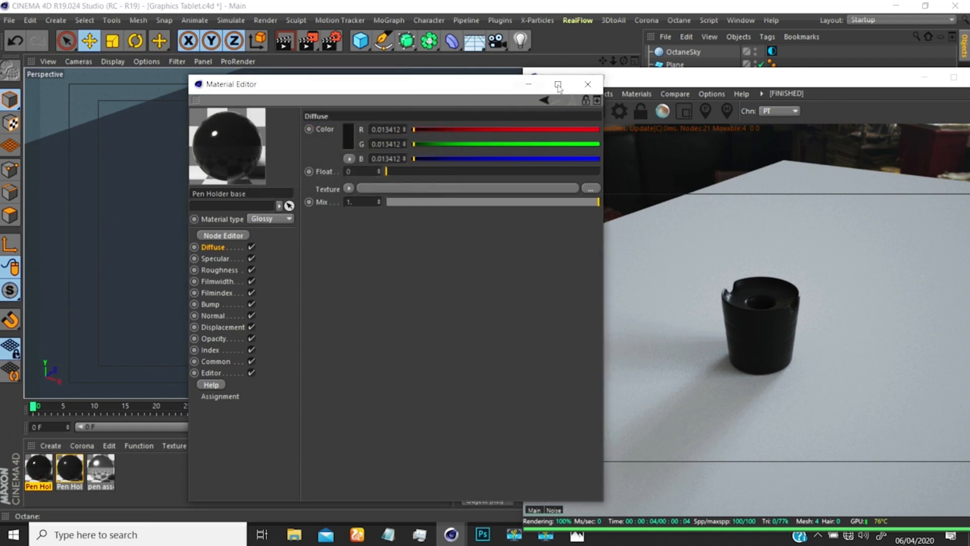
{"action": "left_click", "coordinate": [588, 84]}
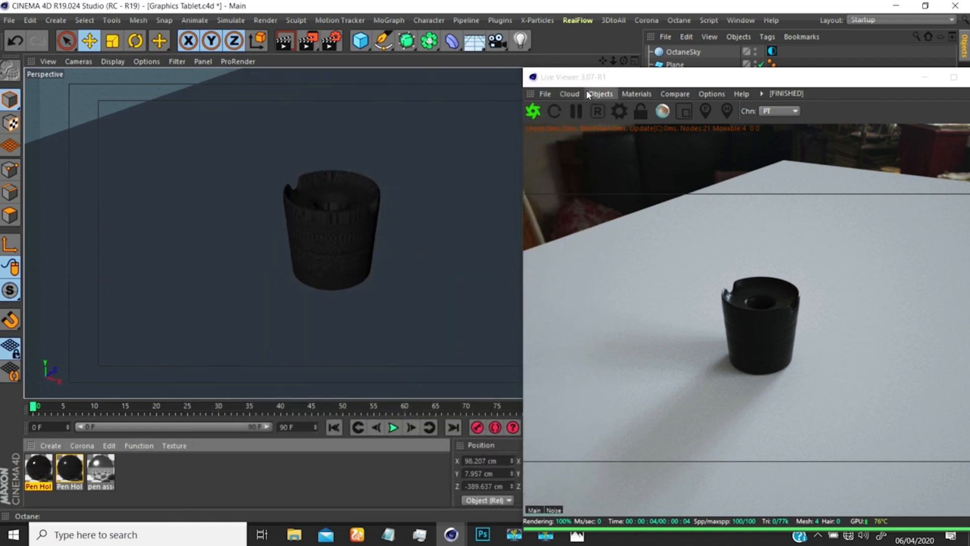
- Make the Pen/Pointer group visible and hide the Pen Holder group in the scene
{"action": "mouse_move", "coordinate": [354, 171]}
{"action": "left_mouse_down", "text": "alt"}
{"action": "mouse_move", "coordinate": [341, 199]}
{"action": "mouse_move", "coordinate": [312, 186]}
{"action": "mouse_move", "coordinate": [353, 186]}
{"action": "left_mouse_up", "text": "alt"}
{"action": "left_click_drag", "start_coordinate": [899, 76], "coordinate": [475, 174]}
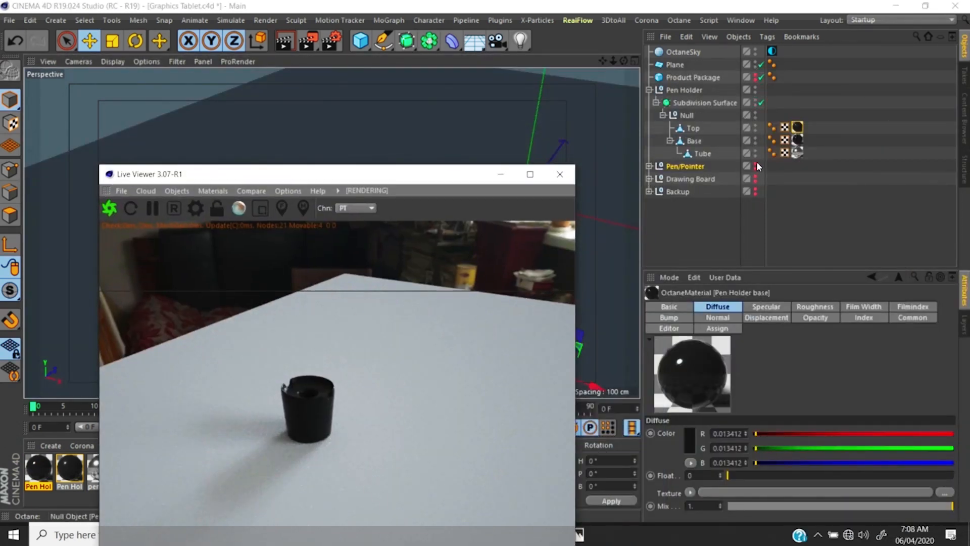
{"action": "left_click", "coordinate": [756, 165]}
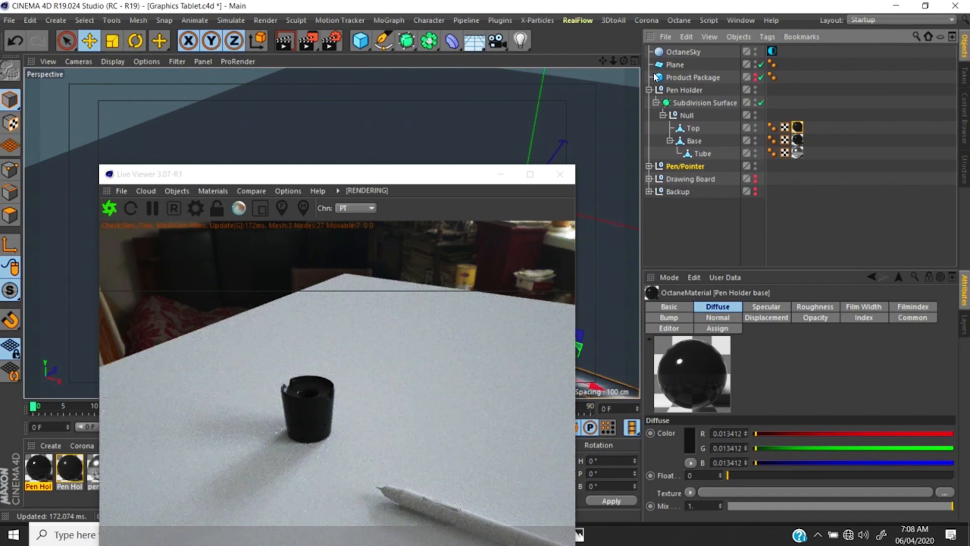
{"action": "left_click", "coordinate": [649, 90]}
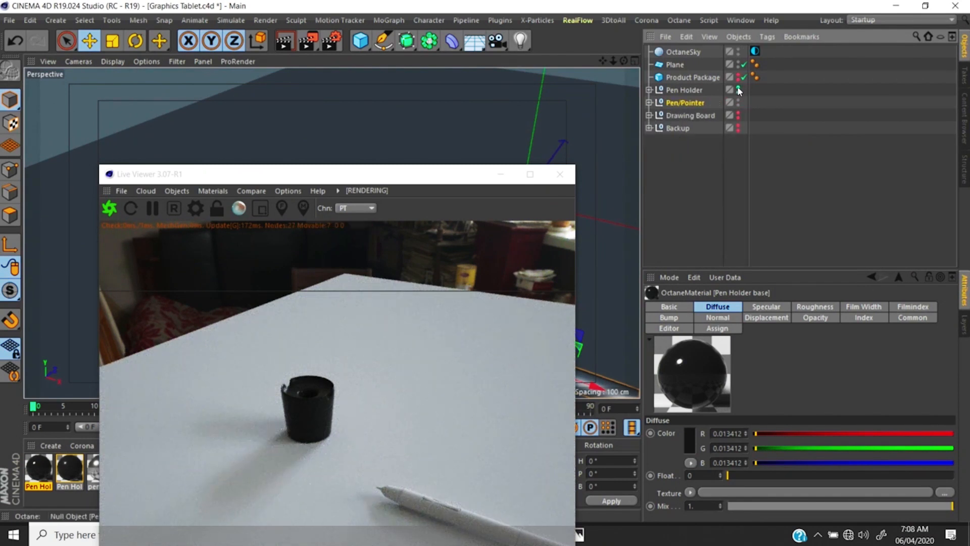
{"action": "left_click", "coordinate": [738, 92]}
- Examine the pen's tip and button area up close in the live render, and check the Pen Holder group's hierarchy
{"action": "left_click_drag", "start_coordinate": [427, 178], "coordinate": [273, 82]}
{"action": "scroll", "coordinate": [524, 143], "scroll_direction": "up", "scroll_amount": 5}
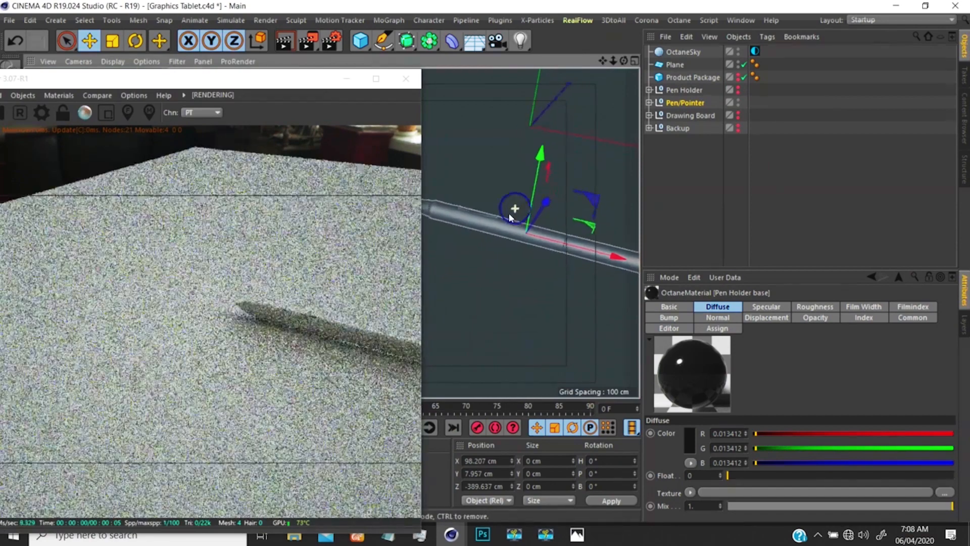
{"action": "scroll", "coordinate": [489, 223], "scroll_direction": "down", "scroll_amount": 3}
{"action": "left_click_drag", "start_coordinate": [489, 224], "coordinate": [568, 262], "text": "alt"}
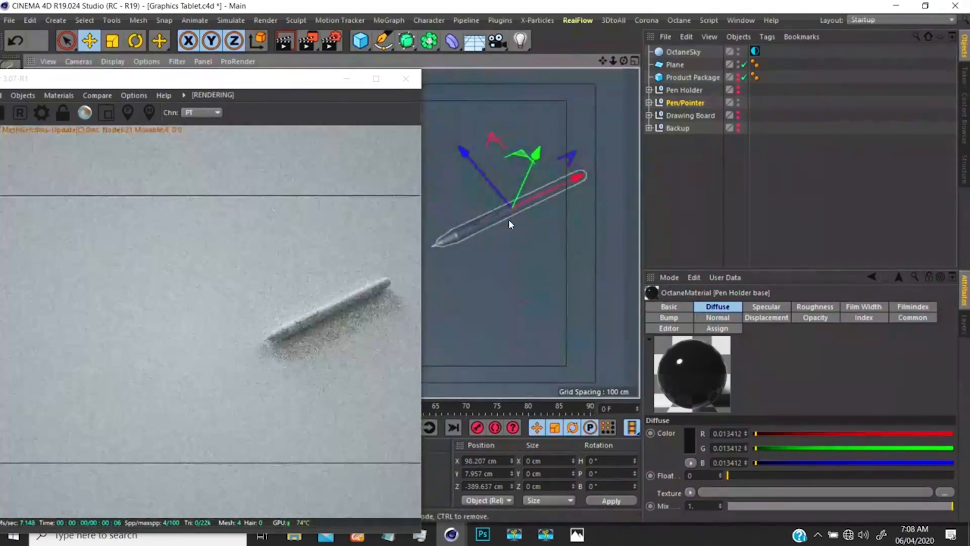
{"action": "scroll", "coordinate": [554, 184], "scroll_direction": "up", "scroll_amount": 6}
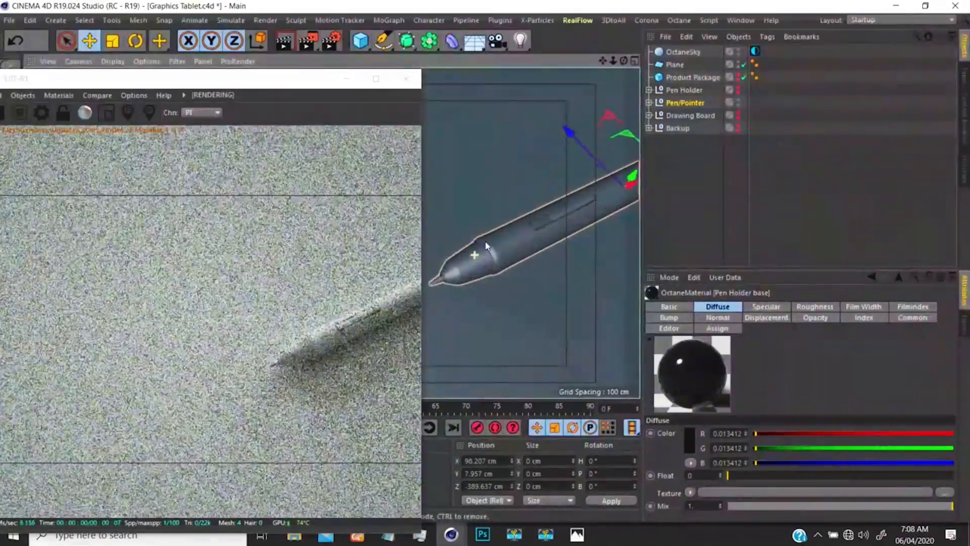
{"action": "scroll", "coordinate": [495, 242], "scroll_direction": "up", "scroll_amount": 4}
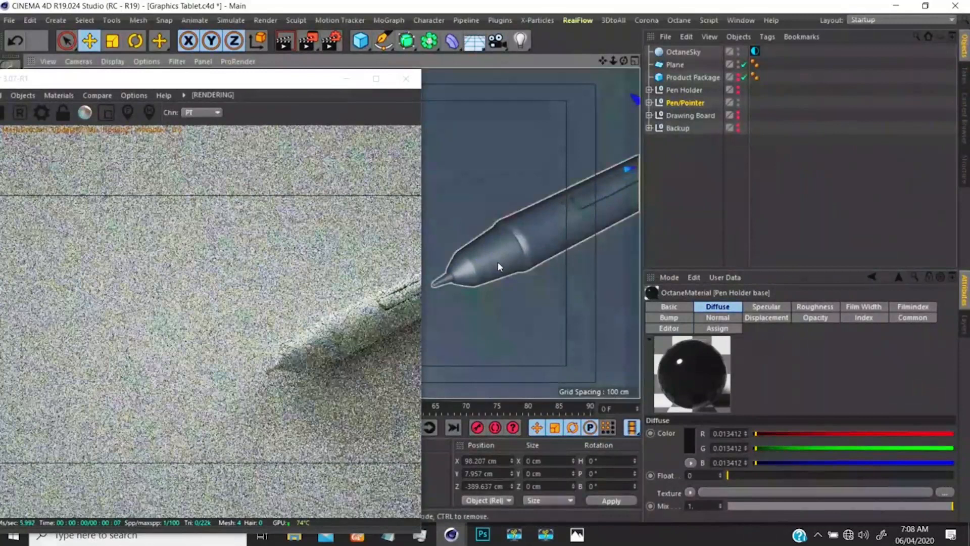
{"action": "left_click_drag", "start_coordinate": [498, 262], "coordinate": [498, 212], "text": "alt"}
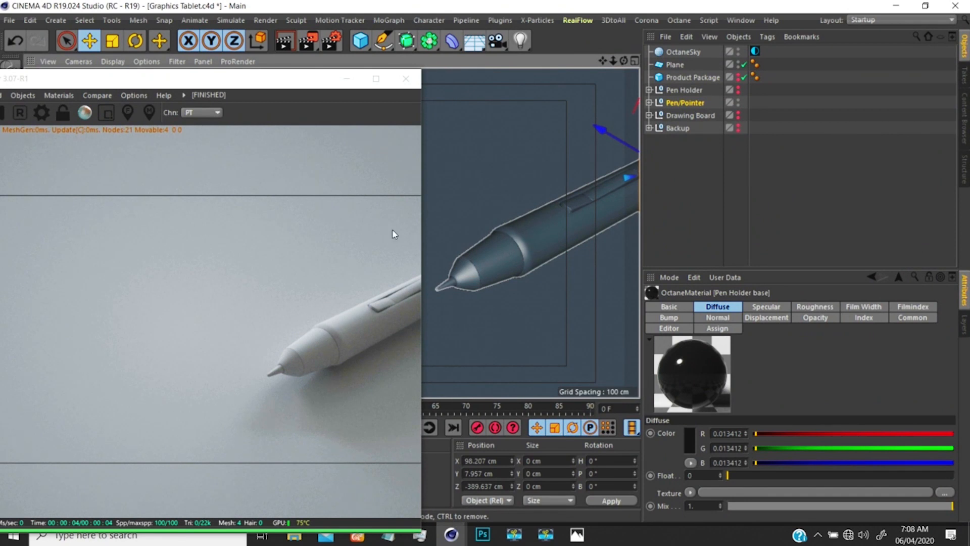
{"action": "left_click", "coordinate": [663, 100]}
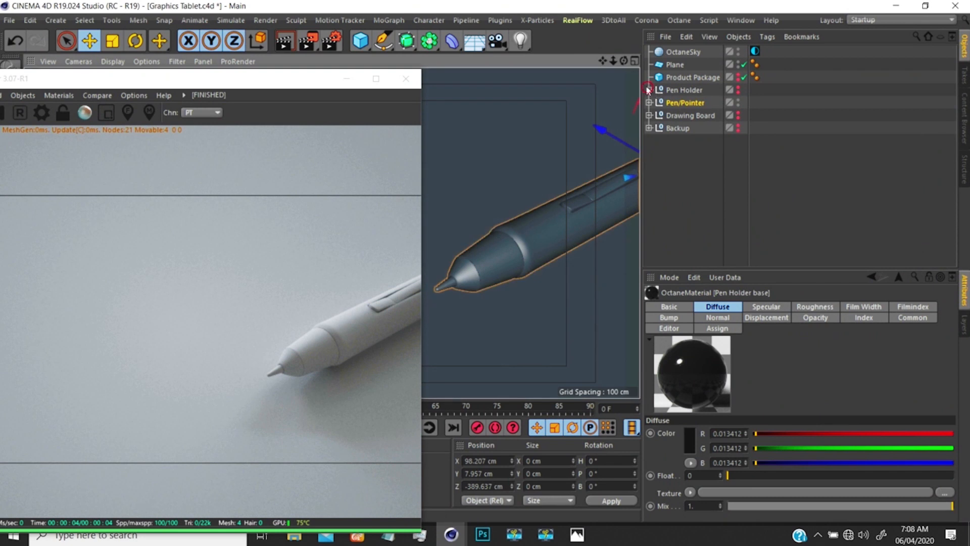
{"action": "left_click", "coordinate": [649, 90]}
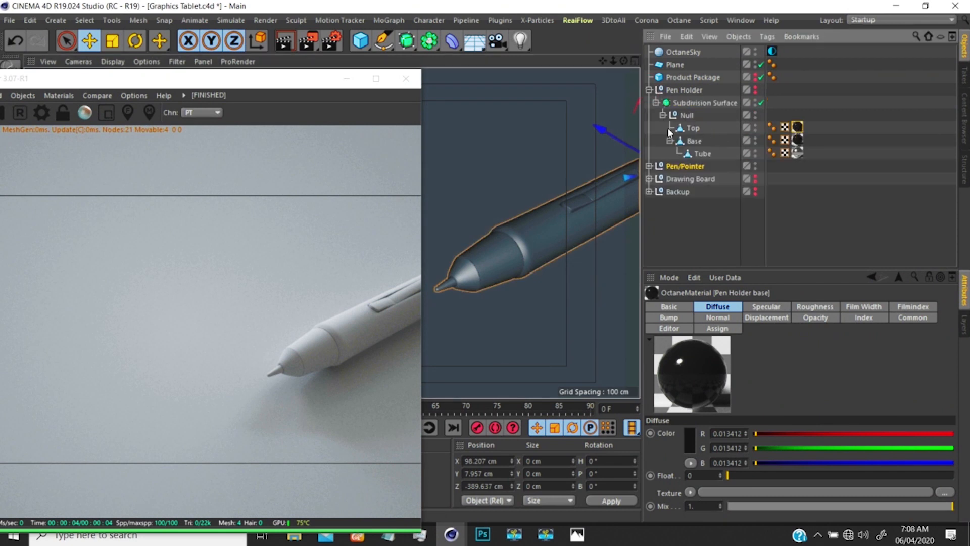
{"action": "left_click", "coordinate": [649, 90]}
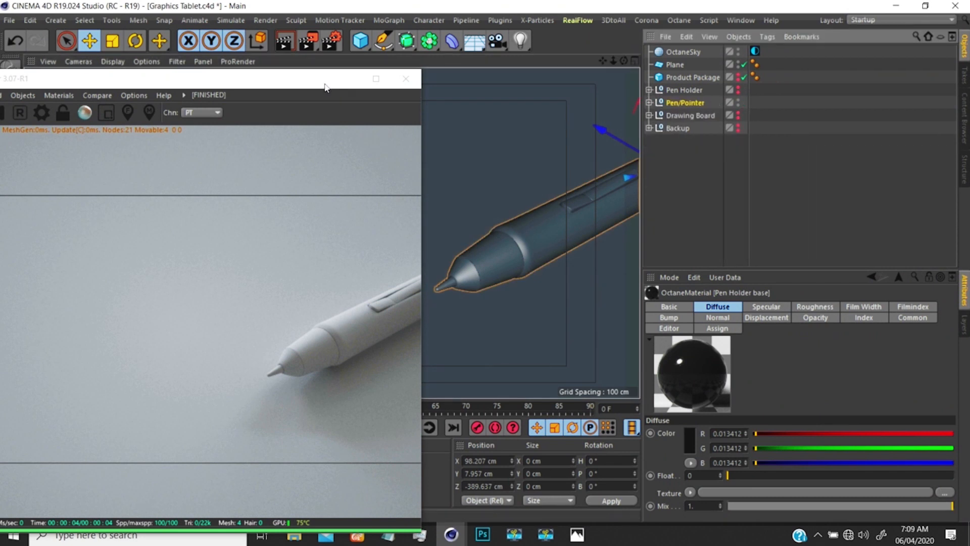
- Duplicate the Pen Holder top material and rename the copy Pen mid 1
{"action": "left_click_drag", "start_coordinate": [314, 80], "coordinate": [791, 82]}
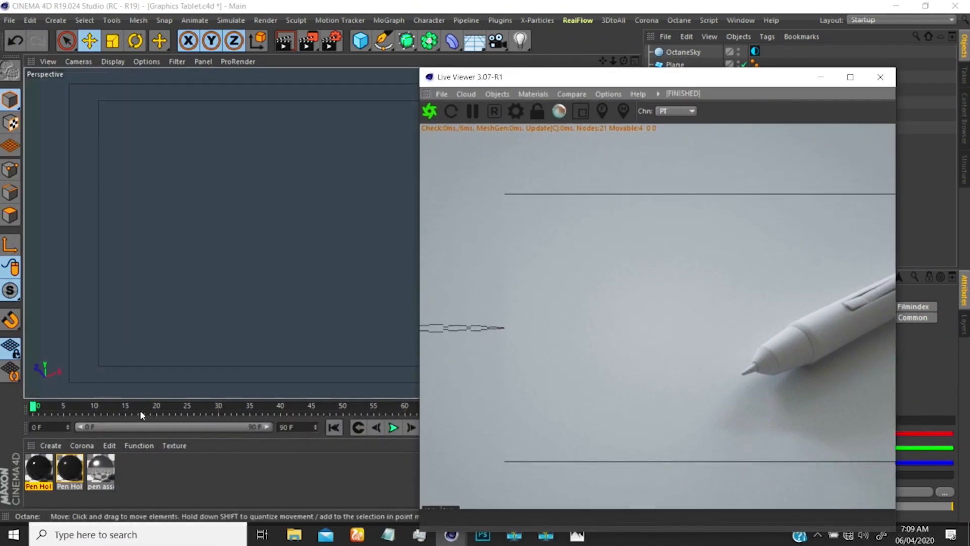
{"action": "left_click", "coordinate": [74, 472]}
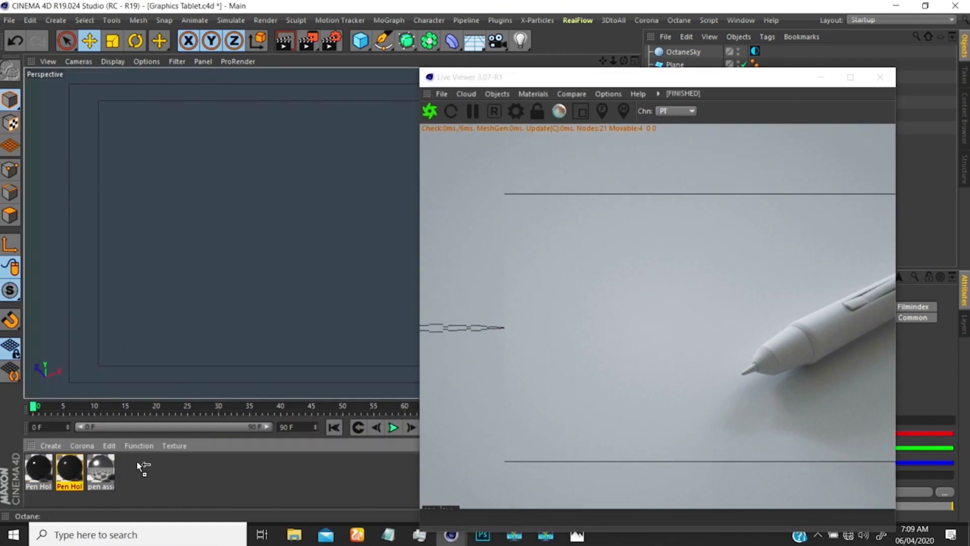
{"action": "left_click_drag", "start_coordinate": [144, 467], "coordinate": [143, 468], "text": "ctrl"}
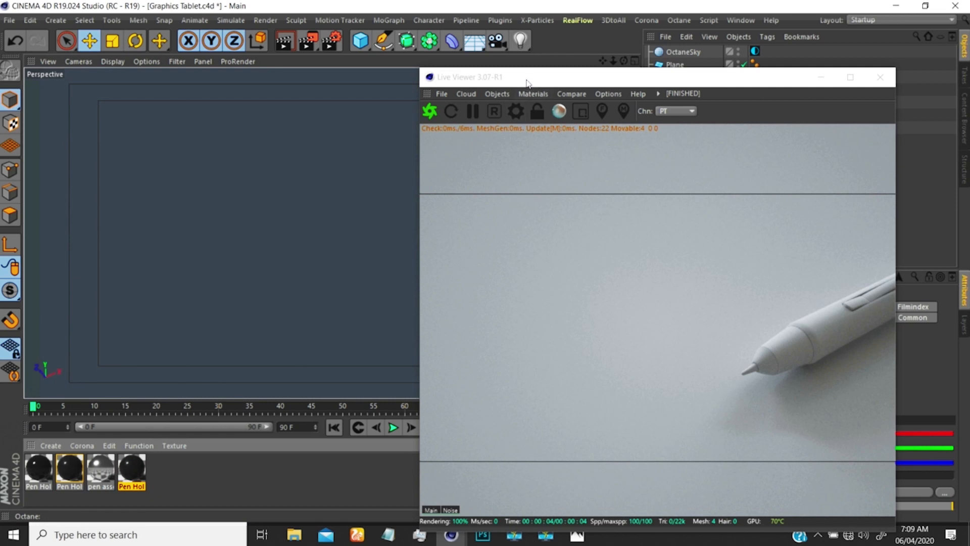
{"action": "left_click_drag", "start_coordinate": [527, 84], "coordinate": [649, 81]}
{"action": "double_click", "coordinate": [139, 466]}
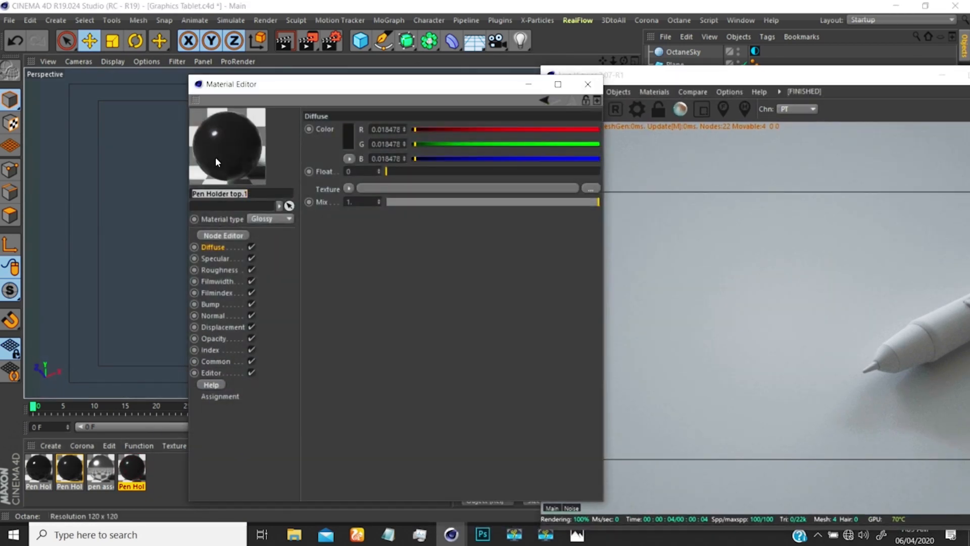
{"action": "type", "text": "Pen"}
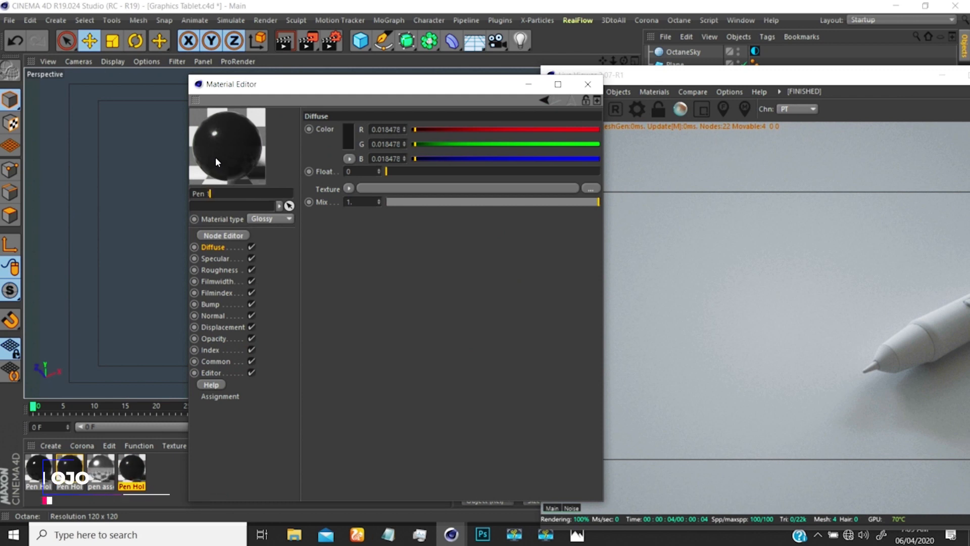
{"action": "type", "text": "mid 1"}
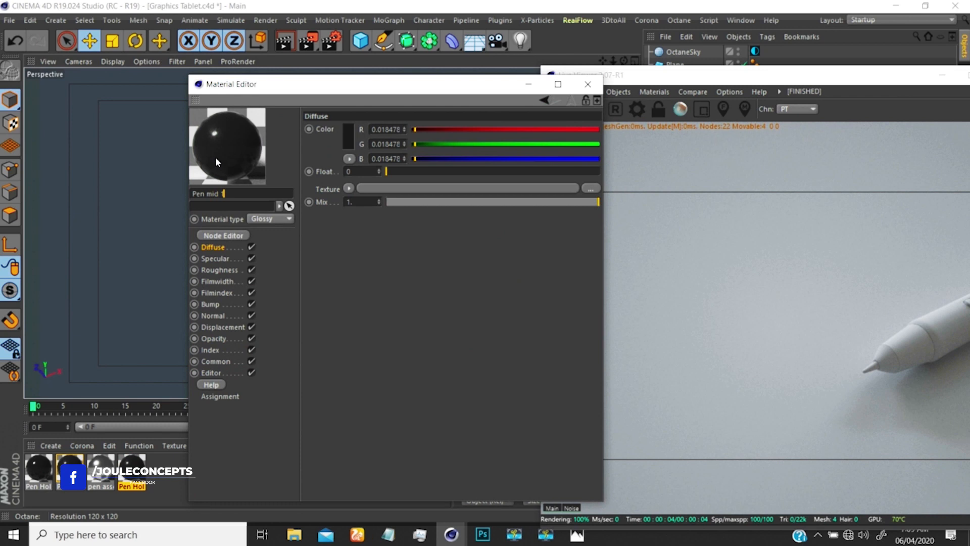
{"action": "key", "text": "Return"}
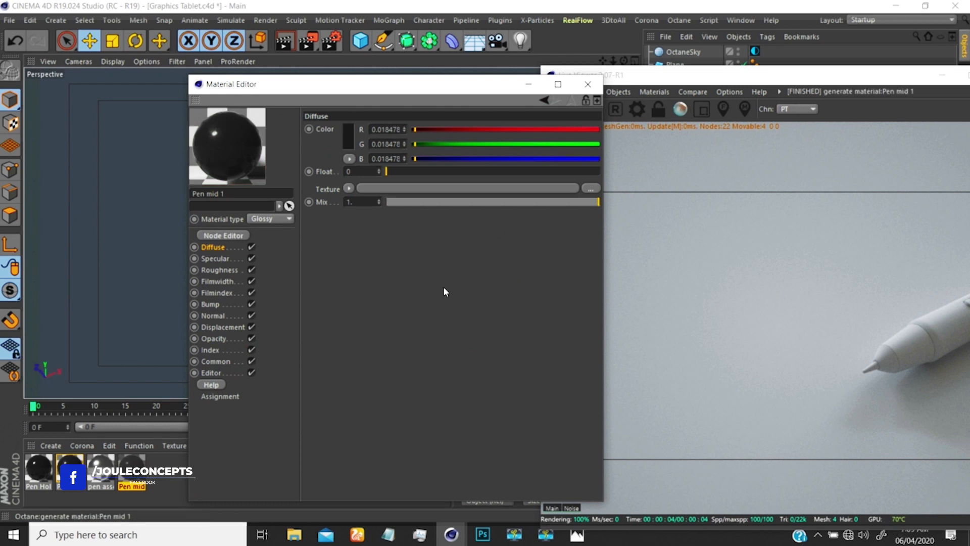
- Rearrange the Material Editor and Live Viewer windows to uncover the viewport, and frame the whole pen in it
{"action": "left_click_drag", "start_coordinate": [500, 84], "coordinate": [413, 88]}
{"action": "left_click_drag", "start_coordinate": [751, 79], "coordinate": [599, 295]}
{"action": "left_click_drag", "start_coordinate": [367, 93], "coordinate": [281, 99]}
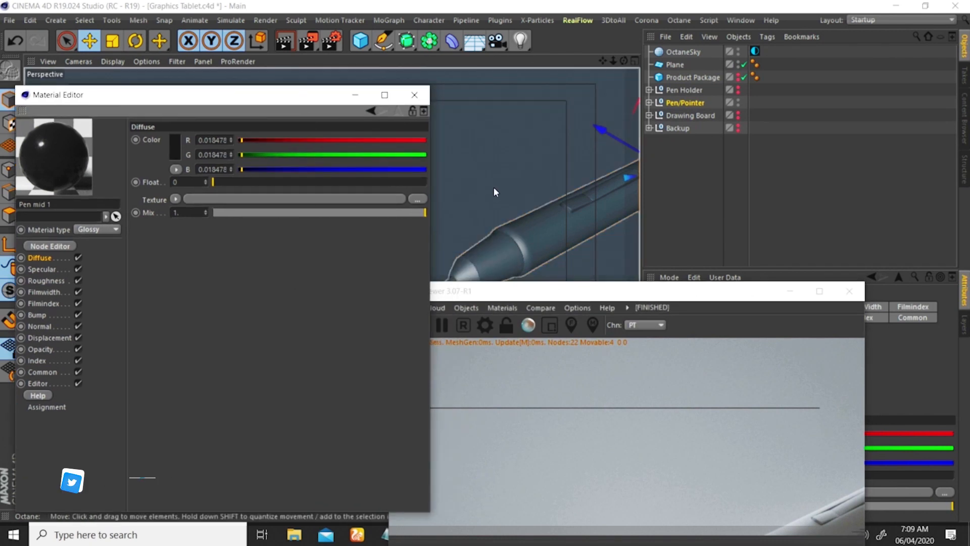
{"action": "left_click_drag", "start_coordinate": [493, 186], "coordinate": [481, 209], "text": "alt"}
{"action": "left_click_drag", "start_coordinate": [556, 177], "coordinate": [455, 171], "text": "alt"}
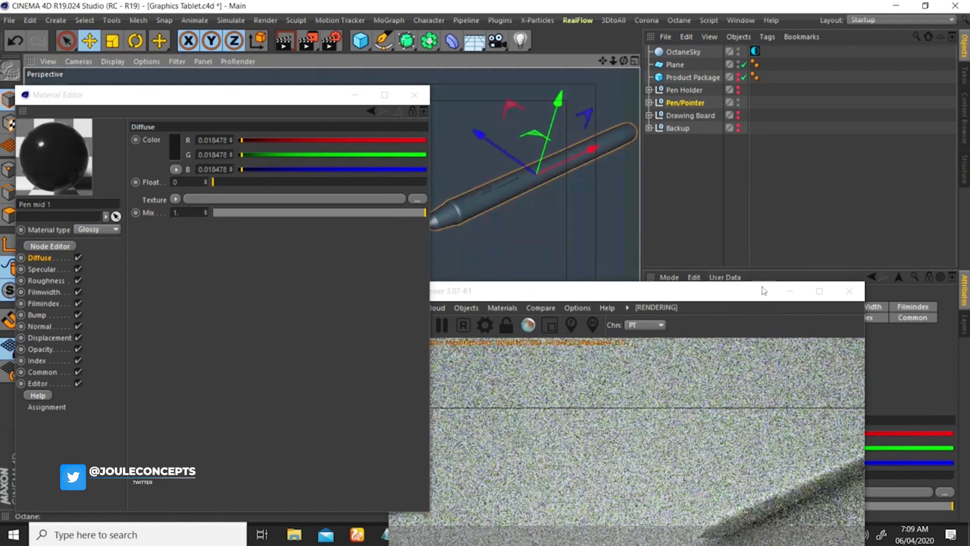
{"action": "left_click_drag", "start_coordinate": [345, 101], "coordinate": [185, 131]}
{"action": "left_click_drag", "start_coordinate": [475, 193], "coordinate": [453, 138], "text": "alt"}
{"action": "scroll", "coordinate": [453, 138], "scroll_direction": "up", "scroll_amount": 2}
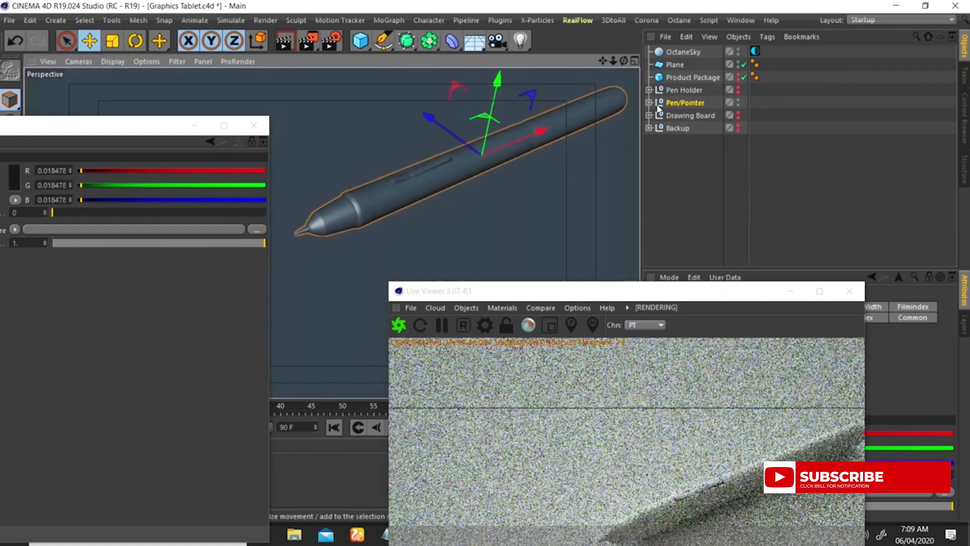
- Expand the Pen/Pointer group down to its individual parts and select the Body object
{"action": "left_click", "coordinate": [649, 103]}
{"action": "left_click", "coordinate": [656, 116]}
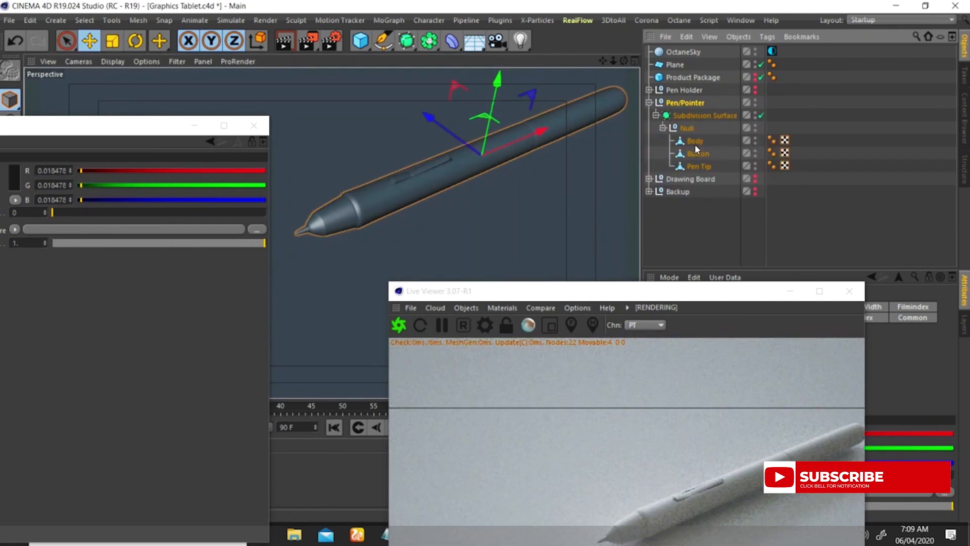
{"action": "left_click", "coordinate": [681, 154]}
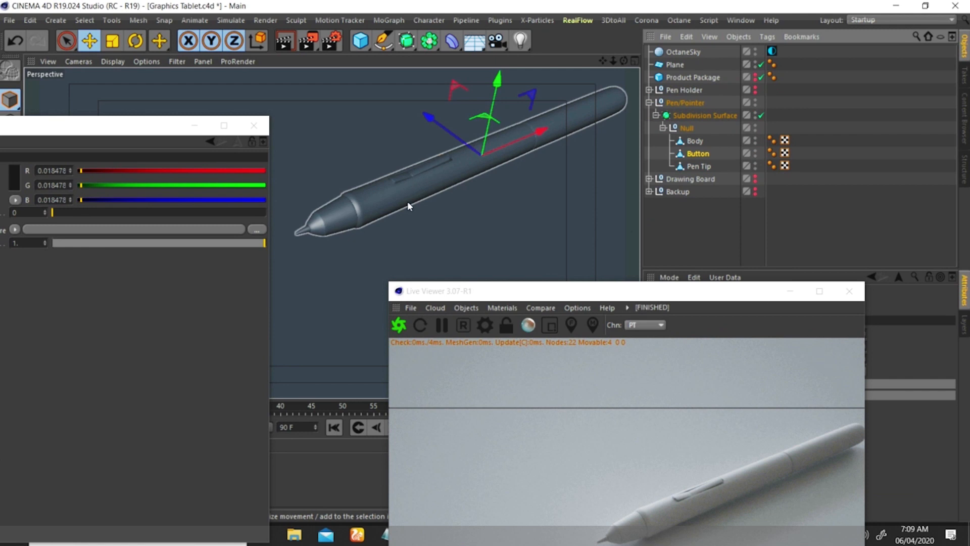
{"action": "left_click", "coordinate": [696, 142]}
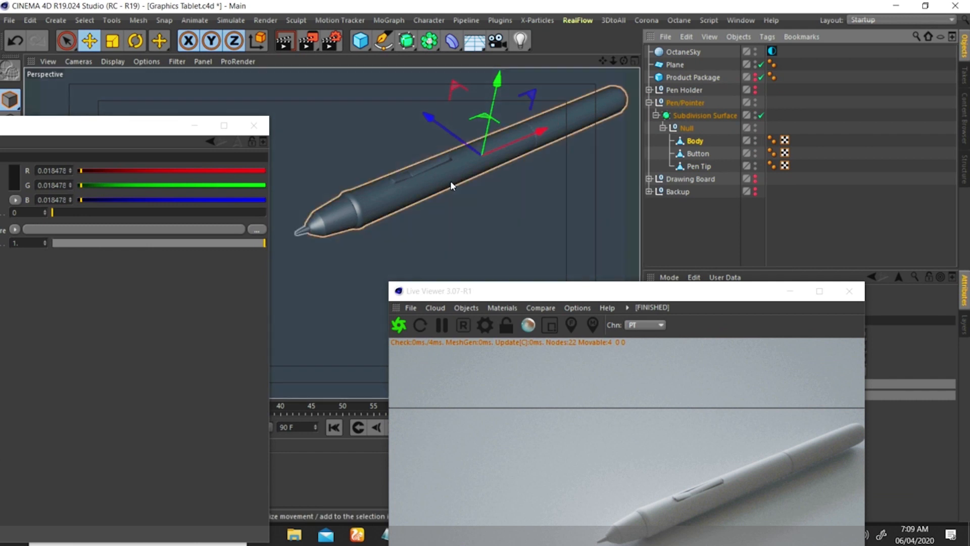
- Switch to polygon mode and loop-select the thin polygon ring in the Body's seam groove behind the pen button
{"action": "left_click_drag", "start_coordinate": [157, 131], "coordinate": [389, 274]}
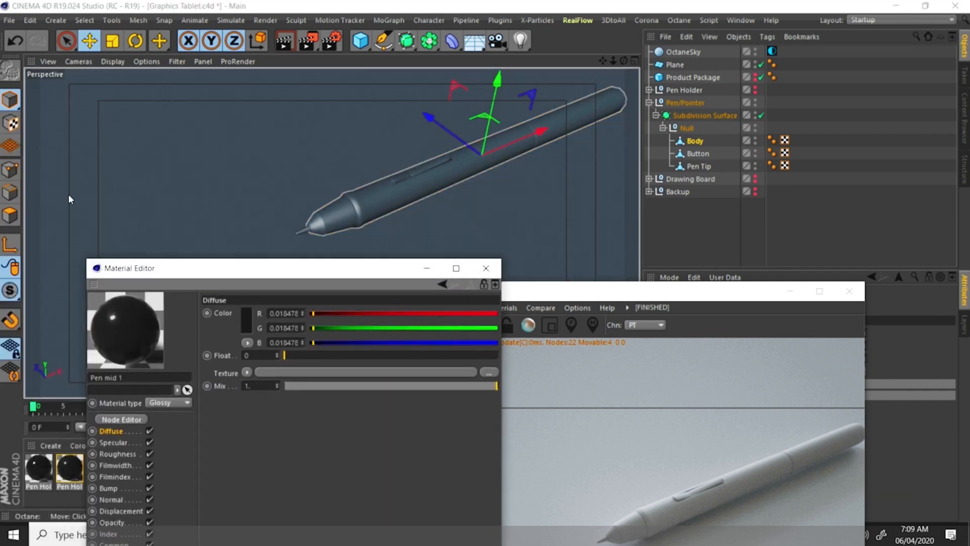
{"action": "left_click", "coordinate": [11, 216]}
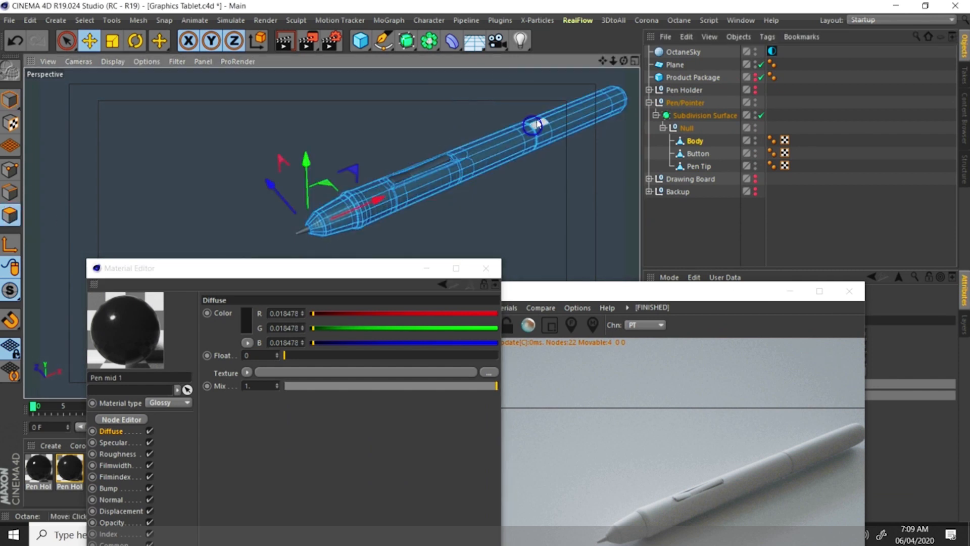
{"action": "scroll", "coordinate": [538, 124], "scroll_direction": "up", "scroll_amount": 10}
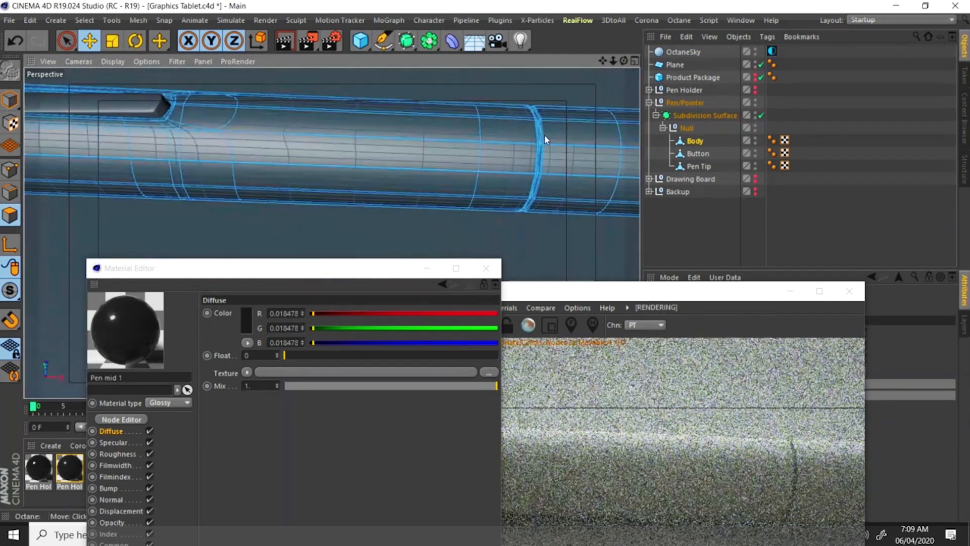
{"action": "scroll", "coordinate": [544, 135], "scroll_direction": "up", "scroll_amount": 5}
{"action": "left_click_drag", "start_coordinate": [546, 135], "coordinate": [506, 136], "text": "alt"}
{"action": "scroll", "coordinate": [506, 135], "scroll_direction": "up", "scroll_amount": 1}
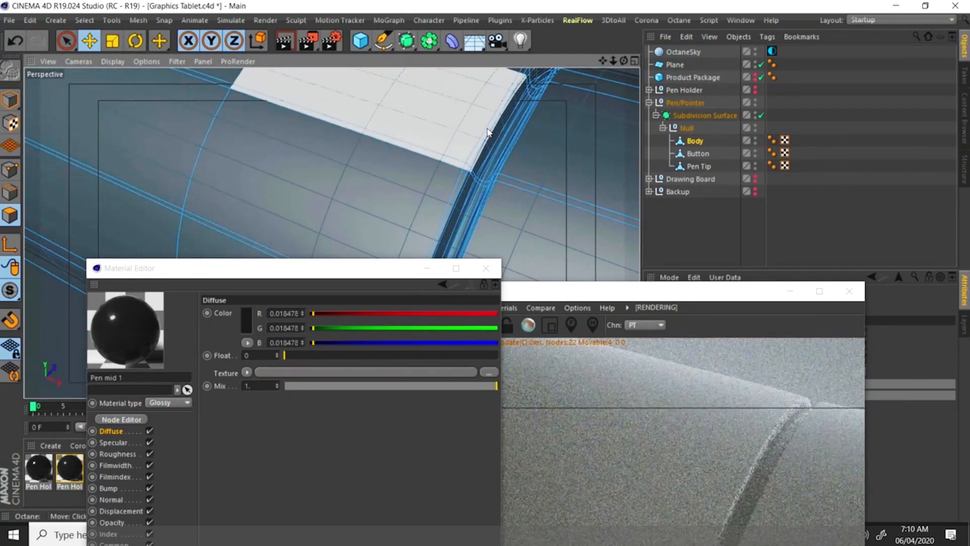
{"action": "key", "text": "u"}
{"action": "key", "text": "l"}
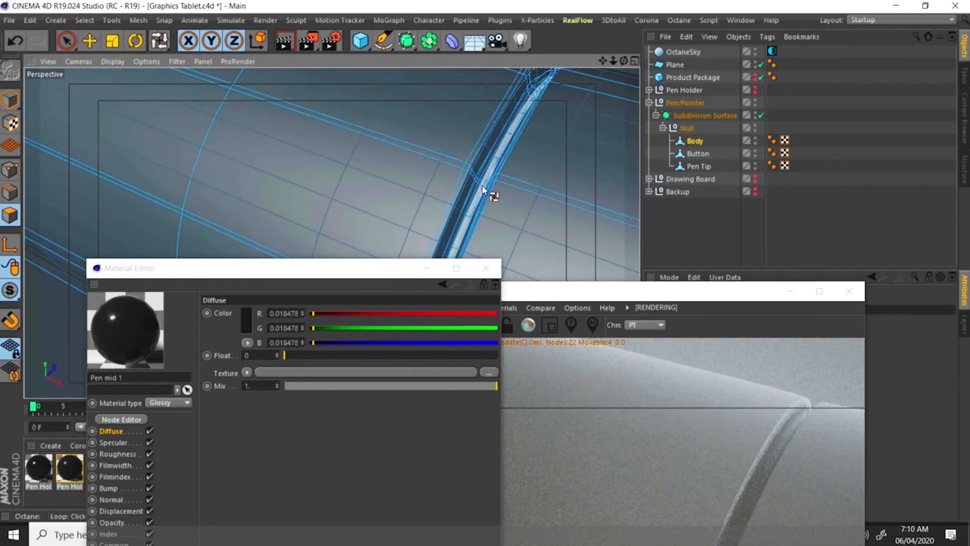
{"action": "left_click", "coordinate": [483, 186]}
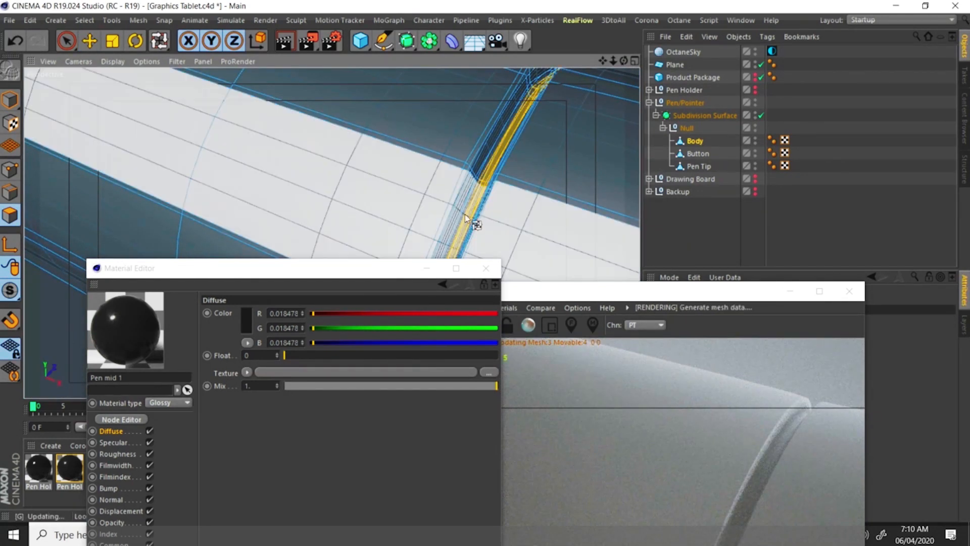
- Loop-select the thin polygon ring in the Body's seam groove between the pen's tapered front and the button section
{"action": "right_click_drag", "start_coordinate": [469, 147], "coordinate": [487, 138], "text": "alt"}
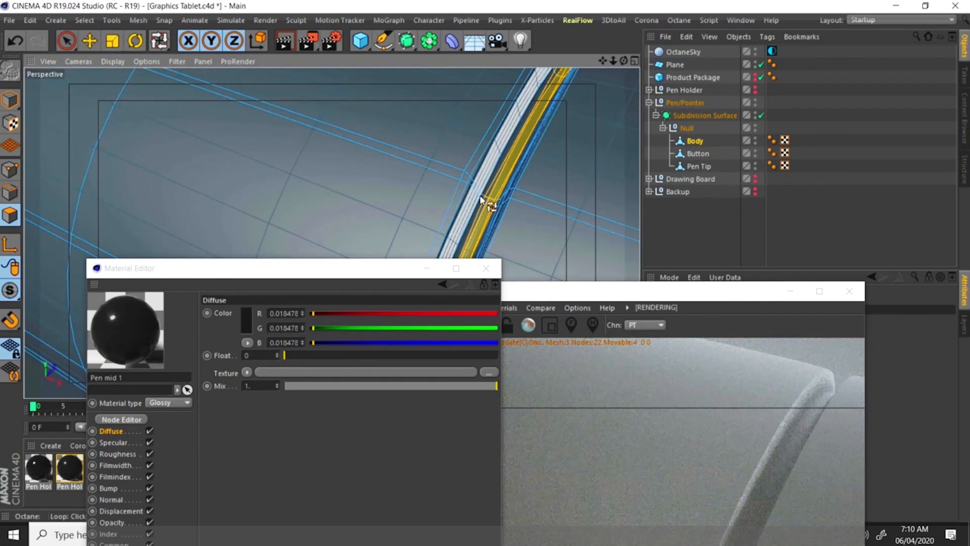
{"action": "left_click_drag", "start_coordinate": [478, 196], "coordinate": [403, 226], "text": "alt"}
{"action": "middle_click_drag", "start_coordinate": [482, 191], "coordinate": [524, 185], "text": "alt"}
{"action": "left_click_drag", "start_coordinate": [525, 189], "coordinate": [357, 174], "text": "alt"}
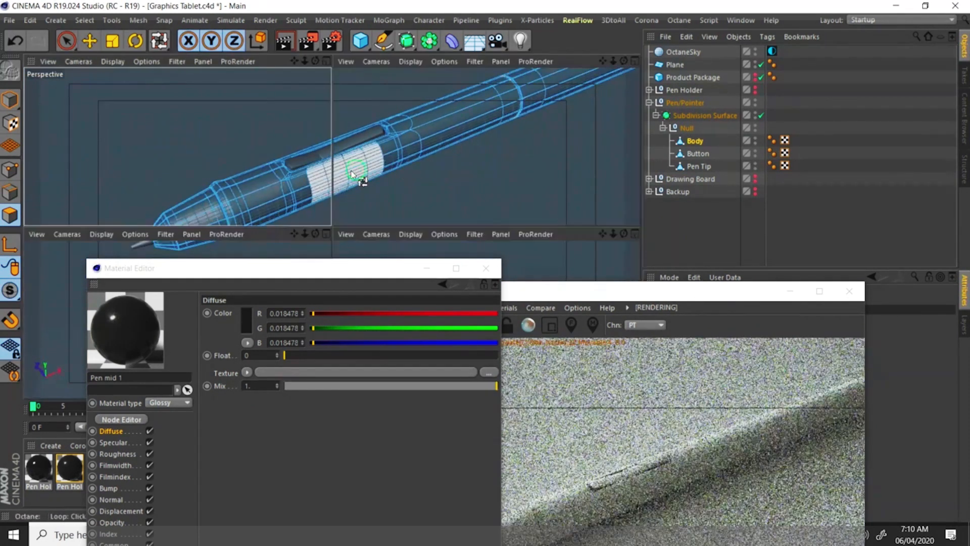
{"action": "middle_click", "coordinate": [326, 171]}
{"action": "middle_click", "coordinate": [210, 126]}
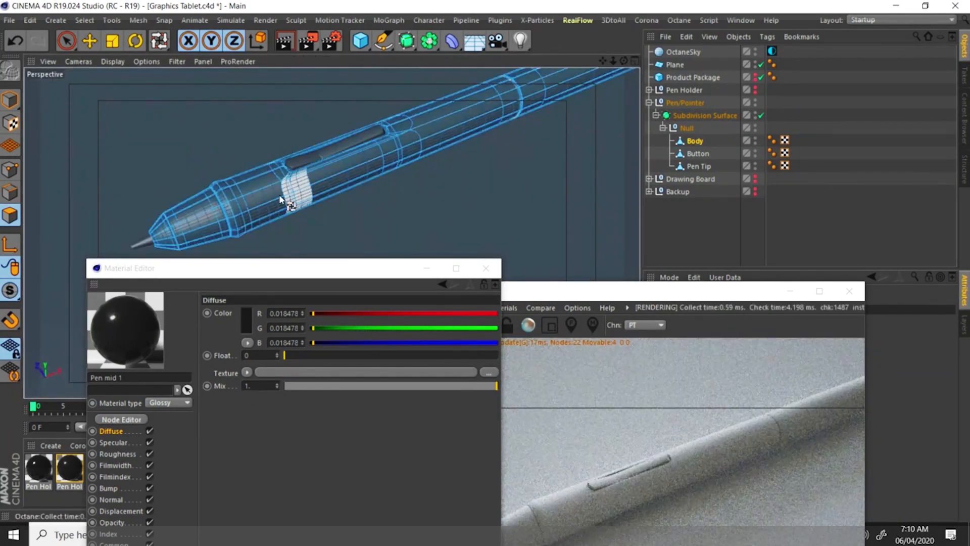
{"action": "scroll", "coordinate": [279, 195], "scroll_direction": "up", "scroll_amount": 10}
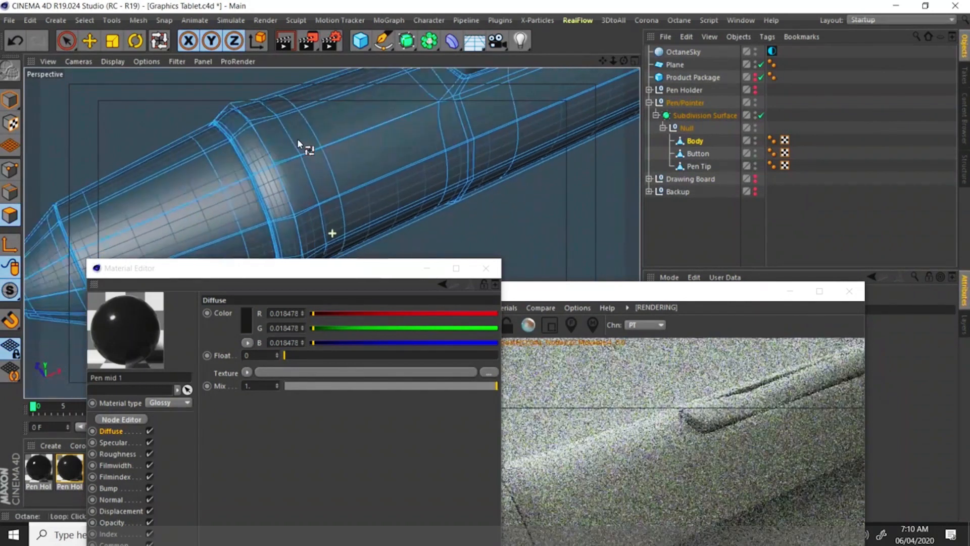
{"action": "scroll", "coordinate": [298, 140], "scroll_direction": "up", "scroll_amount": 10}
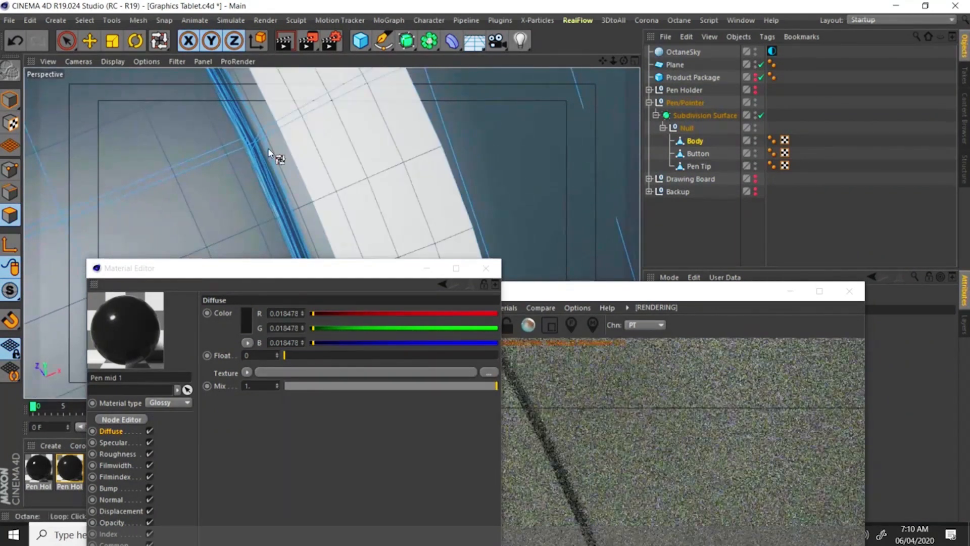
{"action": "scroll", "coordinate": [269, 152], "scroll_direction": "up", "scroll_amount": 10}
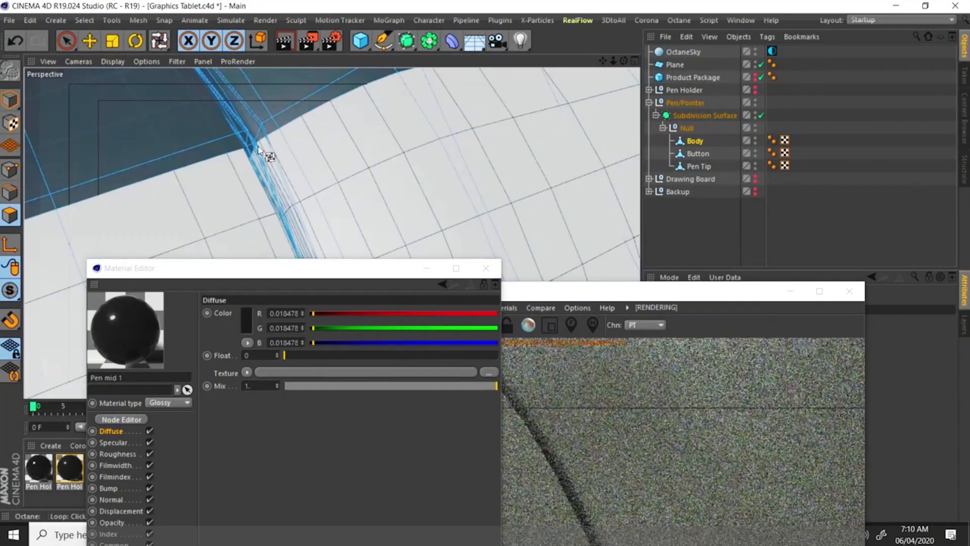
{"action": "scroll", "coordinate": [258, 147], "scroll_direction": "up", "scroll_amount": 10}
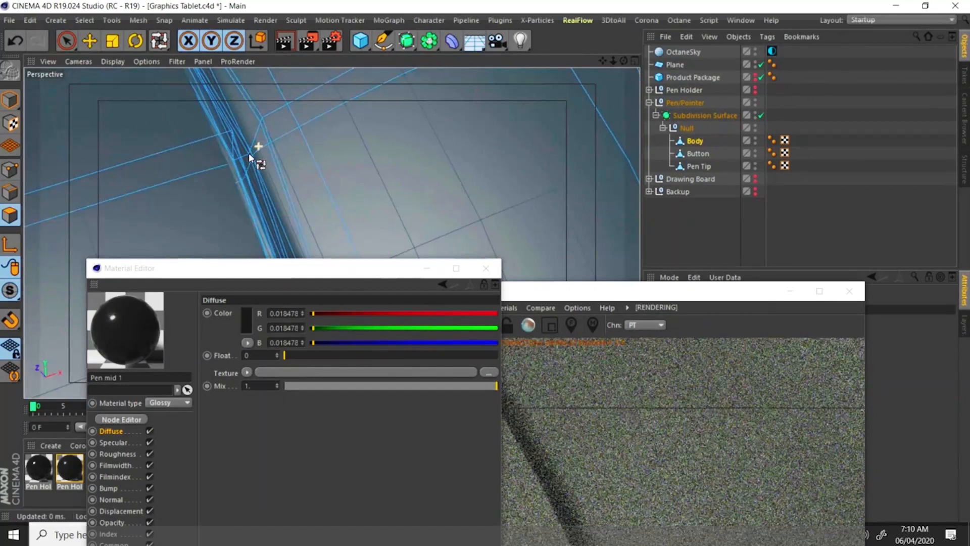
{"action": "middle_click_drag", "start_coordinate": [249, 154], "coordinate": [247, 157], "text": "alt"}
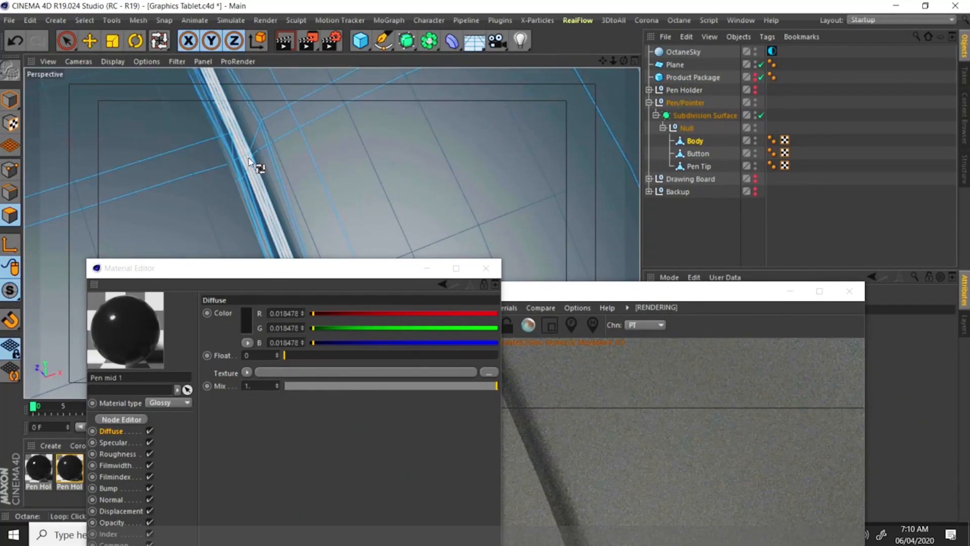
{"action": "left_click", "coordinate": [281, 156]}
{"action": "scroll", "coordinate": [238, 173], "scroll_direction": "down", "scroll_amount": 10}
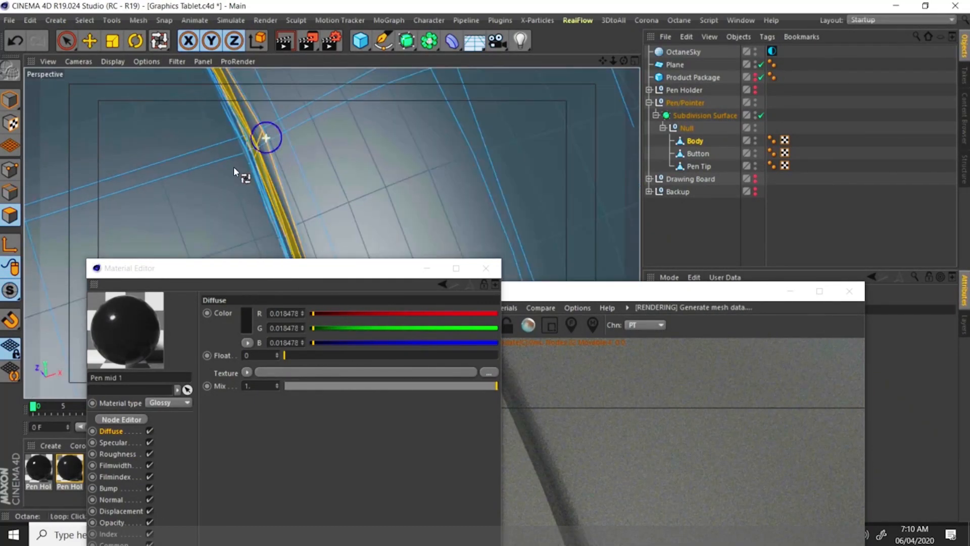
{"action": "scroll", "coordinate": [364, 152], "scroll_direction": "down", "scroll_amount": 12}
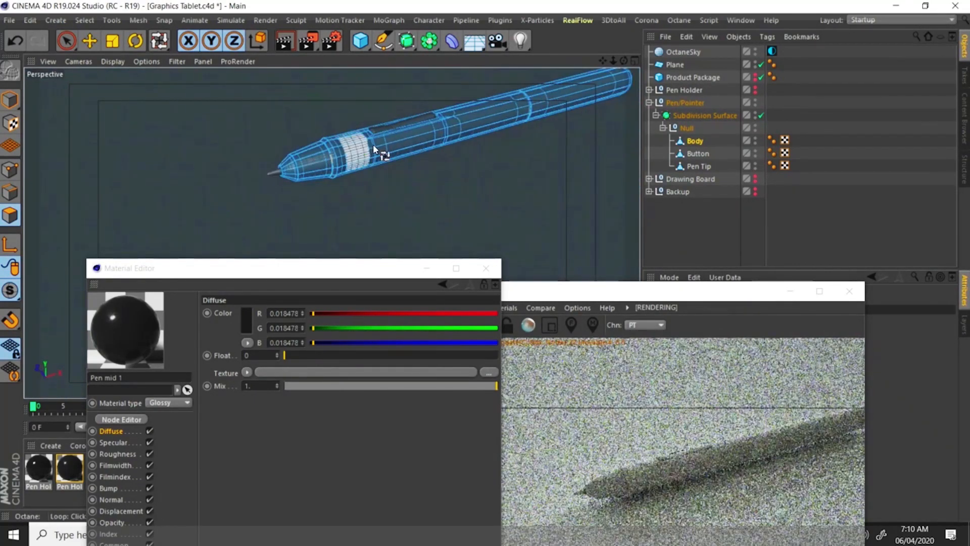
- Select all polygons of the pen body's middle section between the seams with Fill Selection
{"action": "middle_click_drag", "start_coordinate": [296, 158], "coordinate": [292, 160], "text": "alt"}
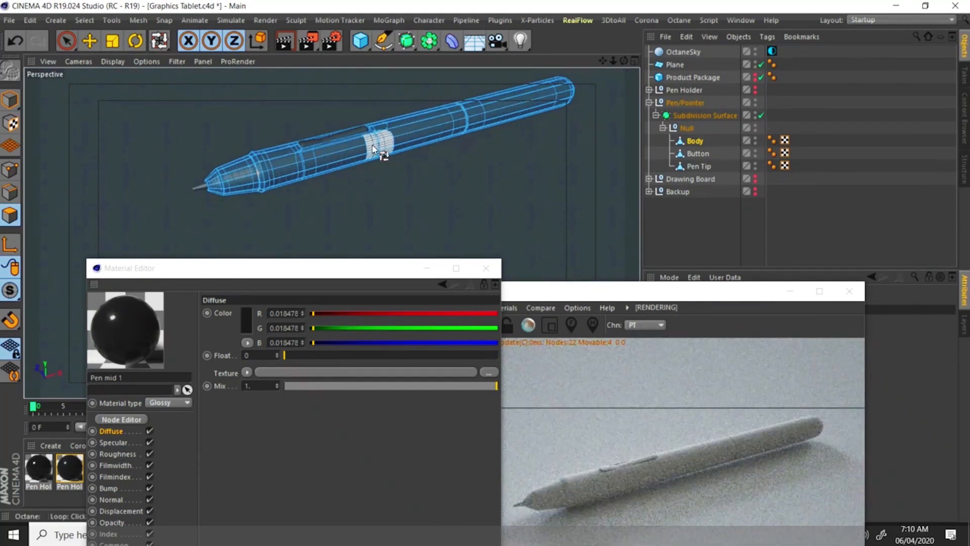
{"action": "left_click_drag", "start_coordinate": [377, 151], "coordinate": [374, 154], "text": "alt"}
{"action": "key", "text": "u"}
{"action": "key", "text": "f"}
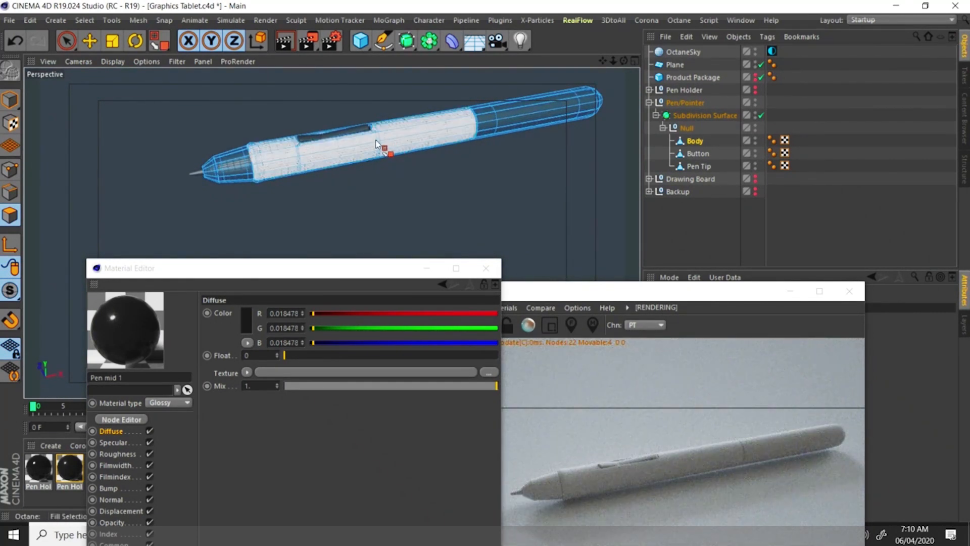
{"action": "left_click", "coordinate": [374, 145]}
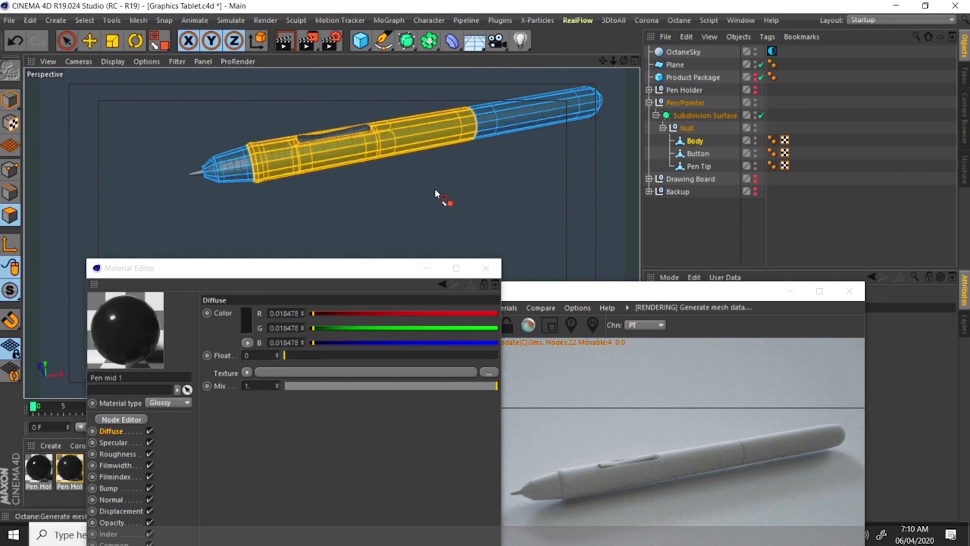
- Apply the Pen mid 1 material to the selected middle section of the pen body
{"action": "left_click_drag", "start_coordinate": [372, 273], "coordinate": [356, 252]}
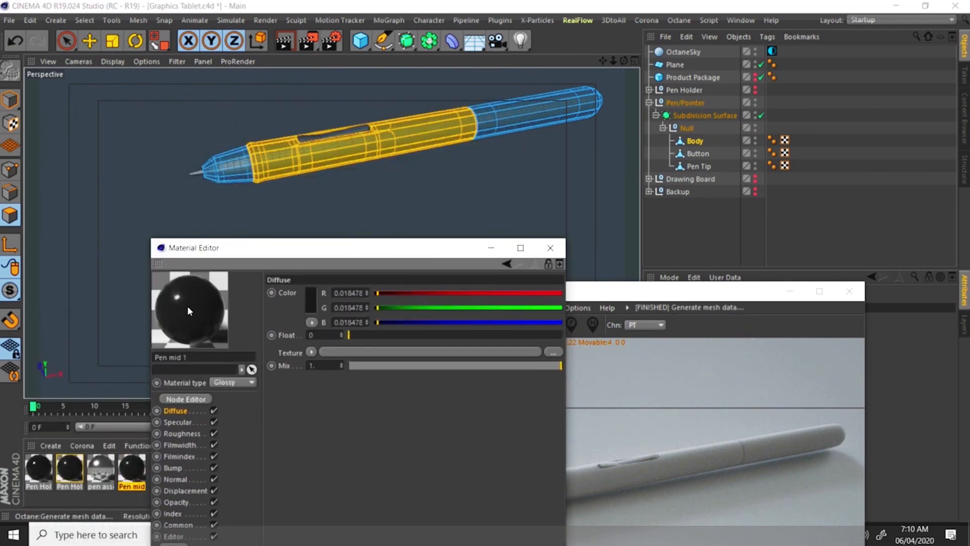
{"action": "left_click_drag", "start_coordinate": [391, 147], "coordinate": [392, 147]}
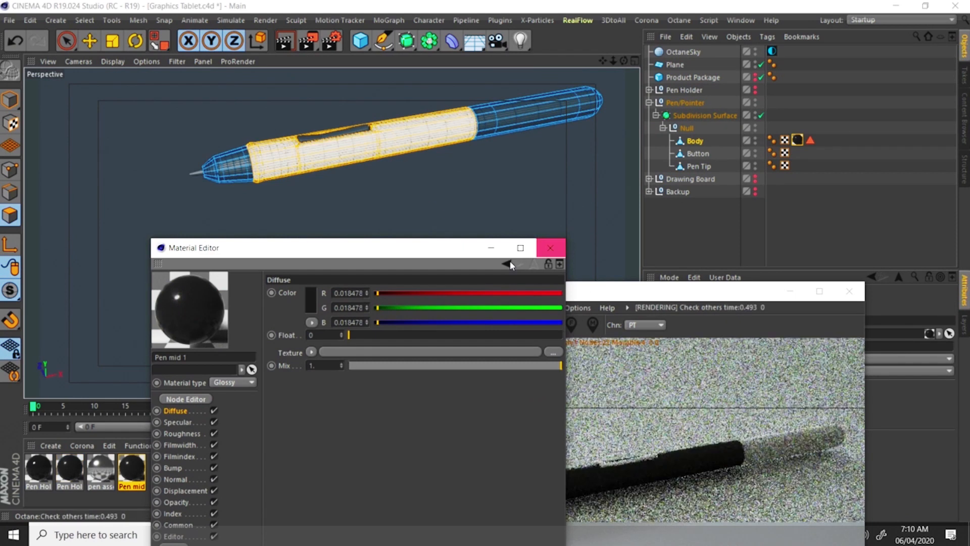
{"action": "left_click_drag", "start_coordinate": [416, 252], "coordinate": [296, 134]}
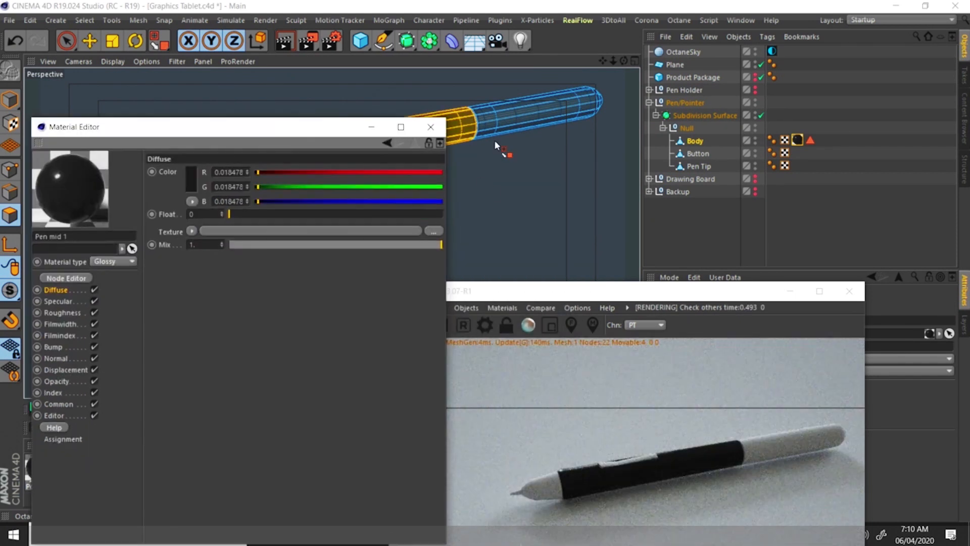
- Increase the Roughness float of the Pen mid 1 material
{"action": "left_click_drag", "start_coordinate": [496, 145], "coordinate": [532, 140], "text": "alt"}
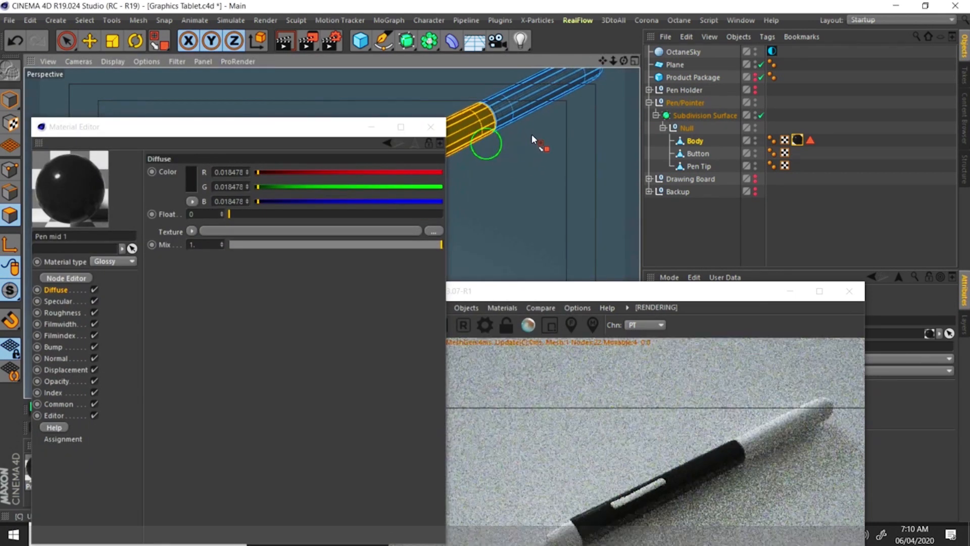
{"action": "middle_click_drag", "start_coordinate": [532, 135], "coordinate": [578, 122], "text": "alt"}
{"action": "middle_click_drag", "start_coordinate": [483, 139], "coordinate": [511, 131], "text": "alt"}
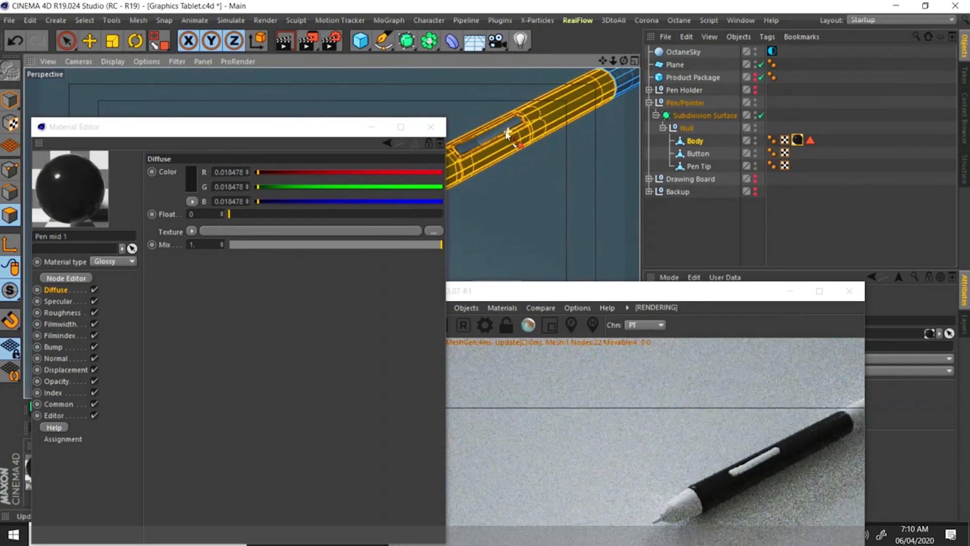
{"action": "right_click_drag", "start_coordinate": [507, 132], "coordinate": [524, 124], "text": "alt"}
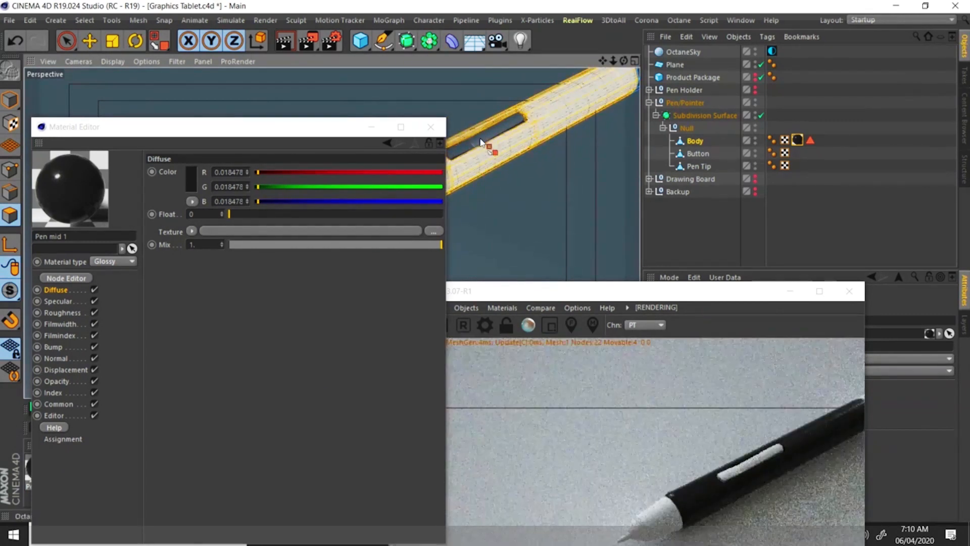
{"action": "left_click_drag", "start_coordinate": [215, 134], "coordinate": [300, 109]}
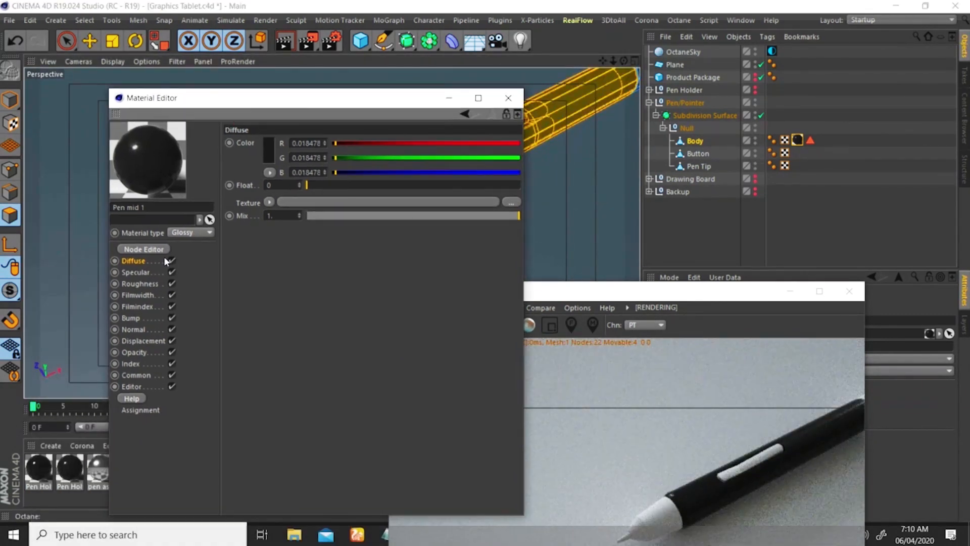
{"action": "left_click", "coordinate": [140, 284]}
{"action": "left_click_drag", "start_coordinate": [347, 185], "coordinate": [400, 184]}
- Try an Index of 1.02 and then 1.01 on the Pen mid 1 material
{"action": "left_click", "coordinate": [131, 364]}
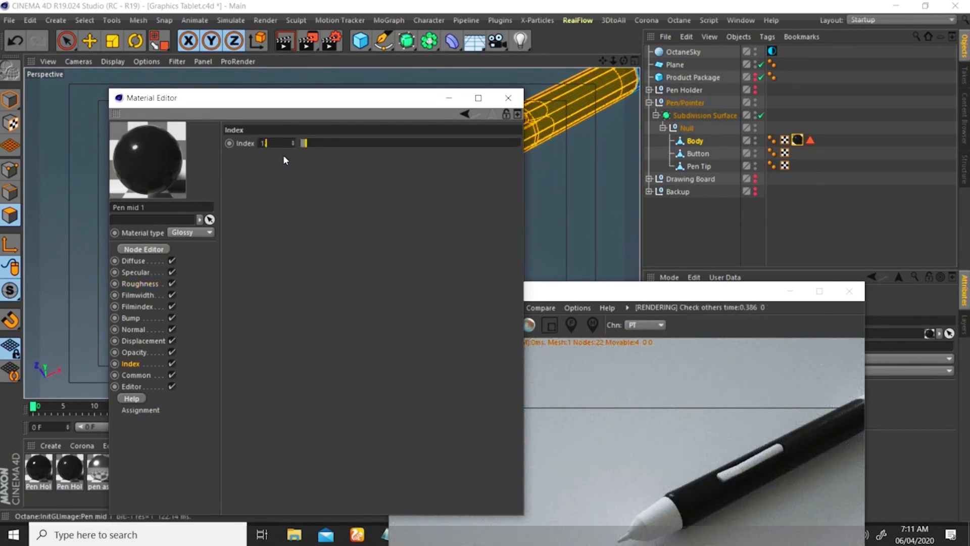
{"action": "type", "text": "1.0"}
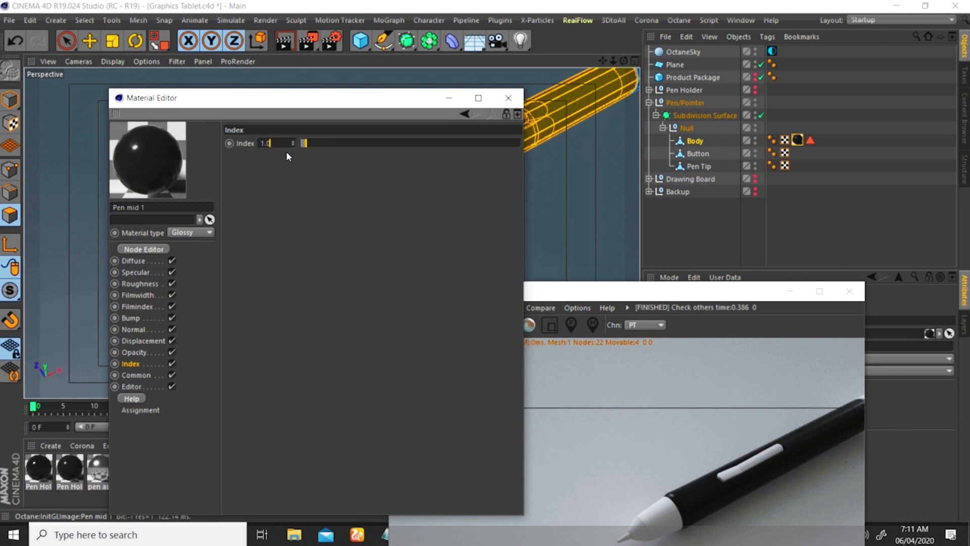
{"action": "type", "text": "2"}
{"action": "key", "text": "Return"}
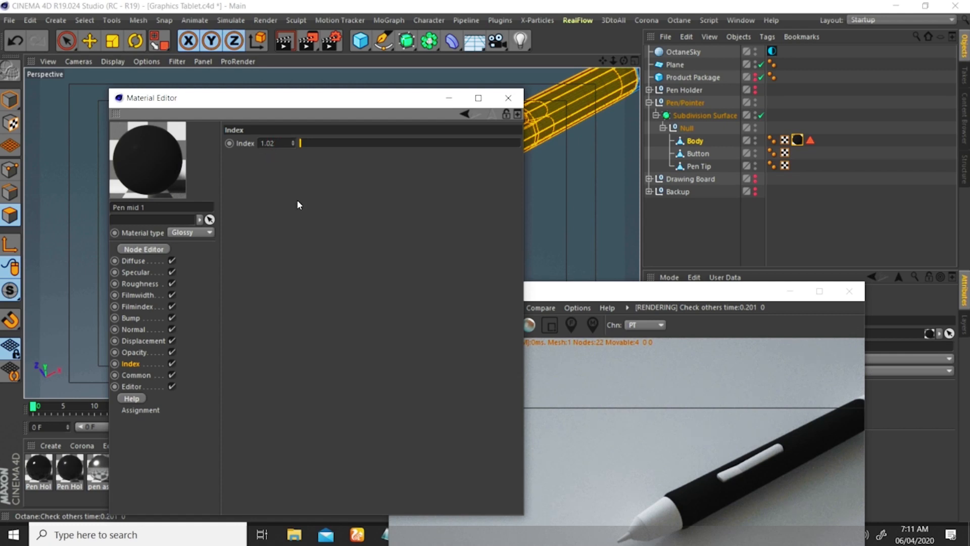
{"action": "key", "text": "BackSpace"}
{"action": "type", "text": "1"}
{"action": "key", "text": "Return"}
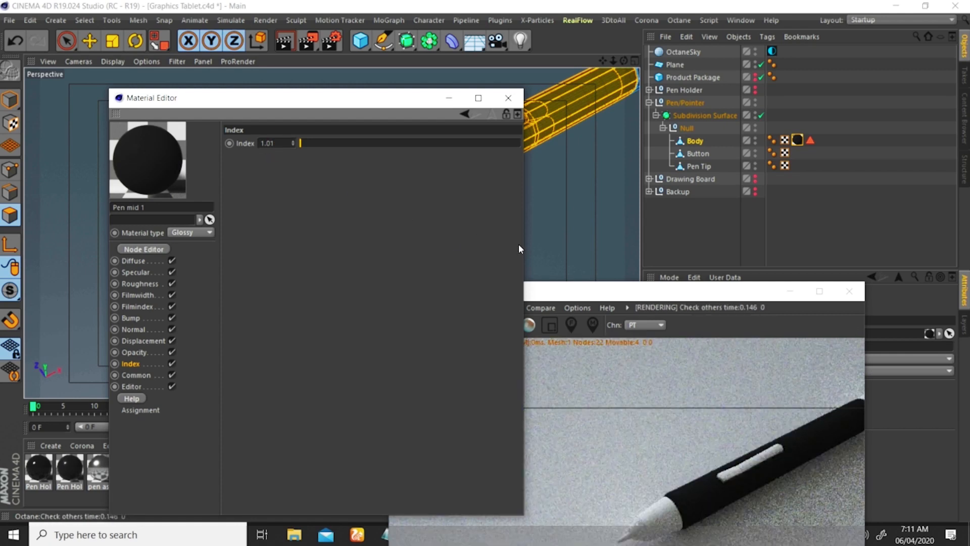
- Set the Index of the Pen mid 1 material to 1.25
{"action": "left_click_drag", "start_coordinate": [340, 98], "coordinate": [191, 222]}
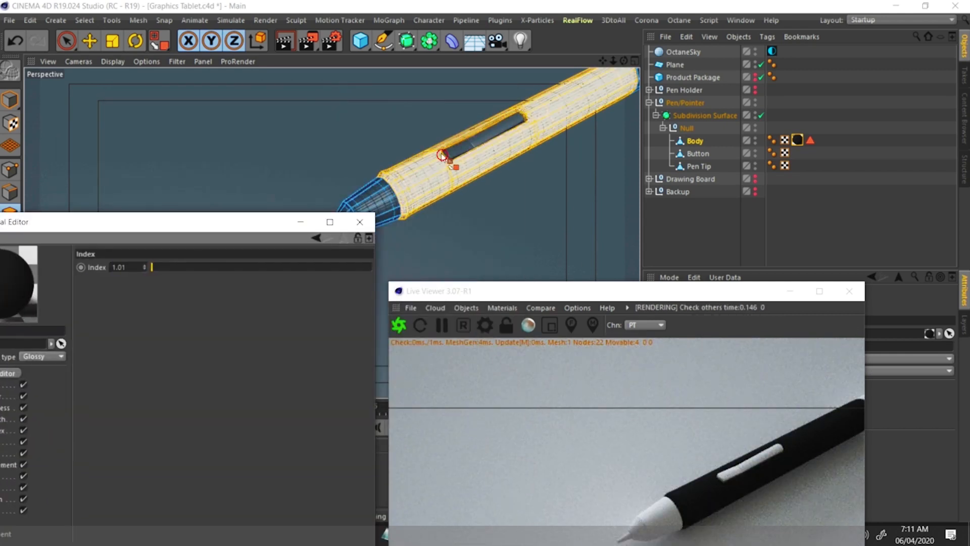
{"action": "left_click_drag", "start_coordinate": [441, 156], "coordinate": [437, 136], "text": "alt"}
{"action": "middle_click_drag", "start_coordinate": [482, 175], "coordinate": [386, 123], "text": "alt"}
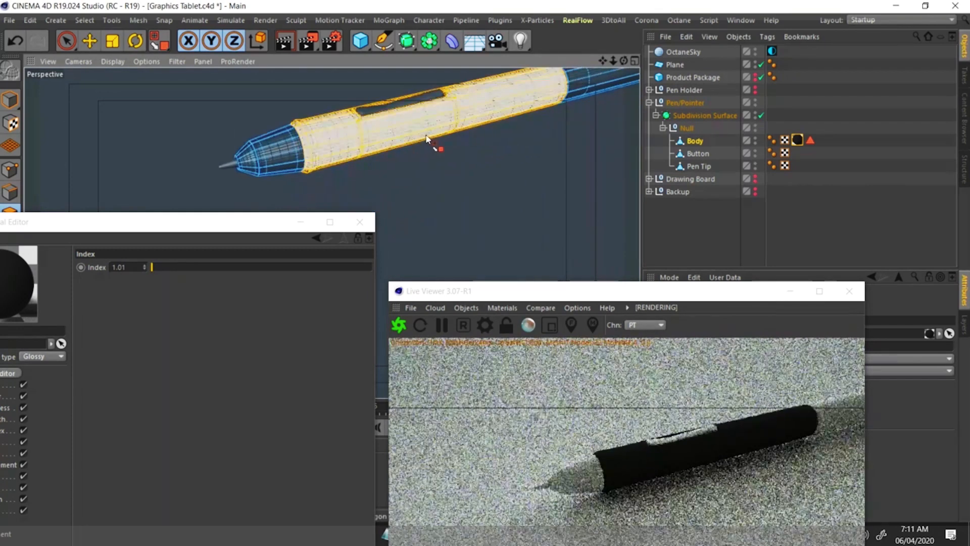
{"action": "left_click_drag", "start_coordinate": [223, 223], "coordinate": [351, 132]}
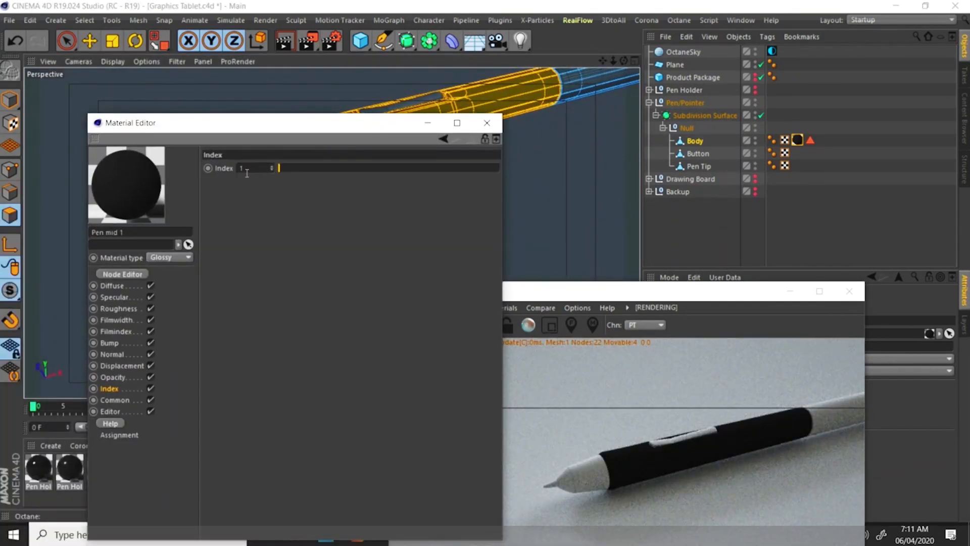
{"action": "type", "text": "3"}
{"action": "key", "text": "Return"}
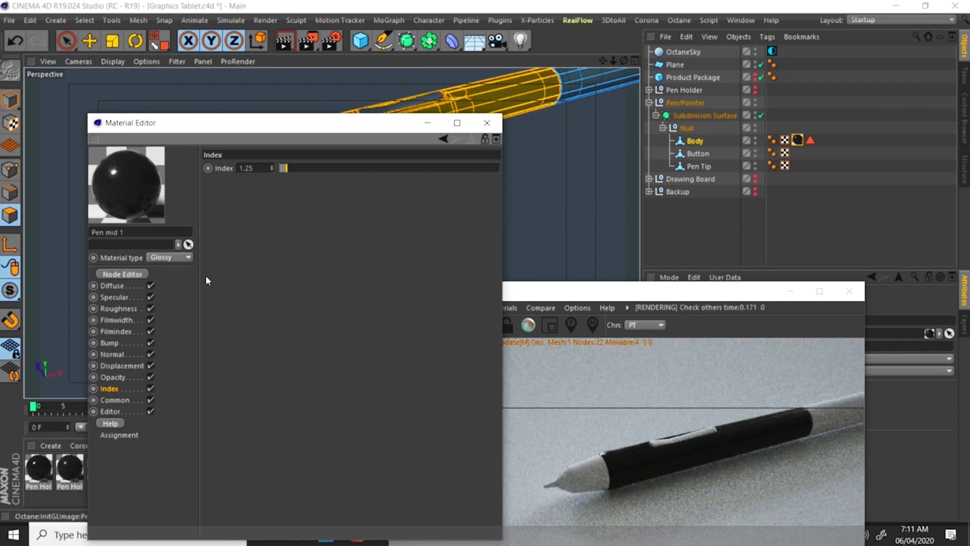
- Adjust the Roughness float of the Pen mid 1 material to about 0.81
{"action": "left_click", "coordinate": [116, 308]}
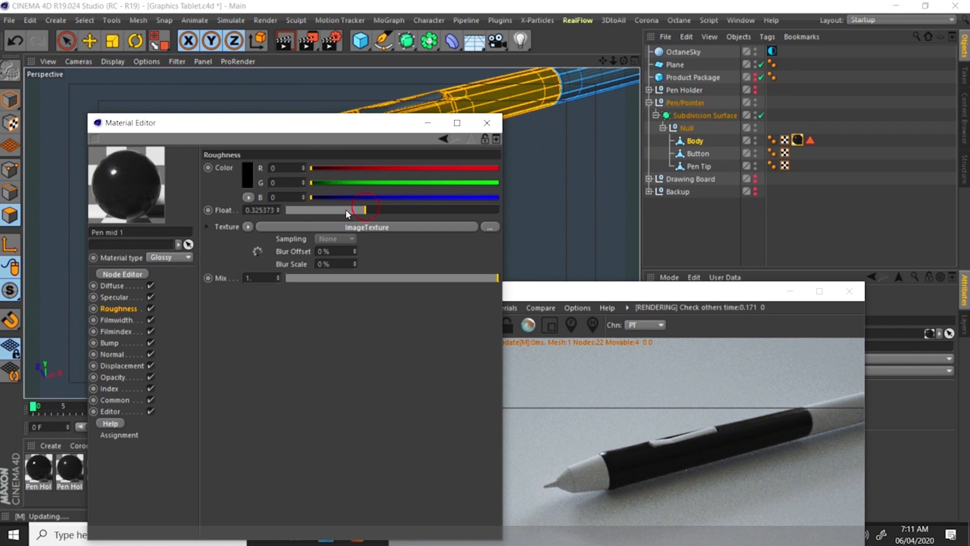
{"action": "left_click_drag", "start_coordinate": [348, 213], "coordinate": [267, 219]}
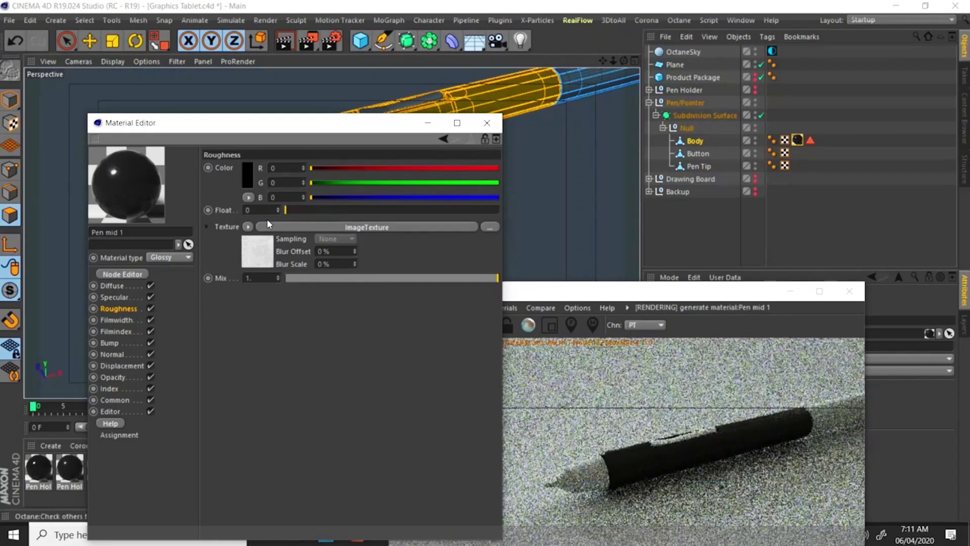
{"action": "left_click_drag", "start_coordinate": [374, 210], "coordinate": [458, 210]}
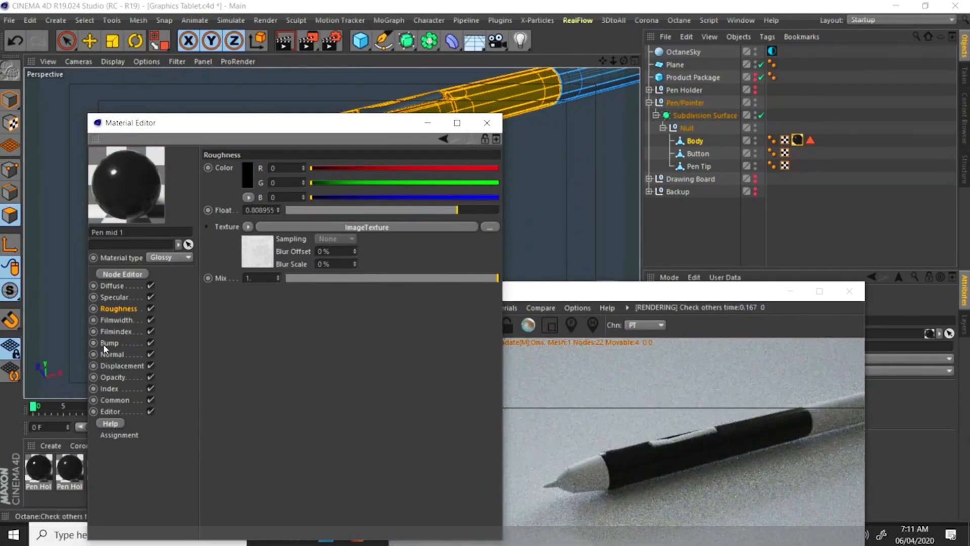
- Open the Pen mid 1 node graph and set the roughness image texture's Power to 0.6
{"action": "left_click", "coordinate": [119, 297]}
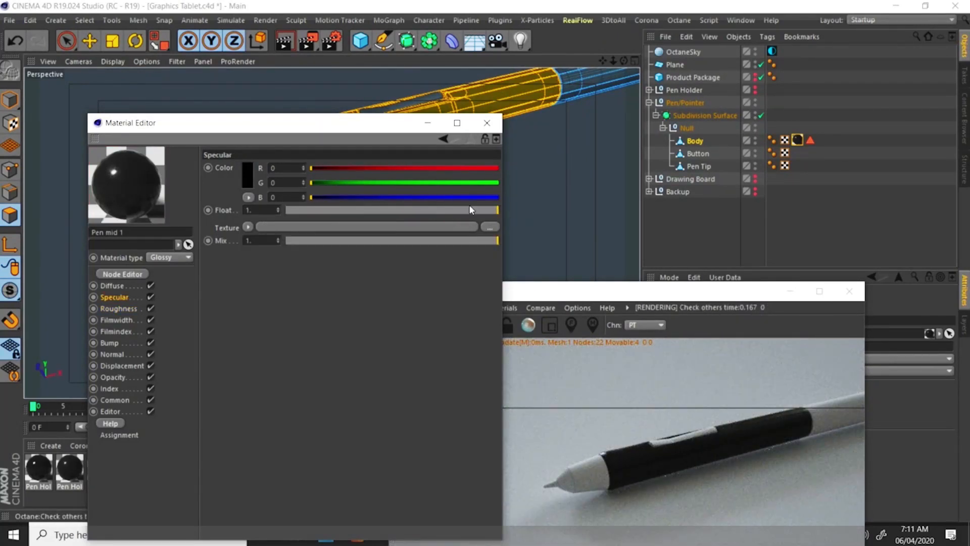
{"action": "left_click", "coordinate": [114, 286]}
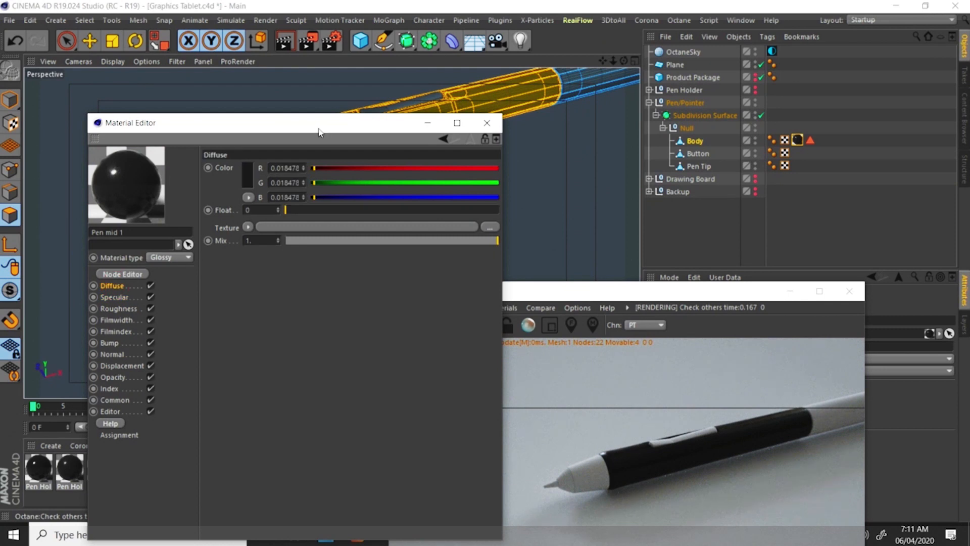
{"action": "left_click_drag", "start_coordinate": [319, 132], "coordinate": [756, 101]}
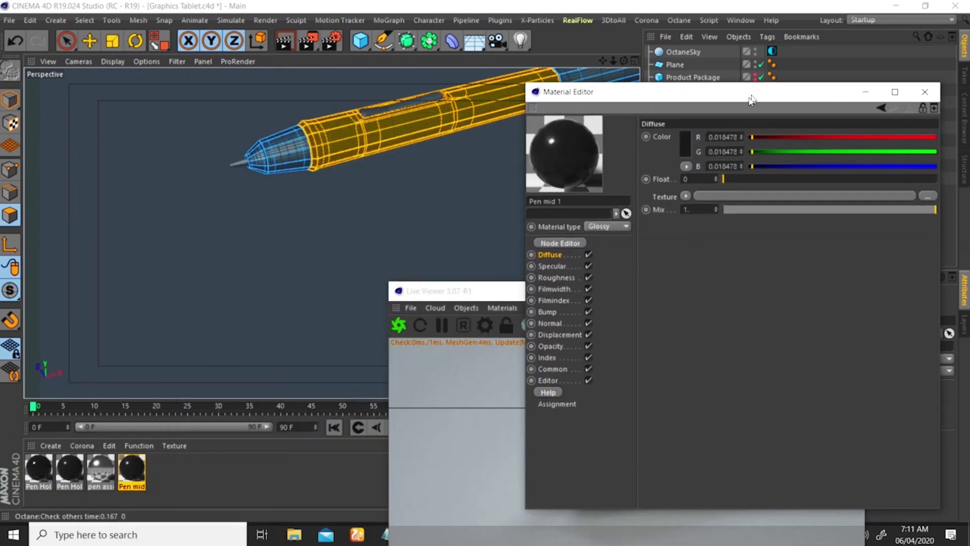
{"action": "left_click", "coordinate": [560, 244]}
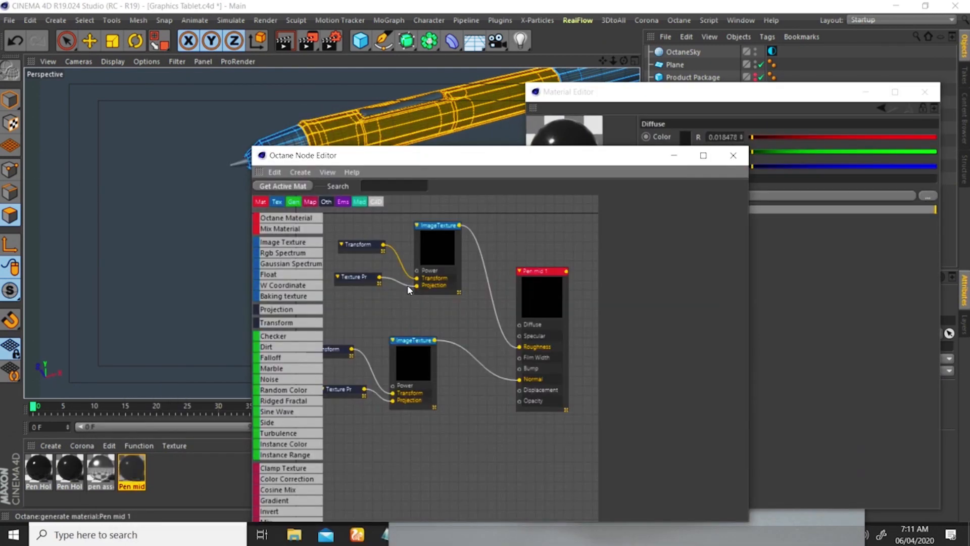
{"action": "left_click", "coordinate": [424, 238]}
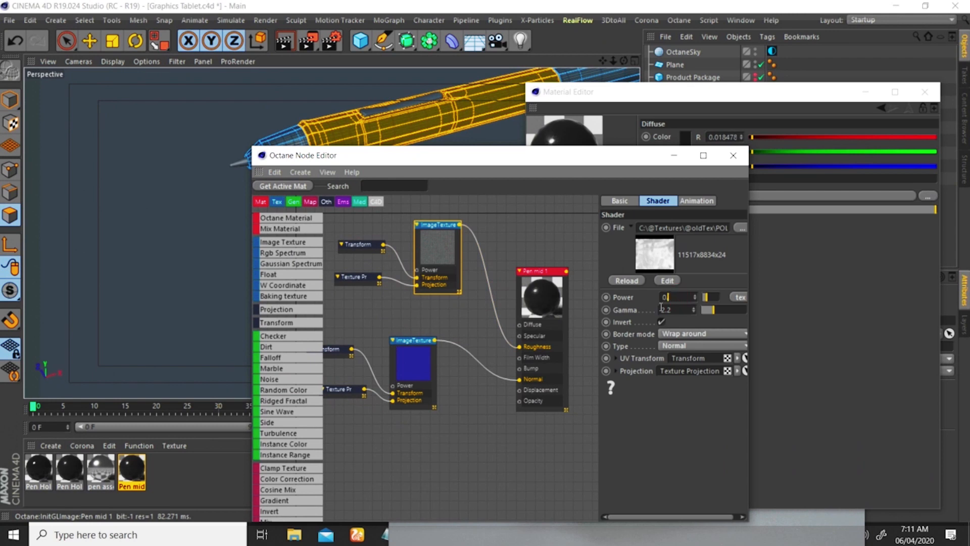
{"action": "type", "text": "0.6"}
{"action": "key", "text": "Return"}
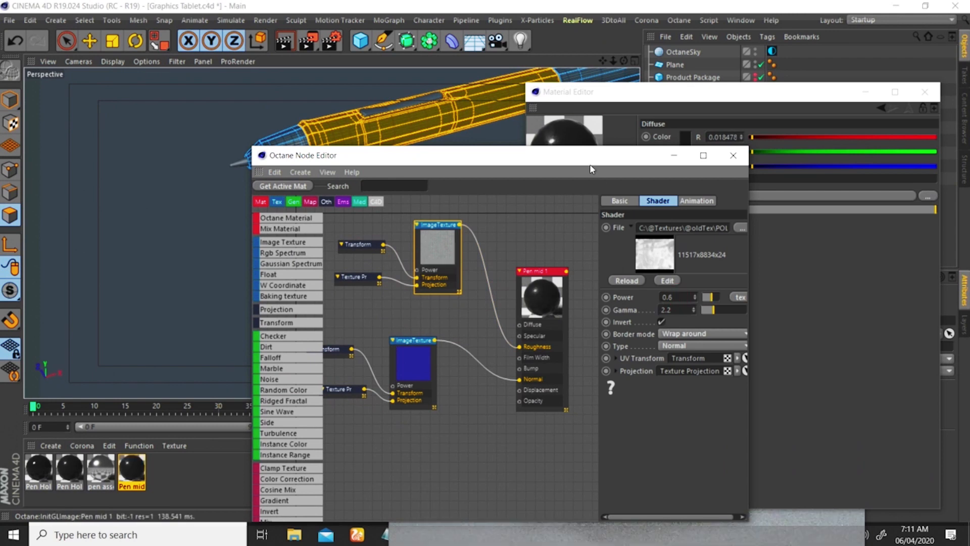
- Turn off Invert on the roughness image texture and close the Material Editor
{"action": "left_click_drag", "start_coordinate": [590, 158], "coordinate": [233, 200]}
{"action": "left_click_drag", "start_coordinate": [302, 259], "coordinate": [397, 122]}
{"action": "left_click", "coordinate": [218, 212]}
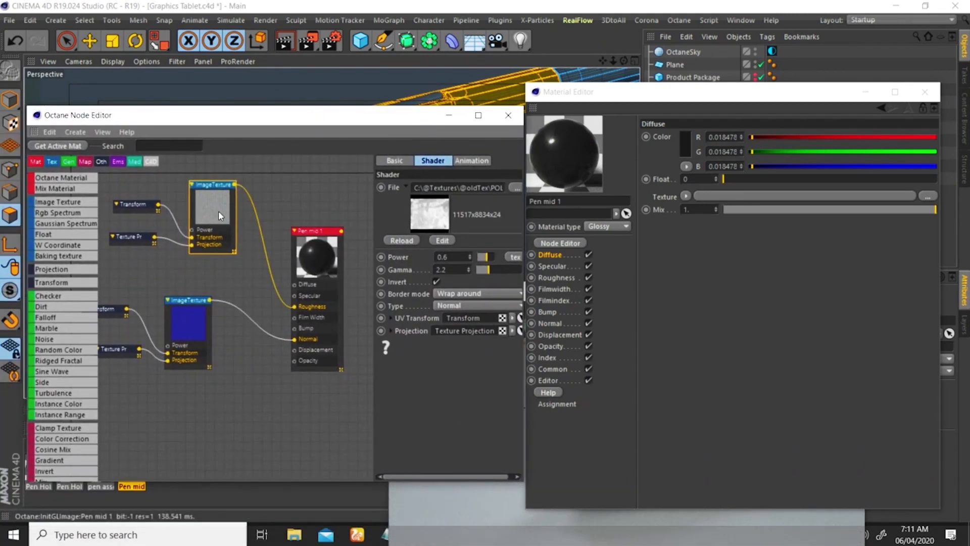
{"action": "left_click", "coordinate": [436, 282]}
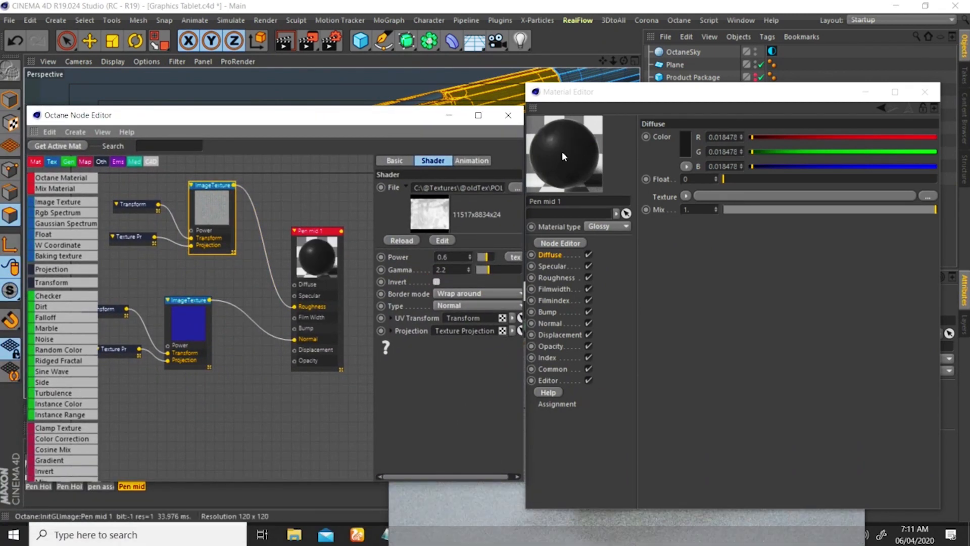
{"action": "left_click_drag", "start_coordinate": [418, 119], "coordinate": [253, 157]}
{"action": "left_click_drag", "start_coordinate": [632, 93], "coordinate": [529, 168]}
{"action": "left_click", "coordinate": [90, 40]}
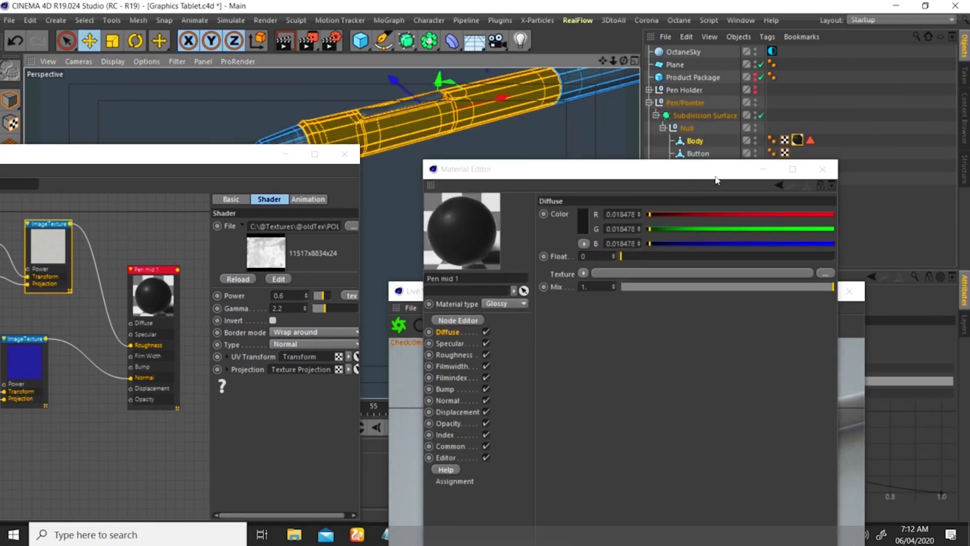
{"action": "left_click", "coordinate": [822, 169]}
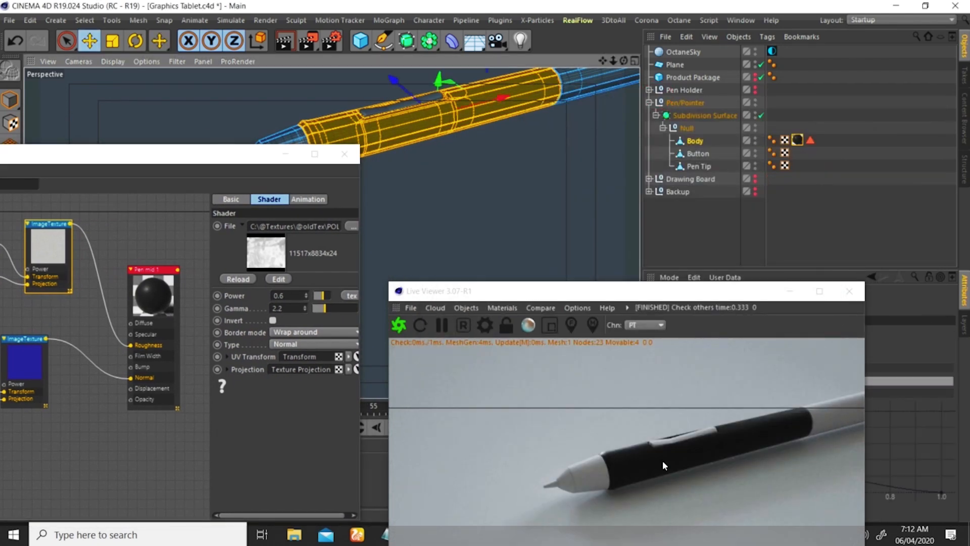
- Invert the polygon selection on the pen body so its front and rear sections are selected instead of the middle
{"action": "mouse_move", "coordinate": [448, 130]}
{"action": "left_mouse_down"}
{"action": "mouse_move", "coordinate": [456, 126]}
{"action": "mouse_move", "coordinate": [429, 148]}
{"action": "mouse_move", "coordinate": [466, 121]}
{"action": "mouse_move", "coordinate": [447, 129]}
{"action": "left_mouse_up"}
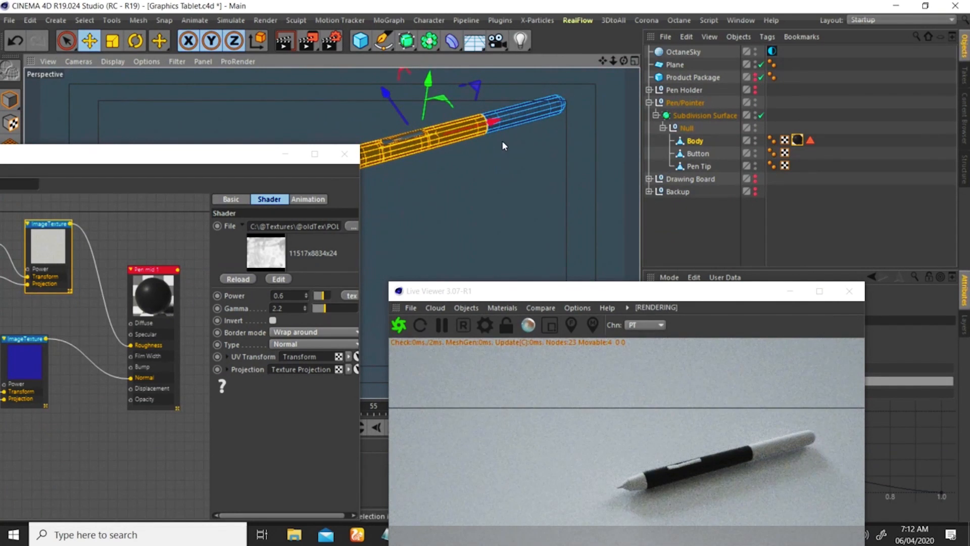
{"action": "left_click_drag", "start_coordinate": [502, 141], "coordinate": [528, 155]}
{"action": "right_click", "coordinate": [523, 158]}
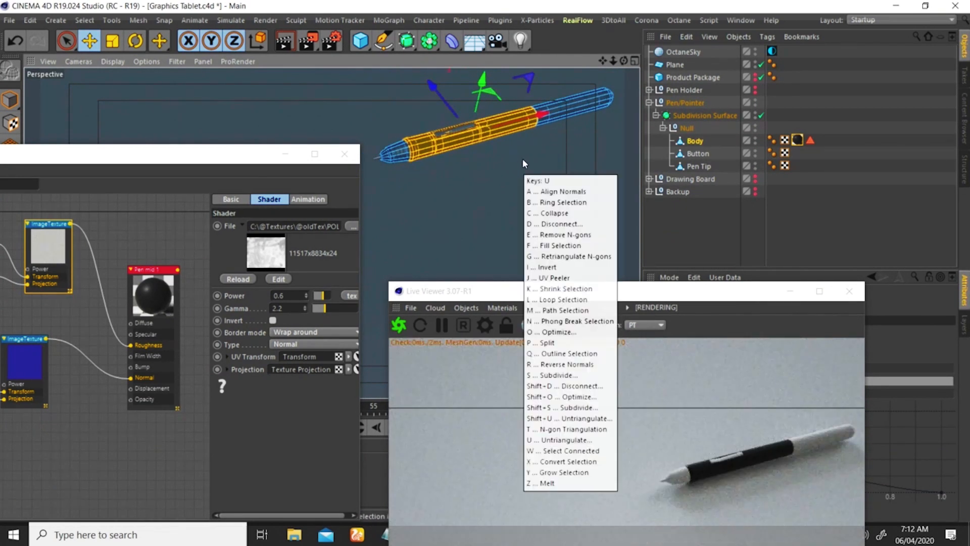
{"action": "key", "text": "Escape"}
{"action": "key", "text": "ctrl+shift+i"}
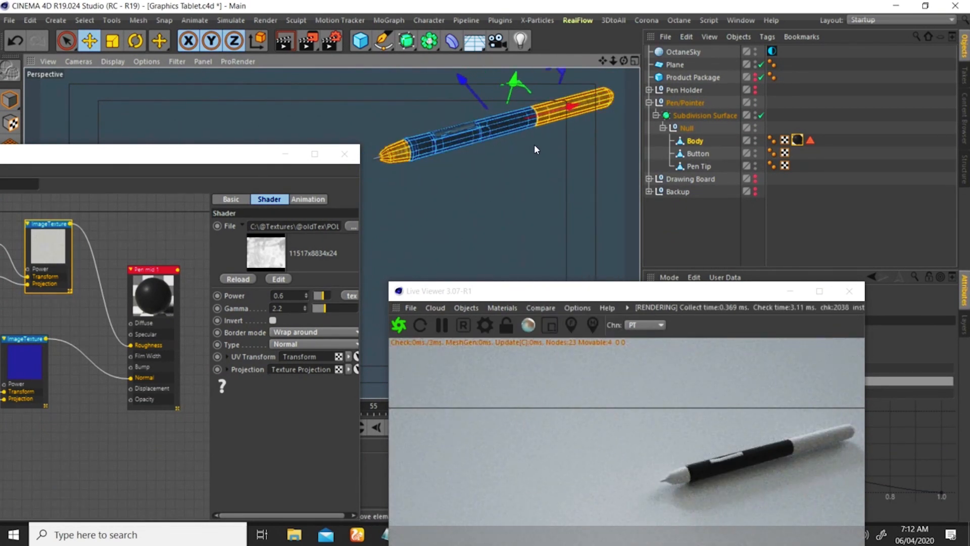
{"action": "left_click_drag", "start_coordinate": [177, 154], "coordinate": [654, 150]}
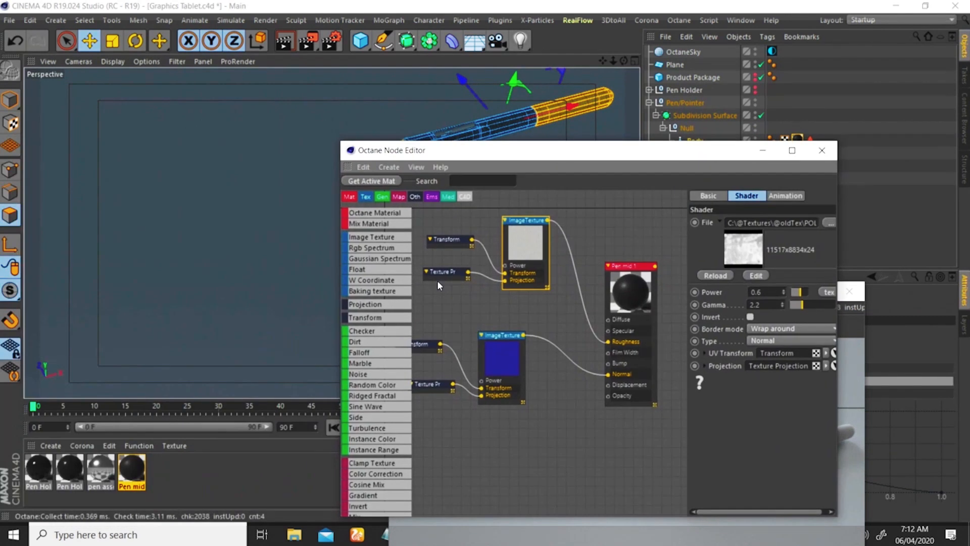
- Duplicate the Pen mid 1 material and rename the copy Pen mid 2
{"action": "left_click_drag", "start_coordinate": [132, 469], "coordinate": [163, 470], "text": "ctrl"}
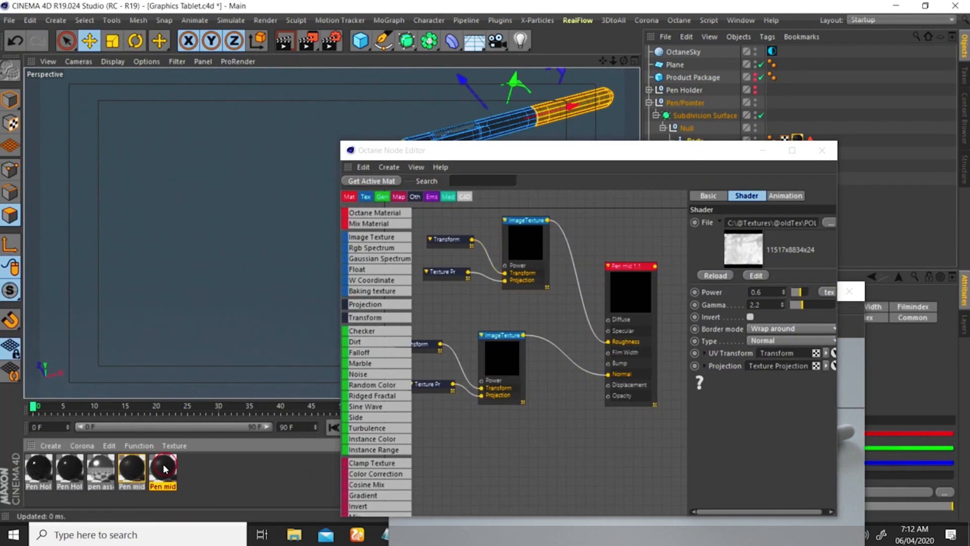
{"action": "double_click", "coordinate": [163, 469]}
{"action": "left_click", "coordinate": [240, 194]}
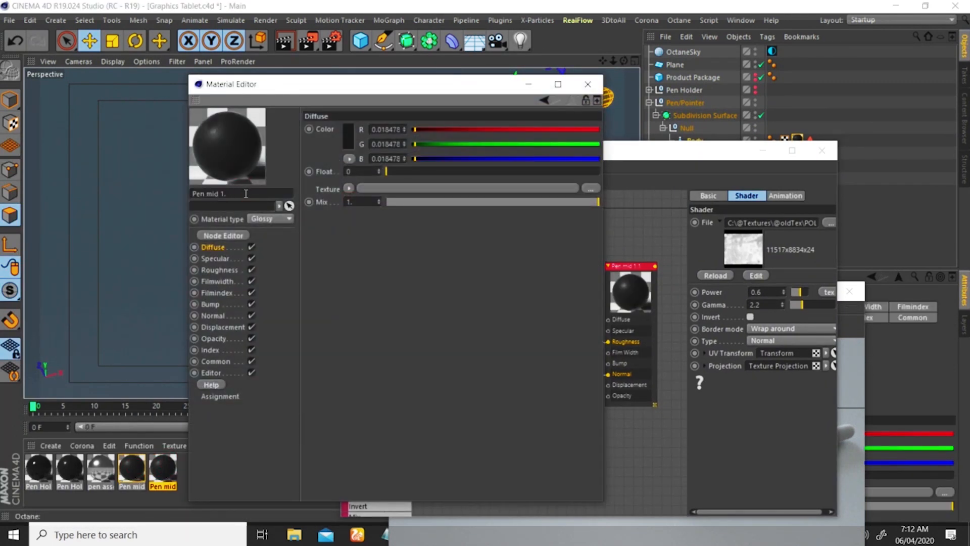
{"action": "key", "text": "BackSpace"}
{"action": "key", "text": "BackSpace"}
{"action": "key", "text": "BackSpace"}
{"action": "type", "text": "2"}
{"action": "key", "text": "Return"}
- Darken the Pen mid 2 diffuse color to 11% value and lower its Roughness float to about 0.15
{"action": "left_click", "coordinate": [347, 138]}
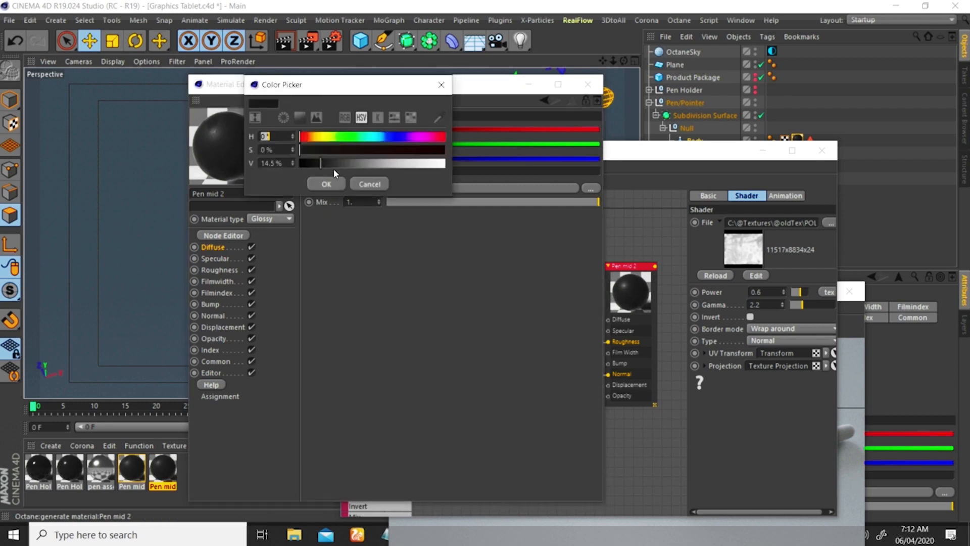
{"action": "left_click_drag", "start_coordinate": [317, 167], "coordinate": [313, 167]}
{"action": "double_click", "coordinate": [270, 163]}
{"action": "key", "text": "Return"}
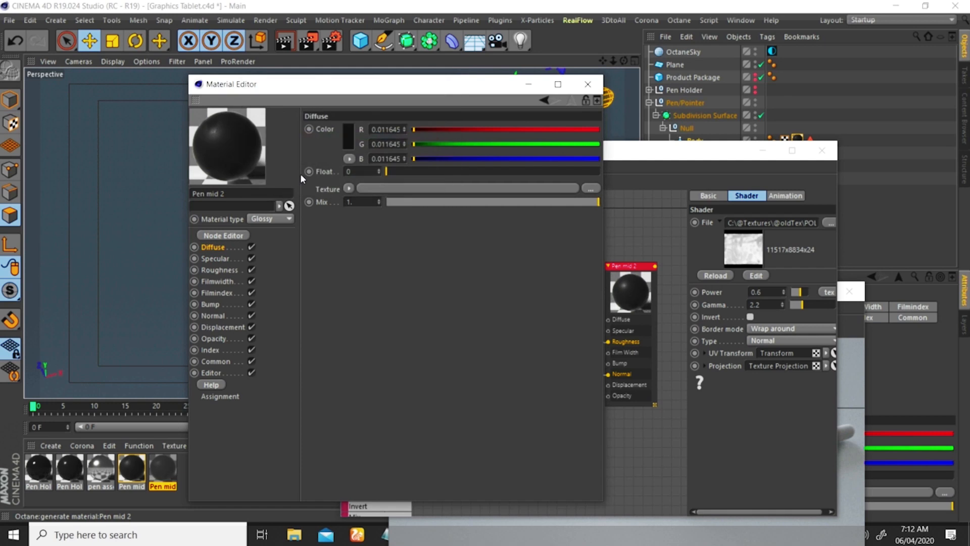
{"action": "left_click", "coordinate": [212, 271]}
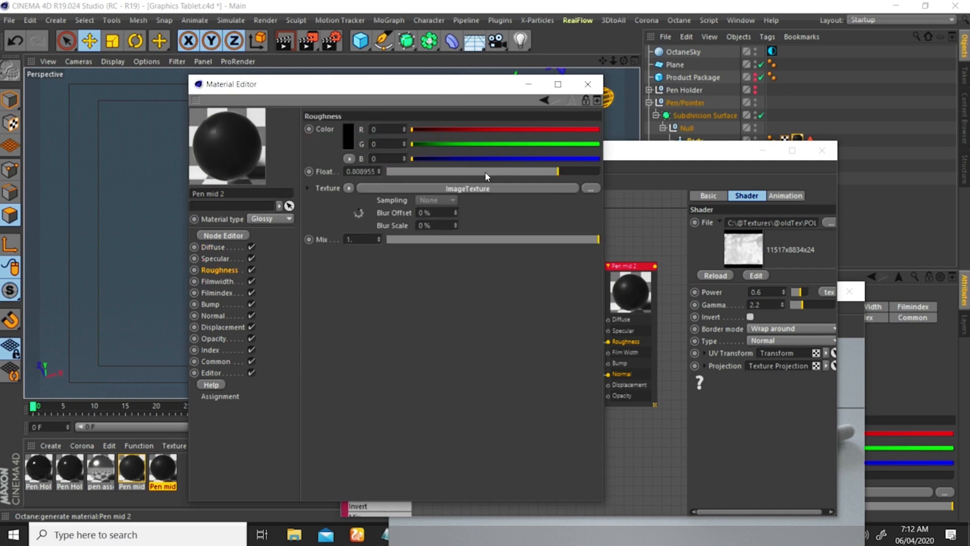
{"action": "left_click_drag", "start_coordinate": [485, 172], "coordinate": [423, 173]}
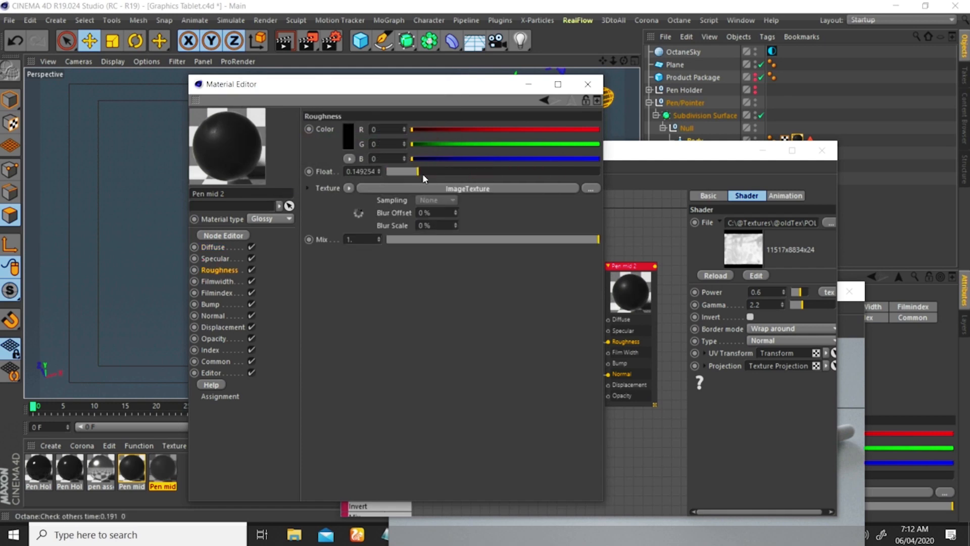
- Try Index values of 1.35 and 1.5 on the Pen mid 2 material, and settle on 1.4
{"action": "left_click", "coordinate": [217, 349]}
{"action": "double_click", "coordinate": [354, 129]}
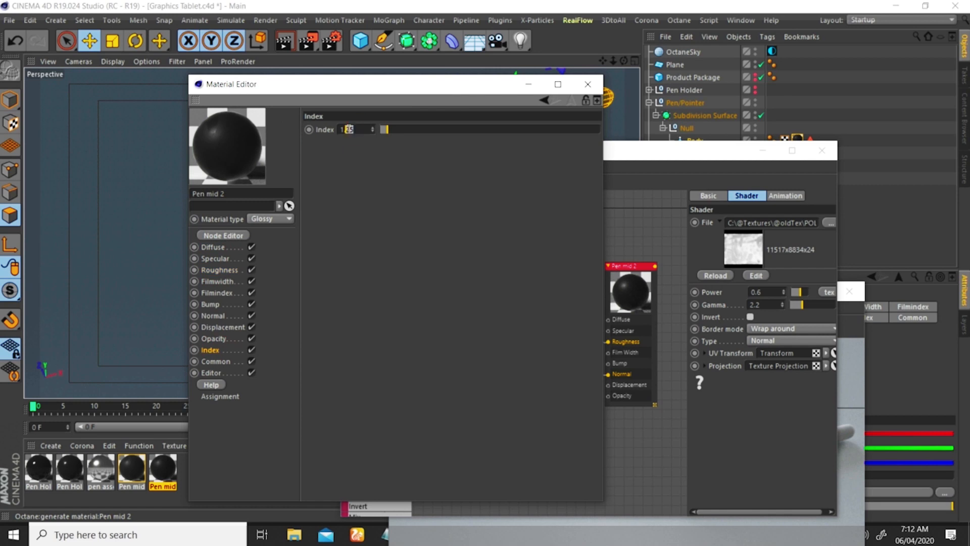
{"action": "key", "text": "BackSpace"}
{"action": "type", "text": "35"}
{"action": "key", "text": "Return"}
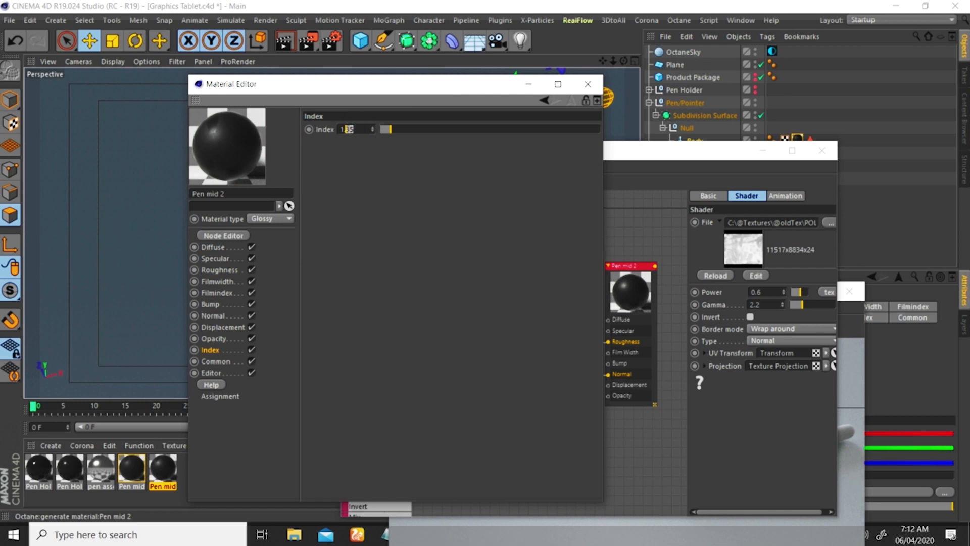
{"action": "type", "text": "5"}
{"action": "key", "text": "Return"}
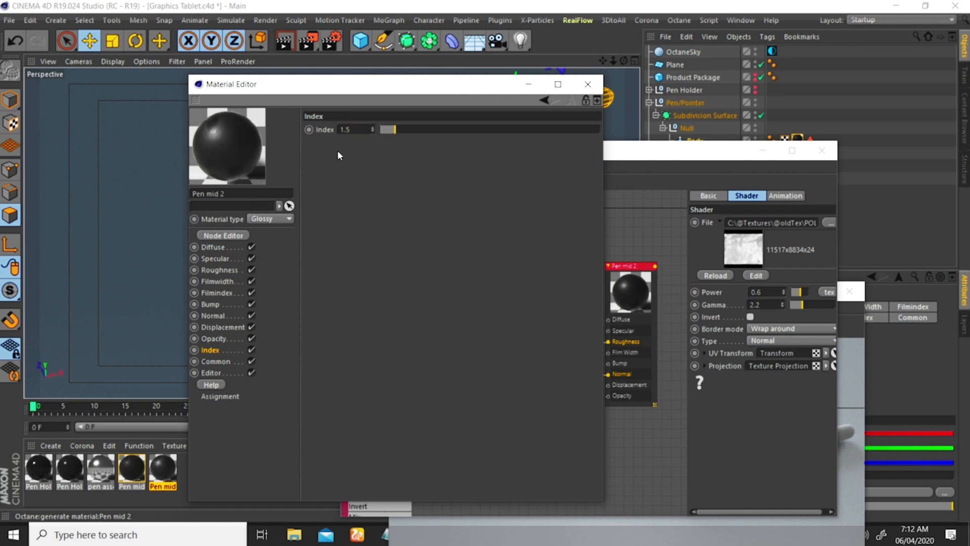
{"action": "left_click", "coordinate": [357, 132]}
{"action": "type", "text": ".4"}
{"action": "key", "text": "Return"}
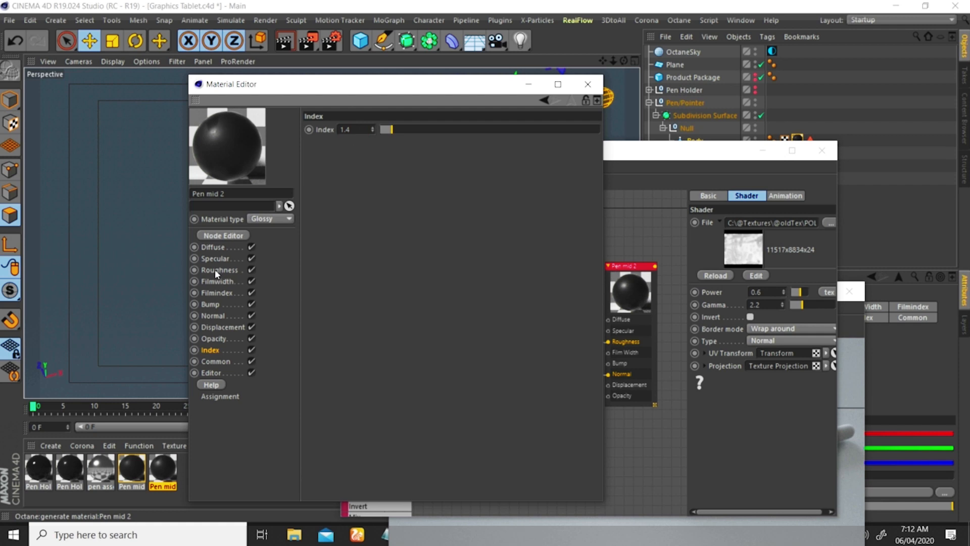
- Close the Material Editor and assign the Pen mid 2 material to the selected front and rear polygons of the pen body
{"action": "left_click", "coordinate": [217, 270]}
{"action": "left_click_drag", "start_coordinate": [354, 93], "coordinate": [728, 87]}
{"action": "left_click", "coordinate": [163, 466]}
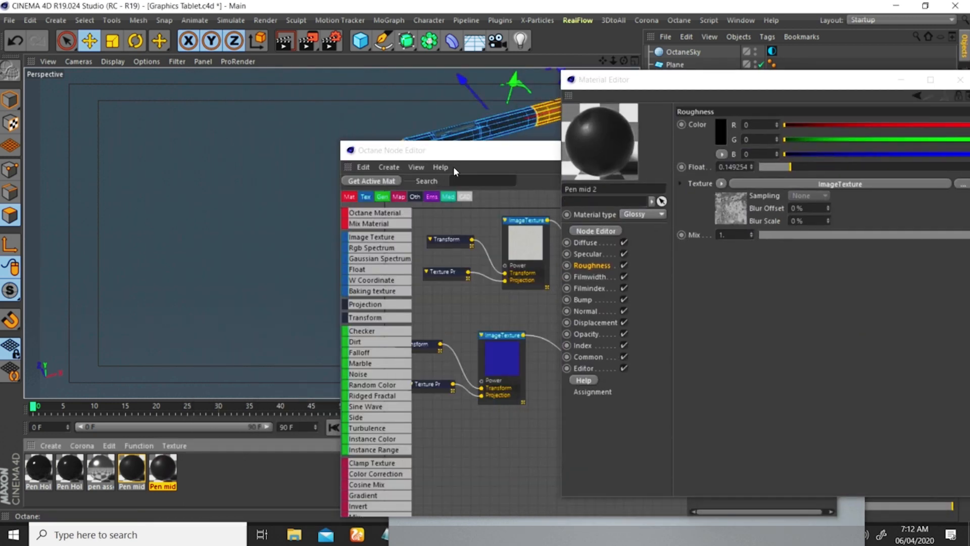
{"action": "left_click_drag", "start_coordinate": [471, 148], "coordinate": [445, 107]}
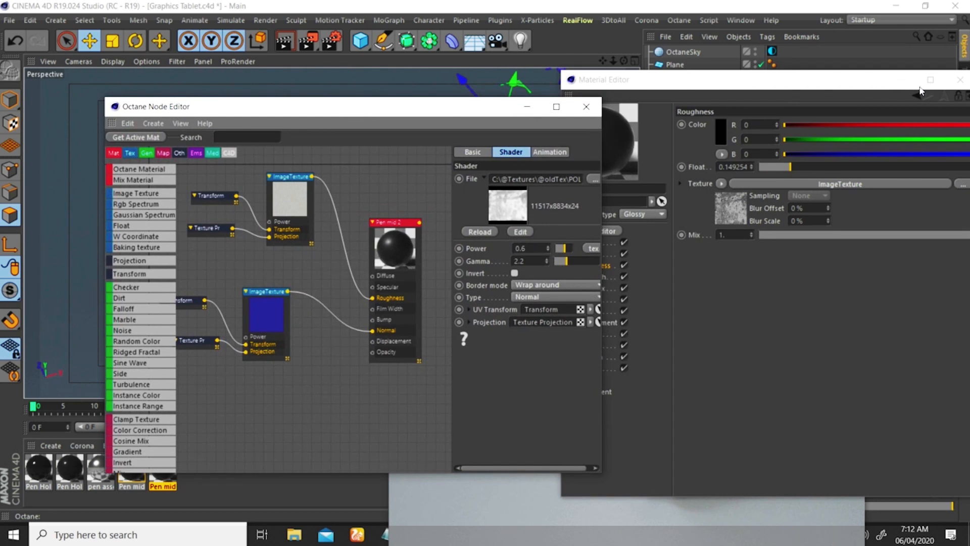
{"action": "left_click", "coordinate": [958, 80]}
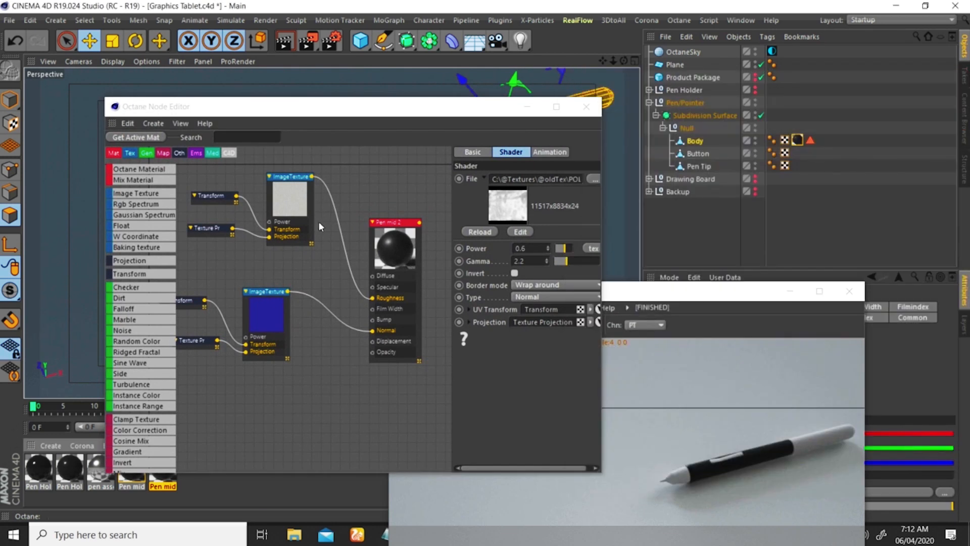
{"action": "left_click", "coordinate": [289, 201]}
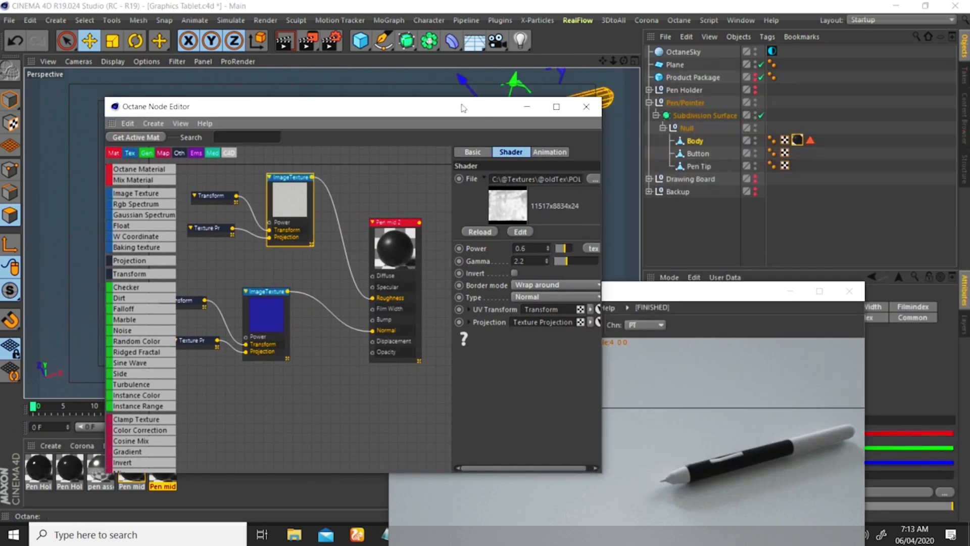
{"action": "left_click_drag", "start_coordinate": [463, 107], "coordinate": [628, 171]}
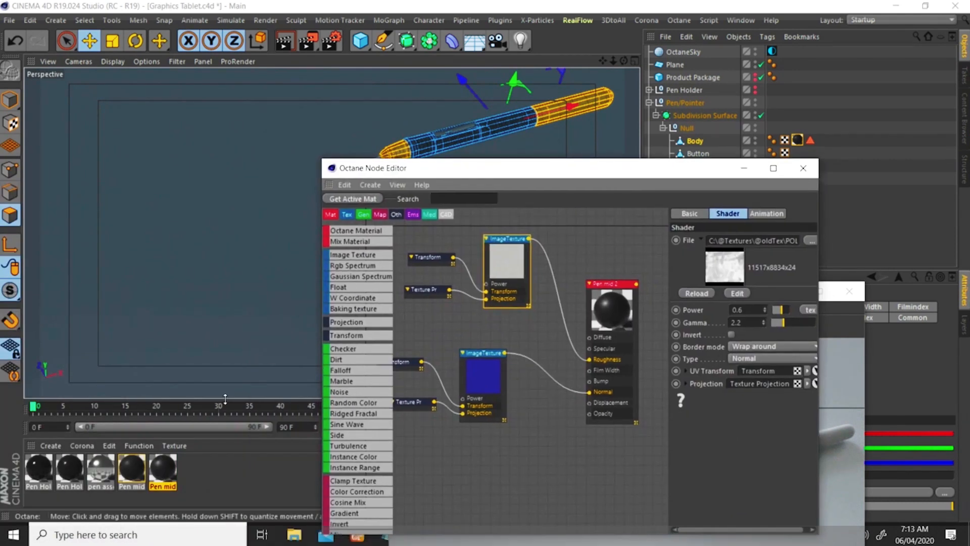
{"action": "left_click", "coordinate": [170, 466]}
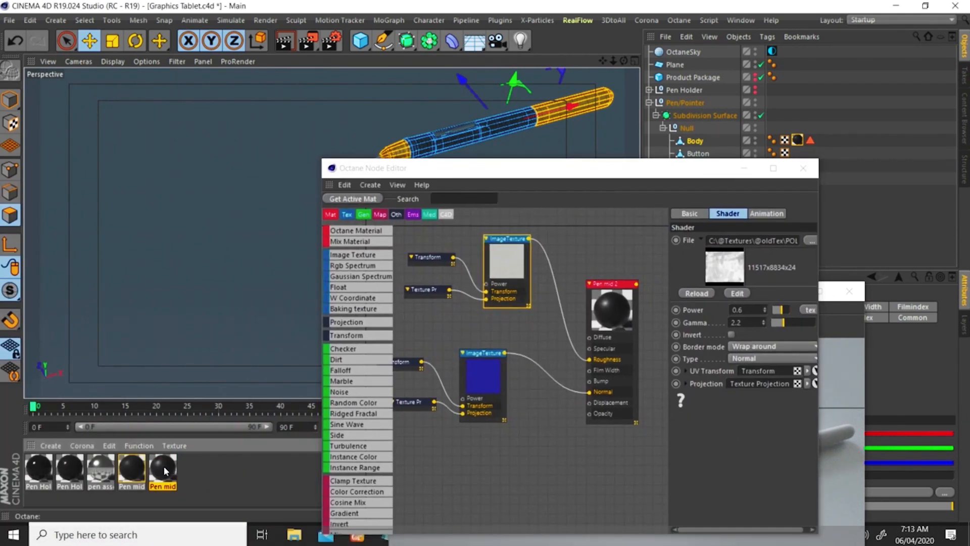
{"action": "left_click_drag", "start_coordinate": [164, 470], "coordinate": [308, 257]}
- Set the Power of the Pen mid 2 roughness image texture to 0.3
{"action": "left_click_drag", "start_coordinate": [517, 116], "coordinate": [585, 108]}
{"action": "left_click_drag", "start_coordinate": [547, 171], "coordinate": [304, 126]}
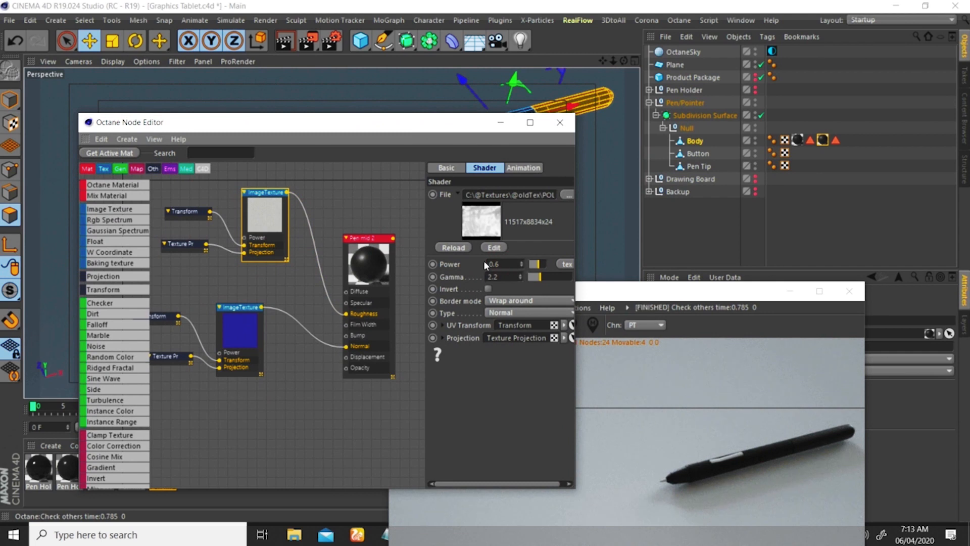
{"action": "type", "text": ".3"}
{"action": "key", "text": "Return"}
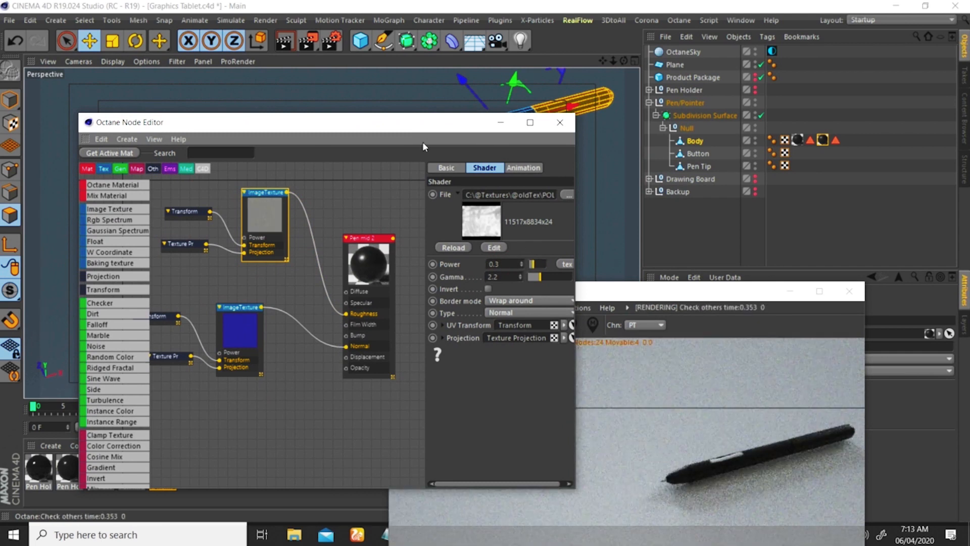
- Examine the pen's front and rear sections from several angles in the live render to judge their glossiness
{"action": "left_click_drag", "start_coordinate": [426, 128], "coordinate": [211, 182]}
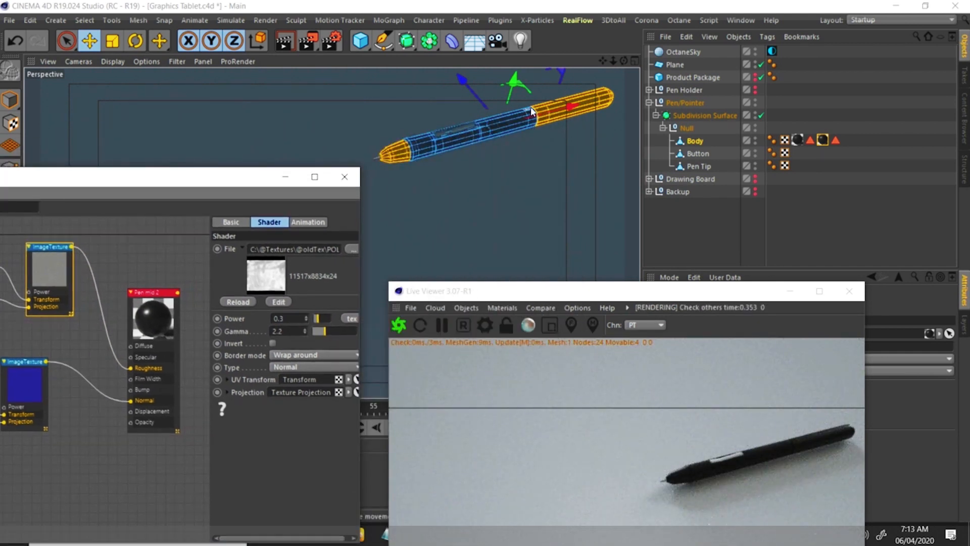
{"action": "right_click_drag", "start_coordinate": [531, 111], "coordinate": [607, 76], "text": "alt"}
{"action": "middle_click_drag", "start_coordinate": [507, 127], "coordinate": [432, 149], "text": "alt"}
{"action": "left_click_drag", "start_coordinate": [470, 137], "coordinate": [502, 90], "text": "alt"}
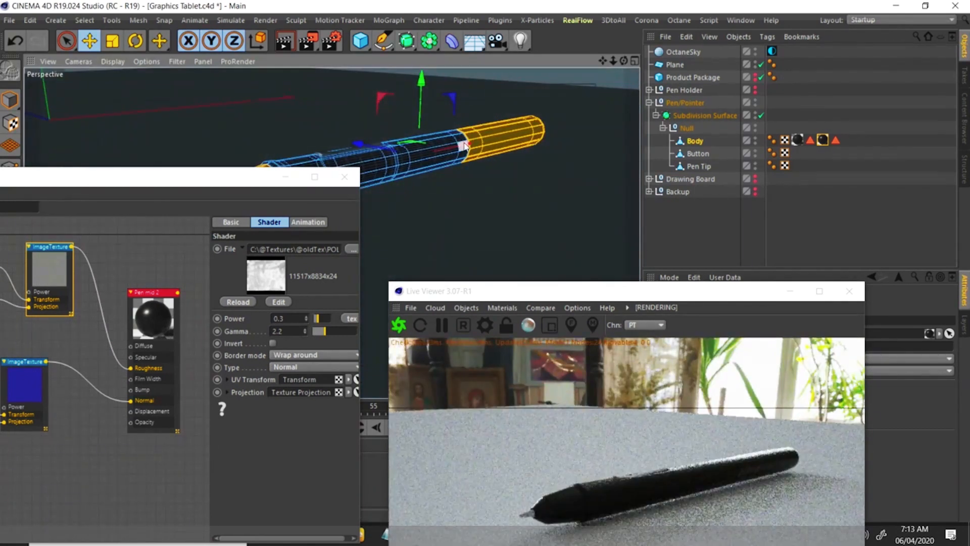
{"action": "scroll", "coordinate": [473, 142], "scroll_direction": "up", "scroll_amount": 3}
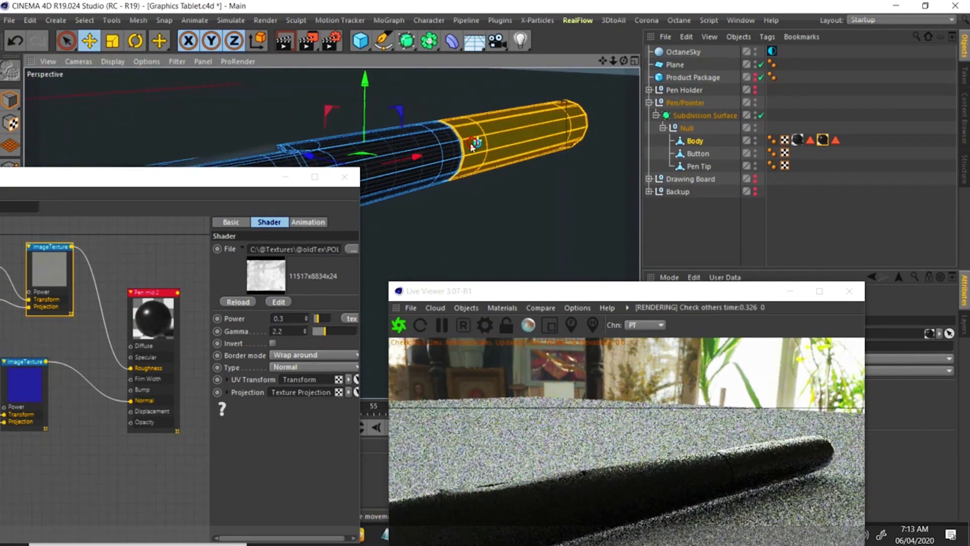
{"action": "left_click_drag", "start_coordinate": [470, 144], "coordinate": [418, 138], "text": "alt"}
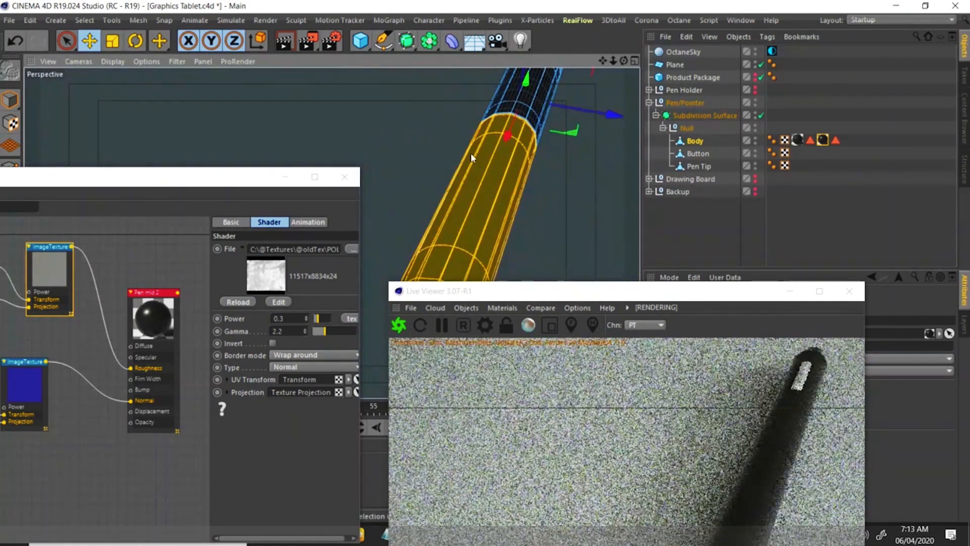
{"action": "scroll", "coordinate": [445, 159], "scroll_direction": "down", "scroll_amount": 5}
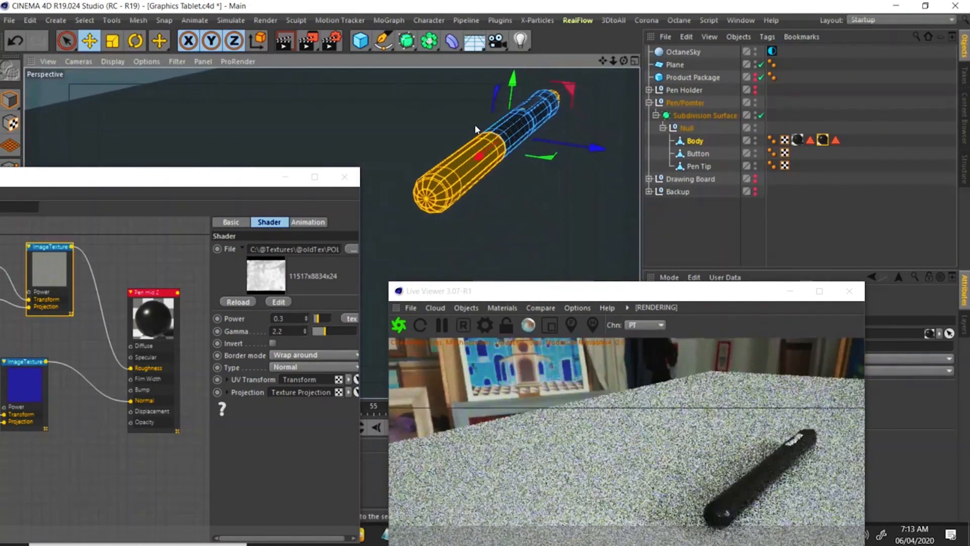
{"action": "left_click_drag", "start_coordinate": [474, 125], "coordinate": [441, 133], "text": "alt"}
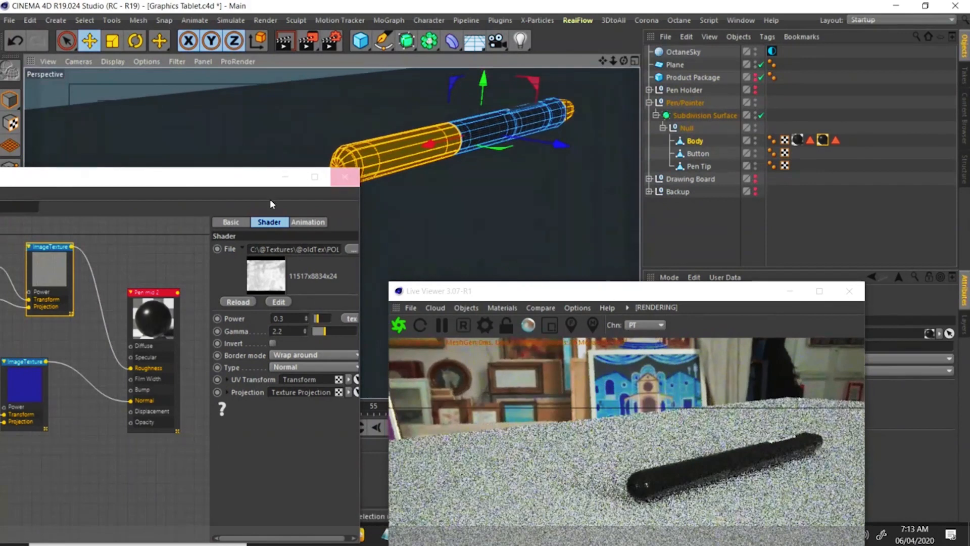
- Set the Power of the Pen mid 2 roughness image texture to 0.15
{"action": "left_click", "coordinate": [282, 319]}
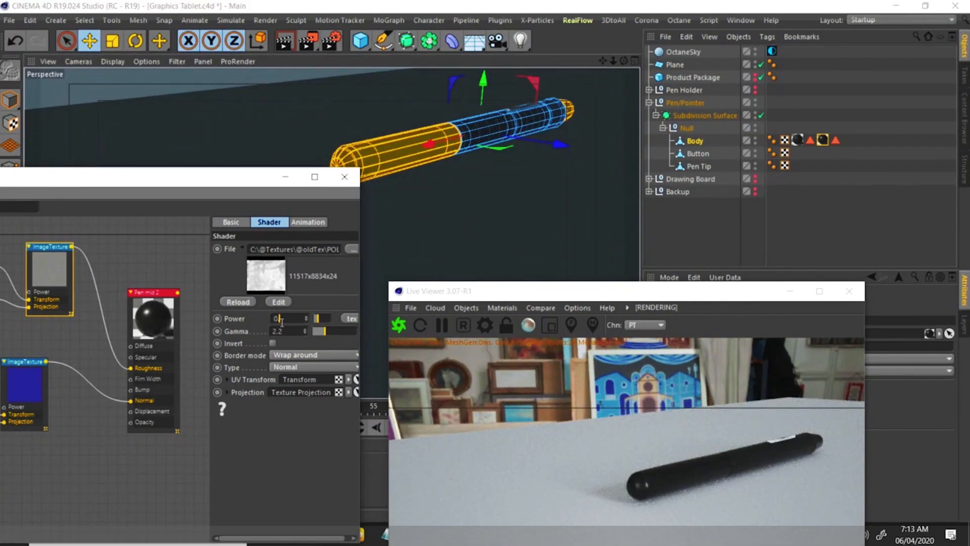
{"action": "type", "text": "5"}
{"action": "key", "text": "Return"}
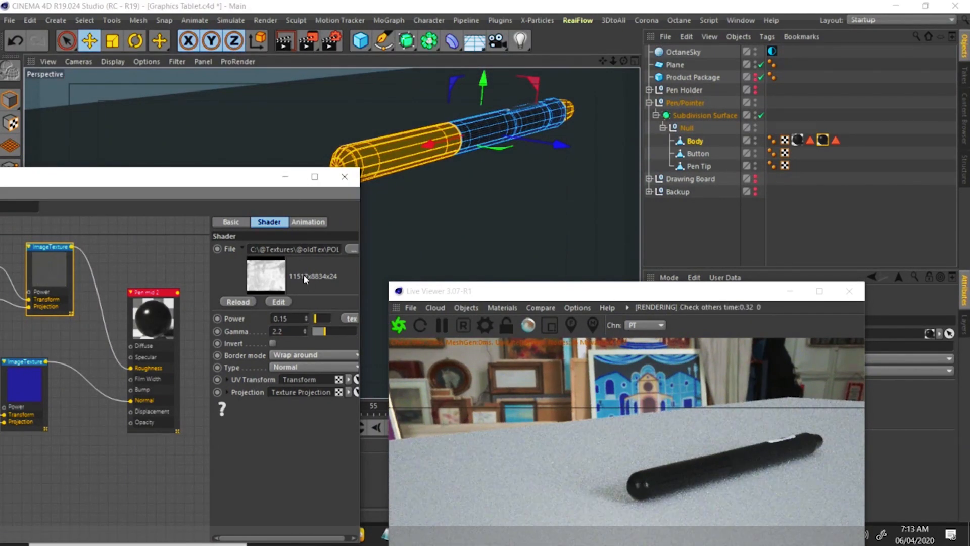
- Darken the Pen mid 2 diffuse color to about 0.006 per RGB channel and check the pen in the live render
{"action": "left_click_drag", "start_coordinate": [246, 178], "coordinate": [731, 141]}
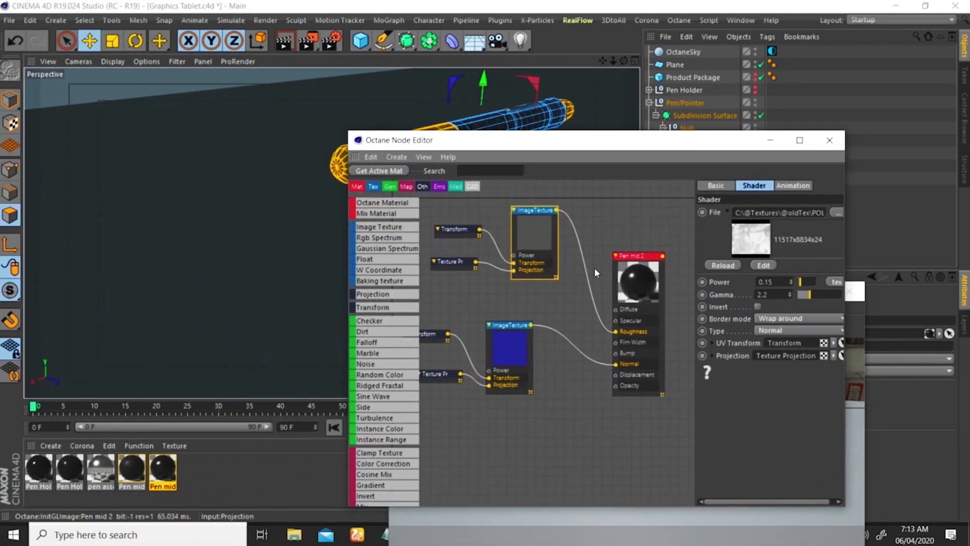
{"action": "left_click", "coordinate": [638, 283]}
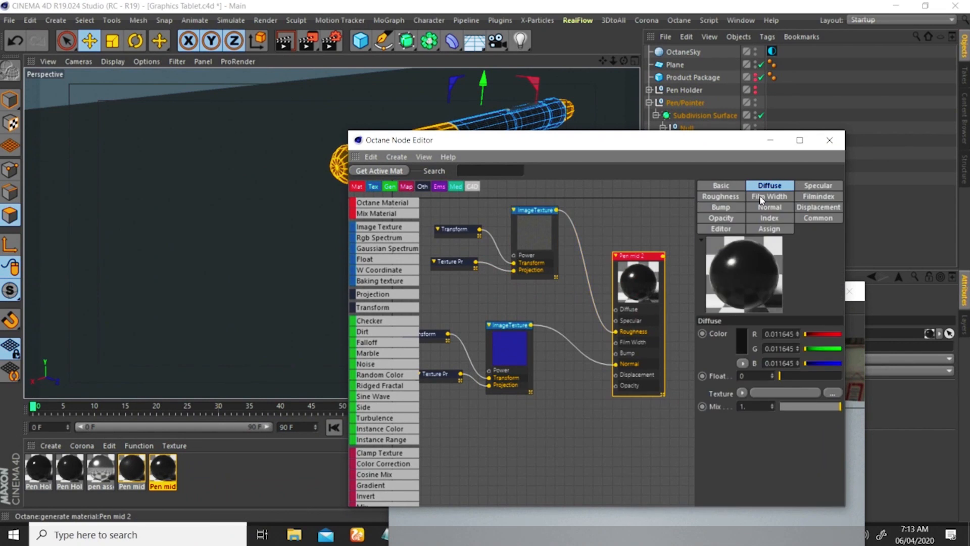
{"action": "left_click", "coordinate": [739, 338]}
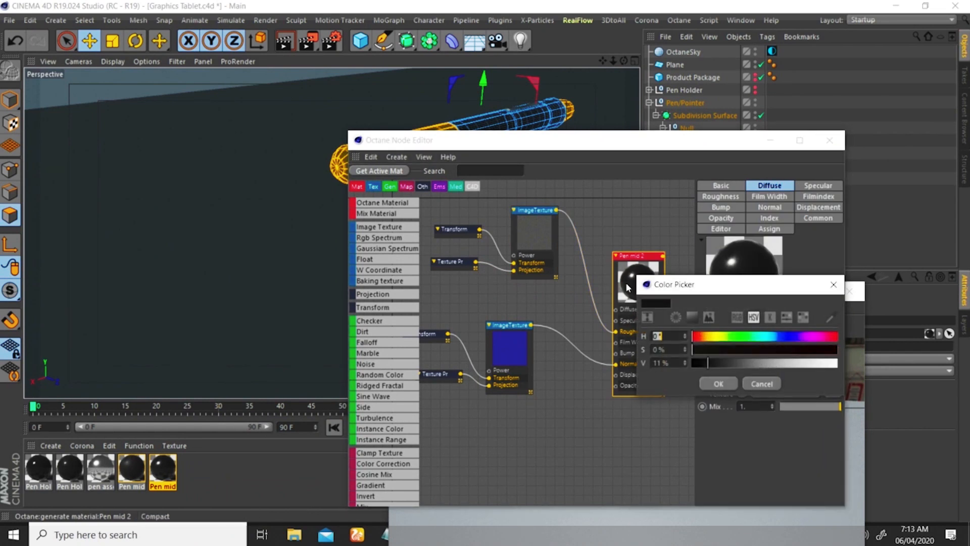
{"action": "left_click", "coordinate": [704, 363]}
{"action": "left_click", "coordinate": [713, 382]}
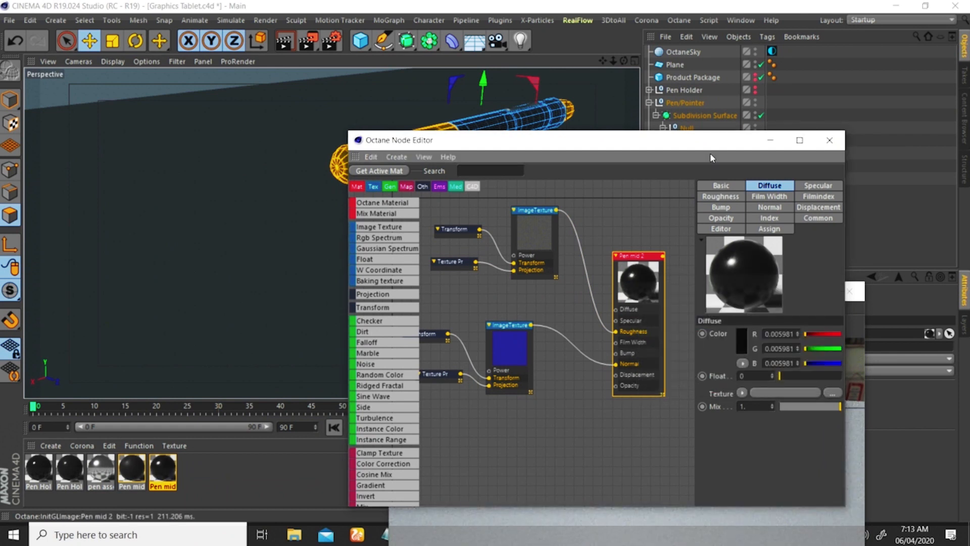
{"action": "left_click_drag", "start_coordinate": [702, 143], "coordinate": [358, 176]}
{"action": "left_click_drag", "start_coordinate": [508, 138], "coordinate": [480, 99], "text": "alt"}
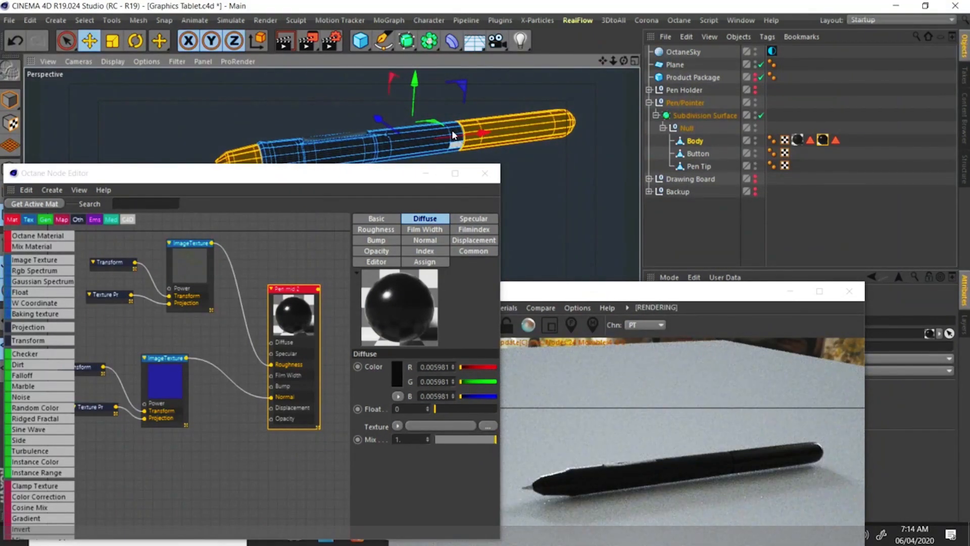
{"action": "left_click_drag", "start_coordinate": [452, 129], "coordinate": [506, 146], "text": "alt"}
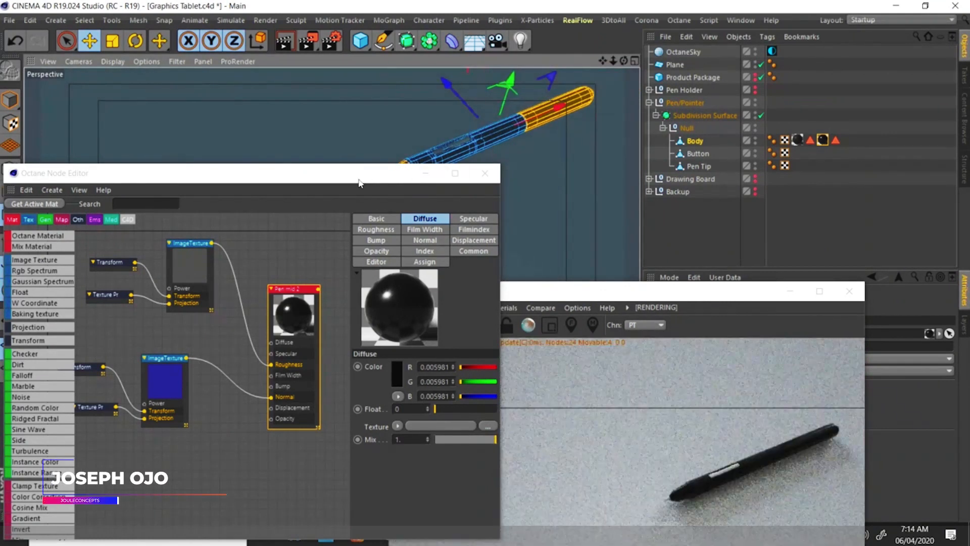
- Close the Octane Node Editor and switch from polygon editing to Model mode
{"action": "left_click_drag", "start_coordinate": [357, 176], "coordinate": [597, 122]}
{"action": "left_click_drag", "start_coordinate": [428, 213], "coordinate": [429, 217]}
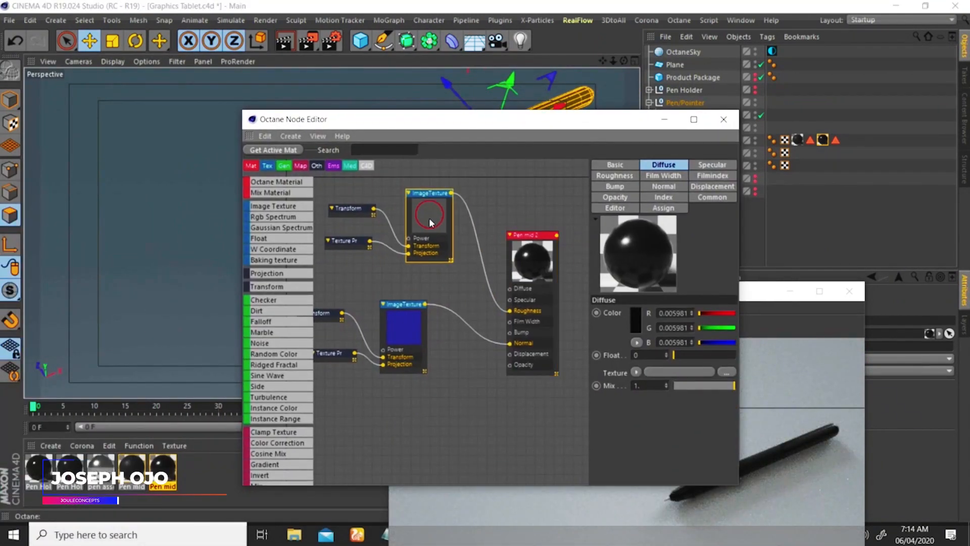
{"action": "left_click", "coordinate": [717, 125]}
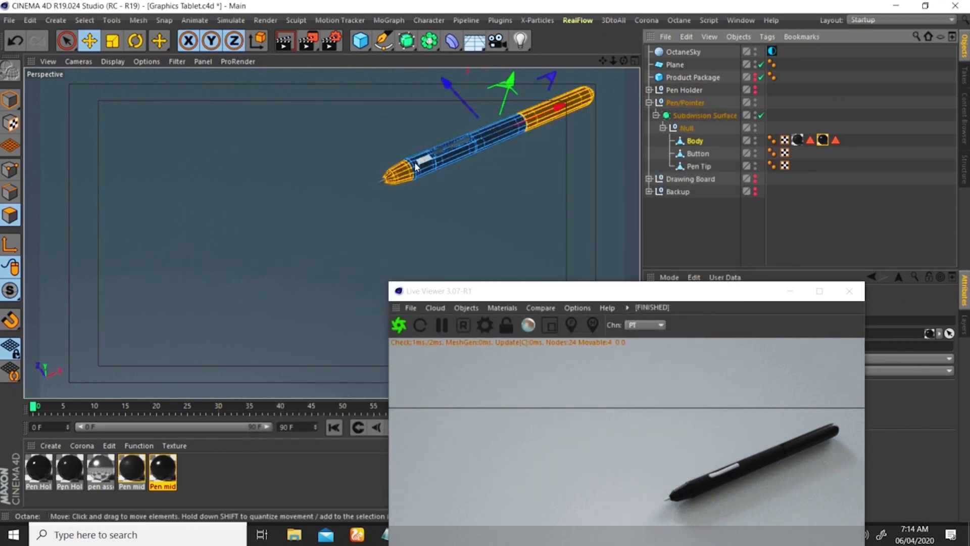
{"action": "left_click", "coordinate": [10, 100]}
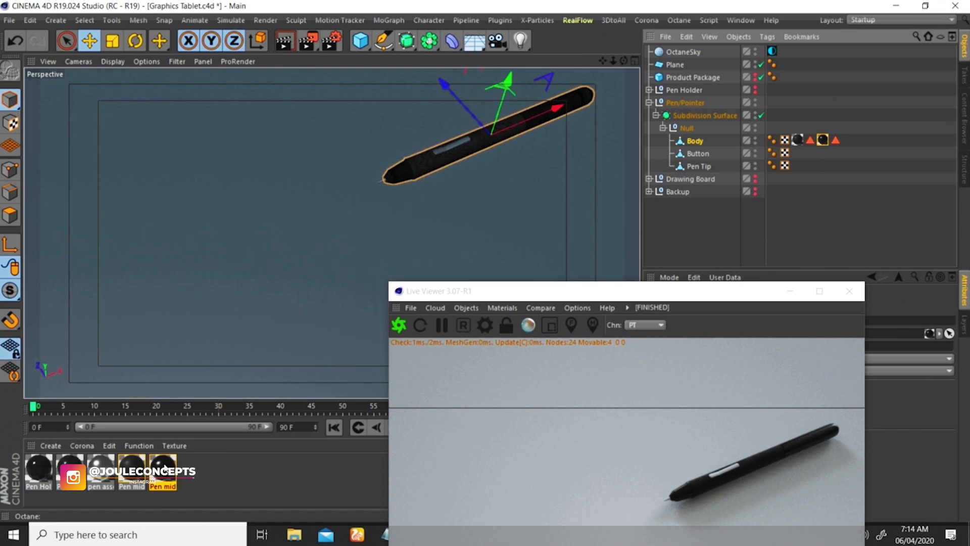
- Assign the Pen mid 2 material to the pen's Button object and check it up close in the live render
{"action": "left_click_drag", "start_coordinate": [337, 332], "coordinate": [696, 154]}
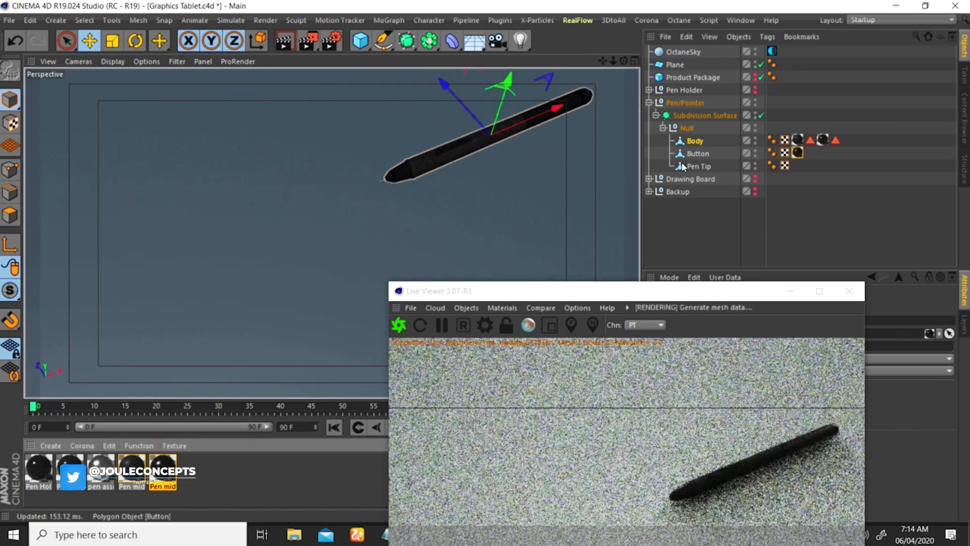
{"action": "left_click_drag", "start_coordinate": [578, 285], "coordinate": [496, 171]}
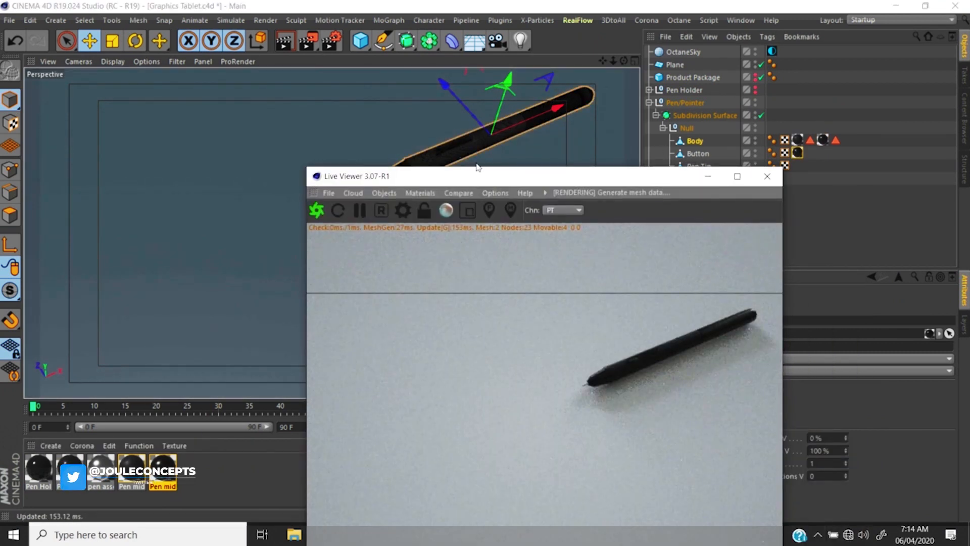
{"action": "scroll", "coordinate": [496, 117], "scroll_direction": "up", "scroll_amount": 6}
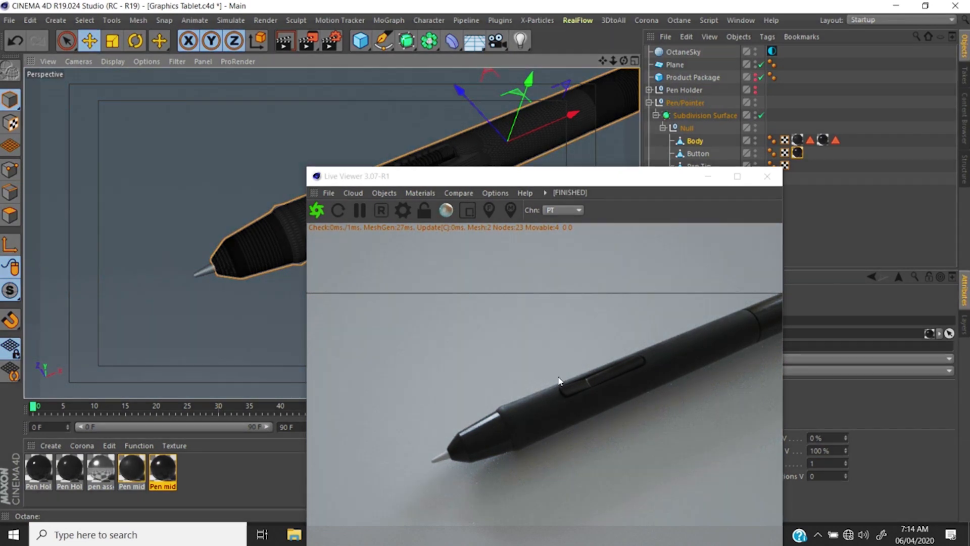
{"action": "left_click_drag", "start_coordinate": [586, 174], "coordinate": [492, 209]}
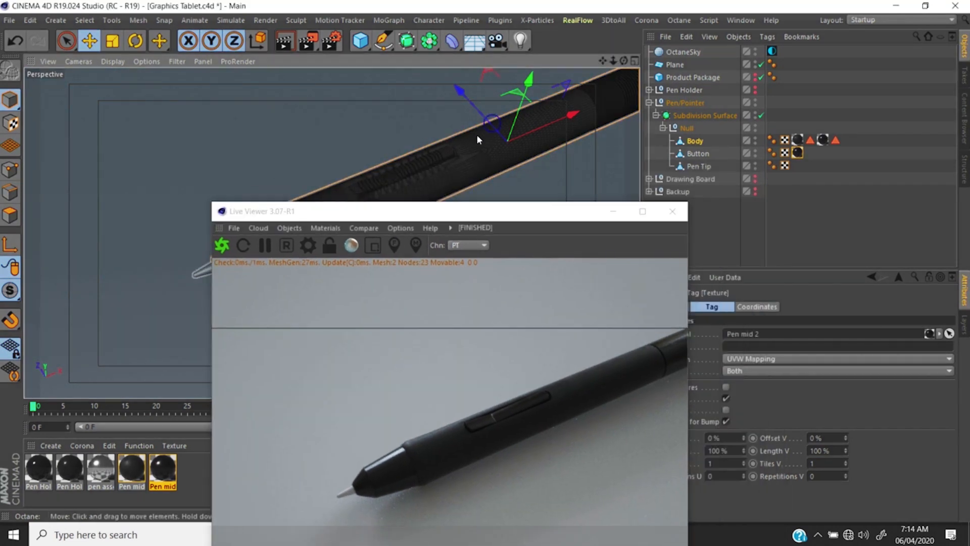
{"action": "scroll", "coordinate": [479, 137], "scroll_direction": "down", "scroll_amount": 3}
{"action": "scroll", "coordinate": [393, 163], "scroll_direction": "down", "scroll_amount": 2}
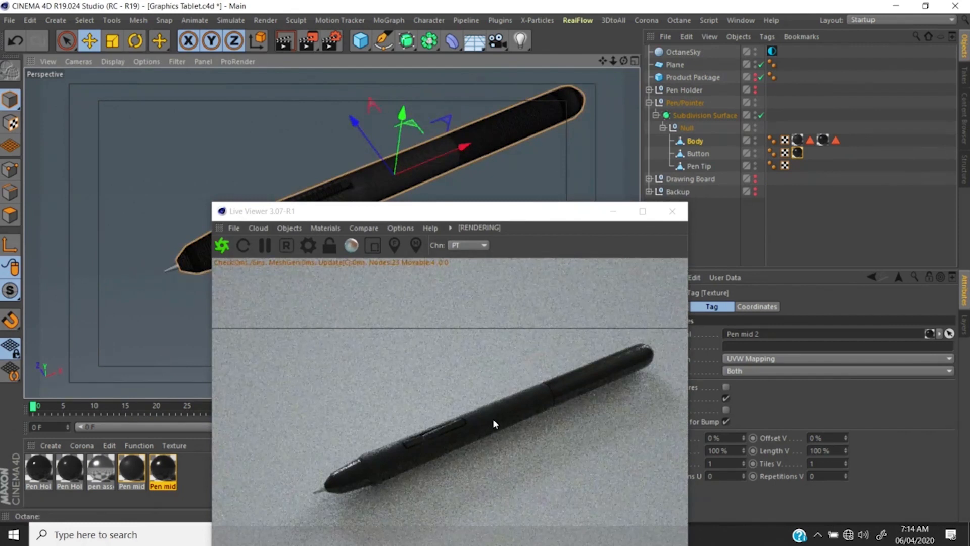
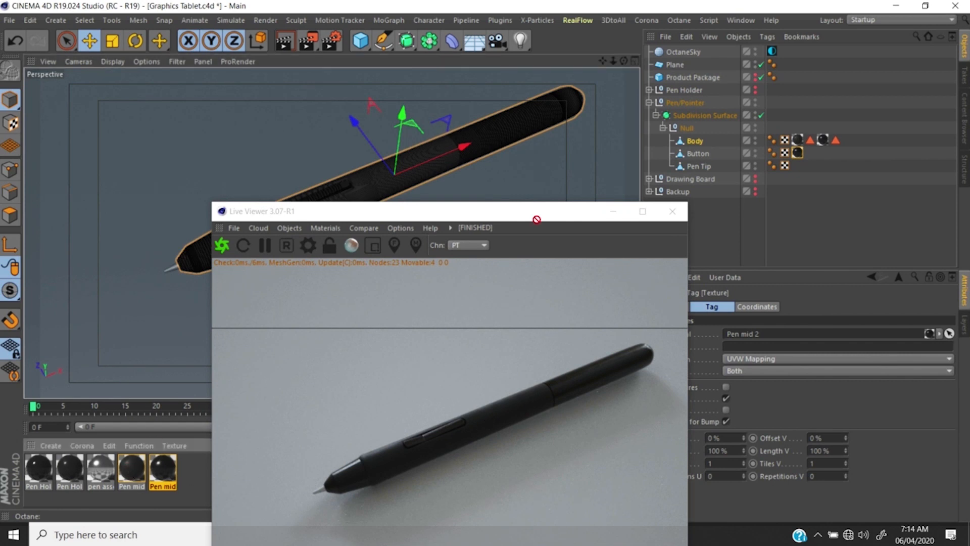
- Assign the Pen mid 1 material to the Pen Tip object and check the whole pen in the live render
{"action": "left_click_drag", "start_coordinate": [695, 171], "coordinate": [697, 167]}
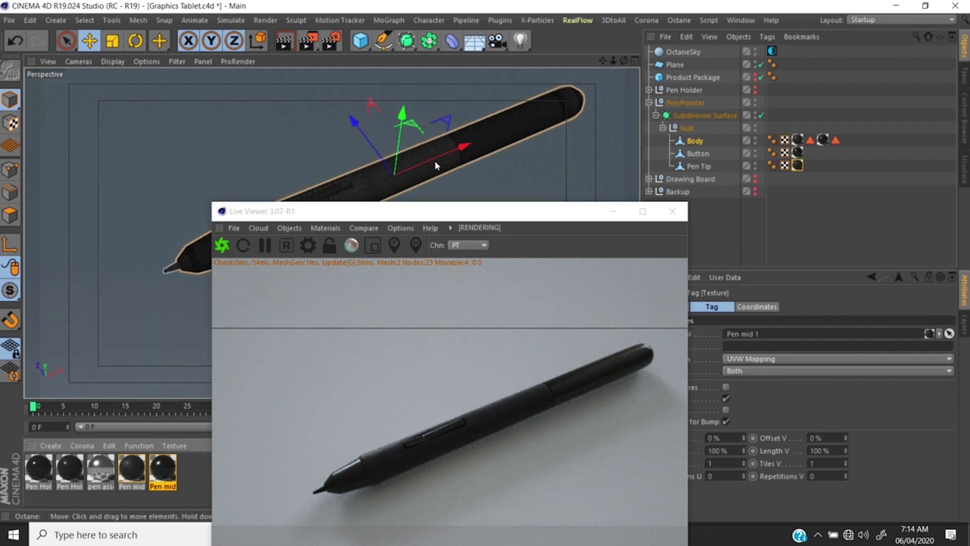
{"action": "scroll", "coordinate": [432, 159], "scroll_direction": "down", "scroll_amount": 3}
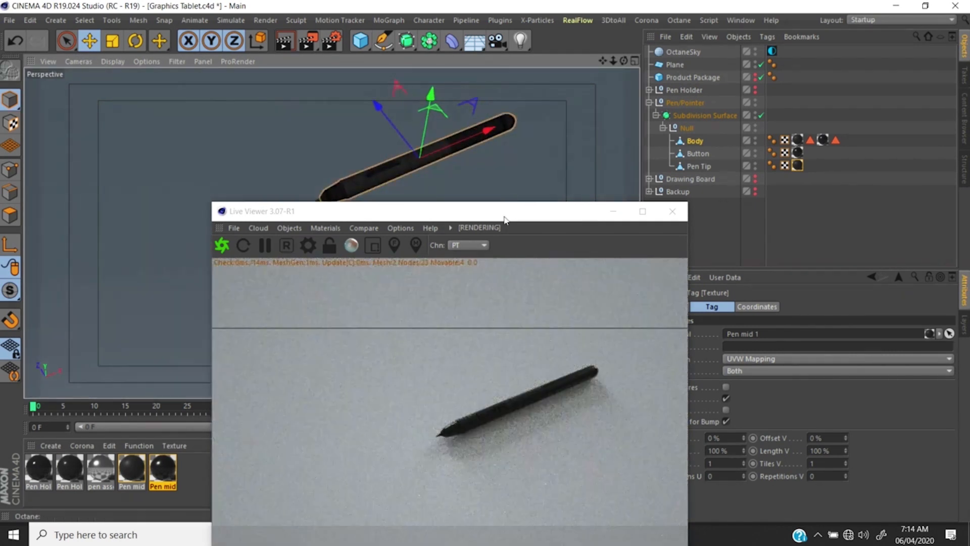
{"action": "left_click_drag", "start_coordinate": [505, 217], "coordinate": [334, 250]}
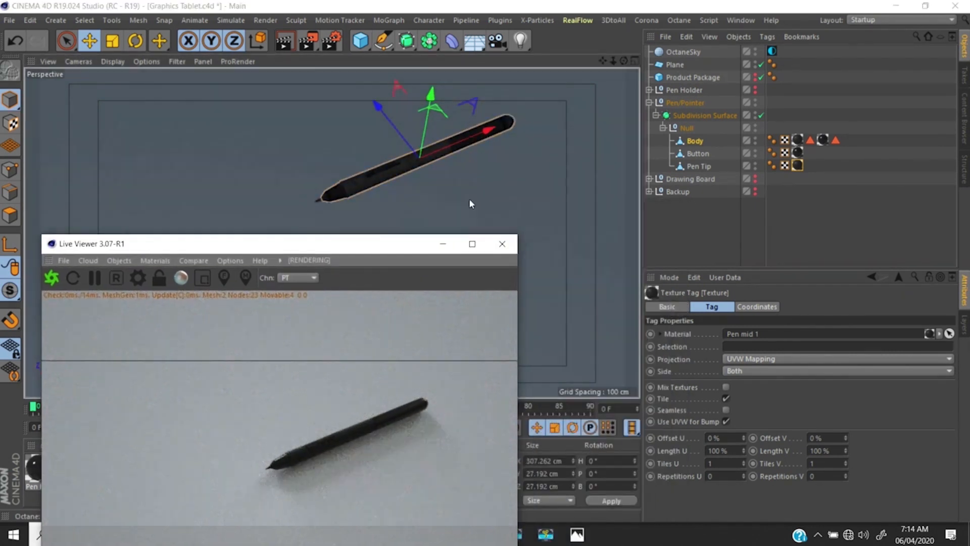
- Collapse and hide the Pen/Pointer group, then make the Drawing Board visible and frame it in the viewport
{"action": "left_click", "coordinate": [656, 116]}
{"action": "left_click", "coordinate": [649, 102]}
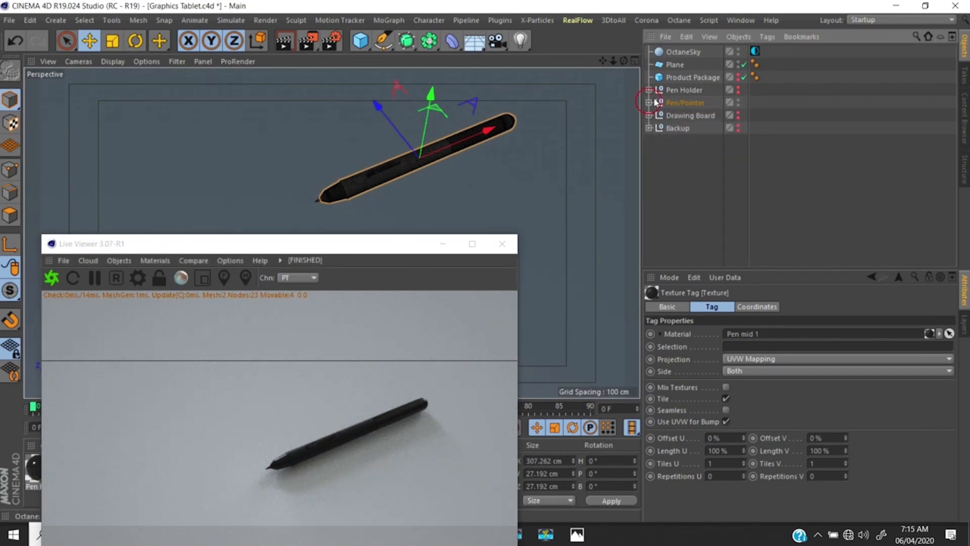
{"action": "left_click", "coordinate": [738, 101]}
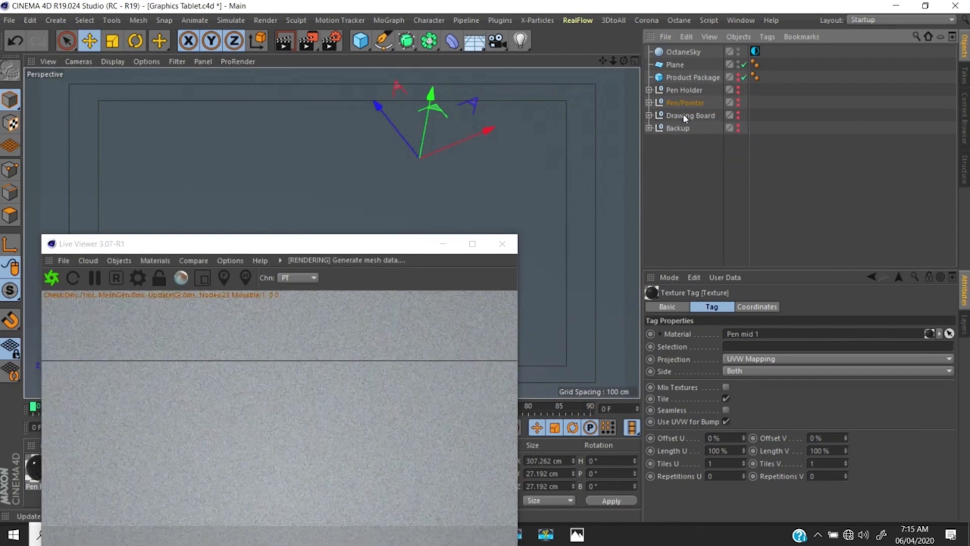
{"action": "left_click", "coordinate": [683, 116]}
{"action": "left_click", "coordinate": [738, 112]}
{"action": "right_click_drag", "start_coordinate": [389, 151], "coordinate": [402, 204], "text": "alt"}
{"action": "mouse_move", "coordinate": [401, 204]}
{"action": "left_mouse_down", "text": "alt"}
{"action": "mouse_move", "coordinate": [406, 156]}
{"action": "mouse_move", "coordinate": [335, 173]}
{"action": "mouse_move", "coordinate": [311, 166]}
{"action": "mouse_move", "coordinate": [359, 113]}
{"action": "left_mouse_up", "text": "alt"}
{"action": "mouse_move", "coordinate": [335, 110]}
{"action": "right_mouse_down", "text": "alt"}
{"action": "mouse_move", "coordinate": [342, 100]}
{"action": "mouse_move", "coordinate": [378, 109]}
{"action": "right_mouse_up", "text": "alt"}
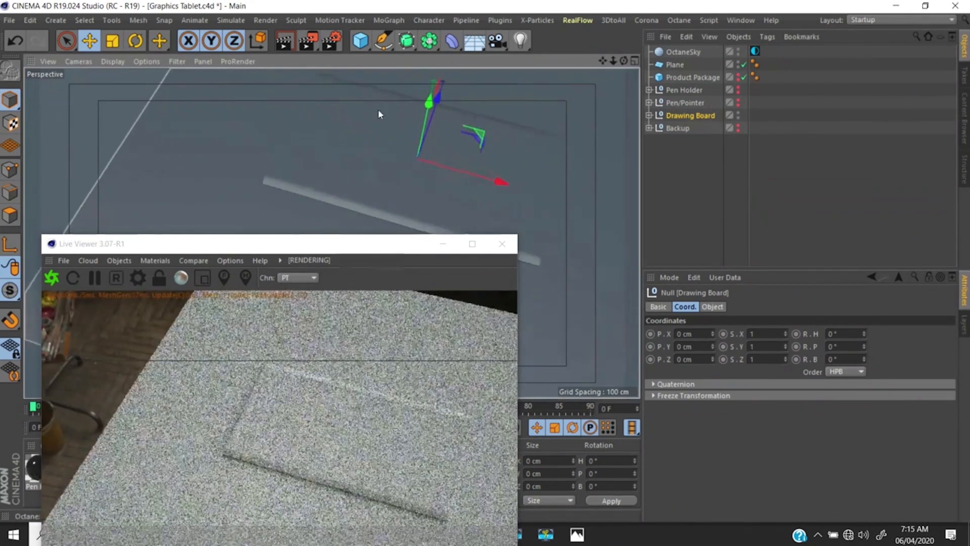
{"action": "middle_click_drag", "start_coordinate": [378, 109], "coordinate": [377, 132], "text": "alt"}
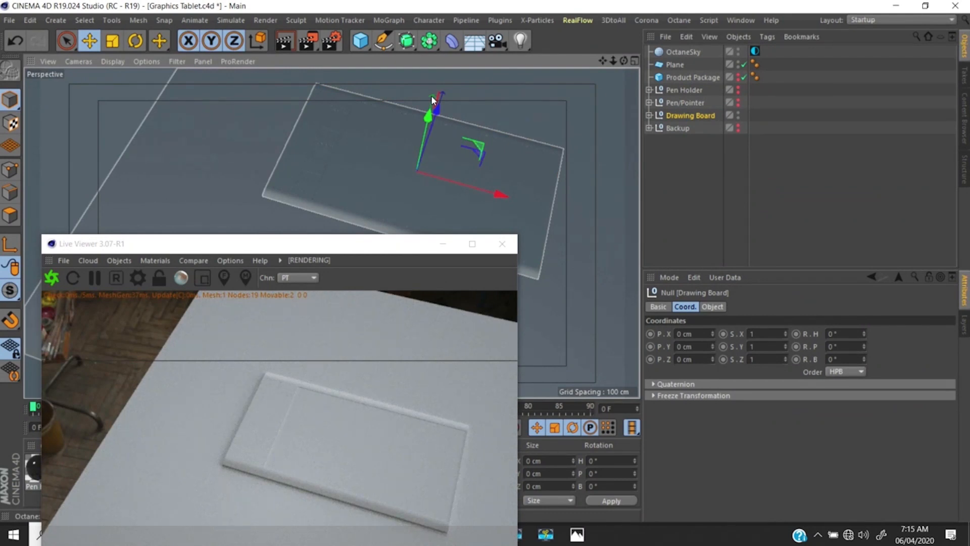
{"action": "scroll", "coordinate": [323, 146], "scroll_direction": "up", "scroll_amount": 5}
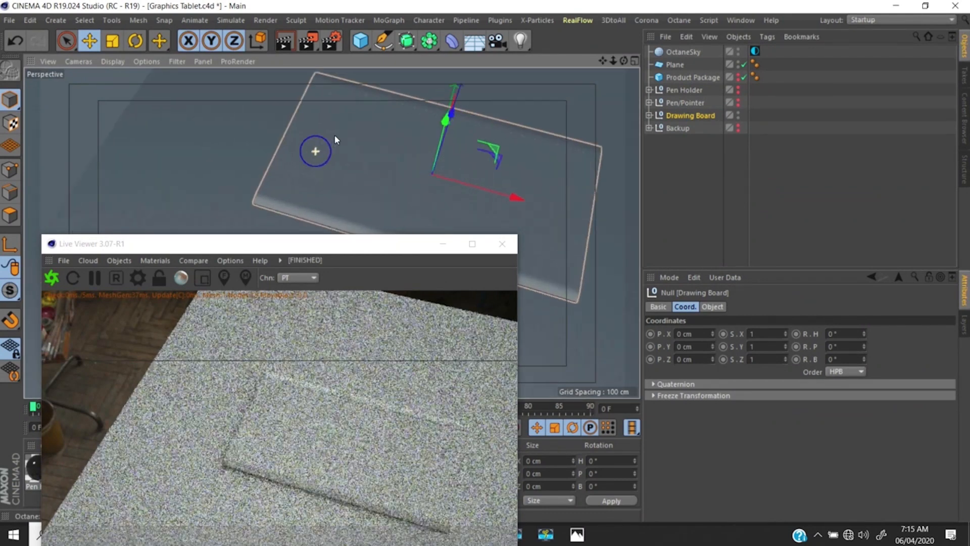
{"action": "middle_click_drag", "start_coordinate": [401, 153], "coordinate": [432, 165], "text": "alt"}
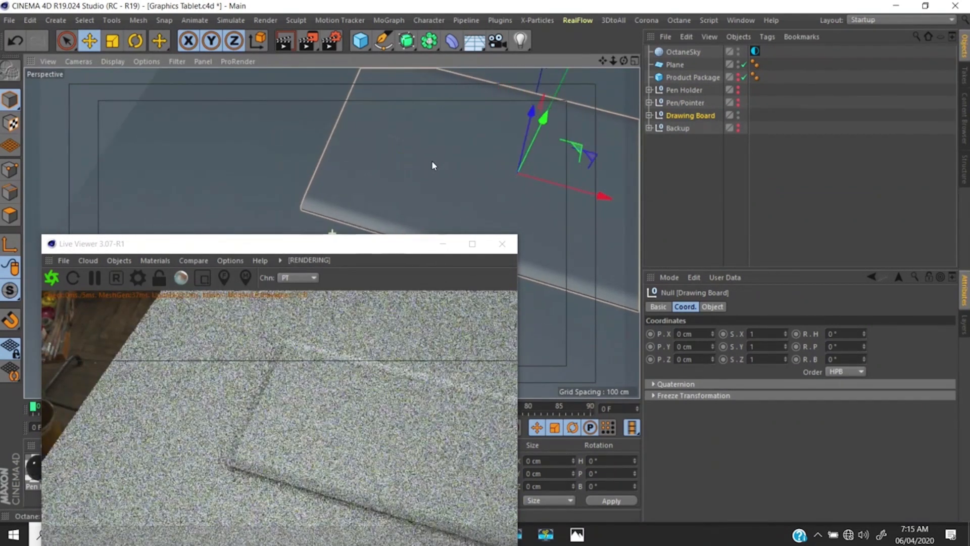
- Duplicate the Pen mid 2 material and rename the copy "board buttons"
{"action": "left_click_drag", "start_coordinate": [347, 245], "coordinate": [770, 170]}
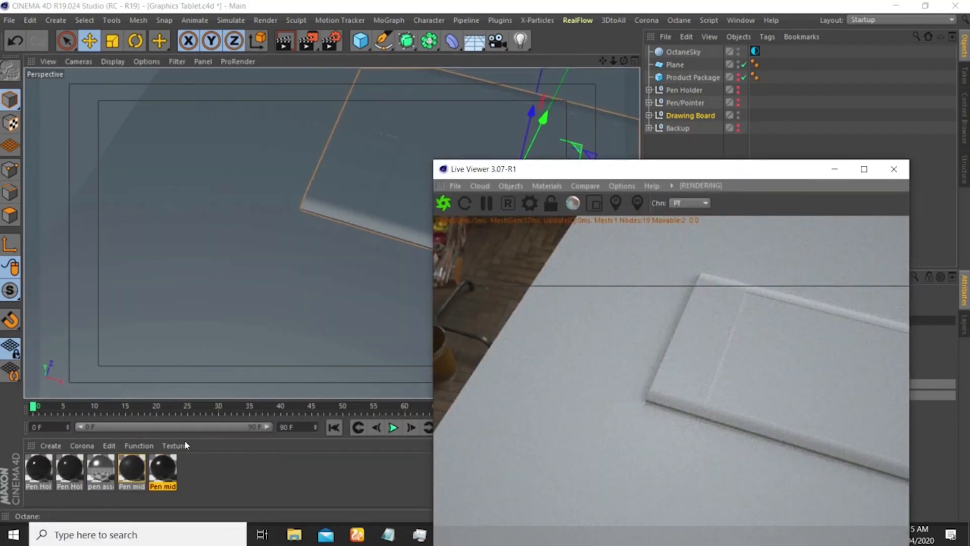
{"action": "left_click_drag", "start_coordinate": [169, 465], "coordinate": [200, 457]}
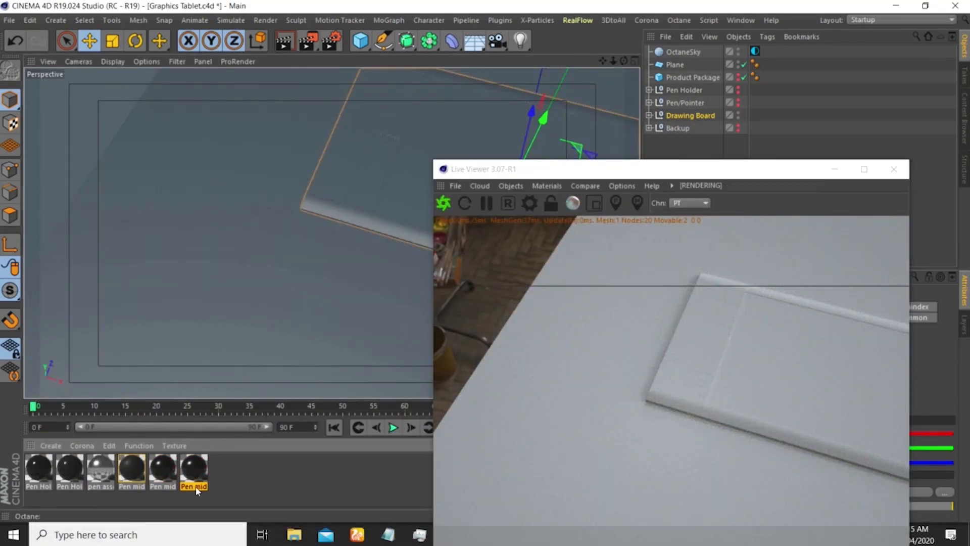
{"action": "type", "text": "b"}
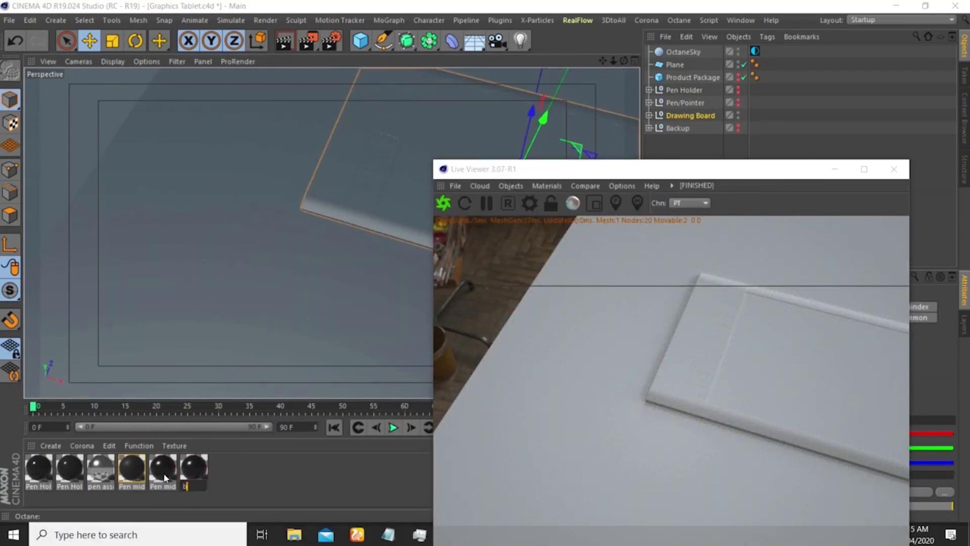
{"action": "type", "text": "oard bu"}
{"action": "key", "text": "Return"}
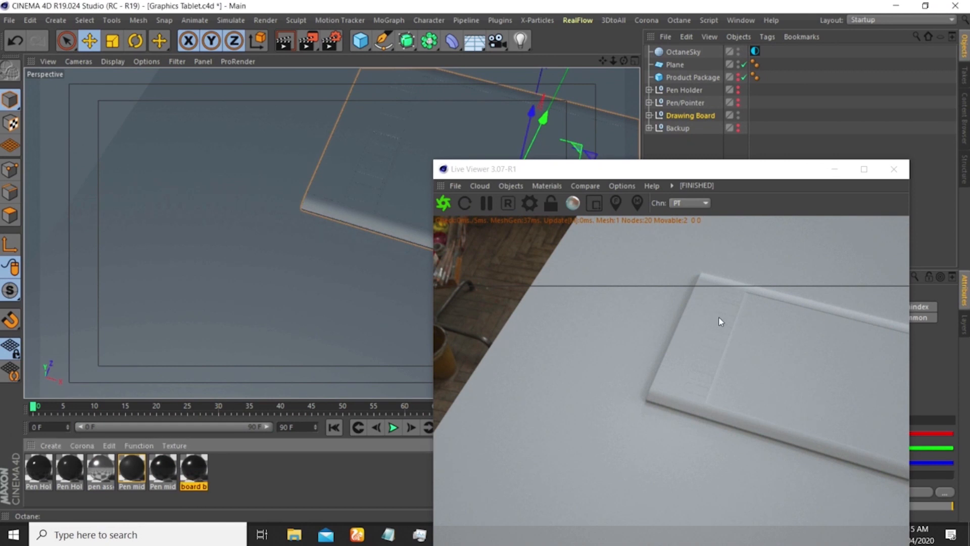
- Select the Cube inside the Drawing Board hierarchy and switch to polygon editing with the board's button area in view
{"action": "left_click_drag", "start_coordinate": [621, 170], "coordinate": [195, 280]}
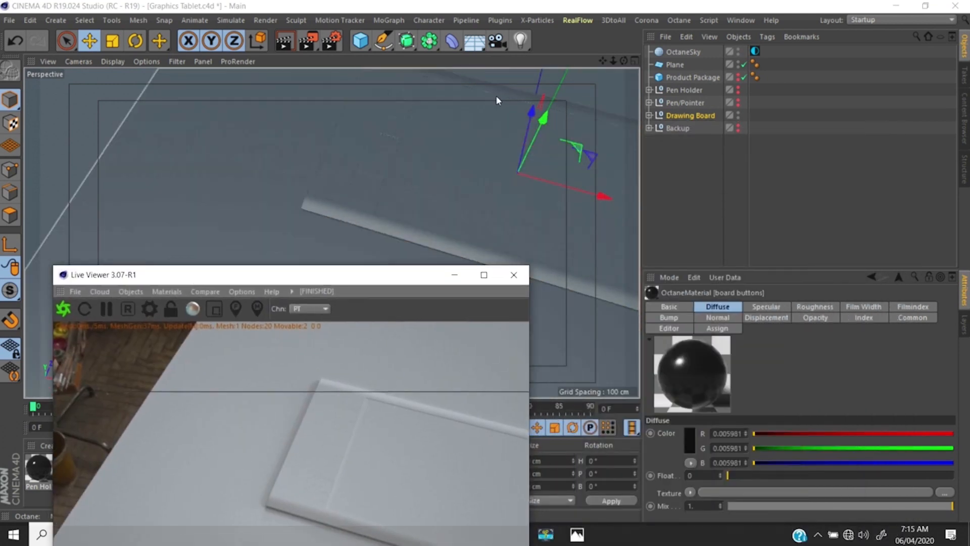
{"action": "left_click", "coordinate": [649, 116]}
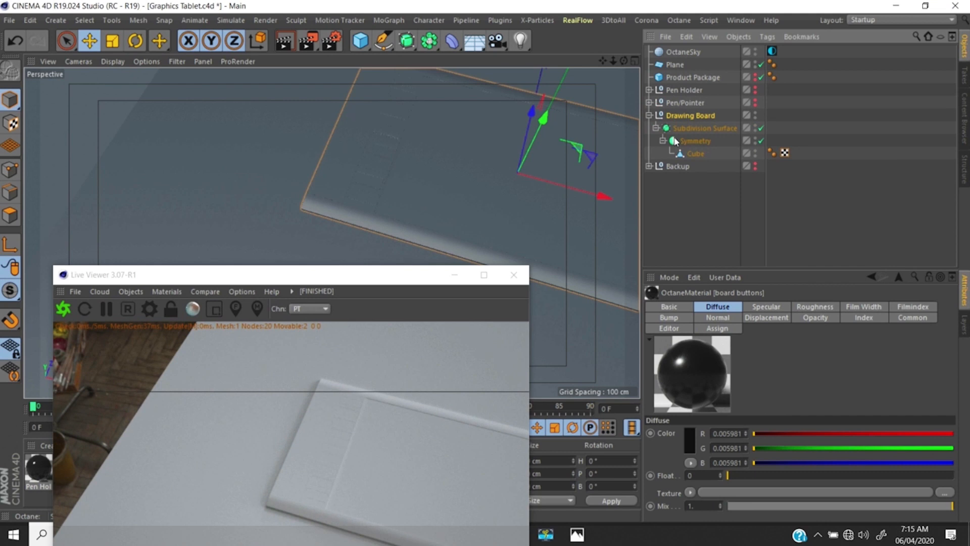
{"action": "left_click", "coordinate": [693, 154]}
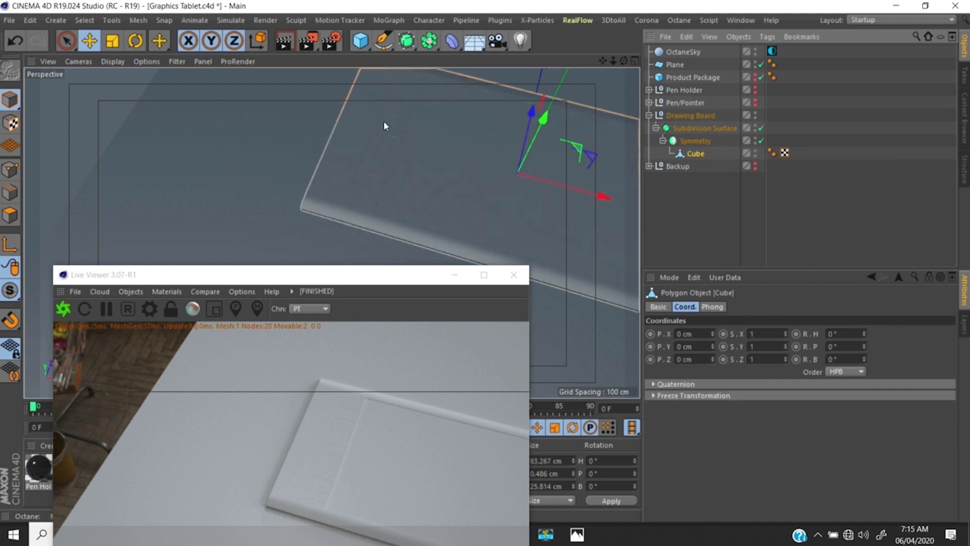
{"action": "middle_click_drag", "start_coordinate": [397, 108], "coordinate": [375, 165], "text": "alt"}
{"action": "right_click_drag", "start_coordinate": [373, 191], "coordinate": [407, 122], "text": "alt"}
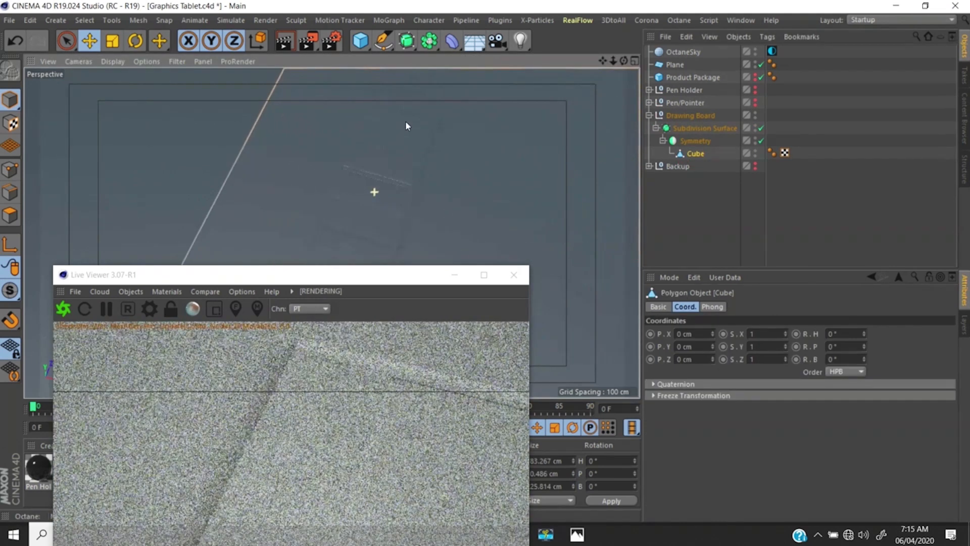
{"action": "left_click_drag", "start_coordinate": [406, 125], "coordinate": [632, 148], "text": "alt"}
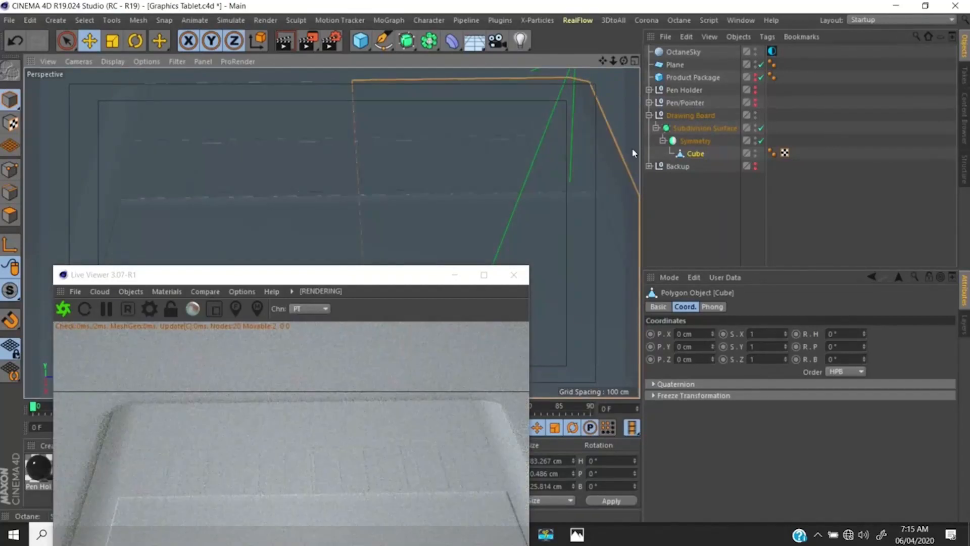
{"action": "left_click", "coordinate": [8, 218]}
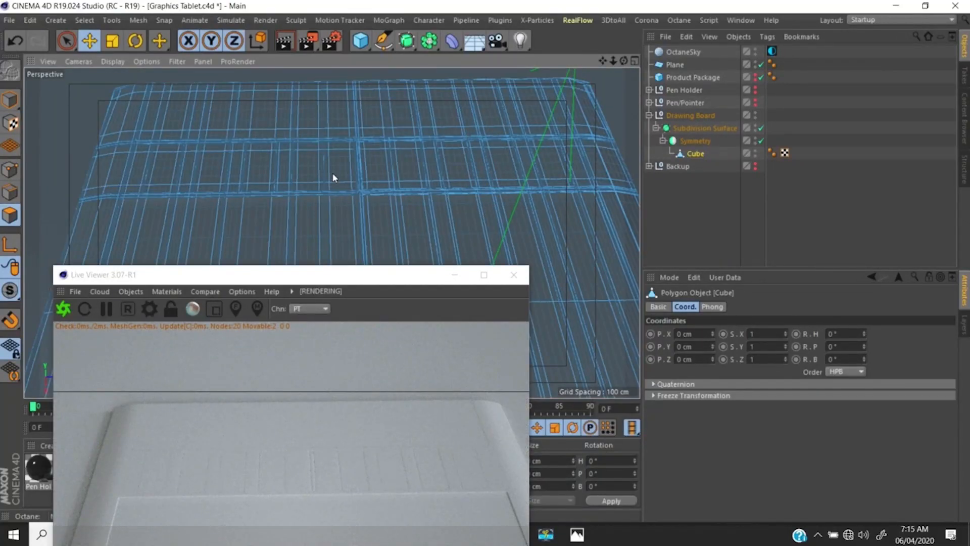
- Disable the Drawing Board's Symmetry generator and inspect the polygons that form its buttons
{"action": "left_click_drag", "start_coordinate": [332, 172], "coordinate": [375, 144], "text": "alt"}
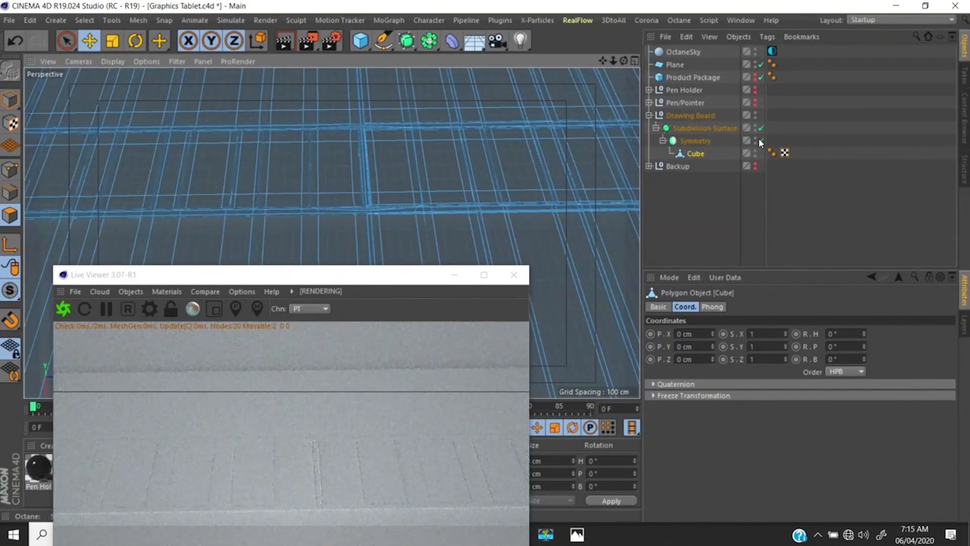
{"action": "left_click", "coordinate": [760, 140]}
{"action": "left_click_drag", "start_coordinate": [412, 202], "coordinate": [542, 151], "text": "alt"}
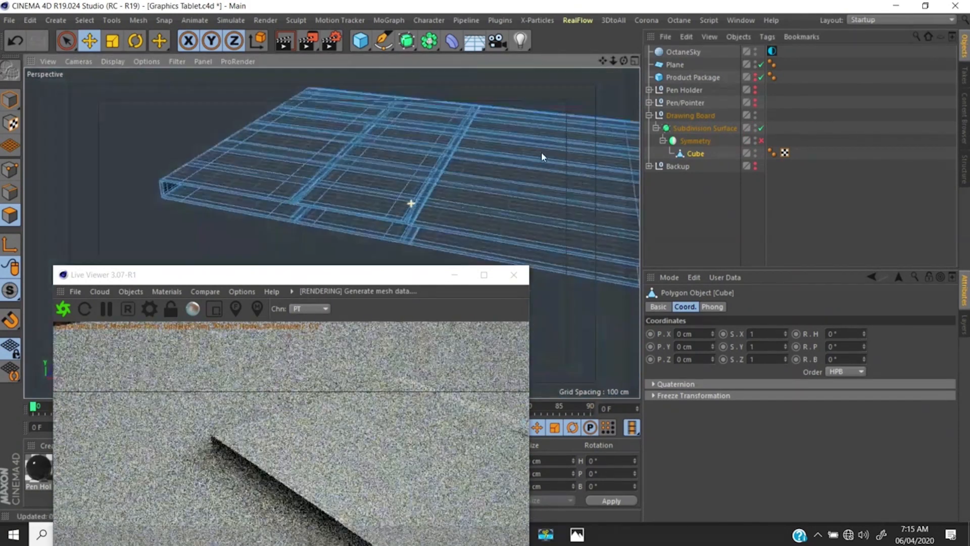
{"action": "scroll", "coordinate": [541, 151], "scroll_direction": "up", "scroll_amount": 10}
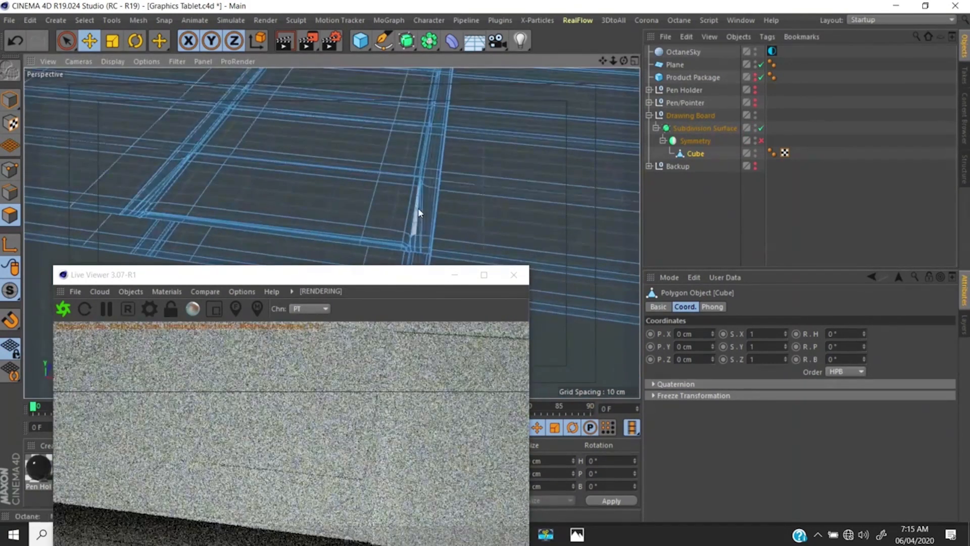
{"action": "left_click_drag", "start_coordinate": [417, 208], "coordinate": [365, 195], "text": "alt"}
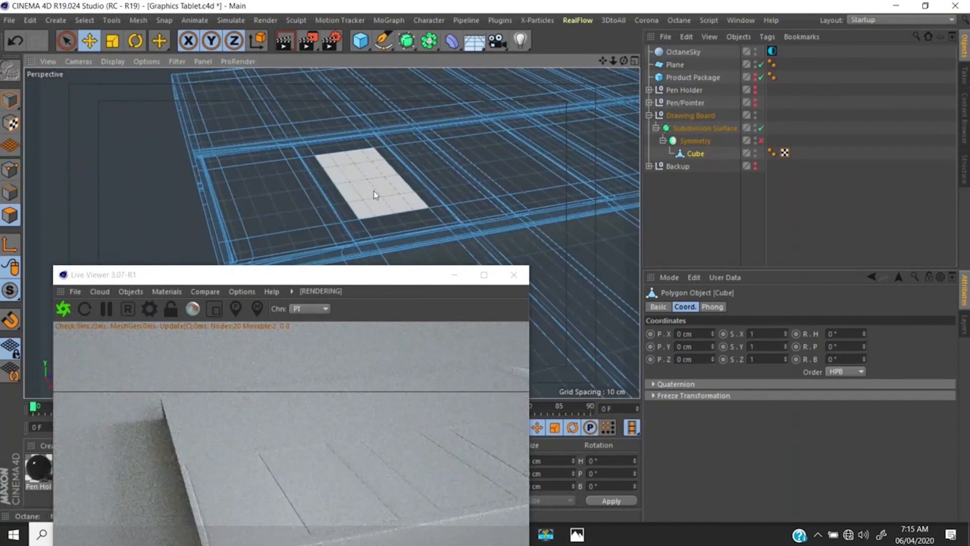
{"action": "scroll", "coordinate": [538, 146], "scroll_direction": "down", "scroll_amount": 8}
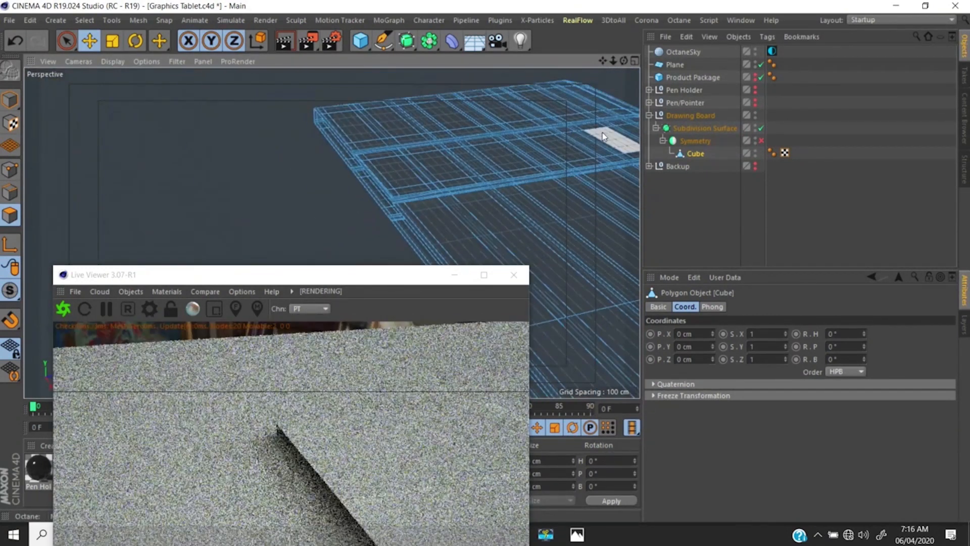
- Select the second polygon in the board's button strip with subdivision temporarily disabled, and re-enable the Subdivision Surface to check the selection
{"action": "left_click_drag", "start_coordinate": [603, 137], "coordinate": [551, 175], "text": "alt"}
{"action": "left_click", "coordinate": [761, 128]}
{"action": "left_click", "coordinate": [478, 150]}
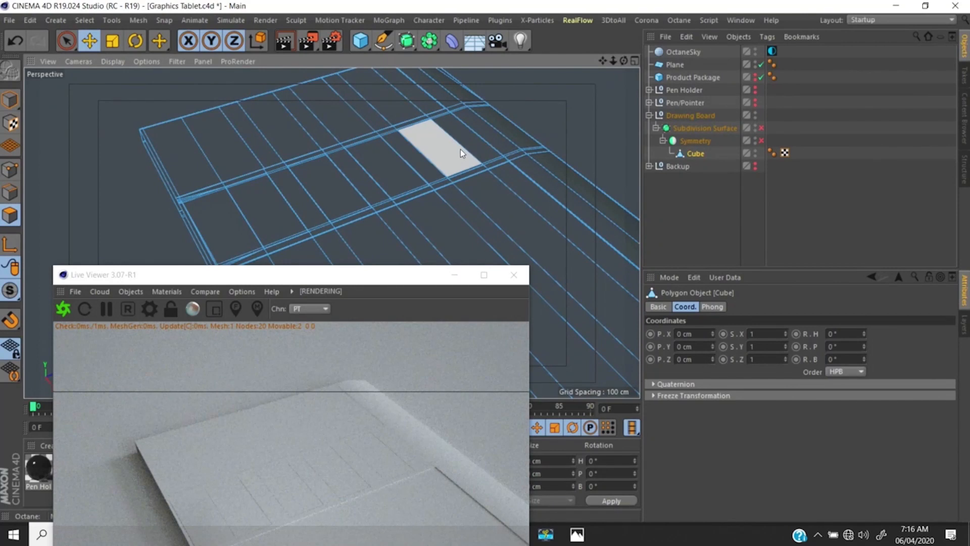
{"action": "scroll", "coordinate": [461, 148], "scroll_direction": "up", "scroll_amount": 2}
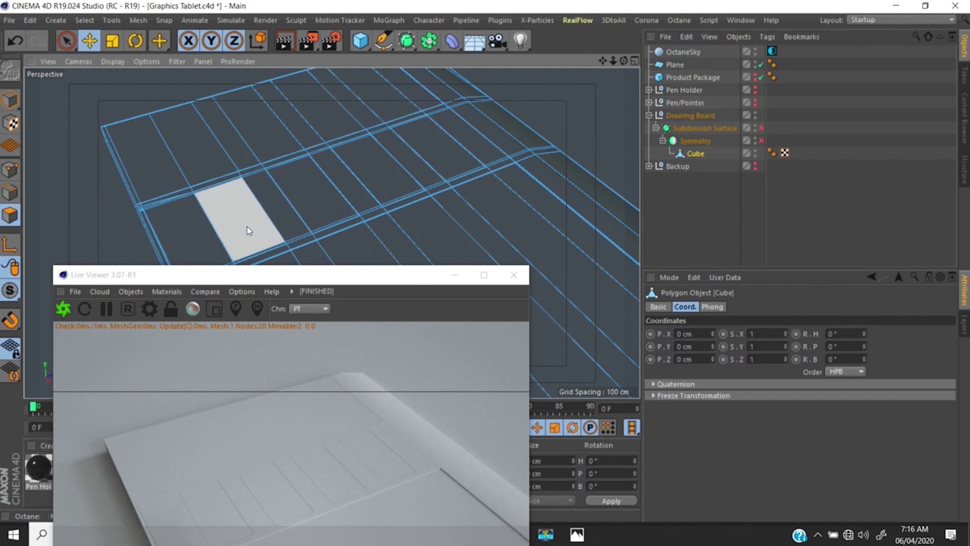
{"action": "middle_click_drag", "start_coordinate": [245, 234], "coordinate": [294, 198], "text": "alt"}
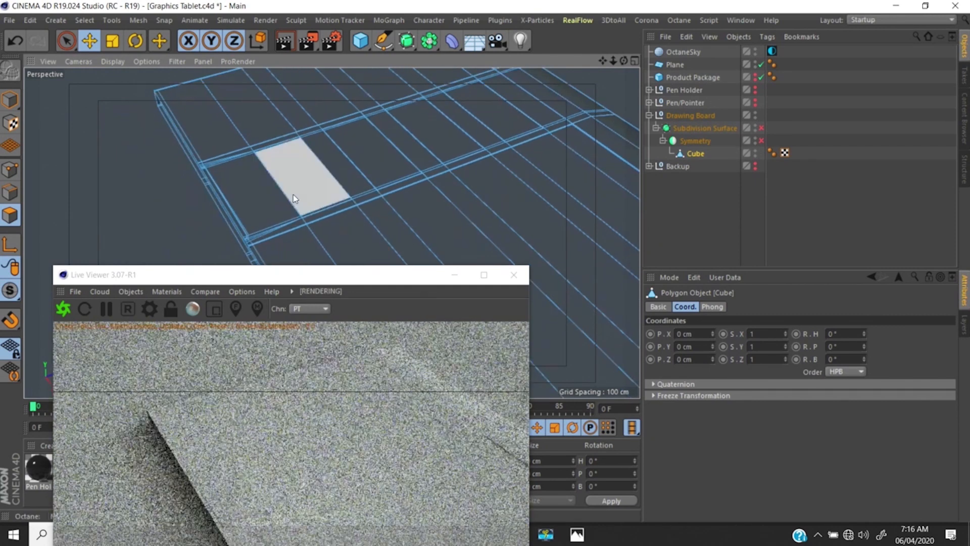
{"action": "left_click", "coordinate": [295, 199]}
{"action": "left_click", "coordinate": [761, 128]}
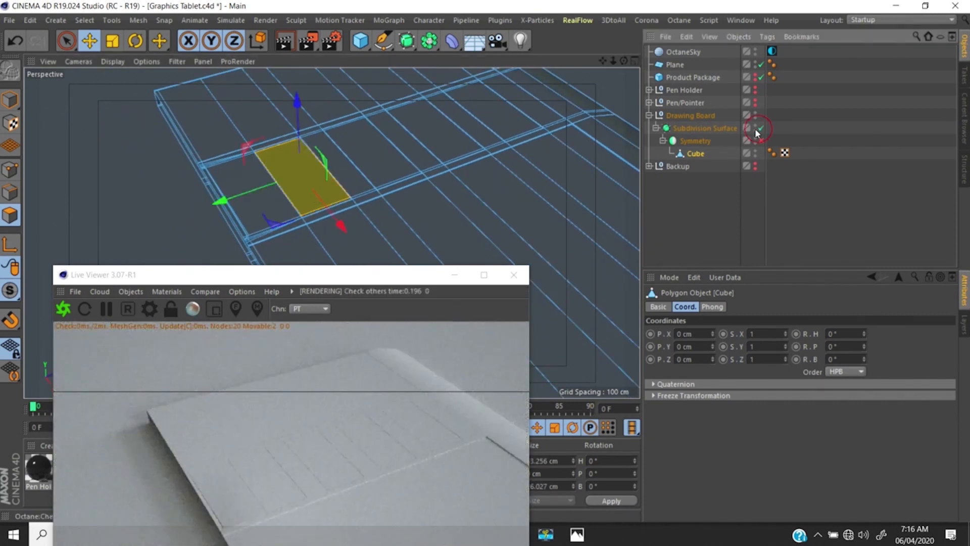
{"action": "scroll", "coordinate": [317, 184], "scroll_direction": "up", "scroll_amount": 5}
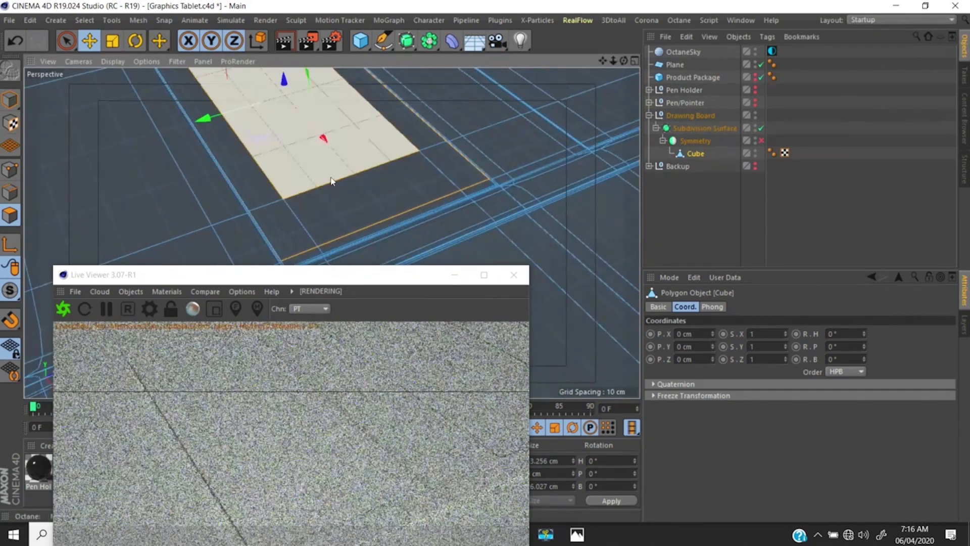
- Select all polygons of the first button on the board by loop-selecting its base edge band and fill-selecting the enclosed area
{"action": "left_click_drag", "start_coordinate": [333, 234], "coordinate": [360, 187], "text": "alt"}
{"action": "scroll", "coordinate": [356, 205], "scroll_direction": "up", "scroll_amount": 5}
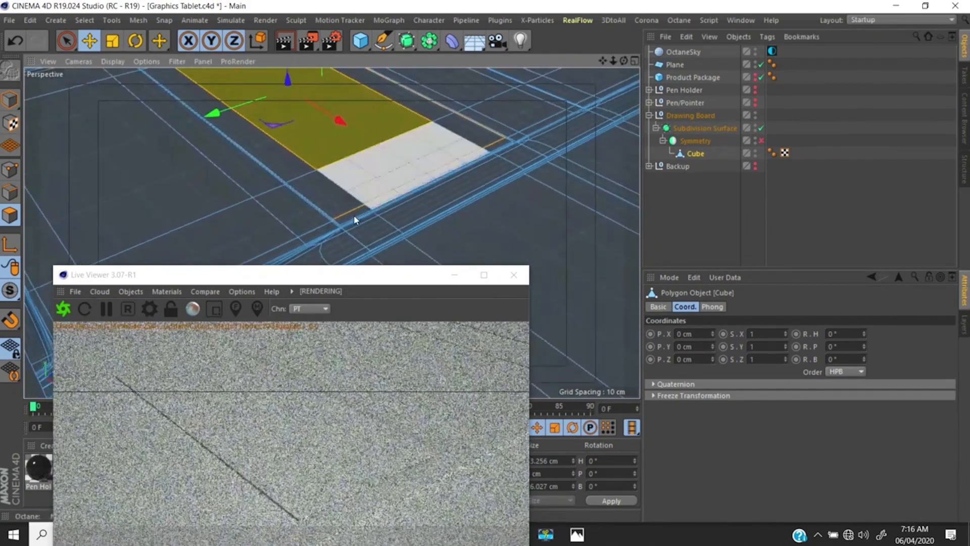
{"action": "left_click_drag", "start_coordinate": [405, 147], "coordinate": [398, 235], "text": "alt"}
{"action": "key", "text": "u"}
{"action": "key", "text": "l"}
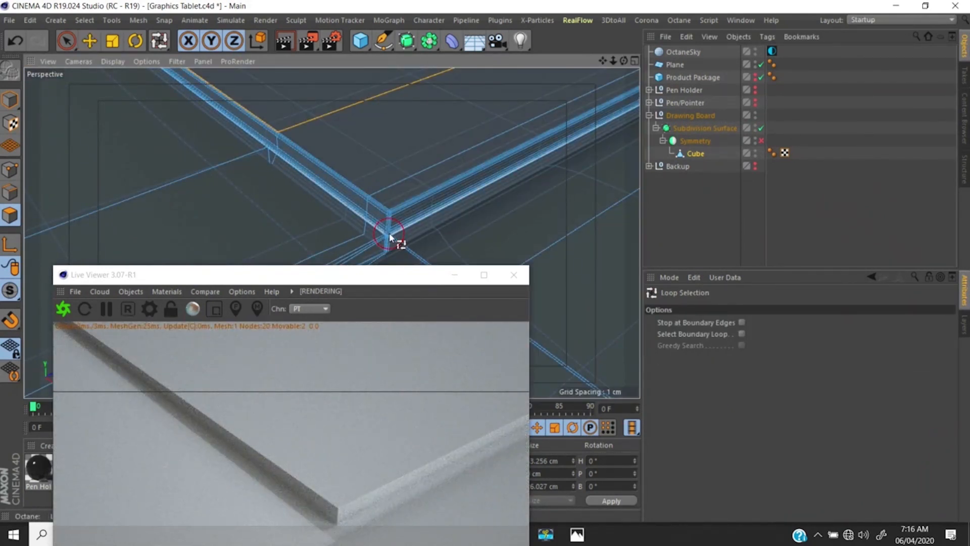
{"action": "left_click", "coordinate": [389, 232]}
{"action": "key", "text": "u"}
{"action": "key", "text": "f"}
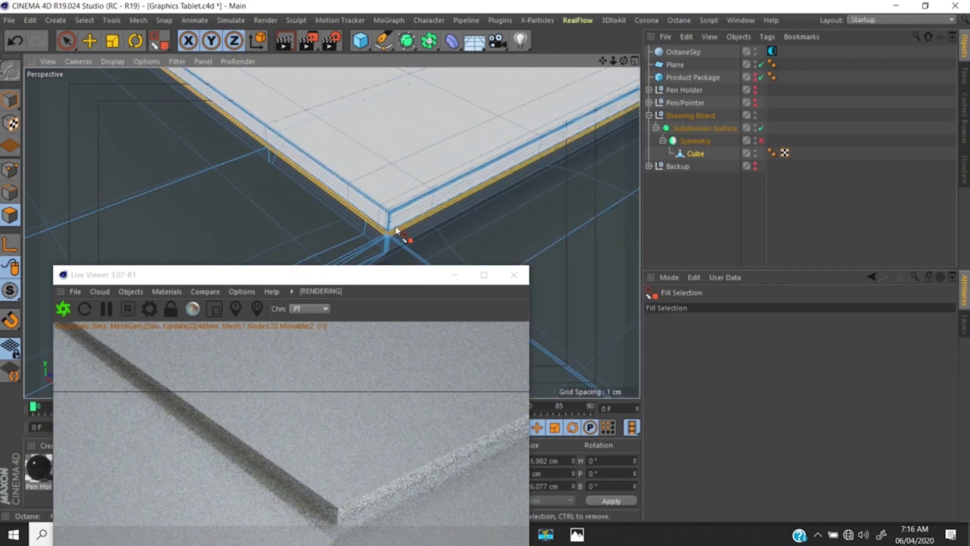
{"action": "left_click", "coordinate": [385, 223]}
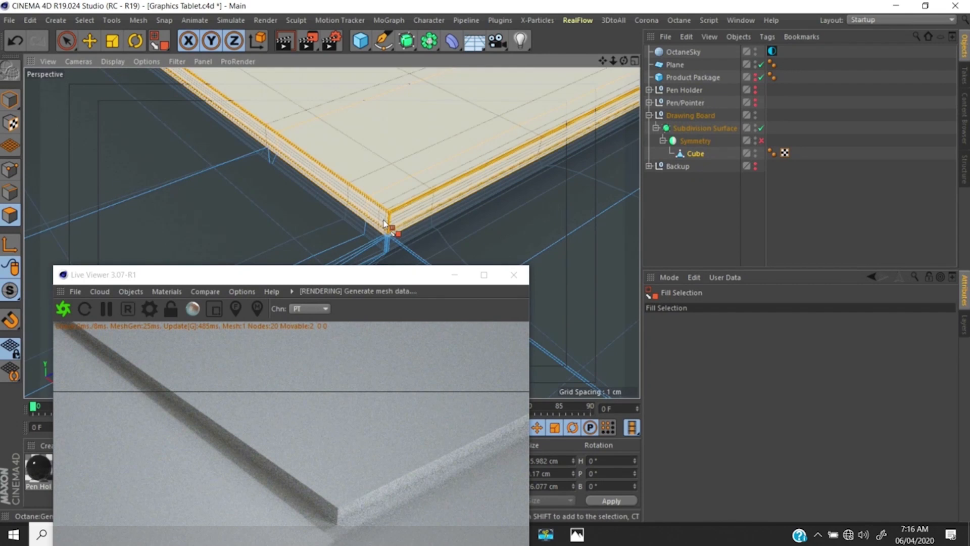
{"action": "scroll", "coordinate": [320, 240], "scroll_direction": "down", "scroll_amount": 5}
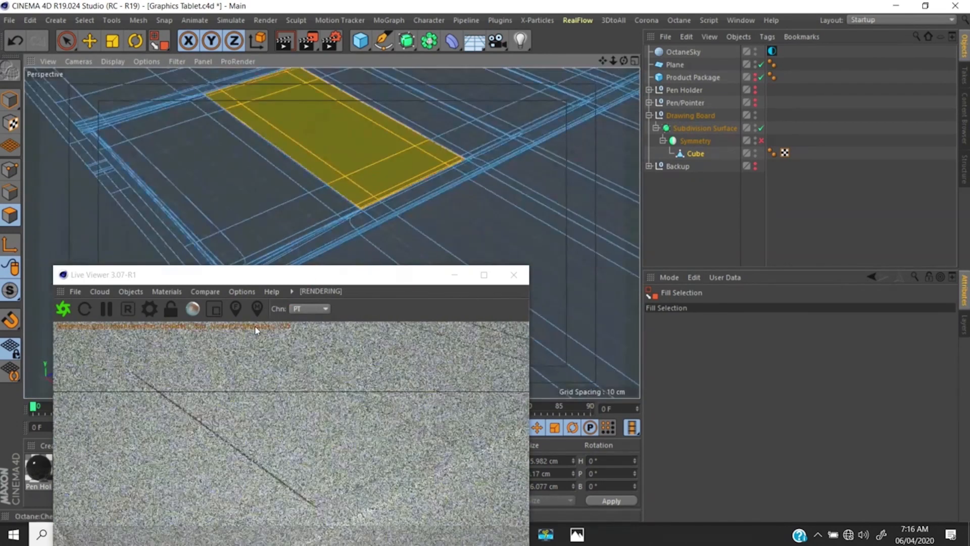
- Add the second button's polygons to the selection with a loop around its base and a fill of the enclosed area
{"action": "middle_click_drag", "start_coordinate": [425, 145], "coordinate": [332, 208], "text": "alt"}
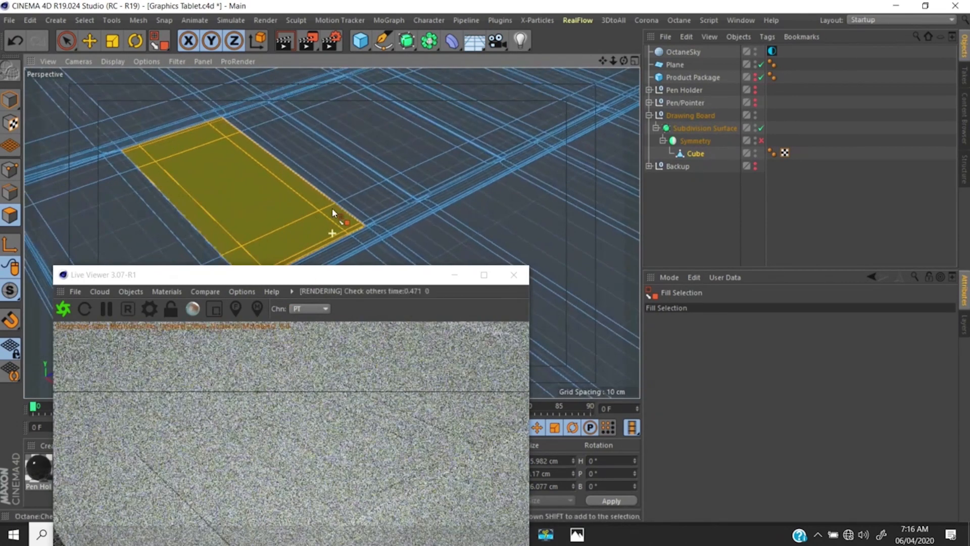
{"action": "scroll", "coordinate": [435, 161], "scroll_direction": "up", "scroll_amount": 5}
{"action": "key", "text": "u"}
{"action": "key", "text": "l"}
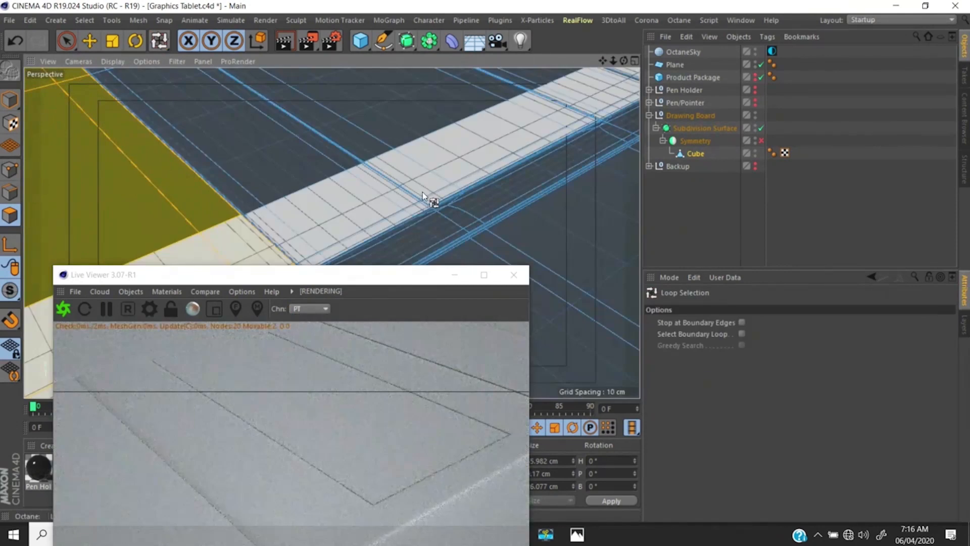
{"action": "scroll", "coordinate": [439, 203], "scroll_direction": "up", "scroll_amount": 4}
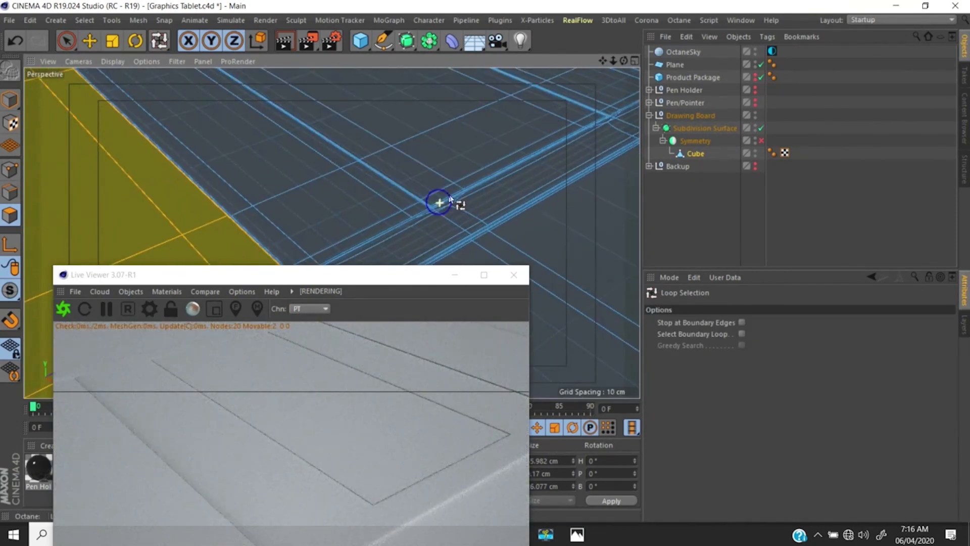
{"action": "scroll", "coordinate": [470, 166], "scroll_direction": "up", "scroll_amount": 5}
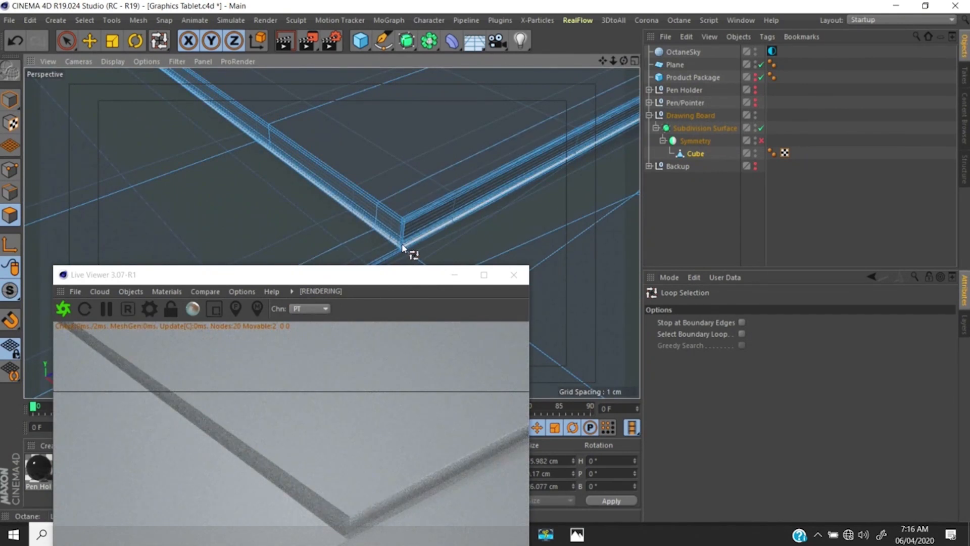
{"action": "left_click", "coordinate": [409, 235]}
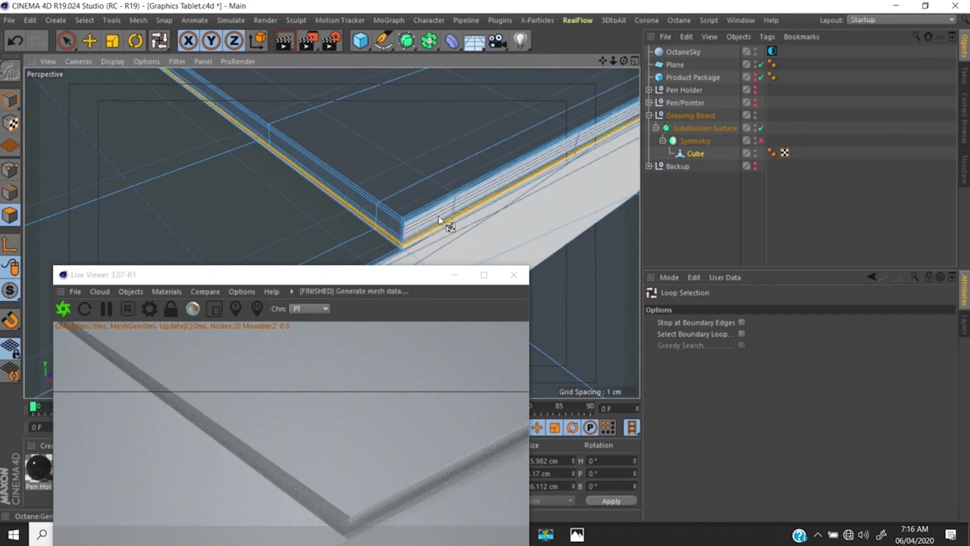
{"action": "key", "text": "u"}
{"action": "key", "text": "i"}
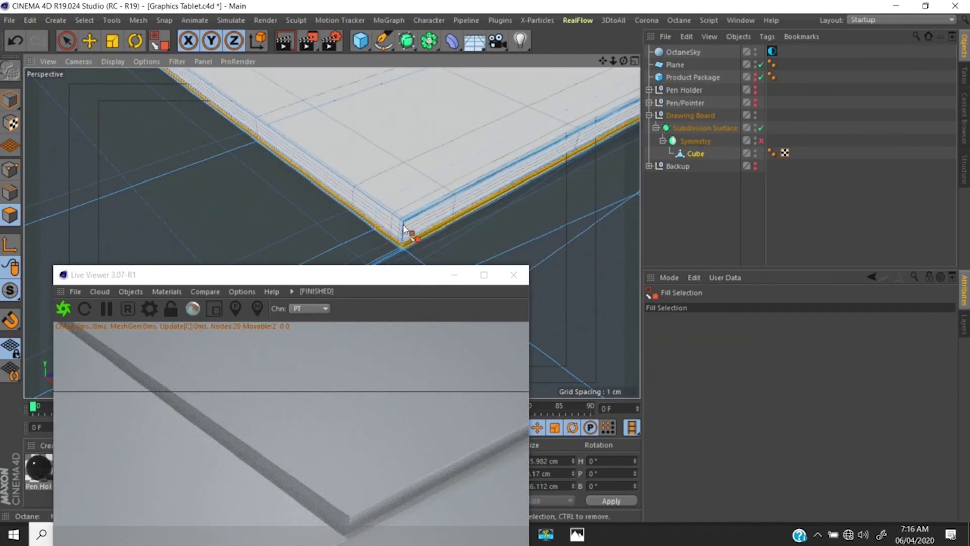
{"action": "left_click", "coordinate": [403, 222]}
- Extend the selection to the third button, using Loop Selection around its base and Fill Selection inside the loop
{"action": "right_click_drag", "start_coordinate": [416, 187], "coordinate": [281, 332], "text": "alt"}
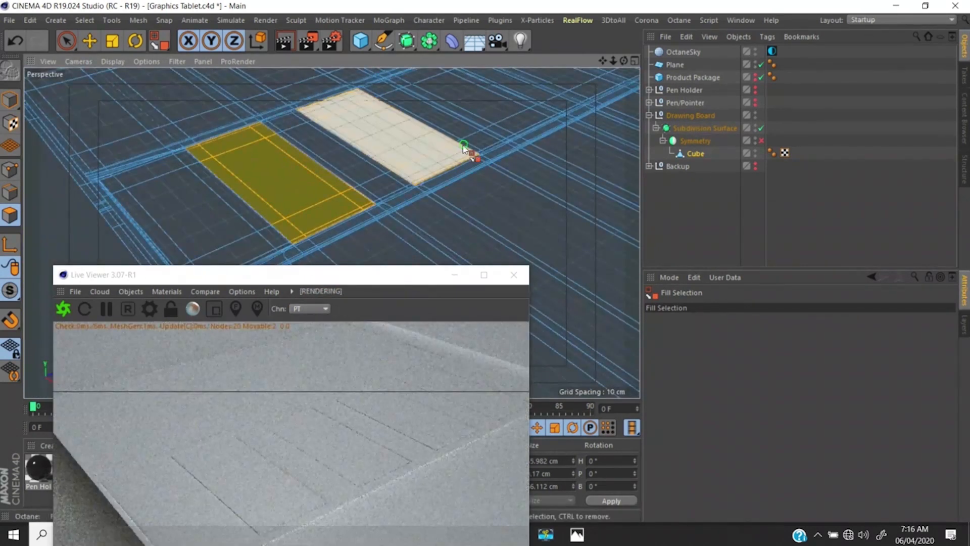
{"action": "middle_click_drag", "start_coordinate": [465, 151], "coordinate": [354, 202], "text": "alt"}
{"action": "key", "text": "u"}
{"action": "key", "text": "l"}
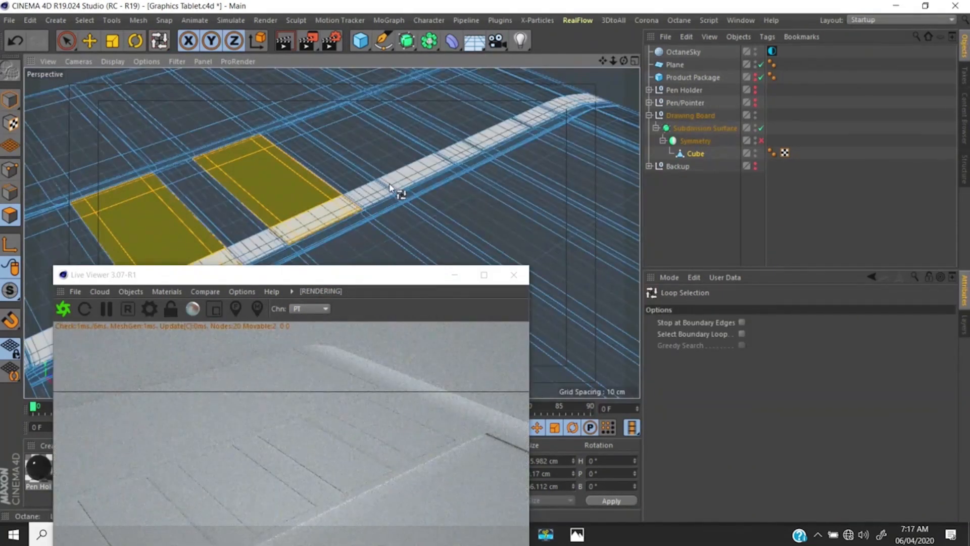
{"action": "left_click_drag", "start_coordinate": [405, 184], "coordinate": [372, 210], "text": "alt"}
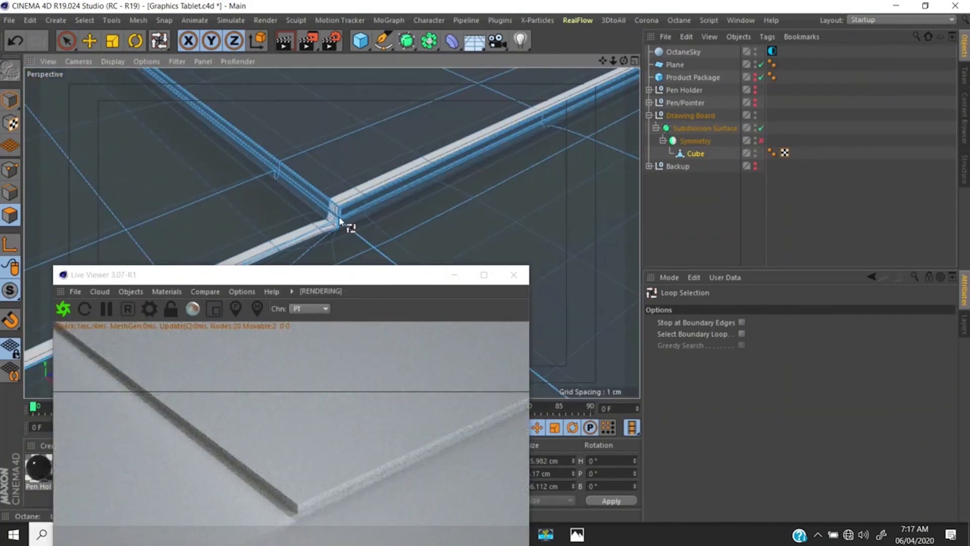
{"action": "left_click_drag", "start_coordinate": [340, 227], "coordinate": [353, 204], "text": "alt"}
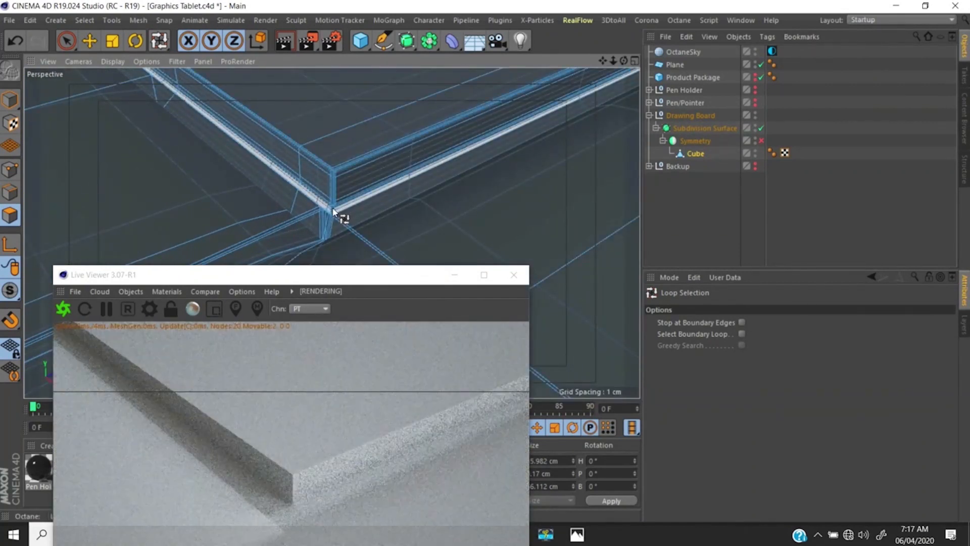
{"action": "left_click", "coordinate": [335, 212]}
{"action": "left_click_drag", "start_coordinate": [335, 212], "coordinate": [331, 184], "text": "alt"}
{"action": "key", "text": "u"}
{"action": "key", "text": "f"}
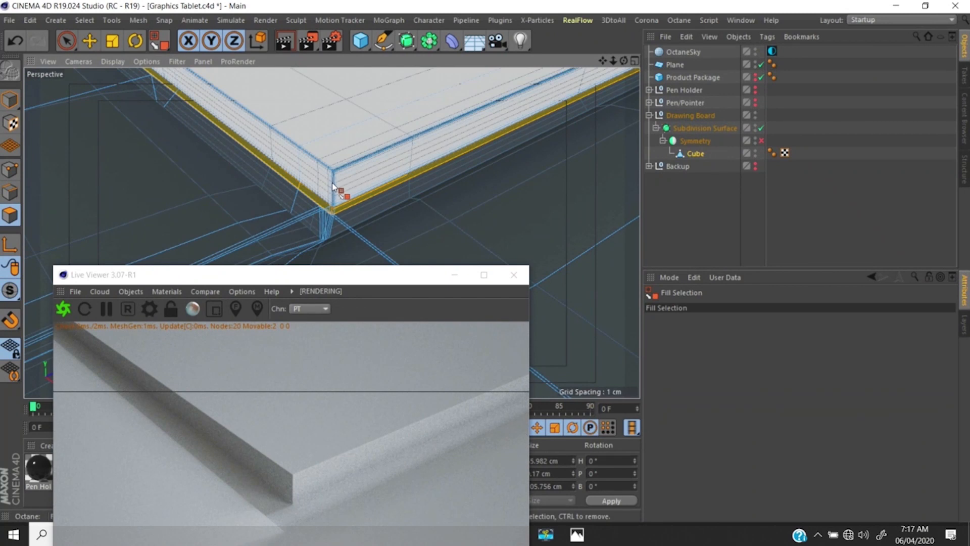
{"action": "left_click", "coordinate": [333, 183]}
{"action": "right_click_drag", "start_coordinate": [314, 212], "coordinate": [195, 337], "text": "alt"}
{"action": "left_click", "coordinate": [391, 146], "text": "shift"}
- Include the fourth button in the polygon selection by looping around its base and filling the area inside
{"action": "right_click_drag", "start_coordinate": [390, 150], "coordinate": [363, 161], "text": "alt"}
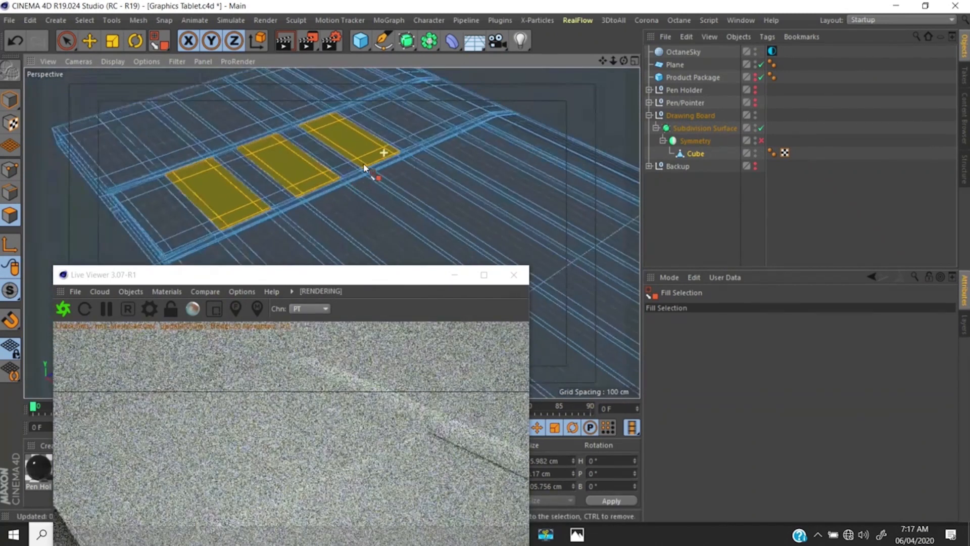
{"action": "middle_click_drag", "start_coordinate": [398, 130], "coordinate": [353, 186], "text": "alt"}
{"action": "right_click_drag", "start_coordinate": [363, 173], "coordinate": [417, 121], "text": "alt"}
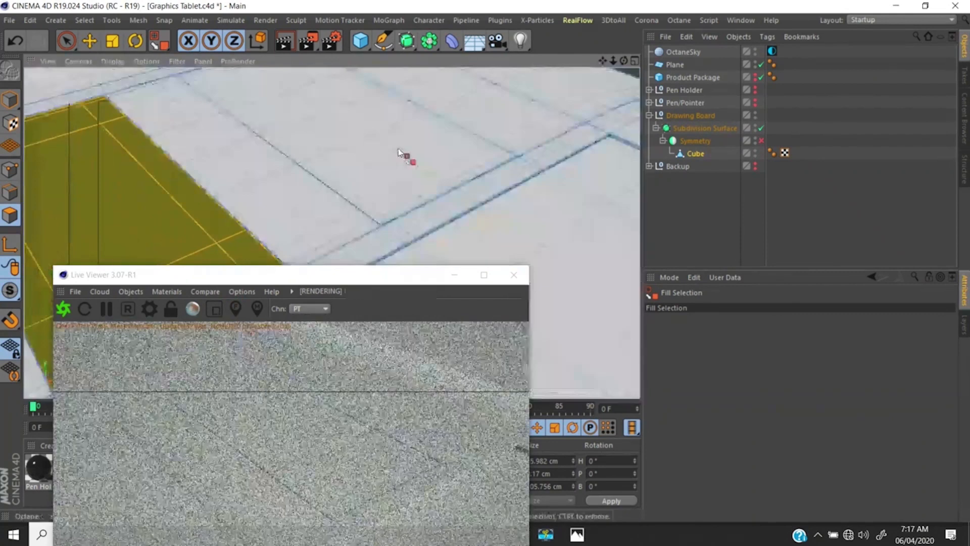
{"action": "right_click_drag", "start_coordinate": [332, 232], "coordinate": [392, 106], "text": "alt"}
{"action": "right_click_drag", "start_coordinate": [374, 173], "coordinate": [432, 103], "text": "alt"}
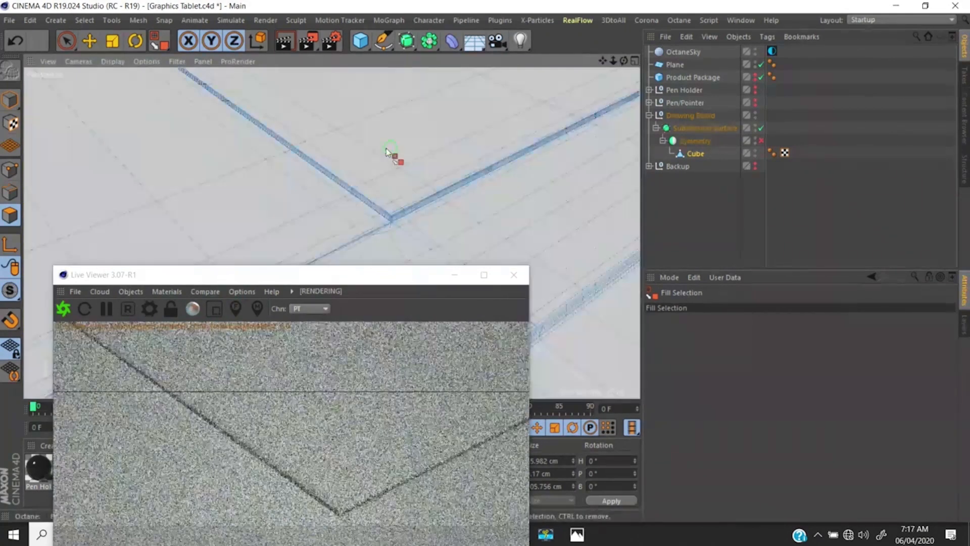
{"action": "middle_click_drag", "start_coordinate": [382, 199], "coordinate": [385, 169], "text": "alt"}
{"action": "right_click_drag", "start_coordinate": [389, 190], "coordinate": [426, 125], "text": "alt"}
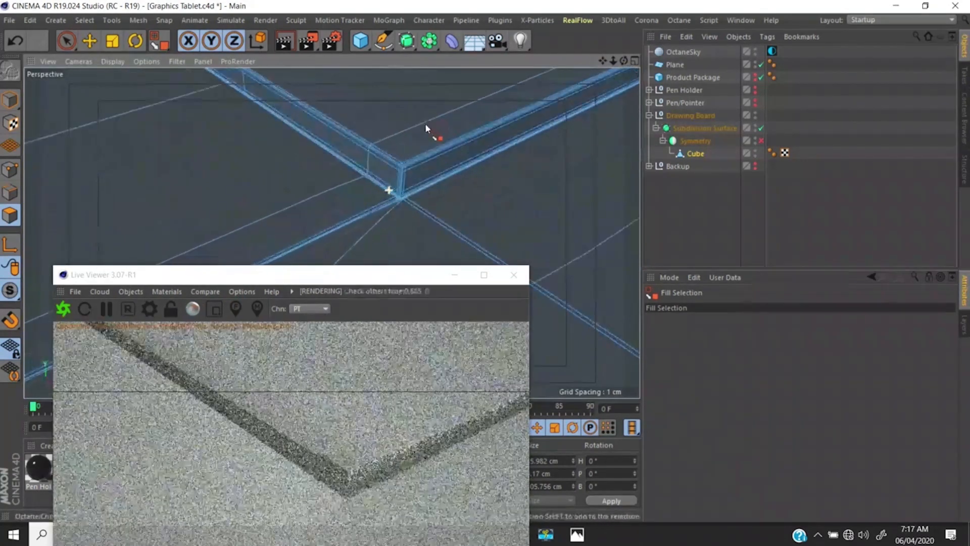
{"action": "key", "text": "u"}
{"action": "key", "text": "l"}
{"action": "right_click_drag", "start_coordinate": [390, 204], "coordinate": [415, 185], "text": "alt"}
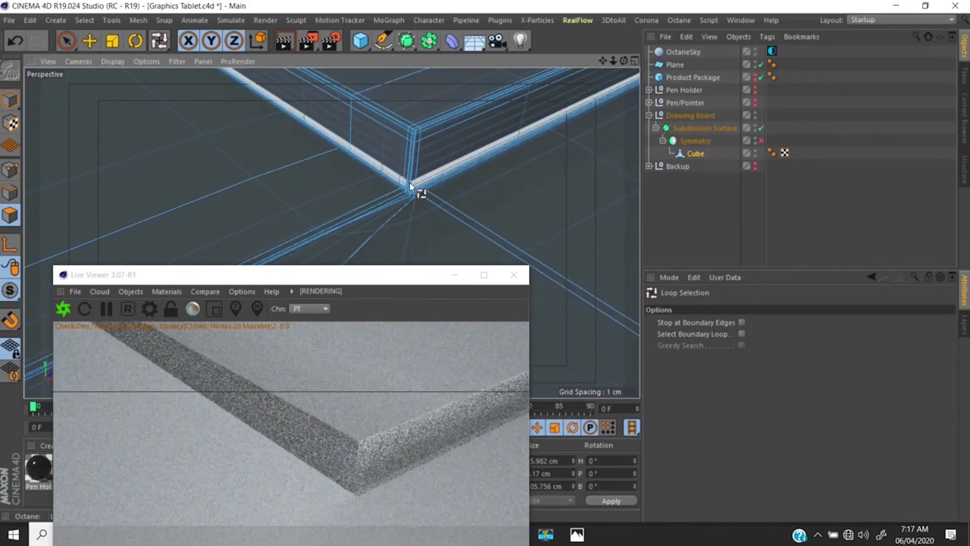
{"action": "left_click", "coordinate": [414, 181]}
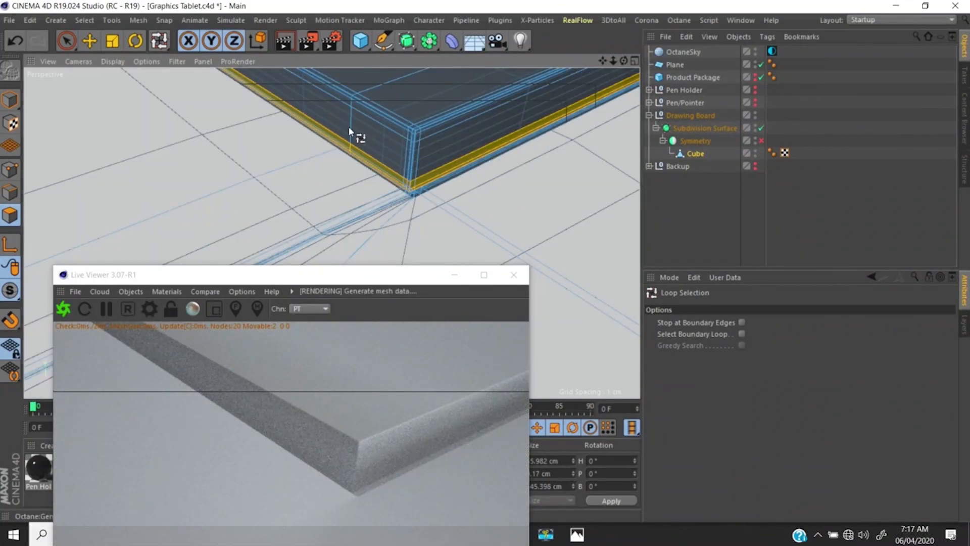
{"action": "key", "text": "u"}
{"action": "key", "text": "i"}
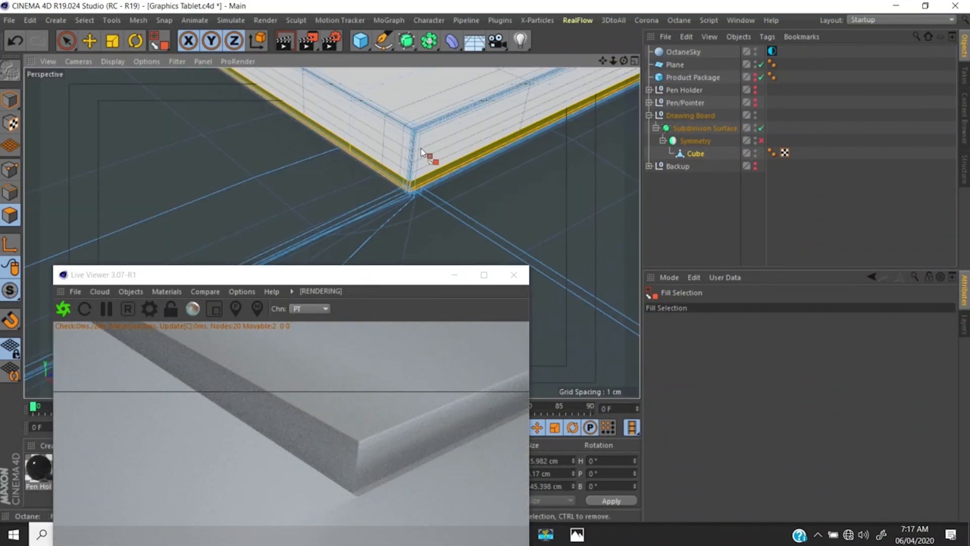
{"action": "left_click", "coordinate": [435, 145]}
- Move the Live Viewer clear of the materials and assign the board buttons material to the four selected buttons
{"action": "right_click_drag", "start_coordinate": [439, 144], "coordinate": [312, 256], "text": "alt"}
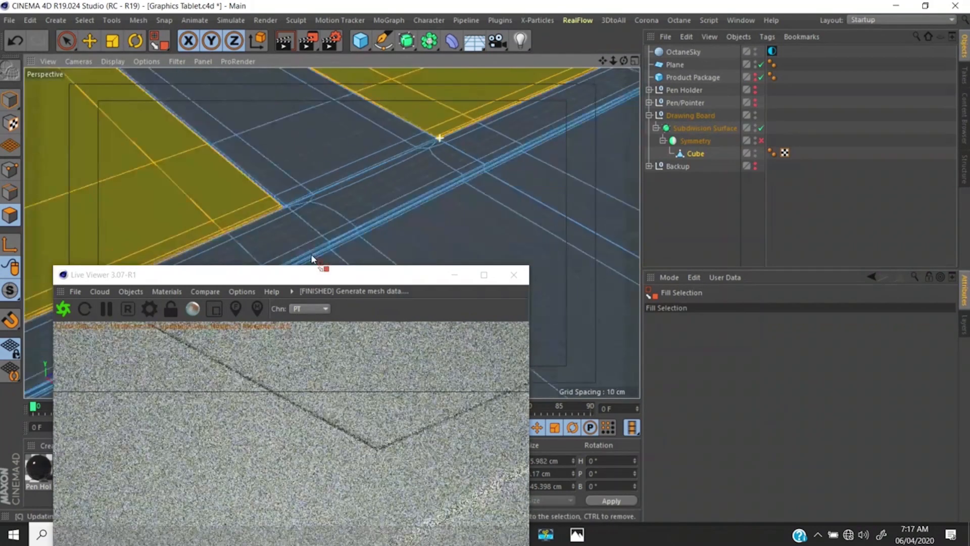
{"action": "right_click_drag", "start_coordinate": [379, 175], "coordinate": [263, 262], "text": "alt"}
{"action": "middle_click_drag", "start_coordinate": [346, 199], "coordinate": [497, 127], "text": "alt"}
{"action": "middle_click", "coordinate": [390, 234]}
{"action": "middle_click", "coordinate": [262, 151]}
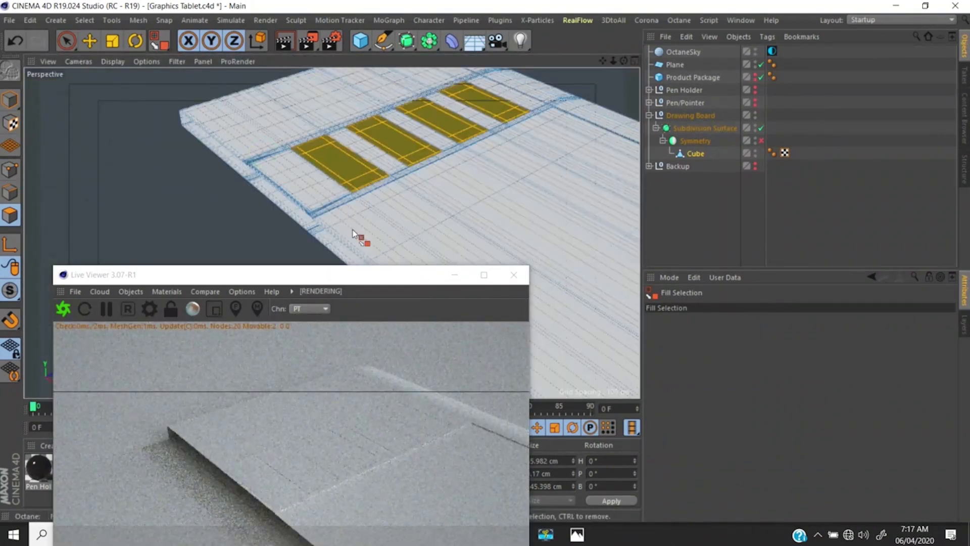
{"action": "left_click_drag", "start_coordinate": [353, 277], "coordinate": [743, 153]}
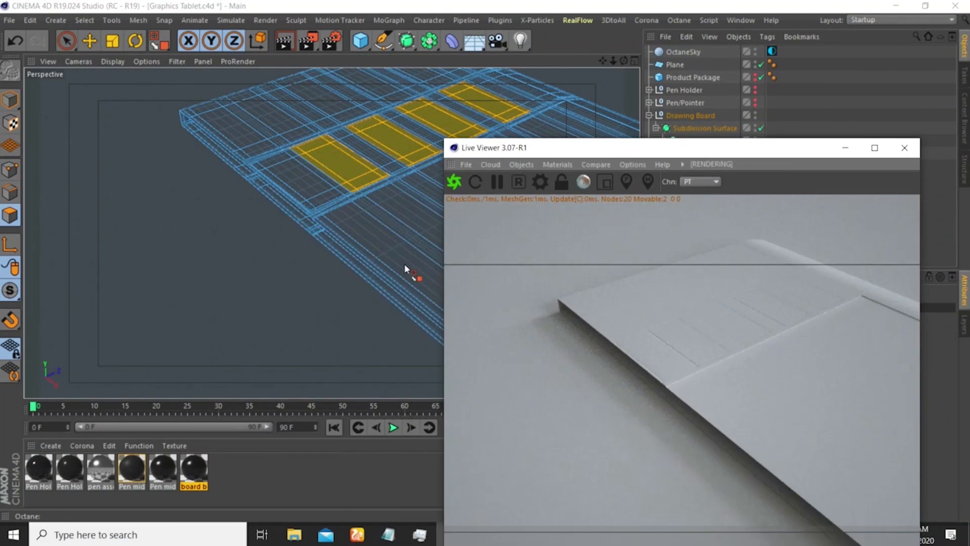
{"action": "left_click_drag", "start_coordinate": [198, 469], "coordinate": [297, 282]}
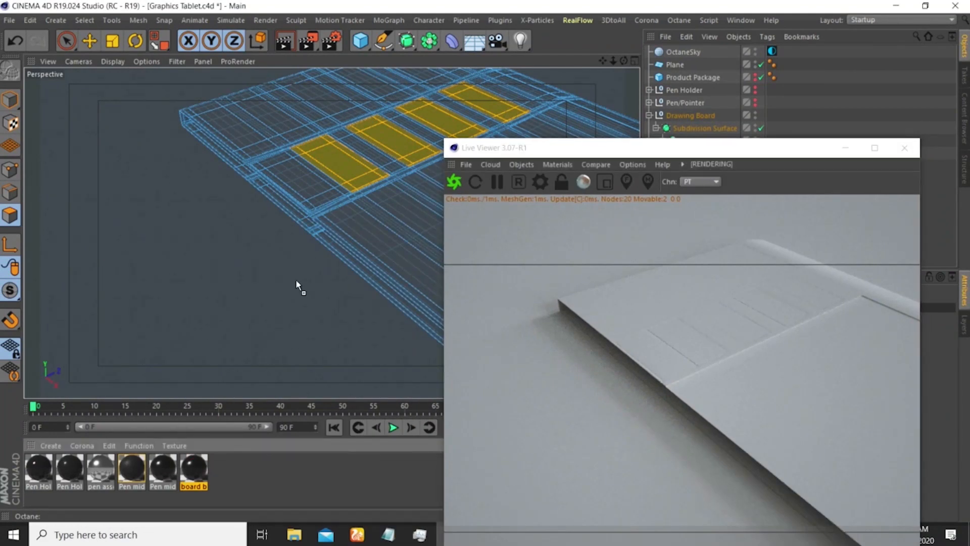
{"action": "left_click_drag", "start_coordinate": [339, 174], "coordinate": [347, 171]}
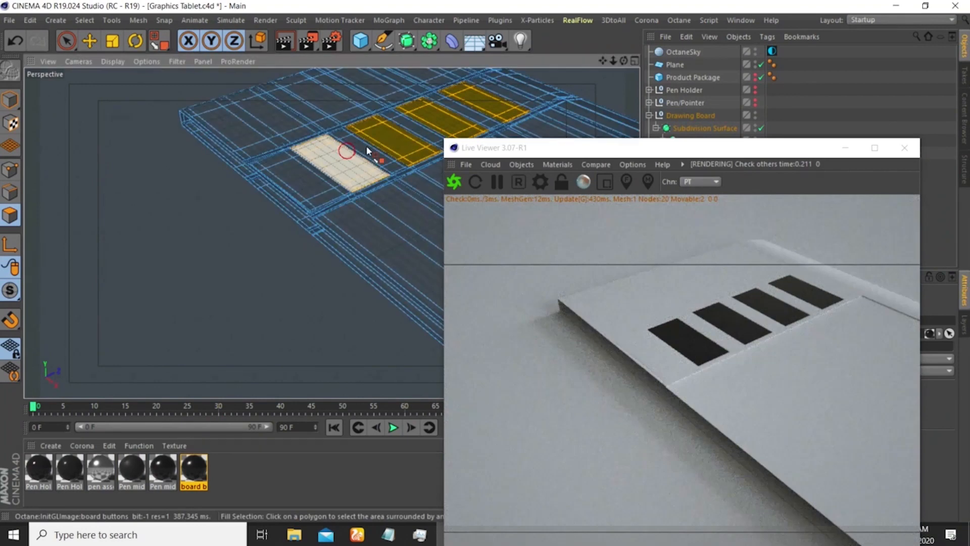
- Add the long groove between the drawing board's button strip and its end panel to the polygon selection with Loop Selection
{"action": "left_click_drag", "start_coordinate": [347, 153], "coordinate": [436, 152], "text": "alt"}
{"action": "left_click", "coordinate": [90, 41]}
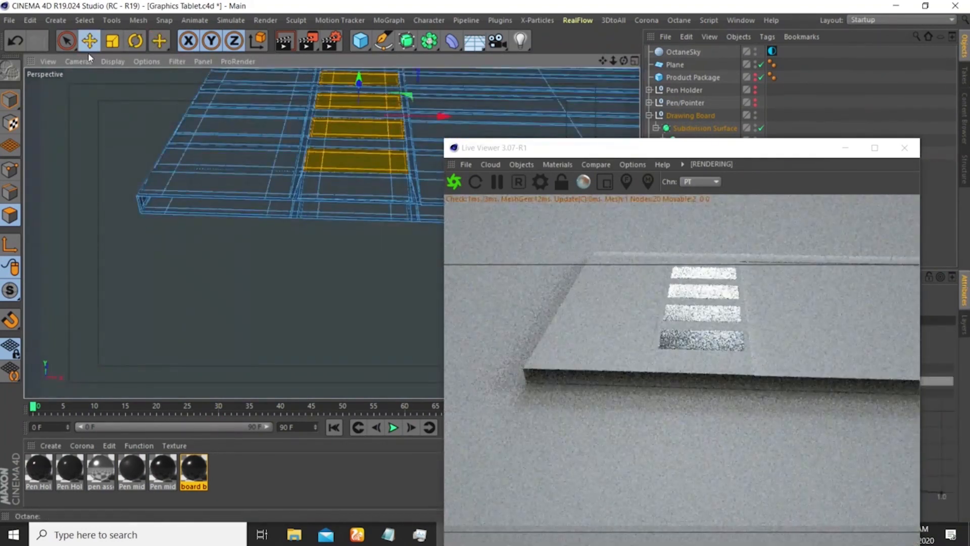
{"action": "middle_click_drag", "start_coordinate": [381, 150], "coordinate": [273, 191], "text": "alt"}
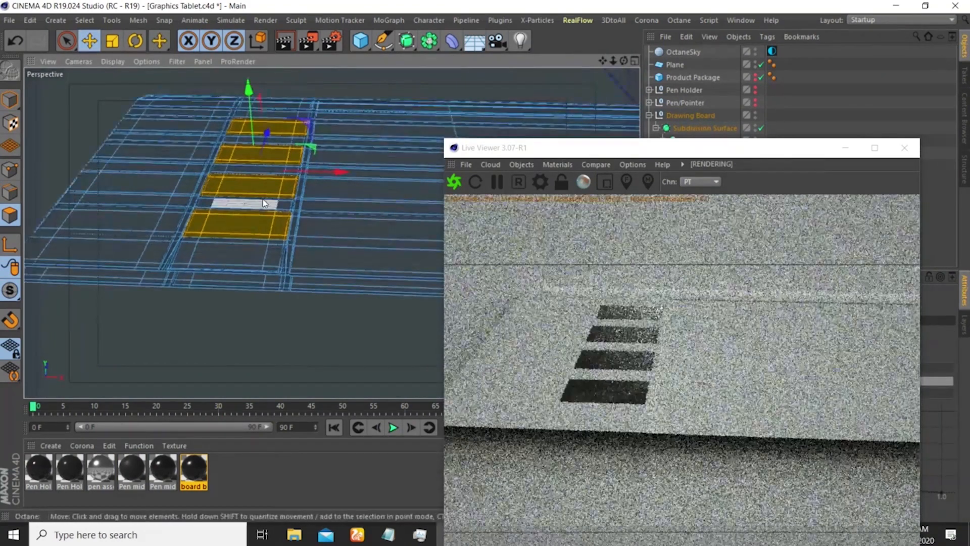
{"action": "left_click_drag", "start_coordinate": [280, 201], "coordinate": [215, 221], "text": "alt"}
{"action": "scroll", "coordinate": [215, 217], "scroll_direction": "up", "scroll_amount": 10}
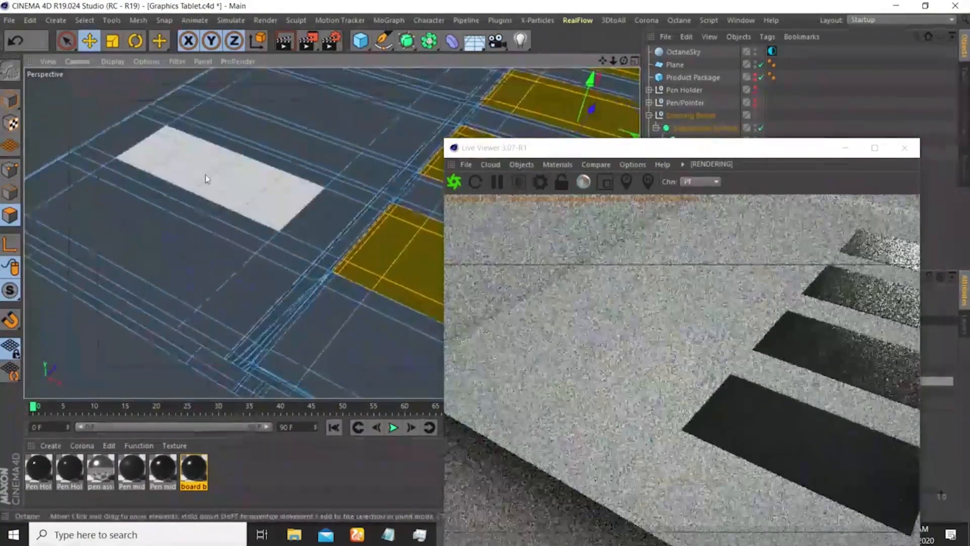
{"action": "right_click_drag", "start_coordinate": [205, 179], "coordinate": [185, 196], "text": "alt"}
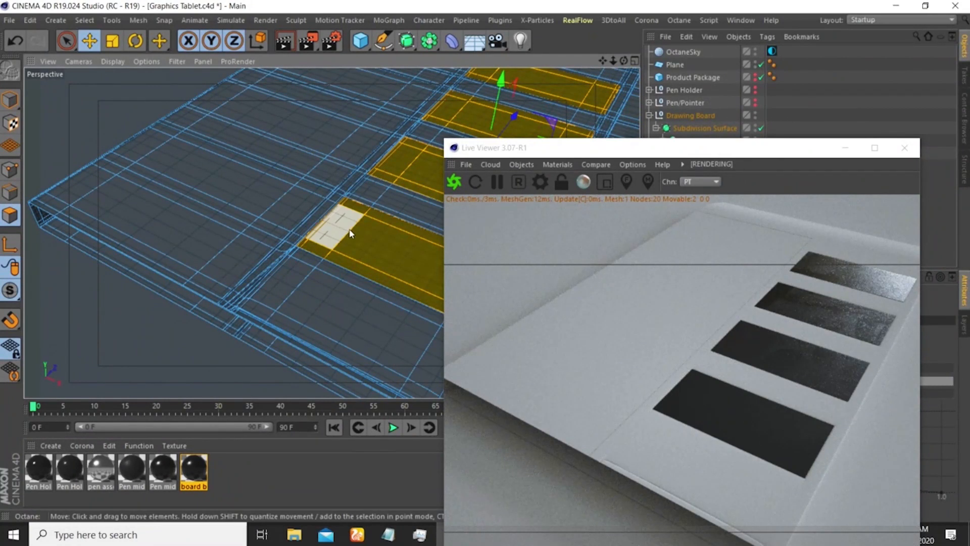
{"action": "left_click_drag", "start_coordinate": [351, 228], "coordinate": [255, 281], "text": "alt"}
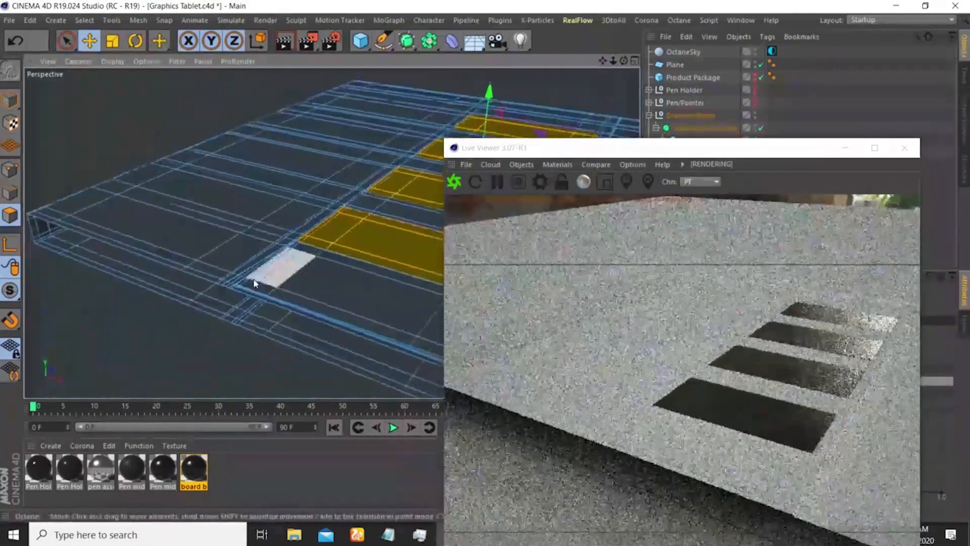
{"action": "right_click_drag", "start_coordinate": [223, 280], "coordinate": [272, 230], "text": "alt"}
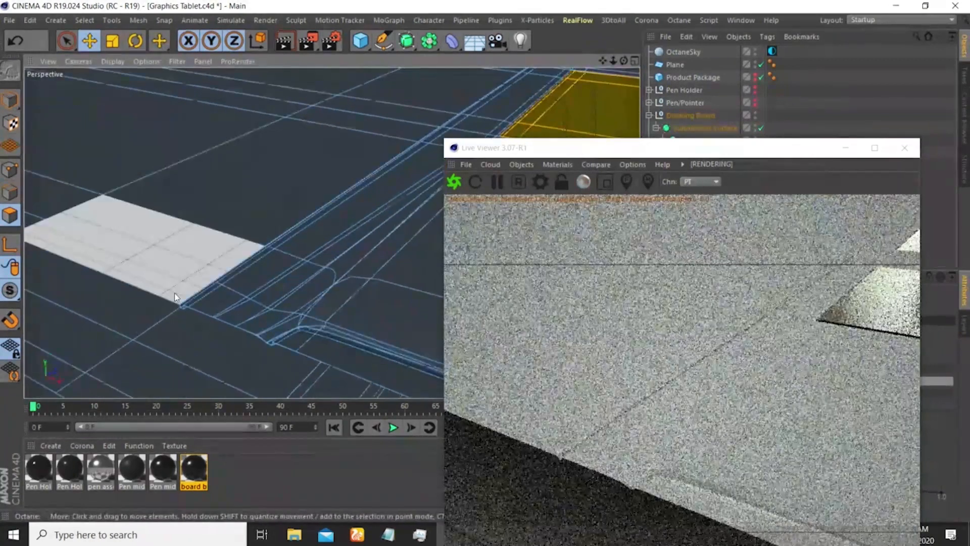
{"action": "key", "text": "u"}
{"action": "key", "text": "l"}
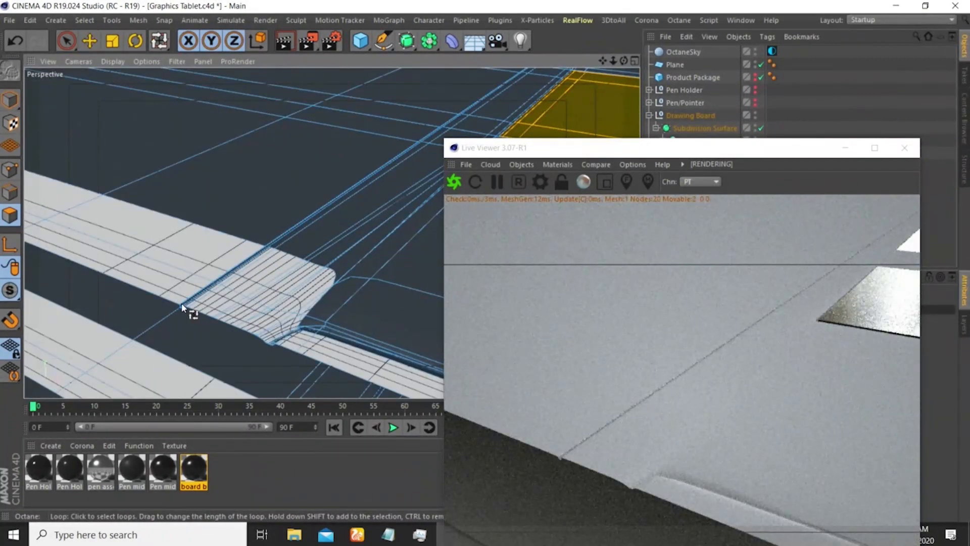
{"action": "right_click_drag", "start_coordinate": [166, 315], "coordinate": [177, 292], "text": "alt"}
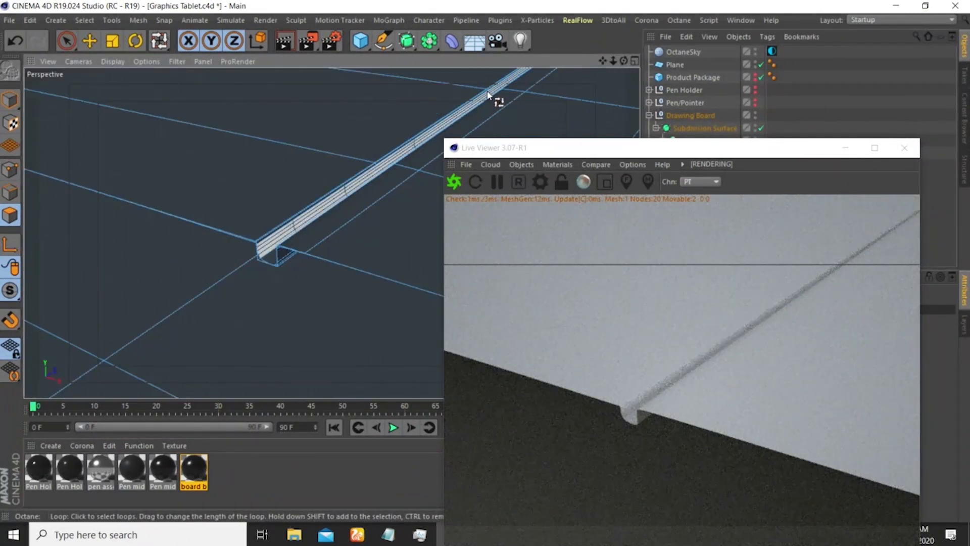
{"action": "middle_click_drag", "start_coordinate": [443, 100], "coordinate": [369, 156], "text": "alt"}
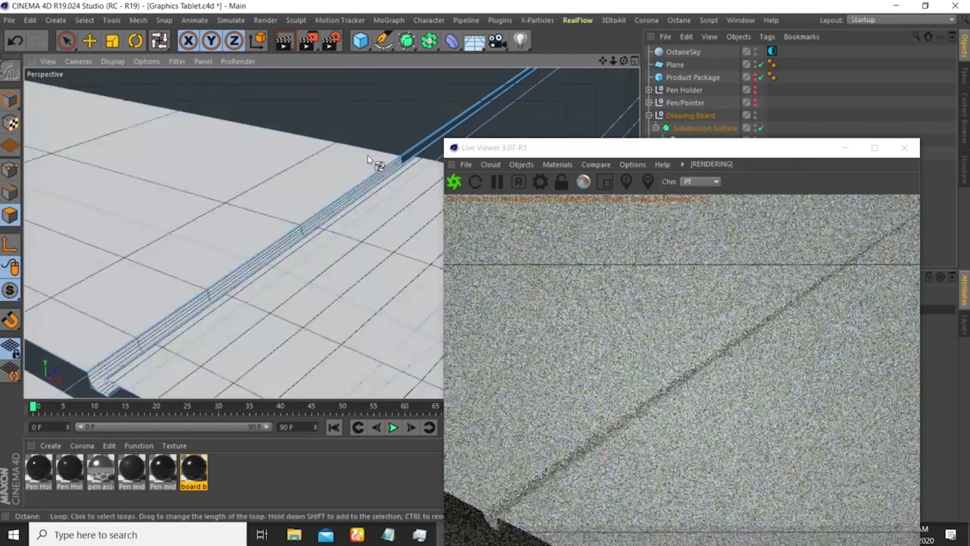
{"action": "right_click_drag", "start_coordinate": [395, 154], "coordinate": [424, 121], "text": "alt"}
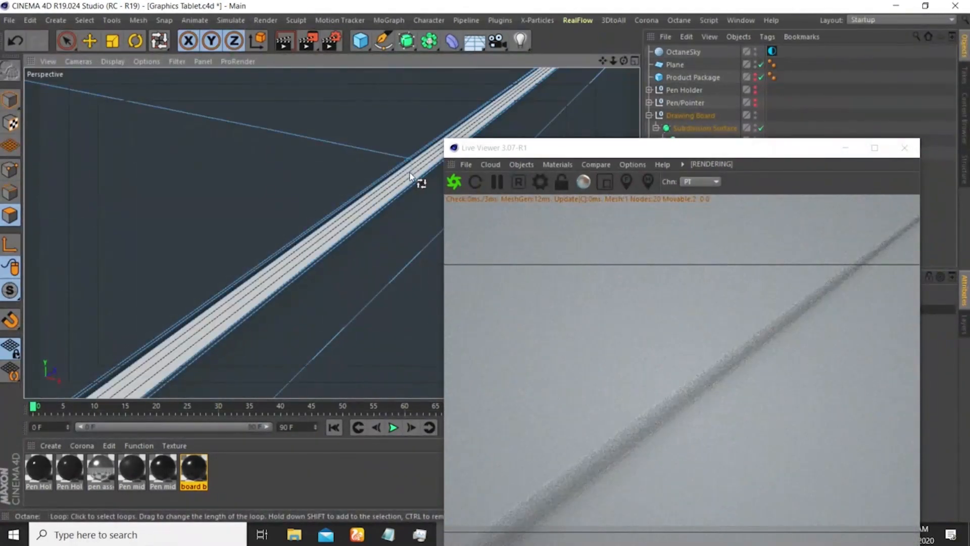
{"action": "left_click", "coordinate": [402, 175]}
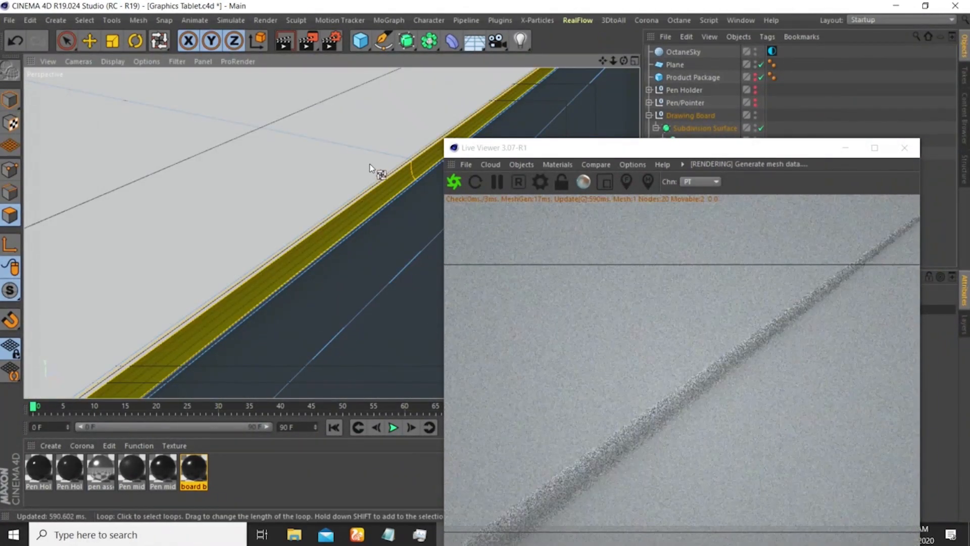
- Use Fill Selection to add the board's end panel beyond the groove to the selected polygons
{"action": "left_click", "coordinate": [384, 163]}
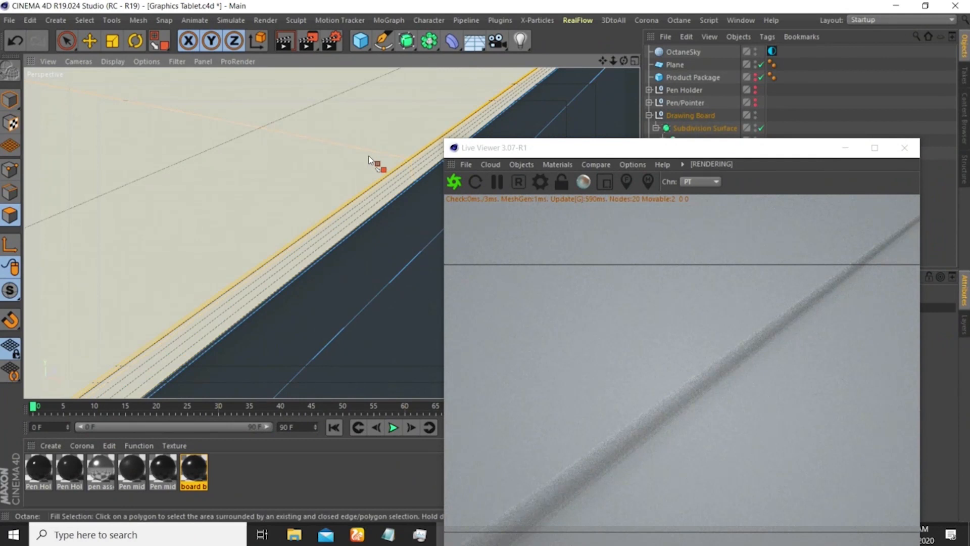
{"action": "right_click_drag", "start_coordinate": [369, 159], "coordinate": [271, 241], "text": "alt"}
{"action": "mouse_move", "coordinate": [271, 242]}
{"action": "left_mouse_down", "text": "alt"}
{"action": "mouse_move", "coordinate": [282, 218]}
{"action": "mouse_move", "coordinate": [265, 237]}
{"action": "left_mouse_up", "text": "alt"}
{"action": "mouse_move", "coordinate": [264, 238]}
{"action": "right_mouse_down", "text": "alt"}
{"action": "mouse_move", "coordinate": [324, 178]}
{"action": "mouse_move", "coordinate": [329, 200]}
{"action": "mouse_move", "coordinate": [261, 238]}
{"action": "right_mouse_up", "text": "alt"}
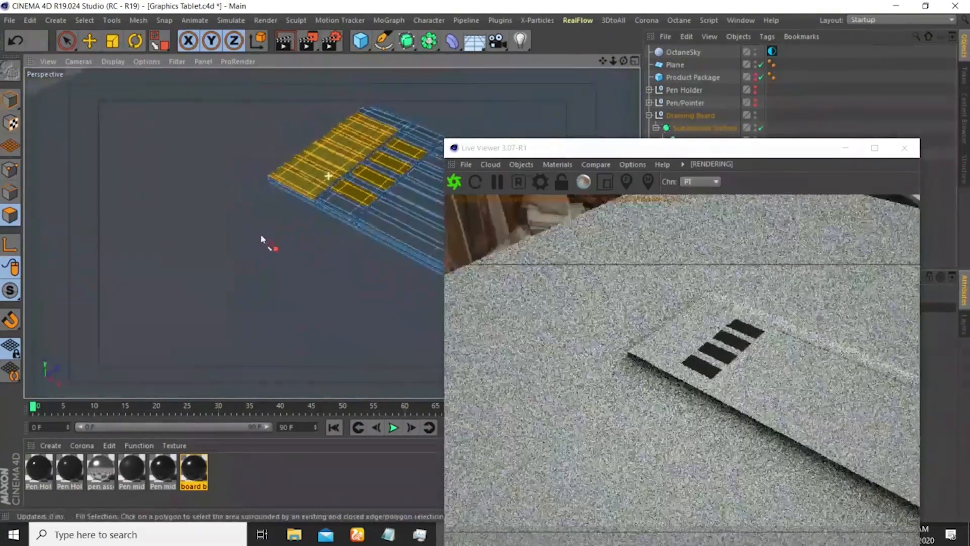
{"action": "middle_click_drag", "start_coordinate": [318, 174], "coordinate": [245, 207], "text": "alt"}
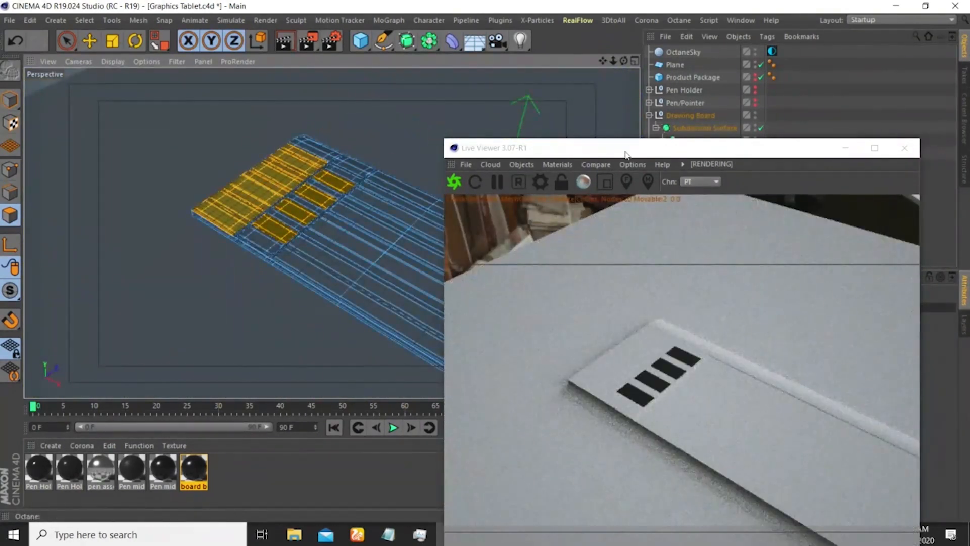
- Update the Cube's existing polygon selection tag with the current selection using Set Selection, keeping the Live Viewer clear of the objects, and deselect the Cube
{"action": "left_click_drag", "start_coordinate": [626, 155], "coordinate": [303, 86]}
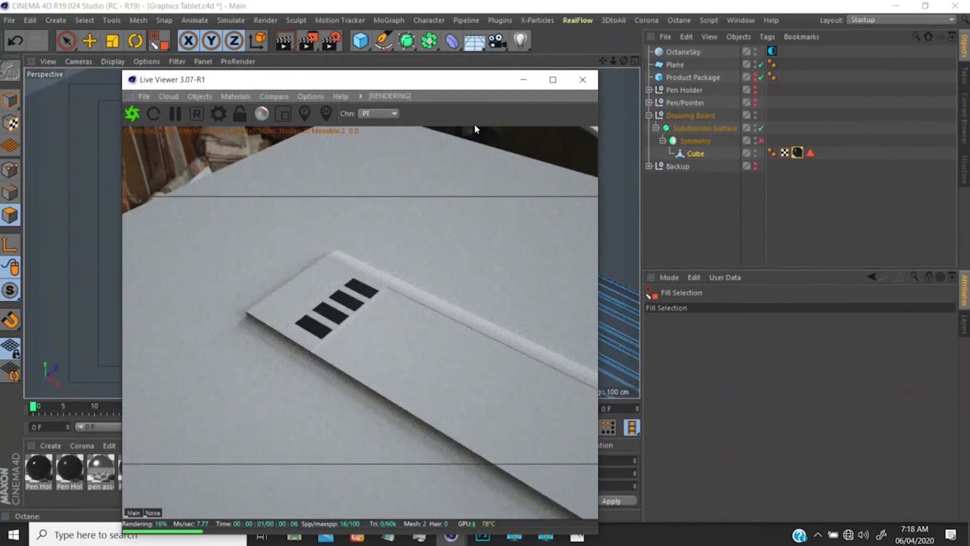
{"action": "left_click", "coordinate": [809, 153]}
{"action": "left_click_drag", "start_coordinate": [427, 79], "coordinate": [744, 236]}
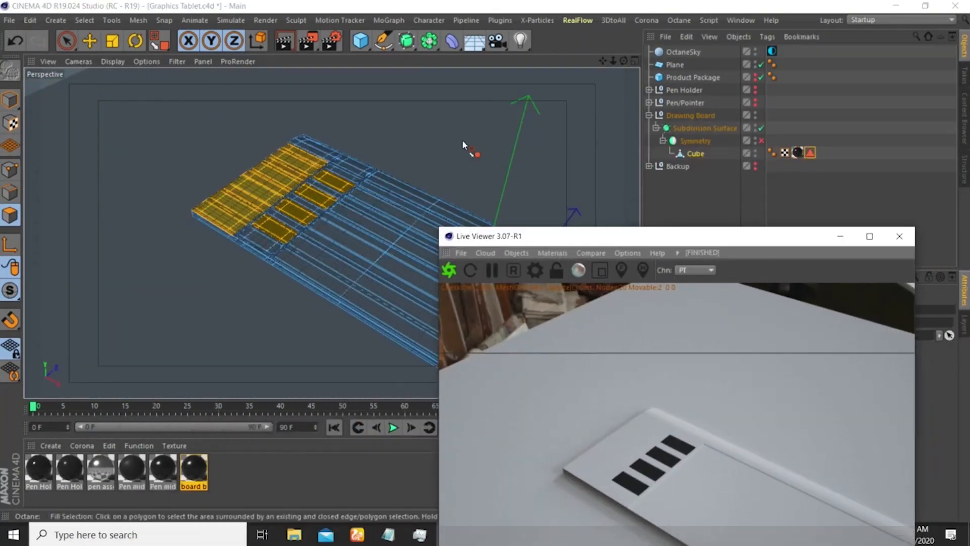
{"action": "left_click", "coordinate": [433, 128]}
{"action": "key", "text": "v"}
{"action": "mouse_move", "coordinate": [463, 121]}
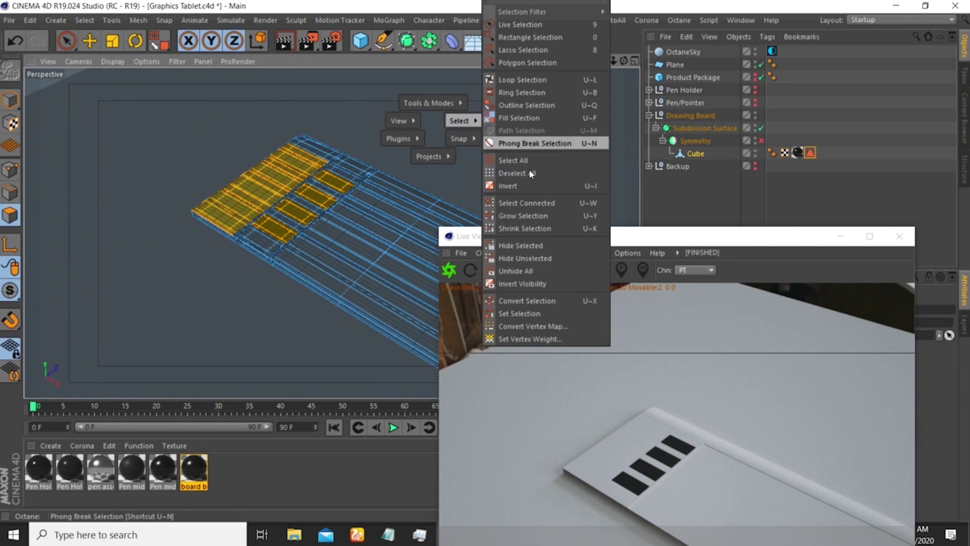
{"action": "left_click", "coordinate": [521, 313]}
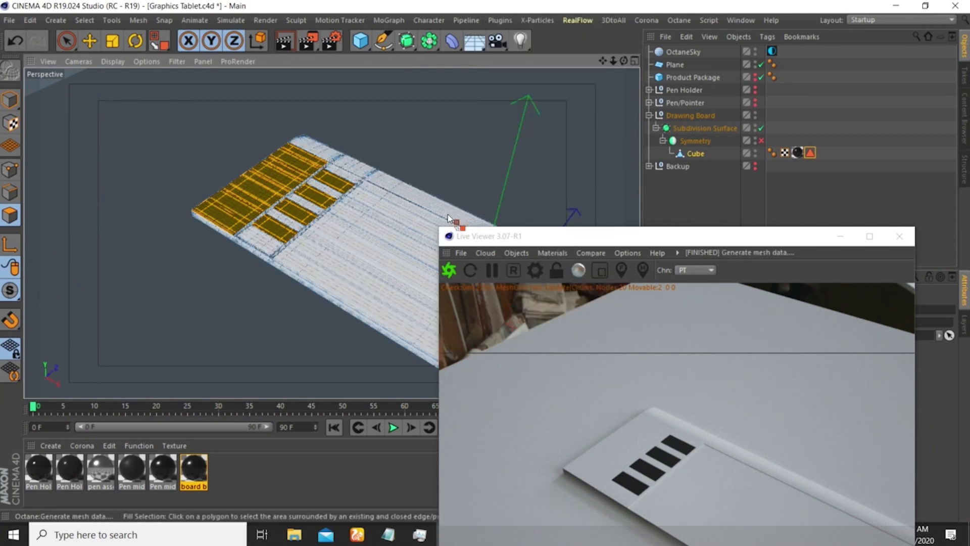
{"action": "mouse_move", "coordinate": [623, 232]}
{"action": "left_mouse_down"}
{"action": "mouse_move", "coordinate": [496, 191]}
{"action": "mouse_move", "coordinate": [499, 212]}
{"action": "left_mouse_up"}
{"action": "left_click", "coordinate": [811, 112]}
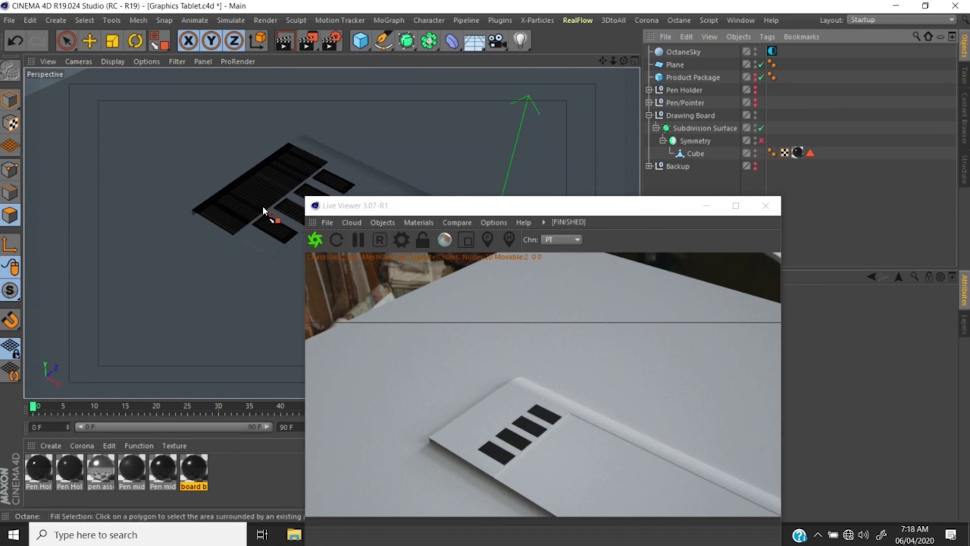
- Turn the Symmetry object on to check the material on both halves of the board, and switch it off again
{"action": "left_click_drag", "start_coordinate": [232, 226], "coordinate": [273, 194], "text": "alt"}
{"action": "right_click_drag", "start_coordinate": [223, 214], "coordinate": [250, 201], "text": "alt"}
{"action": "left_click_drag", "start_coordinate": [232, 241], "coordinate": [205, 221], "text": "alt"}
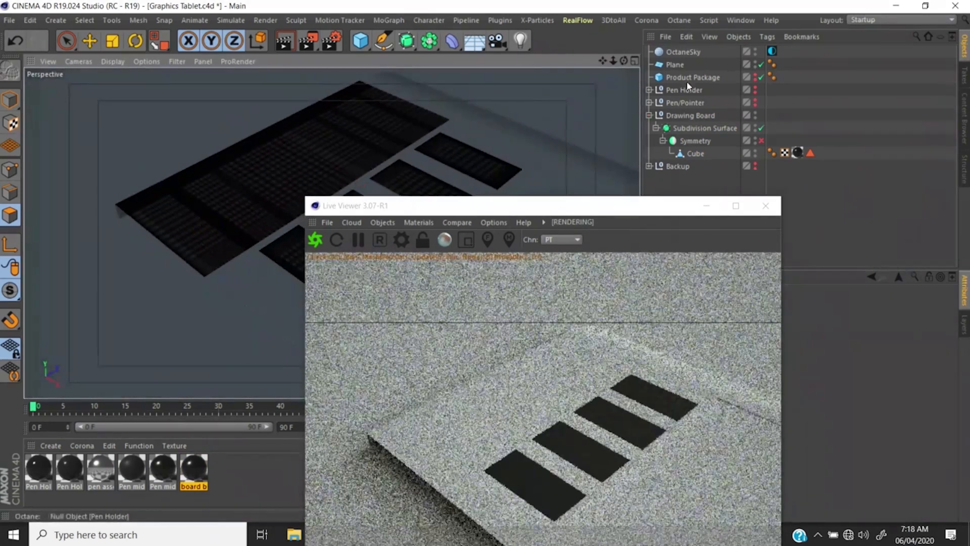
{"action": "left_click", "coordinate": [761, 141]}
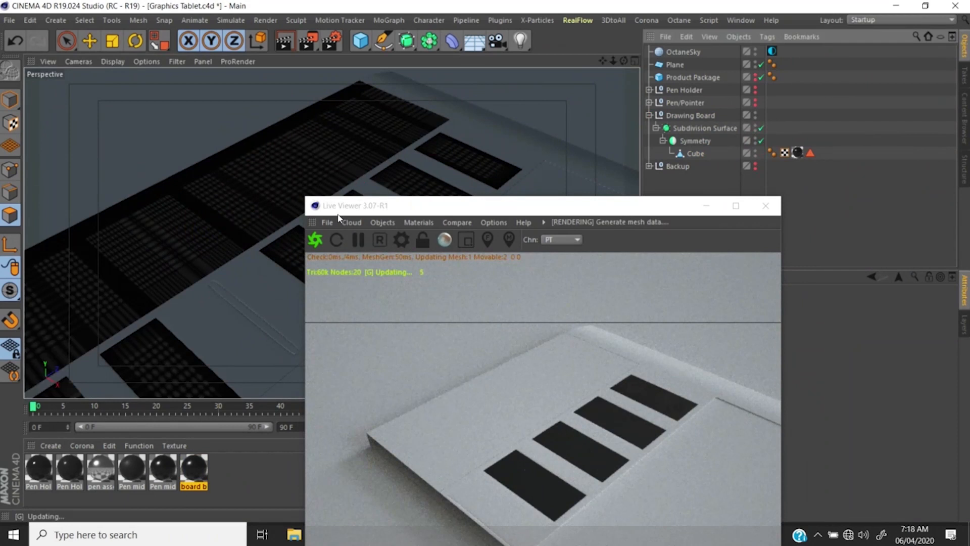
{"action": "mouse_move", "coordinate": [246, 218]}
{"action": "left_mouse_down", "text": "alt"}
{"action": "mouse_move", "coordinate": [198, 258]}
{"action": "mouse_move", "coordinate": [253, 196]}
{"action": "mouse_move", "coordinate": [223, 222]}
{"action": "mouse_move", "coordinate": [228, 211]}
{"action": "mouse_move", "coordinate": [296, 186]}
{"action": "left_mouse_up", "text": "alt"}
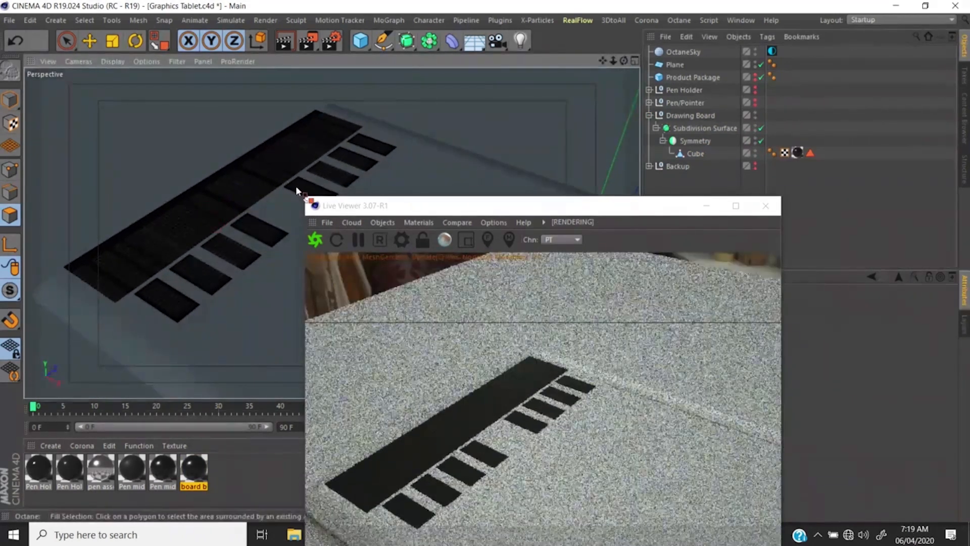
{"action": "left_click", "coordinate": [761, 141]}
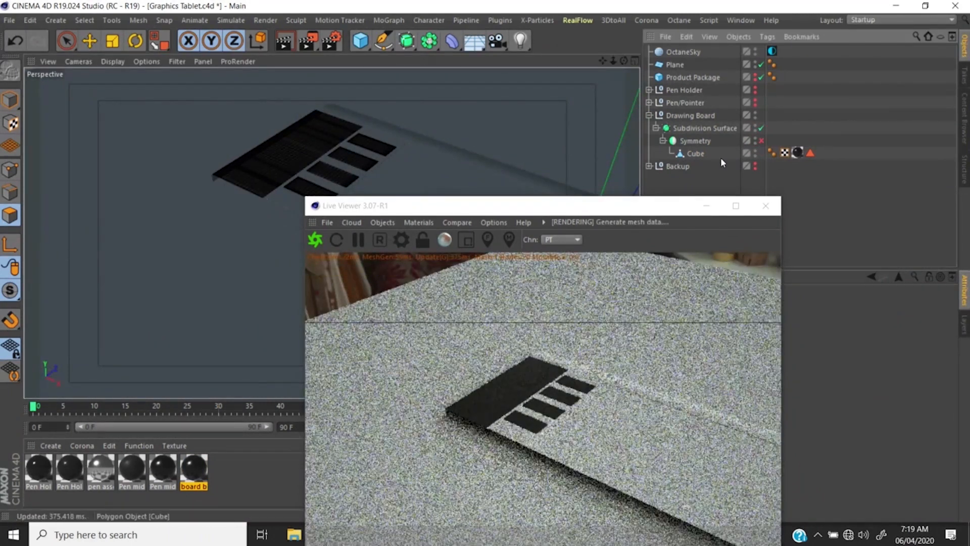
- Frame the reflections on the board's end panel and set the board buttons material's index to 1.6
{"action": "right_click_drag", "start_coordinate": [302, 159], "coordinate": [329, 157], "text": "alt"}
{"action": "left_click_drag", "start_coordinate": [283, 182], "coordinate": [404, 151], "text": "alt"}
{"action": "right_click_drag", "start_coordinate": [289, 177], "coordinate": [310, 148], "text": "alt"}
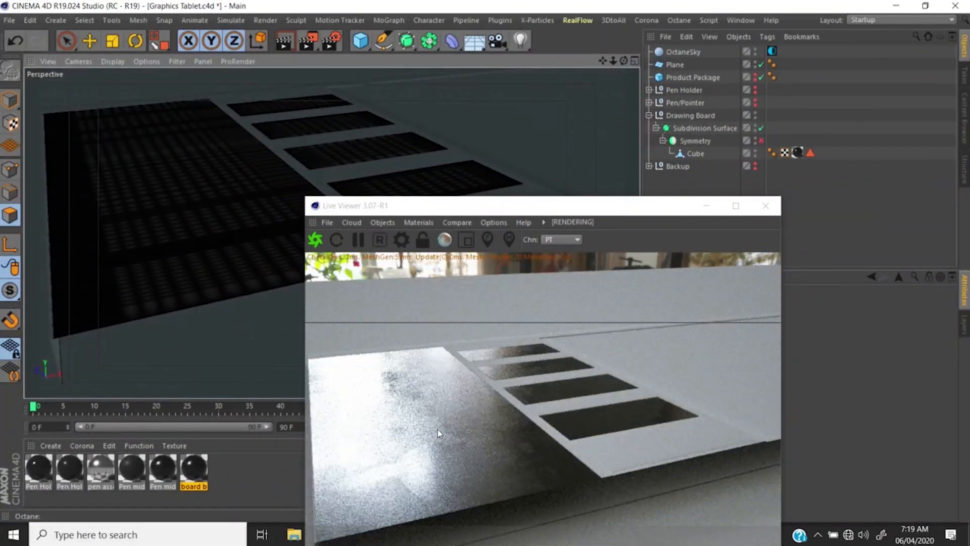
{"action": "left_click_drag", "start_coordinate": [491, 215], "coordinate": [640, 152]}
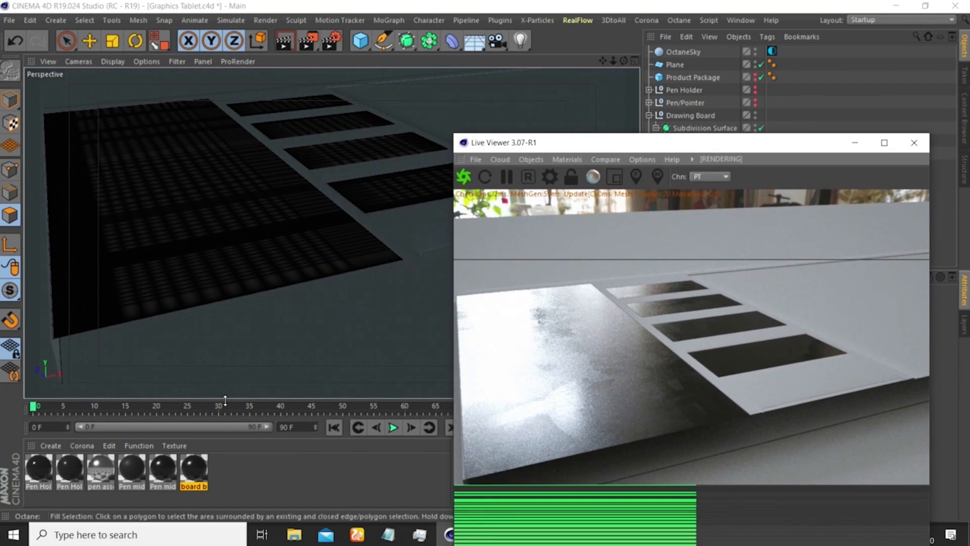
{"action": "double_click", "coordinate": [195, 465]}
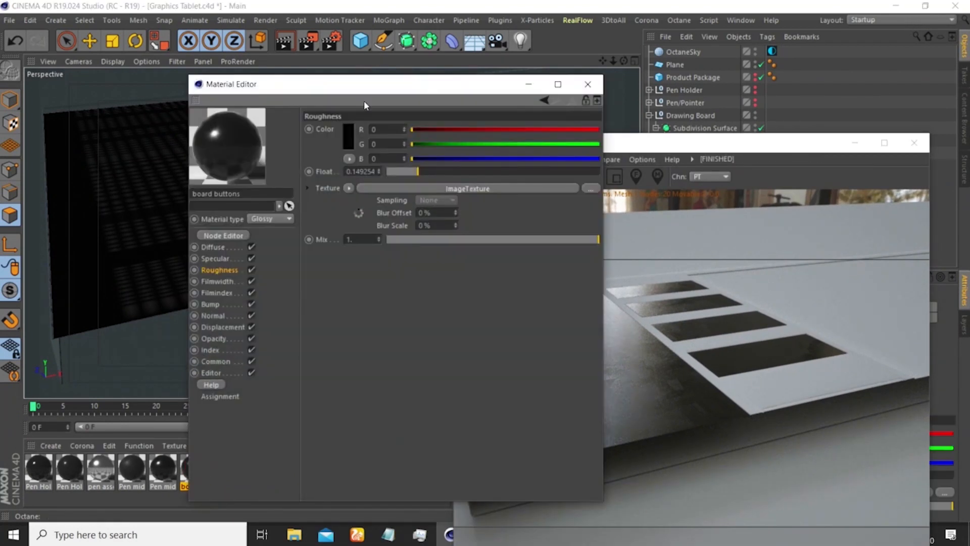
{"action": "left_click_drag", "start_coordinate": [364, 83], "coordinate": [254, 79]}
{"action": "left_click", "coordinate": [104, 344]}
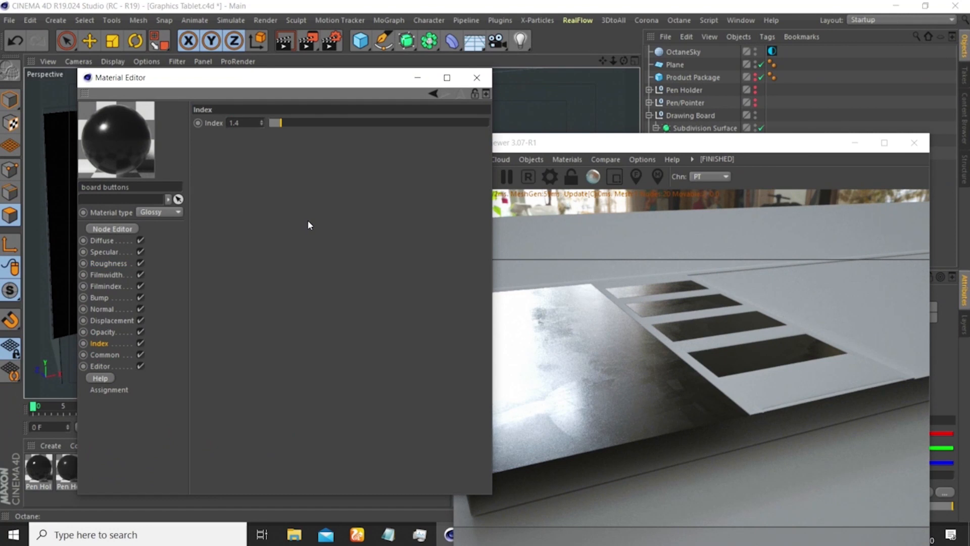
{"action": "type", "text": "1.6"}
{"action": "key", "text": "Return"}
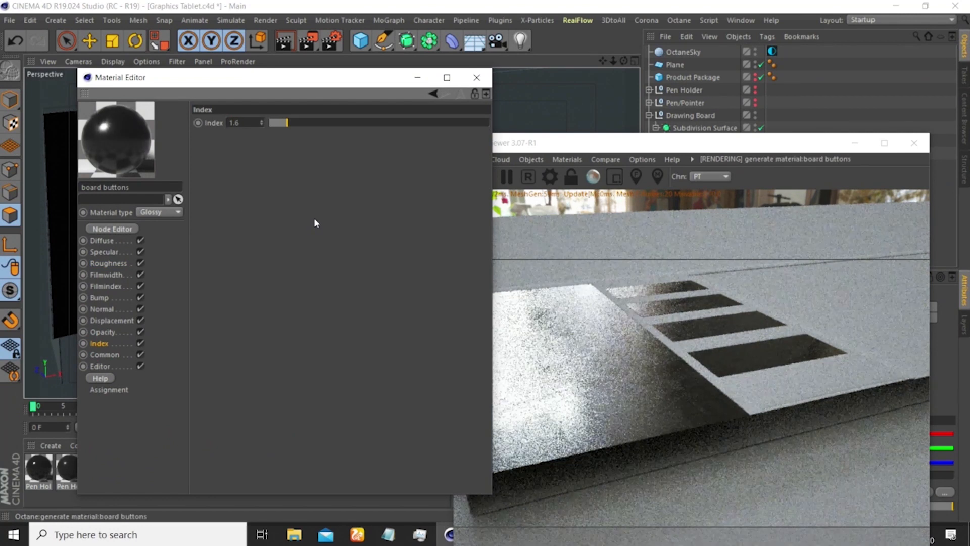
- Set the board buttons material's roughness float to 0.041791 and the power of its roughness image texture to 0.05
{"action": "left_click", "coordinate": [114, 262]}
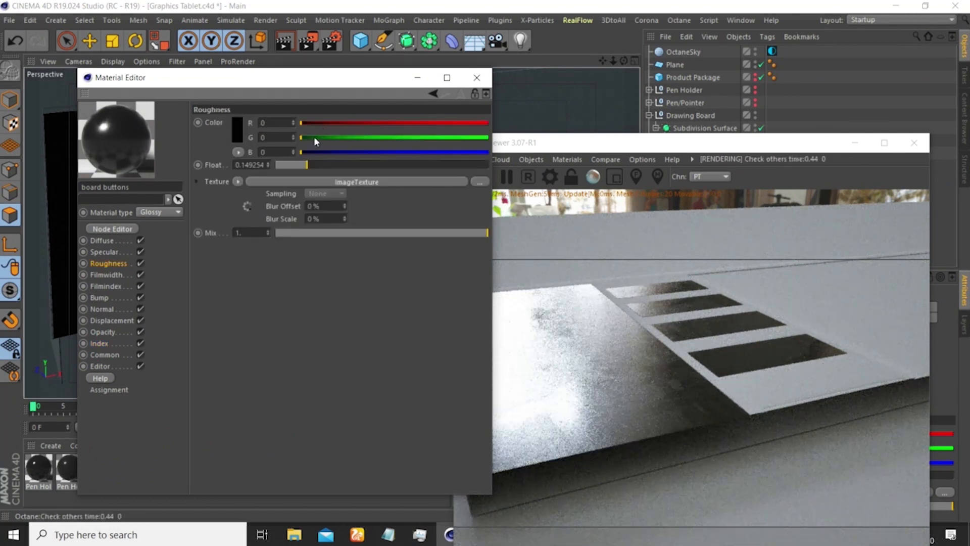
{"action": "left_click_drag", "start_coordinate": [305, 167], "coordinate": [282, 165]}
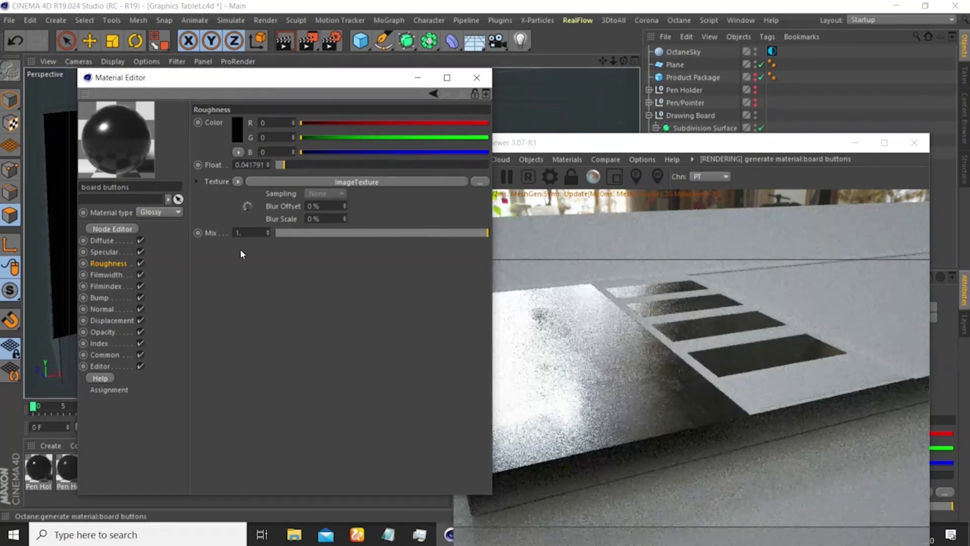
{"action": "left_click", "coordinate": [113, 229]}
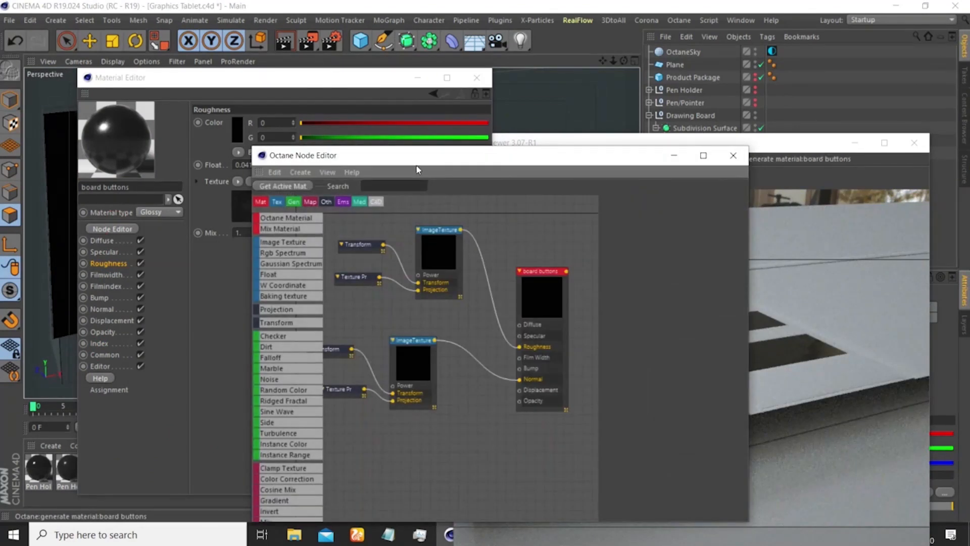
{"action": "left_click_drag", "start_coordinate": [419, 160], "coordinate": [183, 120]}
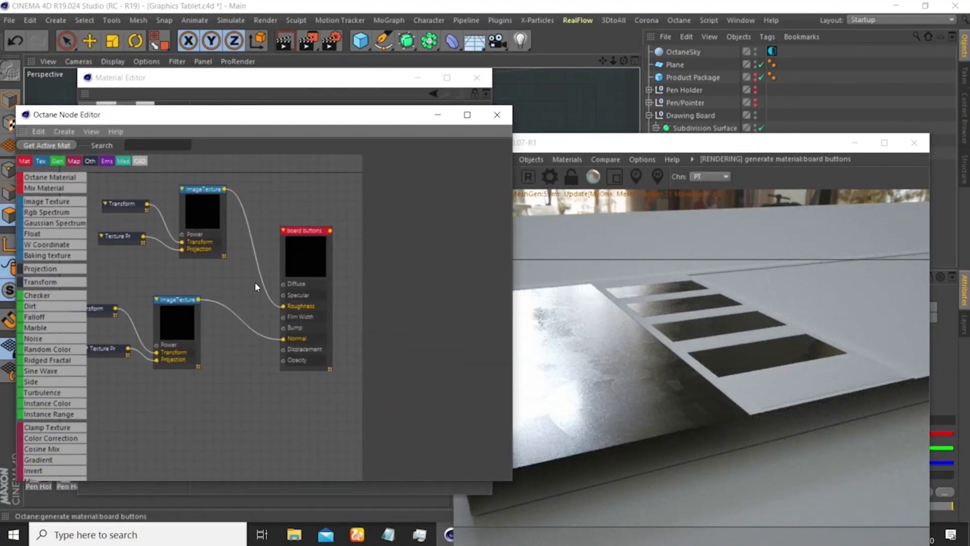
{"action": "left_click", "coordinate": [182, 240]}
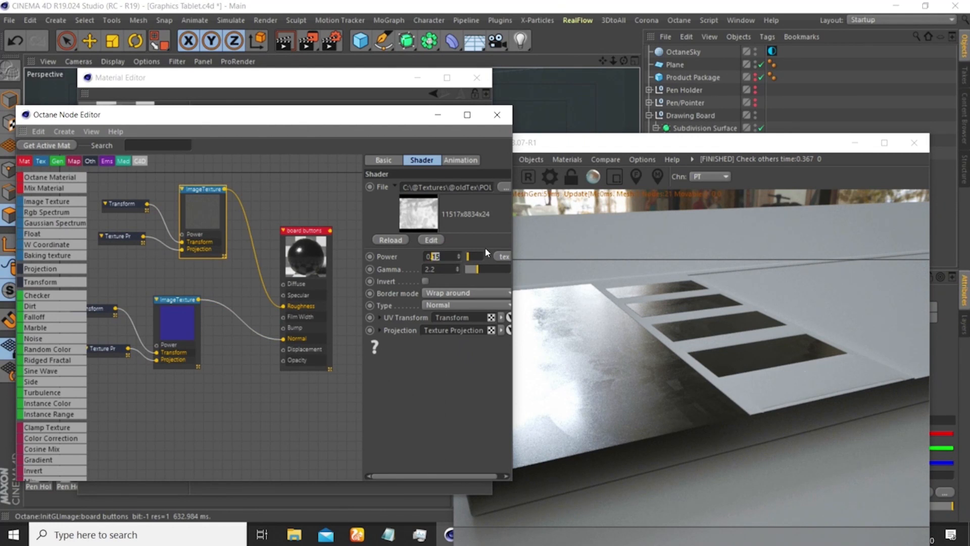
{"action": "key", "text": "Return"}
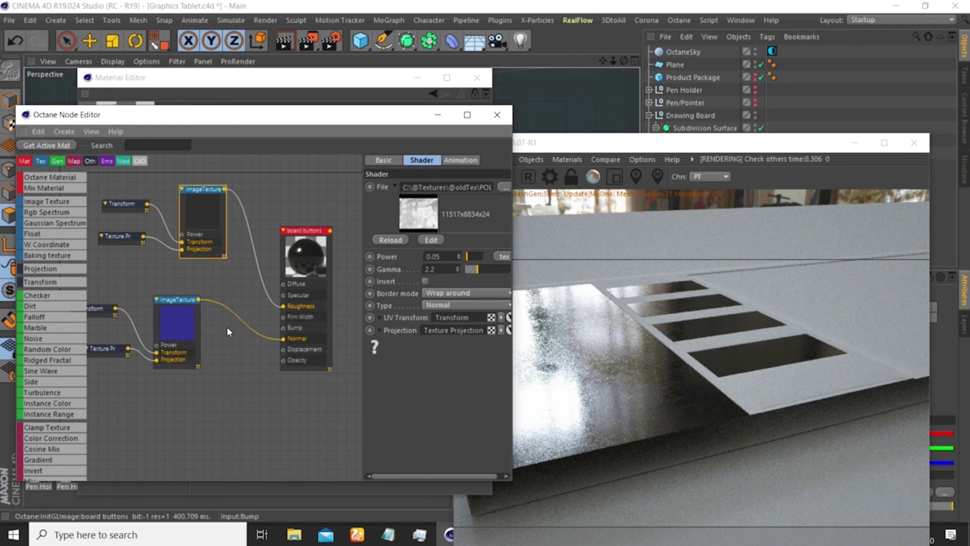
- Set the power of the image texture feeding the board buttons material's normal channel to 0.1
{"action": "left_click", "coordinate": [176, 324]}
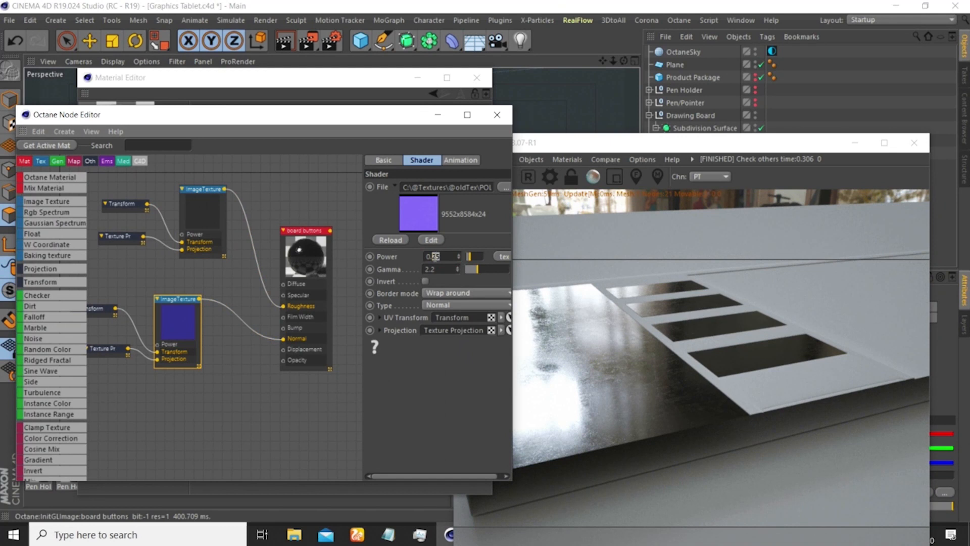
{"action": "type", "text": "1"}
{"action": "key", "text": "Return"}
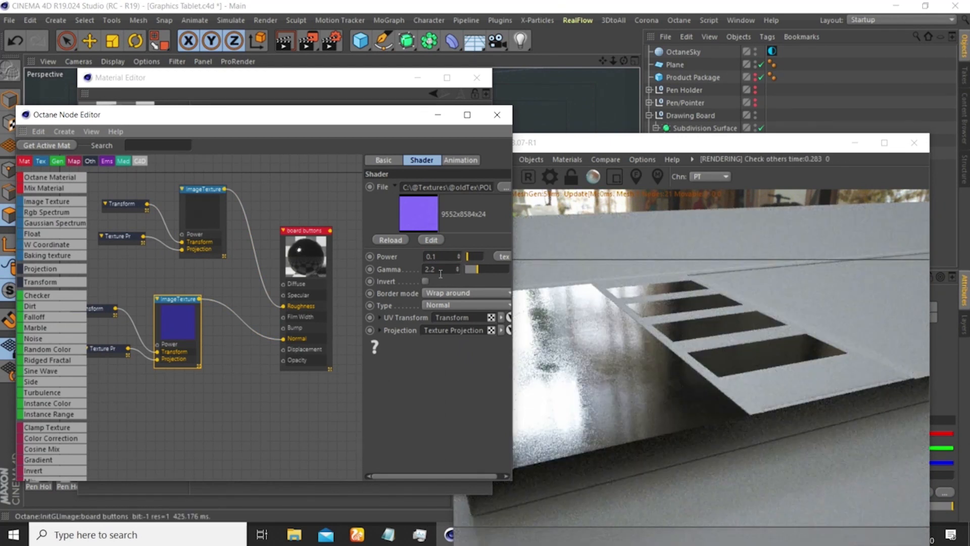
- Set the power of the board buttons material's roughness image texture to 0.02 and check the panel's reflections from several angles
{"action": "left_click_drag", "start_coordinate": [583, 319], "coordinate": [493, 345]}
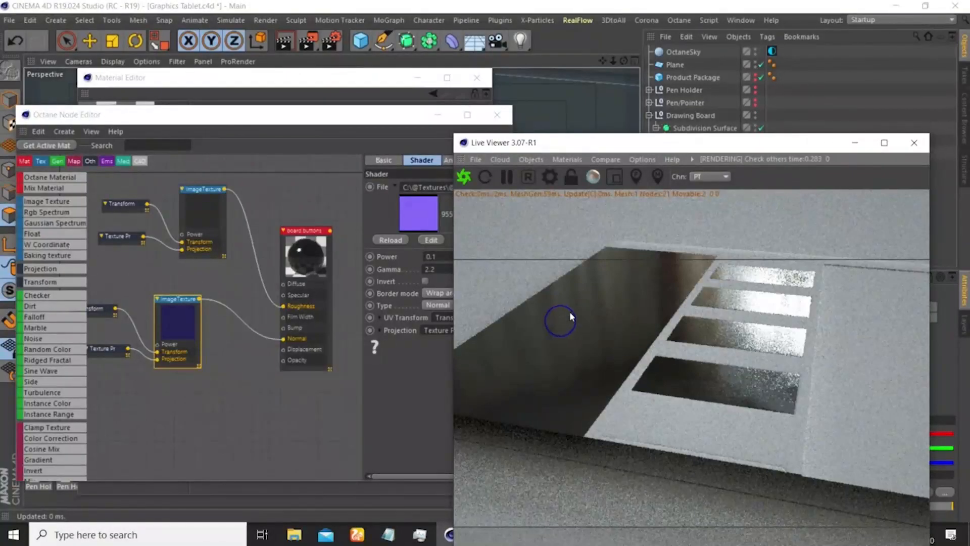
{"action": "left_click_drag", "start_coordinate": [569, 311], "coordinate": [536, 354]}
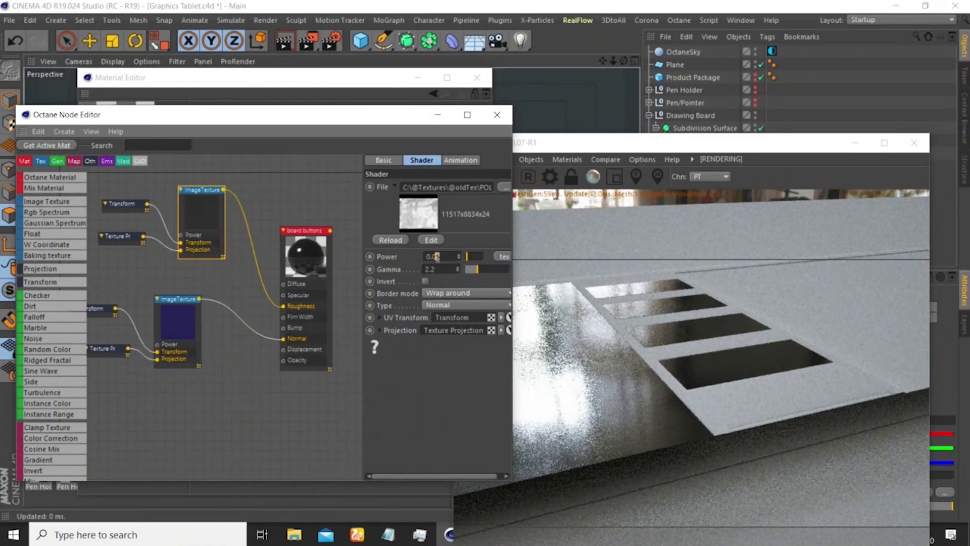
{"action": "key", "text": "Return"}
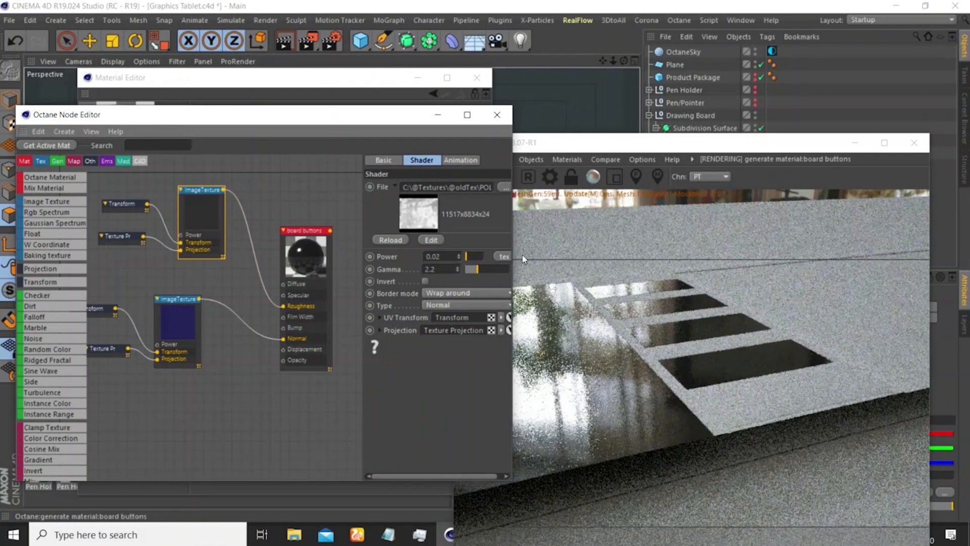
{"action": "left_click", "coordinate": [305, 254]}
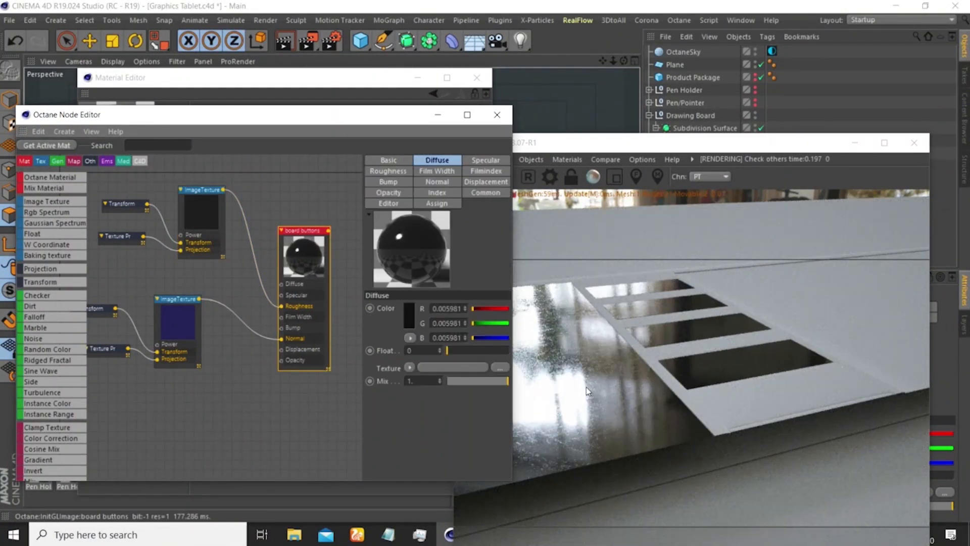
{"action": "left_click_drag", "start_coordinate": [586, 387], "coordinate": [556, 288]}
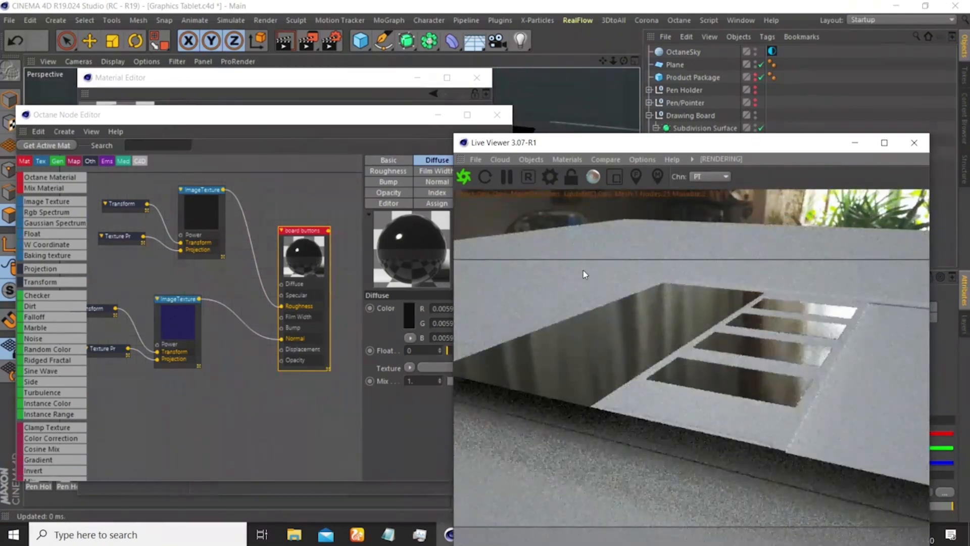
{"action": "left_click_drag", "start_coordinate": [618, 297], "coordinate": [568, 300]}
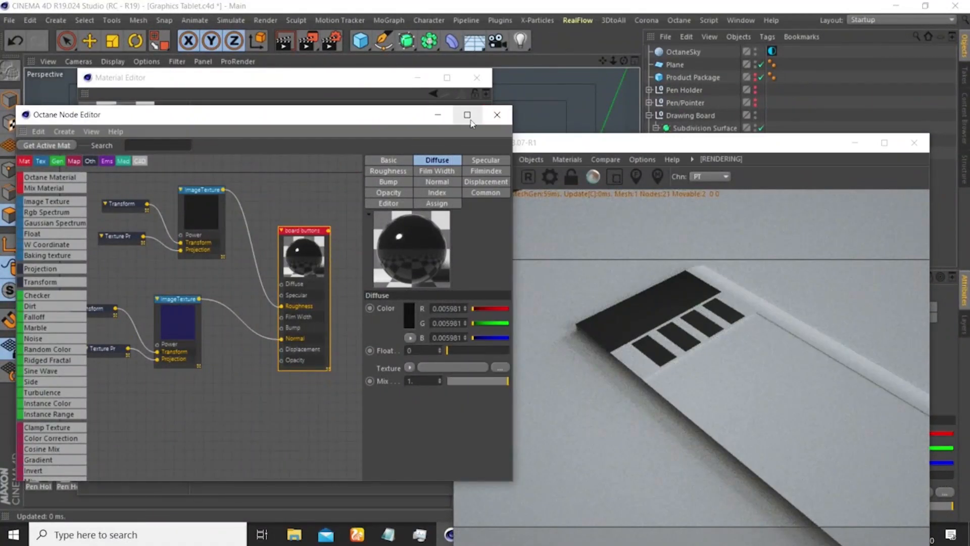
- Close the node editor and duplicate the Pen mid 1 material after the board buttons material
{"action": "left_click", "coordinate": [498, 114]}
{"action": "left_click_drag", "start_coordinate": [377, 81], "coordinate": [363, 87]}
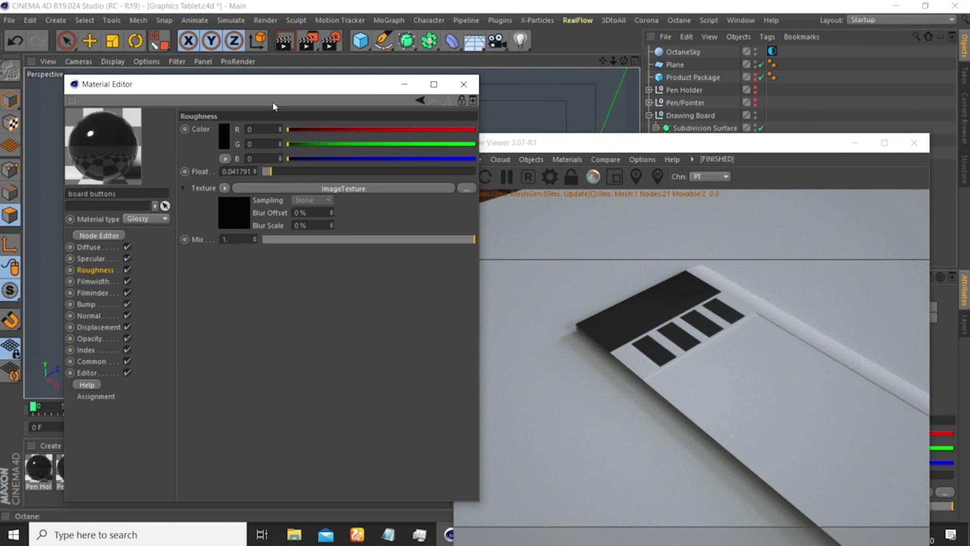
{"action": "left_click_drag", "start_coordinate": [269, 82], "coordinate": [517, 72]}
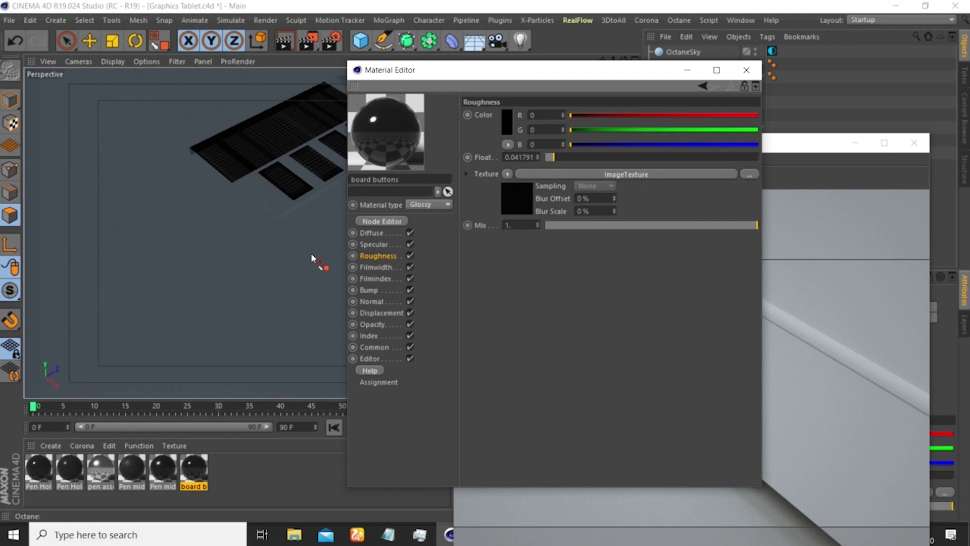
{"action": "left_click", "coordinate": [135, 471]}
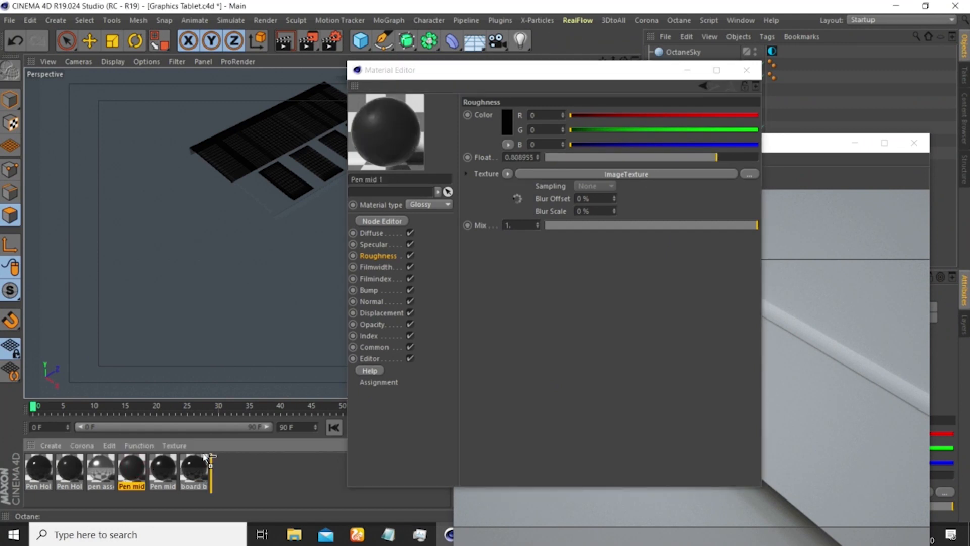
{"action": "left_click_drag", "start_coordinate": [207, 458], "coordinate": [211, 460], "text": "ctrl"}
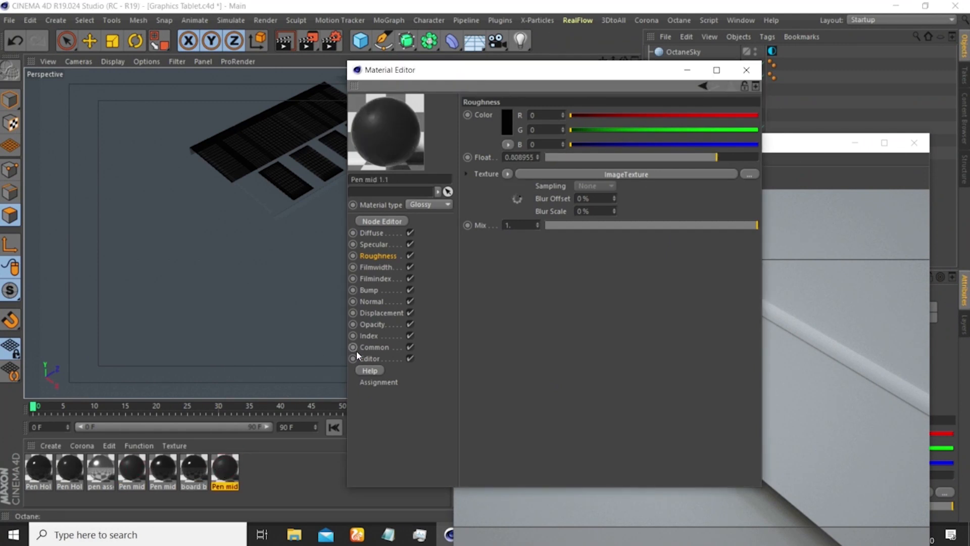
- Rename the duplicated Pen mid 1 material as Board Sides
{"action": "left_click", "coordinate": [397, 178]}
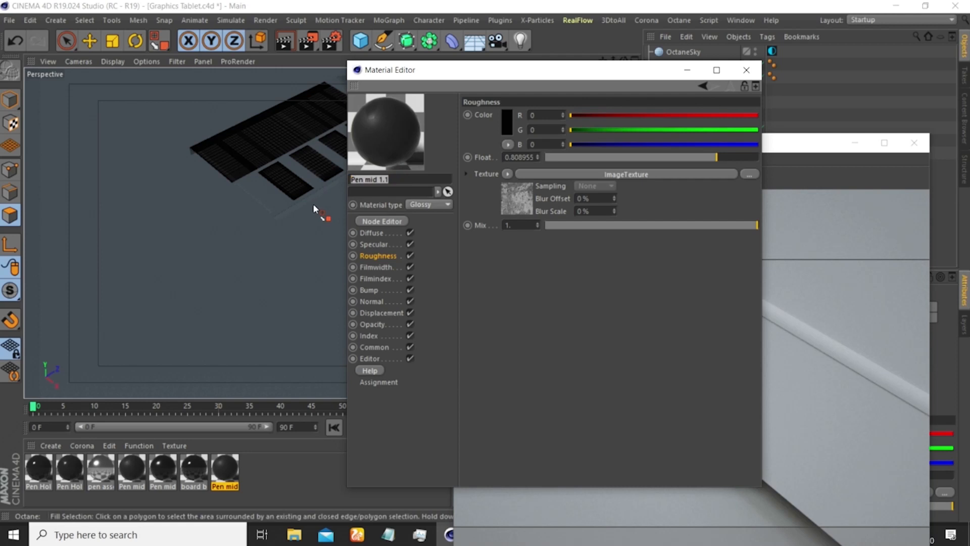
{"action": "type", "text": "Noar"}
{"action": "key", "text": "BackSpace"}
{"action": "key", "text": "BackSpace"}
{"action": "key", "text": "BackSpace"}
{"action": "key", "text": "BackSpace"}
{"action": "type", "text": "Board Sides"}
{"action": "key", "text": "Return"}
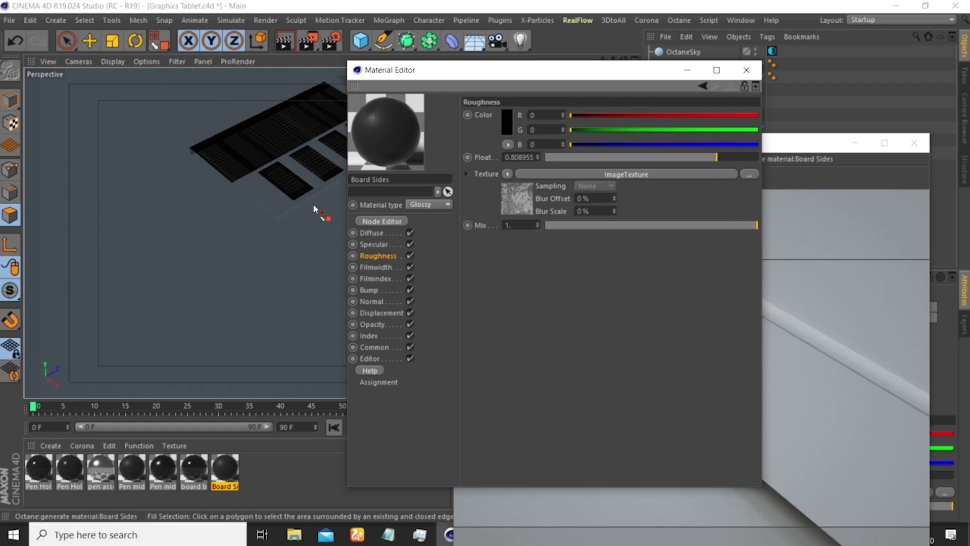
- Clear the floating windows from the model and restore the polygon selection stored in the Cube's selection tag
{"action": "left_click_drag", "start_coordinate": [583, 75], "coordinate": [240, 207]}
{"action": "left_click", "coordinate": [567, 147]}
{"action": "left_click_drag", "start_coordinate": [567, 146], "coordinate": [575, 299]}
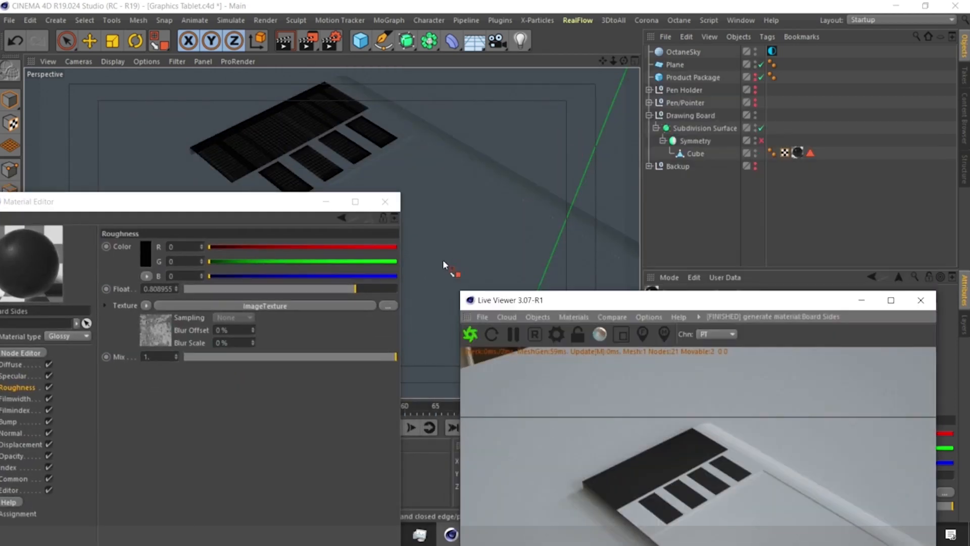
{"action": "left_click_drag", "start_coordinate": [256, 203], "coordinate": [204, 278]}
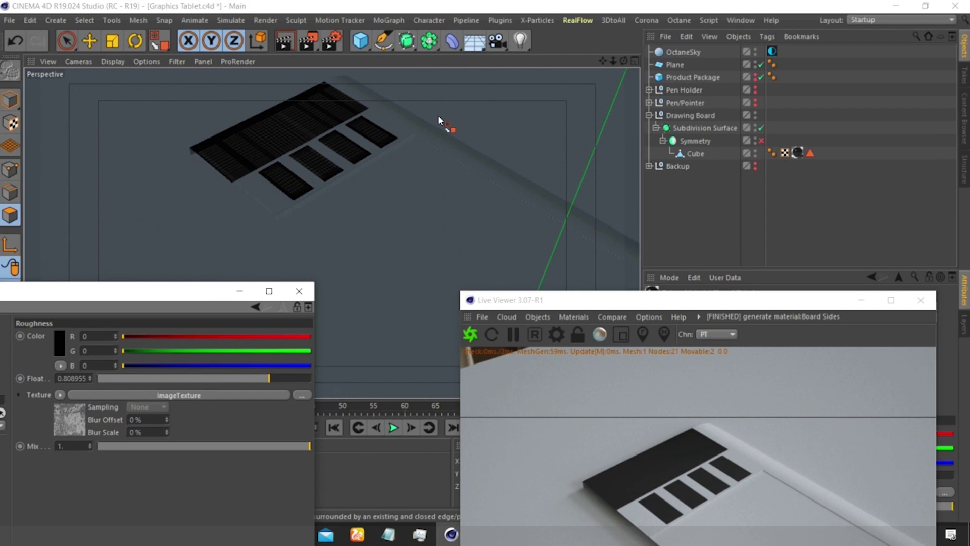
{"action": "left_click", "coordinate": [810, 154]}
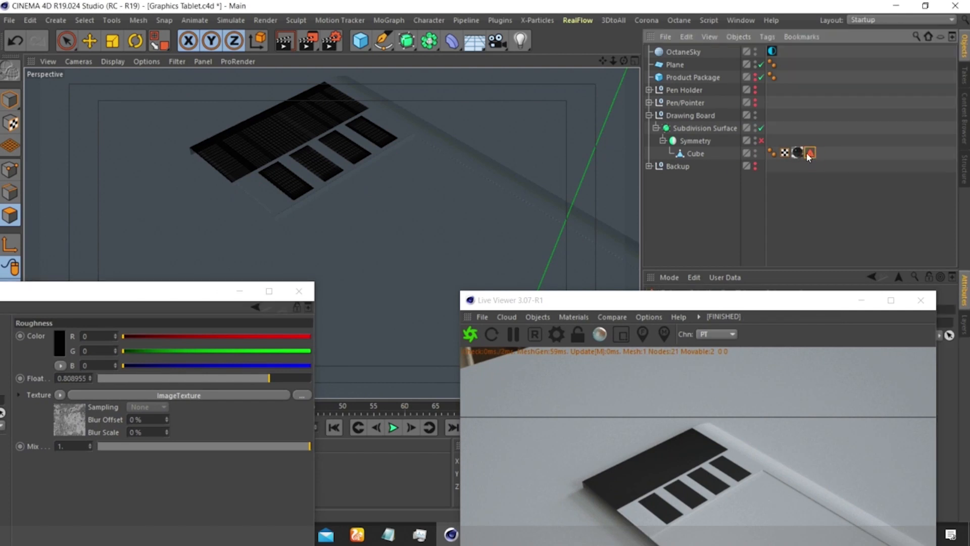
{"action": "double_click", "coordinate": [810, 153]}
- Try to add the narrow polygon loops bordering the drawing surface to the selection with Loop Selection
{"action": "left_click_drag", "start_coordinate": [383, 180], "coordinate": [411, 181], "text": "alt"}
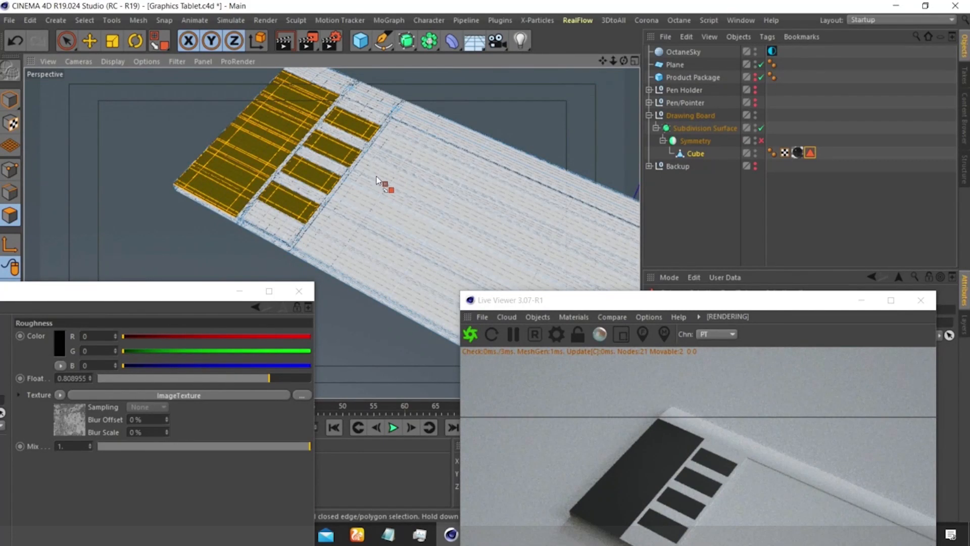
{"action": "key", "text": "u"}
{"action": "key", "text": "b"}
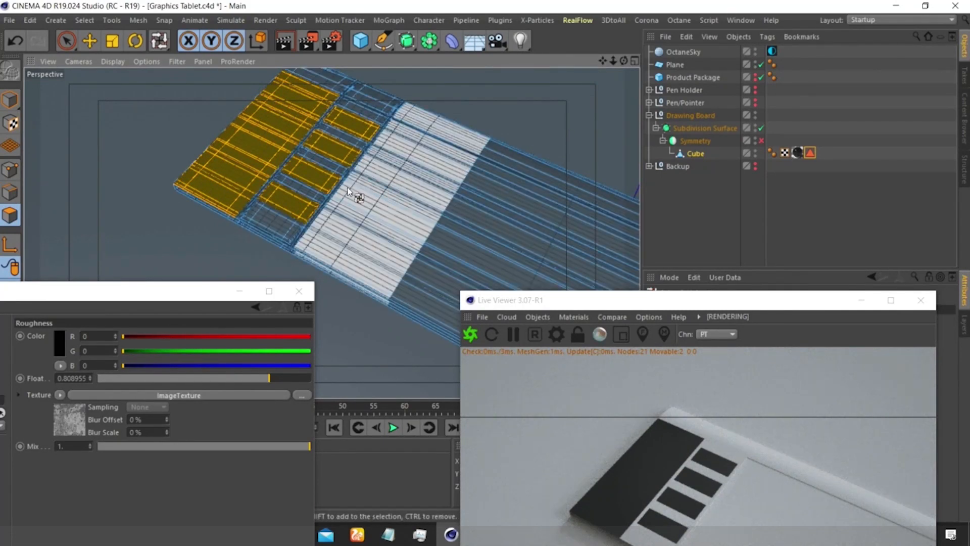
{"action": "right_click_drag", "start_coordinate": [339, 186], "coordinate": [365, 154], "text": "alt"}
{"action": "left_click_drag", "start_coordinate": [333, 178], "coordinate": [309, 121], "text": "alt"}
{"action": "right_click_drag", "start_coordinate": [309, 201], "coordinate": [401, 84], "text": "alt"}
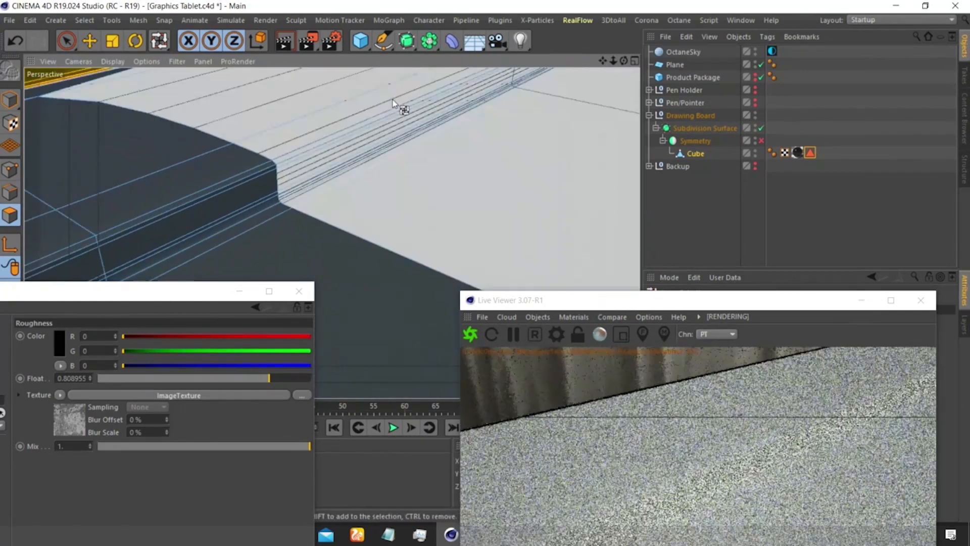
{"action": "left_click", "coordinate": [302, 191]}
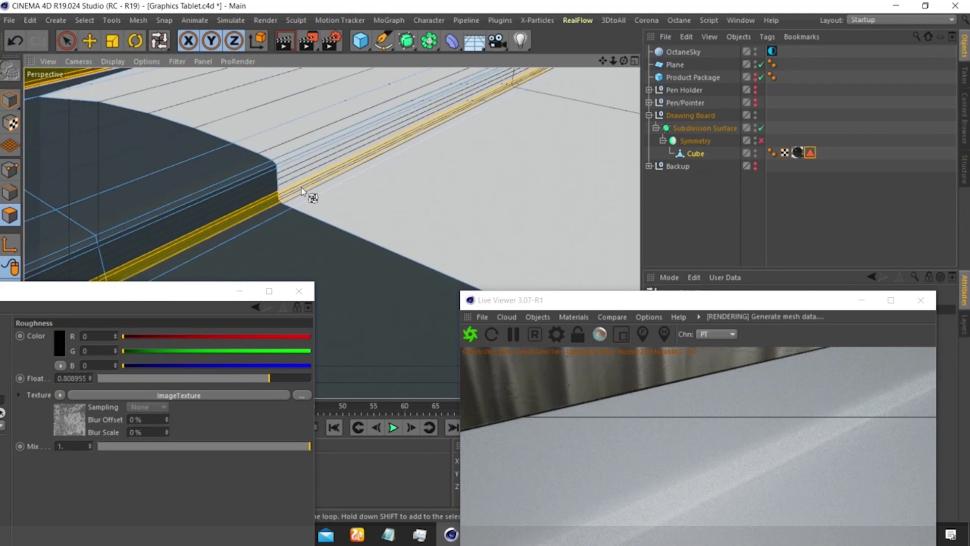
{"action": "right_click_drag", "start_coordinate": [329, 180], "coordinate": [188, 314], "text": "alt"}
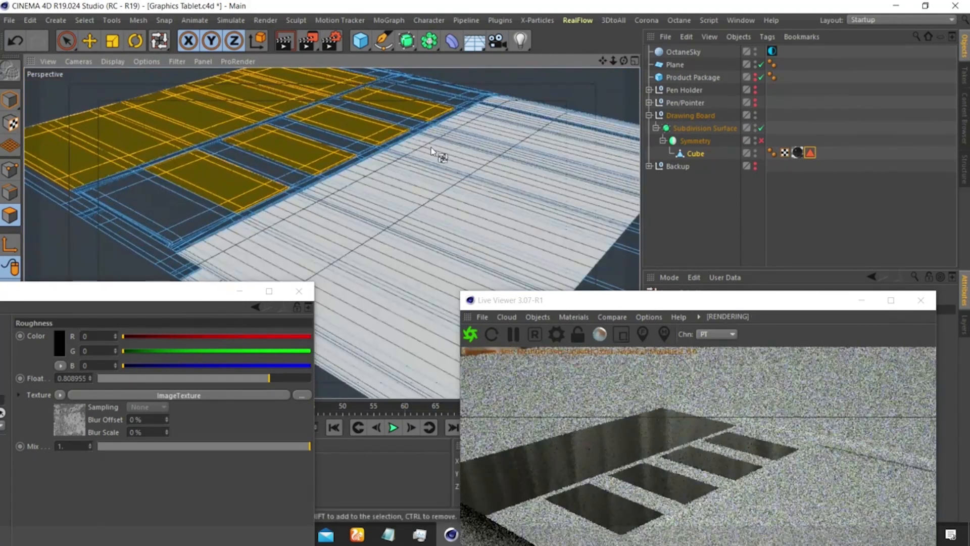
- Select the Cube's side strips, rim and frame around the buttons, leaving out the buttons, end panel and drawing surface
{"action": "left_click_drag", "start_coordinate": [464, 122], "coordinate": [531, 130], "text": "alt"}
{"action": "middle_click_drag", "start_coordinate": [476, 125], "coordinate": [380, 168], "text": "alt"}
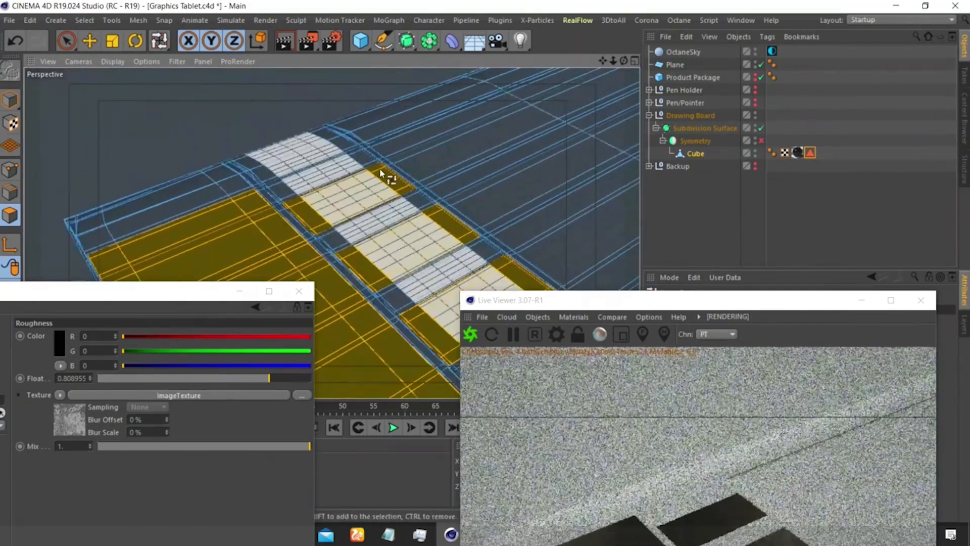
{"action": "right_click_drag", "start_coordinate": [388, 142], "coordinate": [407, 138], "text": "alt"}
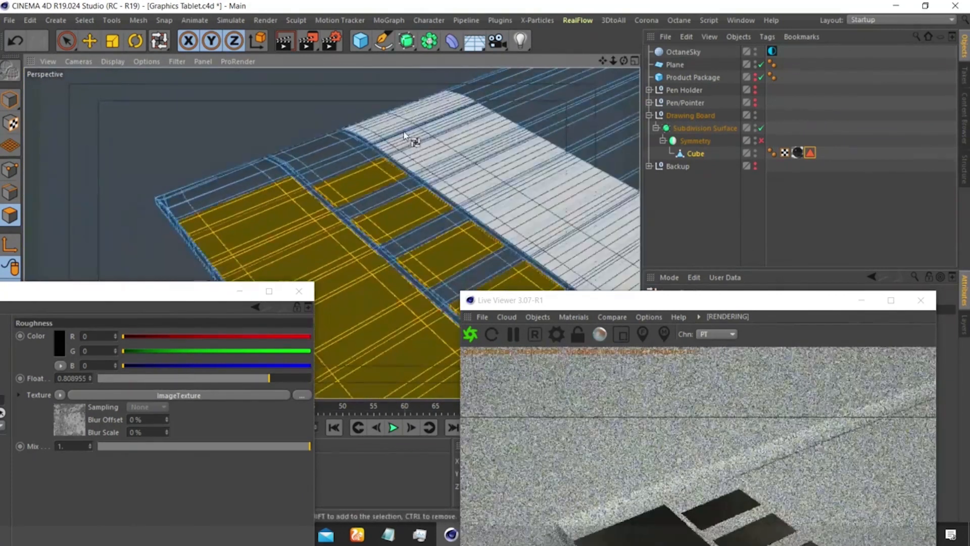
{"action": "left_click_drag", "start_coordinate": [394, 143], "coordinate": [365, 132], "text": "alt"}
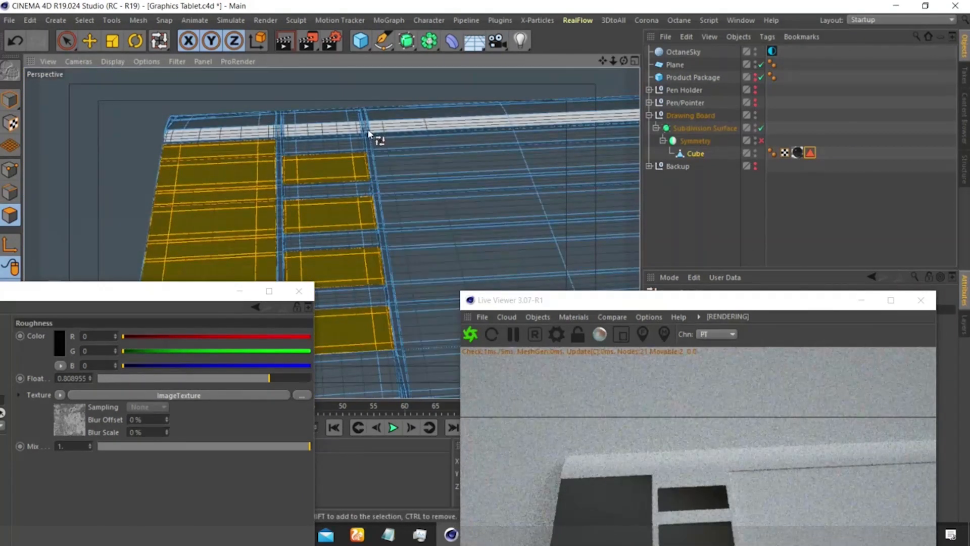
{"action": "left_click", "coordinate": [339, 134]}
{"action": "mouse_move", "coordinate": [364, 141]}
{"action": "left_mouse_down", "text": "alt"}
{"action": "mouse_move", "coordinate": [293, 192]}
{"action": "mouse_move", "coordinate": [417, 148]}
{"action": "mouse_move", "coordinate": [364, 109]}
{"action": "mouse_move", "coordinate": [314, 108]}
{"action": "mouse_move", "coordinate": [289, 127]}
{"action": "mouse_move", "coordinate": [315, 100]}
{"action": "mouse_move", "coordinate": [347, 134]}
{"action": "mouse_move", "coordinate": [386, 147]}
{"action": "mouse_move", "coordinate": [359, 138]}
{"action": "mouse_move", "coordinate": [422, 192]}
{"action": "left_mouse_up", "text": "alt"}
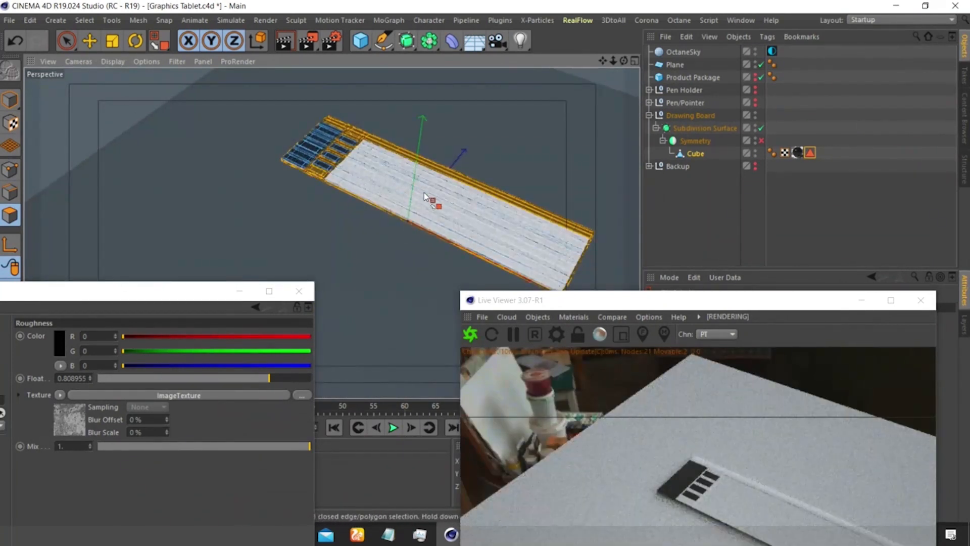
- Apply the Board Sides material to the Cube's selected side and frame polygons
{"action": "scroll", "coordinate": [364, 141], "scroll_direction": "up", "scroll_amount": 3}
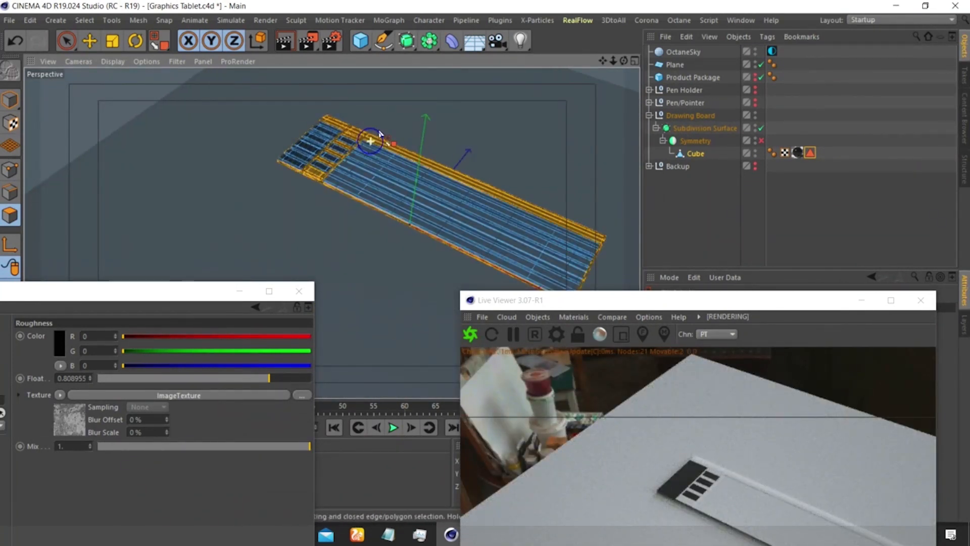
{"action": "left_click", "coordinate": [823, 152]}
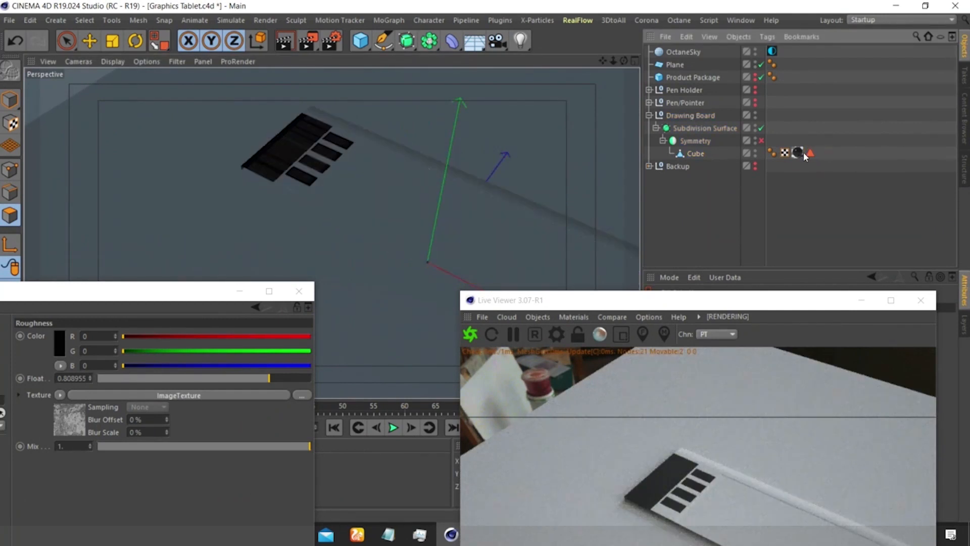
{"action": "left_click", "coordinate": [696, 154]}
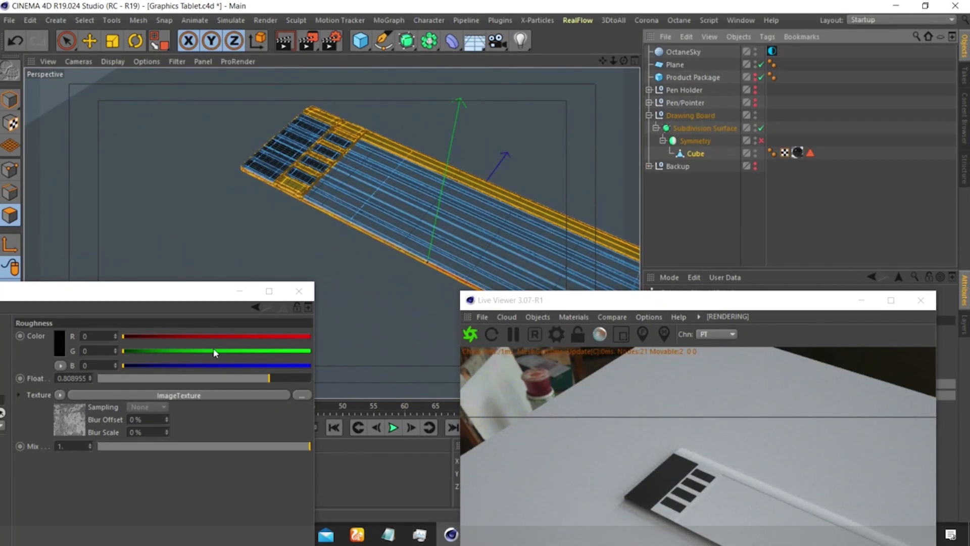
{"action": "left_click_drag", "start_coordinate": [190, 292], "coordinate": [567, 255]}
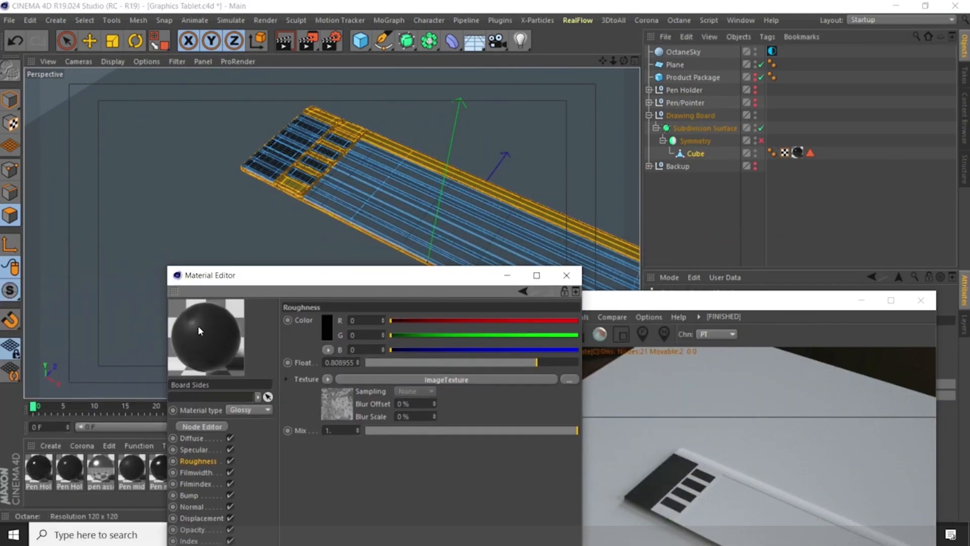
{"action": "left_click", "coordinate": [355, 134]}
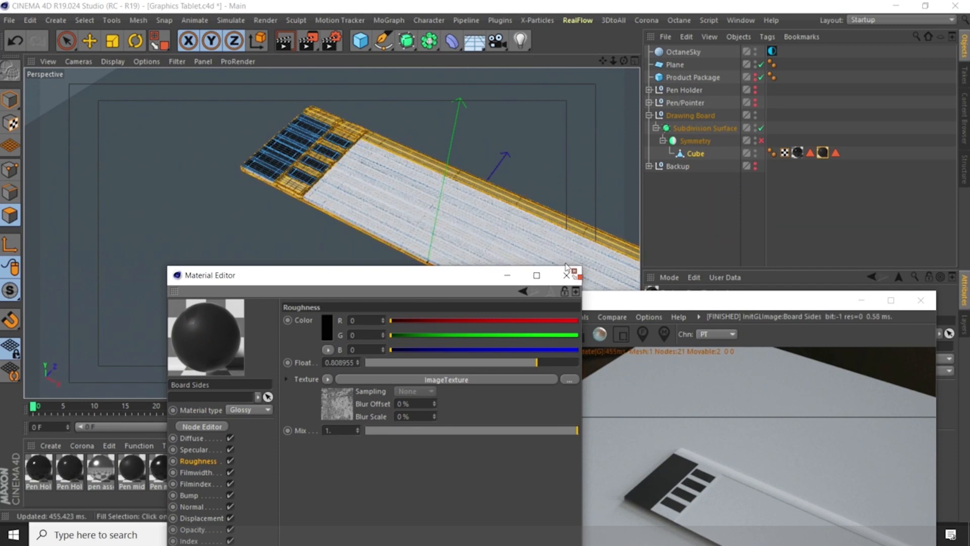
- Rearrange the floating windows and examine the Board Sides material up close along the board's side strip and button frame
{"action": "left_click_drag", "start_coordinate": [419, 278], "coordinate": [272, 162]}
{"action": "left_click_drag", "start_coordinate": [587, 299], "coordinate": [649, 306]}
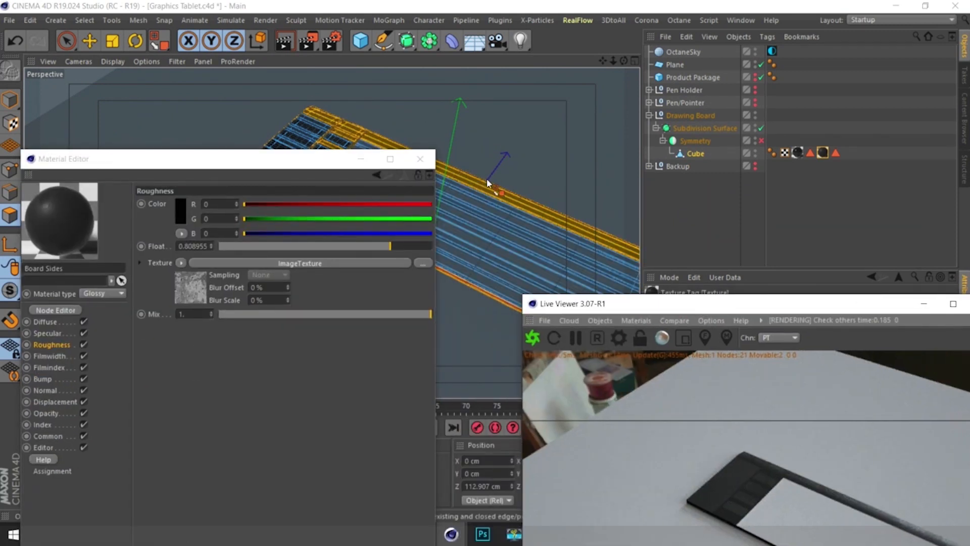
{"action": "scroll", "coordinate": [494, 187], "scroll_direction": "up", "scroll_amount": 5}
{"action": "left_click_drag", "start_coordinate": [439, 193], "coordinate": [571, 119], "text": "alt"}
{"action": "left_click_drag", "start_coordinate": [323, 167], "coordinate": [328, 327]}
{"action": "left_click_drag", "start_coordinate": [243, 180], "coordinate": [259, 156], "text": "alt"}
{"action": "right_click_drag", "start_coordinate": [259, 156], "coordinate": [284, 144], "text": "alt"}
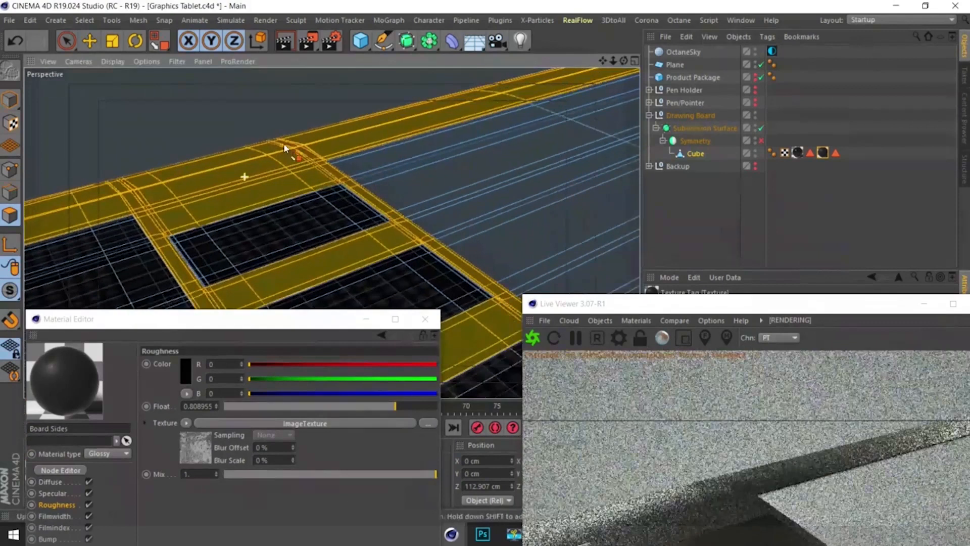
{"action": "left_click_drag", "start_coordinate": [268, 195], "coordinate": [264, 182], "text": "alt"}
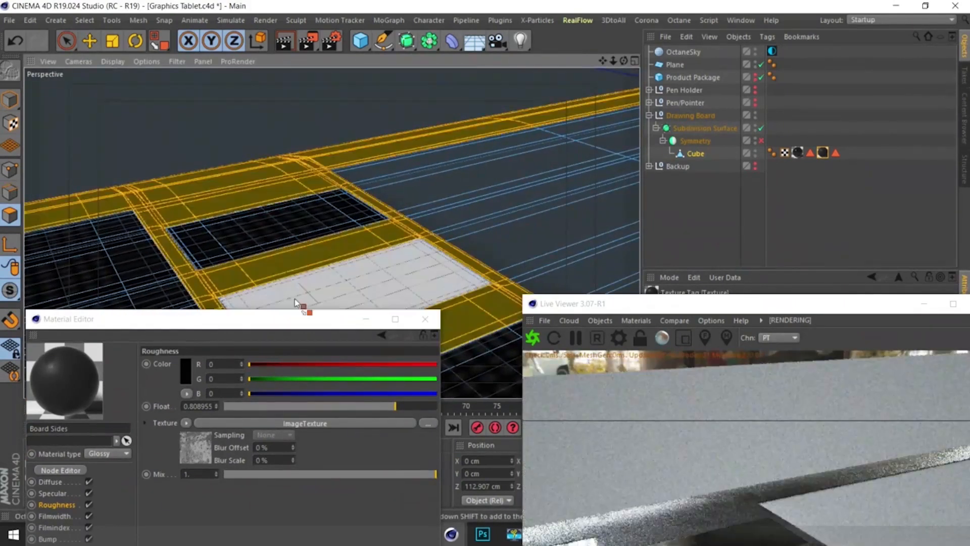
{"action": "left_click_drag", "start_coordinate": [303, 319], "coordinate": [283, 162]}
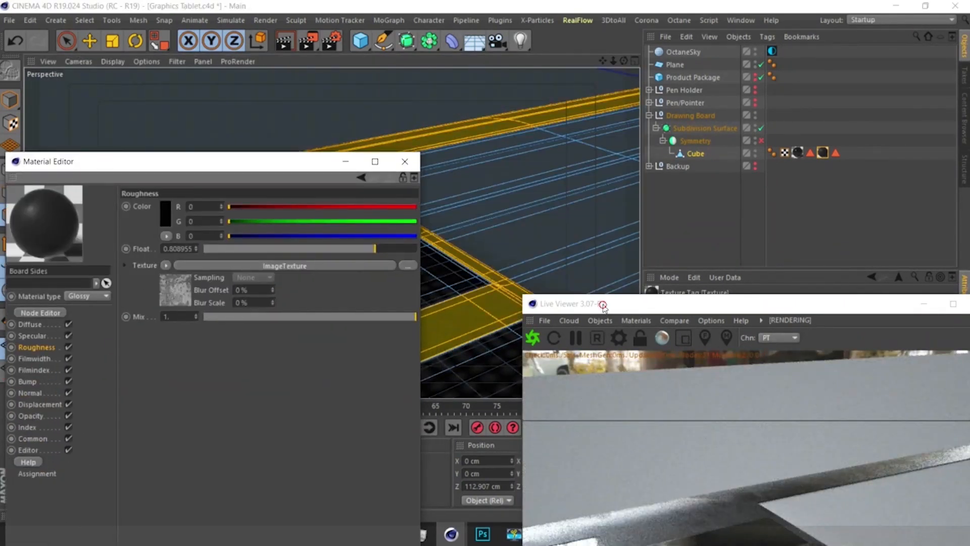
- Move the Live Viewer and Material Editor apart and open the Board Sides material in the Octane Node Editor
{"action": "left_click_drag", "start_coordinate": [602, 301], "coordinate": [565, 63]}
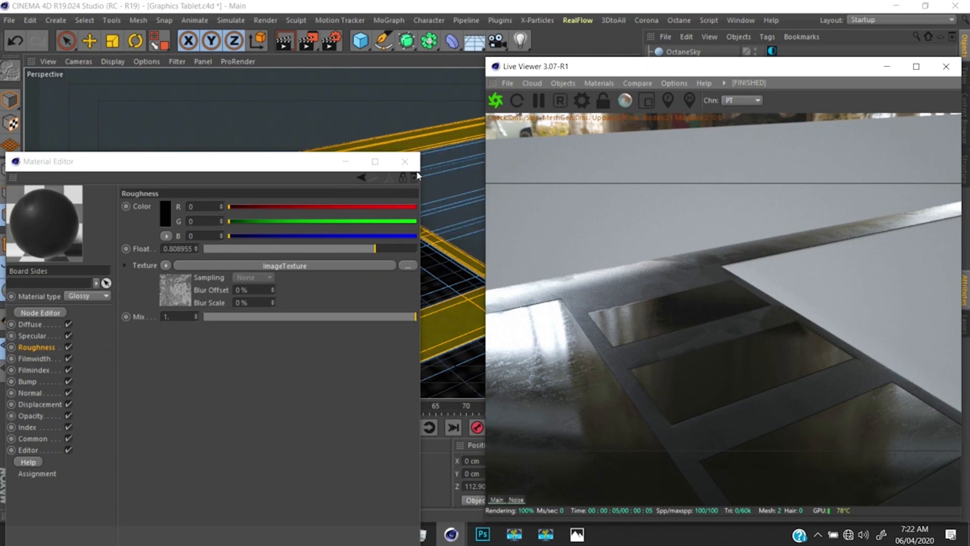
{"action": "left_click_drag", "start_coordinate": [286, 162], "coordinate": [348, 107]}
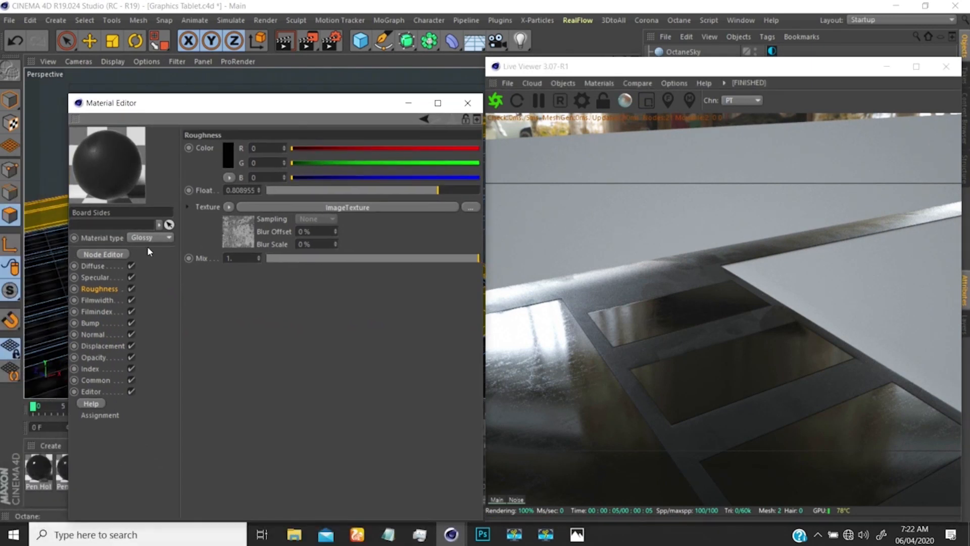
{"action": "left_click", "coordinate": [103, 255]}
{"action": "left_click_drag", "start_coordinate": [431, 152], "coordinate": [486, 132]}
{"action": "left_click_drag", "start_coordinate": [498, 406], "coordinate": [406, 285]}
{"action": "key", "text": "ctrl+c"}
{"action": "key", "text": "ctrl+v"}
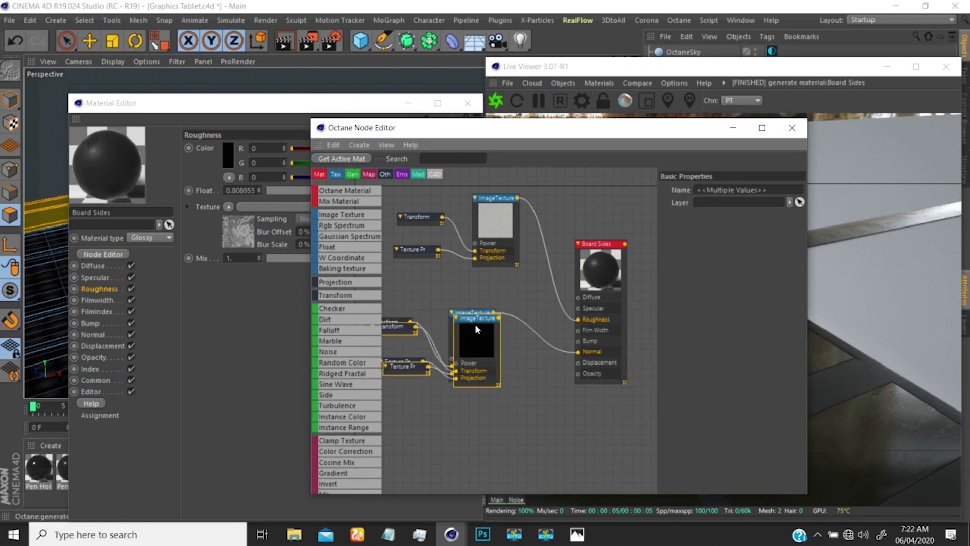
{"action": "left_click_drag", "start_coordinate": [475, 324], "coordinate": [486, 380]}
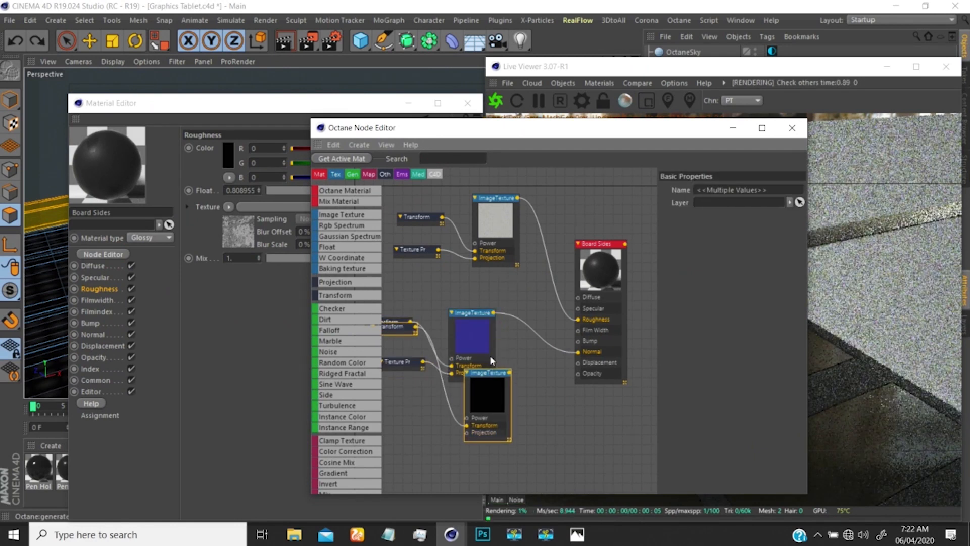
{"action": "left_click", "coordinate": [493, 375]}
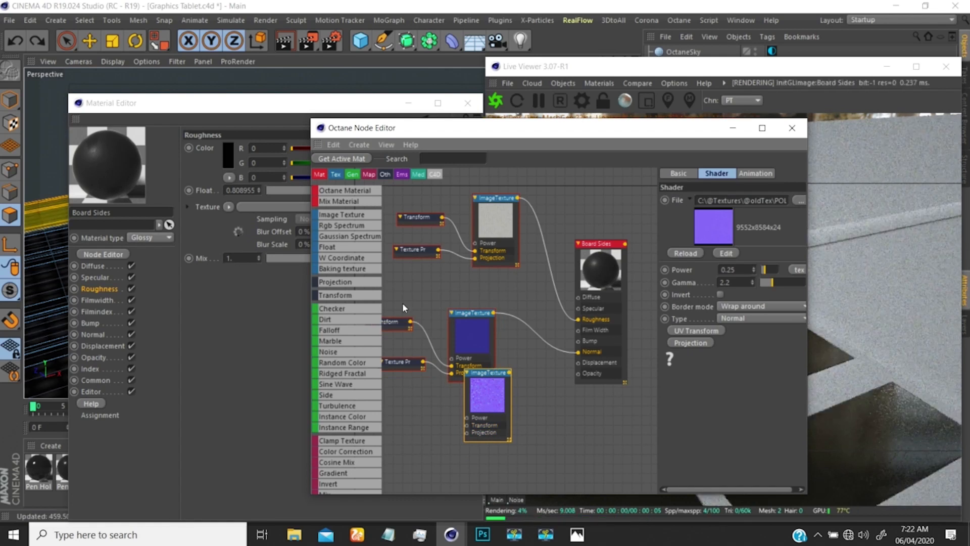
{"action": "left_click", "coordinate": [34, 41]}
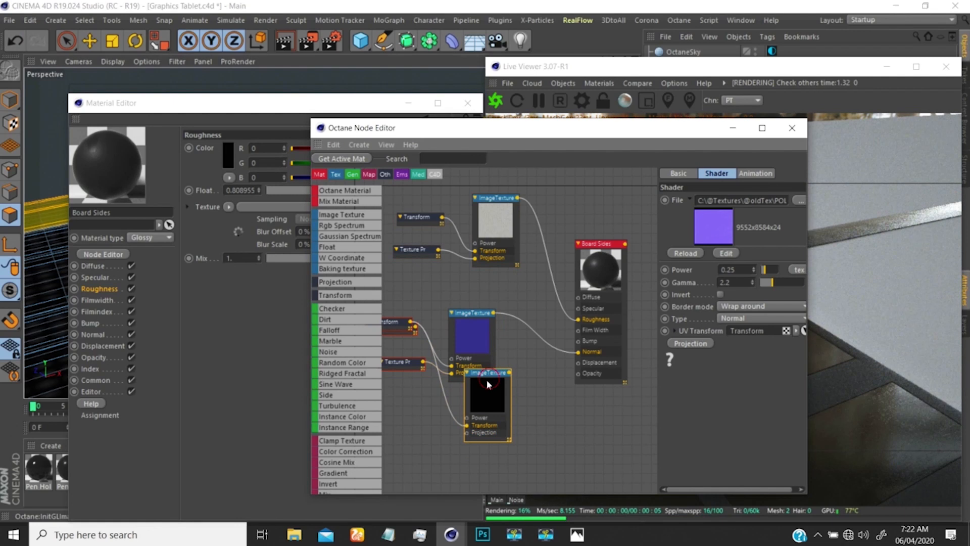
{"action": "key", "text": "Delete"}
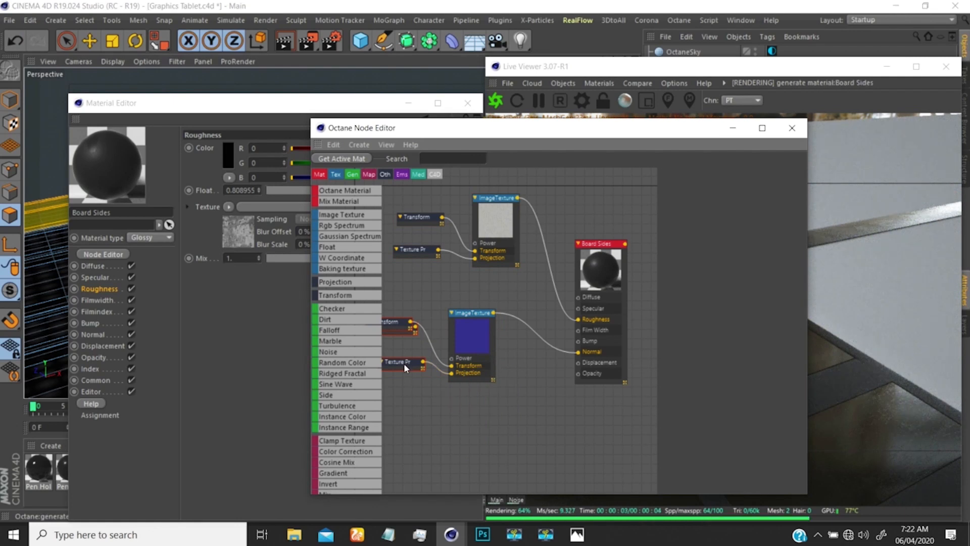
{"action": "left_click", "coordinate": [399, 326]}
{"action": "left_click_drag", "start_coordinate": [401, 332], "coordinate": [433, 415]}
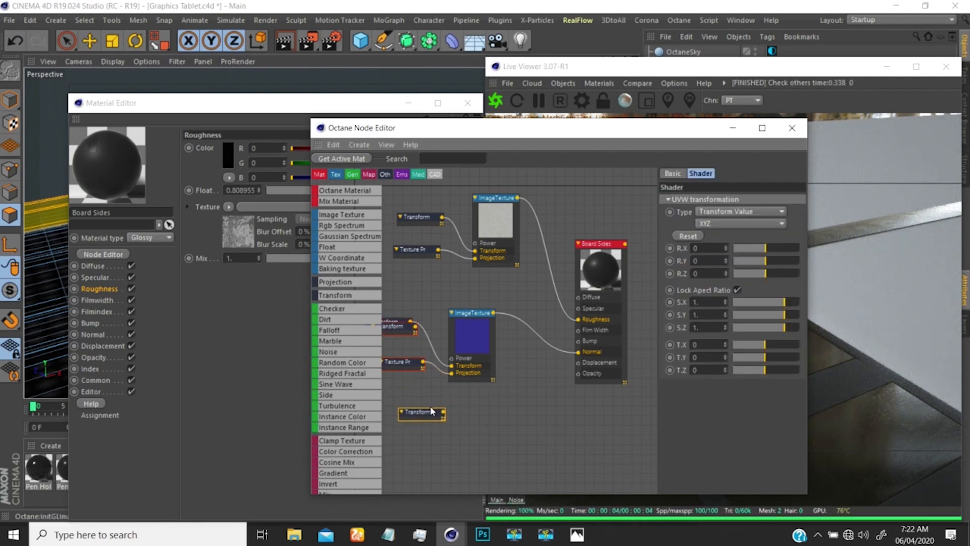
{"action": "key", "text": "Delete"}
{"action": "left_click_drag", "start_coordinate": [395, 317], "coordinate": [406, 342]}
{"action": "key", "text": "Delete"}
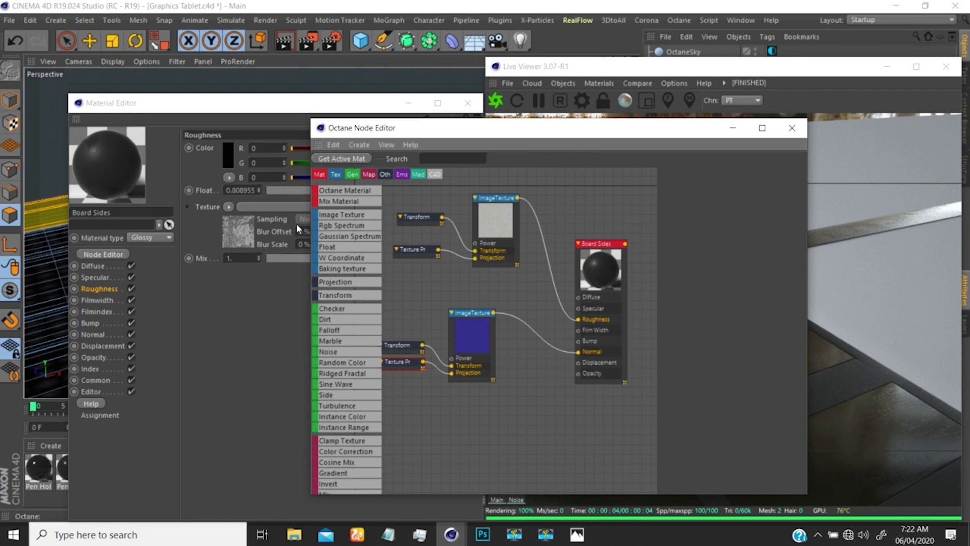
- Add a Noise node to the Board Sides graph and connect it to the material's Bump input
{"action": "left_click", "coordinate": [324, 353]}
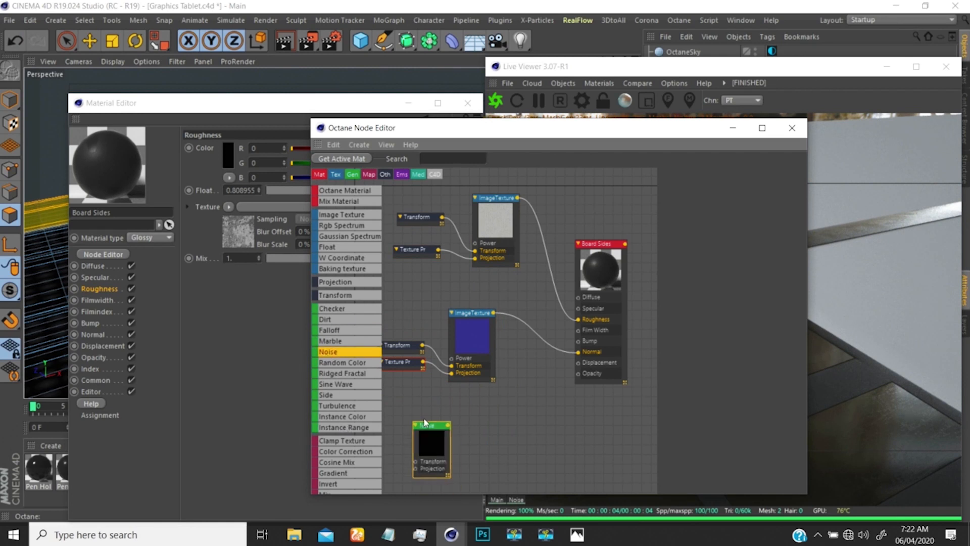
{"action": "left_click", "coordinate": [433, 425]}
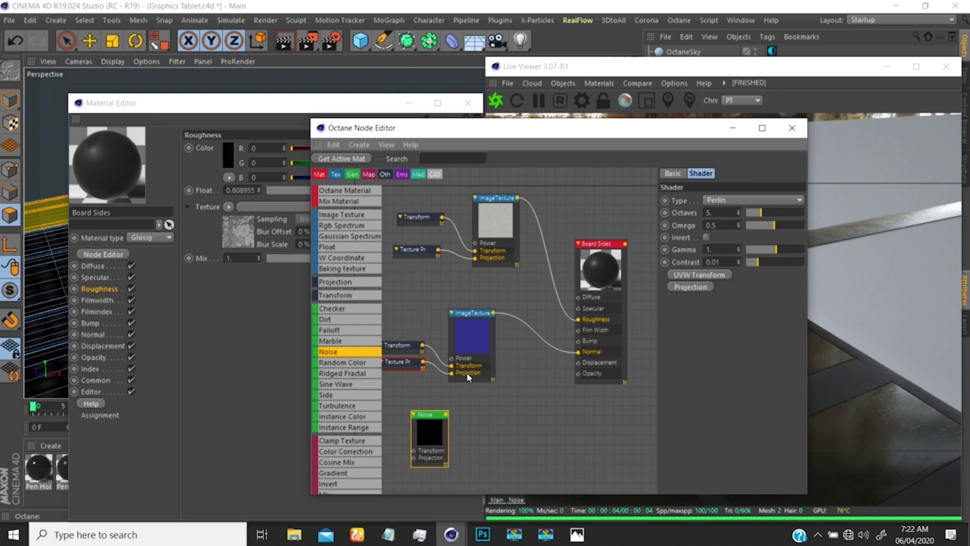
{"action": "left_click_drag", "start_coordinate": [669, 143], "coordinate": [602, 133]}
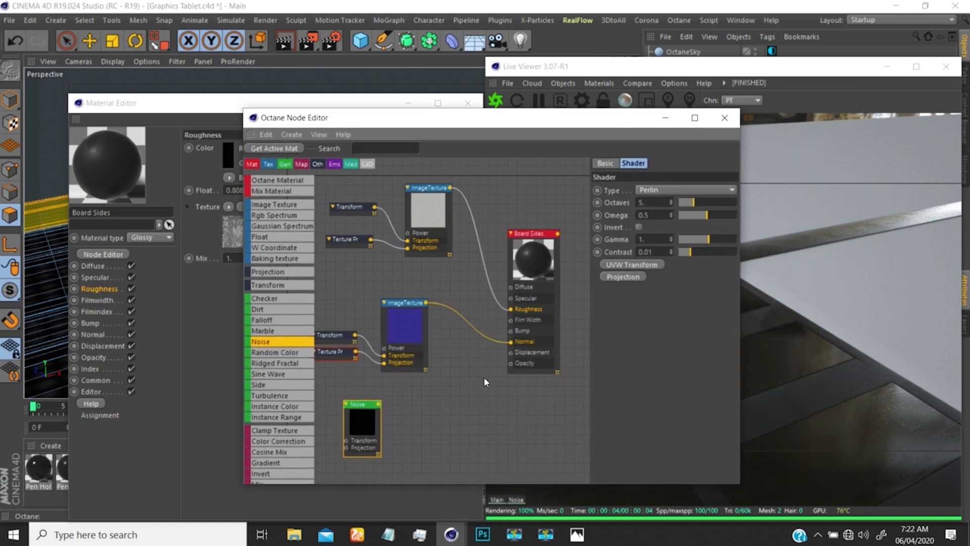
{"action": "left_click_drag", "start_coordinate": [379, 404], "coordinate": [510, 332]}
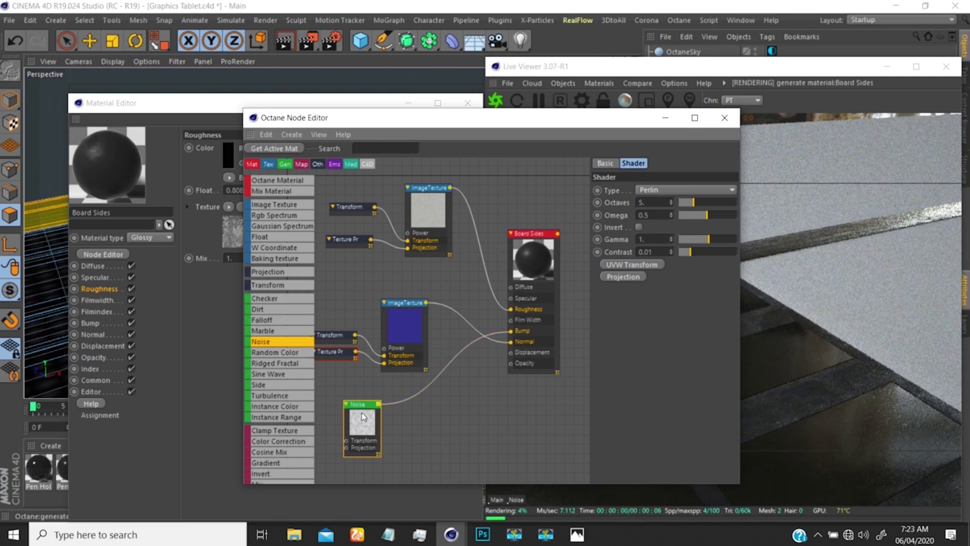
- Rearrange the nodes so Noise sits between the roughness image texture and the normal image texture with its inputs
{"action": "left_click_drag", "start_coordinate": [361, 416], "coordinate": [431, 283]}
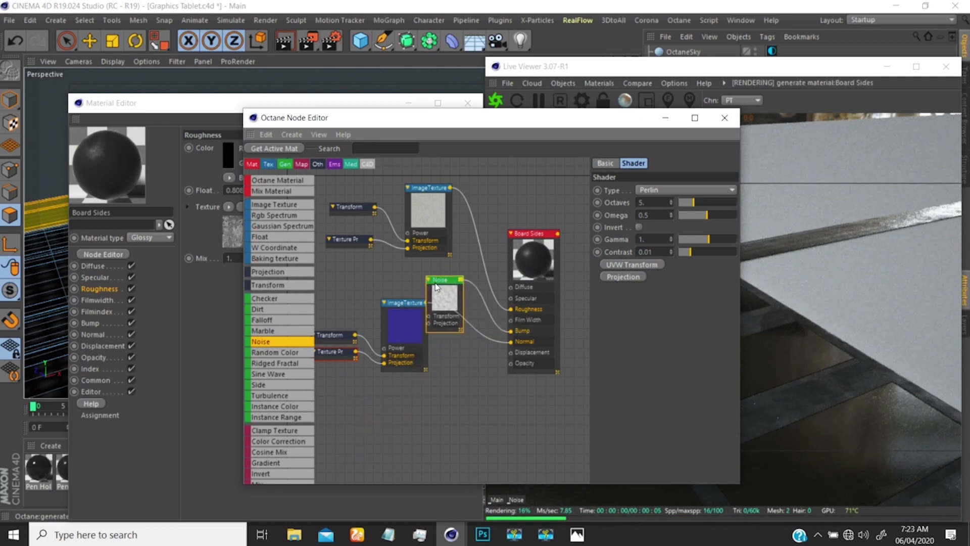
{"action": "left_click_drag", "start_coordinate": [400, 321], "coordinate": [404, 397]}
{"action": "left_click_drag", "start_coordinate": [358, 309], "coordinate": [337, 412]}
{"action": "left_click_drag", "start_coordinate": [432, 301], "coordinate": [399, 315]}
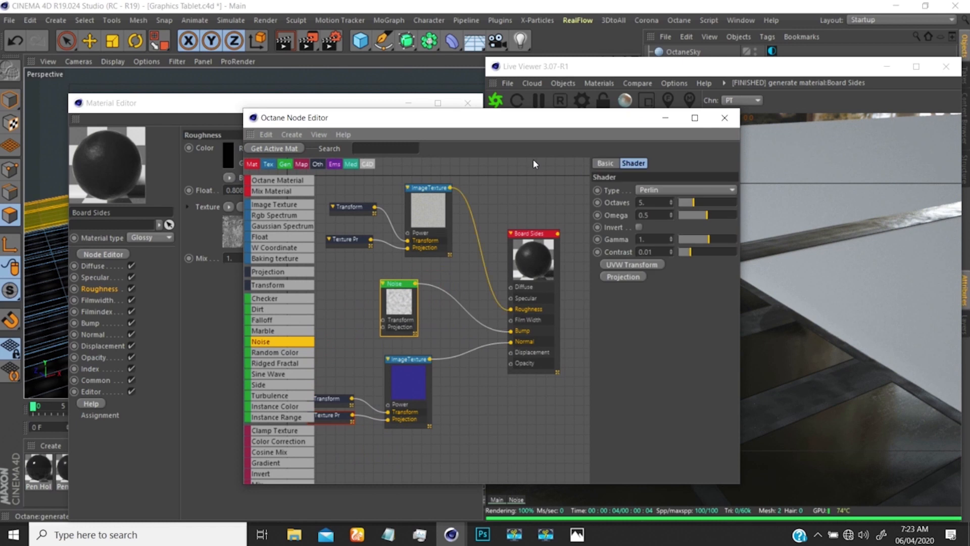
- Compare the rendered button frame with the Noise bump disconnected and reconnected, keeping the Node Editor clear of the render
{"action": "left_click_drag", "start_coordinate": [540, 123], "coordinate": [361, 103]}
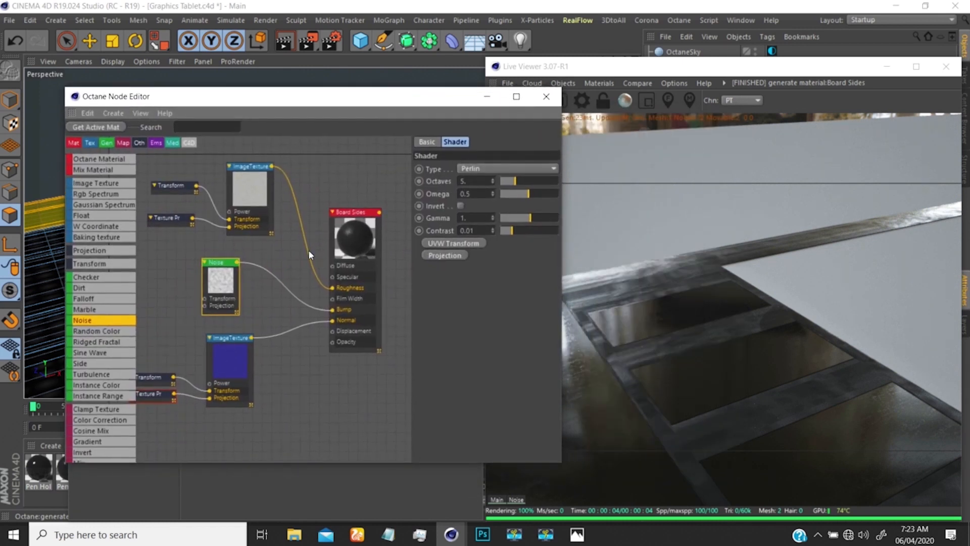
{"action": "left_click_drag", "start_coordinate": [317, 307], "coordinate": [313, 302]}
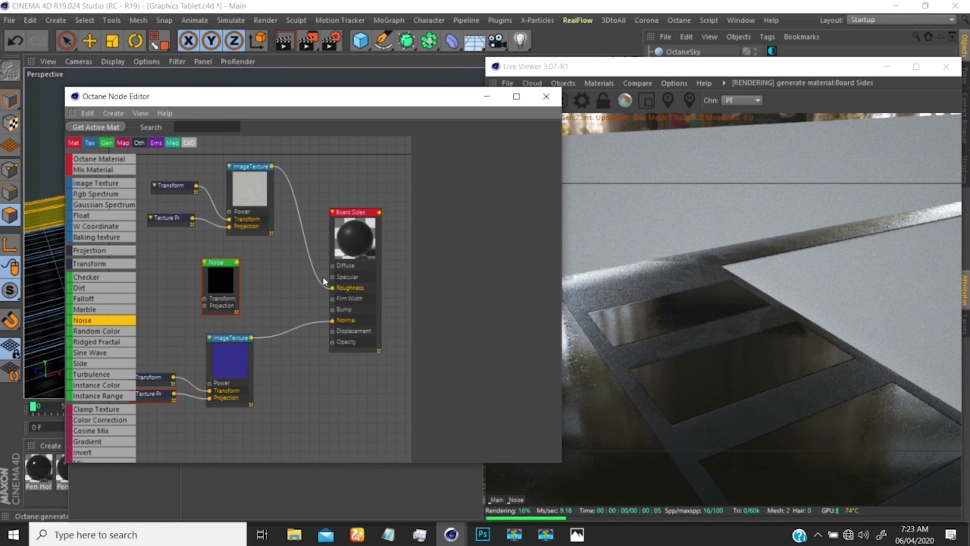
{"action": "left_click_drag", "start_coordinate": [237, 263], "coordinate": [332, 309]}
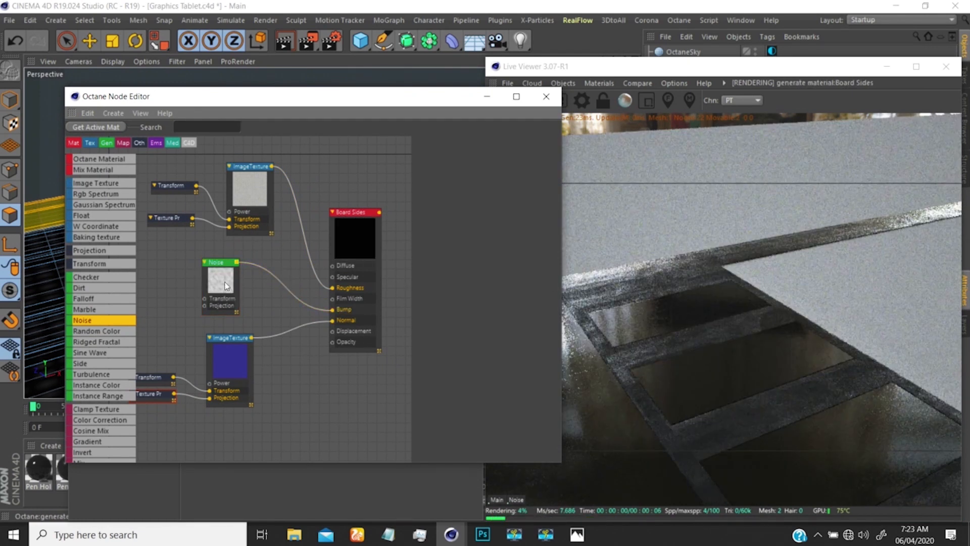
- Add a Texture Projection node to the Noise node, place it beside the Noise, and set its projection to Box
{"action": "left_click", "coordinate": [225, 286]}
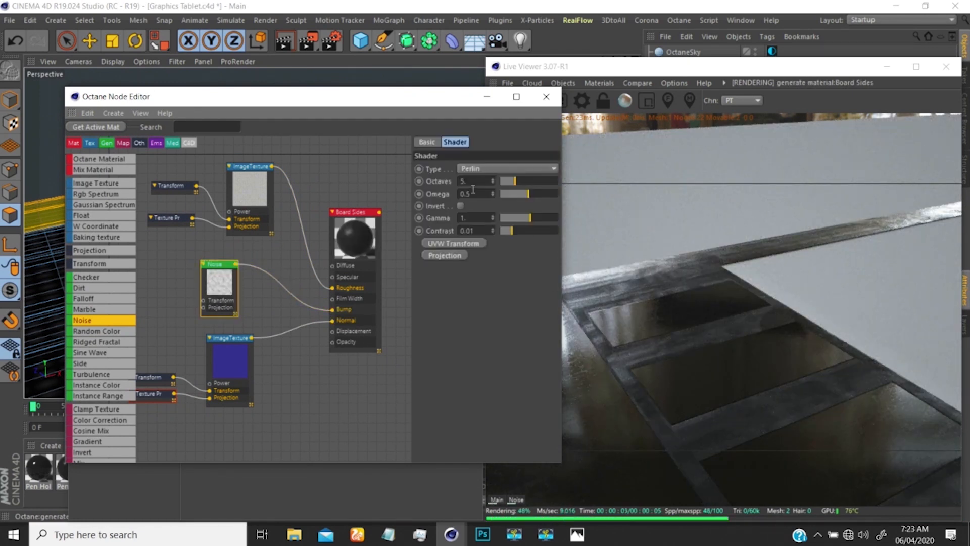
{"action": "left_click", "coordinate": [444, 255]}
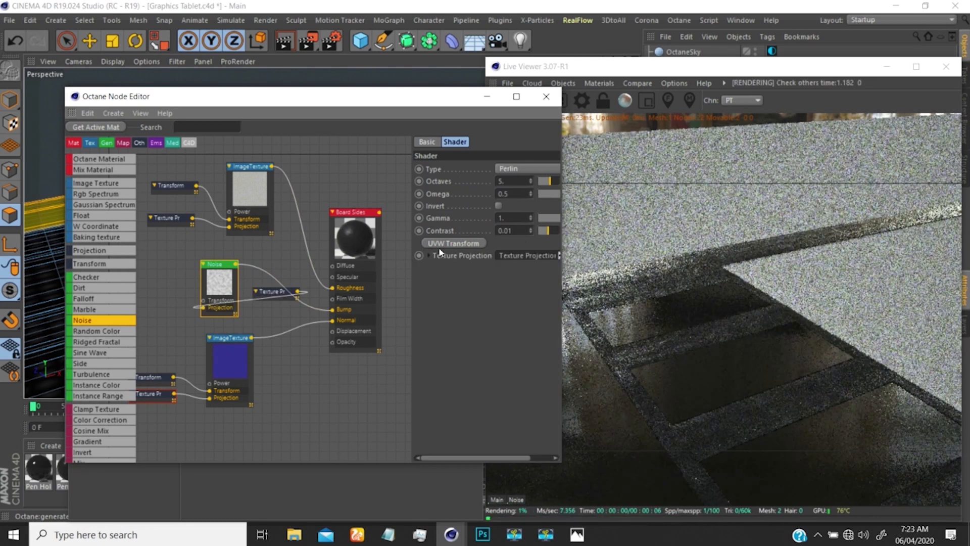
{"action": "left_click_drag", "start_coordinate": [272, 293], "coordinate": [156, 298]}
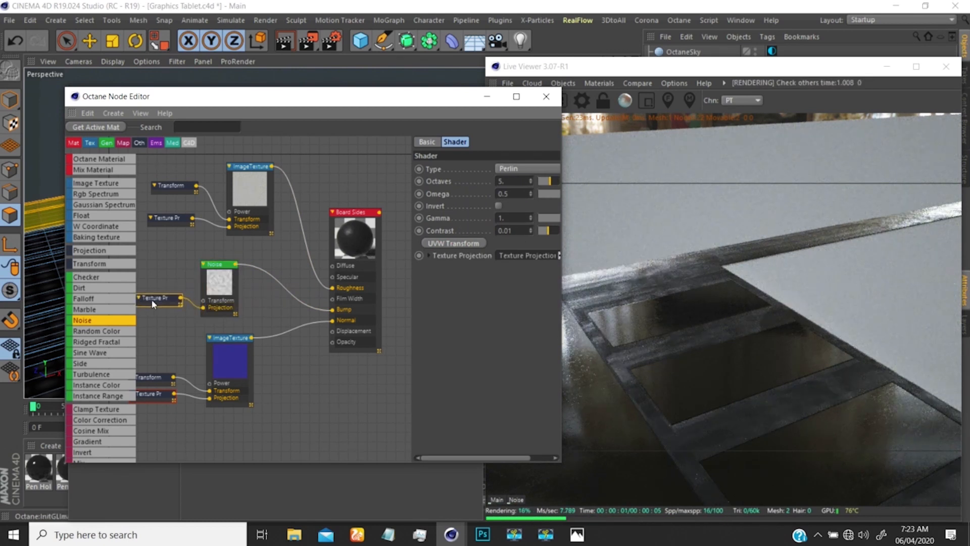
{"action": "left_click", "coordinate": [520, 169]}
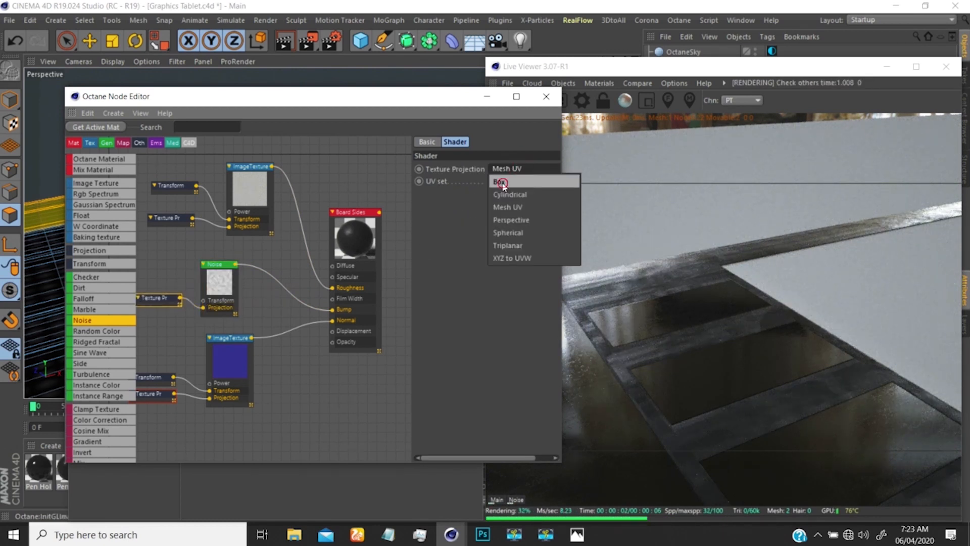
{"action": "left_click", "coordinate": [501, 182]}
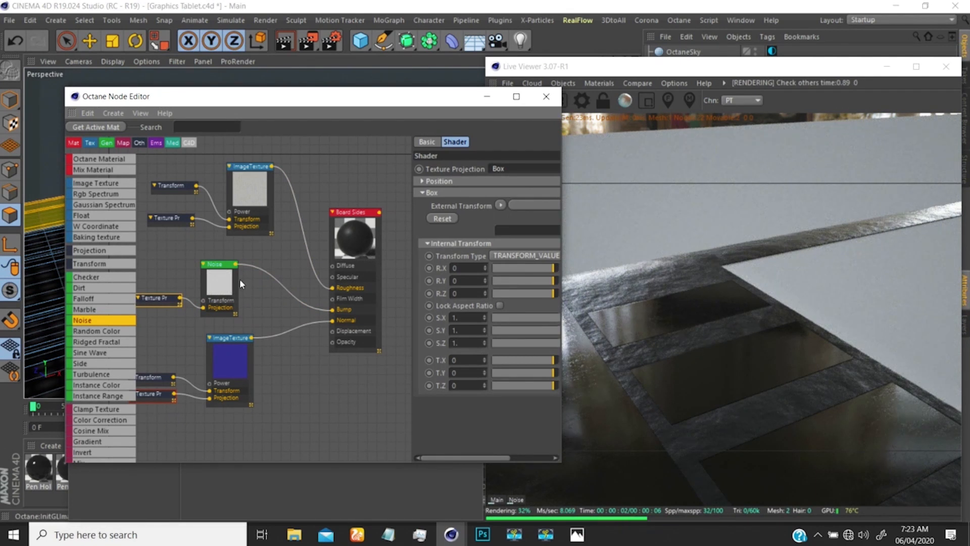
- Add a UVW Transform node to the Noise node and set its X and Y scale to 0.2
{"action": "left_click", "coordinate": [220, 286]}
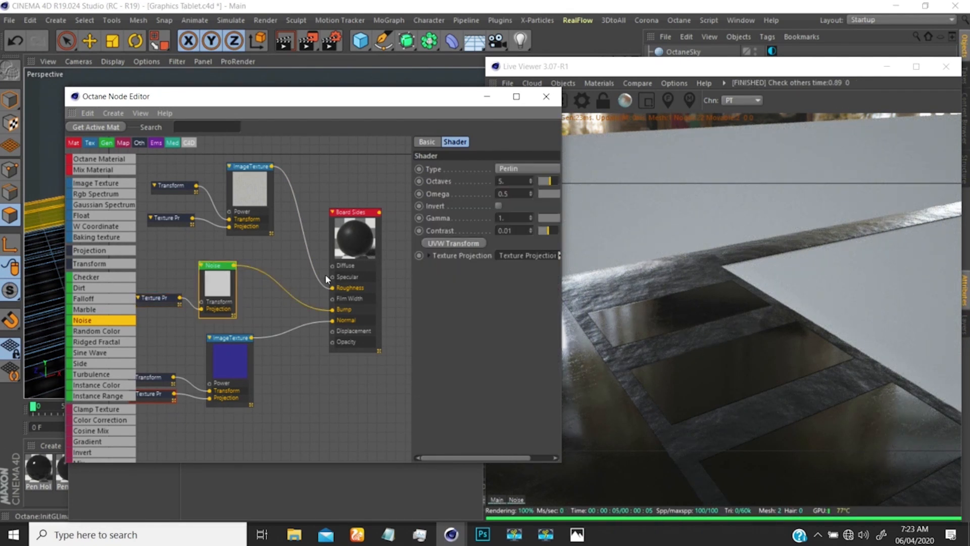
{"action": "left_click", "coordinate": [454, 244]}
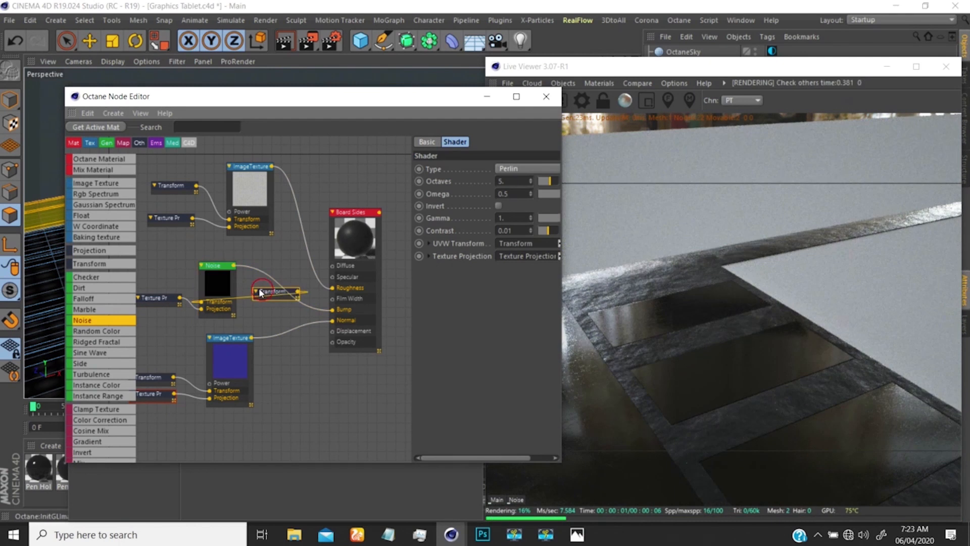
{"action": "left_click_drag", "start_coordinate": [259, 288], "coordinate": [144, 278]}
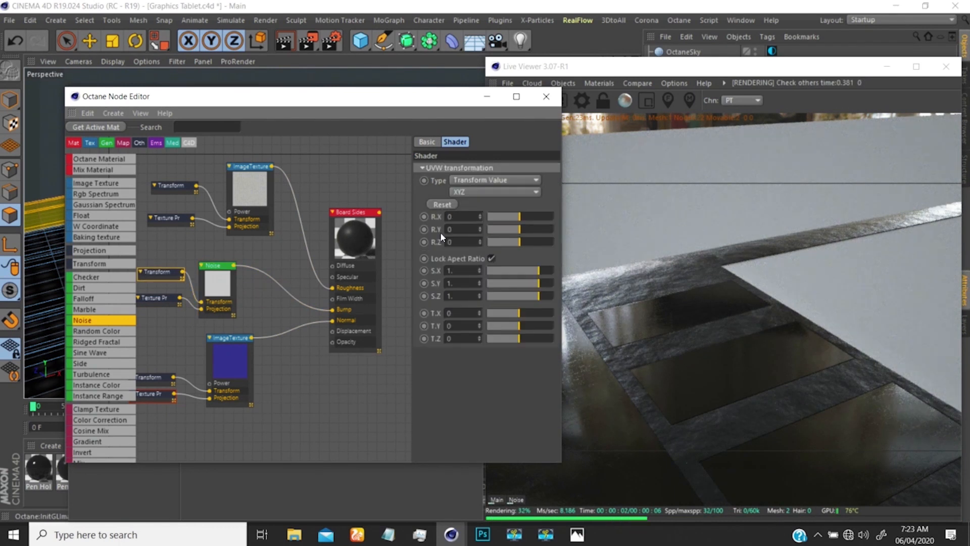
{"action": "left_click", "coordinate": [459, 268]}
{"action": "type", "text": "0.2"}
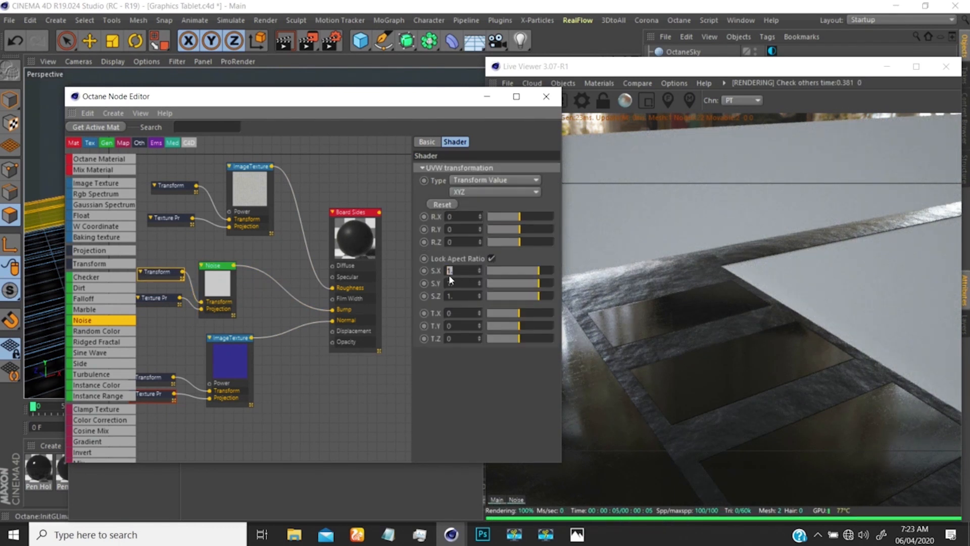
{"action": "key", "text": "Return"}
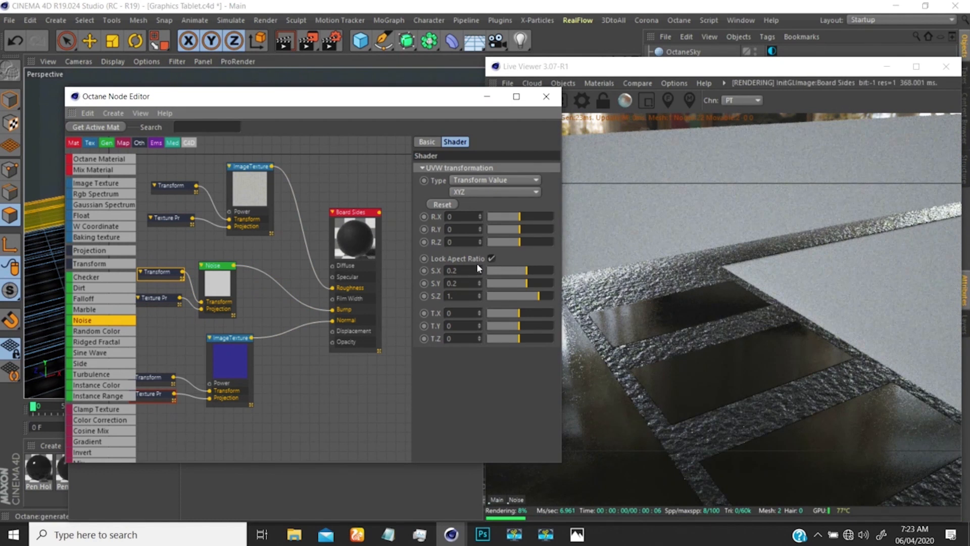
- Set the Noise transform's X, Y and Z scale to 0.05
{"action": "left_click", "coordinate": [463, 272]}
{"action": "type", "text": "0.05"}
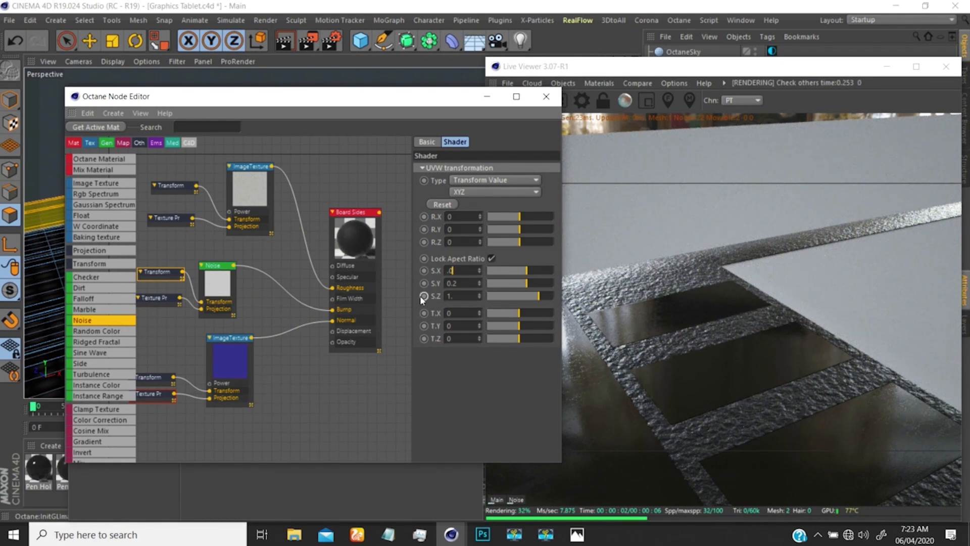
{"action": "key", "text": "Return"}
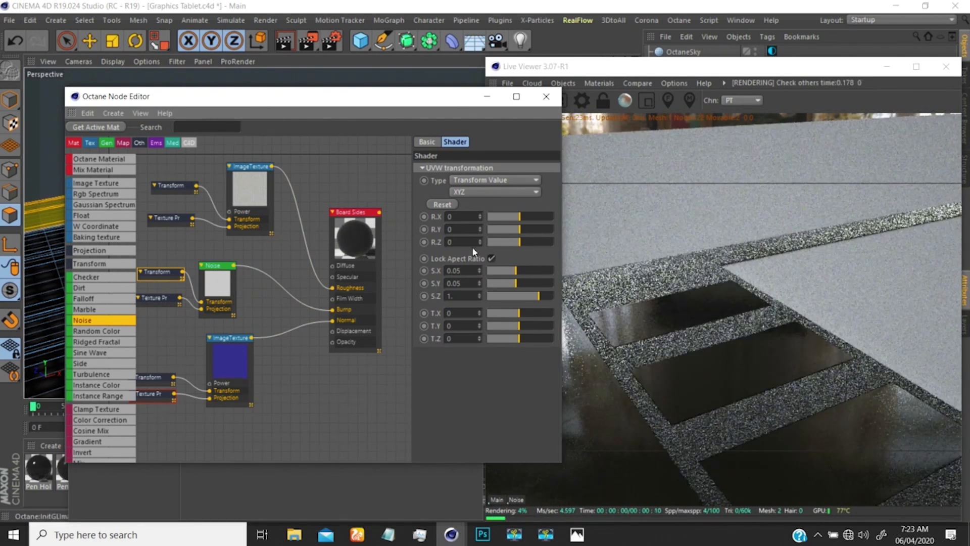
{"action": "left_click", "coordinate": [460, 295]}
{"action": "type", "text": "0.05"}
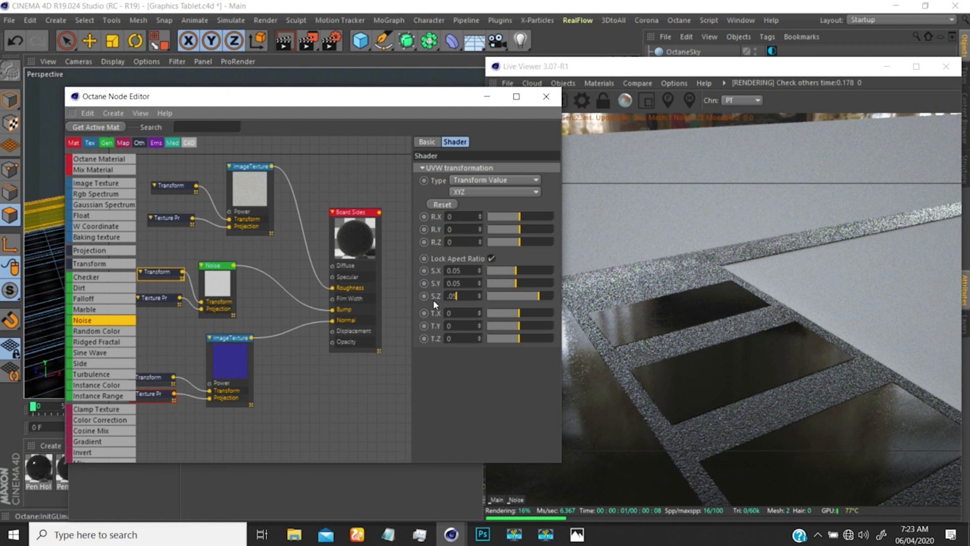
{"action": "key", "text": "Return"}
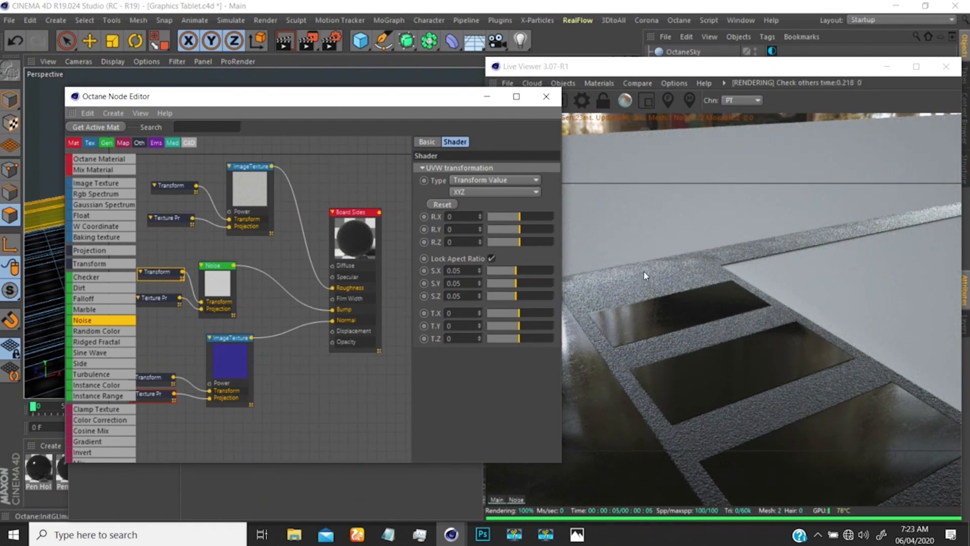
- Reduce the Noise transform's scale to 0.02 on X, Y and Z
{"action": "left_click", "coordinate": [464, 270]}
{"action": "key", "text": "BackSpace"}
{"action": "type", "text": "2"}
{"action": "left_click", "coordinate": [468, 296]}
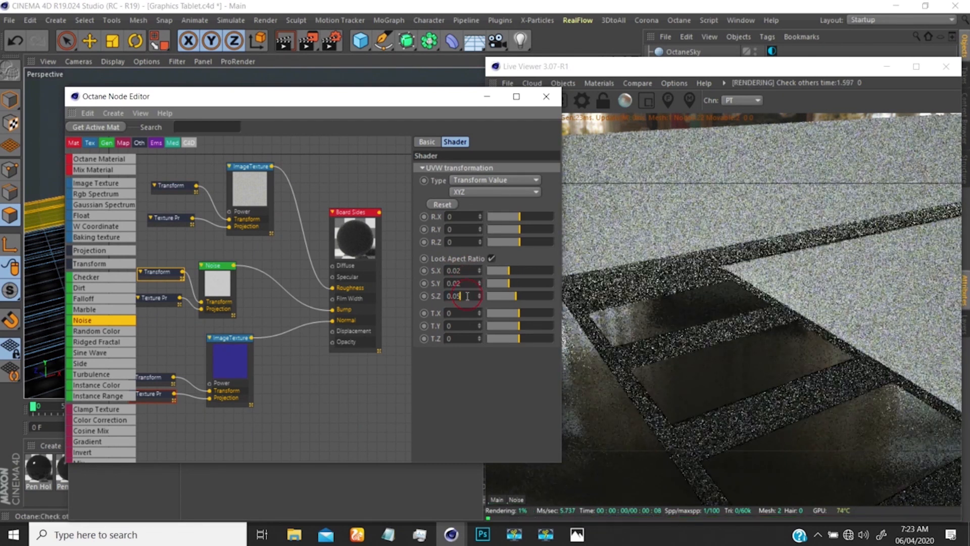
{"action": "key", "text": "BackSpace"}
{"action": "type", "text": "2"}
{"action": "key", "text": "Return"}
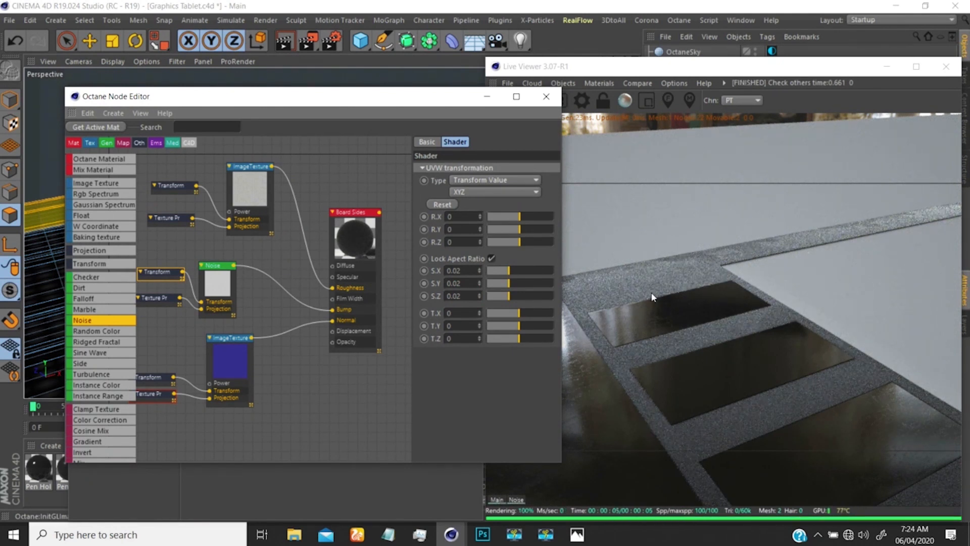
- Try the Noise node's Octaves at 2, 1 and 10 to compare the bump grain
{"action": "left_click", "coordinate": [218, 286]}
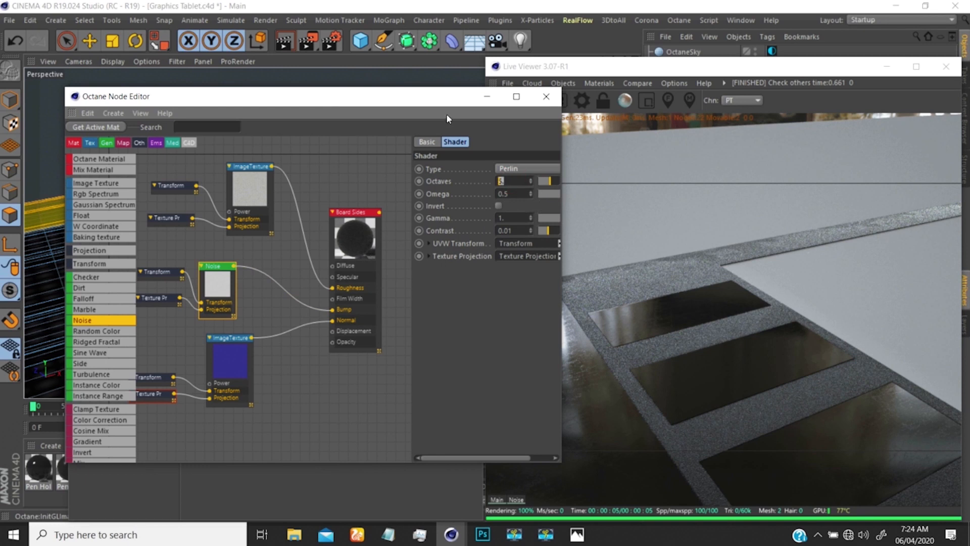
{"action": "left_click_drag", "start_coordinate": [447, 97], "coordinate": [419, 97]}
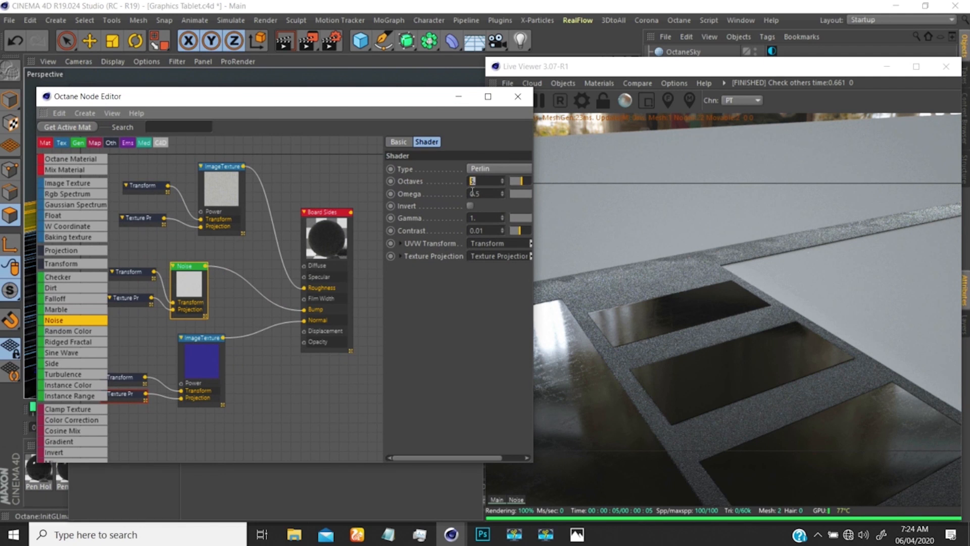
{"action": "type", "text": "2"}
{"action": "key", "text": "Return"}
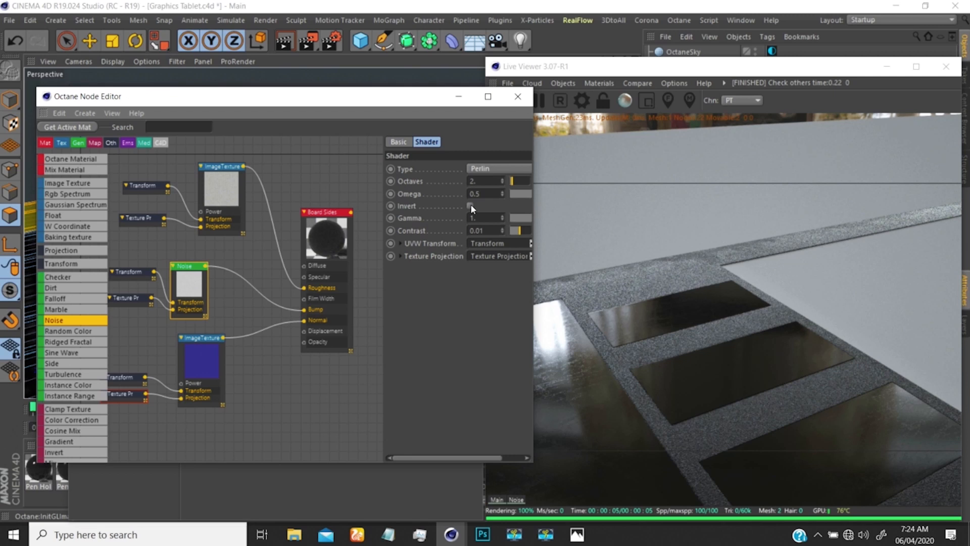
{"action": "left_click_drag", "start_coordinate": [483, 180], "coordinate": [451, 185]}
{"action": "type", "text": "1"}
{"action": "key", "text": "Return"}
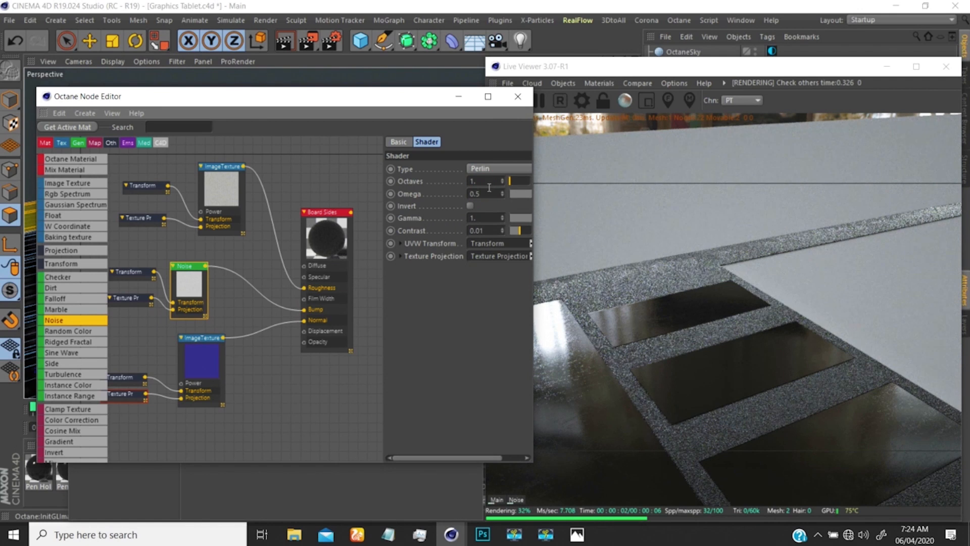
{"action": "type", "text": "10"}
{"action": "key", "text": "Return"}
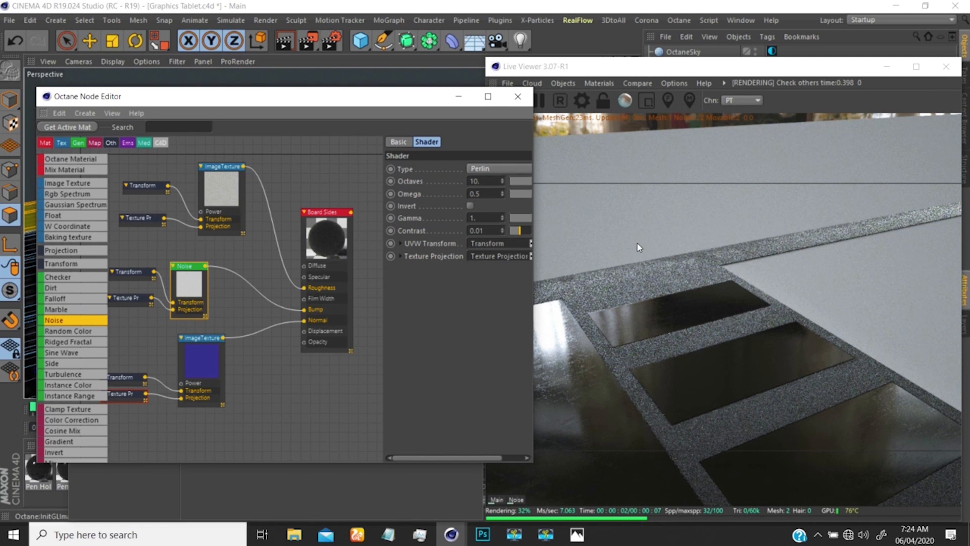
- Try the Noise node's Omega at 0, and set it back to 0.5
{"action": "left_click_drag", "start_coordinate": [483, 193], "coordinate": [441, 207]}
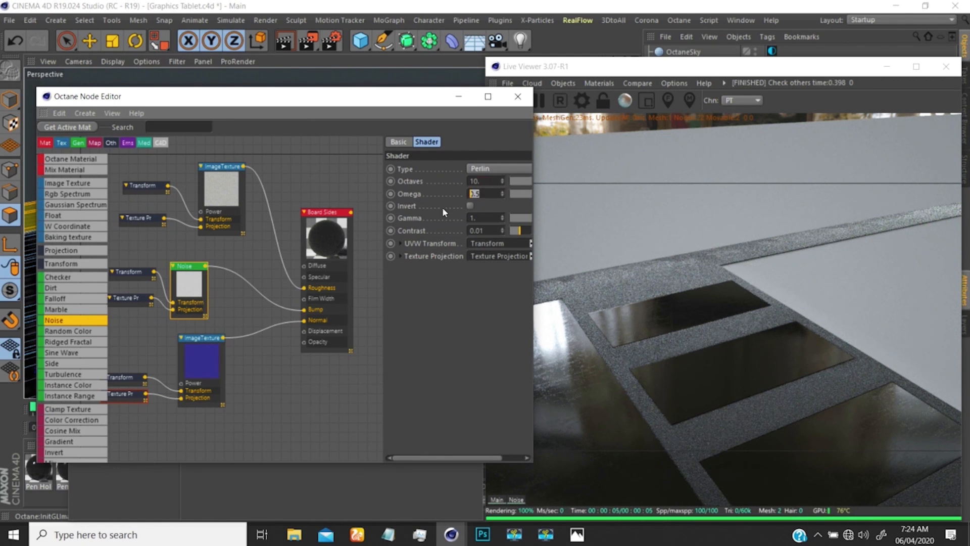
{"action": "type", "text": "0"}
{"action": "key", "text": "Return"}
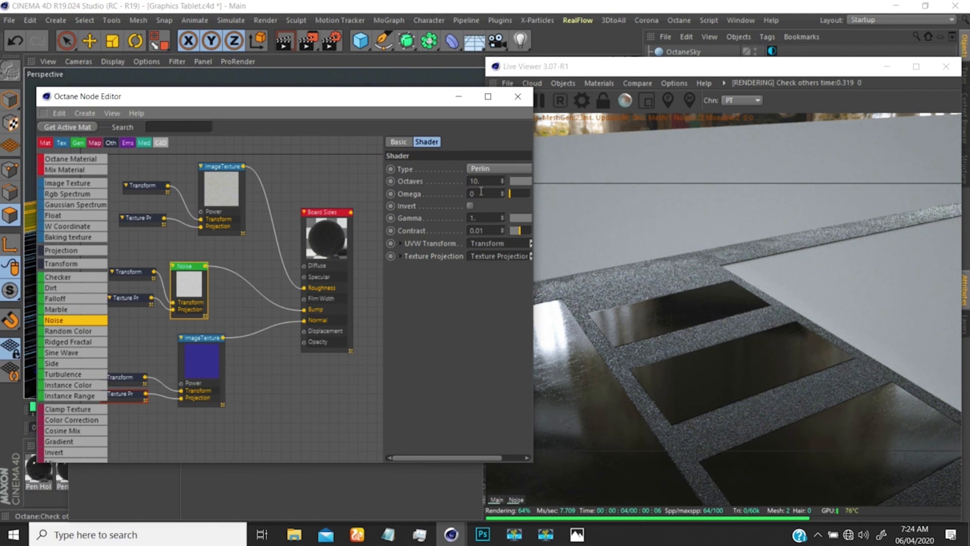
{"action": "type", "text": ".5"}
{"action": "key", "text": "Return"}
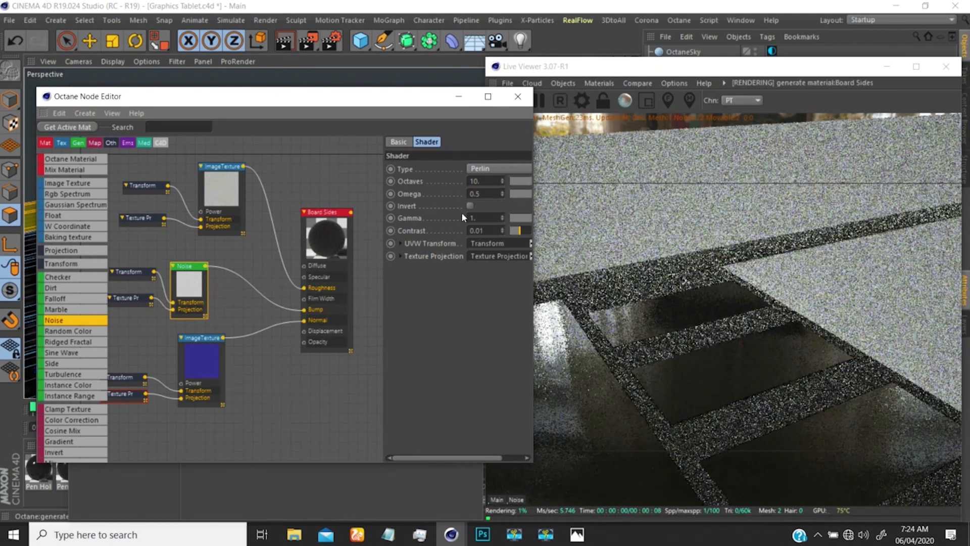
- Reset the Noise node's Octaves and Omega to their default values
{"action": "double_click", "coordinate": [475, 180]}
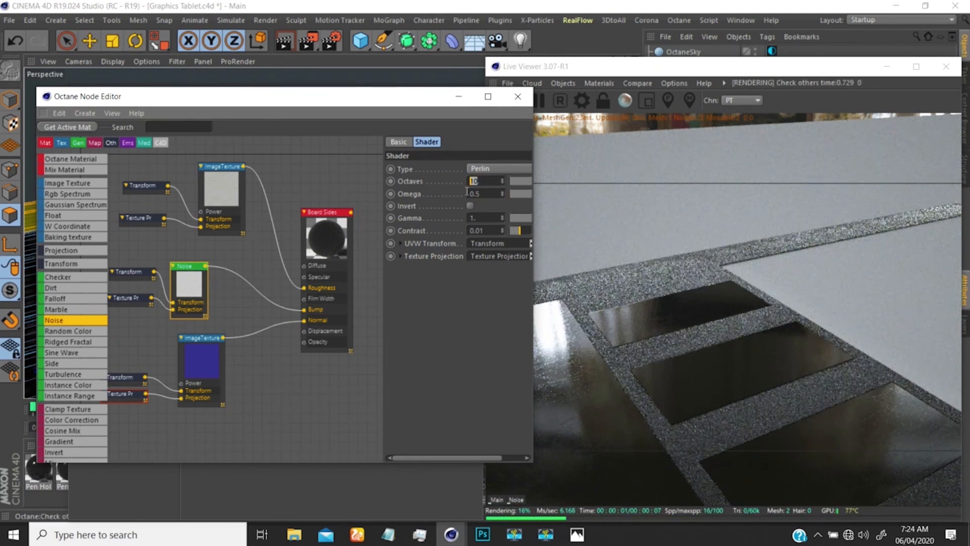
{"action": "left_click", "coordinate": [502, 178]}
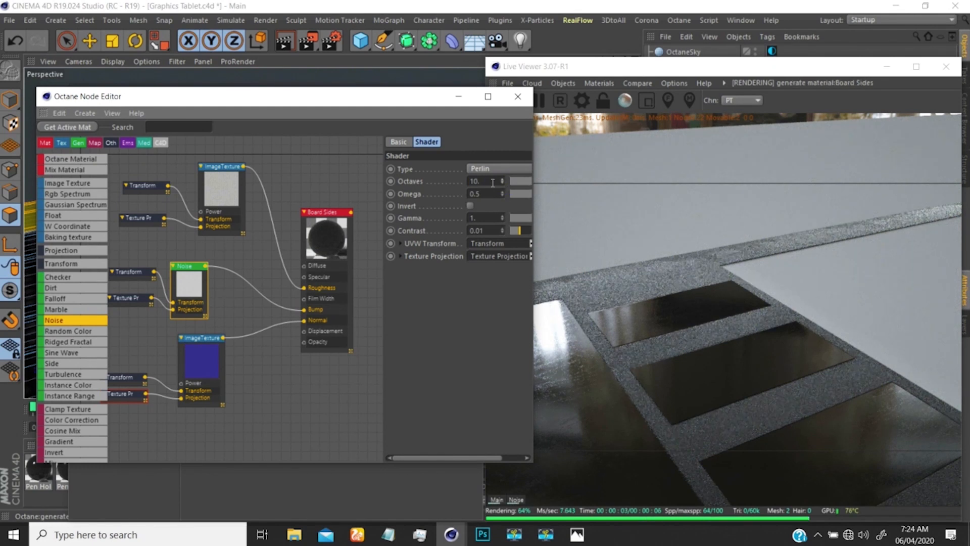
{"action": "right_click", "coordinate": [412, 185]}
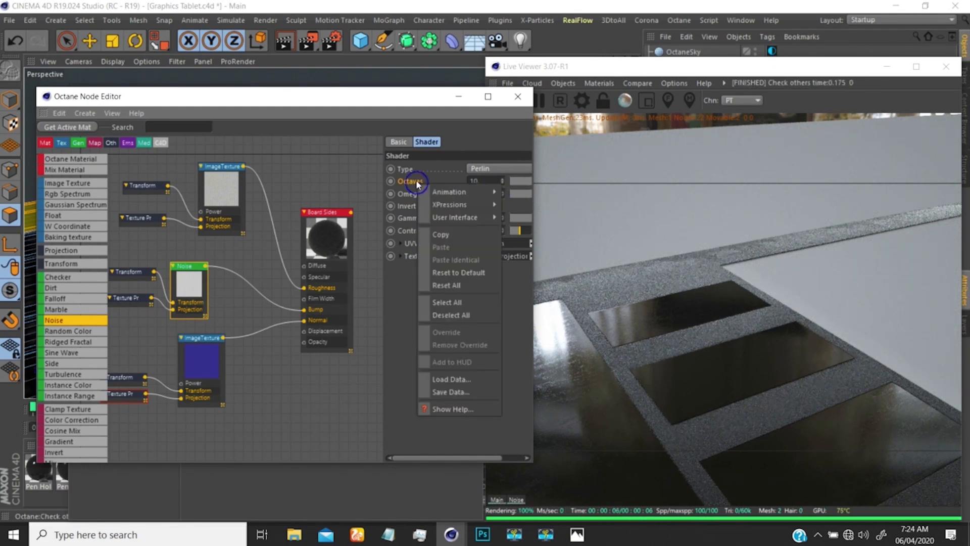
{"action": "left_click", "coordinate": [457, 273]}
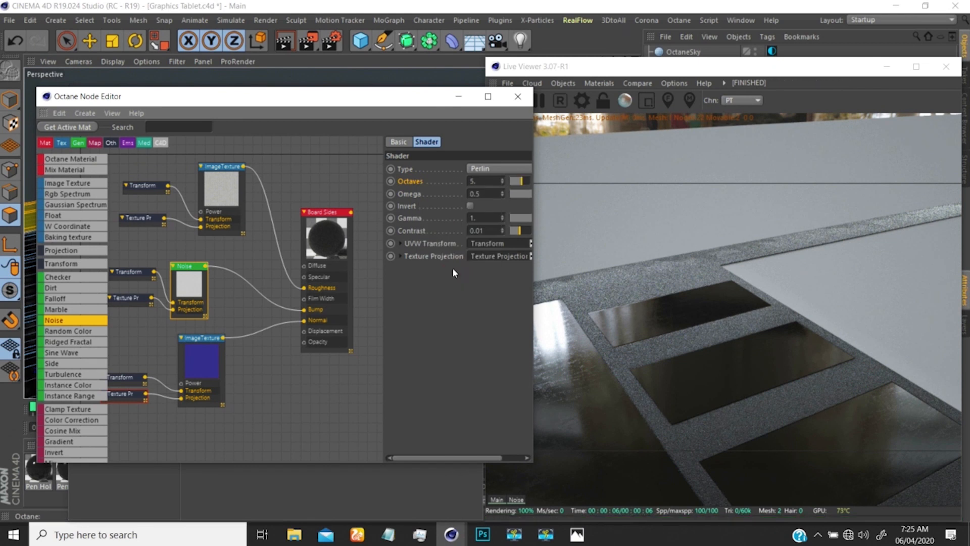
{"action": "right_click", "coordinate": [412, 193]}
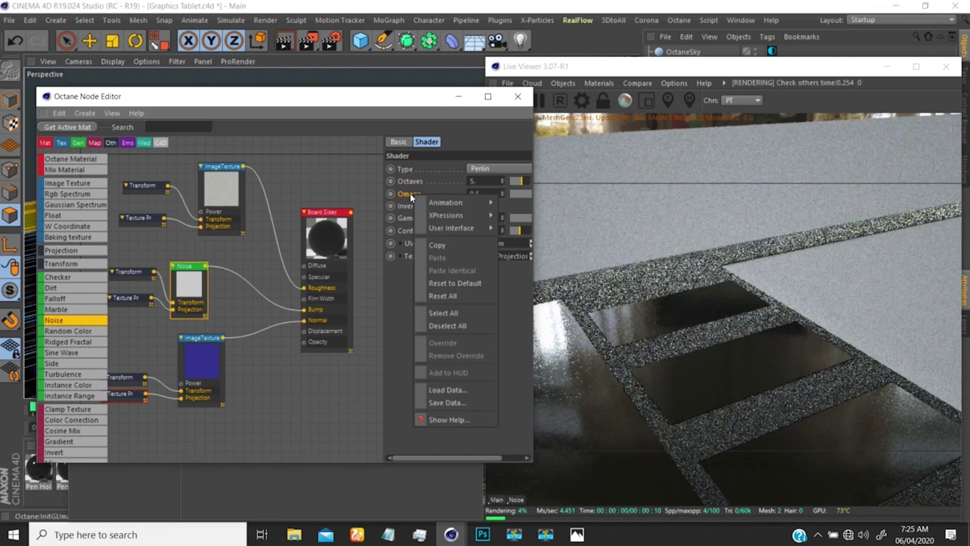
{"action": "left_click", "coordinate": [445, 283]}
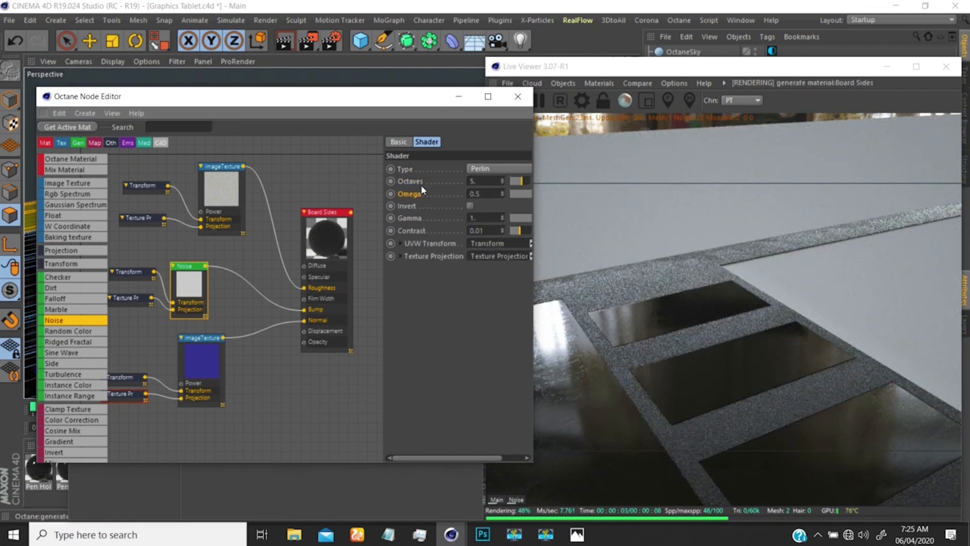
- Insert a Gradient node between the Noise node and the Bump input, and shift the noise nodes aside to make room
{"action": "left_click_drag", "start_coordinate": [408, 97], "coordinate": [610, 78]}
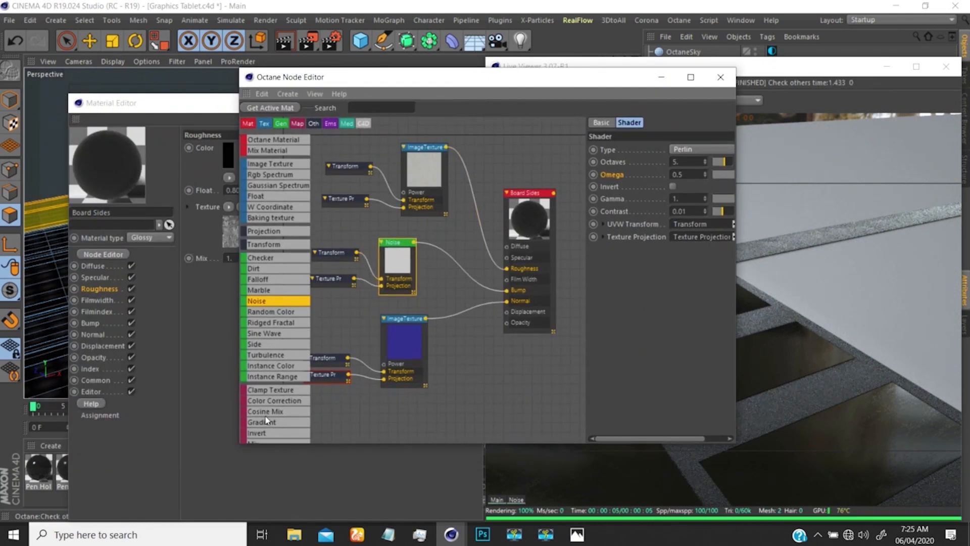
{"action": "left_click_drag", "start_coordinate": [267, 421], "coordinate": [404, 263]}
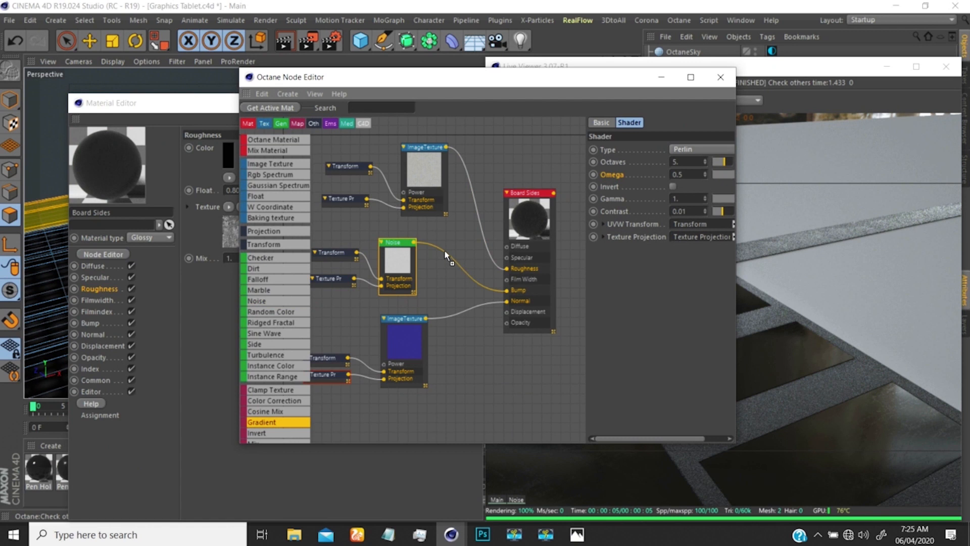
{"action": "left_click_drag", "start_coordinate": [444, 249], "coordinate": [397, 257]}
{"action": "left_click", "coordinate": [323, 251]}
{"action": "left_click", "coordinate": [329, 276], "text": "shift"}
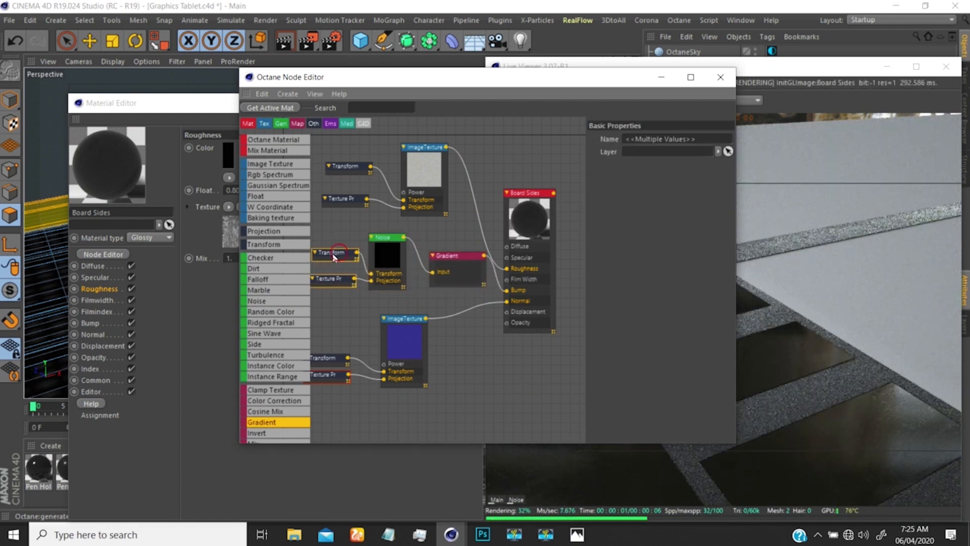
{"action": "left_click_drag", "start_coordinate": [333, 256], "coordinate": [299, 254]}
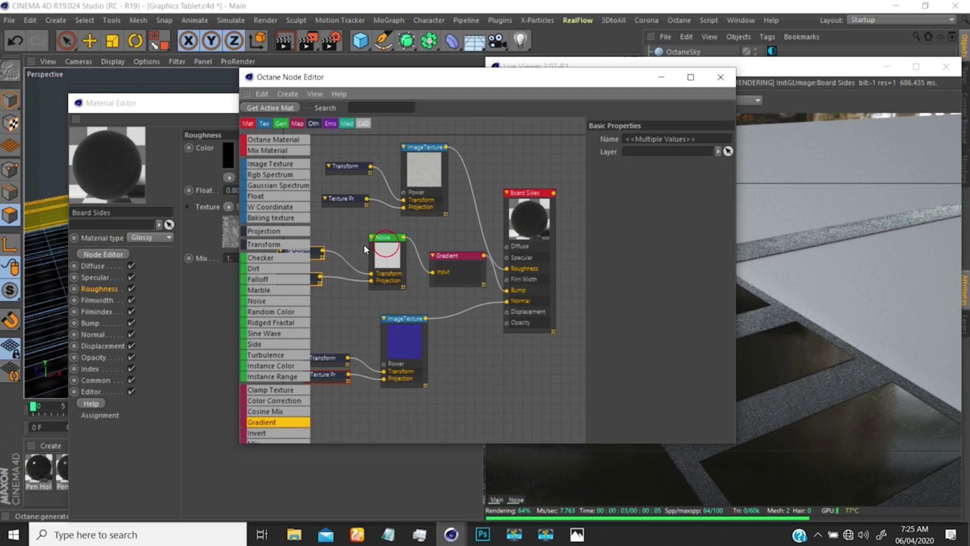
{"action": "left_click_drag", "start_coordinate": [384, 237], "coordinate": [357, 234]}
{"action": "left_click_drag", "start_coordinate": [462, 256], "coordinate": [429, 246]}
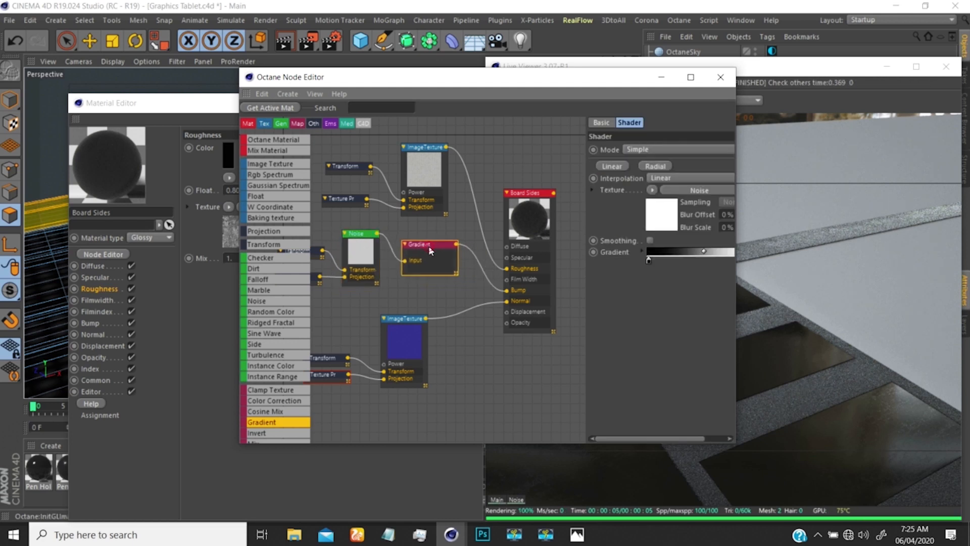
- Lighten the Gradient's black knot to 37% brightness, and raise it further to a brighter grey
{"action": "left_click_drag", "start_coordinate": [610, 79], "coordinate": [463, 73]}
{"action": "double_click", "coordinate": [501, 254]}
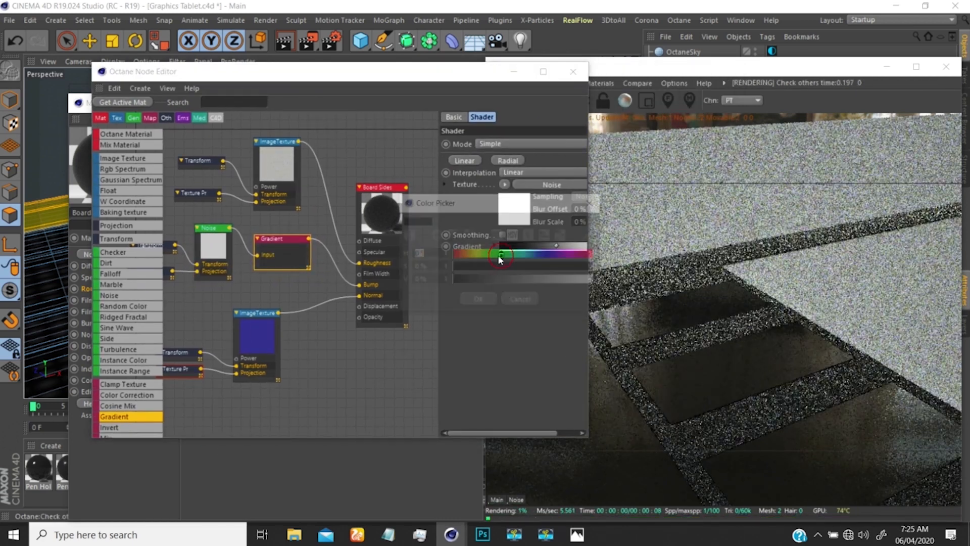
{"action": "left_click_drag", "start_coordinate": [481, 280], "coordinate": [506, 280]}
{"action": "left_click", "coordinate": [484, 302]}
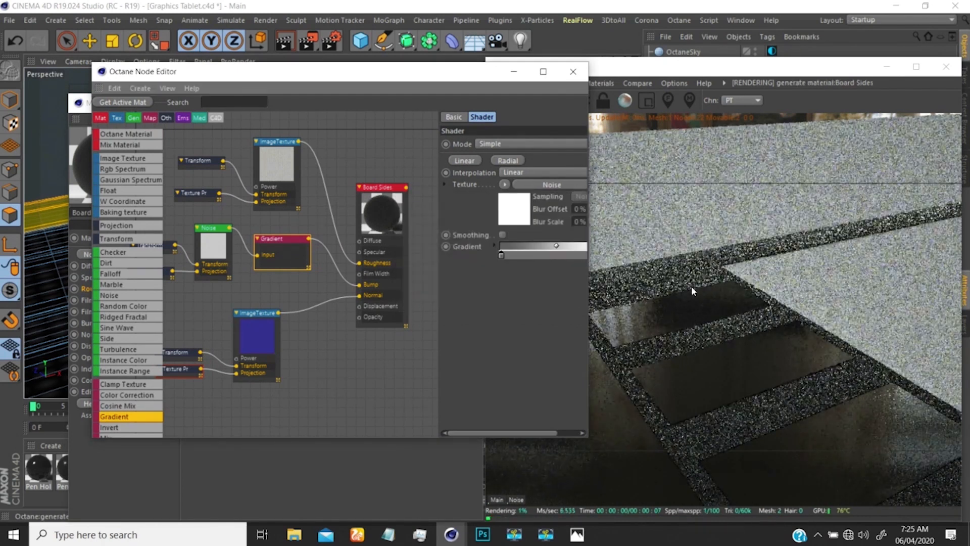
{"action": "double_click", "coordinate": [501, 255]}
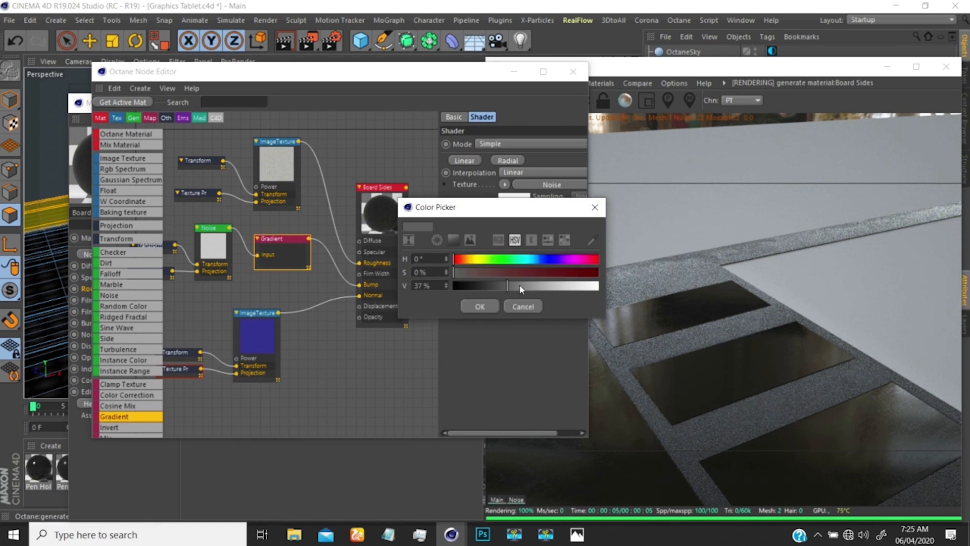
{"action": "left_click_drag", "start_coordinate": [519, 284], "coordinate": [530, 285]}
{"action": "left_click", "coordinate": [486, 308]}
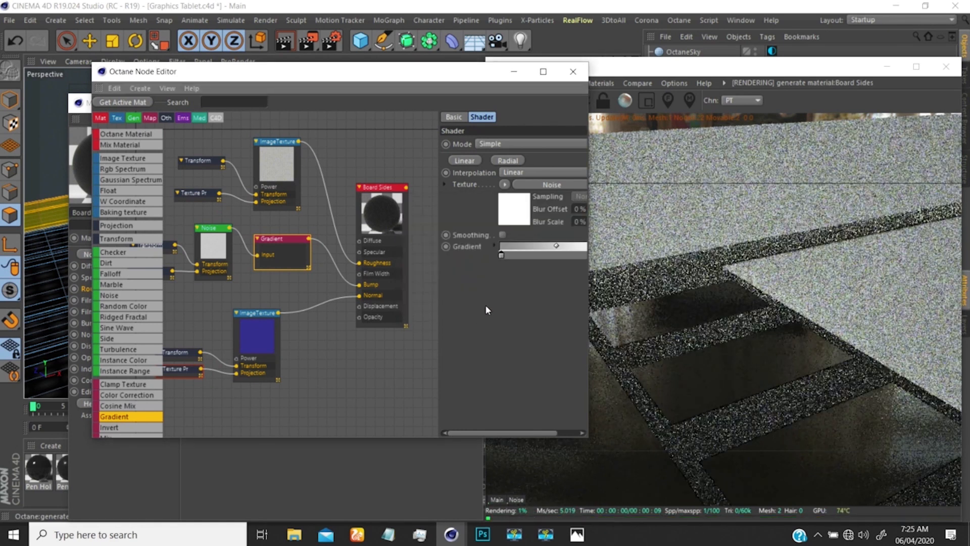
- Darken the Gradient's white knot to 79% brightness
{"action": "left_click_drag", "start_coordinate": [468, 79], "coordinate": [406, 86]}
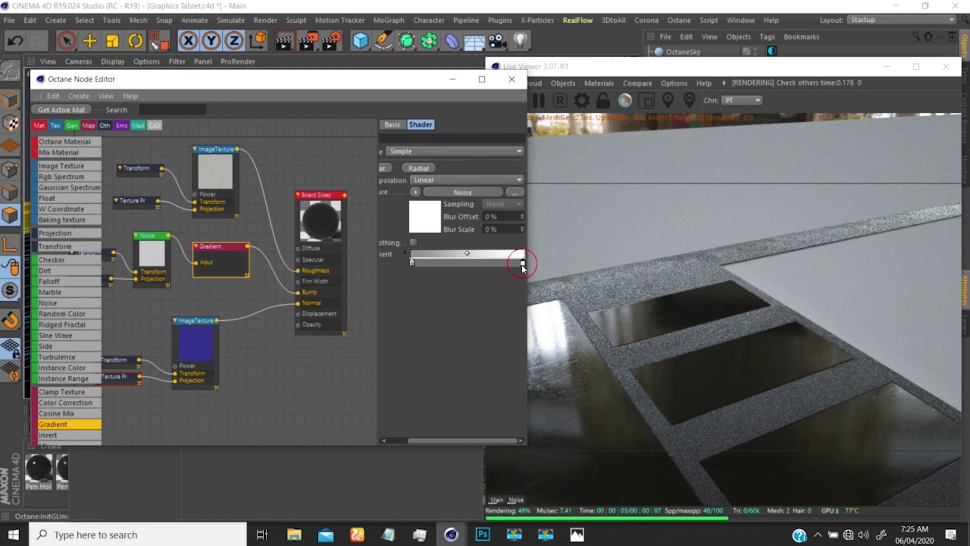
{"action": "double_click", "coordinate": [522, 262]}
{"action": "left_click_drag", "start_coordinate": [605, 292], "coordinate": [595, 292]}
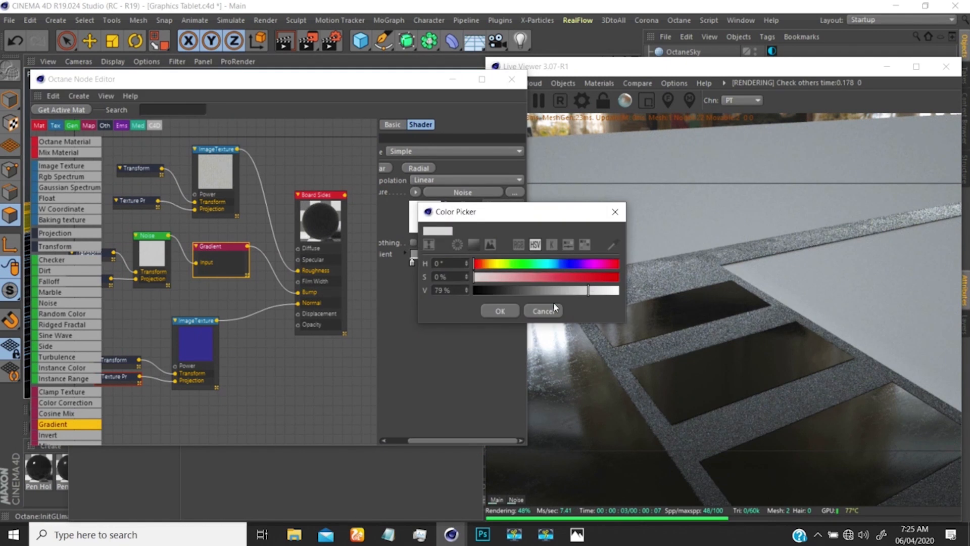
{"action": "left_click", "coordinate": [510, 311]}
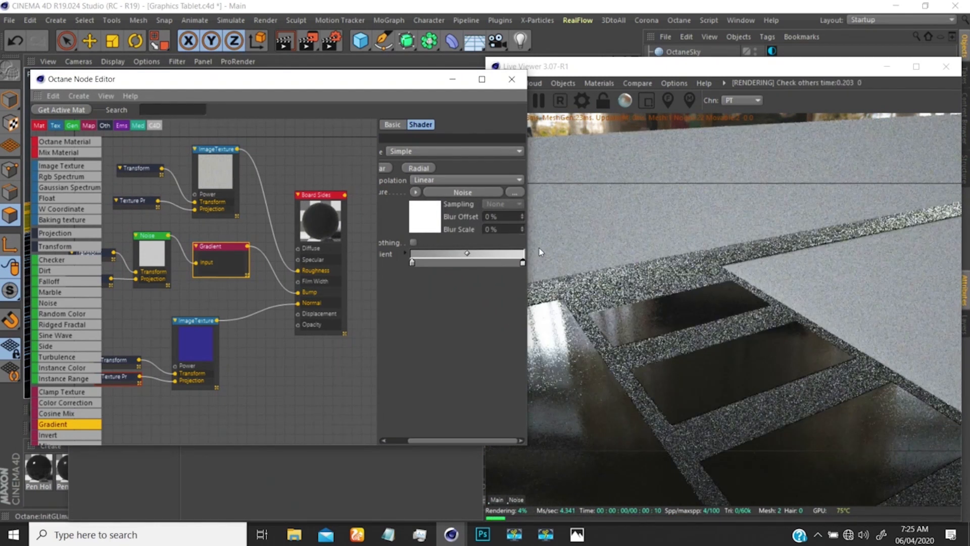
{"action": "double_click", "coordinate": [522, 263]}
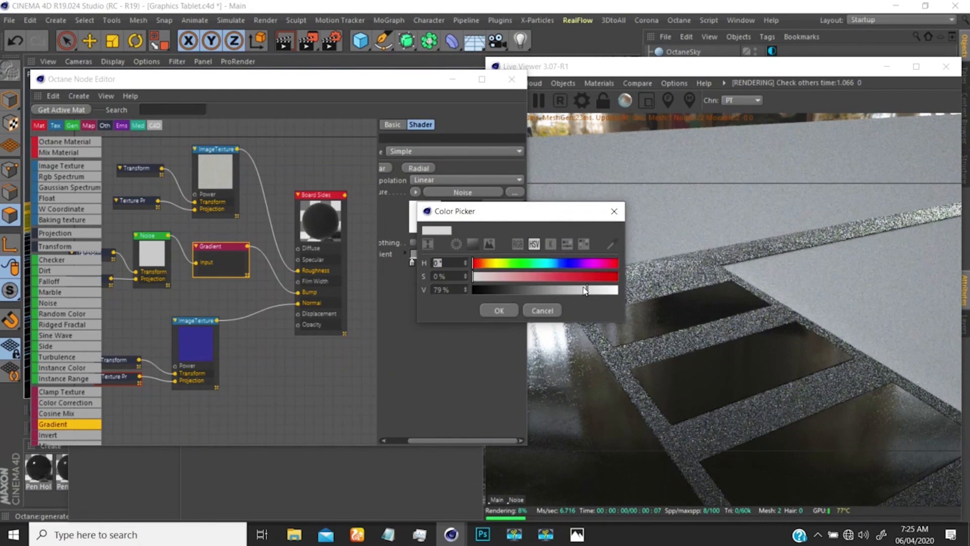
{"action": "left_click", "coordinate": [500, 311]}
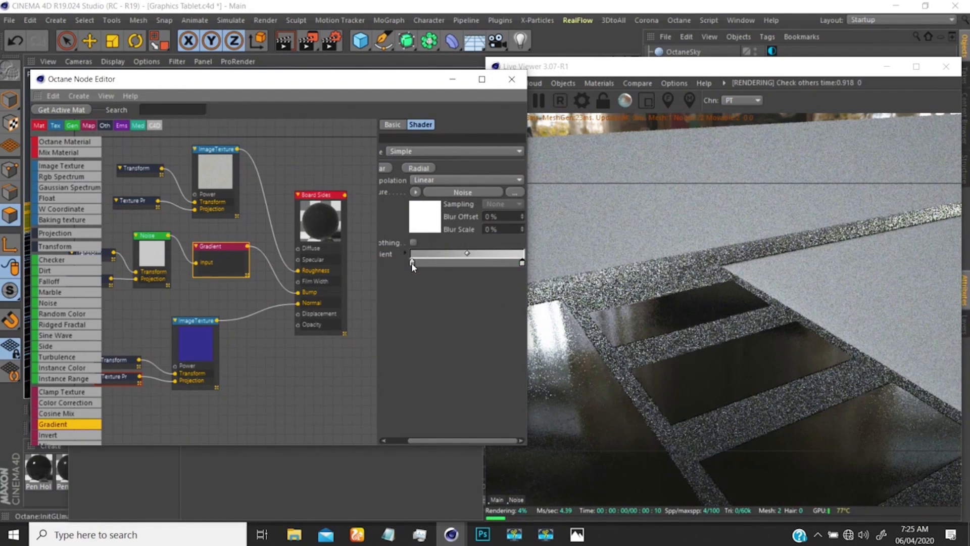
- Set the Gradient's dark knot to a mid grey slightly above 53% brightness
{"action": "left_click", "coordinate": [412, 263]}
{"action": "double_click", "coordinate": [413, 264]}
{"action": "left_click", "coordinate": [440, 291]}
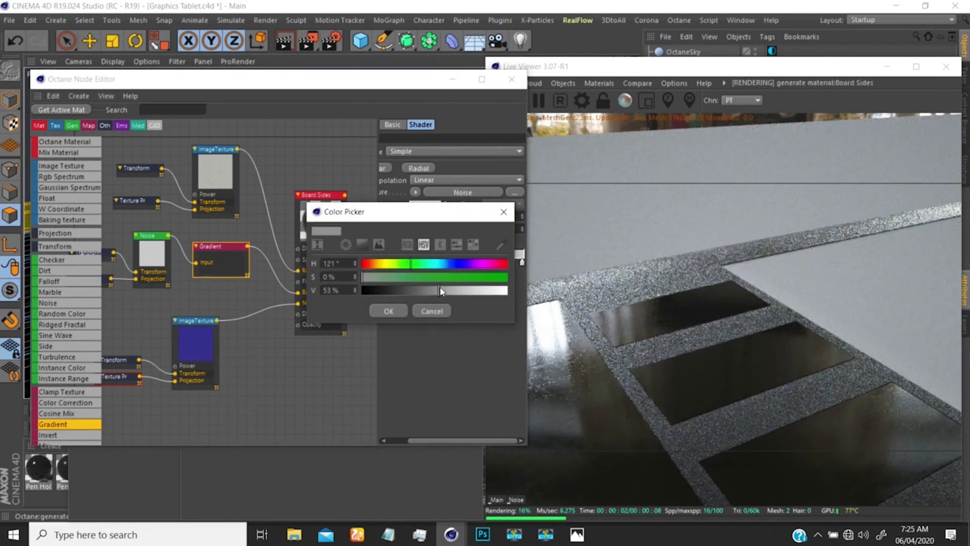
{"action": "left_click_drag", "start_coordinate": [440, 290], "coordinate": [444, 290]}
{"action": "left_click", "coordinate": [389, 311]}
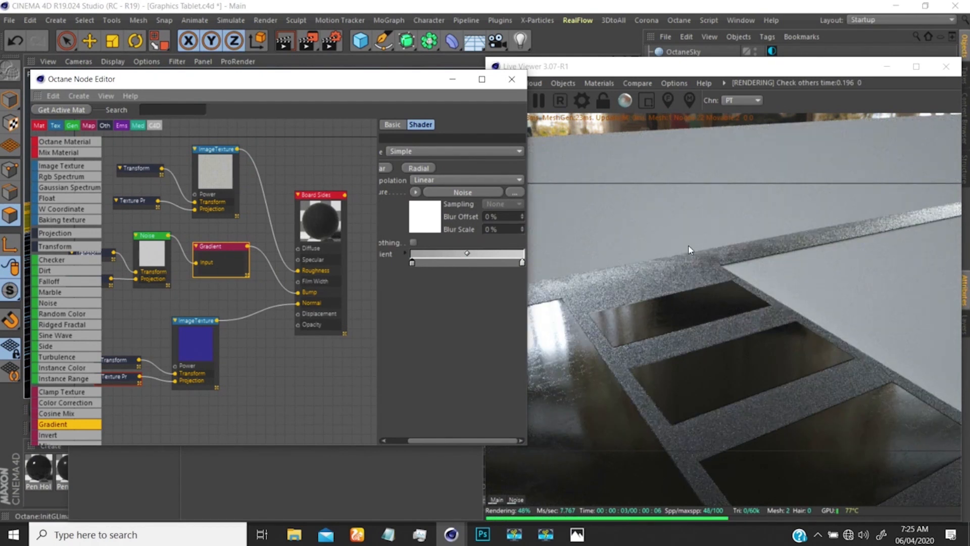
- Set the power of the ImageTexture feeding the Roughness input to 0.25
{"action": "left_click", "coordinate": [213, 176]}
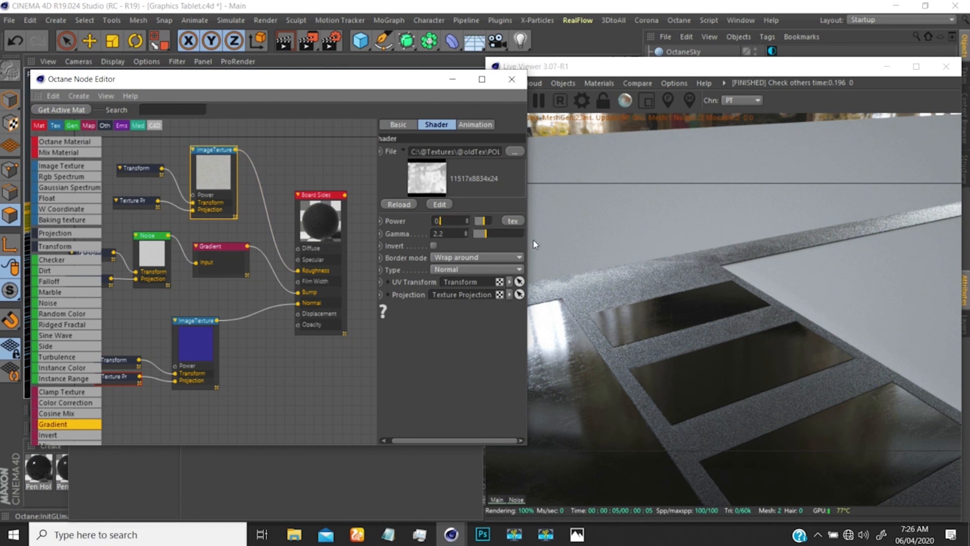
{"action": "type", "text": "0.25"}
{"action": "key", "text": "Return"}
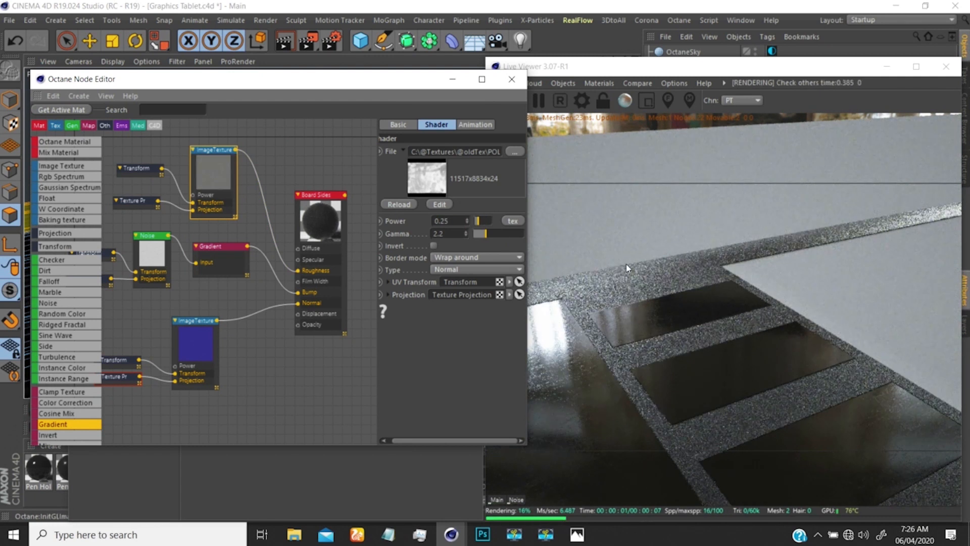
- Clear the Node Editor off the viewport and zoom out to inspect the Board Sides material across the whole tablet
{"action": "mouse_move", "coordinate": [671, 296]}
{"action": "left_mouse_down"}
{"action": "mouse_move", "coordinate": [680, 275]}
{"action": "mouse_move", "coordinate": [622, 323]}
{"action": "mouse_move", "coordinate": [619, 381]}
{"action": "mouse_move", "coordinate": [667, 311]}
{"action": "mouse_move", "coordinate": [657, 323]}
{"action": "mouse_move", "coordinate": [671, 319]}
{"action": "mouse_move", "coordinate": [608, 357]}
{"action": "mouse_move", "coordinate": [663, 312]}
{"action": "mouse_move", "coordinate": [593, 270]}
{"action": "mouse_move", "coordinate": [669, 305]}
{"action": "mouse_move", "coordinate": [687, 302]}
{"action": "left_mouse_up"}
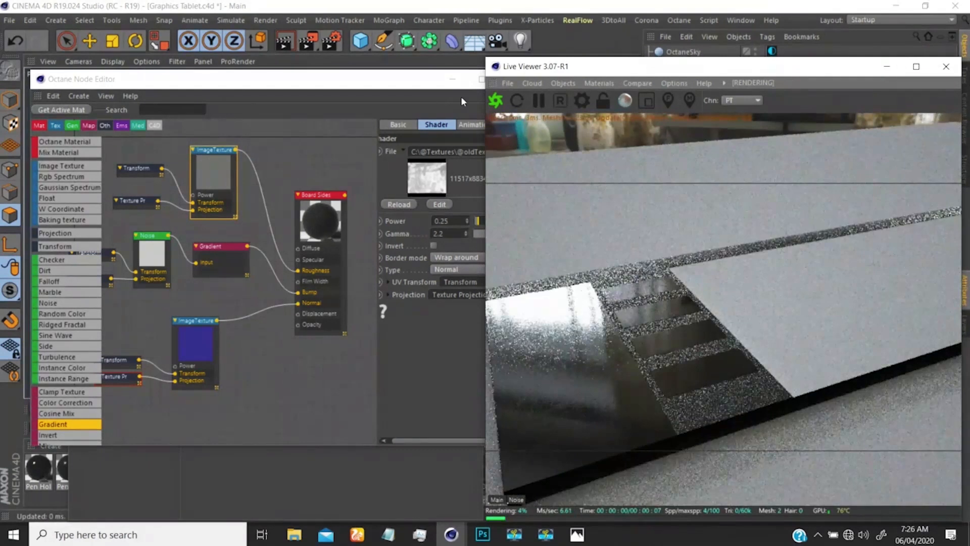
{"action": "left_click_drag", "start_coordinate": [415, 86], "coordinate": [400, 106]}
{"action": "left_click", "coordinate": [454, 111]}
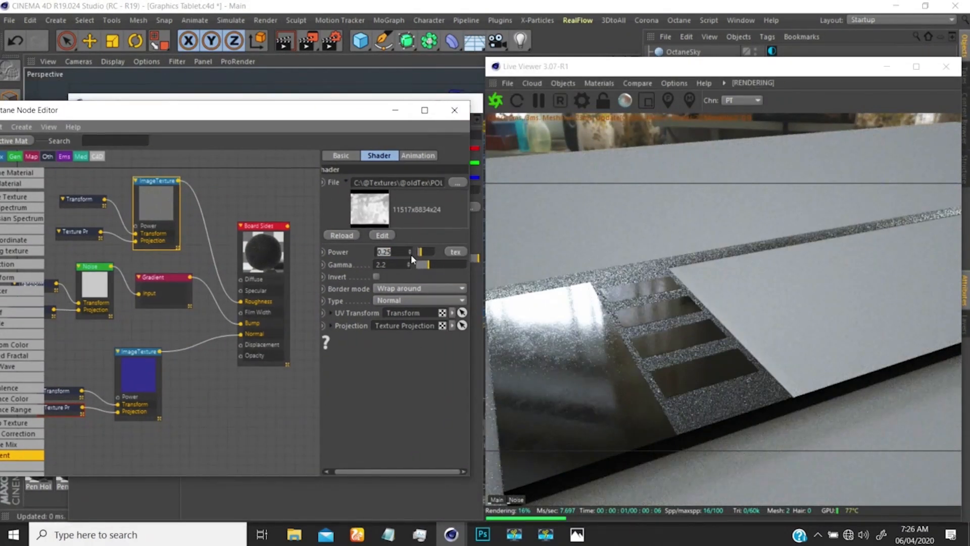
{"action": "left_click_drag", "start_coordinate": [363, 111], "coordinate": [316, 111]}
{"action": "left_click", "coordinate": [421, 103]}
{"action": "right_click_drag", "start_coordinate": [356, 265], "coordinate": [391, 216], "text": "alt"}
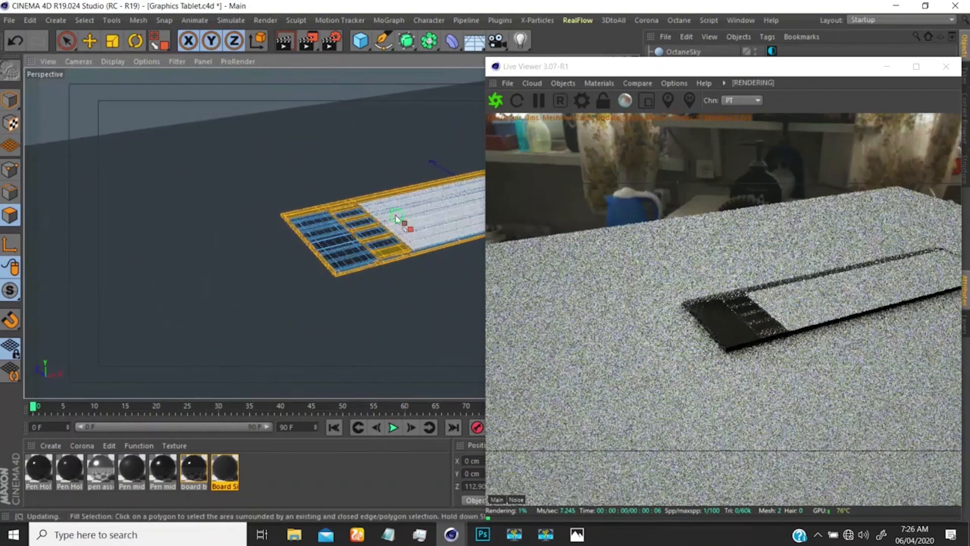
- Fill-select the tablet's large writing surface on the Cube and apply a duplicate of the Board Sides material to it
{"action": "left_click_drag", "start_coordinate": [391, 216], "coordinate": [271, 200], "text": "alt"}
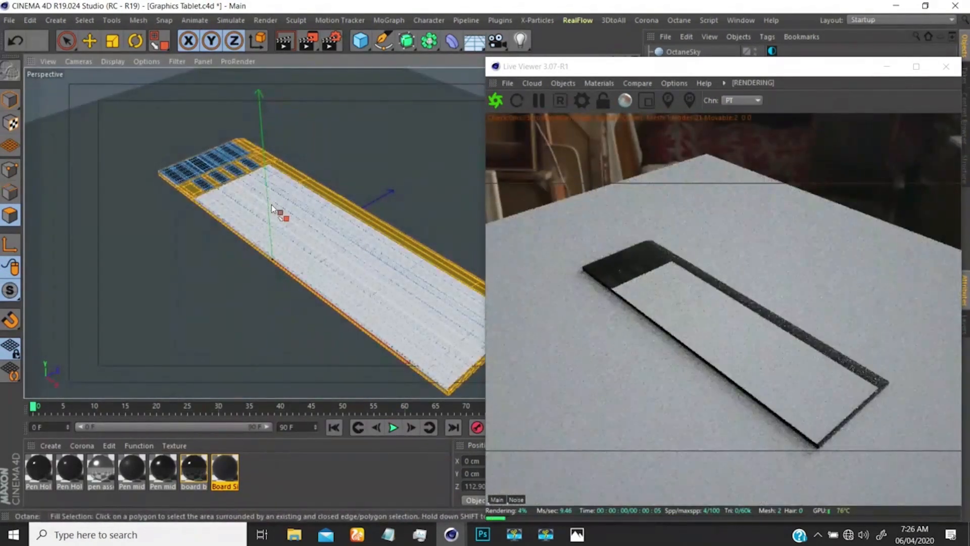
{"action": "left_click", "coordinate": [271, 212]}
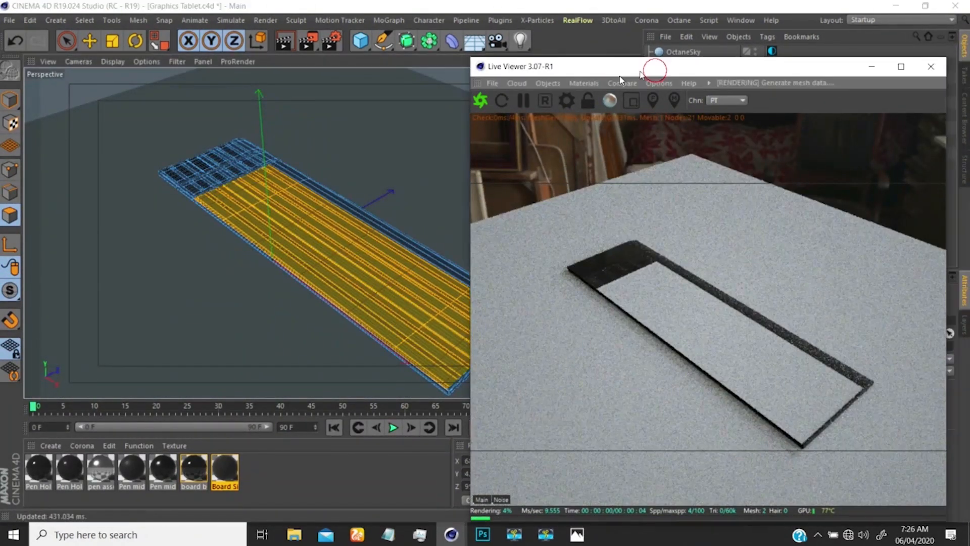
{"action": "left_click_drag", "start_coordinate": [655, 68], "coordinate": [308, 138]}
{"action": "left_click", "coordinate": [847, 154]}
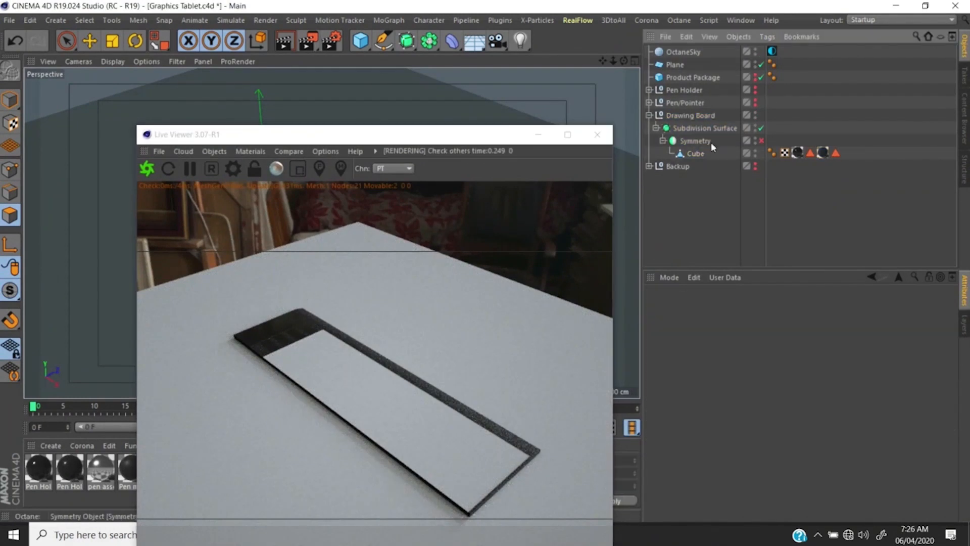
{"action": "left_click", "coordinate": [695, 153]}
{"action": "left_click_drag", "start_coordinate": [454, 141], "coordinate": [740, 88]}
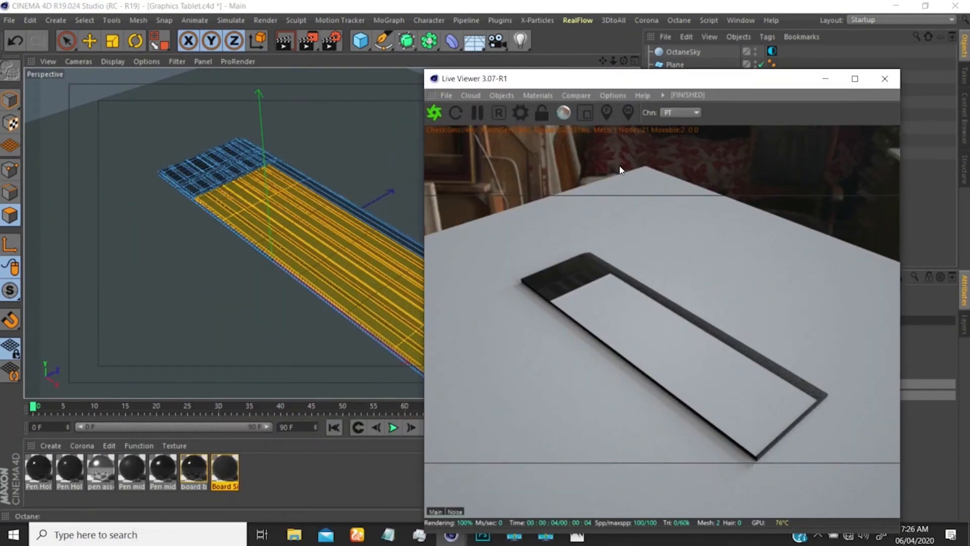
{"action": "left_click_drag", "start_coordinate": [234, 471], "coordinate": [337, 272], "text": "ctrl"}
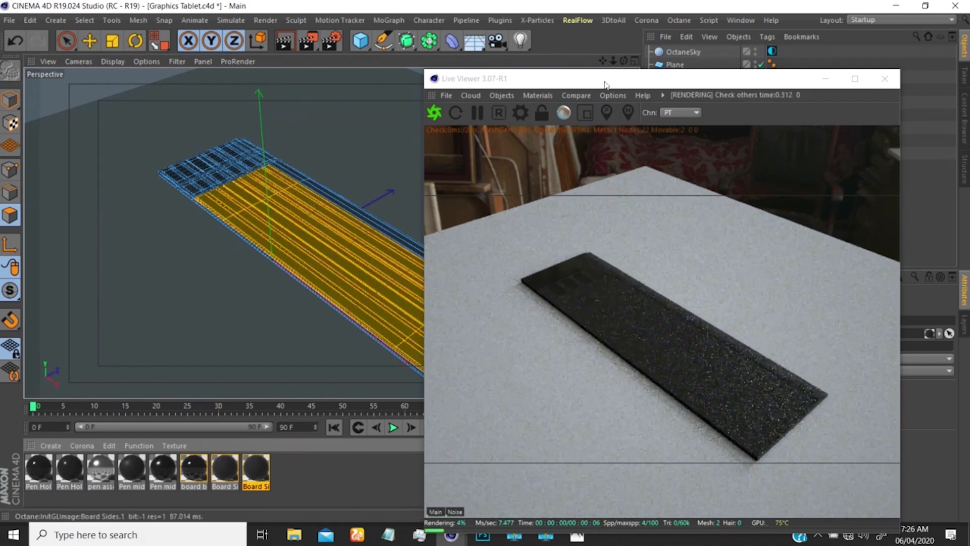
{"action": "left_click_drag", "start_coordinate": [627, 79], "coordinate": [615, 61]}
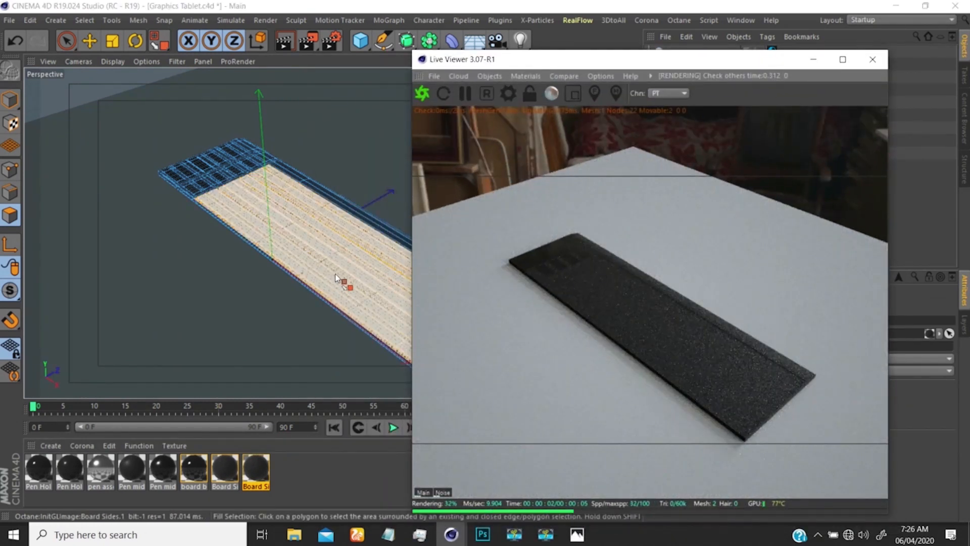
- Check the writing surface's render up close and set the duplicated Board Sides material's index to 1.2
{"action": "scroll", "coordinate": [335, 274], "scroll_direction": "up", "scroll_amount": 3}
{"action": "left_click", "coordinate": [70, 43]}
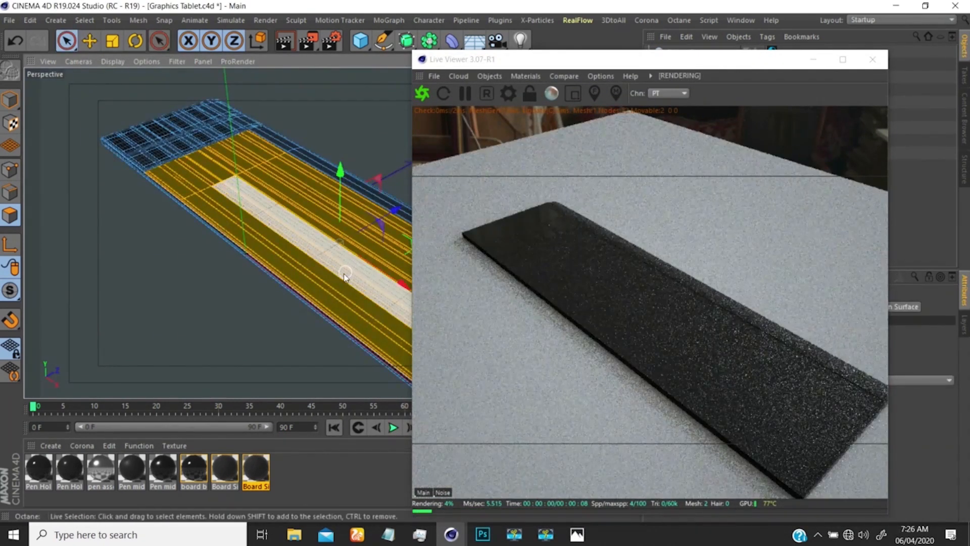
{"action": "mouse_move", "coordinate": [344, 273]}
{"action": "left_mouse_down", "text": "alt"}
{"action": "mouse_move", "coordinate": [342, 254]}
{"action": "mouse_move", "coordinate": [352, 274]}
{"action": "left_mouse_up", "text": "alt"}
{"action": "scroll", "coordinate": [351, 272], "scroll_direction": "up", "scroll_amount": 3}
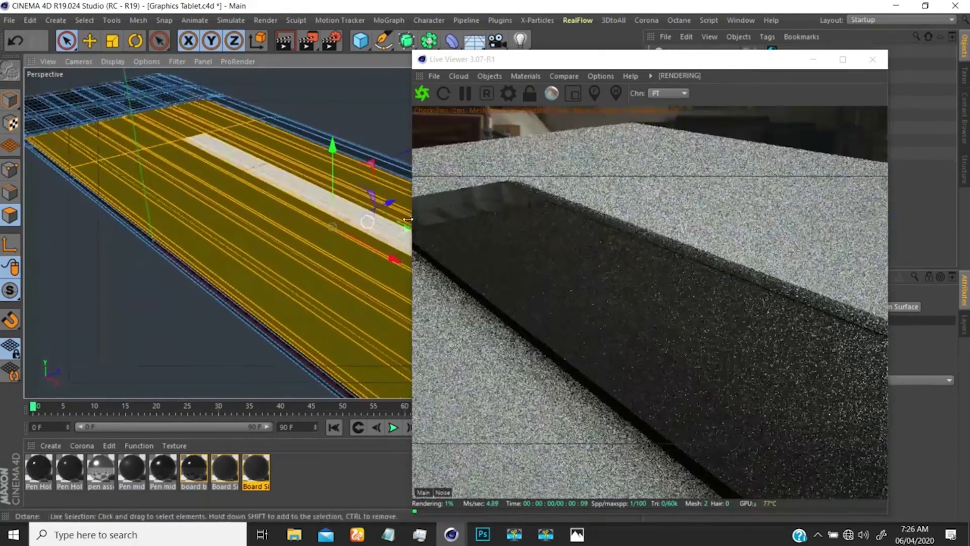
{"action": "mouse_move", "coordinate": [639, 59]}
{"action": "left_mouse_down"}
{"action": "mouse_move", "coordinate": [615, 60]}
{"action": "mouse_move", "coordinate": [647, 60]}
{"action": "left_mouse_up"}
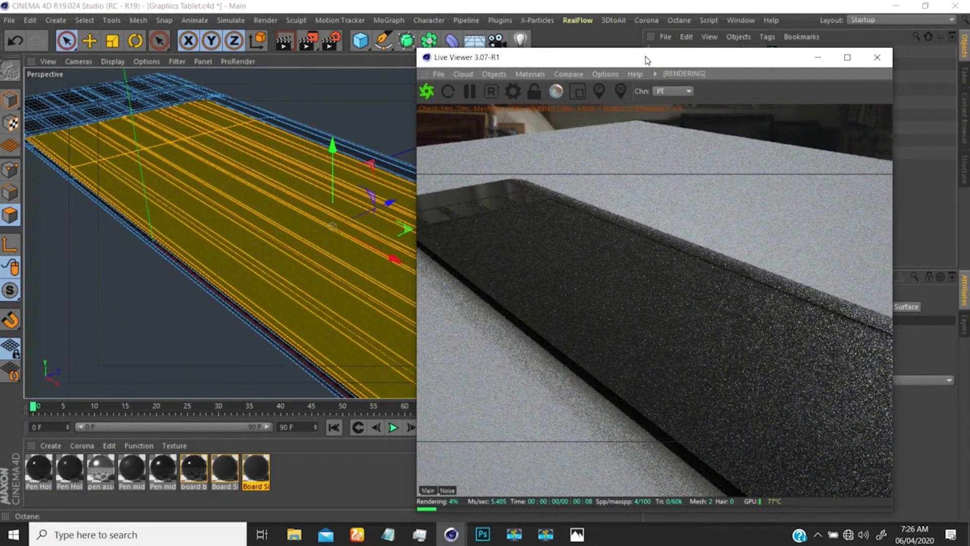
{"action": "double_click", "coordinate": [246, 466]}
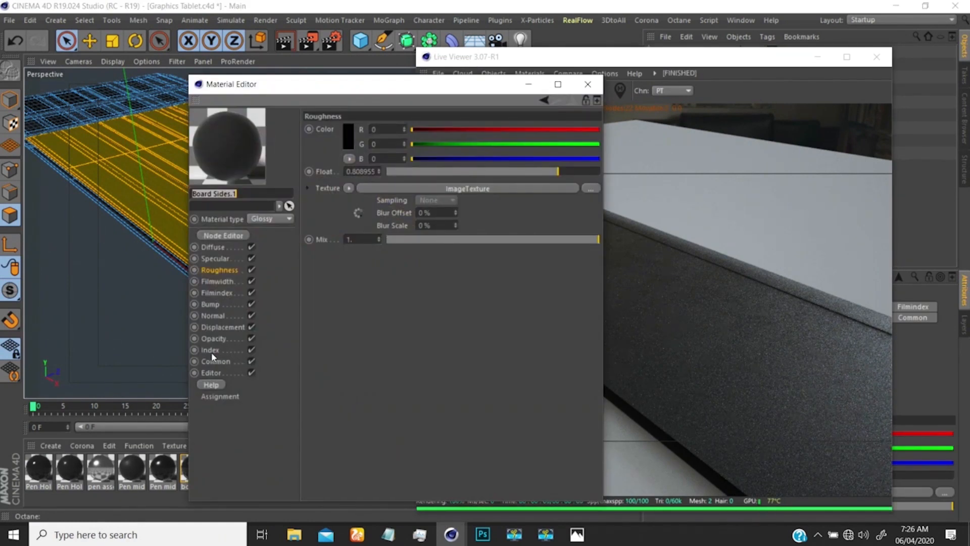
{"action": "left_click", "coordinate": [211, 352]}
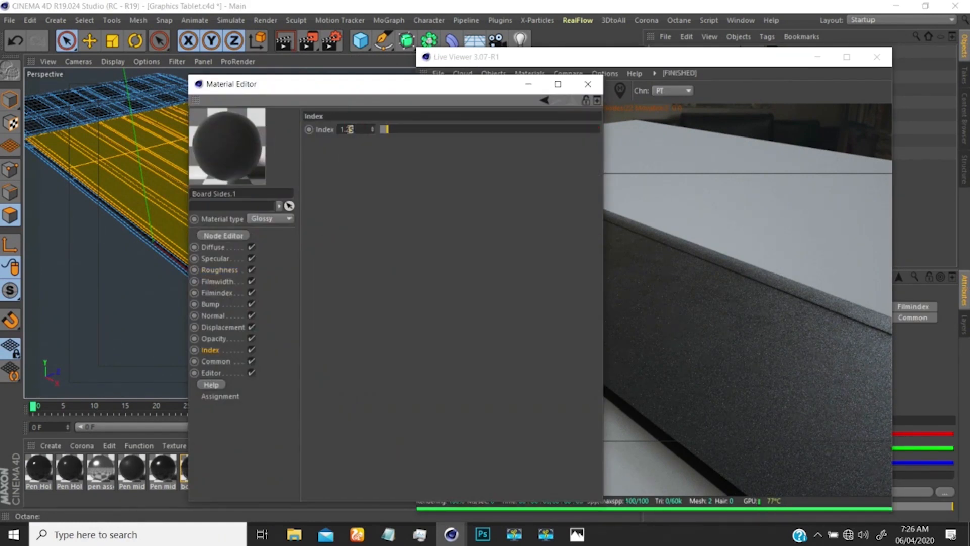
{"action": "type", "text": "2"}
{"action": "key", "text": "Return"}
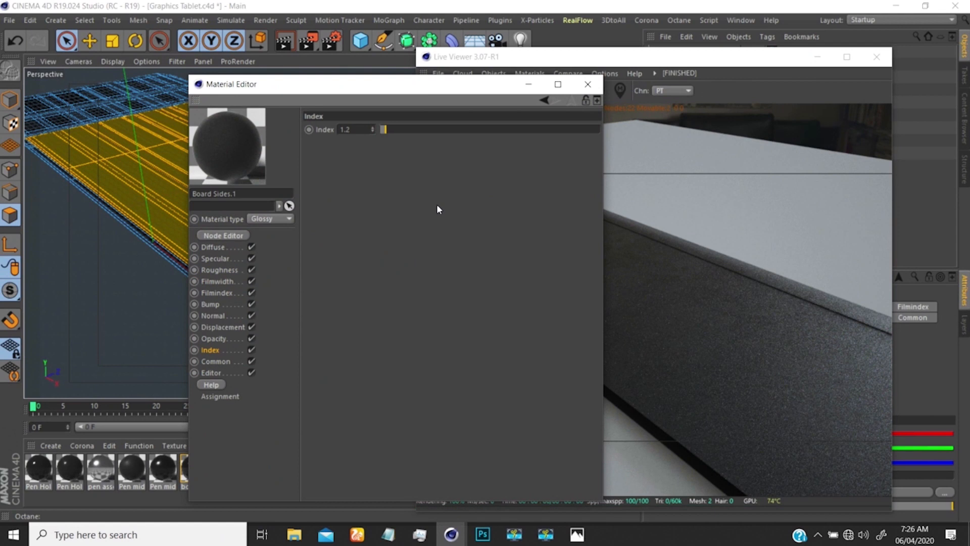
- Rename the duplicated material as Board writing area
{"action": "left_click", "coordinate": [214, 259]}
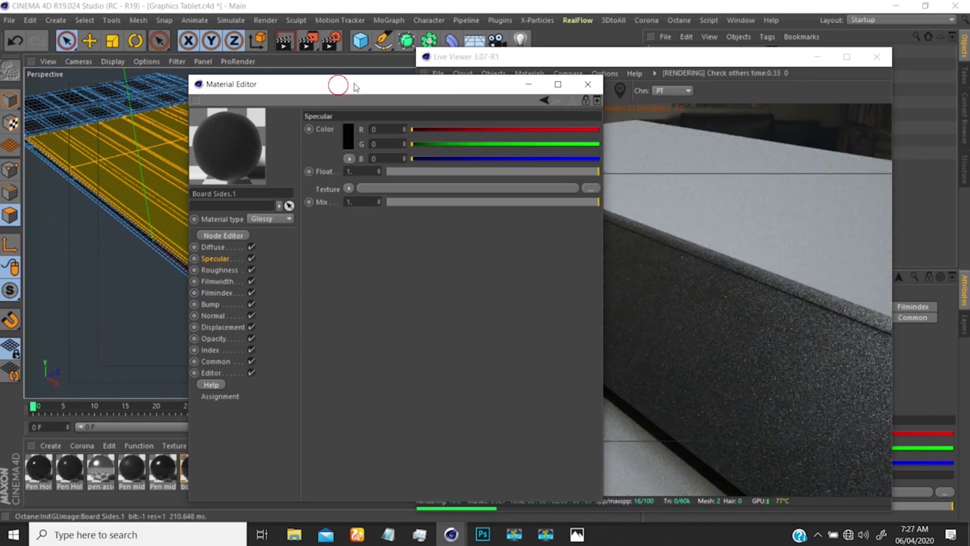
{"action": "left_click_drag", "start_coordinate": [357, 86], "coordinate": [420, 77]}
{"action": "left_click", "coordinate": [303, 183]}
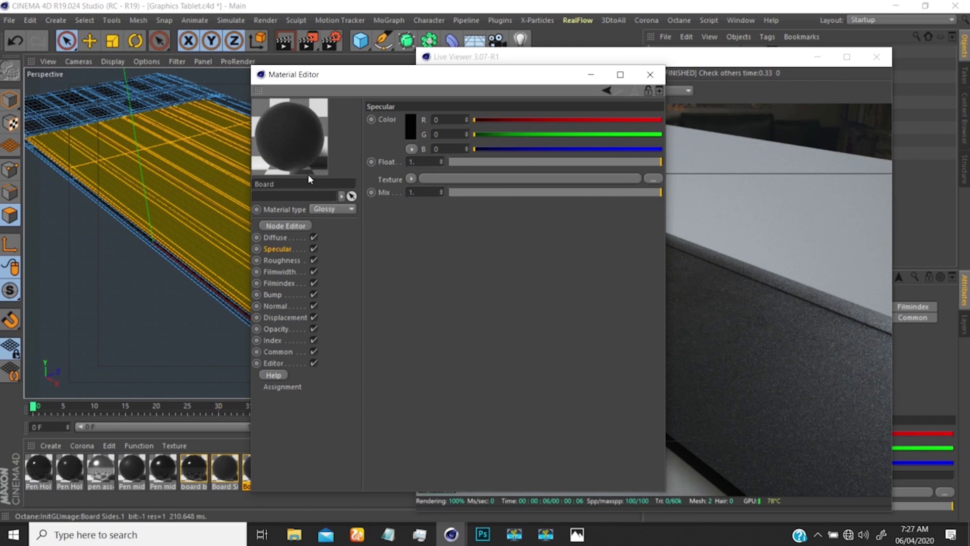
{"action": "type", "text": "wrting area"}
{"action": "key", "text": "Return"}
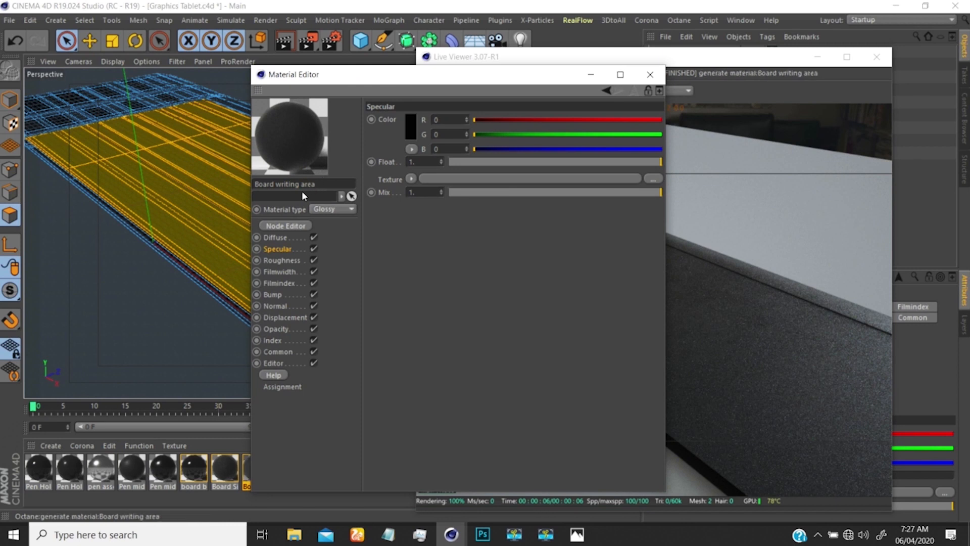
- Lower the Board writing area material's Roughness float to about 0.34
{"action": "left_click", "coordinate": [282, 260]}
{"action": "left_click_drag", "start_coordinate": [568, 161], "coordinate": [522, 161]}
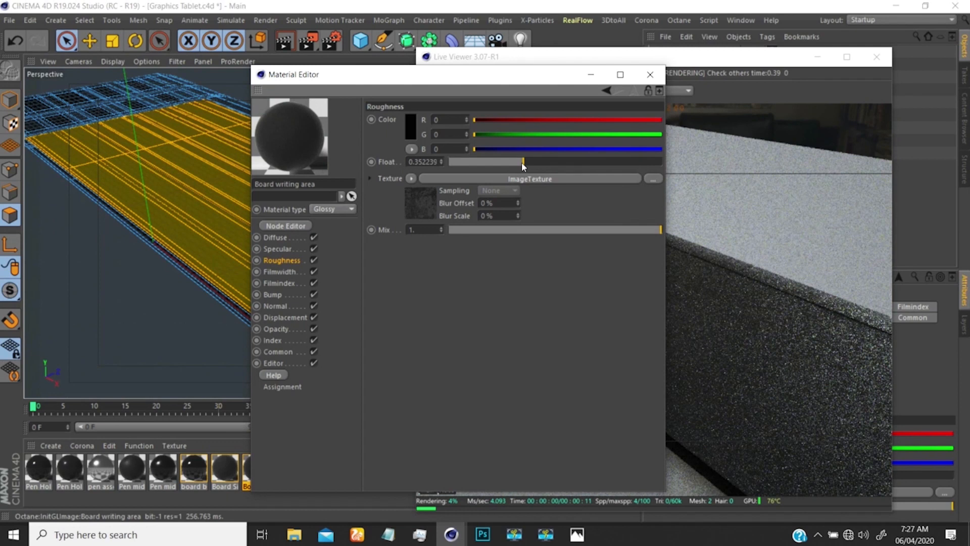
{"action": "left_click", "coordinate": [521, 165]}
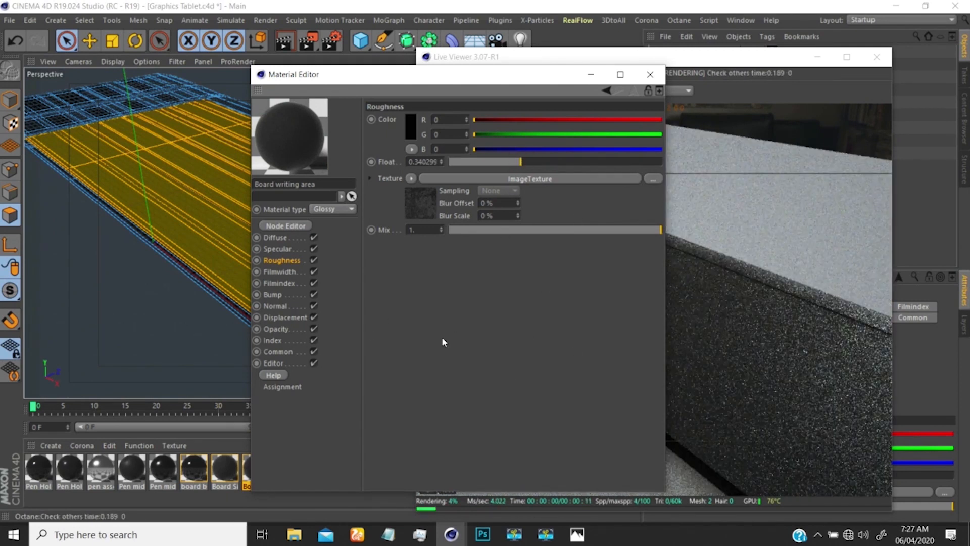
- Open the Board writing area material in the Node Editor and spread its nodes apart to make room around the Roughness ImageTexture
{"action": "left_click_drag", "start_coordinate": [403, 76], "coordinate": [437, 70]}
{"action": "left_click", "coordinate": [318, 219]}
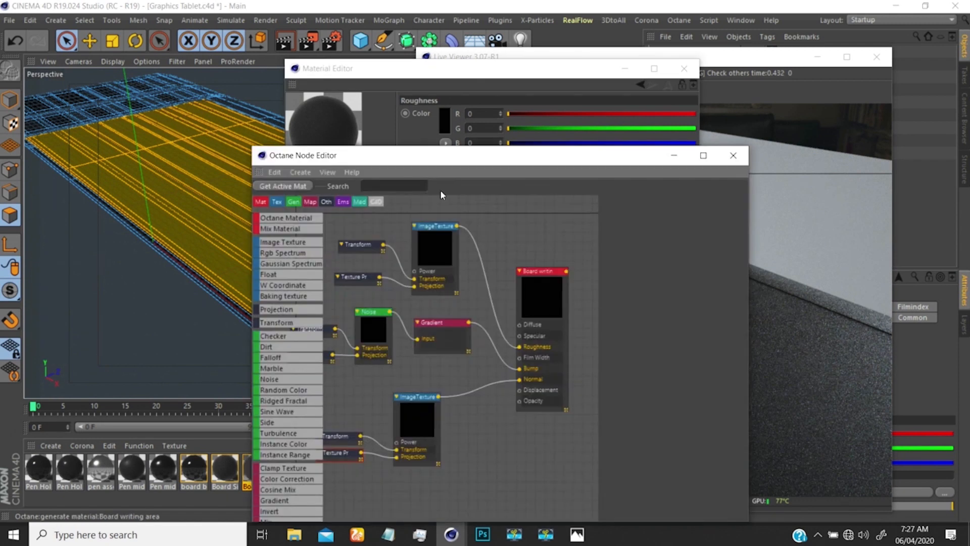
{"action": "left_click_drag", "start_coordinate": [461, 155], "coordinate": [340, 123]}
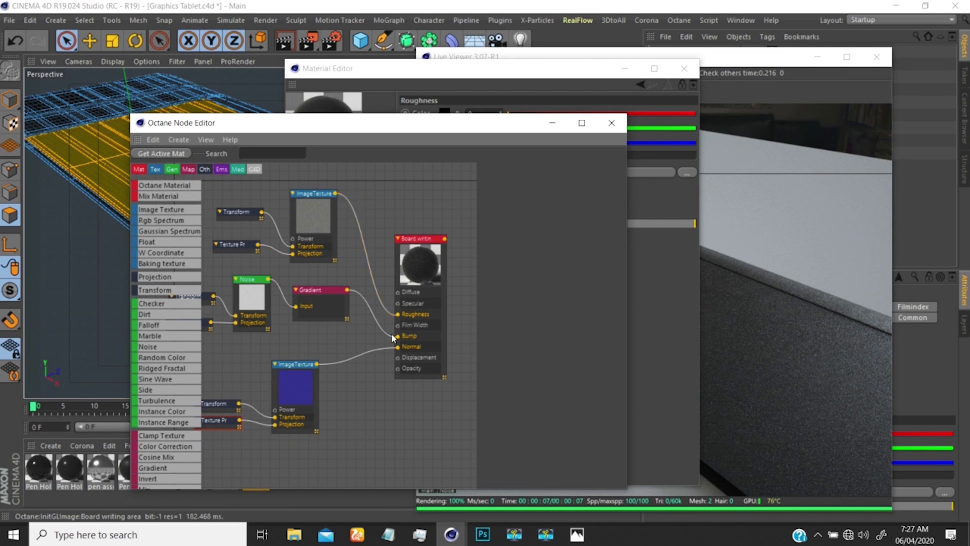
{"action": "left_click_drag", "start_coordinate": [437, 248], "coordinate": [479, 225]}
{"action": "left_click_drag", "start_coordinate": [252, 289], "coordinate": [248, 309]}
{"action": "left_click_drag", "start_coordinate": [316, 293], "coordinate": [309, 304]}
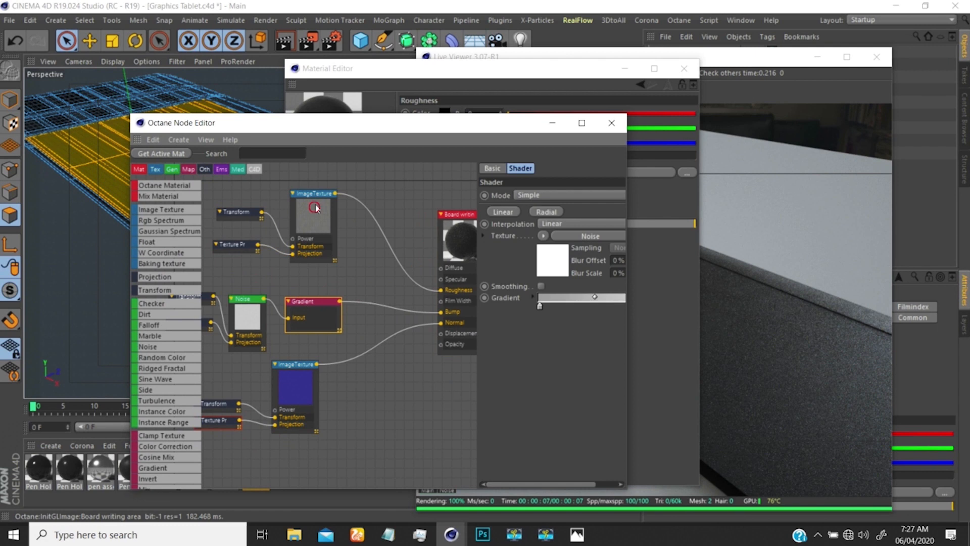
{"action": "left_click_drag", "start_coordinate": [315, 208], "coordinate": [340, 183]}
{"action": "left_click_drag", "start_coordinate": [236, 214], "coordinate": [242, 195]}
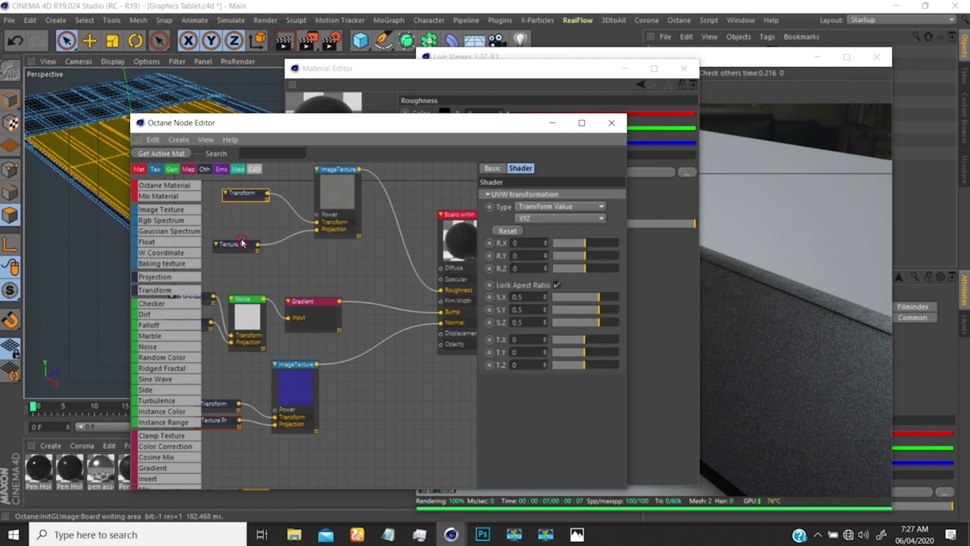
{"action": "left_click_drag", "start_coordinate": [244, 243], "coordinate": [250, 215]}
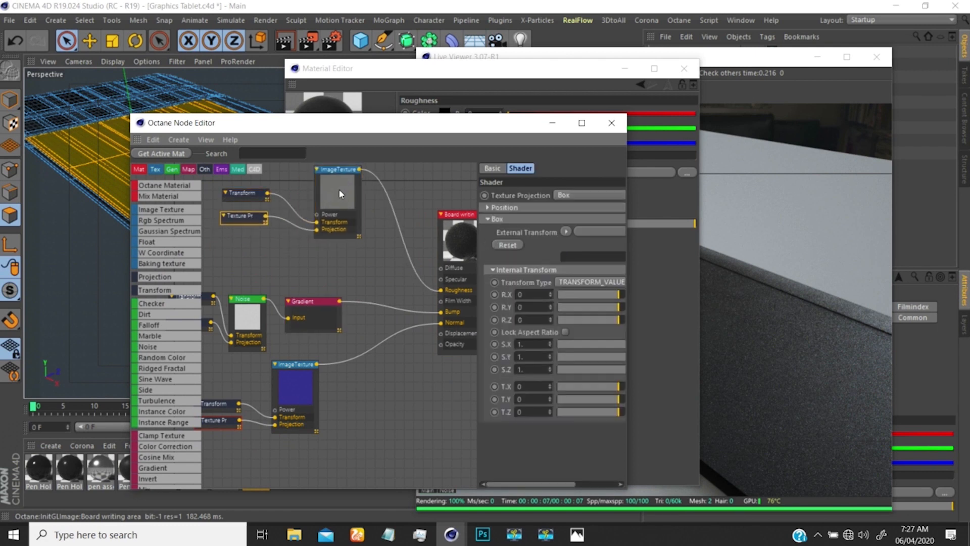
- Duplicate the Roughness ImageTexture node, link the existing Transform and Texture Projection nodes to the copy, and tidy the layout
{"action": "left_click_drag", "start_coordinate": [339, 189], "coordinate": [333, 255]}
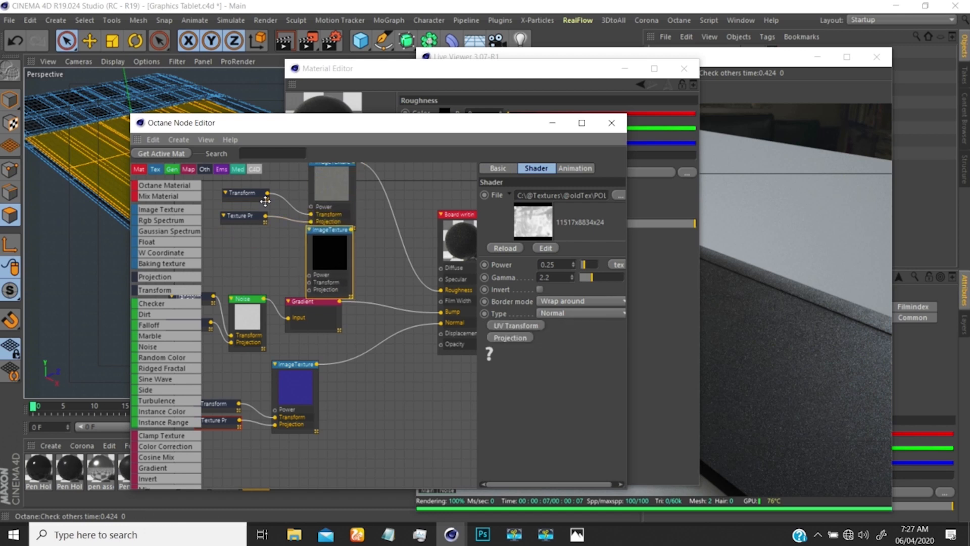
{"action": "left_click_drag", "start_coordinate": [266, 193], "coordinate": [309, 282]}
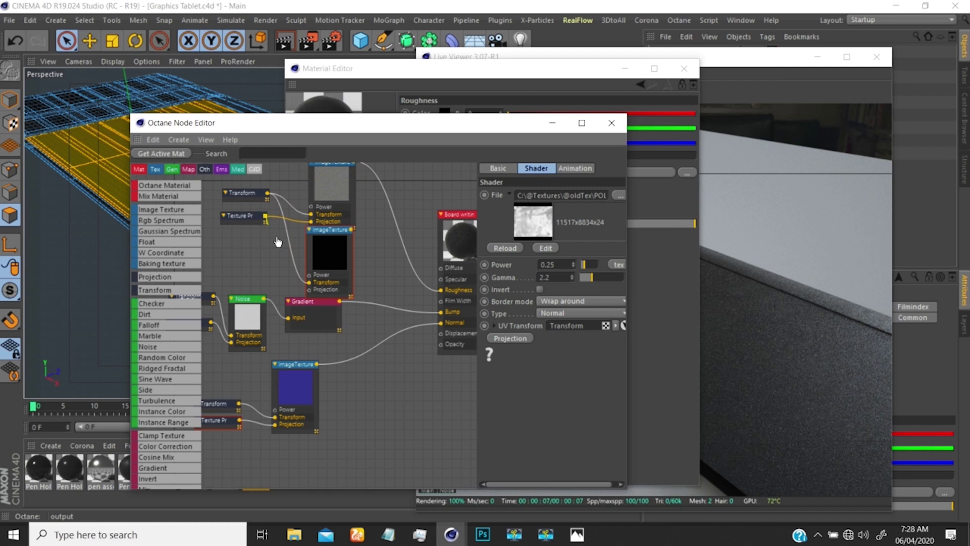
{"action": "left_click_drag", "start_coordinate": [266, 216], "coordinate": [309, 290]}
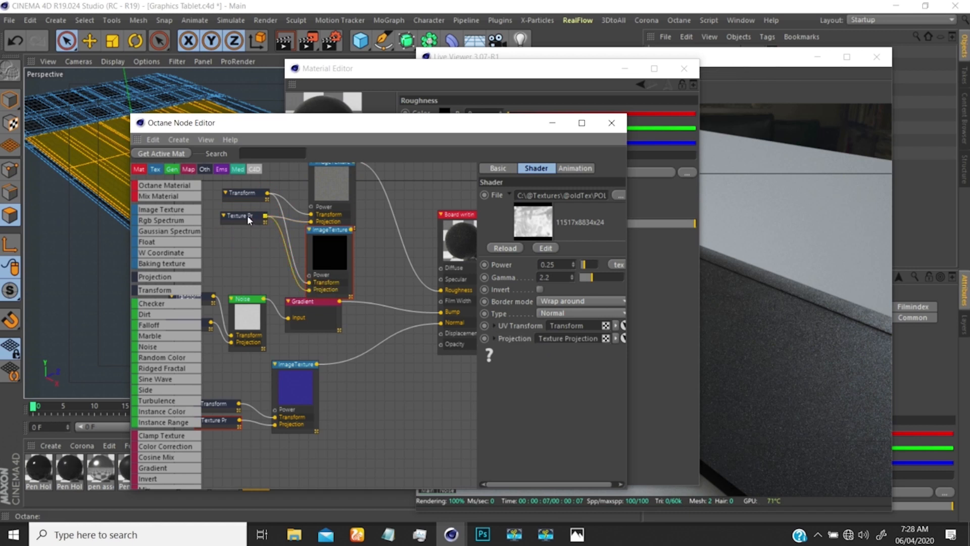
{"action": "left_click_drag", "start_coordinate": [247, 216], "coordinate": [222, 224]}
{"action": "left_click_drag", "start_coordinate": [242, 191], "coordinate": [216, 210]}
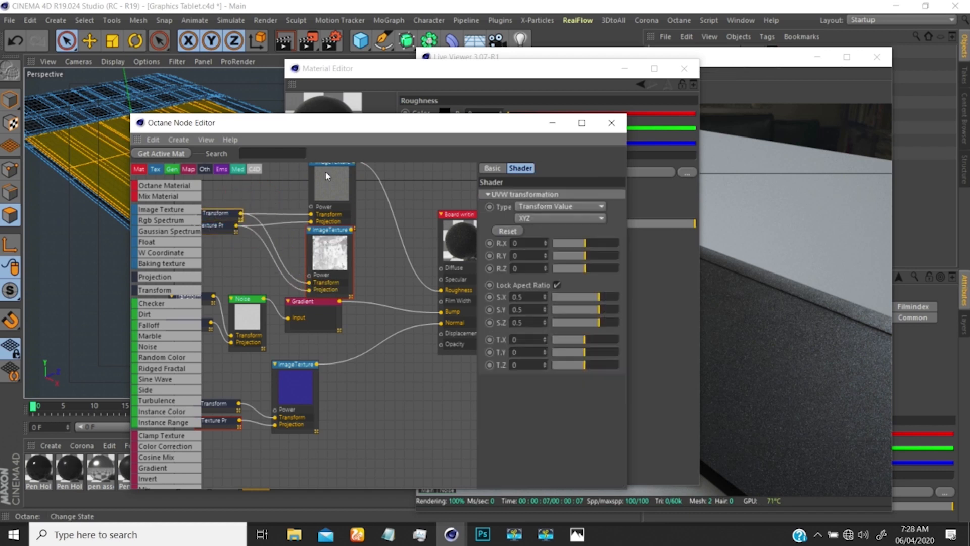
{"action": "left_click_drag", "start_coordinate": [326, 175], "coordinate": [312, 169]}
{"action": "left_click_drag", "start_coordinate": [330, 248], "coordinate": [312, 250]}
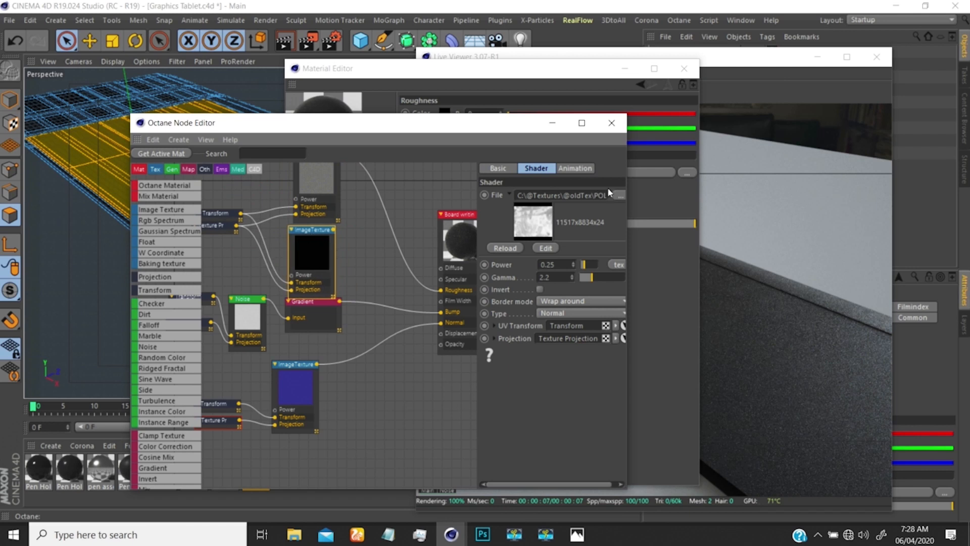
- Browse the Scuffs and Smudges folders of the POLIIGON Surface Imperfections library for an image for the duplicated ImageTexture node
{"action": "left_click", "coordinate": [617, 196]}
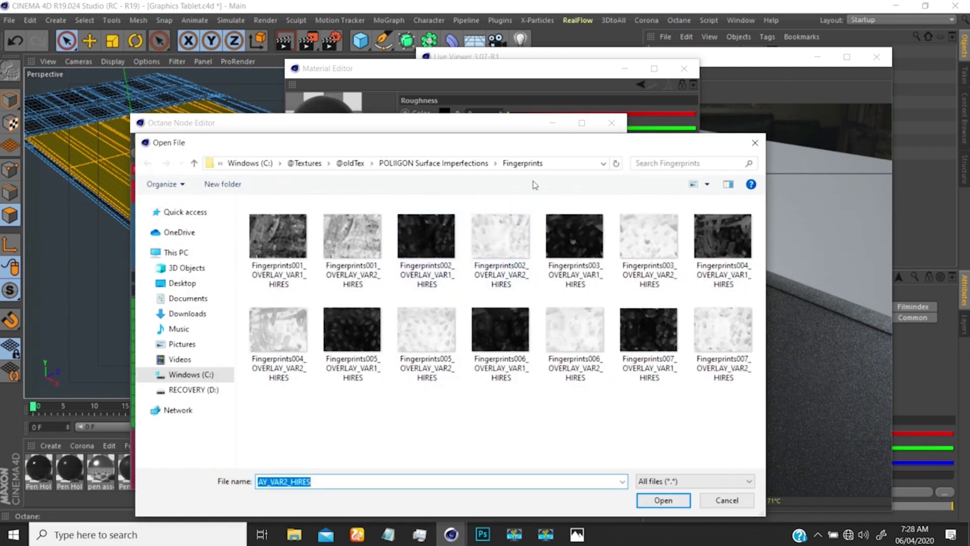
{"action": "left_click", "coordinate": [462, 164]}
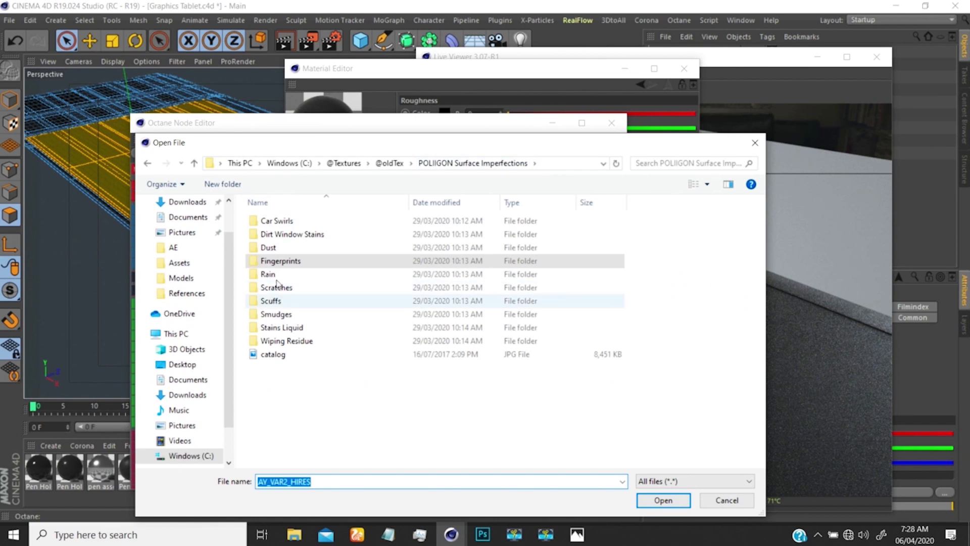
{"action": "double_click", "coordinate": [271, 301]}
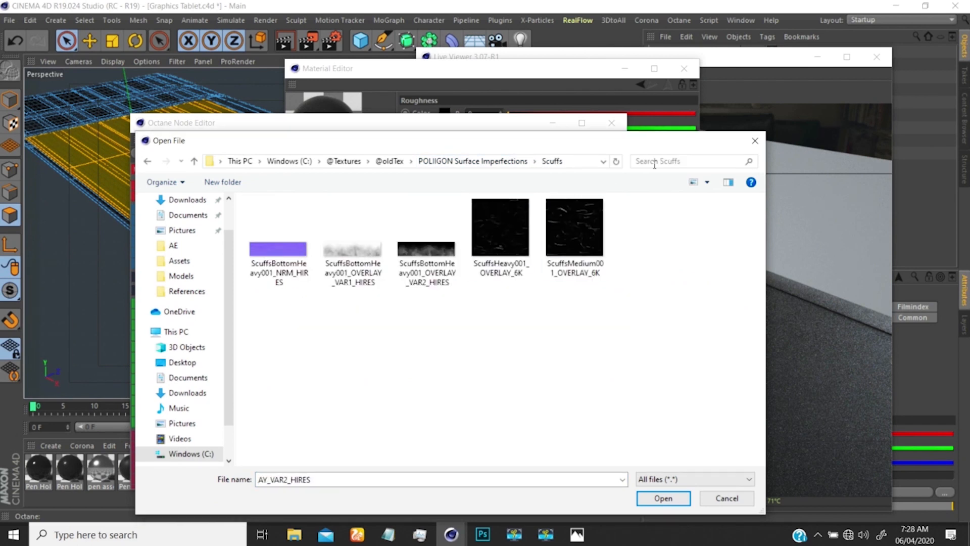
{"action": "left_click", "coordinate": [516, 161]}
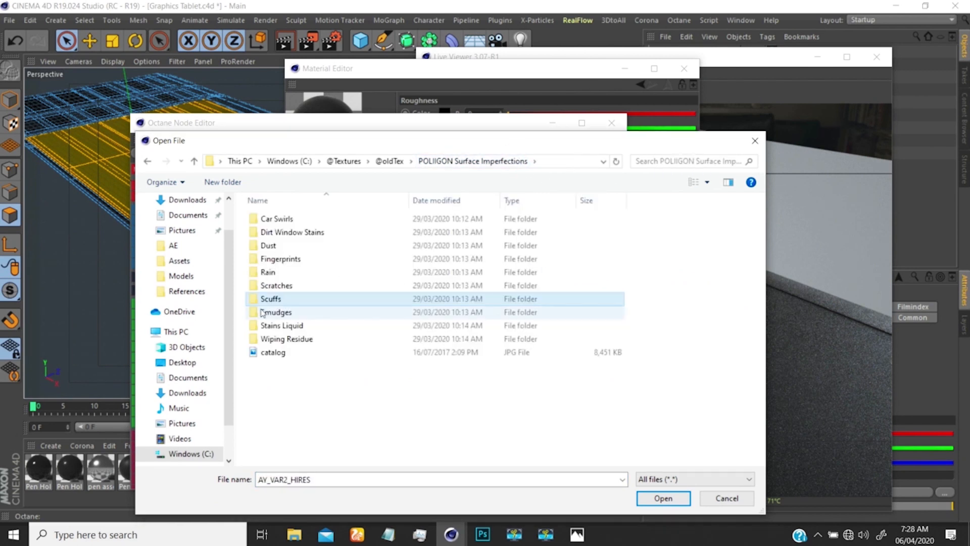
{"action": "left_click", "coordinate": [271, 313]}
{"action": "double_click", "coordinate": [272, 312]}
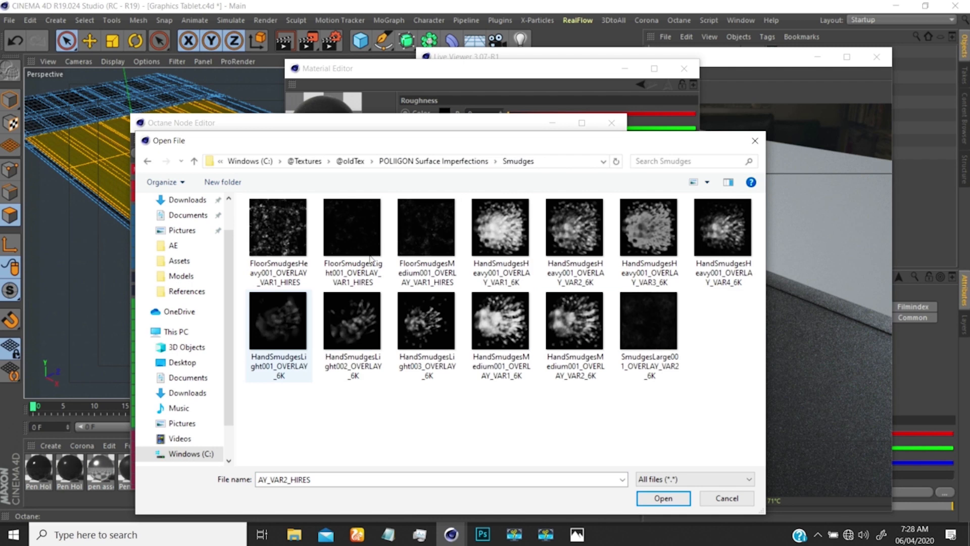
{"action": "left_click", "coordinate": [467, 162]}
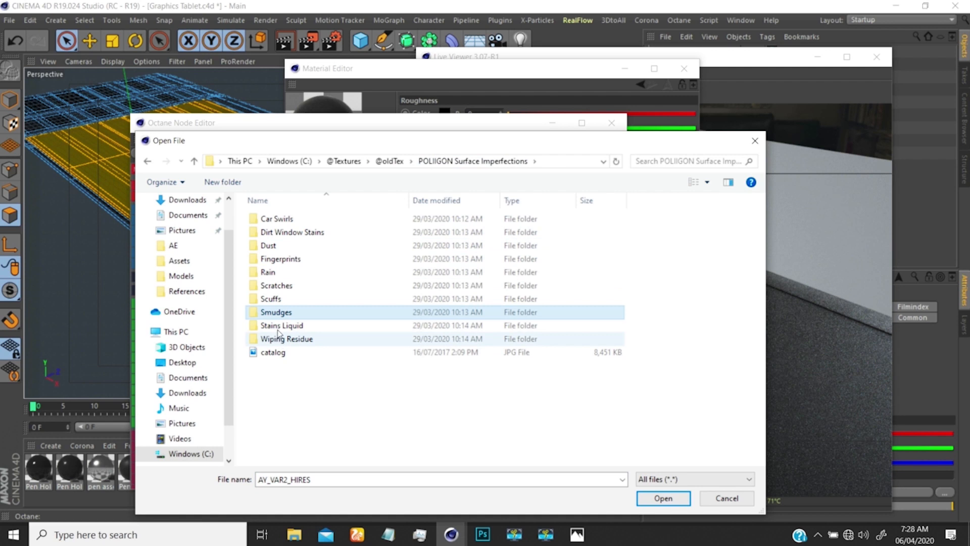
- Load ScratchesLight003_OVERLAY_VAR1_HIRES from the Scratches folder into the duplicated ImageTexture without copying it to the project, and realign the nodes
{"action": "double_click", "coordinate": [274, 286]}
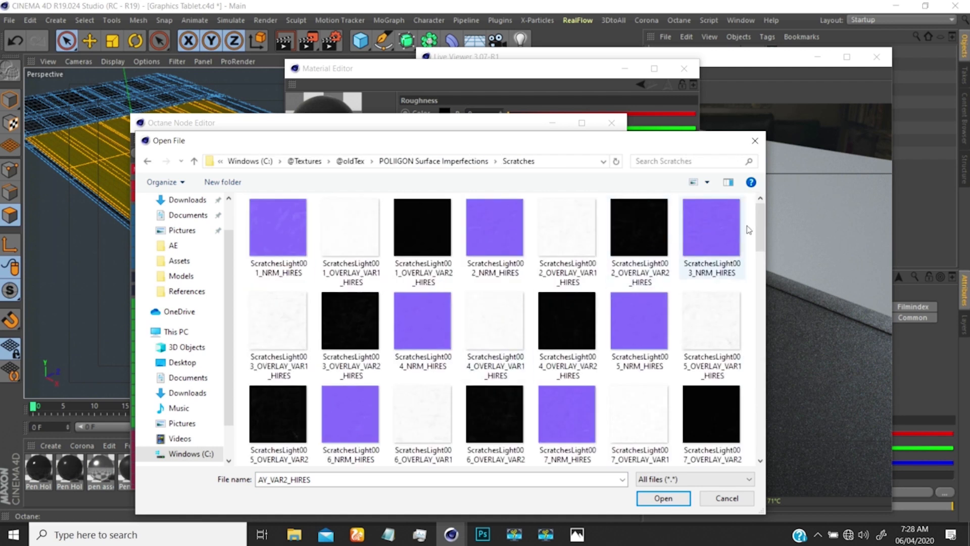
{"action": "scroll", "coordinate": [753, 253], "scroll_direction": "down", "scroll_amount": 5}
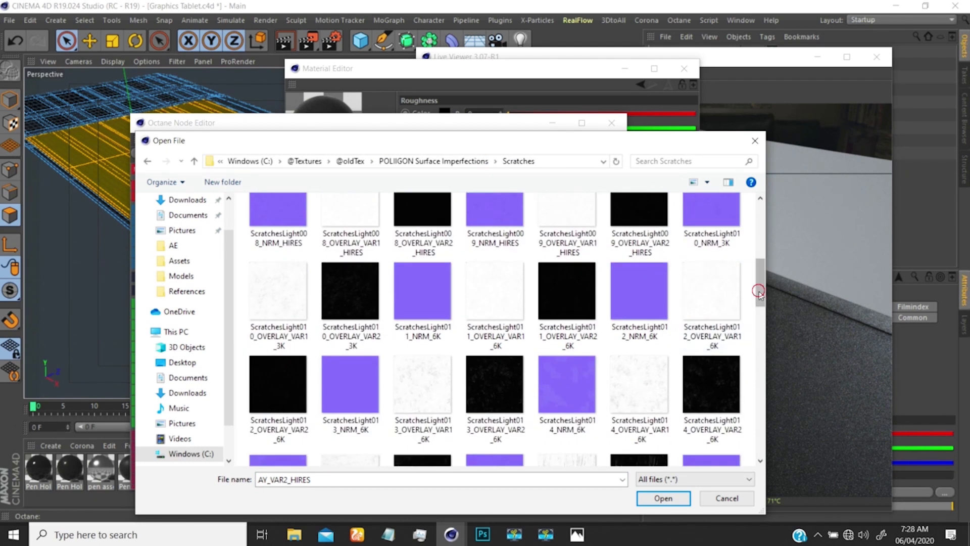
{"action": "left_click_drag", "start_coordinate": [759, 293], "coordinate": [757, 236]}
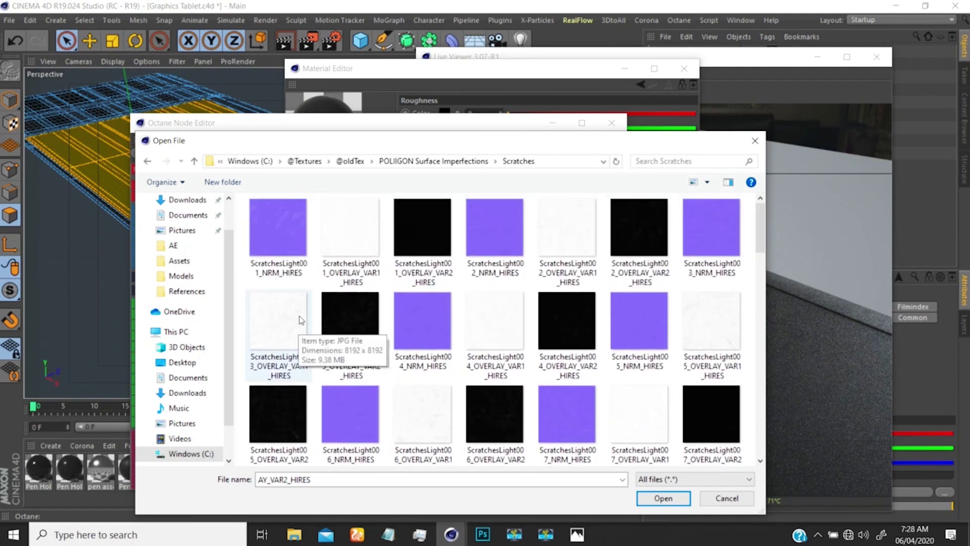
{"action": "left_click_drag", "start_coordinate": [442, 138], "coordinate": [428, 108]}
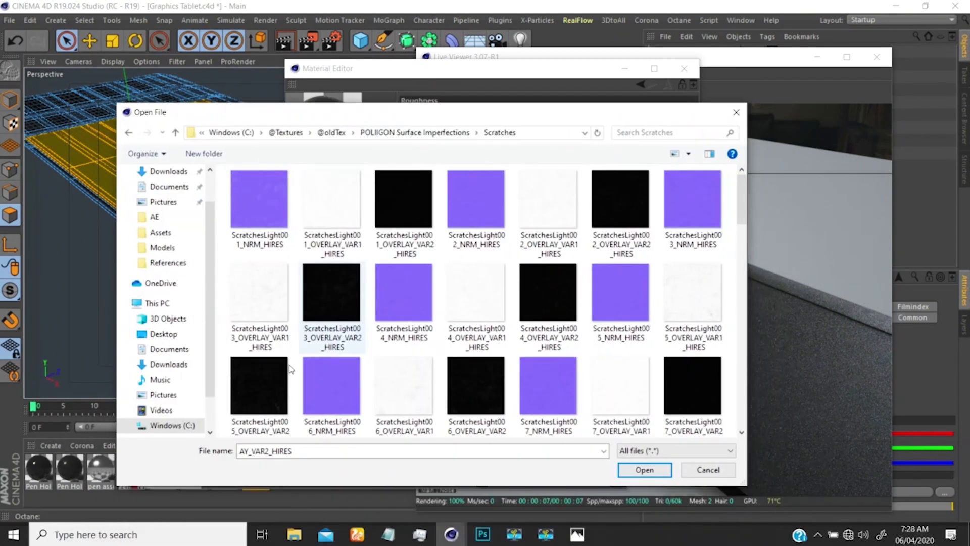
{"action": "left_click", "coordinate": [256, 296]}
{"action": "left_click", "coordinate": [644, 469]}
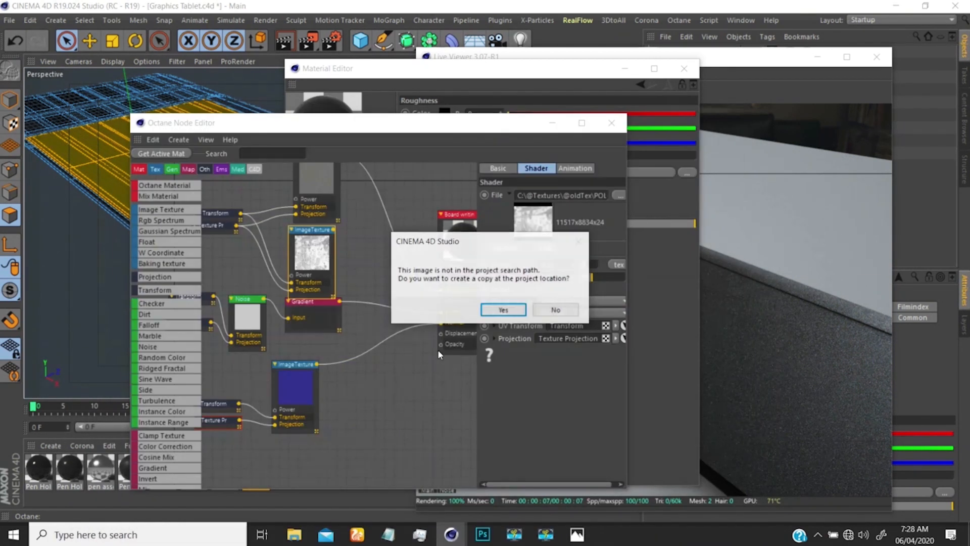
{"action": "left_click", "coordinate": [557, 310]}
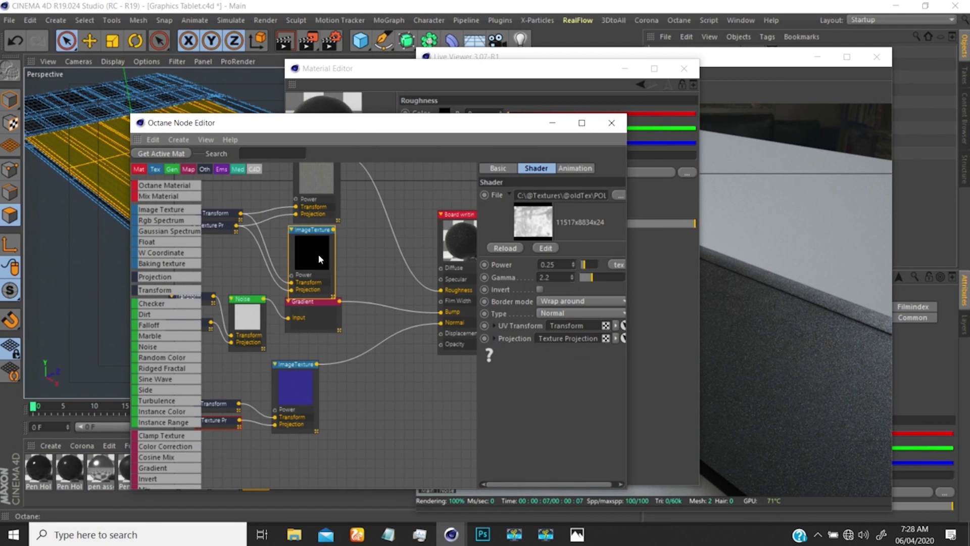
{"action": "left_click_drag", "start_coordinate": [316, 253], "coordinate": [321, 253]}
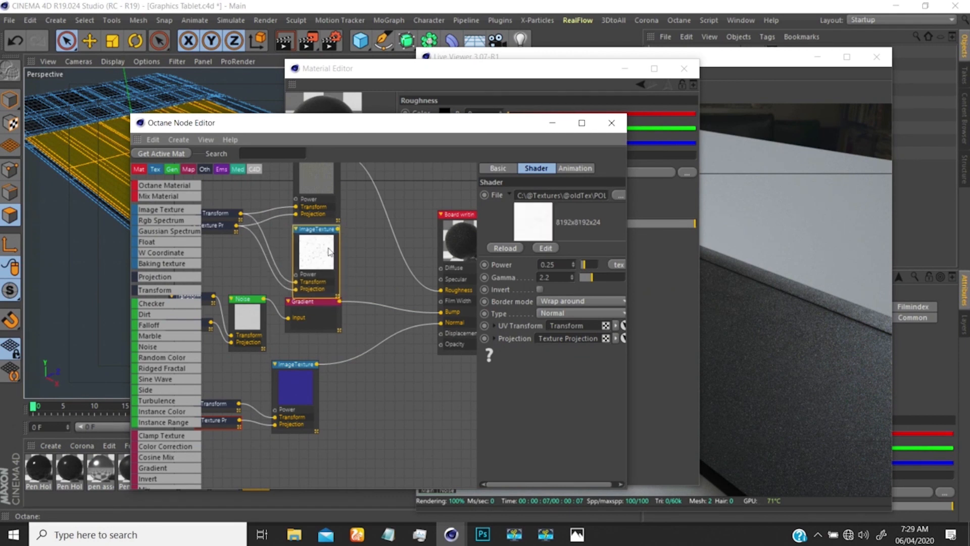
{"action": "left_click_drag", "start_coordinate": [312, 183], "coordinate": [309, 186]}
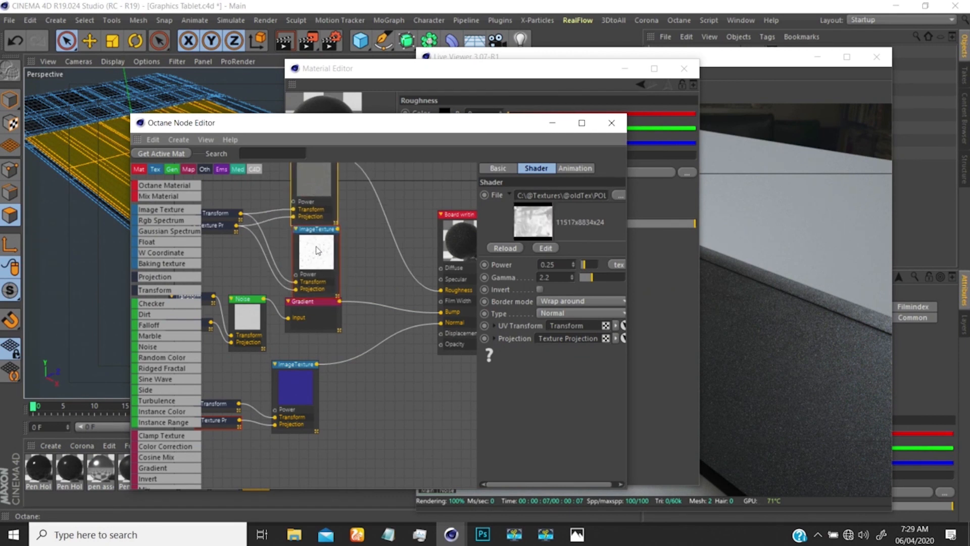
{"action": "left_click_drag", "start_coordinate": [315, 251], "coordinate": [312, 251]}
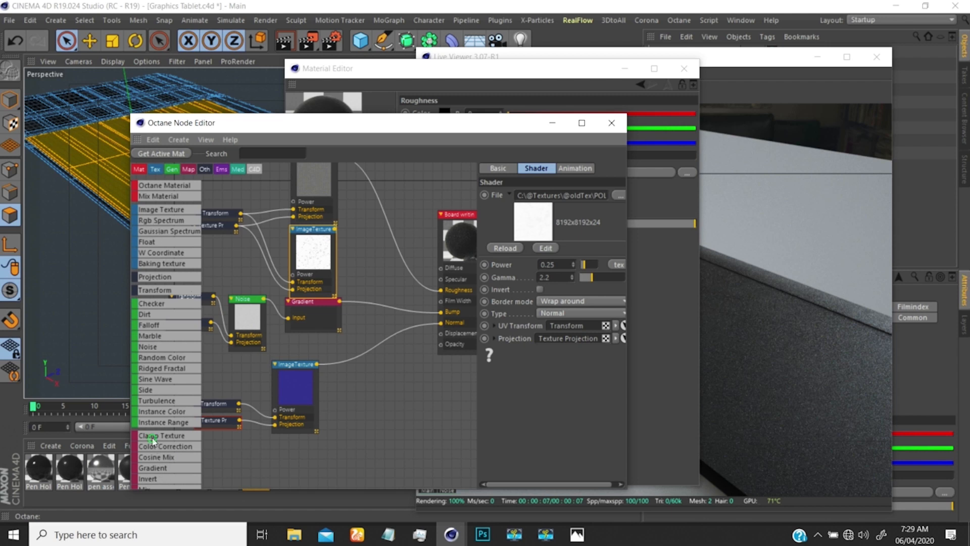
- Insert an Add node into the material's Roughness connection and link the scratches ImageTexture to its Texture2 input
{"action": "scroll", "coordinate": [153, 439], "scroll_direction": "down", "scroll_amount": 4}
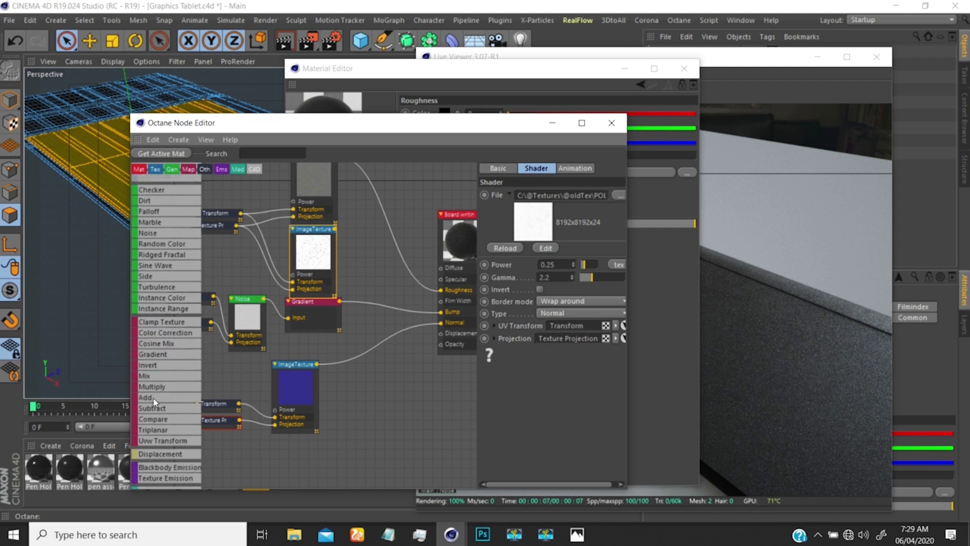
{"action": "left_click", "coordinate": [147, 399]}
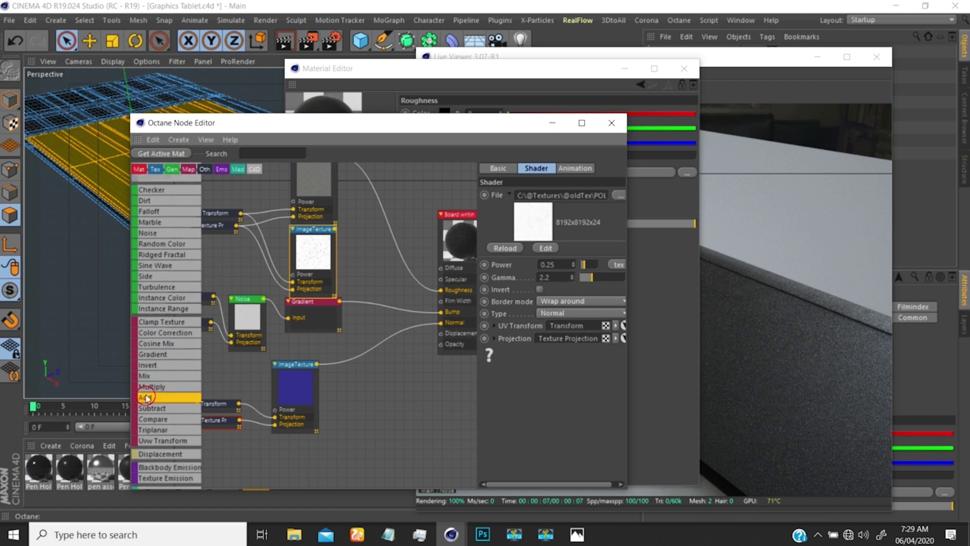
{"action": "left_click", "coordinate": [372, 190]}
{"action": "left_click_drag", "start_coordinate": [371, 236], "coordinate": [376, 205]}
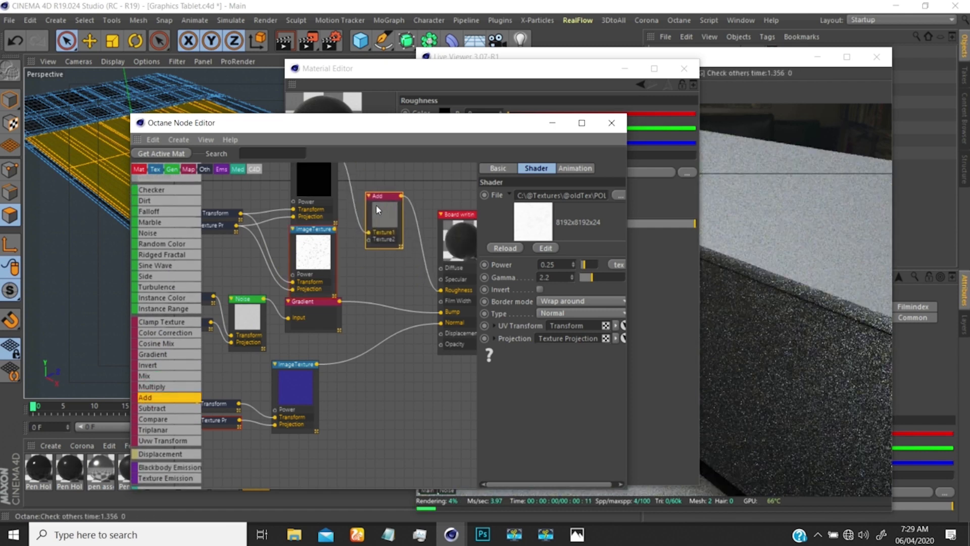
{"action": "left_click_drag", "start_coordinate": [336, 229], "coordinate": [369, 242]}
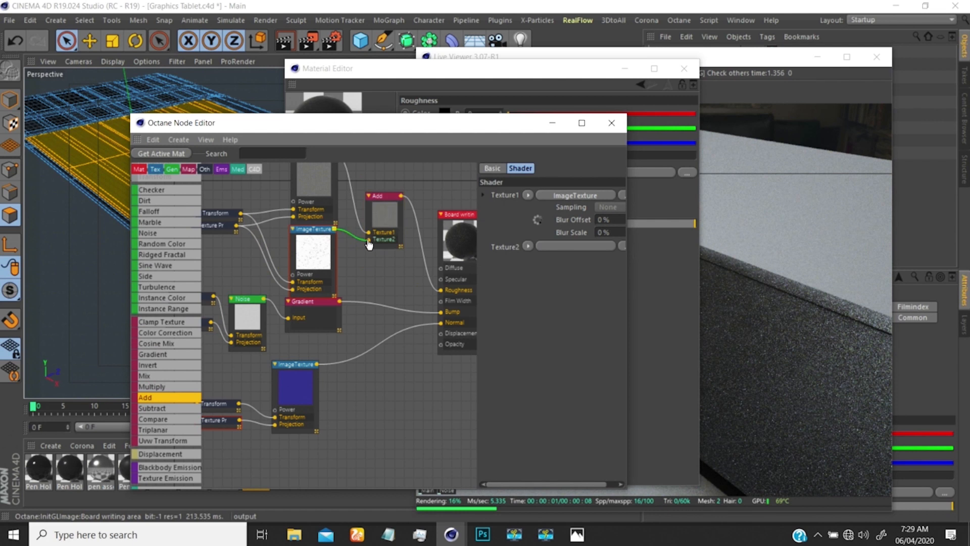
{"action": "left_click", "coordinate": [388, 218]}
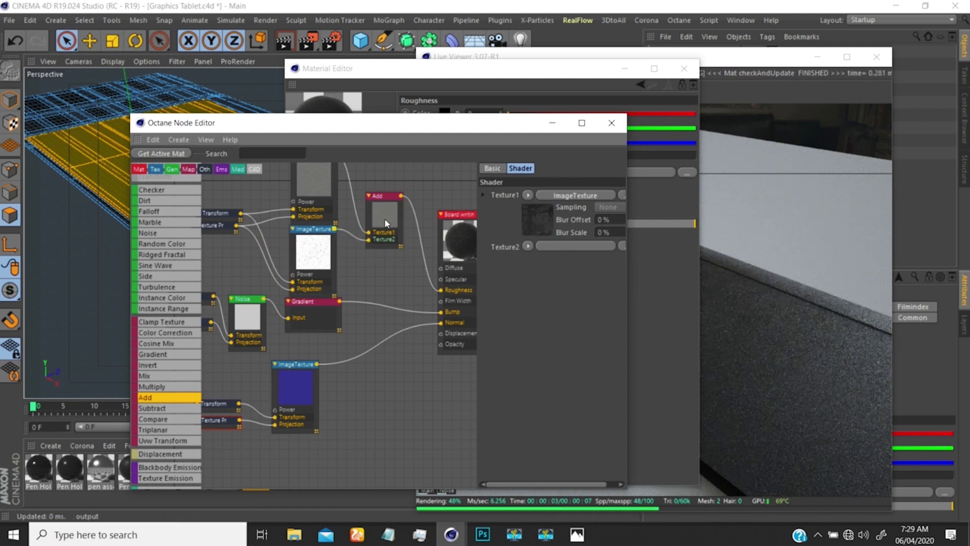
{"action": "left_click_drag", "start_coordinate": [470, 125], "coordinate": [413, 137]}
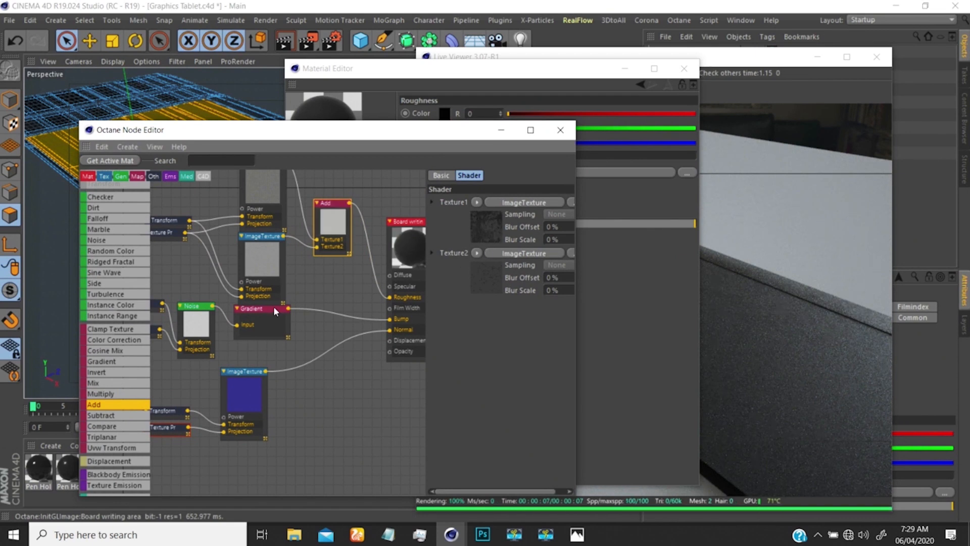
{"action": "left_click", "coordinate": [263, 263]}
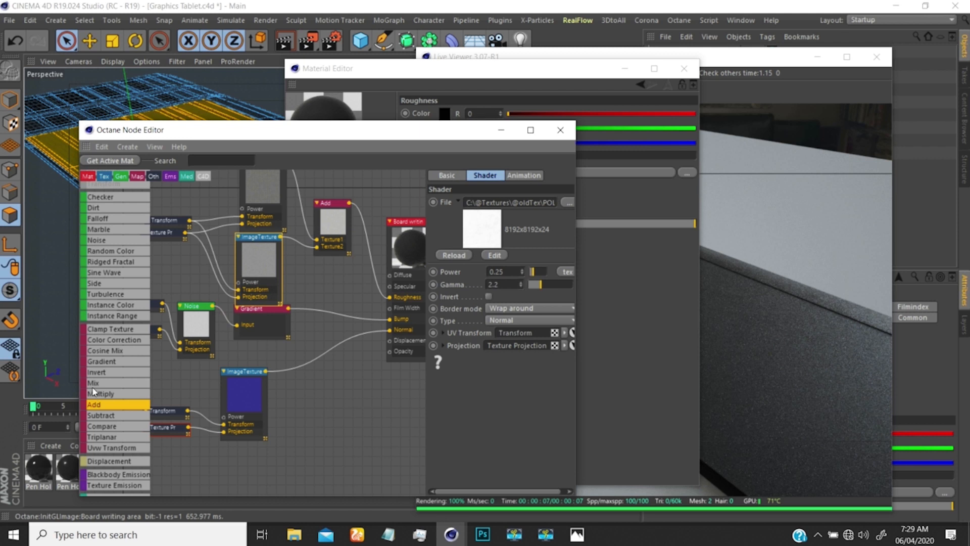
- Try an unconnected Mix texture node, and delete both it and the Add node in the Roughness connection
{"action": "left_click_drag", "start_coordinate": [93, 384], "coordinate": [337, 391]}
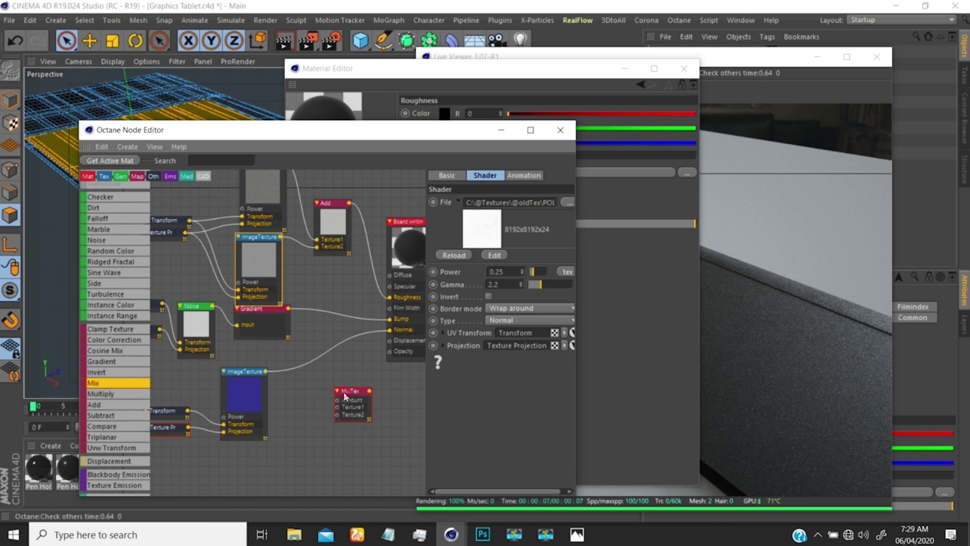
{"action": "left_click", "coordinate": [345, 396]}
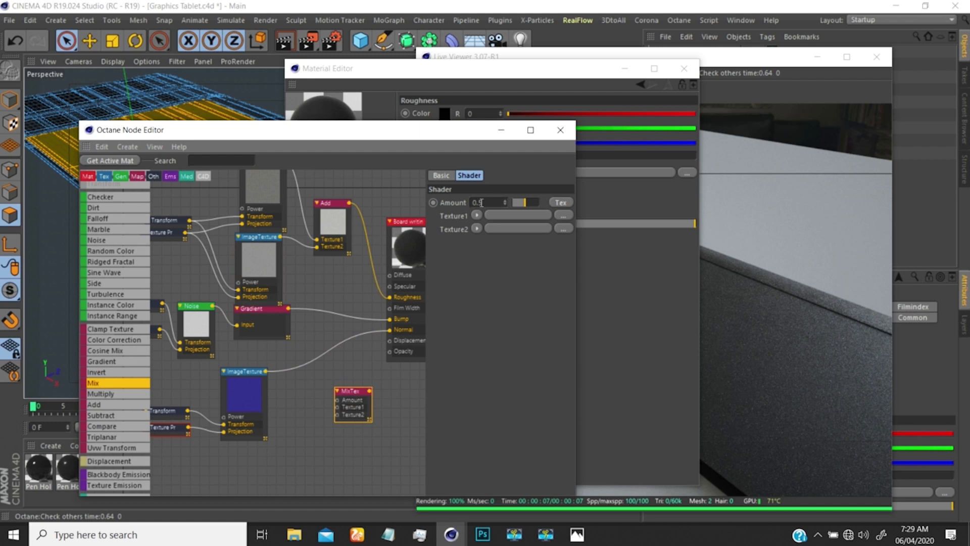
{"action": "left_click", "coordinate": [337, 233]}
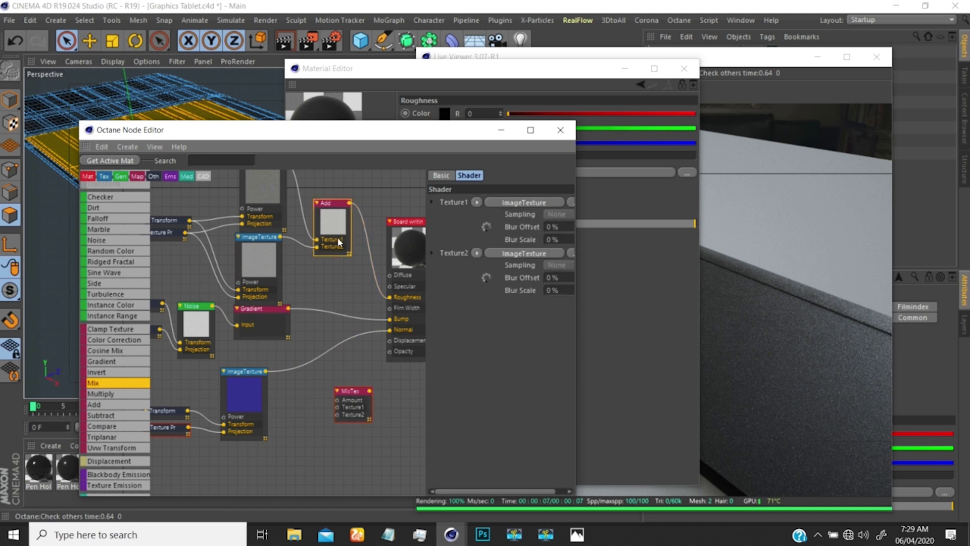
{"action": "key", "text": "Delete"}
{"action": "left_click_drag", "start_coordinate": [365, 388], "coordinate": [361, 383]}
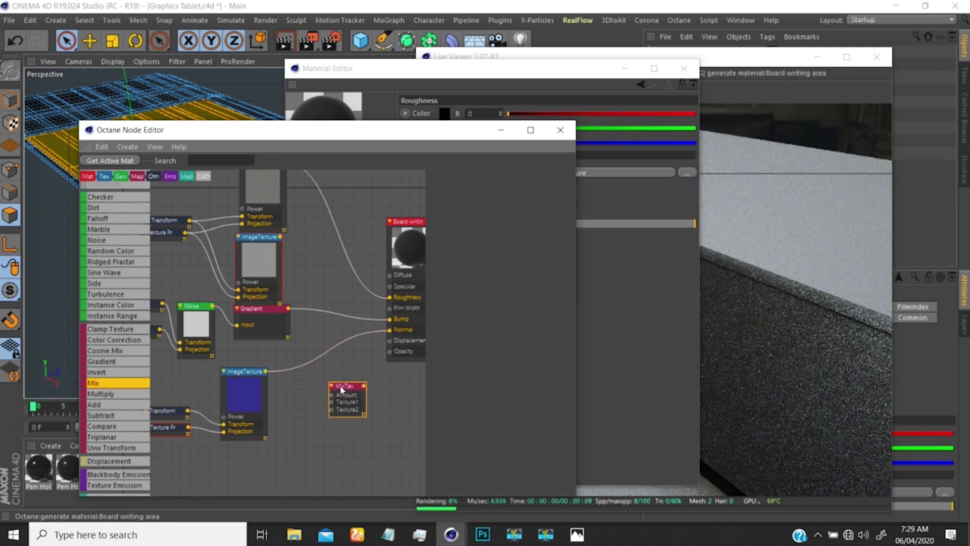
{"action": "key", "text": "Delete"}
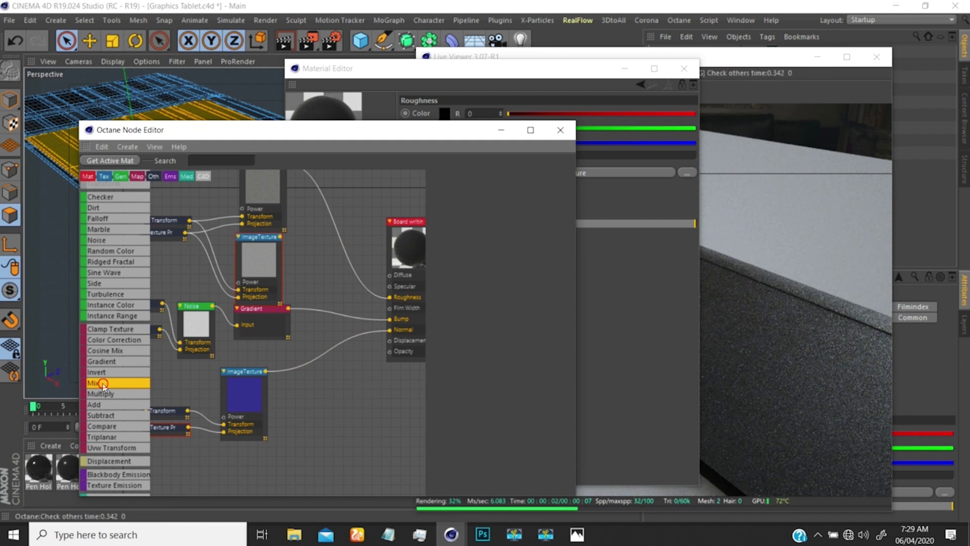
- Insert a Mix texture node into the Roughness connection and link the scratches ImageTexture to its Texture2 input
{"action": "left_click_drag", "start_coordinate": [102, 384], "coordinate": [352, 235]}
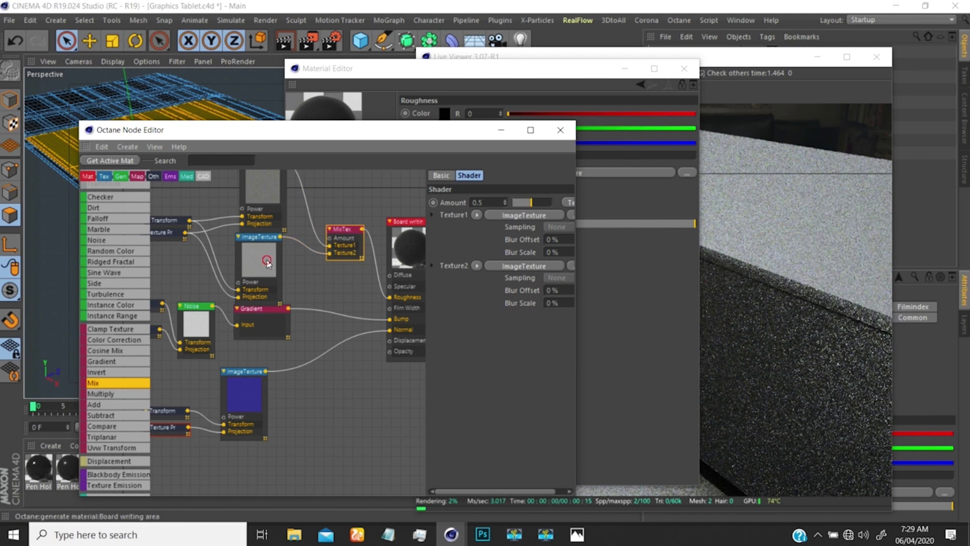
{"action": "left_click_drag", "start_coordinate": [260, 257], "coordinate": [264, 257]}
{"action": "left_click", "coordinate": [337, 232]}
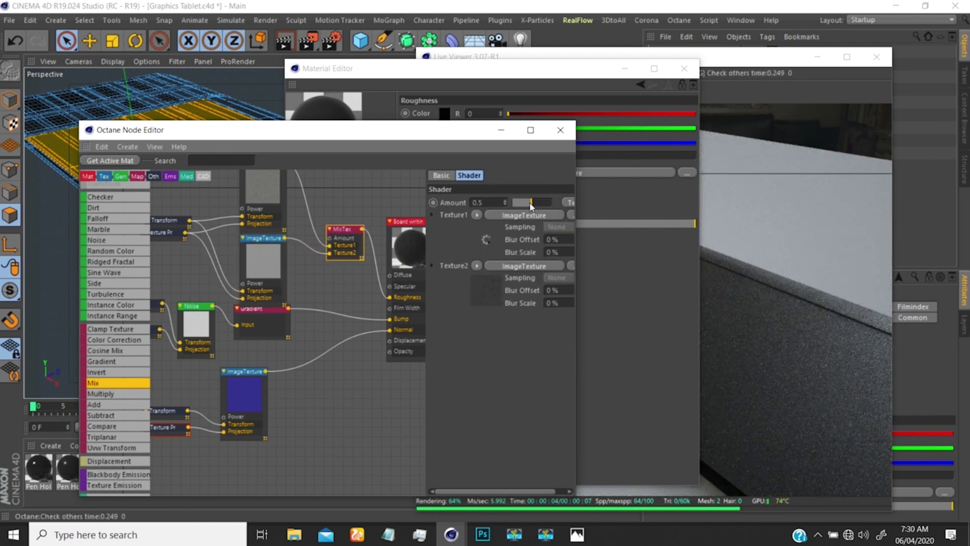
- Compare the Mix texture's Amount at 0, 1 and 0.5 in the live render
{"action": "left_click_drag", "start_coordinate": [516, 204], "coordinate": [503, 208]}
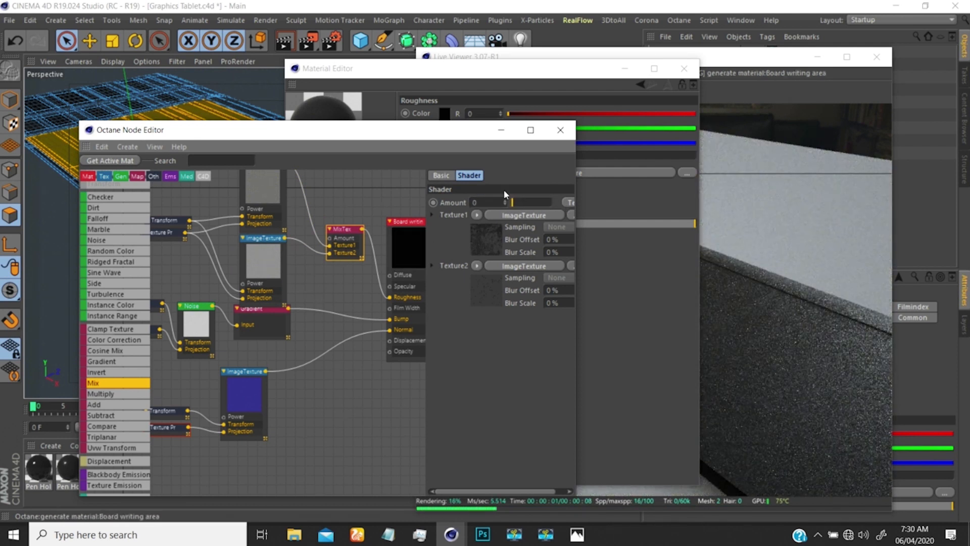
{"action": "left_click_drag", "start_coordinate": [507, 202], "coordinate": [575, 199]}
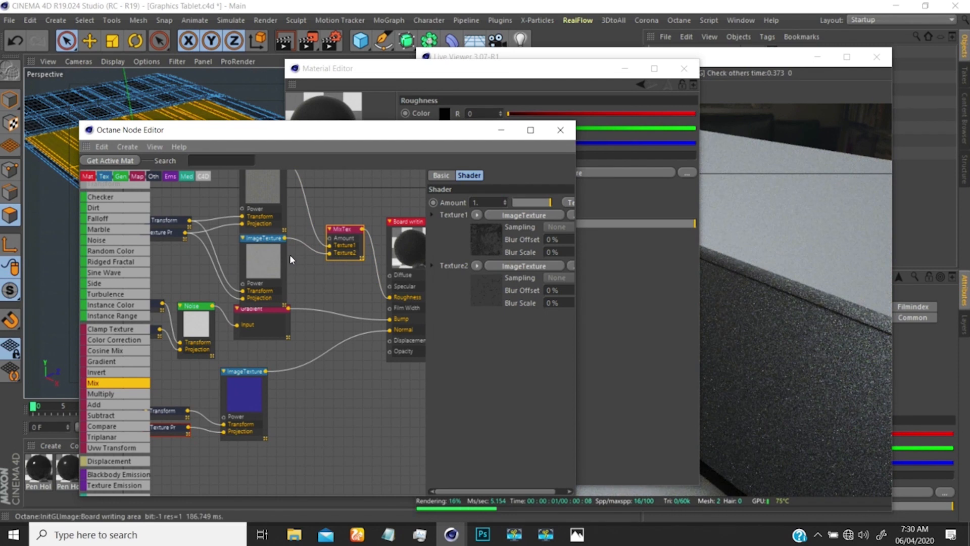
{"action": "left_click", "coordinate": [531, 203]}
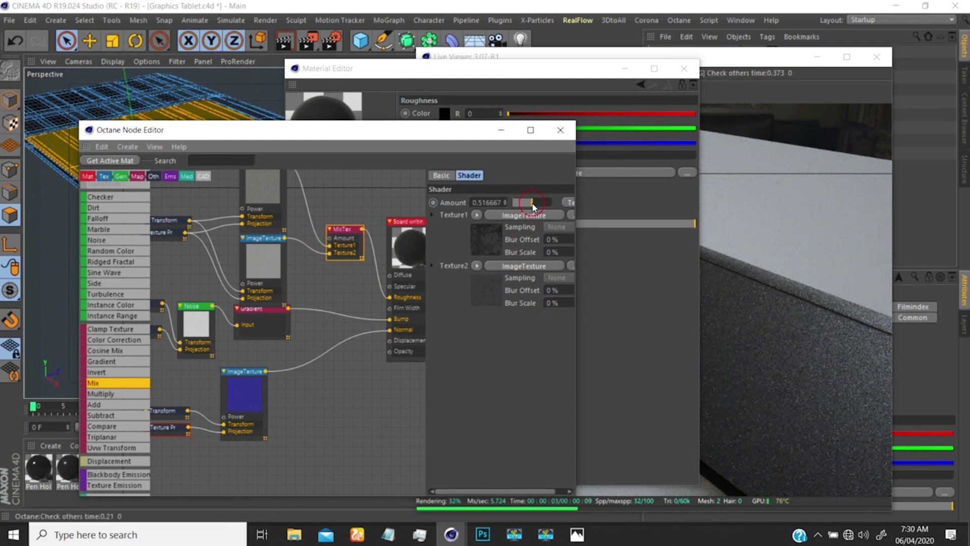
{"action": "left_click", "coordinate": [482, 202]}
{"action": "left_click_drag", "start_coordinate": [483, 202], "coordinate": [513, 201]}
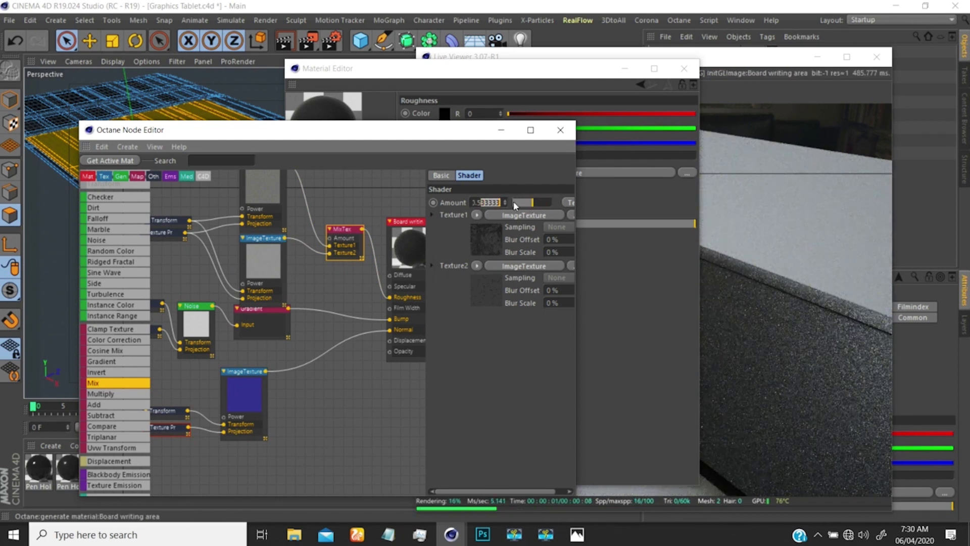
{"action": "key", "text": "BackSpace"}
{"action": "key", "text": "Return"}
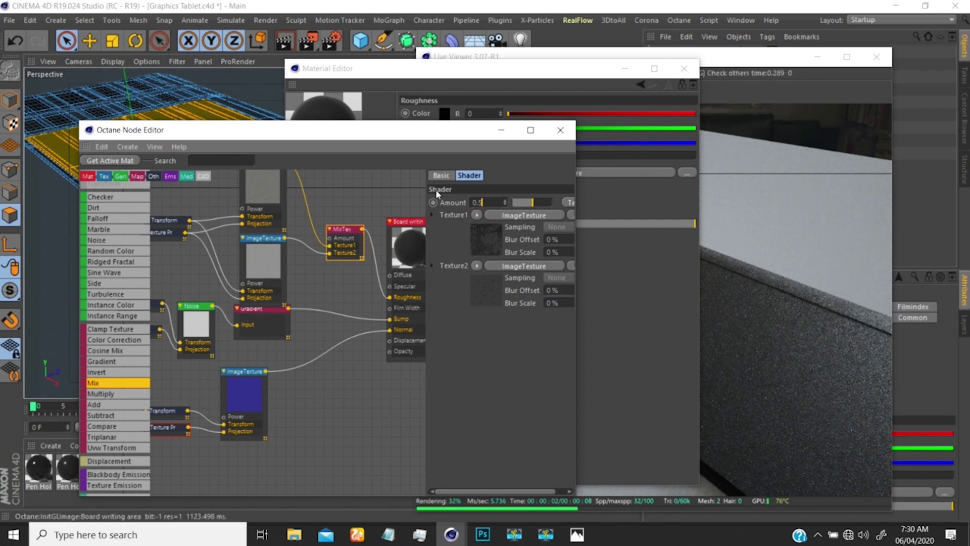
- Set the Mix texture's Amount to 0.7 and close the node and material editors
{"action": "mouse_move", "coordinate": [536, 202]}
{"action": "left_mouse_down"}
{"action": "mouse_move", "coordinate": [496, 202]}
{"action": "mouse_move", "coordinate": [529, 197]}
{"action": "left_mouse_up"}
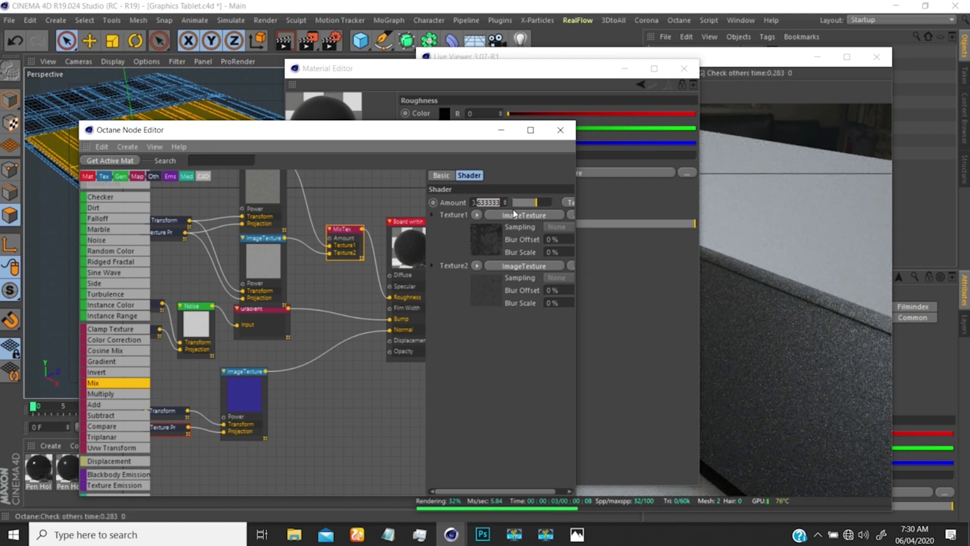
{"action": "type", "text": "7"}
{"action": "key", "text": "Return"}
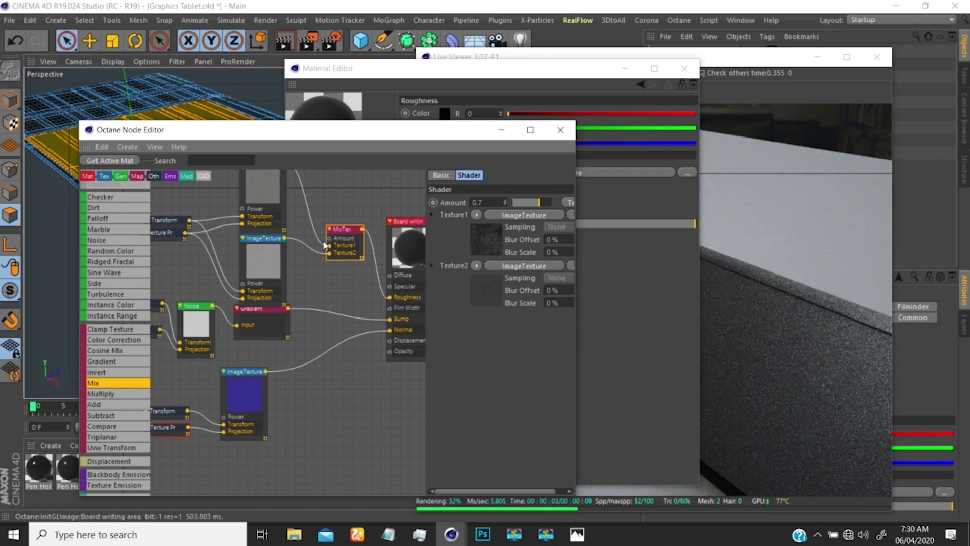
{"action": "left_click_drag", "start_coordinate": [451, 134], "coordinate": [312, 145]}
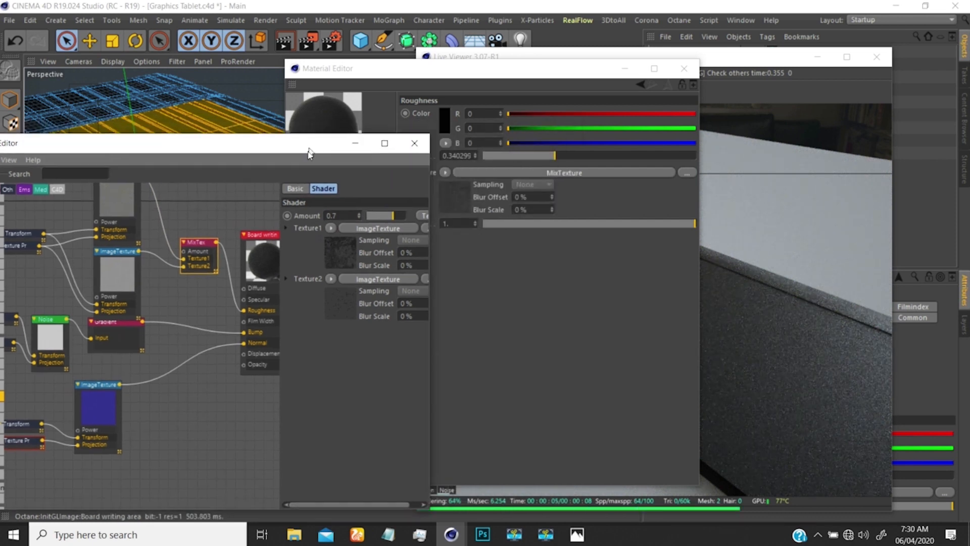
{"action": "left_click_drag", "start_coordinate": [208, 254], "coordinate": [203, 259]}
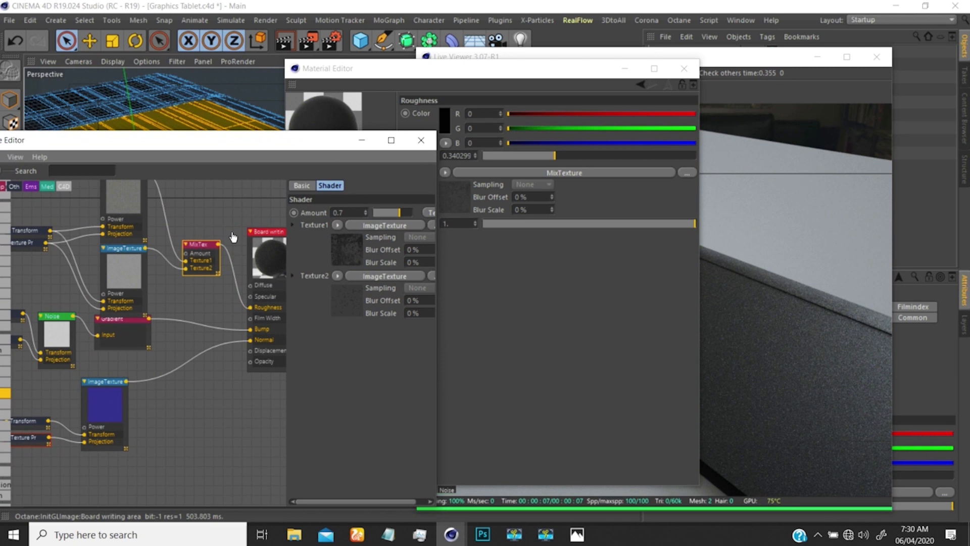
{"action": "left_click", "coordinate": [423, 140]}
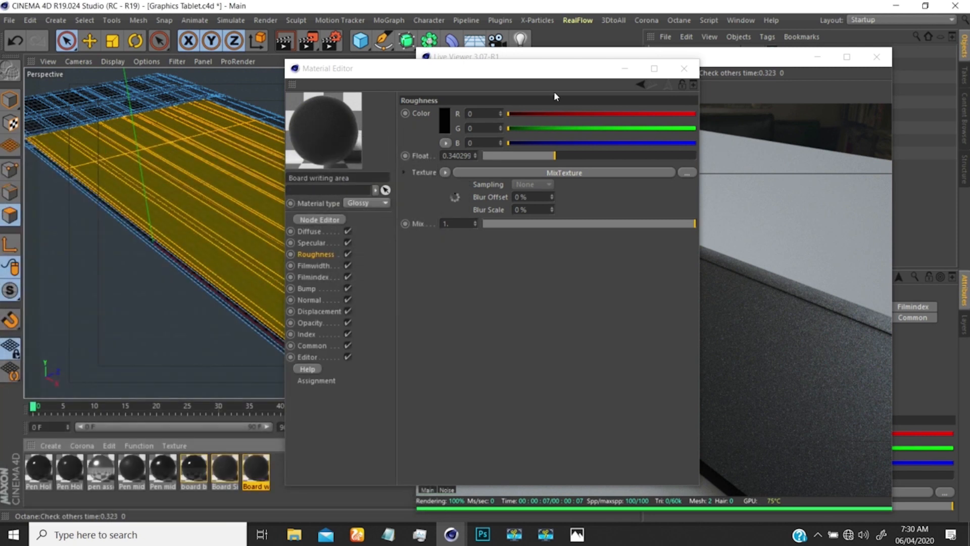
{"action": "left_click", "coordinate": [684, 69]}
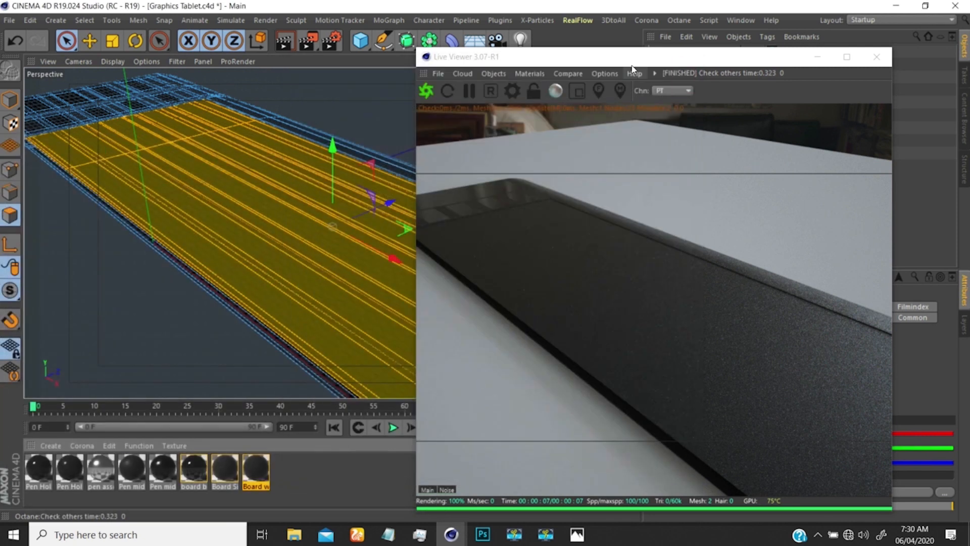
- Clear the selection, activate the Move tool, and examine the tablet's button area up close in the live render
{"action": "left_click_drag", "start_coordinate": [641, 58], "coordinate": [512, 107]}
{"action": "left_click", "coordinate": [791, 114]}
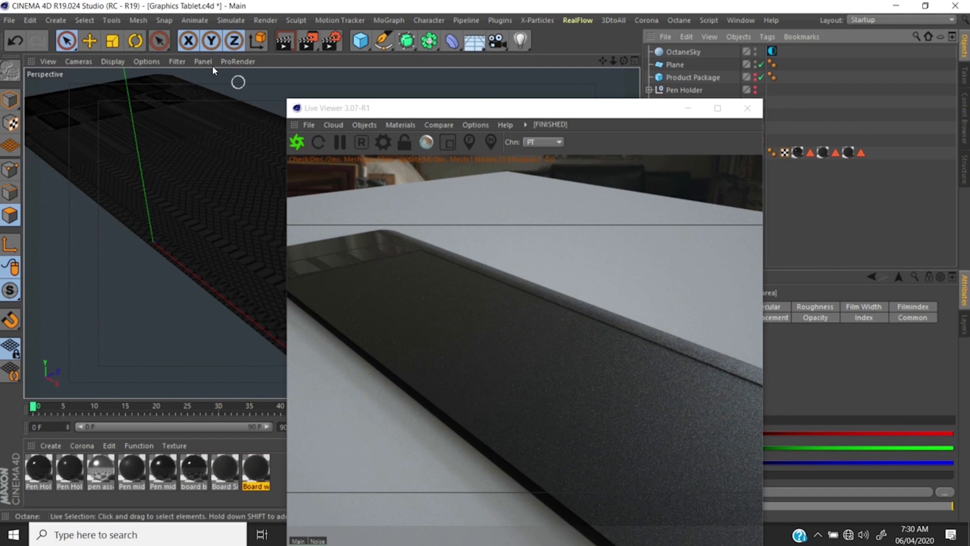
{"action": "left_click", "coordinate": [90, 40]}
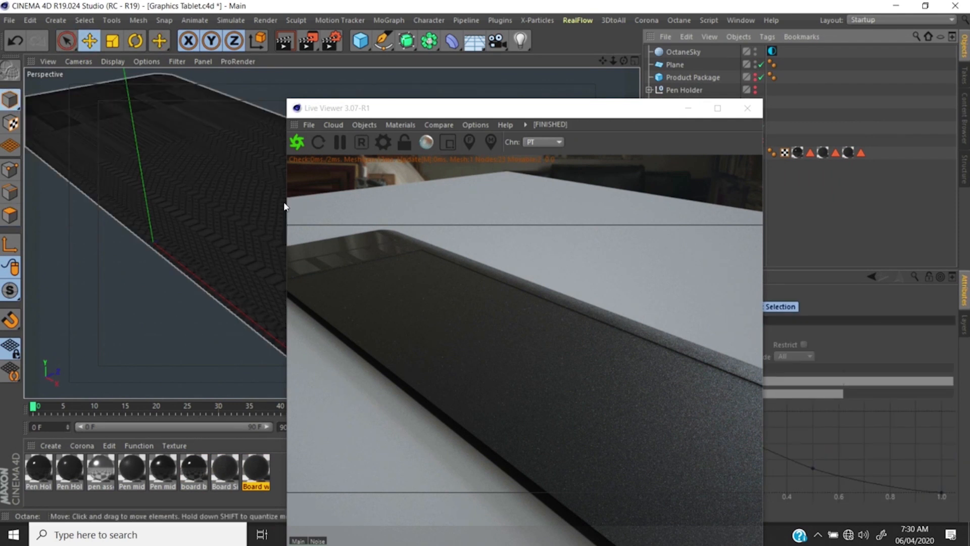
{"action": "left_click_drag", "start_coordinate": [390, 108], "coordinate": [548, 151]}
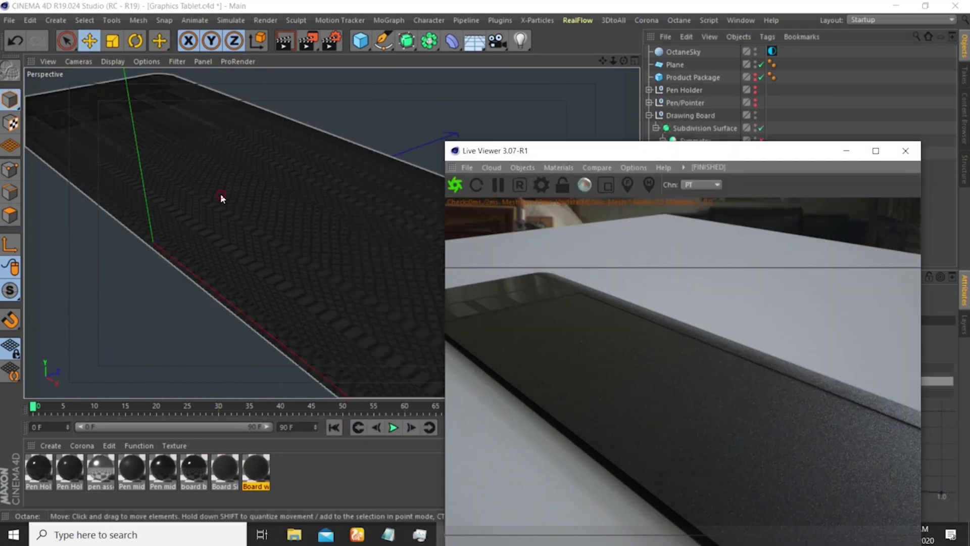
{"action": "mouse_move", "coordinate": [221, 199]}
{"action": "left_mouse_down", "text": "alt"}
{"action": "mouse_move", "coordinate": [340, 189]}
{"action": "mouse_move", "coordinate": [366, 199]}
{"action": "mouse_move", "coordinate": [217, 208]}
{"action": "mouse_move", "coordinate": [269, 213]}
{"action": "mouse_move", "coordinate": [246, 203]}
{"action": "mouse_move", "coordinate": [211, 225]}
{"action": "mouse_move", "coordinate": [231, 201]}
{"action": "mouse_move", "coordinate": [213, 205]}
{"action": "mouse_move", "coordinate": [284, 239]}
{"action": "mouse_move", "coordinate": [226, 202]}
{"action": "mouse_move", "coordinate": [270, 256]}
{"action": "mouse_move", "coordinate": [178, 202]}
{"action": "mouse_move", "coordinate": [193, 159]}
{"action": "mouse_move", "coordinate": [196, 227]}
{"action": "mouse_move", "coordinate": [189, 193]}
{"action": "left_mouse_up", "text": "alt"}
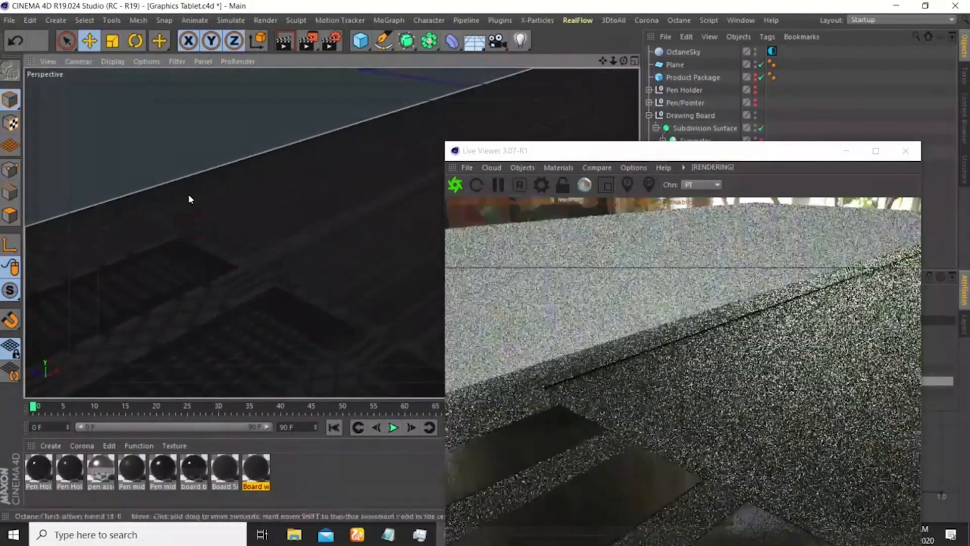
{"action": "left_click_drag", "start_coordinate": [630, 152], "coordinate": [671, 69]}
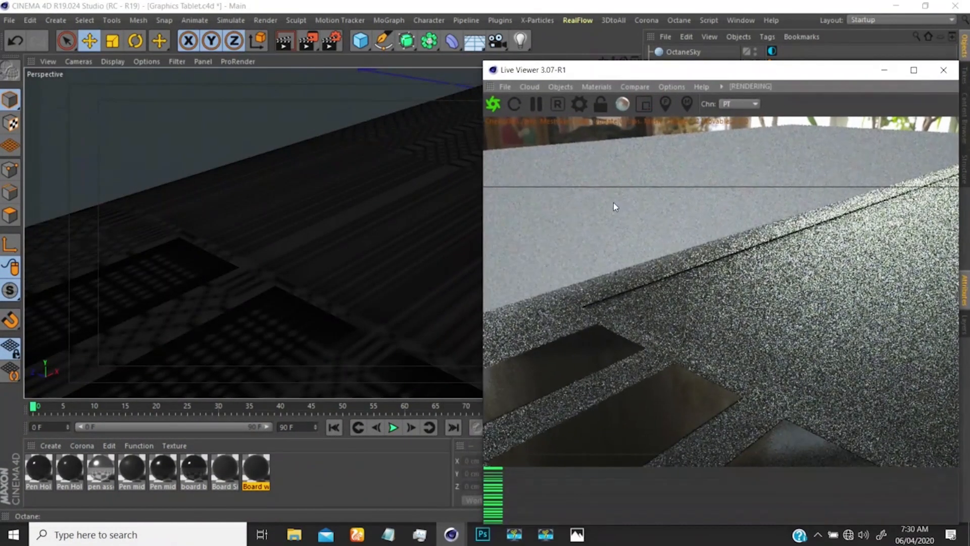
- Reduce the Board writing area material's Roughness float value to about 0.107
{"action": "left_click", "coordinate": [257, 470]}
{"action": "double_click", "coordinate": [257, 470]}
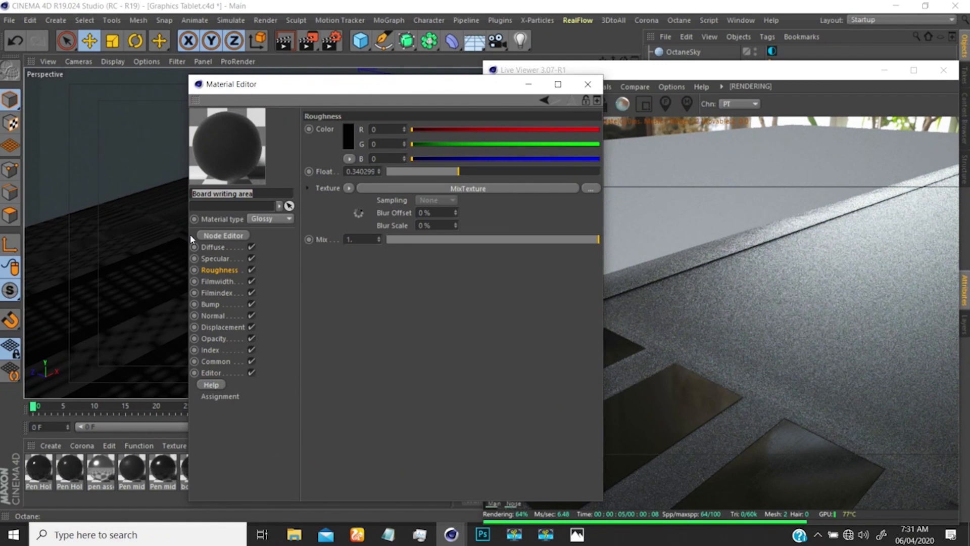
{"action": "left_click", "coordinate": [212, 247]}
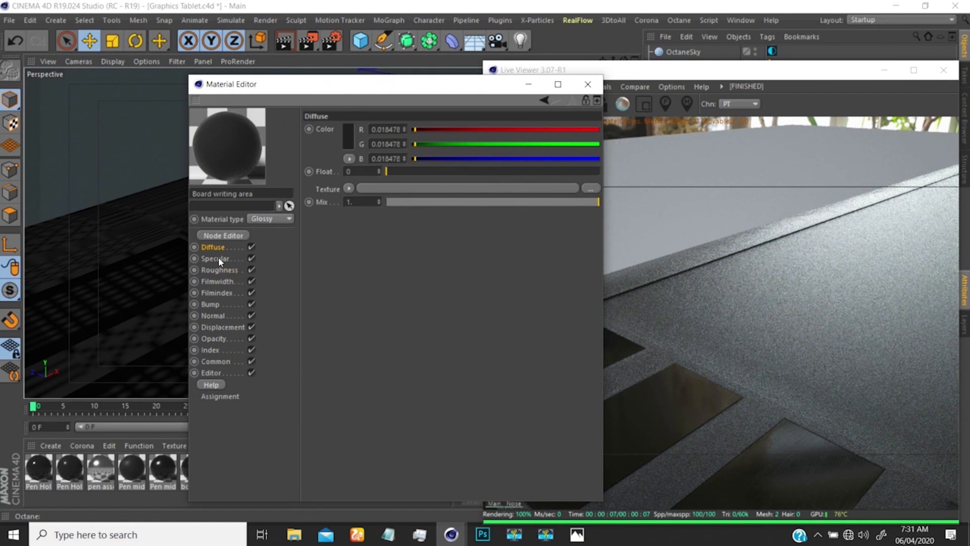
{"action": "left_click", "coordinate": [219, 270]}
{"action": "left_click_drag", "start_coordinate": [455, 174], "coordinate": [408, 173]}
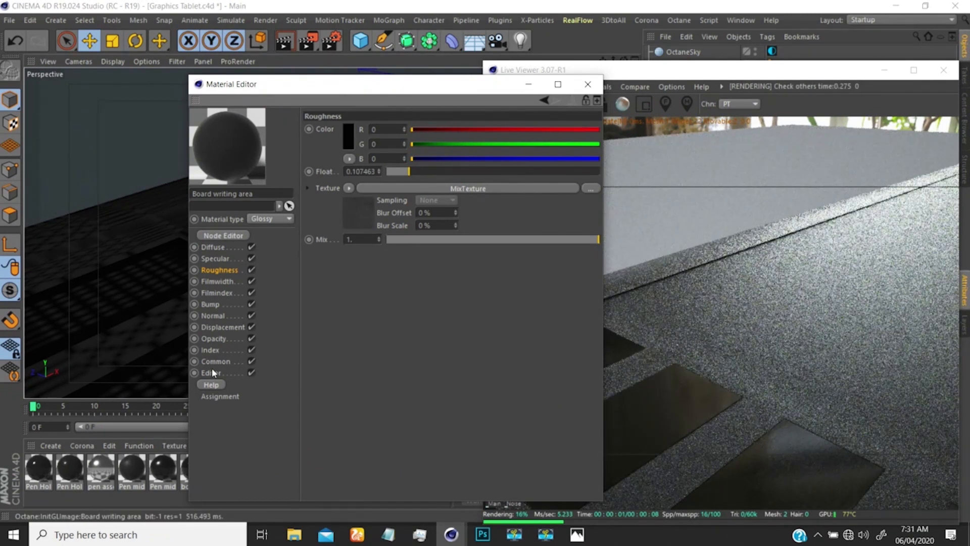
- Set the Board writing area material's Index to 1.28
{"action": "left_click", "coordinate": [210, 350]}
{"action": "left_click", "coordinate": [354, 129]}
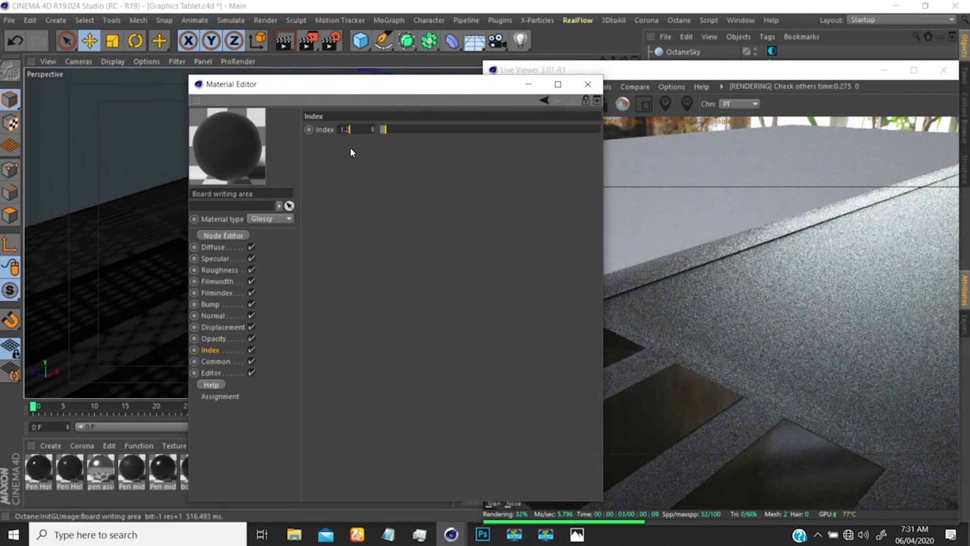
{"action": "type", "text": "28"}
{"action": "key", "text": "Return"}
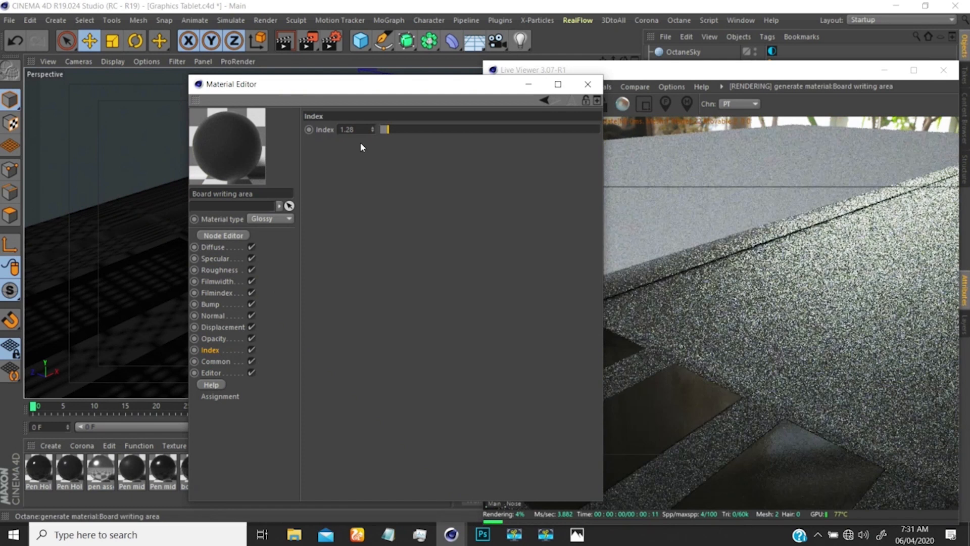
- Set the Power of the fingerprint ImageTexture to 0.15 and of the scratches ImageTexture to 0.1 in the Roughness mix
{"action": "left_click", "coordinate": [223, 236]}
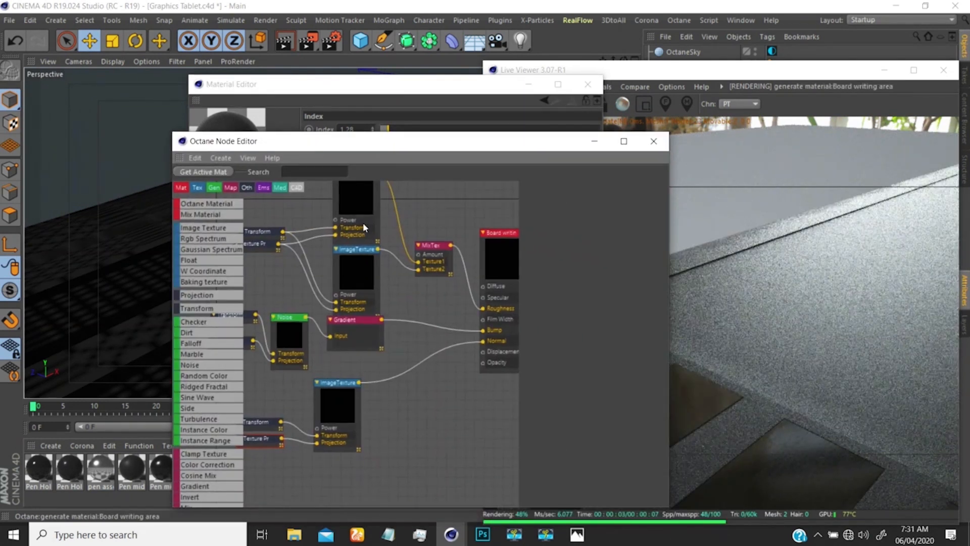
{"action": "left_click", "coordinate": [356, 207]}
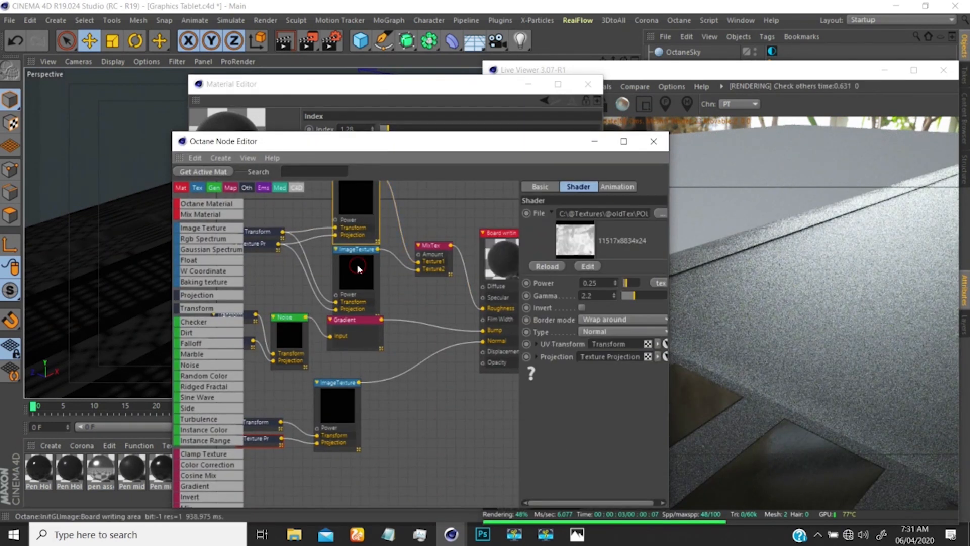
{"action": "left_click", "coordinate": [358, 264]}
{"action": "left_click", "coordinate": [359, 216]}
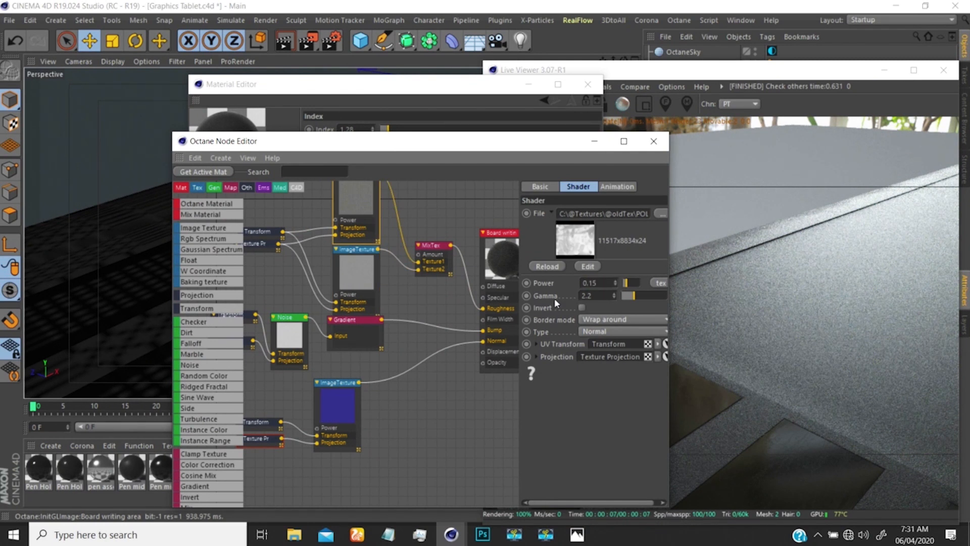
{"action": "left_click", "coordinate": [368, 269]}
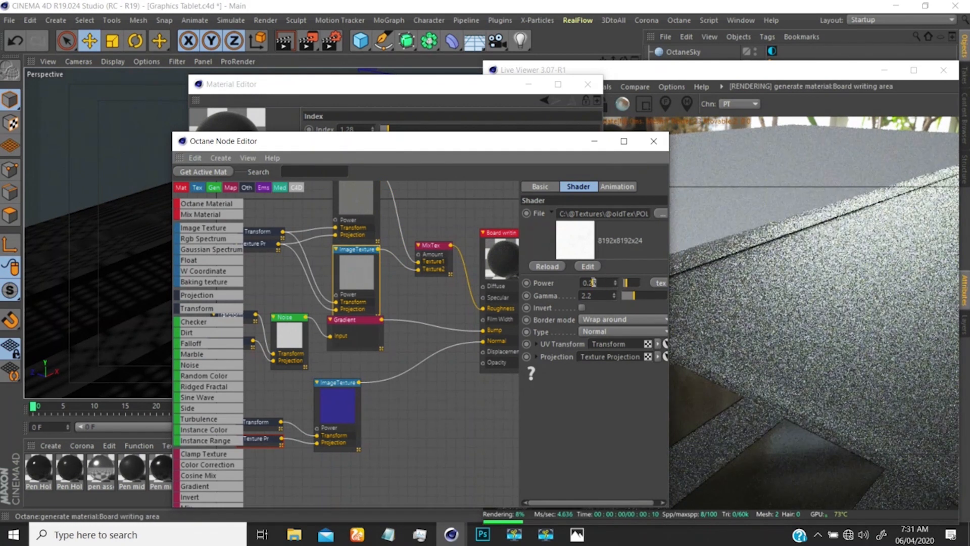
{"action": "type", "text": "1"}
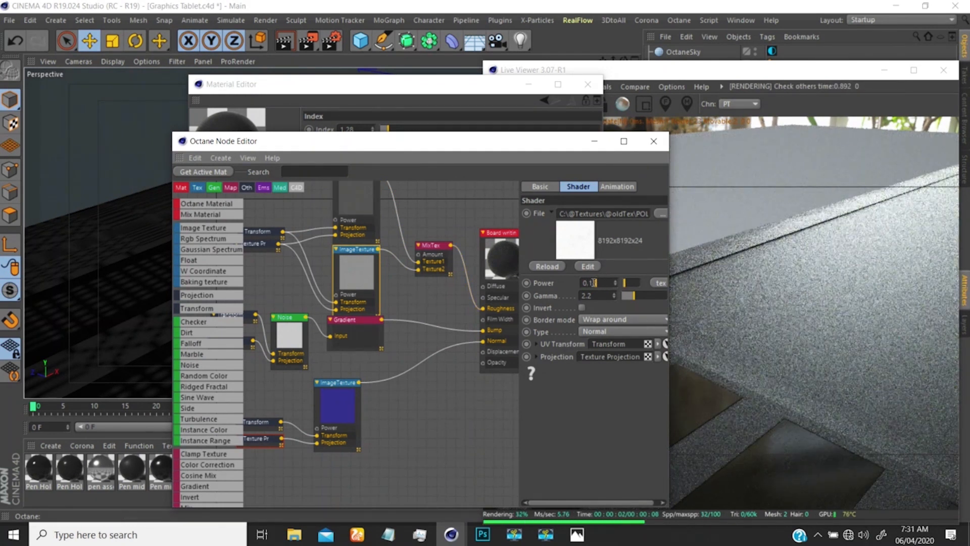
{"action": "key", "text": "Return"}
- Move the Gradient node clear of the scratches ImageTexture and slightly brighten its grey starting colour for the Bump input
{"action": "left_click_drag", "start_coordinate": [350, 322], "coordinate": [335, 345]}
{"action": "left_click", "coordinate": [366, 332]}
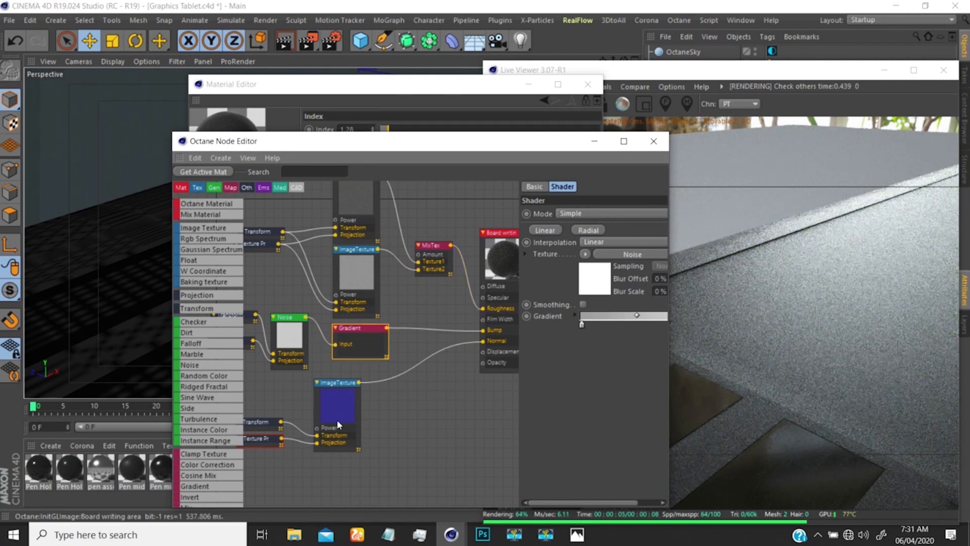
{"action": "left_click", "coordinate": [334, 406]}
{"action": "left_click", "coordinate": [347, 329]}
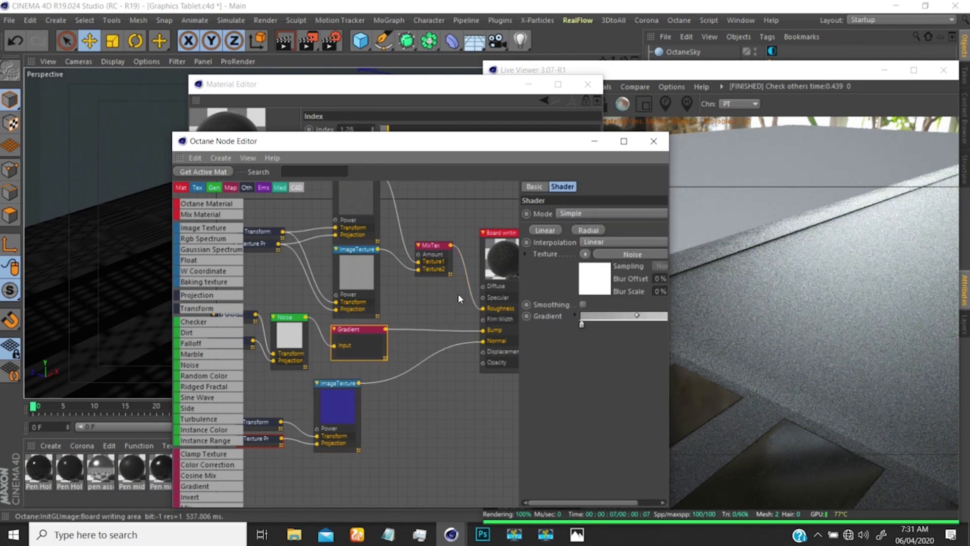
{"action": "double_click", "coordinate": [581, 324]}
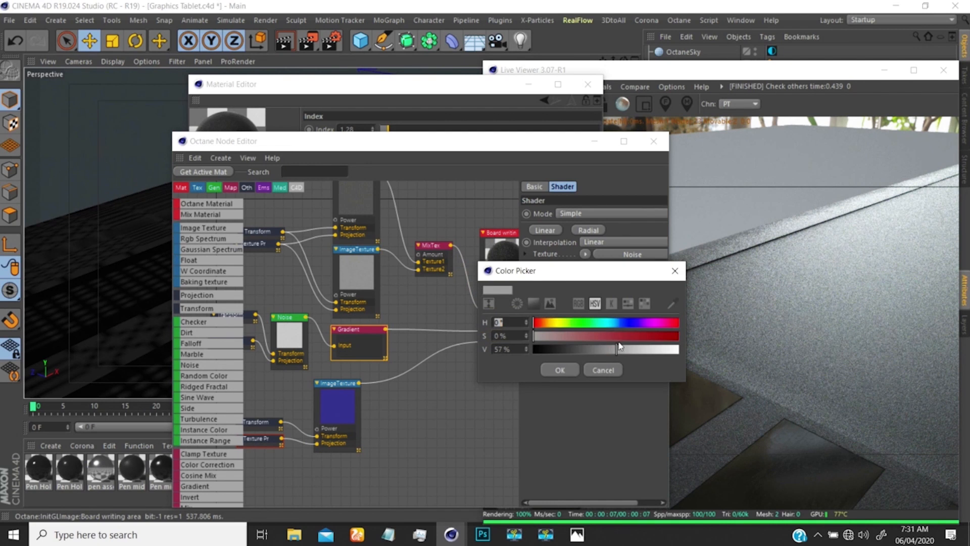
{"action": "left_click_drag", "start_coordinate": [621, 348], "coordinate": [626, 348]}
{"action": "left_click", "coordinate": [561, 370]}
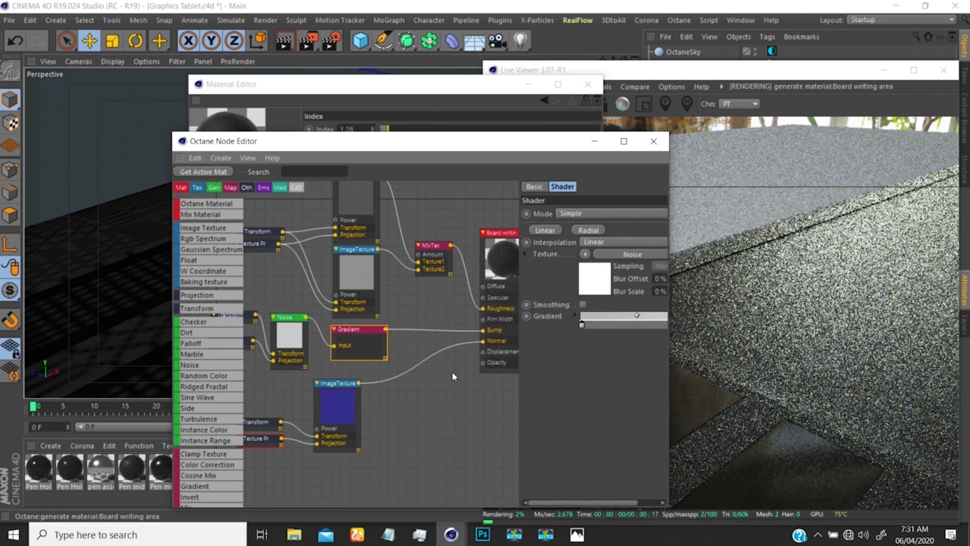
- Set the Power of the normal map ImageTexture to 0.15 and close the node and material editors
{"action": "left_click", "coordinate": [336, 405]}
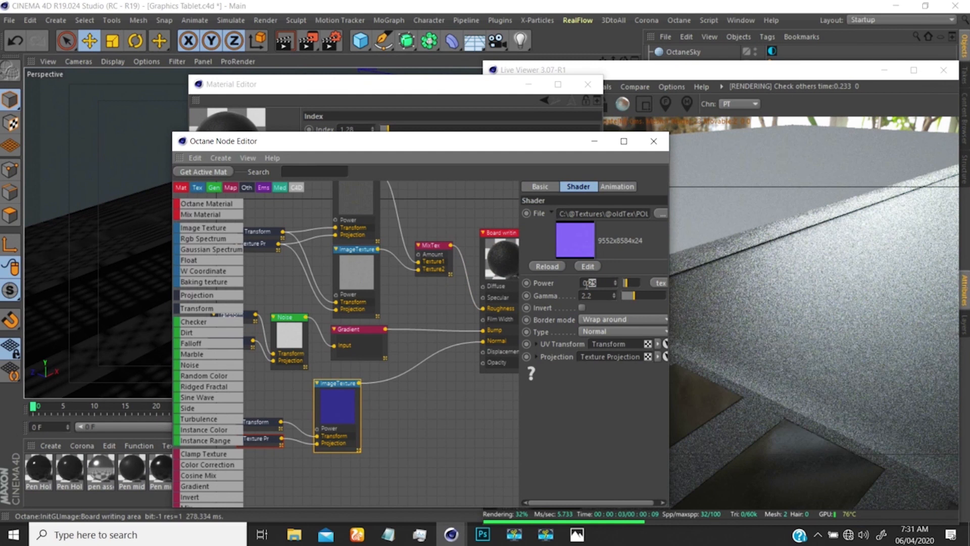
{"action": "type", "text": "5"}
{"action": "key", "text": "Return"}
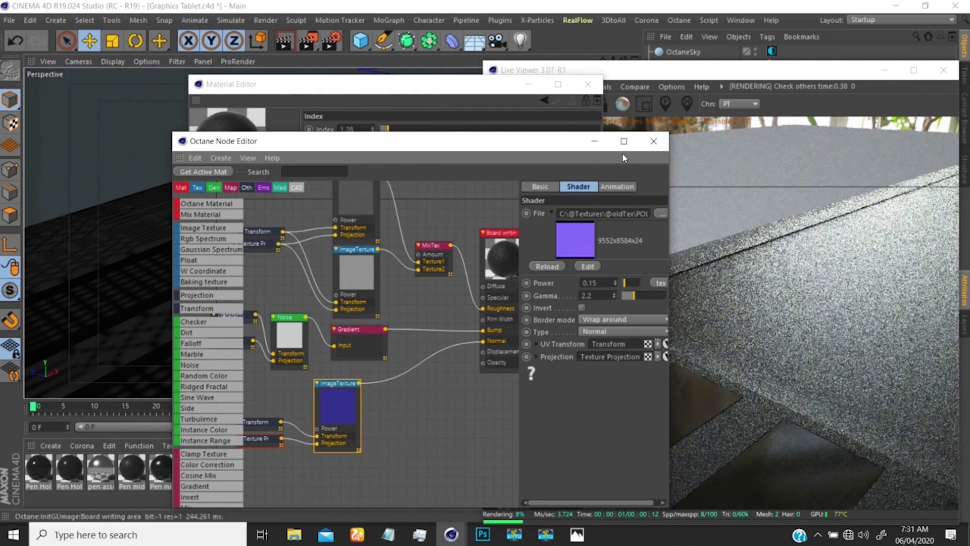
{"action": "left_click", "coordinate": [653, 142]}
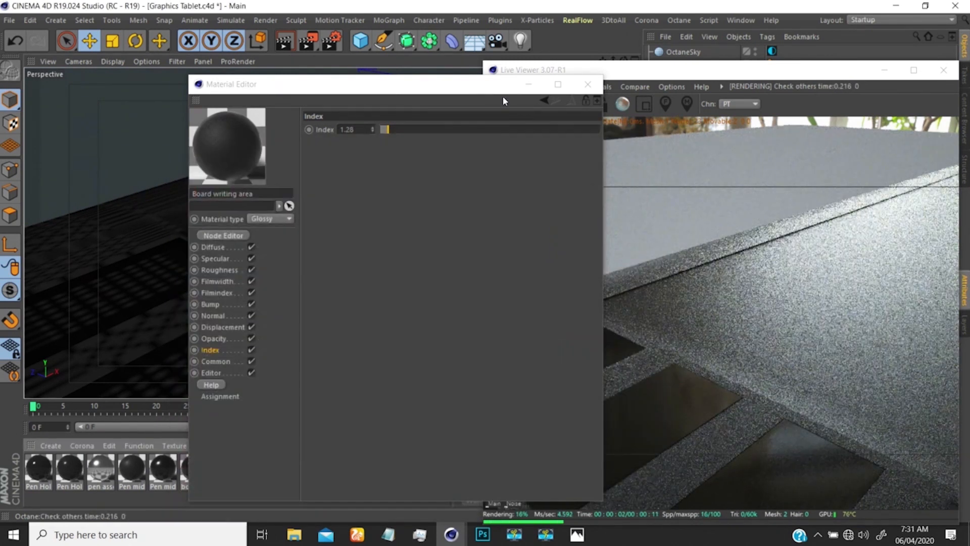
{"action": "left_click", "coordinate": [588, 85]}
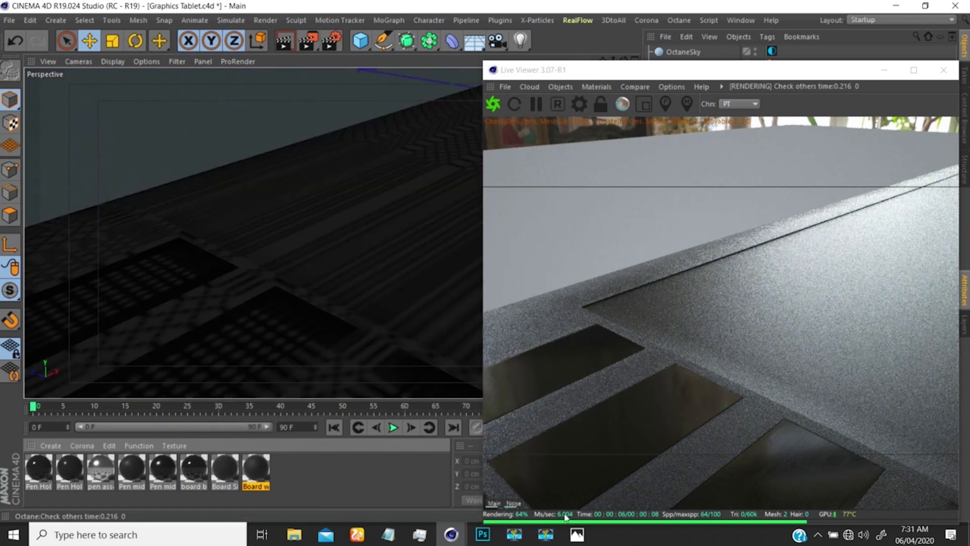
- Switch to the Photos window with the reference product image and examine the tablet's writing area, side buttons and edges up close
{"action": "mouse_move", "coordinate": [577, 534]}
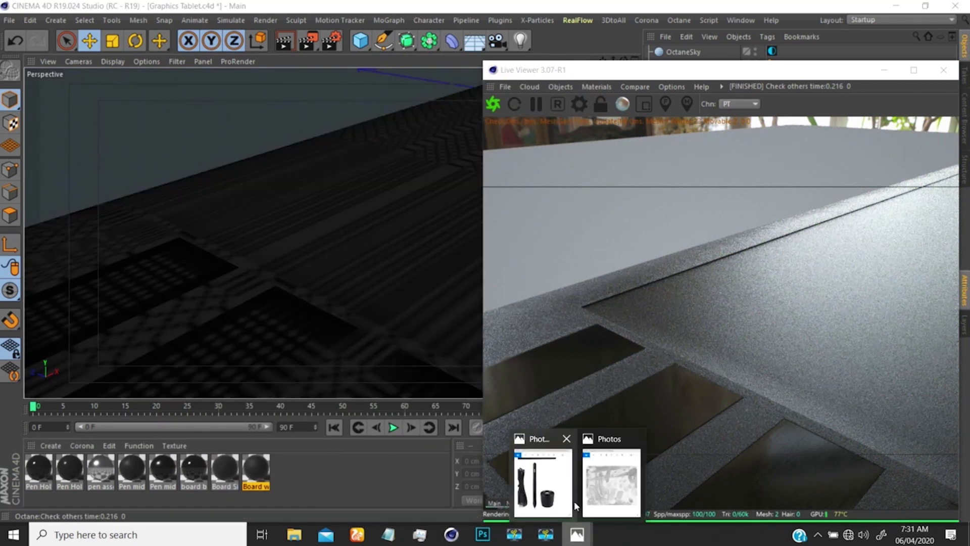
{"action": "left_click", "coordinate": [537, 468]}
{"action": "scroll", "coordinate": [729, 175], "scroll_direction": "up", "scroll_amount": 5}
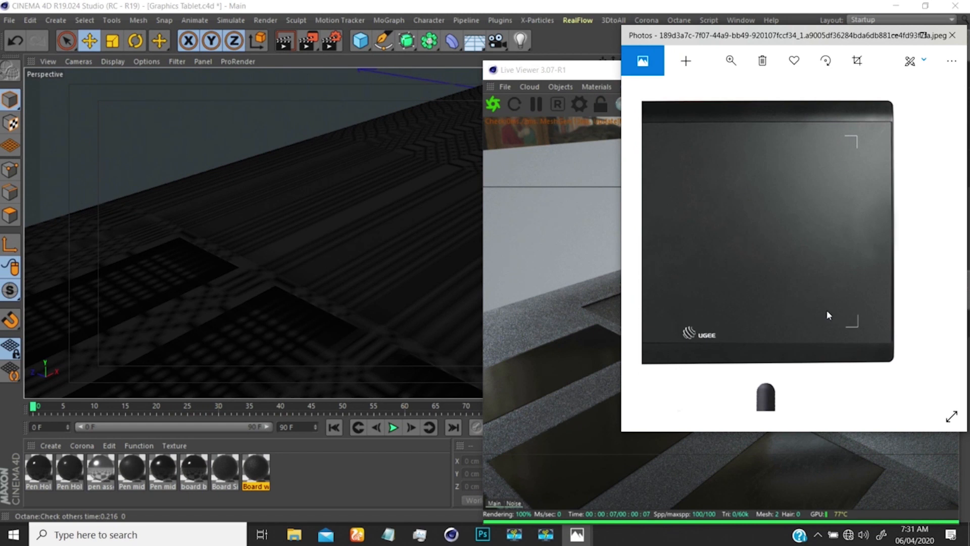
{"action": "left_click_drag", "start_coordinate": [700, 307], "coordinate": [788, 250]}
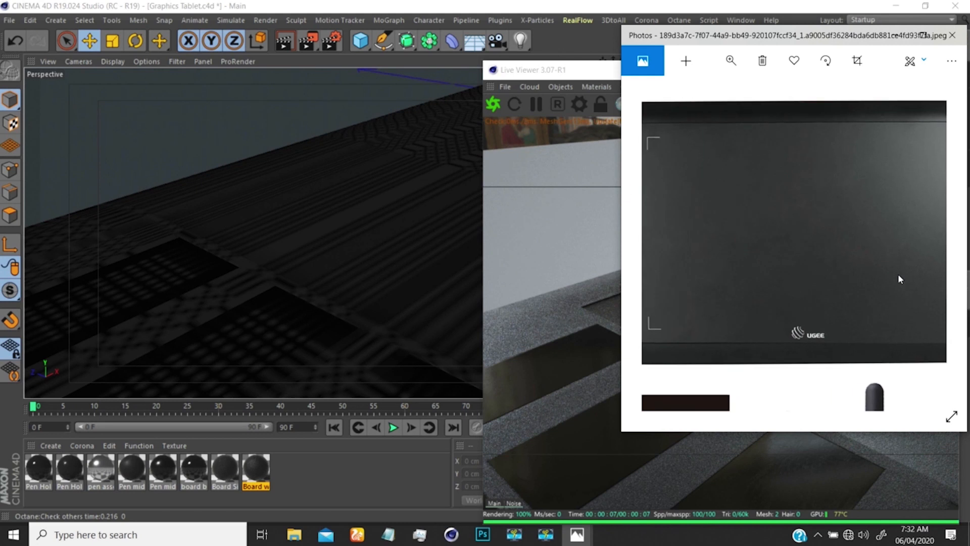
{"action": "left_click_drag", "start_coordinate": [707, 206], "coordinate": [821, 222]}
{"action": "left_click_drag", "start_coordinate": [737, 197], "coordinate": [775, 199]}
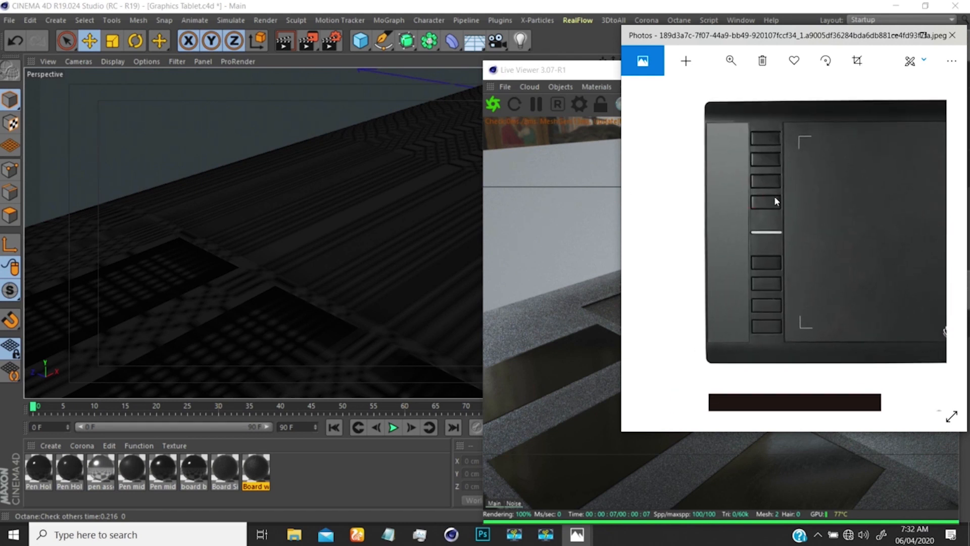
{"action": "left_click_drag", "start_coordinate": [870, 231], "coordinate": [738, 202]}
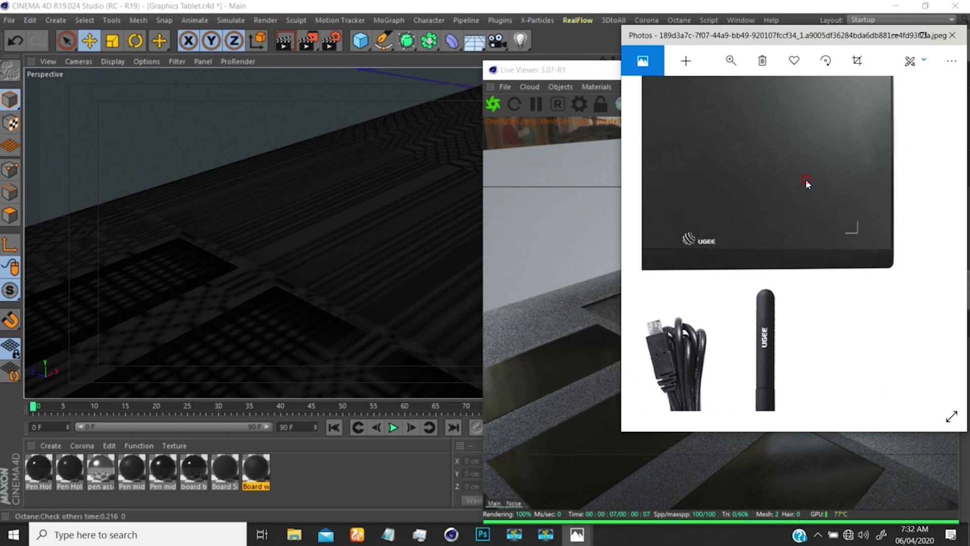
{"action": "left_click_drag", "start_coordinate": [807, 183], "coordinate": [806, 245]}
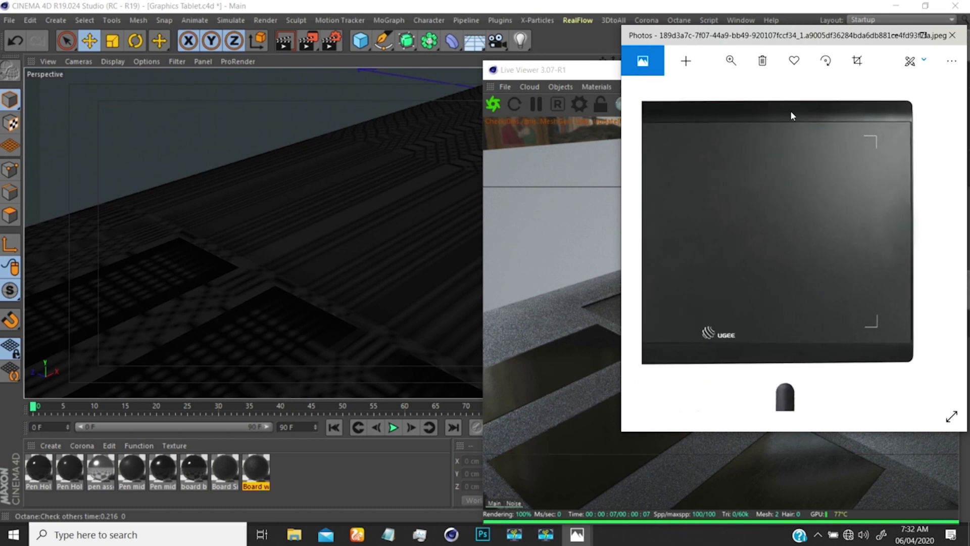
{"action": "left_click_drag", "start_coordinate": [791, 112], "coordinate": [875, 81]}
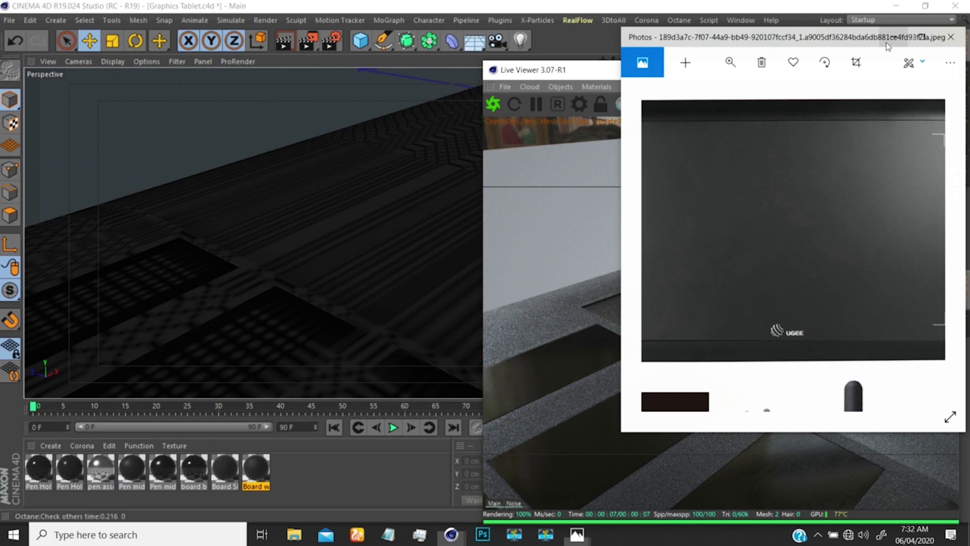
{"action": "left_click", "coordinate": [905, 38]}
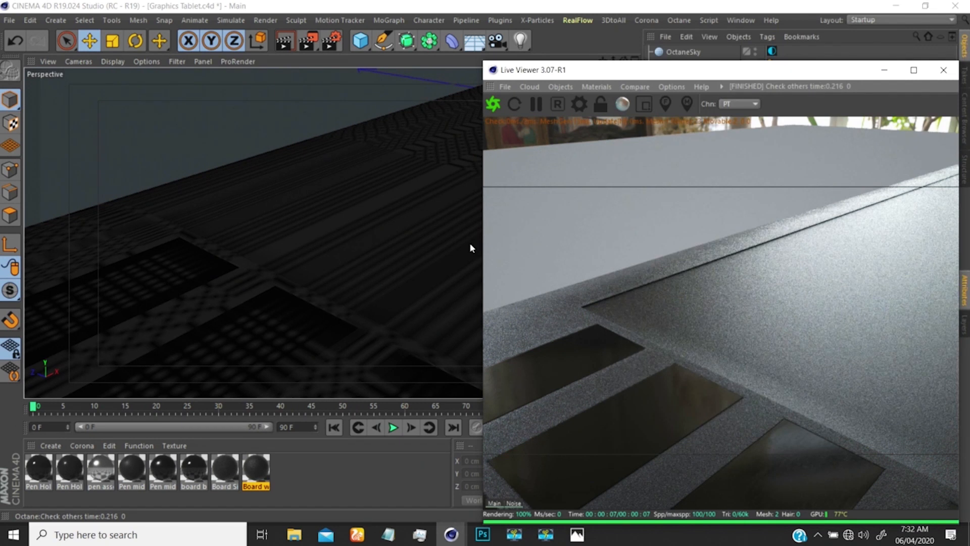
- Bring the whole tablet into view, move the Live Viewer off the object list, and place a copy of Drawing Board inside the Backup group
{"action": "mouse_move", "coordinate": [362, 229]}
{"action": "left_mouse_down", "text": "alt"}
{"action": "mouse_move", "coordinate": [318, 262]}
{"action": "mouse_move", "coordinate": [308, 234]}
{"action": "mouse_move", "coordinate": [278, 286]}
{"action": "mouse_move", "coordinate": [310, 224]}
{"action": "mouse_move", "coordinate": [296, 210]}
{"action": "mouse_move", "coordinate": [254, 252]}
{"action": "mouse_move", "coordinate": [293, 155]}
{"action": "mouse_move", "coordinate": [318, 236]}
{"action": "mouse_move", "coordinate": [342, 166]}
{"action": "mouse_move", "coordinate": [329, 202]}
{"action": "mouse_move", "coordinate": [366, 217]}
{"action": "left_mouse_up", "text": "alt"}
{"action": "left_click_drag", "start_coordinate": [341, 179], "coordinate": [313, 212], "text": "alt"}
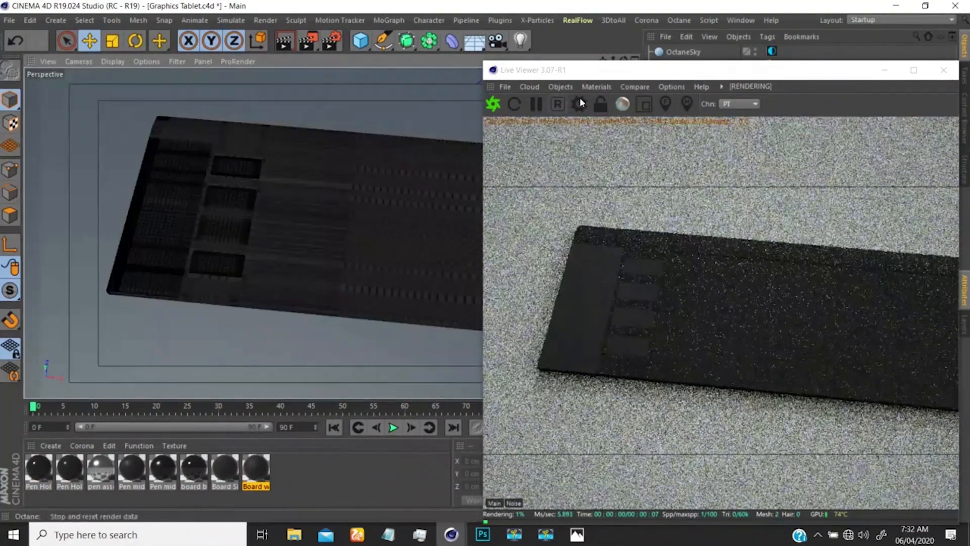
{"action": "left_click_drag", "start_coordinate": [590, 70], "coordinate": [183, 107]}
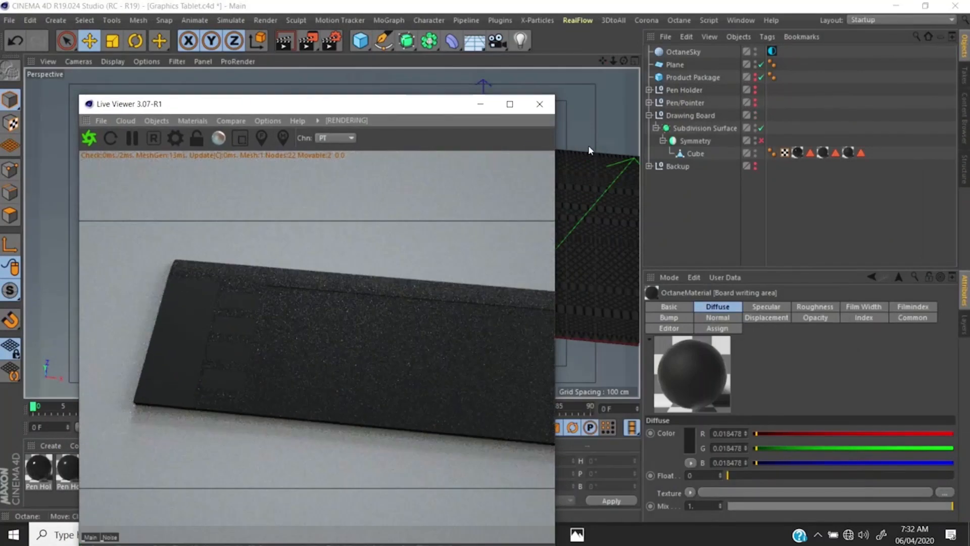
{"action": "left_click", "coordinate": [649, 115]}
{"action": "left_click", "coordinate": [680, 115]}
{"action": "mouse_move", "coordinate": [671, 118]}
{"action": "left_mouse_down"}
{"action": "mouse_move", "coordinate": [674, 132]}
{"action": "mouse_move", "coordinate": [670, 116]}
{"action": "left_mouse_up"}
{"action": "left_click", "coordinate": [649, 116]}
{"action": "left_click", "coordinate": [657, 128]}
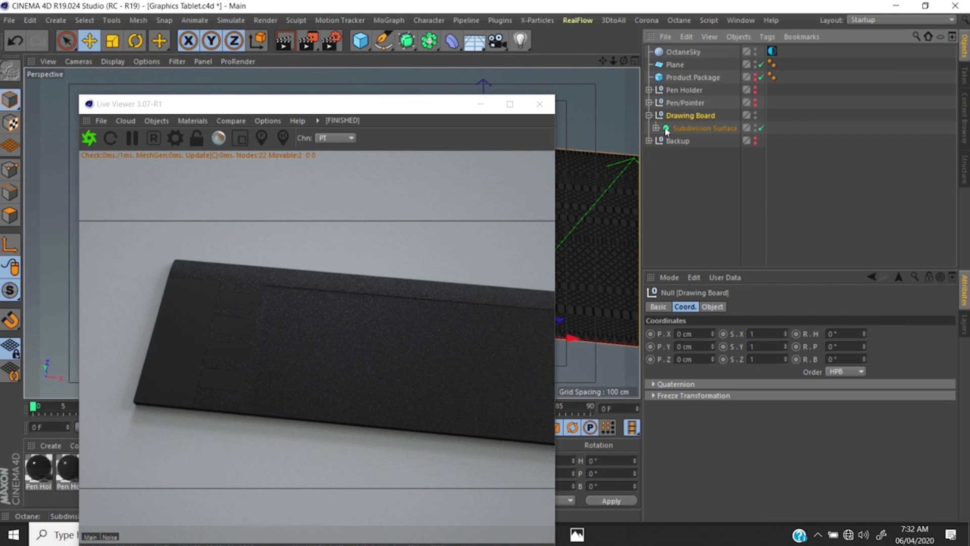
{"action": "left_click", "coordinate": [677, 127]}
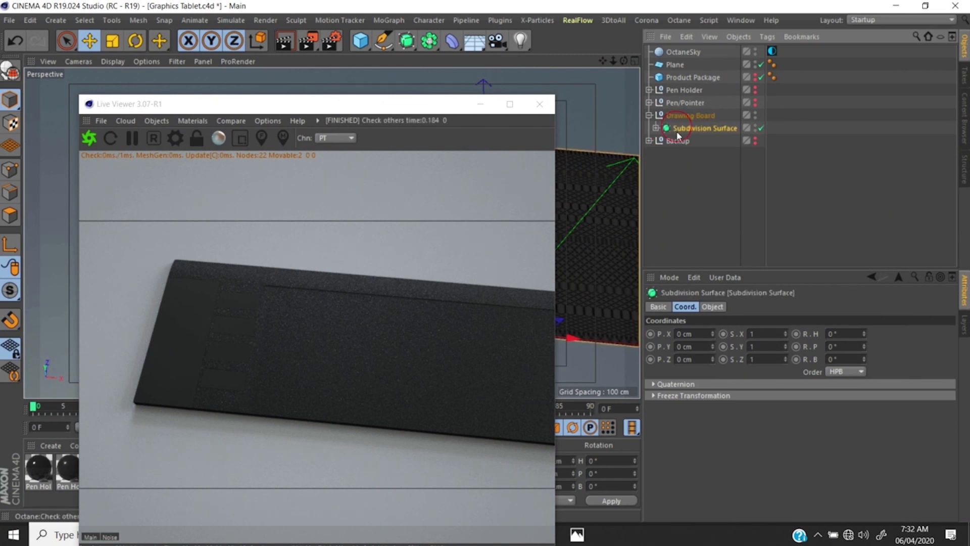
{"action": "left_click", "coordinate": [649, 116]}
{"action": "left_click_drag", "start_coordinate": [672, 117], "coordinate": [673, 129]}
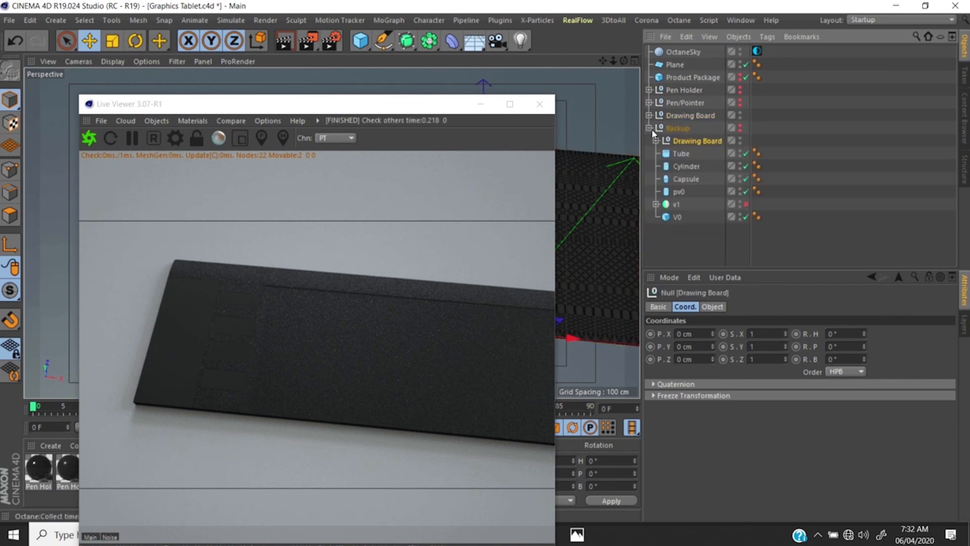
{"action": "left_click", "coordinate": [649, 128]}
{"action": "left_click", "coordinate": [649, 116]}
- Try to make the Drawing Board's Subdivision Surface editable with its Symmetry still disabled
{"action": "left_click", "coordinate": [676, 128]}
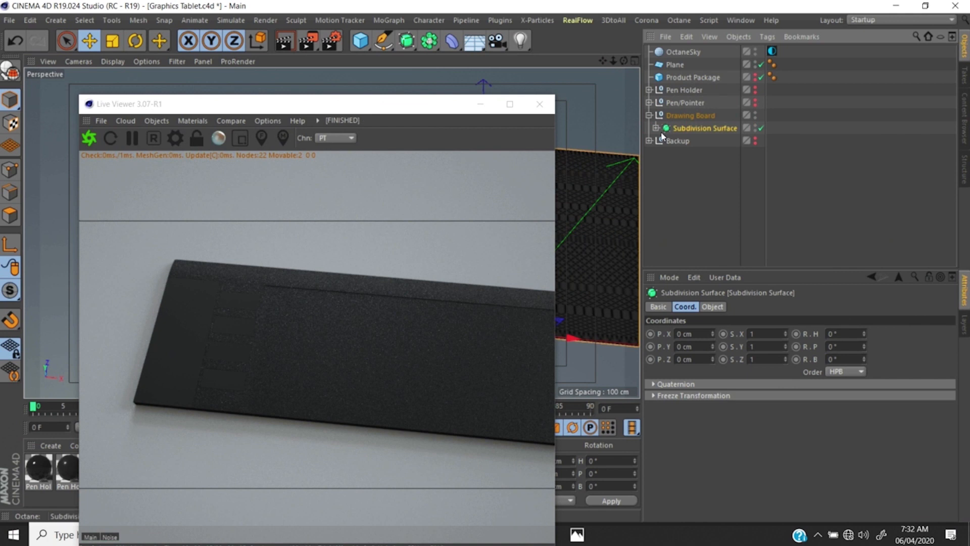
{"action": "key", "text": "c"}
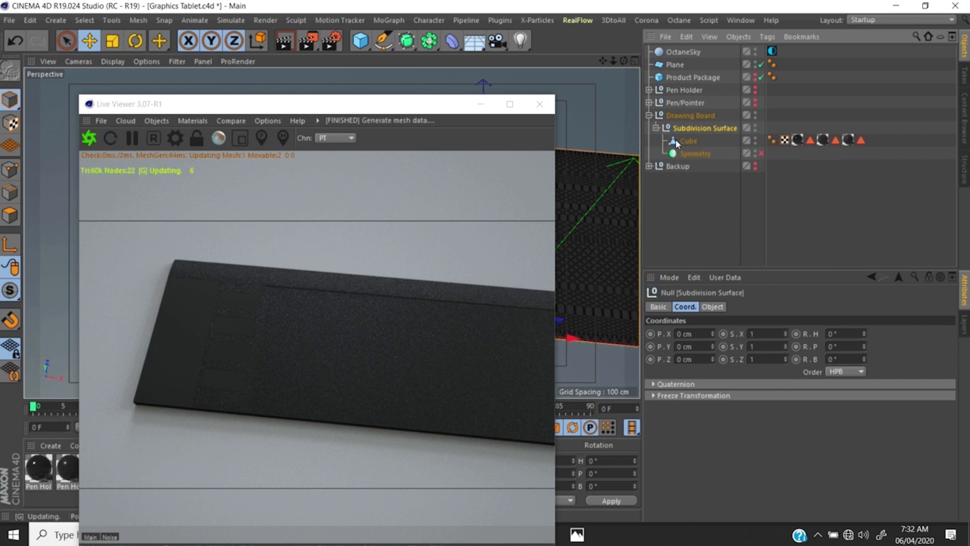
{"action": "left_click", "coordinate": [689, 153]}
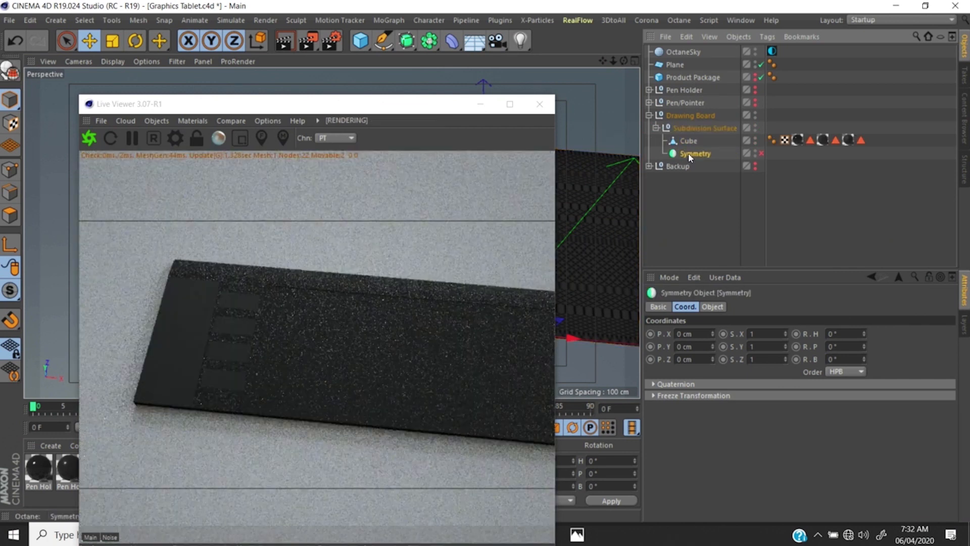
{"action": "key", "text": "ctrl+z"}
{"action": "key", "text": "ctrl+z"}
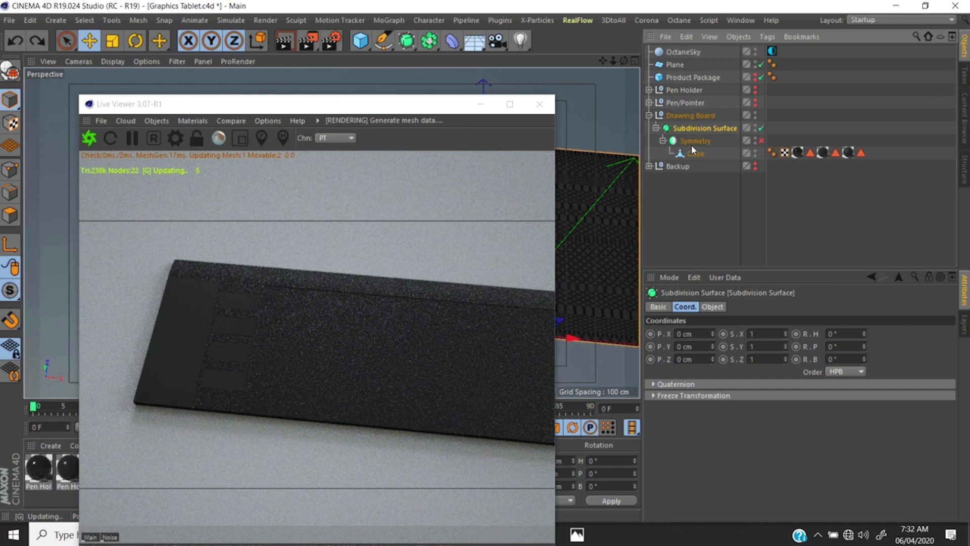
- Enable the Symmetry inside Drawing Board and convert its Subdivision Surface into an editable mesh
{"action": "left_click", "coordinate": [760, 141]}
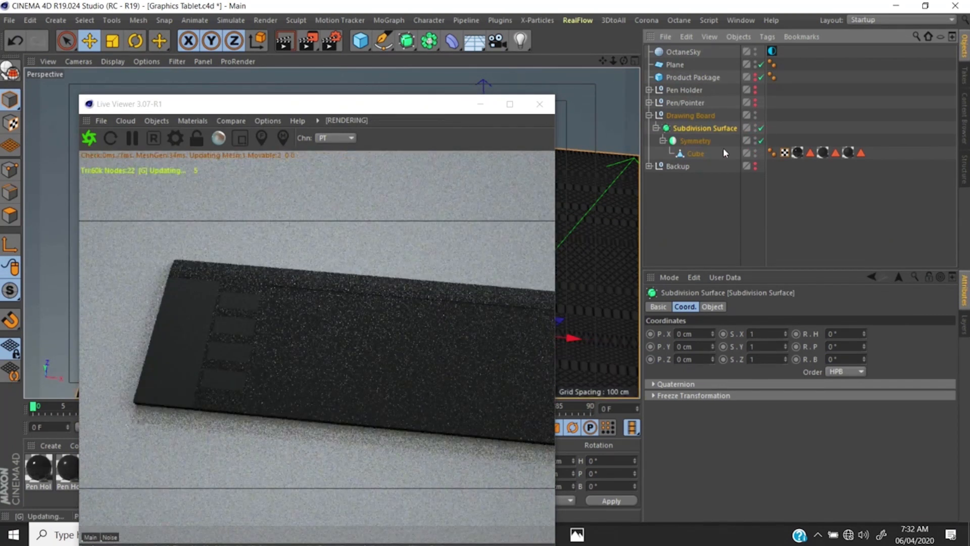
{"action": "left_click", "coordinate": [655, 129]}
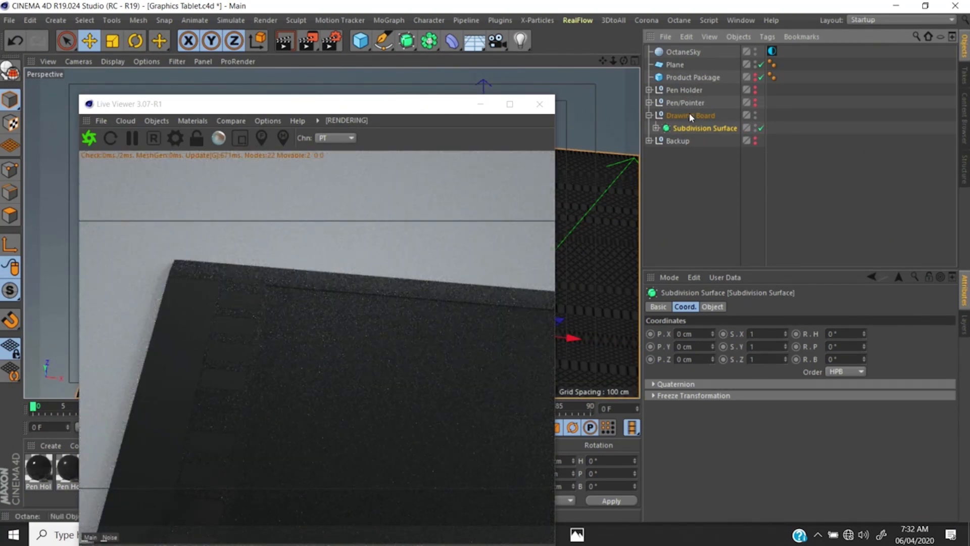
{"action": "key", "text": "c"}
- Place the Cube mesh directly under Drawing Board and delete the leftover Subdivision Surface null
{"action": "left_click_drag", "start_coordinate": [681, 138], "coordinate": [687, 118]}
{"action": "left_click", "coordinate": [692, 140]}
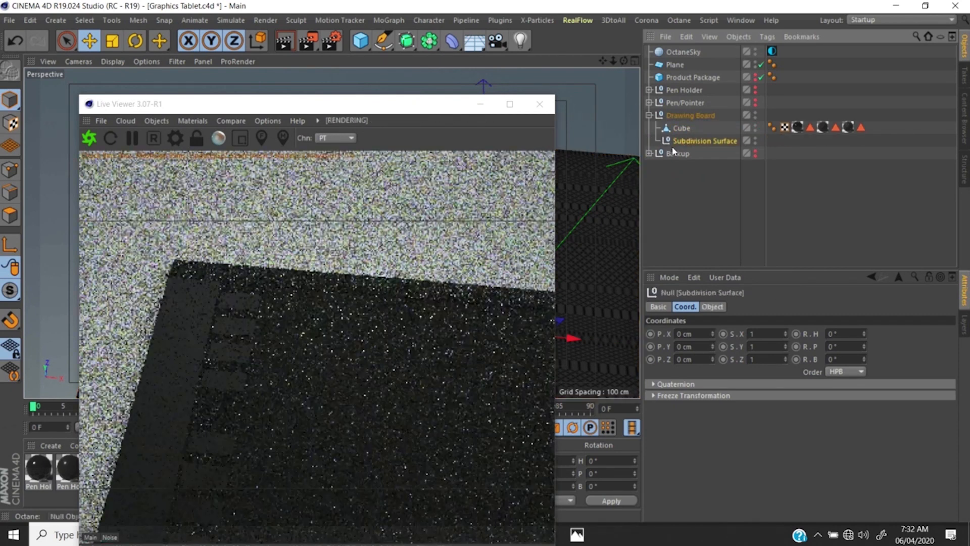
{"action": "key", "text": "Delete"}
- Inspect the full tablet render from several angles and pause the Live Viewer rendering
{"action": "left_click", "coordinate": [298, 262]}
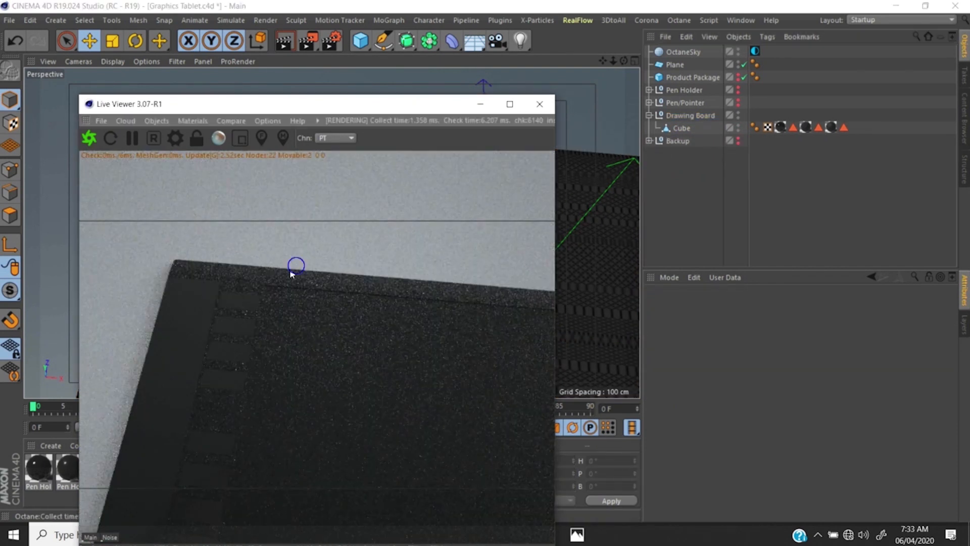
{"action": "mouse_move", "coordinate": [252, 327]}
{"action": "left_mouse_down"}
{"action": "mouse_move", "coordinate": [267, 275]}
{"action": "mouse_move", "coordinate": [294, 282]}
{"action": "mouse_move", "coordinate": [370, 268]}
{"action": "mouse_move", "coordinate": [288, 418]}
{"action": "mouse_move", "coordinate": [318, 345]}
{"action": "mouse_move", "coordinate": [314, 329]}
{"action": "mouse_move", "coordinate": [308, 359]}
{"action": "mouse_move", "coordinate": [314, 340]}
{"action": "mouse_move", "coordinate": [319, 348]}
{"action": "mouse_move", "coordinate": [303, 389]}
{"action": "mouse_move", "coordinate": [260, 394]}
{"action": "mouse_move", "coordinate": [431, 278]}
{"action": "mouse_move", "coordinate": [314, 360]}
{"action": "mouse_move", "coordinate": [267, 353]}
{"action": "mouse_move", "coordinate": [336, 321]}
{"action": "mouse_move", "coordinate": [241, 302]}
{"action": "mouse_move", "coordinate": [268, 281]}
{"action": "mouse_move", "coordinate": [338, 268]}
{"action": "mouse_move", "coordinate": [280, 325]}
{"action": "mouse_move", "coordinate": [293, 325]}
{"action": "mouse_move", "coordinate": [286, 329]}
{"action": "left_mouse_up"}
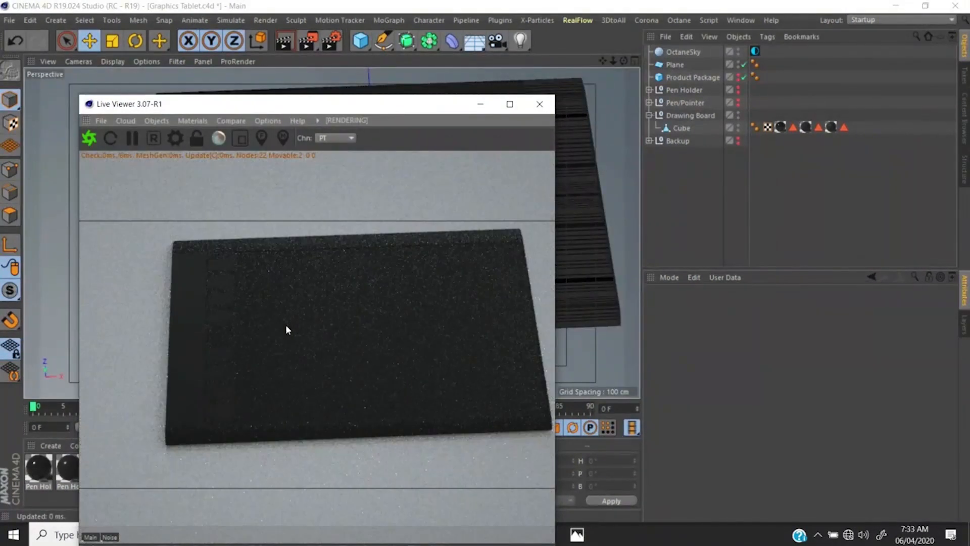
{"action": "left_click_drag", "start_coordinate": [307, 260], "coordinate": [496, 189]}
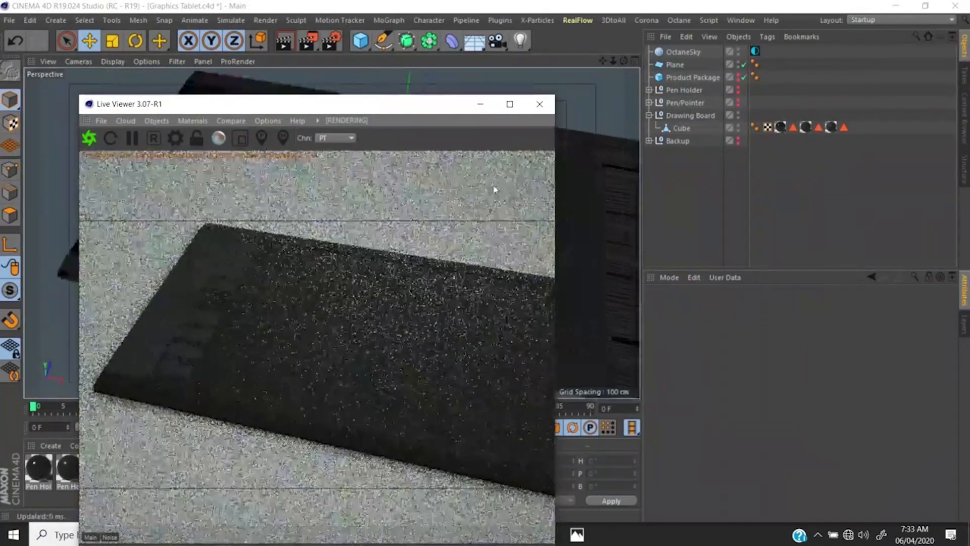
{"action": "left_click_drag", "start_coordinate": [296, 243], "coordinate": [315, 288]}
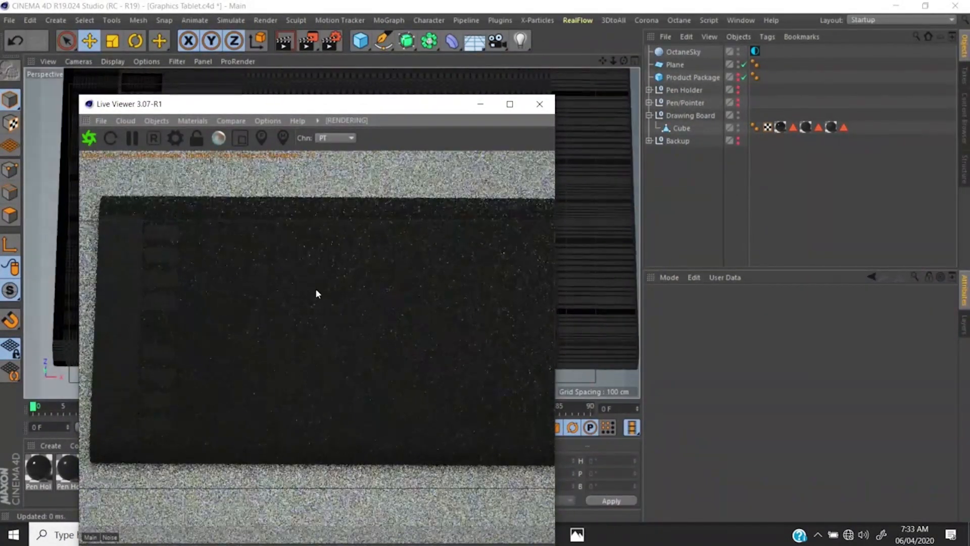
{"action": "left_click_drag", "start_coordinate": [374, 117], "coordinate": [532, 79]}
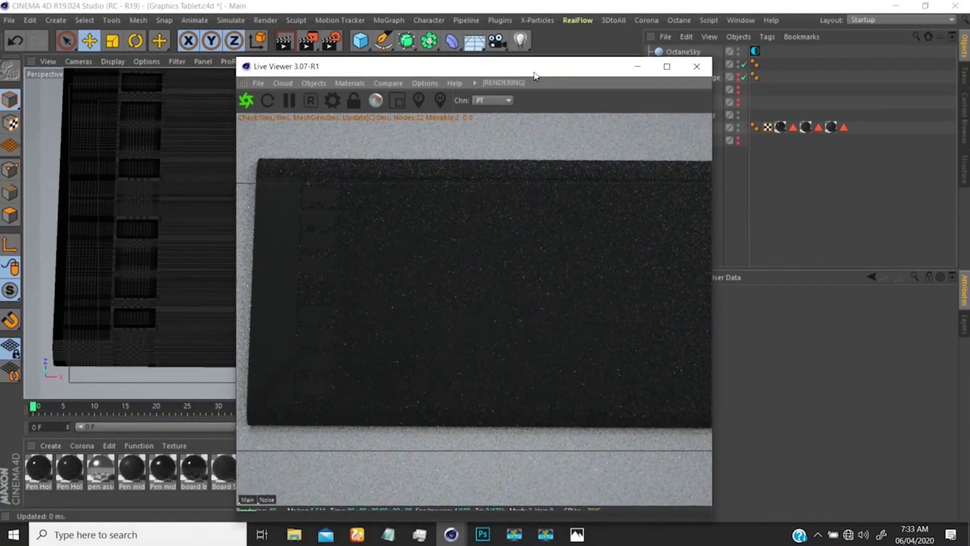
{"action": "left_click", "coordinate": [485, 539]}
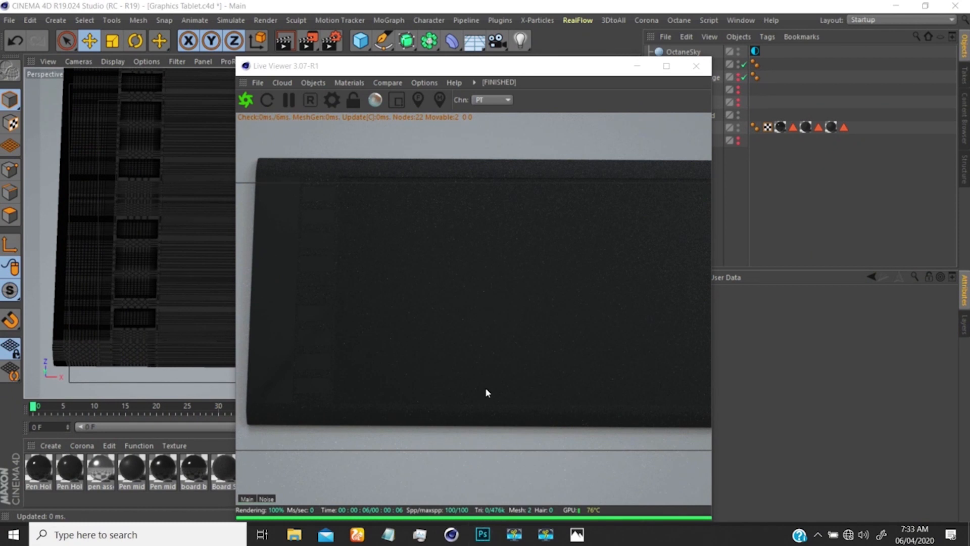
{"action": "left_click", "coordinate": [289, 100]}
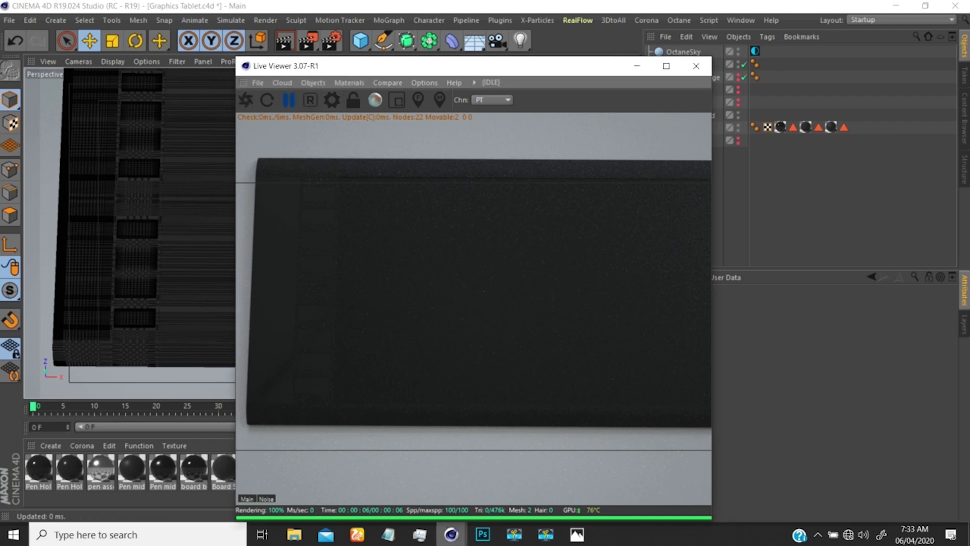
- Switch to Photoshop and start creating a new document
{"action": "left_click", "coordinate": [485, 535]}
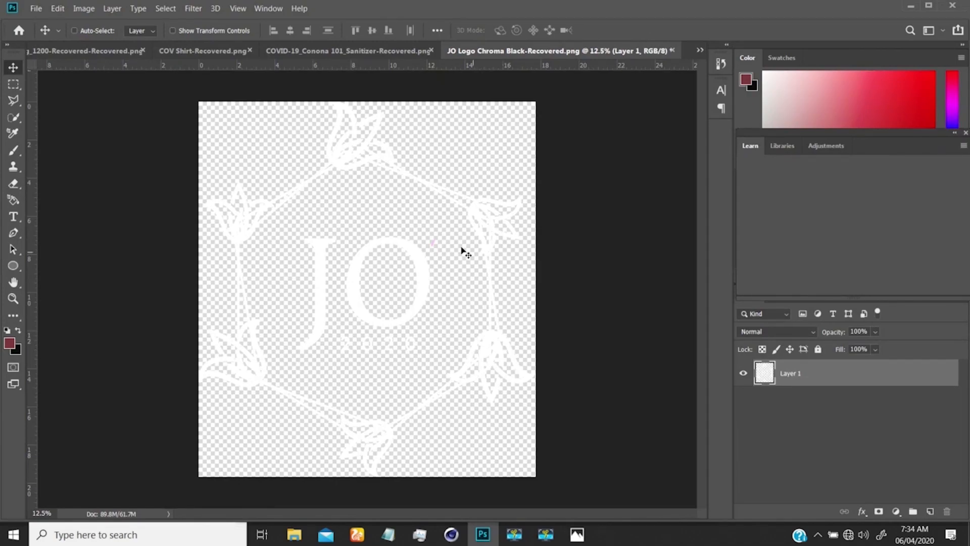
{"action": "left_click", "coordinate": [35, 9]}
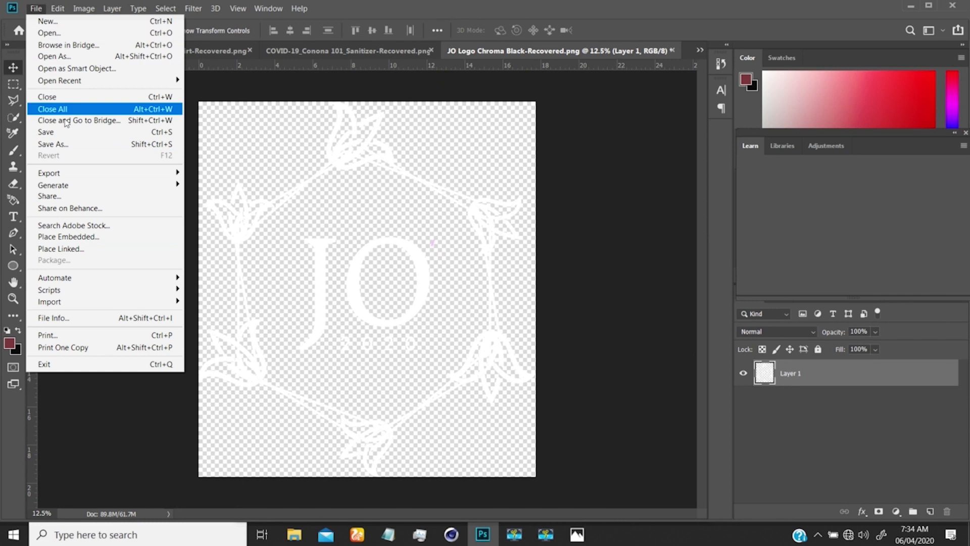
{"action": "left_click", "coordinate": [51, 24]}
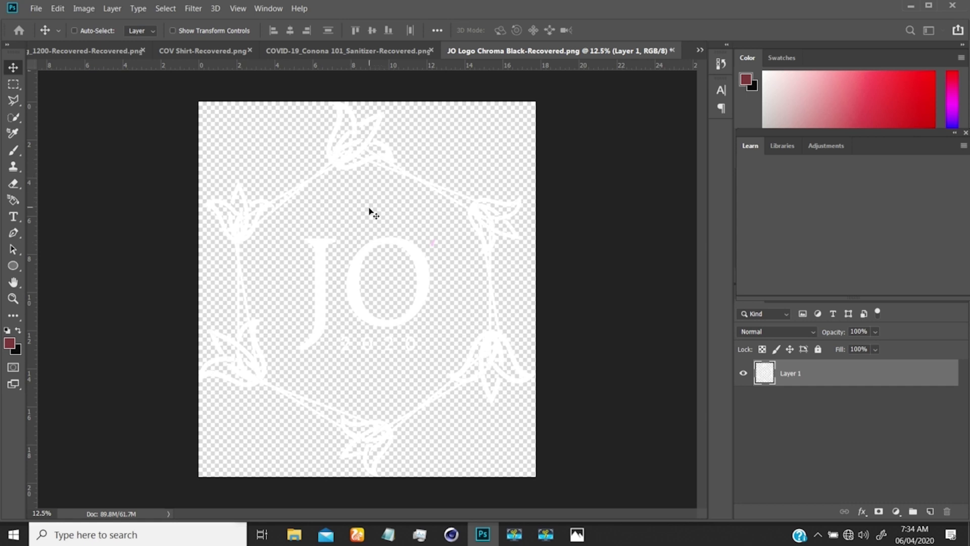
- Start a new document and set its size to 2048 by 2048 pixels with a resolution of 150 pixels/inch
{"action": "left_click", "coordinate": [35, 9]}
{"action": "left_click", "coordinate": [53, 23]}
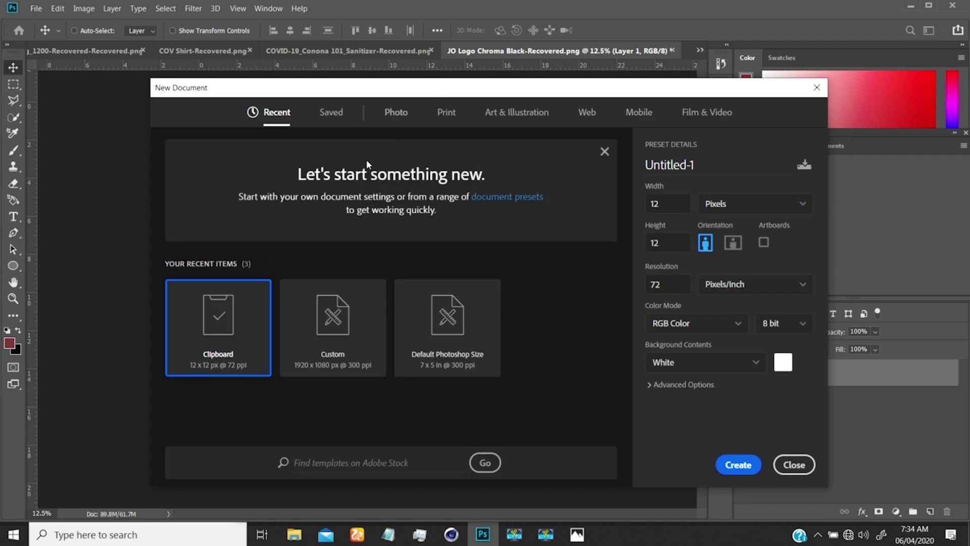
{"action": "left_click", "coordinate": [732, 205]}
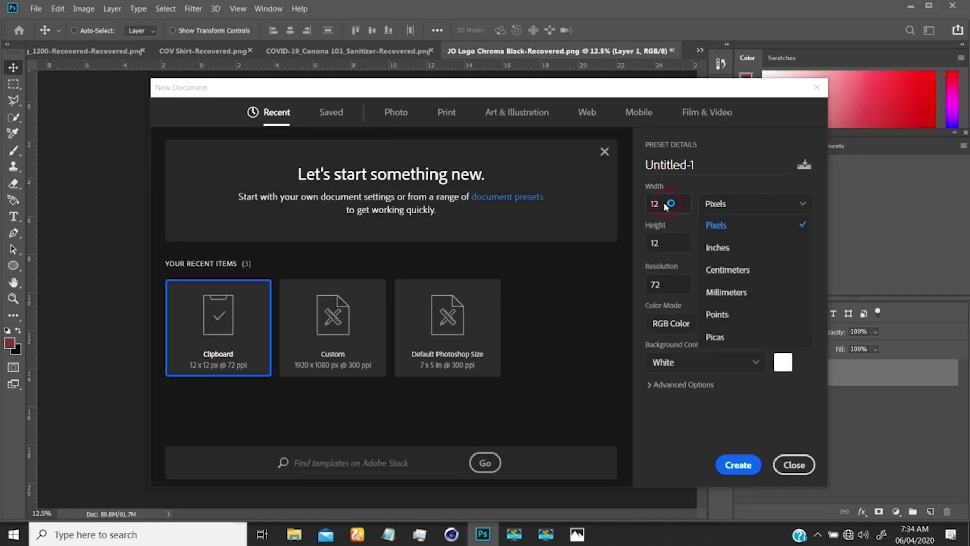
{"action": "left_click", "coordinate": [666, 205]}
{"action": "left_click", "coordinate": [725, 204]}
{"action": "left_click", "coordinate": [680, 202]}
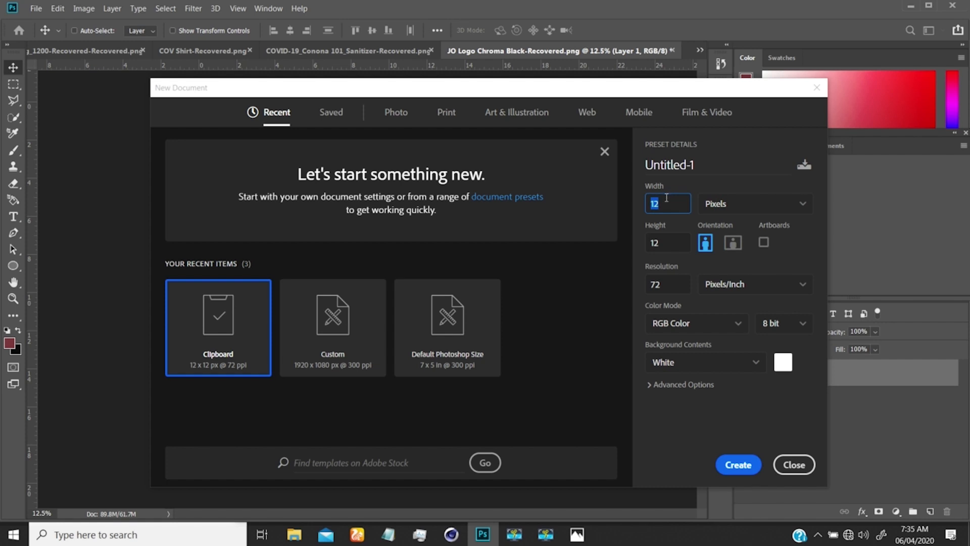
{"action": "type", "text": "2048"}
{"action": "key", "text": "Tab"}
{"action": "type", "text": "20"}
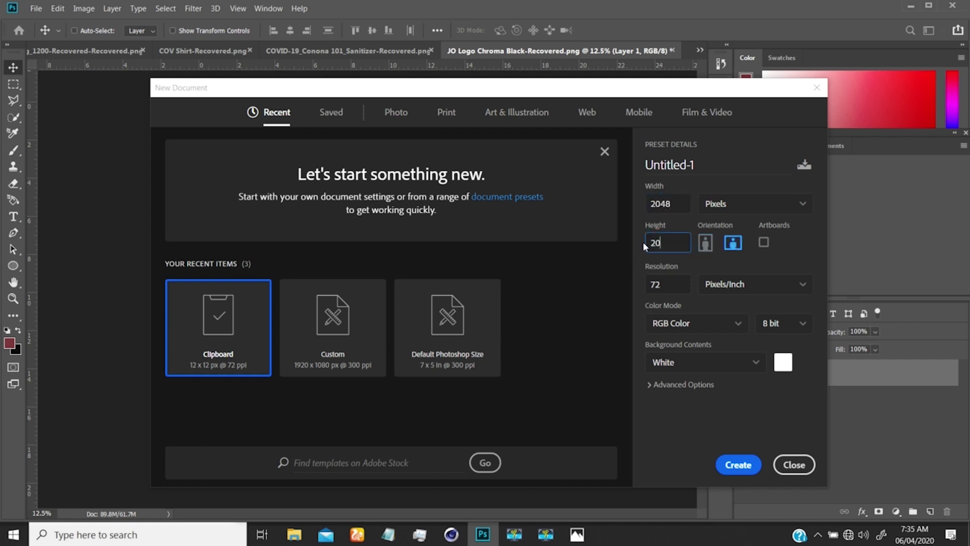
{"action": "type", "text": "48"}
{"action": "key", "text": "Tab"}
{"action": "type", "text": "1"}
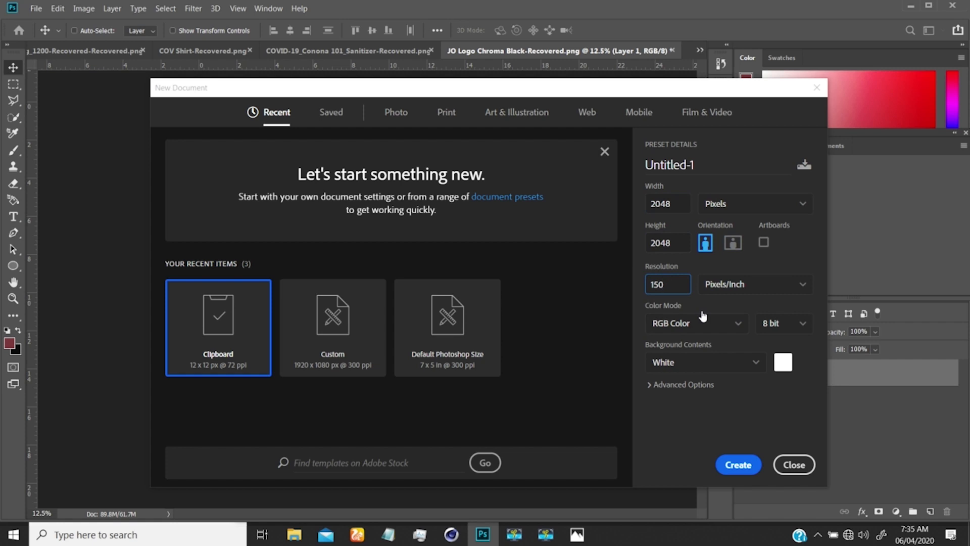
- Name the new document "tablest props" and create it
{"action": "left_click", "coordinate": [705, 164]}
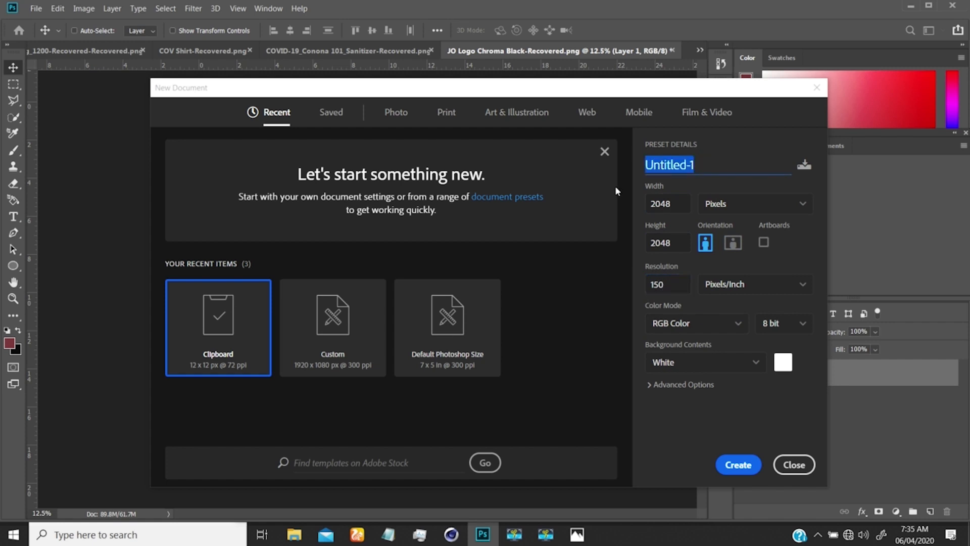
{"action": "key", "text": "BackSpace"}
{"action": "type", "text": "textur"}
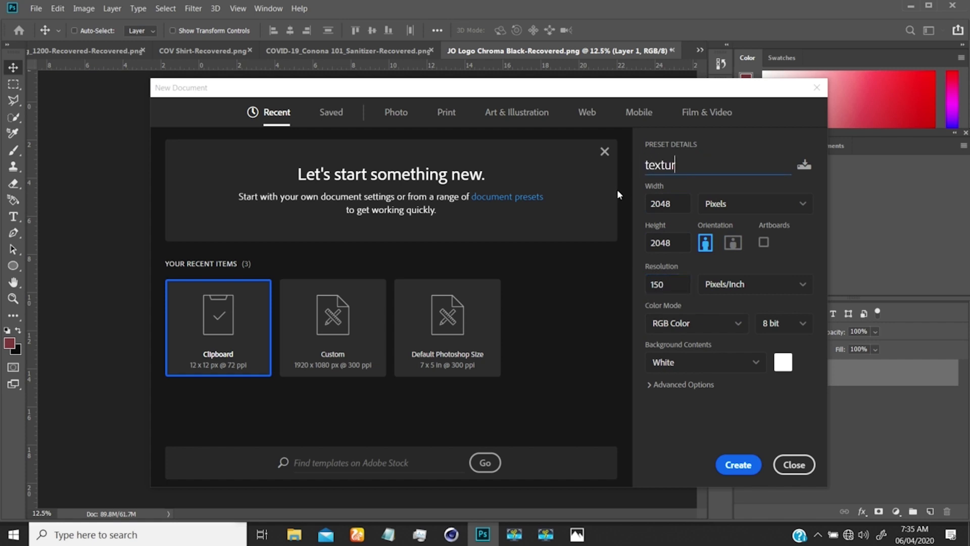
{"action": "type", "text": "es"}
{"action": "double_click", "coordinate": [658, 166]}
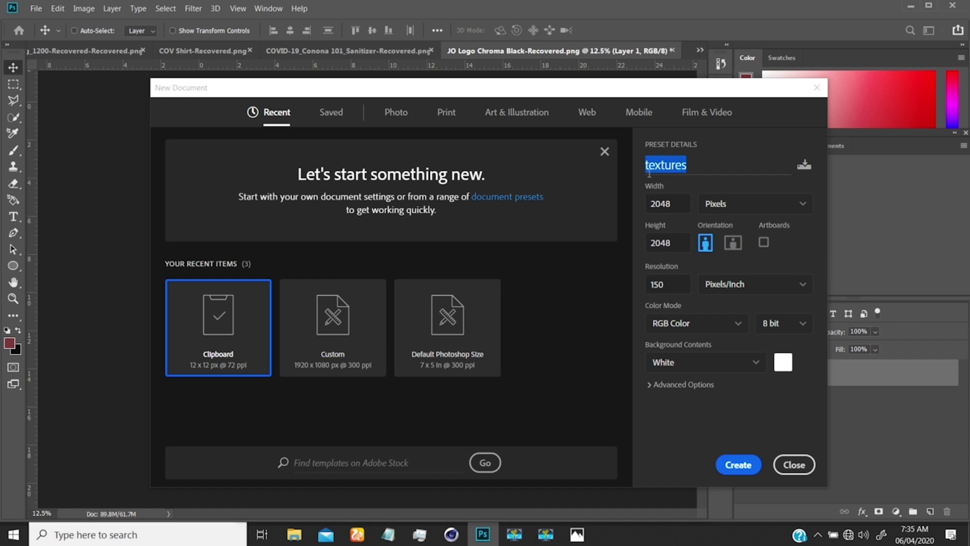
{"action": "type", "text": "tablest"}
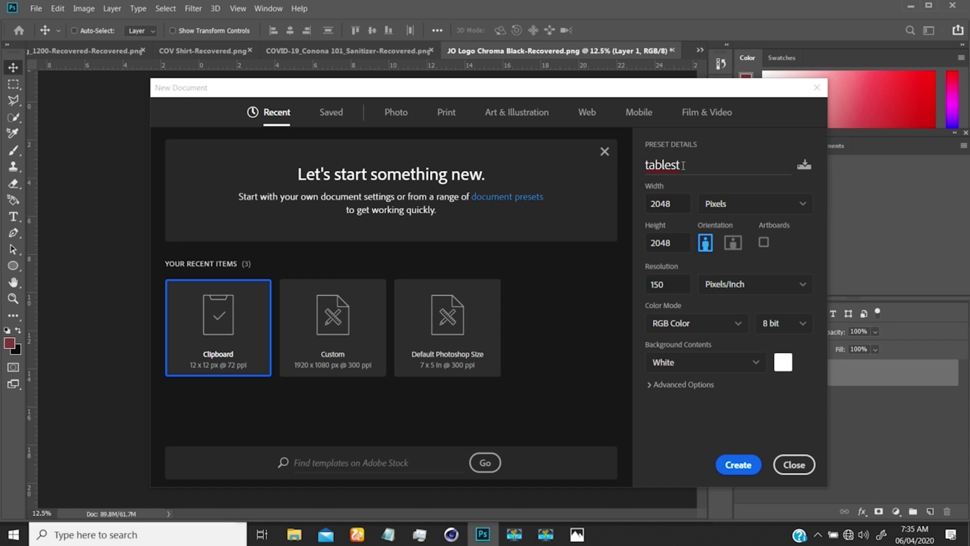
{"action": "type", "text": "props"}
{"action": "left_click", "coordinate": [743, 467]}
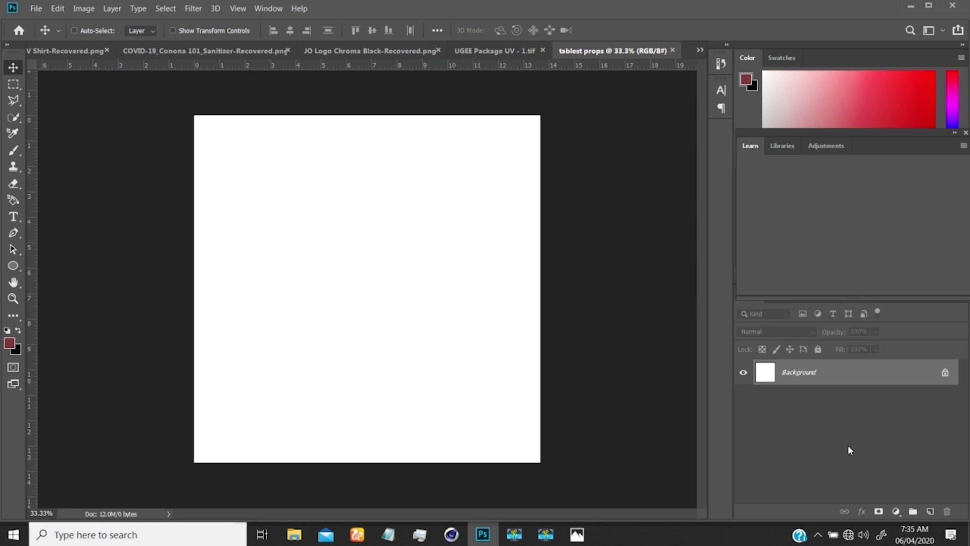
- Add a new empty layer and unlock the Background layer
{"action": "left_click", "coordinate": [930, 511]}
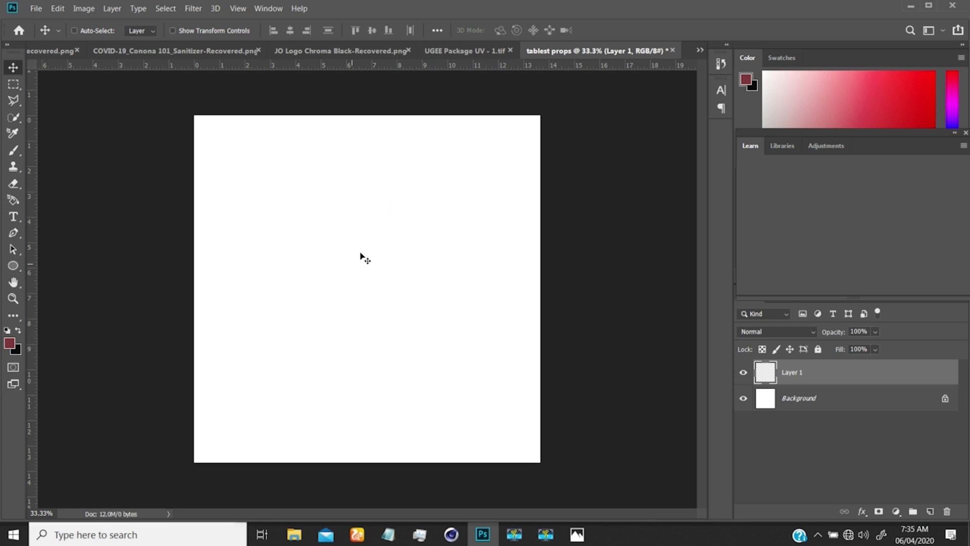
{"action": "mouse_move", "coordinate": [578, 535]}
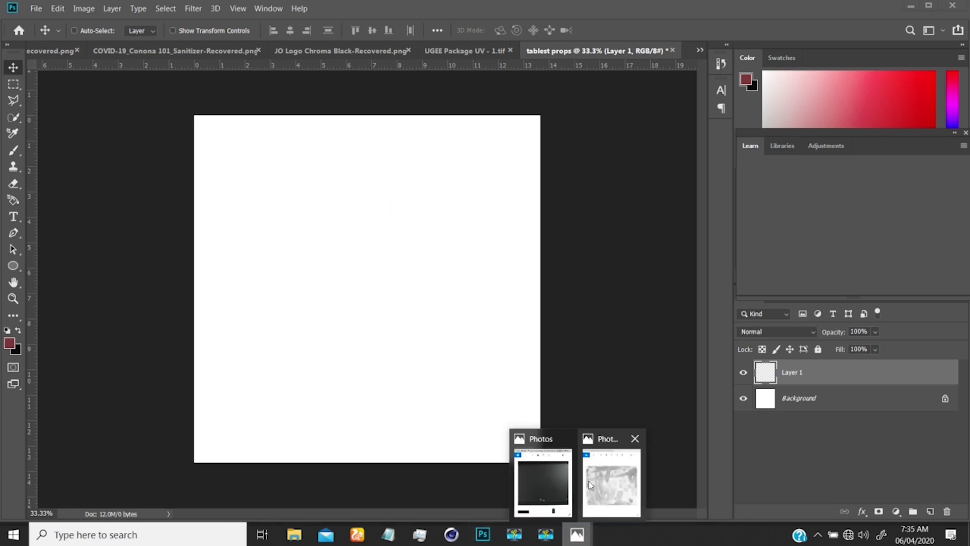
{"action": "mouse_move", "coordinate": [540, 478]}
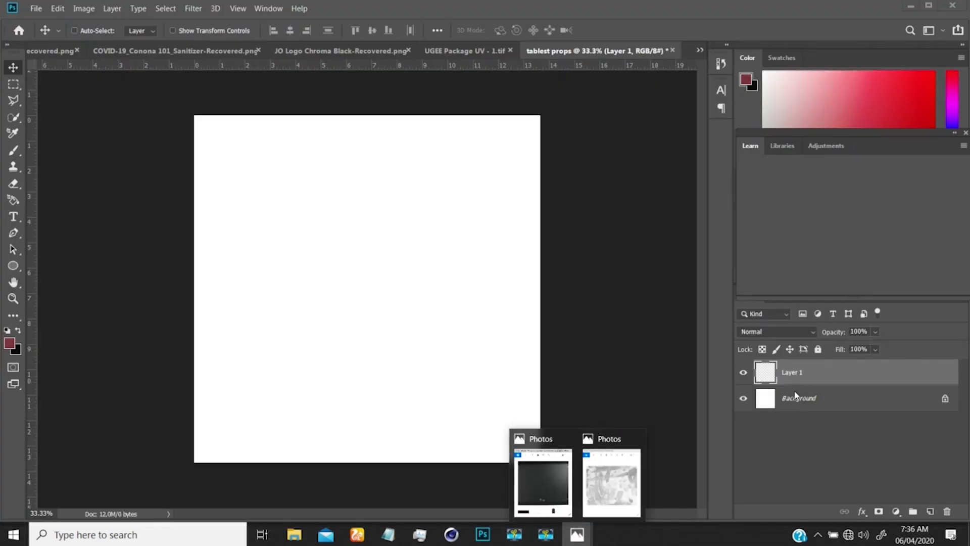
{"action": "left_click", "coordinate": [944, 398]}
{"action": "left_click", "coordinate": [781, 403]}
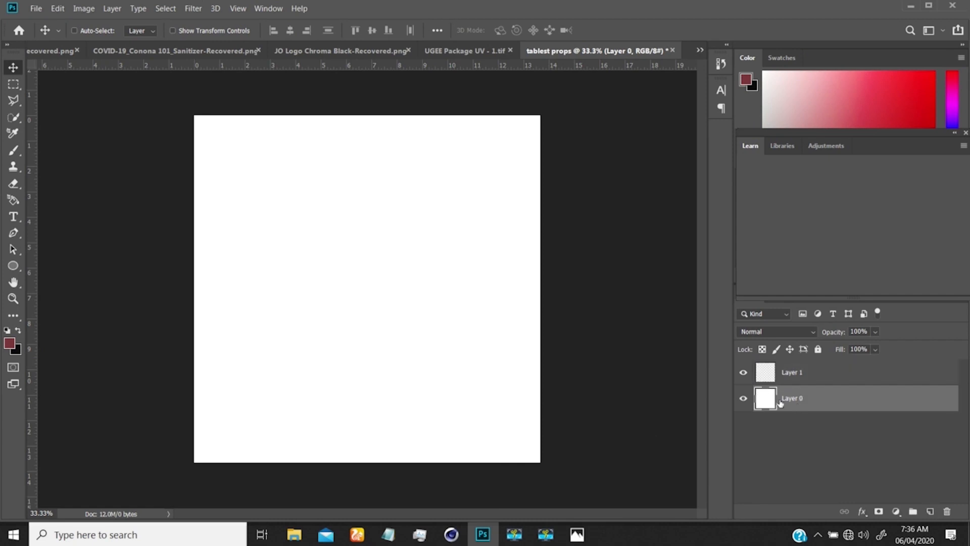
- Load the outline of the white bottom layer, Layer 0, as a selection
{"action": "key", "text": "ctrl"}
{"action": "left_click", "coordinate": [767, 402], "text": "ctrl"}
{"action": "left_click", "coordinate": [783, 379]}
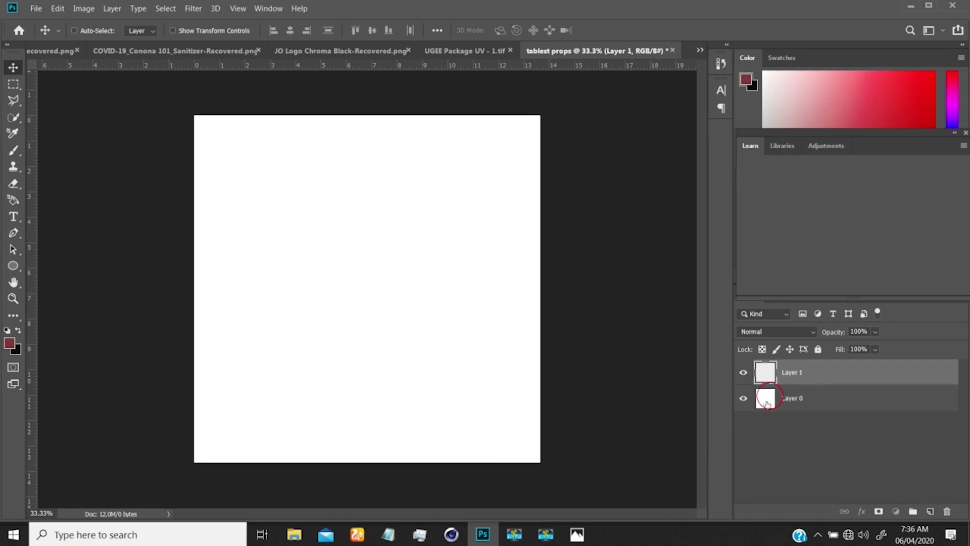
{"action": "left_click", "coordinate": [765, 400]}
{"action": "left_click", "coordinate": [766, 402], "text": "ctrl"}
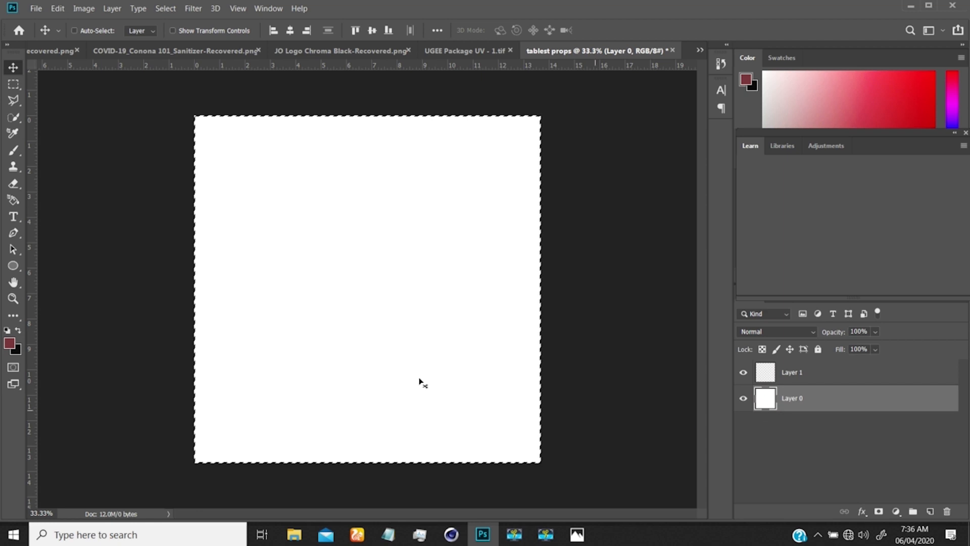
- Fill the selected area of Layer 0 with black (000000) using the Paint Bucket, and deselect
{"action": "left_click", "coordinate": [9, 343]}
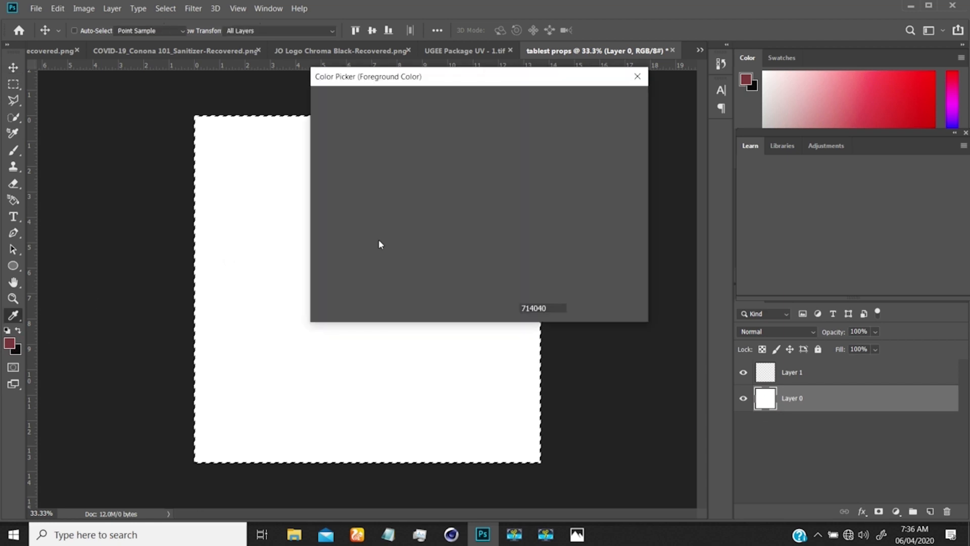
{"action": "type", "text": "000000"}
{"action": "left_click", "coordinate": [576, 101]}
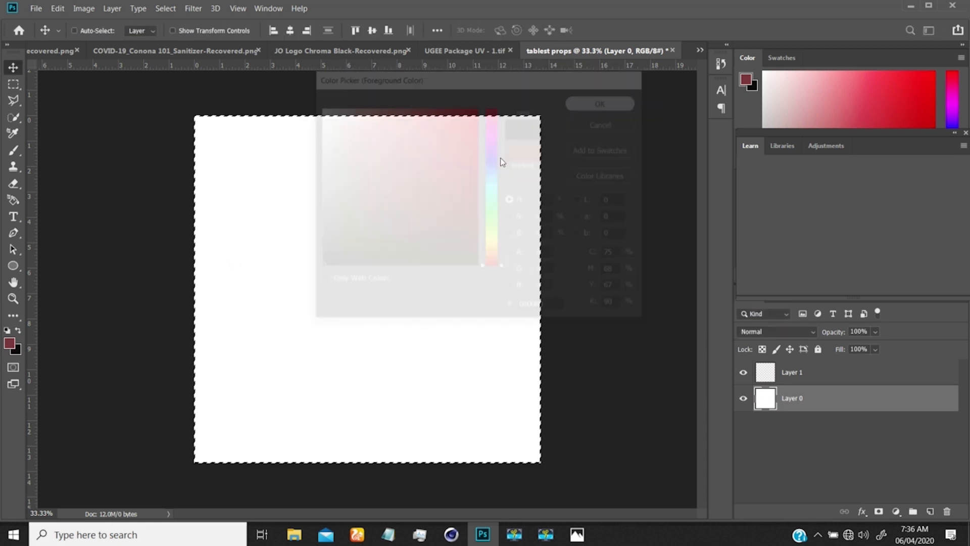
{"action": "key", "text": "g"}
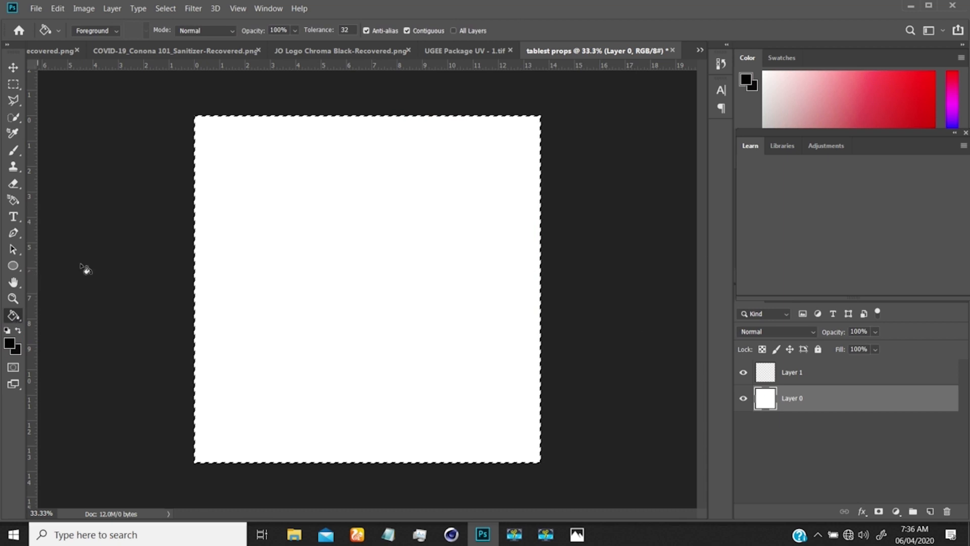
{"action": "left_click", "coordinate": [313, 243]}
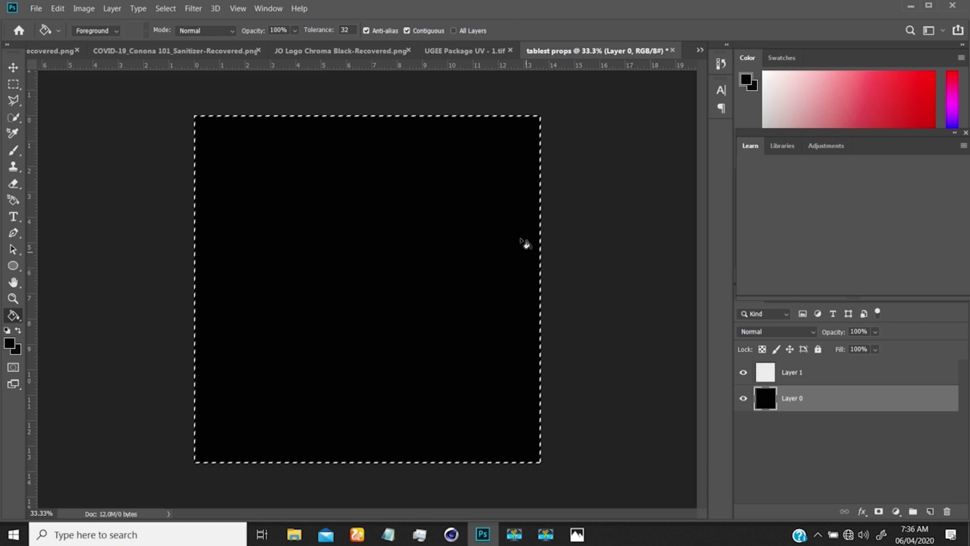
{"action": "key", "text": "ctrl+d"}
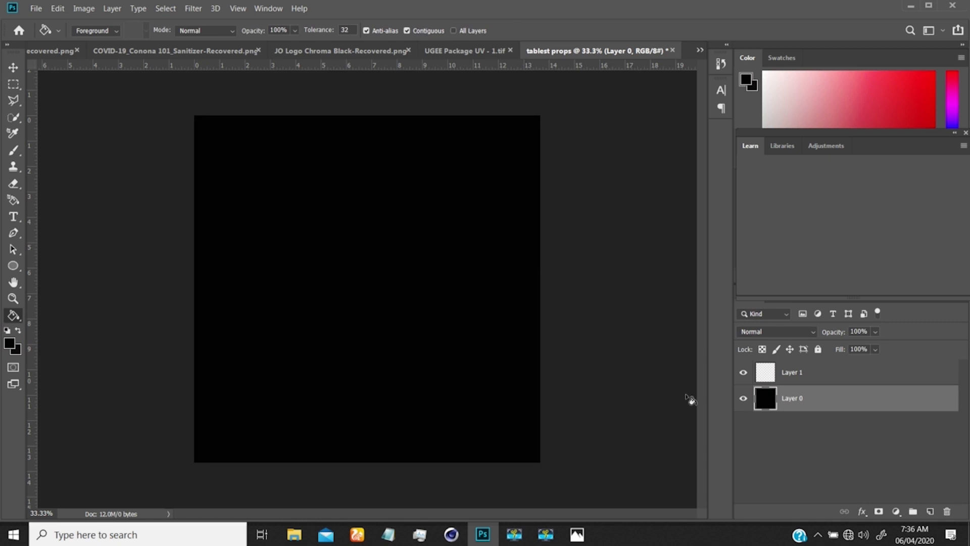
{"action": "key", "text": "v"}
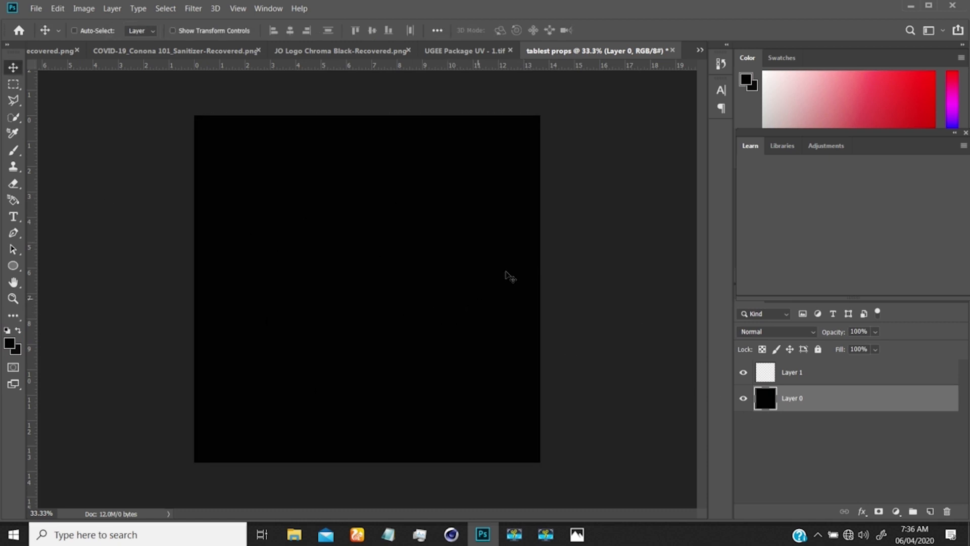
- Make Layer 1 active and set the foreground colour to white (ffffff)
{"action": "left_click", "coordinate": [792, 380]}
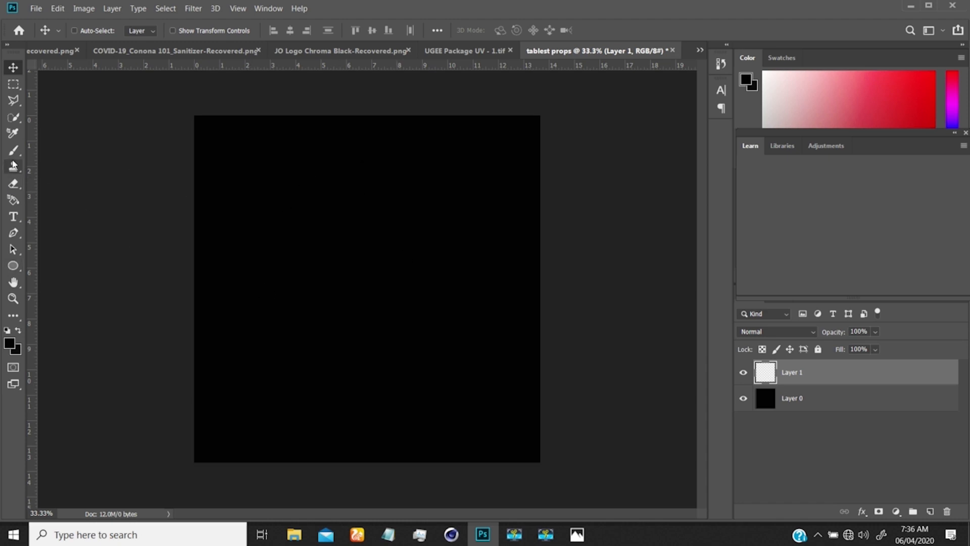
{"action": "left_click", "coordinate": [8, 345]}
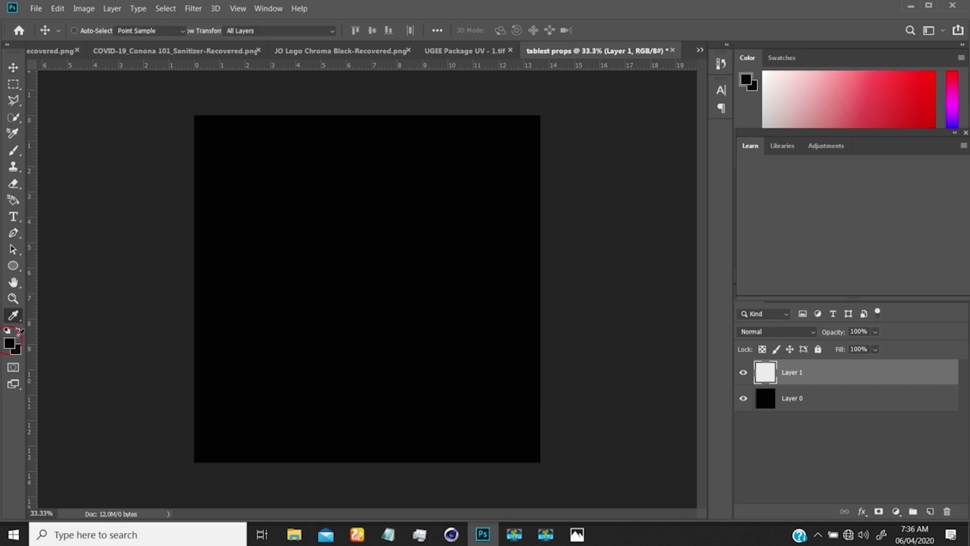
{"action": "type", "text": "ffffff"}
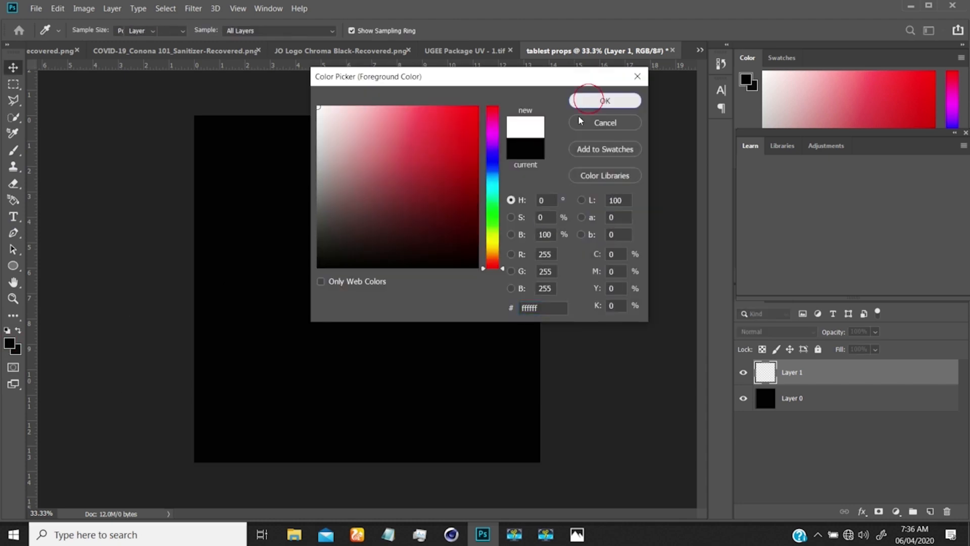
{"action": "left_click", "coordinate": [586, 101]}
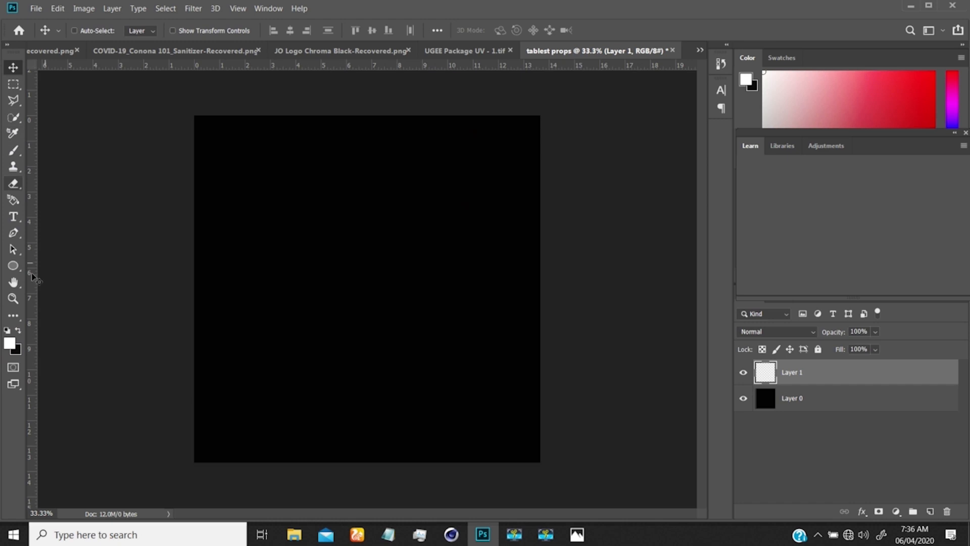
- Choose the Rounded Rectangle tool and set its shape fill to white
{"action": "left_click", "coordinate": [15, 265]}
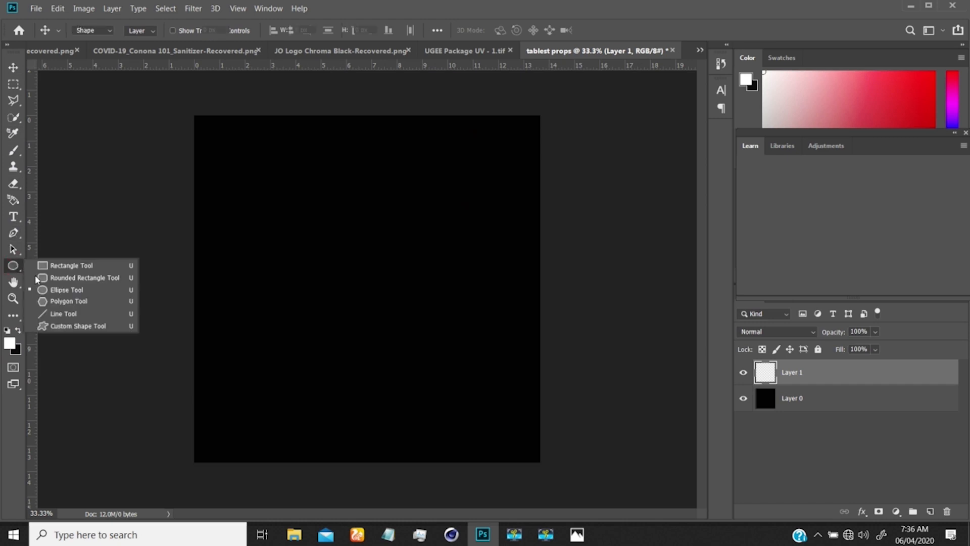
{"action": "left_click", "coordinate": [63, 278]}
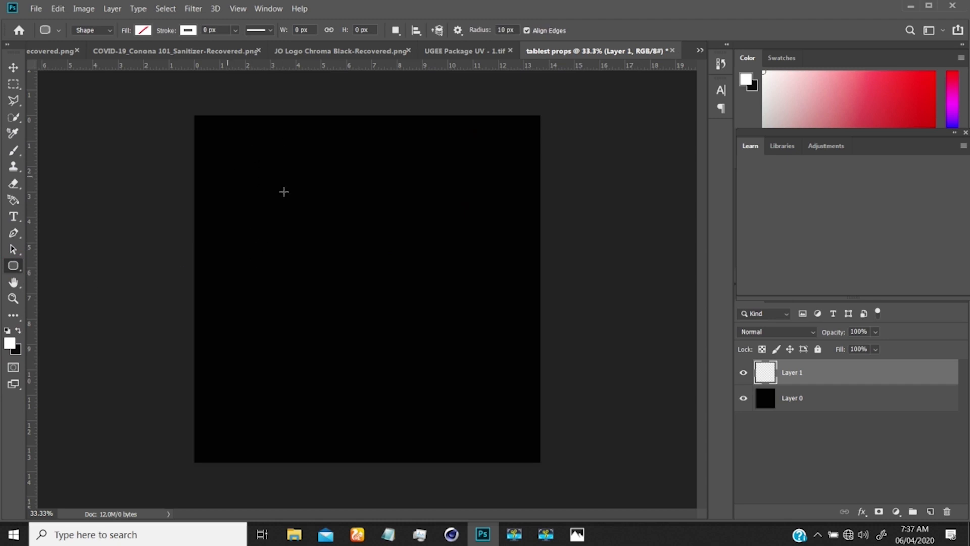
{"action": "left_click", "coordinate": [143, 31]}
{"action": "left_click", "coordinate": [84, 96]}
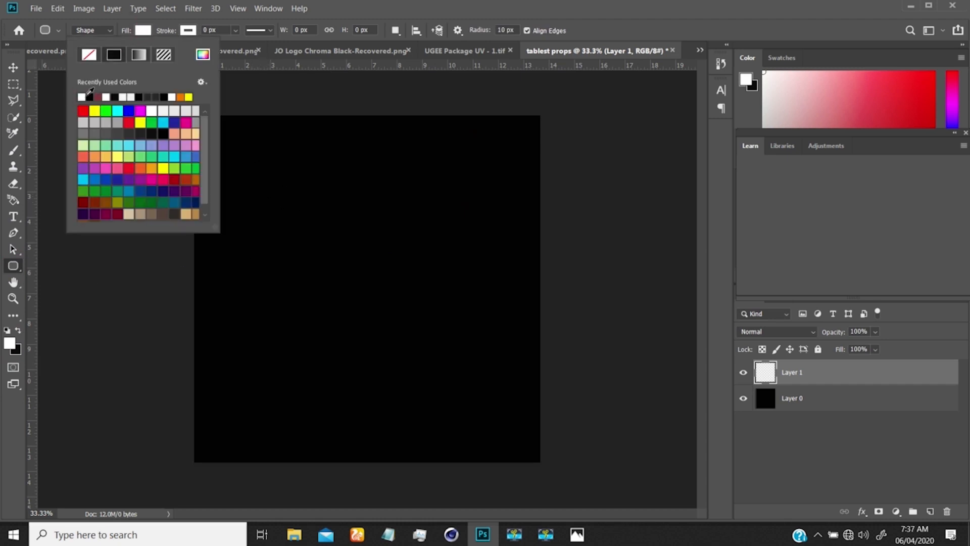
{"action": "left_click", "coordinate": [124, 34]}
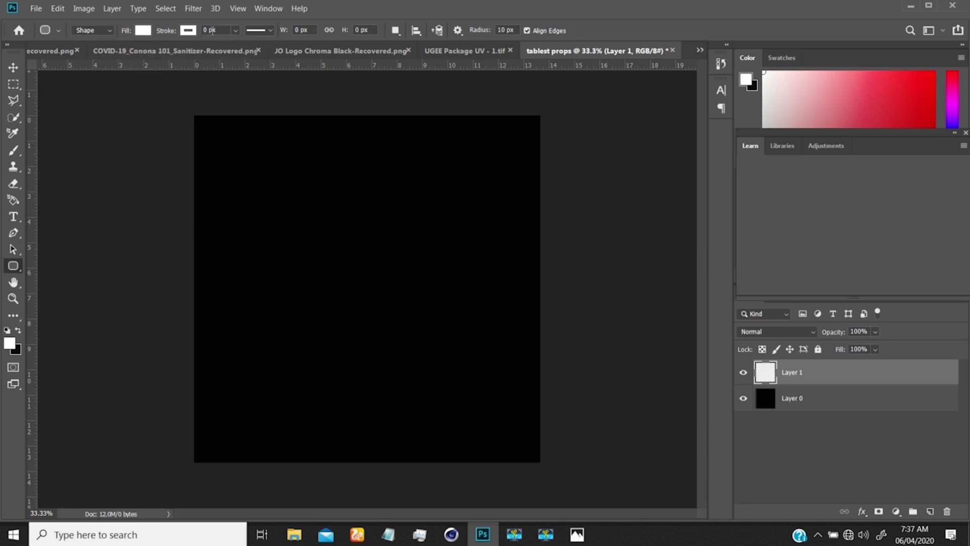
- Draw a thin horizontal rounded rectangle about 1560 by 74 px in the upper canvas and round all its corners to 37 px
{"action": "left_click", "coordinate": [277, 216]}
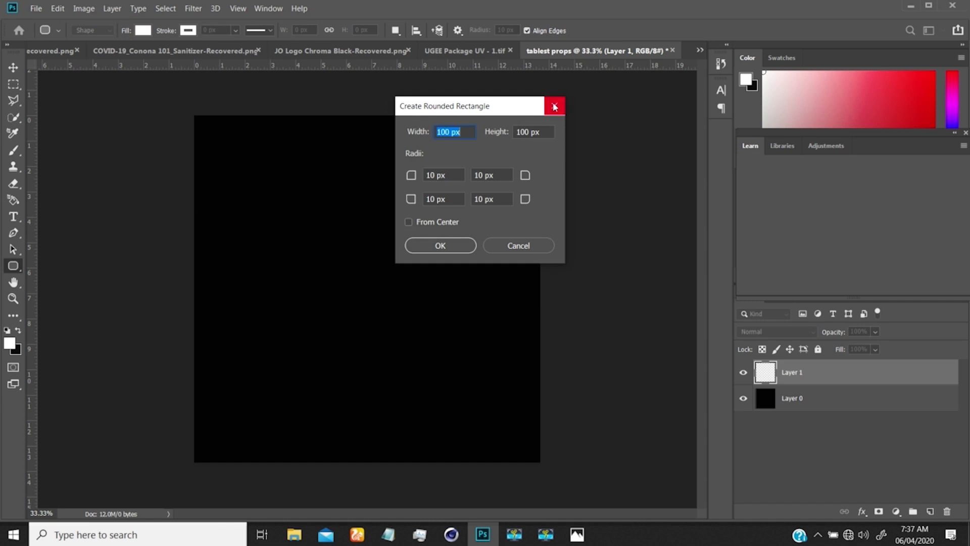
{"action": "key", "text": "Escape"}
{"action": "left_click_drag", "start_coordinate": [261, 213], "coordinate": [523, 225]}
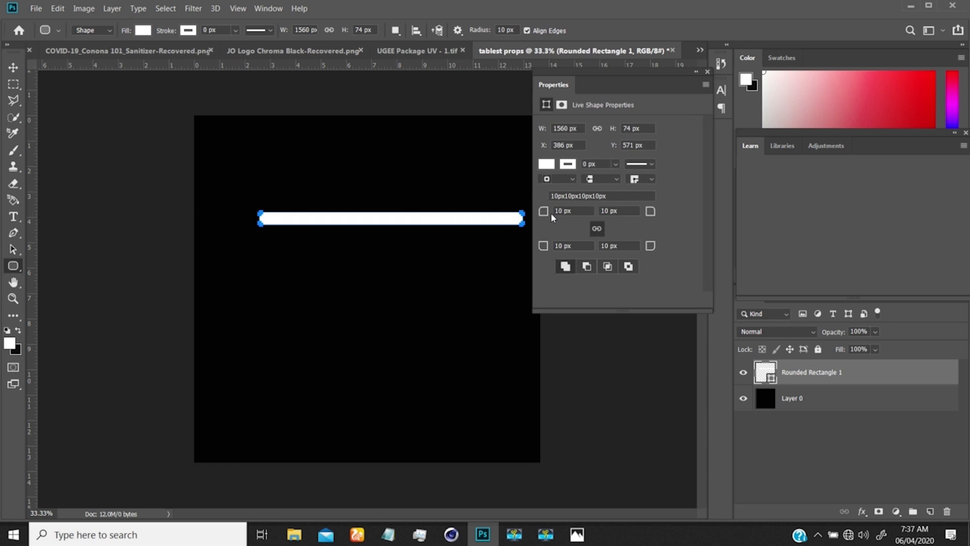
{"action": "left_click_drag", "start_coordinate": [546, 213], "coordinate": [579, 210]}
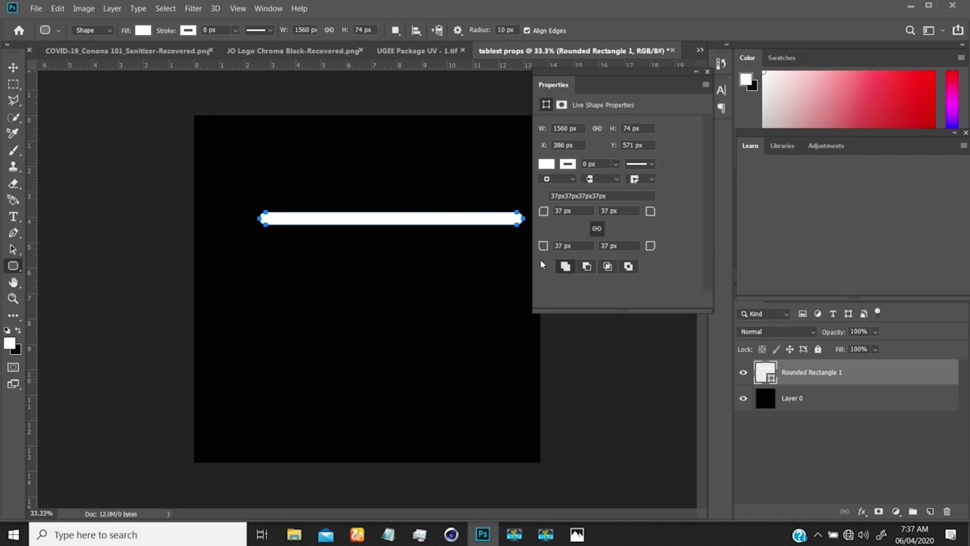
{"action": "left_click", "coordinate": [706, 72]}
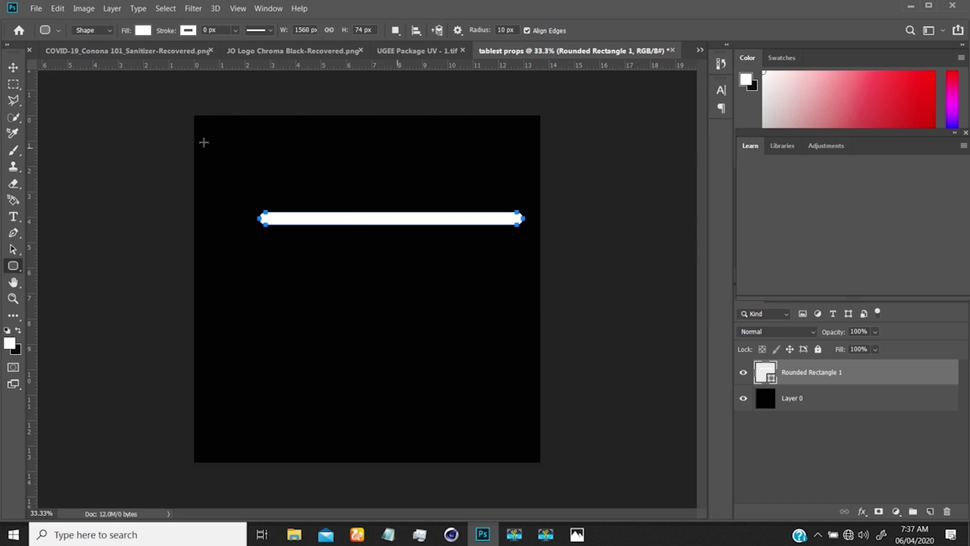
- Move the white rounded bar up and slightly left, closer to the top of the canvas
{"action": "left_click", "coordinate": [13, 67]}
{"action": "left_click", "coordinate": [386, 221]}
{"action": "left_click_drag", "start_coordinate": [384, 221], "coordinate": [371, 200]}
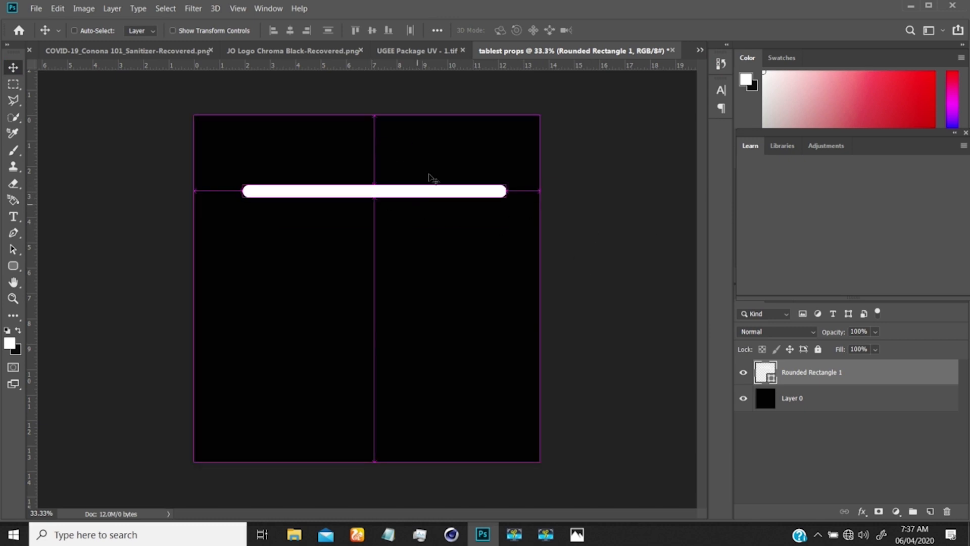
- Transform the white rounded bar to 113.27% width and 63.51% height, and move it slightly up and left
{"action": "key", "text": "ctrl+t"}
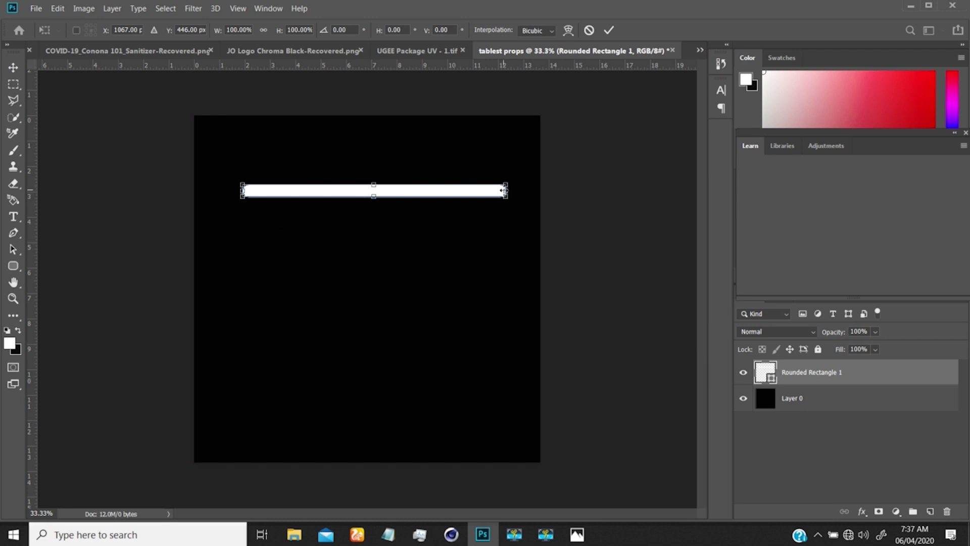
{"action": "left_click_drag", "start_coordinate": [505, 190], "coordinate": [522, 191]}
{"action": "left_click_drag", "start_coordinate": [247, 192], "coordinate": [223, 191]}
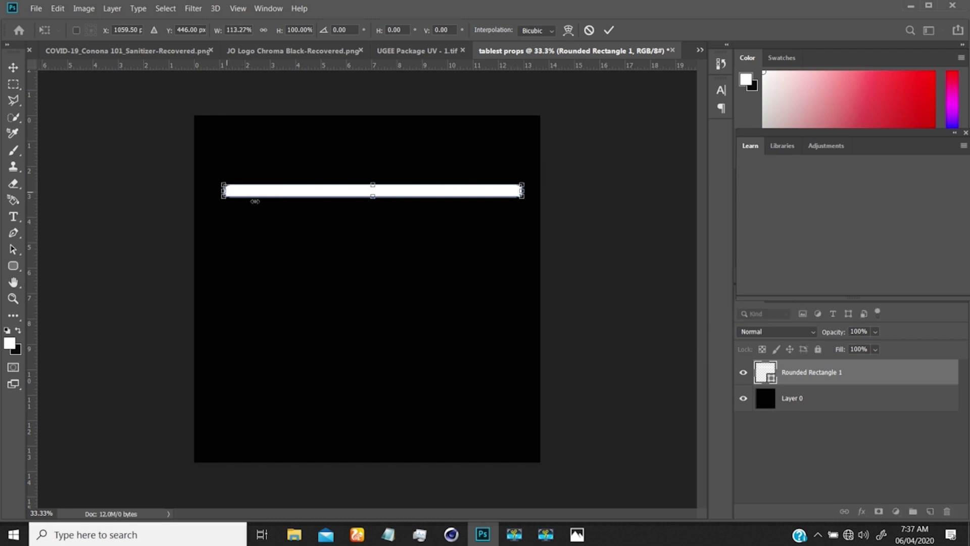
{"action": "left_click_drag", "start_coordinate": [373, 198], "coordinate": [371, 195]}
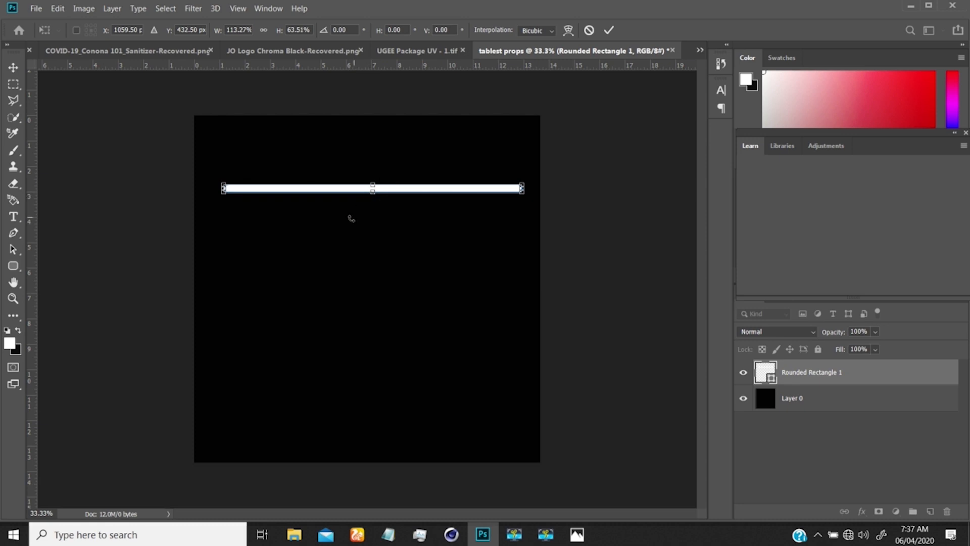
{"action": "key", "text": "Return"}
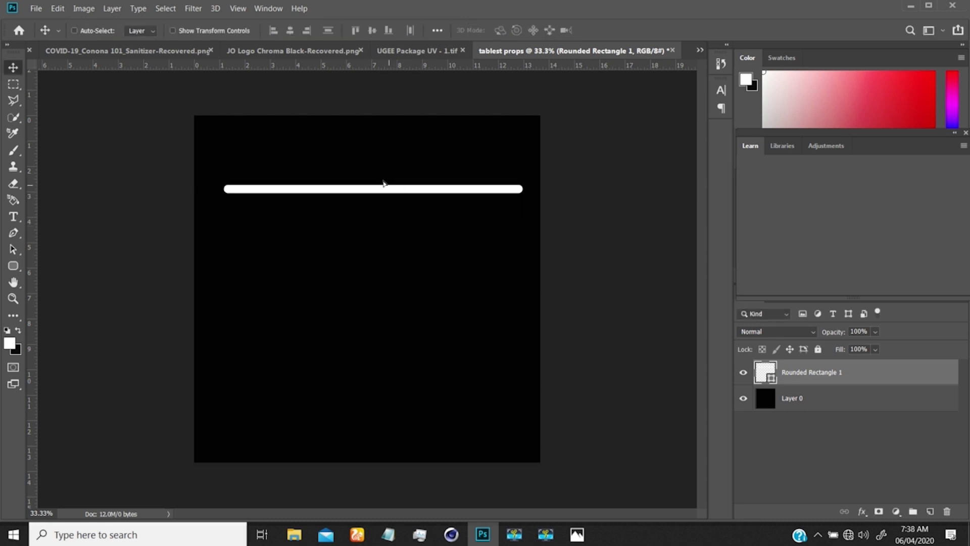
{"action": "left_click_drag", "start_coordinate": [383, 183], "coordinate": [377, 175]}
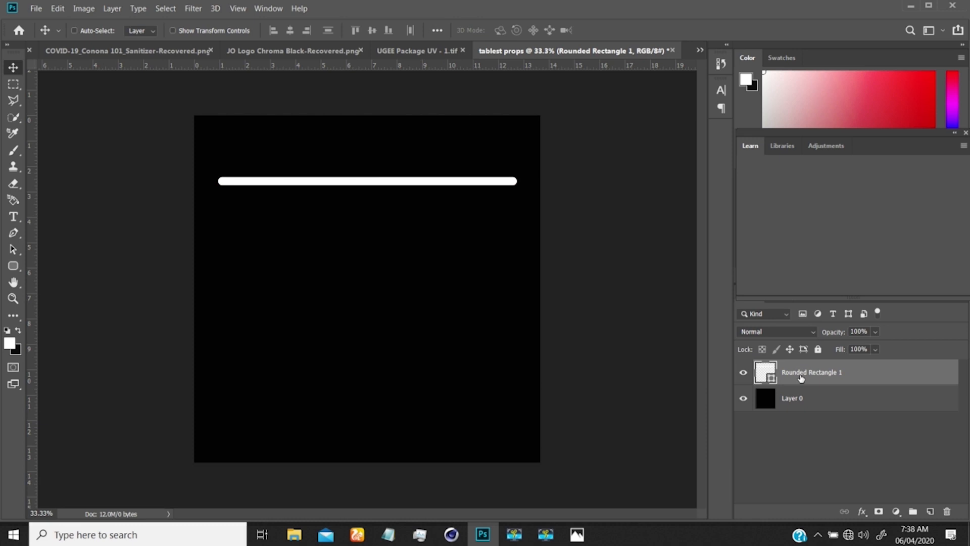
- Duplicate the white bar, rotate the copy -90 degrees and place it vertically along the canvas's left edge
{"action": "key", "text": "ctrl+j"}
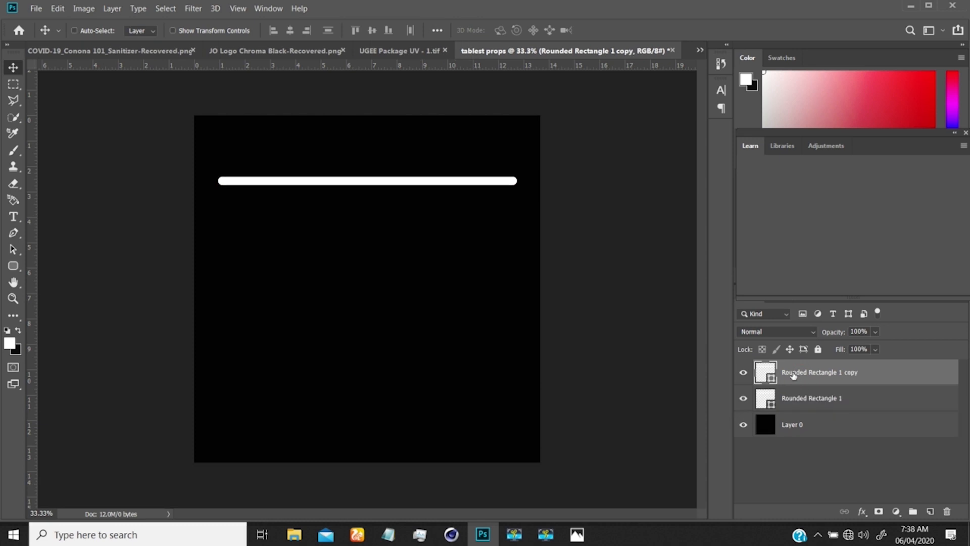
{"action": "key", "text": "ctrl+t"}
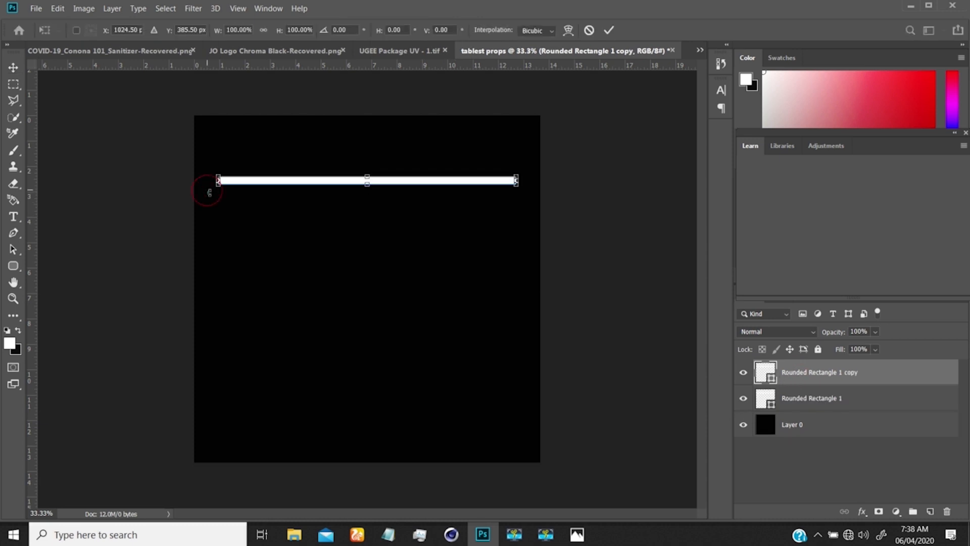
{"action": "left_click_drag", "start_coordinate": [209, 193], "coordinate": [392, 314]}
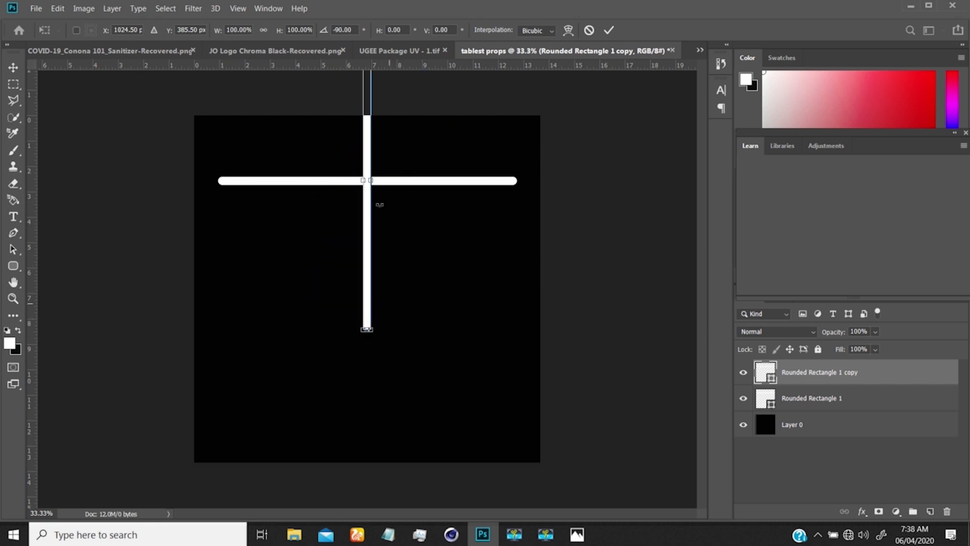
{"action": "left_click_drag", "start_coordinate": [368, 211], "coordinate": [221, 334]}
{"action": "key", "text": "Return"}
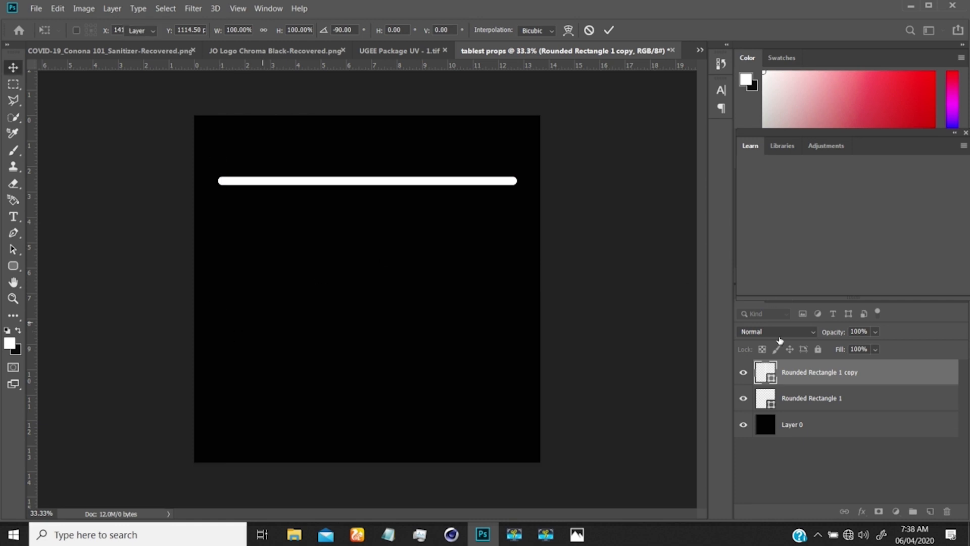
- Move the horizontal bar up to form a corner with the vertical bar's upper end, and shift both bars slightly upward together
{"action": "left_click", "coordinate": [757, 401]}
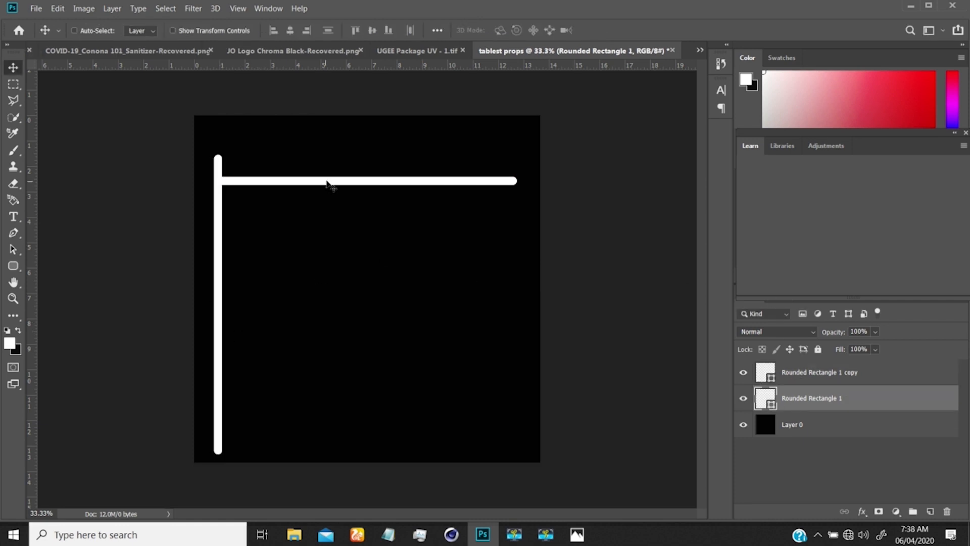
{"action": "left_click_drag", "start_coordinate": [325, 183], "coordinate": [321, 161]}
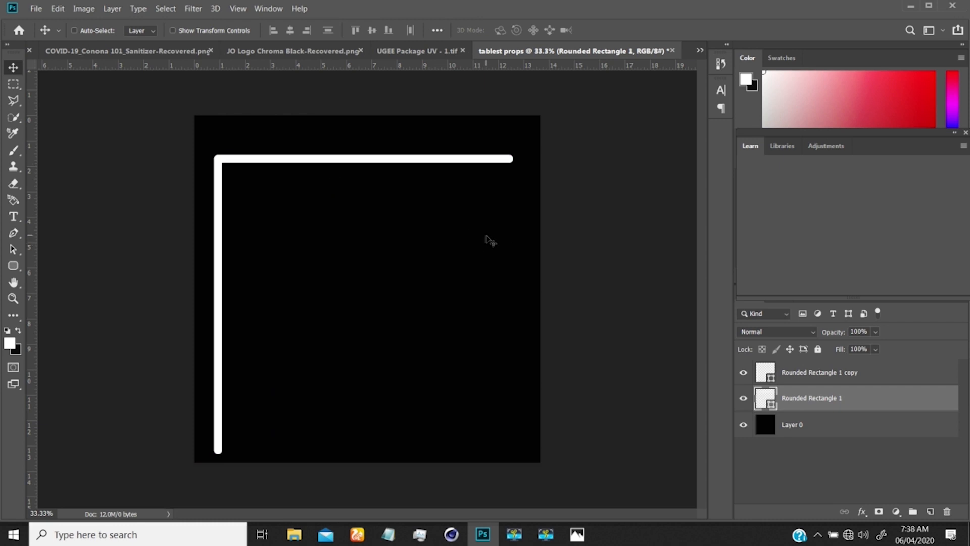
{"action": "left_click", "coordinate": [829, 372], "text": "shift"}
{"action": "left_click_drag", "start_coordinate": [367, 154], "coordinate": [374, 151]}
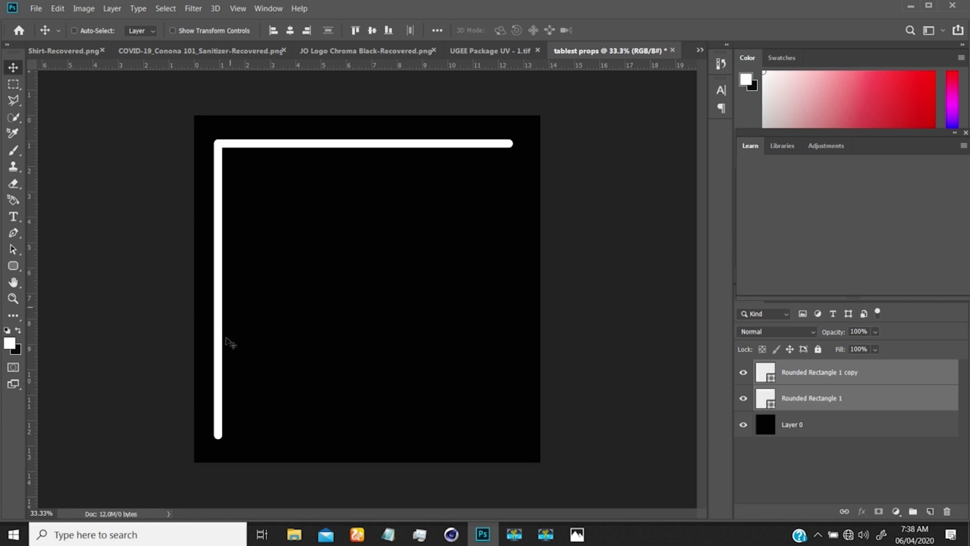
- Hide the black Layer 0 and set the Save As location to the Workfiles > C4D > UGEE Tablet > Assets folder on drive C
{"action": "left_click", "coordinate": [744, 425]}
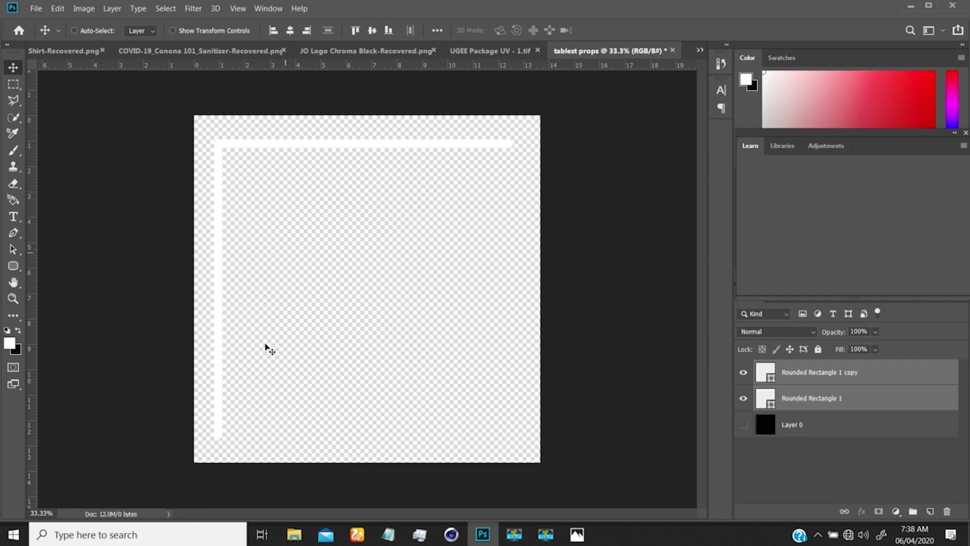
{"action": "left_click", "coordinate": [36, 8]}
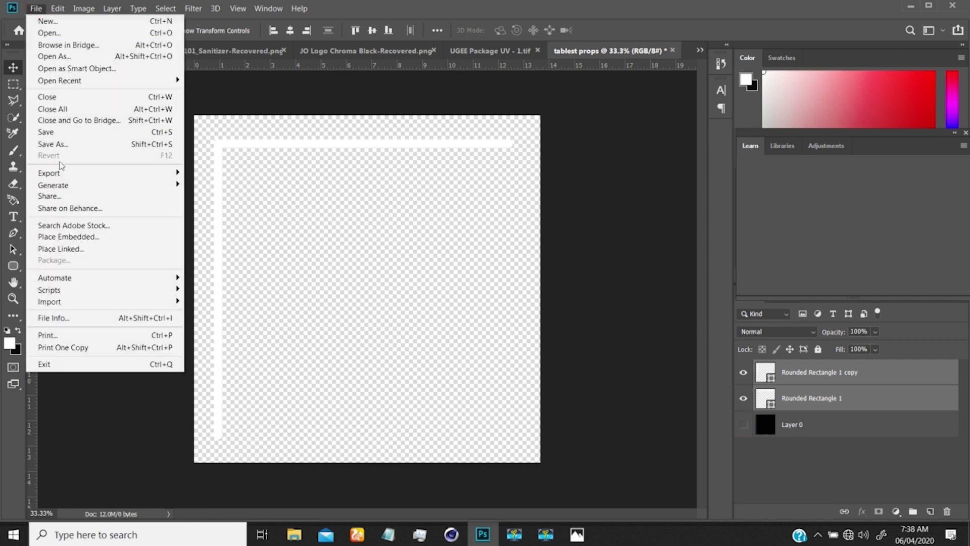
{"action": "left_click", "coordinate": [62, 145]}
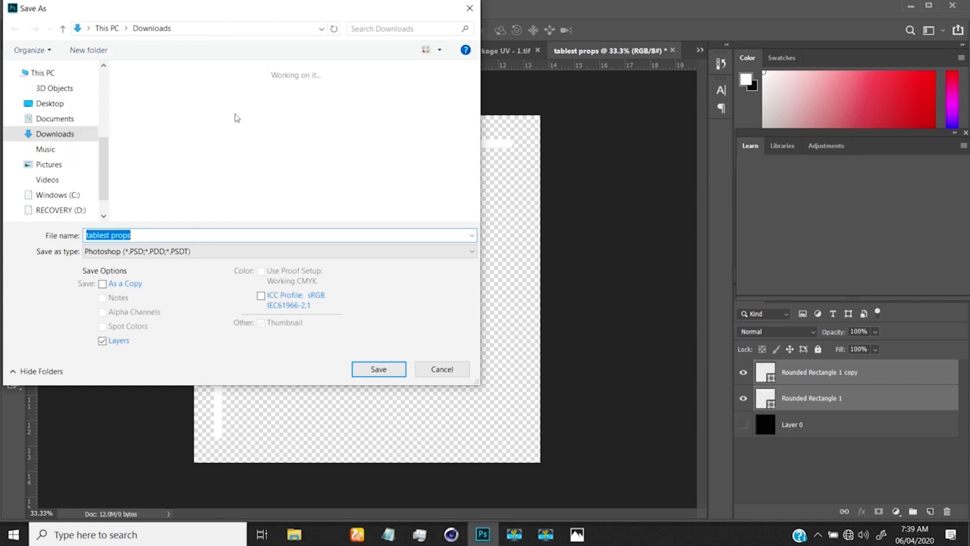
{"action": "left_click", "coordinate": [56, 195]}
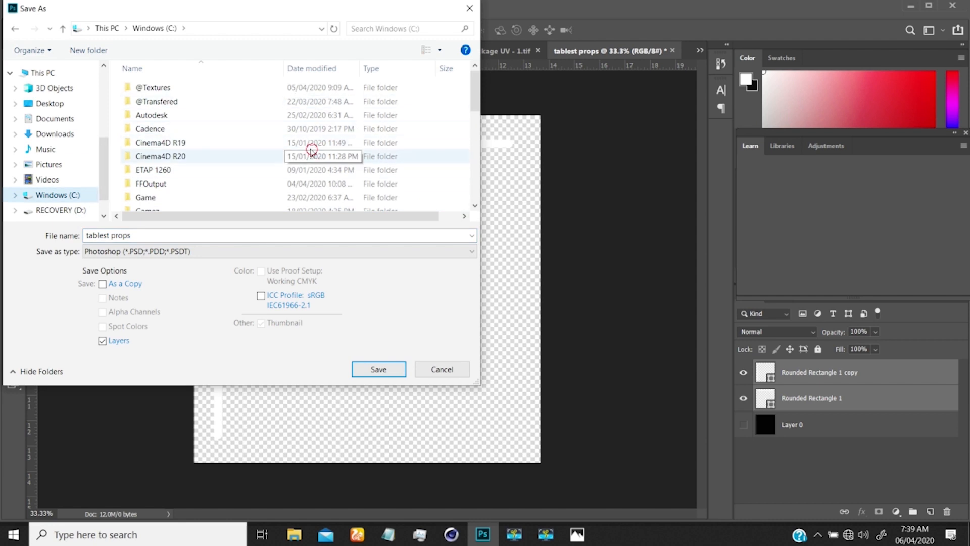
{"action": "scroll", "coordinate": [217, 151], "scroll_direction": "down", "scroll_amount": 6}
{"action": "left_click", "coordinate": [232, 191]}
{"action": "double_click", "coordinate": [163, 204]}
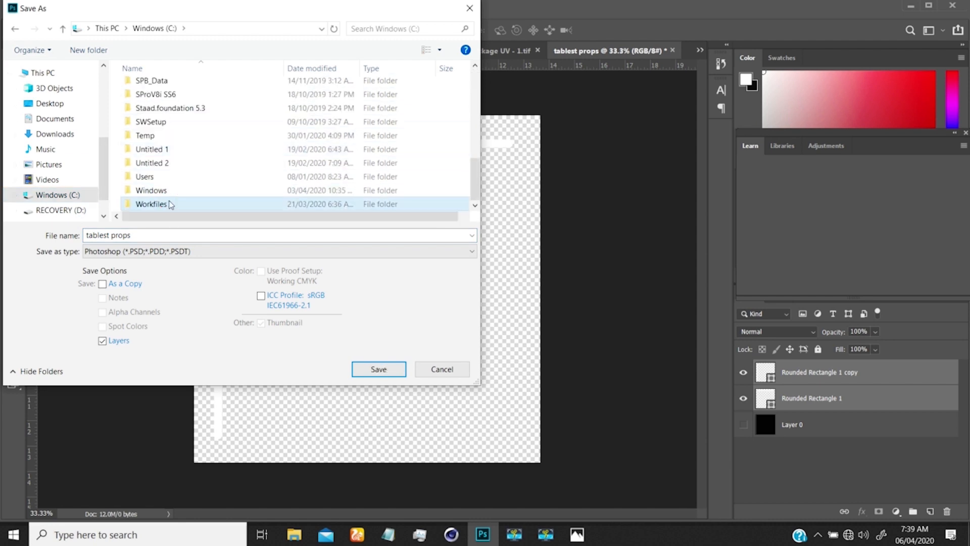
{"action": "double_click", "coordinate": [147, 142]}
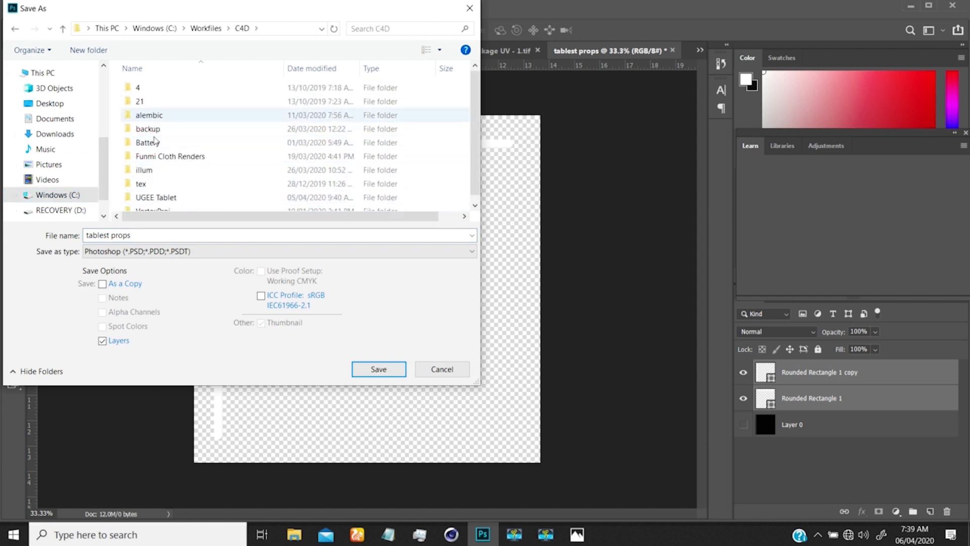
{"action": "double_click", "coordinate": [147, 198]}
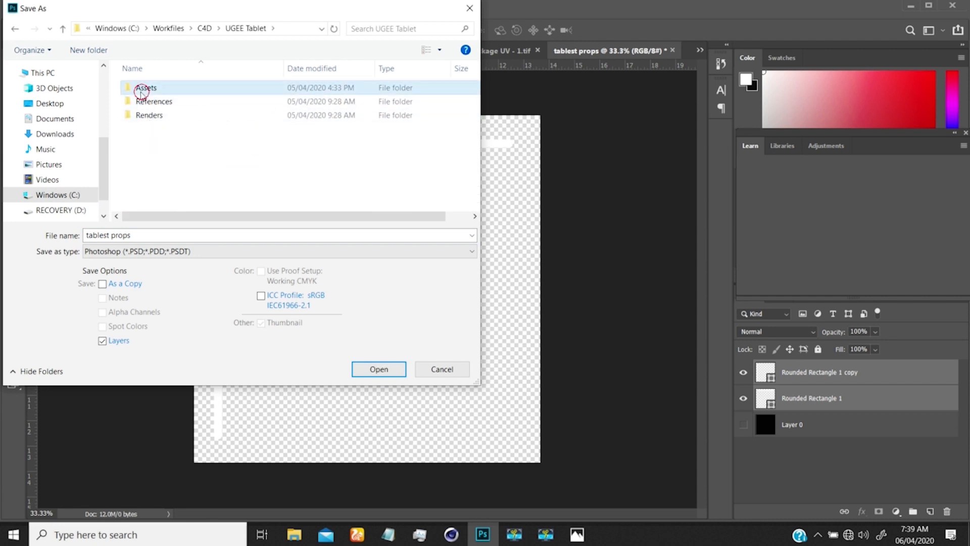
{"action": "double_click", "coordinate": [144, 88]}
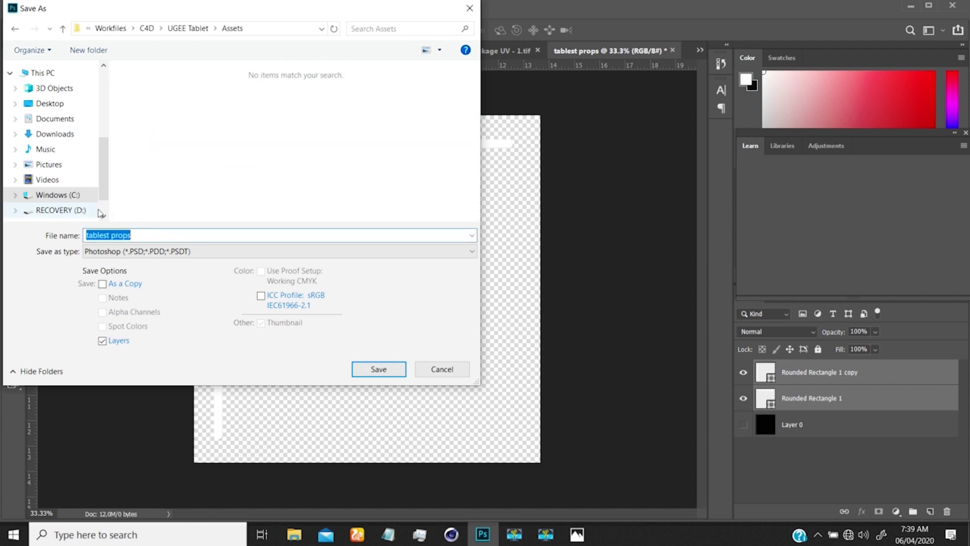
- Save the image as a PNG named "tablest props_Boarder" with the large file size (fastest saving) option
{"action": "left_click", "coordinate": [172, 236]}
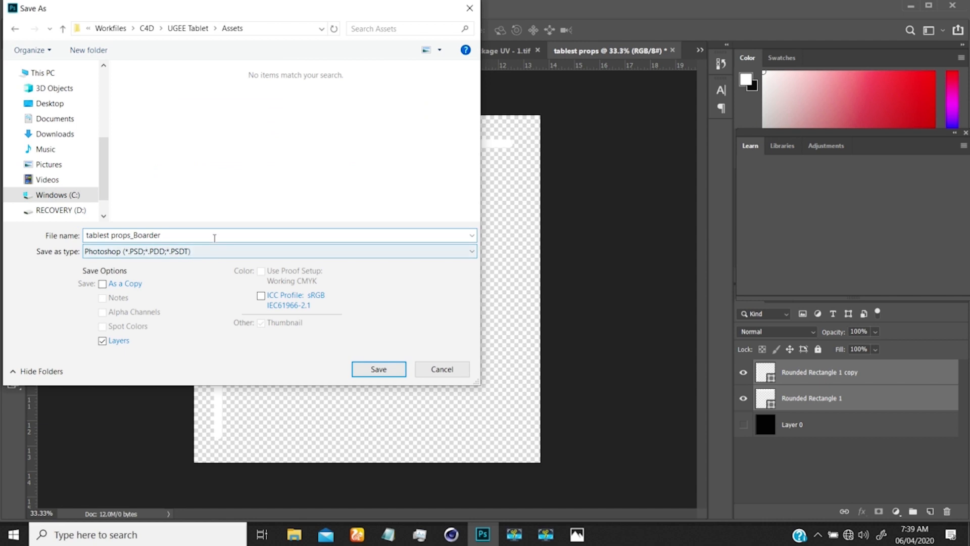
{"action": "left_click", "coordinate": [192, 252]}
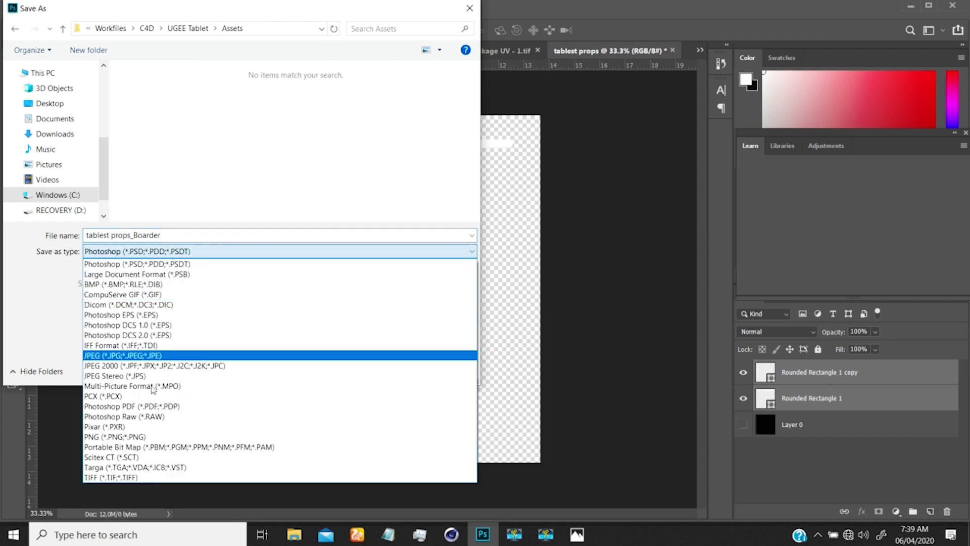
{"action": "left_click", "coordinate": [126, 437]}
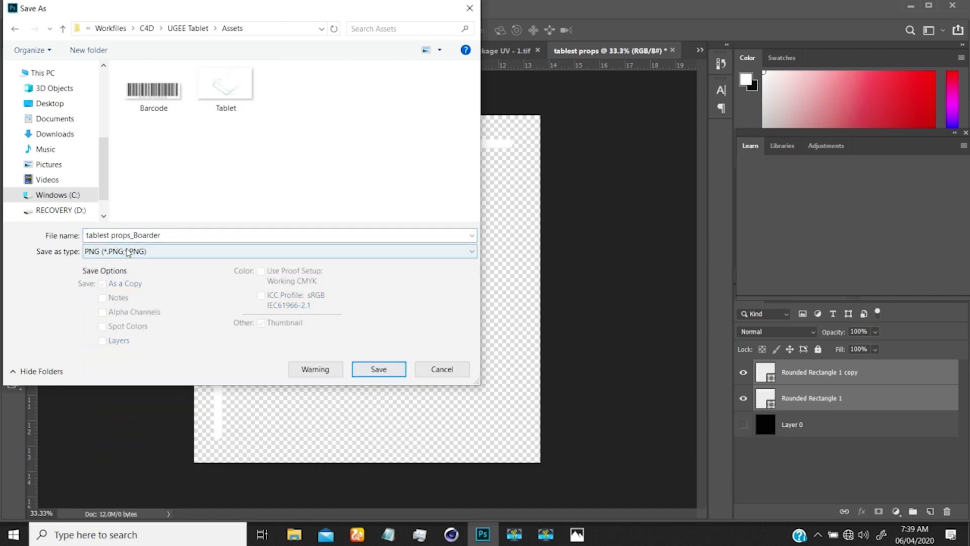
{"action": "left_click", "coordinate": [374, 368]}
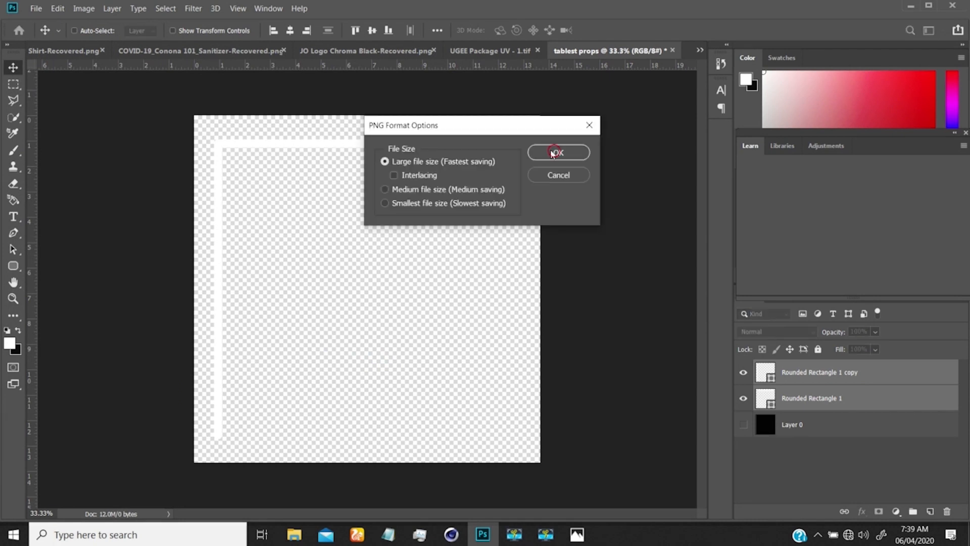
{"action": "left_click", "coordinate": [554, 152]}
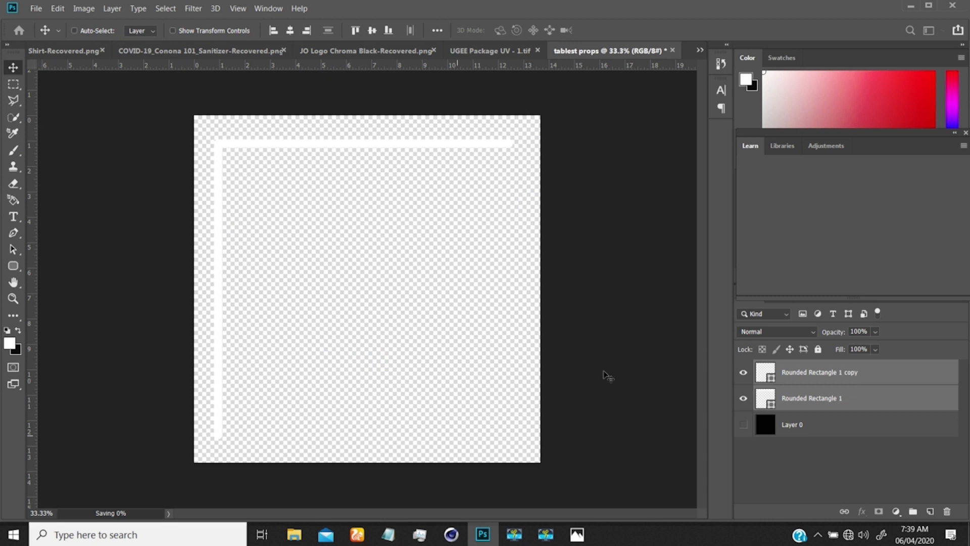
- Switch to Cinema 4D, create an Octane Glossy material and name it "boarder"
{"action": "left_click", "coordinate": [911, 6]}
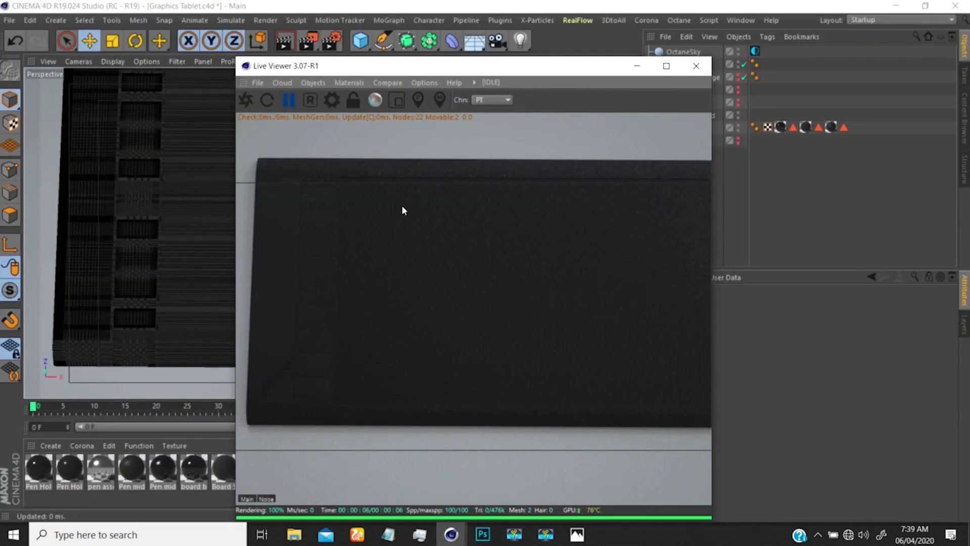
{"action": "left_click_drag", "start_coordinate": [503, 70], "coordinate": [608, 87]}
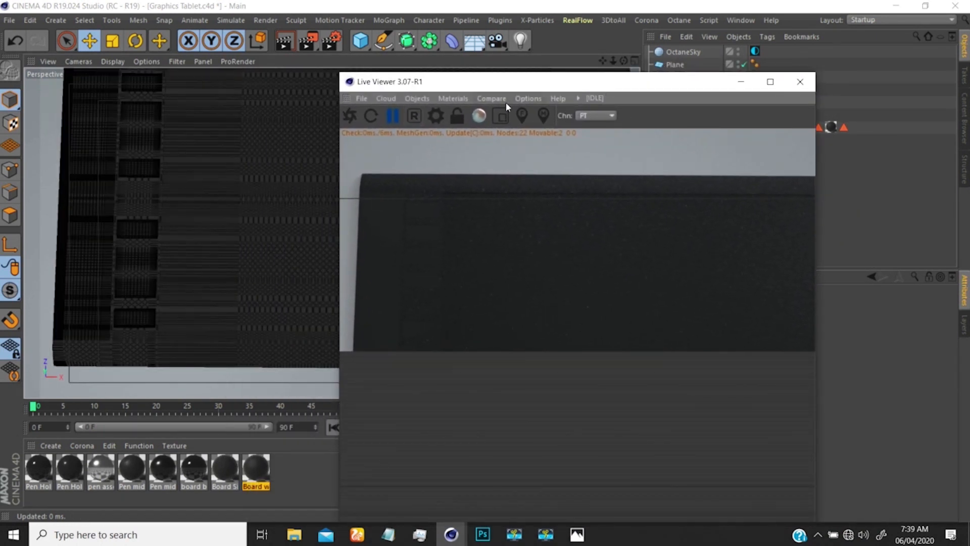
{"action": "left_click", "coordinate": [416, 99]}
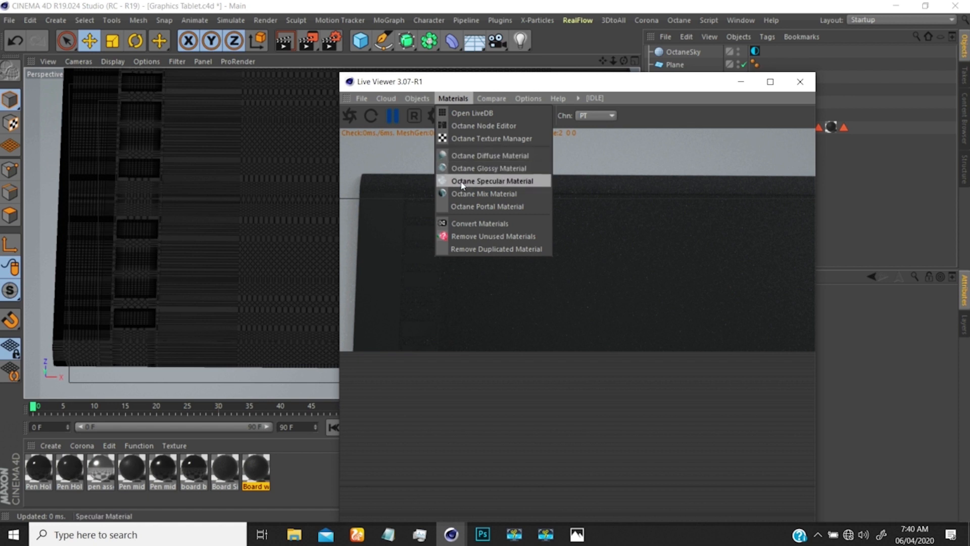
{"action": "left_click", "coordinate": [464, 169]}
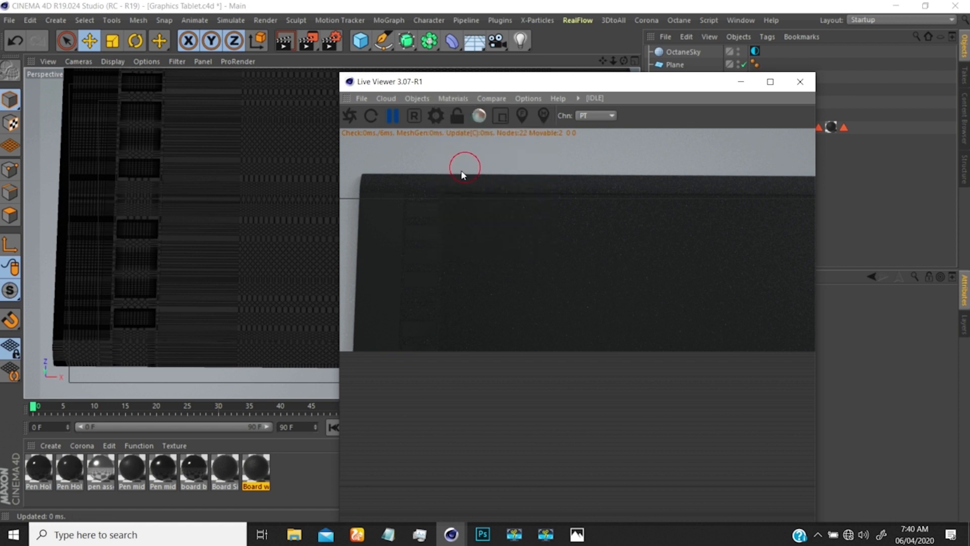
{"action": "double_click", "coordinate": [40, 465]}
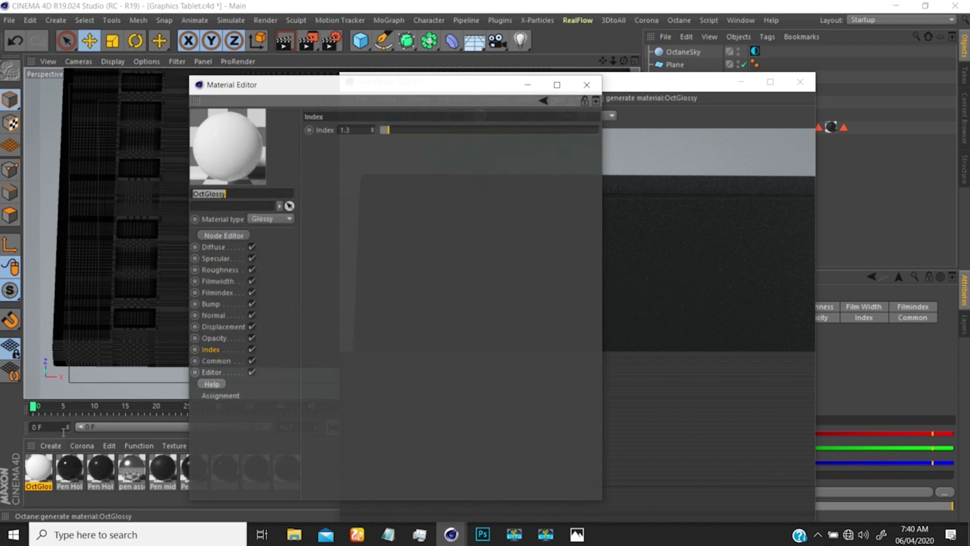
{"action": "type", "text": "boarder"}
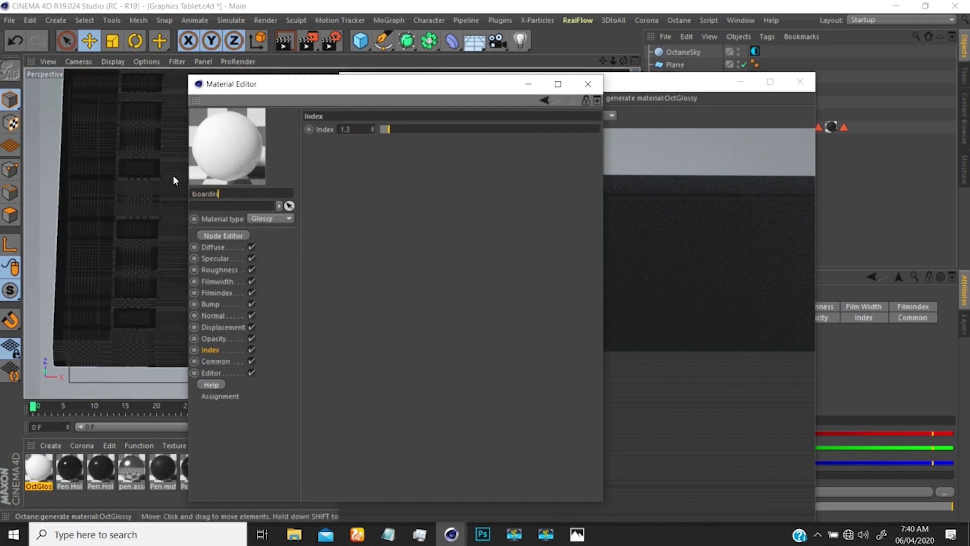
{"action": "key", "text": "Return"}
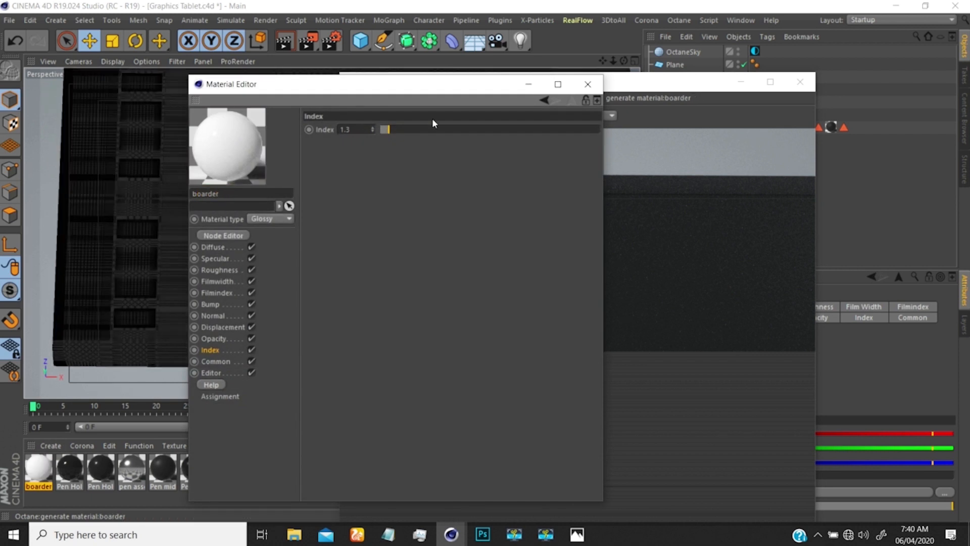
{"action": "left_click", "coordinate": [587, 84]}
- Move the Live Viewer out of the way and apply the boarder material to the Cube under Drawing Board
{"action": "left_click_drag", "start_coordinate": [594, 90], "coordinate": [616, 305]}
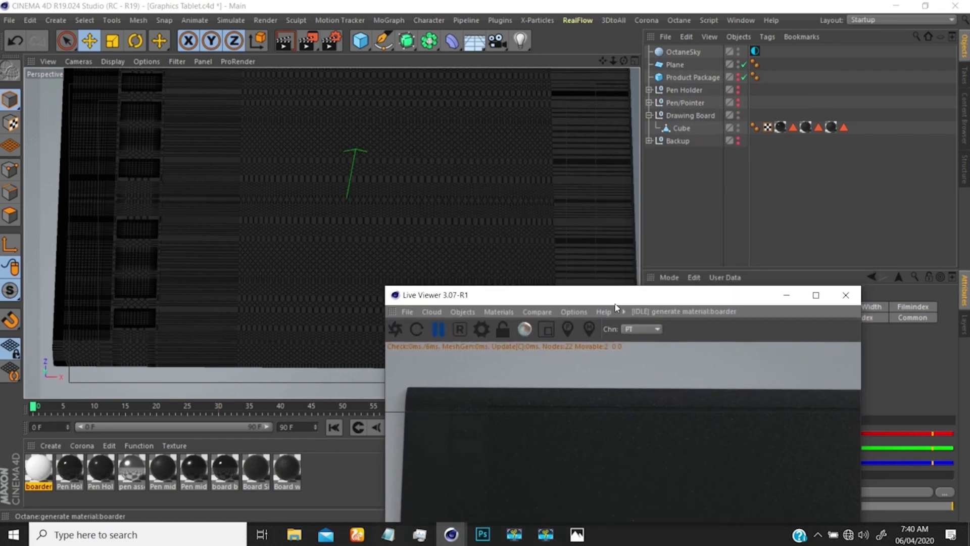
{"action": "left_click", "coordinate": [680, 128]}
{"action": "scroll", "coordinate": [328, 173], "scroll_direction": "down", "scroll_amount": 5}
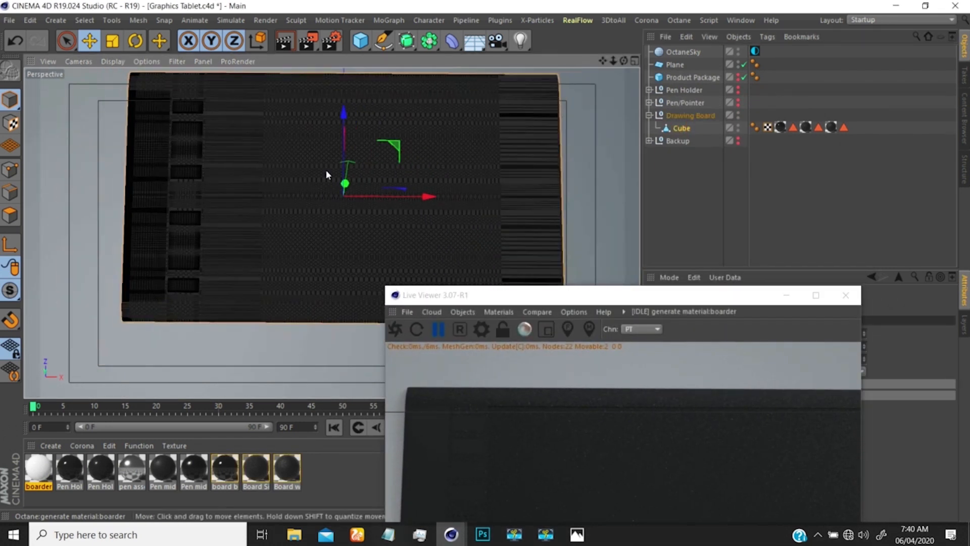
{"action": "left_click_drag", "start_coordinate": [41, 466], "coordinate": [604, 163]}
{"action": "left_click_drag", "start_coordinate": [672, 136], "coordinate": [674, 131]}
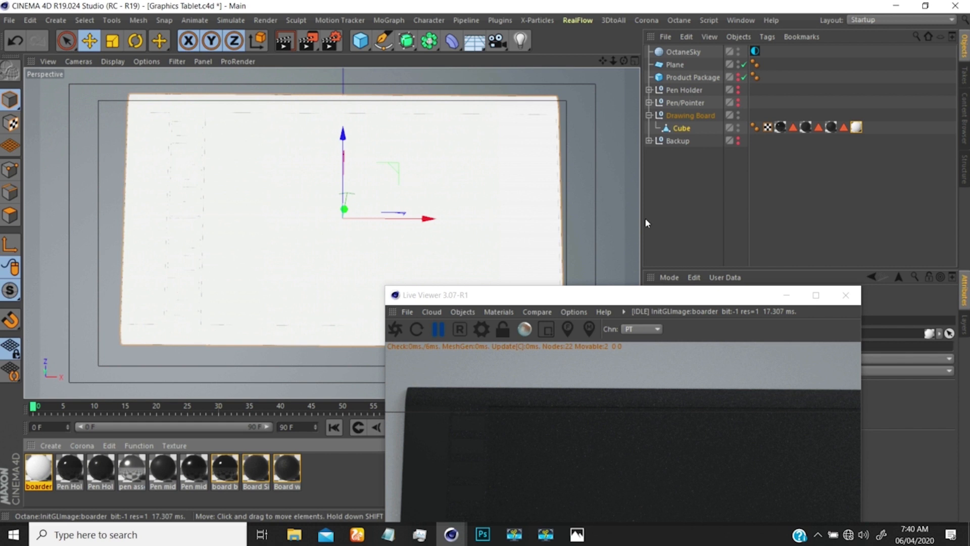
- Restrict the boarder material on the Cube to the Polygon Selection.3 tag, keeping the Live Viewer clear of the tags
{"action": "left_click", "coordinate": [843, 126]}
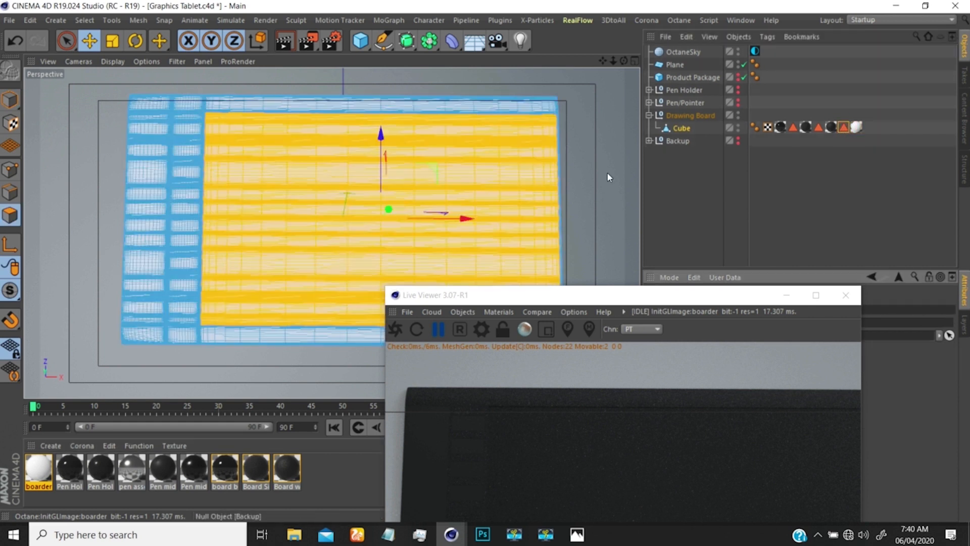
{"action": "left_click", "coordinate": [10, 100]}
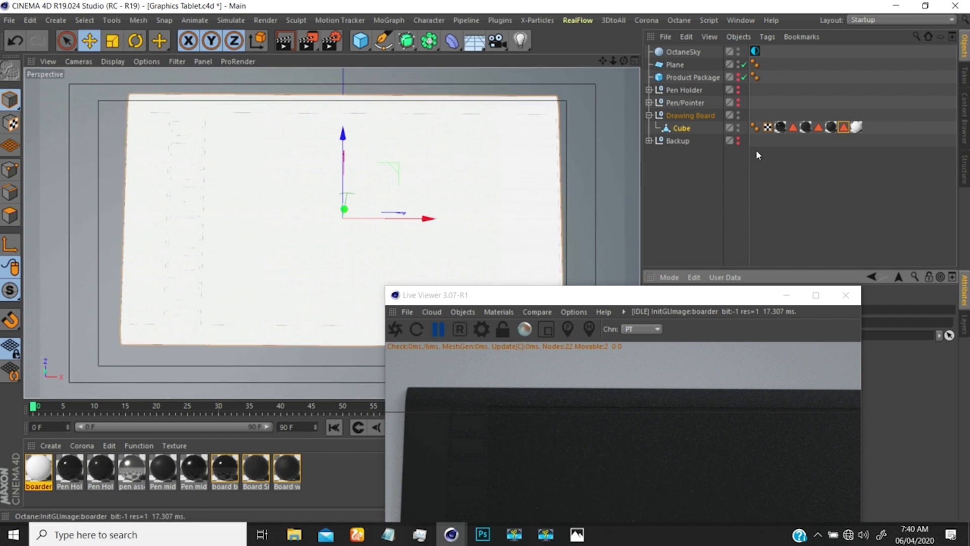
{"action": "left_click_drag", "start_coordinate": [651, 296], "coordinate": [406, 195]}
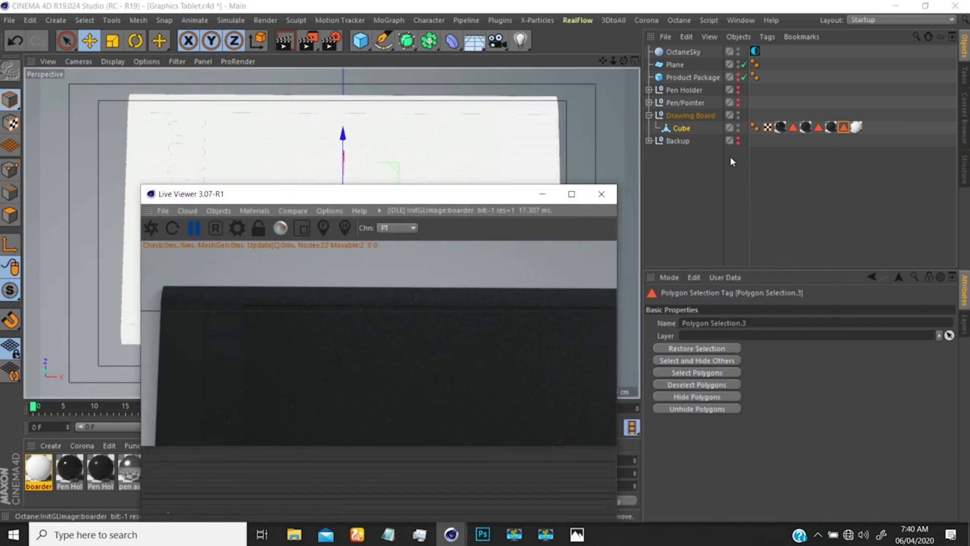
{"action": "left_click", "coordinate": [856, 127]}
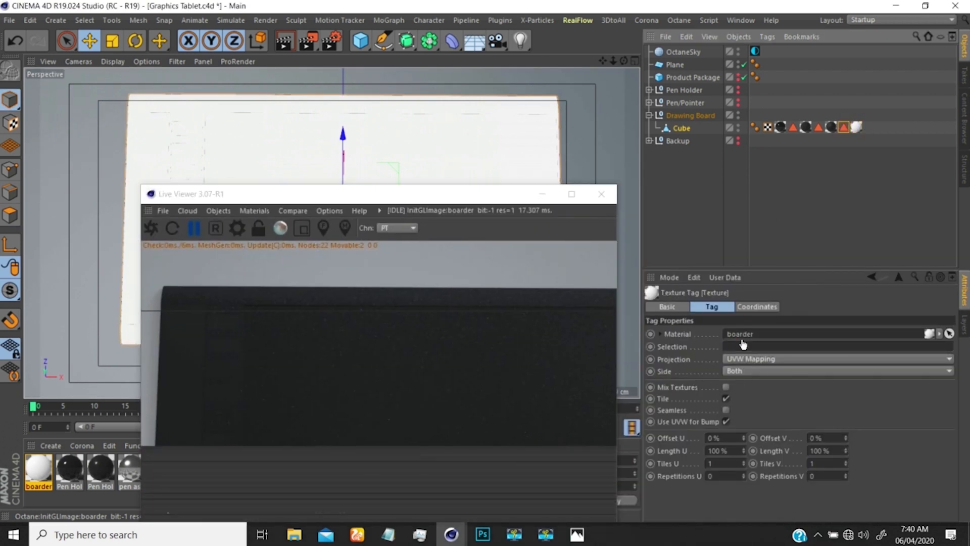
{"action": "left_click_drag", "start_coordinate": [743, 344], "coordinate": [732, 343]}
{"action": "left_click_drag", "start_coordinate": [430, 199], "coordinate": [754, 127]}
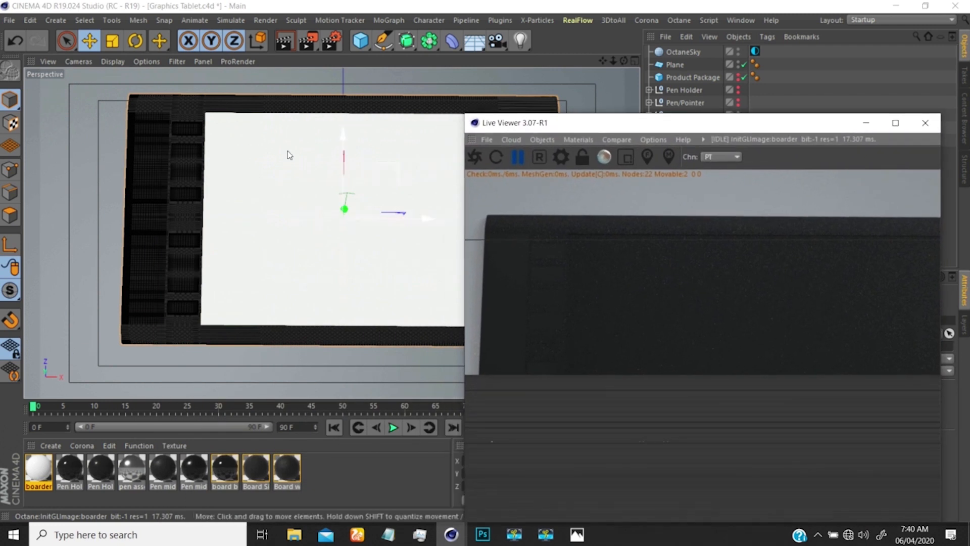
- Add an Octane ImageTexture shader to the boarder material's Diffuse channel and open the shader's settings
{"action": "double_click", "coordinate": [38, 468]}
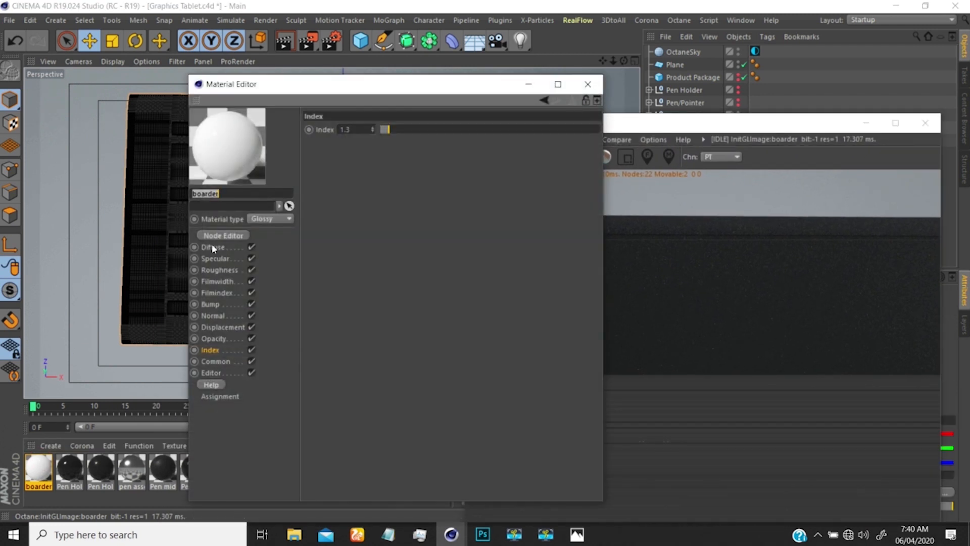
{"action": "left_click", "coordinate": [212, 248]}
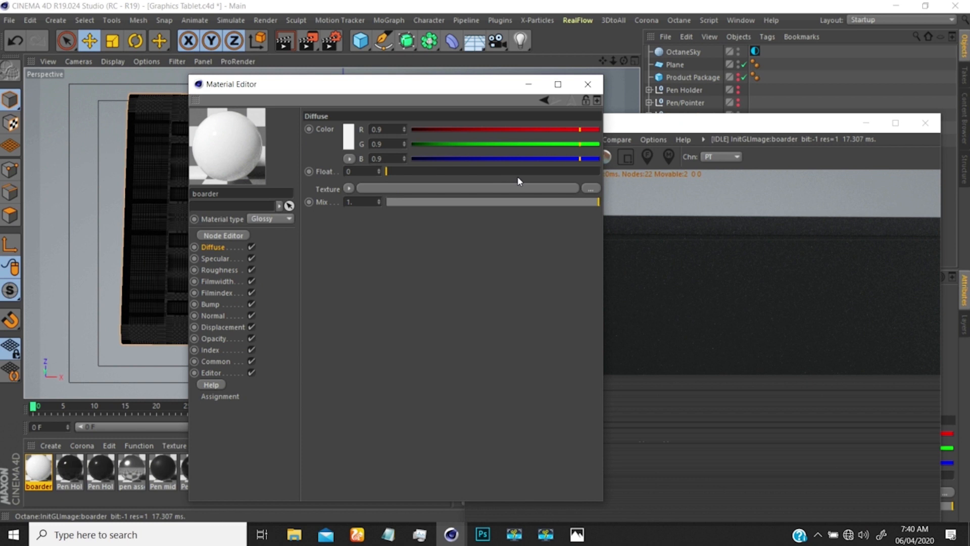
{"action": "left_click", "coordinate": [348, 189]}
{"action": "mouse_move", "coordinate": [370, 390]}
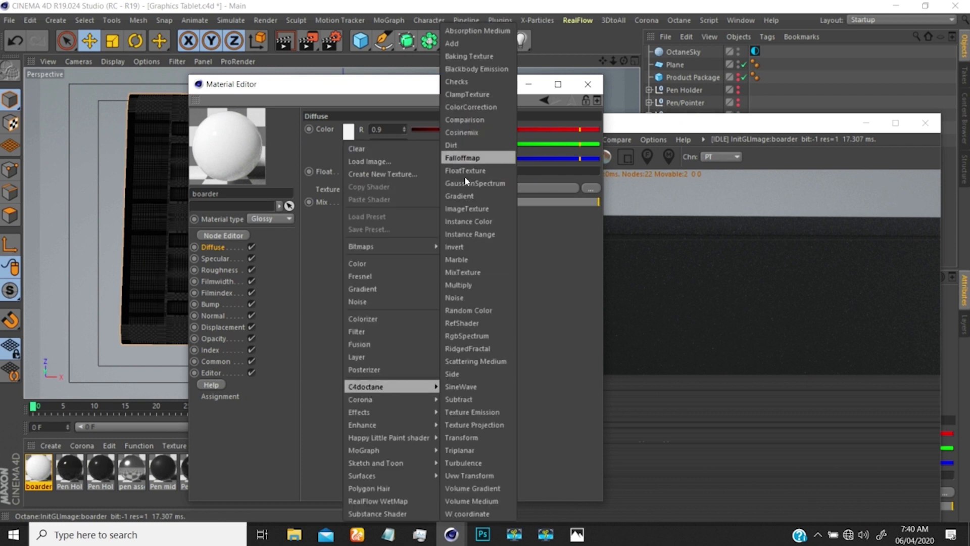
{"action": "left_click", "coordinate": [465, 208]}
{"action": "left_click", "coordinate": [380, 199]}
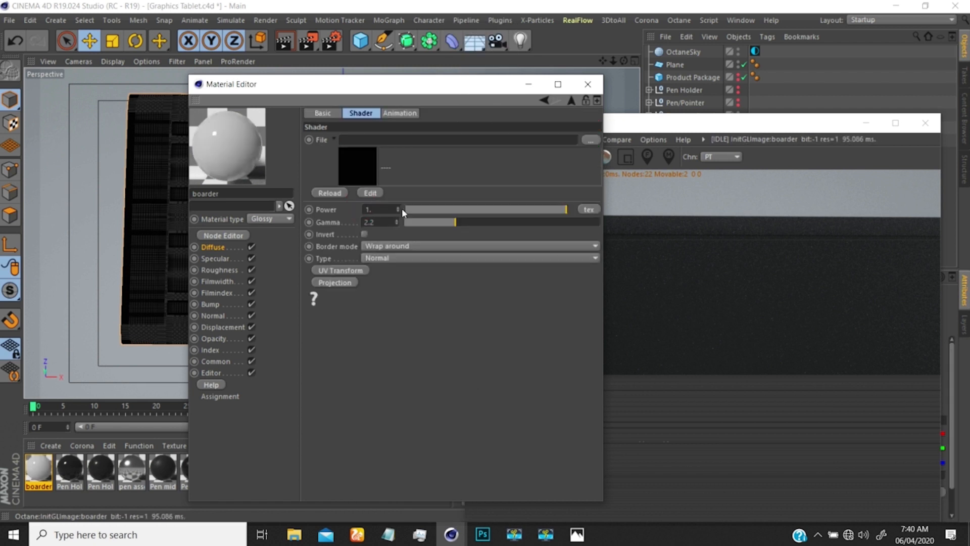
- Load tablest props_Boarder from Workfiles > C4D > UGEE Tablet > Assets on drive C as the diffuse image
{"action": "left_click", "coordinate": [586, 141]}
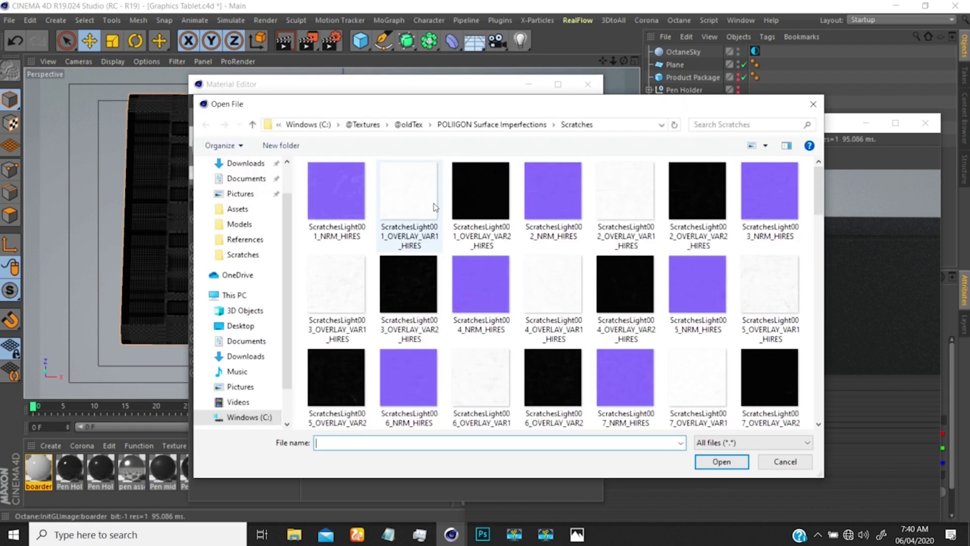
{"action": "left_click", "coordinate": [237, 418]}
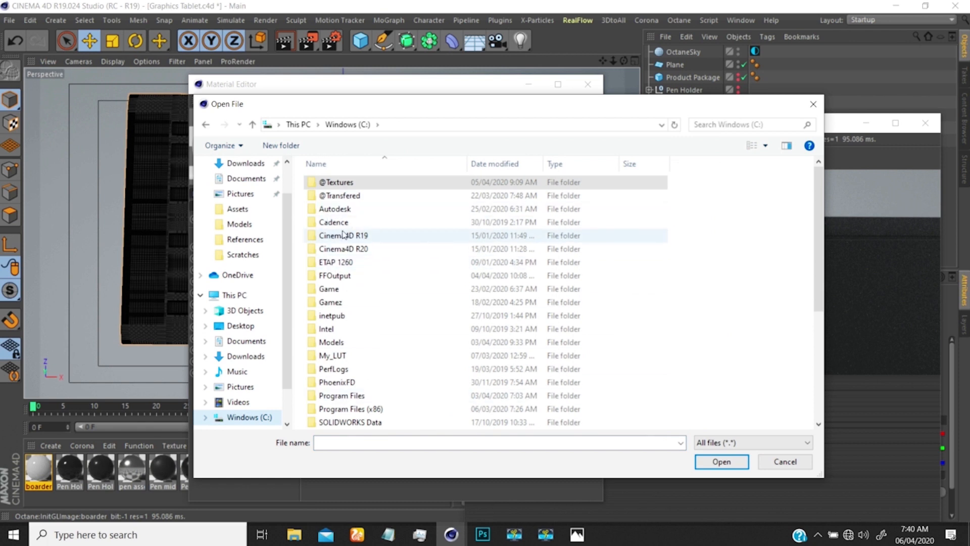
{"action": "left_click", "coordinate": [368, 302]}
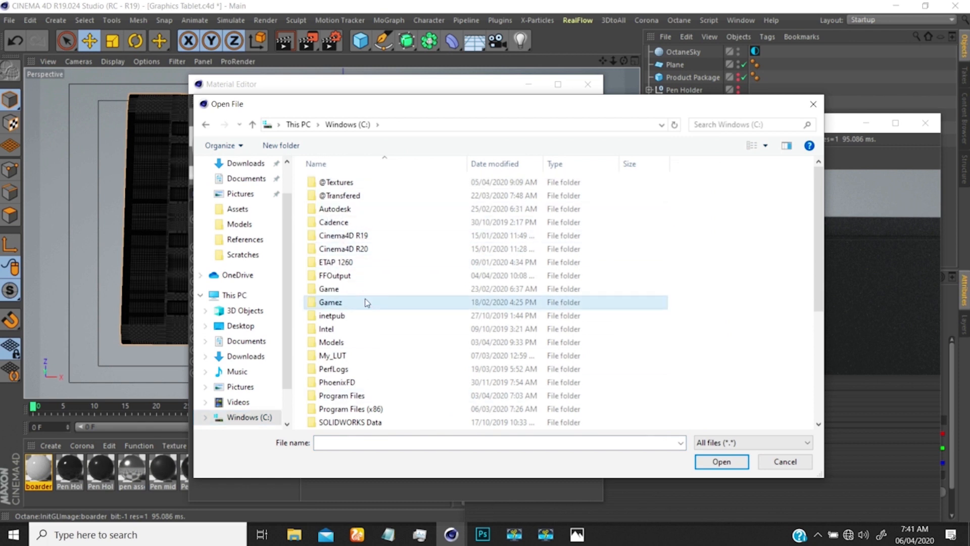
{"action": "scroll", "coordinate": [375, 288], "scroll_direction": "down", "scroll_amount": 5}
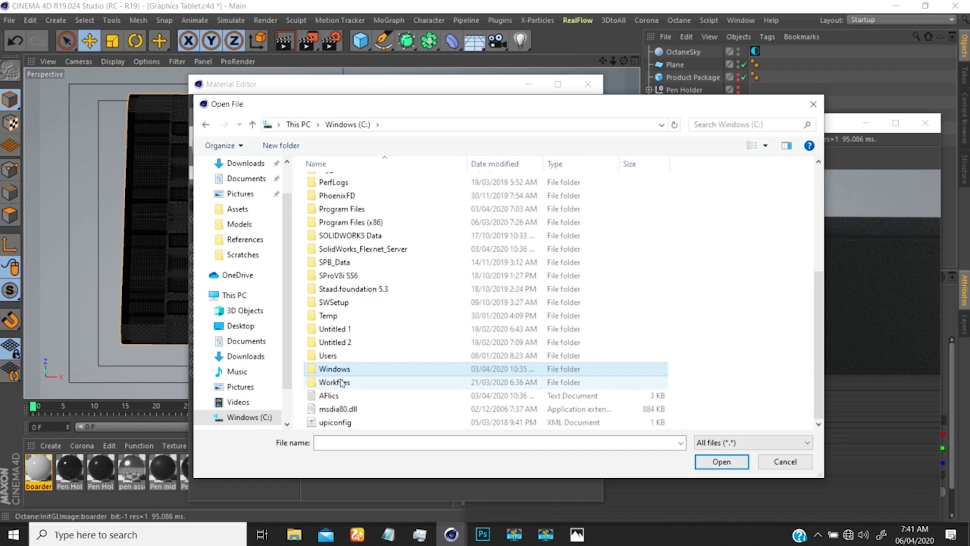
{"action": "left_click", "coordinate": [340, 382]}
{"action": "double_click", "coordinate": [340, 381]}
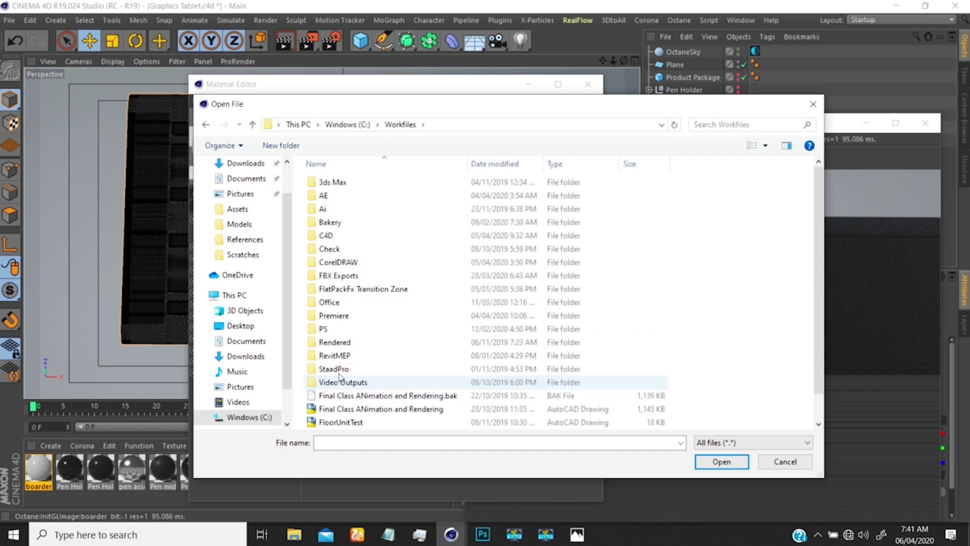
{"action": "double_click", "coordinate": [326, 235]}
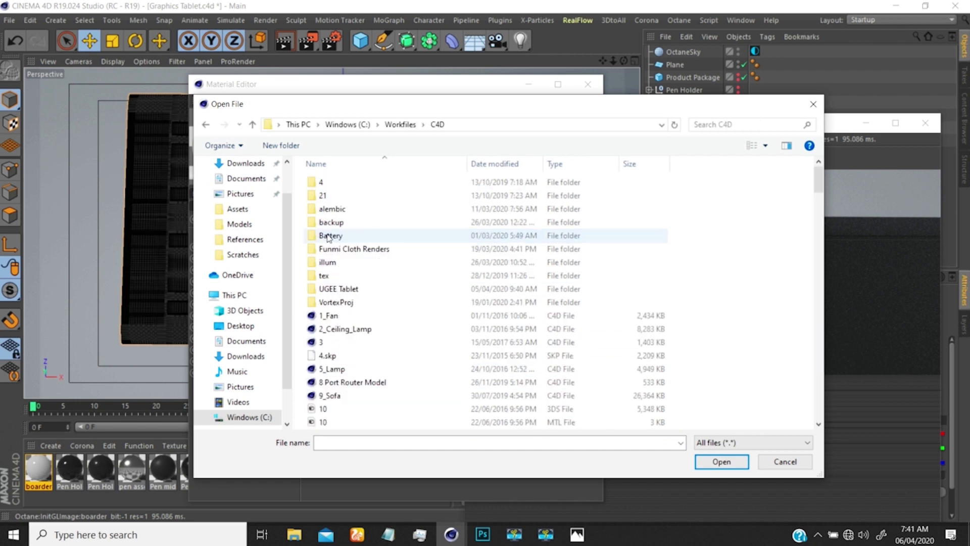
{"action": "double_click", "coordinate": [328, 283]}
{"action": "double_click", "coordinate": [326, 181]}
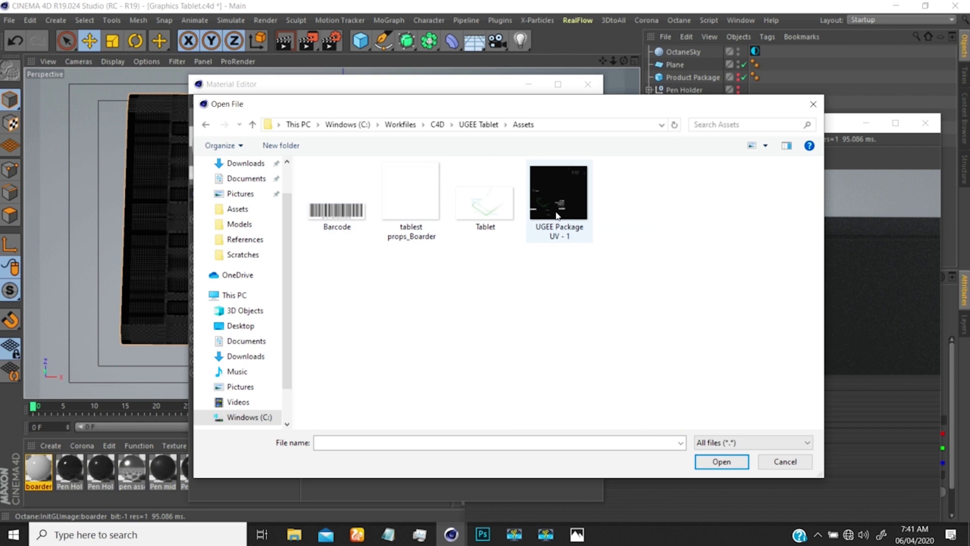
{"action": "left_click", "coordinate": [409, 210]}
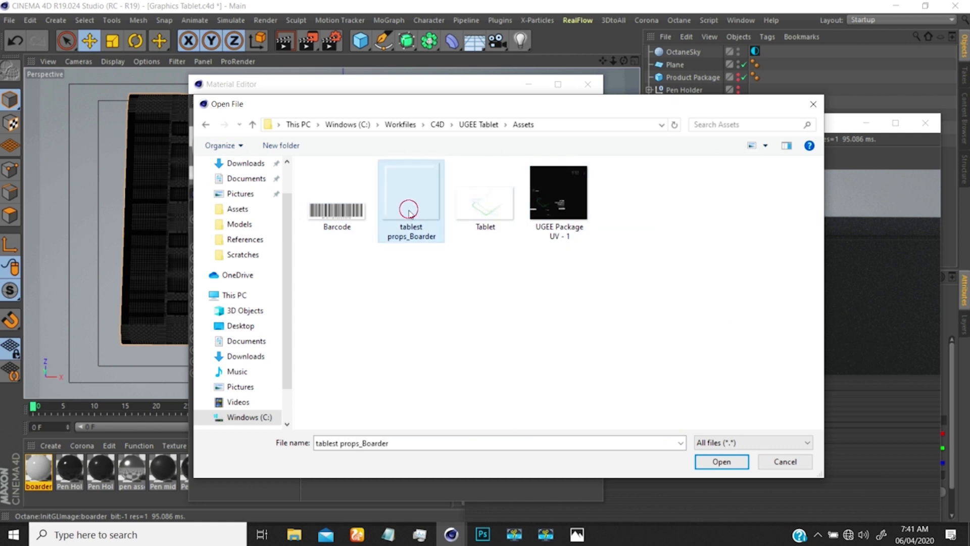
{"action": "left_click", "coordinate": [706, 461]}
{"action": "left_click", "coordinate": [544, 310]}
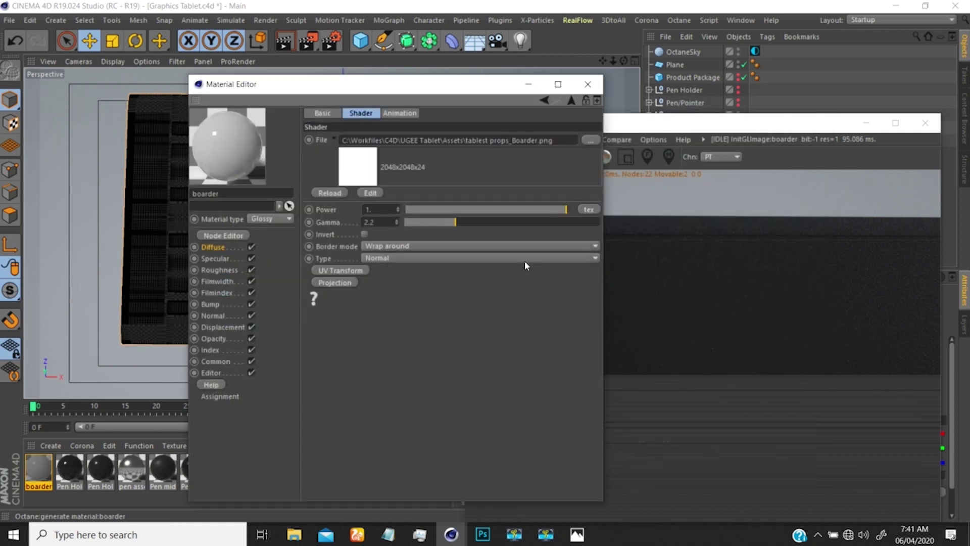
- Arrange the Material Editor and Live Viewer beside the tablet and start a live render
{"action": "left_click_drag", "start_coordinate": [455, 87], "coordinate": [313, 393]}
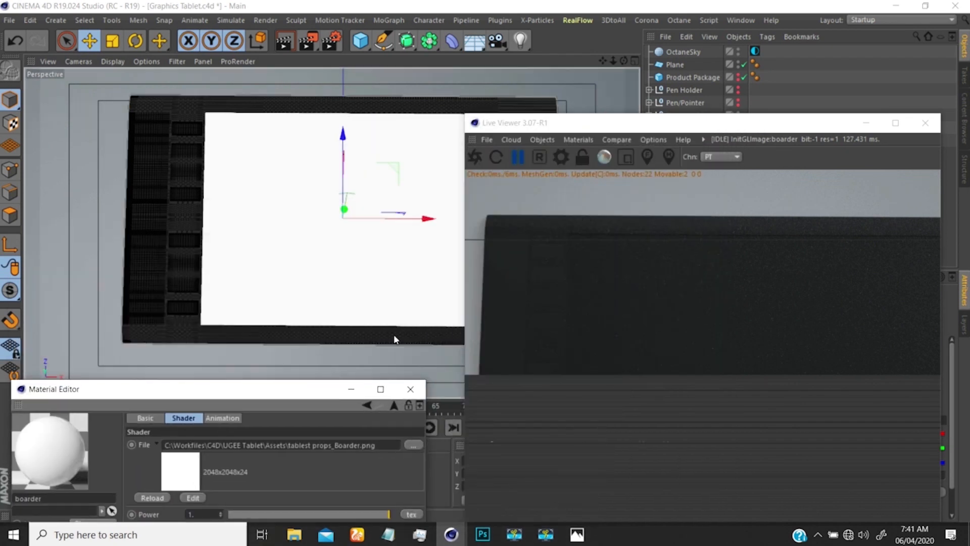
{"action": "left_click_drag", "start_coordinate": [638, 127], "coordinate": [658, 61]}
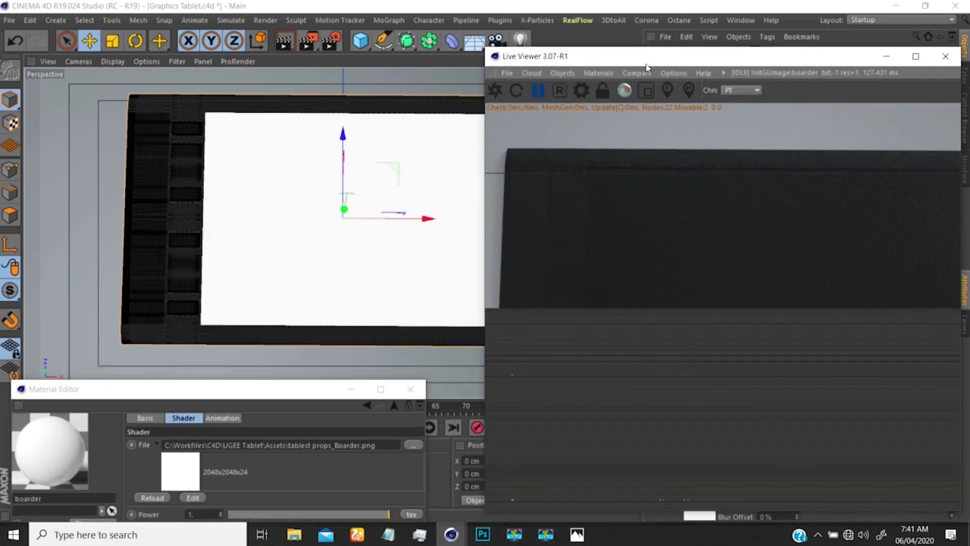
{"action": "left_click", "coordinate": [496, 90]}
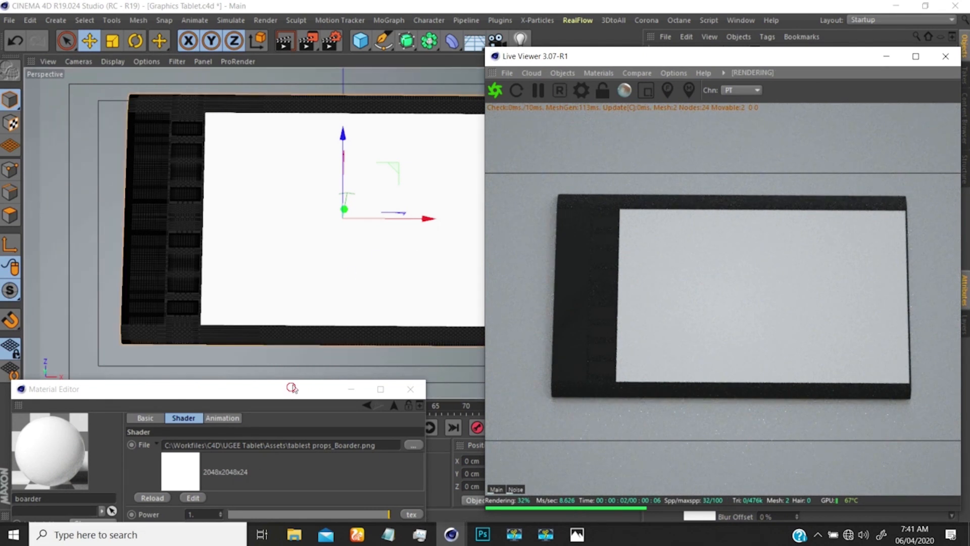
- Copy the Diffuse ImageTexture shader into the boarder material's Opacity channel
{"action": "left_click_drag", "start_coordinate": [288, 389], "coordinate": [411, 192]}
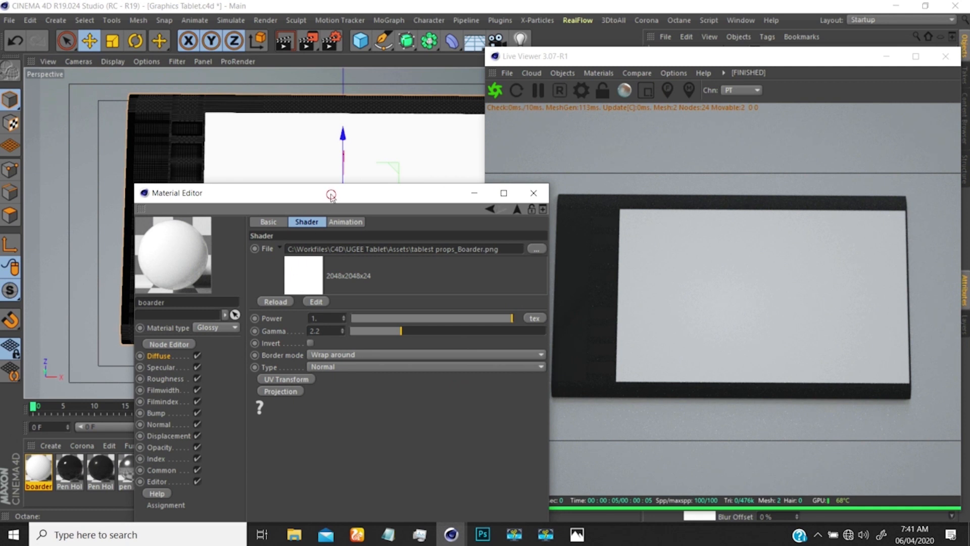
{"action": "left_click_drag", "start_coordinate": [331, 194], "coordinate": [355, 162]}
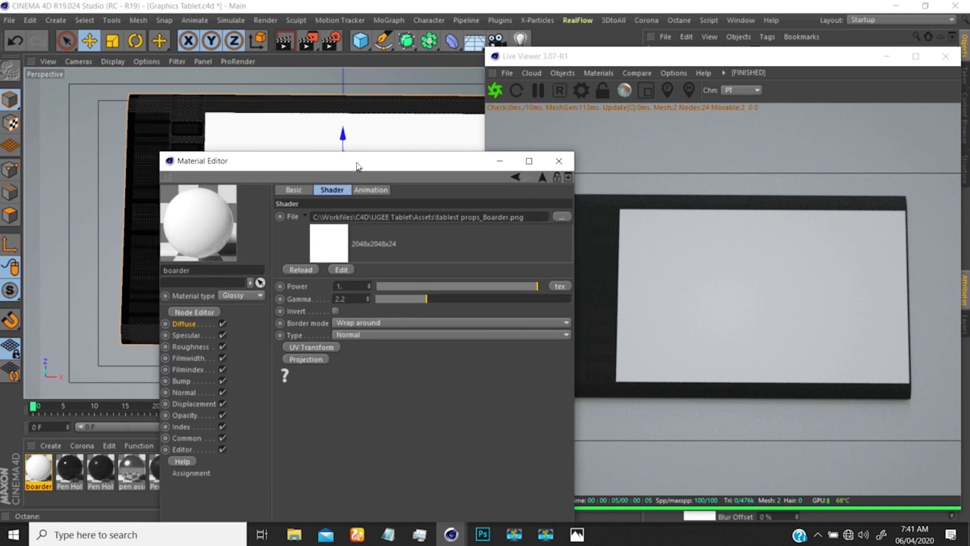
{"action": "left_click", "coordinate": [184, 415]}
{"action": "left_click", "coordinate": [180, 325]}
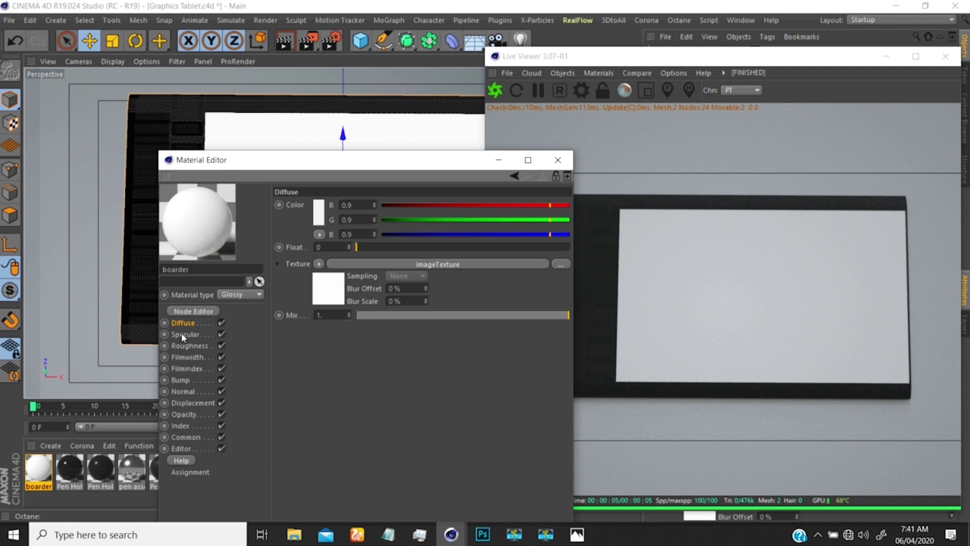
{"action": "left_click", "coordinate": [187, 415]}
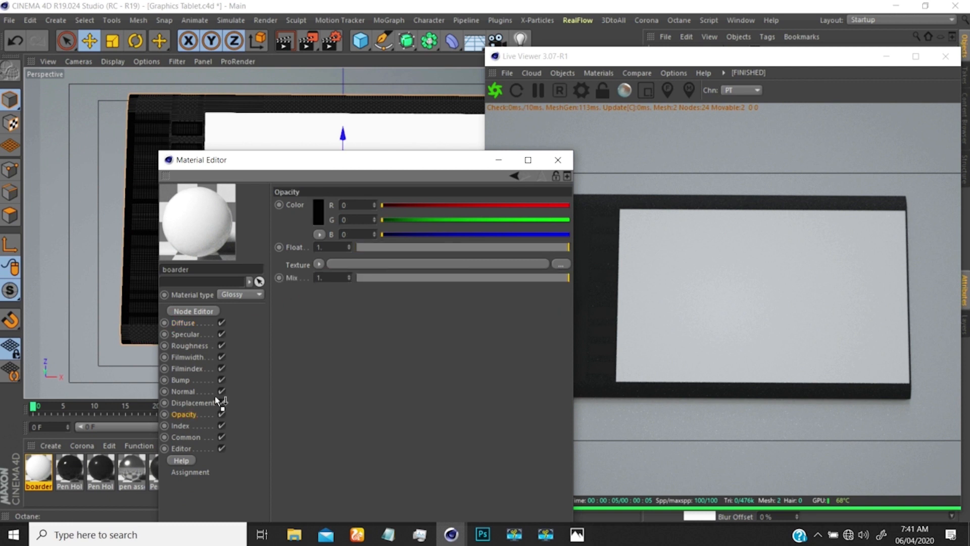
{"action": "left_click", "coordinate": [320, 265]}
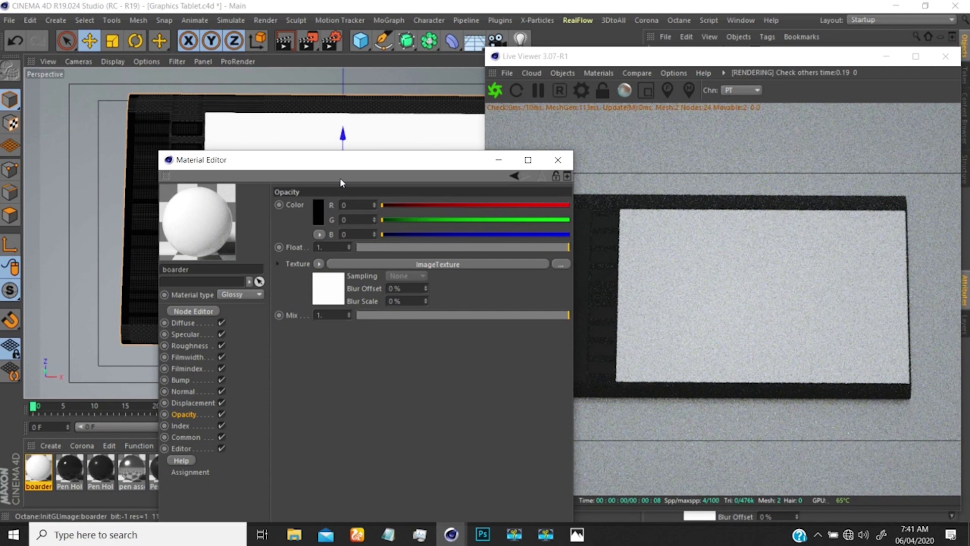
{"action": "mouse_move", "coordinate": [374, 163]}
{"action": "left_mouse_down"}
{"action": "mouse_move", "coordinate": [352, 221]}
{"action": "mouse_move", "coordinate": [292, 284]}
{"action": "mouse_move", "coordinate": [351, 316]}
{"action": "mouse_move", "coordinate": [335, 230]}
{"action": "mouse_move", "coordinate": [380, 139]}
{"action": "mouse_move", "coordinate": [389, 152]}
{"action": "left_mouse_up"}
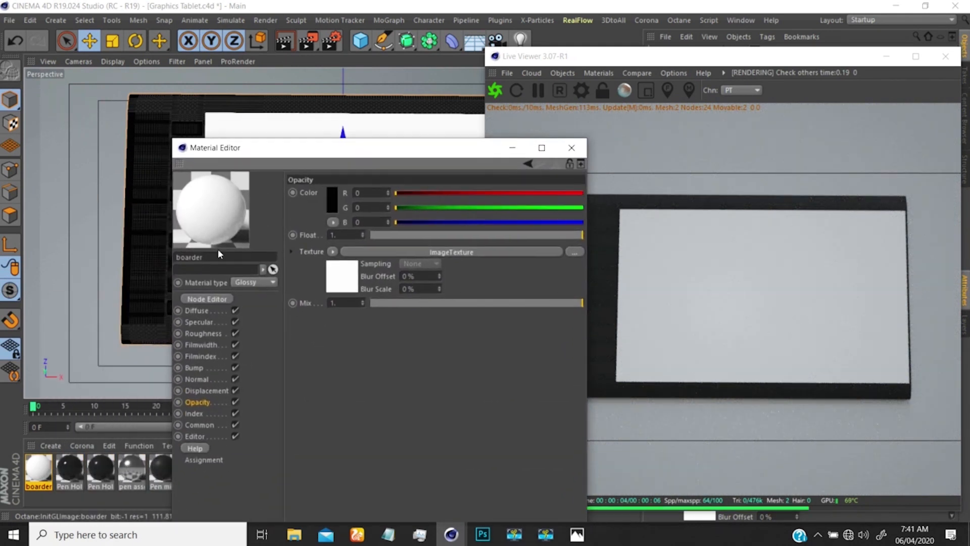
- Open the boarder material in the node editor, delete the ImageTexture node feeding Opacity and spread out the remaining nodes
{"action": "left_click", "coordinate": [199, 299]}
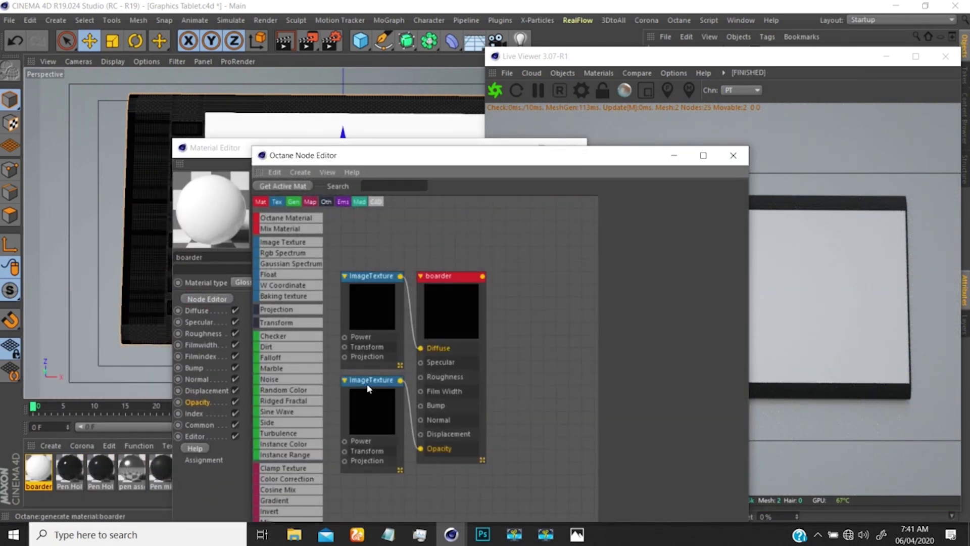
{"action": "left_click_drag", "start_coordinate": [367, 384], "coordinate": [370, 421]}
{"action": "key", "text": "Delete"}
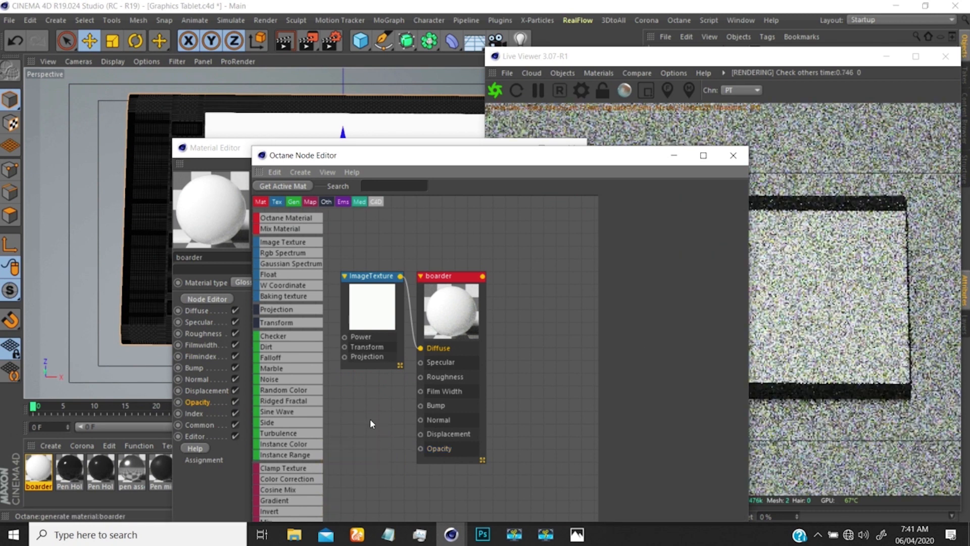
{"action": "left_click_drag", "start_coordinate": [444, 275], "coordinate": [574, 240]}
{"action": "left_click_drag", "start_coordinate": [402, 283], "coordinate": [464, 267]}
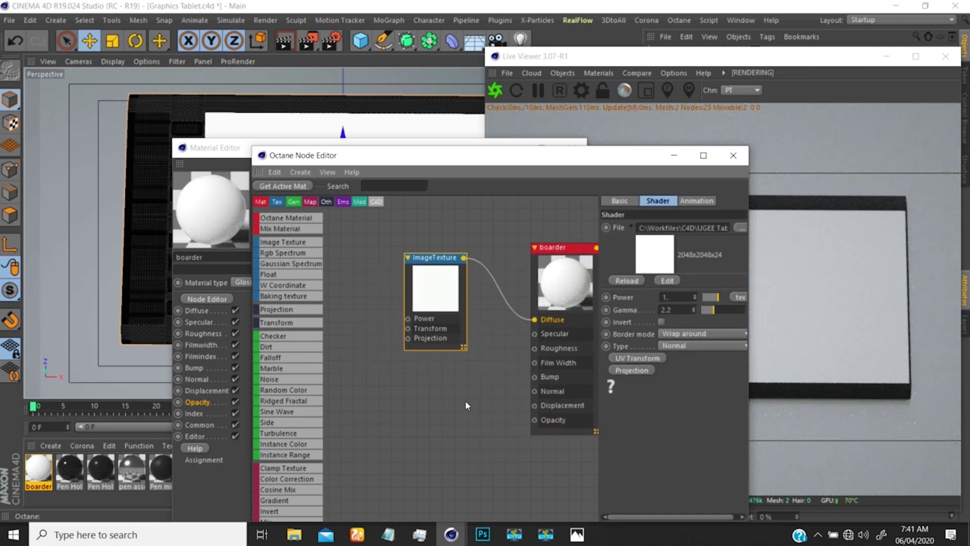
- Add Texture Projection and Transform nodes to the diffuse ImageTexture and place them beside its inputs
{"action": "left_click", "coordinate": [625, 370]}
{"action": "left_click_drag", "start_coordinate": [442, 249], "coordinate": [351, 357]}
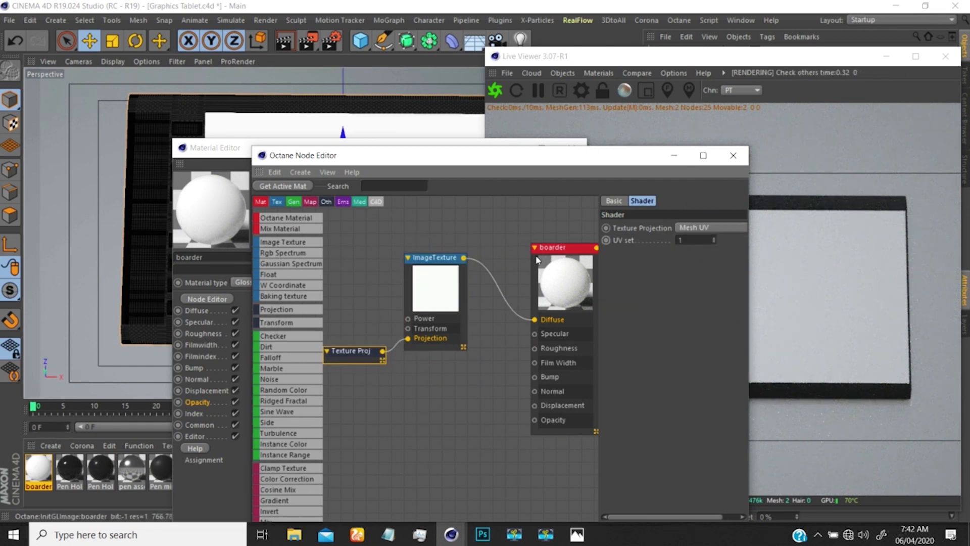
{"action": "left_click", "coordinate": [428, 281]}
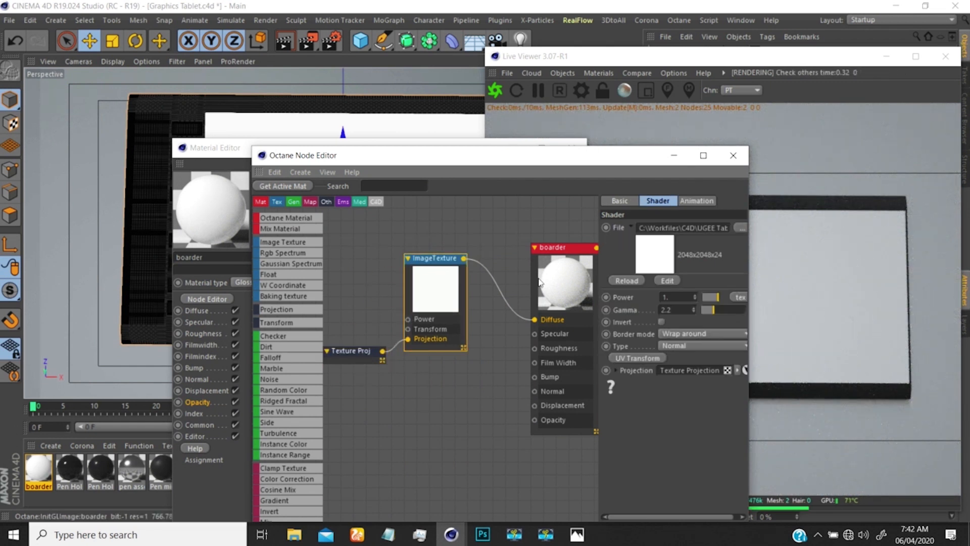
{"action": "left_click", "coordinate": [623, 359]}
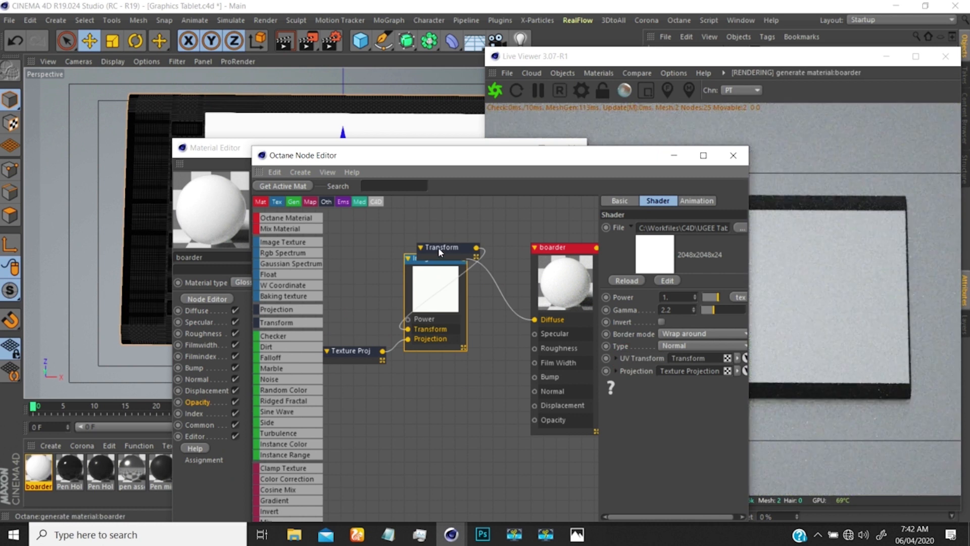
{"action": "left_click_drag", "start_coordinate": [438, 248], "coordinate": [342, 315]}
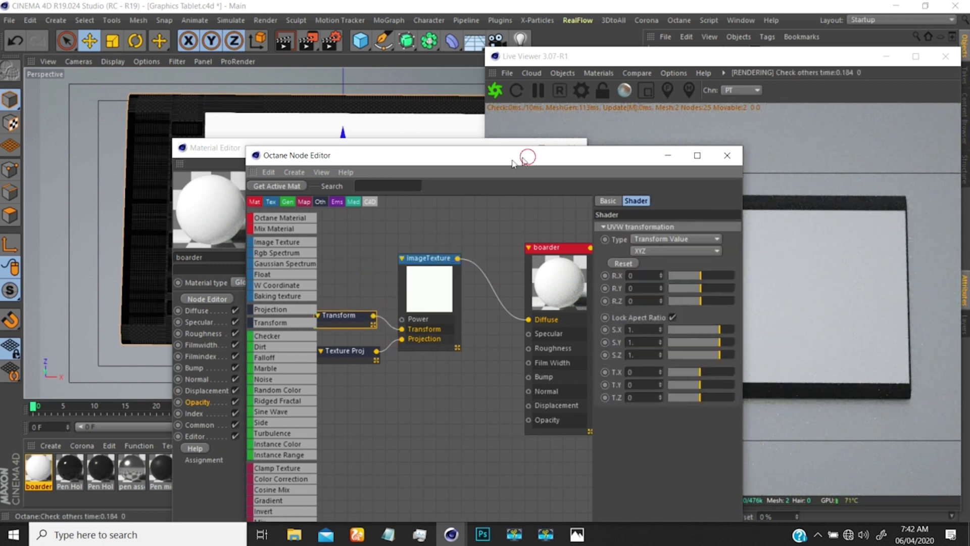
- Move the Node Editor clear of the Live Viewer and close the Material Editor
{"action": "left_click_drag", "start_coordinate": [528, 157], "coordinate": [232, 301]}
{"action": "left_click_drag", "start_coordinate": [389, 148], "coordinate": [246, 158]}
{"action": "left_click", "coordinate": [428, 162]}
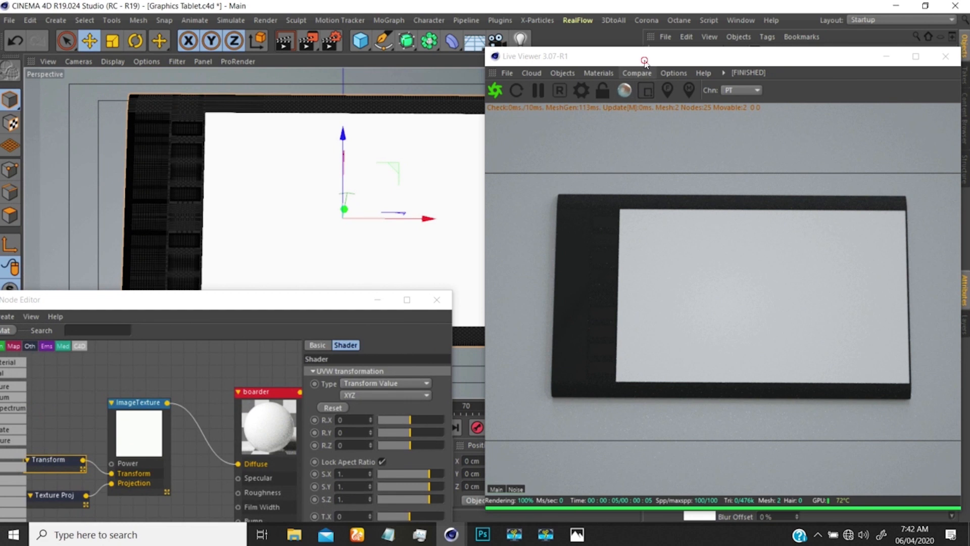
- Set the boarder texture tag on the Cube to Flat projection and turn off Tile
{"action": "left_click_drag", "start_coordinate": [644, 56], "coordinate": [315, 146]}
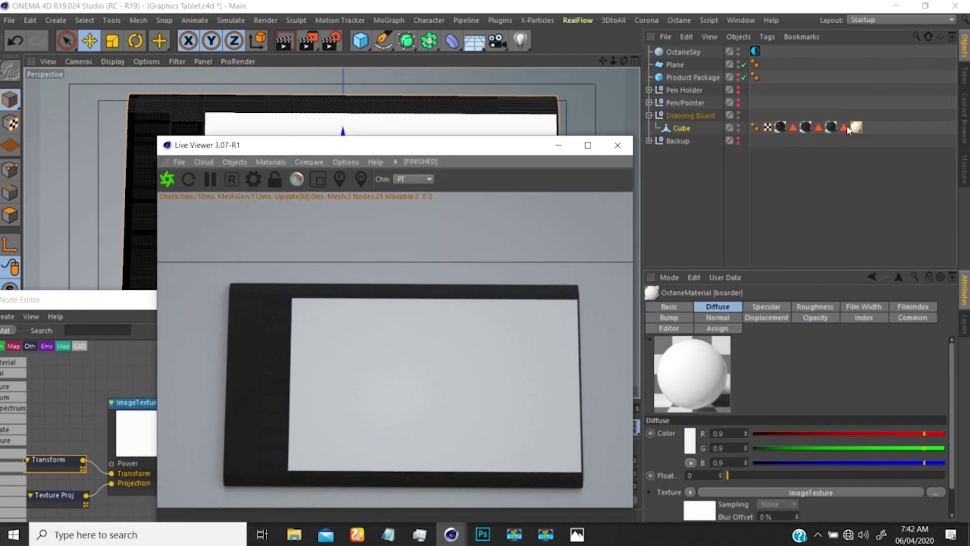
{"action": "left_click", "coordinate": [850, 128]}
{"action": "left_click", "coordinate": [736, 363]}
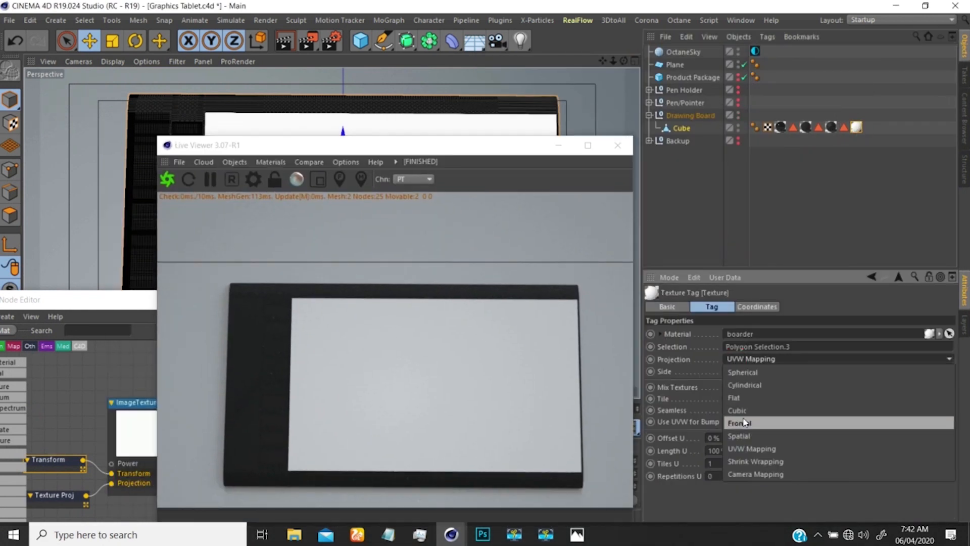
{"action": "left_click", "coordinate": [733, 405]}
{"action": "left_click_drag", "start_coordinate": [424, 146], "coordinate": [673, 101]}
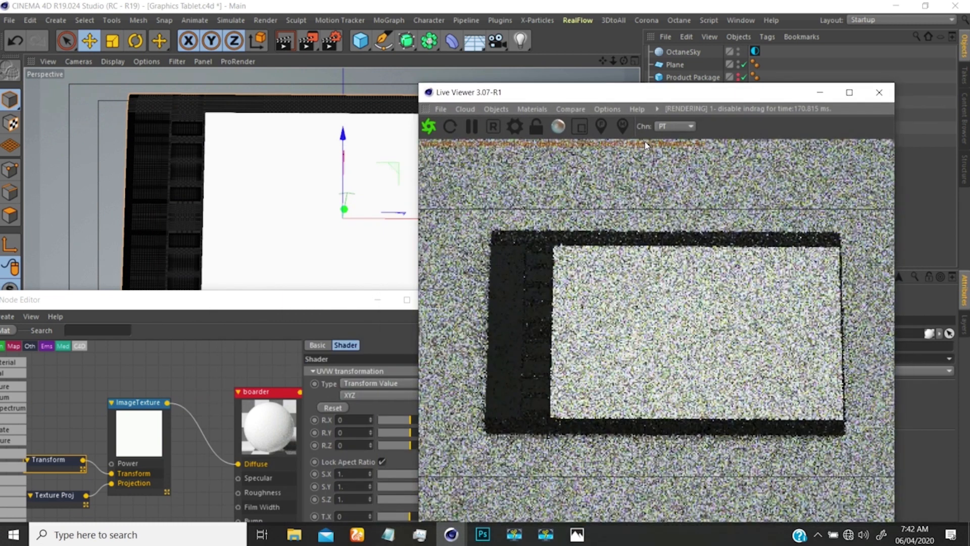
{"action": "left_click_drag", "start_coordinate": [683, 97], "coordinate": [398, 84]}
{"action": "left_click", "coordinate": [726, 398]}
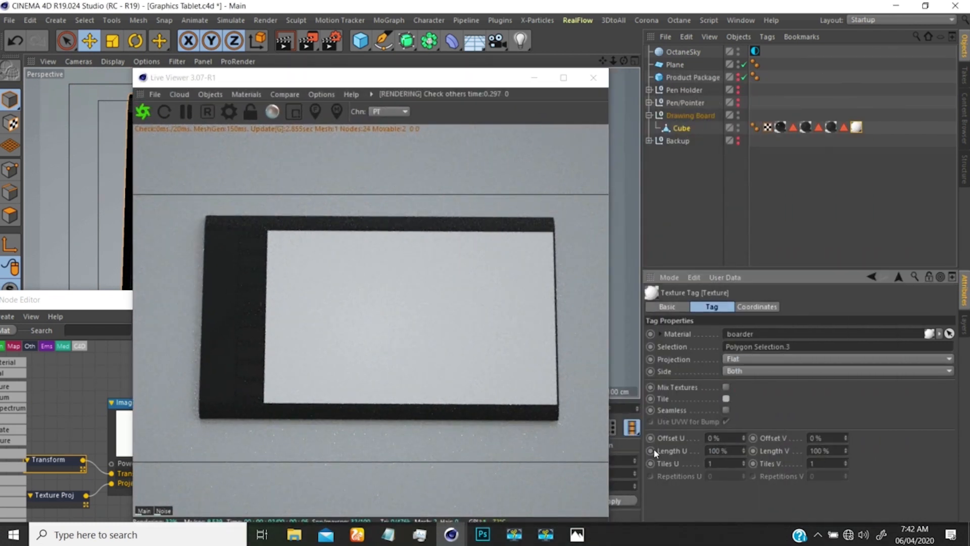
- Try a Length U and Length V of 10% on the boarder texture tag
{"action": "left_click", "coordinate": [718, 450]}
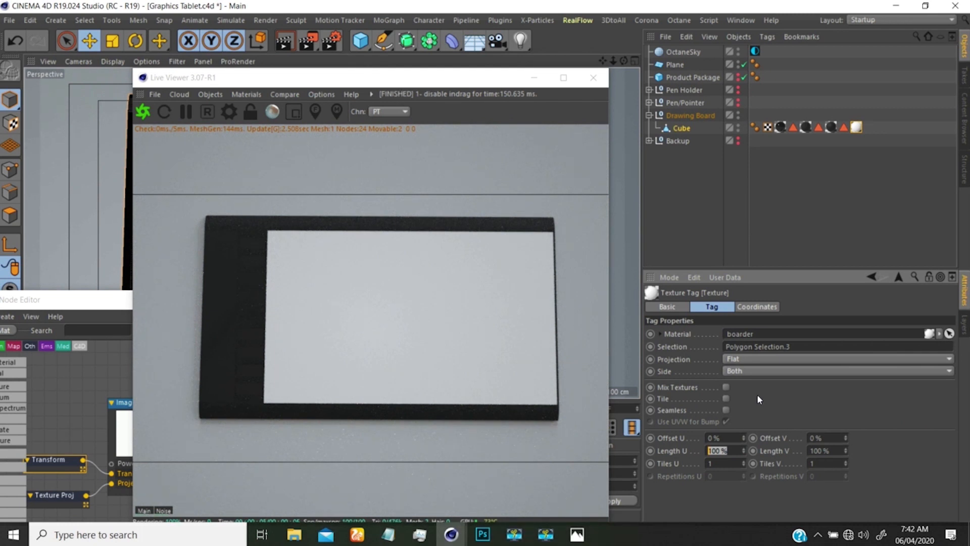
{"action": "type", "text": "10"}
{"action": "key", "text": "Tab"}
{"action": "type", "text": "10"}
{"action": "key", "text": "Return"}
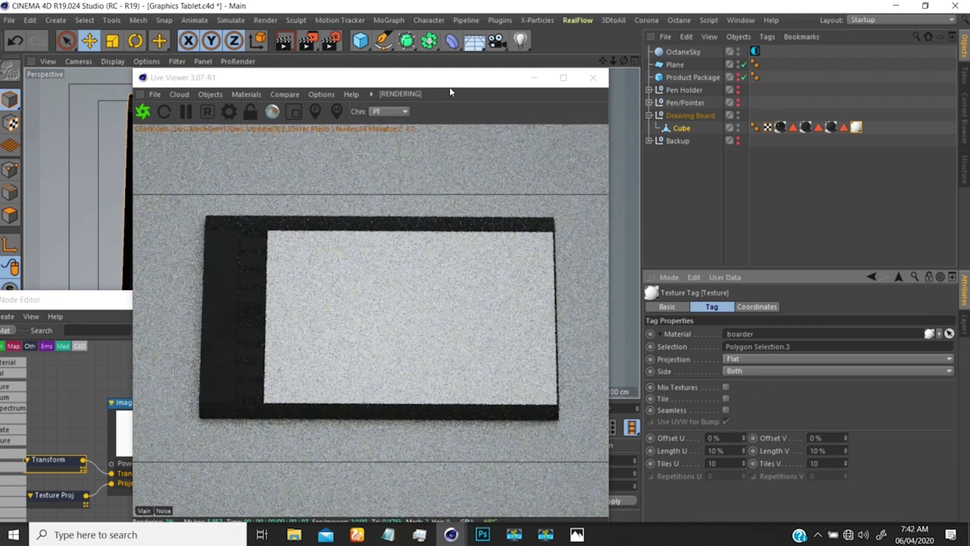
{"action": "left_click_drag", "start_coordinate": [450, 79], "coordinate": [485, 153]}
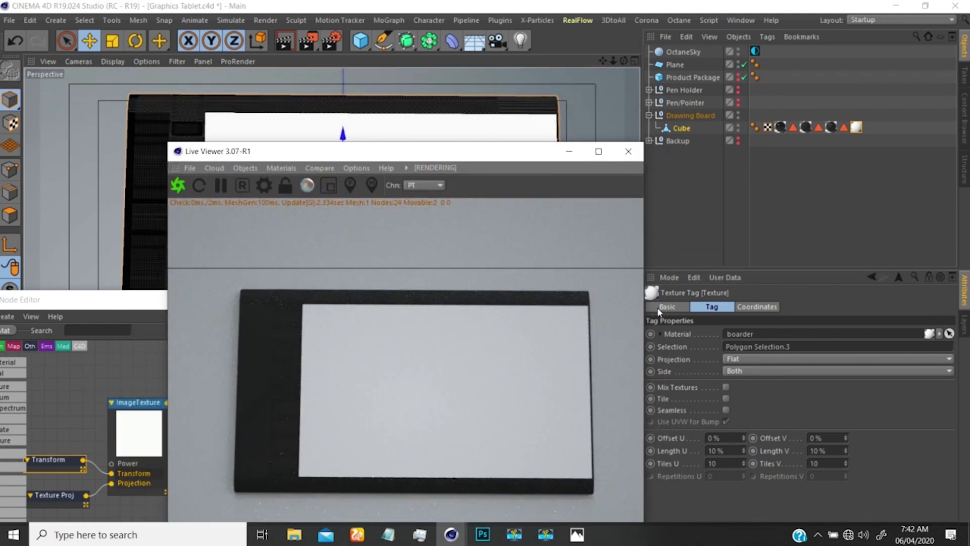
- Restore the boarder texture tag's Length U and Length V to 100%
{"action": "double_click", "coordinate": [730, 451]}
{"action": "type", "text": "100"}
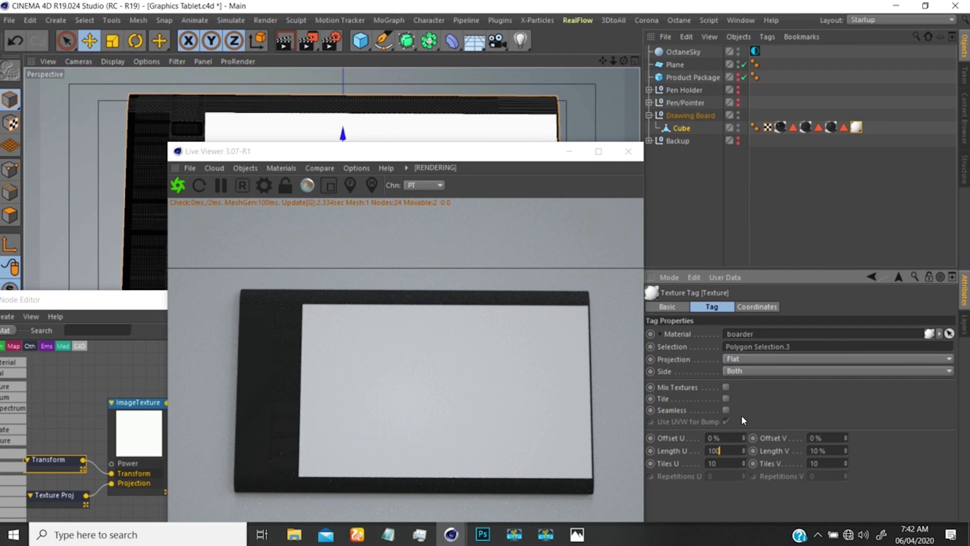
{"action": "key", "text": "Tab"}
{"action": "type", "text": "100"}
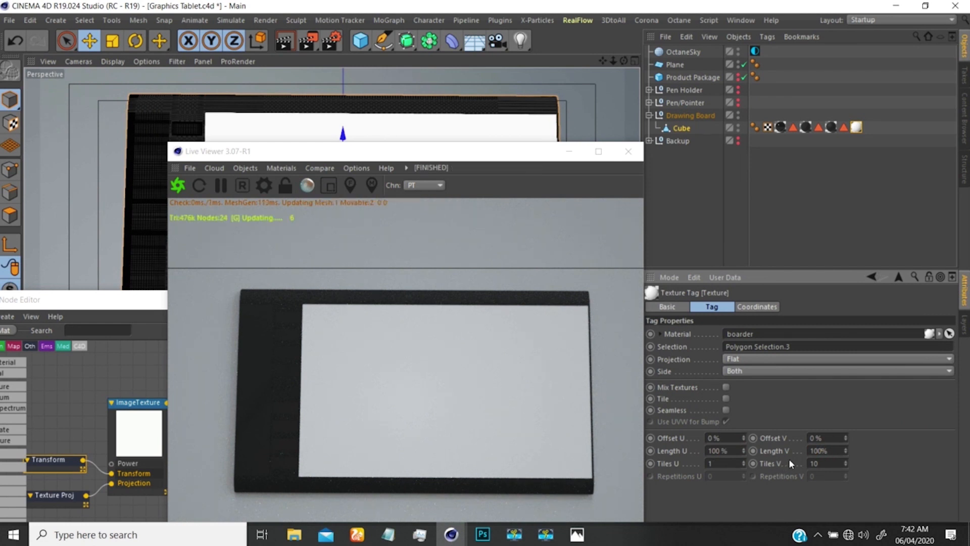
{"action": "key", "text": "Return"}
- Use Fit to Region to fit the boarder texture to a small rectangle at the upper-left corner of the tablet's drawing area
{"action": "left_click_drag", "start_coordinate": [480, 151], "coordinate": [576, 315]}
{"action": "left_click_drag", "start_coordinate": [267, 292], "coordinate": [187, 406]}
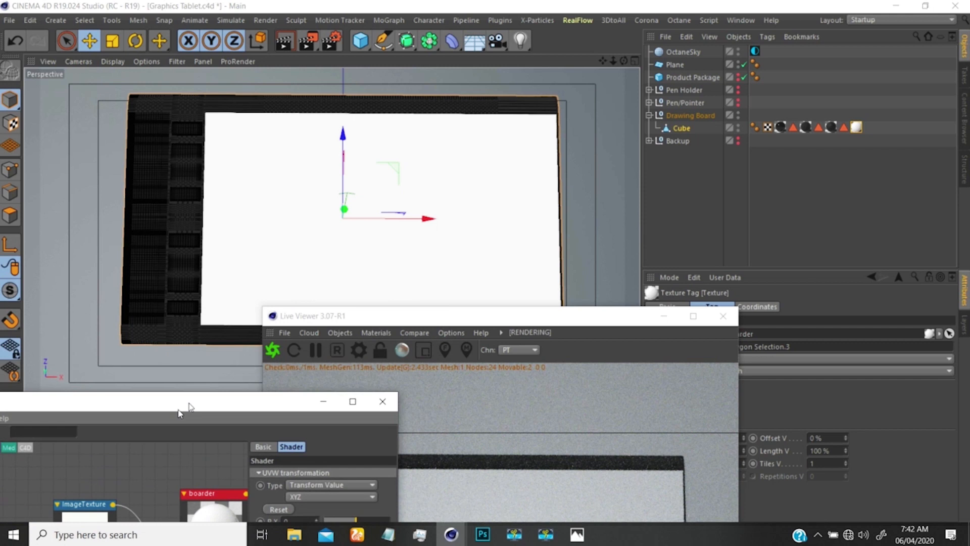
{"action": "left_click_drag", "start_coordinate": [420, 326], "coordinate": [442, 369]}
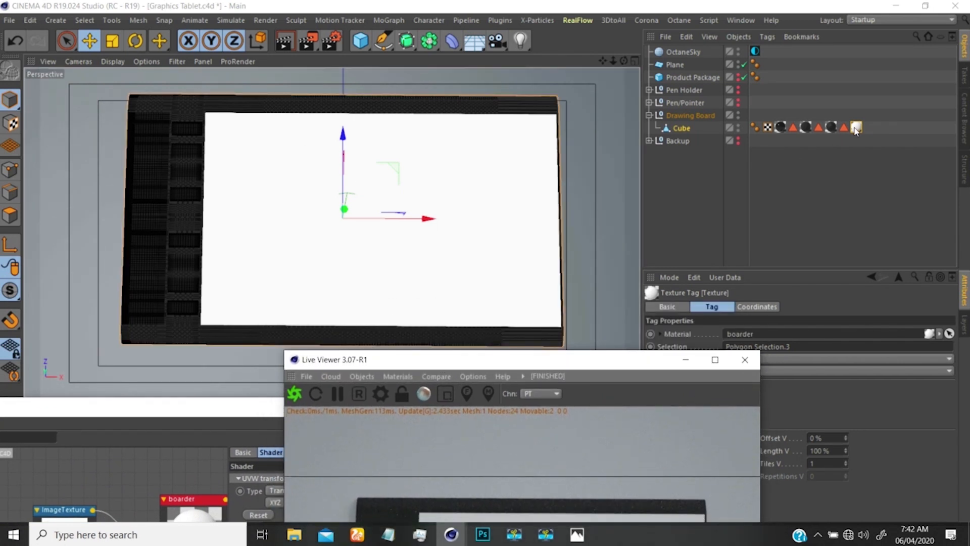
{"action": "right_click", "coordinate": [857, 128]}
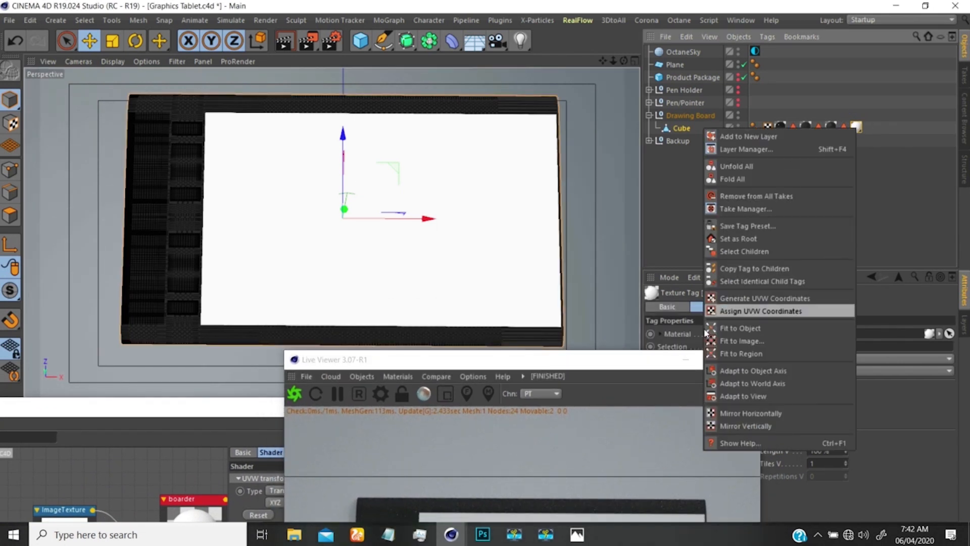
{"action": "left_click", "coordinate": [726, 354]}
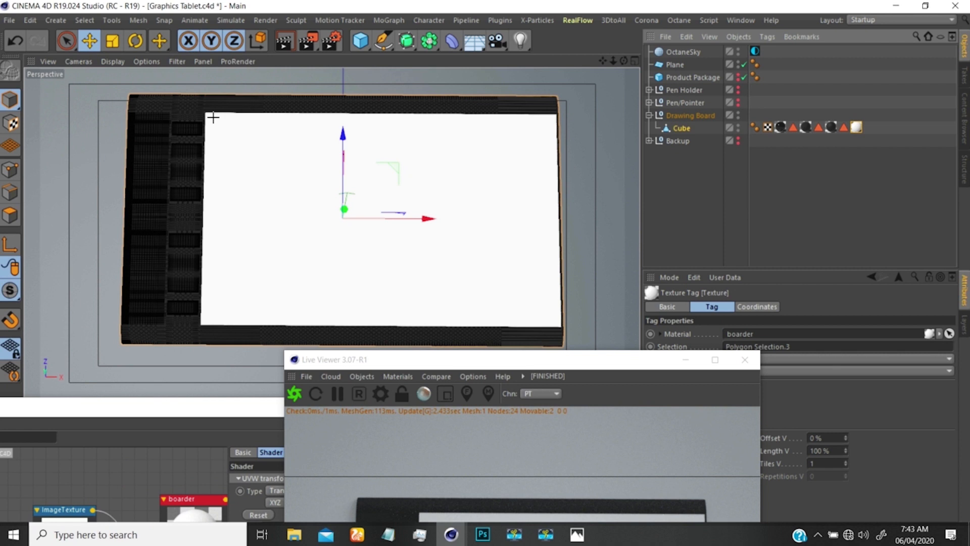
{"action": "left_click_drag", "start_coordinate": [210, 117], "coordinate": [276, 166]}
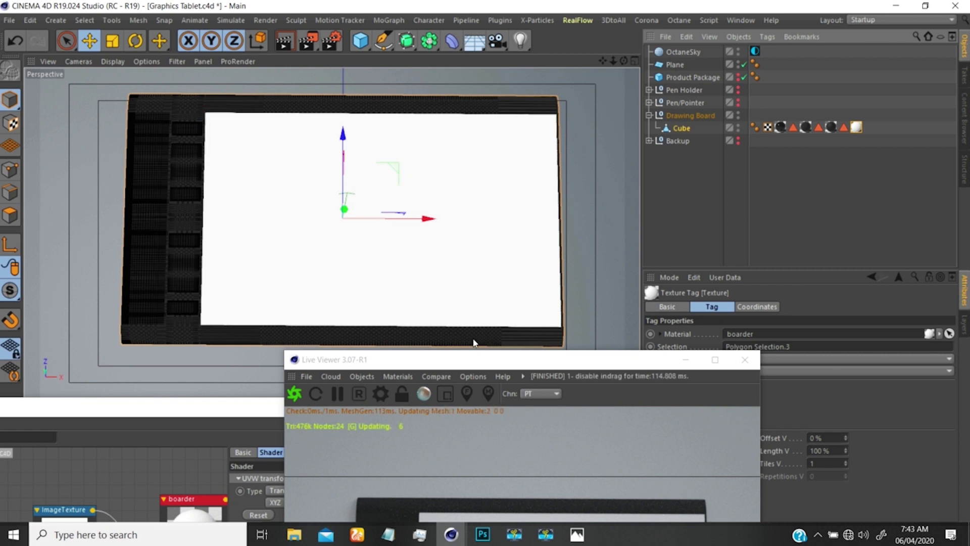
{"action": "left_click_drag", "start_coordinate": [517, 367], "coordinate": [585, 169]}
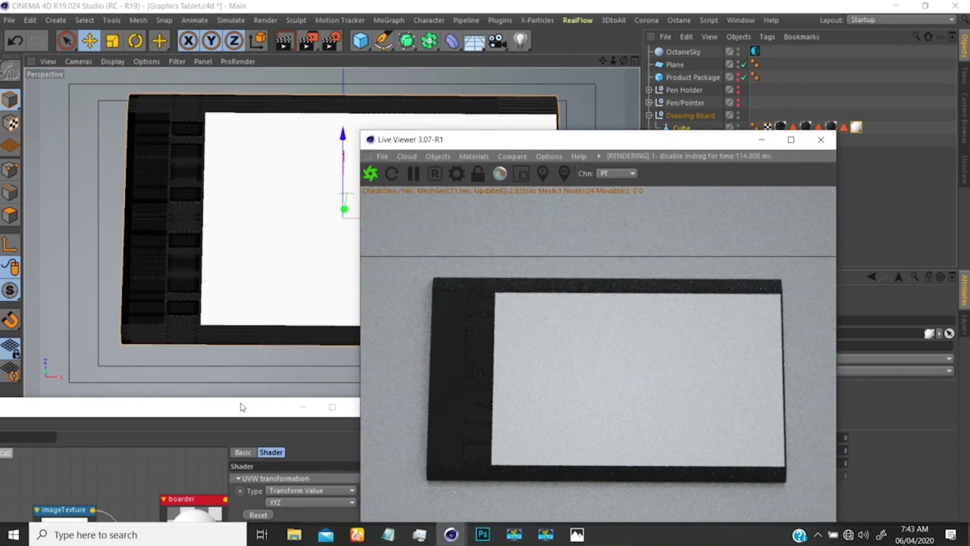
- Check the boarder material's Diffuse texture settings in the Node Editor and close it
{"action": "left_click_drag", "start_coordinate": [242, 407], "coordinate": [312, 117]}
{"action": "left_click", "coordinate": [283, 221]}
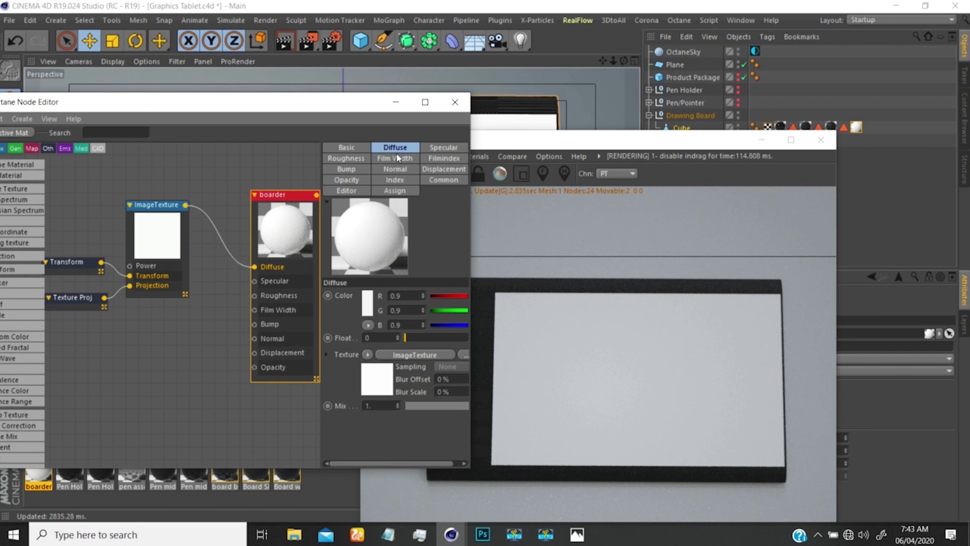
{"action": "left_click", "coordinate": [376, 392]}
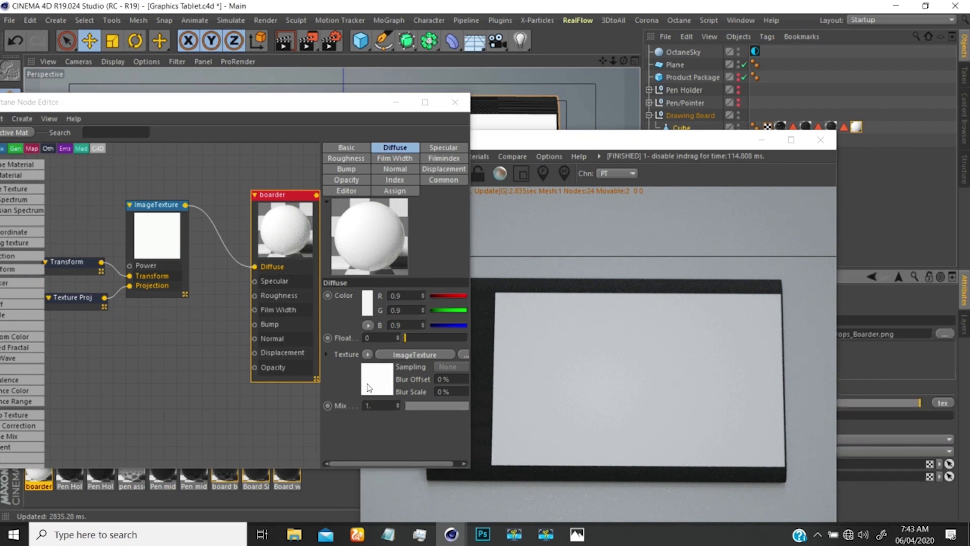
{"action": "left_click", "coordinate": [368, 385]}
{"action": "left_click_drag", "start_coordinate": [344, 109], "coordinate": [384, 96]}
{"action": "left_click", "coordinate": [494, 91]}
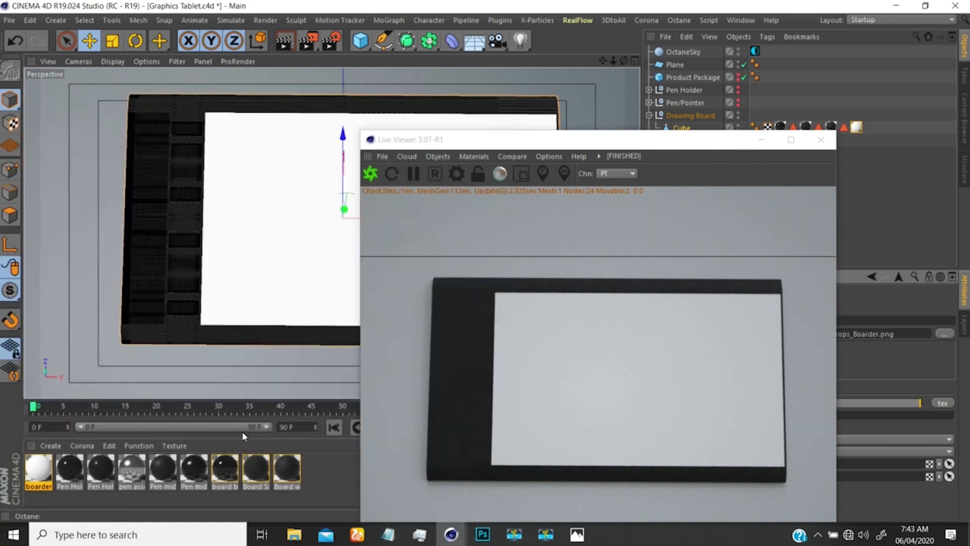
- Set the Border mode of the boarder material's diffuse ImageTexture to Black color and move the Material Editor clear of the Live Viewer
{"action": "double_click", "coordinate": [47, 472]}
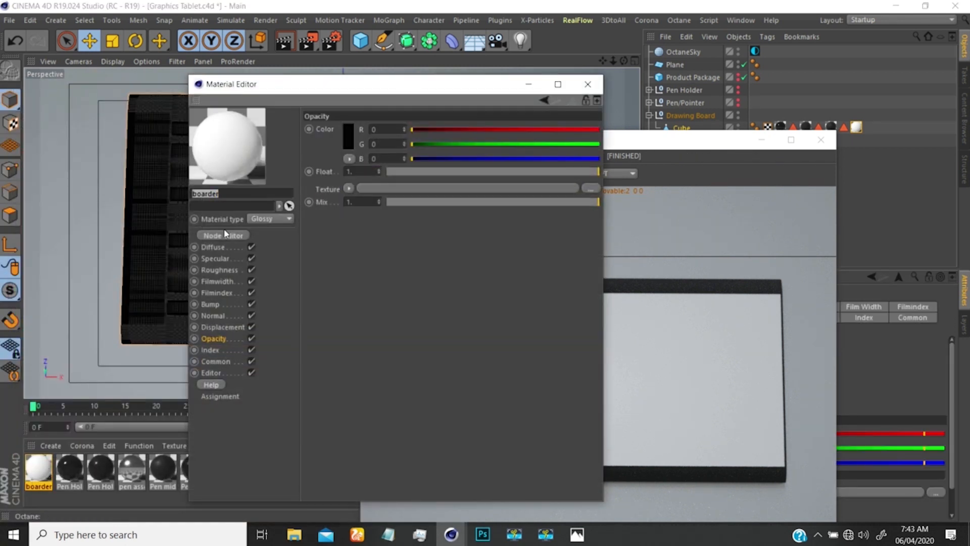
{"action": "left_click", "coordinate": [218, 246]}
{"action": "left_click", "coordinate": [359, 211]}
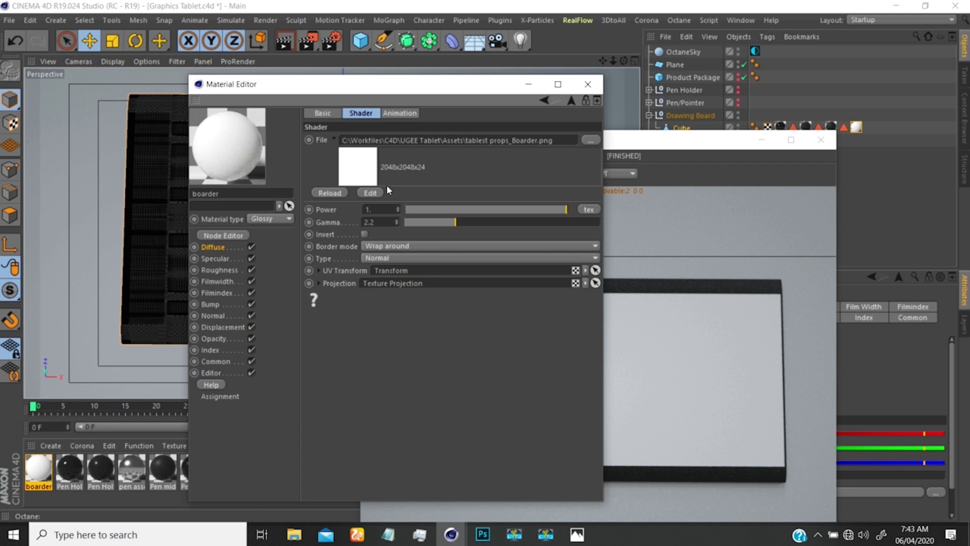
{"action": "left_click", "coordinate": [380, 247]}
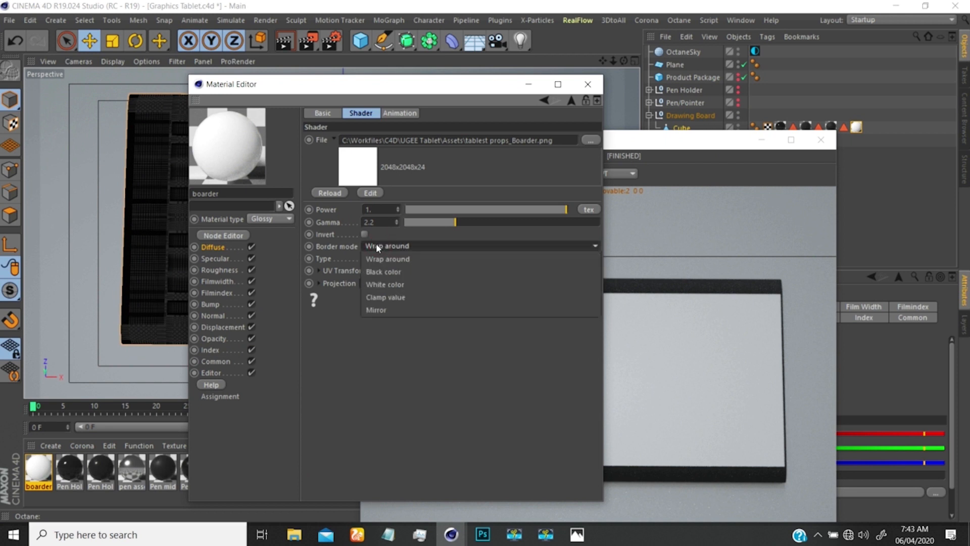
{"action": "left_click", "coordinate": [372, 271]}
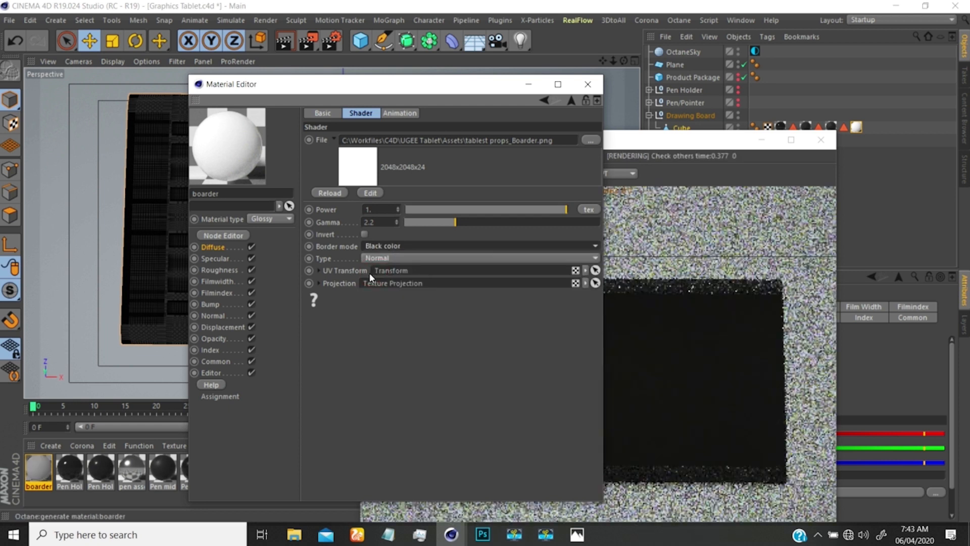
{"action": "left_click_drag", "start_coordinate": [418, 84], "coordinate": [271, 115]}
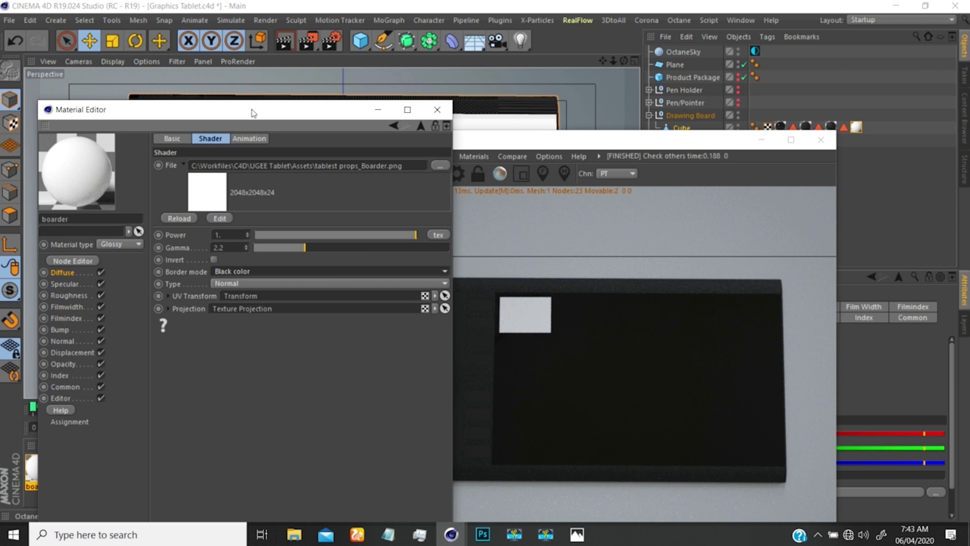
{"action": "left_click_drag", "start_coordinate": [248, 113], "coordinate": [276, 139]}
- Switch to Photoshop, show the black Layer 0 and save the document as a PNG named tablest props_Boarder 2 in the Assets folder
{"action": "left_click", "coordinate": [483, 534]}
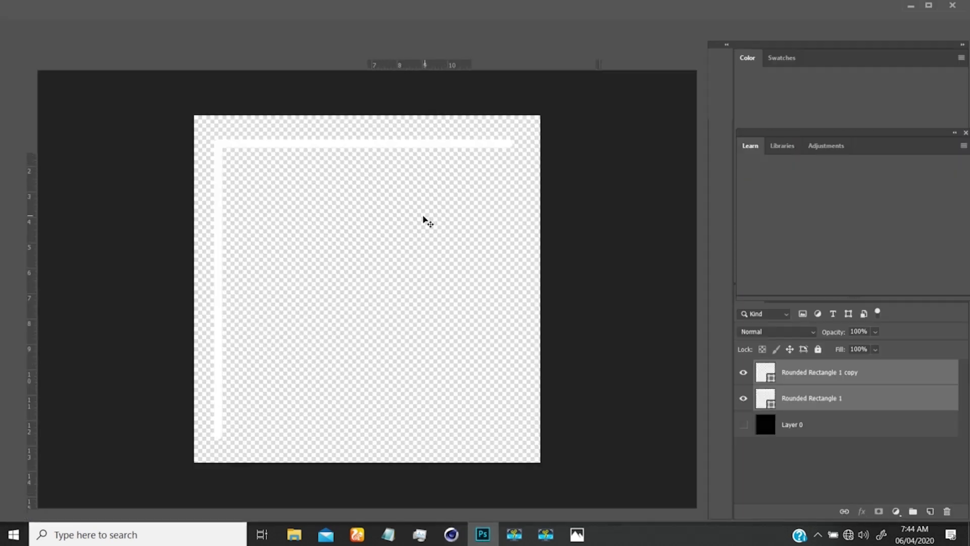
{"action": "left_click", "coordinate": [743, 425]}
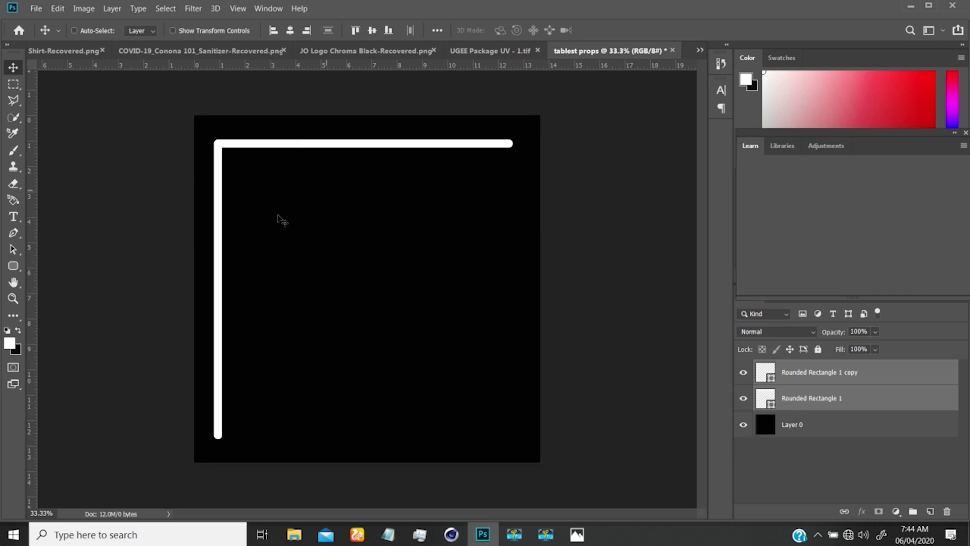
{"action": "left_click", "coordinate": [35, 9]}
{"action": "left_click", "coordinate": [65, 145]}
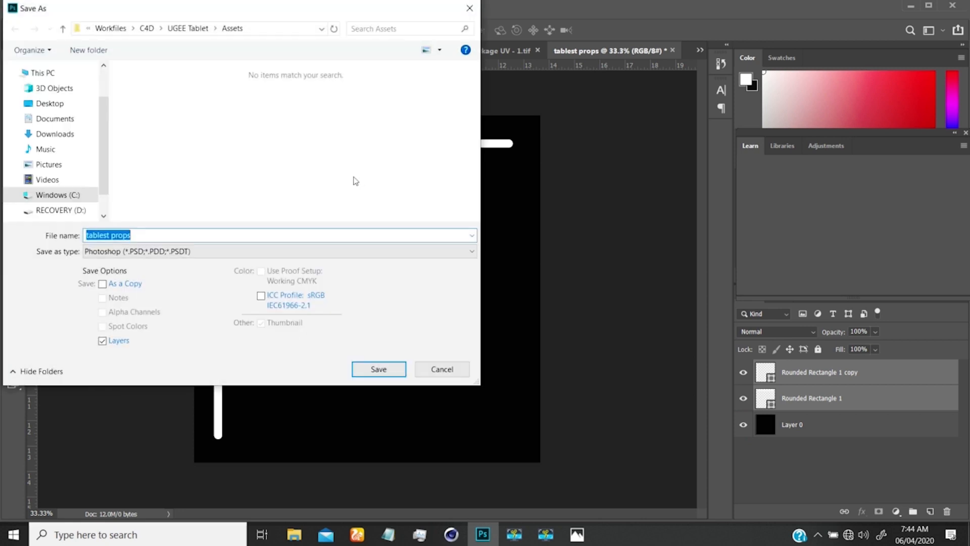
{"action": "left_click", "coordinate": [142, 253]}
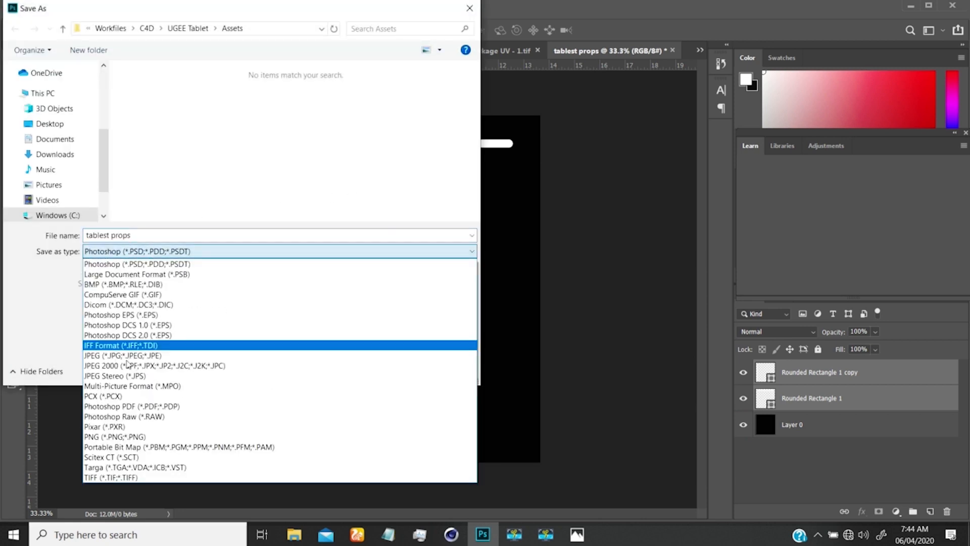
{"action": "left_click", "coordinate": [116, 437]}
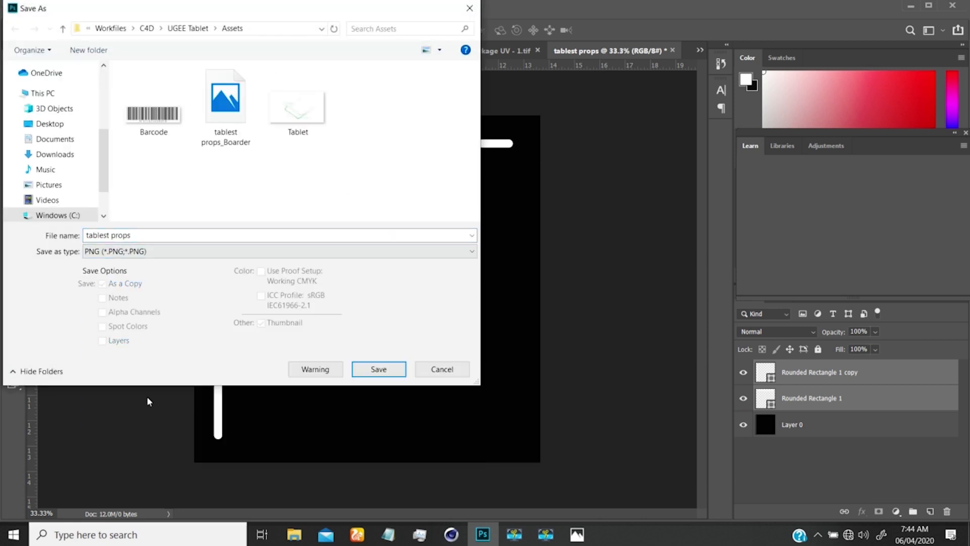
{"action": "left_click", "coordinate": [215, 105]}
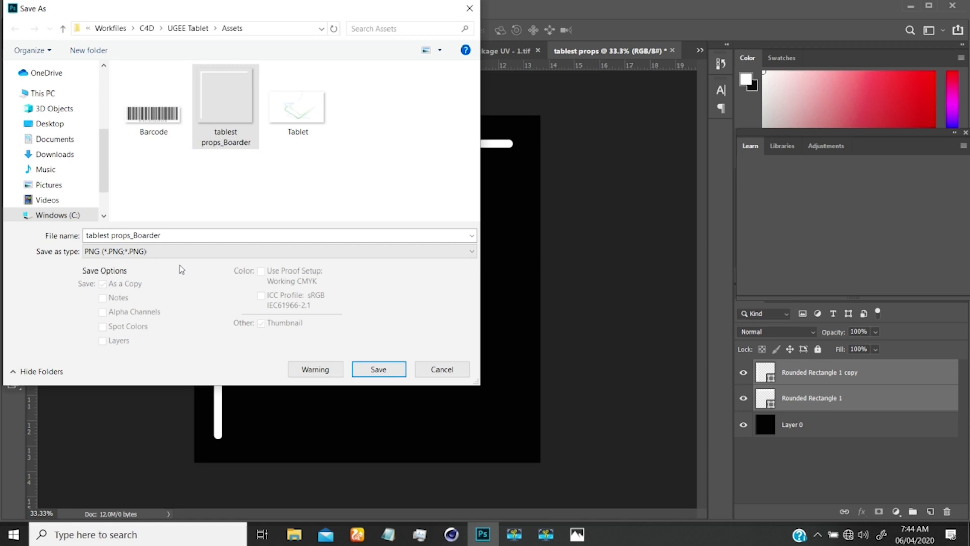
{"action": "left_click", "coordinate": [170, 238]}
{"action": "type", "text": "2"}
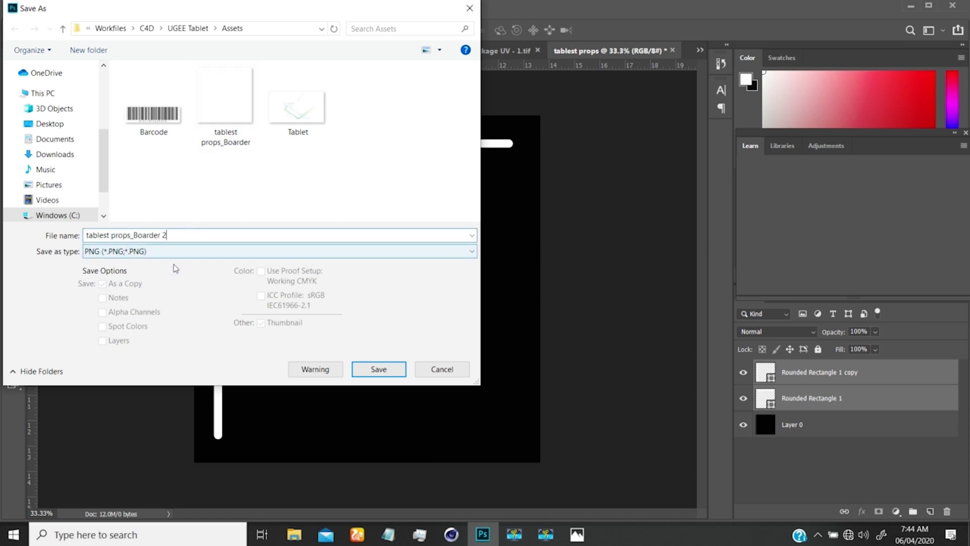
{"action": "left_click", "coordinate": [380, 369]}
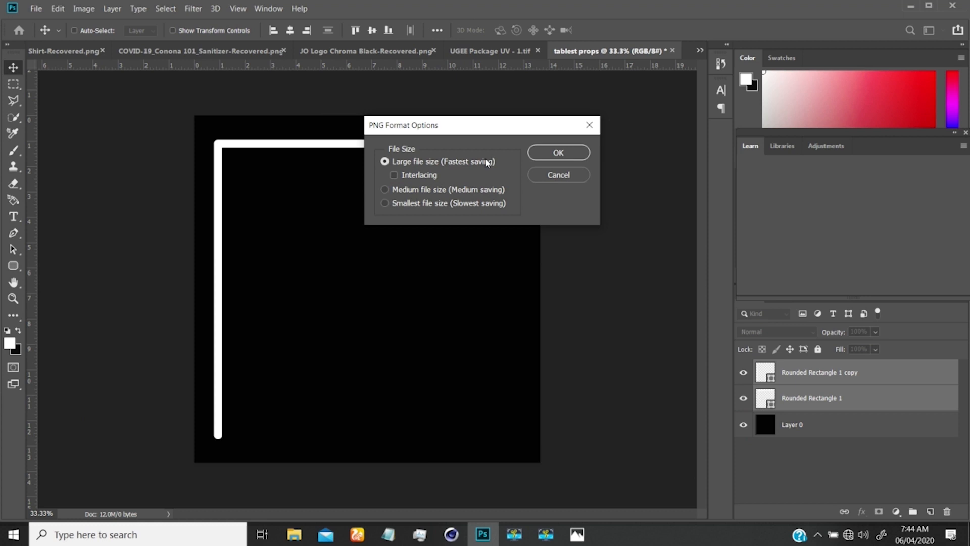
{"action": "left_click", "coordinate": [537, 150]}
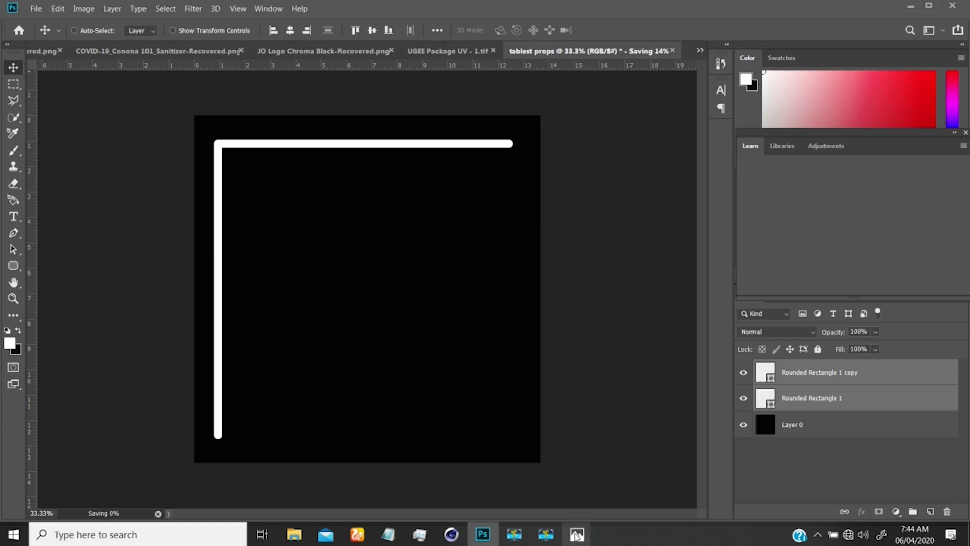
- Switch back to Cinema 4D and load tablest props_Boarder 2.png as the boarder diffuse image, without copying it to the project location
{"action": "mouse_move", "coordinate": [453, 535]}
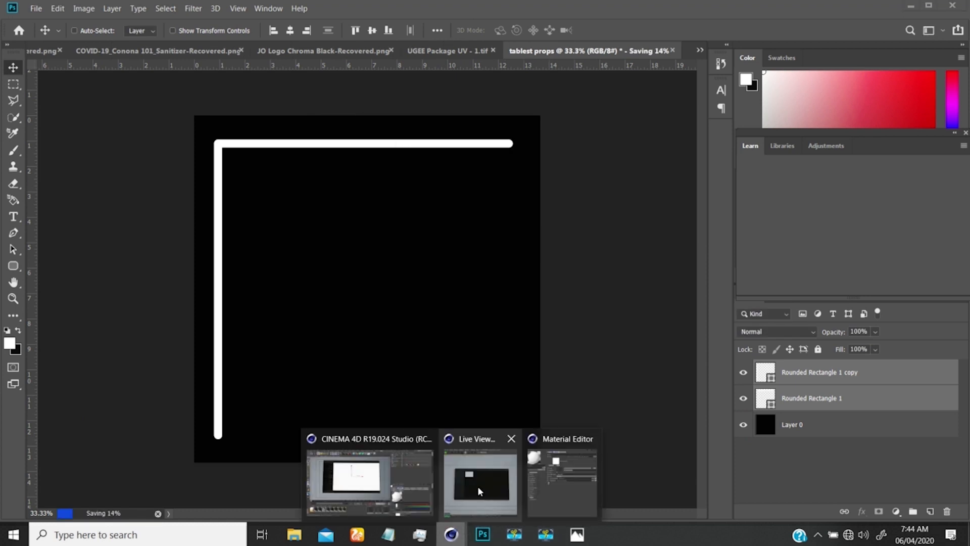
{"action": "left_click", "coordinate": [477, 486]}
{"action": "left_click", "coordinate": [267, 141]}
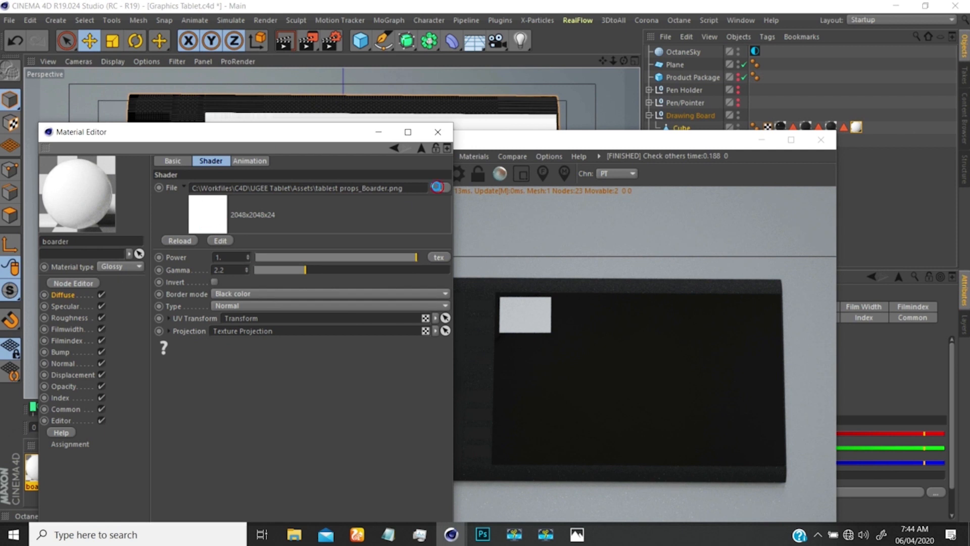
{"action": "left_click", "coordinate": [437, 187]}
{"action": "left_click", "coordinate": [257, 228]}
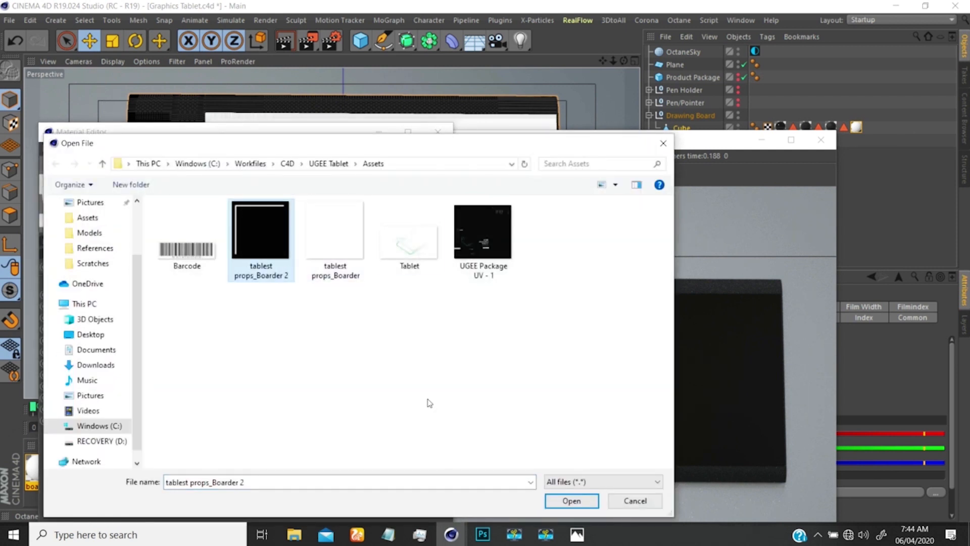
{"action": "left_click", "coordinate": [548, 498]}
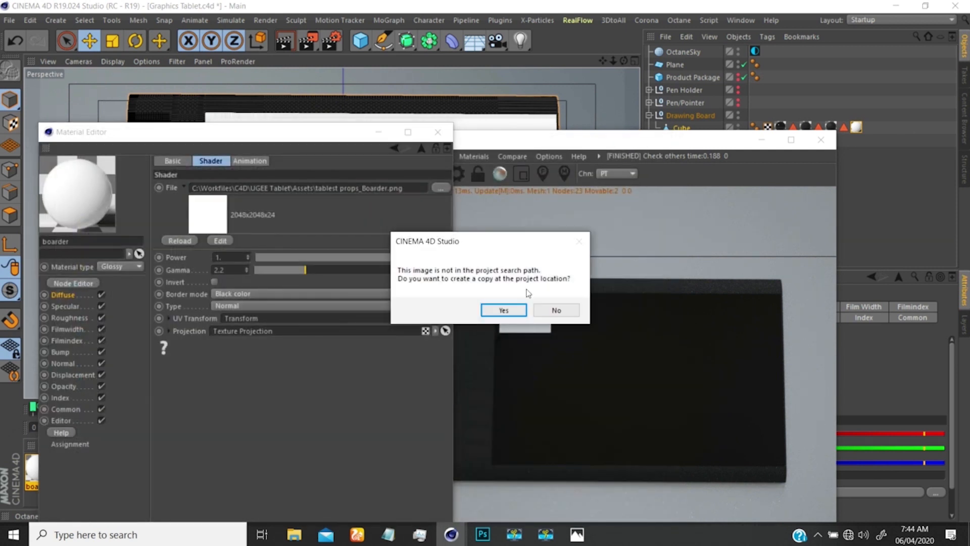
{"action": "left_click", "coordinate": [556, 309]}
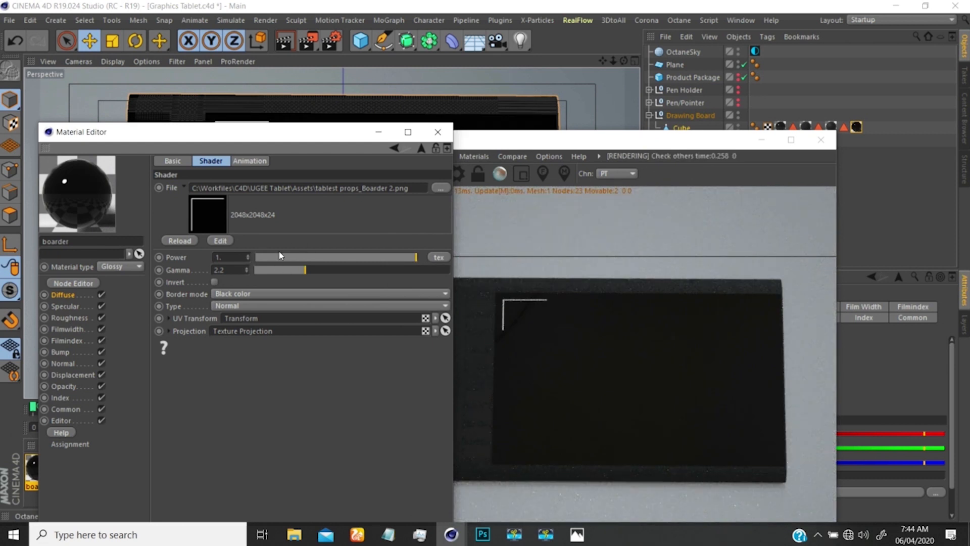
- Open the boarder material's Node Editor, close the Material Editor and set the Transform node's S.X, S.Y and S.Z to 0.3
{"action": "left_click_drag", "start_coordinate": [324, 146], "coordinate": [744, 88]}
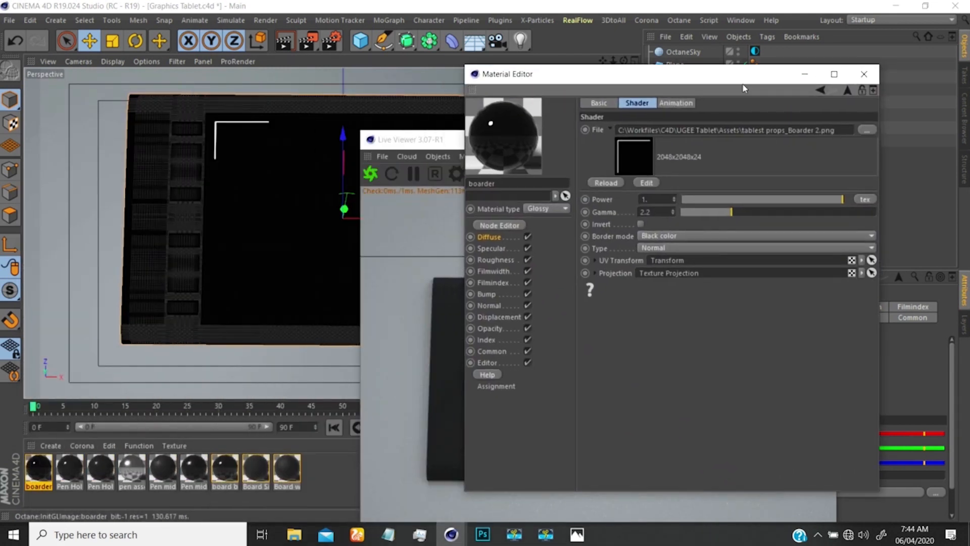
{"action": "left_click", "coordinate": [500, 225]}
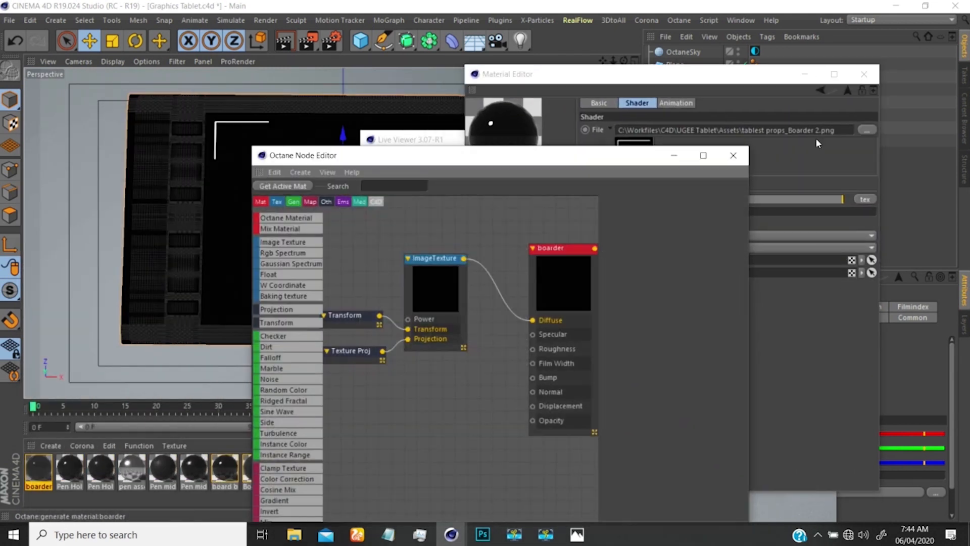
{"action": "left_click", "coordinate": [864, 74]}
{"action": "left_click_drag", "start_coordinate": [501, 157], "coordinate": [722, 101]}
{"action": "left_click", "coordinate": [560, 263]}
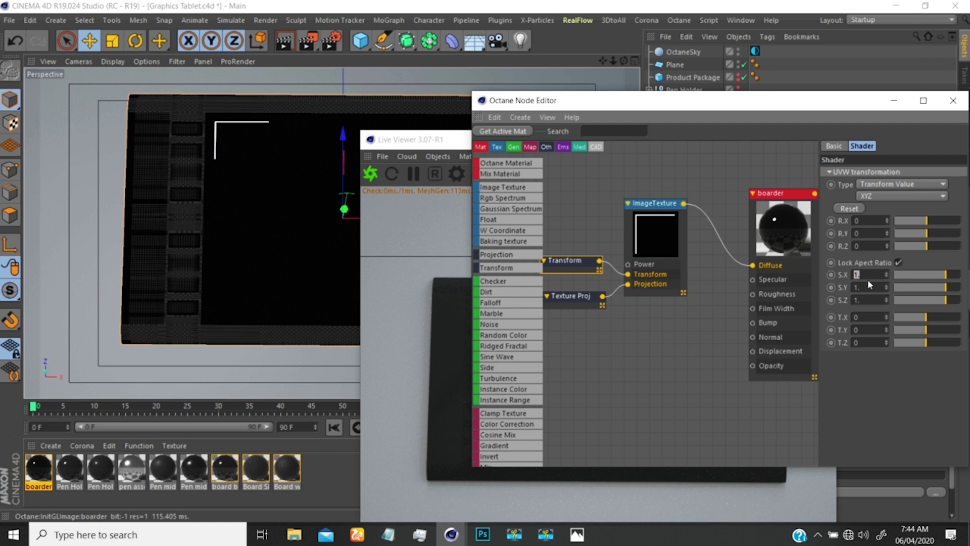
{"action": "key", "text": "BackSpace"}
{"action": "key", "text": "Tab"}
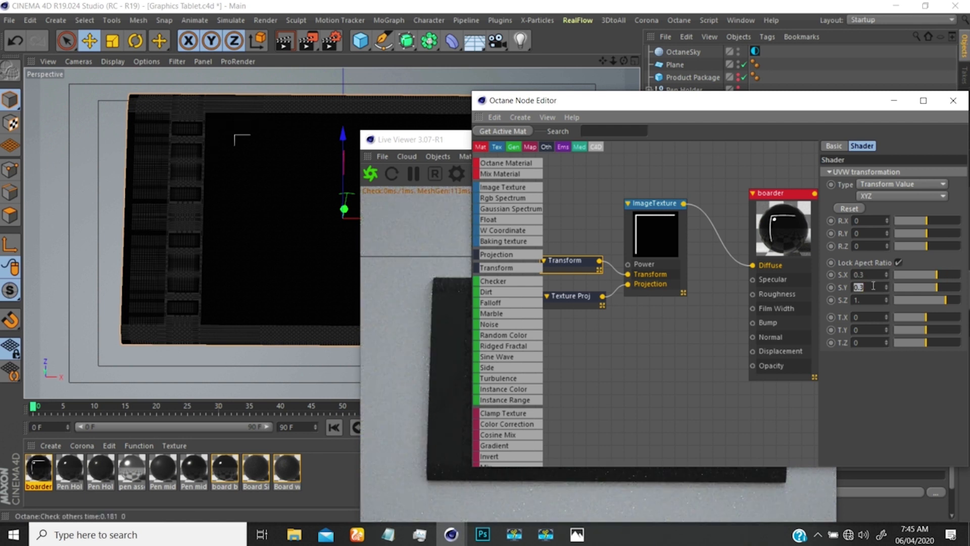
{"action": "type", "text": ".3"}
{"action": "key", "text": "Return"}
- Try T.Y translation values of 1.2 and 0.5 on the boarder texture's Transform node
{"action": "left_click_drag", "start_coordinate": [603, 110], "coordinate": [478, 210]}
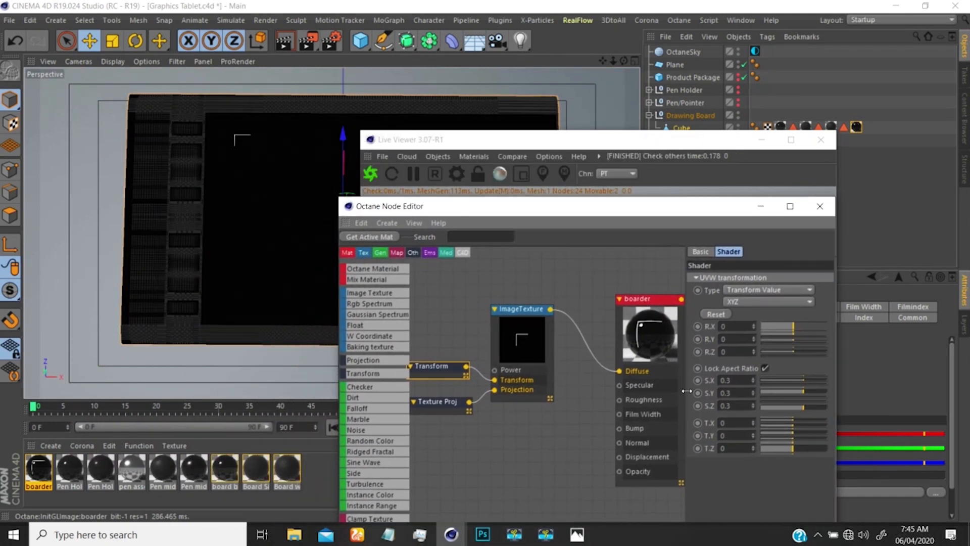
{"action": "left_click", "coordinate": [753, 432]}
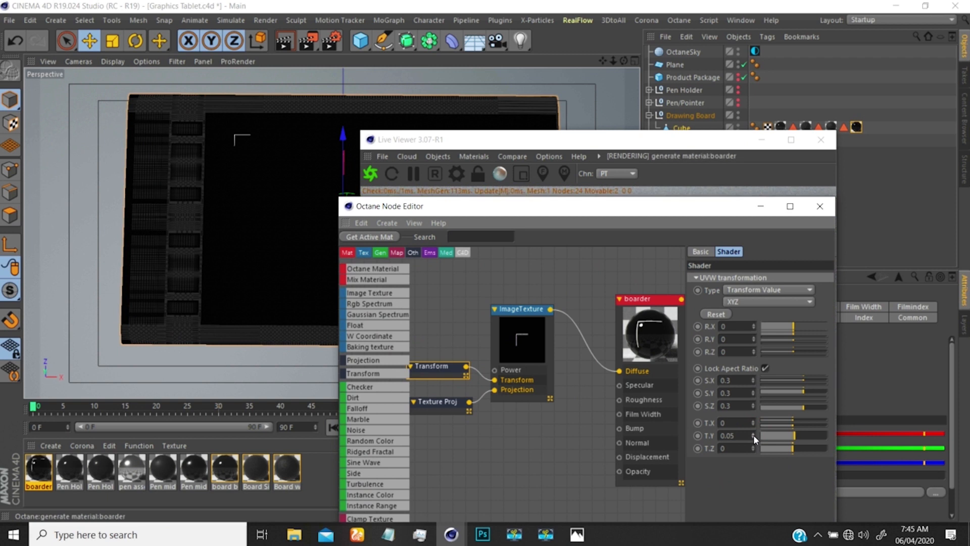
{"action": "left_click_drag", "start_coordinate": [753, 435], "coordinate": [754, 384]}
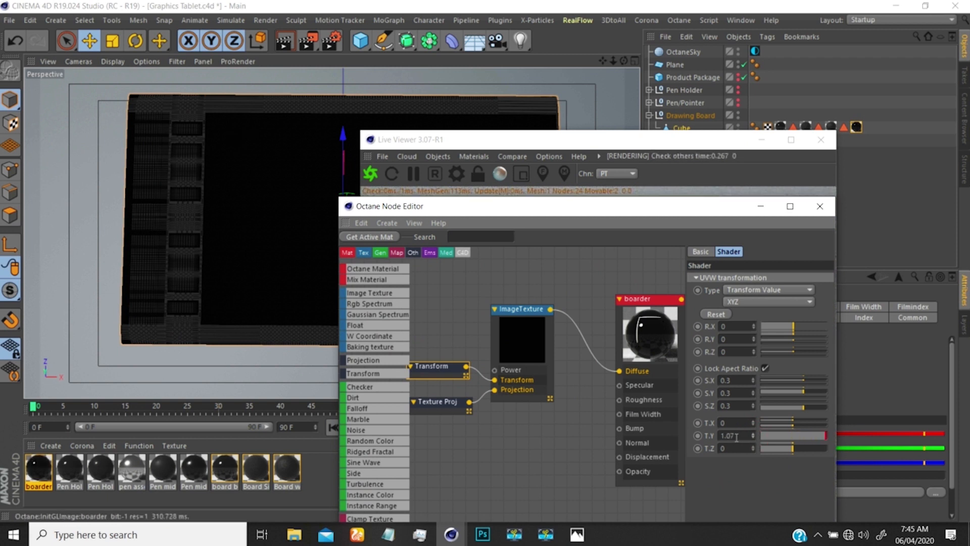
{"action": "double_click", "coordinate": [729, 436]}
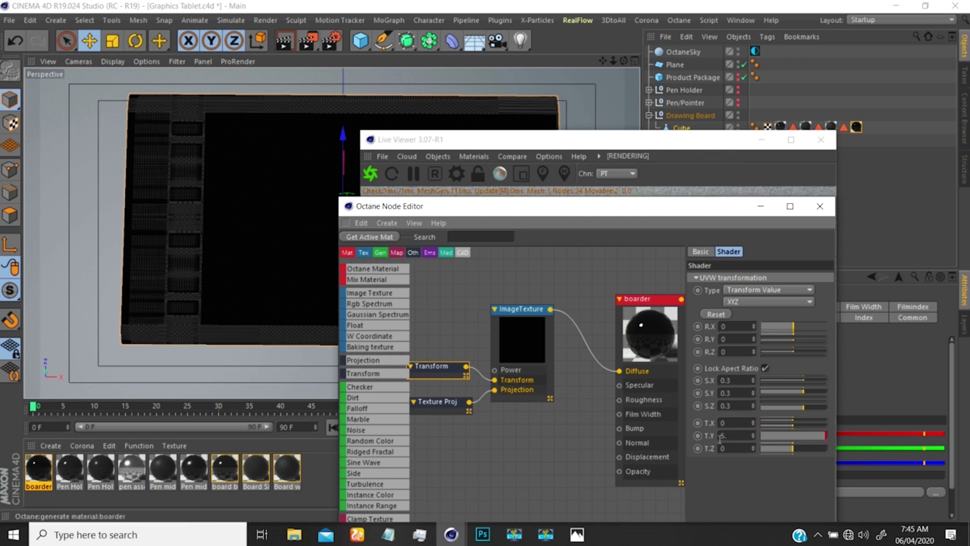
{"action": "left_click_drag", "start_coordinate": [737, 433], "coordinate": [700, 446]}
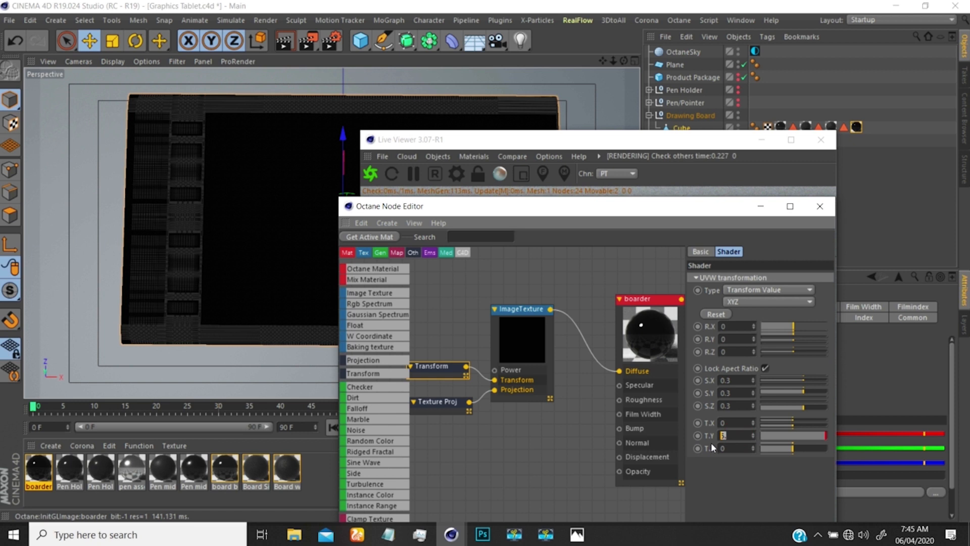
{"action": "type", "text": "1.2"}
{"action": "key", "text": "Return"}
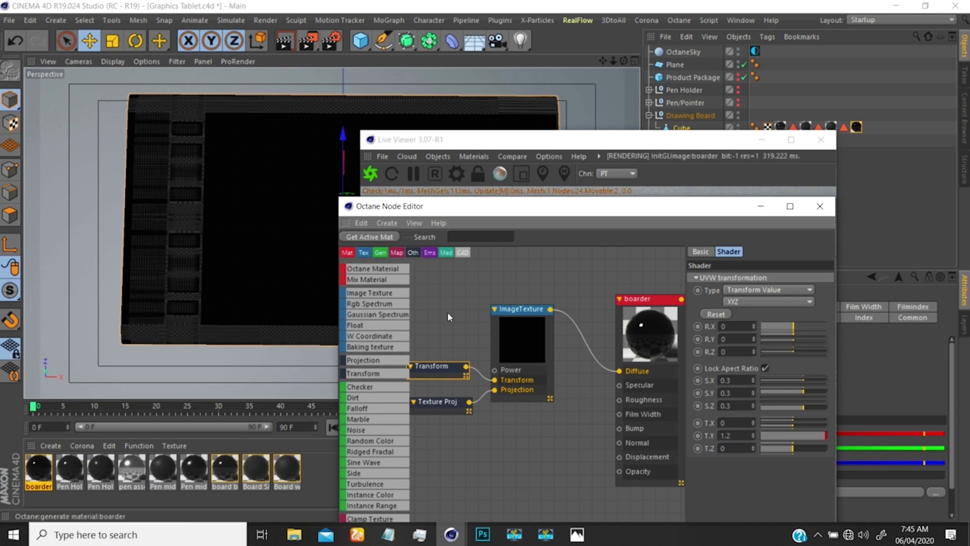
{"action": "left_click_drag", "start_coordinate": [551, 212], "coordinate": [401, 142]}
{"action": "double_click", "coordinate": [577, 365]}
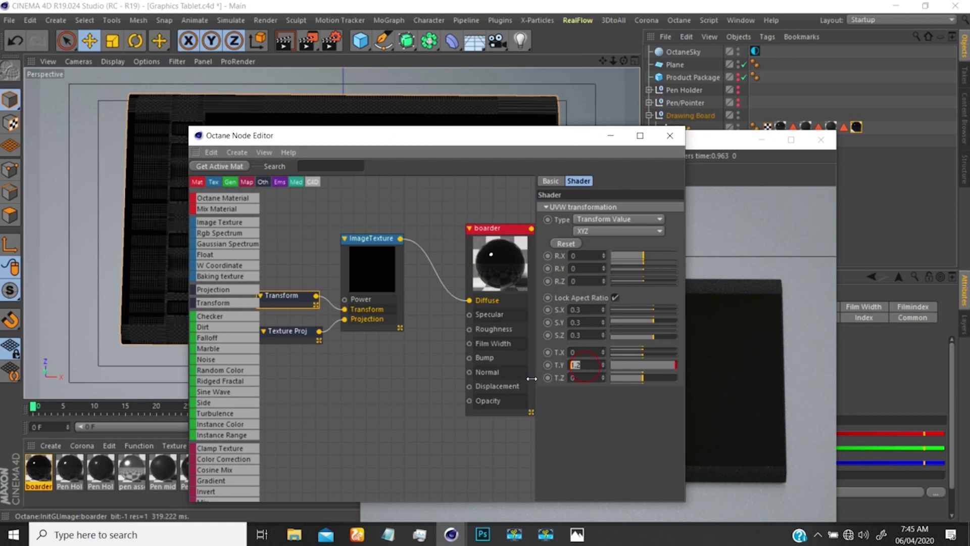
{"action": "type", "text": "0.5"}
{"action": "key", "text": "Return"}
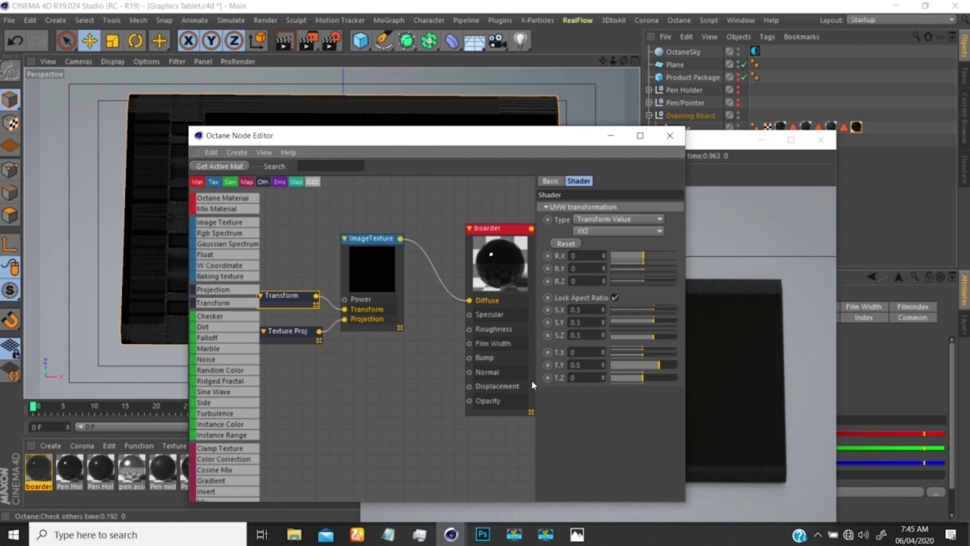
- Move the Node Editor clear of the rendered tablet and set the Transform node's T.Y to 0.2
{"action": "left_click_drag", "start_coordinate": [533, 135], "coordinate": [317, 107]}
{"action": "key", "text": "BackSpace"}
{"action": "key", "text": "BackSpace"}
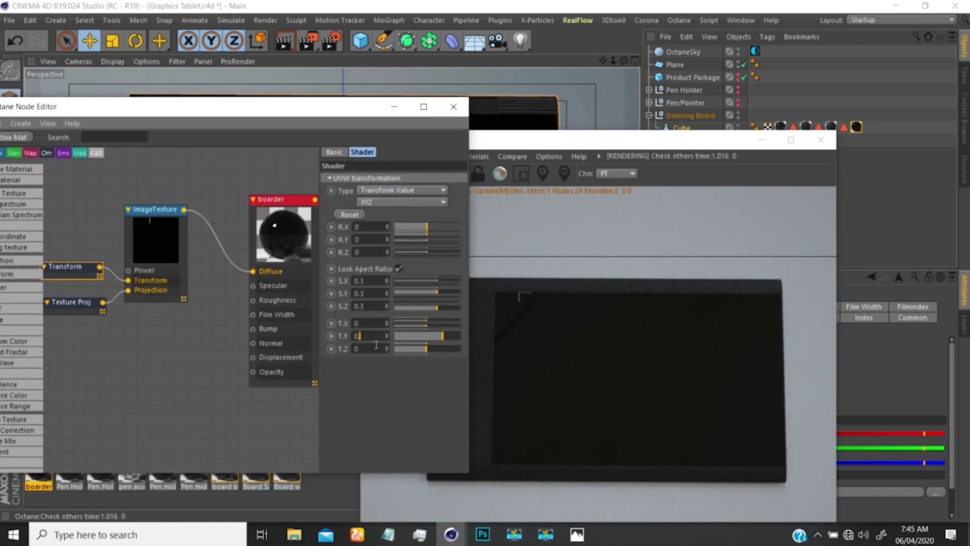
{"action": "type", "text": ".25"}
{"action": "key", "text": "Return"}
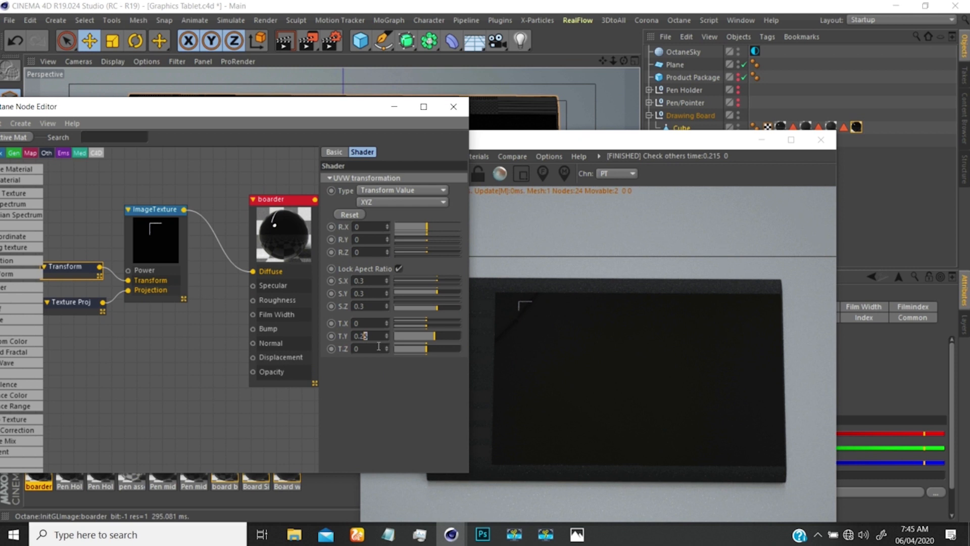
{"action": "key", "text": "Return"}
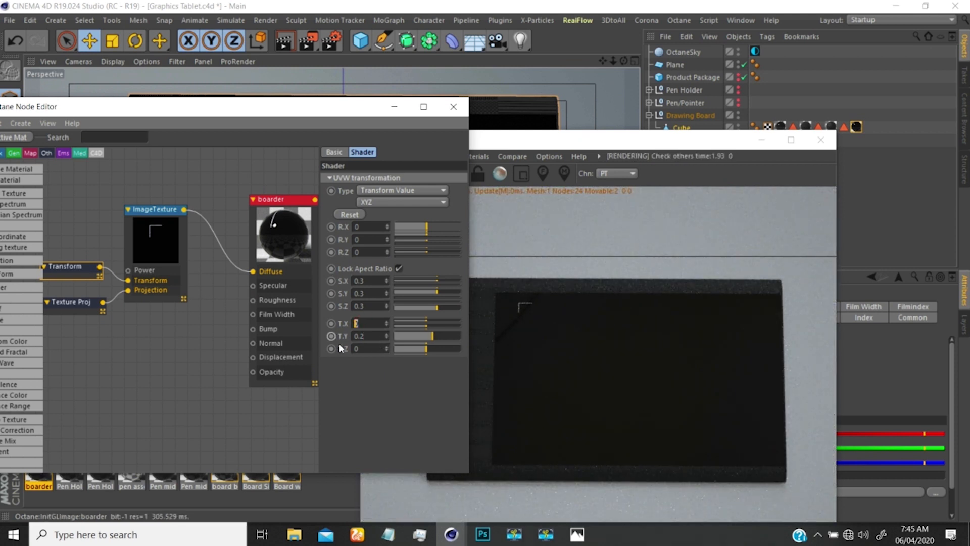
- Try a T.X translation of -0.8 on the Transform node and settle on -0.2
{"action": "type", "text": "-0."}
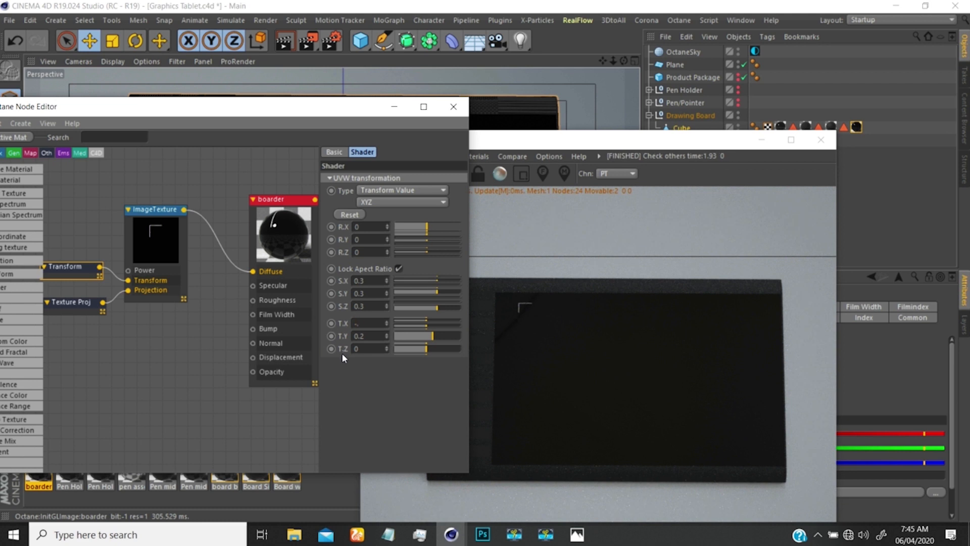
{"action": "type", "text": "8"}
{"action": "key", "text": "Return"}
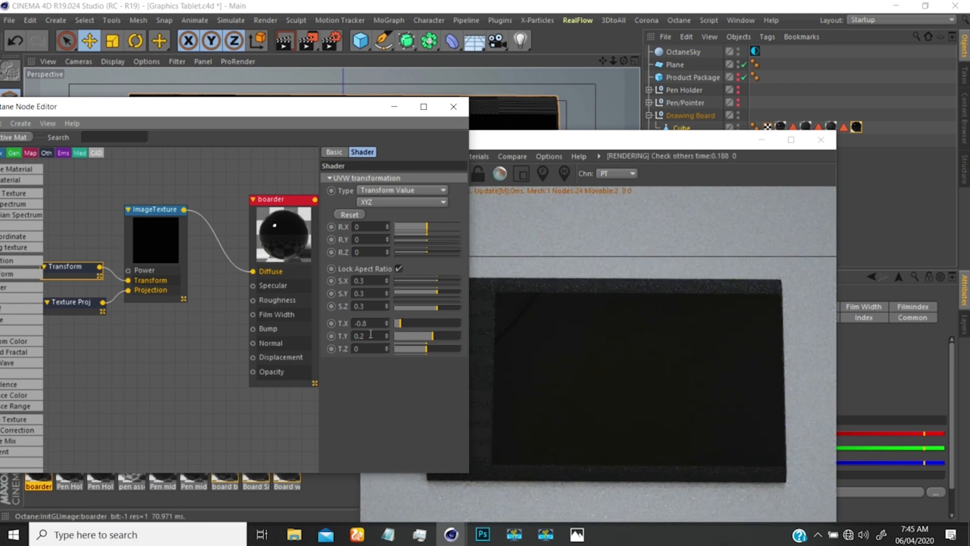
{"action": "type", "text": ".2"}
{"action": "key", "text": "Return"}
{"action": "left_click_drag", "start_coordinate": [344, 109], "coordinate": [367, 106]}
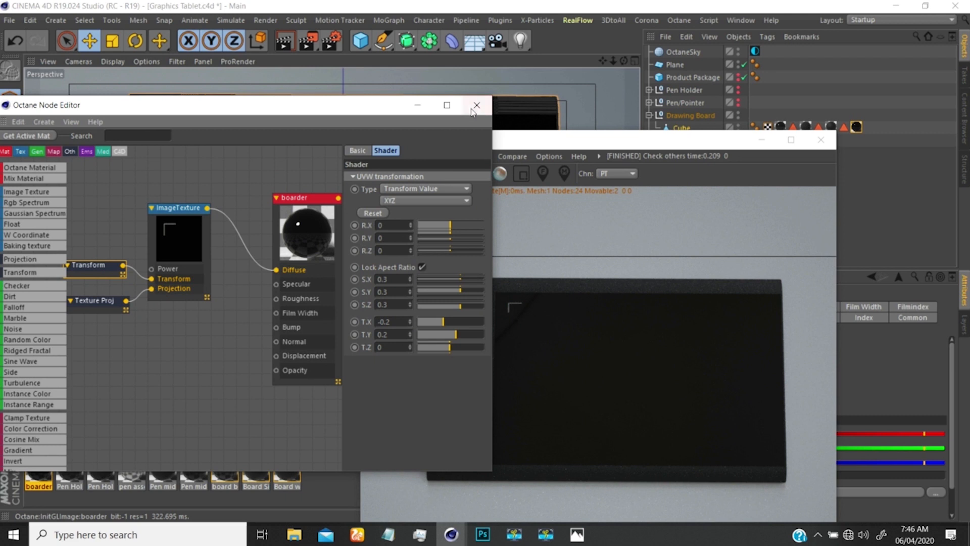
- Try generating UVW coordinates from the Cube's boarder texture tag, check the tag's properties and undo the generation
{"action": "left_click_drag", "start_coordinate": [676, 143], "coordinate": [345, 241]}
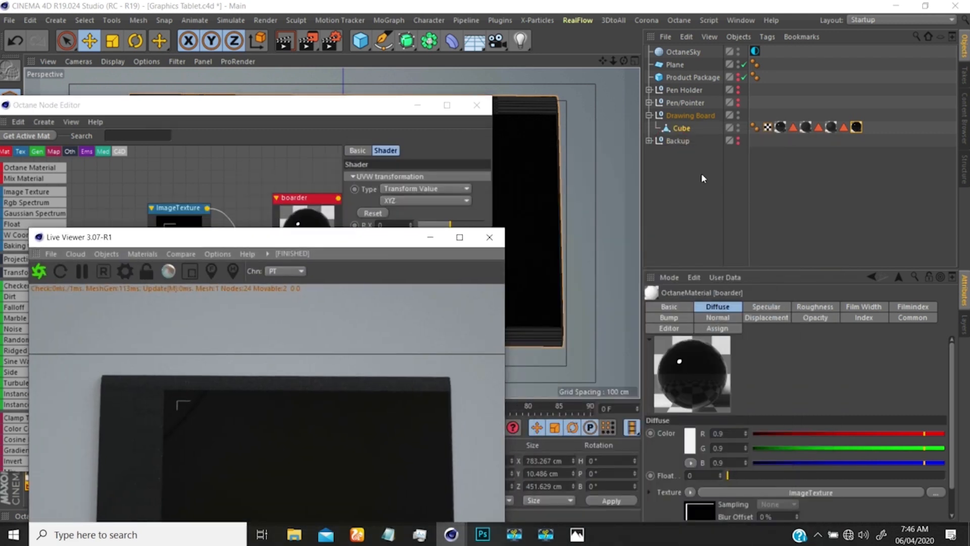
{"action": "right_click", "coordinate": [857, 129]}
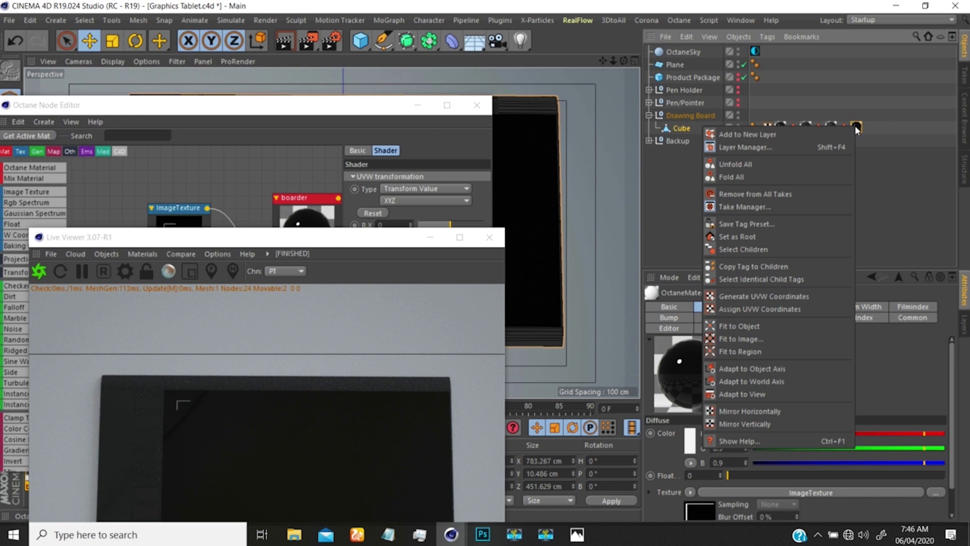
{"action": "left_click", "coordinate": [731, 299]}
{"action": "left_click_drag", "start_coordinate": [392, 242], "coordinate": [453, 138]}
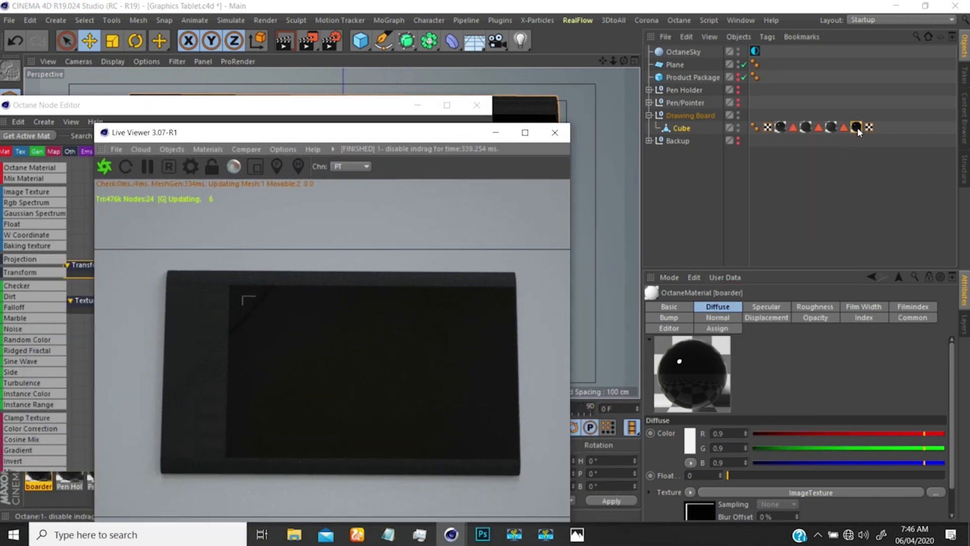
{"action": "left_click", "coordinate": [857, 128]}
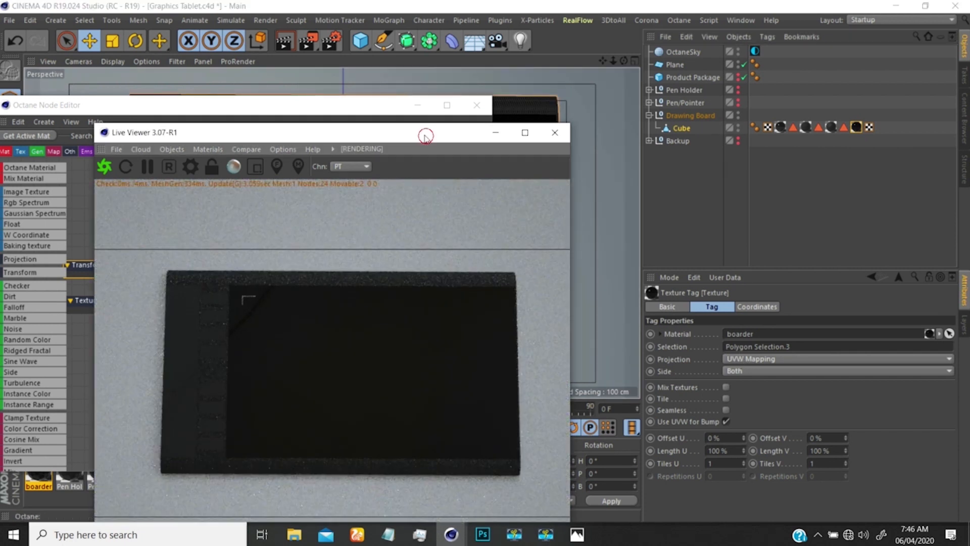
{"action": "left_click_drag", "start_coordinate": [426, 132], "coordinate": [454, 120]}
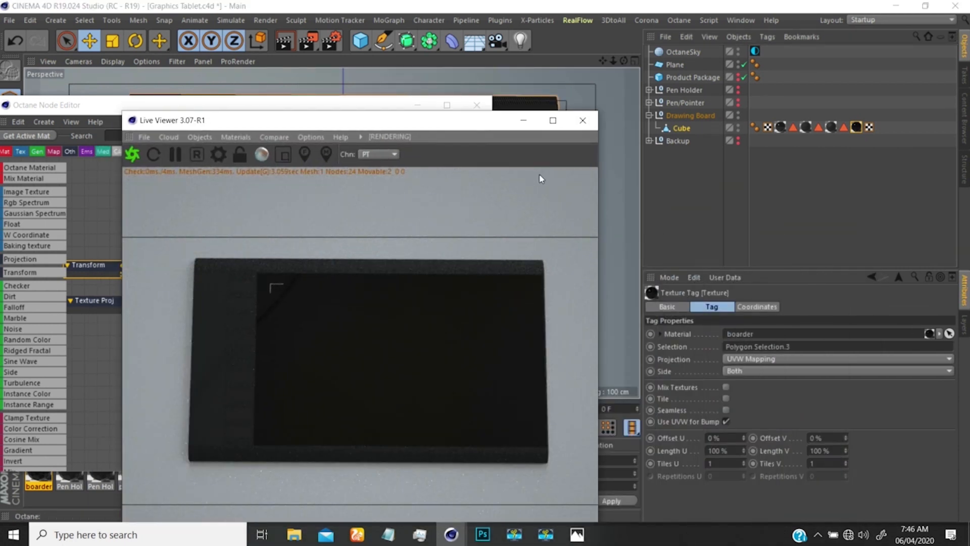
{"action": "left_click", "coordinate": [692, 193]}
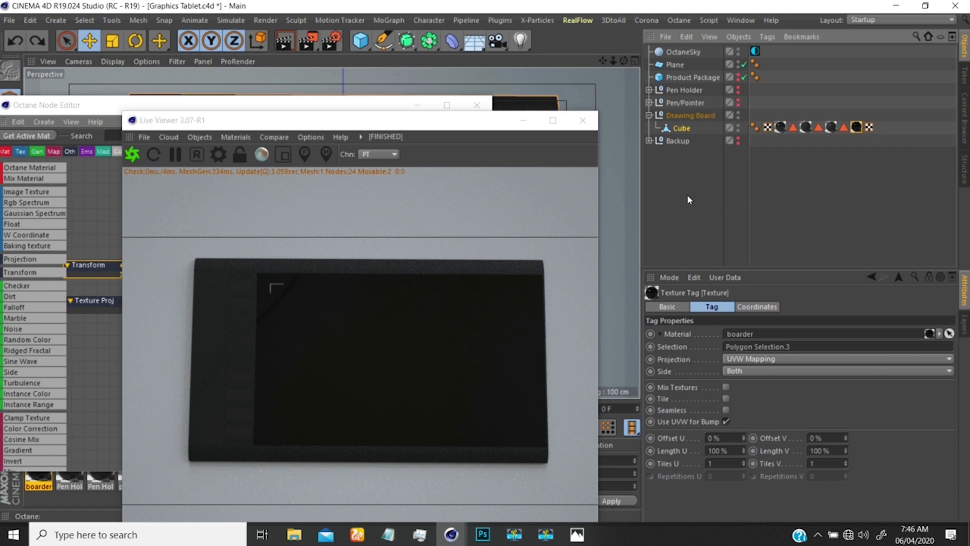
{"action": "key", "text": "ctrl+z"}
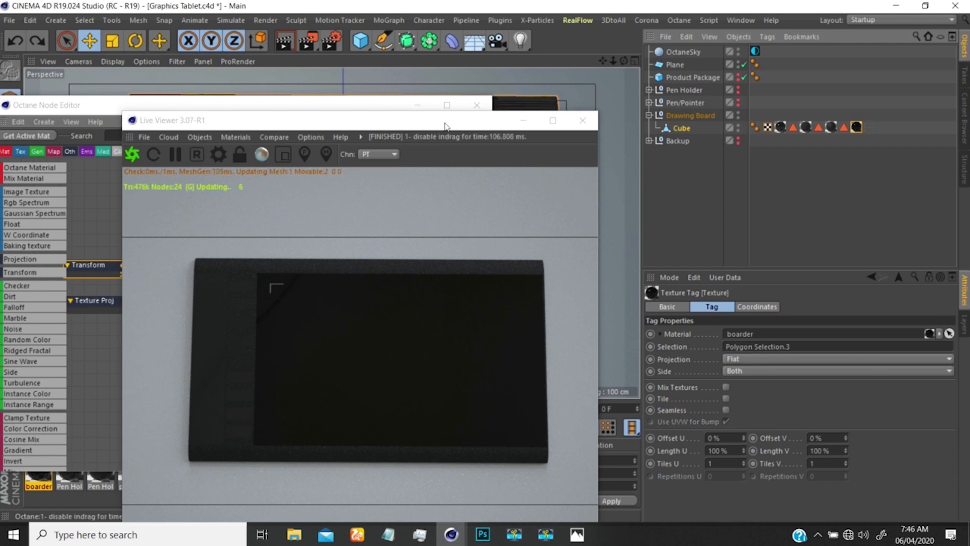
- Move the Live Viewer aside, close the Node Editor and inspect the corner border line on the tablet from a closer, angled view
{"action": "left_click_drag", "start_coordinate": [448, 127], "coordinate": [811, 157]}
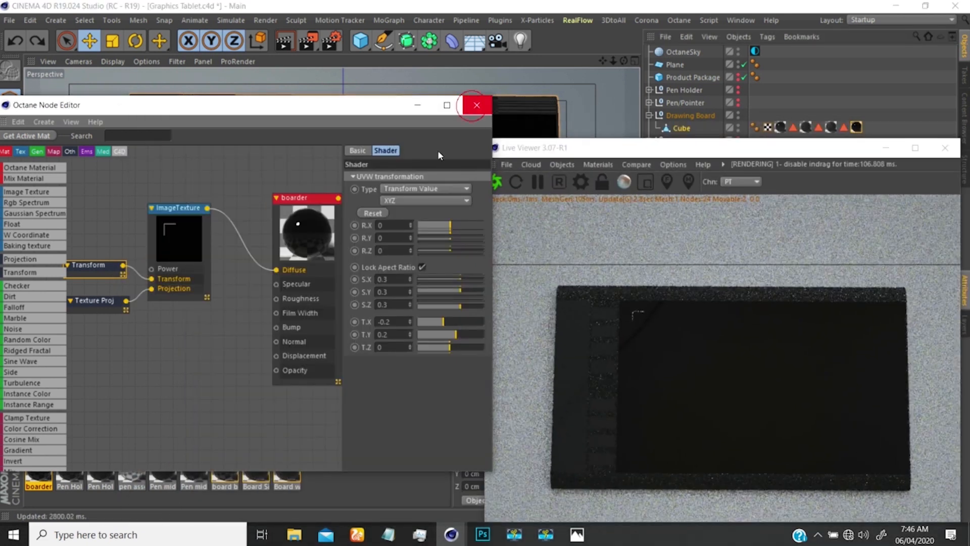
{"action": "left_click", "coordinate": [477, 105]}
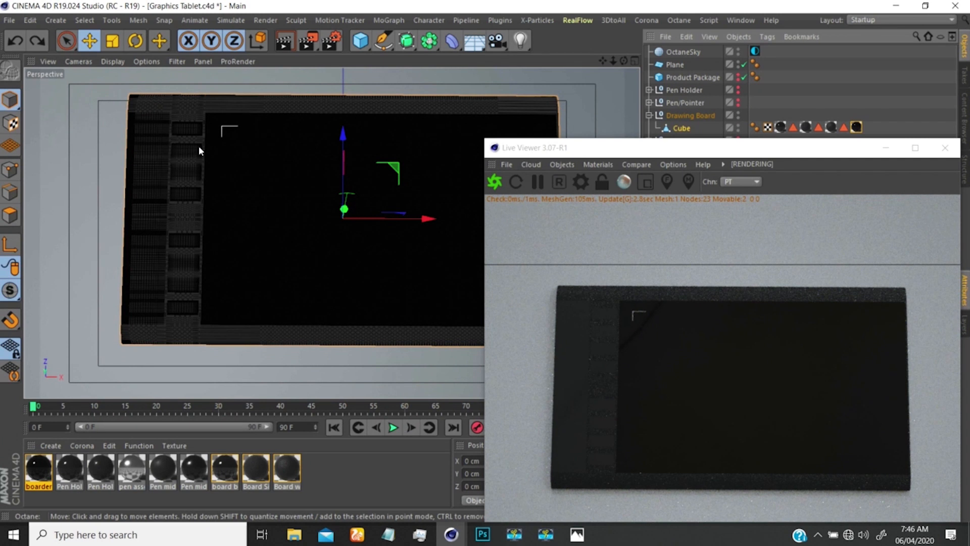
{"action": "left_click_drag", "start_coordinate": [218, 145], "coordinate": [256, 99], "text": "alt"}
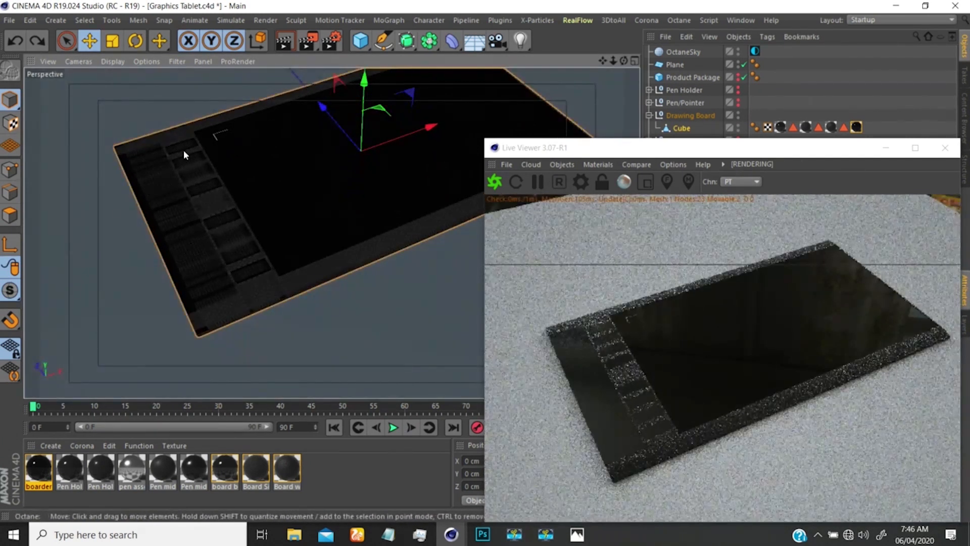
{"action": "scroll", "coordinate": [226, 140], "scroll_direction": "up", "scroll_amount": 5}
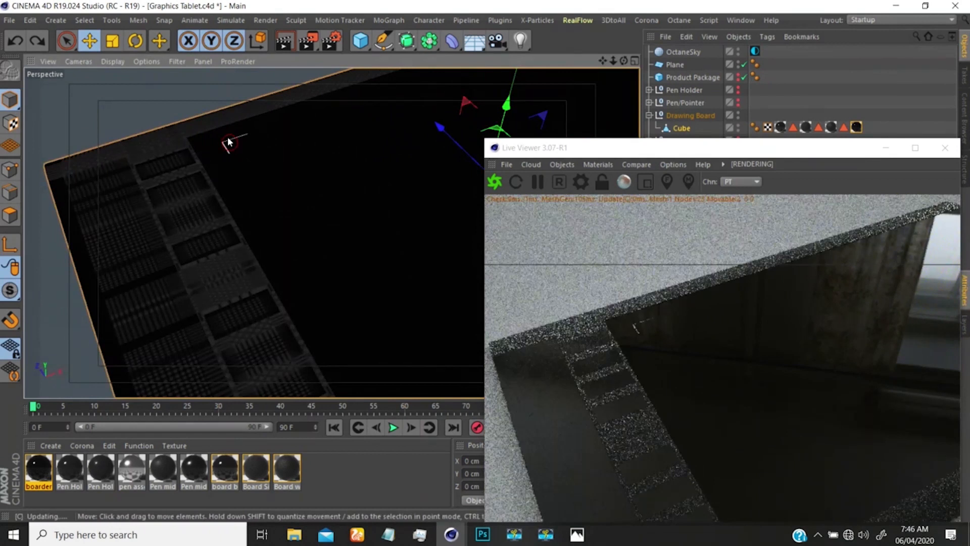
{"action": "scroll", "coordinate": [232, 127], "scroll_direction": "down", "scroll_amount": 2}
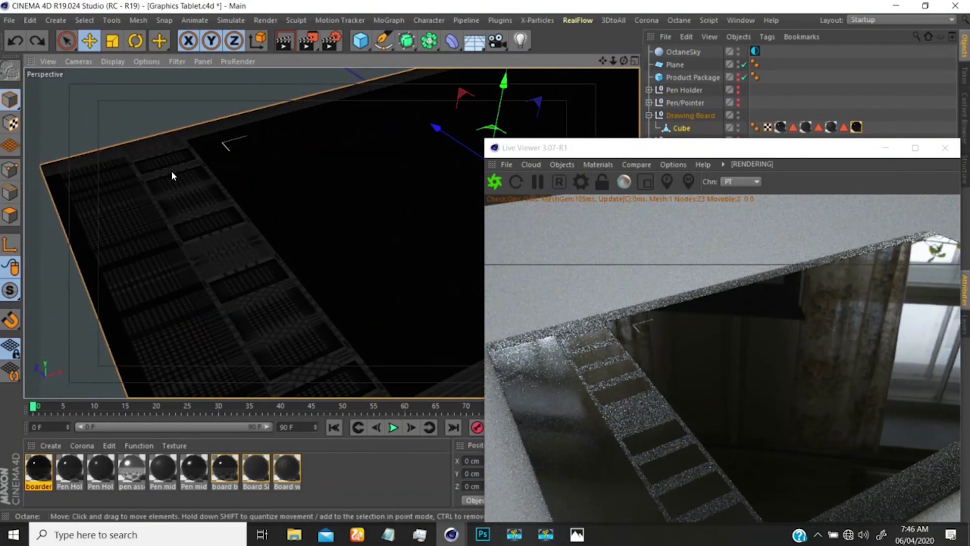
- Bring the tablet into a near top-down view and duplicate the boarder texture tag on the Cube
{"action": "left_click_drag", "start_coordinate": [242, 167], "coordinate": [288, 158], "text": "alt"}
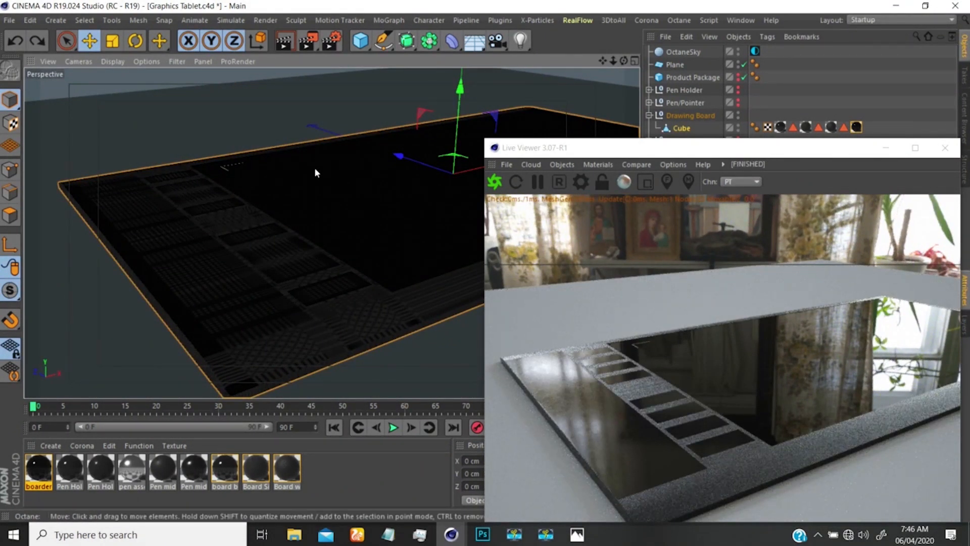
{"action": "left_click_drag", "start_coordinate": [314, 168], "coordinate": [254, 250], "text": "alt"}
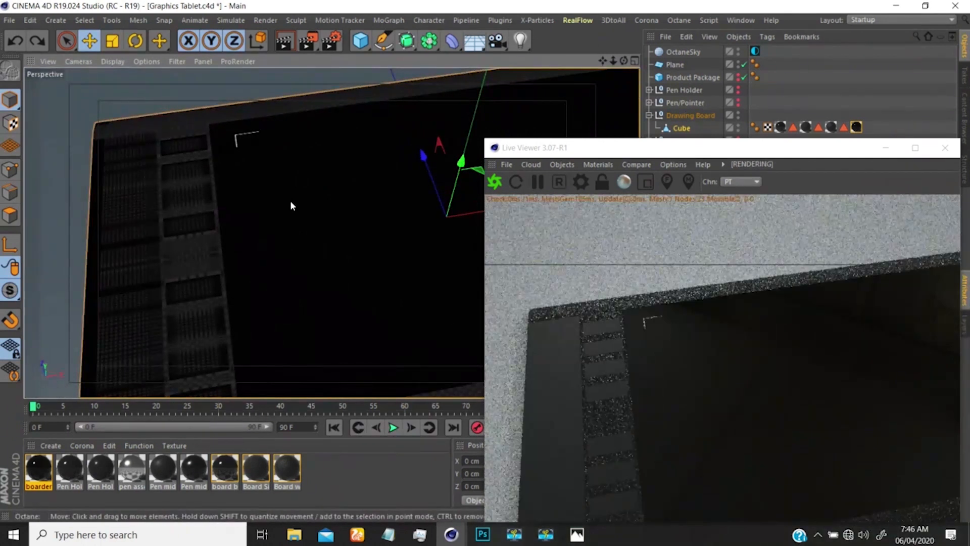
{"action": "mouse_move", "coordinate": [291, 205]}
{"action": "left_mouse_down", "text": "alt"}
{"action": "mouse_move", "coordinate": [279, 167]}
{"action": "mouse_move", "coordinate": [295, 199]}
{"action": "mouse_move", "coordinate": [290, 221]}
{"action": "mouse_move", "coordinate": [294, 189]}
{"action": "mouse_move", "coordinate": [270, 181]}
{"action": "mouse_move", "coordinate": [273, 192]}
{"action": "mouse_move", "coordinate": [292, 190]}
{"action": "mouse_move", "coordinate": [282, 203]}
{"action": "left_mouse_up", "text": "alt"}
{"action": "left_click_drag", "start_coordinate": [702, 153], "coordinate": [253, 132]}
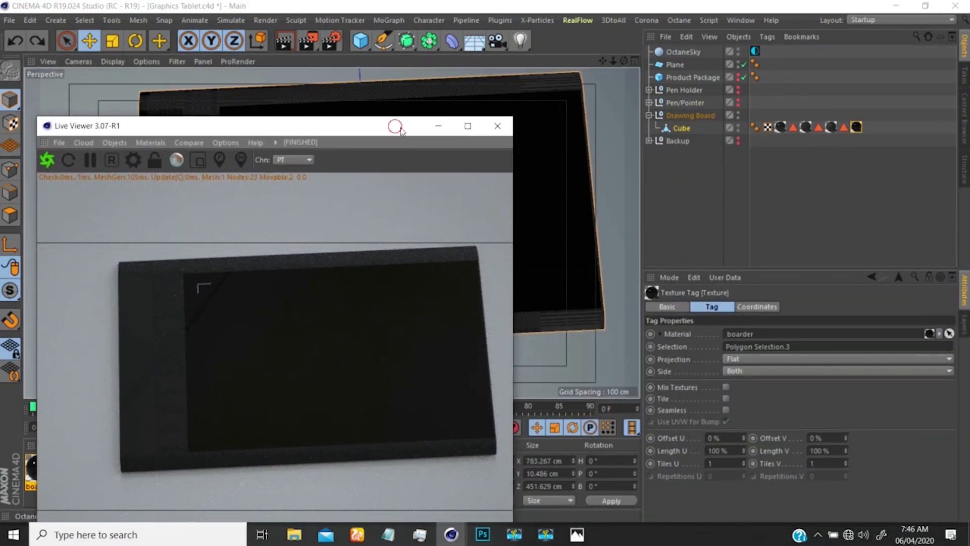
{"action": "left_click_drag", "start_coordinate": [394, 125], "coordinate": [620, 135]}
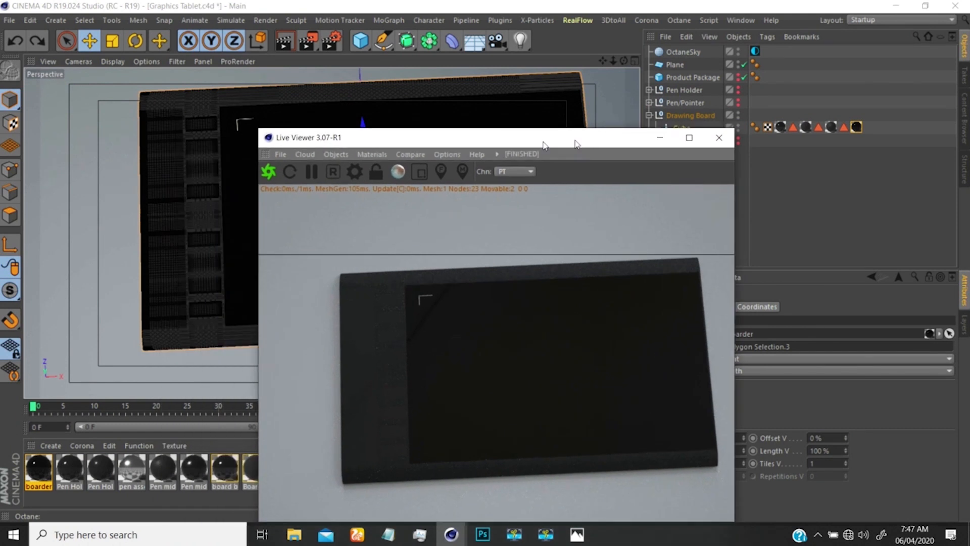
{"action": "mouse_move", "coordinate": [546, 133]}
{"action": "left_mouse_down"}
{"action": "mouse_move", "coordinate": [667, 136]}
{"action": "mouse_move", "coordinate": [559, 137]}
{"action": "left_mouse_up"}
{"action": "left_click_drag", "start_coordinate": [860, 130], "coordinate": [869, 128], "text": "ctrl"}
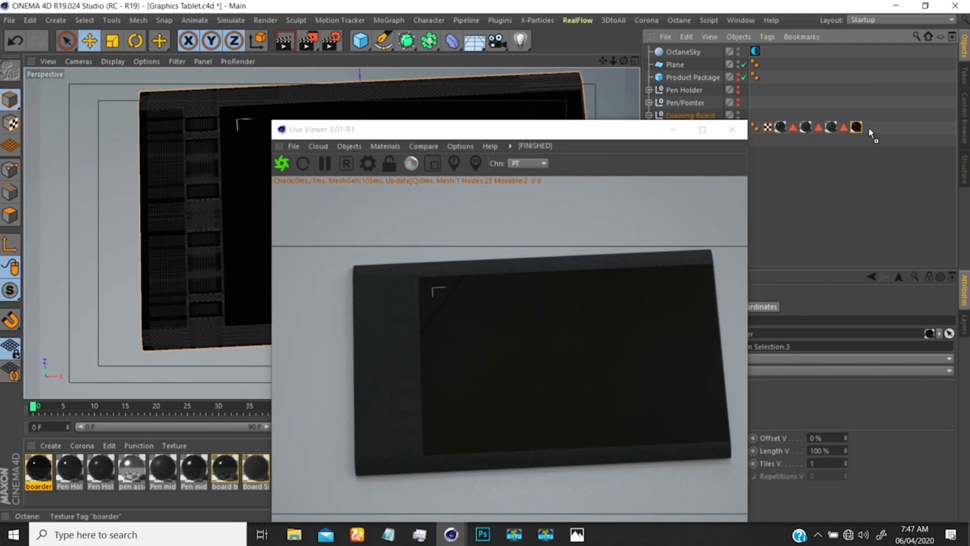
{"action": "left_click_drag", "start_coordinate": [582, 123], "coordinate": [564, 62]}
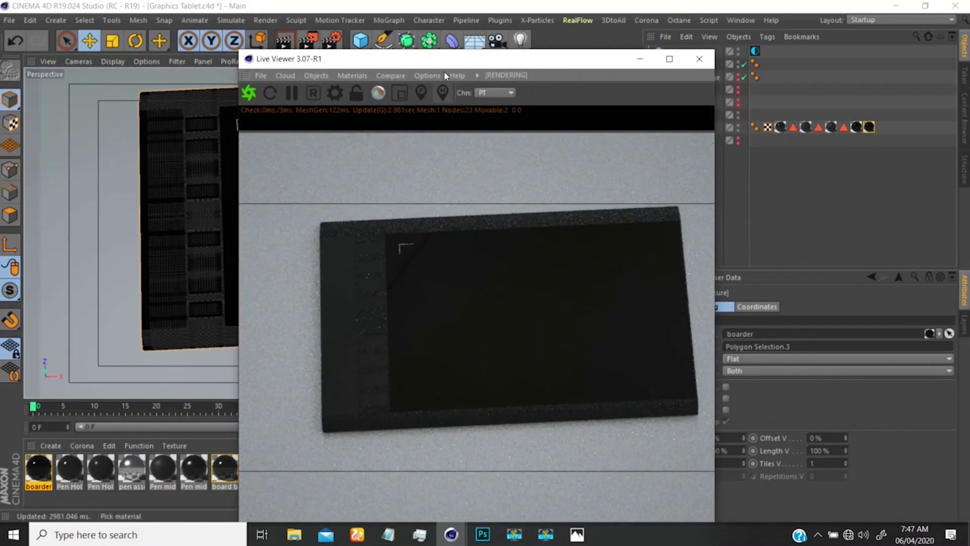
{"action": "left_click_drag", "start_coordinate": [451, 61], "coordinate": [527, 54]}
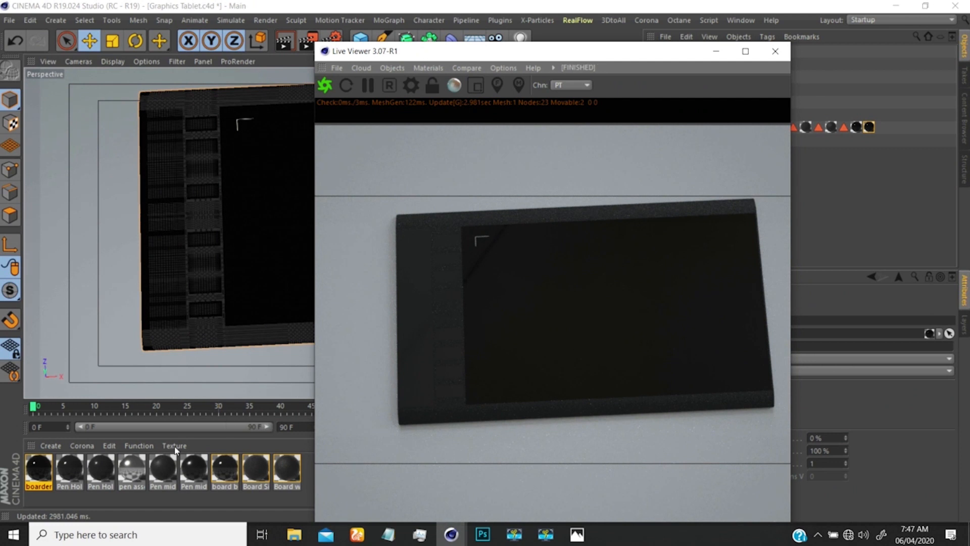
- Try duplicating the boarder material, undo the copy and assign the original boarder material to the Cube's duplicate texture tag
{"action": "left_click", "coordinate": [51, 474]}
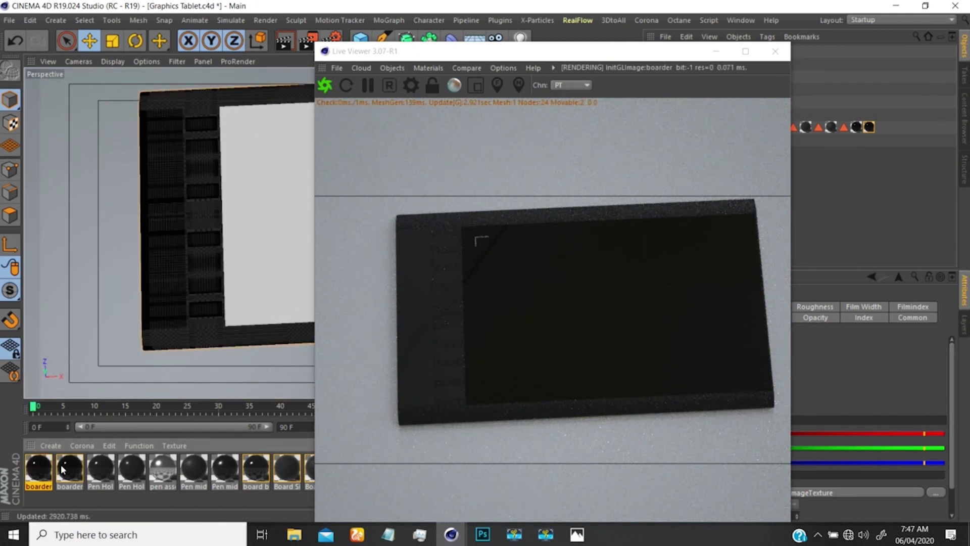
{"action": "key", "text": "ctrl+z"}
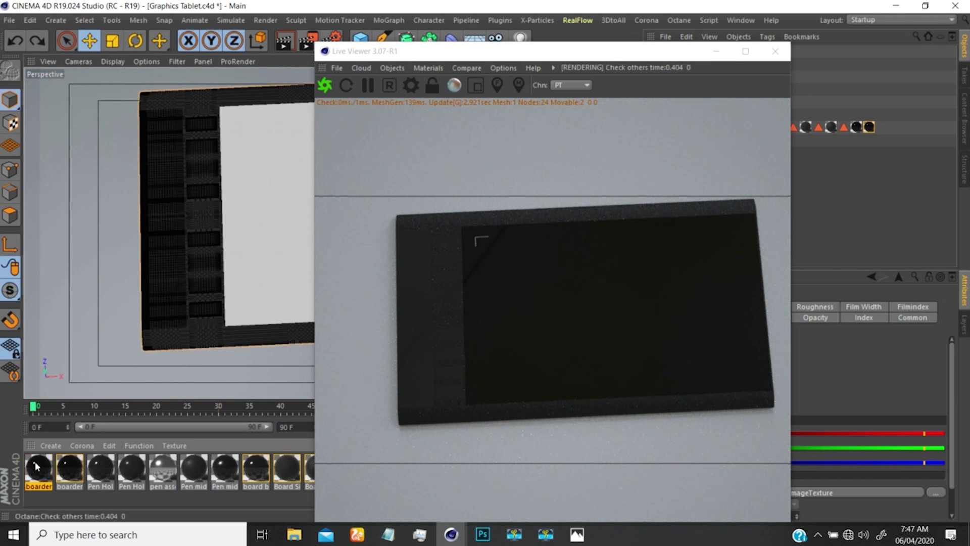
{"action": "key", "text": "ctrl+z"}
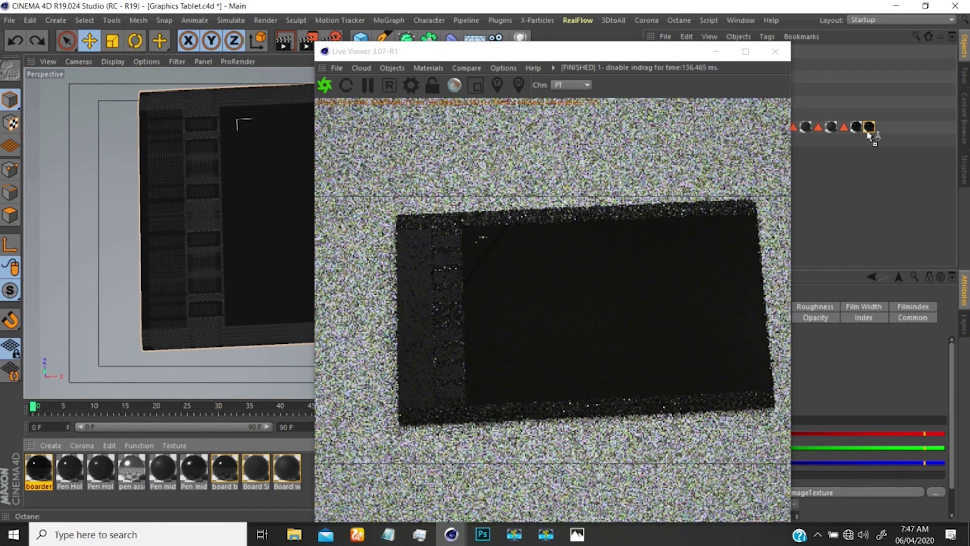
{"action": "left_click_drag", "start_coordinate": [868, 132], "coordinate": [869, 129]}
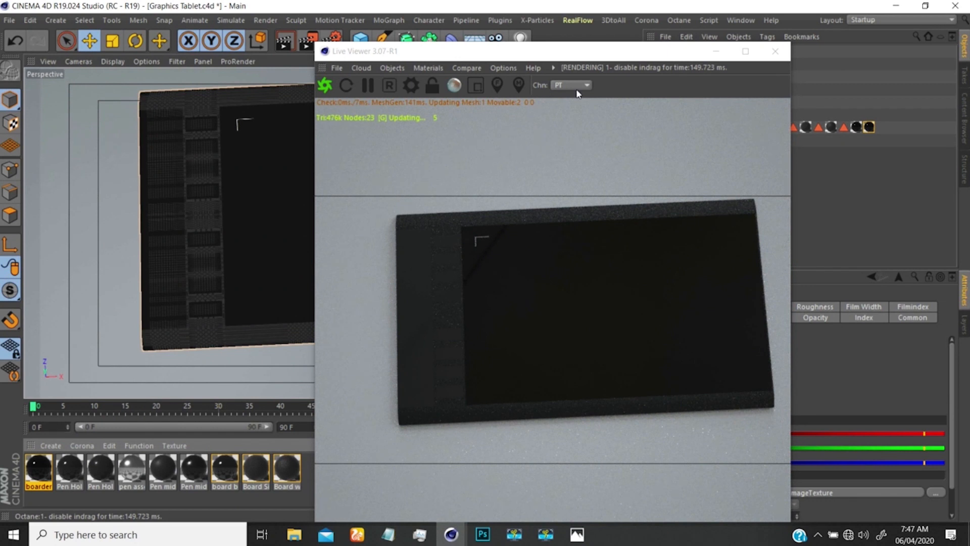
{"action": "left_click_drag", "start_coordinate": [574, 51], "coordinate": [341, 30]}
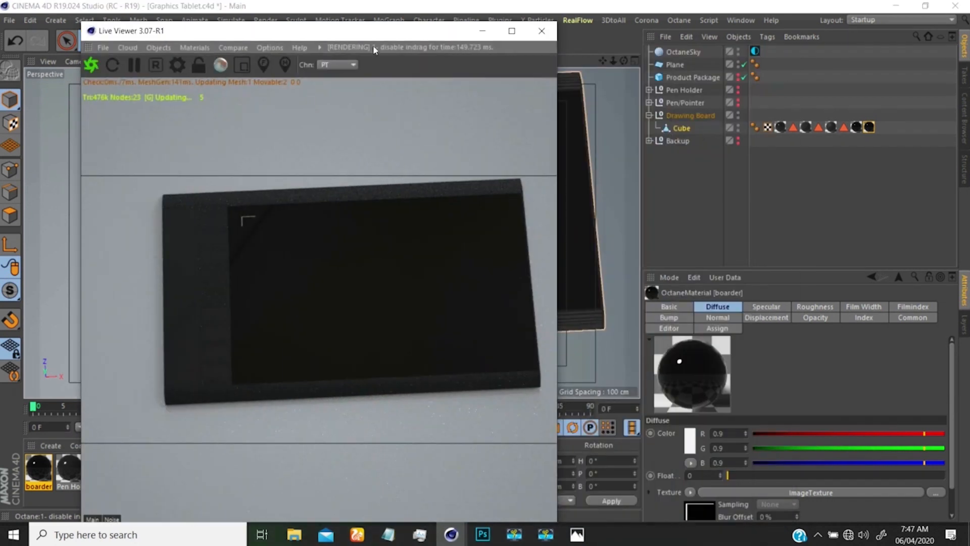
- Set the duplicate texture tag's Length U to -100 % and its Offset U to 10 %
{"action": "left_click", "coordinate": [868, 128]}
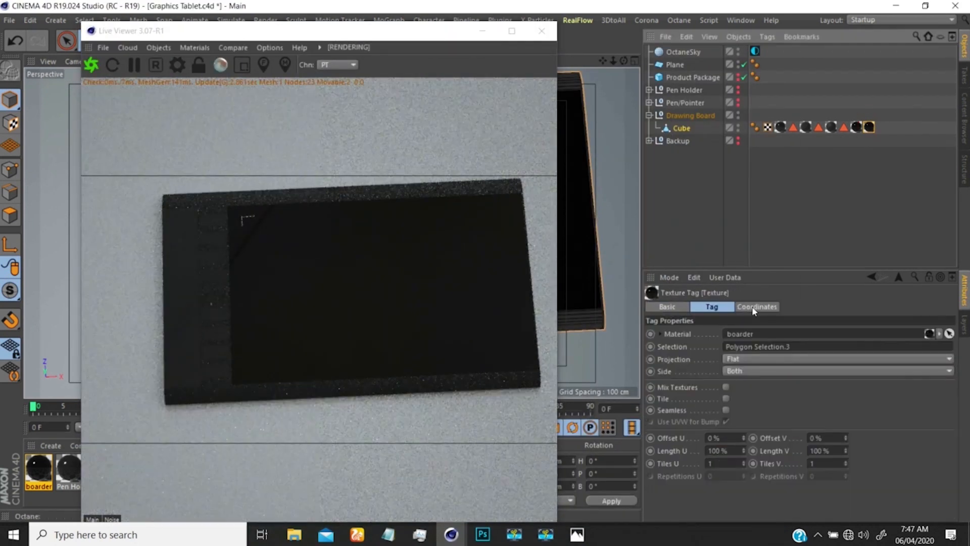
{"action": "left_click", "coordinate": [709, 450]}
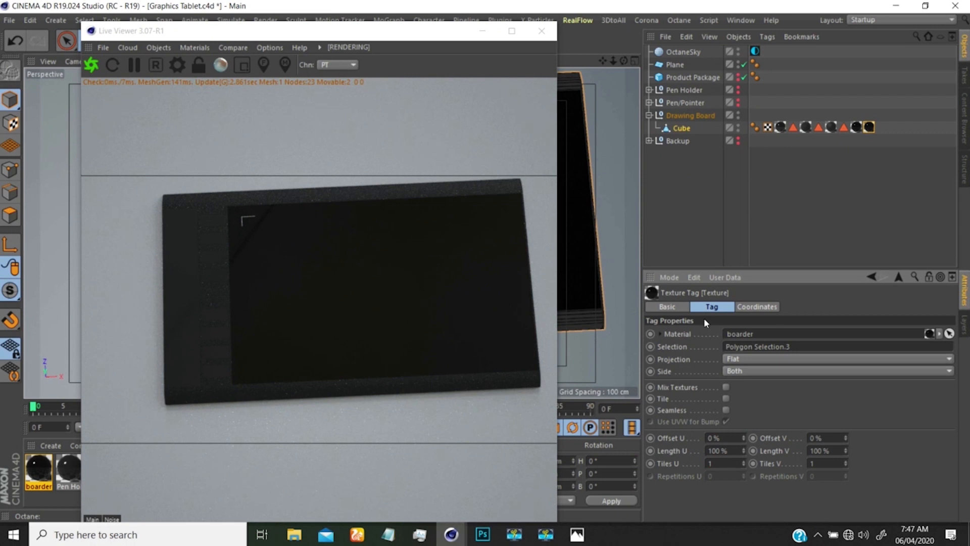
{"action": "type", "text": "-"}
{"action": "key", "text": "Return"}
{"action": "left_click", "coordinate": [714, 438]}
{"action": "type", "text": "10"}
{"action": "key", "text": "Return"}
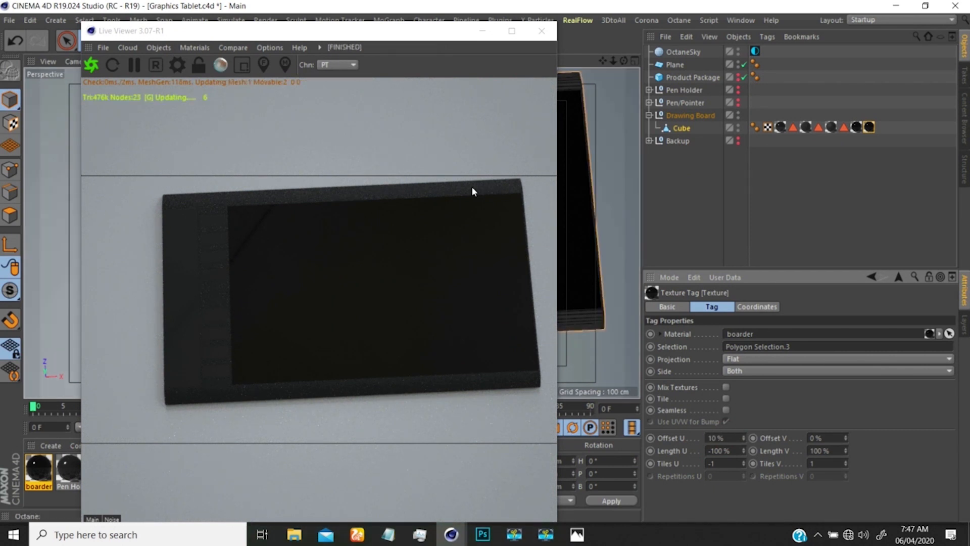
- Try an Offset U of 100 % on the duplicate texture tag and delete that tag from the Cube
{"action": "left_click_drag", "start_coordinate": [434, 31], "coordinate": [426, 239]}
{"action": "left_click_drag", "start_coordinate": [733, 436], "coordinate": [666, 396]}
{"action": "type", "text": "1"}
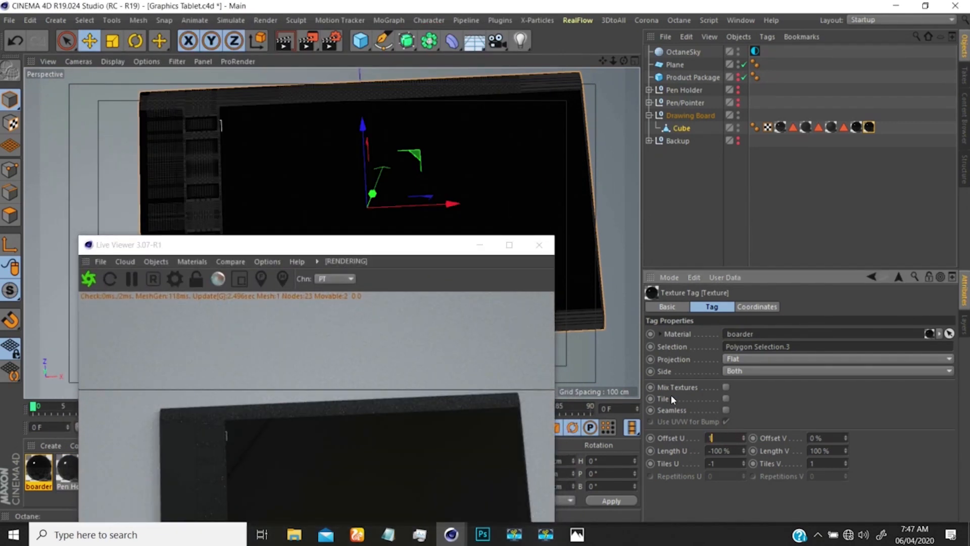
{"action": "type", "text": "00"}
{"action": "key", "text": "Return"}
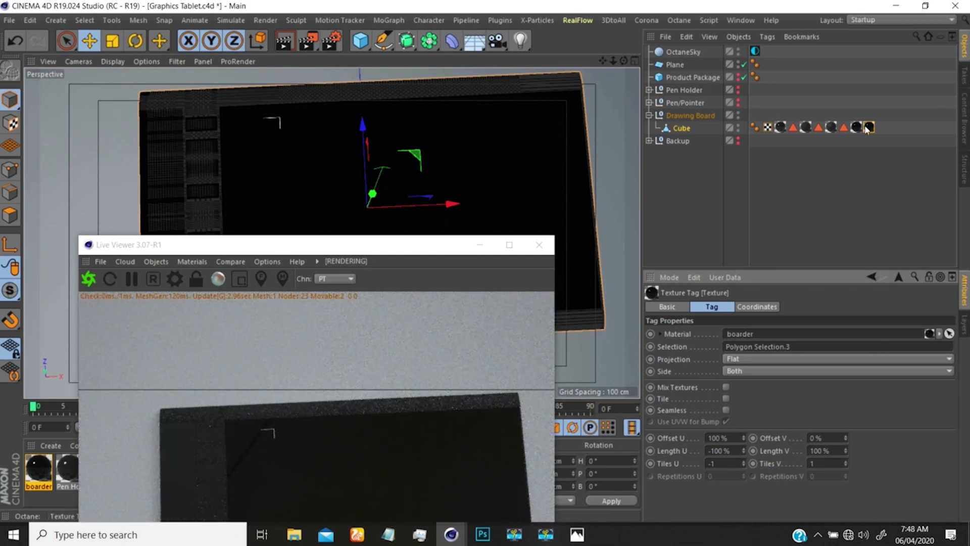
{"action": "left_click_drag", "start_coordinate": [882, 146], "coordinate": [868, 115]}
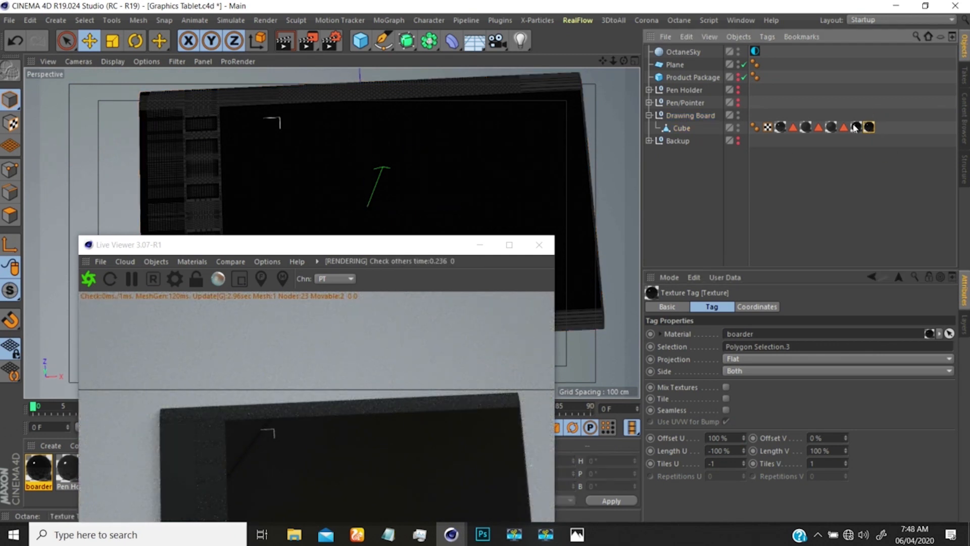
{"action": "key", "text": "Delete"}
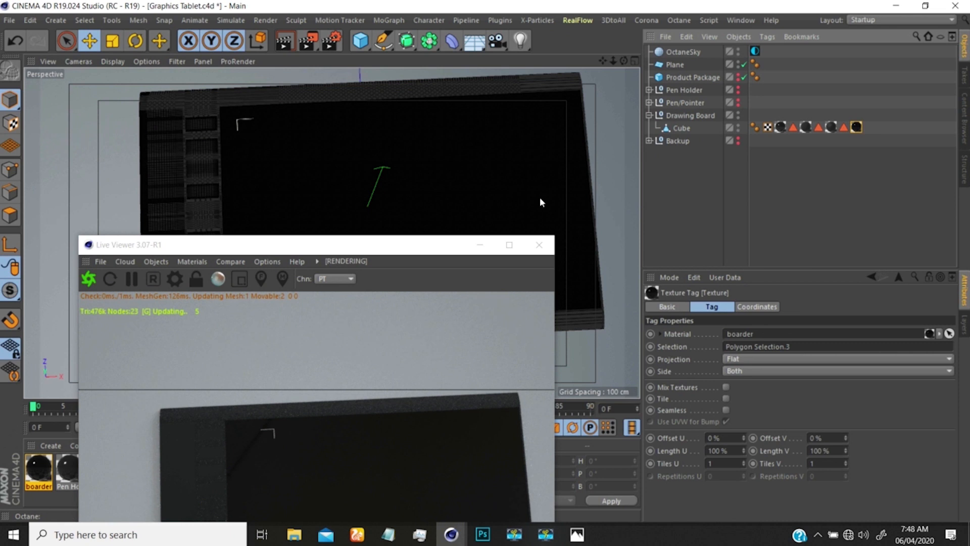
- Duplicate the boarder material in the material collection
{"action": "left_click_drag", "start_coordinate": [423, 242], "coordinate": [475, 222]}
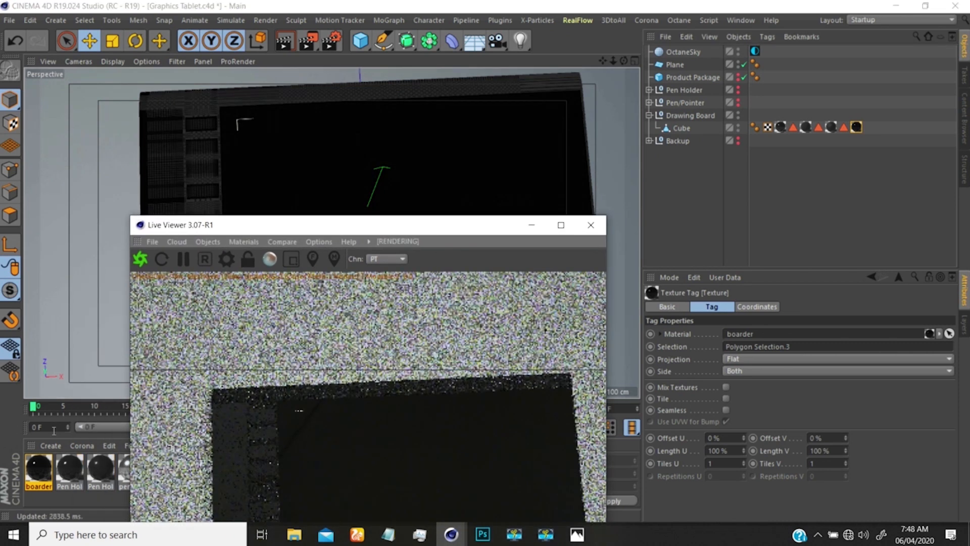
{"action": "left_click", "coordinate": [38, 469]}
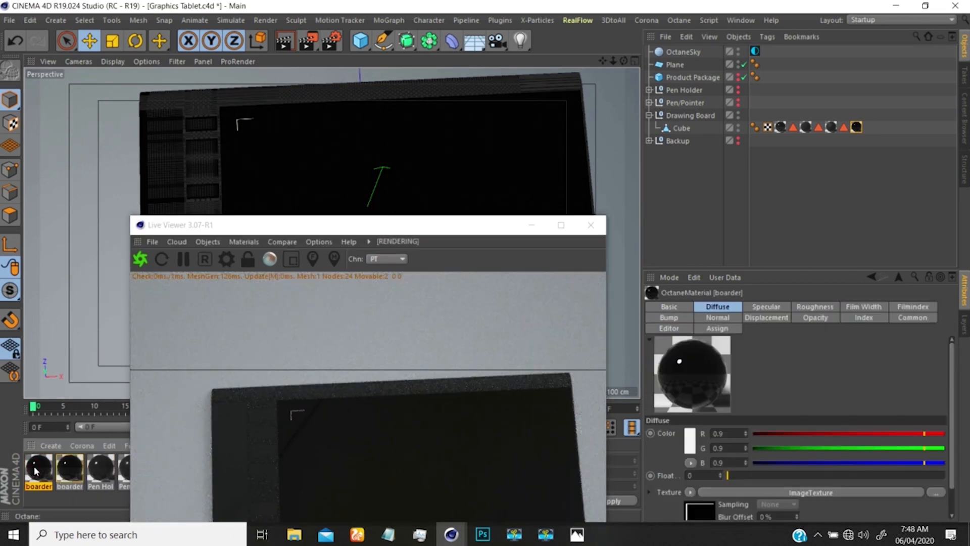
{"action": "left_click_drag", "start_coordinate": [36, 471], "coordinate": [496, 208]}
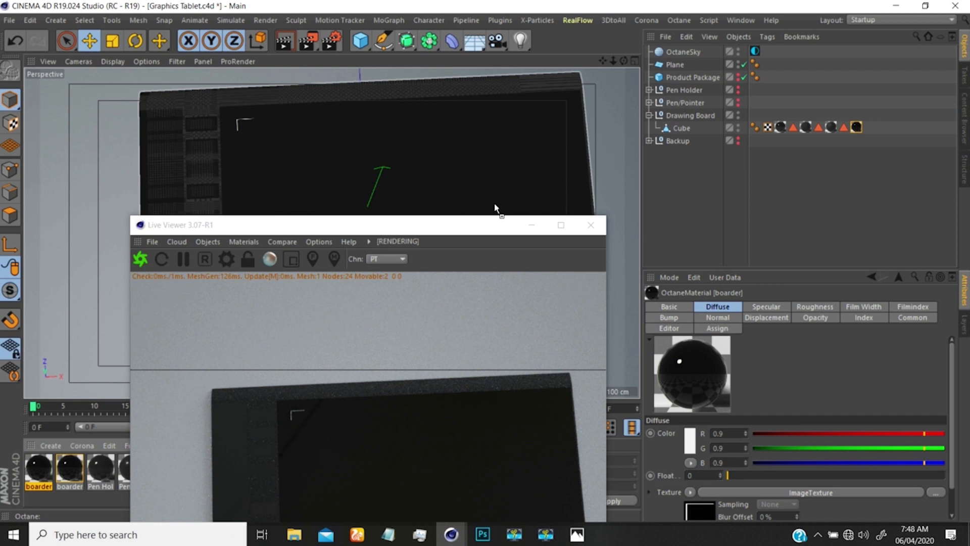
{"action": "left_click_drag", "start_coordinate": [145, 422], "coordinate": [40, 463]}
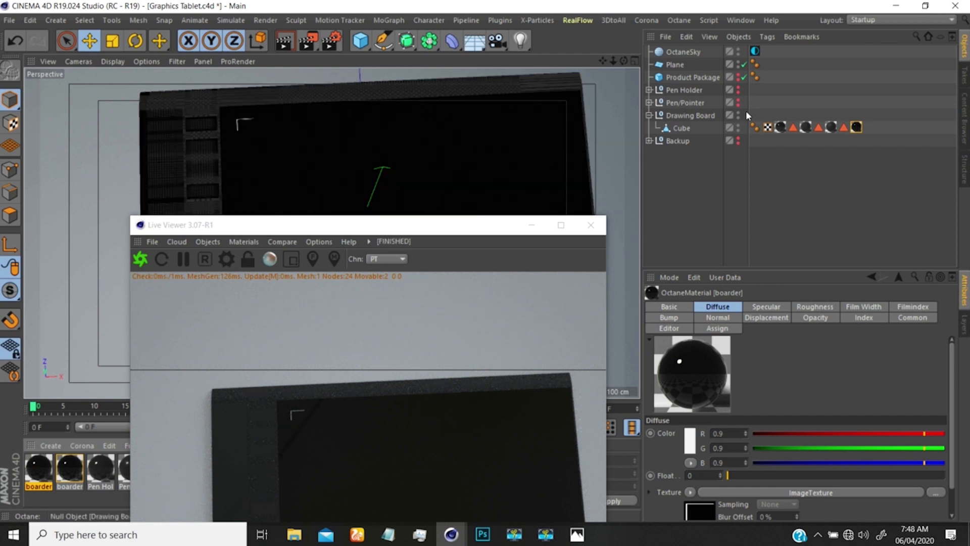
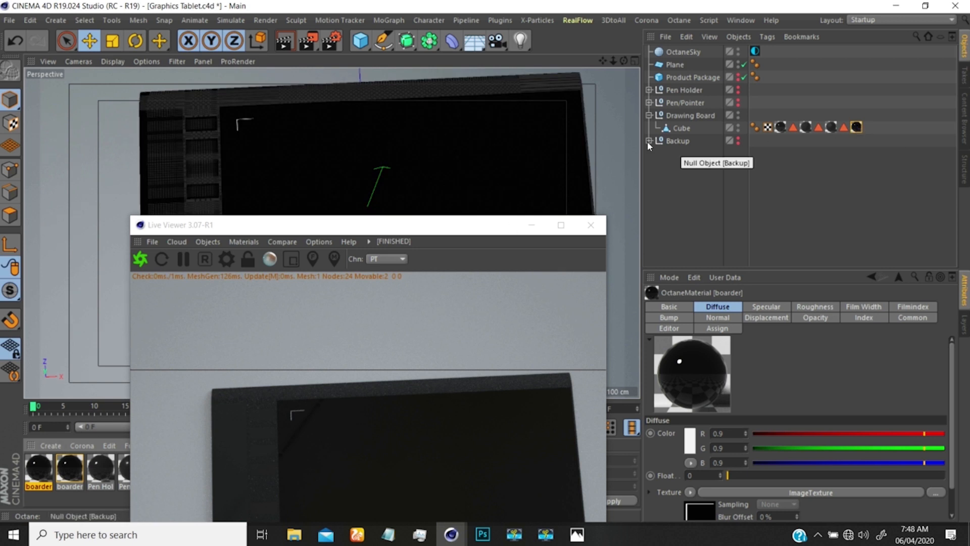
- Duplicate the Cube's boarder texture tag and use Fit to Region to place its texture near the drawing area's upper right corner
{"action": "left_click_drag", "start_coordinate": [498, 154], "coordinate": [492, 161], "text": "alt"}
{"action": "left_click_drag", "start_coordinate": [856, 130], "coordinate": [856, 128]}
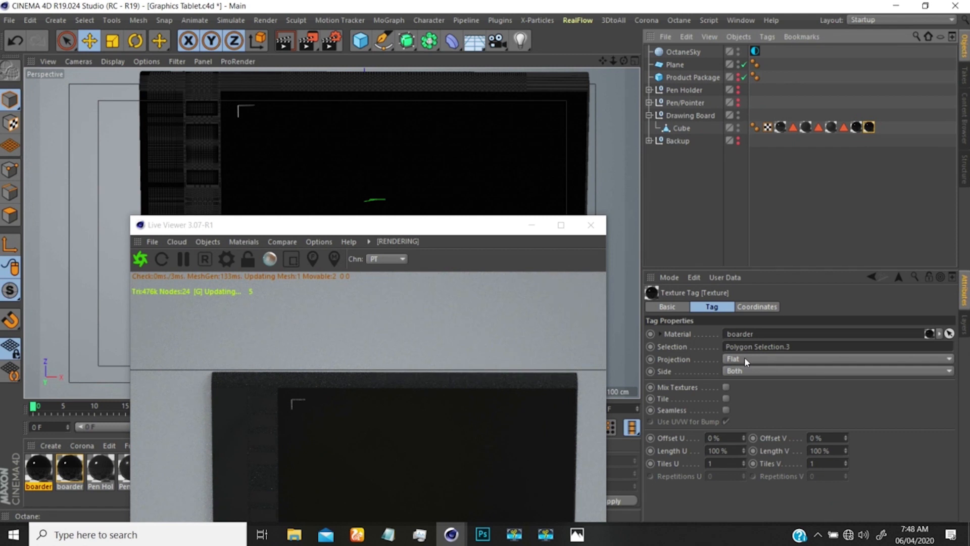
{"action": "right_click", "coordinate": [869, 128]}
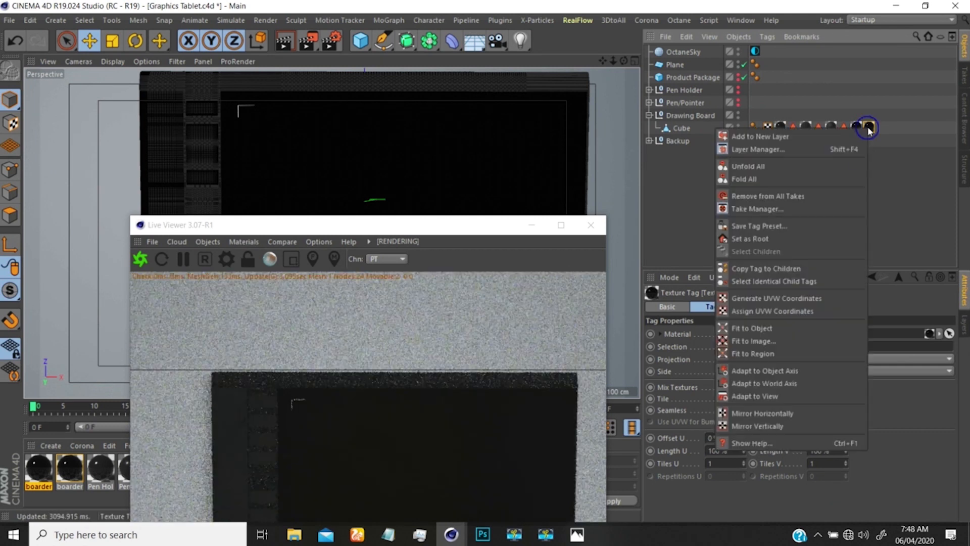
{"action": "left_click", "coordinate": [865, 129]}
{"action": "right_click", "coordinate": [869, 128]}
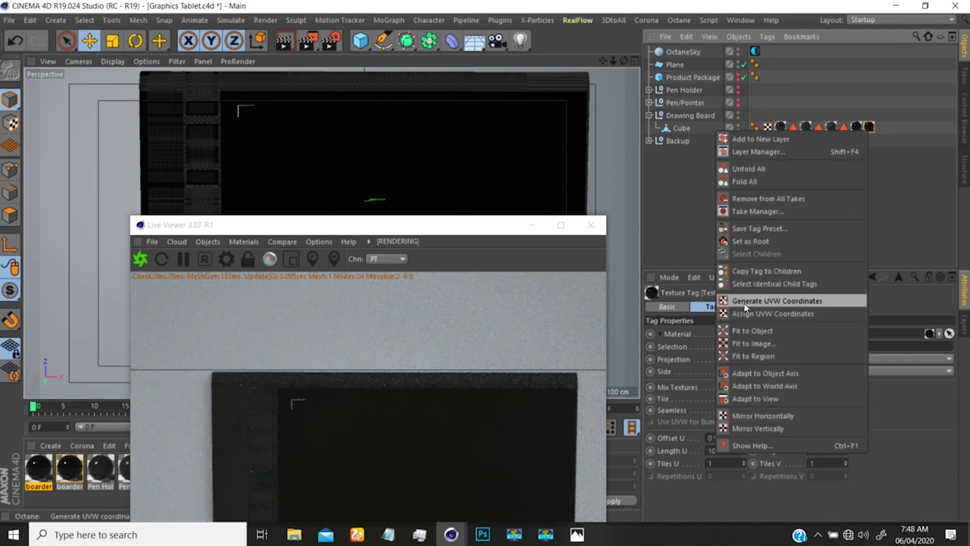
{"action": "left_click", "coordinate": [744, 356]}
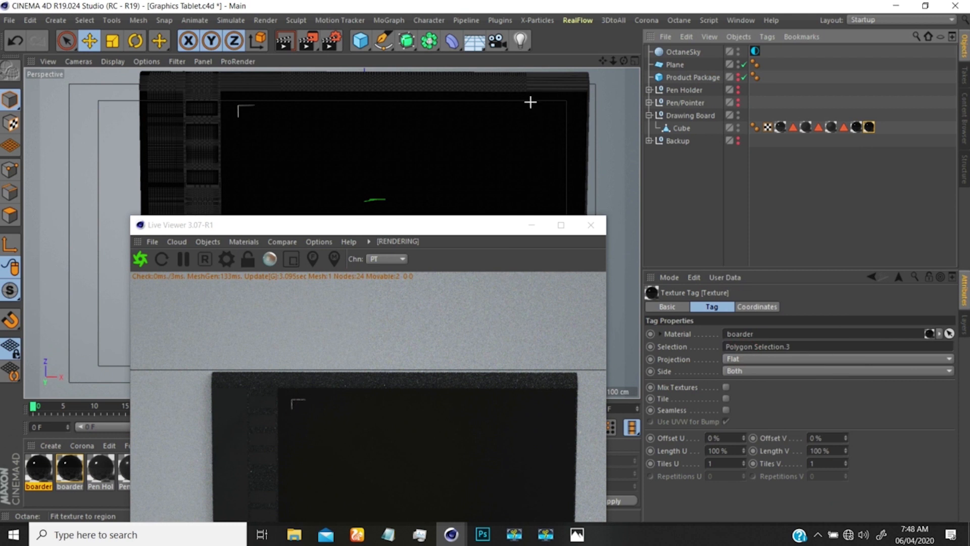
{"action": "left_click_drag", "start_coordinate": [524, 101], "coordinate": [564, 125]}
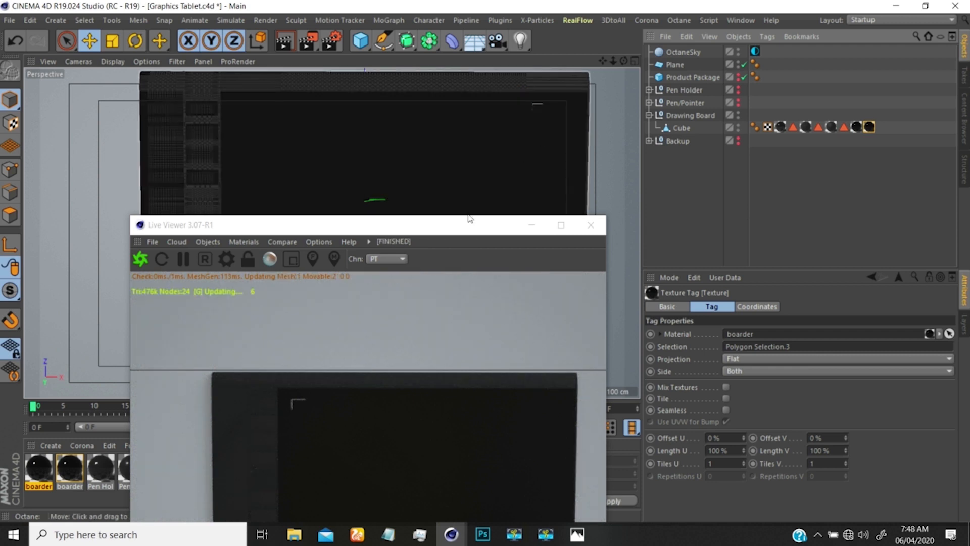
{"action": "left_click_drag", "start_coordinate": [459, 230], "coordinate": [487, 158]}
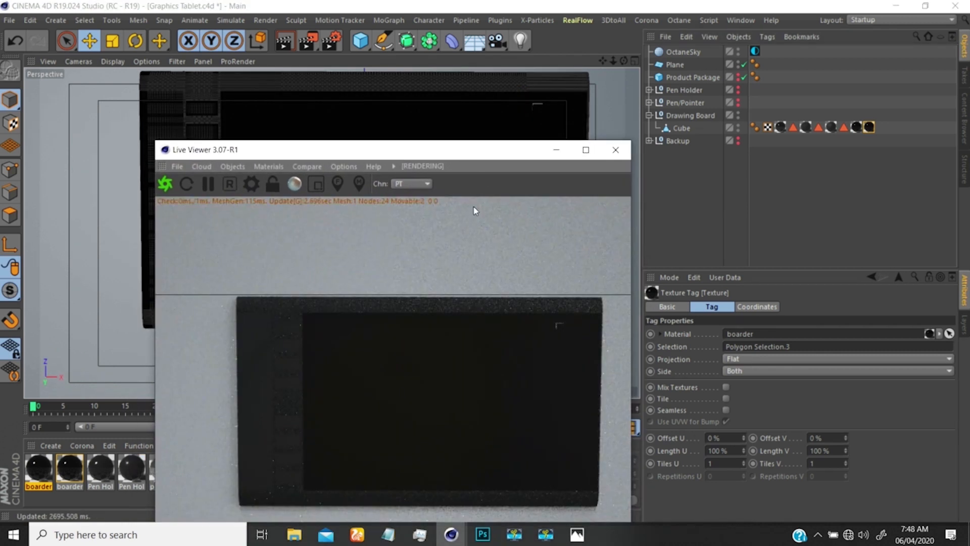
- Assign the copied boarder material to the Cube's new texture tag and check the properties of both boarder tags
{"action": "left_click_drag", "start_coordinate": [51, 469], "coordinate": [870, 130]}
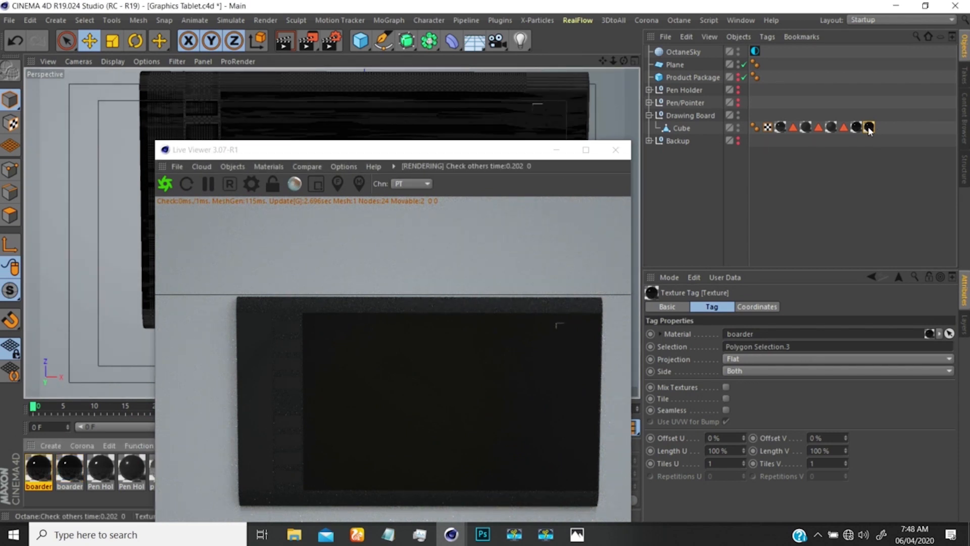
{"action": "left_click_drag", "start_coordinate": [438, 158], "coordinate": [443, 137]}
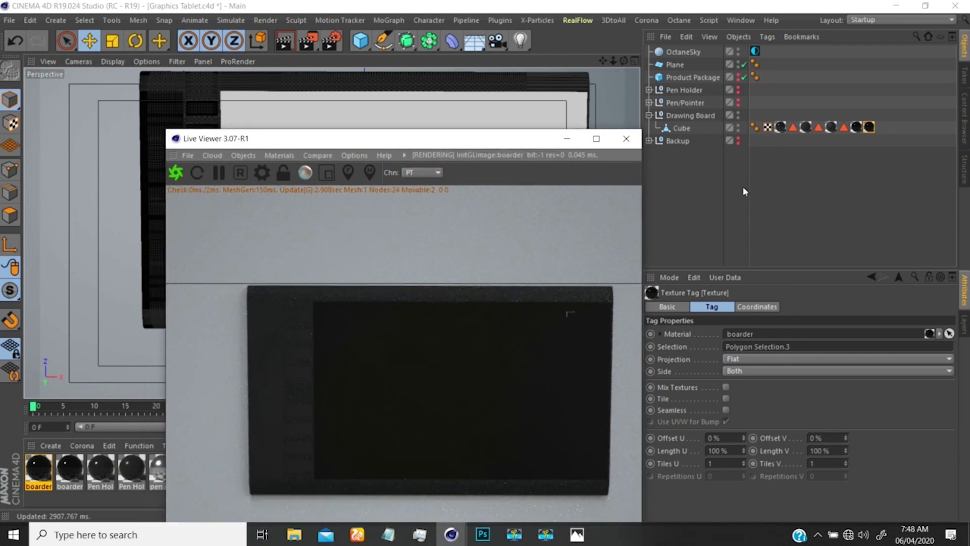
{"action": "left_click", "coordinate": [869, 128]}
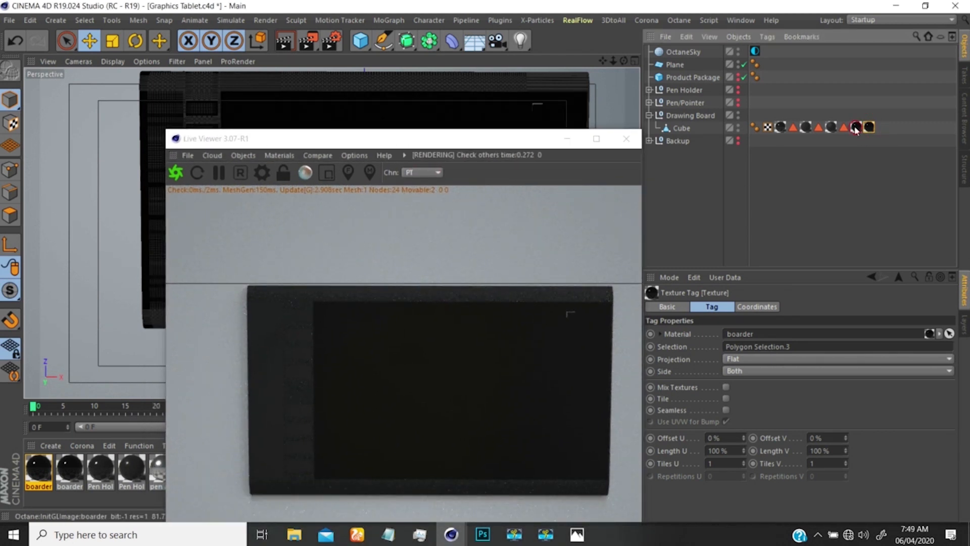
{"action": "left_click", "coordinate": [856, 128]}
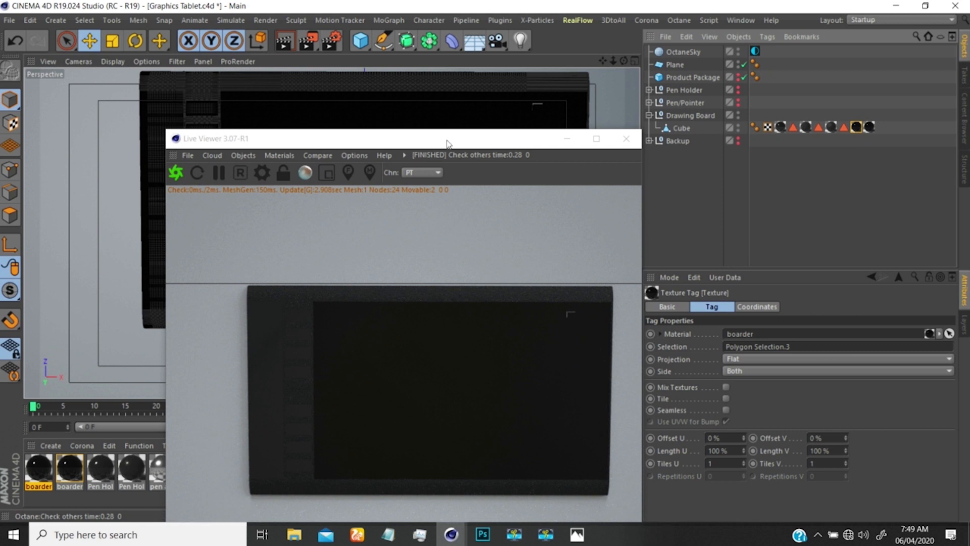
{"action": "left_click_drag", "start_coordinate": [447, 143], "coordinate": [420, 151]}
{"action": "left_click", "coordinate": [869, 126]}
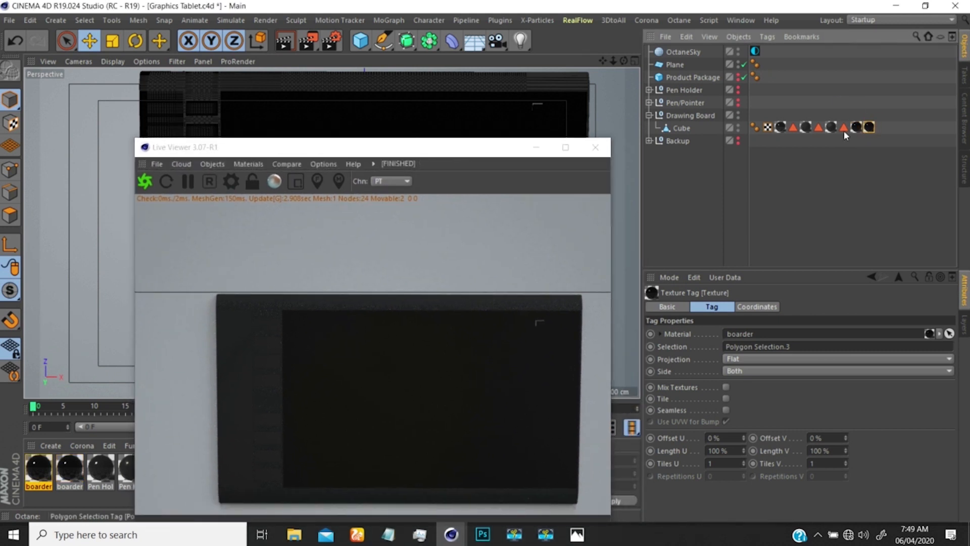
- Delete the copied boarder texture tag from the Cube
{"action": "key", "text": "Delete"}
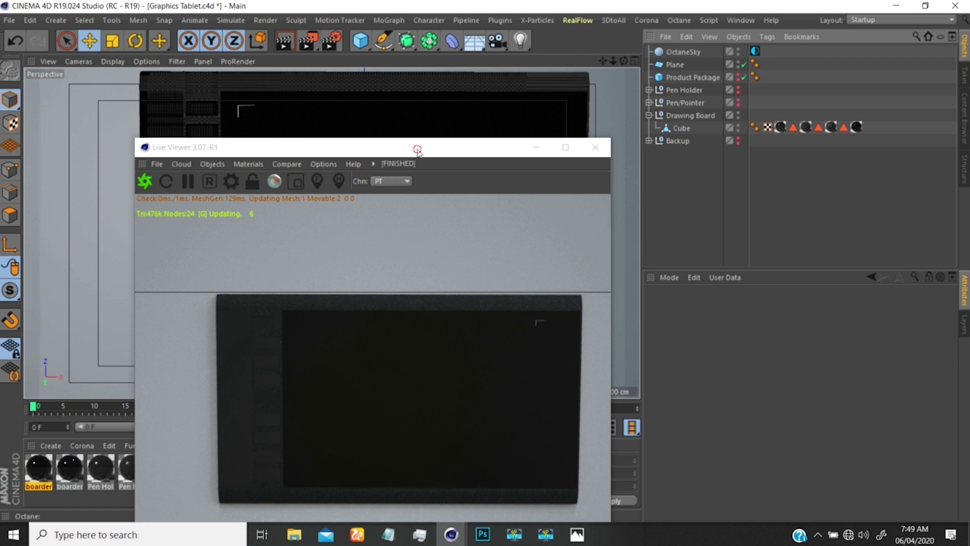
{"action": "left_click_drag", "start_coordinate": [417, 149], "coordinate": [434, 148]}
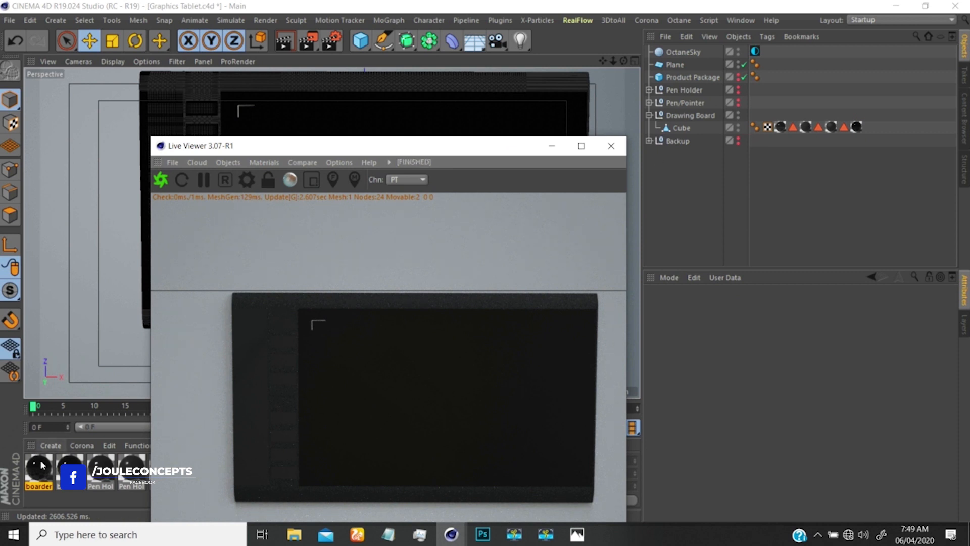
- Rename the original boarder material as boarder 1
{"action": "left_click", "coordinate": [71, 468]}
{"action": "double_click", "coordinate": [71, 469]}
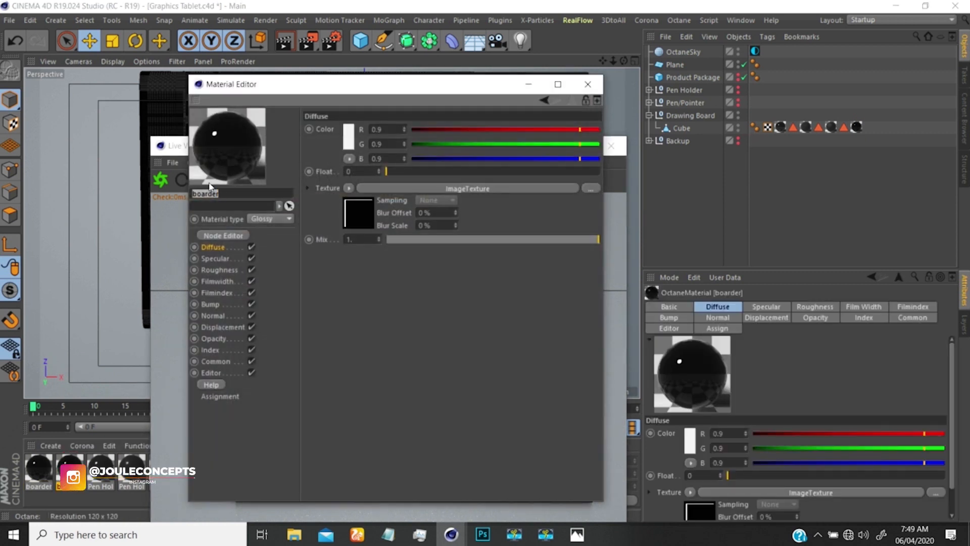
{"action": "left_click", "coordinate": [227, 191]}
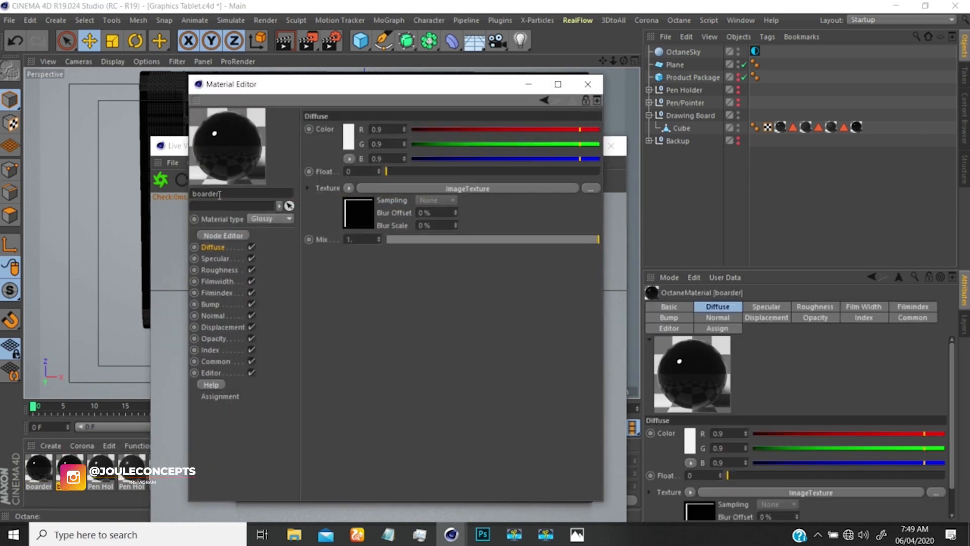
{"action": "type", "text": "1"}
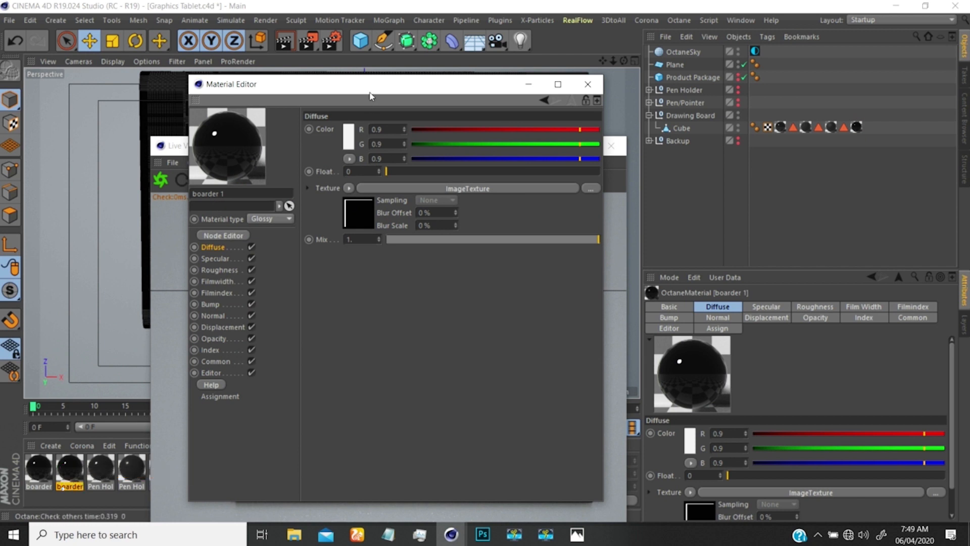
{"action": "left_click_drag", "start_coordinate": [371, 93], "coordinate": [436, 142]}
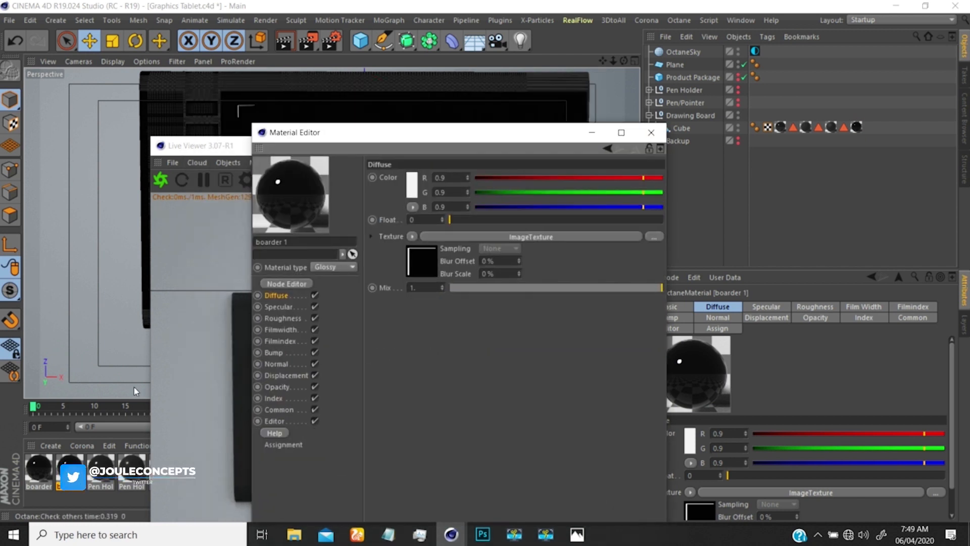
- Rename the copied boarder material as boarder 2 and close the material editor
{"action": "left_click", "coordinate": [41, 468]}
{"action": "key", "text": "ctrl+z"}
{"action": "left_click", "coordinate": [294, 248]}
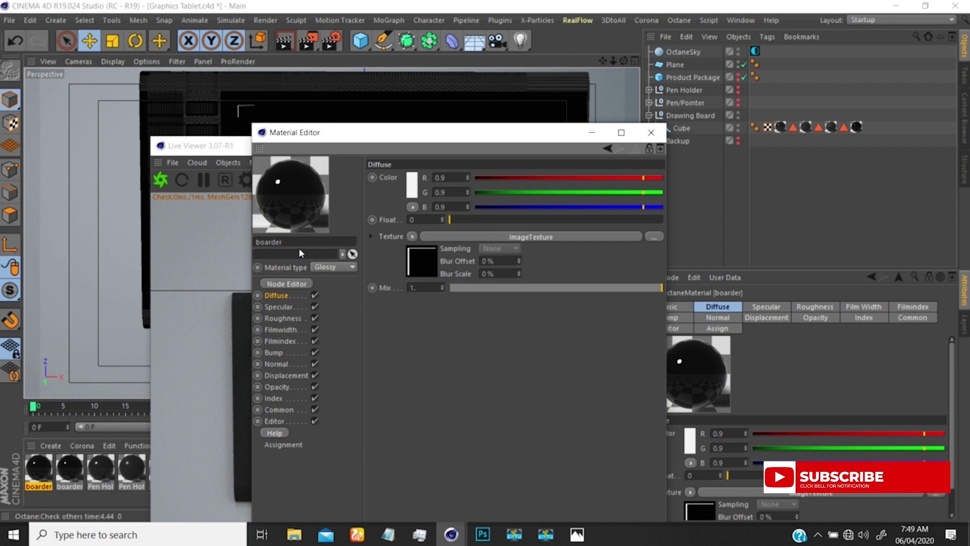
{"action": "type", "text": "2"}
{"action": "key", "text": "Return"}
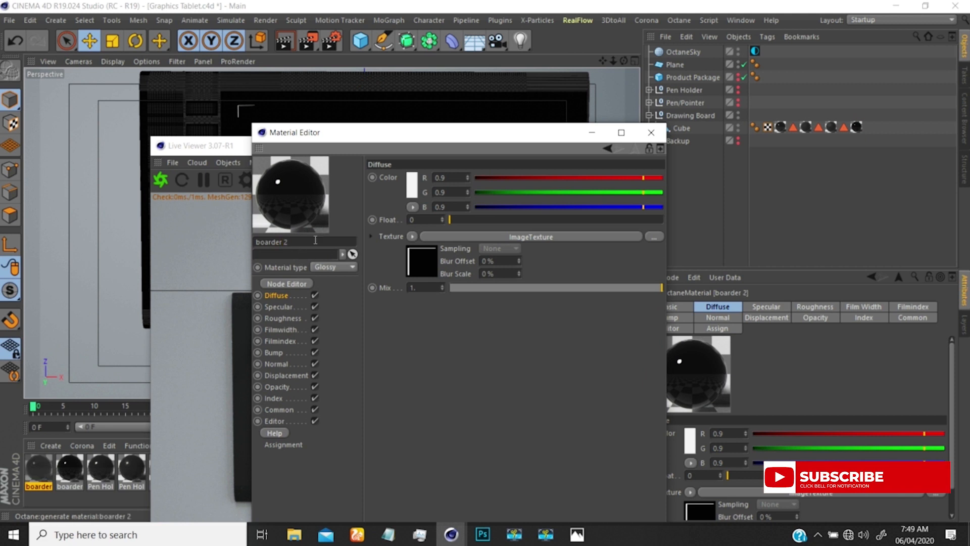
{"action": "left_click", "coordinate": [650, 132]}
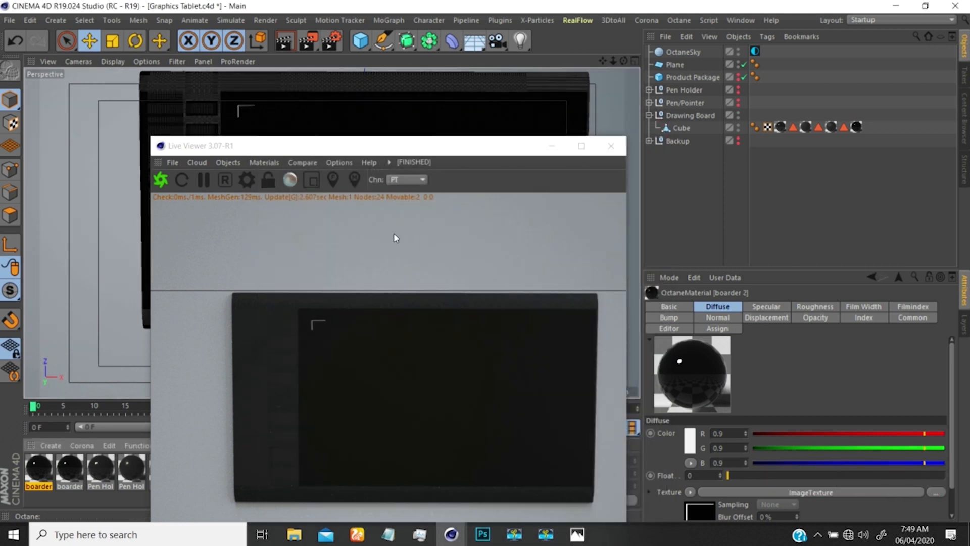
- Assign the boarder 2 material to the Cube and set its texture projection to Flat
{"action": "left_click_drag", "start_coordinate": [41, 468], "coordinate": [454, 241]}
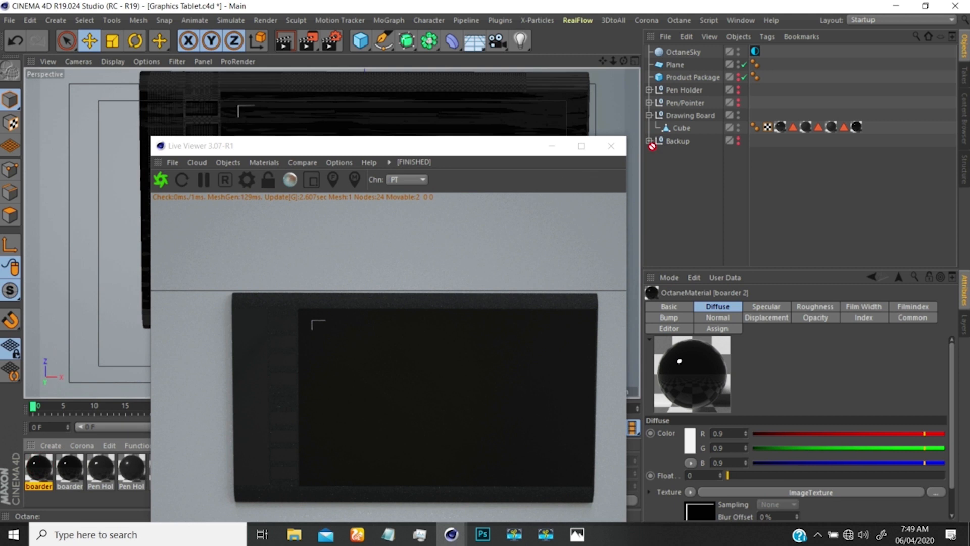
{"action": "left_click_drag", "start_coordinate": [677, 127], "coordinate": [680, 127]}
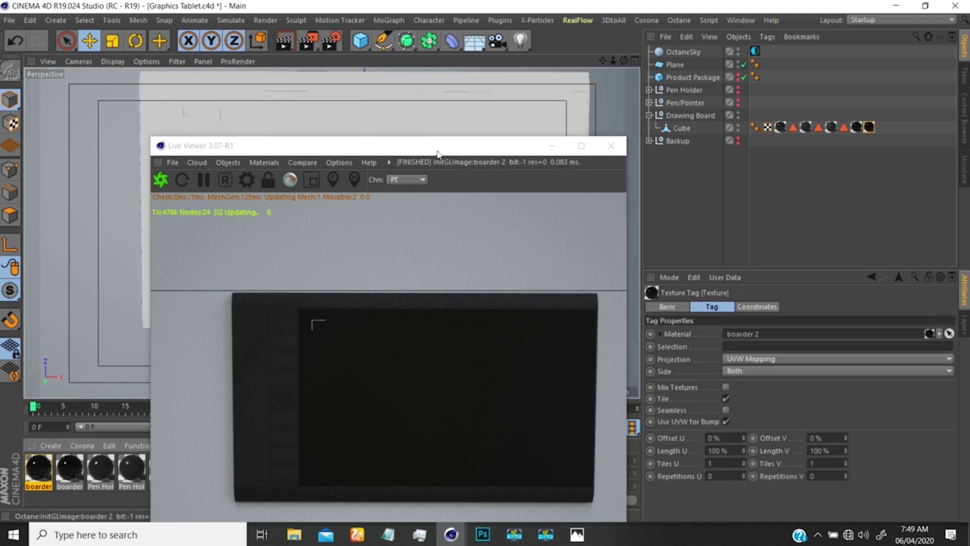
{"action": "left_click_drag", "start_coordinate": [438, 154], "coordinate": [412, 120]}
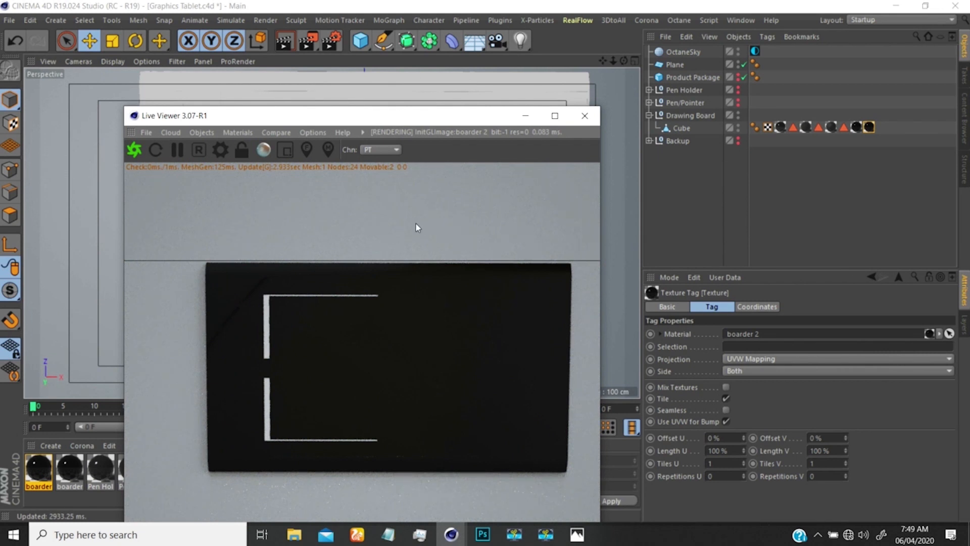
{"action": "left_click", "coordinate": [745, 359]}
{"action": "left_click", "coordinate": [734, 399]}
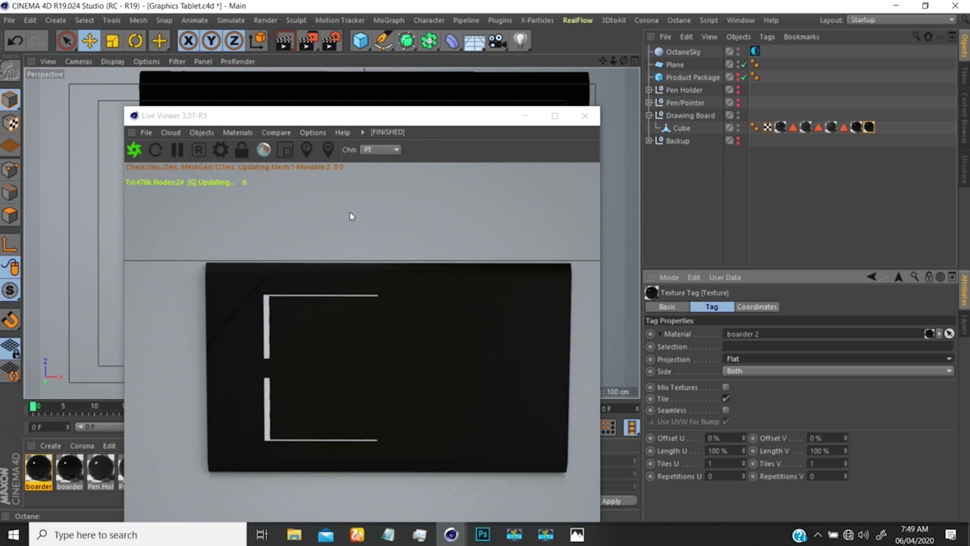
- Close the Live Viewer and restrict the Cube's boarder 2 texture tag to Polygon Selection.3
{"action": "mouse_move", "coordinate": [376, 120]}
{"action": "left_mouse_down"}
{"action": "mouse_move", "coordinate": [296, 300]}
{"action": "mouse_move", "coordinate": [382, 288]}
{"action": "mouse_move", "coordinate": [392, 142]}
{"action": "mouse_move", "coordinate": [373, 133]}
{"action": "left_mouse_up"}
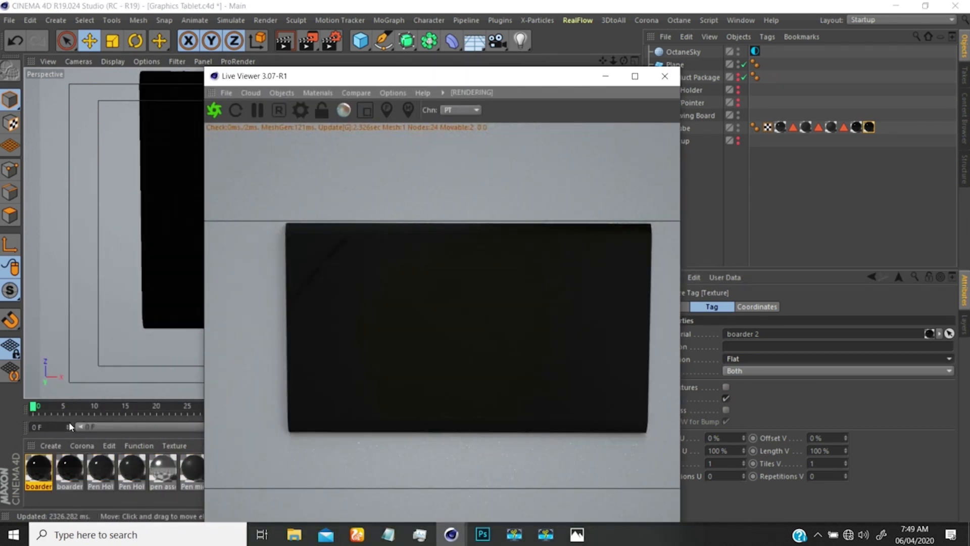
{"action": "left_click", "coordinate": [42, 466]}
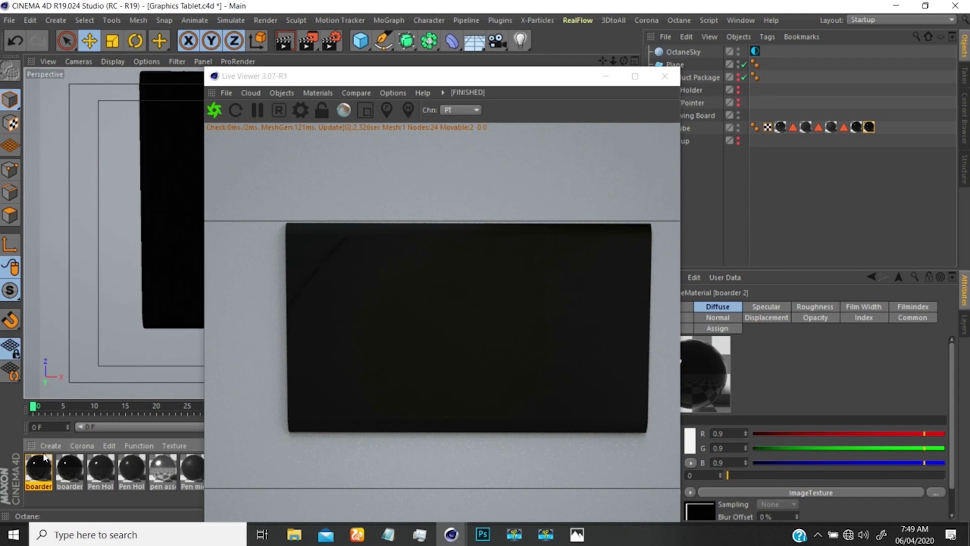
{"action": "left_click", "coordinate": [665, 75]}
{"action": "left_click_drag", "start_coordinate": [887, 152], "coordinate": [869, 111]}
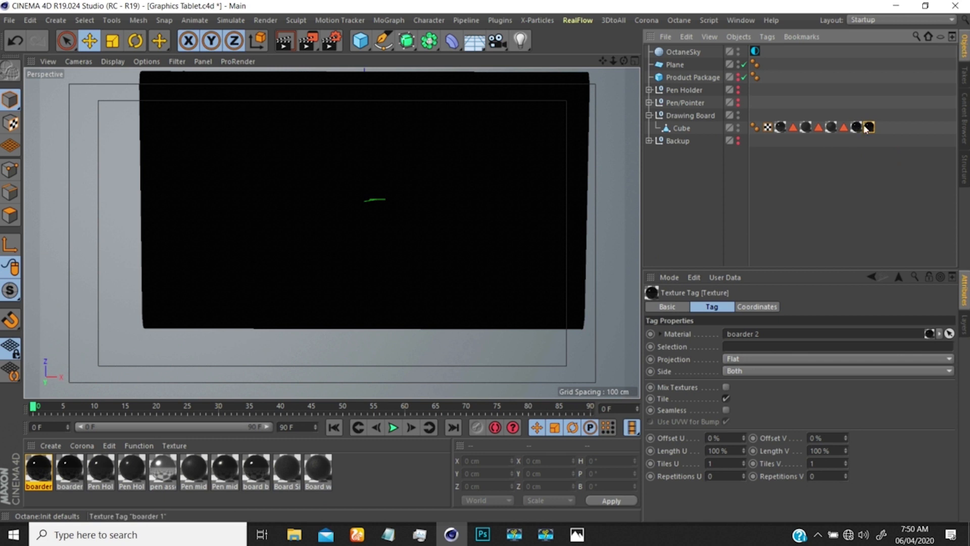
{"action": "left_click_drag", "start_coordinate": [844, 128], "coordinate": [840, 139]}
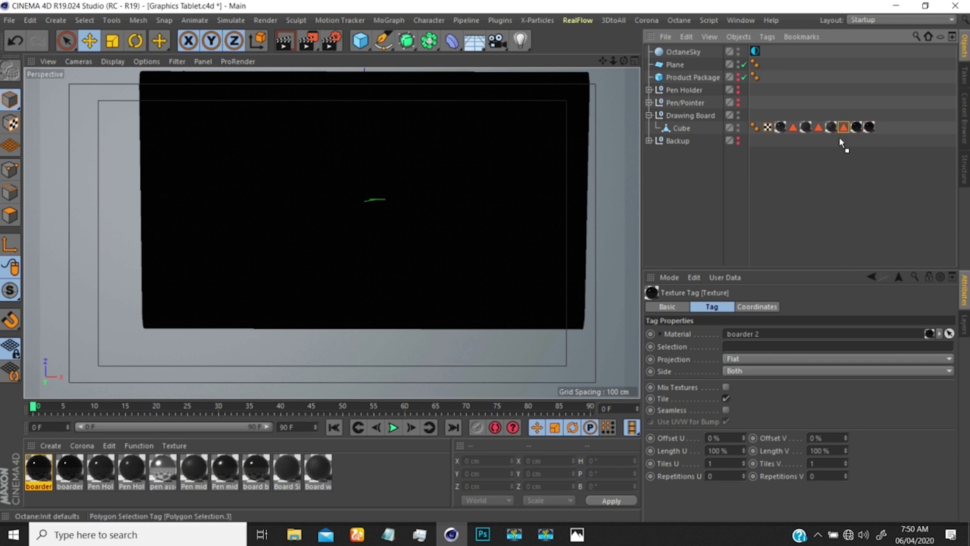
{"action": "left_click_drag", "start_coordinate": [740, 338], "coordinate": [743, 347]}
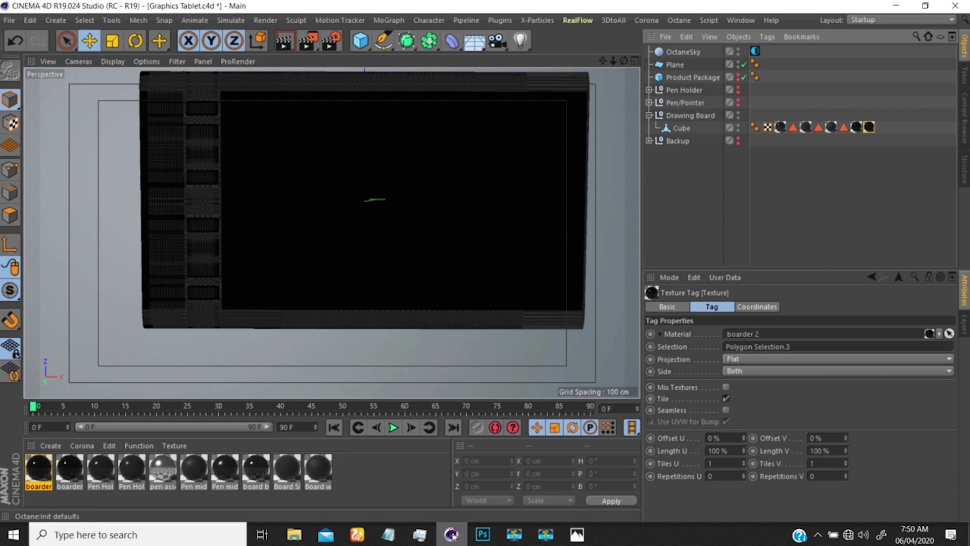
- Reopen the Octane Live Viewer, start the live render and set its channel to PT
{"action": "left_click", "coordinate": [482, 535]}
{"action": "left_click", "coordinate": [451, 535]}
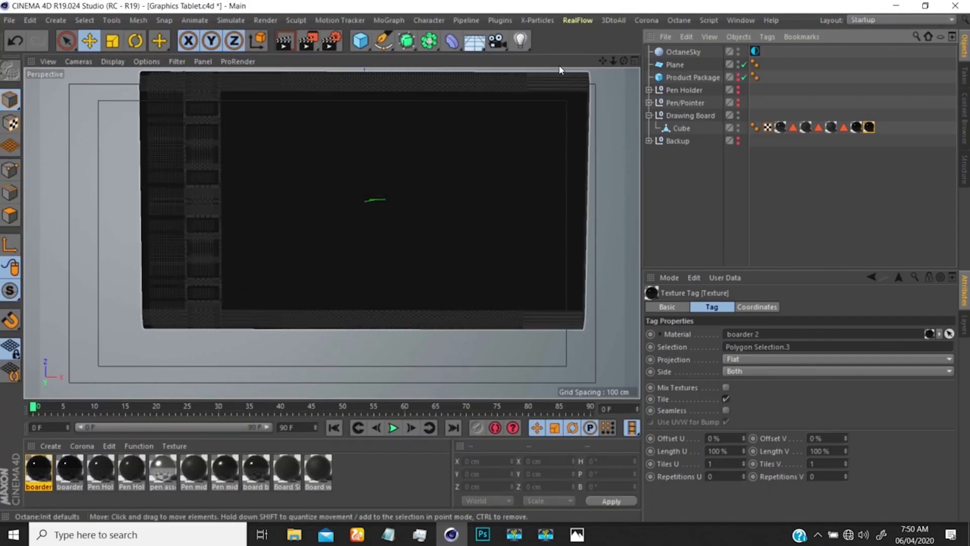
{"action": "left_click", "coordinate": [680, 21]}
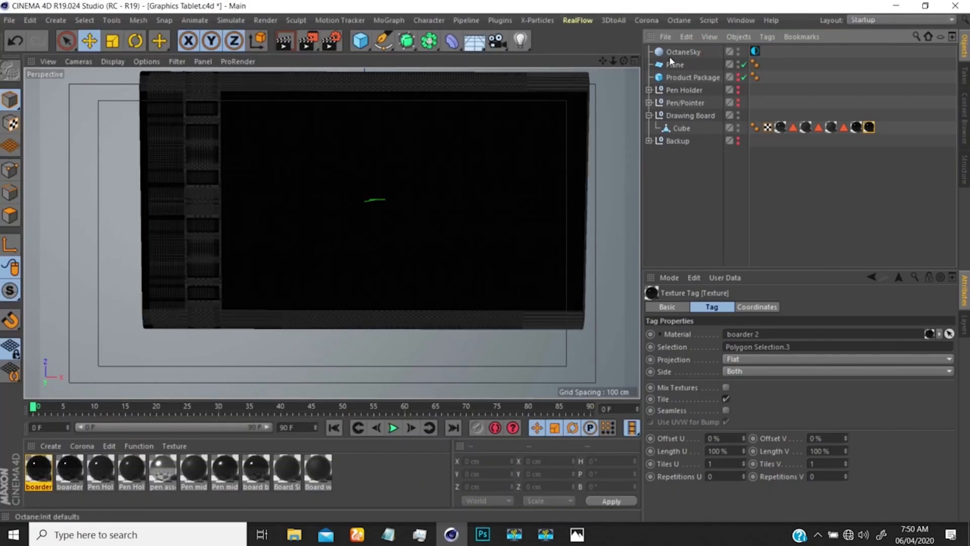
{"action": "left_click", "coordinate": [669, 53]}
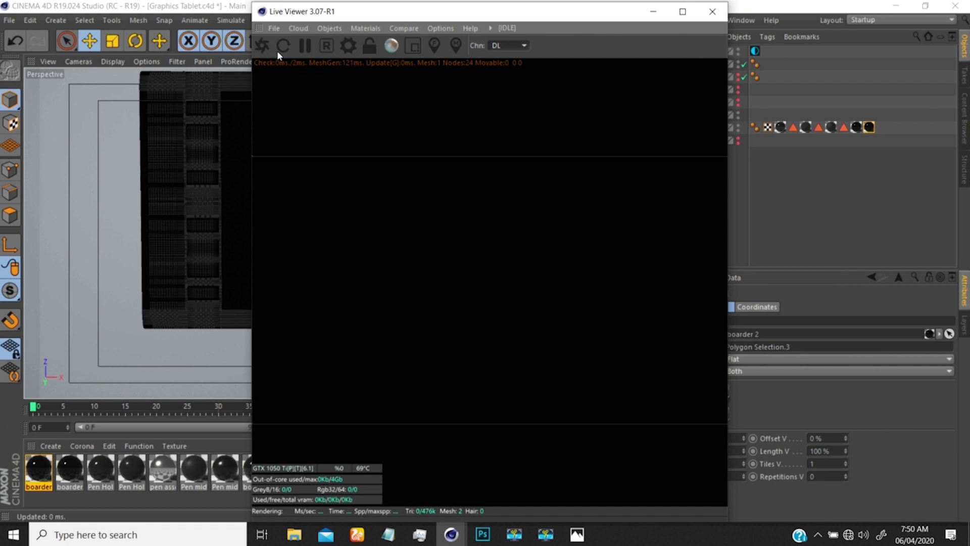
{"action": "left_click", "coordinate": [263, 46]}
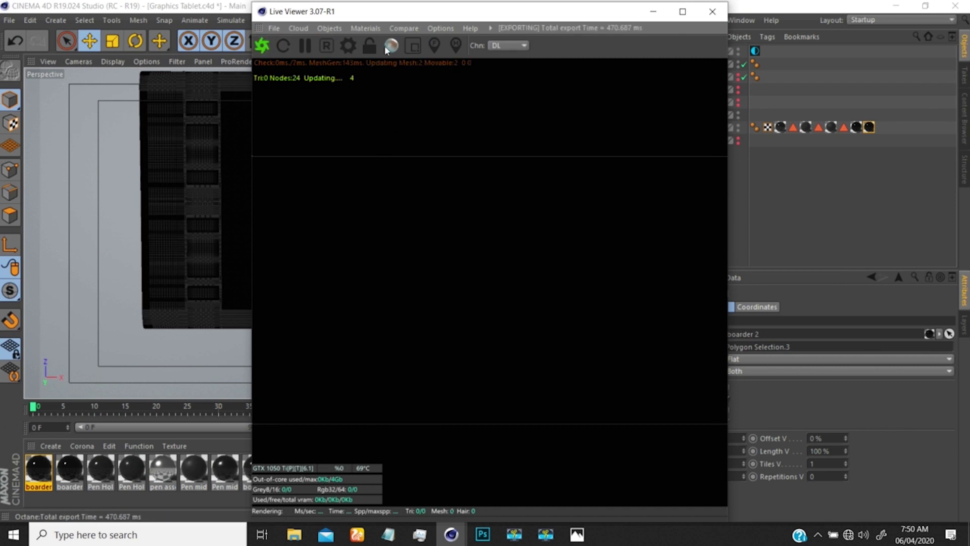
{"action": "left_click", "coordinate": [508, 45]}
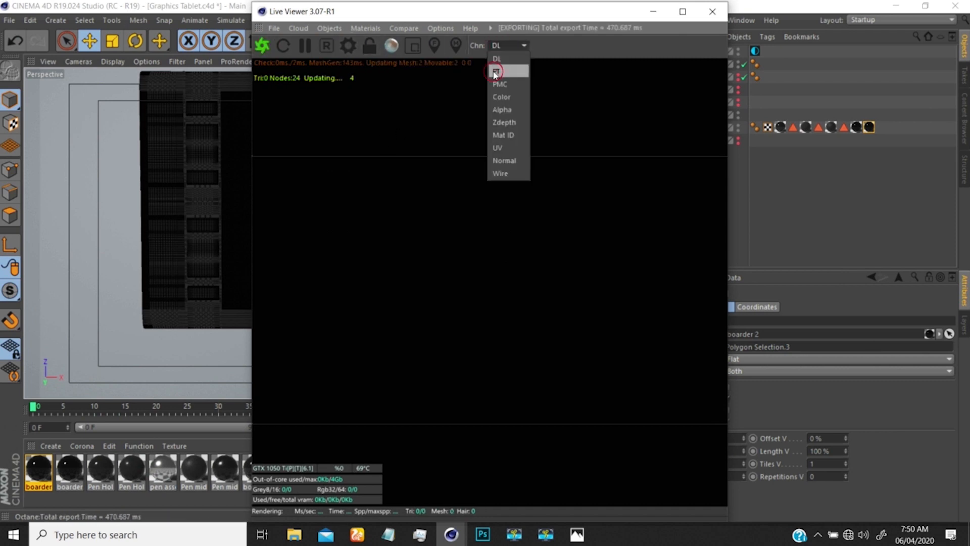
{"action": "left_click", "coordinate": [495, 71]}
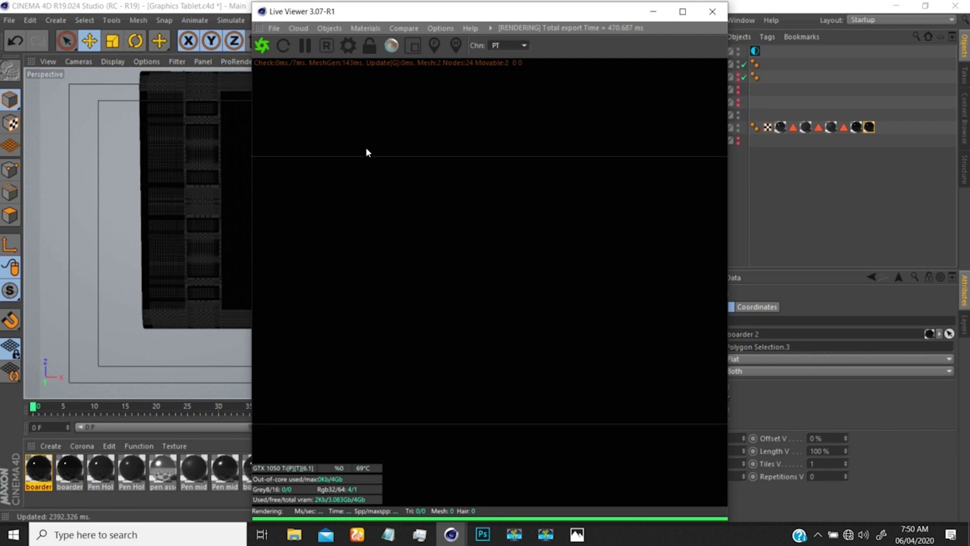
{"action": "left_click", "coordinate": [544, 540]}
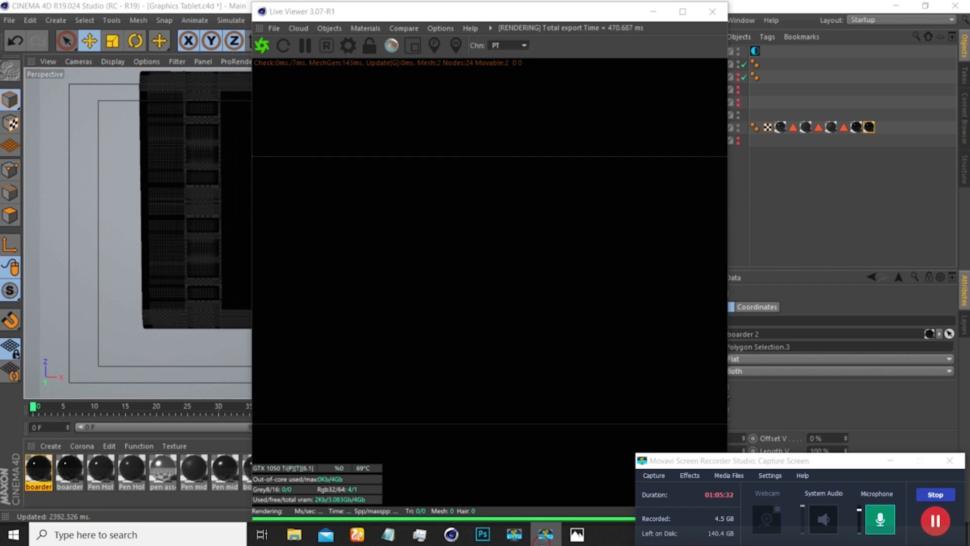
{"action": "left_click", "coordinate": [420, 153]}
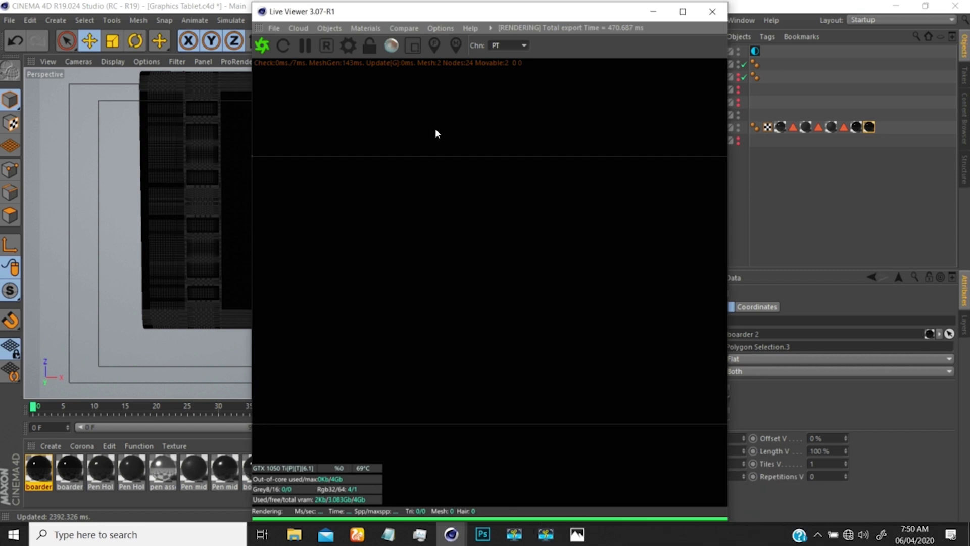
{"action": "left_click_drag", "start_coordinate": [526, 12], "coordinate": [431, 45]}
{"action": "left_click", "coordinate": [424, 206]}
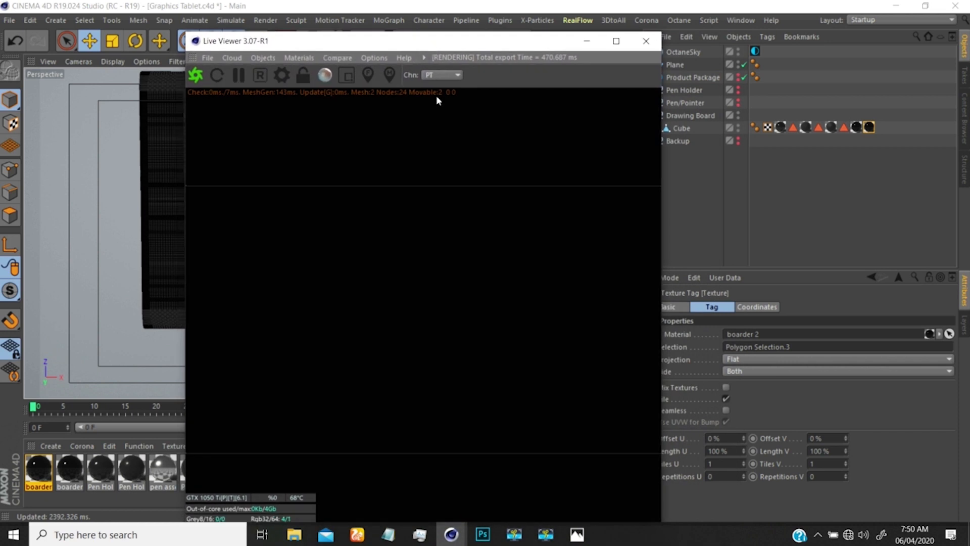
{"action": "left_click", "coordinate": [450, 535]}
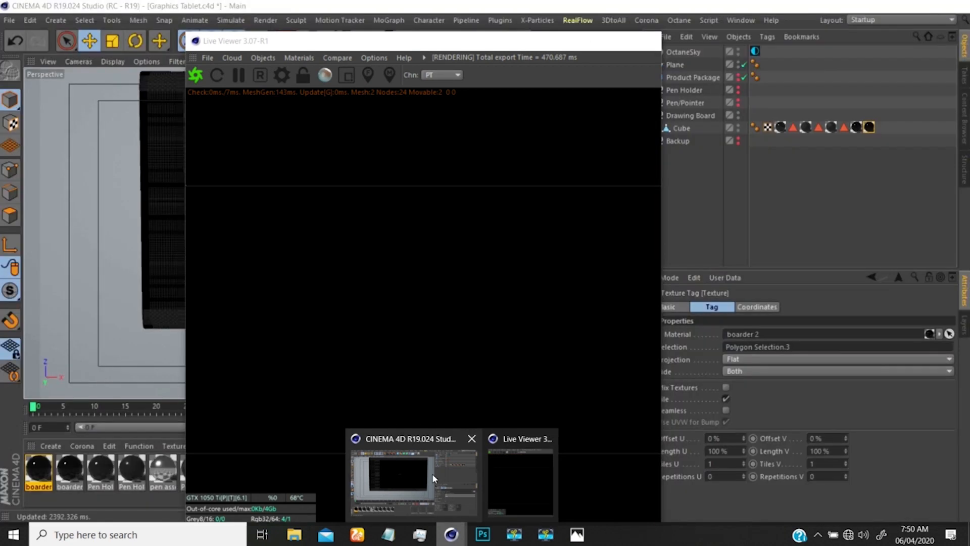
{"action": "left_click", "coordinate": [434, 477]}
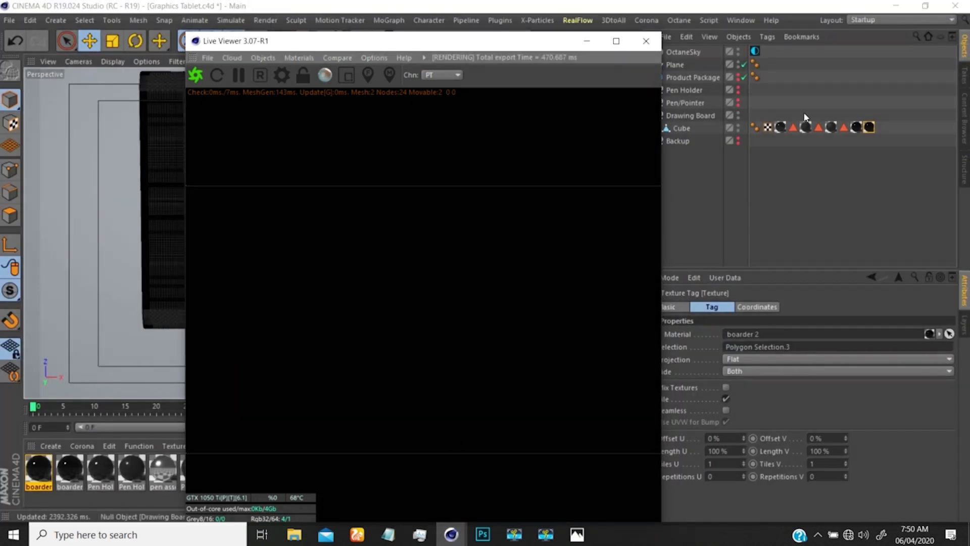
- Restart the live render and delete the boarder 2 texture tag from the Cube
{"action": "left_click", "coordinate": [216, 75]}
{"action": "left_click_drag", "start_coordinate": [882, 146], "coordinate": [866, 111]}
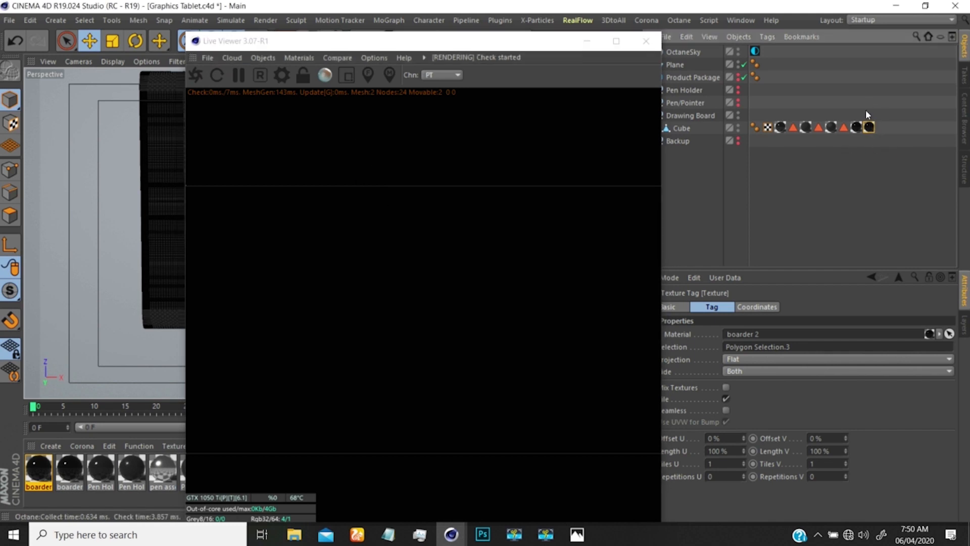
{"action": "key", "text": "Delete"}
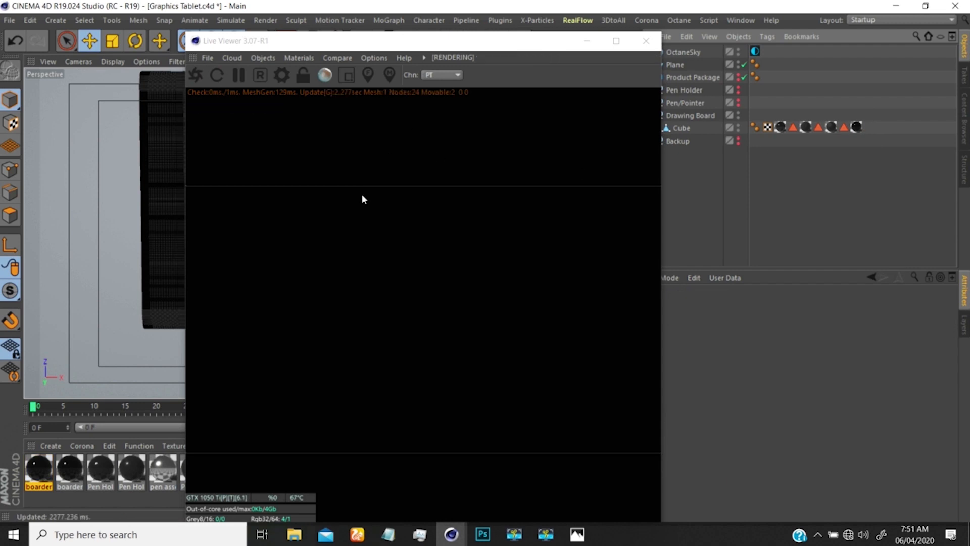
- Refresh the Live Viewer render and examine the corner line on the tablet's drawing area
{"action": "left_click_drag", "start_coordinate": [446, 42], "coordinate": [727, 176]}
{"action": "middle_click_drag", "start_coordinate": [392, 148], "coordinate": [365, 169], "text": "alt"}
{"action": "left_click_drag", "start_coordinate": [616, 173], "coordinate": [637, 70]}
{"action": "left_click", "coordinate": [498, 106]}
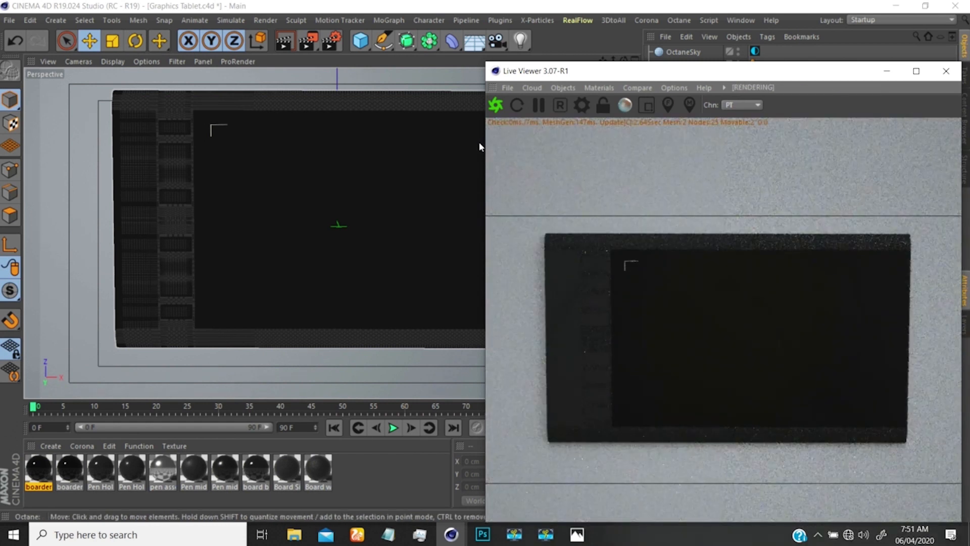
{"action": "left_click_drag", "start_coordinate": [631, 79], "coordinate": [200, 72]}
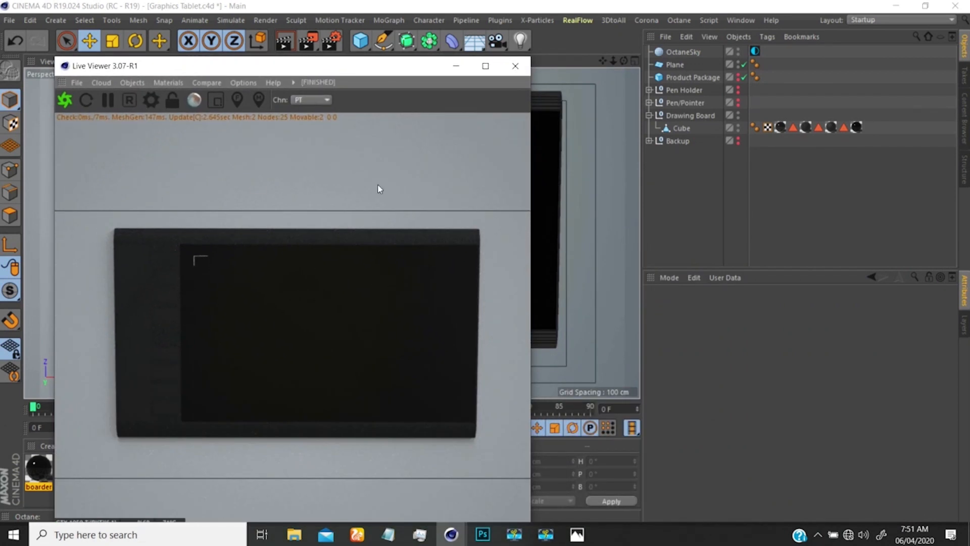
{"action": "left_click_drag", "start_coordinate": [394, 76], "coordinate": [387, 69]}
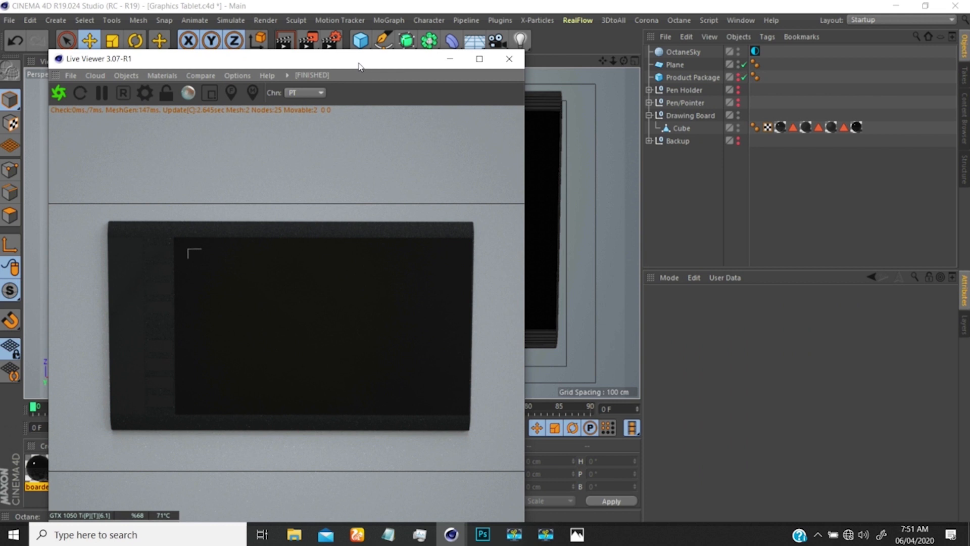
{"action": "left_click_drag", "start_coordinate": [361, 64], "coordinate": [420, 57]}
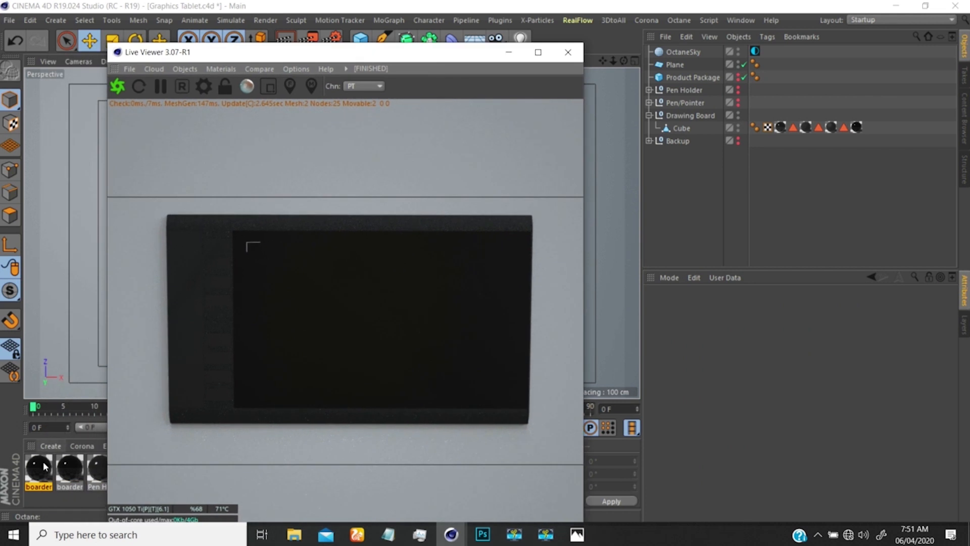
- Apply the boarder 2 material to the Cube and restrict its texture tag to Polygon Selection.3
{"action": "left_click_drag", "start_coordinate": [45, 466], "coordinate": [100, 404]}
{"action": "left_click_drag", "start_coordinate": [561, 174], "coordinate": [676, 129]}
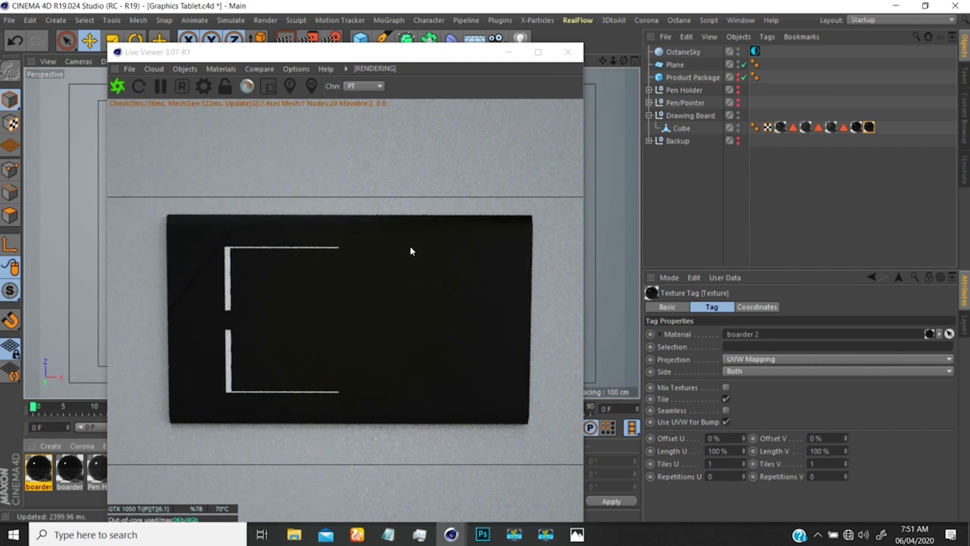
{"action": "left_click_drag", "start_coordinate": [462, 57], "coordinate": [331, 288]}
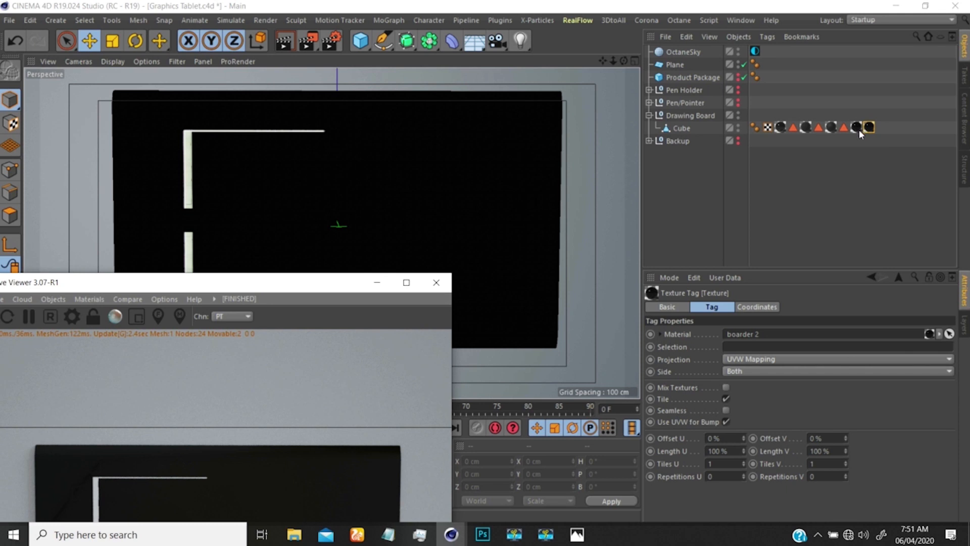
{"action": "left_click_drag", "start_coordinate": [842, 128], "coordinate": [745, 352]}
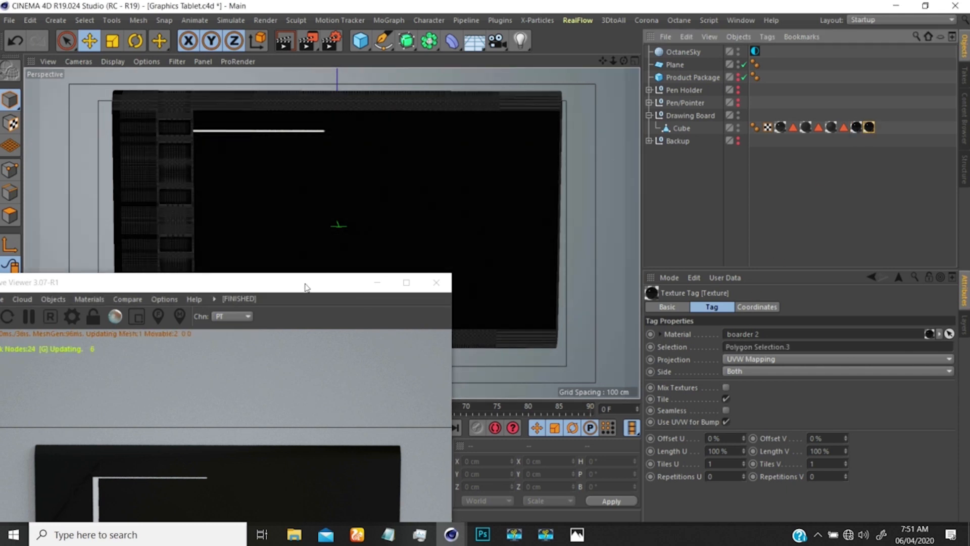
{"action": "mouse_move", "coordinate": [308, 283]}
{"action": "left_mouse_down"}
{"action": "mouse_move", "coordinate": [392, 166]}
{"action": "mouse_move", "coordinate": [396, 131]}
{"action": "mouse_move", "coordinate": [339, 184]}
{"action": "mouse_move", "coordinate": [295, 291]}
{"action": "left_mouse_up"}
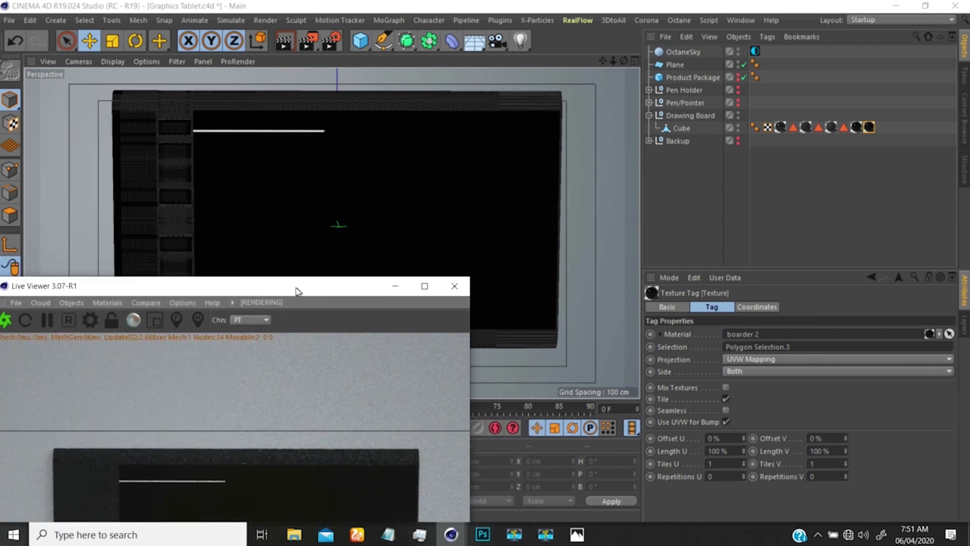
- Set the projection of the Cube's boarder 2 texture tag to Flat
{"action": "left_click", "coordinate": [870, 130]}
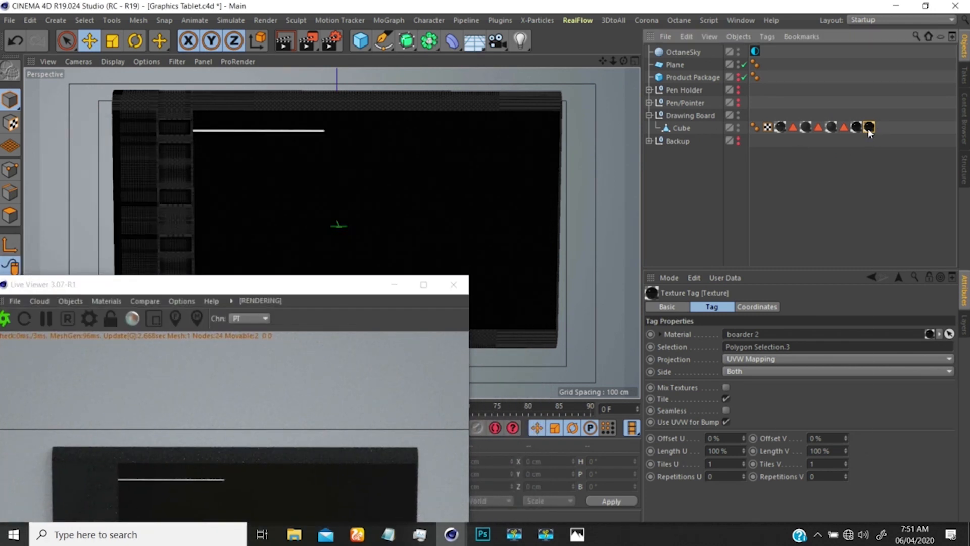
{"action": "right_click", "coordinate": [870, 131]}
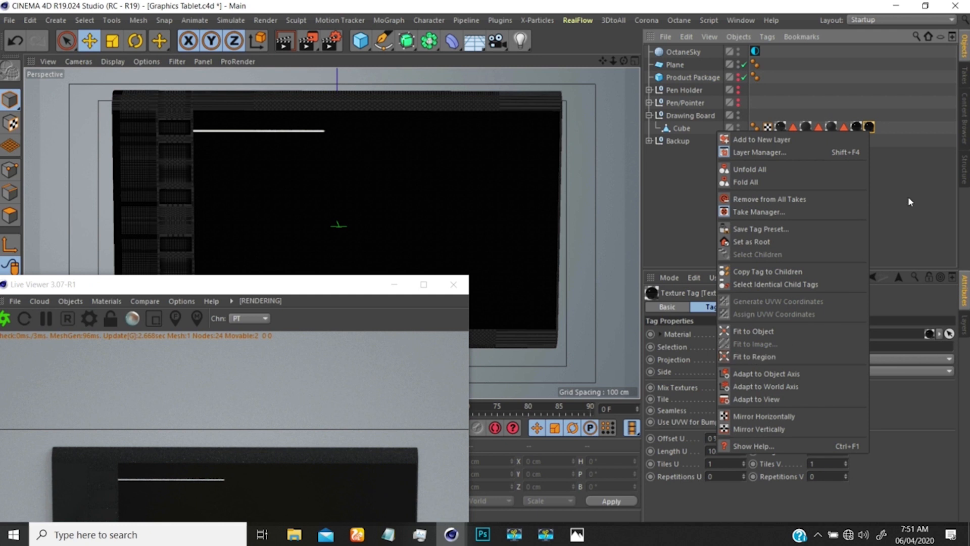
{"action": "left_click", "coordinate": [892, 171]}
{"action": "left_click", "coordinate": [741, 364]}
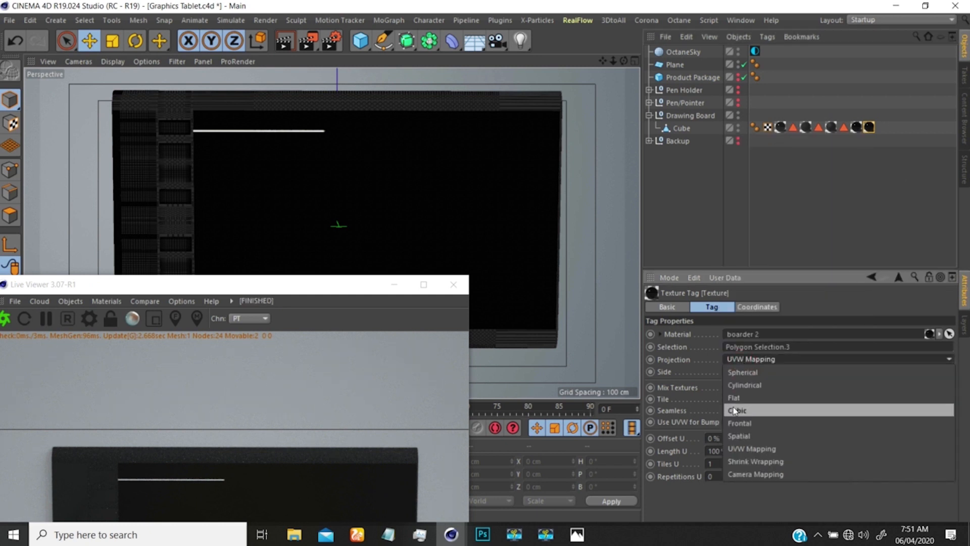
{"action": "left_click", "coordinate": [729, 397]}
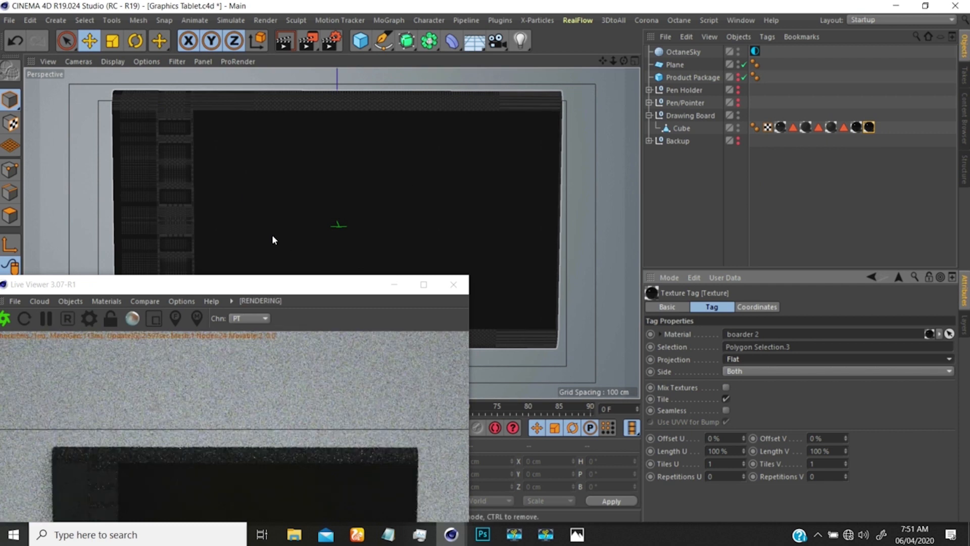
- Fit the boarder 2 texture to a small region at the drawing area's upper-right corner and check the render
{"action": "right_click", "coordinate": [872, 127]}
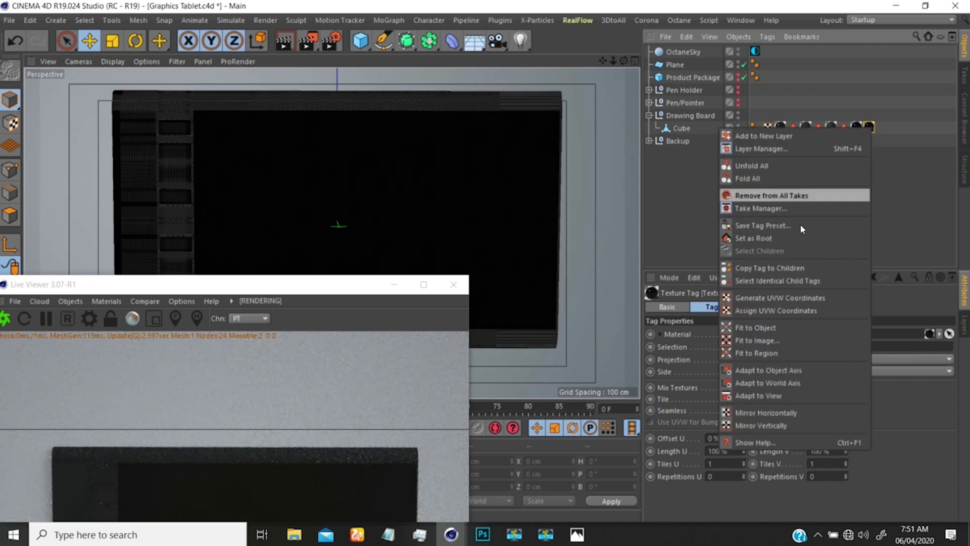
{"action": "left_click", "coordinate": [752, 353]}
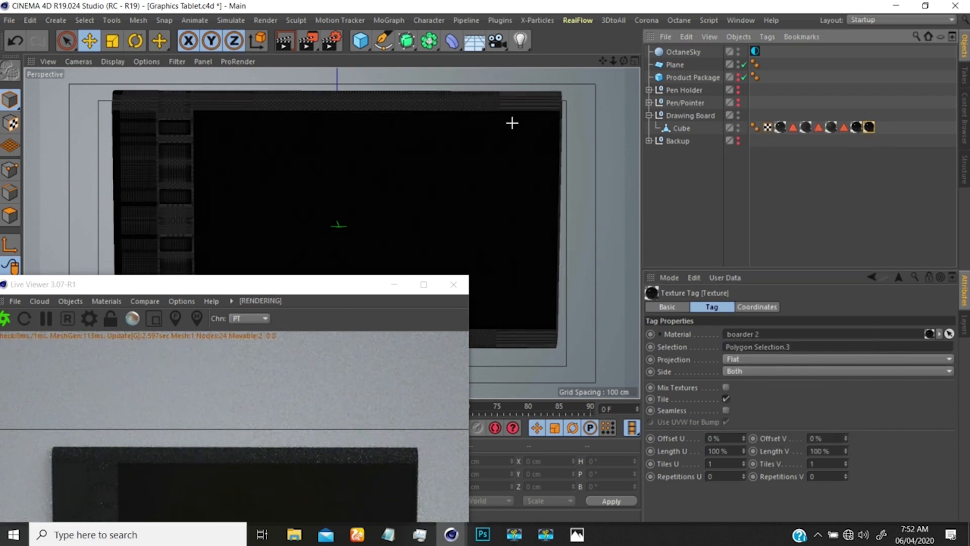
{"action": "left_click_drag", "start_coordinate": [493, 124], "coordinate": [540, 165]}
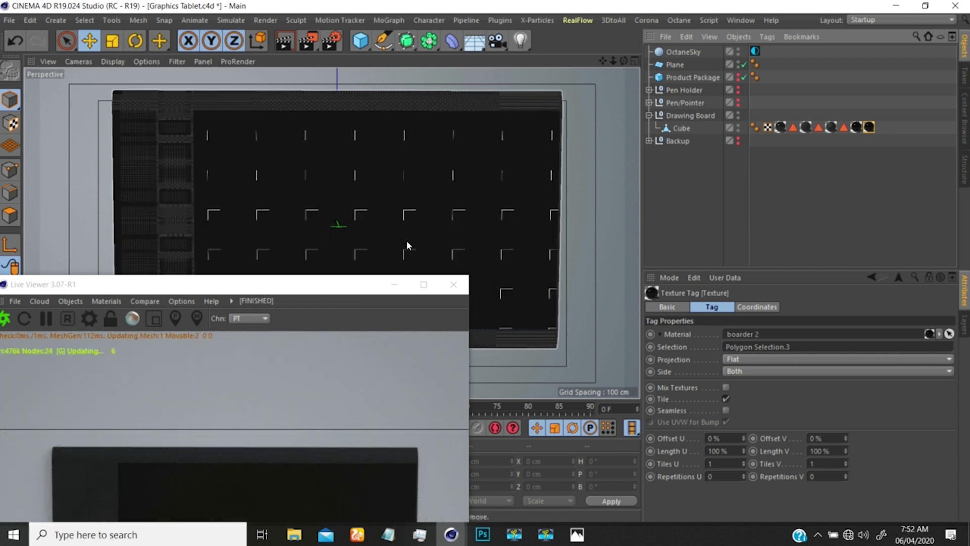
{"action": "left_click_drag", "start_coordinate": [364, 284], "coordinate": [483, 99]}
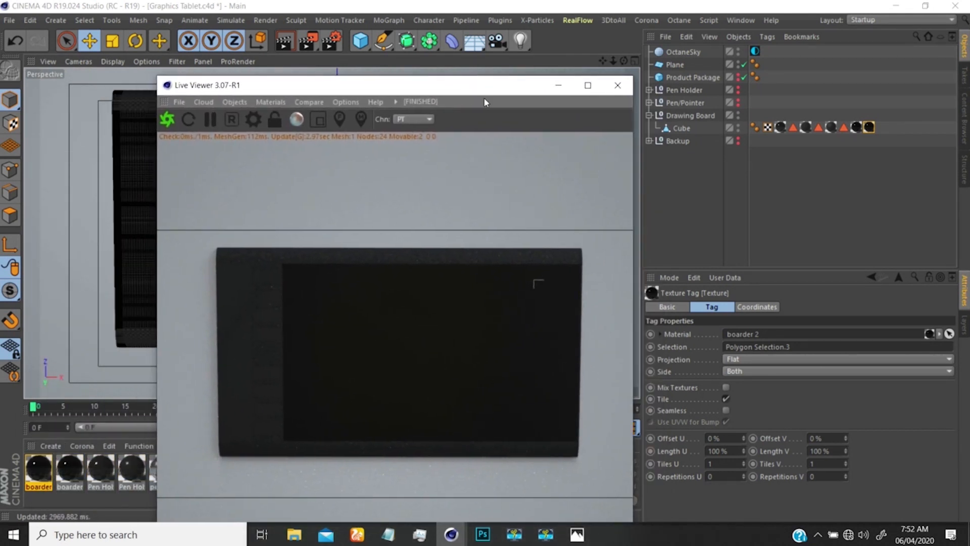
- Turn off tiling on the boarder 2 texture tag and compare its settings with the boarder 1 tag
{"action": "left_click", "coordinate": [725, 399]}
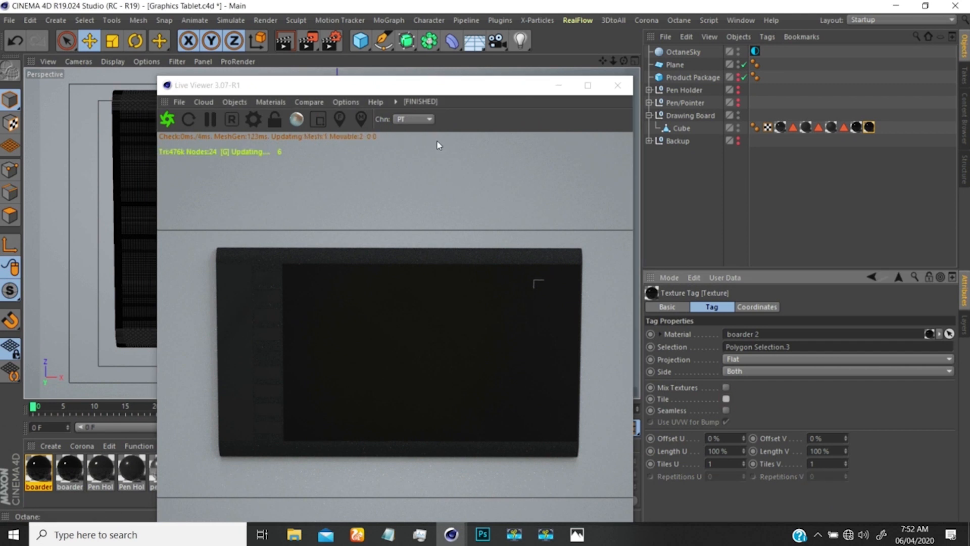
{"action": "left_click_drag", "start_coordinate": [444, 86], "coordinate": [466, 109]}
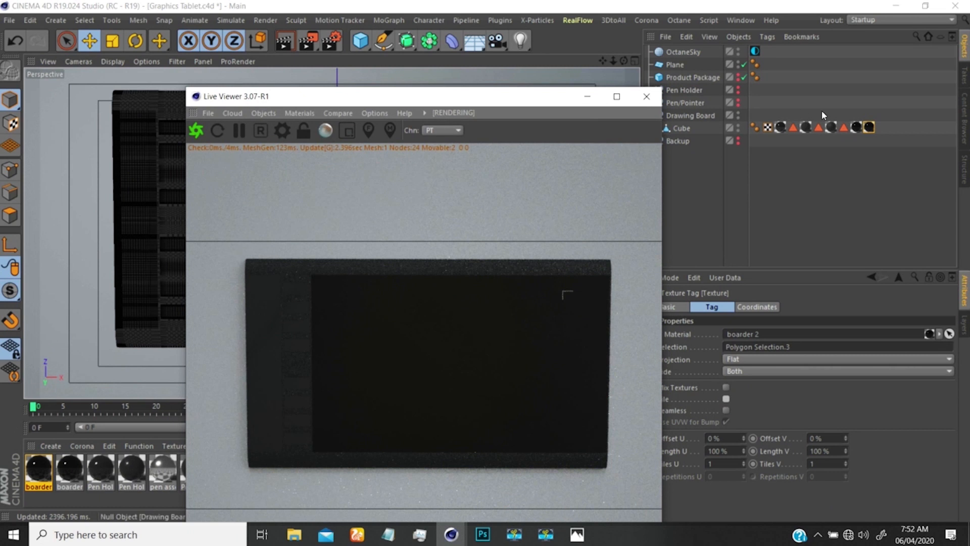
{"action": "left_click", "coordinate": [855, 129]}
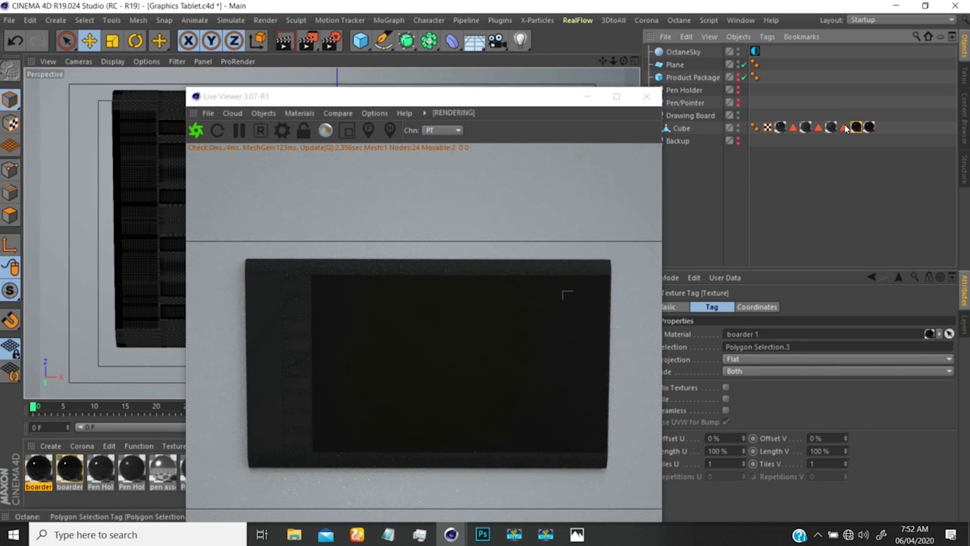
{"action": "left_click", "coordinate": [867, 129]}
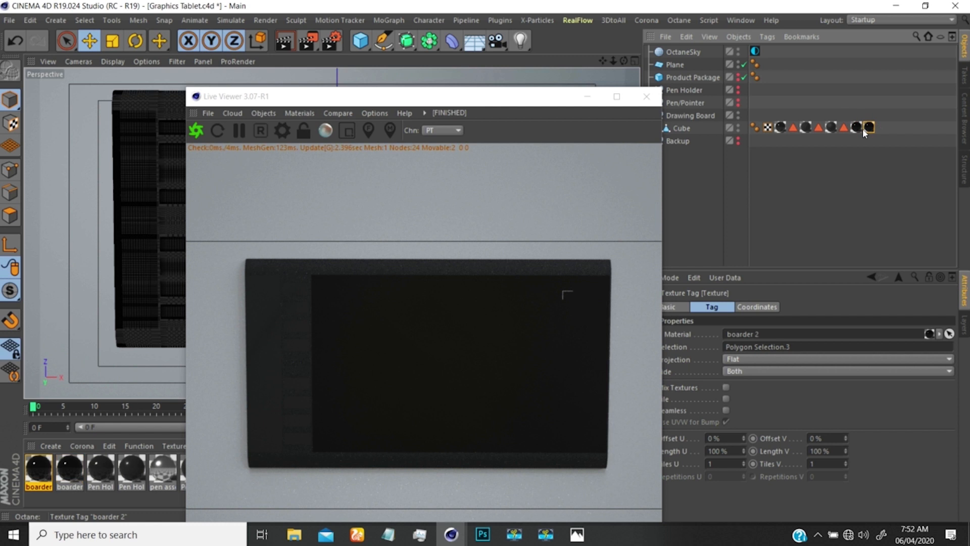
{"action": "left_click", "coordinate": [503, 99]}
{"action": "left_click_drag", "start_coordinate": [503, 99], "coordinate": [556, 73]}
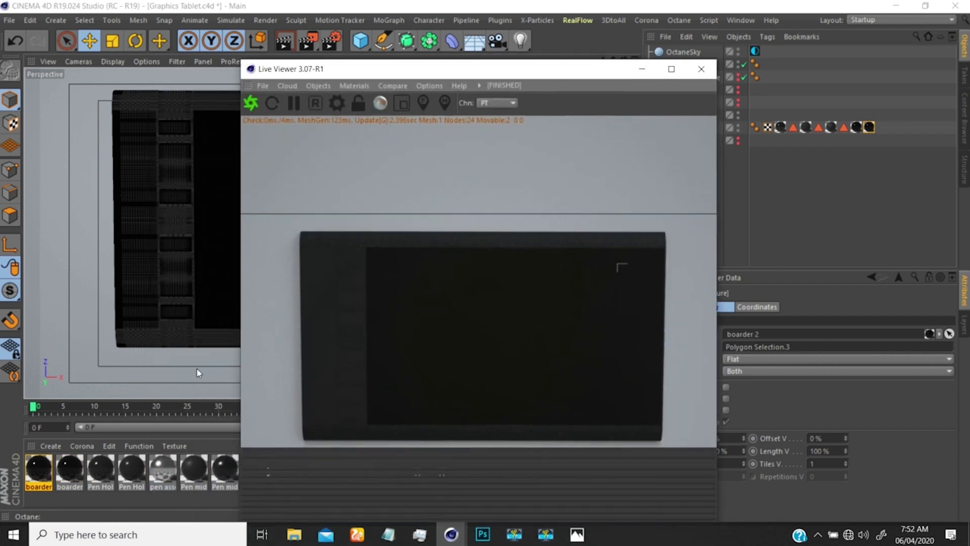
- Open the boarder 2 material in the Octane Node Editor and display its Transform node settings
{"action": "double_click", "coordinate": [37, 469]}
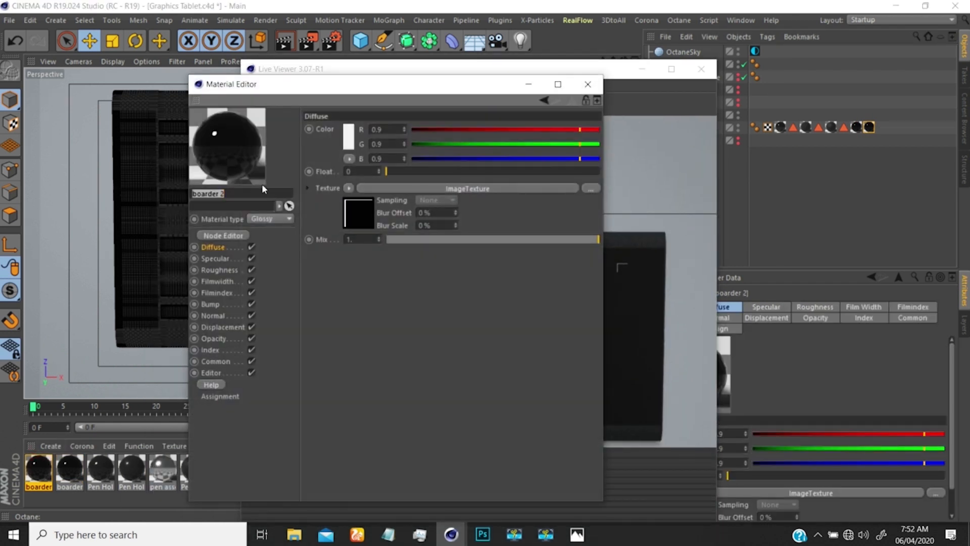
{"action": "left_click", "coordinate": [239, 237]}
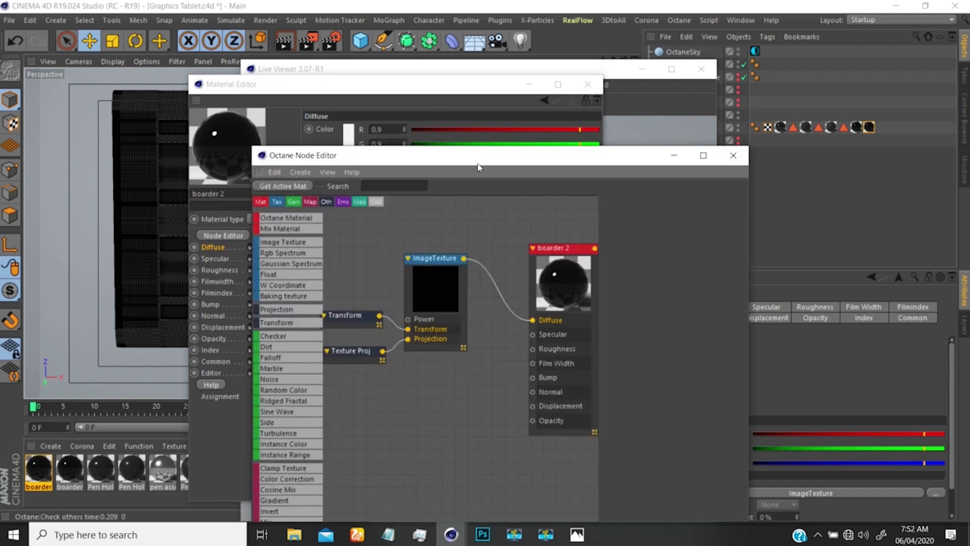
{"action": "left_click_drag", "start_coordinate": [478, 166], "coordinate": [359, 127]}
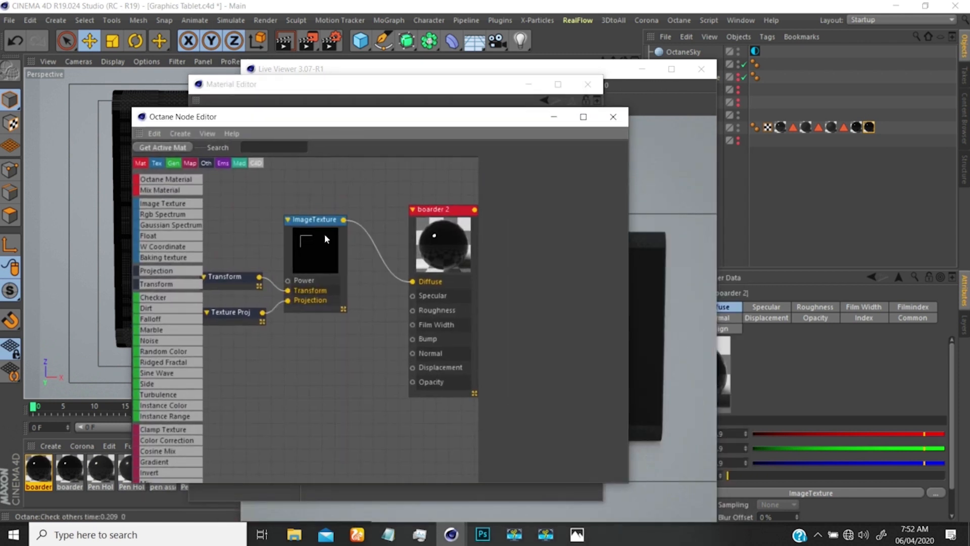
{"action": "left_click", "coordinate": [239, 278]}
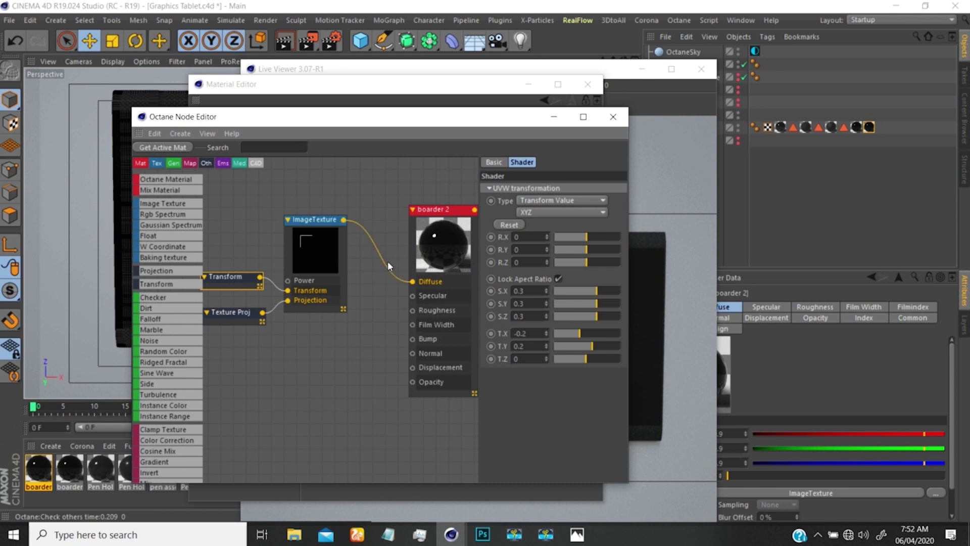
- Compare the node setups of boarder 1 and boarder 2, returning to boarder 2's Transform node
{"action": "left_click", "coordinate": [251, 315]}
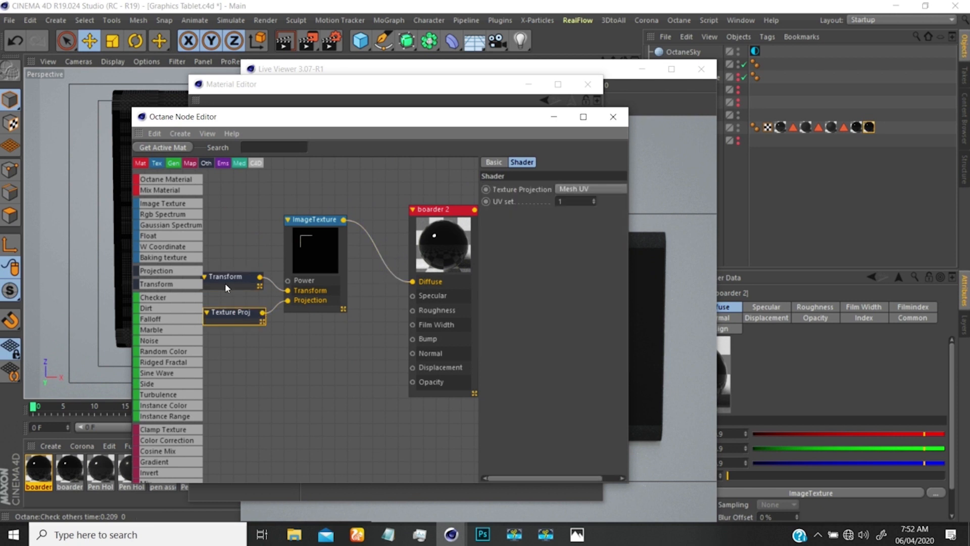
{"action": "left_click", "coordinate": [80, 457]}
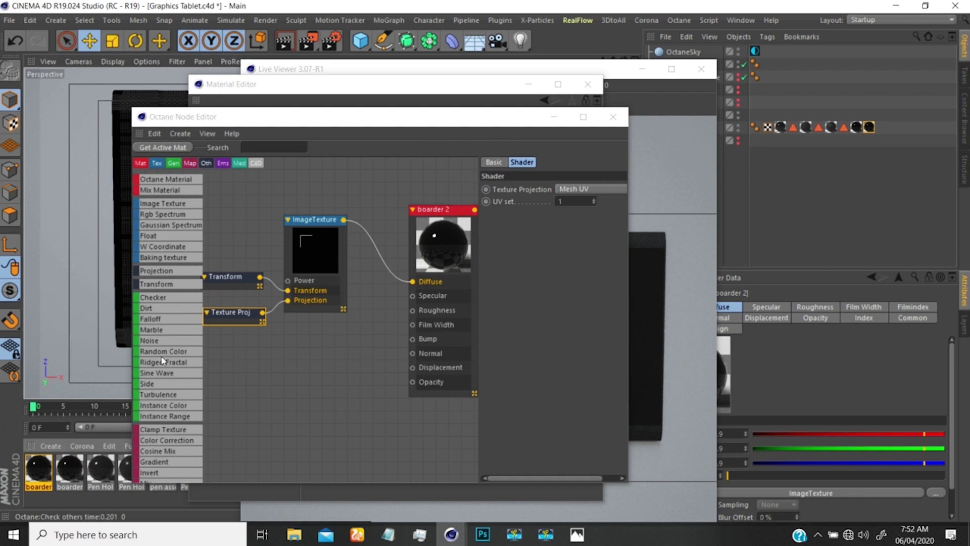
{"action": "left_click", "coordinate": [70, 466]}
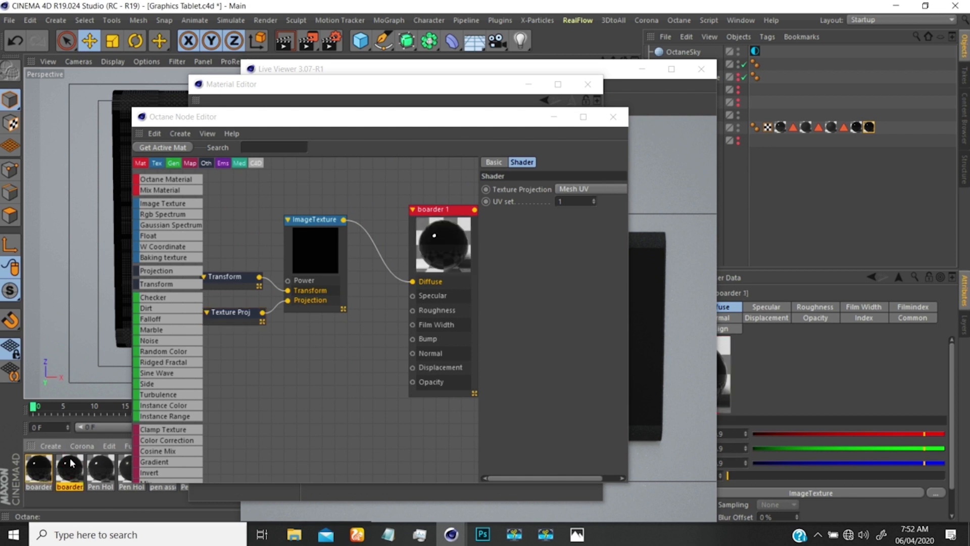
{"action": "left_click", "coordinate": [40, 470]}
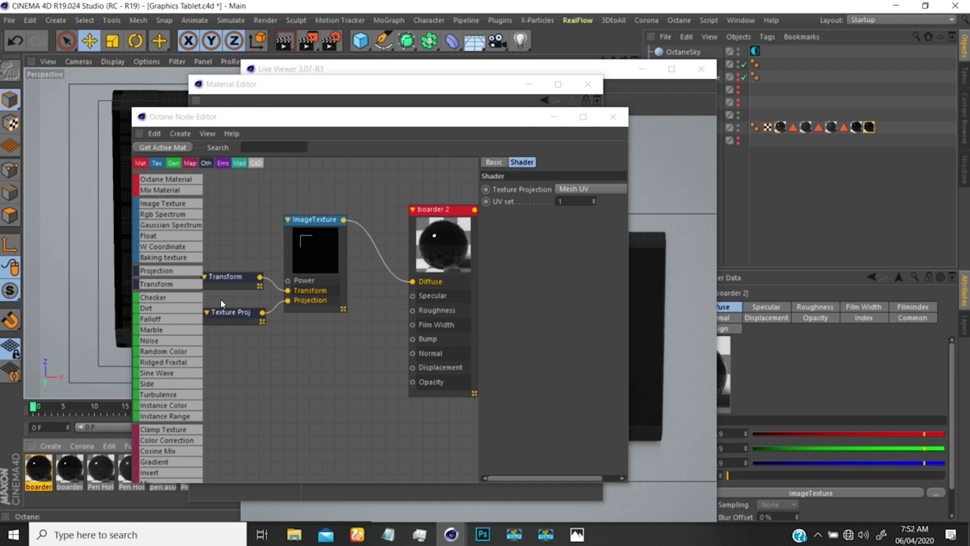
{"action": "left_click", "coordinate": [230, 315]}
{"action": "left_click", "coordinate": [225, 277]}
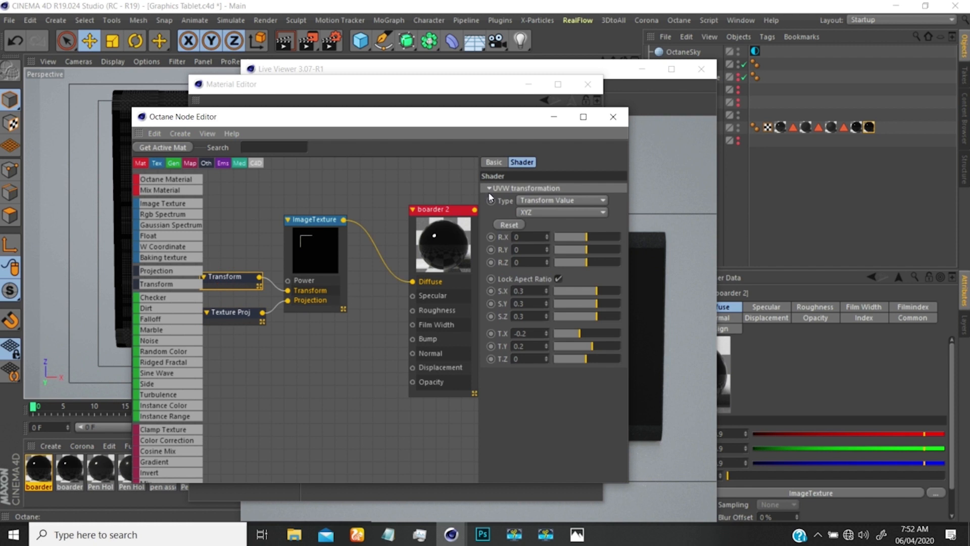
- Set the boarder 2 Transform node's S.X scale to -0.3 with the aspect ratio locked
{"action": "left_click_drag", "start_coordinate": [485, 121], "coordinate": [262, 114]}
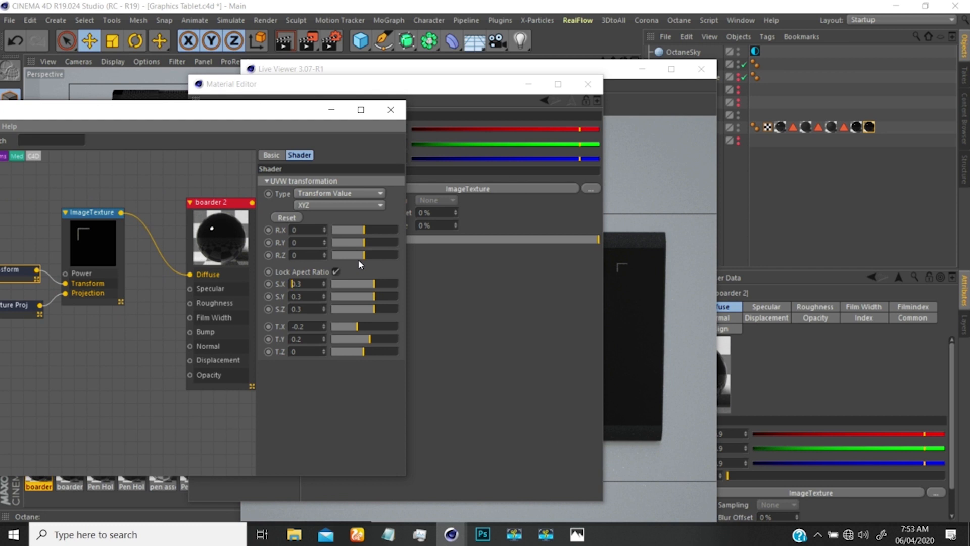
{"action": "type", "text": "-"}
{"action": "key", "text": "Return"}
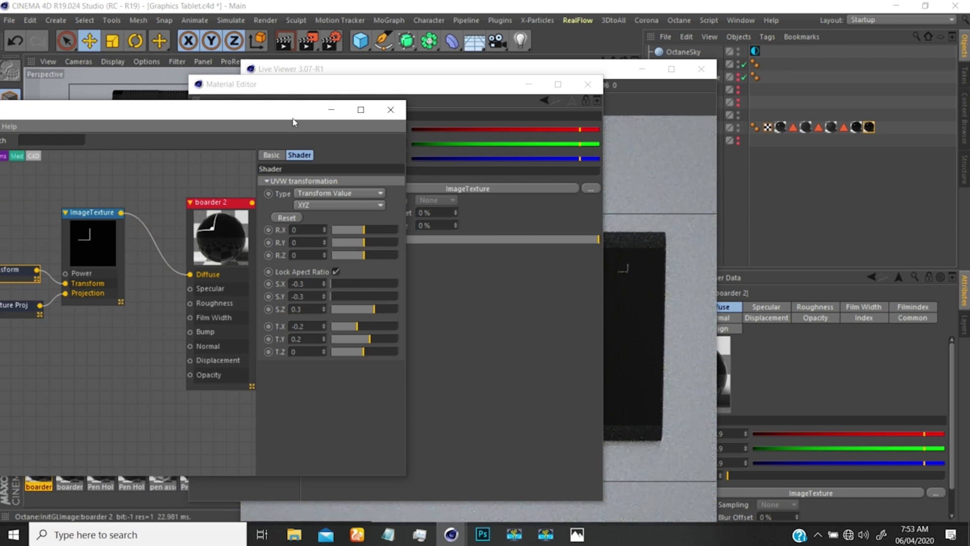
- Unlock the Transform node's aspect ratio and set its S.Y scale to 0.3
{"action": "left_click_drag", "start_coordinate": [294, 123], "coordinate": [315, 121]}
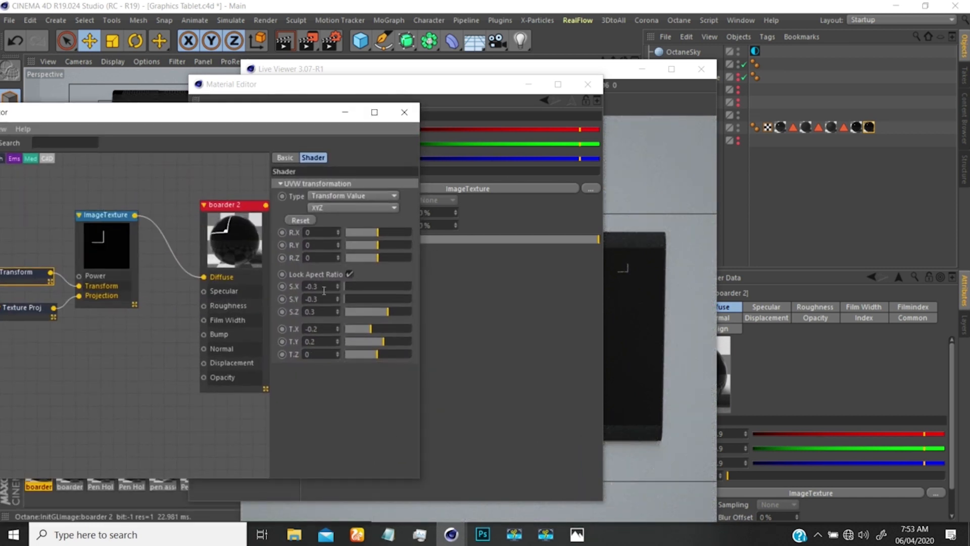
{"action": "left_click", "coordinate": [349, 274]}
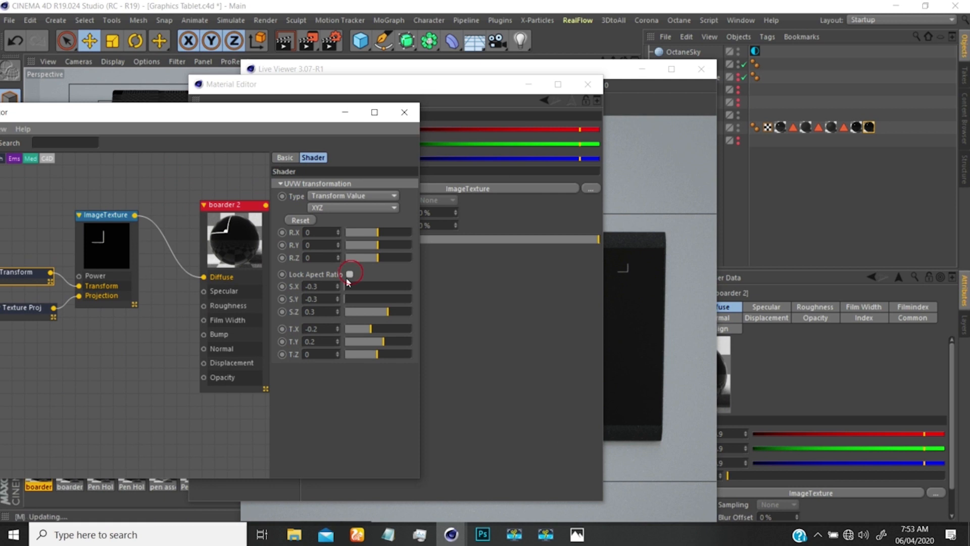
{"action": "left_click", "coordinate": [307, 298]}
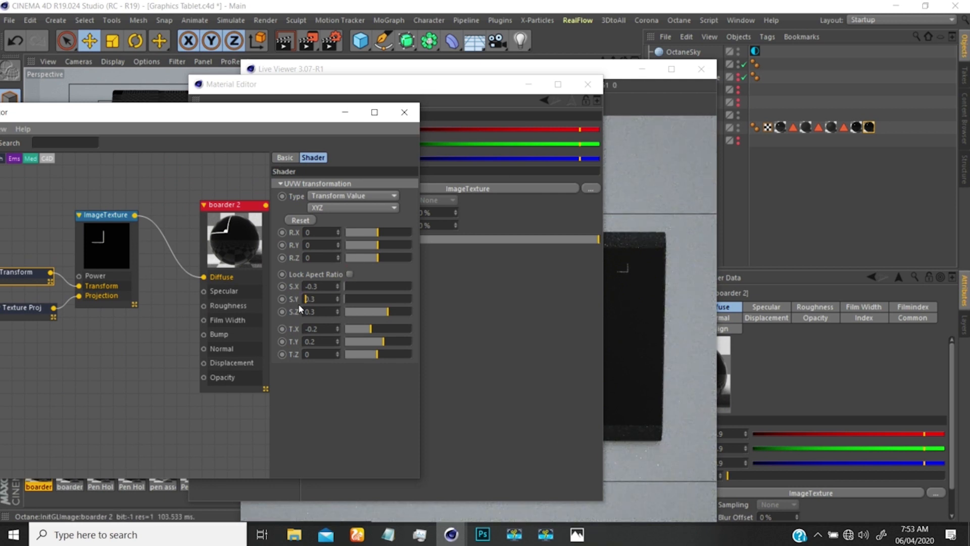
{"action": "key", "text": "Return"}
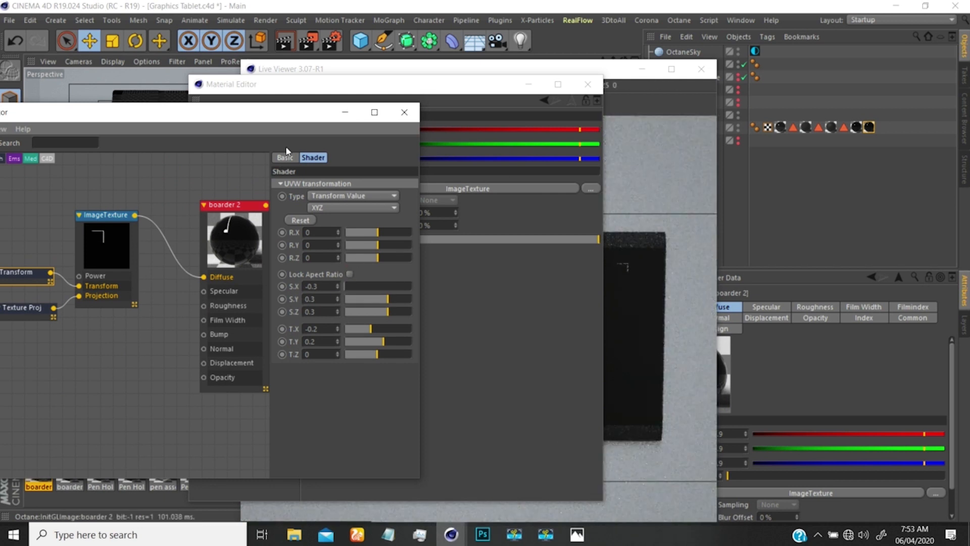
- Close the Octane Node Editor and the Material Editor, and move the Live Viewer clear of the Cube's tags
{"action": "left_click_drag", "start_coordinate": [288, 112], "coordinate": [436, 85]}
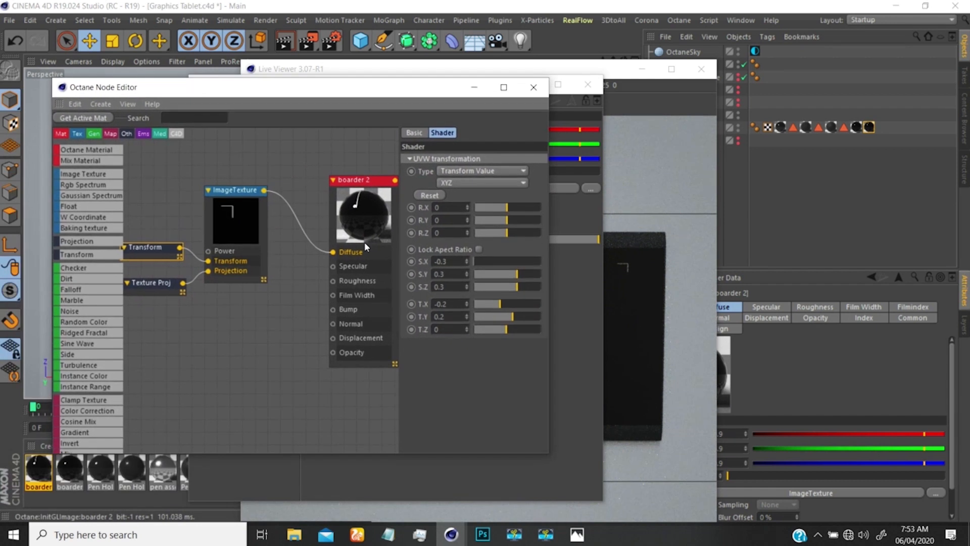
{"action": "left_click", "coordinate": [534, 87]}
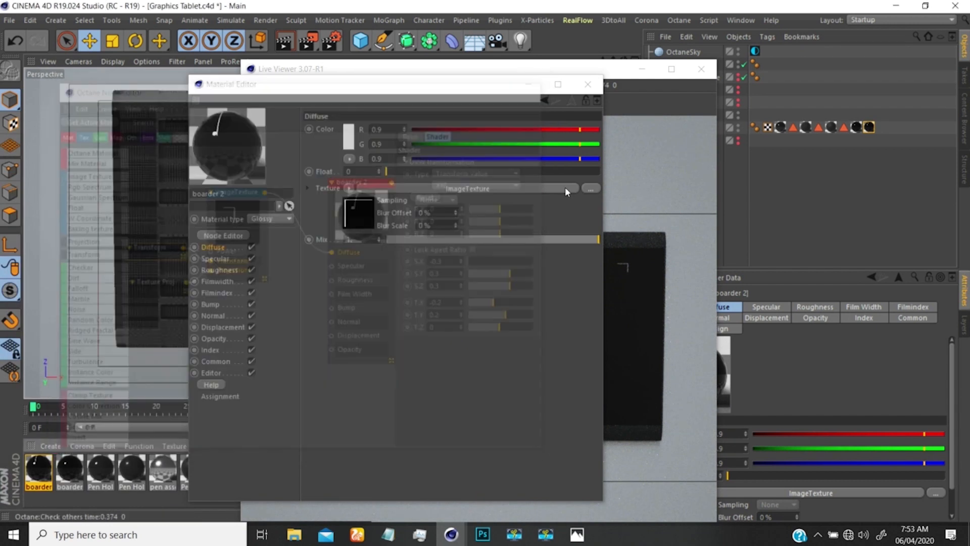
{"action": "left_click_drag", "start_coordinate": [480, 90], "coordinate": [473, 164]}
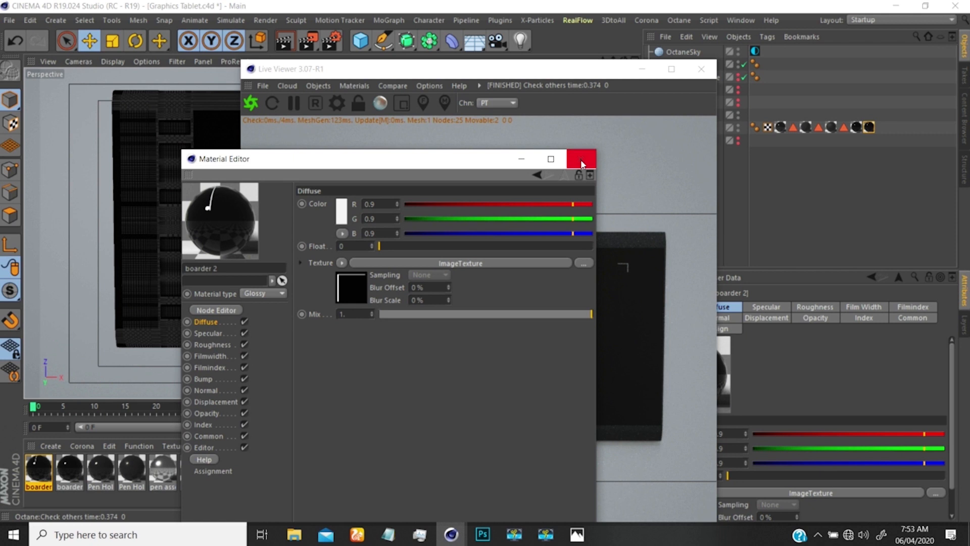
{"action": "left_click", "coordinate": [581, 160]}
{"action": "left_click_drag", "start_coordinate": [540, 77], "coordinate": [441, 135]}
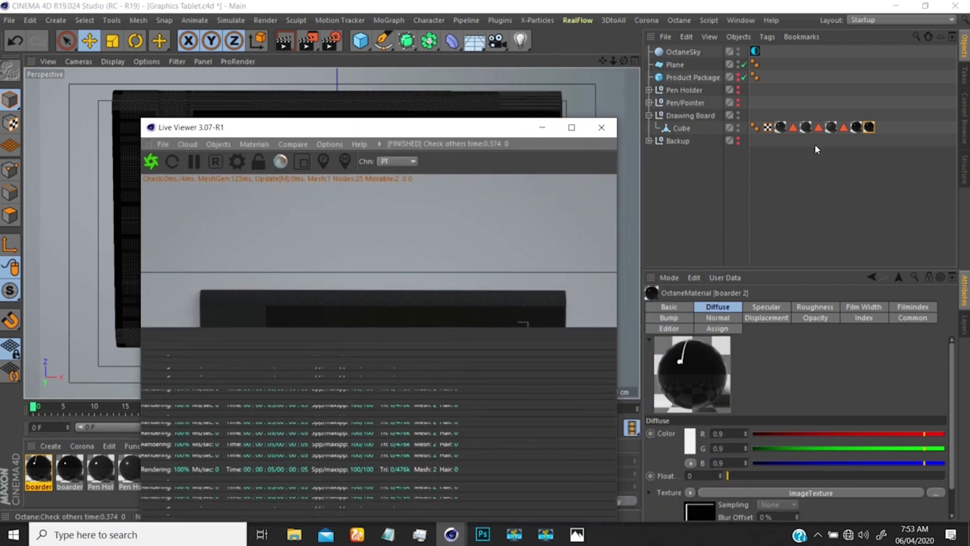
- Enable Mix Textures on the Cube's boarder 1 and boarder 2 texture tags
{"action": "left_click", "coordinate": [857, 128]}
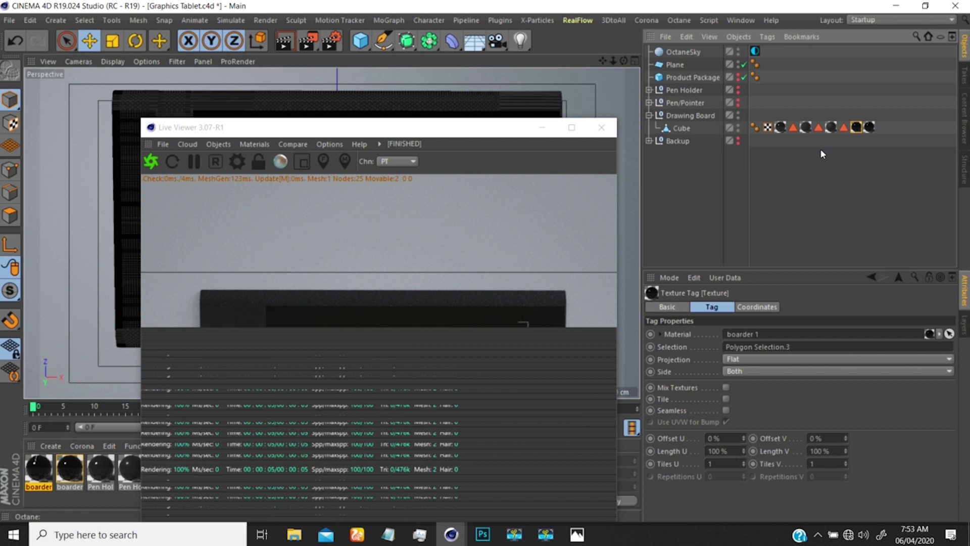
{"action": "left_click", "coordinate": [725, 387]}
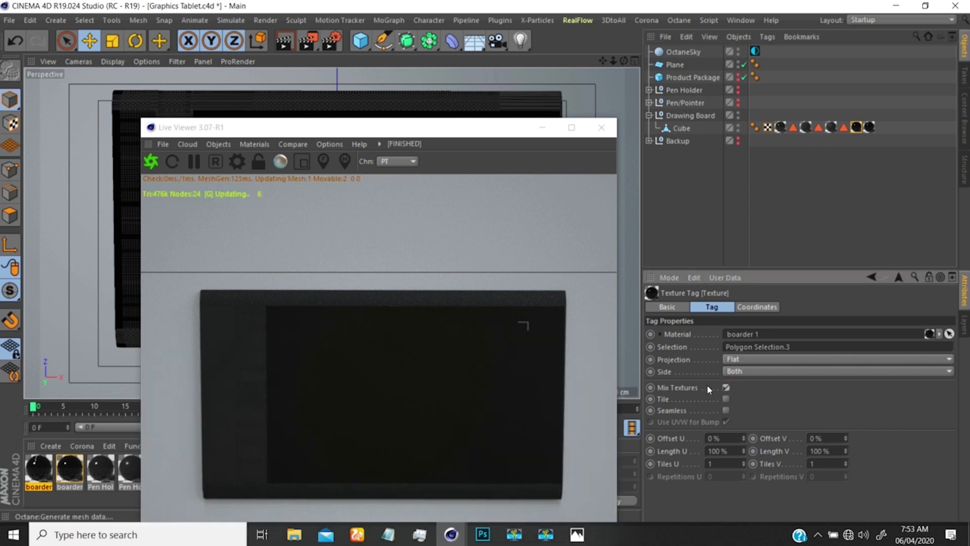
{"action": "left_click_drag", "start_coordinate": [499, 127], "coordinate": [509, 125]}
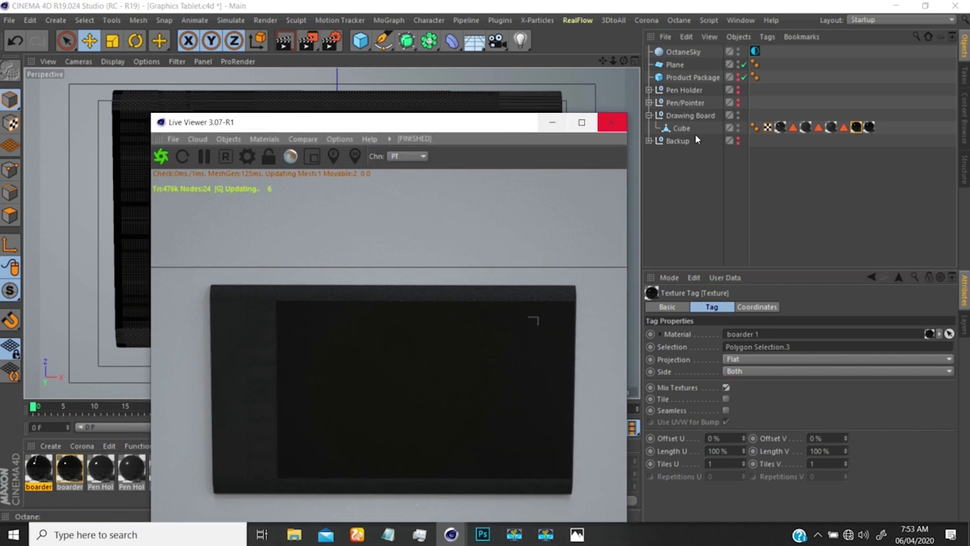
{"action": "left_click", "coordinate": [869, 126]}
{"action": "left_click", "coordinate": [725, 387]}
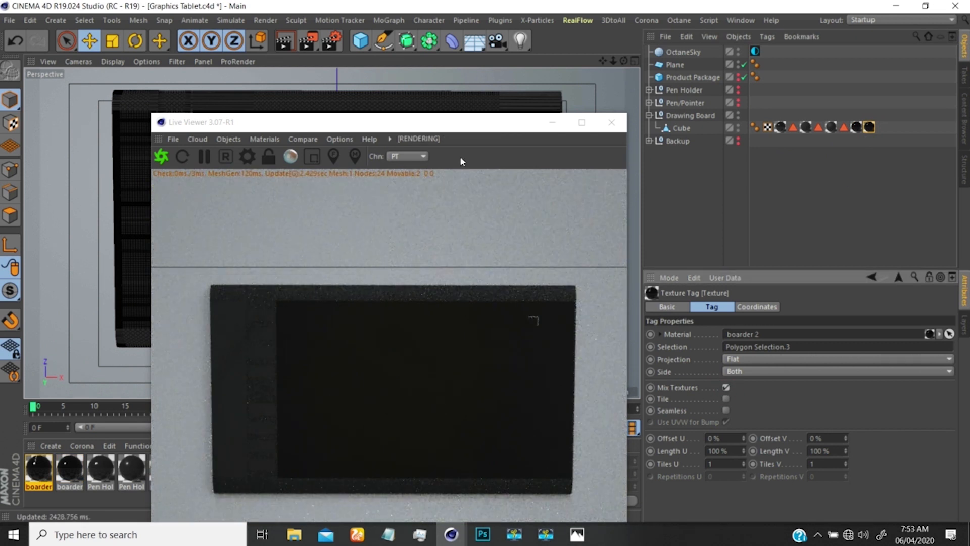
- Create an Octane Mix Material and name it Boarder
{"action": "left_click_drag", "start_coordinate": [457, 124], "coordinate": [594, 104]}
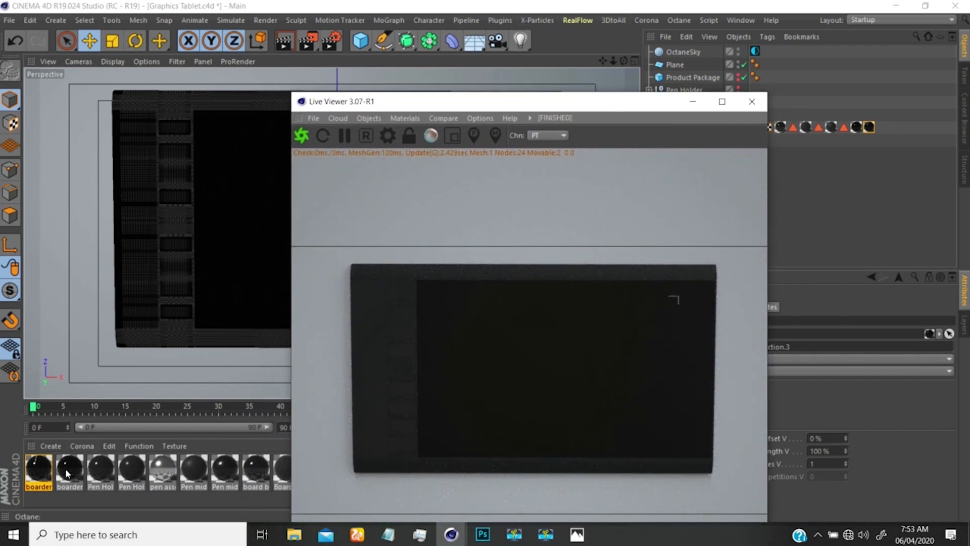
{"action": "left_click", "coordinate": [82, 446]}
{"action": "mouse_move", "coordinate": [50, 446]}
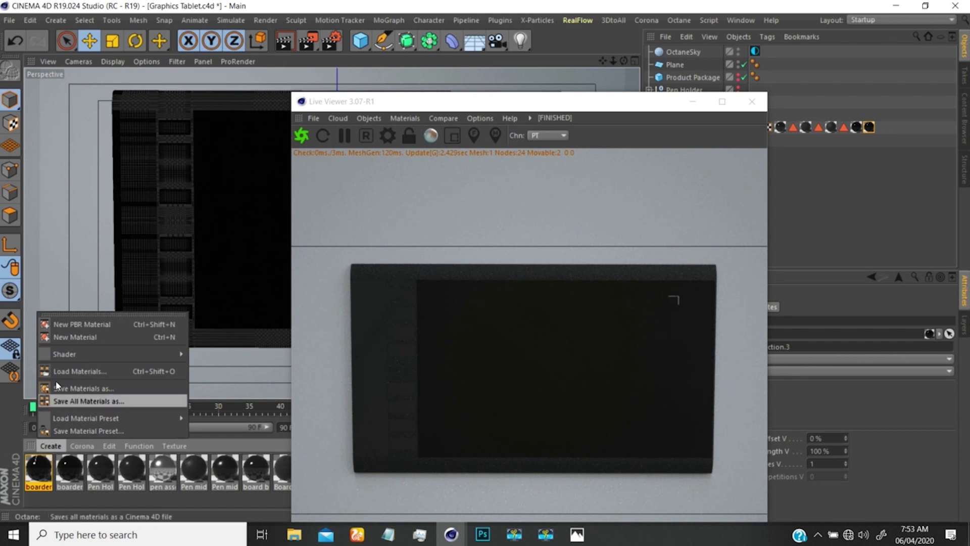
{"action": "mouse_move", "coordinate": [122, 354]}
{"action": "mouse_move", "coordinate": [220, 309]}
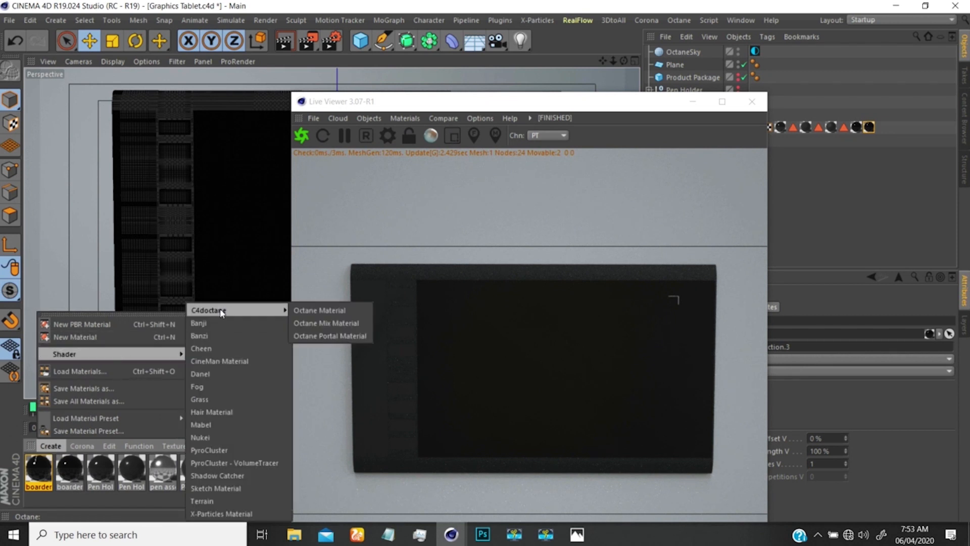
{"action": "left_click", "coordinate": [326, 323]}
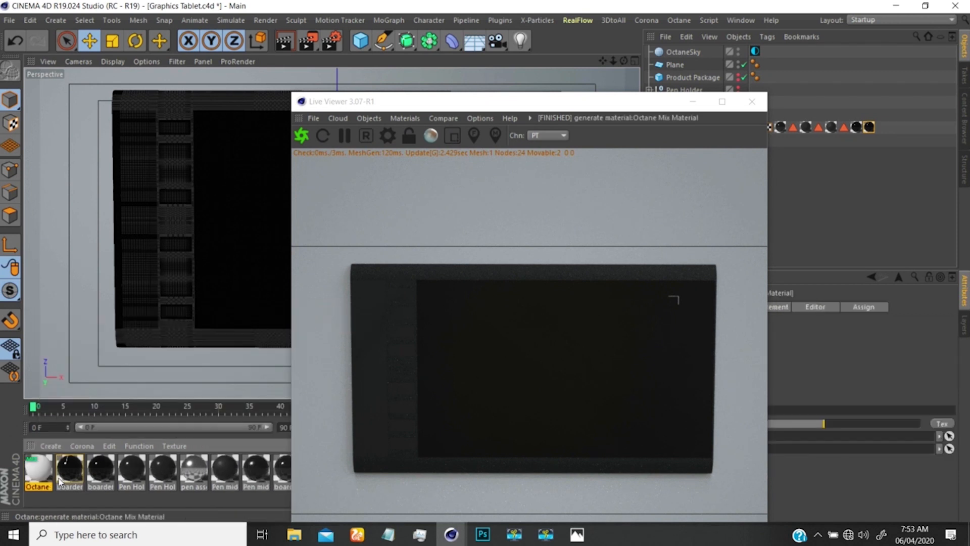
{"action": "double_click", "coordinate": [38, 486]}
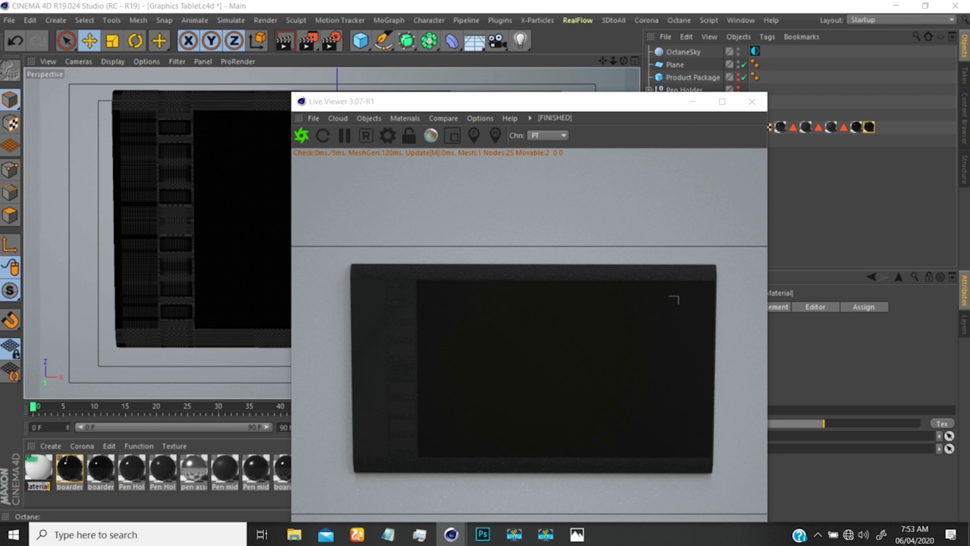
{"action": "type", "text": "boarder"}
{"action": "key", "text": "Return"}
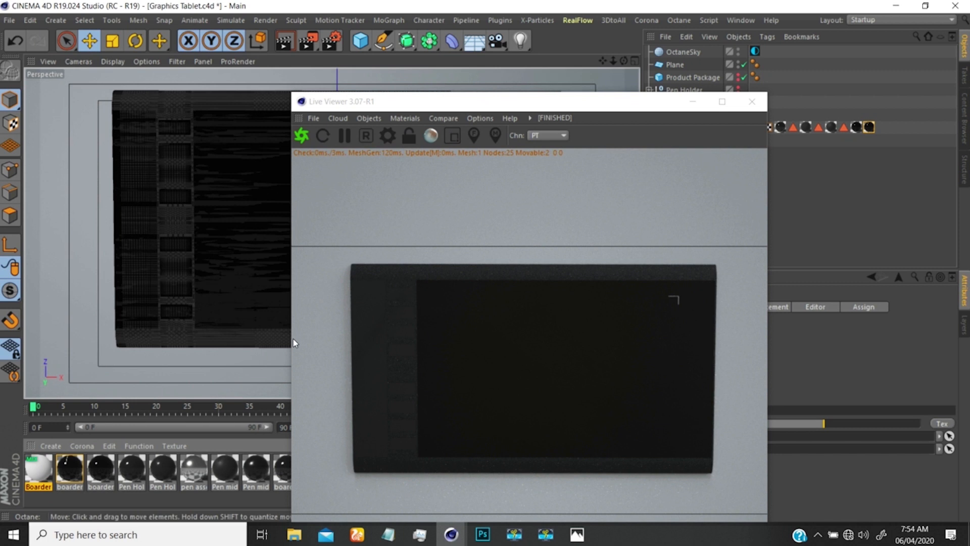
- Assign boarder 1 as Material1 and boarder 2 as Material2 of the Boarder mix material
{"action": "double_click", "coordinate": [39, 468]}
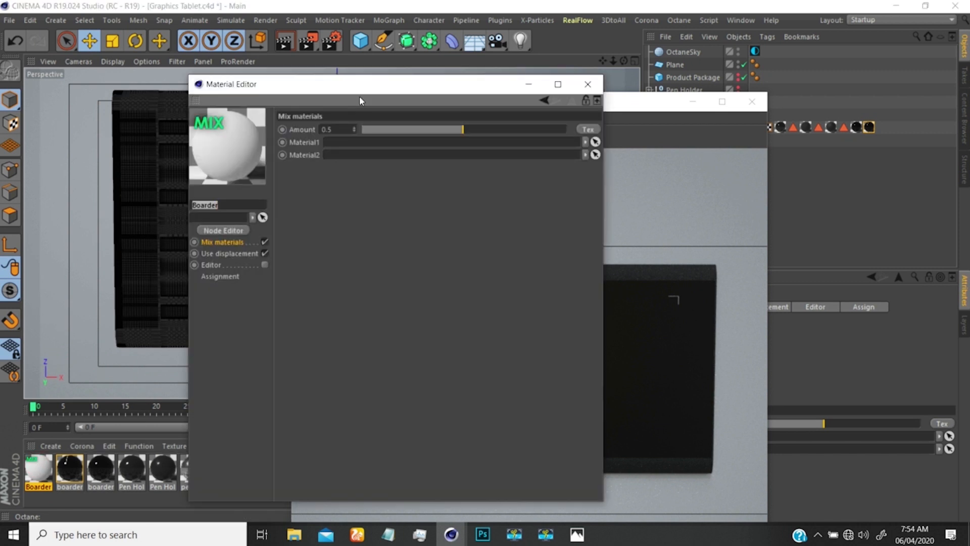
{"action": "left_click_drag", "start_coordinate": [360, 101], "coordinate": [597, 71]}
{"action": "left_click", "coordinate": [460, 202]}
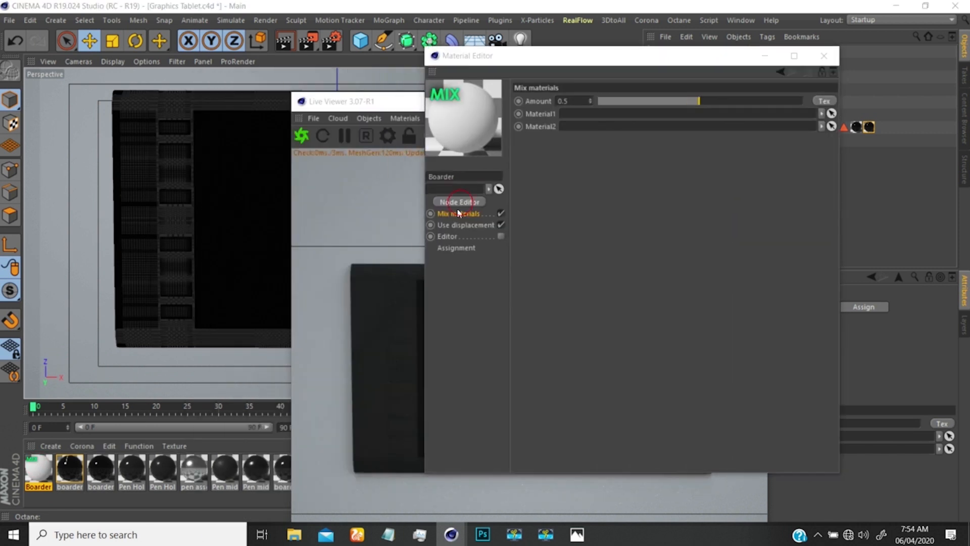
{"action": "left_click", "coordinate": [734, 155]}
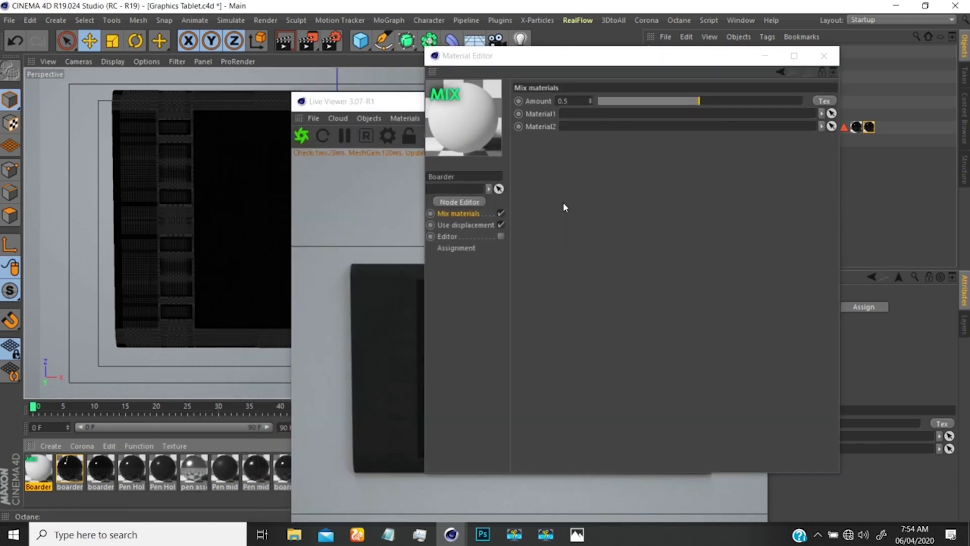
{"action": "left_click_drag", "start_coordinate": [125, 450], "coordinate": [576, 114]}
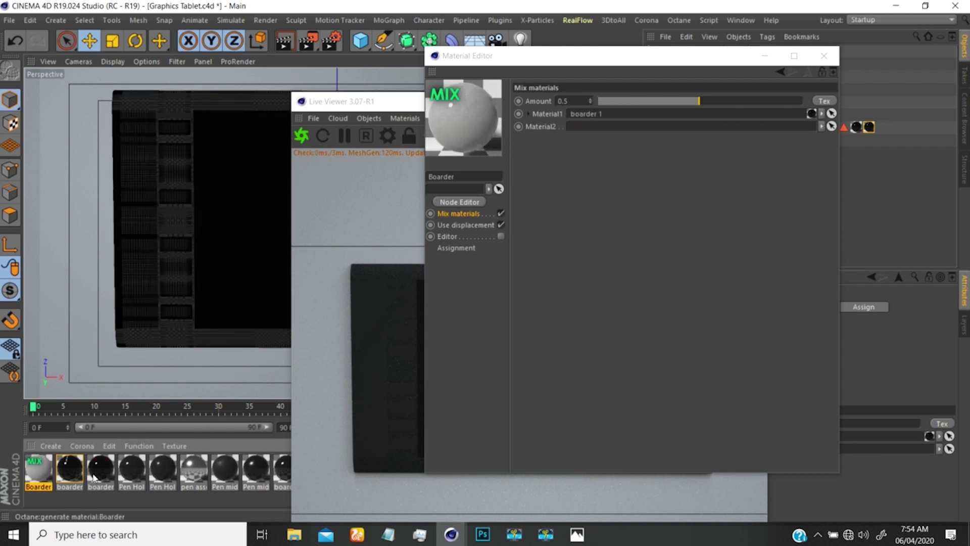
{"action": "left_click_drag", "start_coordinate": [74, 478], "coordinate": [579, 127]}
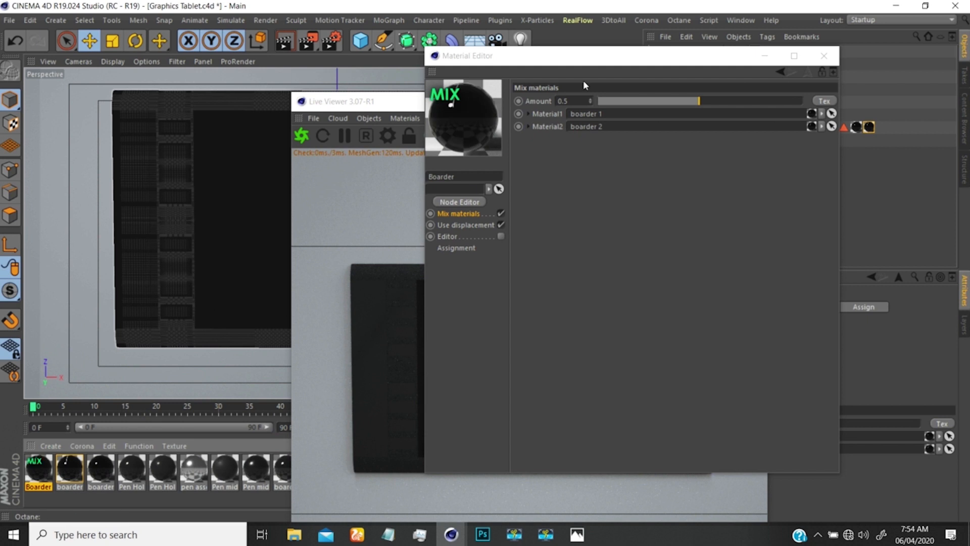
- Apply the Boarder mix material to the Drawing Board's Cube and restrict its texture tag to Polygon Selection.3
{"action": "left_click_drag", "start_coordinate": [593, 59], "coordinate": [293, 77]}
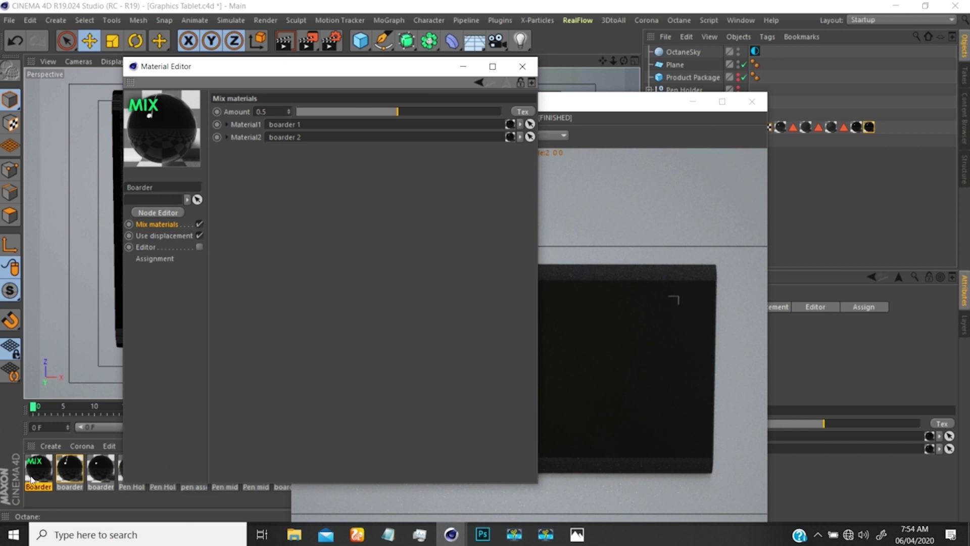
{"action": "left_click_drag", "start_coordinate": [629, 102], "coordinate": [476, 87]}
{"action": "left_click_drag", "start_coordinate": [68, 470], "coordinate": [63, 452]}
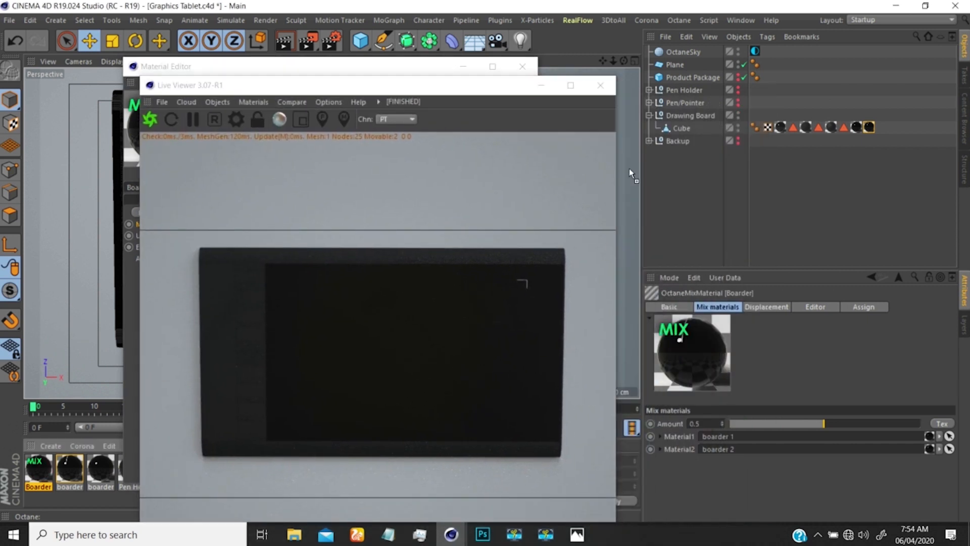
{"action": "left_click_drag", "start_coordinate": [631, 174], "coordinate": [683, 127]}
{"action": "left_click", "coordinate": [845, 128]}
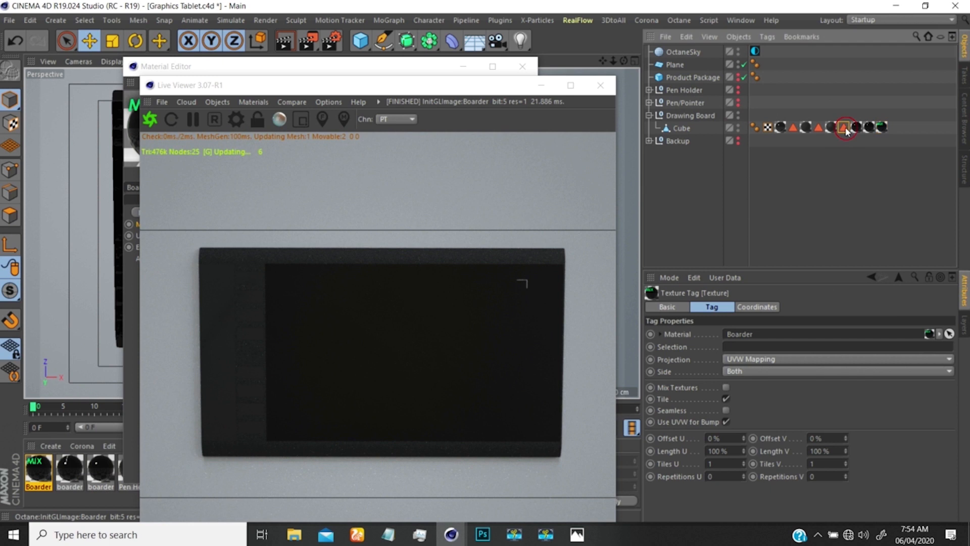
{"action": "left_click_drag", "start_coordinate": [845, 129], "coordinate": [740, 346]}
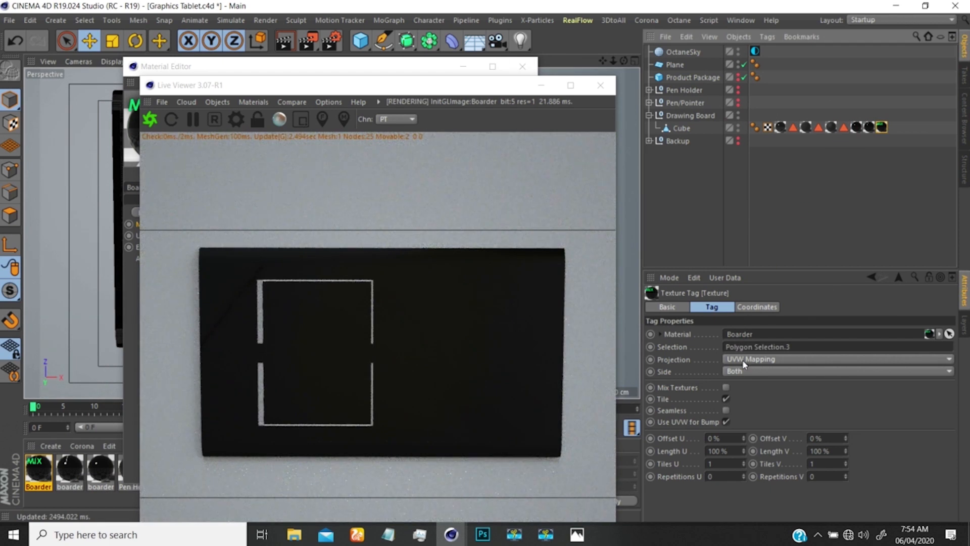
- Set the Boarder texture tag's projection to Flat and turn off tiling
{"action": "left_click", "coordinate": [740, 359]}
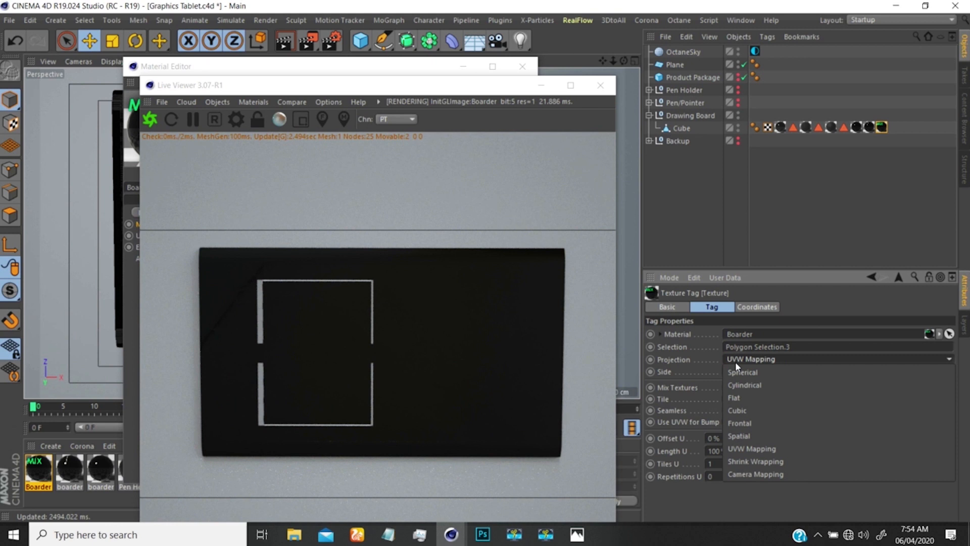
{"action": "left_click", "coordinate": [729, 362]}
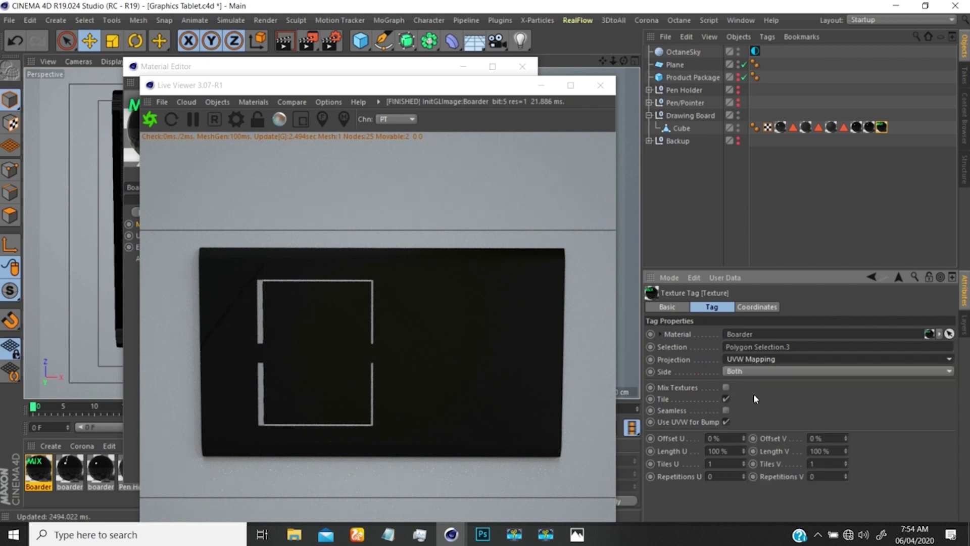
{"action": "left_click", "coordinate": [726, 399]}
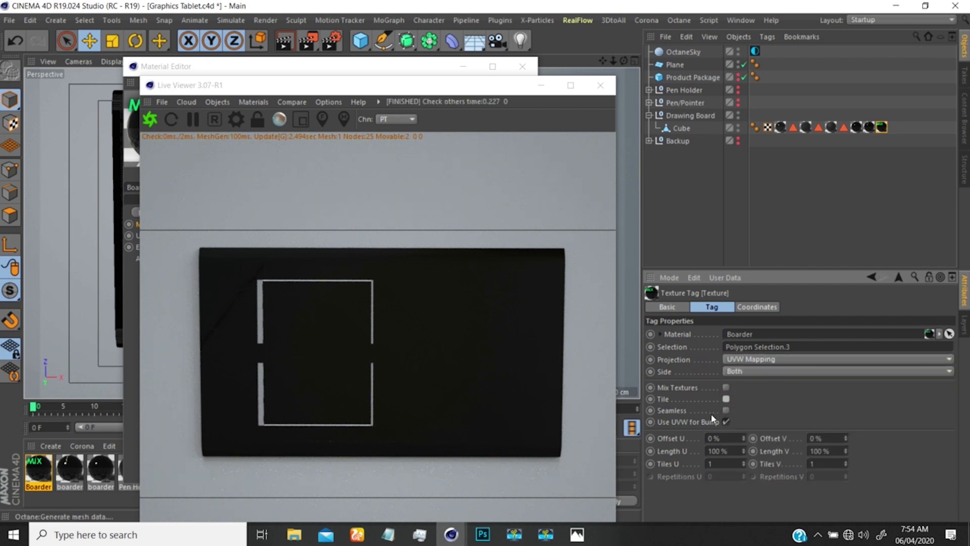
{"action": "left_click", "coordinate": [741, 359]}
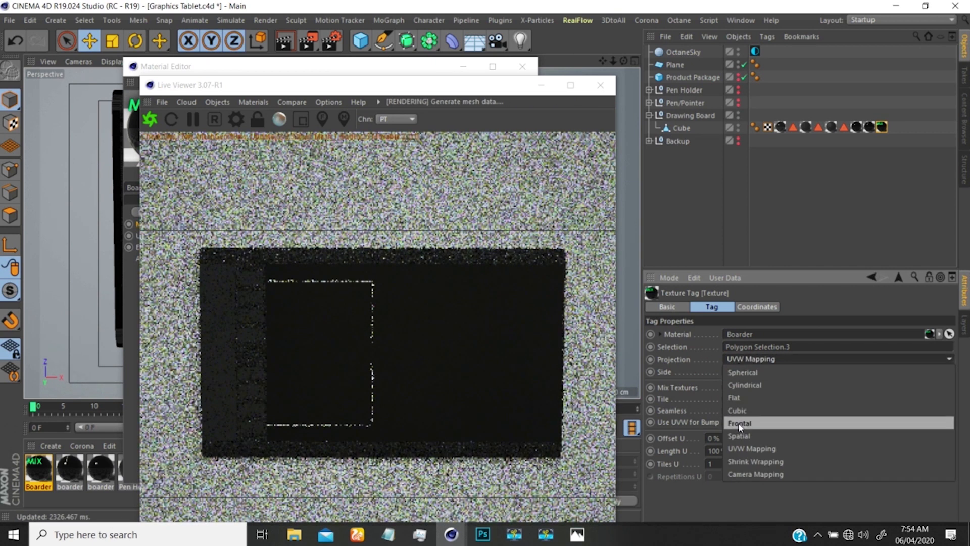
{"action": "left_click", "coordinate": [738, 399]}
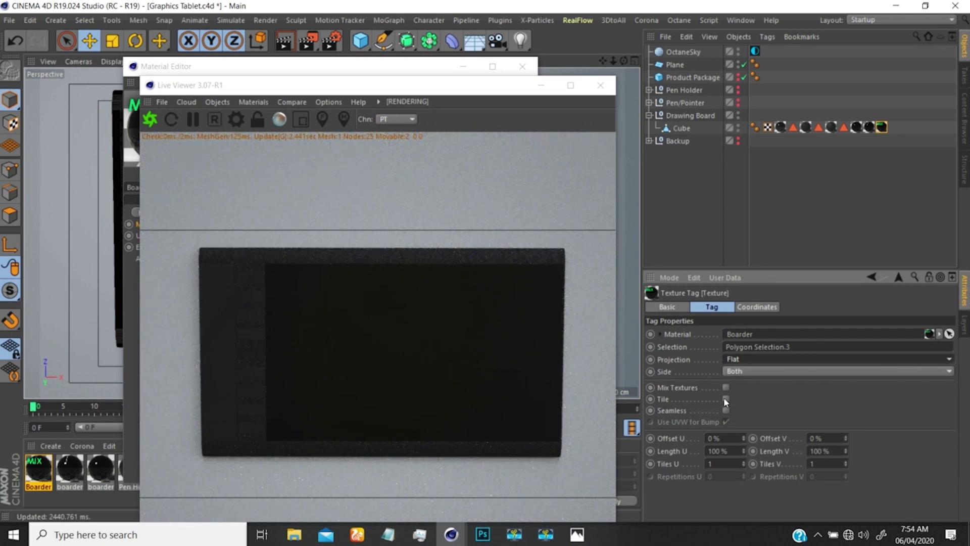
{"action": "left_click", "coordinate": [727, 399]}
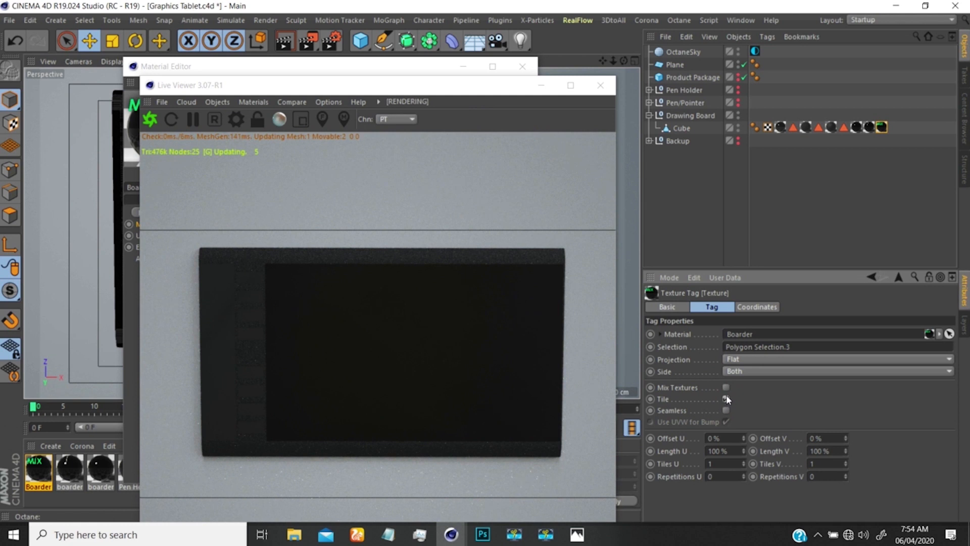
{"action": "left_click", "coordinate": [727, 399]}
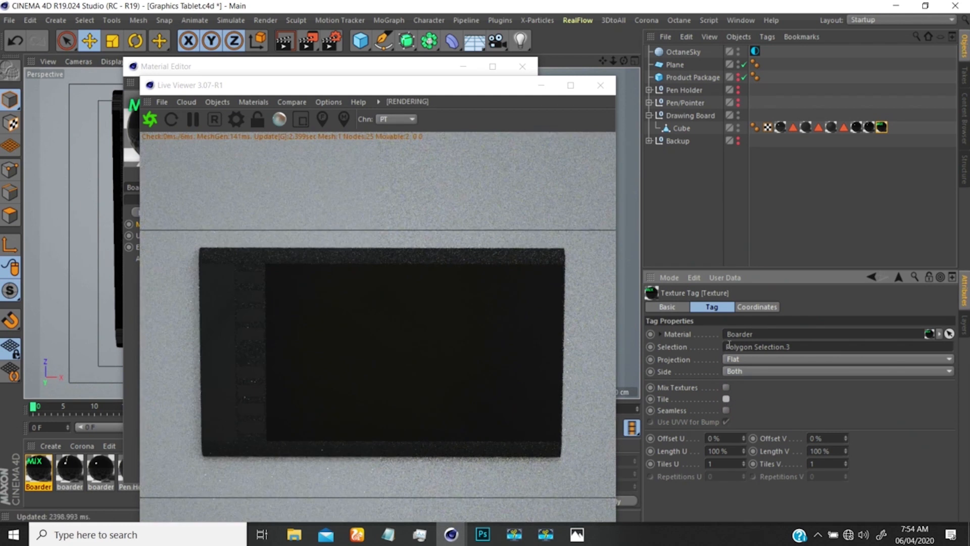
- Open the Boarder mix material in the Octane Node Editor and separate the overlapping boarder 1 and boarder 2 material nodes
{"action": "left_click_drag", "start_coordinate": [432, 85], "coordinate": [684, 84]}
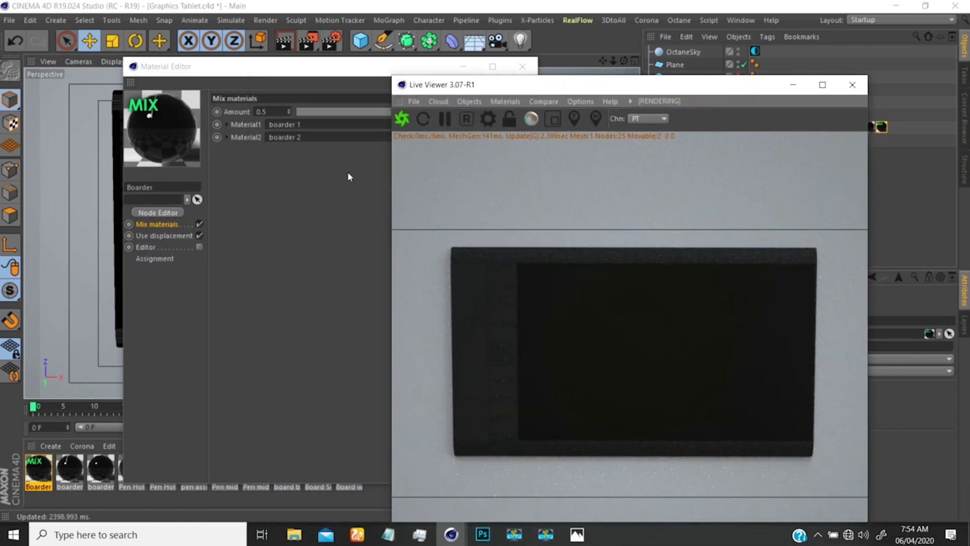
{"action": "left_click", "coordinate": [159, 213]}
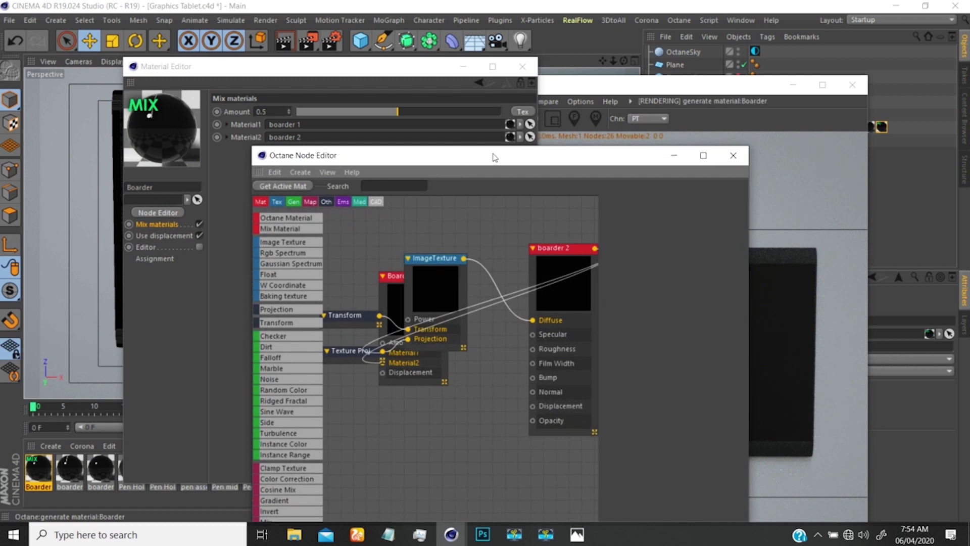
{"action": "left_click_drag", "start_coordinate": [493, 155], "coordinate": [516, 108]}
{"action": "left_click_drag", "start_coordinate": [456, 222], "coordinate": [424, 219], "text": "ctrl"}
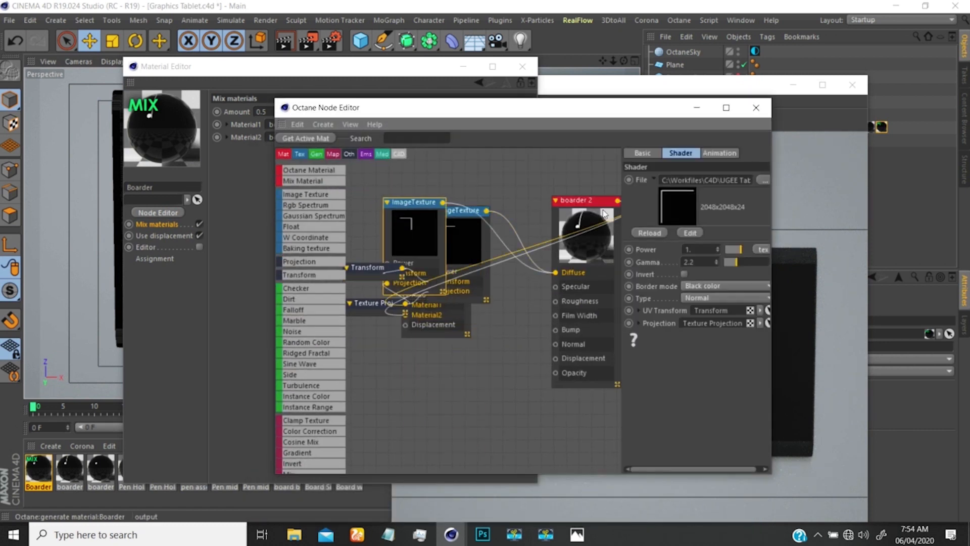
{"action": "scroll", "coordinate": [482, 246], "scroll_direction": "down", "scroll_amount": 3}
{"action": "left_click_drag", "start_coordinate": [537, 228], "coordinate": [513, 165]}
{"action": "left_click_drag", "start_coordinate": [534, 245], "coordinate": [477, 346]}
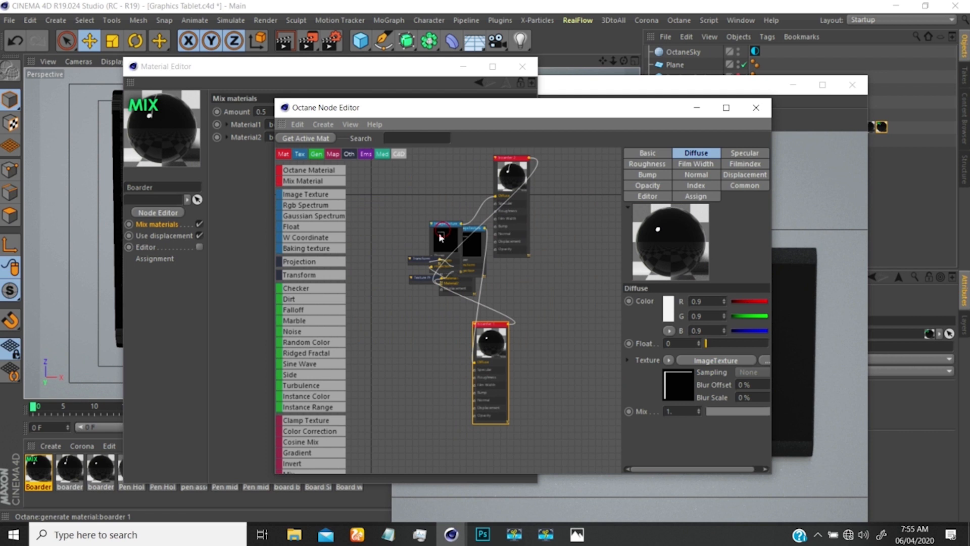
- Spread out the ImageTexture, Transform and Texture Projection nodes and place the Boarder mix node beyond both material nodes
{"action": "left_click_drag", "start_coordinate": [440, 237], "coordinate": [384, 183]}
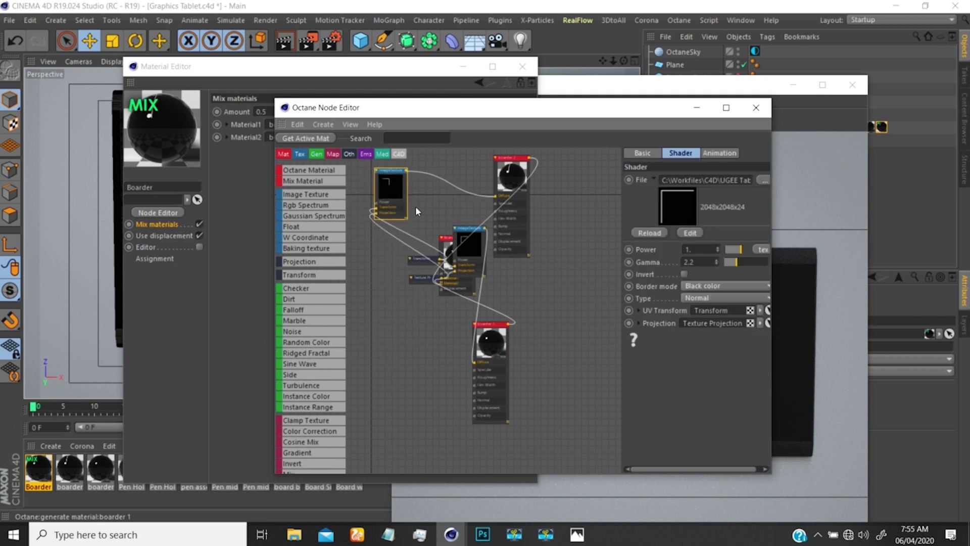
{"action": "left_click_drag", "start_coordinate": [415, 263], "coordinate": [365, 229]}
{"action": "left_click", "coordinate": [346, 181]}
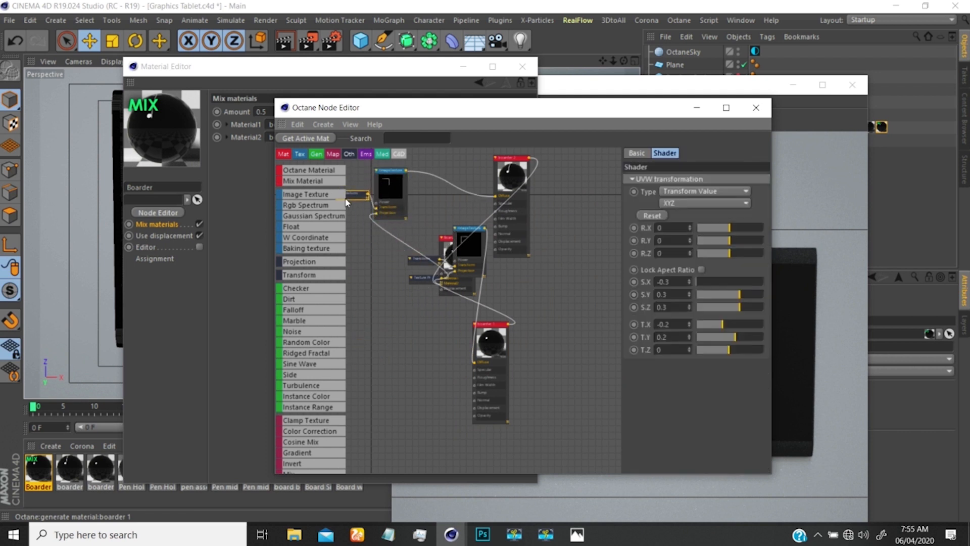
{"action": "left_click_drag", "start_coordinate": [346, 180], "coordinate": [347, 197]}
{"action": "left_click_drag", "start_coordinate": [417, 277], "coordinate": [353, 210]}
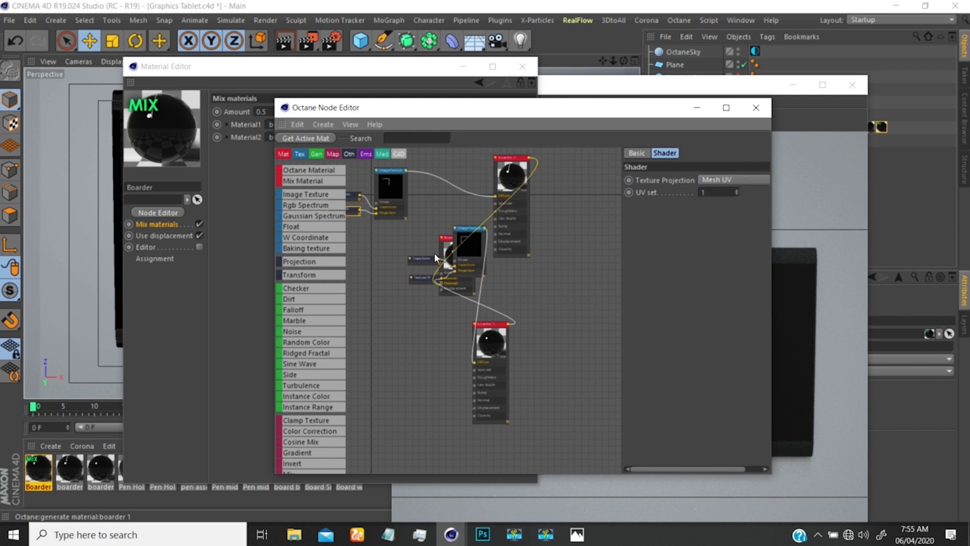
{"action": "left_click_drag", "start_coordinate": [385, 270], "coordinate": [359, 290]}
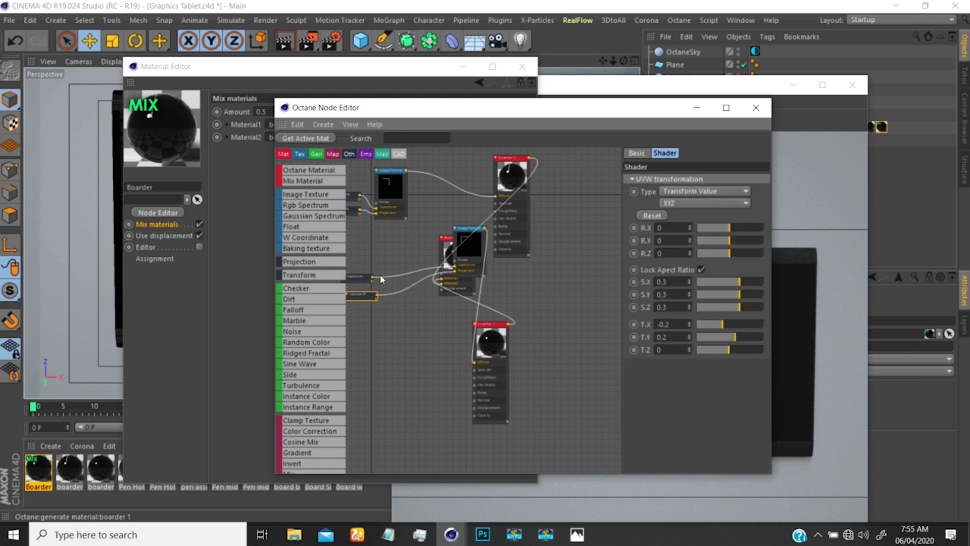
{"action": "left_click_drag", "start_coordinate": [476, 245], "coordinate": [416, 306]}
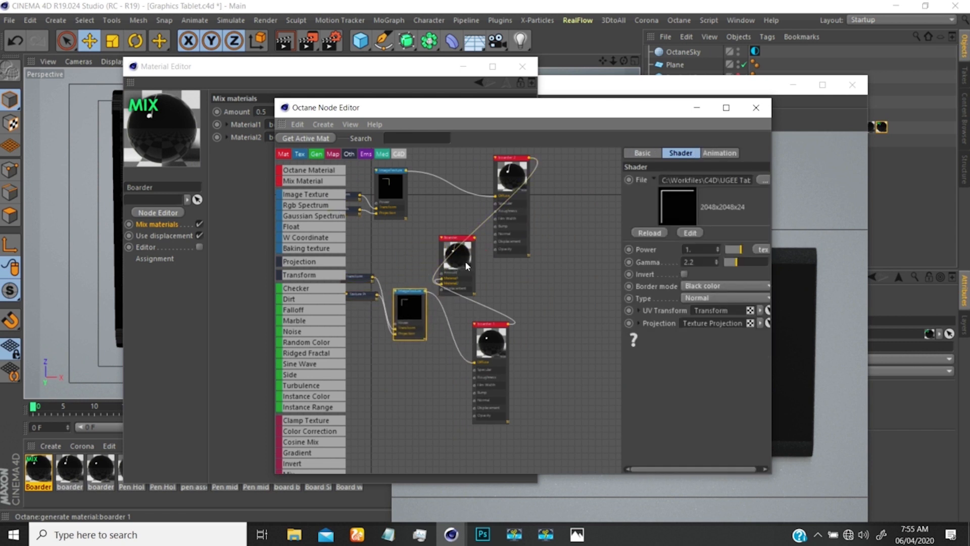
{"action": "left_click_drag", "start_coordinate": [466, 262], "coordinate": [613, 255]}
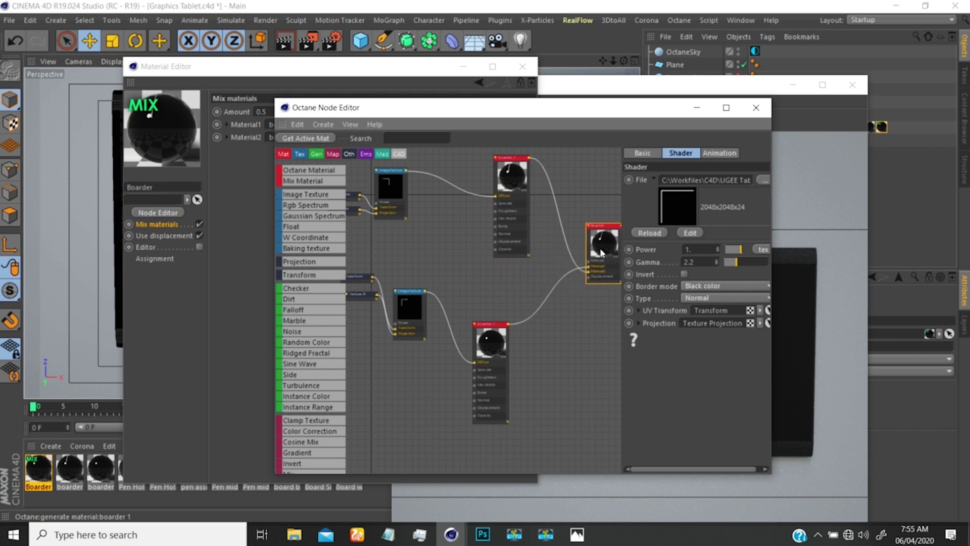
- Bring the boarder 1 and boarder 2 material nodes closer to their ImageTexture, Transform and Texture Projection nodes
{"action": "left_click_drag", "start_coordinate": [512, 175], "coordinate": [461, 182]}
{"action": "left_click_drag", "start_coordinate": [487, 336], "coordinate": [465, 297]}
{"action": "left_click_drag", "start_coordinate": [404, 298], "coordinate": [410, 262]}
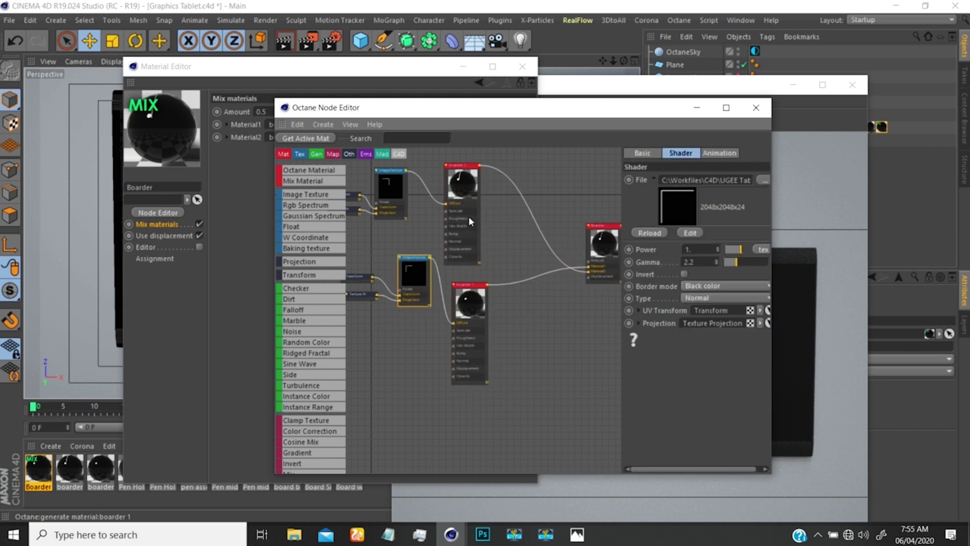
{"action": "left_click_drag", "start_coordinate": [469, 216], "coordinate": [462, 217]}
{"action": "left_click_drag", "start_coordinate": [601, 243], "coordinate": [594, 228]}
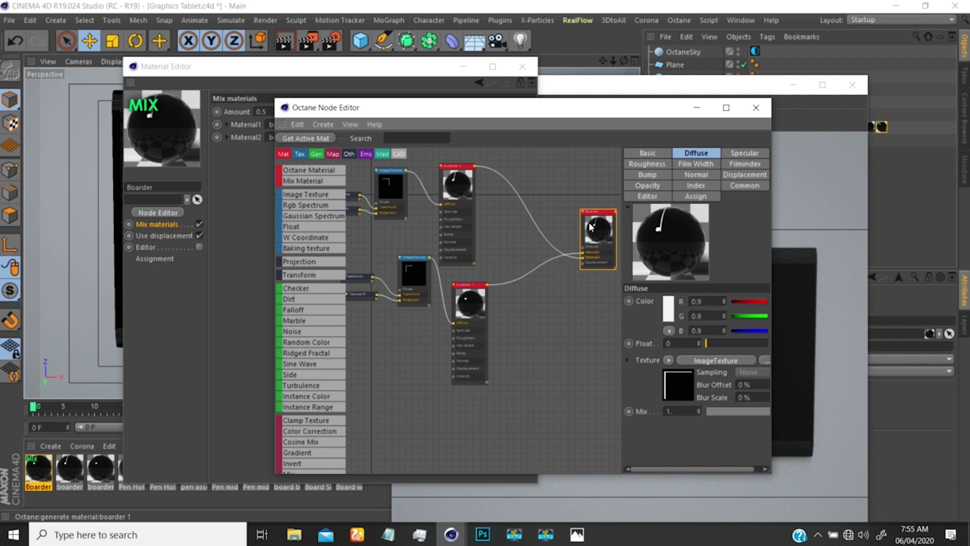
{"action": "mouse_move", "coordinate": [463, 292]}
{"action": "left_mouse_down"}
{"action": "mouse_move", "coordinate": [480, 156]}
{"action": "mouse_move", "coordinate": [464, 284]}
{"action": "left_mouse_up"}
{"action": "left_click_drag", "start_coordinate": [413, 260], "coordinate": [414, 291]}
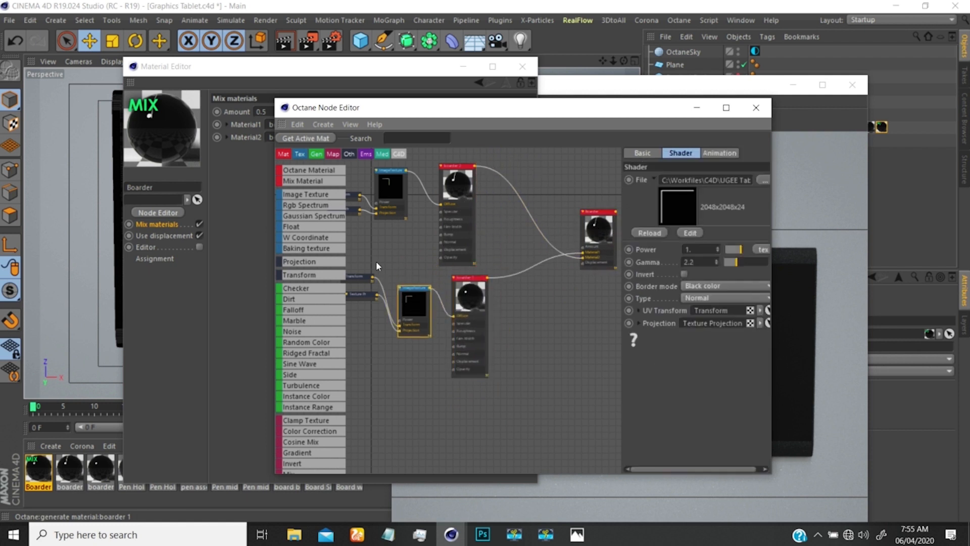
{"action": "left_click_drag", "start_coordinate": [376, 262], "coordinate": [360, 297]}
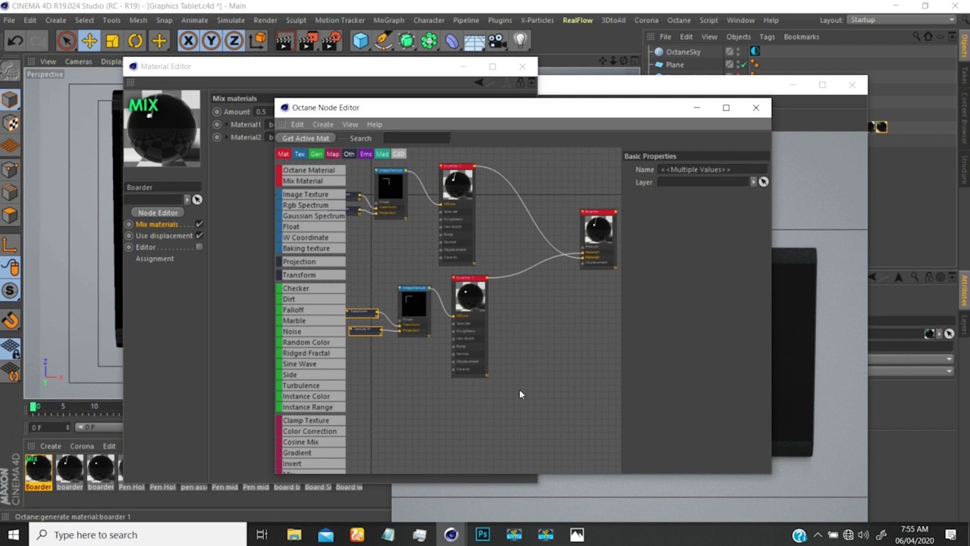
- Rearrange the node graph so the whole boarder 1 chain sits above the boarder 2 chain
{"action": "left_click_drag", "start_coordinate": [505, 230], "coordinate": [361, 196]}
{"action": "left_click_drag", "start_coordinate": [461, 175], "coordinate": [581, 389]}
{"action": "left_click_drag", "start_coordinate": [518, 324], "coordinate": [355, 289]}
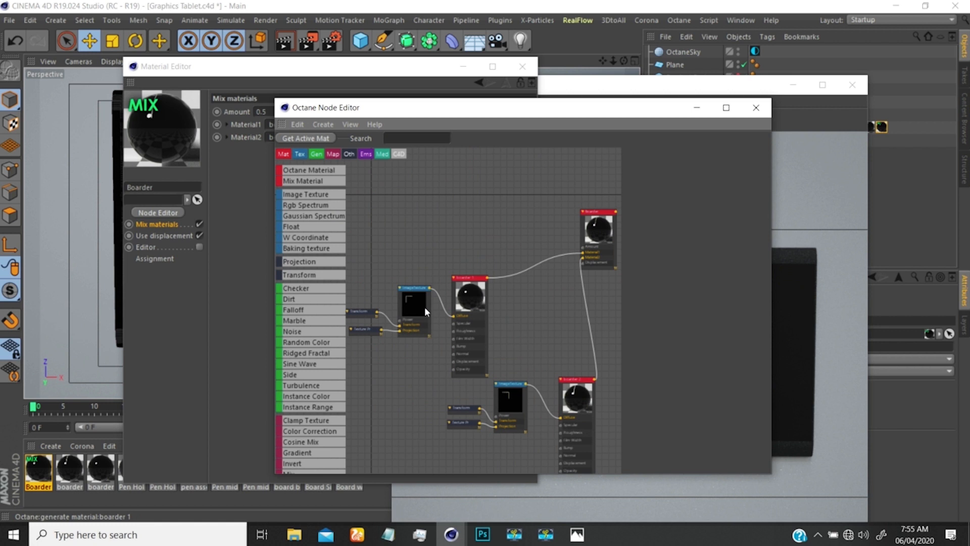
{"action": "left_click_drag", "start_coordinate": [520, 349], "coordinate": [357, 274]}
{"action": "left_click_drag", "start_coordinate": [469, 286], "coordinate": [452, 188]}
{"action": "left_click_drag", "start_coordinate": [608, 422], "coordinate": [447, 396]}
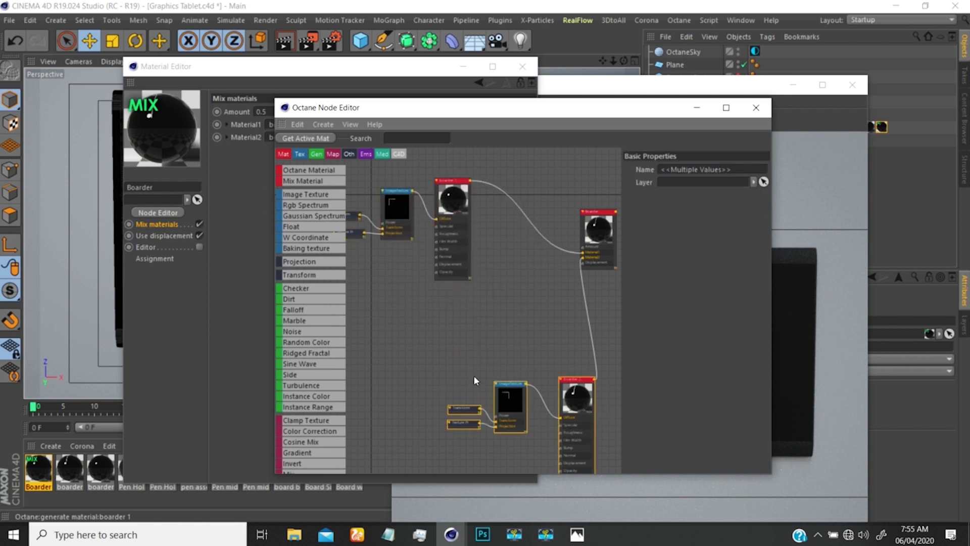
{"action": "left_click_drag", "start_coordinate": [577, 383], "coordinate": [437, 279]}
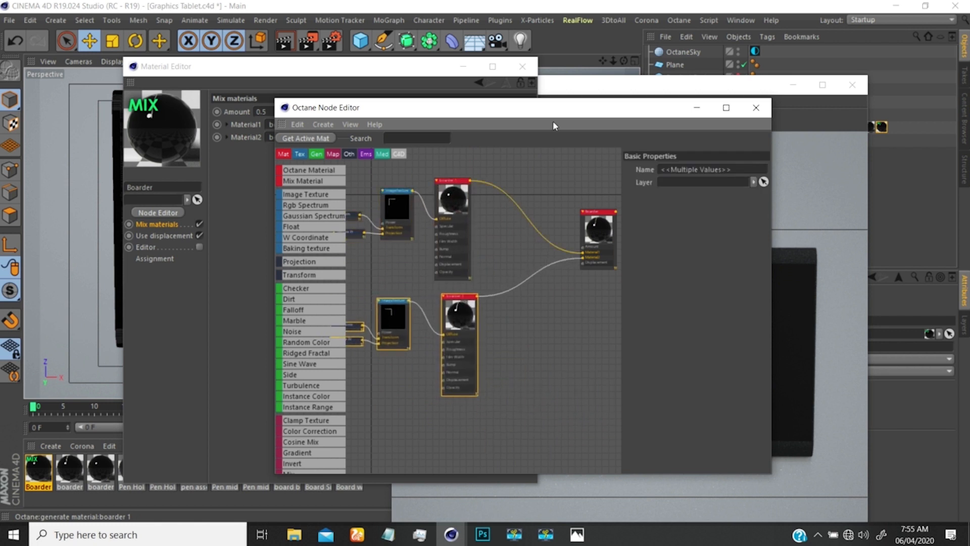
- Inspect the settings of both boarder materials, their image textures and the Boarder mix node
{"action": "left_click", "coordinate": [466, 188]}
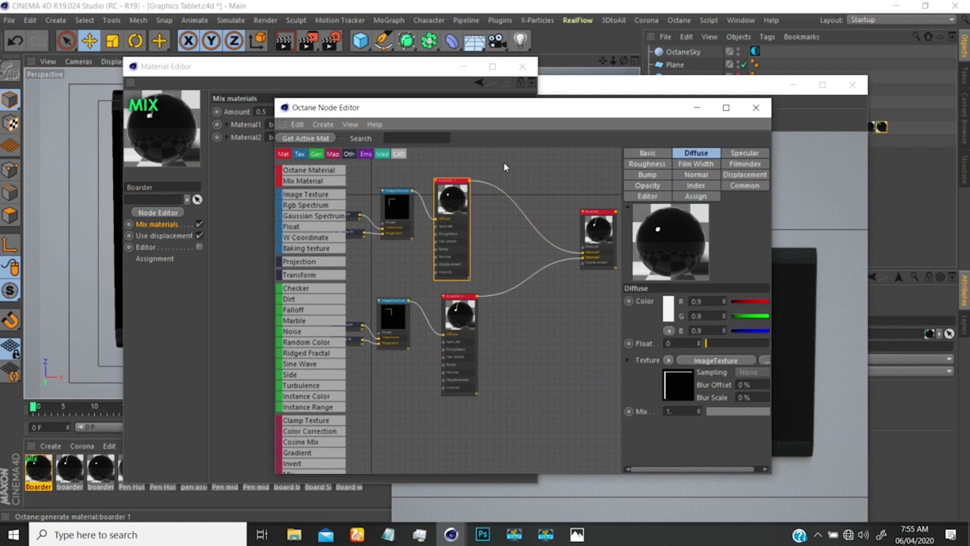
{"action": "left_click", "coordinate": [409, 201]}
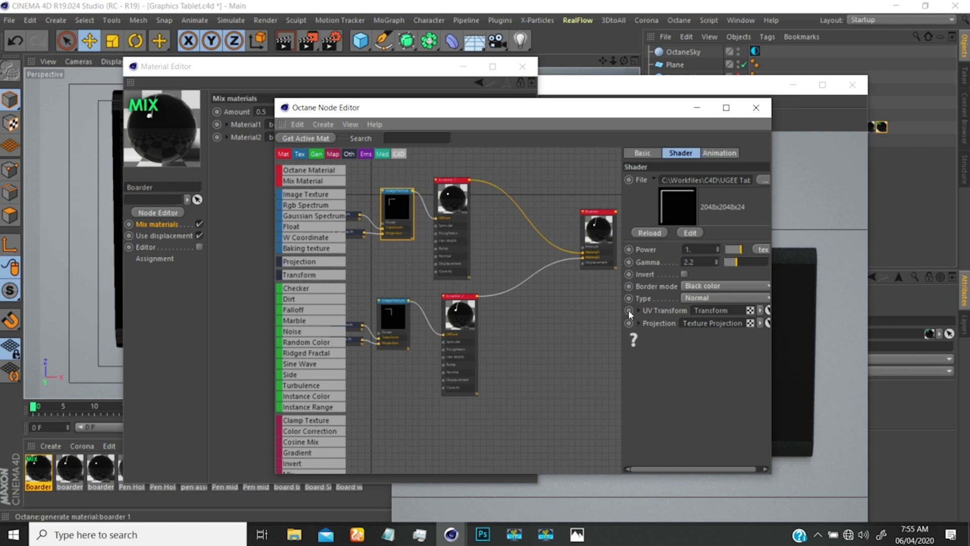
{"action": "left_click", "coordinate": [400, 317]}
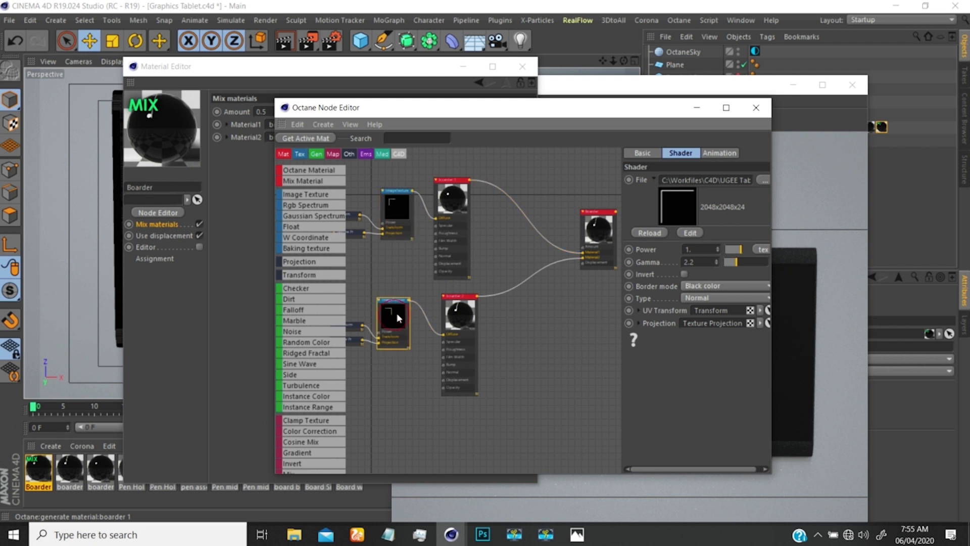
{"action": "left_click", "coordinate": [467, 314]}
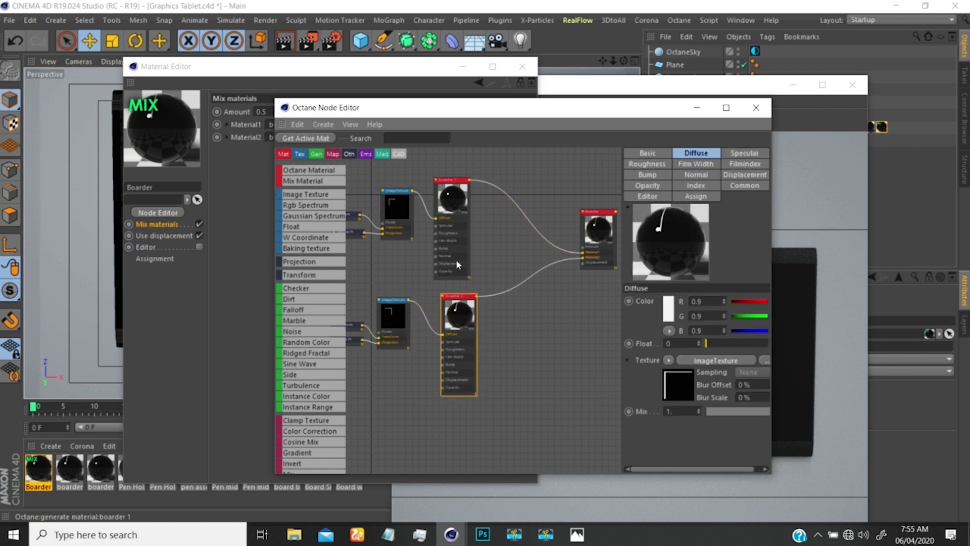
{"action": "left_click", "coordinate": [592, 225]}
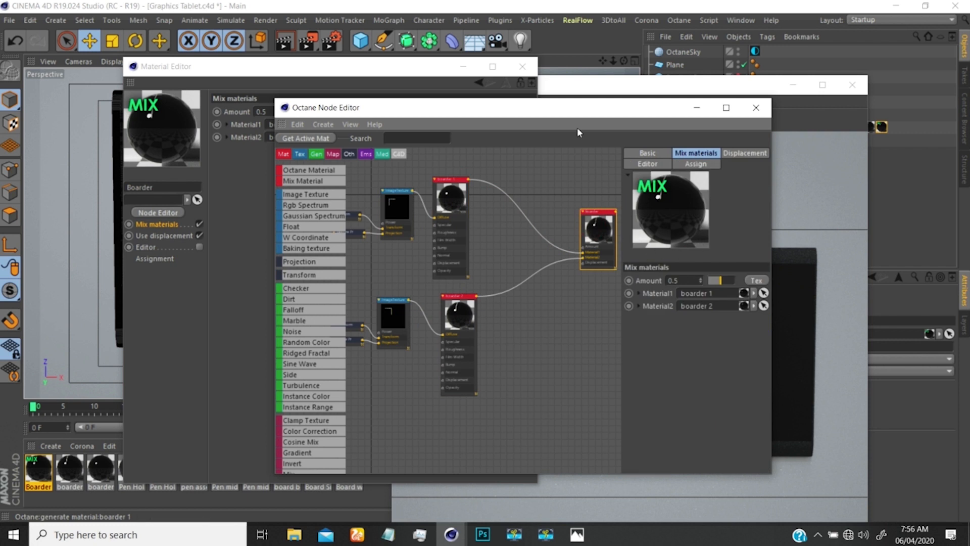
- Close the Material Editor and rearrange the Node Editor and Live Viewer windows to uncover the render and the object list
{"action": "left_click_drag", "start_coordinate": [585, 108], "coordinate": [380, 156]}
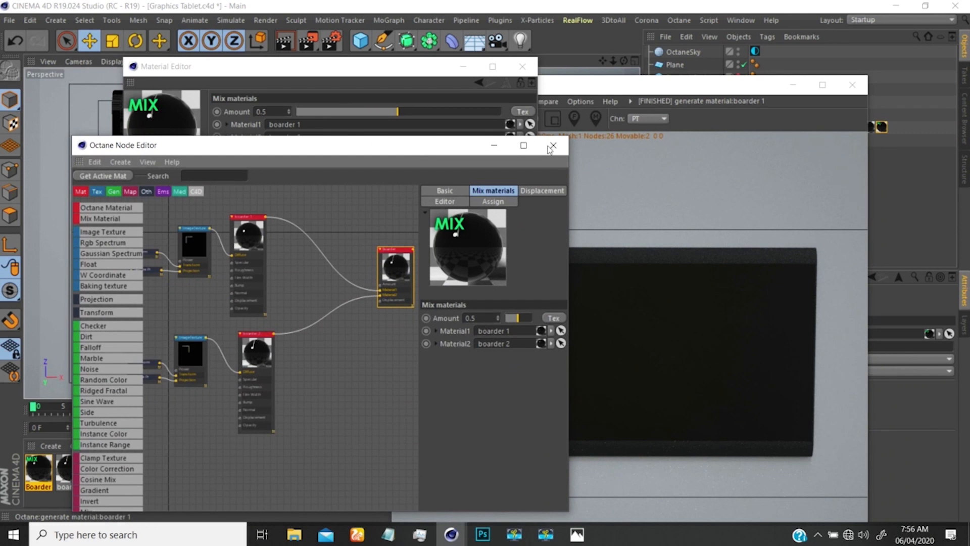
{"action": "left_click_drag", "start_coordinate": [516, 155], "coordinate": [403, 224]}
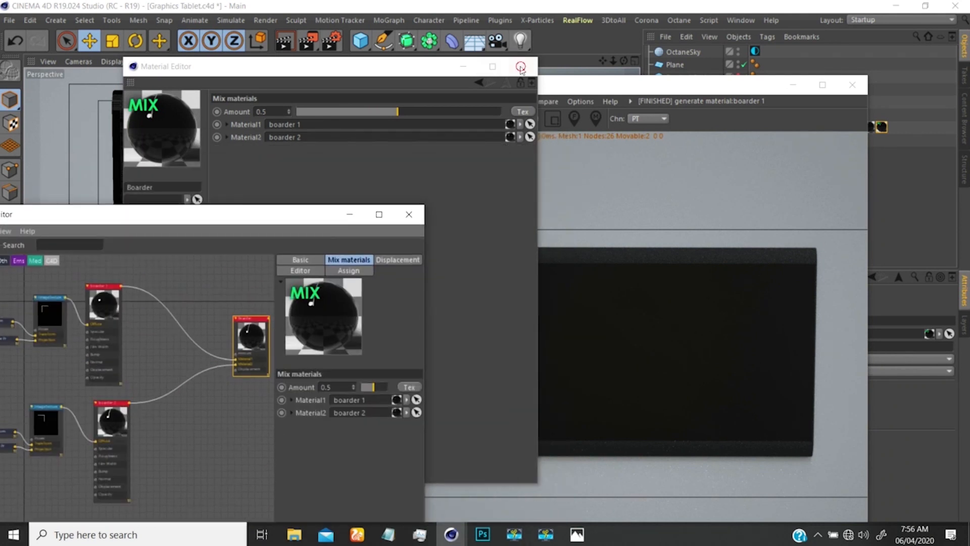
{"action": "left_click_drag", "start_coordinate": [299, 216], "coordinate": [321, 245]}
{"action": "left_click_drag", "start_coordinate": [661, 90], "coordinate": [418, 75]}
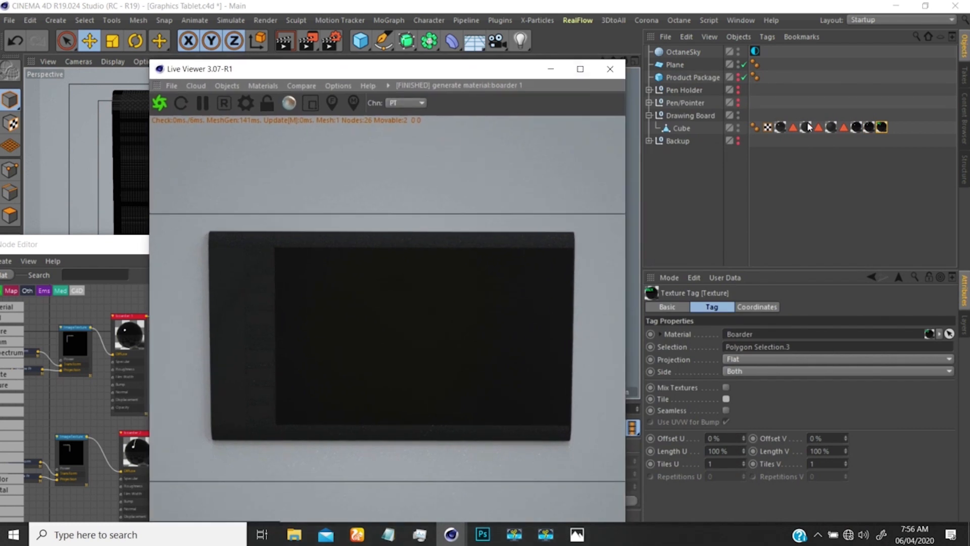
- Try Cubic projection on the Cube's Boarder texture tag
{"action": "left_click", "coordinate": [882, 128]}
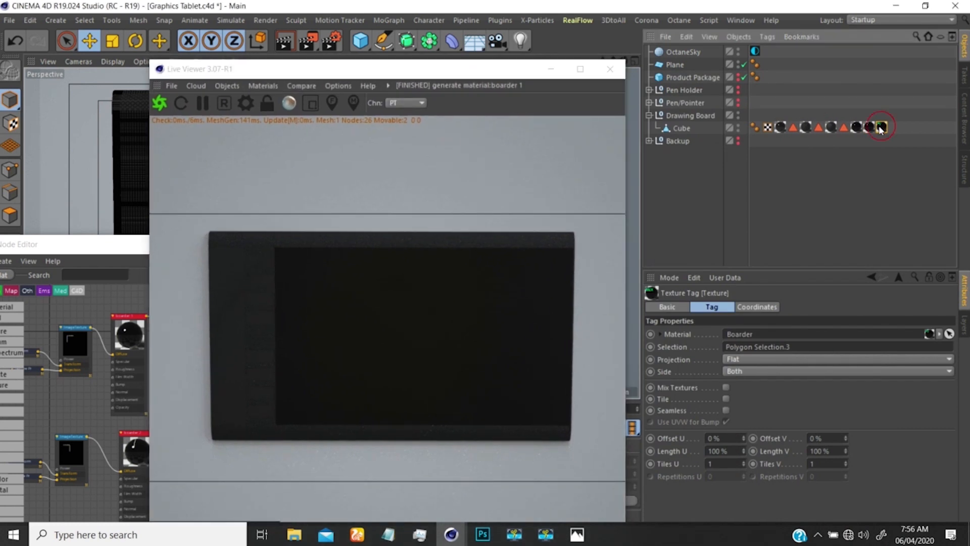
{"action": "left_click", "coordinate": [737, 358]}
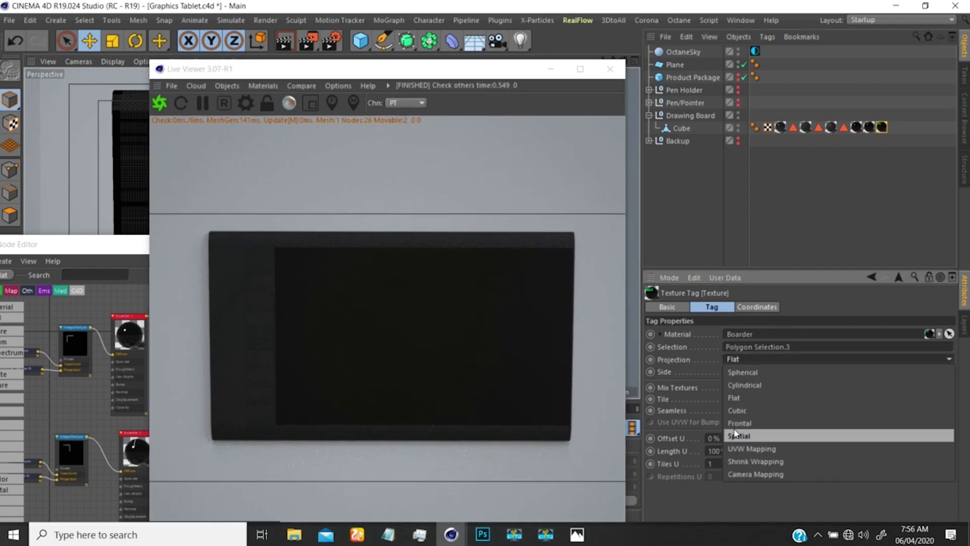
{"action": "left_click", "coordinate": [740, 411]}
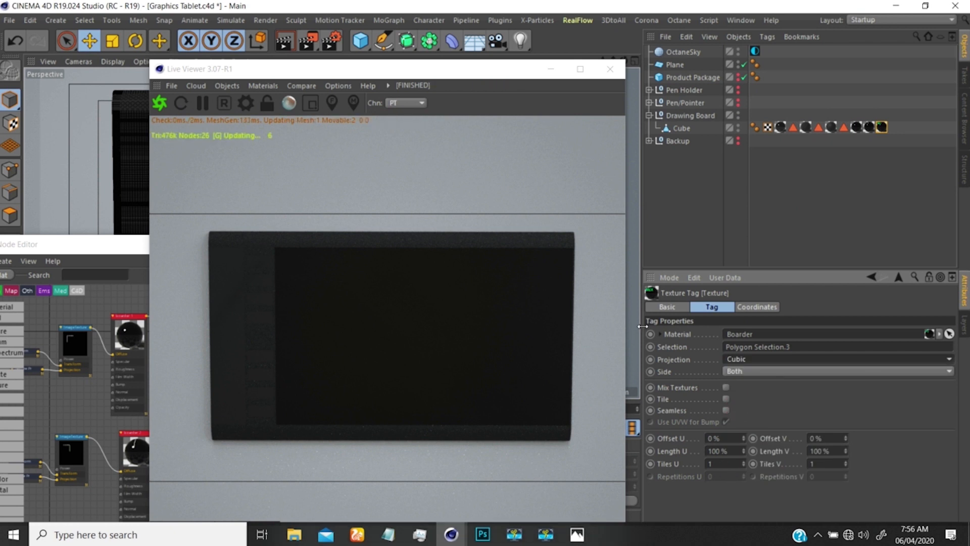
{"action": "left_click_drag", "start_coordinate": [469, 69], "coordinate": [472, 107]}
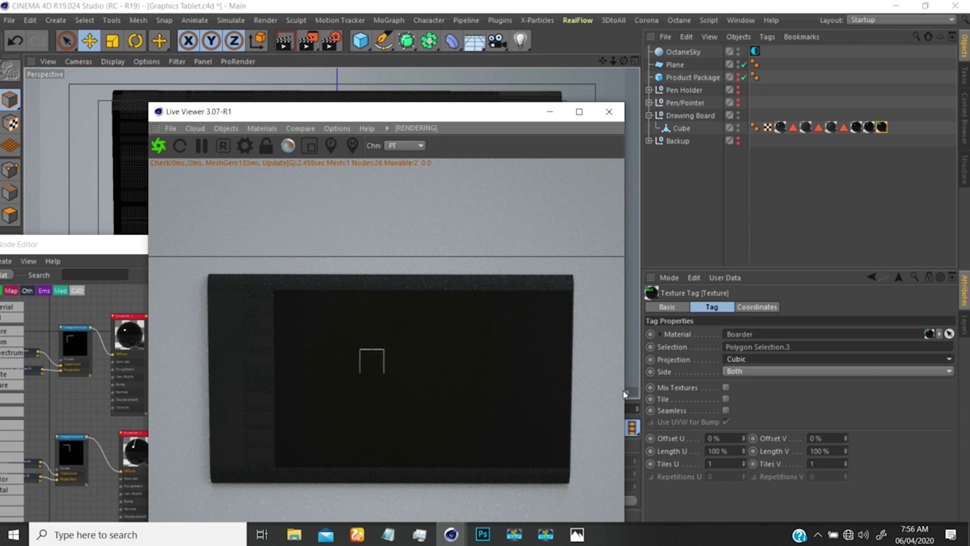
- Try Frontal projection on the Boarder texture tag and return it to Flat
{"action": "left_click", "coordinate": [741, 361]}
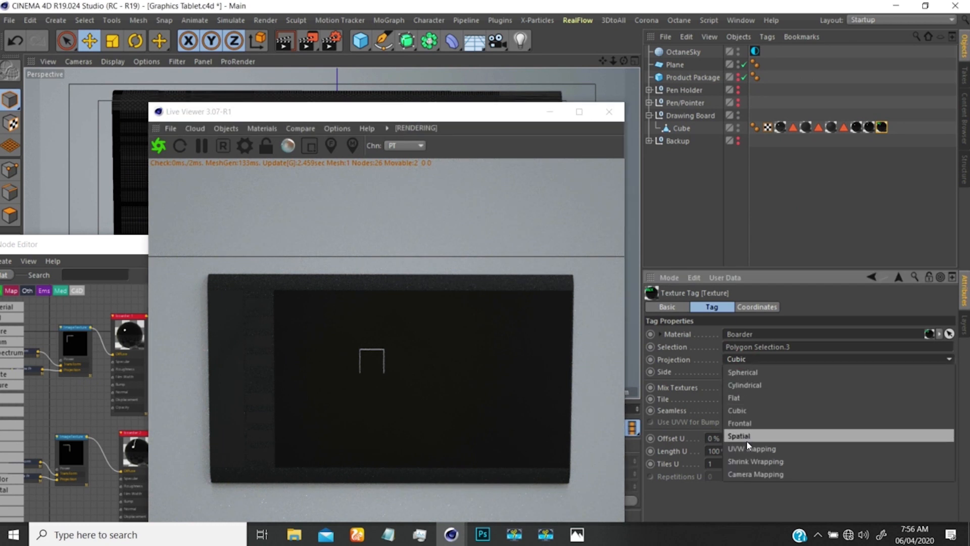
{"action": "left_click", "coordinate": [741, 423]}
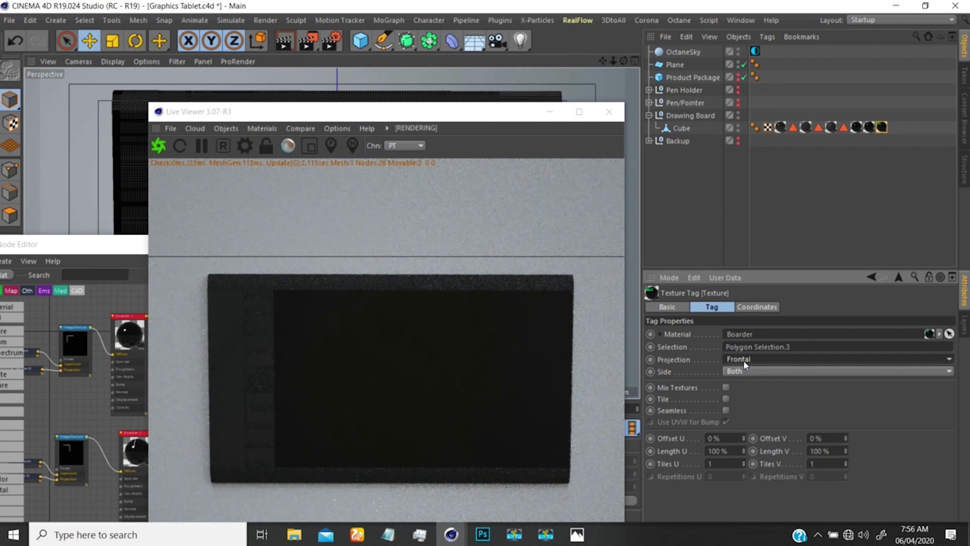
{"action": "left_click", "coordinate": [743, 359]}
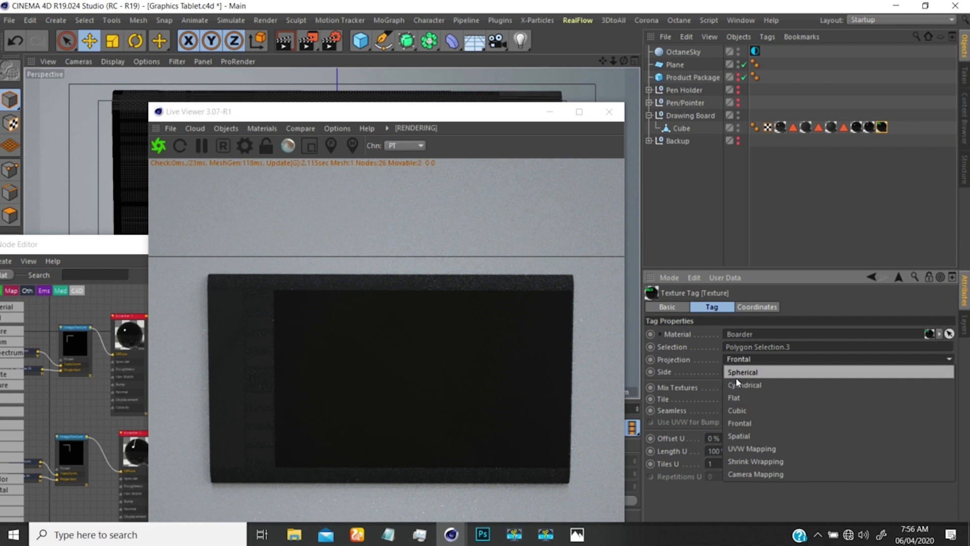
{"action": "left_click", "coordinate": [732, 399]}
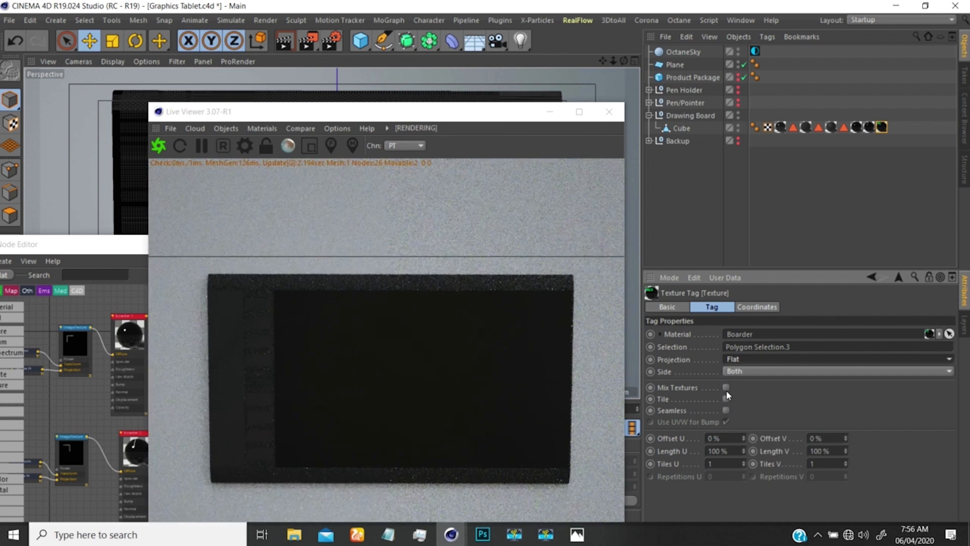
- Turn off Mix Textures on the Cube's boarder 1 and boarder 2 texture tags
{"action": "left_click", "coordinate": [857, 127]}
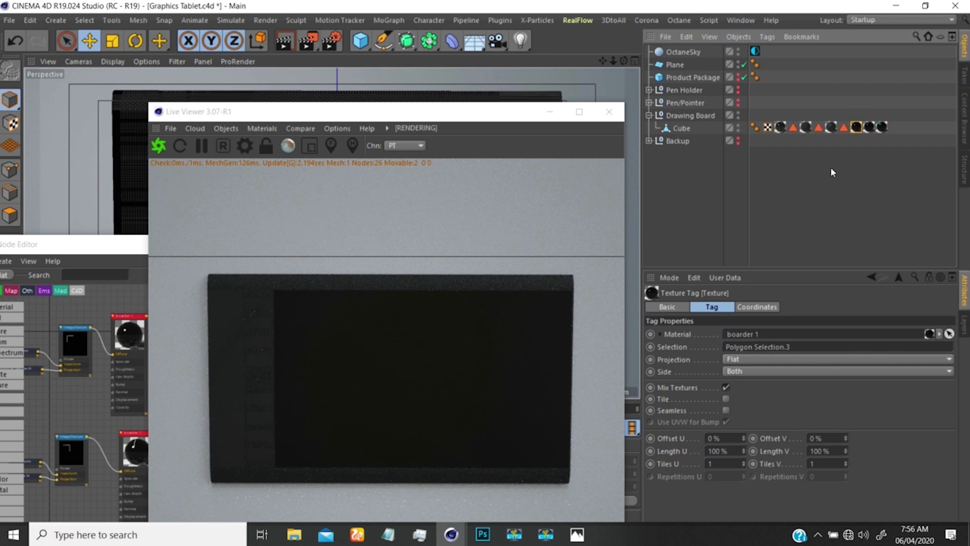
{"action": "left_click", "coordinate": [727, 387]}
{"action": "left_click", "coordinate": [870, 127]}
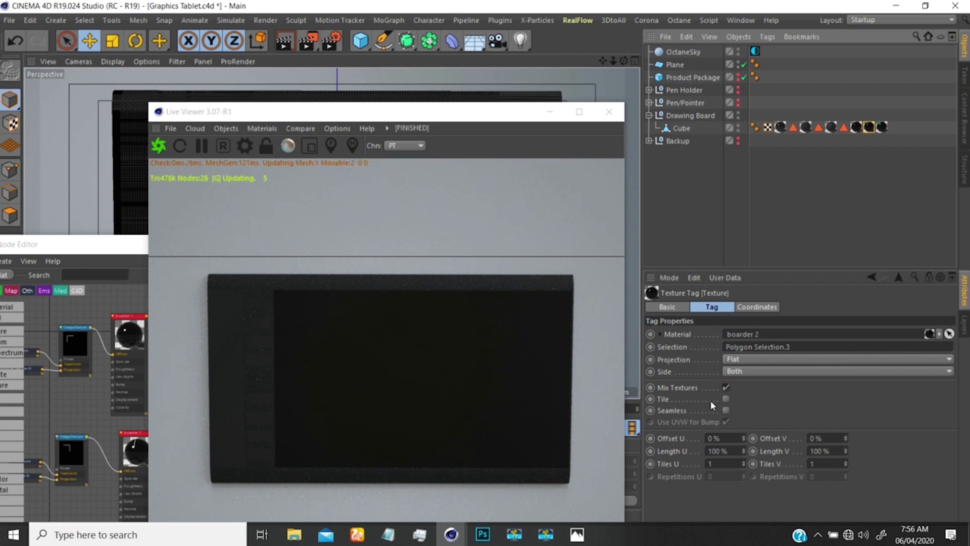
{"action": "left_click", "coordinate": [726, 387]}
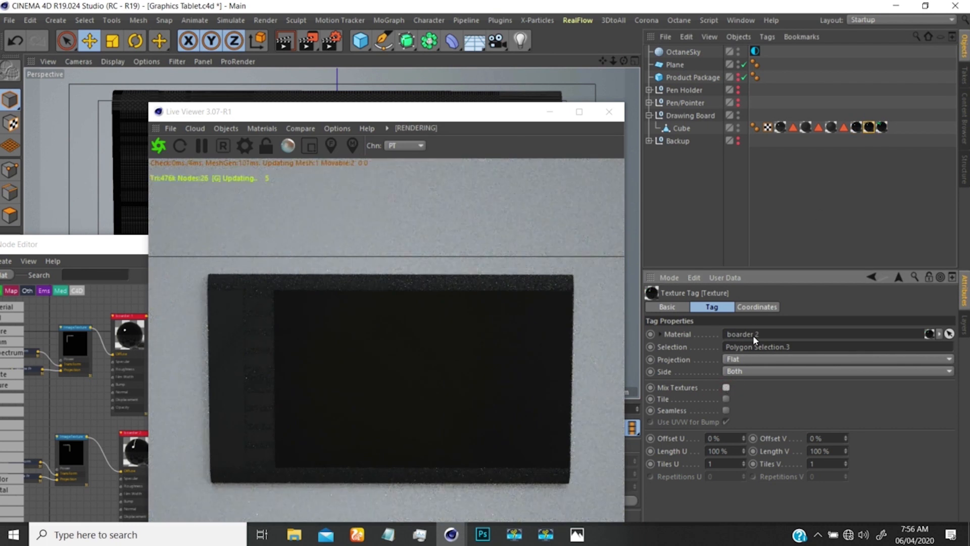
- Compare the tag settings of the Cube's Boarder, boarder 1 and boarder 2 texture tags
{"action": "left_click", "coordinate": [882, 126]}
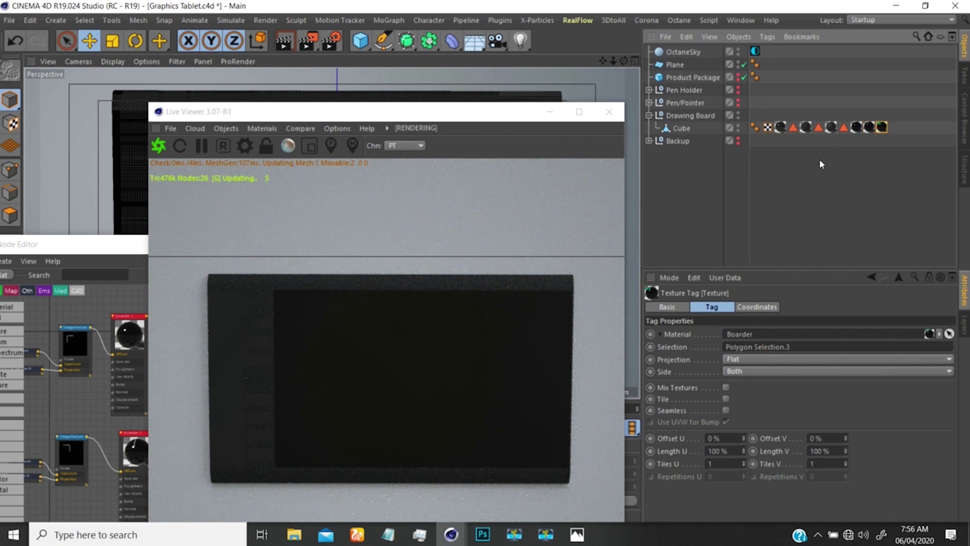
{"action": "left_click", "coordinate": [856, 127]}
{"action": "left_click", "coordinate": [869, 127]}
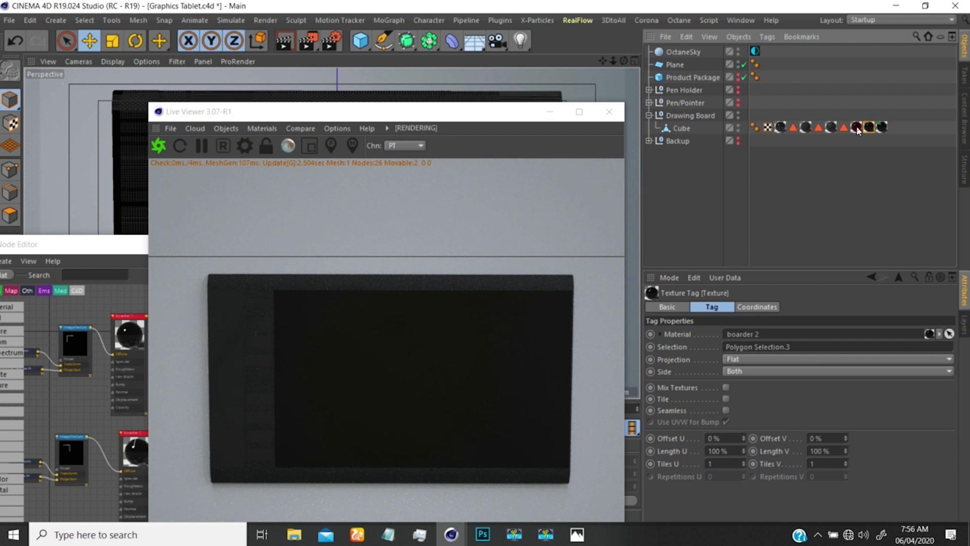
{"action": "left_click", "coordinate": [857, 128]}
{"action": "left_click", "coordinate": [667, 307]}
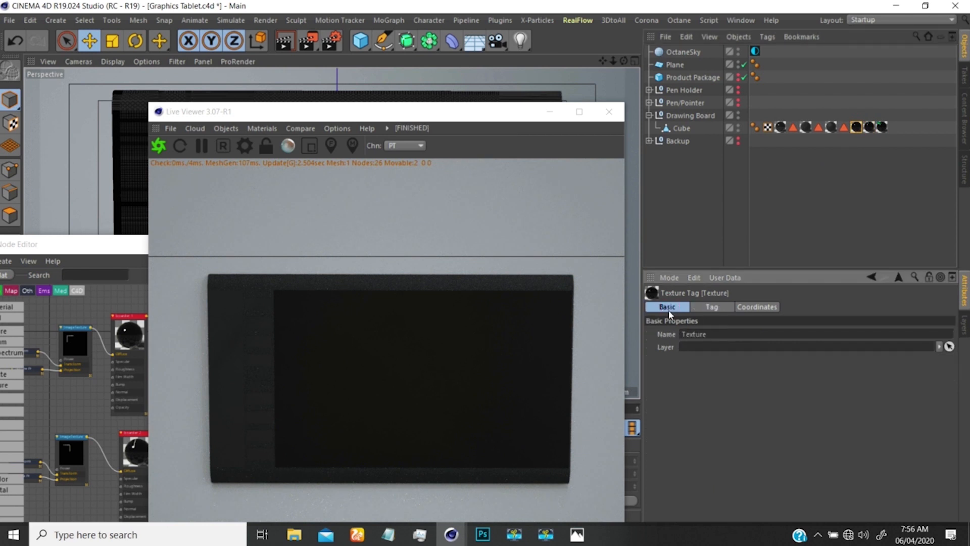
{"action": "left_click", "coordinate": [701, 306]}
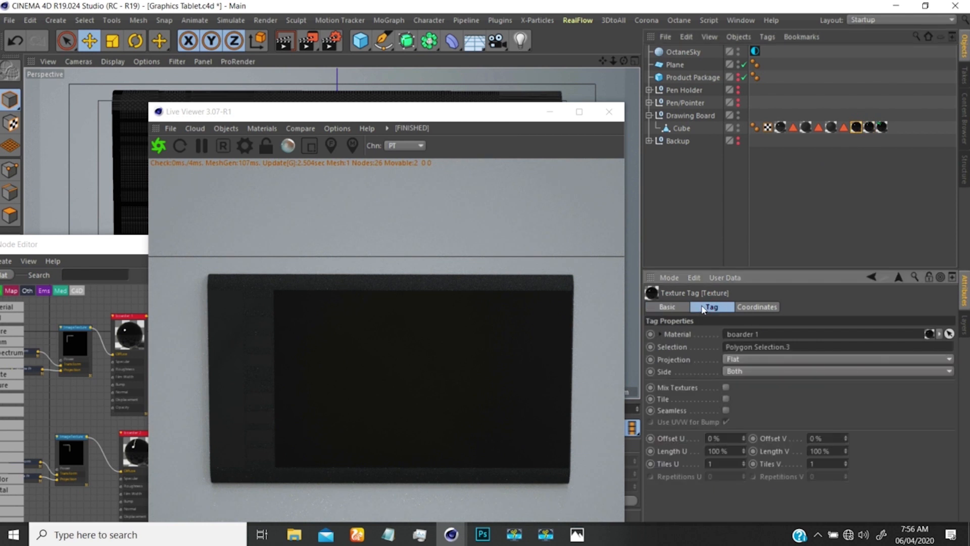
- Move the Boarder texture tag ahead of the Cube's other material tags
{"action": "left_click", "coordinate": [880, 127]}
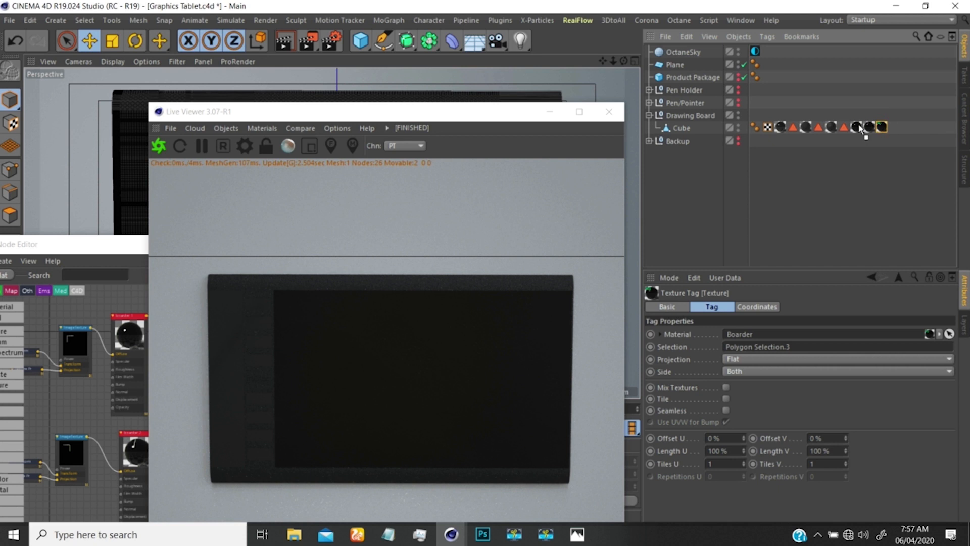
{"action": "left_click_drag", "start_coordinate": [852, 128], "coordinate": [851, 130]}
{"action": "left_click_drag", "start_coordinate": [857, 128], "coordinate": [768, 130]}
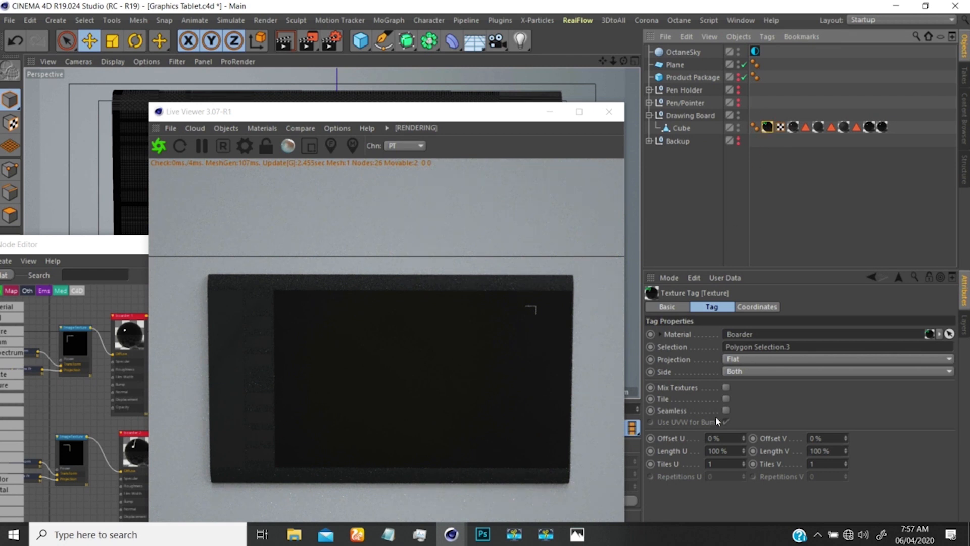
- Try Amount values of 0, 1 and 0.475 on the Boarder mix material and return it to 0.5
{"action": "left_click_drag", "start_coordinate": [456, 111], "coordinate": [610, 81]}
{"action": "left_click", "coordinate": [275, 324]}
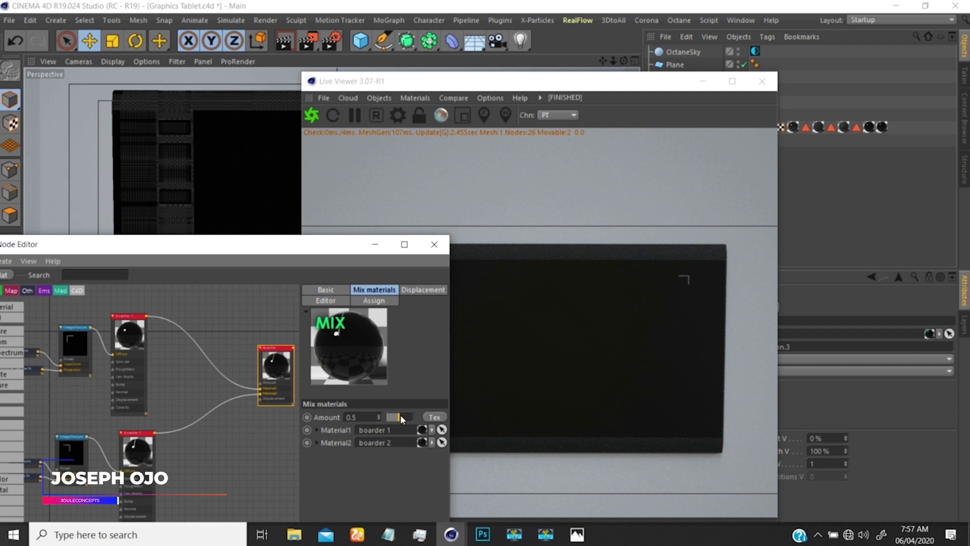
{"action": "left_click_drag", "start_coordinate": [400, 419], "coordinate": [384, 420]}
{"action": "left_click_drag", "start_coordinate": [339, 250], "coordinate": [249, 181]}
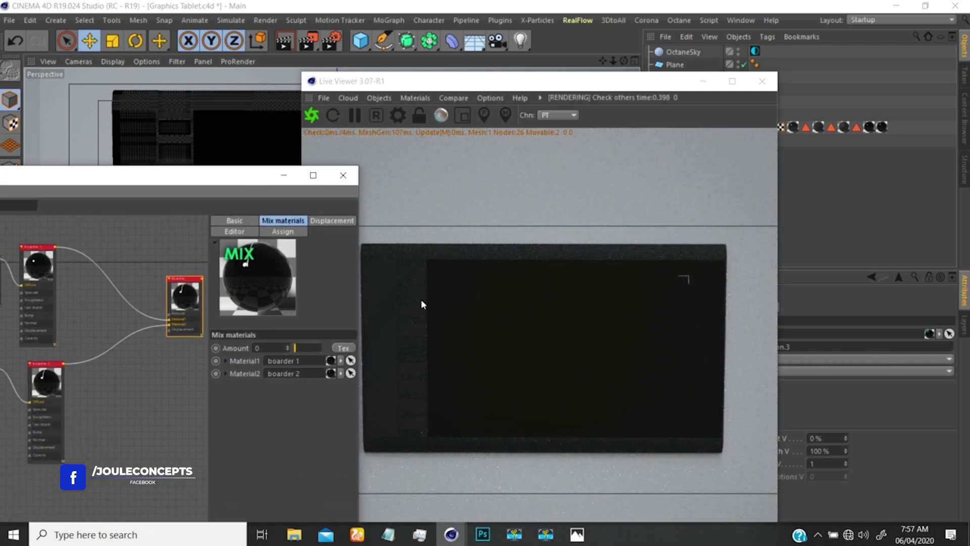
{"action": "left_click_drag", "start_coordinate": [295, 348], "coordinate": [326, 344]}
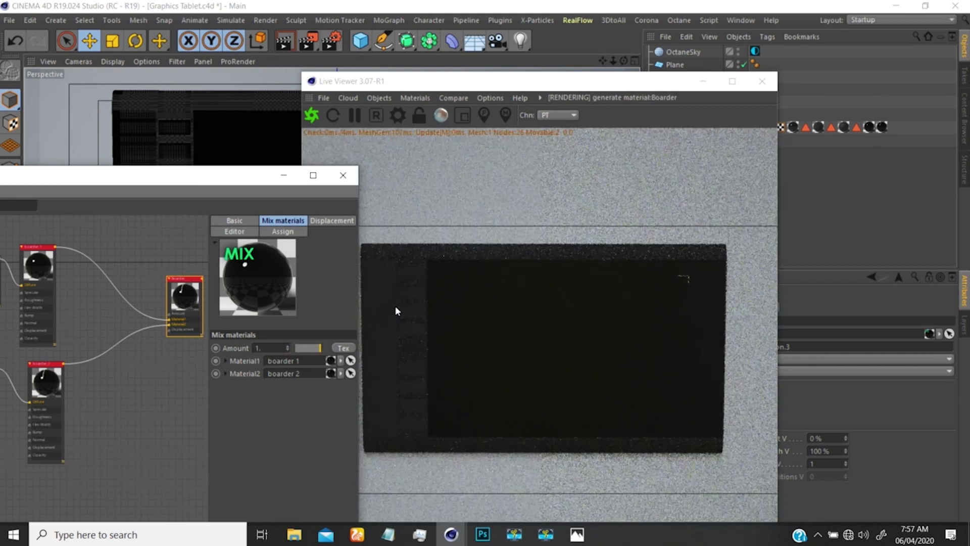
{"action": "left_click", "coordinate": [308, 347]}
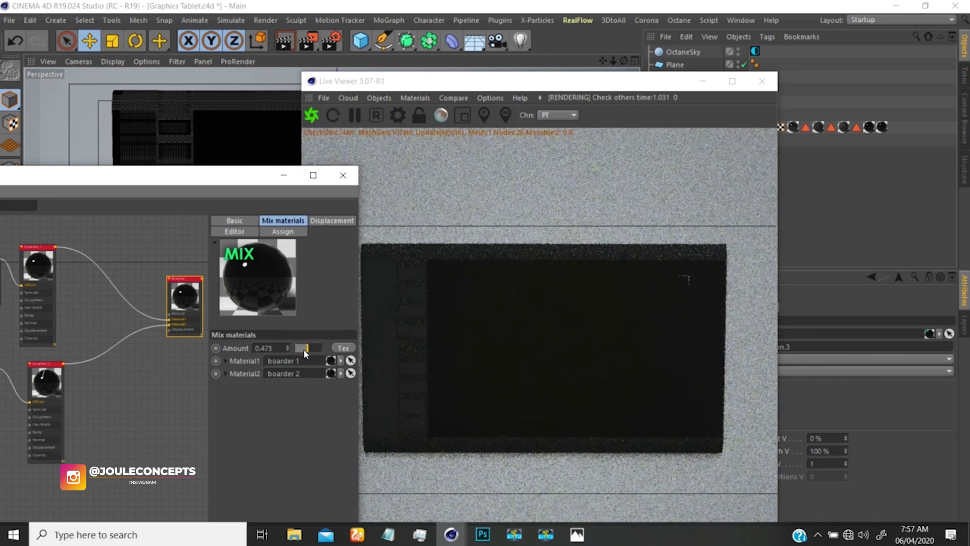
{"action": "left_click_drag", "start_coordinate": [274, 348], "coordinate": [260, 350]}
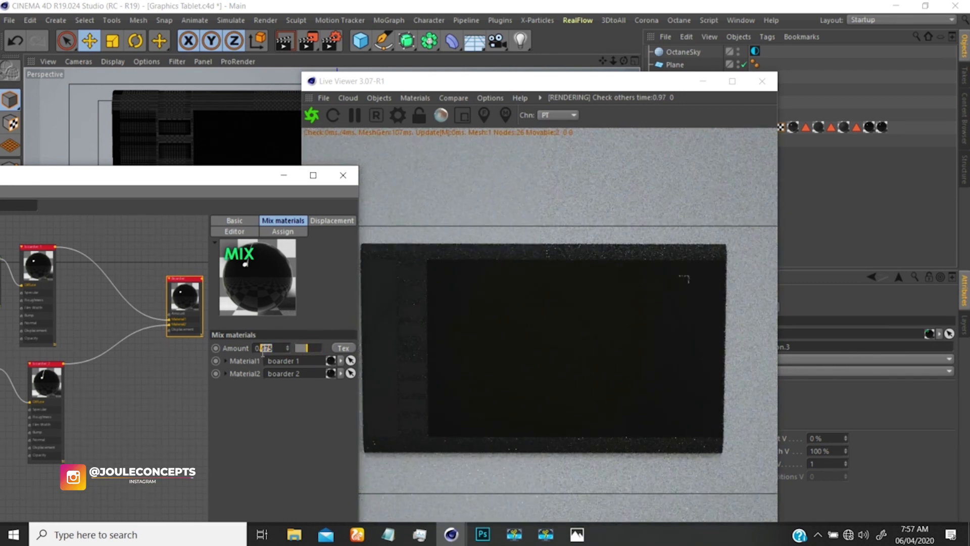
{"action": "type", "text": "5"}
{"action": "key", "text": "Return"}
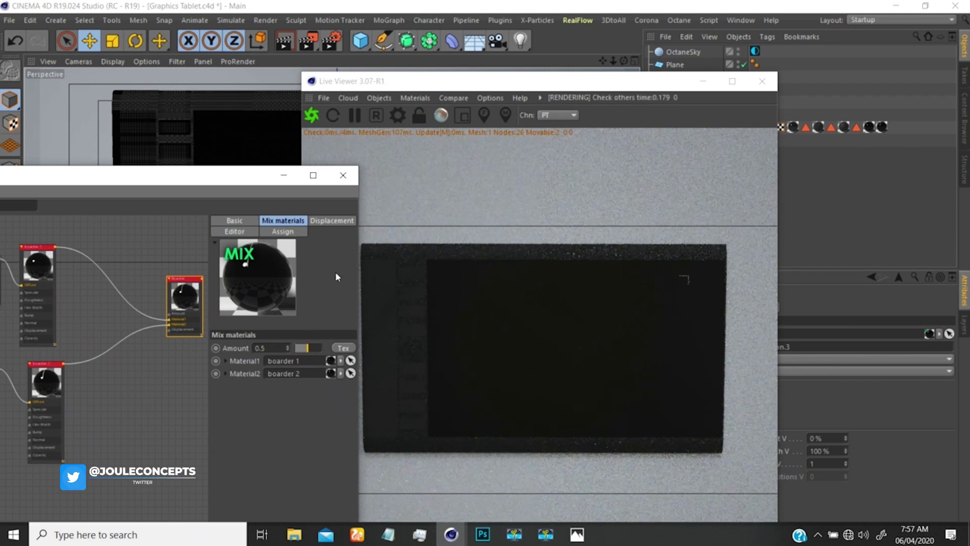
- Uncover the whole Node Editor and add an Add node between the boarder materials and the Boarder mix node
{"action": "left_click_drag", "start_coordinate": [217, 179], "coordinate": [420, 140]}
{"action": "left_click", "coordinate": [380, 253]}
{"action": "left_click_drag", "start_coordinate": [380, 253], "coordinate": [361, 256]}
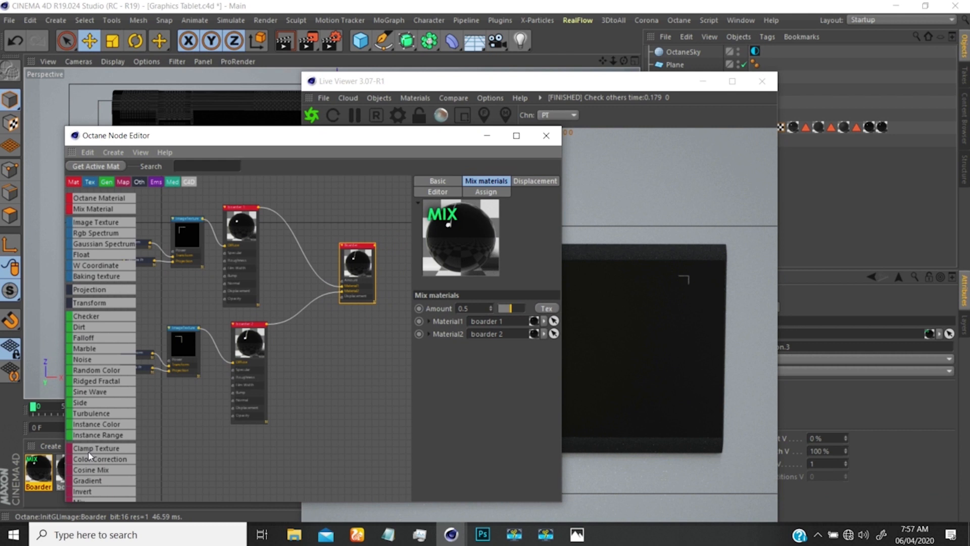
{"action": "scroll", "coordinate": [83, 394], "scroll_direction": "down", "scroll_amount": 4}
{"action": "left_click_drag", "start_coordinate": [81, 422], "coordinate": [310, 264]}
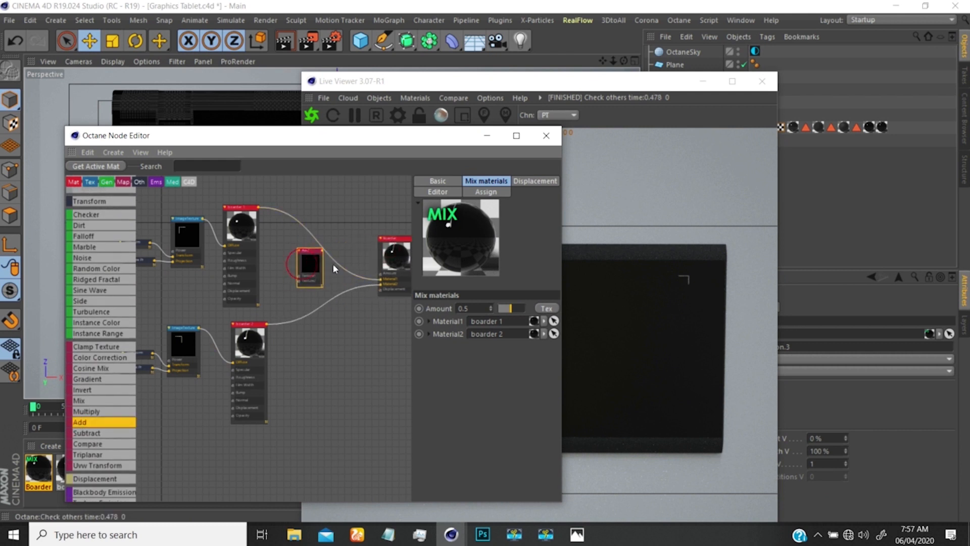
- Connect both boarder image textures to the Add node and feed its output into boarder 1's Diffuse
{"action": "left_click_drag", "start_coordinate": [258, 208], "coordinate": [323, 279]}
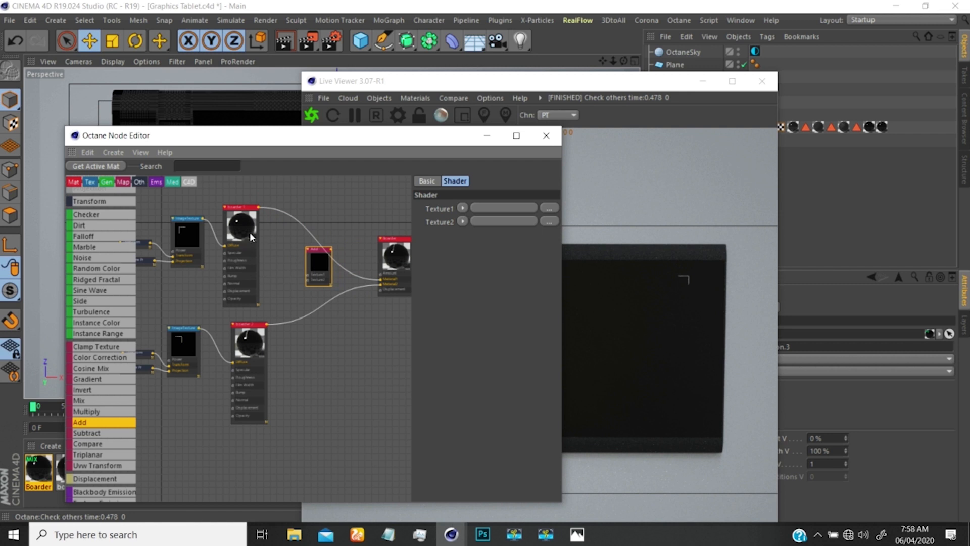
{"action": "left_click_drag", "start_coordinate": [244, 233], "coordinate": [272, 253]}
{"action": "left_click", "coordinate": [202, 222]}
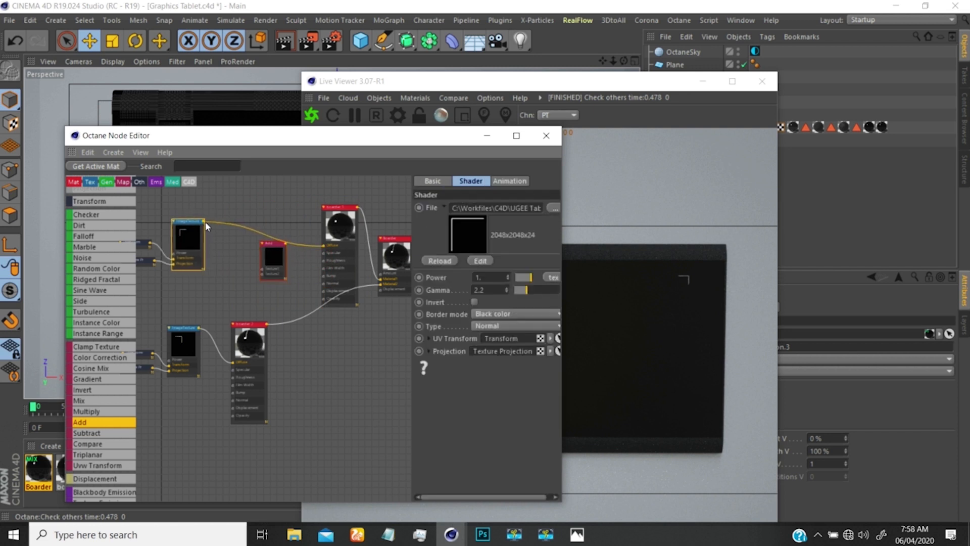
{"action": "left_click_drag", "start_coordinate": [233, 228], "coordinate": [263, 269]}
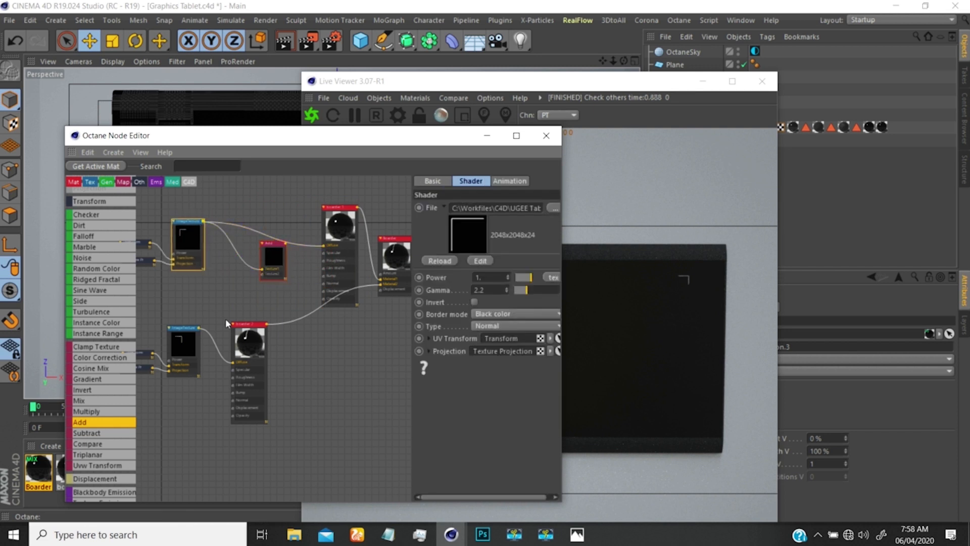
{"action": "left_click_drag", "start_coordinate": [199, 328], "coordinate": [311, 236]}
- Disconnect both inputs of the Boarder mix node and the image texture feeding boarder 2, moving boarder 2 aside
{"action": "left_click_drag", "start_coordinate": [381, 285], "coordinate": [362, 288]}
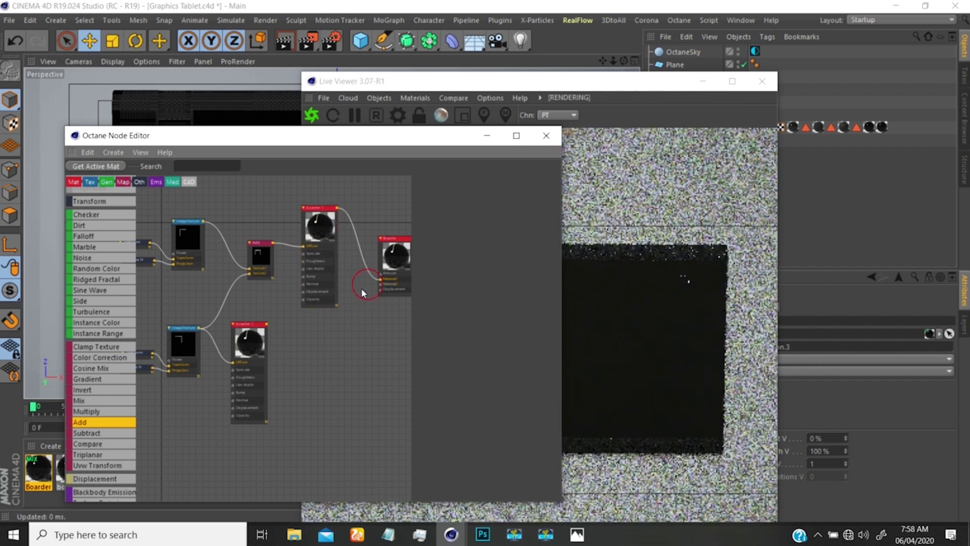
{"action": "left_click_drag", "start_coordinate": [318, 233], "coordinate": [310, 255]}
{"action": "left_click", "coordinate": [357, 260]}
{"action": "left_click_drag", "start_coordinate": [222, 361], "coordinate": [207, 374]}
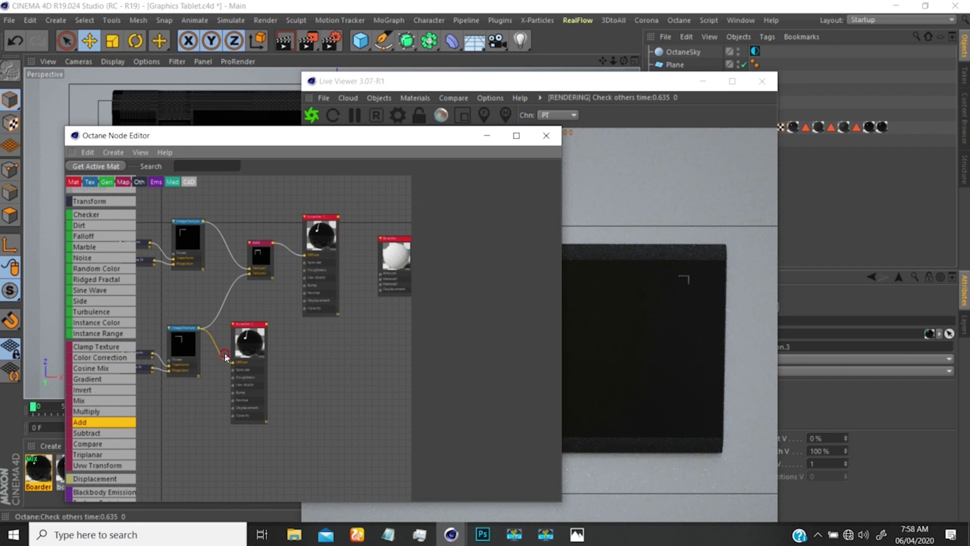
{"action": "left_click_drag", "start_coordinate": [250, 333], "coordinate": [259, 384]}
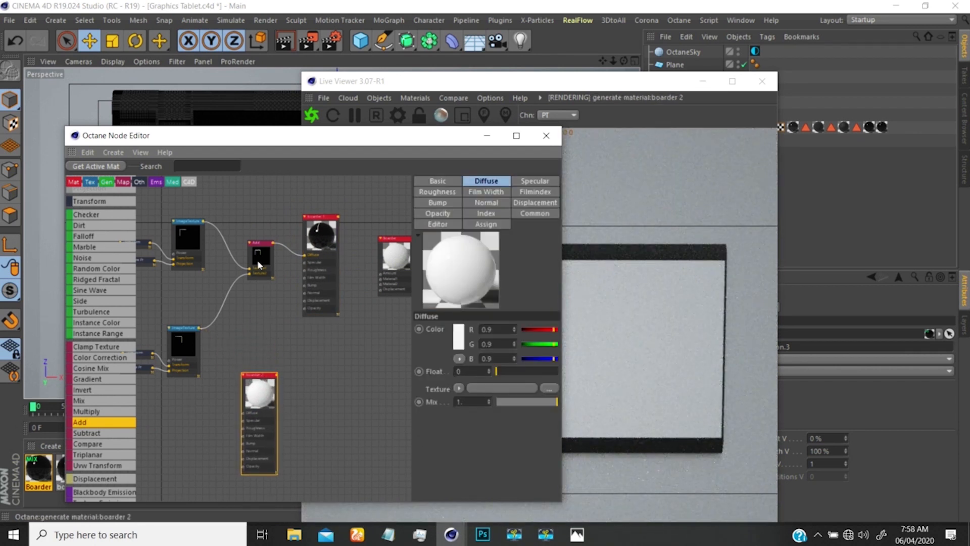
- Compare the Add node's two image textures and the UVW transform values attached to each
{"action": "mouse_move", "coordinate": [256, 258]}
{"action": "left_mouse_down"}
{"action": "mouse_move", "coordinate": [249, 270]}
{"action": "mouse_move", "coordinate": [256, 261]}
{"action": "left_mouse_up"}
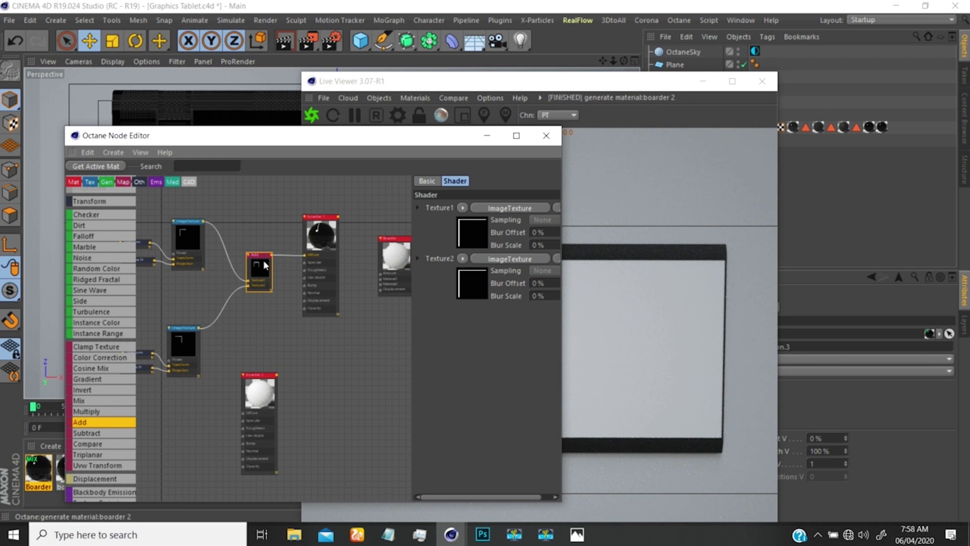
{"action": "left_click", "coordinate": [185, 239]}
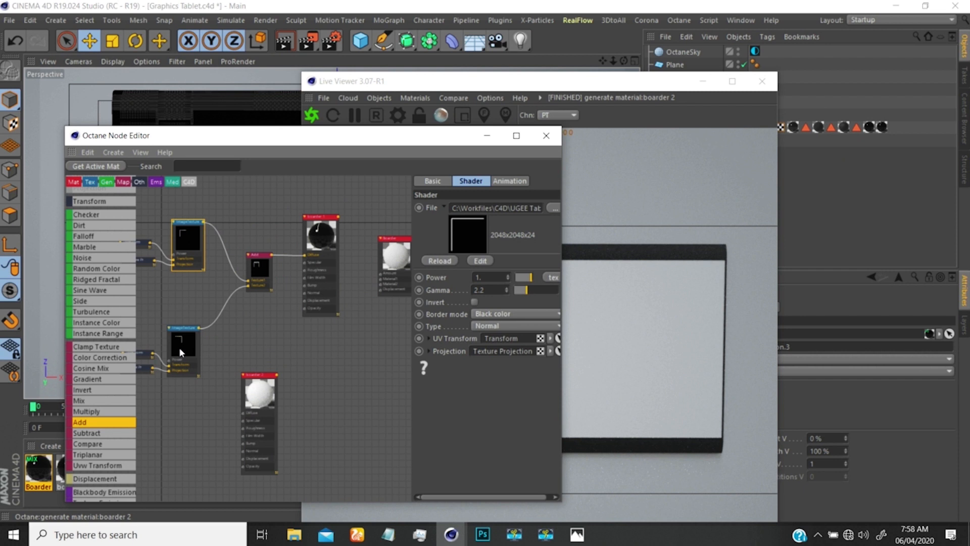
{"action": "left_click", "coordinate": [179, 342]}
{"action": "left_click", "coordinate": [192, 237]}
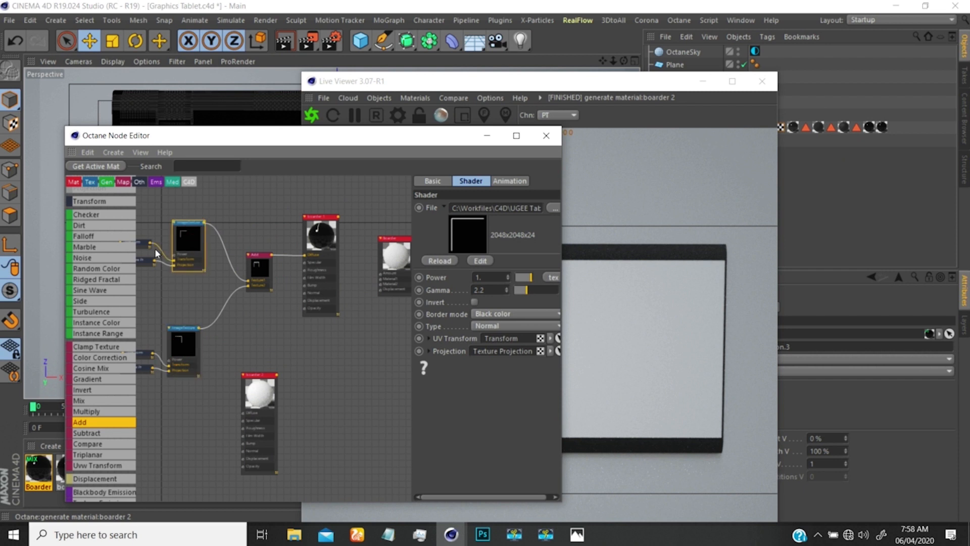
{"action": "left_click", "coordinate": [143, 246]}
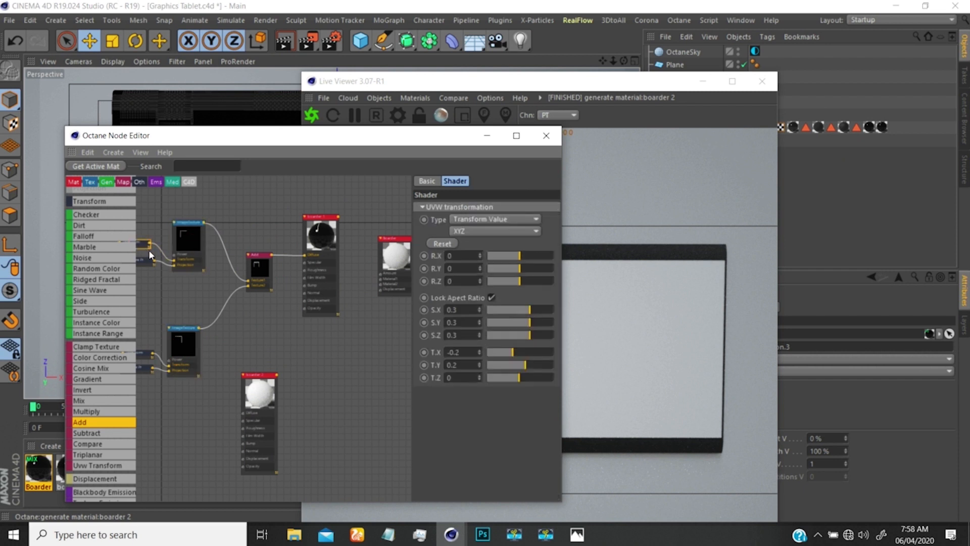
{"action": "left_click", "coordinate": [145, 354]}
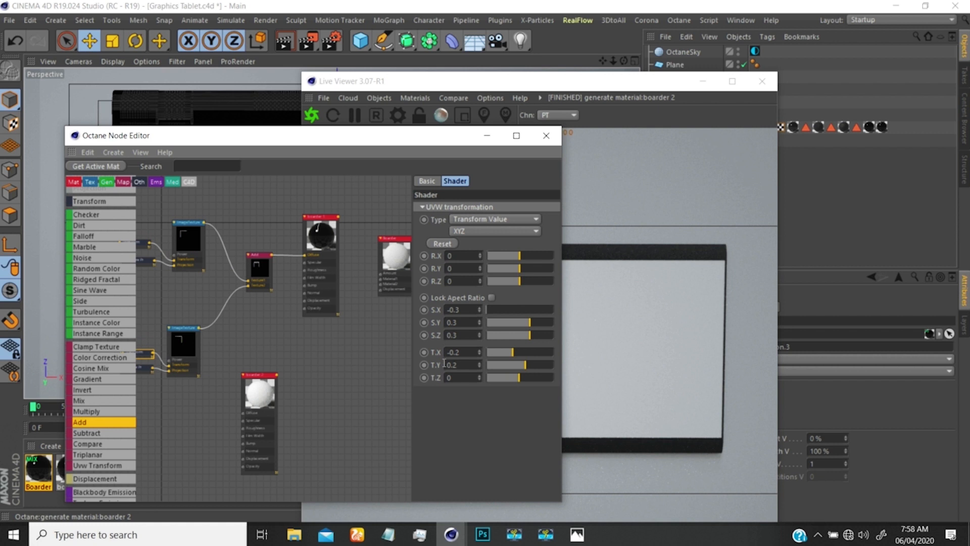
{"action": "left_click", "coordinate": [145, 246]}
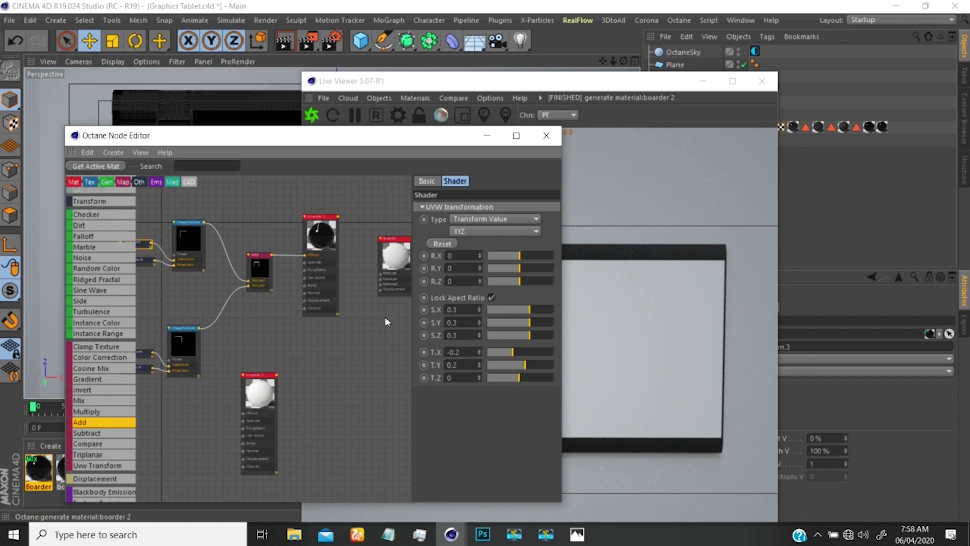
- Try T.X translations of 2, 1 and 0.2 on the mirrored image texture's Transform node
{"action": "left_click", "coordinate": [152, 354]}
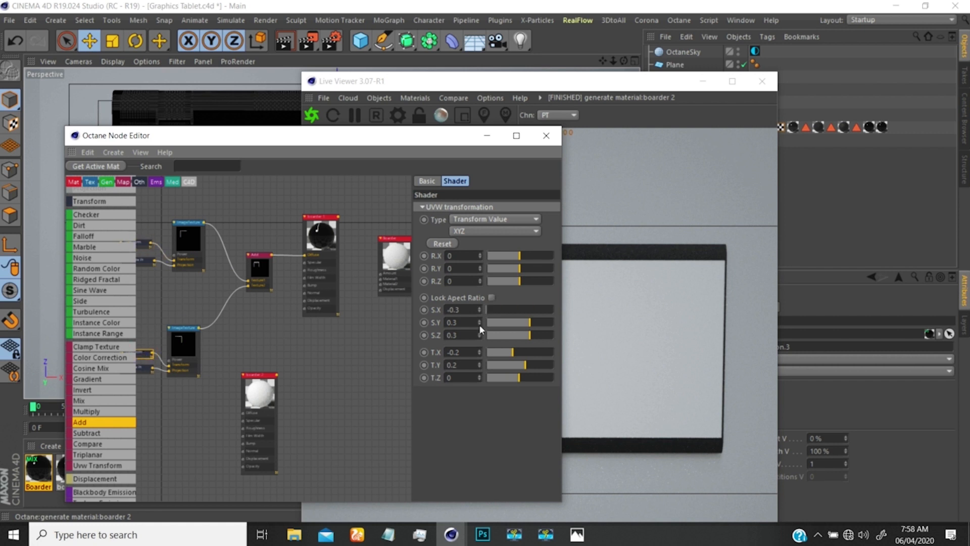
{"action": "left_click", "coordinate": [463, 352]}
{"action": "type", "text": "2"}
{"action": "key", "text": "Return"}
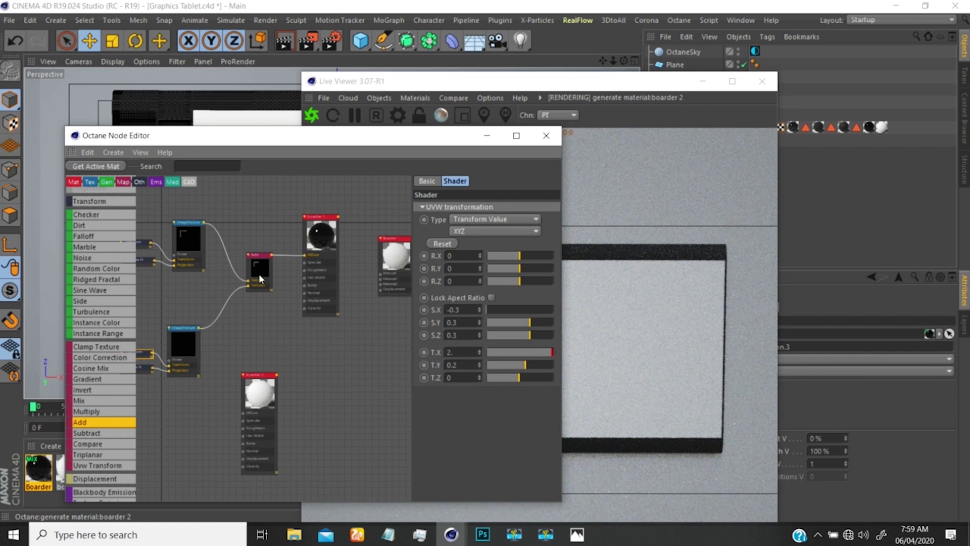
{"action": "left_click_drag", "start_coordinate": [469, 351], "coordinate": [425, 364]}
{"action": "type", "text": "1"}
{"action": "key", "text": "Return"}
{"action": "left_click_drag", "start_coordinate": [458, 364], "coordinate": [436, 356]}
{"action": "type", "text": "0.2"}
{"action": "key", "text": "Return"}
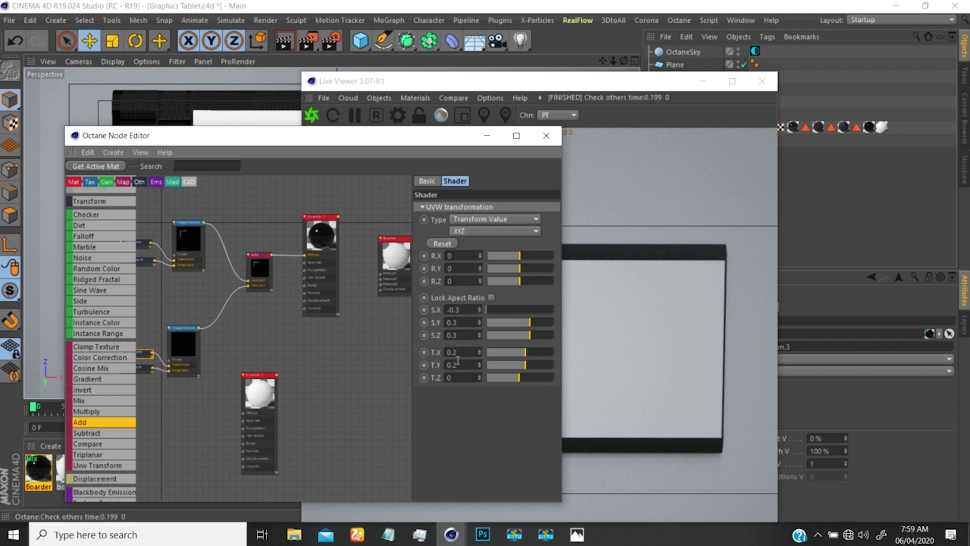
- Try a T.X translation of 0 on the mirrored texture's Transform node and return it to -0.2
{"action": "left_click_drag", "start_coordinate": [460, 364], "coordinate": [428, 363]}
{"action": "type", "text": "0"}
{"action": "key", "text": "Return"}
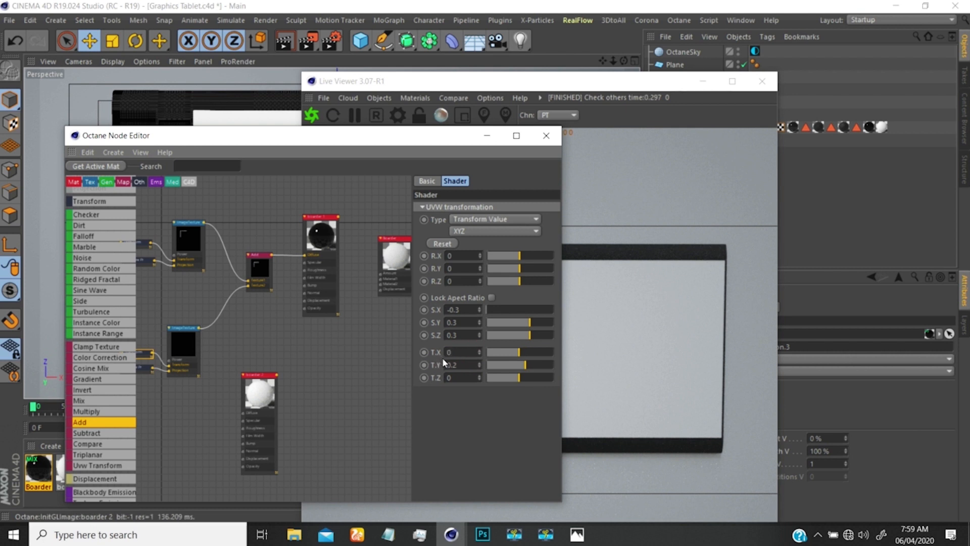
{"action": "left_click", "coordinate": [447, 352]}
{"action": "type", "text": "-0.2"}
{"action": "key", "text": "Return"}
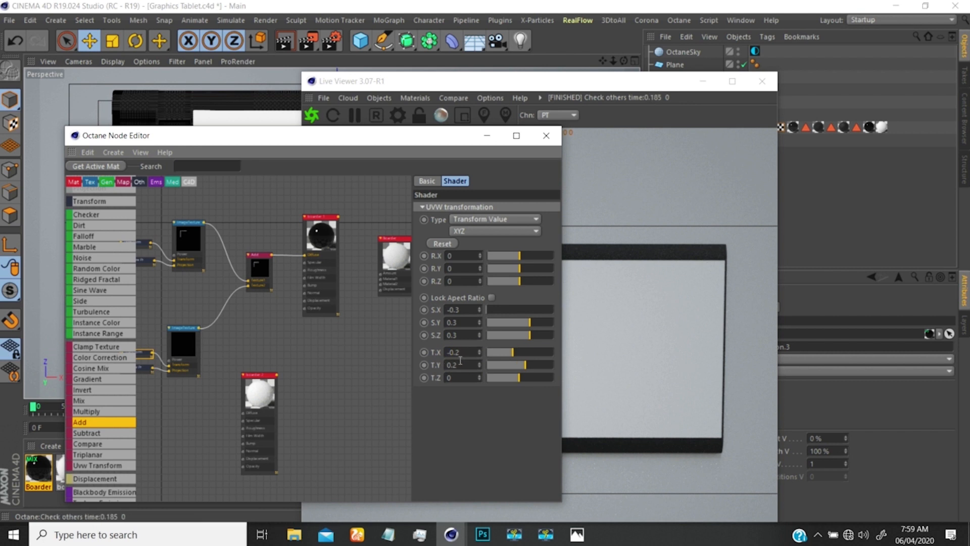
- Disconnect the mirrored image texture from the Add node's second texture input and reconnect it
{"action": "left_click", "coordinate": [450, 364]}
{"action": "left_click", "coordinate": [459, 353]}
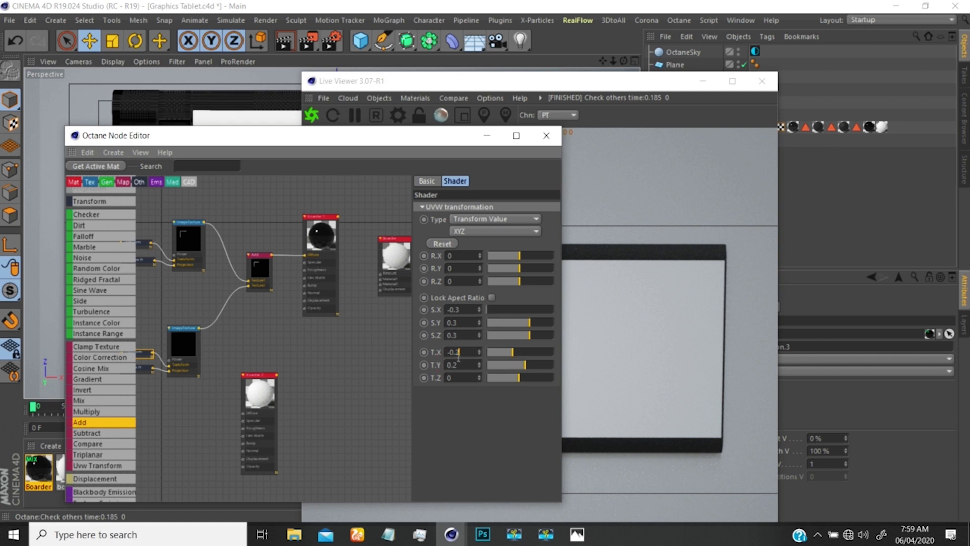
{"action": "left_click", "coordinate": [188, 342]}
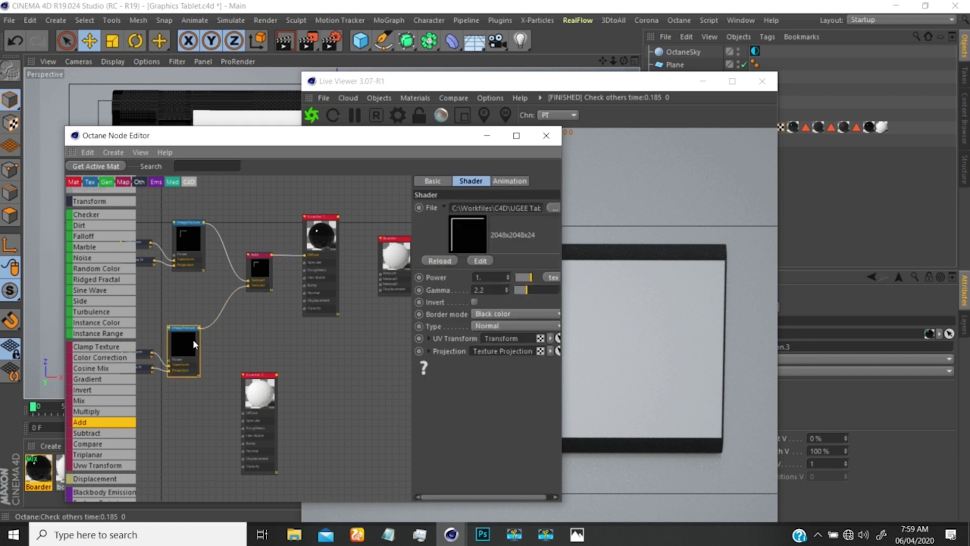
{"action": "left_click", "coordinate": [149, 355]}
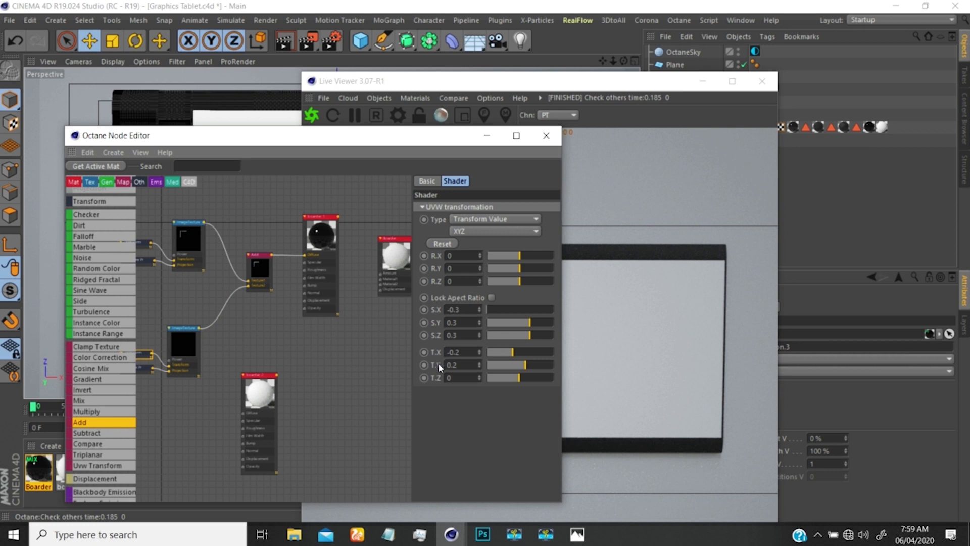
{"action": "left_click", "coordinate": [228, 295]}
{"action": "left_click", "coordinate": [226, 305]}
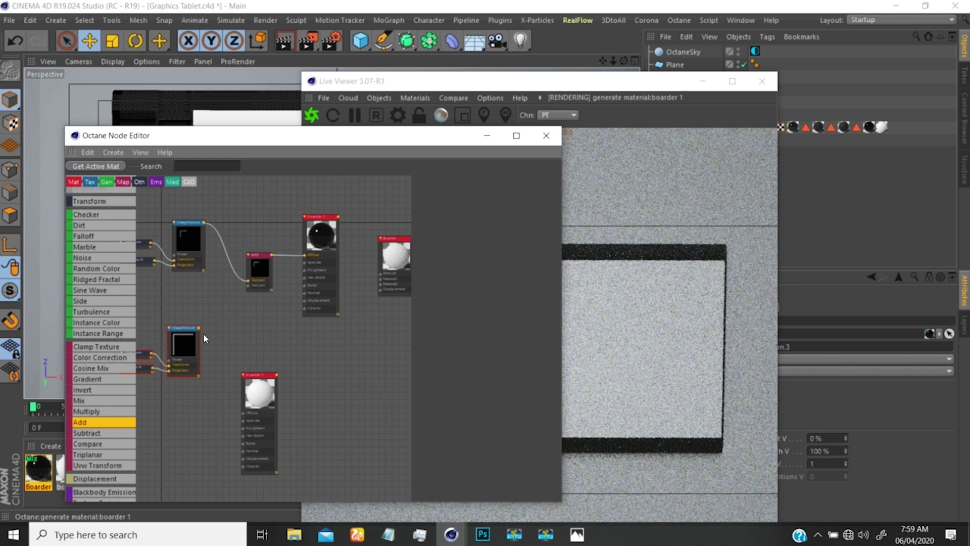
{"action": "left_click_drag", "start_coordinate": [199, 328], "coordinate": [248, 286]}
- Try a T.X translation of -0.1 on the mirrored image texture's Transform node
{"action": "left_click", "coordinate": [189, 340]}
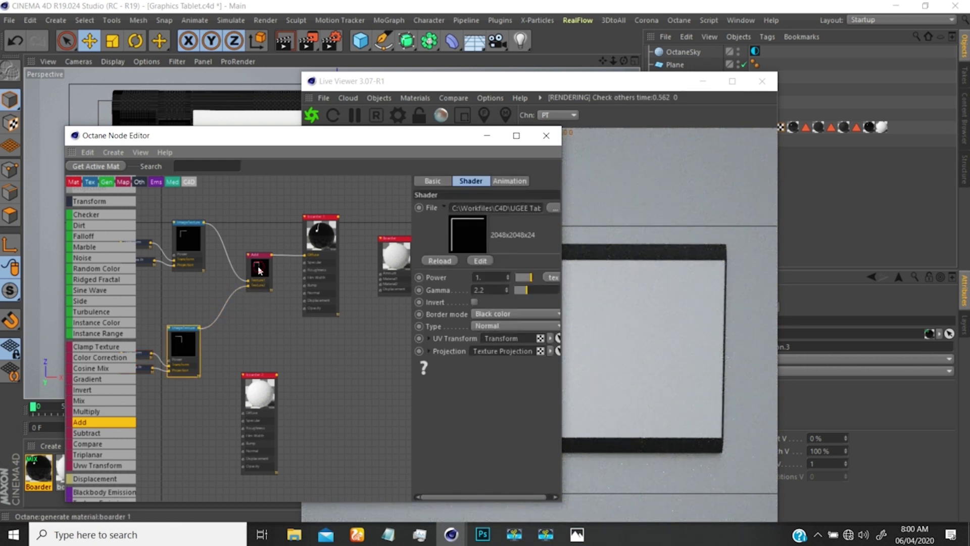
{"action": "left_click", "coordinate": [257, 276]}
{"action": "left_click", "coordinate": [189, 346]}
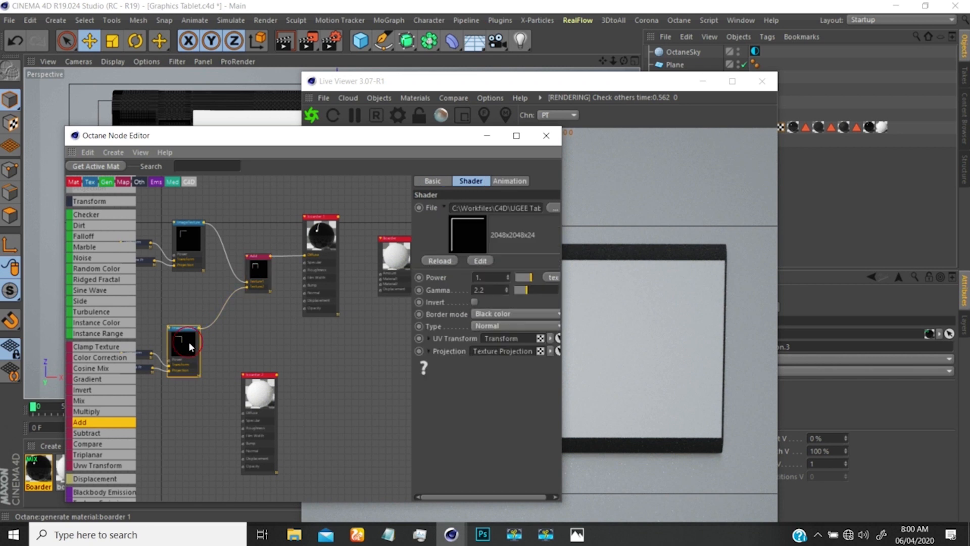
{"action": "left_click", "coordinate": [481, 313]}
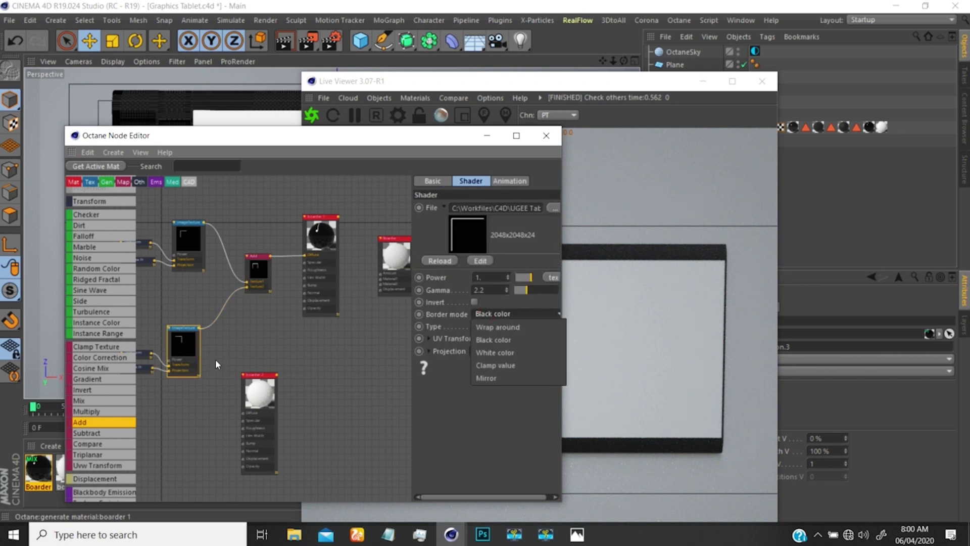
{"action": "left_click", "coordinate": [178, 342]}
{"action": "left_click", "coordinate": [143, 353]}
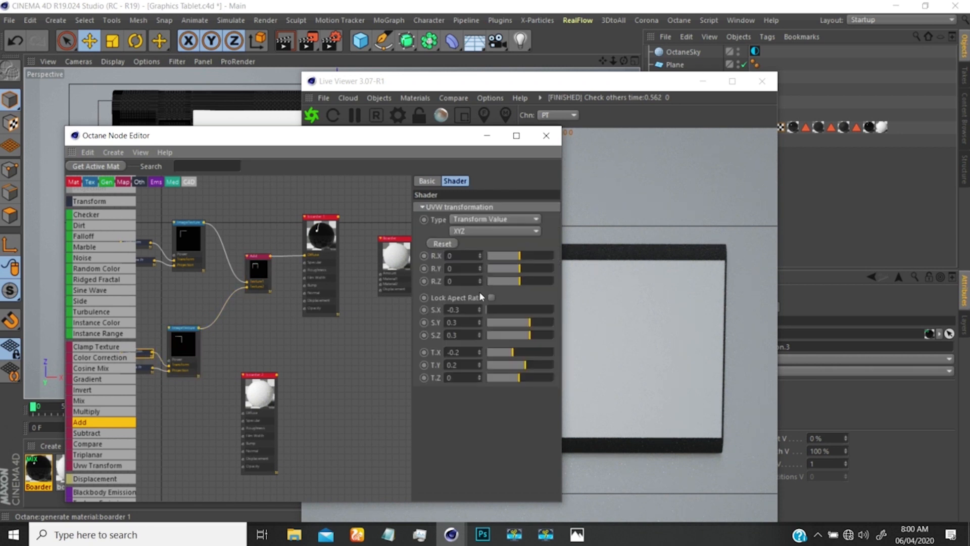
{"action": "left_click_drag", "start_coordinate": [462, 353], "coordinate": [456, 352]}
{"action": "type", "text": "1"}
{"action": "key", "text": "Return"}
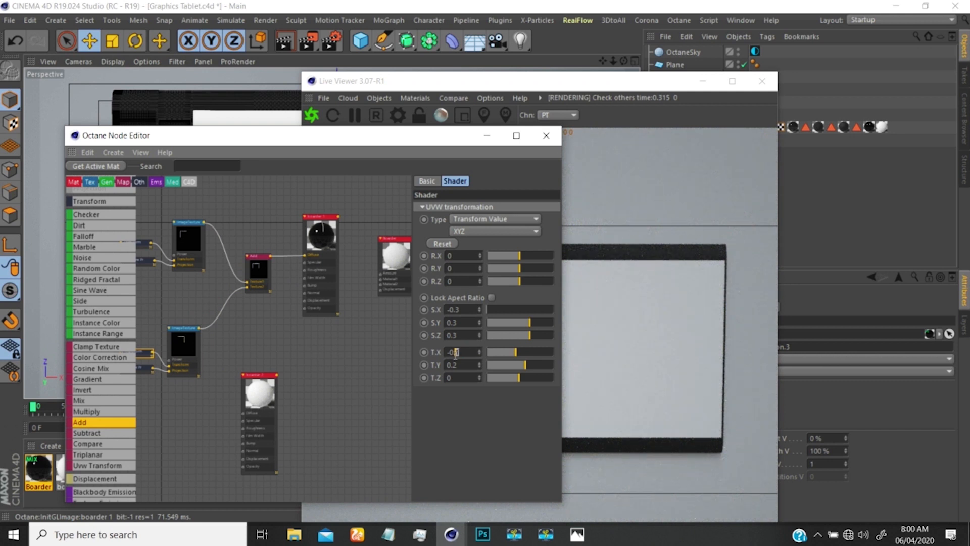
- Try T.X translations of -0.05, -0.01 and 0 on the mirrored texture's Transform node
{"action": "double_click", "coordinate": [457, 353]}
{"action": "type", "text": "05"}
{"action": "key", "text": "Return"}
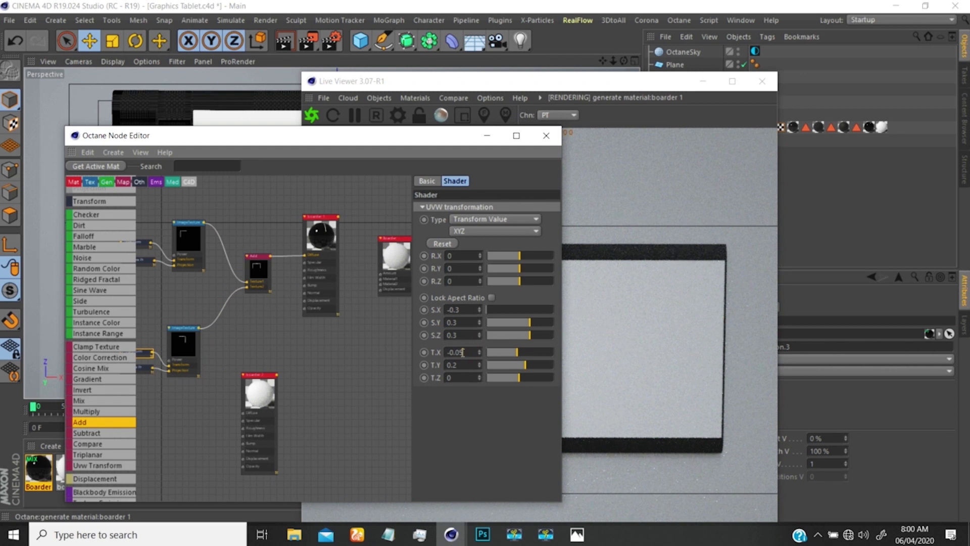
{"action": "double_click", "coordinate": [461, 352]}
{"action": "type", "text": "01"}
{"action": "key", "text": "Return"}
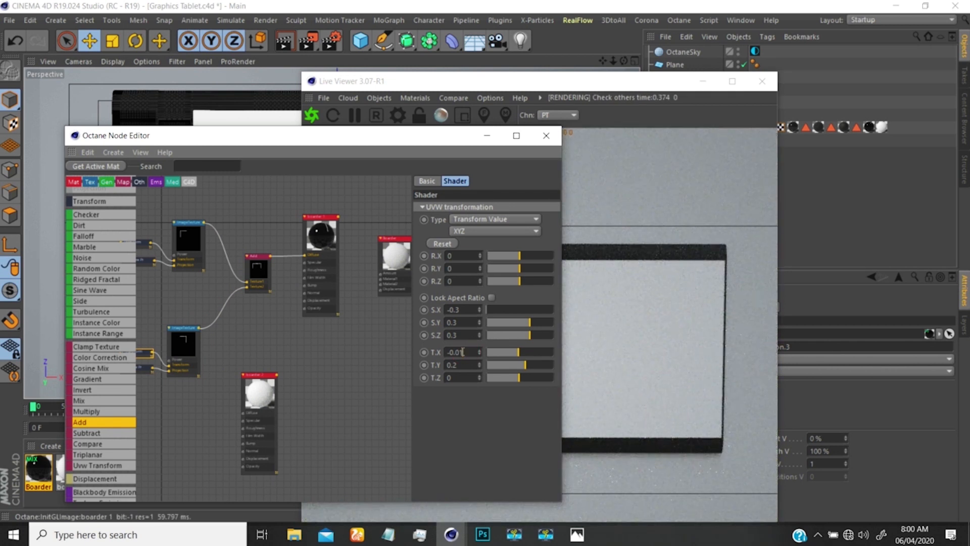
{"action": "double_click", "coordinate": [461, 352]}
{"action": "type", "text": "0"}
{"action": "key", "text": "Return"}
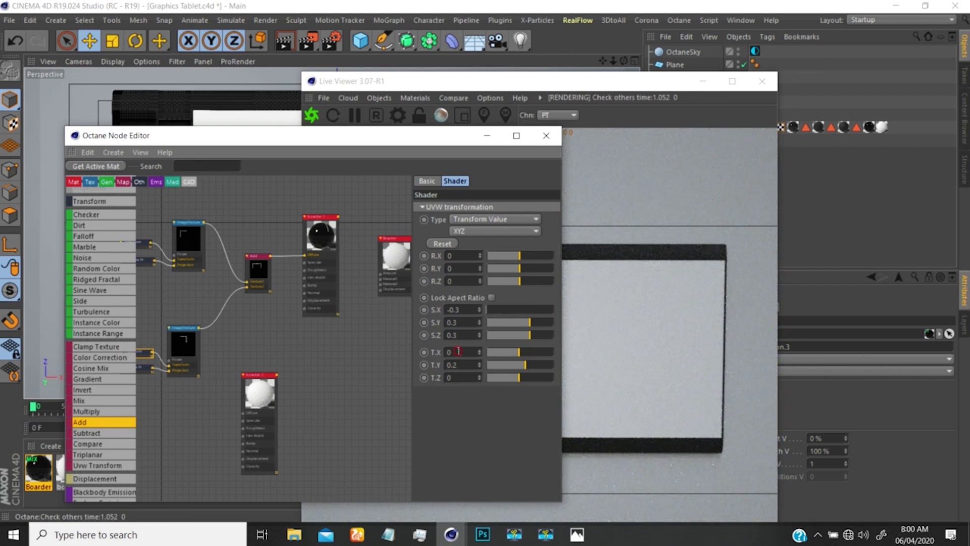
- Set the mirrored texture's T.X translation to 0.1 and move the node editor and Live Viewer windows to expose the tablet render
{"action": "double_click", "coordinate": [457, 352]}
{"action": "type", "text": ".1"}
{"action": "key", "text": "Return"}
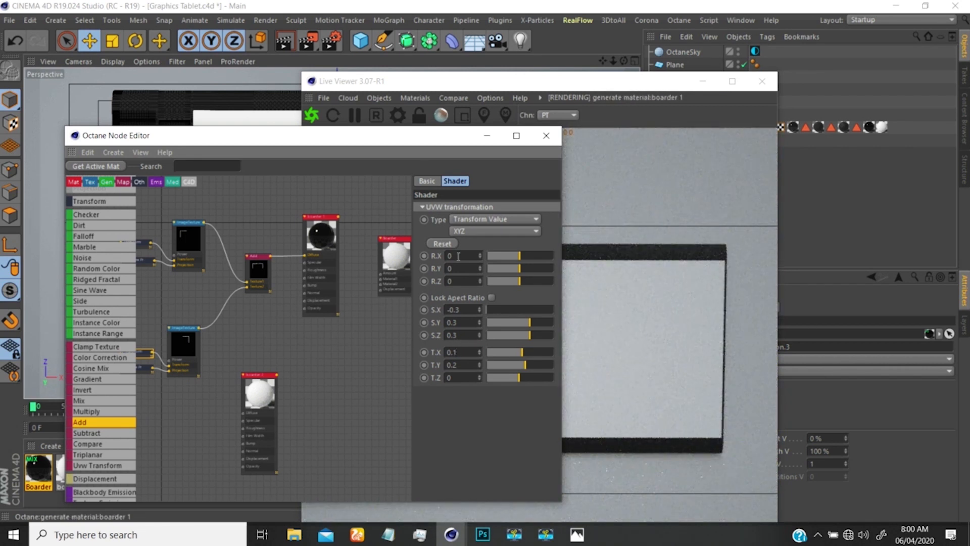
{"action": "left_click_drag", "start_coordinate": [433, 138], "coordinate": [252, 200]}
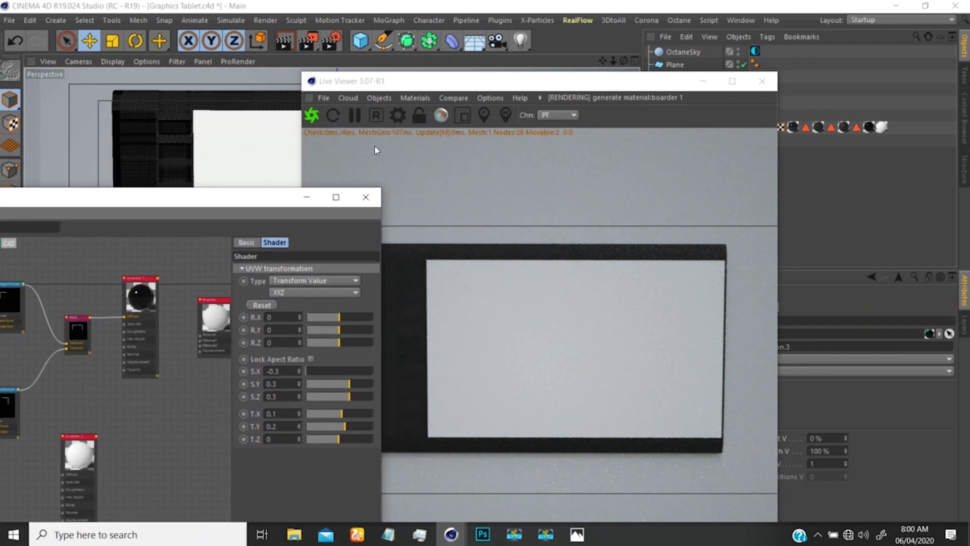
{"action": "left_click_drag", "start_coordinate": [576, 87], "coordinate": [585, 143]}
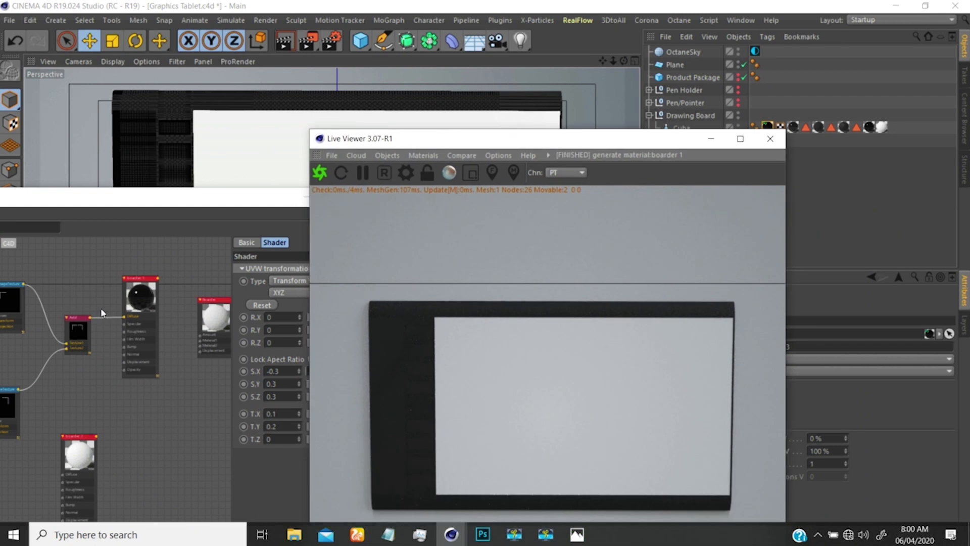
- Connect the mirrored image texture to the Diffuse input of boarder 2
{"action": "left_click", "coordinate": [141, 295]}
{"action": "left_click_drag", "start_coordinate": [142, 201], "coordinate": [212, 159]}
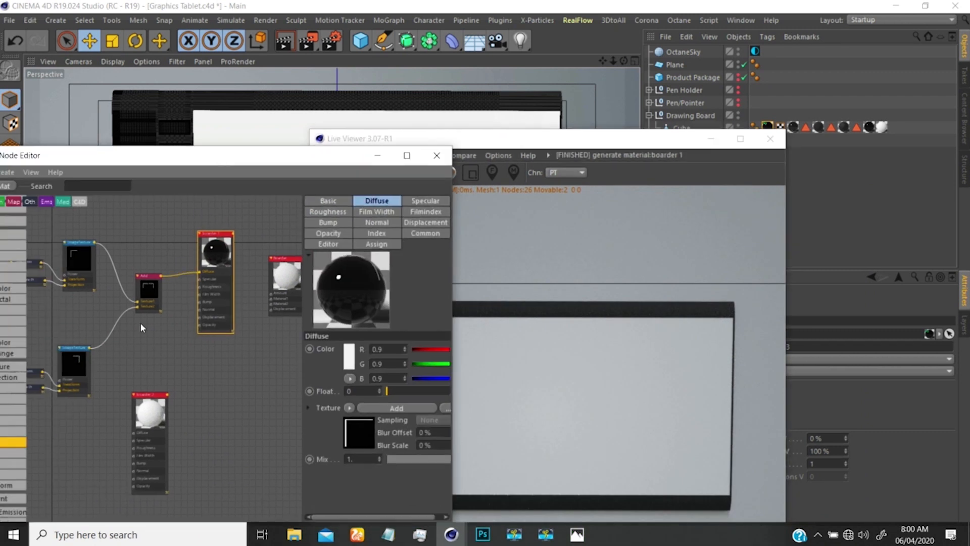
{"action": "left_click_drag", "start_coordinate": [89, 347], "coordinate": [136, 437]}
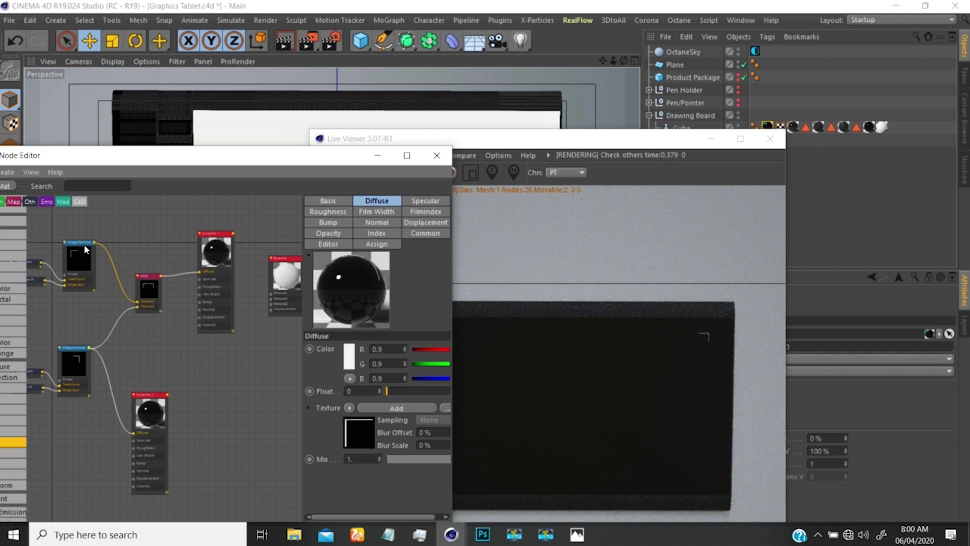
- Connect the first image texture directly to boarder 1's Diffuse input in place of the Add node, and reposition the Add and boarder 1 nodes
{"action": "left_click_drag", "start_coordinate": [97, 247], "coordinate": [152, 321]}
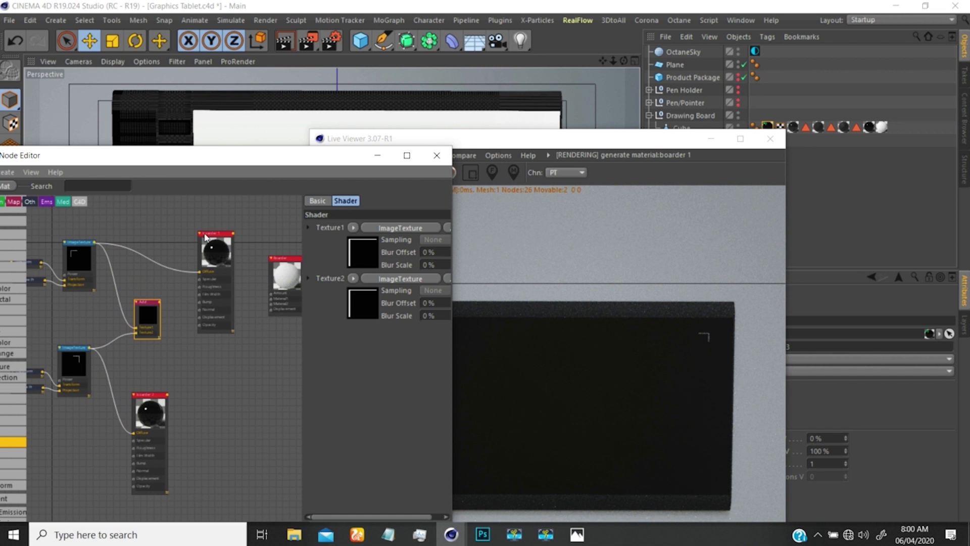
{"action": "left_click_drag", "start_coordinate": [212, 247], "coordinate": [268, 296]}
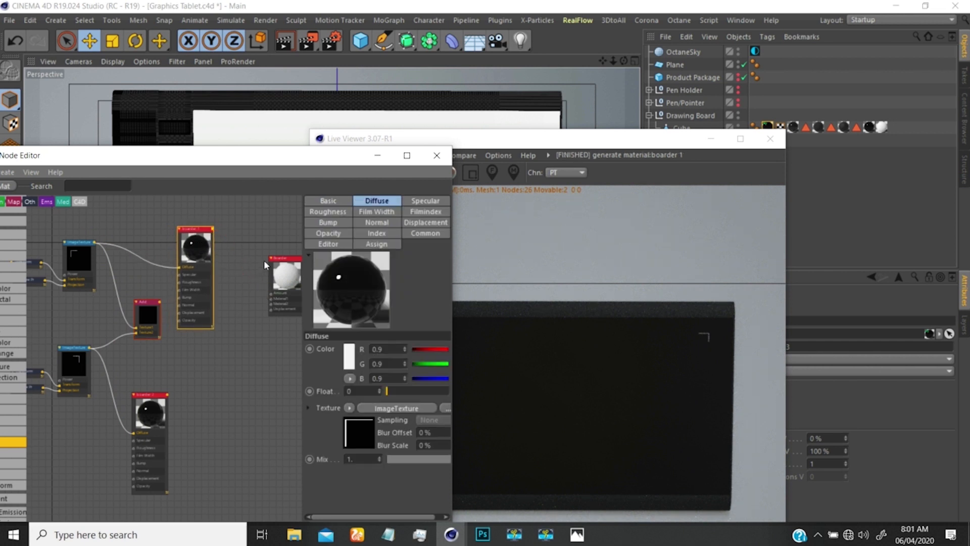
{"action": "middle_click_drag", "start_coordinate": [270, 275], "coordinate": [215, 281]}
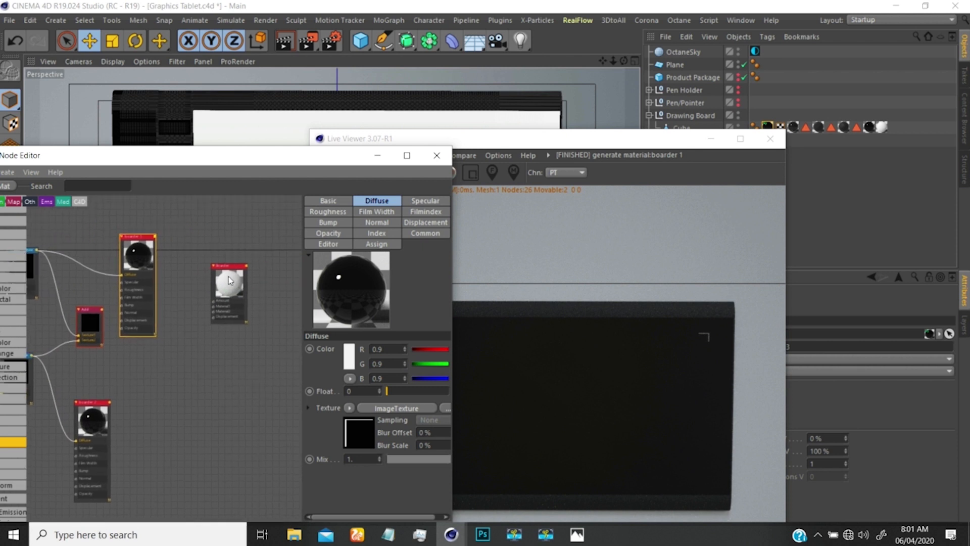
- Connect the boarder 1 and boarder 2 materials to the Boarder mix node as Material1 and Material2
{"action": "left_click", "coordinate": [227, 281]}
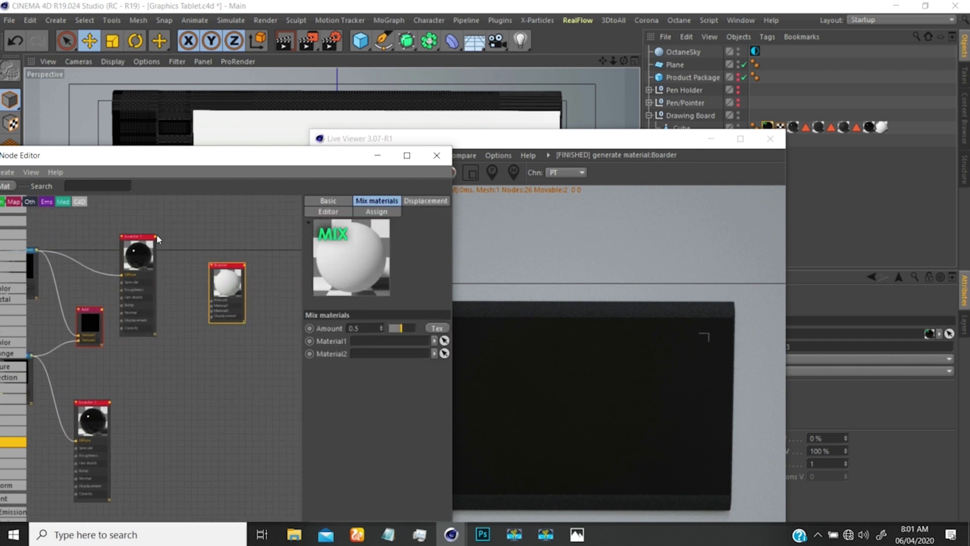
{"action": "left_click_drag", "start_coordinate": [228, 277], "coordinate": [224, 271]}
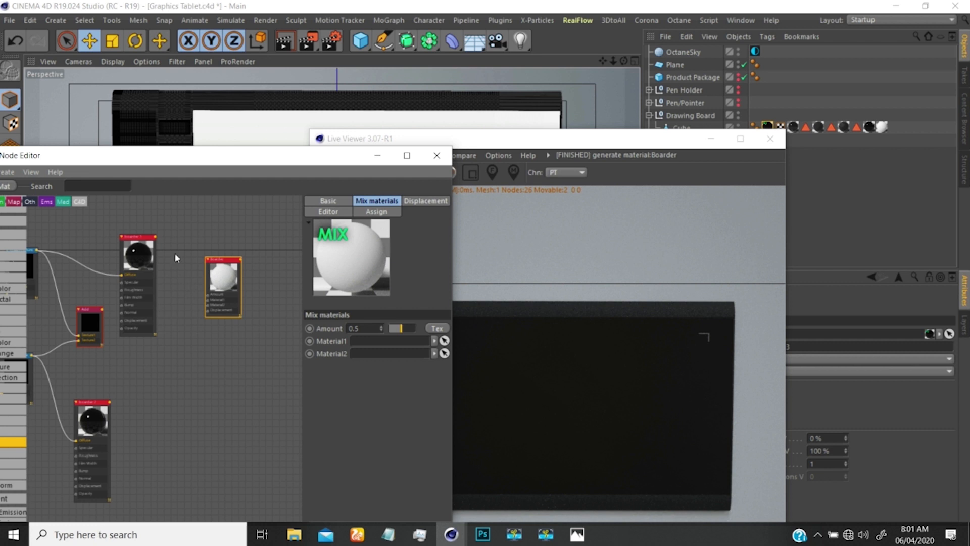
{"action": "left_click_drag", "start_coordinate": [154, 236], "coordinate": [207, 300]}
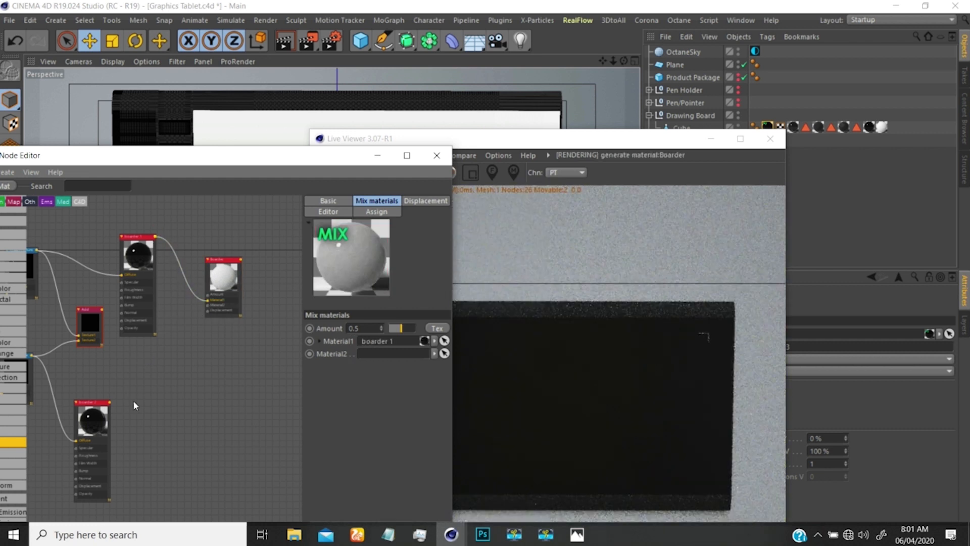
{"action": "left_click", "coordinate": [108, 404]}
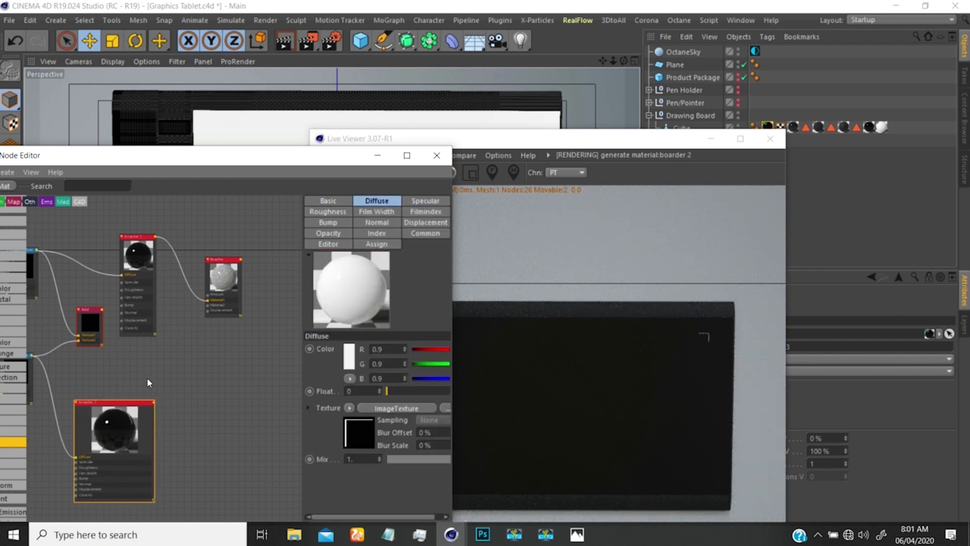
{"action": "left_click_drag", "start_coordinate": [139, 407], "coordinate": [204, 310]}
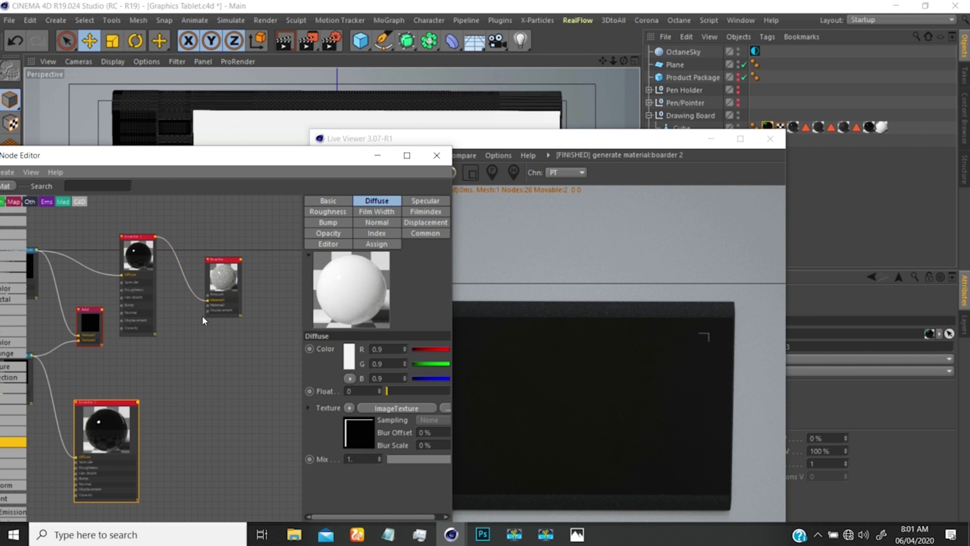
{"action": "left_click_drag", "start_coordinate": [137, 403], "coordinate": [207, 306]}
- Try a T.X translation of -0.3 on the upper image texture's Transform node
{"action": "left_click_drag", "start_coordinate": [308, 160], "coordinate": [440, 164]}
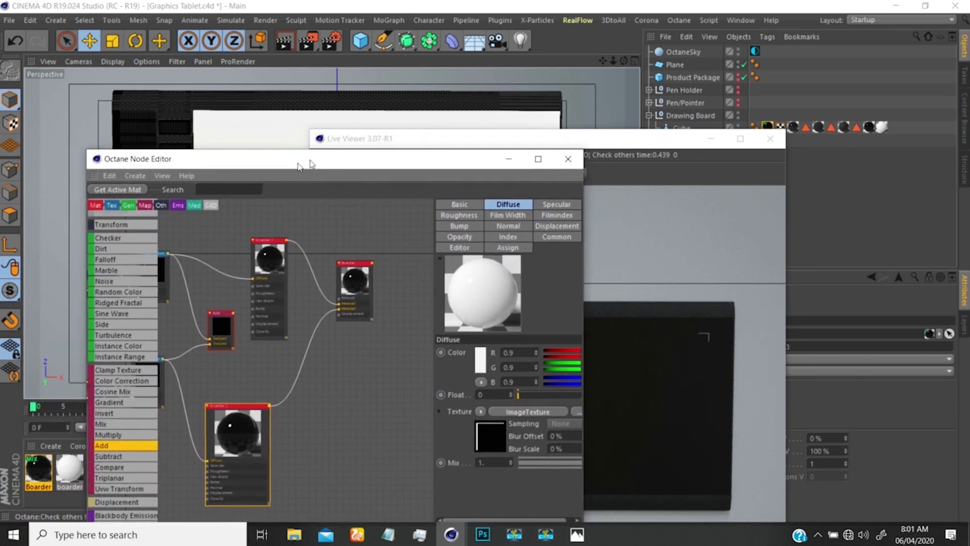
{"action": "left_click_drag", "start_coordinate": [299, 165], "coordinate": [358, 157]}
{"action": "middle_click_drag", "start_coordinate": [280, 238], "coordinate": [381, 231]}
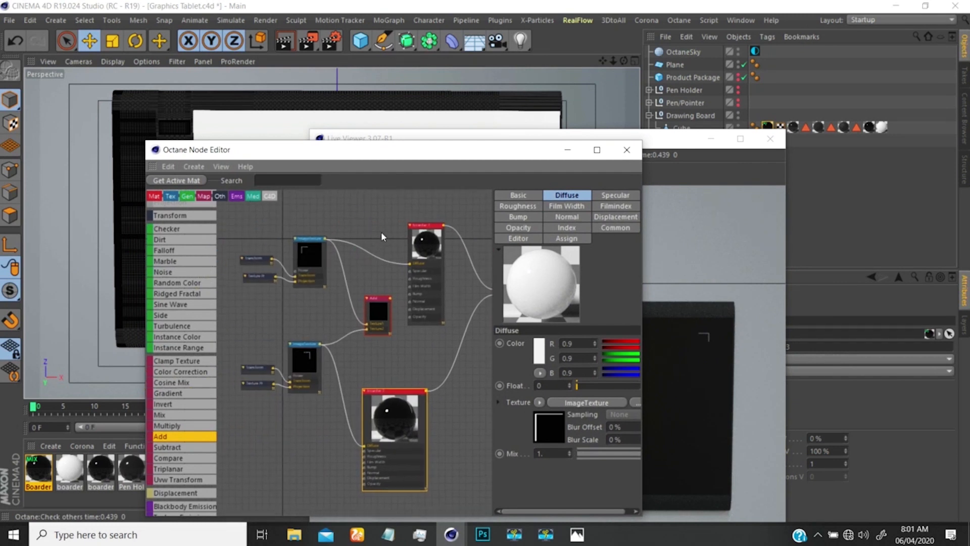
{"action": "left_click", "coordinate": [258, 263]}
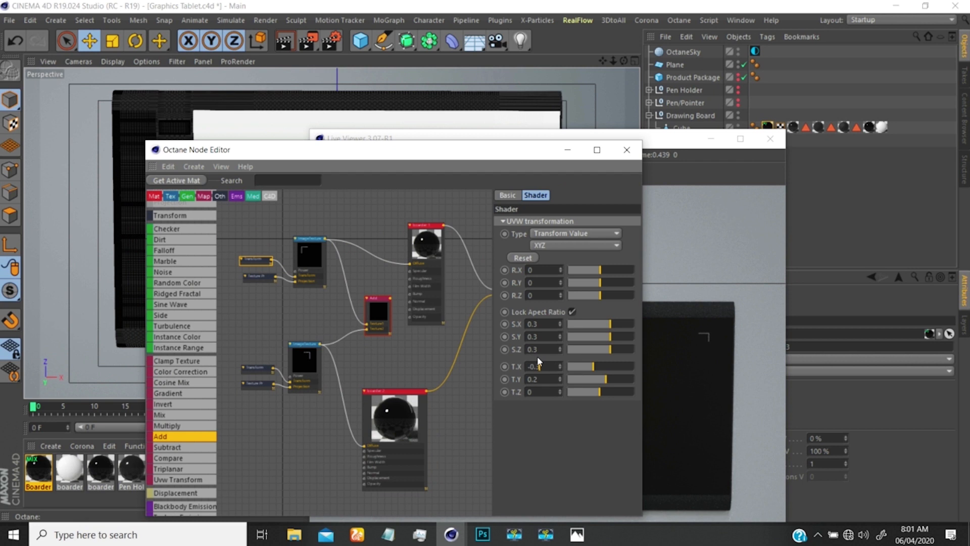
{"action": "type", "text": "3"}
{"action": "key", "text": "Return"}
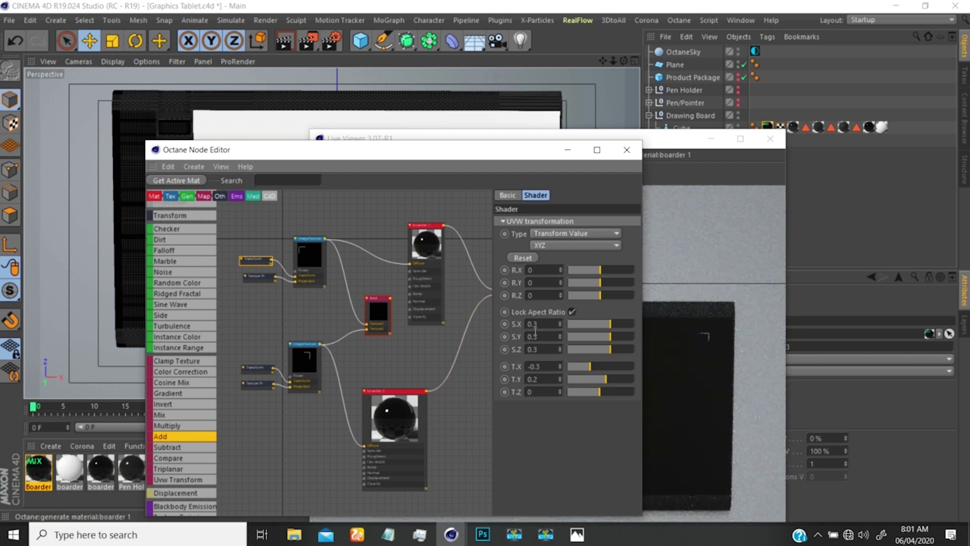
- Try T.X translations of -0.9 and 0 on the upper image texture's Transform node
{"action": "left_click", "coordinate": [540, 367]}
{"action": "key", "text": "BackSpace"}
{"action": "type", "text": "9"}
{"action": "key", "text": "Return"}
{"action": "left_click_drag", "start_coordinate": [476, 152], "coordinate": [424, 154]}
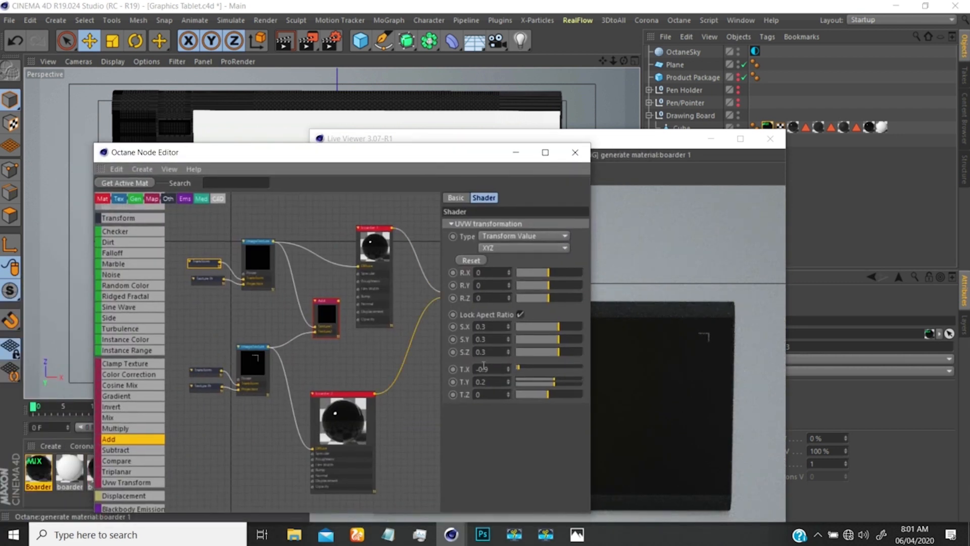
{"action": "left_click_drag", "start_coordinate": [493, 369], "coordinate": [442, 376]}
{"action": "type", "text": "0"}
{"action": "key", "text": "Return"}
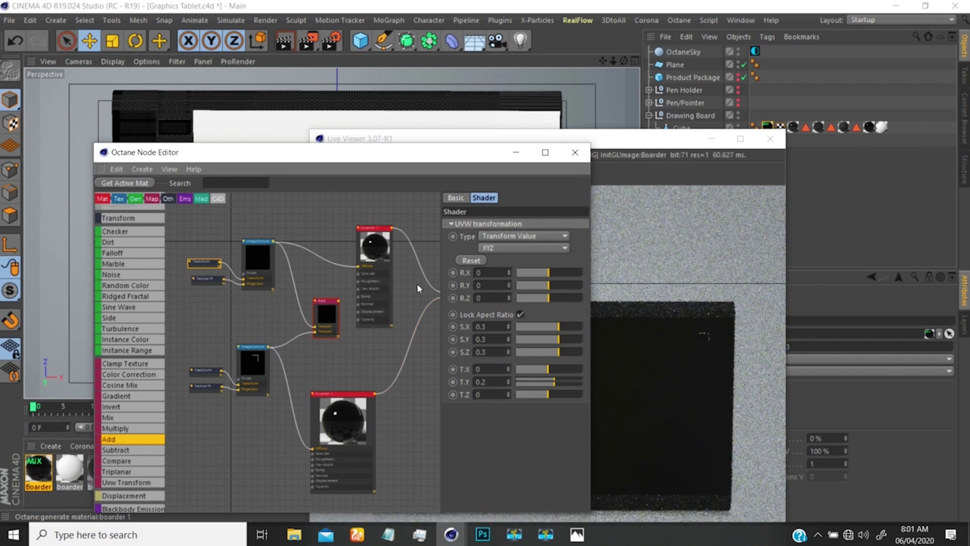
- Set the T.X translation of the upper image texture's Transform node to -0.2
{"action": "left_click_drag", "start_coordinate": [443, 154], "coordinate": [453, 124]}
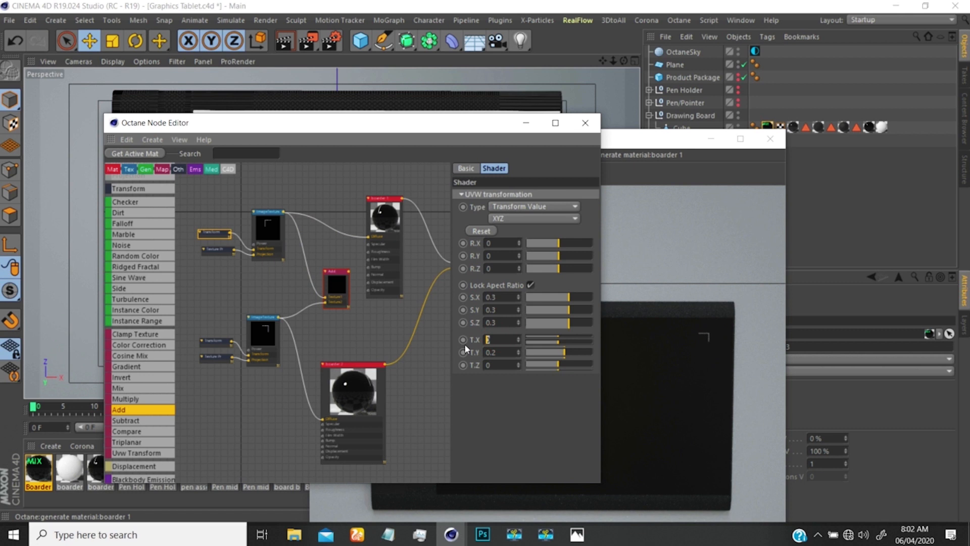
{"action": "type", "text": "-0.2"}
{"action": "key", "text": "Return"}
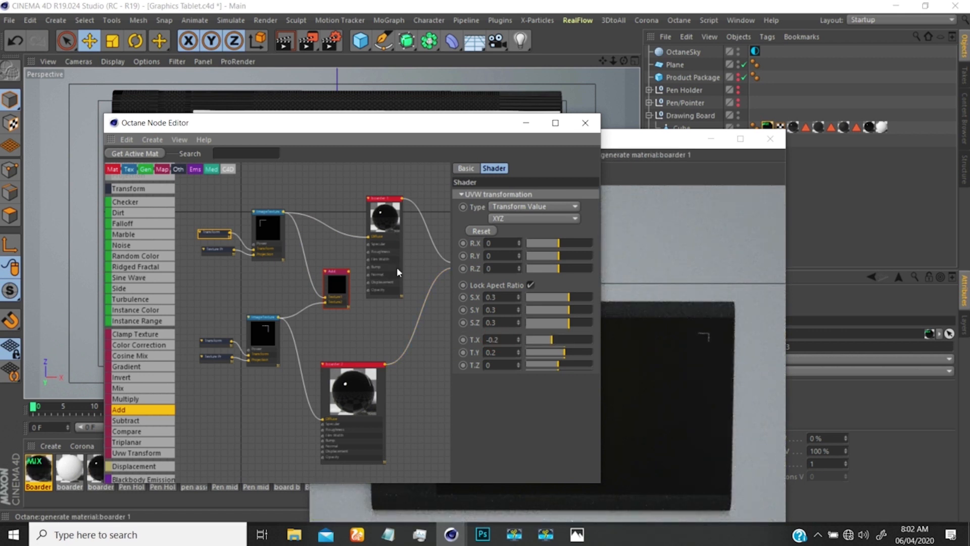
- Delete the links from boarder 1 and boarder 2 to the mix node and the image texture link feeding boarder 2
{"action": "left_click", "coordinate": [432, 234]}
{"action": "key", "text": "Delete"}
{"action": "left_click", "coordinate": [424, 298]}
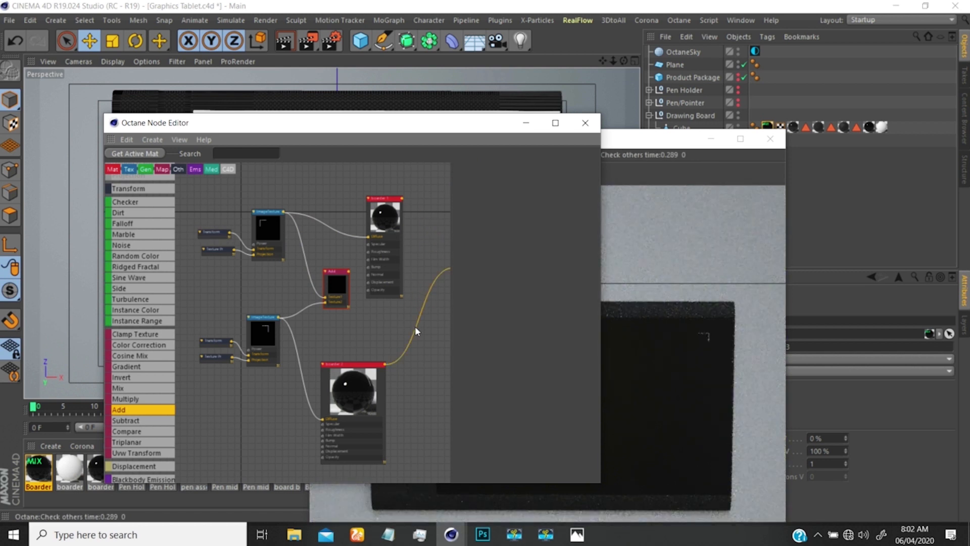
{"action": "key", "text": "Delete"}
{"action": "left_click", "coordinate": [298, 368]}
{"action": "key", "text": "Delete"}
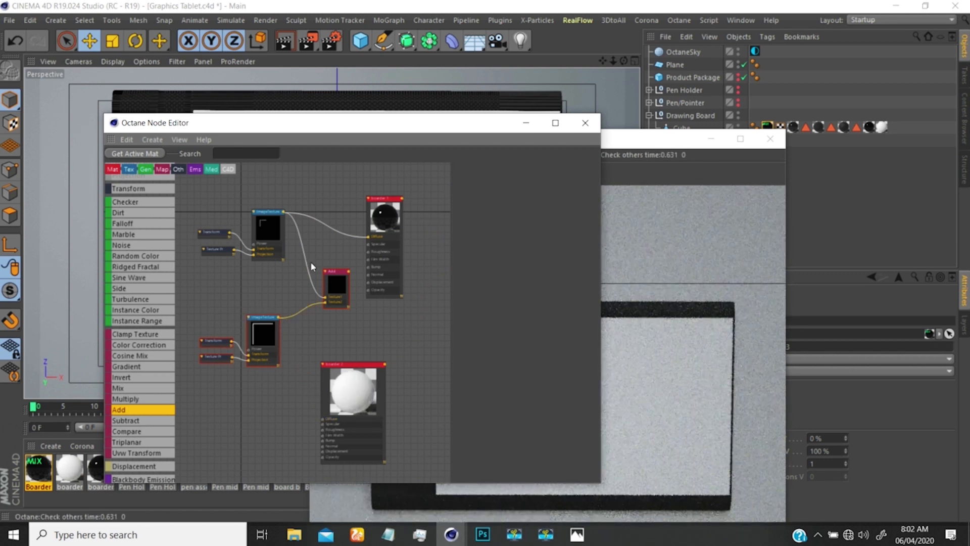
- Replace the upper image texture's direct link to boarder 1's Diffuse input with the Add node's output
{"action": "left_click", "coordinate": [335, 228]}
{"action": "key", "text": "Delete"}
{"action": "left_click_drag", "start_coordinate": [337, 271], "coordinate": [371, 238]}
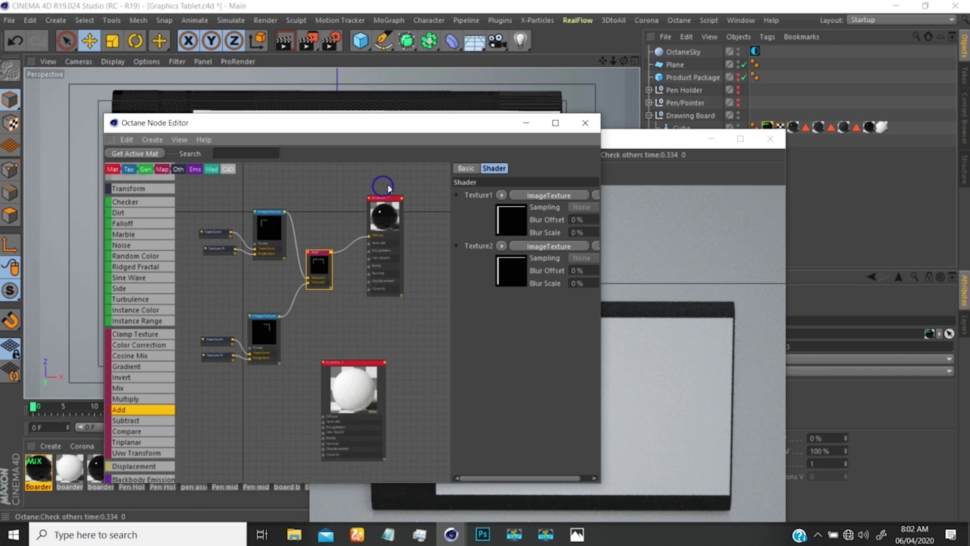
{"action": "scroll", "coordinate": [382, 183], "scroll_direction": "up", "scroll_amount": 3}
{"action": "scroll", "coordinate": [433, 147], "scroll_direction": "down", "scroll_amount": 2}
- Check the boarder 2 material's Diffuse settings in its material editor
{"action": "left_click_drag", "start_coordinate": [438, 128], "coordinate": [288, 172]}
{"action": "left_click", "coordinate": [626, 145]}
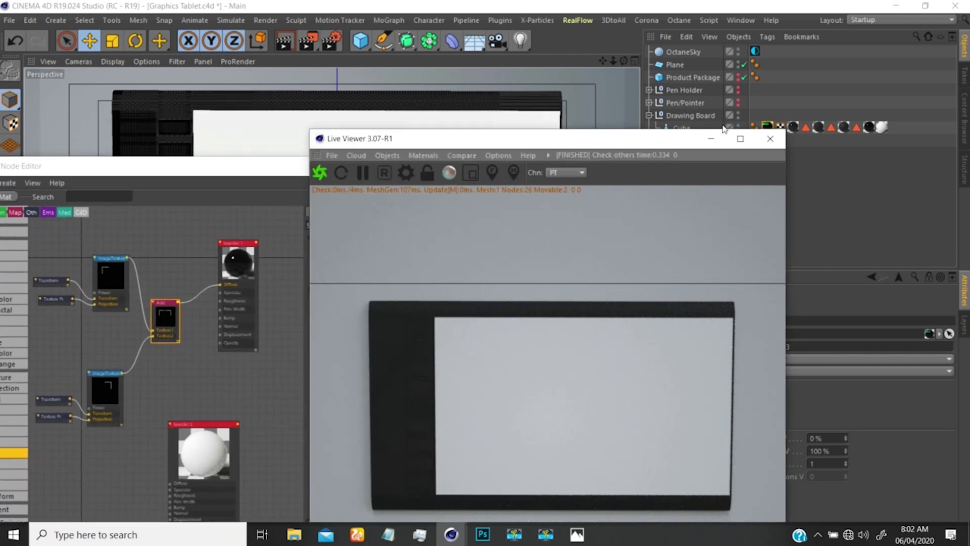
{"action": "left_click_drag", "start_coordinate": [700, 138], "coordinate": [617, 163]}
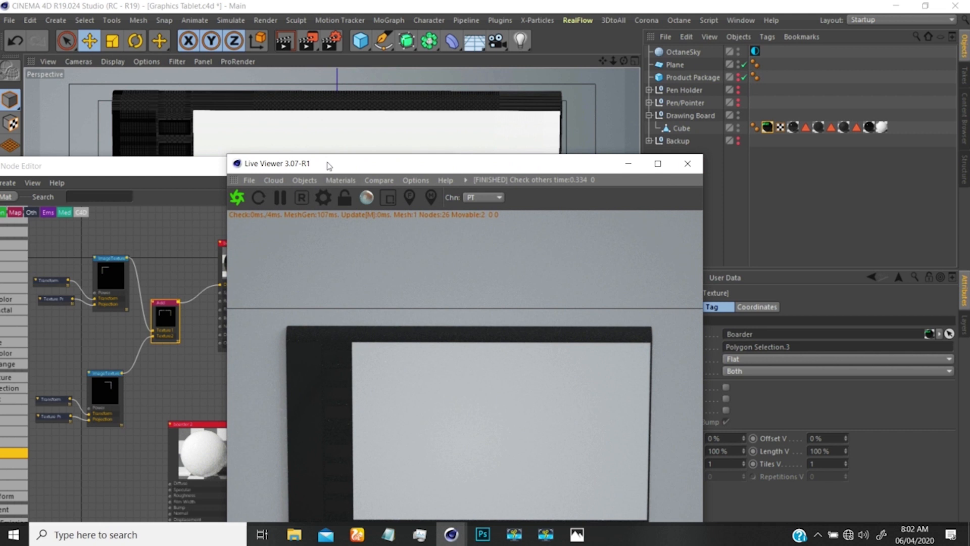
{"action": "left_click_drag", "start_coordinate": [336, 167], "coordinate": [480, 158]}
{"action": "left_click_drag", "start_coordinate": [274, 169], "coordinate": [526, 192]}
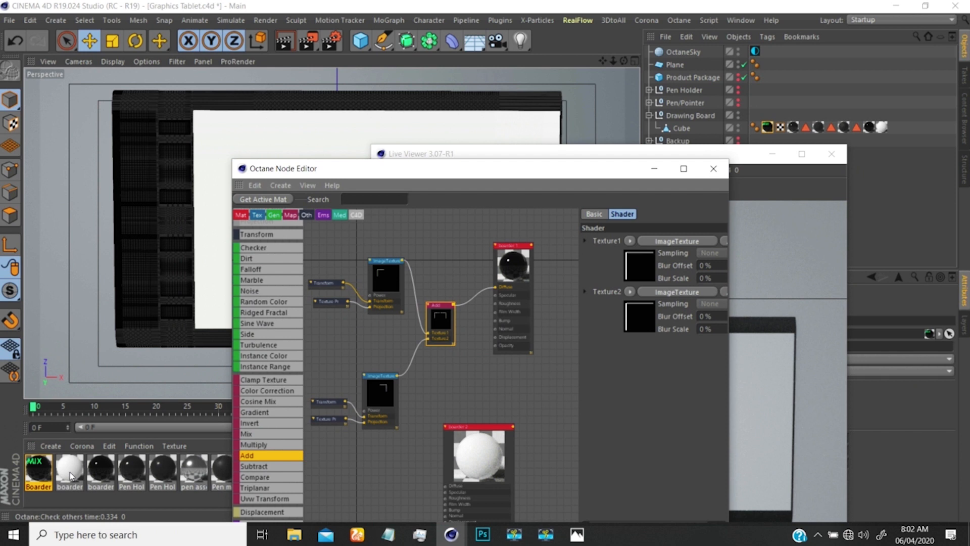
{"action": "double_click", "coordinate": [74, 474]}
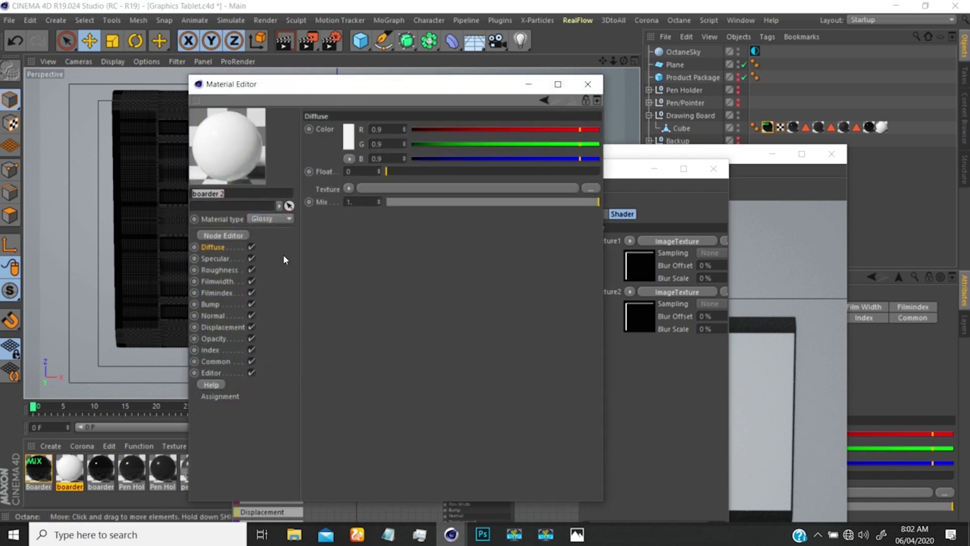
{"action": "left_click", "coordinate": [587, 84]}
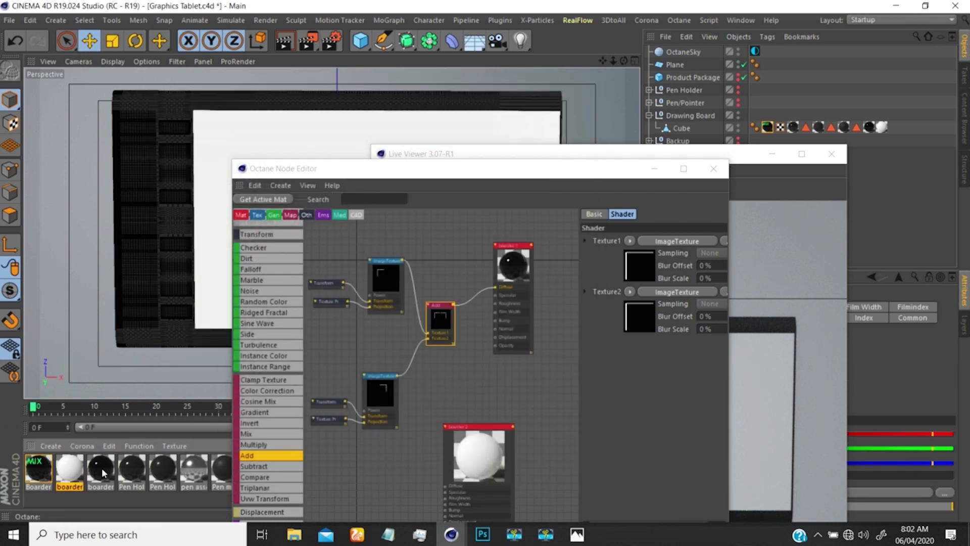
- Replace the Boarder mix material on the Cube's first texture tag with the boarder 1 material
{"action": "left_click_drag", "start_coordinate": [104, 474], "coordinate": [768, 130]}
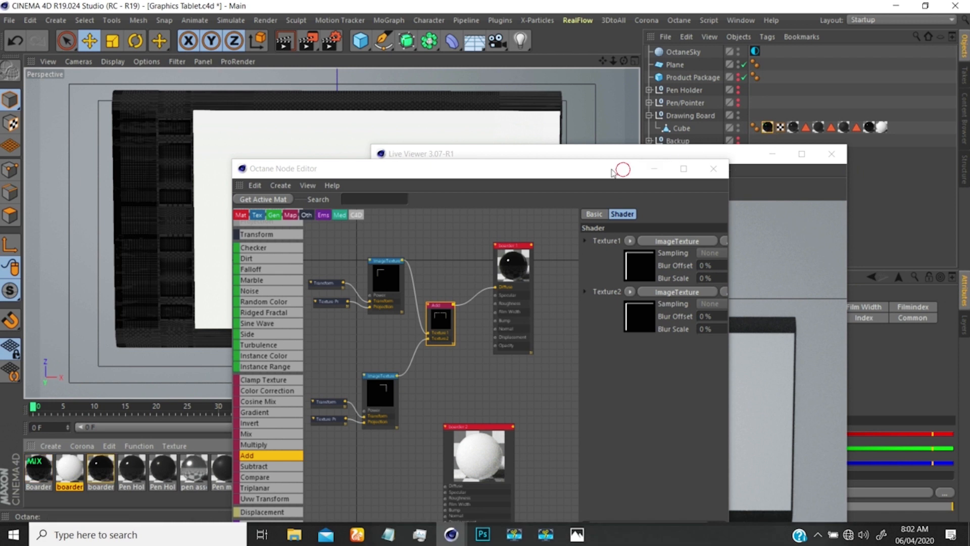
{"action": "left_click_drag", "start_coordinate": [620, 169], "coordinate": [290, 143]}
{"action": "left_click_drag", "start_coordinate": [569, 155], "coordinate": [302, 154]}
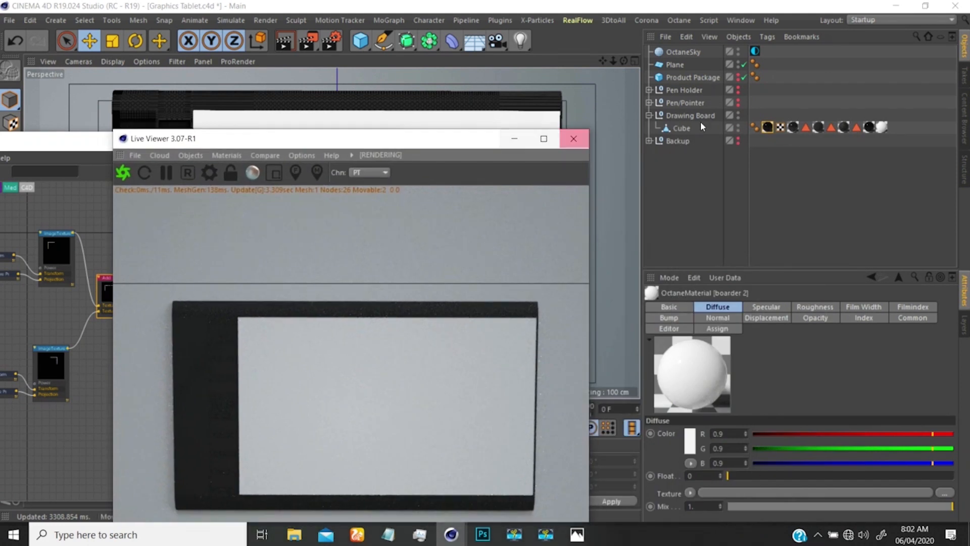
- Try the Mix Textures option on the Cube's boarder 1 texture tag
{"action": "left_click", "coordinate": [767, 127]}
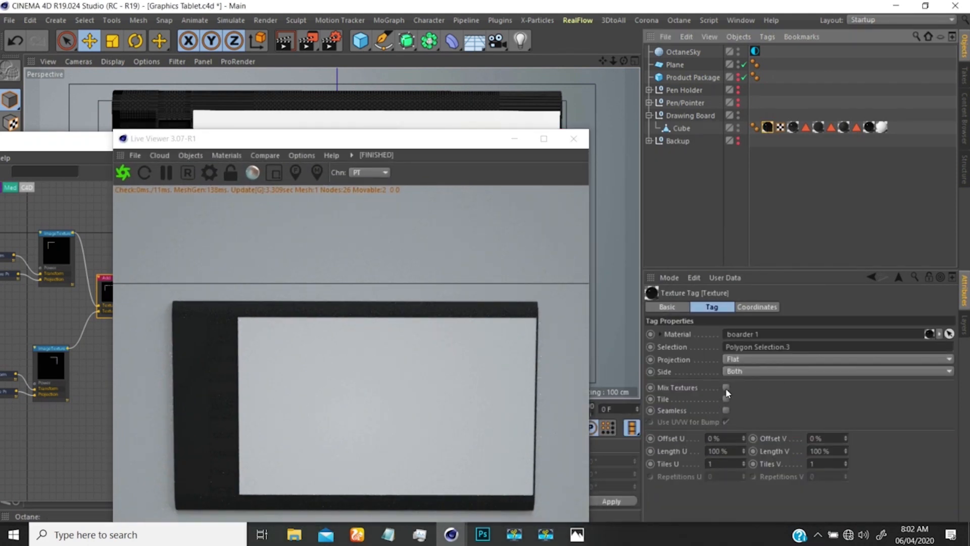
{"action": "left_click", "coordinate": [726, 387]}
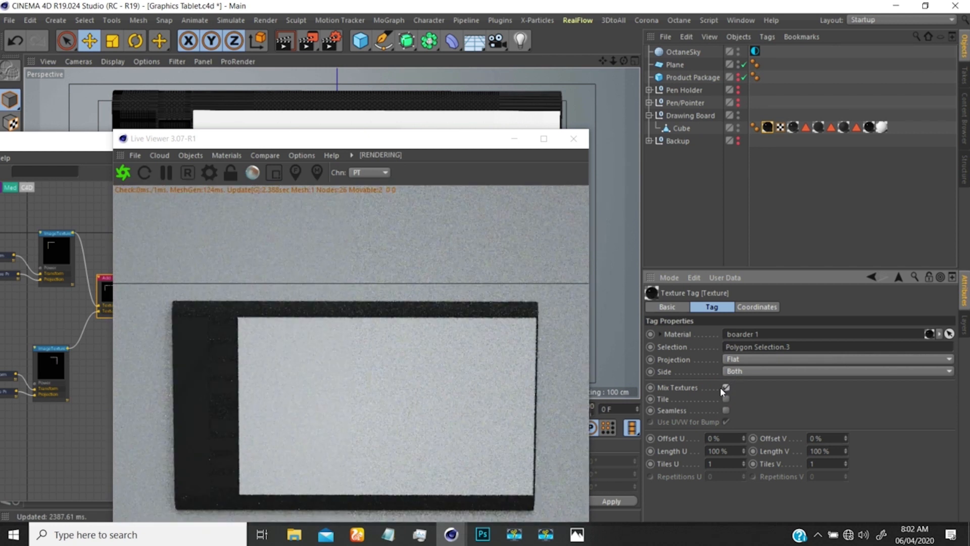
{"action": "left_click", "coordinate": [726, 387]}
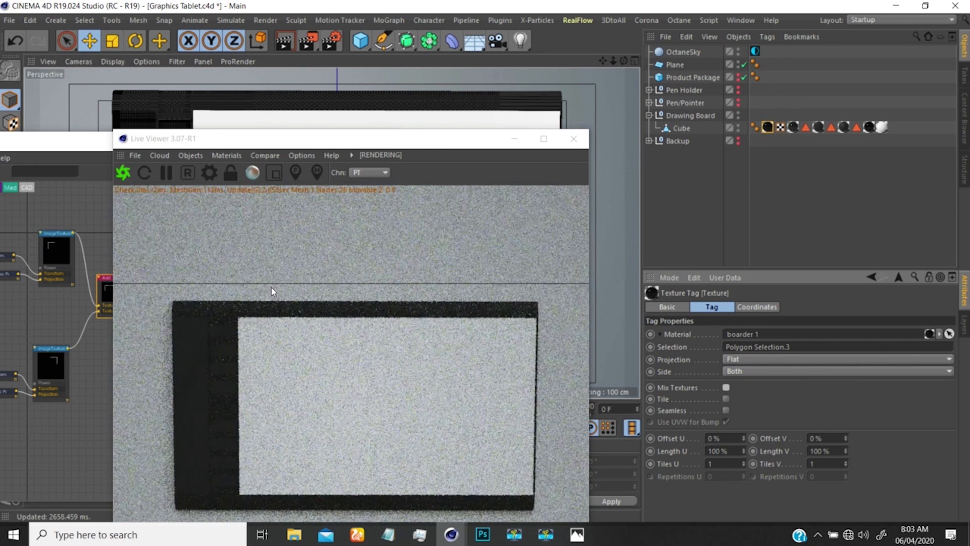
{"action": "left_click_drag", "start_coordinate": [400, 143], "coordinate": [393, 131]}
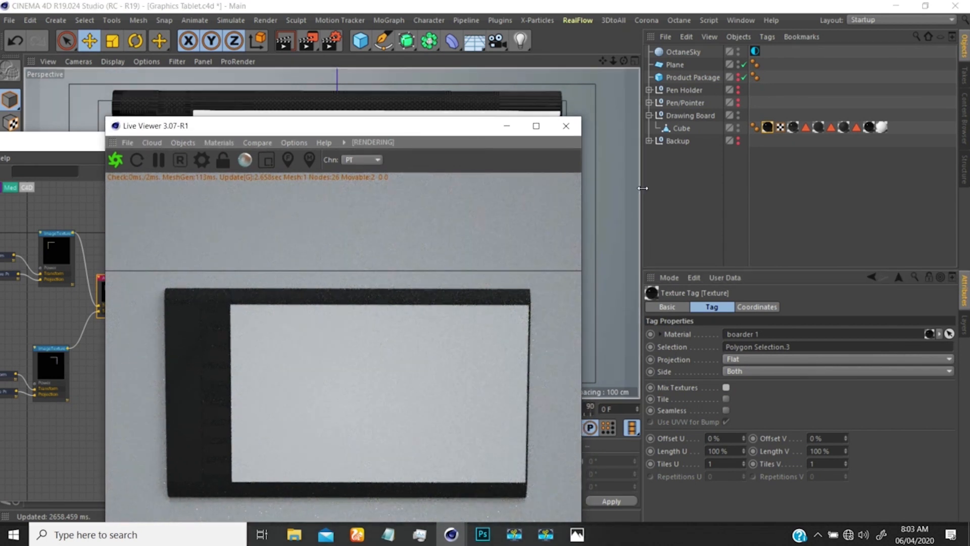
- Move the Cube's boarder 1 texture tag along the tag row to just before the white boarder 2 tag
{"action": "left_click", "coordinate": [766, 128]}
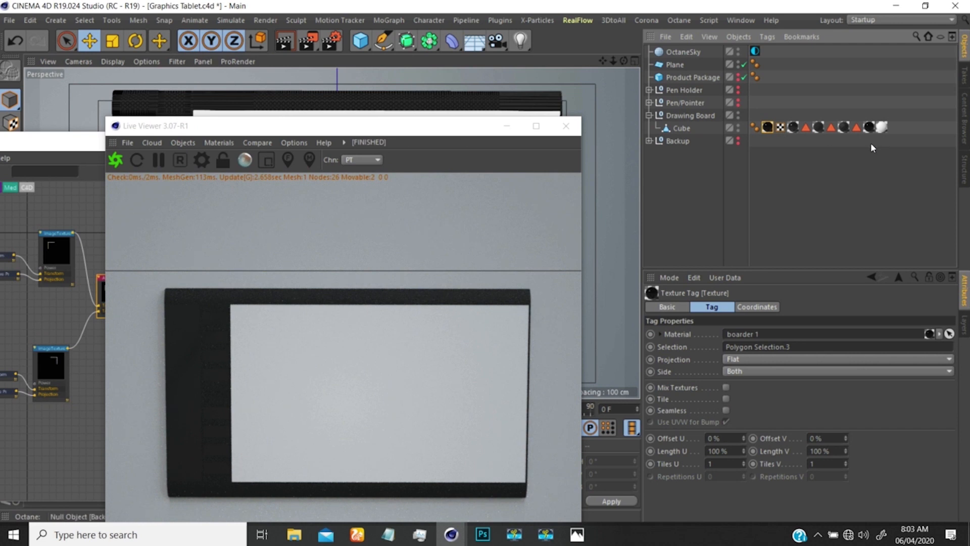
{"action": "left_click_drag", "start_coordinate": [888, 145], "coordinate": [866, 145]}
{"action": "left_click", "coordinate": [766, 130]}
{"action": "left_click_drag", "start_coordinate": [767, 127], "coordinate": [859, 128]}
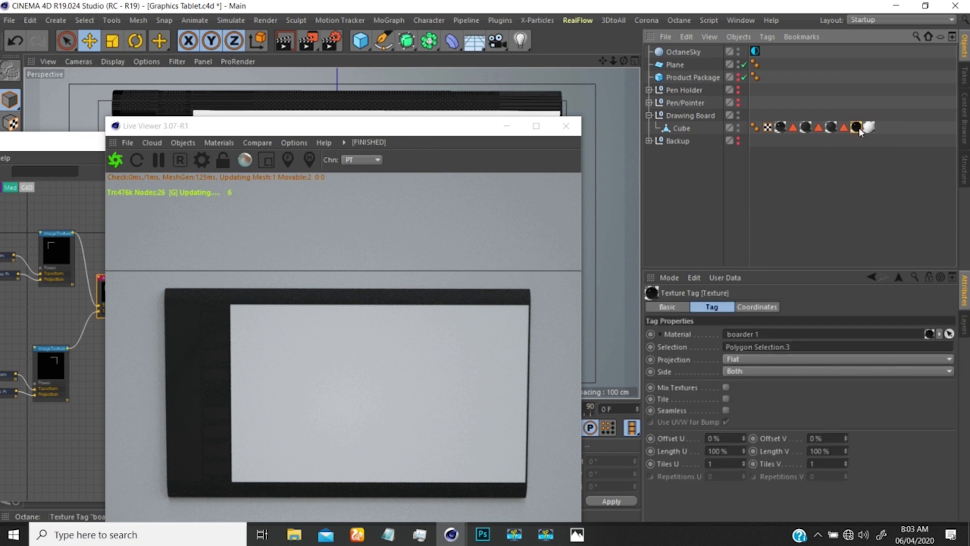
- Delete the boarder 2 texture tag from the Cube and select its boarder 1 texture tag
{"action": "left_click", "coordinate": [868, 127]}
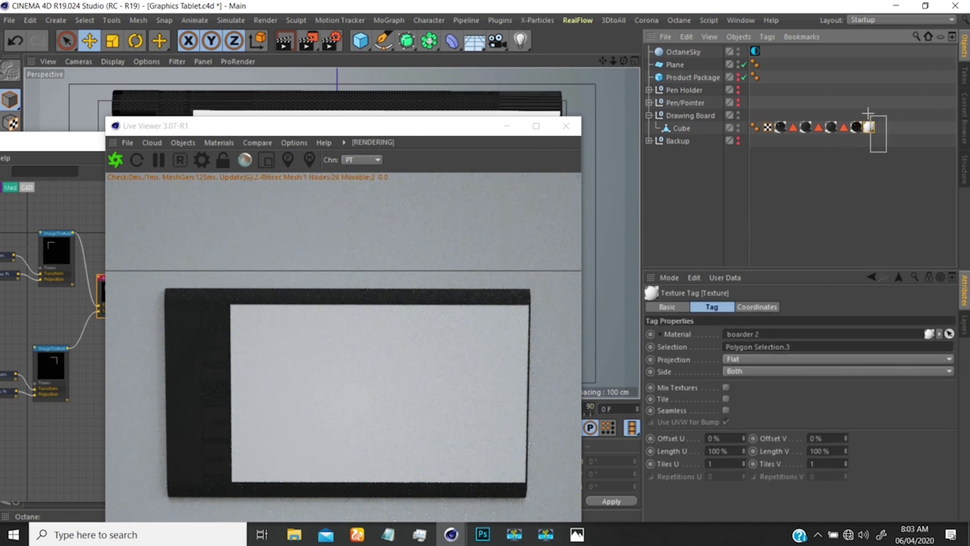
{"action": "key", "text": "Delete"}
{"action": "left_click", "coordinate": [856, 127]}
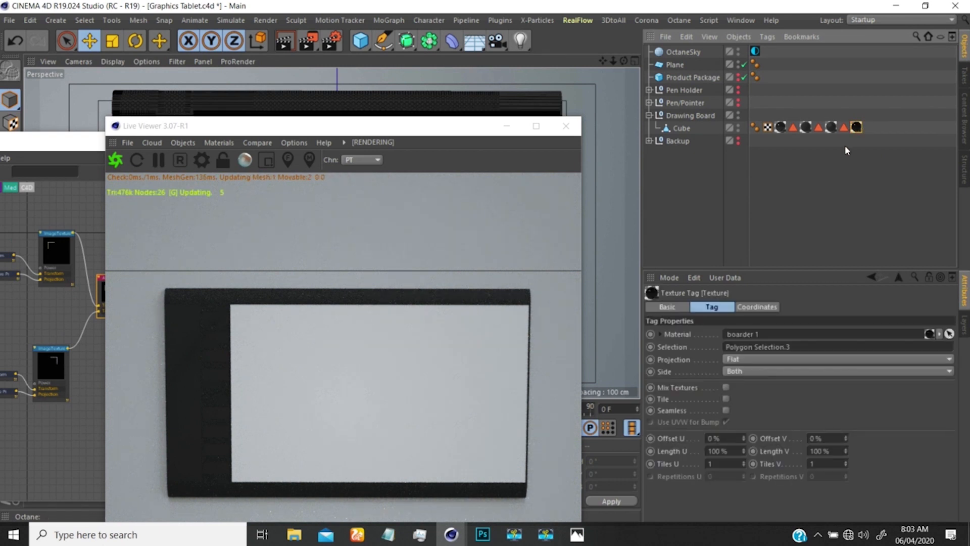
- Arrange the Live Viewer beside the Node Editor and select the Transform node of the second image texture
{"action": "left_click_drag", "start_coordinate": [449, 125], "coordinate": [506, 113]}
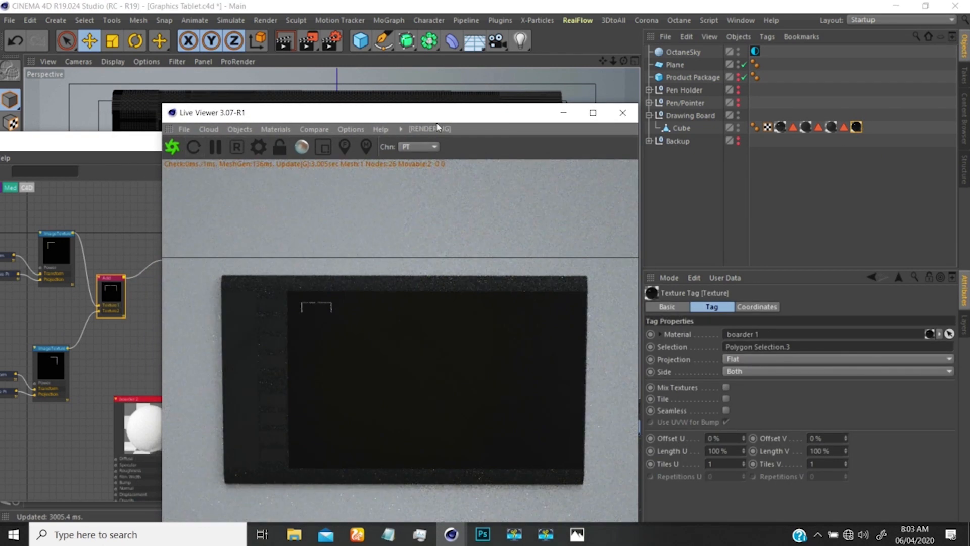
{"action": "left_click_drag", "start_coordinate": [437, 117], "coordinate": [593, 117]}
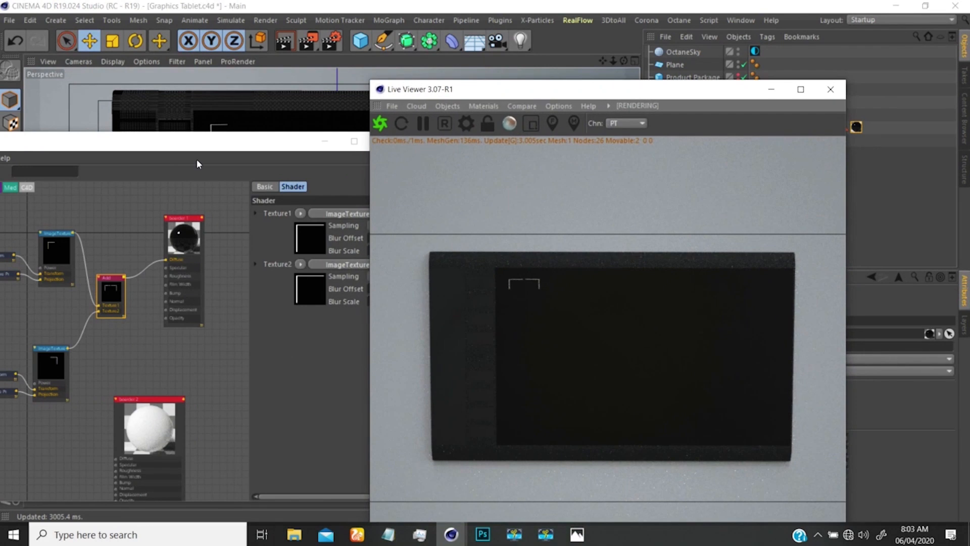
{"action": "left_click_drag", "start_coordinate": [195, 146], "coordinate": [266, 130]}
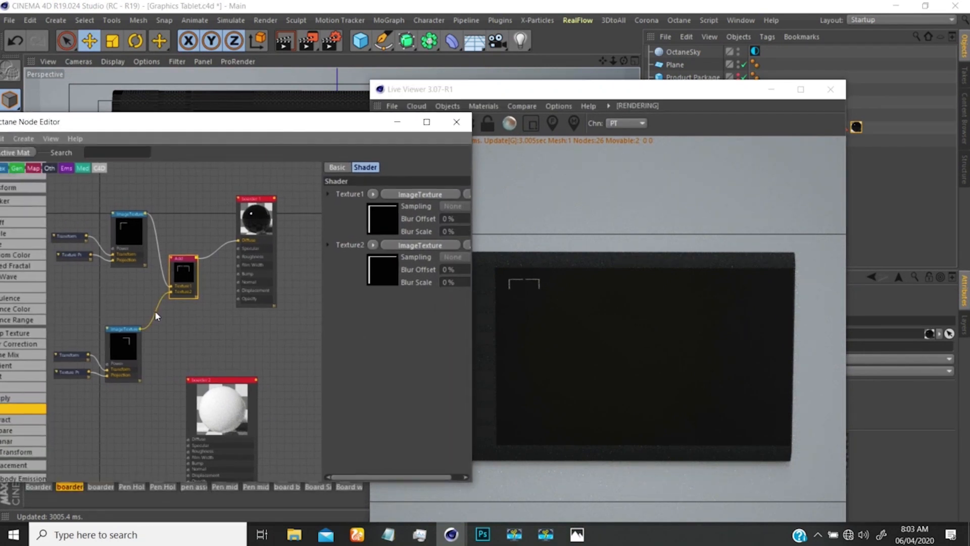
{"action": "left_click", "coordinate": [74, 359]}
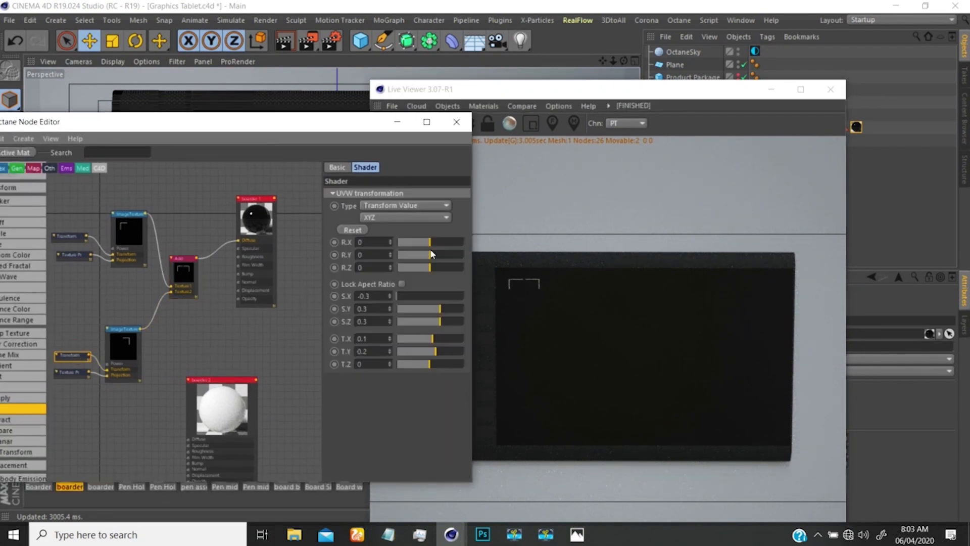
{"action": "left_click_drag", "start_coordinate": [370, 339], "coordinate": [352, 341]}
{"action": "left_click_drag", "start_coordinate": [661, 91], "coordinate": [784, 91]}
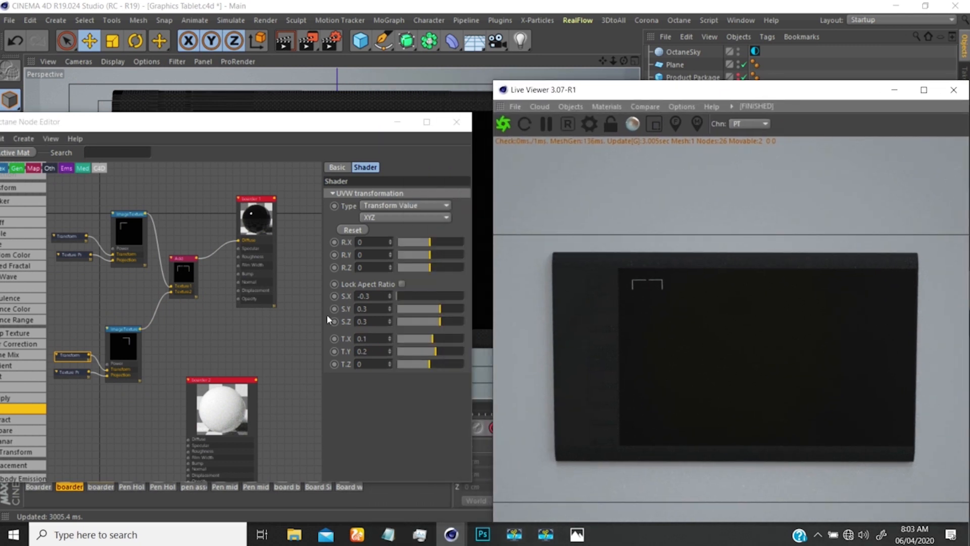
- Shift the second corner mark across the screen by raising its T.X, trying 0.8 and 3 before settling on 4.5
{"action": "left_click_drag", "start_coordinate": [367, 338], "coordinate": [333, 352]}
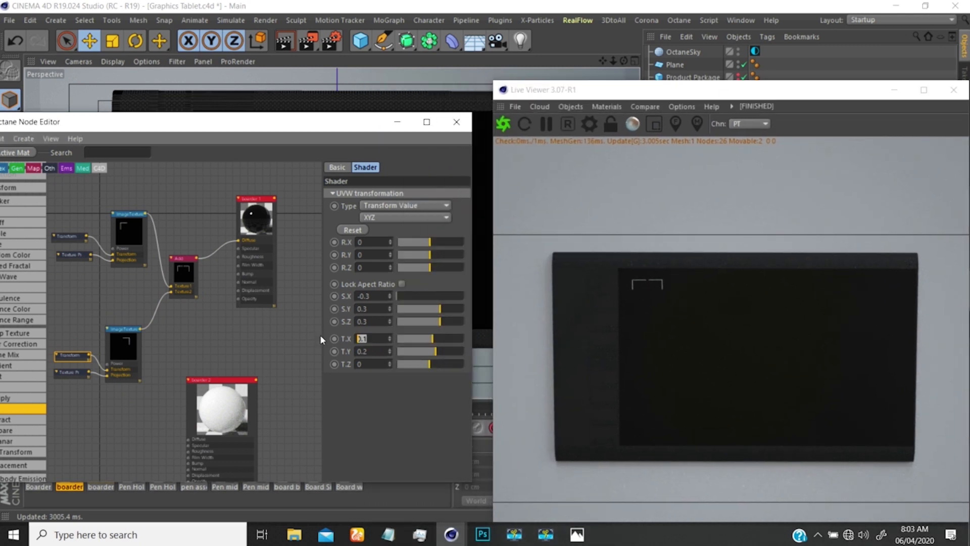
{"action": "type", "text": "0.8"}
{"action": "key", "text": "Return"}
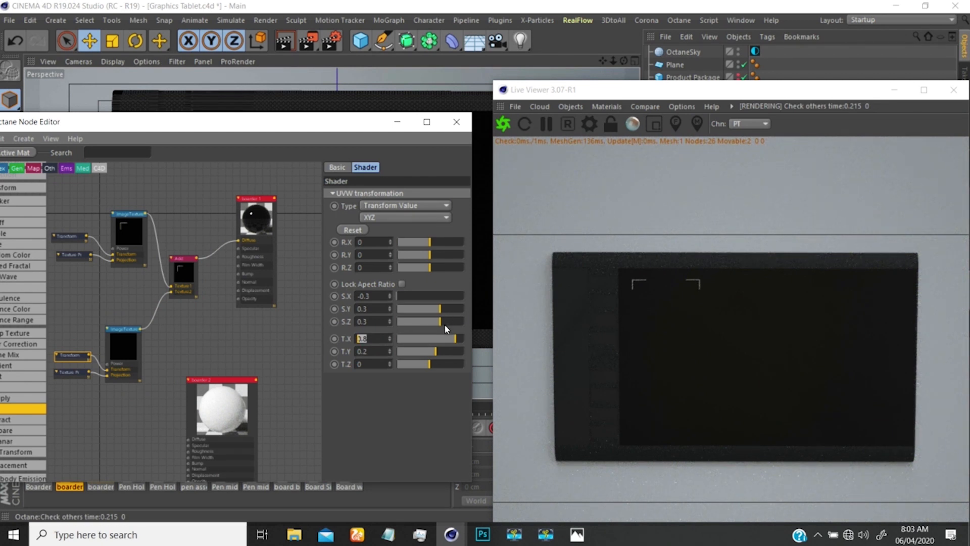
{"action": "type", "text": "1.2"}
{"action": "key", "text": "Return"}
{"action": "type", "text": "3."}
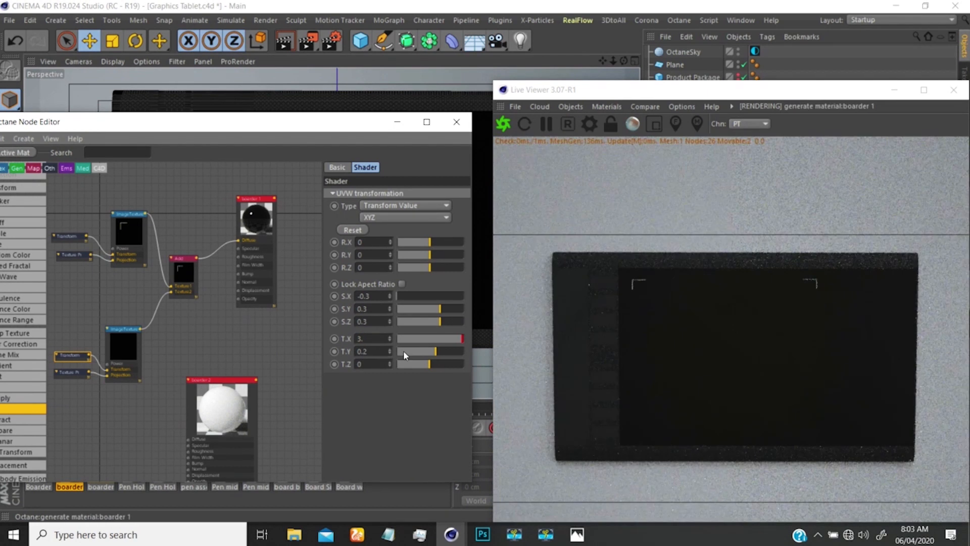
{"action": "key", "text": "Return"}
{"action": "key", "text": "Return"}
{"action": "left_click", "coordinate": [369, 338]}
{"action": "type", "text": ".5"}
{"action": "key", "text": "Return"}
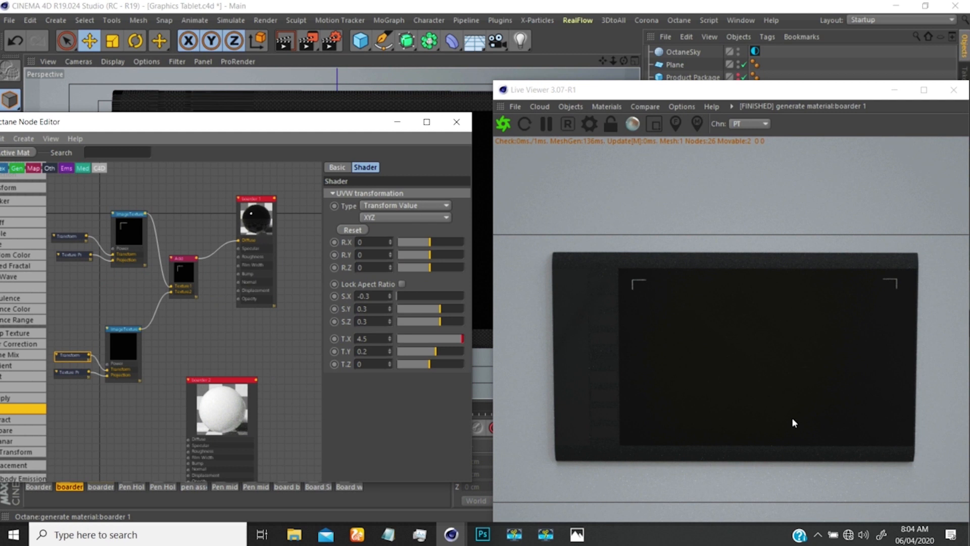
- Spread out the node graph by moving the boarder 1 material and Add nodes away from the image textures
{"action": "left_click_drag", "start_coordinate": [688, 90], "coordinate": [668, 88]}
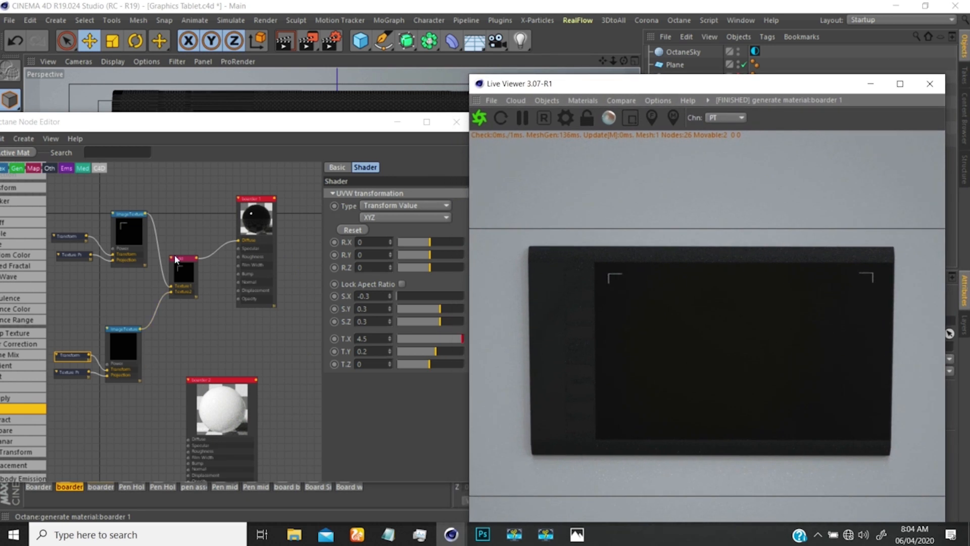
{"action": "left_click_drag", "start_coordinate": [185, 269], "coordinate": [180, 269]}
{"action": "left_click_drag", "start_coordinate": [252, 214], "coordinate": [299, 215]}
{"action": "left_click_drag", "start_coordinate": [178, 273], "coordinate": [189, 273]}
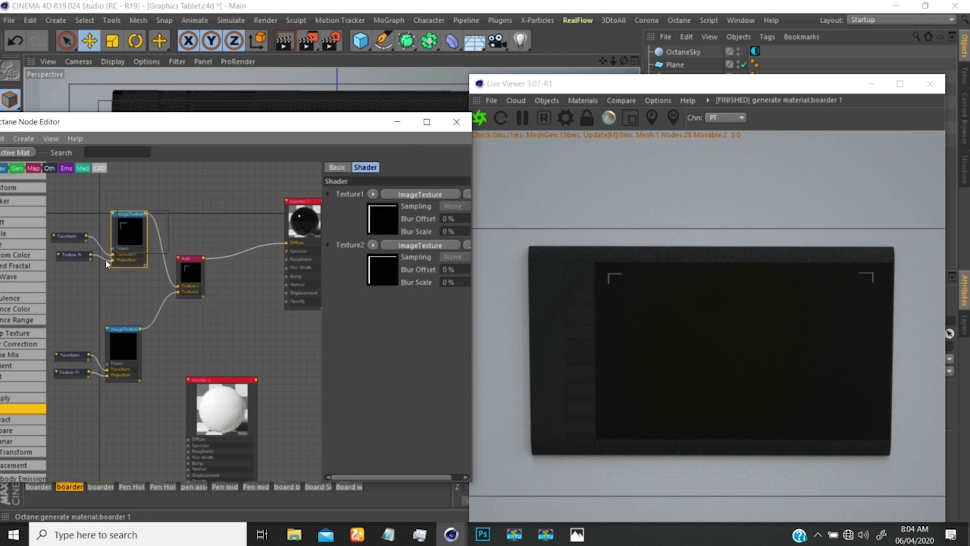
- Delete the unused boarder 2 material and the leftover Boarder mix material from the node graph
{"action": "left_click", "coordinate": [220, 400]}
{"action": "key", "text": "Delete"}
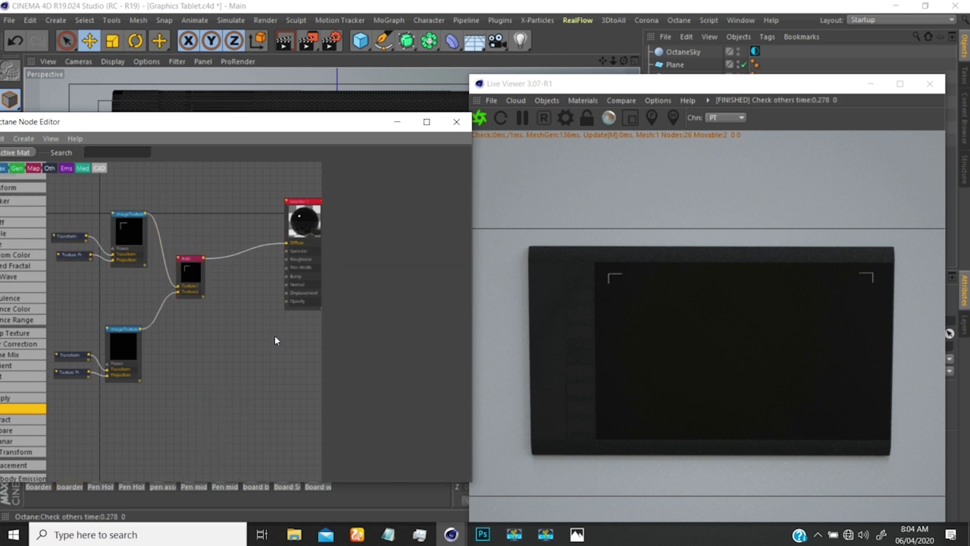
{"action": "middle_click_drag", "start_coordinate": [241, 266], "coordinate": [140, 295]}
{"action": "left_click", "coordinate": [245, 254]}
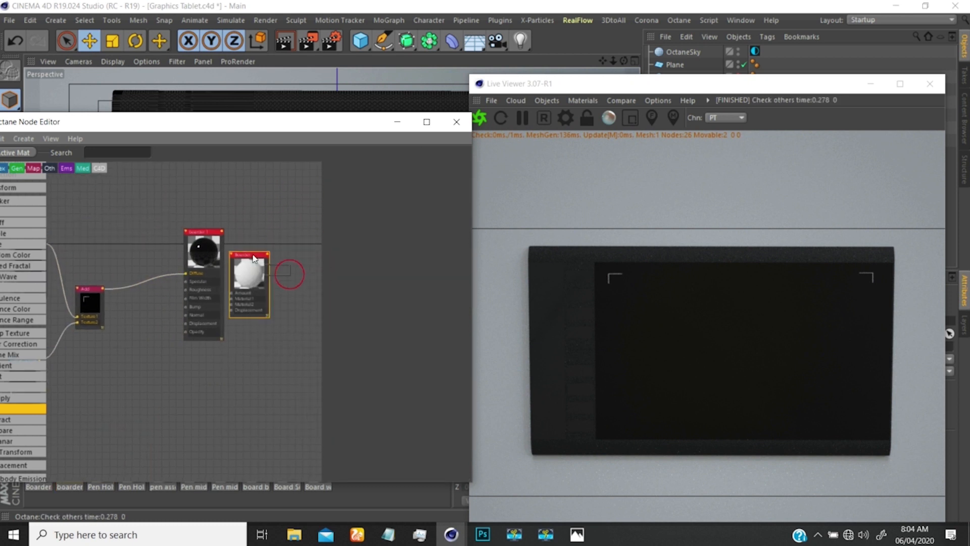
{"action": "key", "text": "Delete"}
- Uncover the materials list and inspect the Diffuse settings of the boarder 1 material
{"action": "left_click_drag", "start_coordinate": [152, 122], "coordinate": [440, 126]}
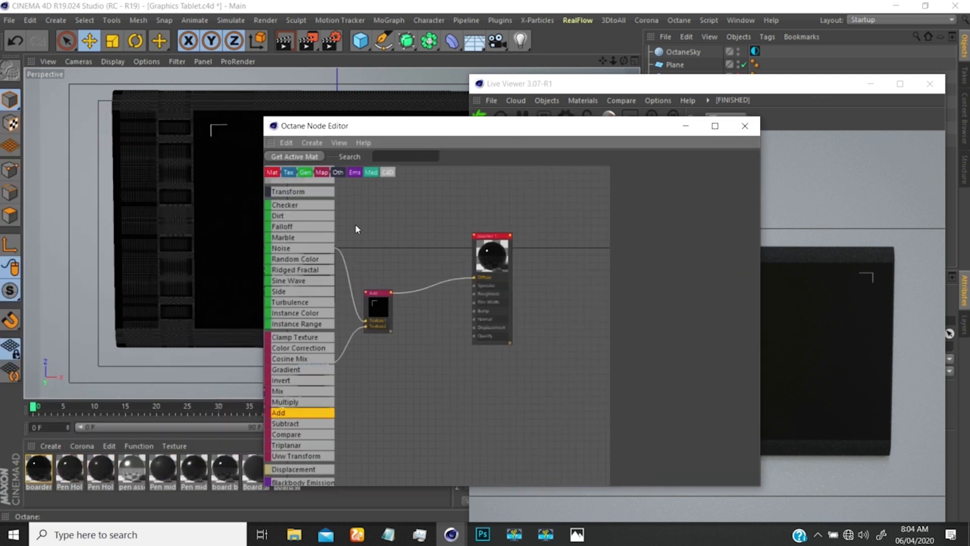
{"action": "double_click", "coordinate": [43, 468]}
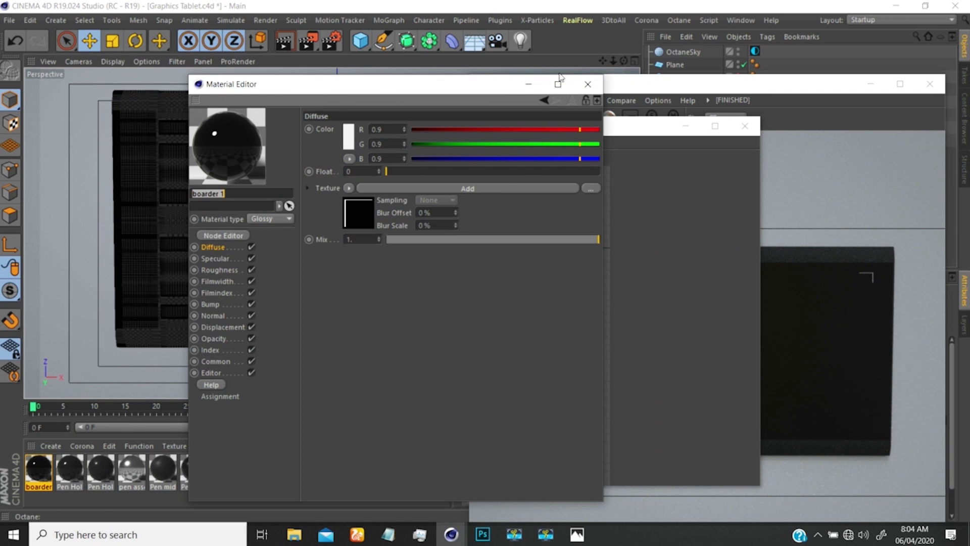
{"action": "left_click", "coordinate": [588, 84]}
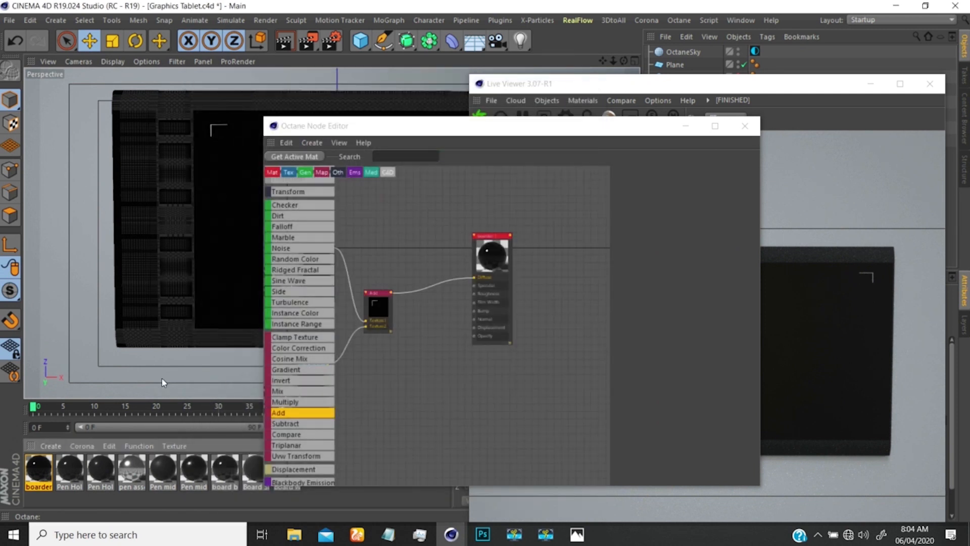
- Reposition the Node Editor window and adjust the spacing between the boarder 1 material node and the Add node
{"action": "left_click_drag", "start_coordinate": [486, 126], "coordinate": [370, 98]}
{"action": "left_click_drag", "start_coordinate": [375, 234], "coordinate": [442, 214]}
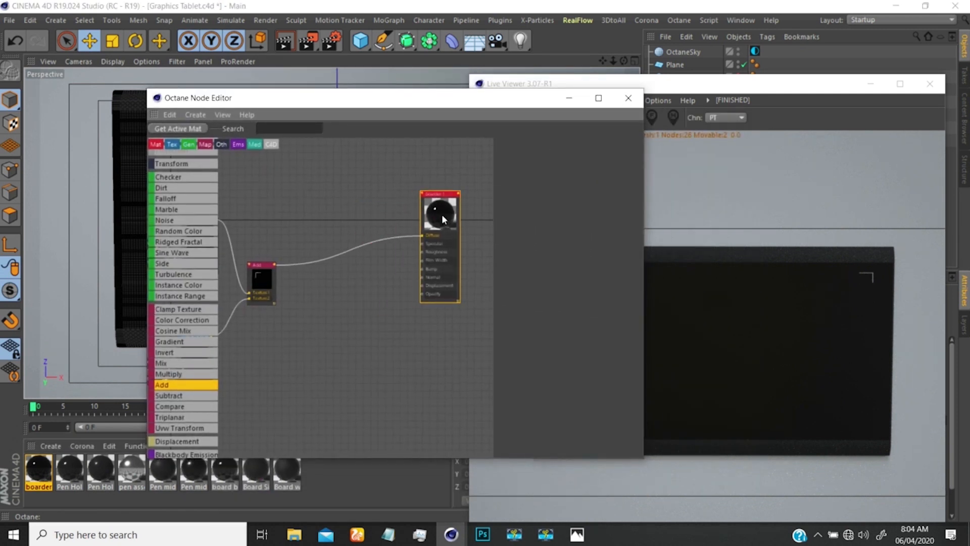
{"action": "left_click_drag", "start_coordinate": [261, 280], "coordinate": [284, 273]}
- Duplicate both image textures with their Transform, Texture Projection and Add nodes, and place the copies below the originals
{"action": "middle_click_drag", "start_coordinate": [305, 275], "coordinate": [405, 250]}
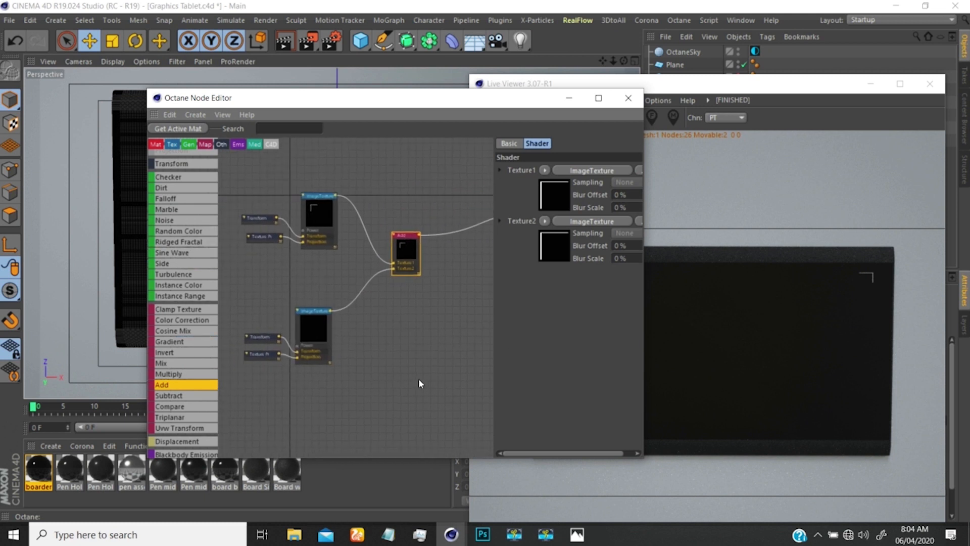
{"action": "left_click_drag", "start_coordinate": [428, 408], "coordinate": [247, 173]}
{"action": "key", "text": "ctrl+v"}
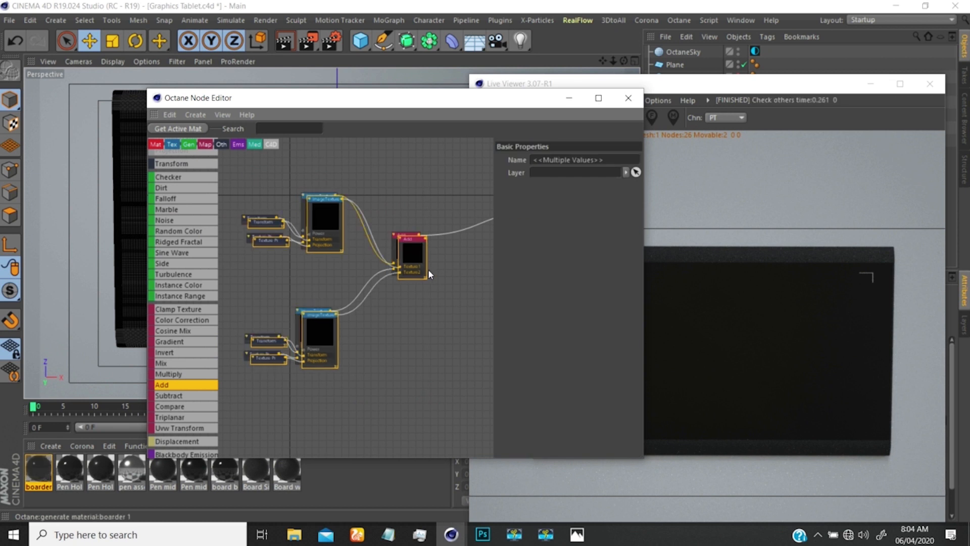
{"action": "left_click_drag", "start_coordinate": [332, 208], "coordinate": [334, 257]}
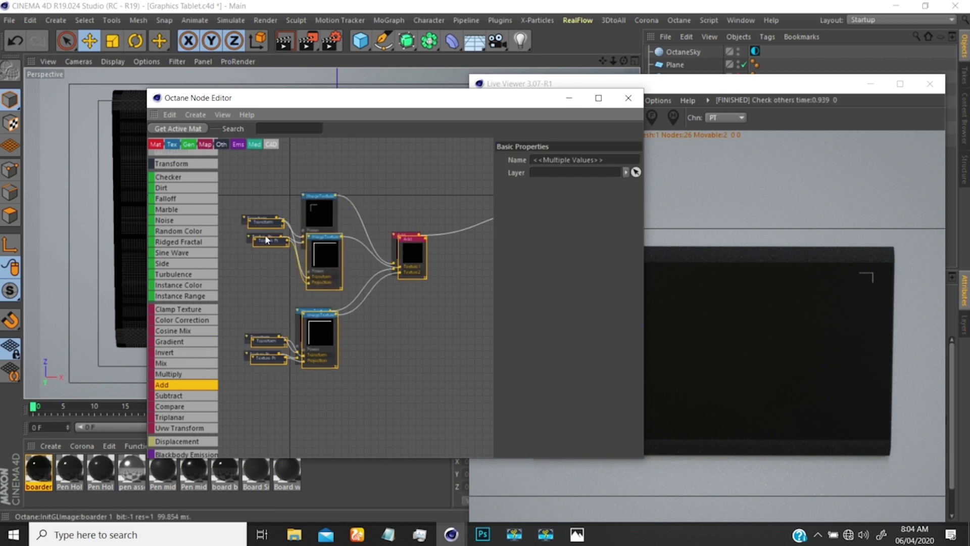
{"action": "left_click_drag", "start_coordinate": [264, 225], "coordinate": [229, 265]}
{"action": "left_click_drag", "start_coordinate": [268, 360], "coordinate": [309, 349]}
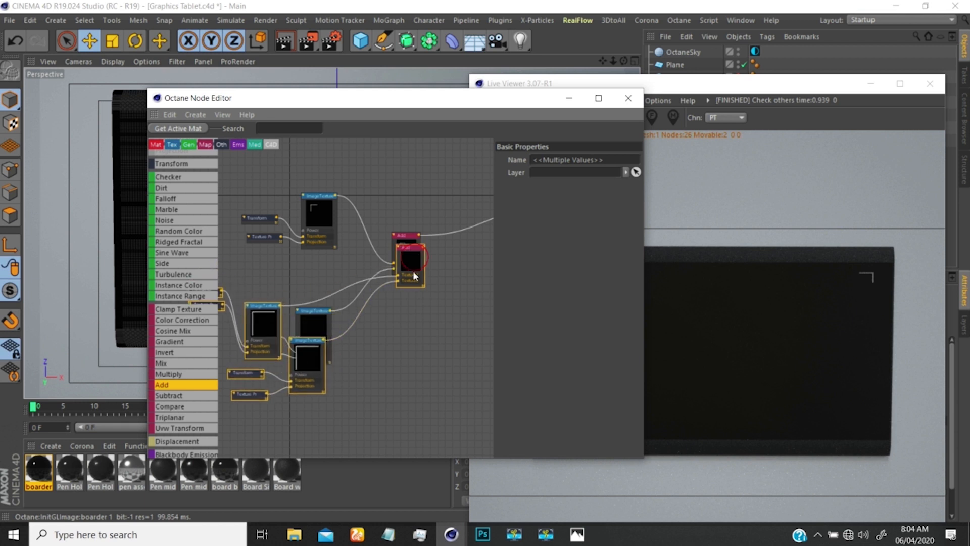
{"action": "left_click_drag", "start_coordinate": [414, 270], "coordinate": [414, 367]}
- Move the original second image texture with its Transform and Texture Projection nodes up beneath the first one
{"action": "left_click_drag", "start_coordinate": [334, 368], "coordinate": [241, 330]}
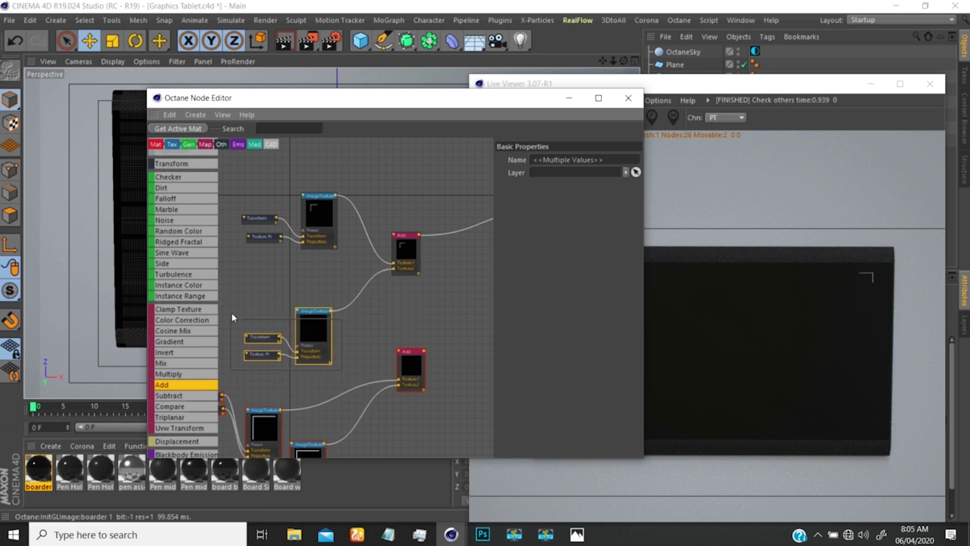
{"action": "left_click_drag", "start_coordinate": [313, 316], "coordinate": [322, 267]}
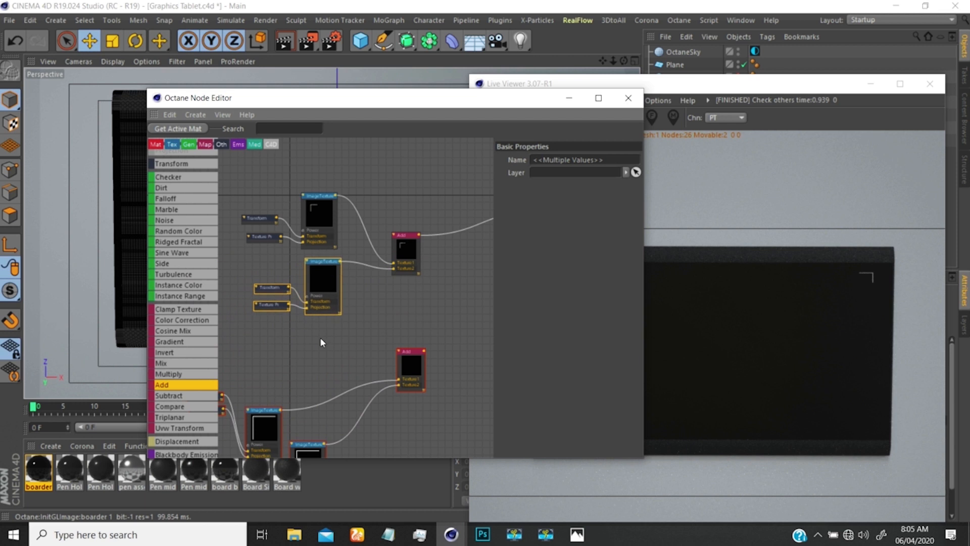
{"action": "middle_click_drag", "start_coordinate": [320, 338], "coordinate": [383, 288]}
{"action": "scroll", "coordinate": [360, 307], "scroll_direction": "down", "scroll_amount": 3}
{"action": "scroll", "coordinate": [334, 327], "scroll_direction": "up", "scroll_amount": 3}
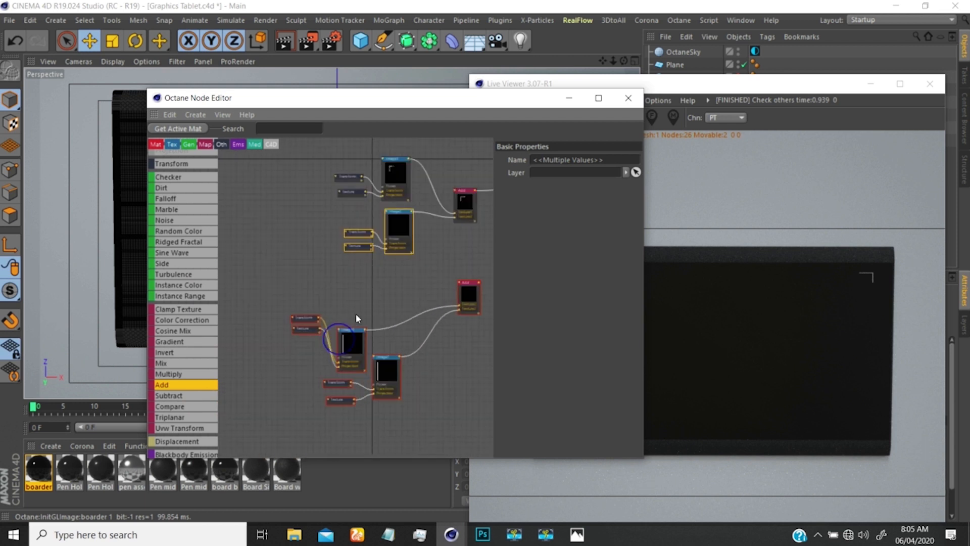
- Stack the duplicated image textures in a column with their Transform and Texture Projection nodes beside them, and reposition the duplicated Add node
{"action": "mouse_move", "coordinate": [372, 284]}
{"action": "left_mouse_down"}
{"action": "mouse_move", "coordinate": [300, 338]}
{"action": "mouse_move", "coordinate": [371, 301]}
{"action": "mouse_move", "coordinate": [370, 289]}
{"action": "left_mouse_up"}
{"action": "left_click_drag", "start_coordinate": [336, 238], "coordinate": [308, 305]}
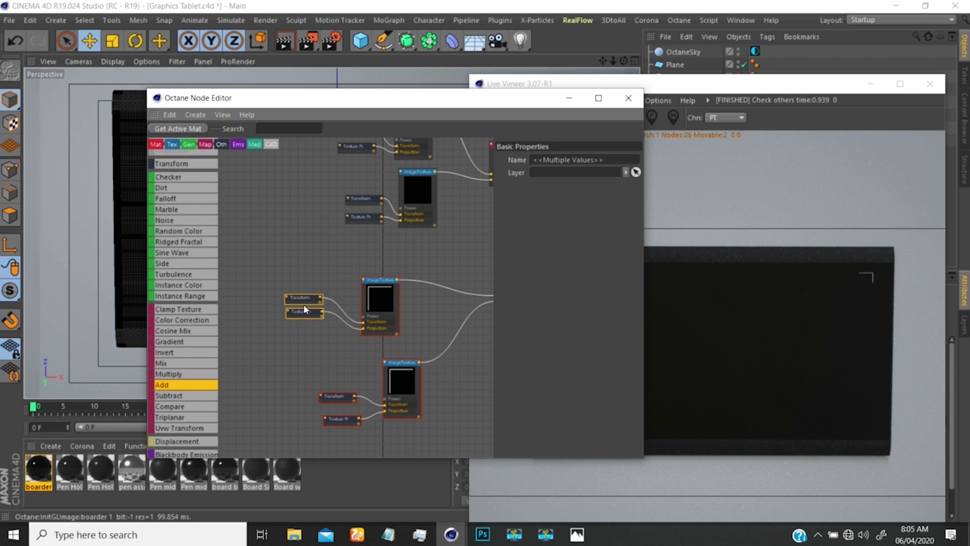
{"action": "left_click_drag", "start_coordinate": [350, 440], "coordinate": [322, 386]}
{"action": "left_click_drag", "start_coordinate": [398, 370], "coordinate": [377, 368]}
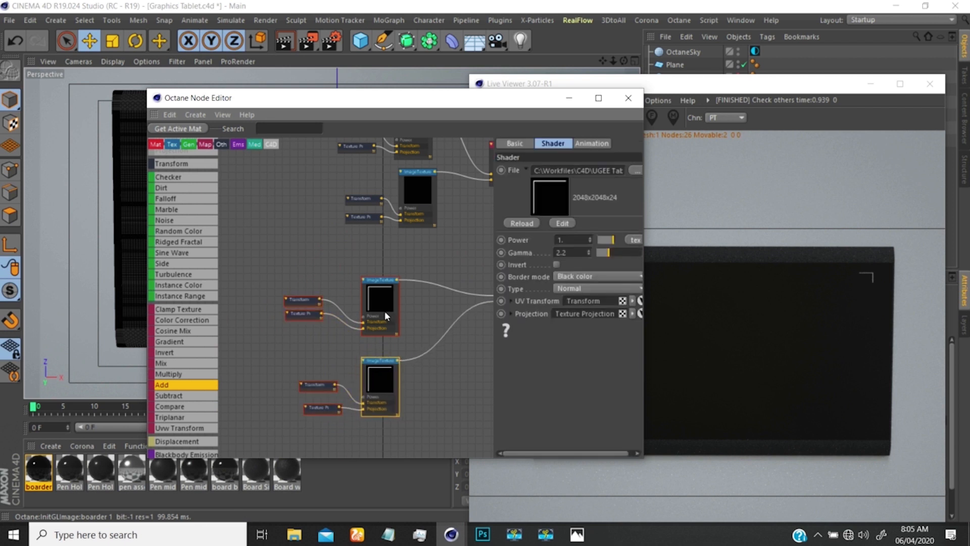
{"action": "middle_click_drag", "start_coordinate": [385, 314], "coordinate": [279, 328]}
{"action": "left_click_drag", "start_coordinate": [403, 316], "coordinate": [381, 312]}
{"action": "left_click", "coordinate": [389, 191]}
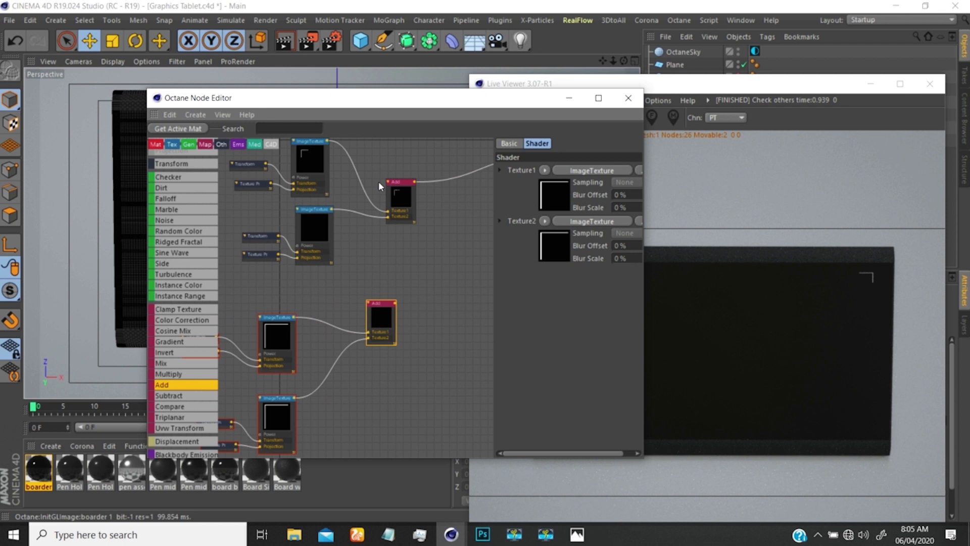
{"action": "left_click_drag", "start_coordinate": [389, 191], "coordinate": [393, 192]}
- Review the scale and translation values in the Transform nodes of the two duplicated image textures
{"action": "middle_click_drag", "start_coordinate": [292, 305], "coordinate": [383, 261]}
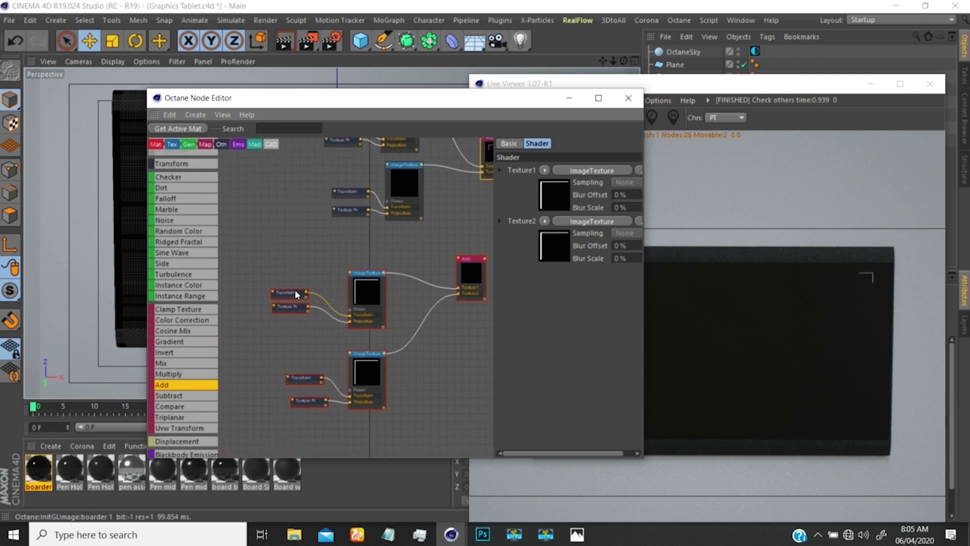
{"action": "left_click", "coordinate": [292, 296]}
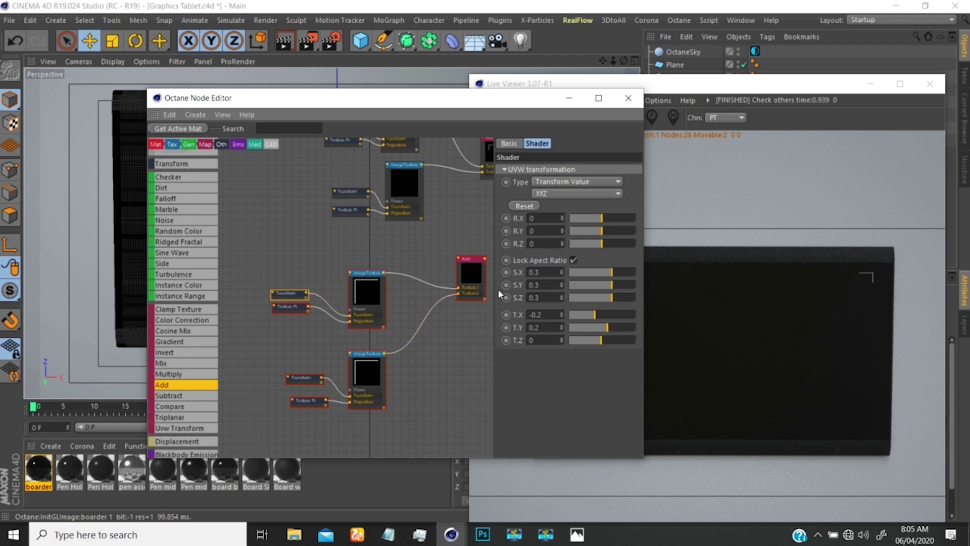
{"action": "left_click", "coordinate": [356, 363]}
{"action": "left_click", "coordinate": [299, 379]}
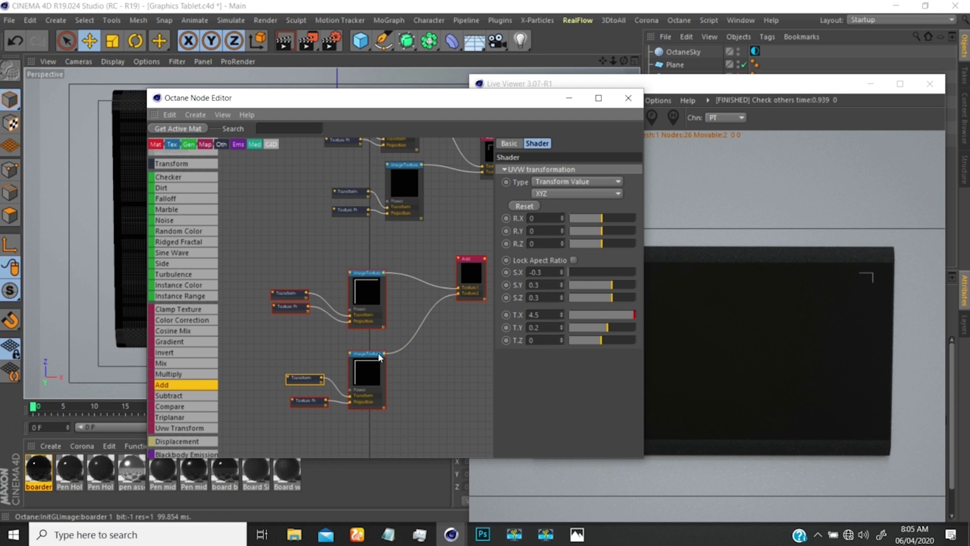
- Turn off Lock Aspect Ratio in the first duplicated texture's Transform node and set its S.Y to -0.3
{"action": "left_click", "coordinate": [288, 294]}
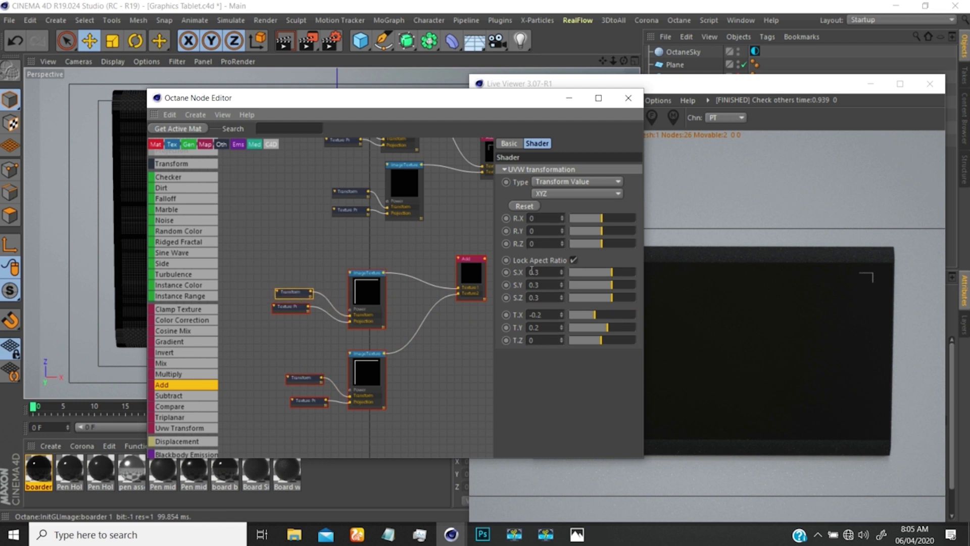
{"action": "left_click", "coordinate": [532, 285]}
{"action": "left_click", "coordinate": [573, 260]}
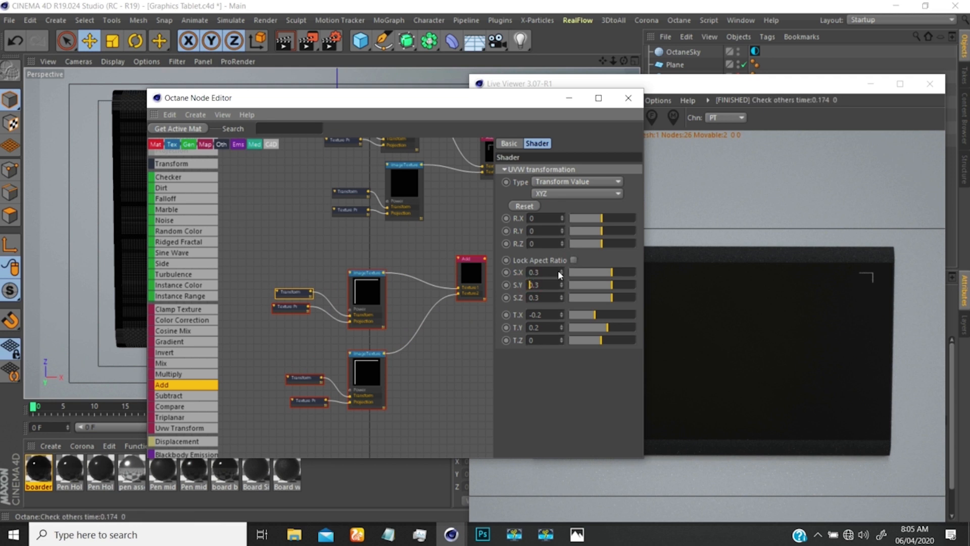
{"action": "left_click", "coordinate": [530, 284]}
{"action": "type", "text": "-"}
{"action": "key", "text": "Return"}
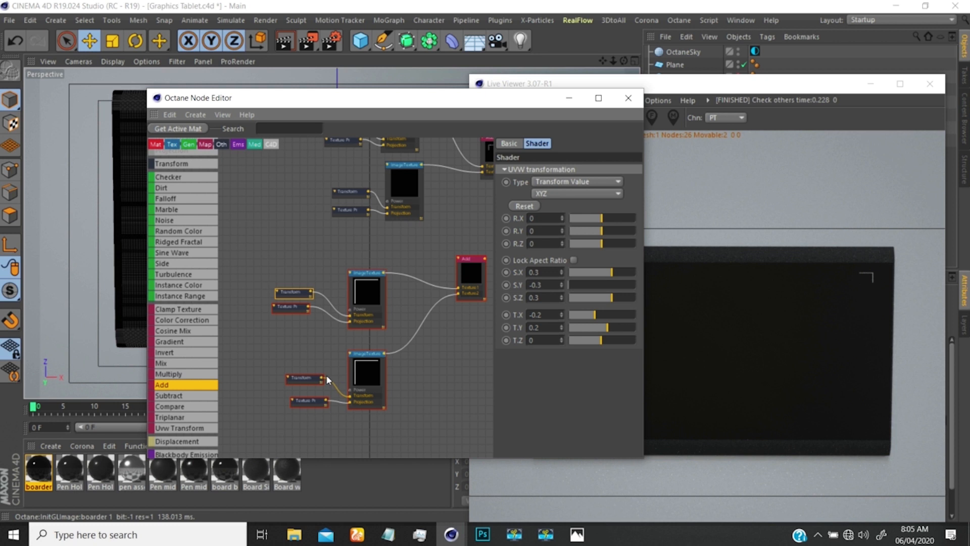
- Set S.Y to -0.3 in the second duplicated texture's Transform node
{"action": "left_click", "coordinate": [300, 378]}
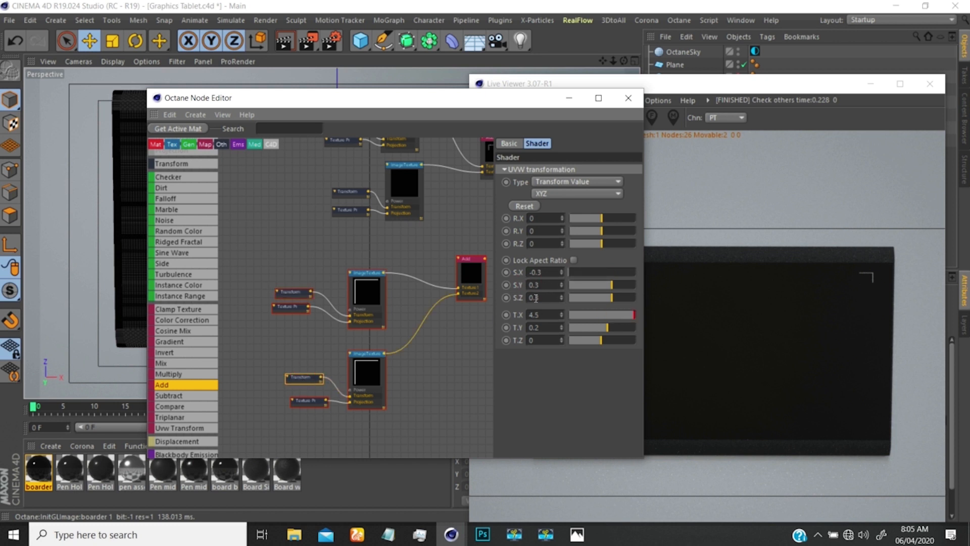
{"action": "left_click", "coordinate": [532, 285]}
{"action": "type", "text": "-"}
{"action": "key", "text": "Return"}
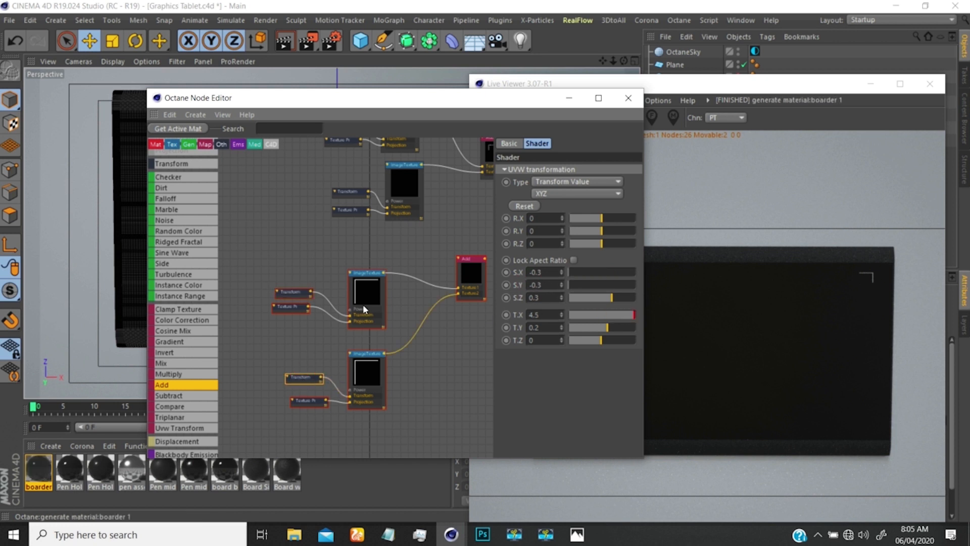
- Move the duplicated Add node lower and connect its output to the boarder 1 material's Diffuse input to preview its two corner marks
{"action": "middle_click_drag", "start_coordinate": [357, 274], "coordinate": [292, 265]}
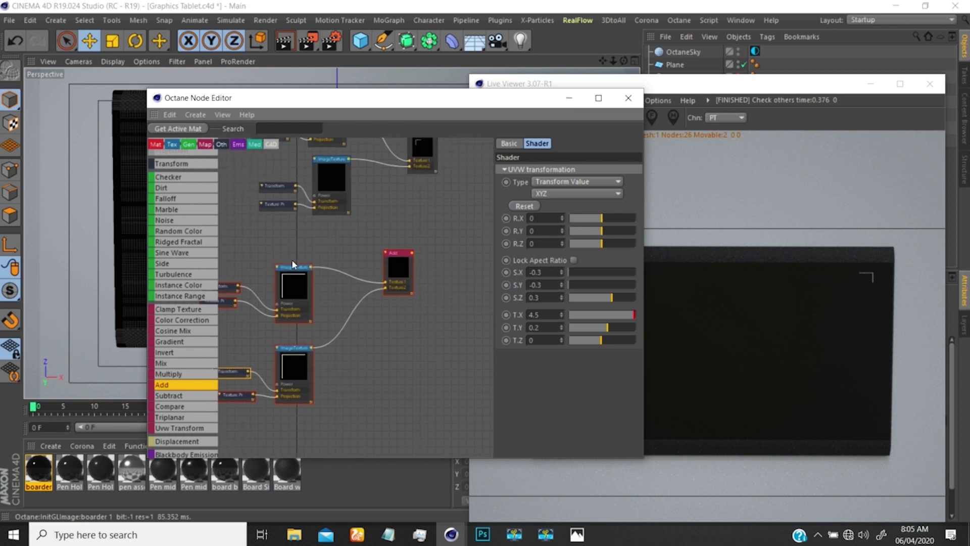
{"action": "left_click_drag", "start_coordinate": [393, 269], "coordinate": [398, 299]}
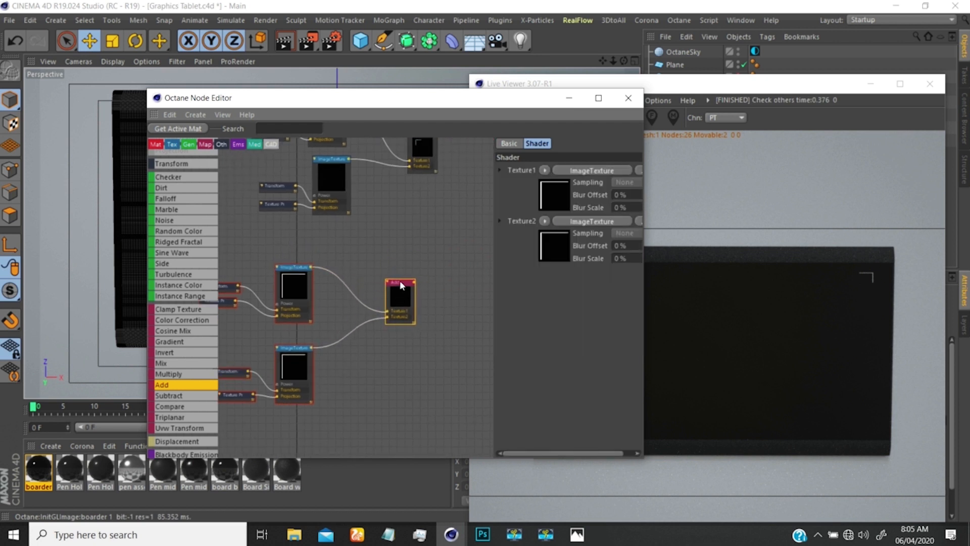
{"action": "middle_click_drag", "start_coordinate": [398, 251], "coordinate": [353, 275]}
{"action": "left_click_drag", "start_coordinate": [348, 202], "coordinate": [334, 202]}
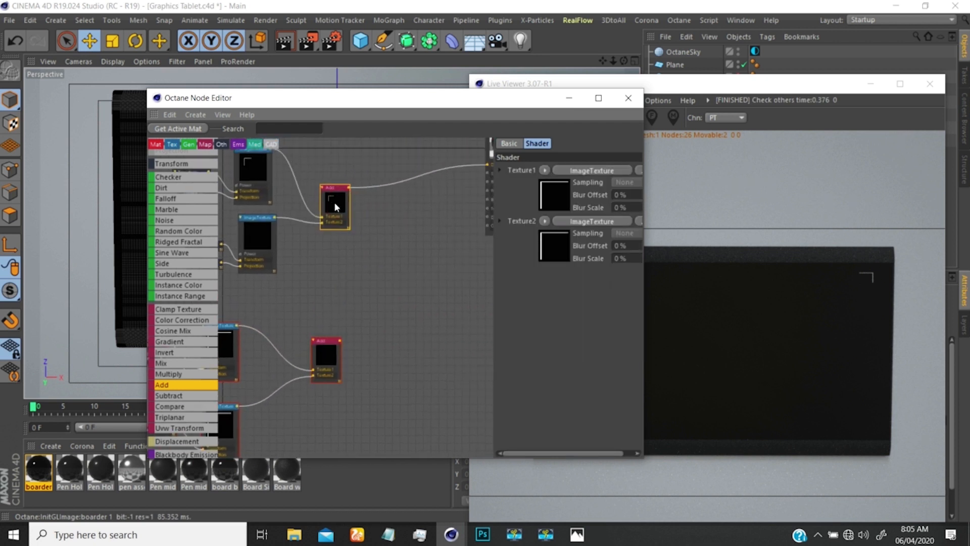
{"action": "left_click_drag", "start_coordinate": [339, 340], "coordinate": [487, 165]}
{"action": "left_click_drag", "start_coordinate": [456, 106], "coordinate": [353, 159]}
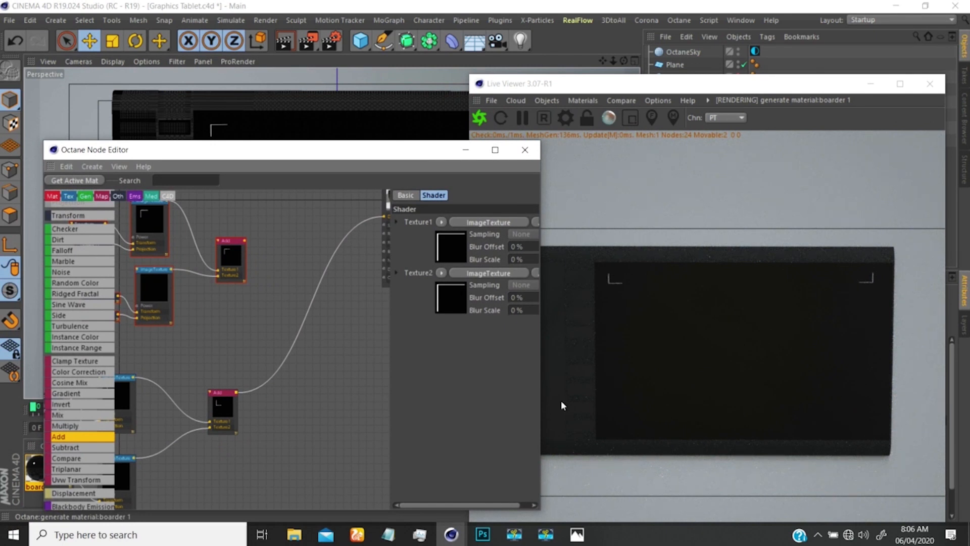
{"action": "left_click_drag", "start_coordinate": [346, 151], "coordinate": [492, 106]}
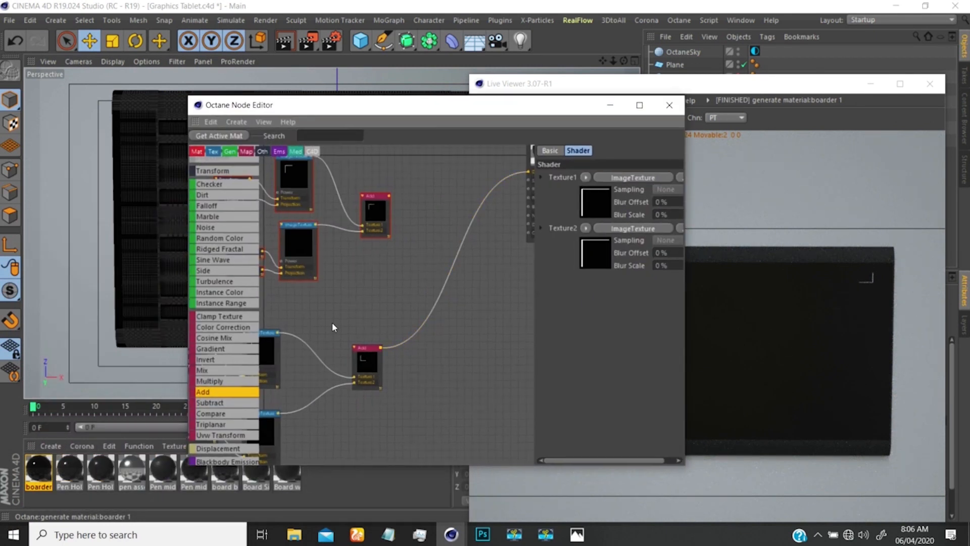
- Set T.Y to -3.5 in the first duplicated texture's Transform node, keeping the node editor clear of the render preview
{"action": "mouse_move", "coordinate": [325, 329]}
{"action": "middle_mouse_down"}
{"action": "mouse_move", "coordinate": [404, 315]}
{"action": "mouse_move", "coordinate": [390, 298]}
{"action": "middle_mouse_up"}
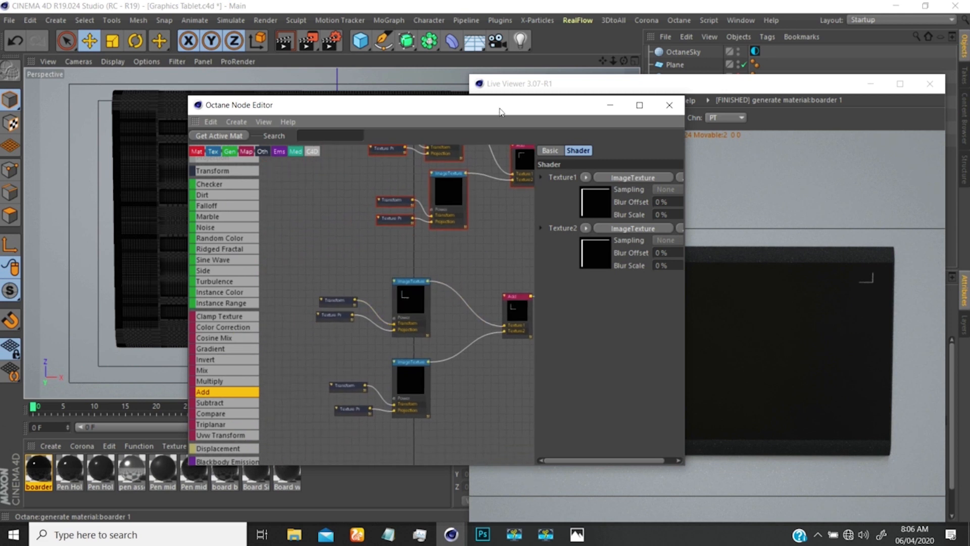
{"action": "left_click_drag", "start_coordinate": [500, 112], "coordinate": [350, 95]}
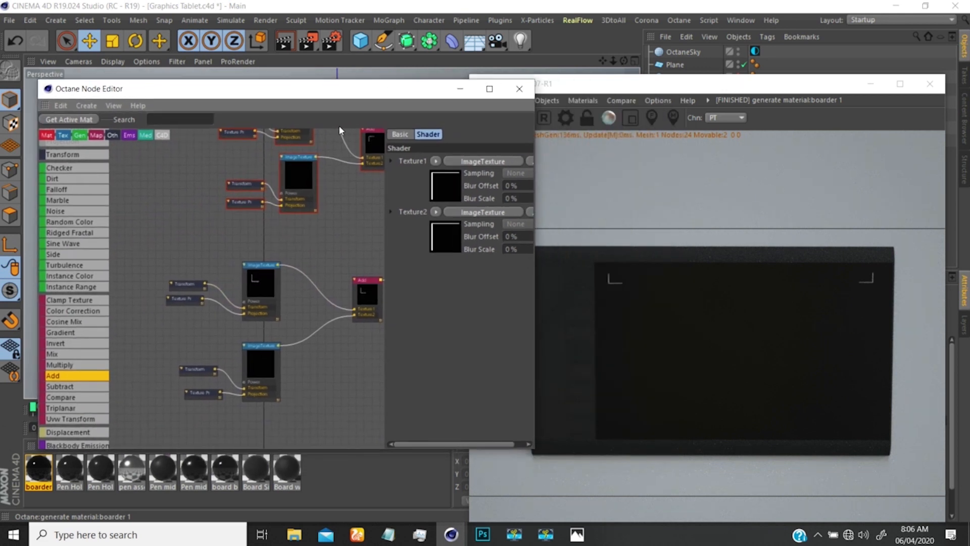
{"action": "left_click", "coordinate": [188, 287]}
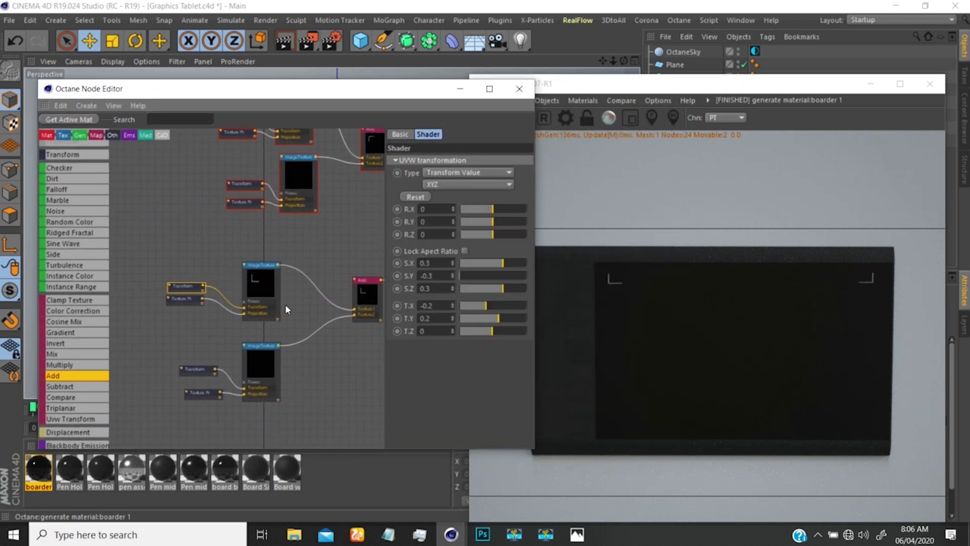
{"action": "double_click", "coordinate": [435, 318]}
{"action": "type", "text": "2."}
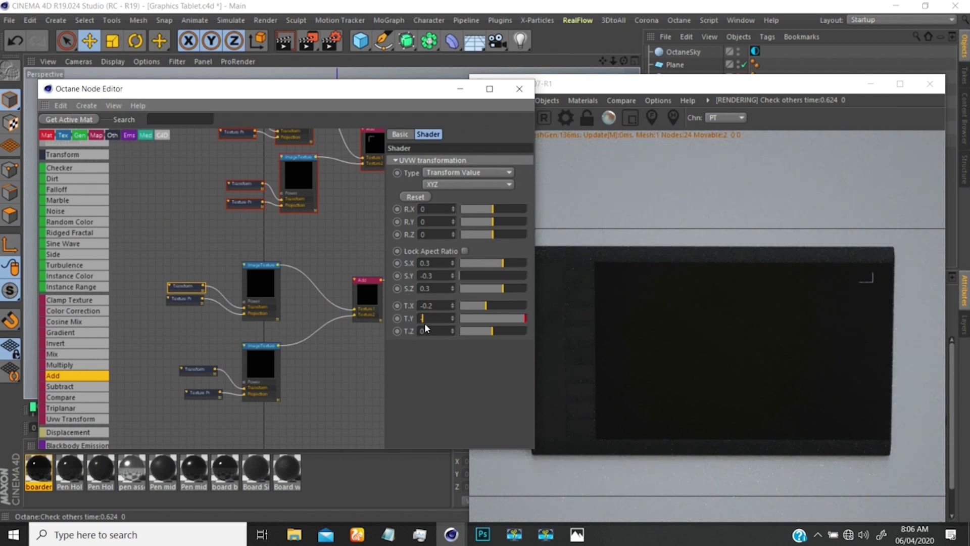
{"action": "type", "text": "-2"}
{"action": "key", "text": "Return"}
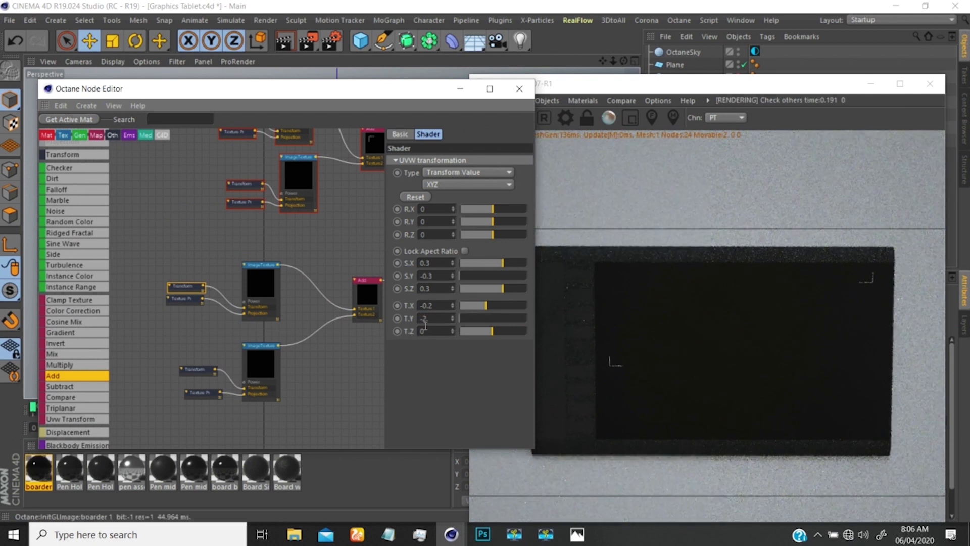
{"action": "key", "text": "BackSpace"}
{"action": "type", "text": ".5"}
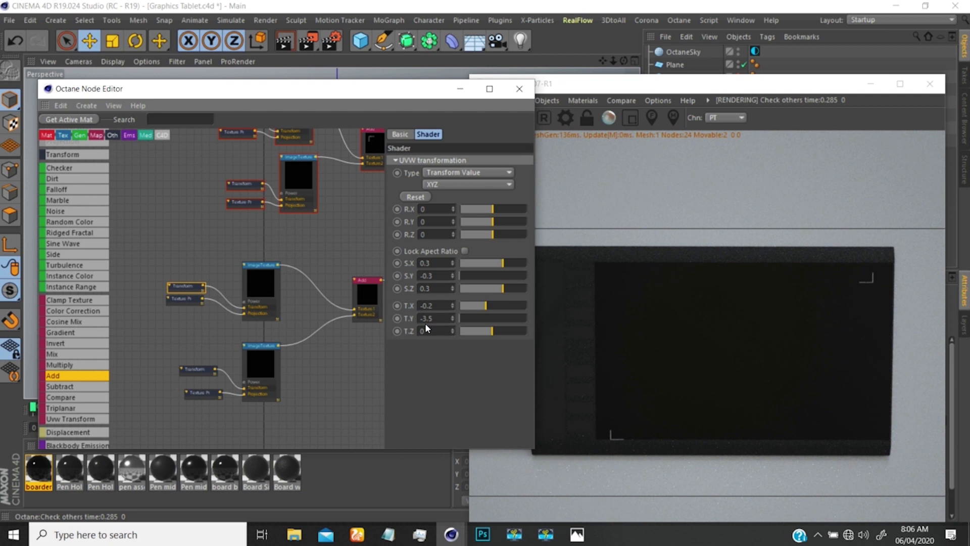
{"action": "key", "text": "Return"}
- Set T.Y to -3.5 in the Transform node of the second duplicated image texture
{"action": "left_click", "coordinate": [202, 371]}
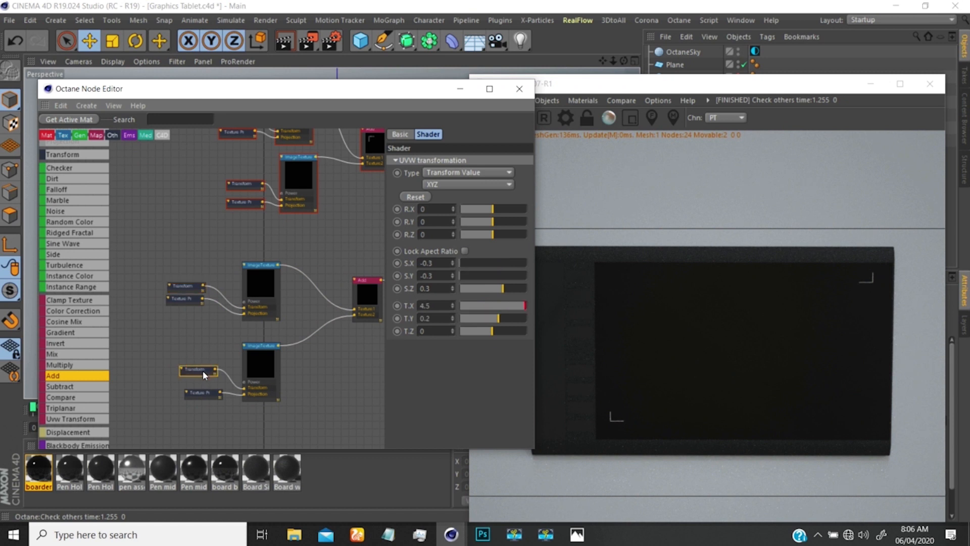
{"action": "double_click", "coordinate": [435, 316]}
{"action": "type", "text": "-3.5"}
{"action": "key", "text": "Return"}
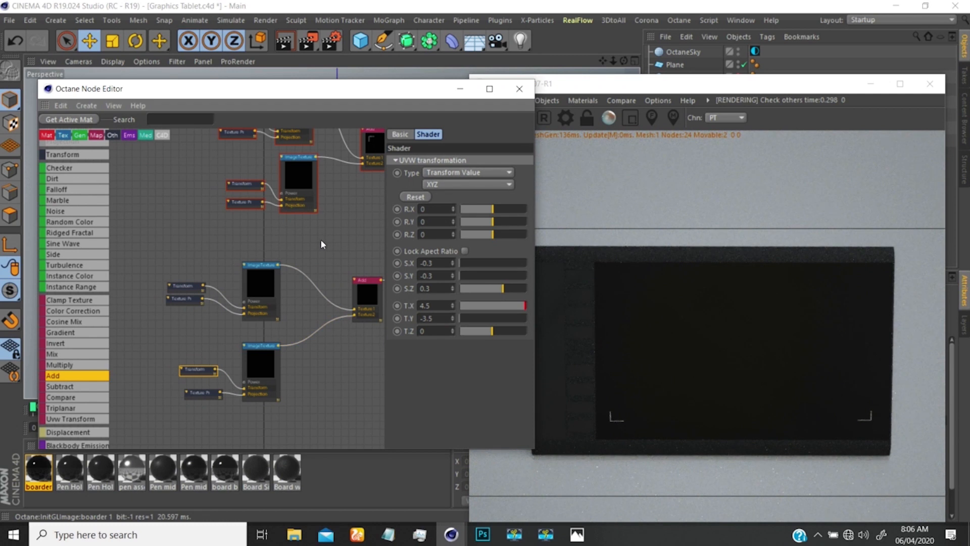
- Create a third Add node, feed the two existing Add nodes into its Texture1 and Texture2, and connect it to the material's Diffuse input
{"action": "middle_click_drag", "start_coordinate": [321, 240], "coordinate": [190, 319]}
{"action": "middle_click_drag", "start_coordinate": [258, 237], "coordinate": [211, 240]}
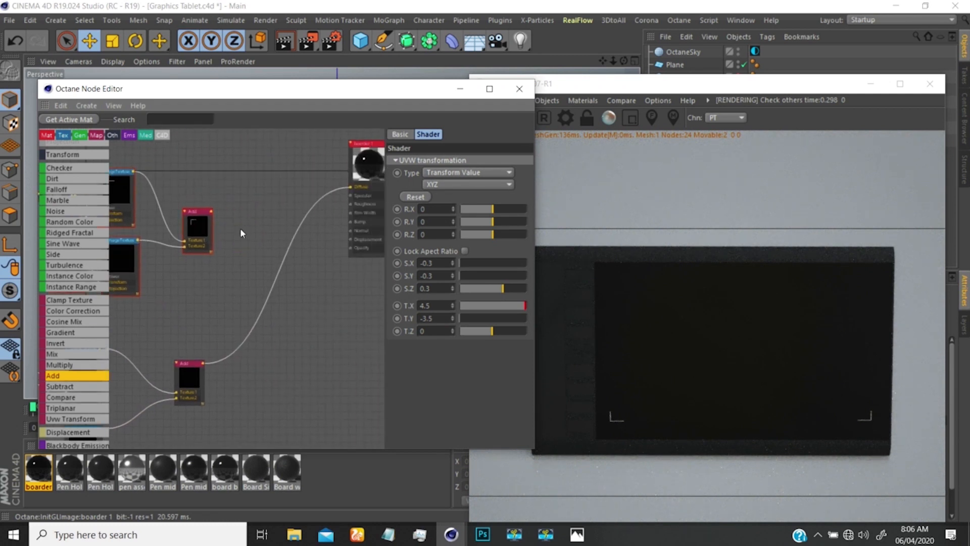
{"action": "left_click_drag", "start_coordinate": [199, 225], "coordinate": [196, 225]}
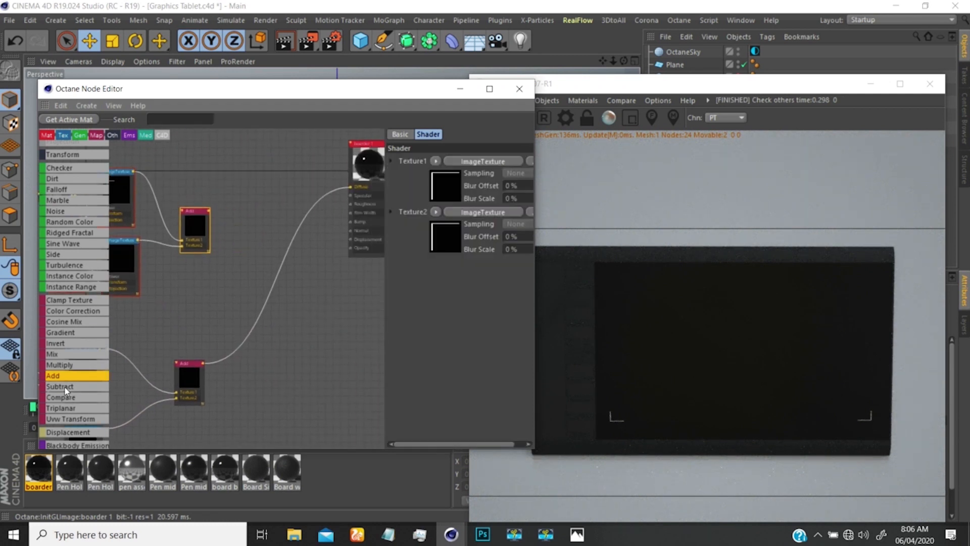
{"action": "left_click_drag", "start_coordinate": [55, 375], "coordinate": [278, 219]}
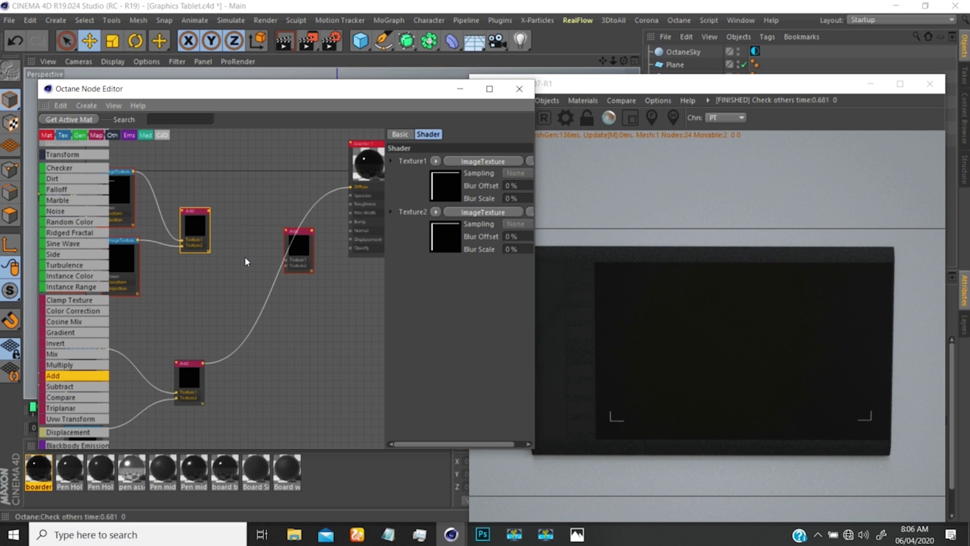
{"action": "left_click_drag", "start_coordinate": [209, 211], "coordinate": [284, 261]}
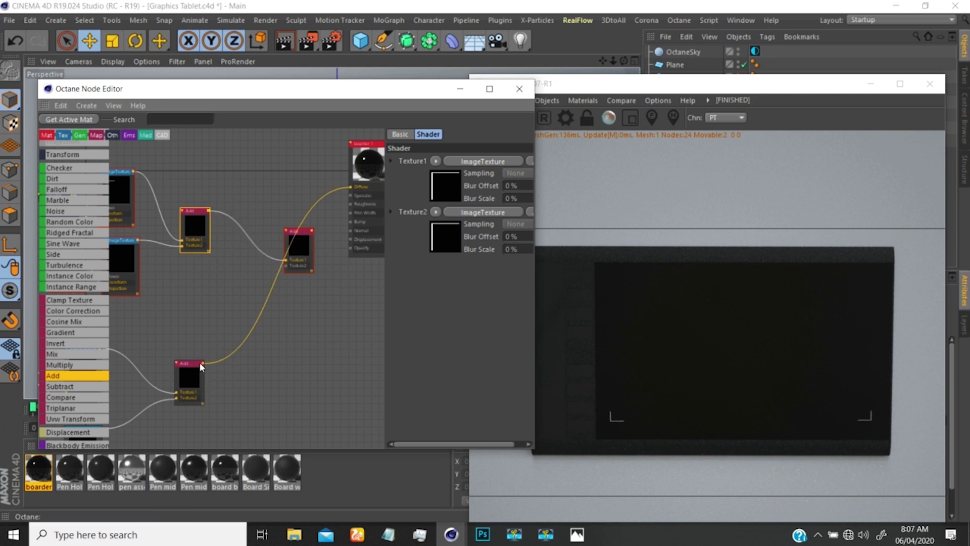
{"action": "left_click_drag", "start_coordinate": [201, 364], "coordinate": [286, 268]}
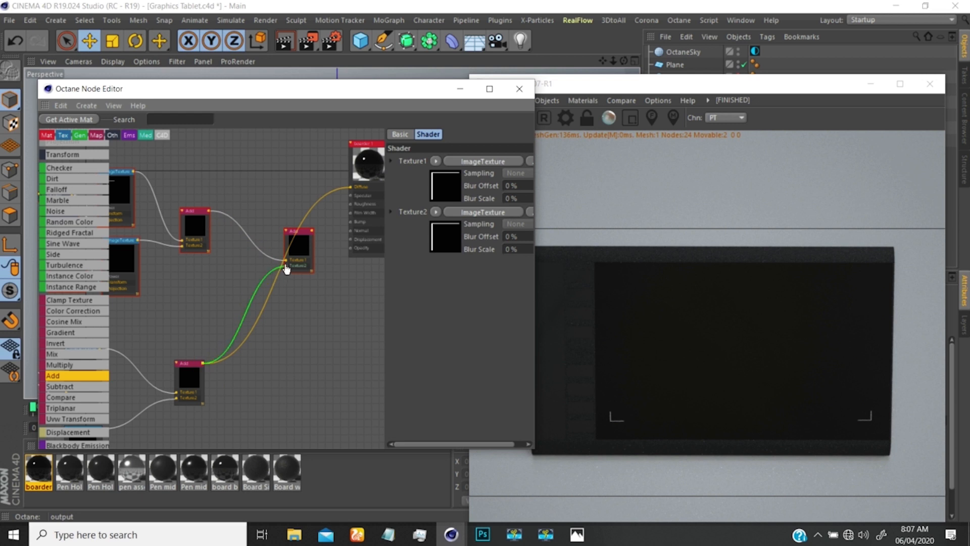
{"action": "left_click_drag", "start_coordinate": [304, 235], "coordinate": [350, 187]}
{"action": "left_click", "coordinate": [281, 208]}
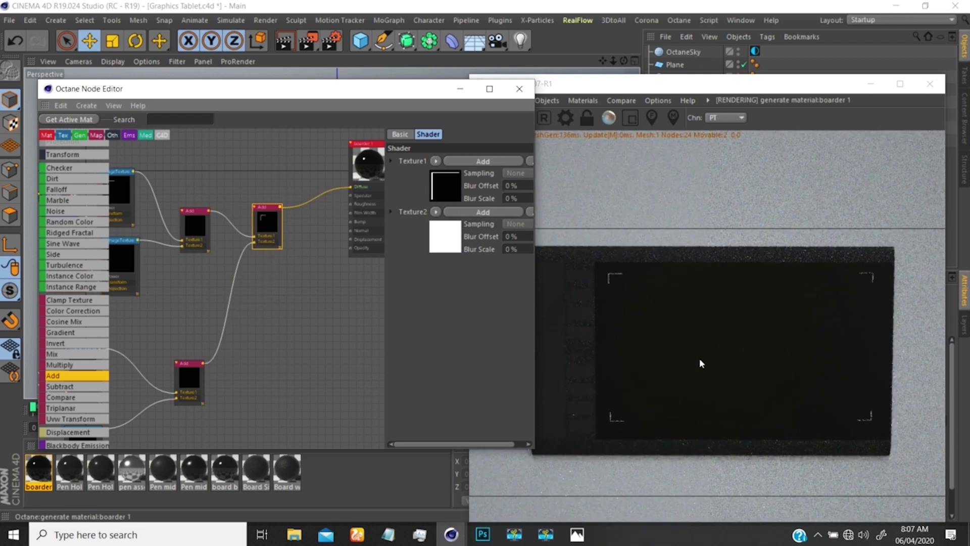
- Space out the three Add nodes between the image textures and the boarder 1 material
{"action": "left_click_drag", "start_coordinate": [270, 222], "coordinate": [299, 253]}
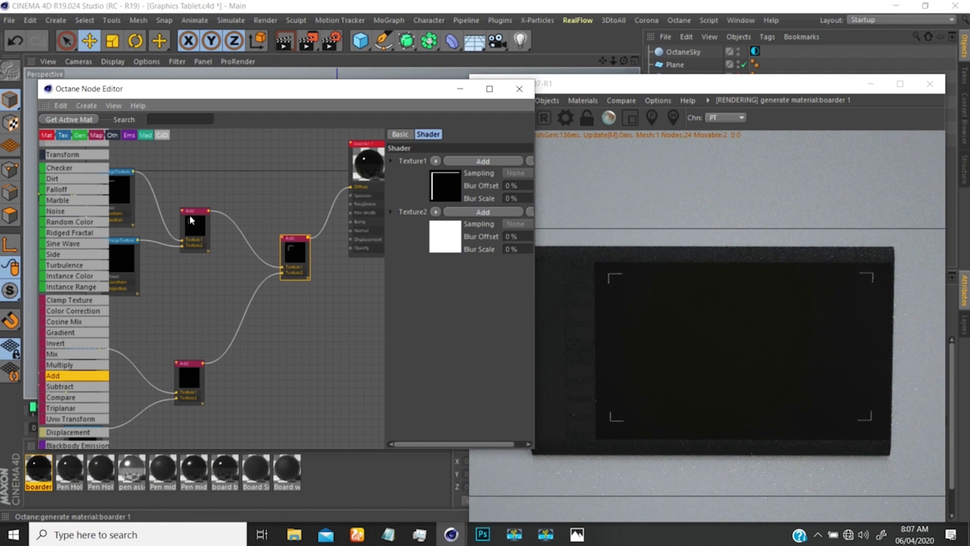
{"action": "left_click_drag", "start_coordinate": [191, 220], "coordinate": [185, 201]}
{"action": "left_click_drag", "start_coordinate": [191, 369], "coordinate": [184, 364]}
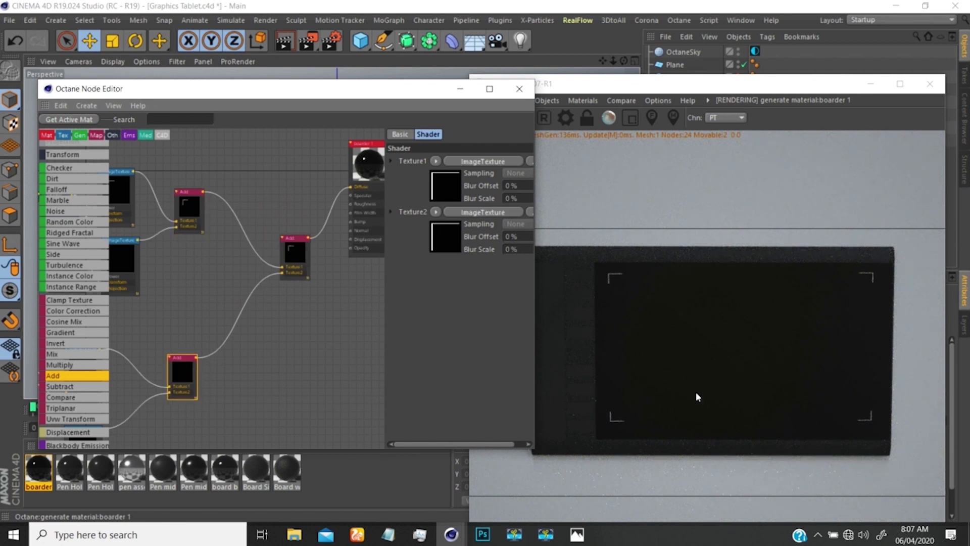
{"action": "scroll", "coordinate": [303, 251], "scroll_direction": "down", "scroll_amount": 8}
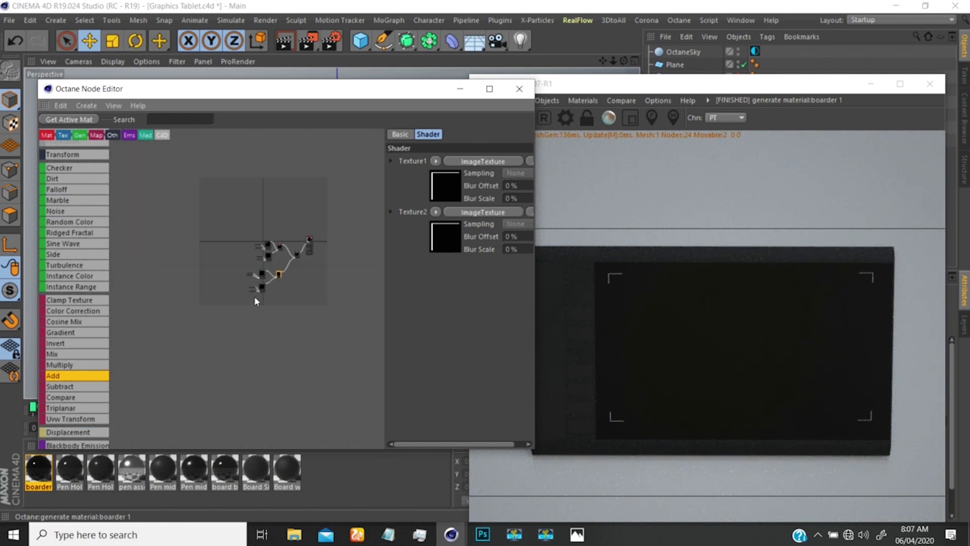
- Move the original and duplicated texture node groups, each with its Add node, farther from the material node
{"action": "left_click", "coordinate": [266, 255]}
{"action": "scroll", "coordinate": [273, 248], "scroll_direction": "up", "scroll_amount": 2}
{"action": "right_click_drag", "start_coordinate": [275, 244], "coordinate": [282, 235], "text": "alt"}
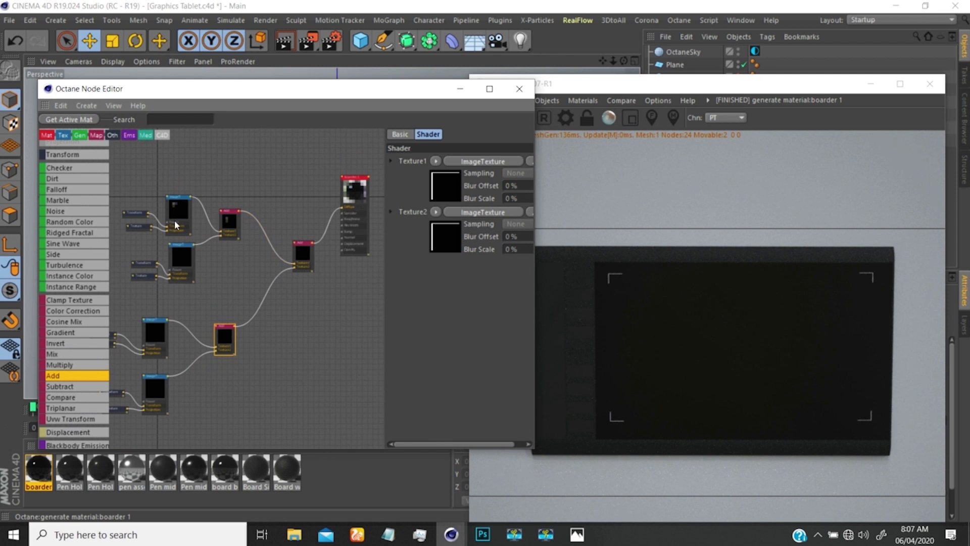
{"action": "middle_click_drag", "start_coordinate": [176, 222], "coordinate": [218, 211], "text": "alt"}
{"action": "left_click_drag", "start_coordinate": [139, 168], "coordinate": [306, 278]}
{"action": "left_click_drag", "start_coordinate": [270, 206], "coordinate": [221, 175]}
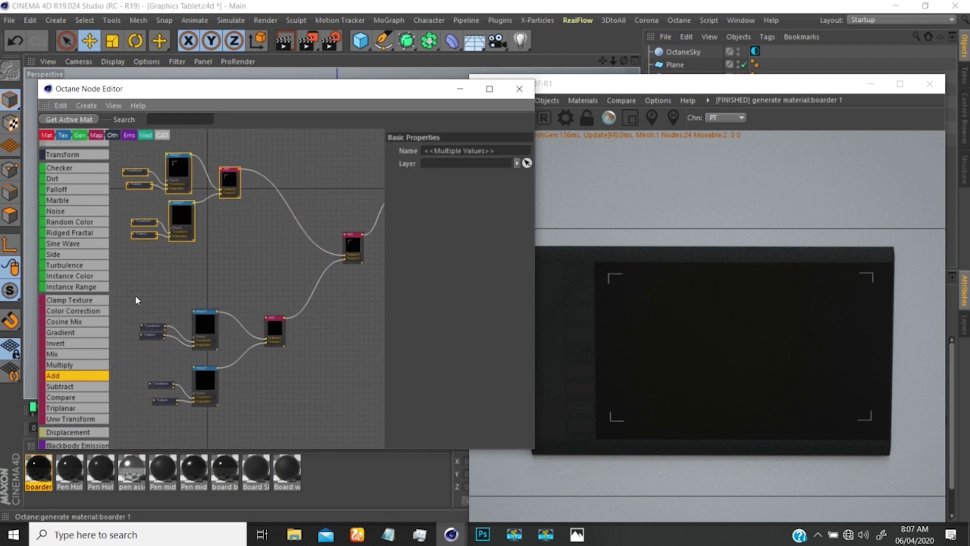
{"action": "left_click_drag", "start_coordinate": [135, 300], "coordinate": [284, 404]}
{"action": "left_click_drag", "start_coordinate": [277, 338], "coordinate": [243, 297]}
- Reposition the combining Add node closer to the two texture groups and move the boarder 1 material node farther away
{"action": "left_click", "coordinate": [353, 245]}
{"action": "left_click_drag", "start_coordinate": [353, 245], "coordinate": [308, 229]}
{"action": "middle_click_drag", "start_coordinate": [311, 216], "coordinate": [204, 249]}
{"action": "left_click_drag", "start_coordinate": [298, 219], "coordinate": [340, 222]}
{"action": "left_click_drag", "start_coordinate": [210, 263], "coordinate": [192, 255]}
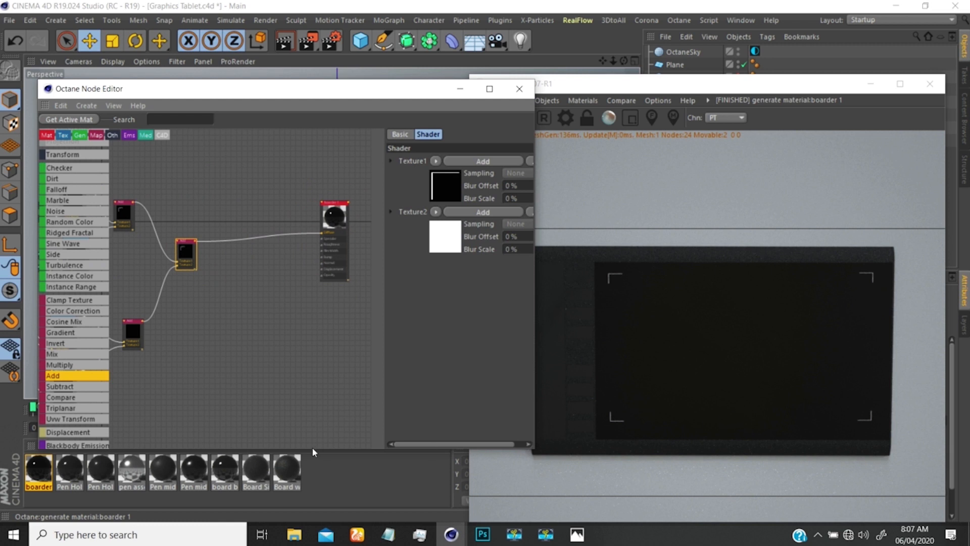
{"action": "left_click", "coordinate": [482, 534]}
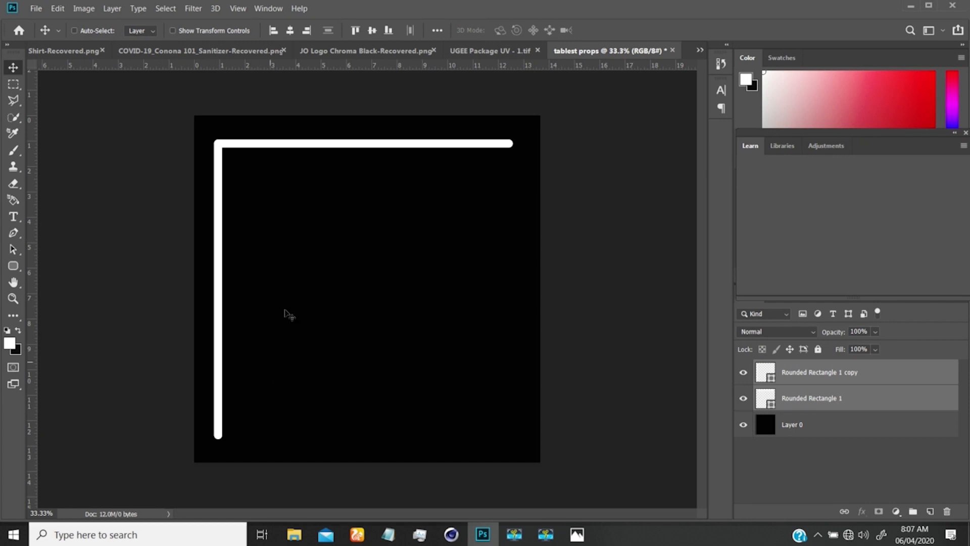
{"action": "mouse_move", "coordinate": [295, 534]}
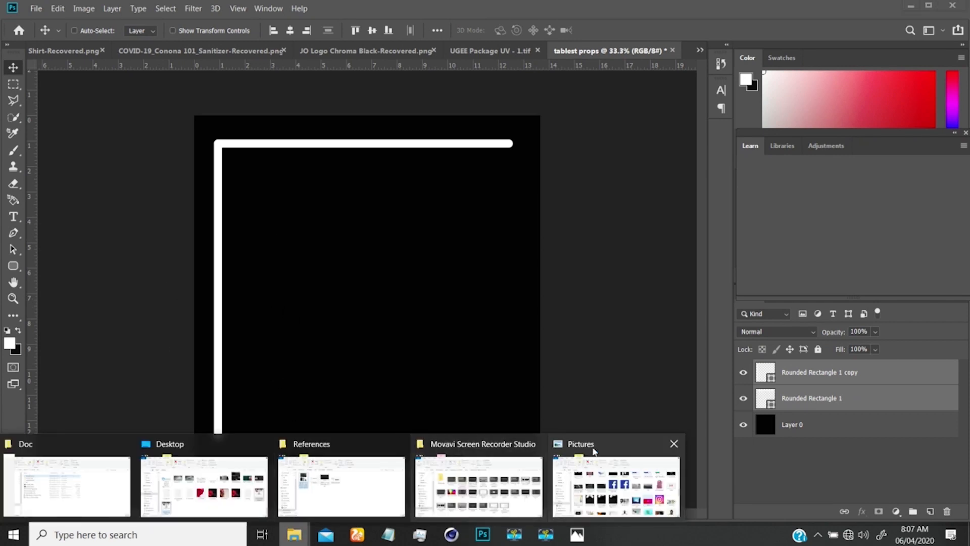
{"action": "left_click", "coordinate": [348, 476]}
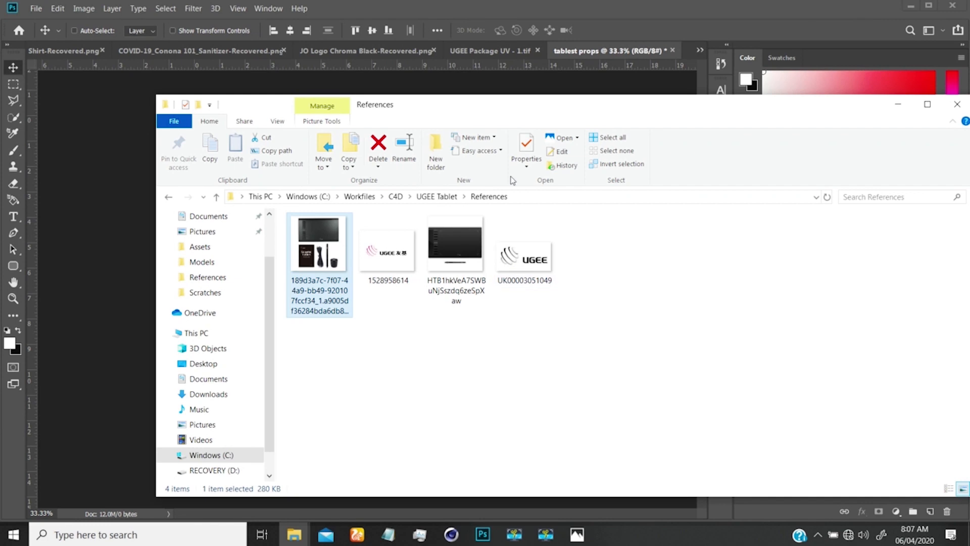
{"action": "left_click_drag", "start_coordinate": [504, 110], "coordinate": [743, 187]}
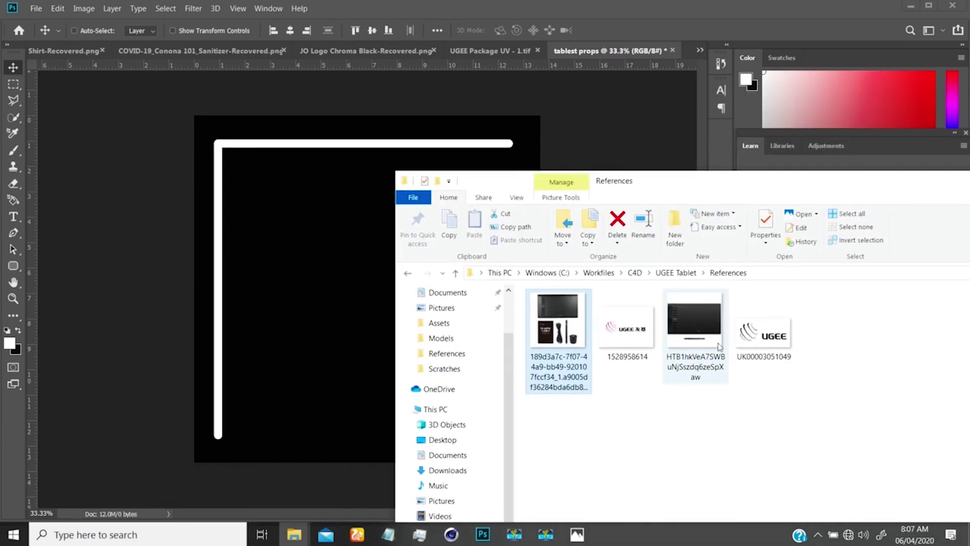
{"action": "left_click_drag", "start_coordinate": [624, 331], "coordinate": [351, 288]}
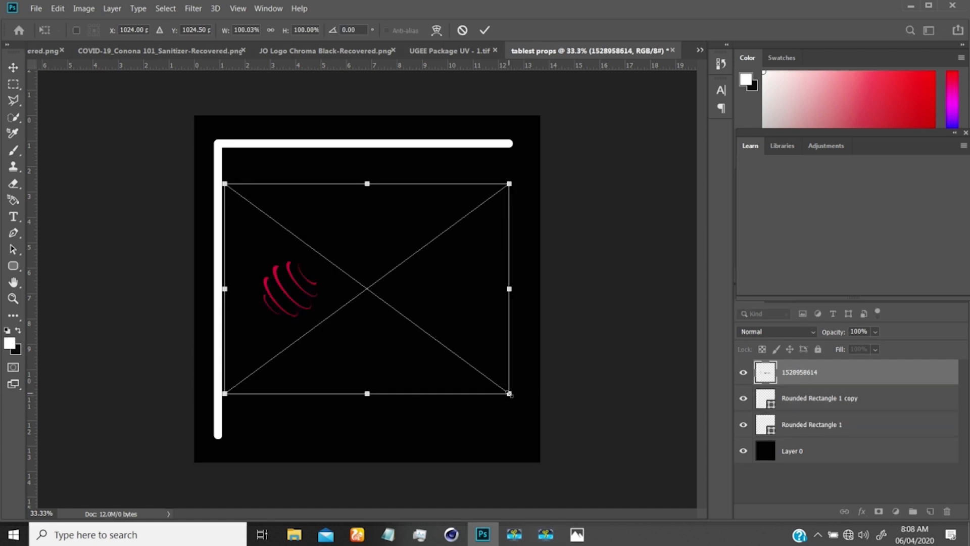
- Scale the placed logo to about 120%, centre it on the canvas, and commit the placement
{"action": "left_click_drag", "start_coordinate": [510, 394], "coordinate": [541, 417], "text": "alt"}
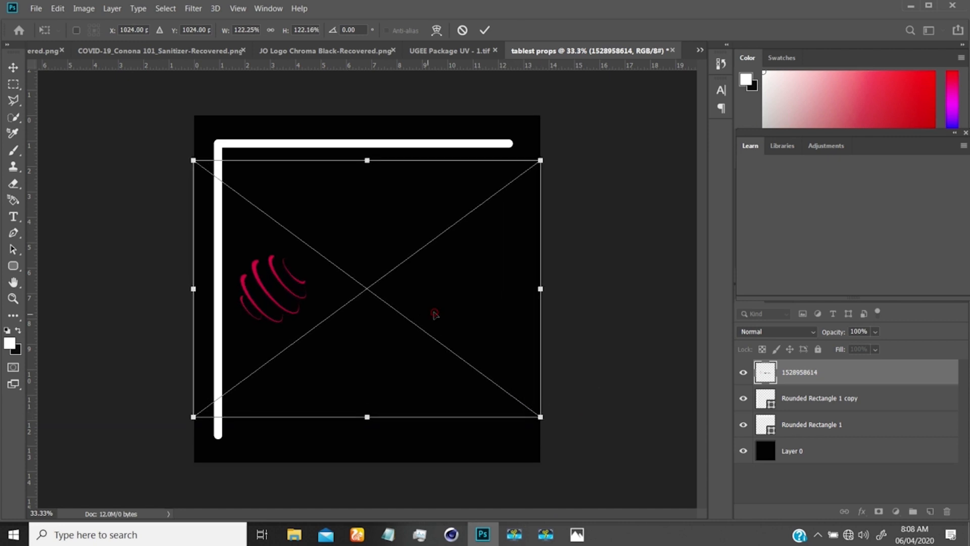
{"action": "left_click_drag", "start_coordinate": [434, 314], "coordinate": [417, 320]}
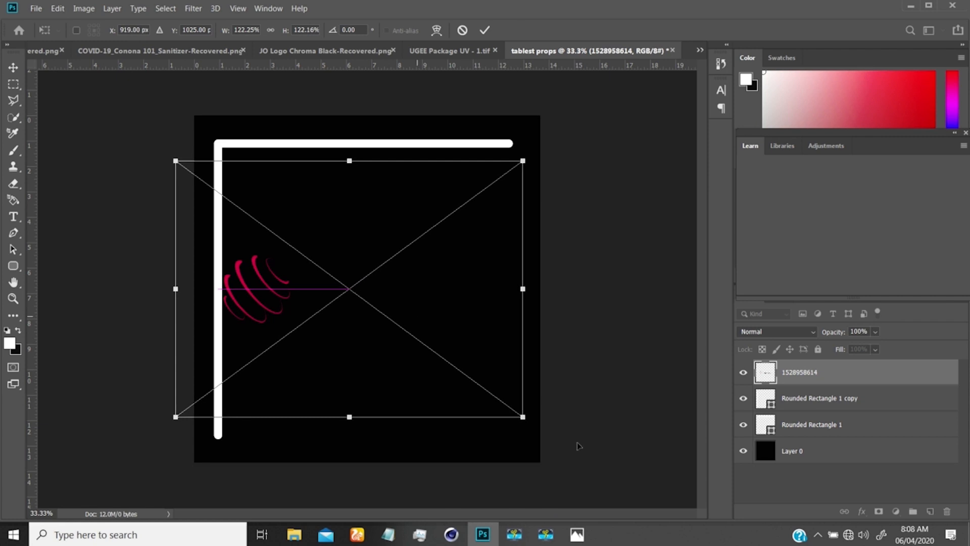
{"action": "mouse_move", "coordinate": [524, 418]}
{"action": "left_mouse_down", "text": "alt"}
{"action": "mouse_move", "coordinate": [547, 433]}
{"action": "mouse_move", "coordinate": [523, 434]}
{"action": "mouse_move", "coordinate": [525, 420]}
{"action": "mouse_move", "coordinate": [511, 426]}
{"action": "left_mouse_up", "text": "alt"}
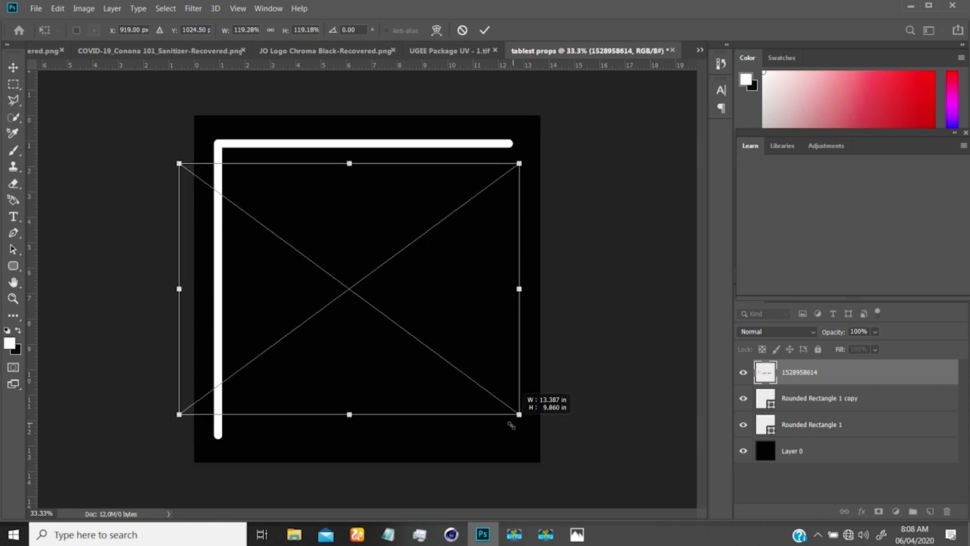
{"action": "mouse_move", "coordinate": [439, 329]}
{"action": "left_mouse_down"}
{"action": "mouse_move", "coordinate": [442, 310]}
{"action": "mouse_move", "coordinate": [437, 334]}
{"action": "left_mouse_up"}
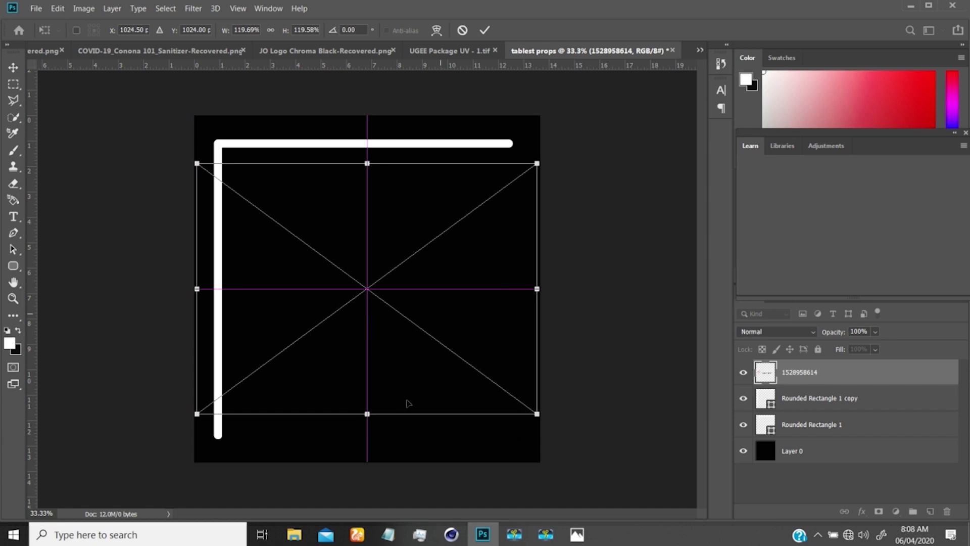
{"action": "left_click_drag", "start_coordinate": [409, 403], "coordinate": [402, 422]}
{"action": "key", "text": "Return"}
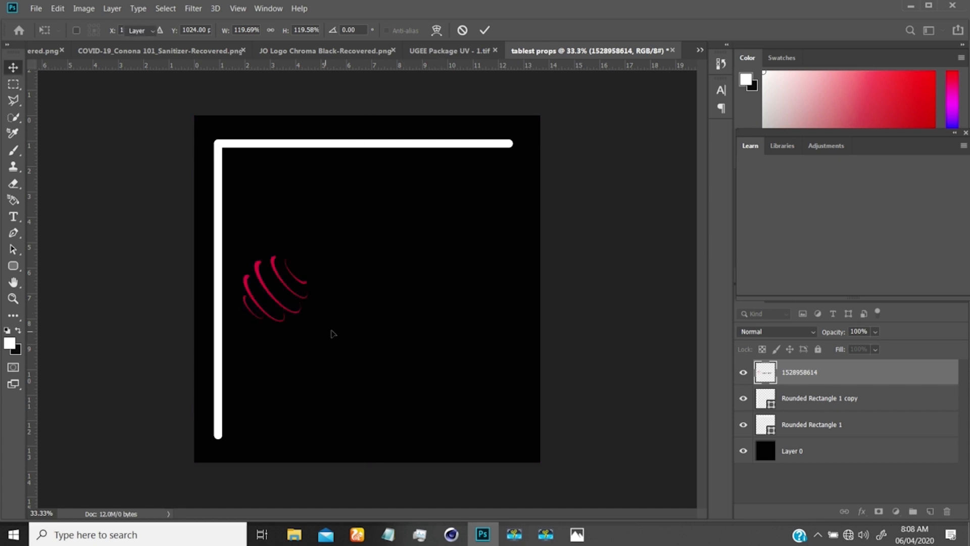
{"action": "key", "text": "Escape"}
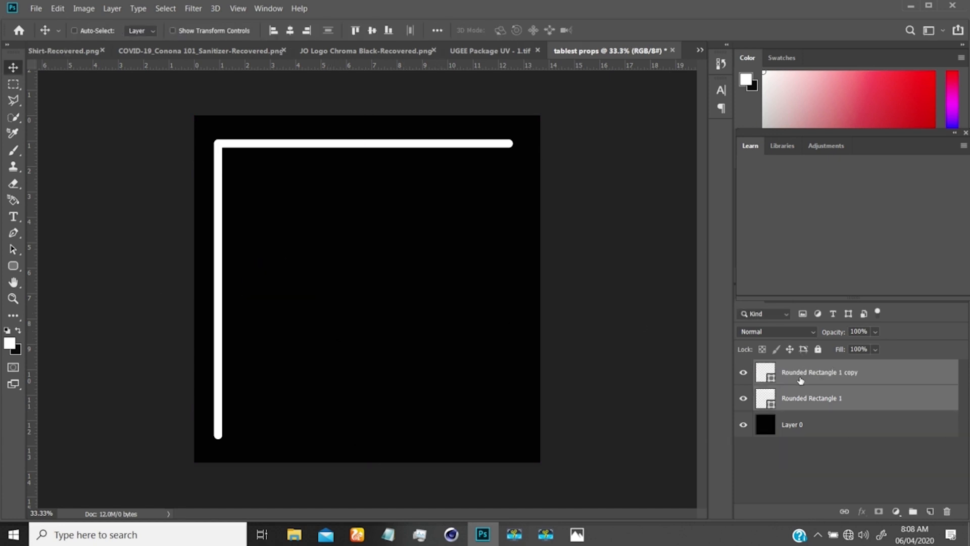
{"action": "mouse_move", "coordinate": [294, 534]}
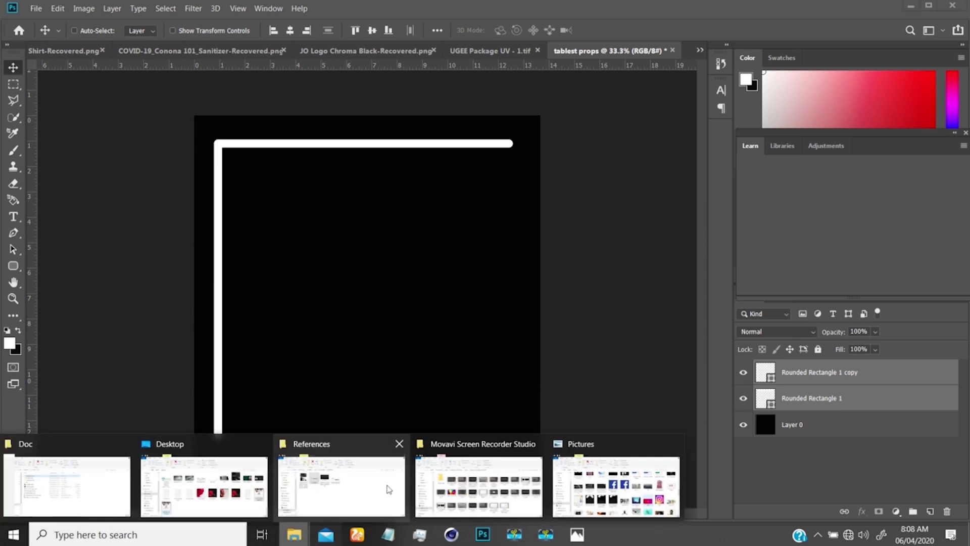
{"action": "left_click", "coordinate": [344, 483]}
{"action": "left_click_drag", "start_coordinate": [629, 334], "coordinate": [377, 314]}
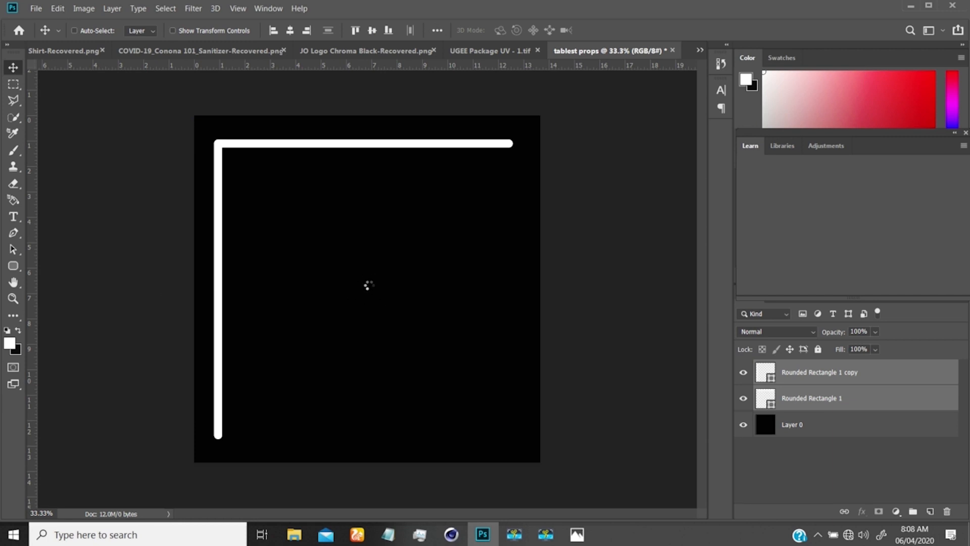
{"action": "left_click", "coordinate": [545, 535]}
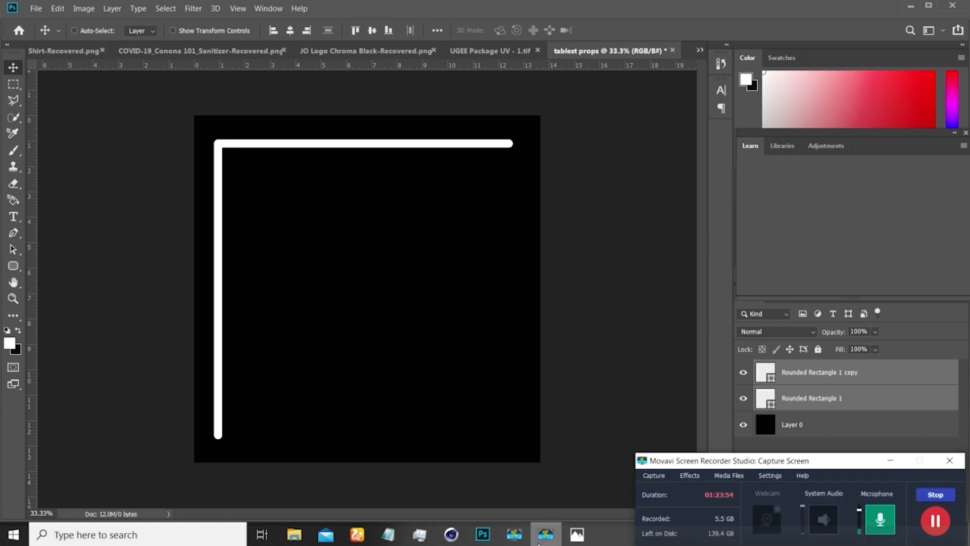
{"action": "left_click", "coordinate": [542, 537]}
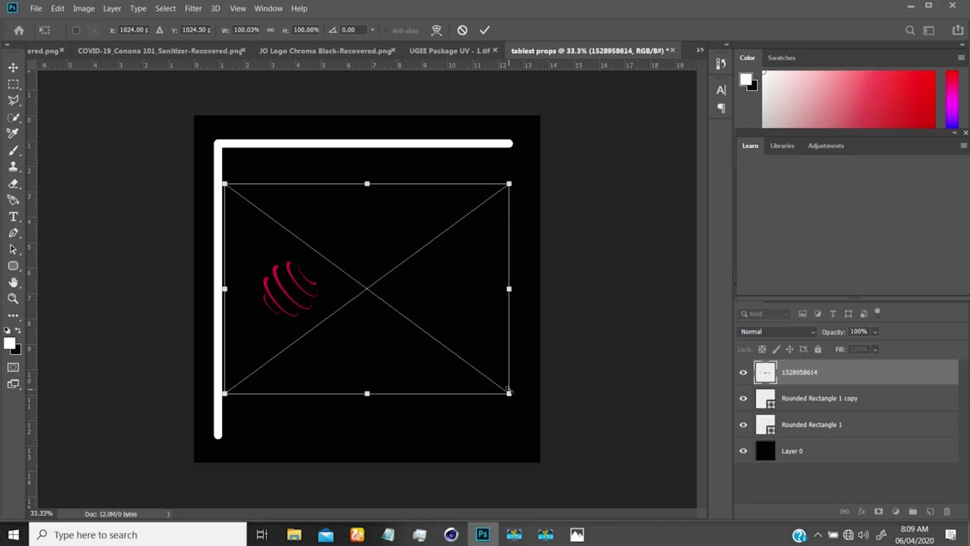
{"action": "left_click_drag", "start_coordinate": [510, 394], "coordinate": [548, 419], "text": "alt"}
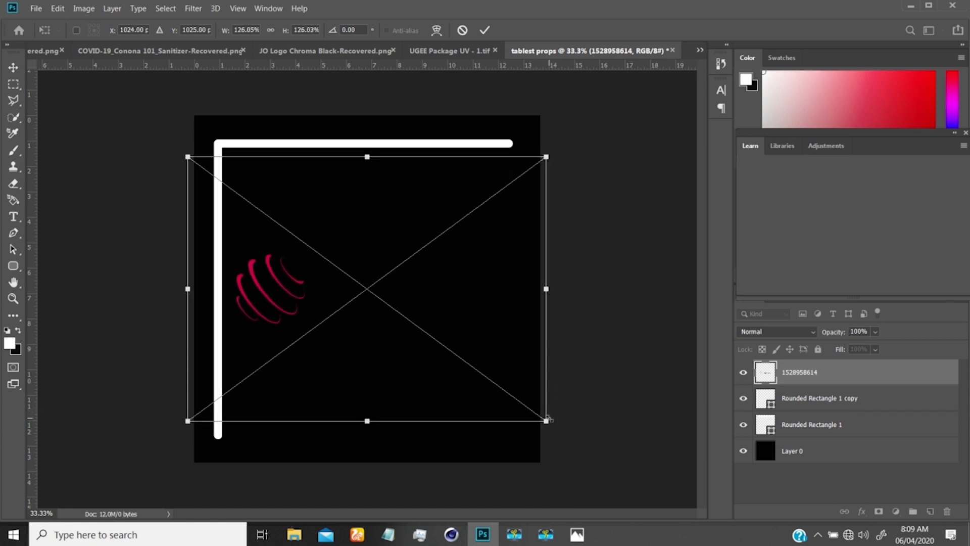
{"action": "key", "text": "Return"}
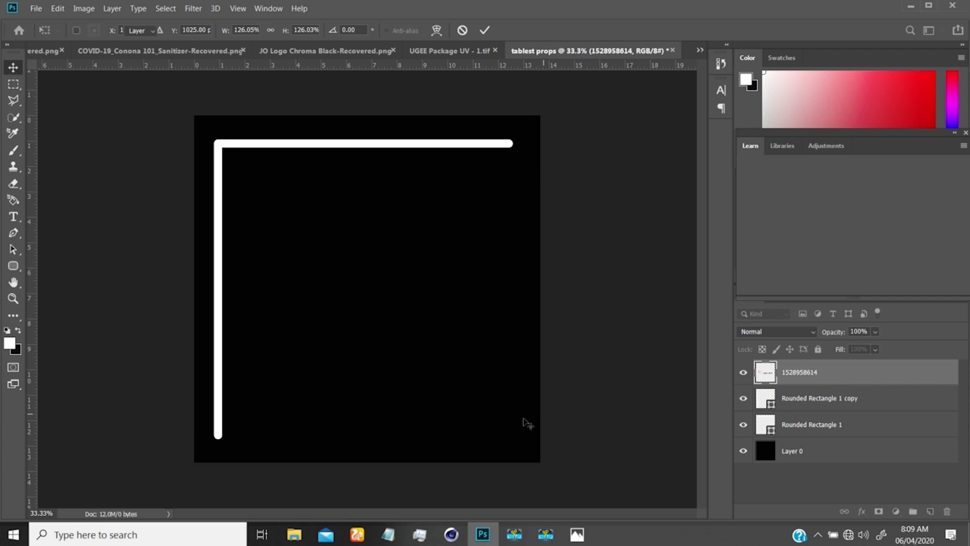
{"action": "left_click", "coordinate": [294, 532]}
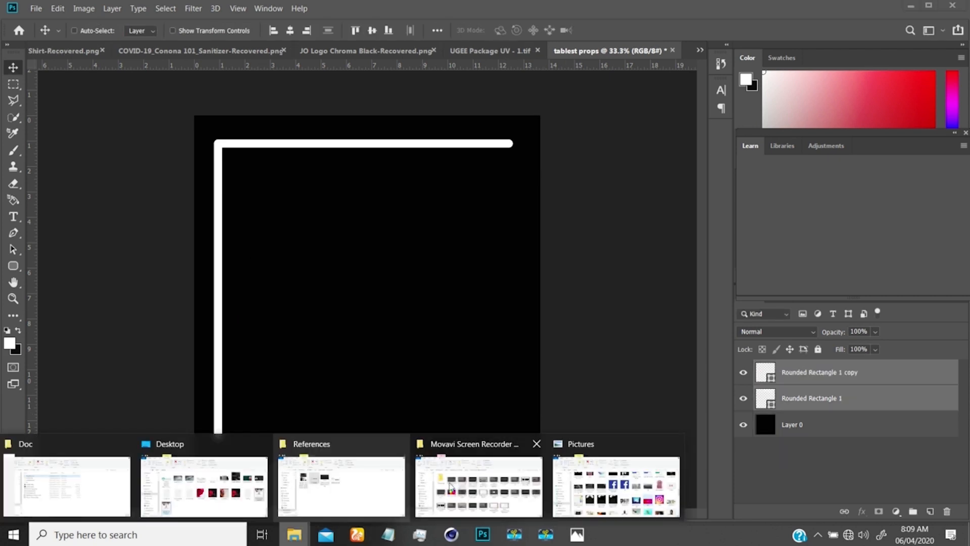
{"action": "left_click", "coordinate": [379, 477]}
{"action": "left_click_drag", "start_coordinate": [632, 320], "coordinate": [348, 304]}
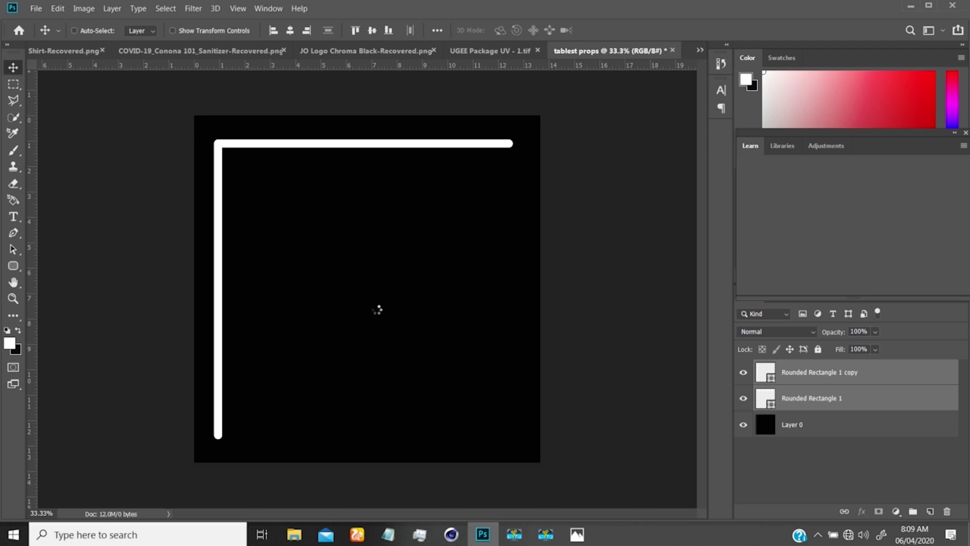
{"action": "left_click_drag", "start_coordinate": [511, 394], "coordinate": [573, 440]}
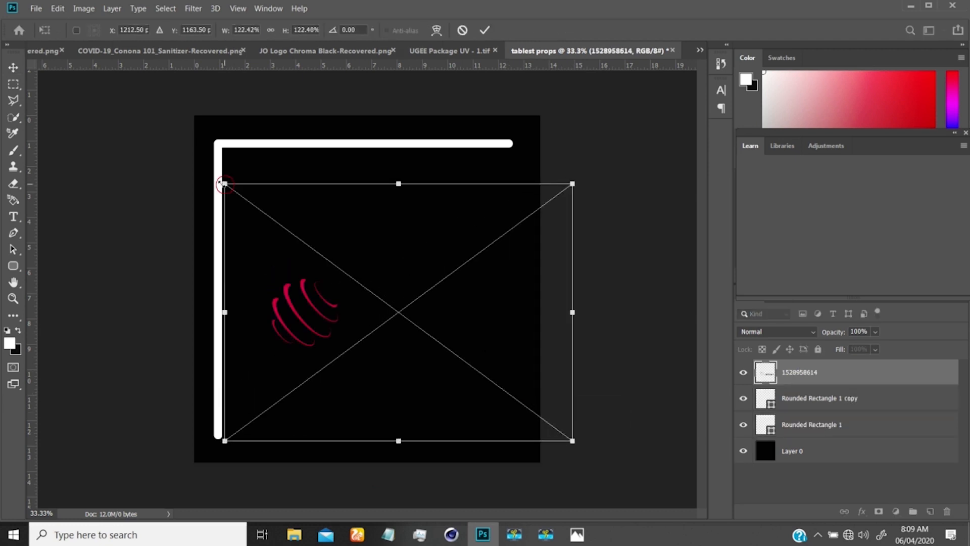
{"action": "left_click_drag", "start_coordinate": [224, 183], "coordinate": [161, 157]}
{"action": "left_click_drag", "start_coordinate": [572, 440], "coordinate": [502, 403]}
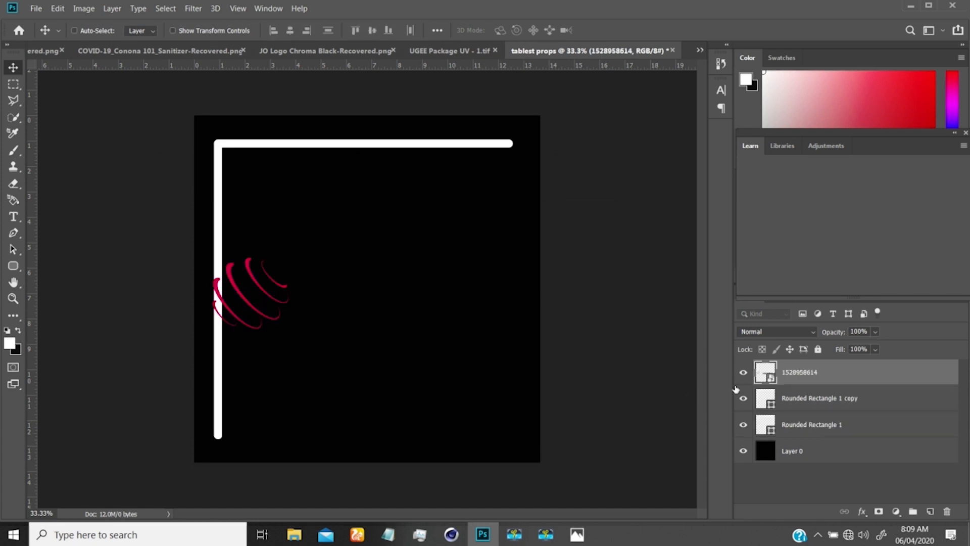
- Hide both rounded rectangle layers and the black Layer 0, and move the logo slightly up on the canvas
{"action": "left_click", "coordinate": [744, 426]}
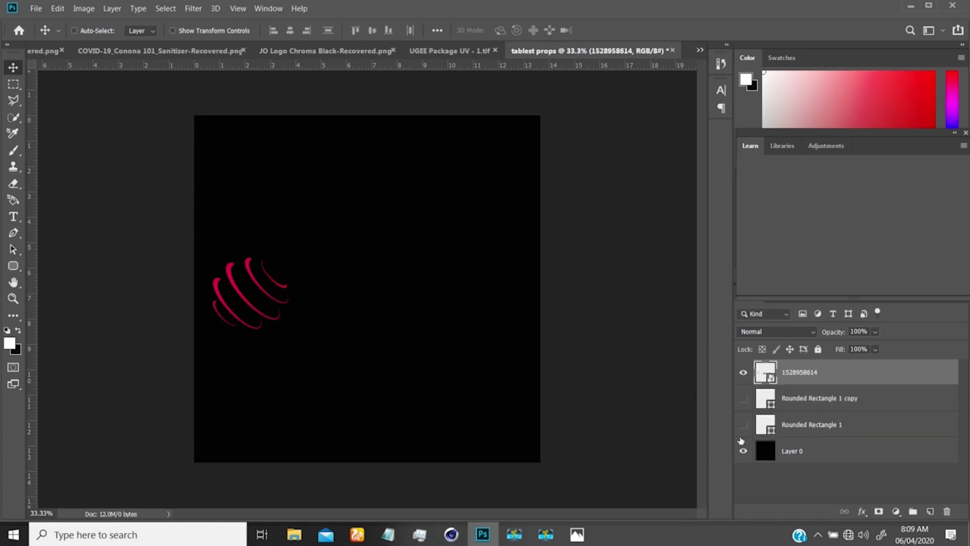
{"action": "left_click", "coordinate": [743, 450]}
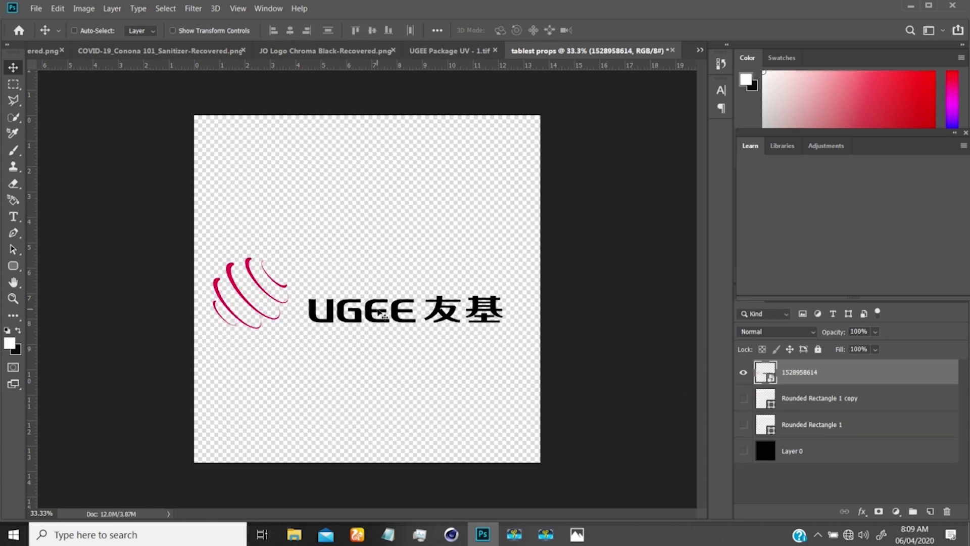
{"action": "left_click_drag", "start_coordinate": [380, 312], "coordinate": [380, 292]}
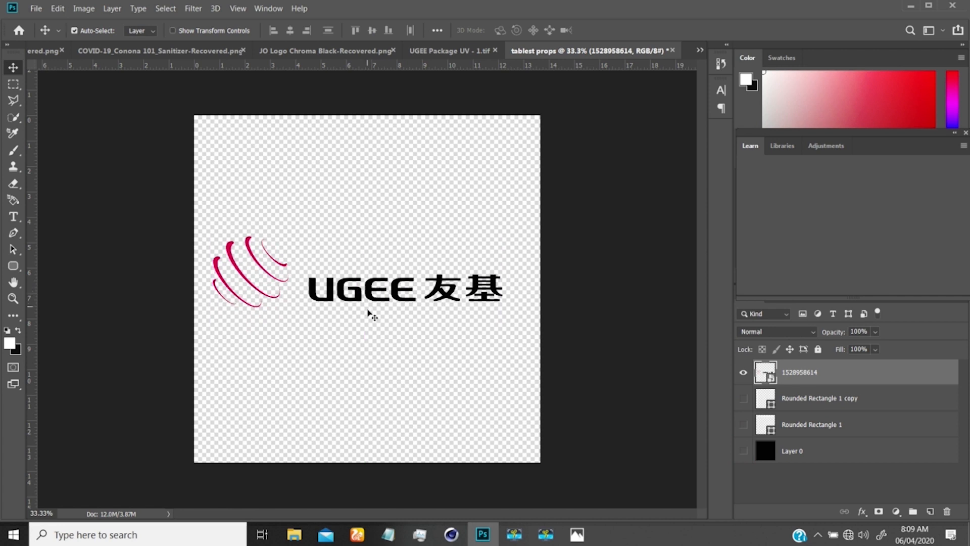
- Enlarge the logo to about 205% wide and 191% high, and position it so the emblem and UGEE lettering fit on the canvas
{"action": "key", "text": "ctrl+t"}
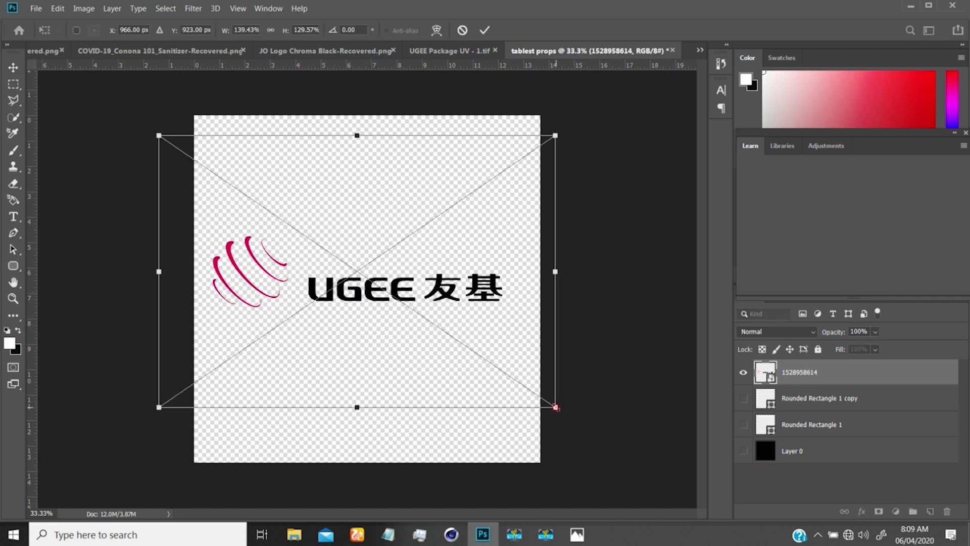
{"action": "left_click_drag", "start_coordinate": [555, 407], "coordinate": [627, 439]}
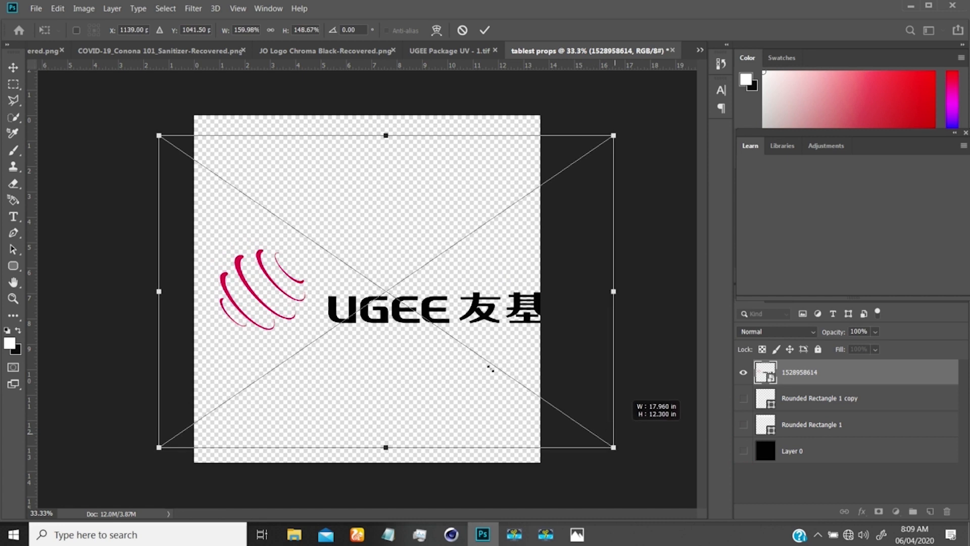
{"action": "left_click_drag", "start_coordinate": [159, 135], "coordinate": [129, 116]}
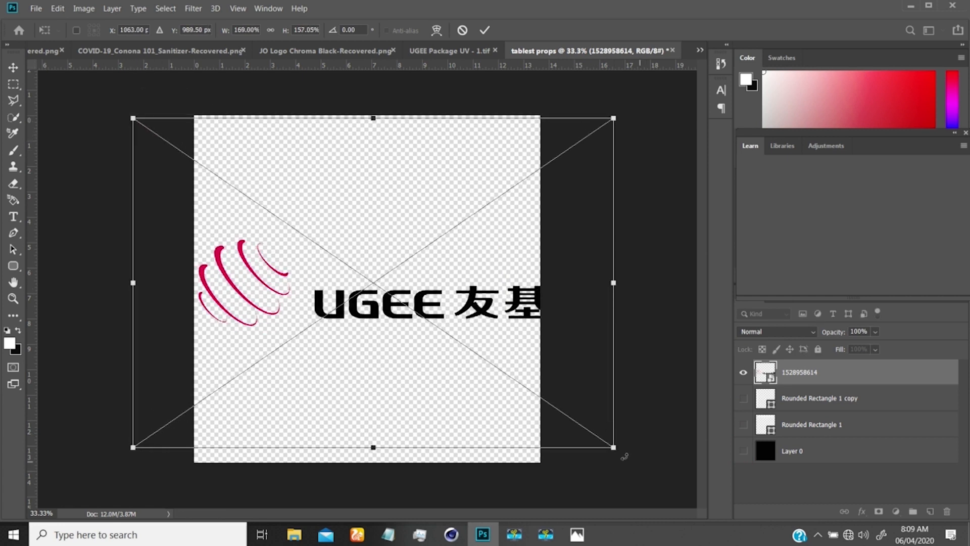
{"action": "left_click_drag", "start_coordinate": [611, 449], "coordinate": [704, 535]}
{"action": "left_click_drag", "start_coordinate": [705, 500], "coordinate": [710, 505]}
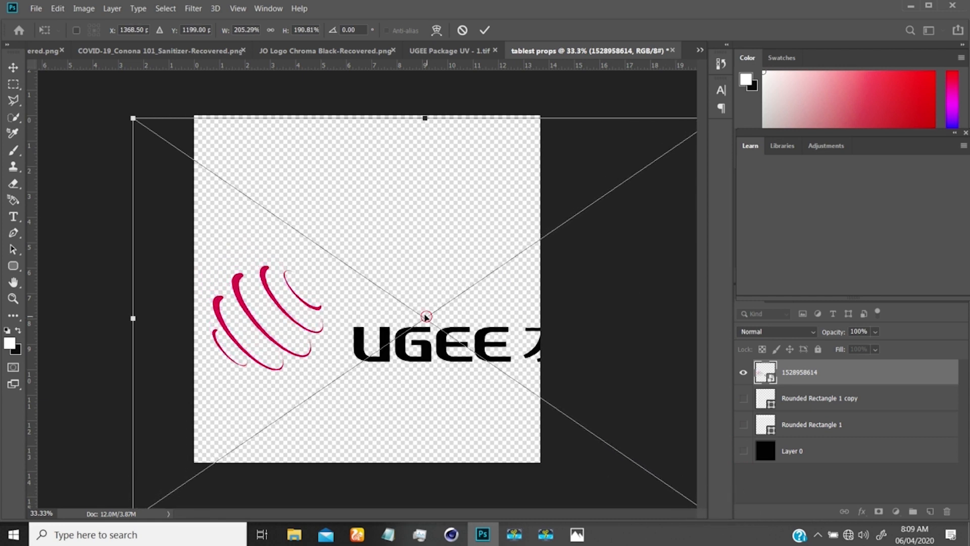
{"action": "left_click_drag", "start_coordinate": [426, 317], "coordinate": [411, 273]}
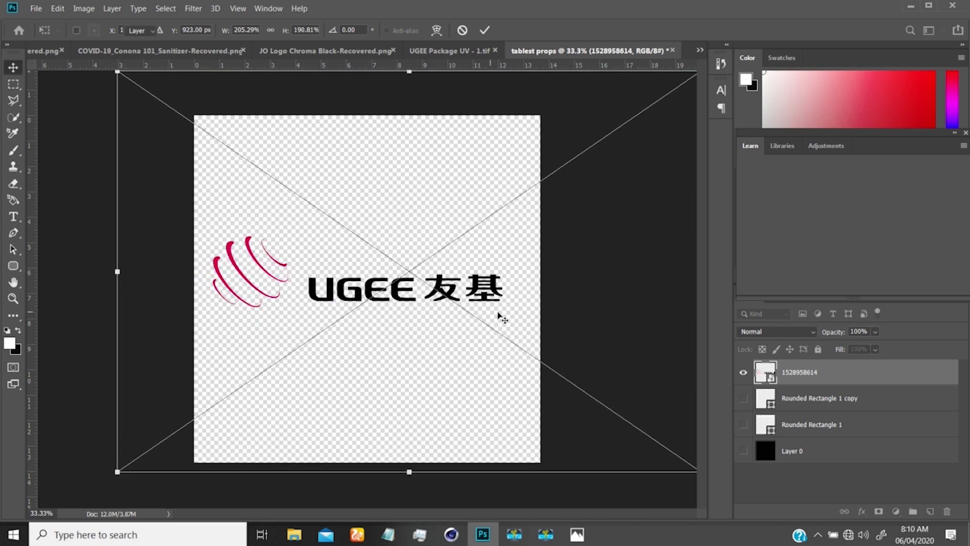
{"action": "key", "text": "Return"}
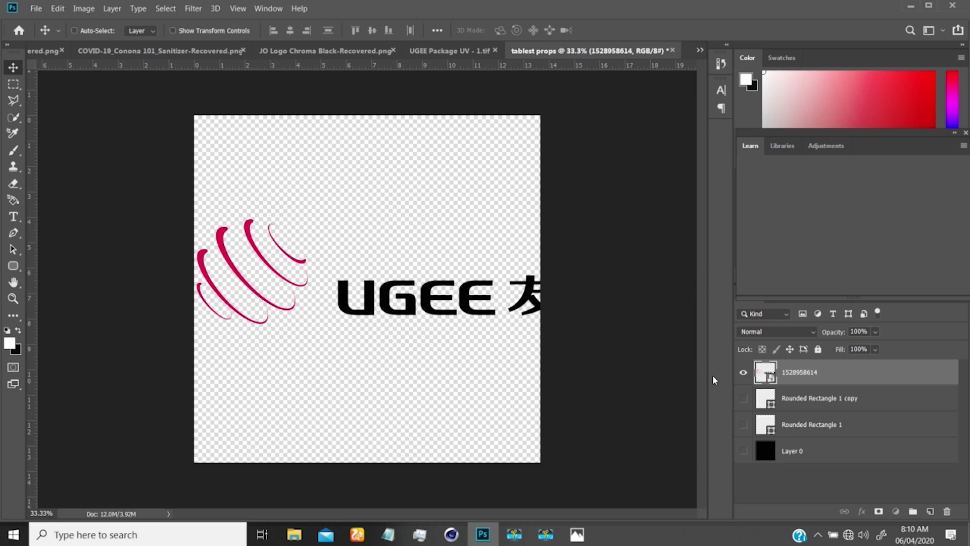
{"action": "left_click", "coordinate": [764, 376], "text": "ctrl"}
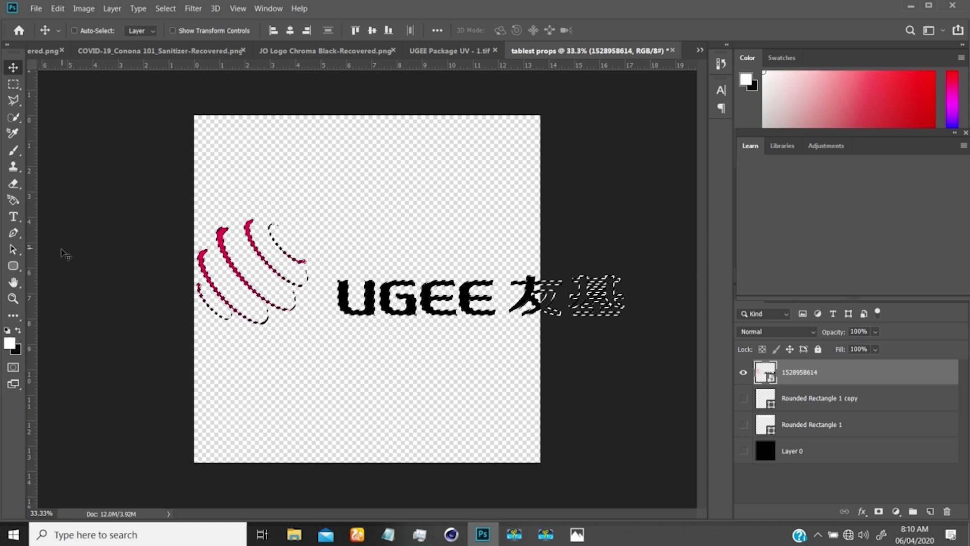
{"action": "key", "text": "g"}
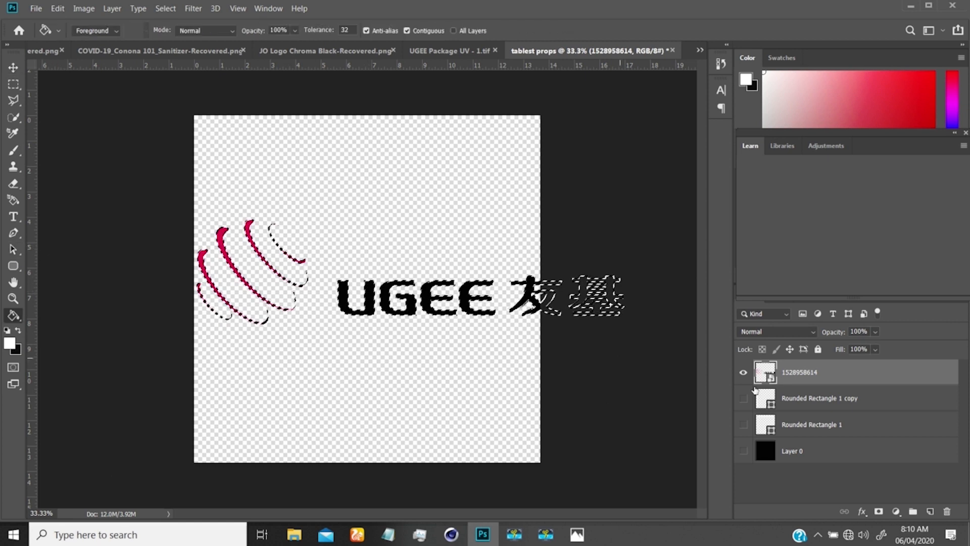
{"action": "left_click", "coordinate": [929, 512]}
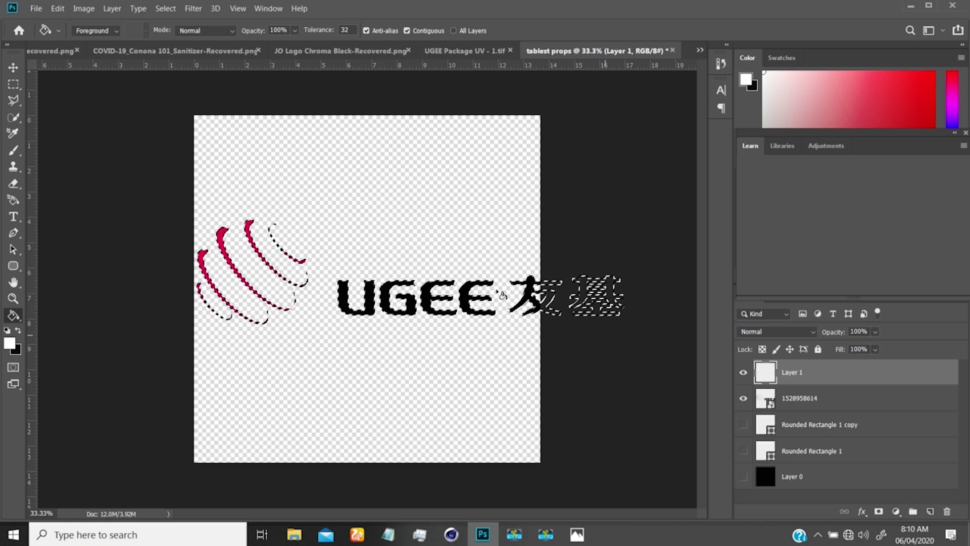
{"action": "left_click", "coordinate": [419, 308]}
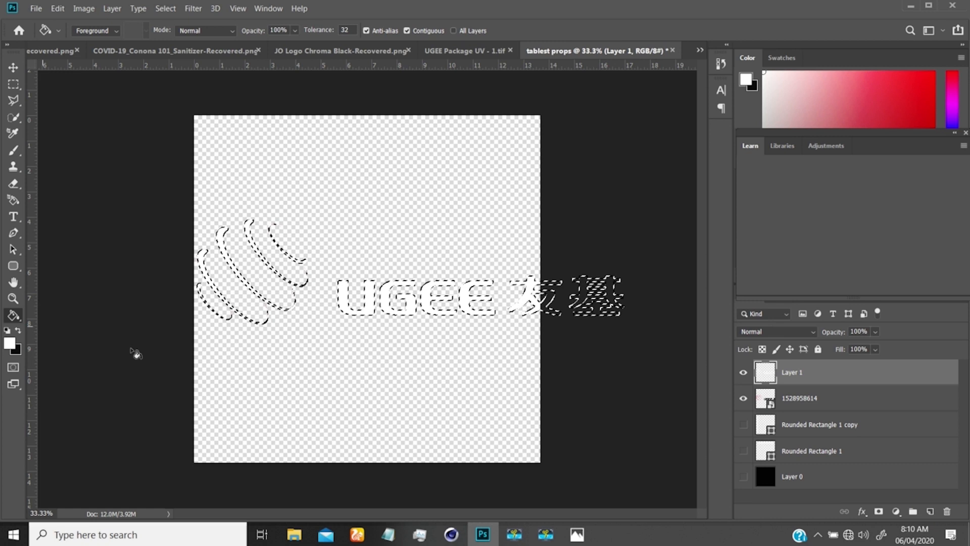
{"action": "key", "text": "ctrl+d"}
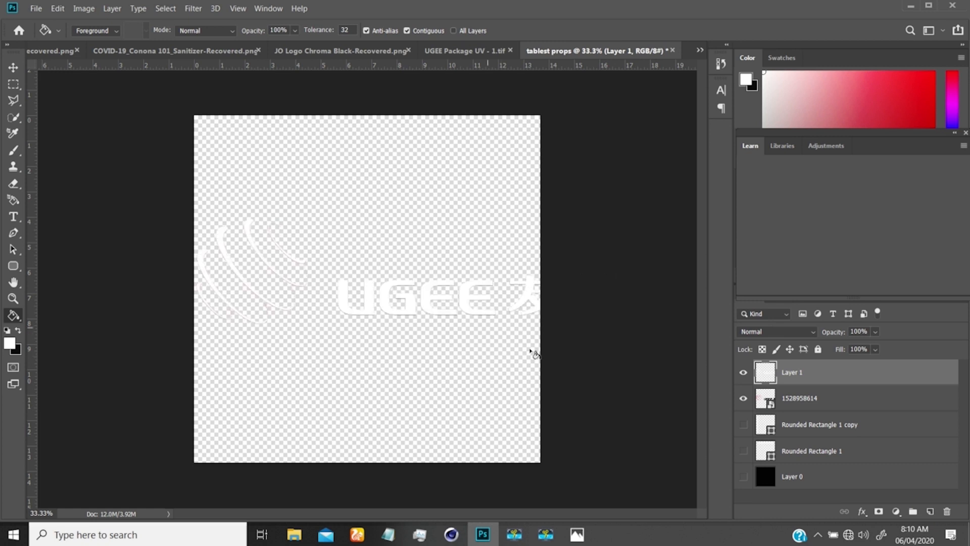
{"action": "left_click", "coordinate": [744, 399]}
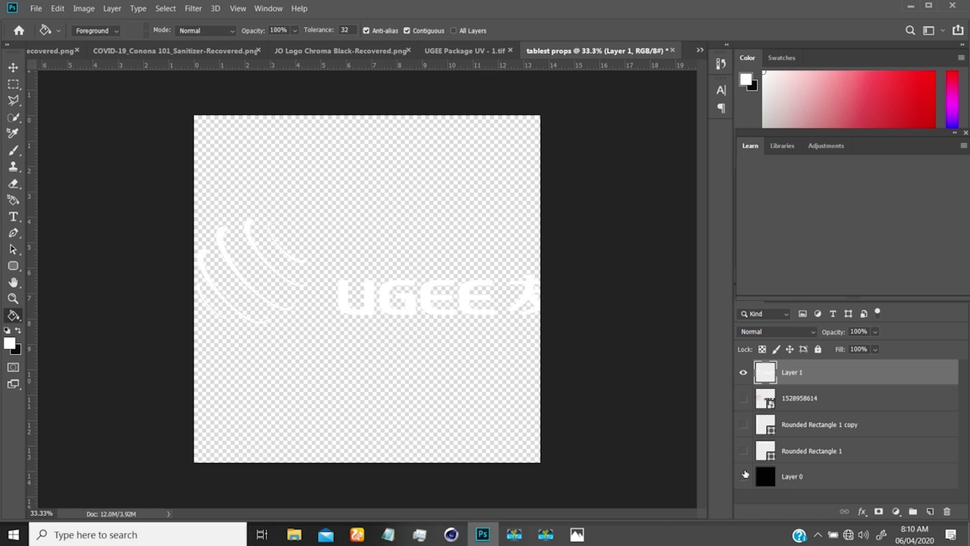
{"action": "left_click", "coordinate": [744, 476]}
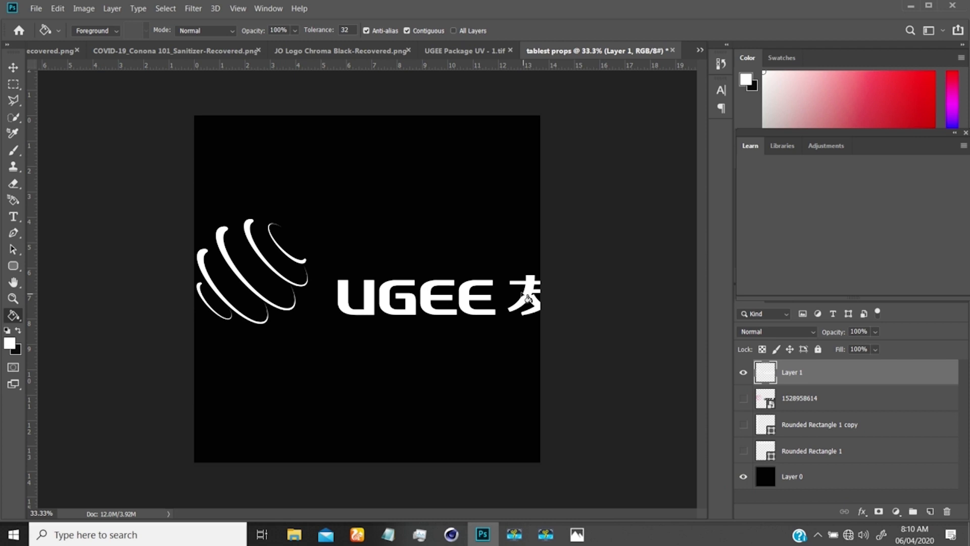
- Add a layer mask to the white logo layer and paint out the Chinese characters beside UGEE with a 175 px black brush
{"action": "left_click", "coordinate": [879, 512]}
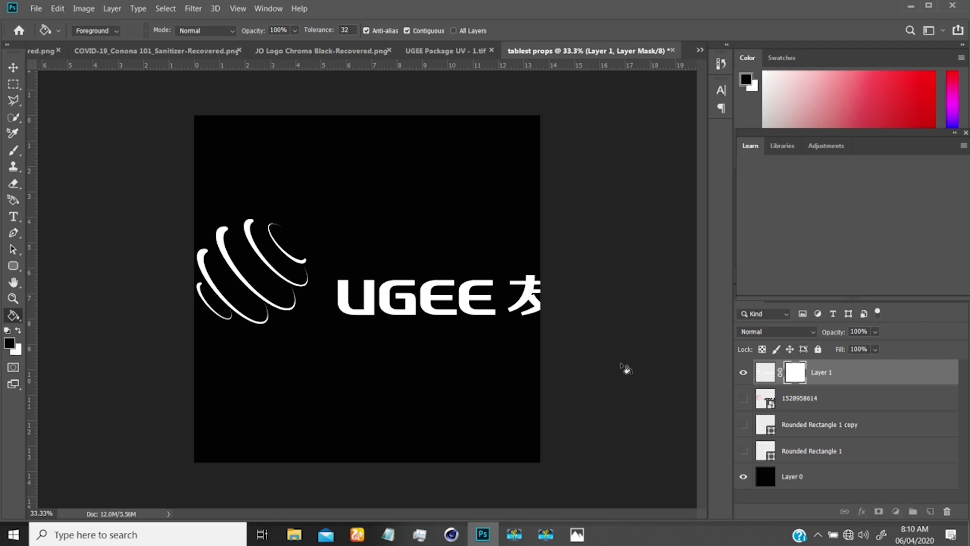
{"action": "left_click", "coordinate": [13, 150]}
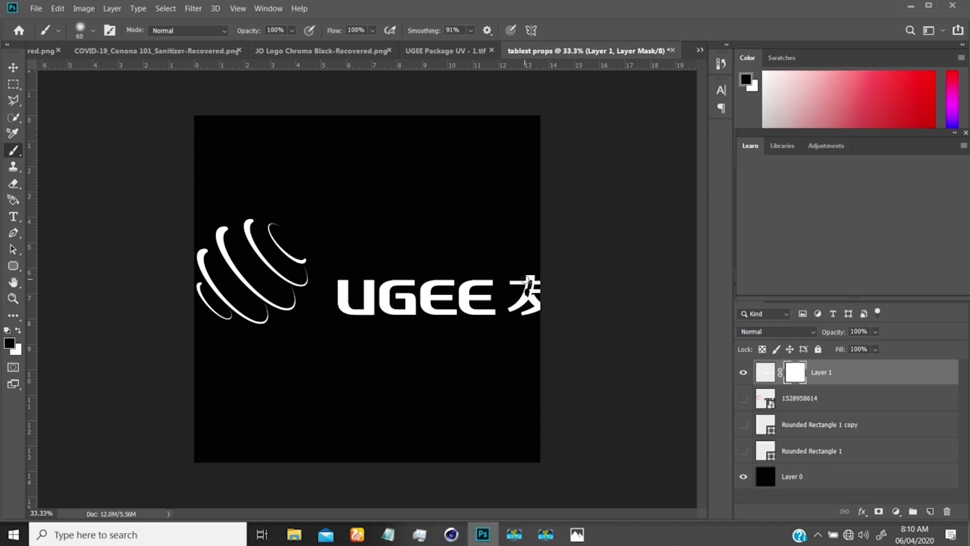
{"action": "key", "text": "bracketright"}
{"action": "key", "text": "bracketright"}
{"action": "mouse_move", "coordinate": [528, 277]}
{"action": "left_mouse_down"}
{"action": "mouse_move", "coordinate": [533, 266]}
{"action": "mouse_move", "coordinate": [530, 305]}
{"action": "mouse_move", "coordinate": [525, 287]}
{"action": "mouse_move", "coordinate": [513, 294]}
{"action": "mouse_move", "coordinate": [530, 291]}
{"action": "mouse_move", "coordinate": [538, 314]}
{"action": "left_mouse_up"}
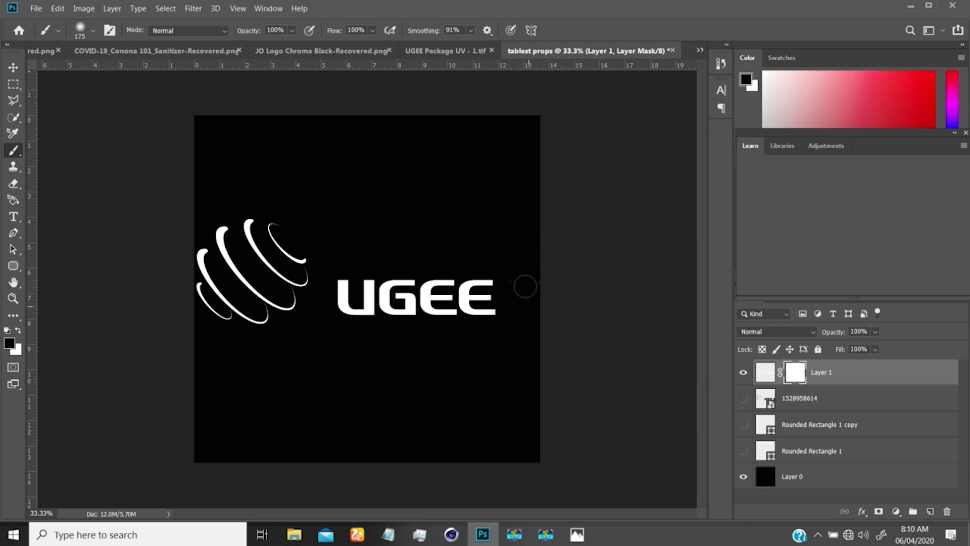
{"action": "key", "text": "Delete"}
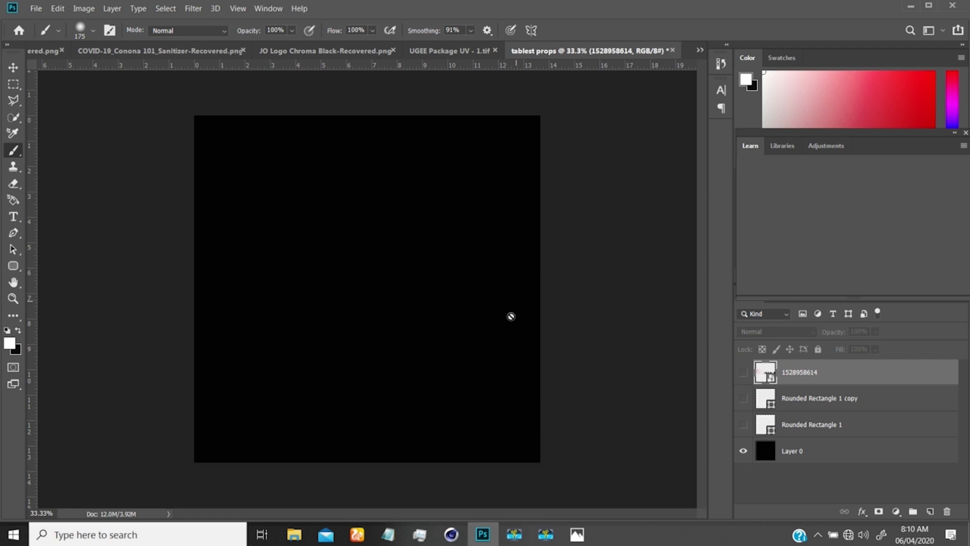
{"action": "key", "text": "Delete"}
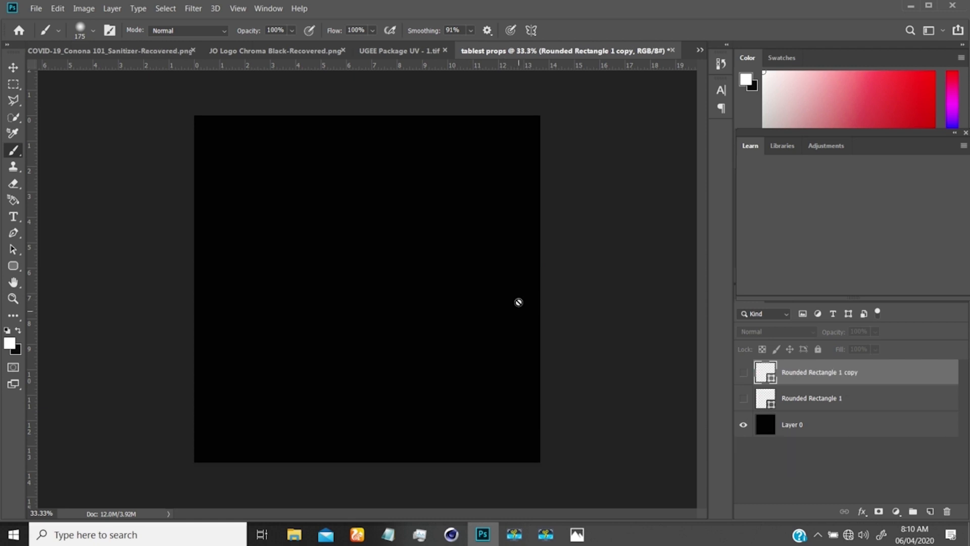
{"action": "key", "text": "ctrl+z"}
{"action": "key", "text": "ctrl+z"}
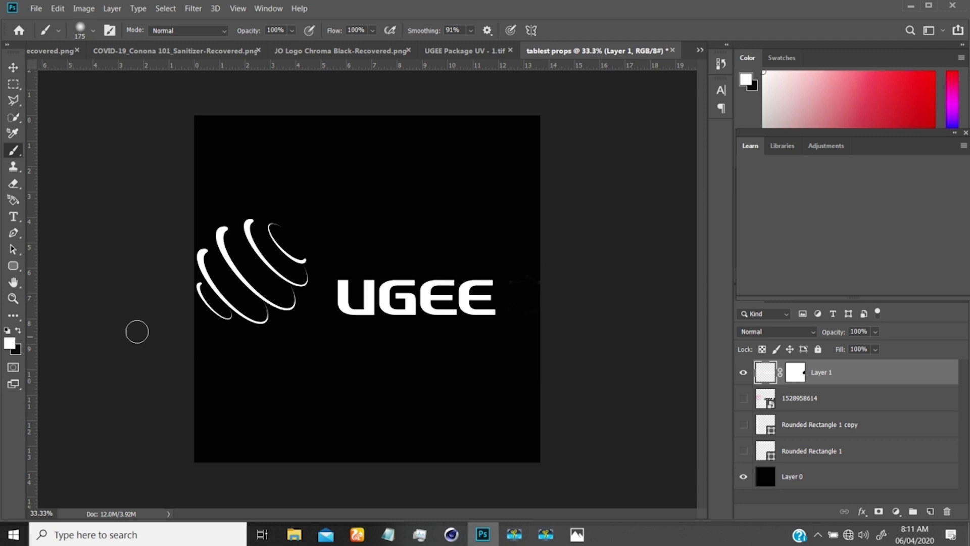
- Brush over the faint leftover marks beside the UGEE lettering on Layer 1 and on its layer mask
{"action": "left_click", "coordinate": [18, 331]}
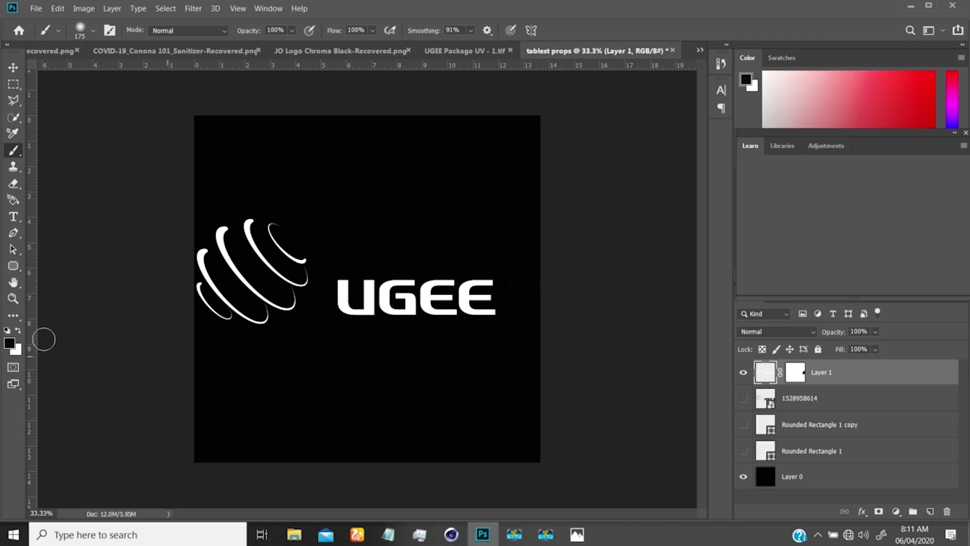
{"action": "left_click", "coordinate": [18, 330]}
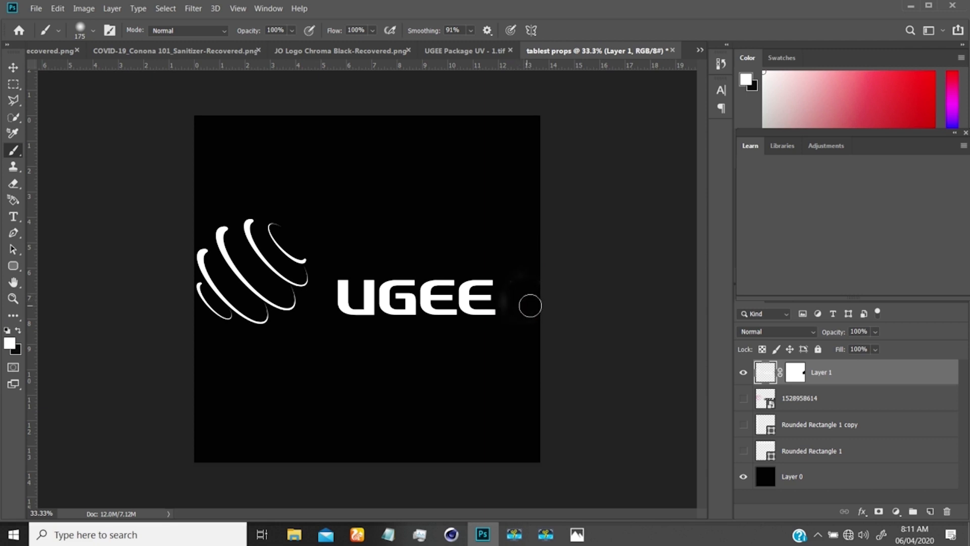
{"action": "left_click", "coordinate": [795, 373]}
{"action": "key", "text": "x"}
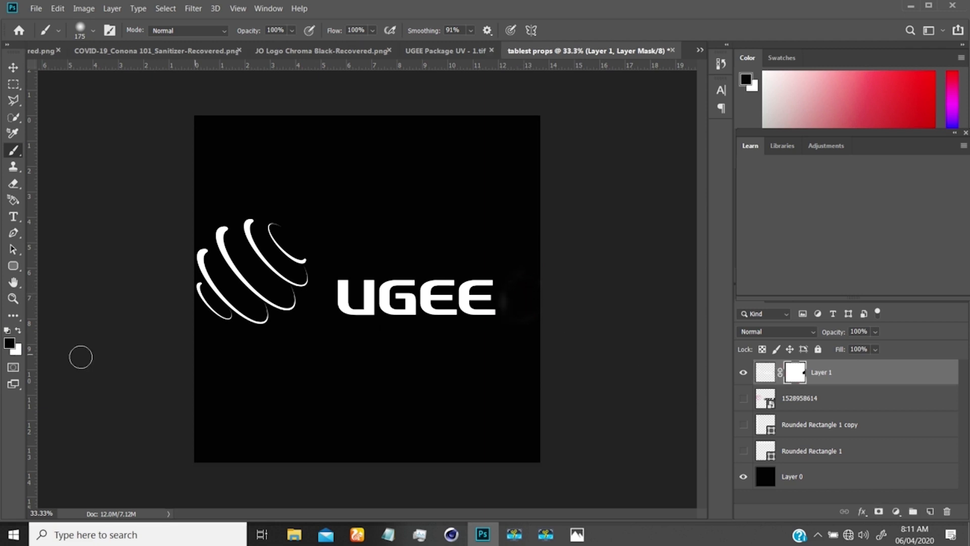
{"action": "left_click", "coordinate": [18, 331]}
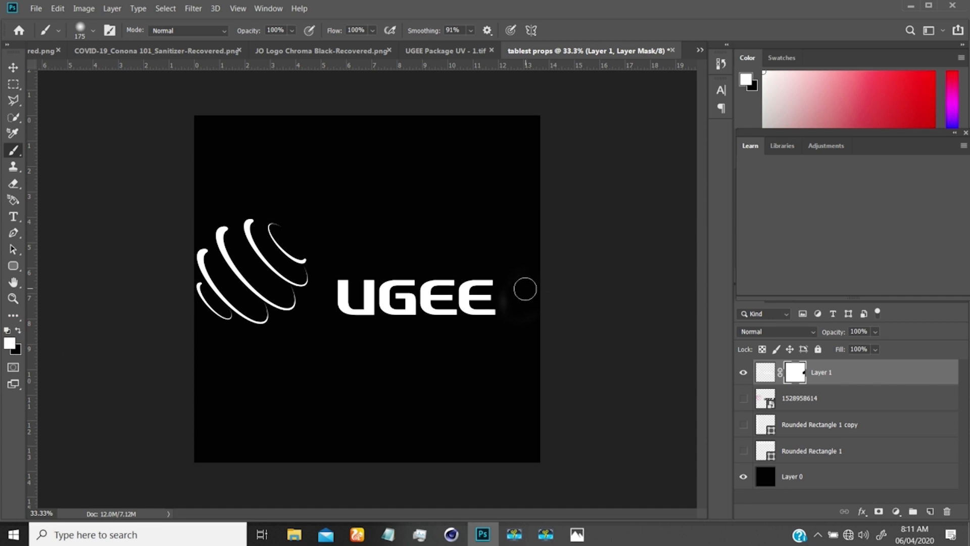
{"action": "left_click_drag", "start_coordinate": [525, 290], "coordinate": [521, 295]}
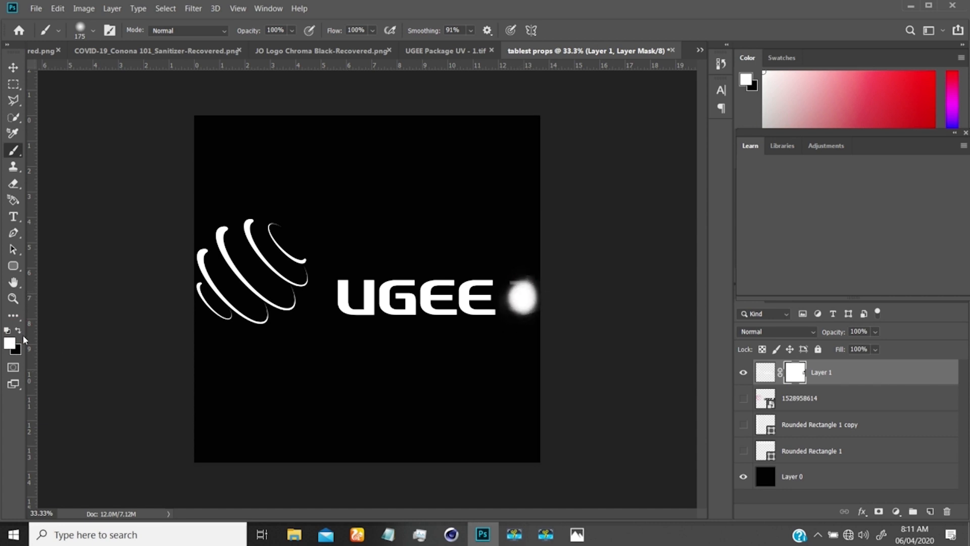
{"action": "key", "text": "ctrl+z"}
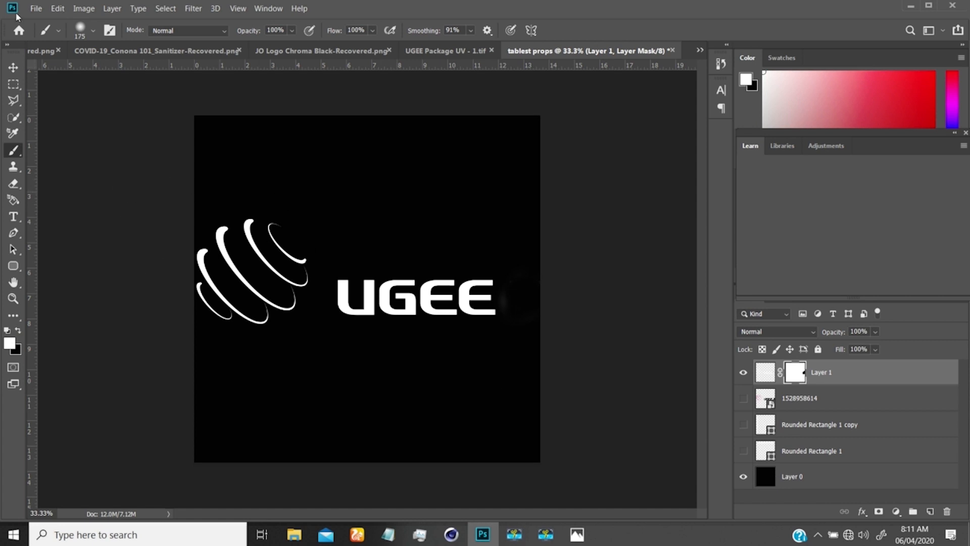
- Save the white-on-black logo image as a PNG named "tablest props_Logo" in the UGEE Tablet Assets folder
{"action": "left_click", "coordinate": [36, 9]}
{"action": "left_click", "coordinate": [66, 145]}
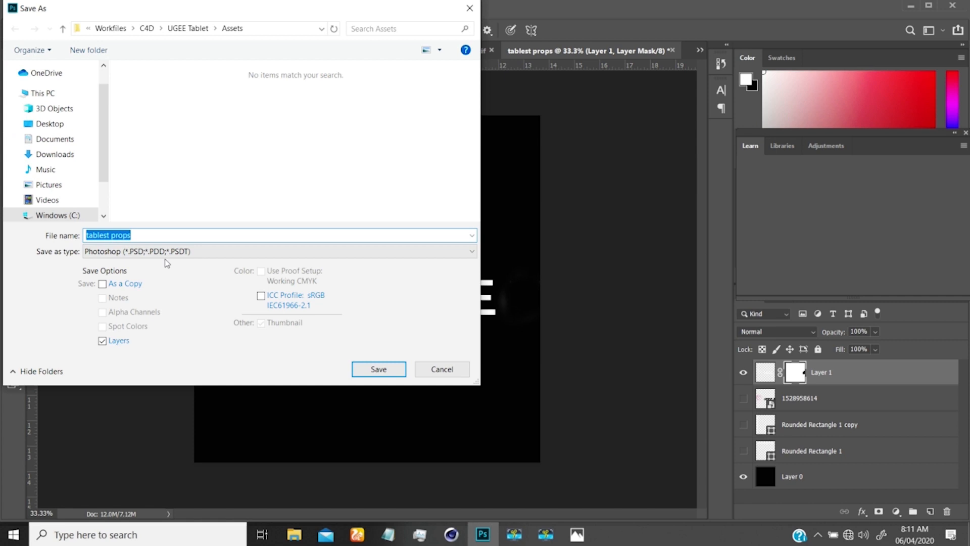
{"action": "left_click", "coordinate": [130, 253]}
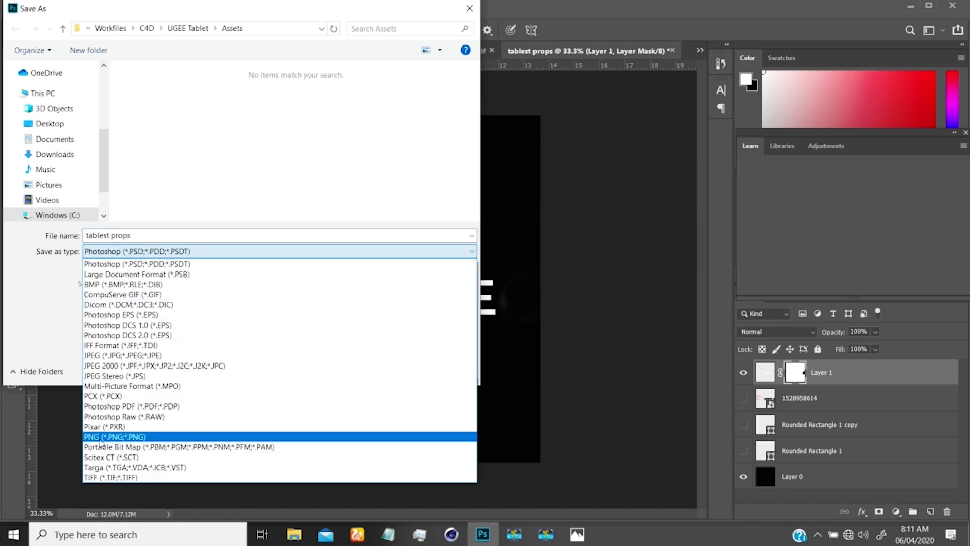
{"action": "left_click", "coordinate": [119, 436]}
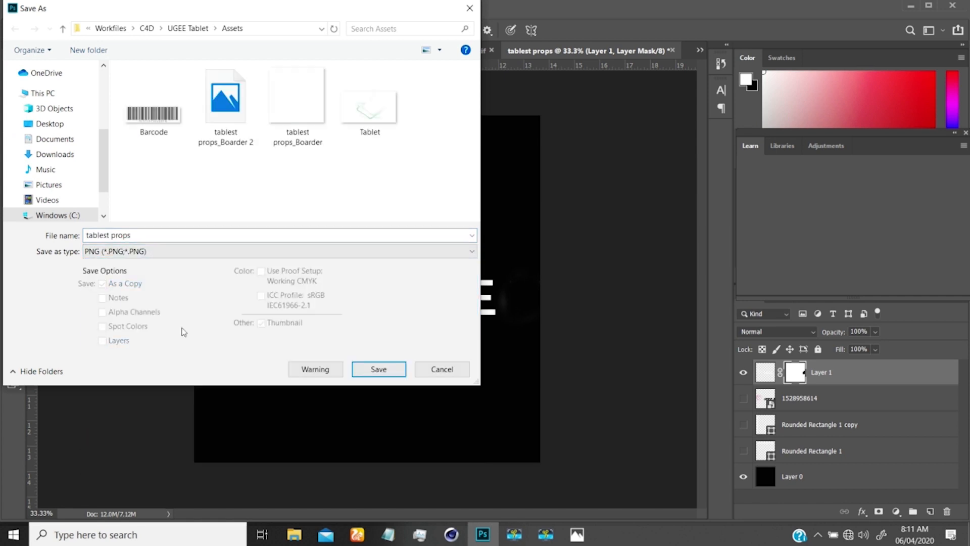
{"action": "left_click", "coordinate": [142, 236]}
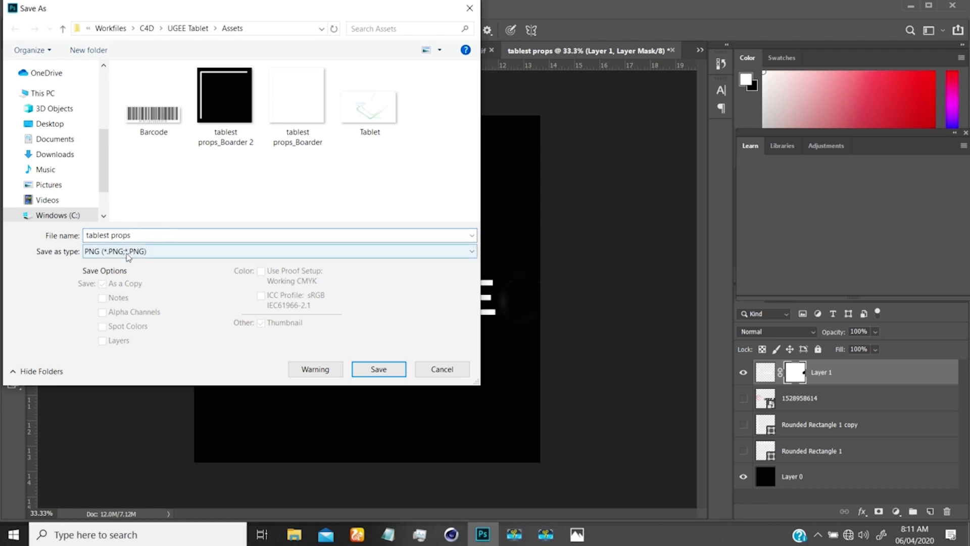
{"action": "type", "text": "_Logo"}
{"action": "left_click", "coordinate": [380, 369]}
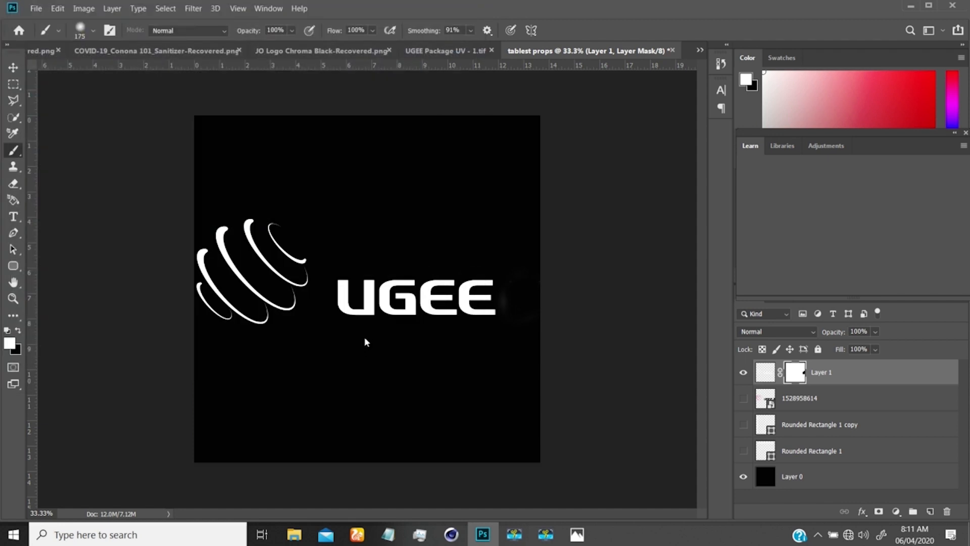
{"action": "left_click", "coordinate": [558, 153]}
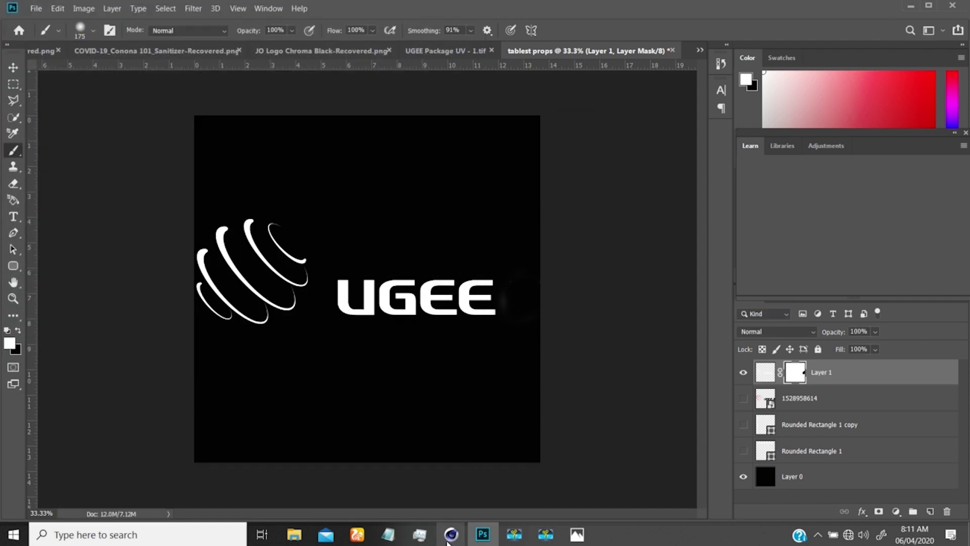
- Switch to Cinema 4D and duplicate a lower ImageTexture node with its Transform, Texture Projection and Add nodes in the Octane Node Editor
{"action": "mouse_move", "coordinate": [451, 534]}
{"action": "left_click", "coordinate": [397, 481]}
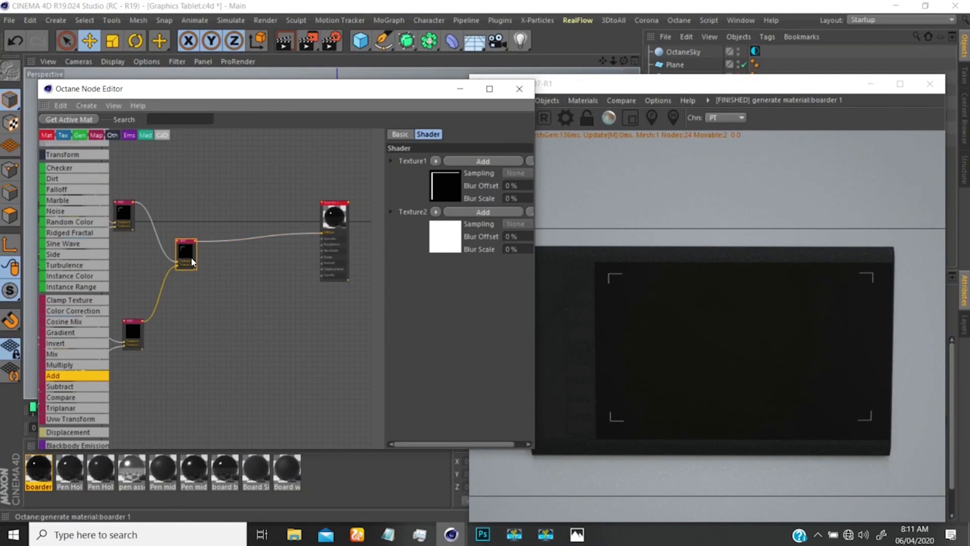
{"action": "middle_click_drag", "start_coordinate": [182, 247], "coordinate": [344, 214]}
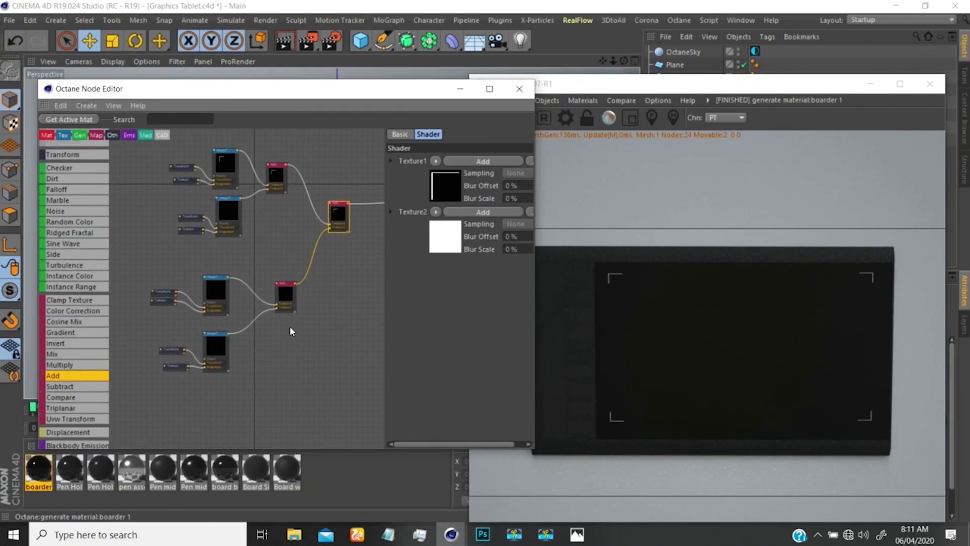
{"action": "left_click_drag", "start_coordinate": [292, 378], "coordinate": [295, 307]}
{"action": "left_click", "coordinate": [247, 291]}
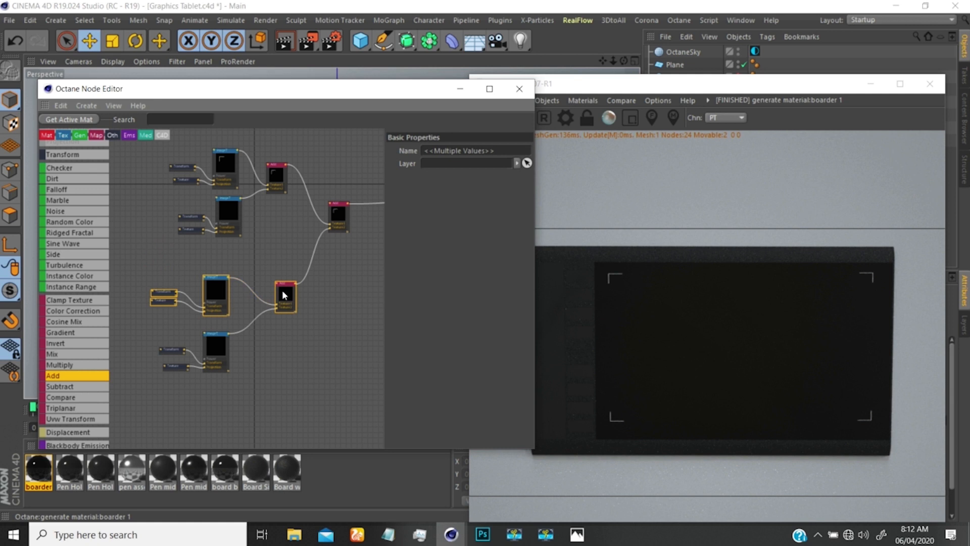
{"action": "middle_click_drag", "start_coordinate": [262, 294], "coordinate": [189, 343]}
{"action": "left_click_drag", "start_coordinate": [219, 334], "coordinate": [347, 383], "text": "ctrl"}
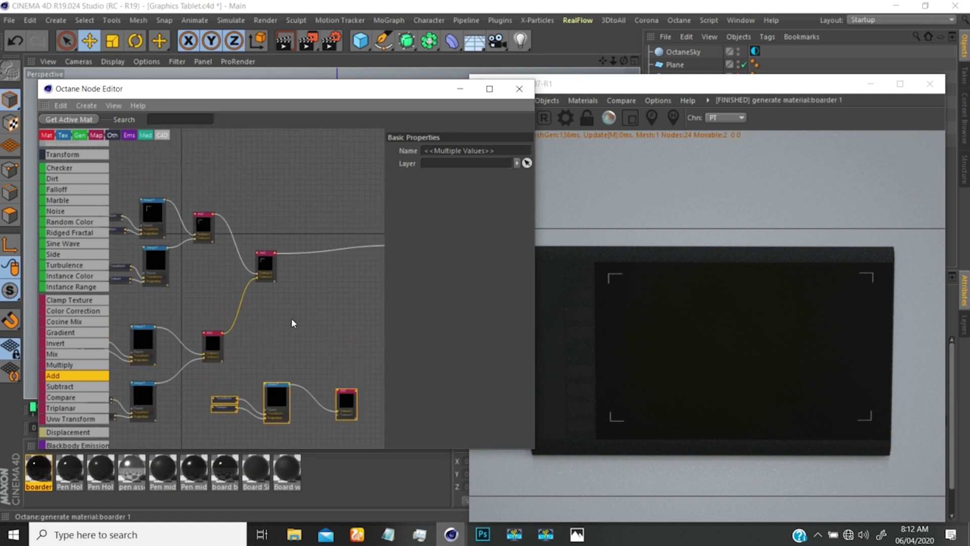
{"action": "middle_click_drag", "start_coordinate": [297, 313], "coordinate": [215, 269]}
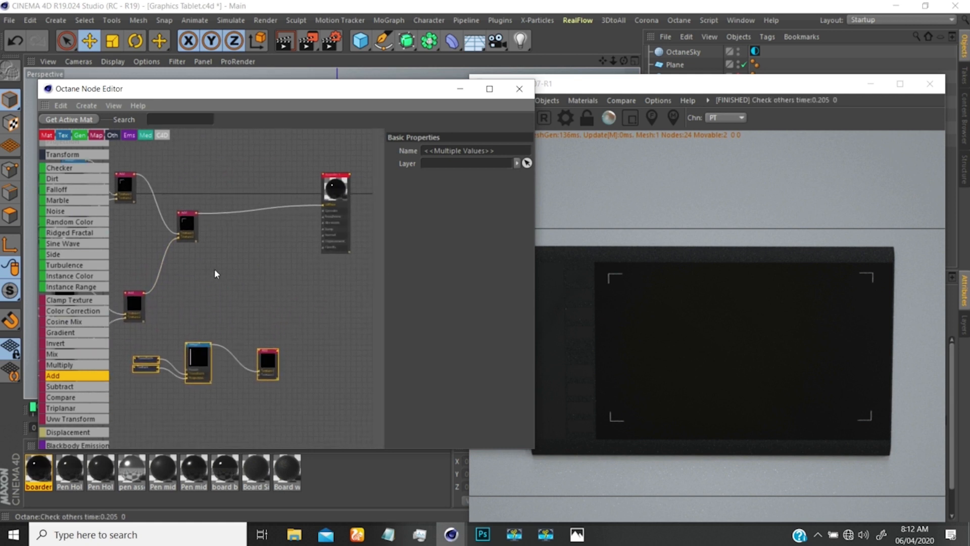
- Rearrange the node graph so the duplicated texture group sits in the space between the final Add node and the material node
{"action": "left_click", "coordinate": [200, 230]}
{"action": "left_click_drag", "start_coordinate": [201, 225], "coordinate": [194, 225]}
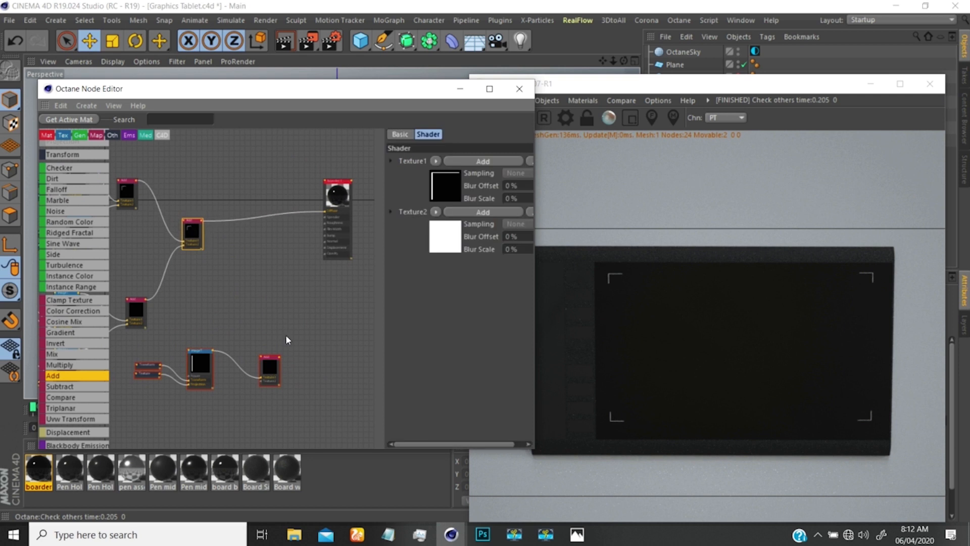
{"action": "left_click_drag", "start_coordinate": [286, 335], "coordinate": [152, 398]}
{"action": "left_click_drag", "start_coordinate": [271, 369], "coordinate": [329, 315]}
{"action": "left_click_drag", "start_coordinate": [338, 191], "coordinate": [369, 192]}
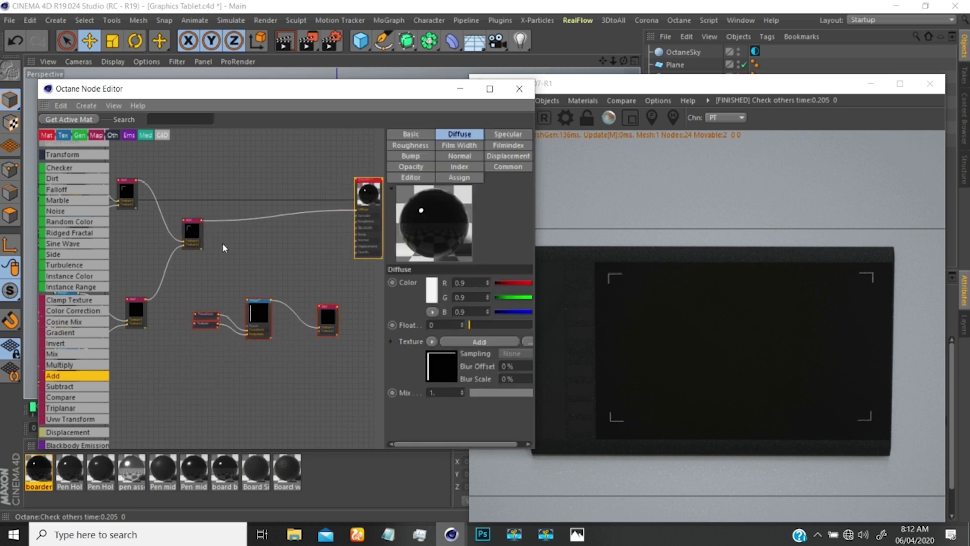
{"action": "left_click_drag", "start_coordinate": [192, 230], "coordinate": [190, 218]}
{"action": "left_click_drag", "start_coordinate": [325, 284], "coordinate": [185, 356]}
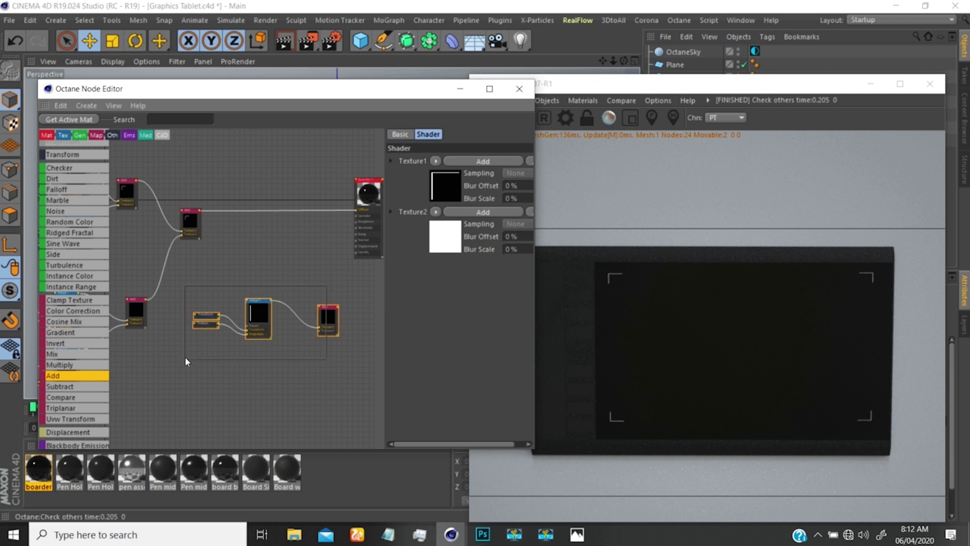
{"action": "left_click_drag", "start_coordinate": [317, 310], "coordinate": [308, 302]}
{"action": "left_click_drag", "start_coordinate": [303, 283], "coordinate": [295, 278]}
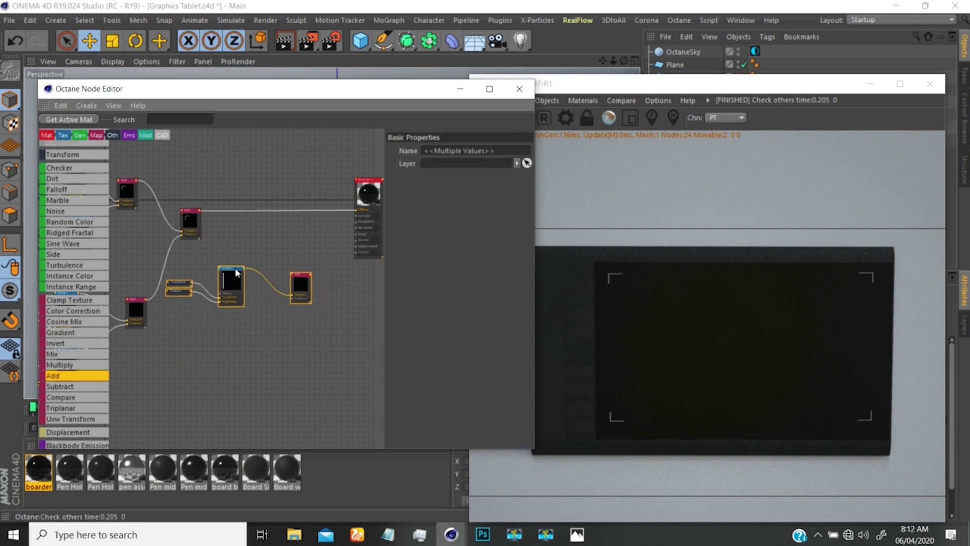
- Load "tablest props_Logo" into the duplicated ImageTexture node without copying the image to the project location
{"action": "left_click", "coordinate": [230, 288]}
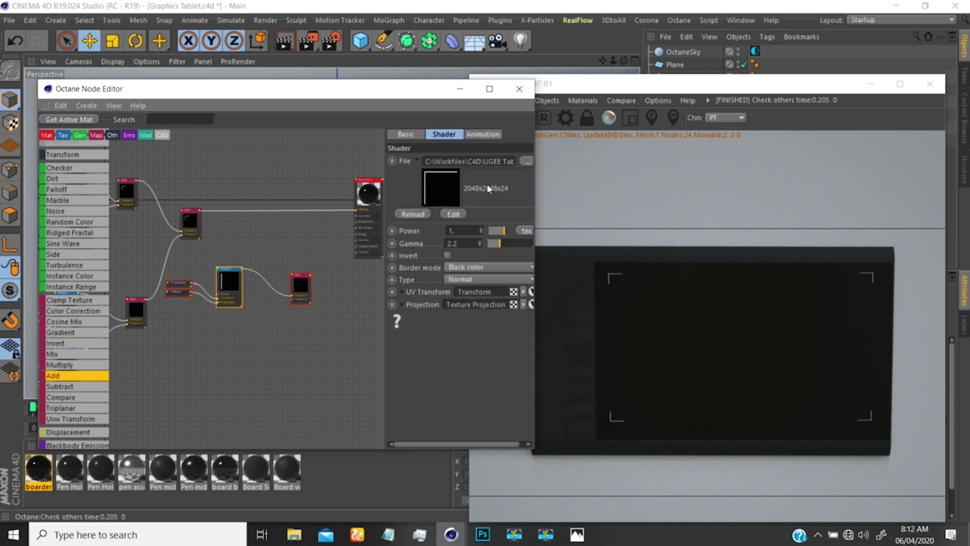
{"action": "left_click", "coordinate": [526, 161]}
{"action": "left_click", "coordinate": [404, 207]}
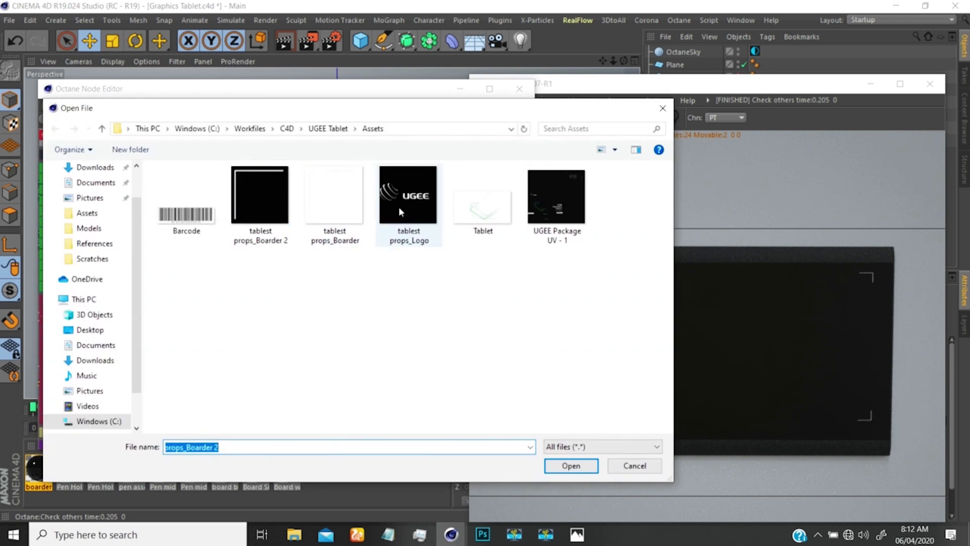
{"action": "left_click", "coordinate": [569, 465]}
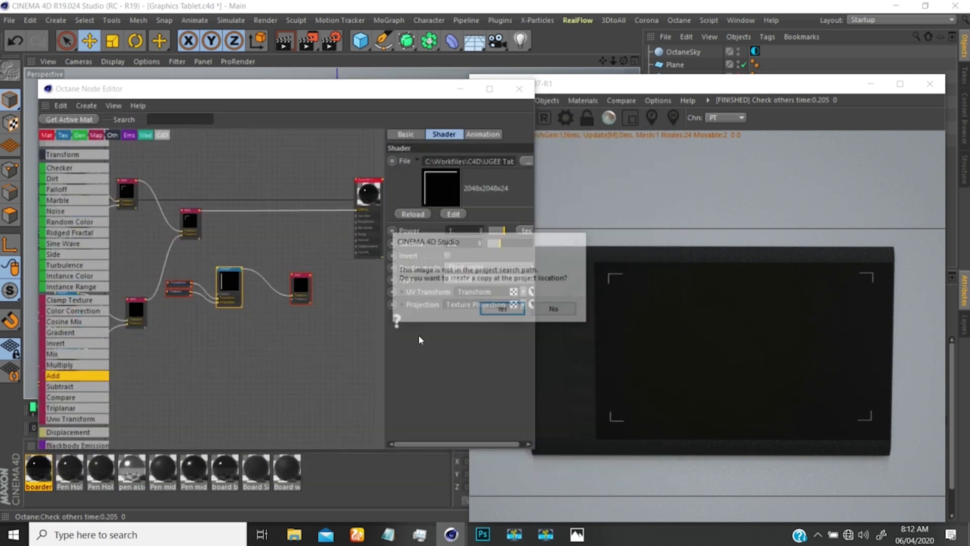
{"action": "left_click", "coordinate": [557, 309]}
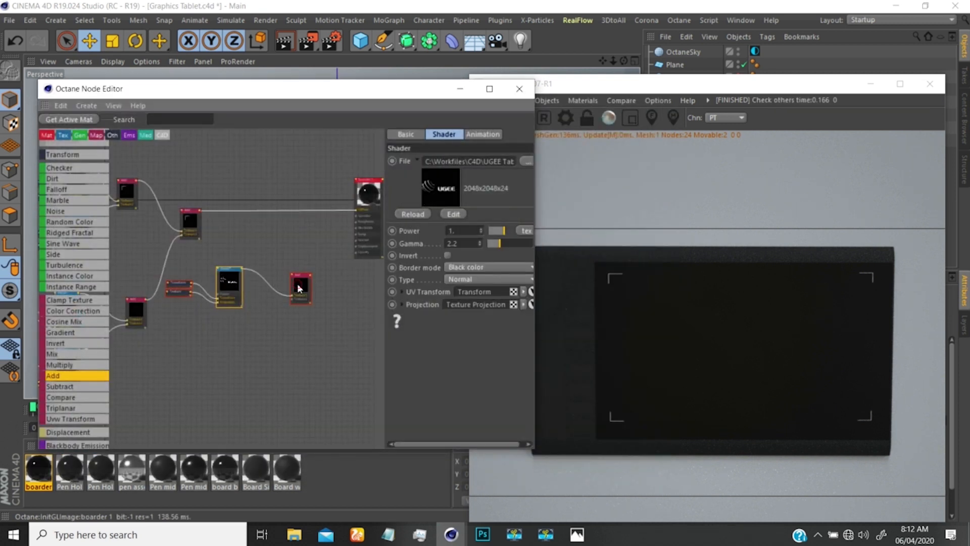
- Disconnect the border's final Add node from the material and connect the logo ImageTexture directly to its Diffuse input
{"action": "left_click_drag", "start_coordinate": [300, 287], "coordinate": [355, 216]}
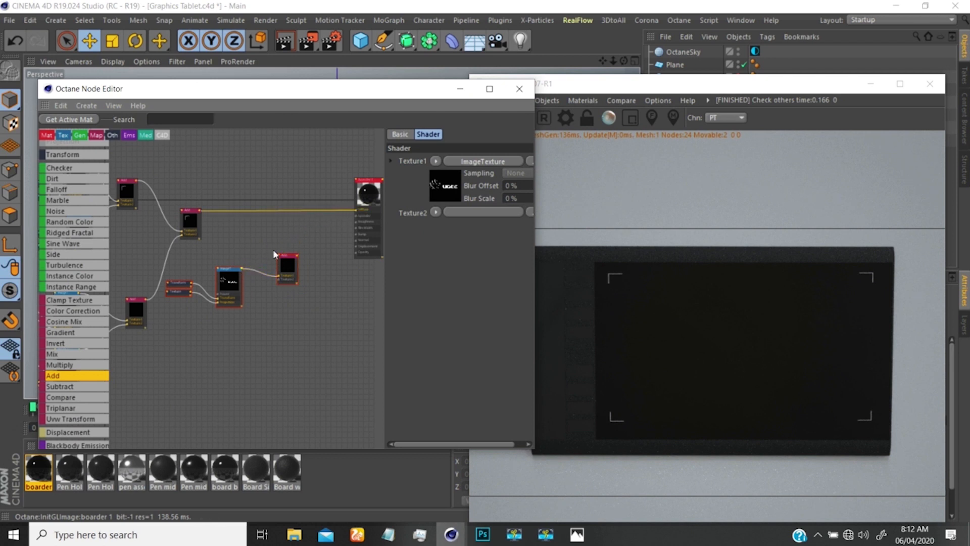
{"action": "left_click", "coordinate": [297, 211]}
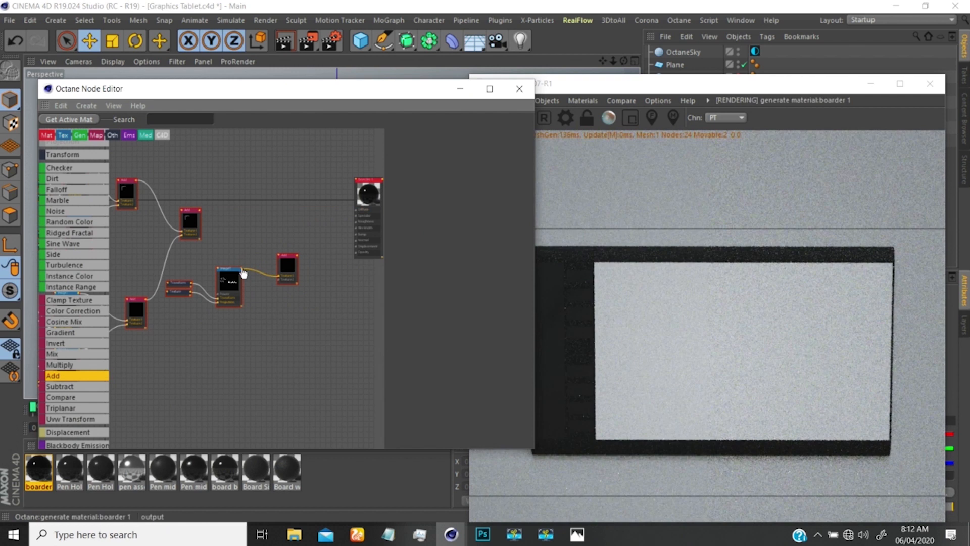
{"action": "left_click_drag", "start_coordinate": [242, 269], "coordinate": [358, 214]}
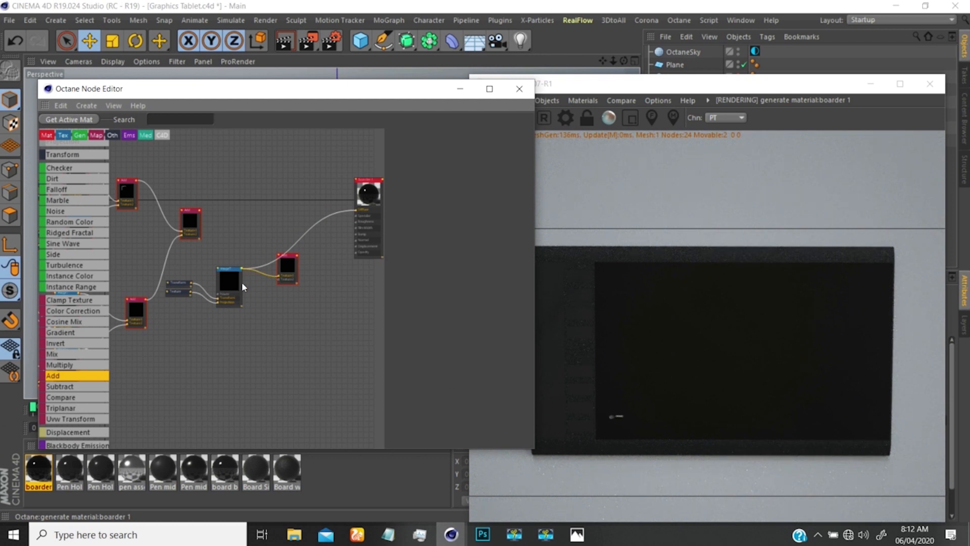
- Set the logo texture's Transform scale to 1 on the X, Y and Z axes
{"action": "scroll", "coordinate": [189, 292], "scroll_direction": "up", "scroll_amount": 5}
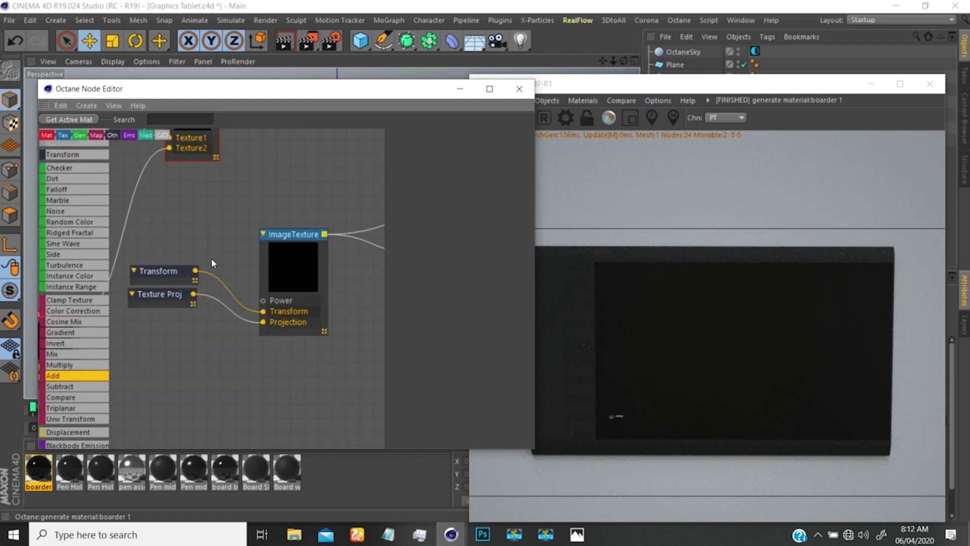
{"action": "left_click", "coordinate": [174, 277]}
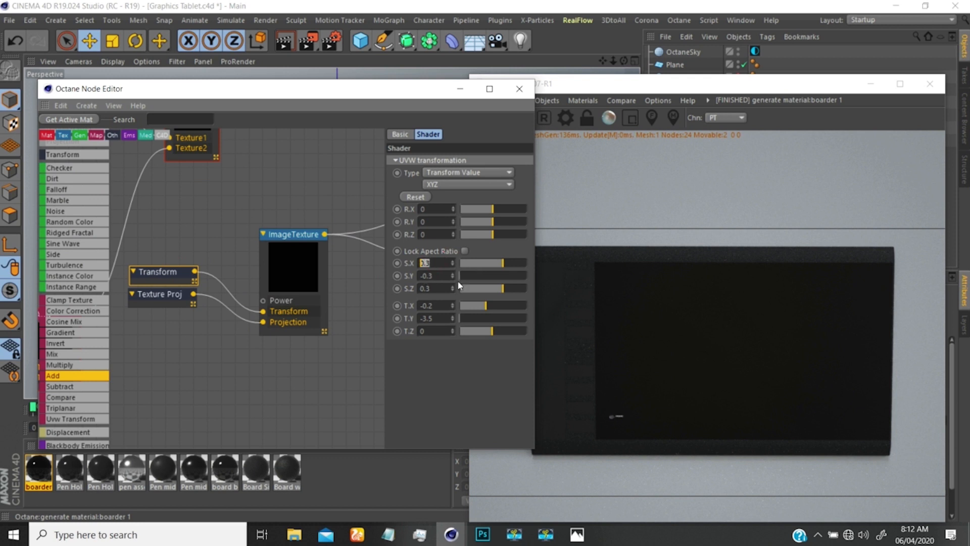
{"action": "type", "text": "1."}
{"action": "key", "text": "Tab"}
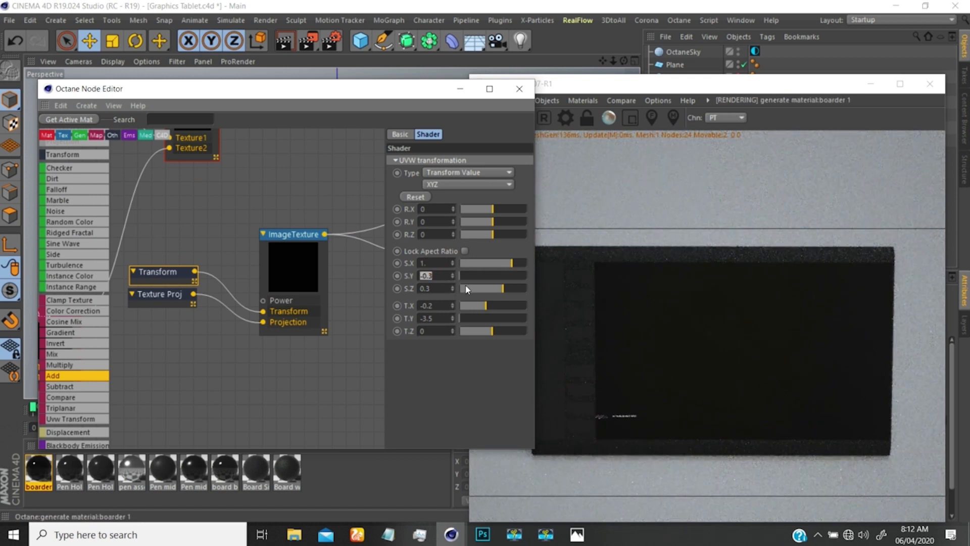
{"action": "type", "text": "1."}
{"action": "key", "text": "Return"}
{"action": "key", "text": "Tab"}
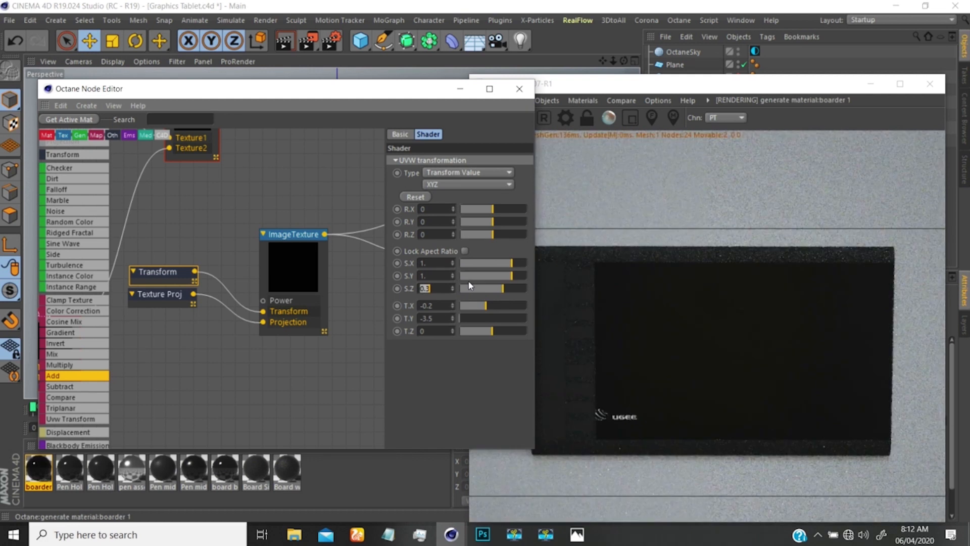
{"action": "type", "text": "1."}
{"action": "key", "text": "Return"}
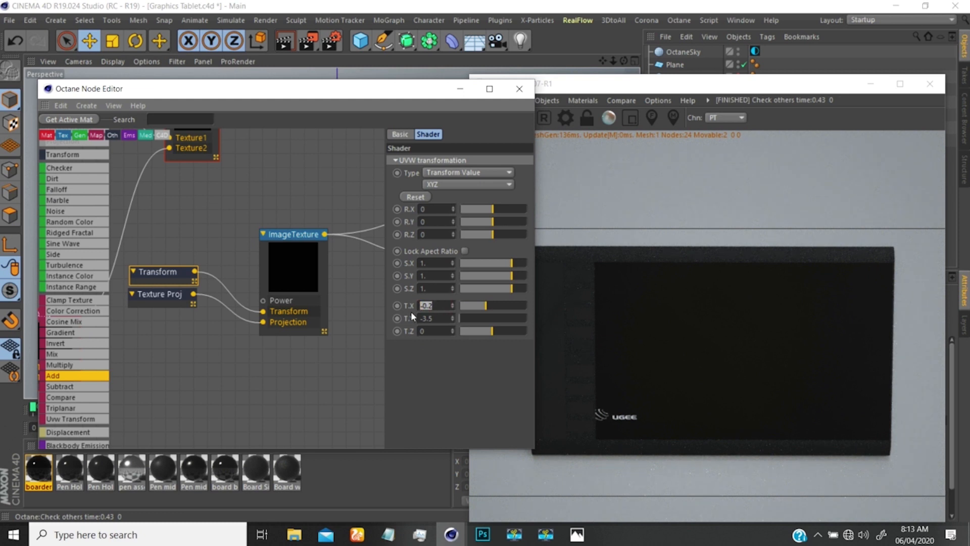
- Shift the logo along the tablet screen by setting its Transform's X translation to 2
{"action": "key", "text": "Return"}
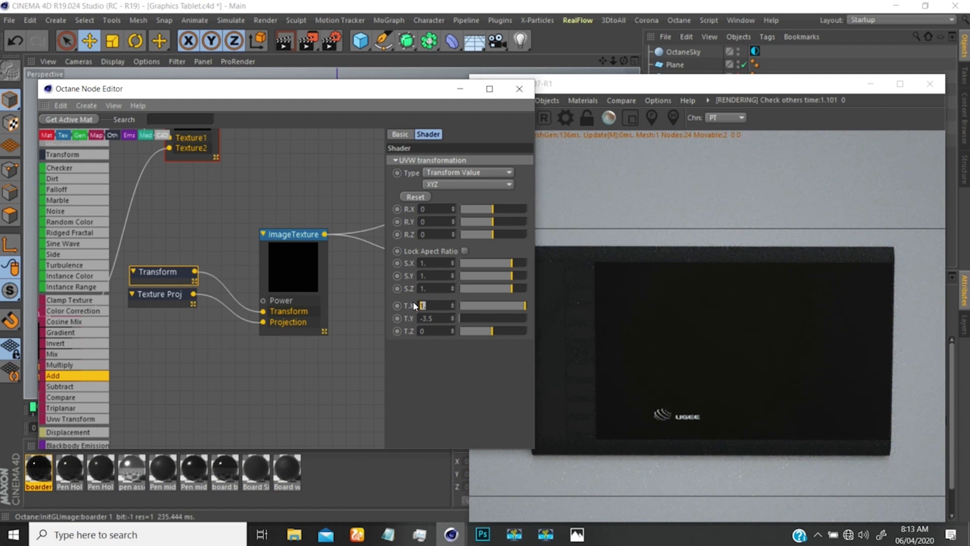
{"action": "type", "text": "2"}
{"action": "key", "text": "Return"}
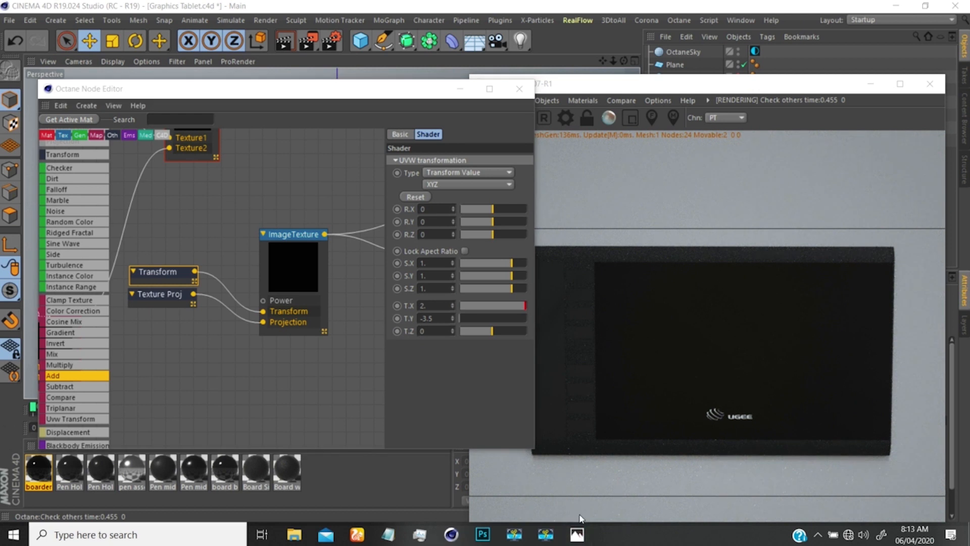
- Check the logo placement in the tablet reference photo and set the logo Transform's Y translation to -3.9
{"action": "mouse_move", "coordinate": [577, 540]}
{"action": "left_click", "coordinate": [546, 484]}
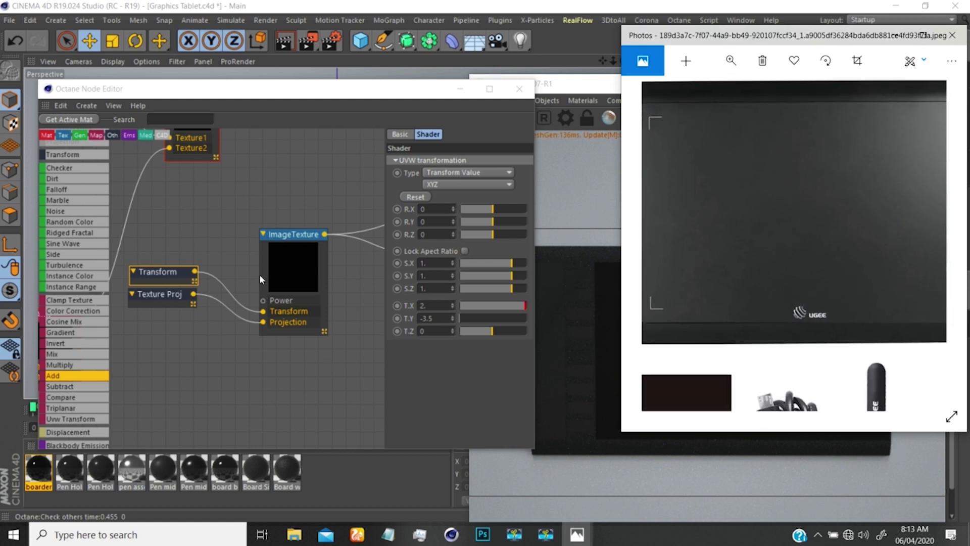
{"action": "left_click", "coordinate": [168, 275]}
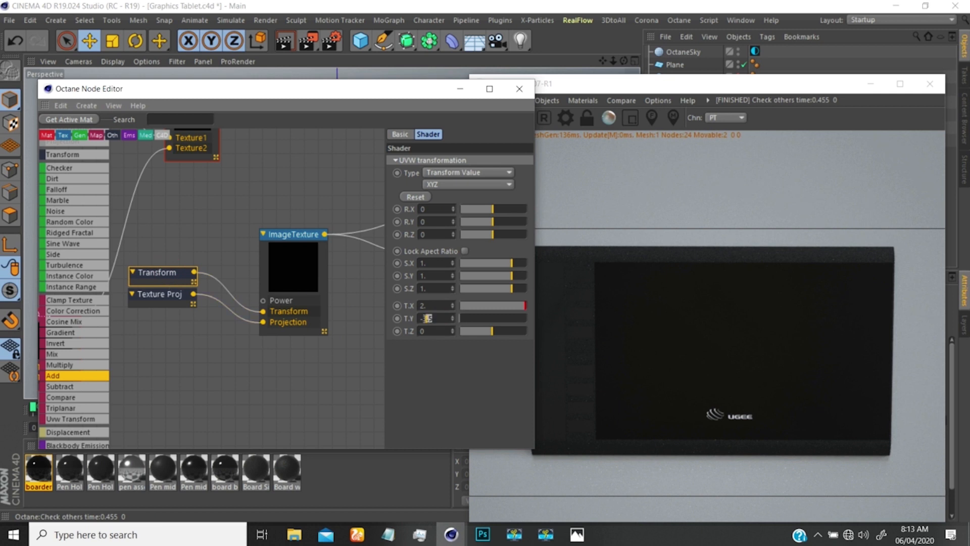
{"action": "type", "text": "-4"}
{"action": "key", "text": "Return"}
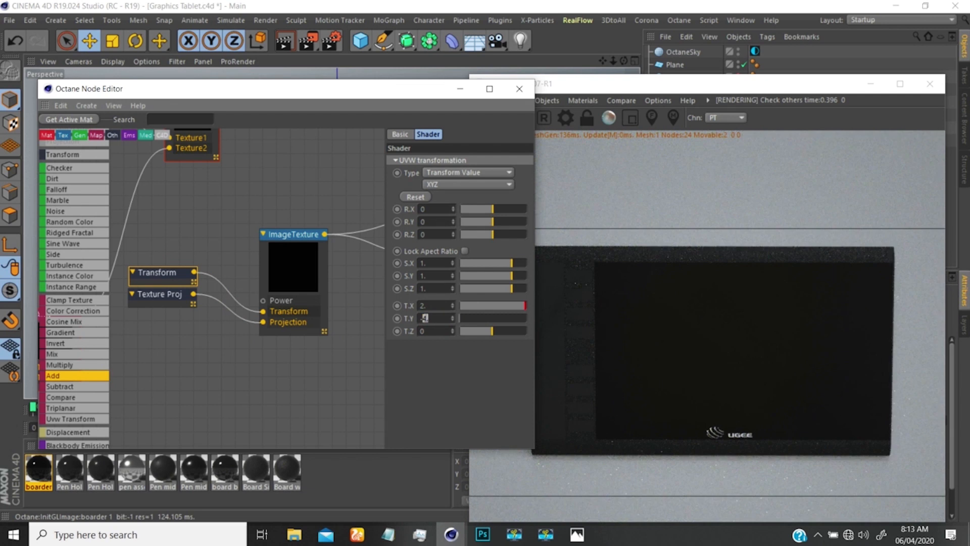
{"action": "type", "text": "8"}
{"action": "key", "text": "Return"}
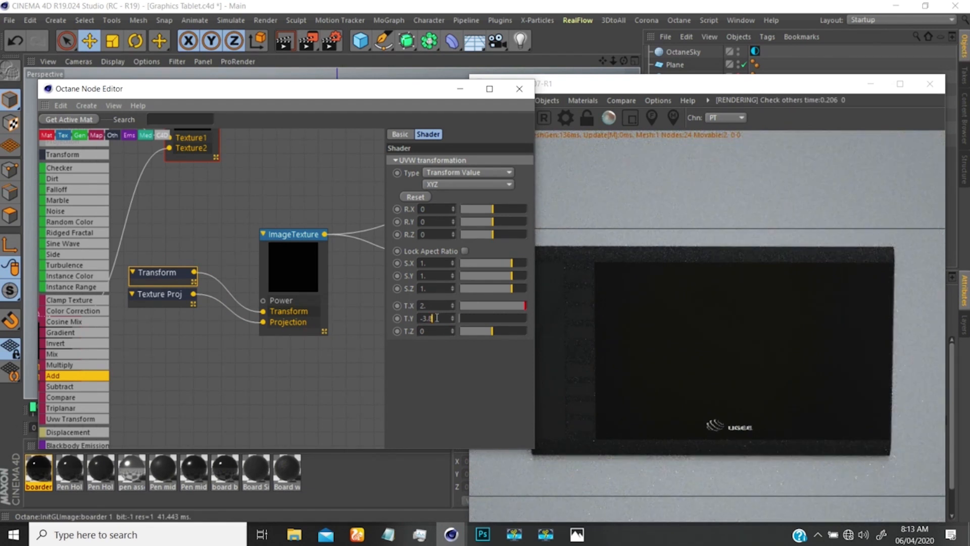
{"action": "type", "text": "5"}
{"action": "key", "text": "Return"}
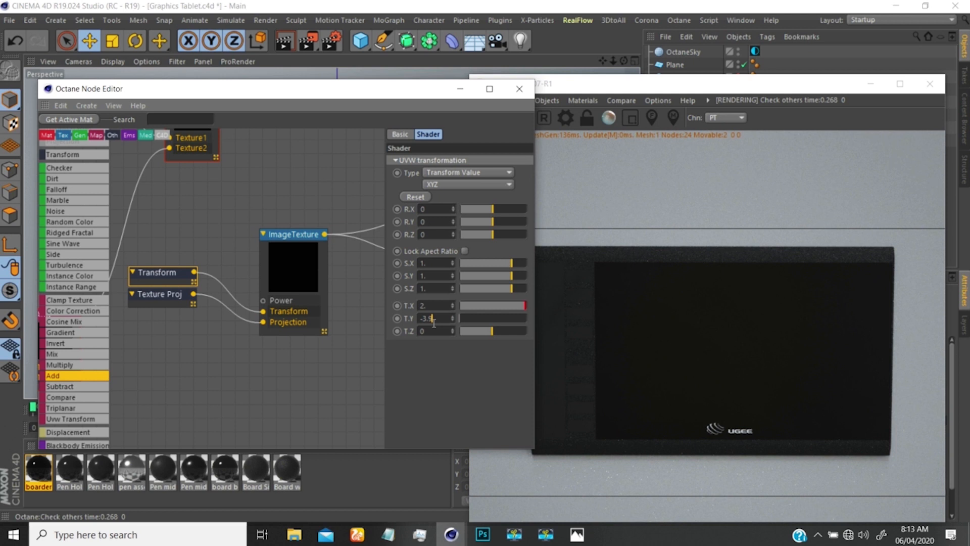
{"action": "key", "text": "Return"}
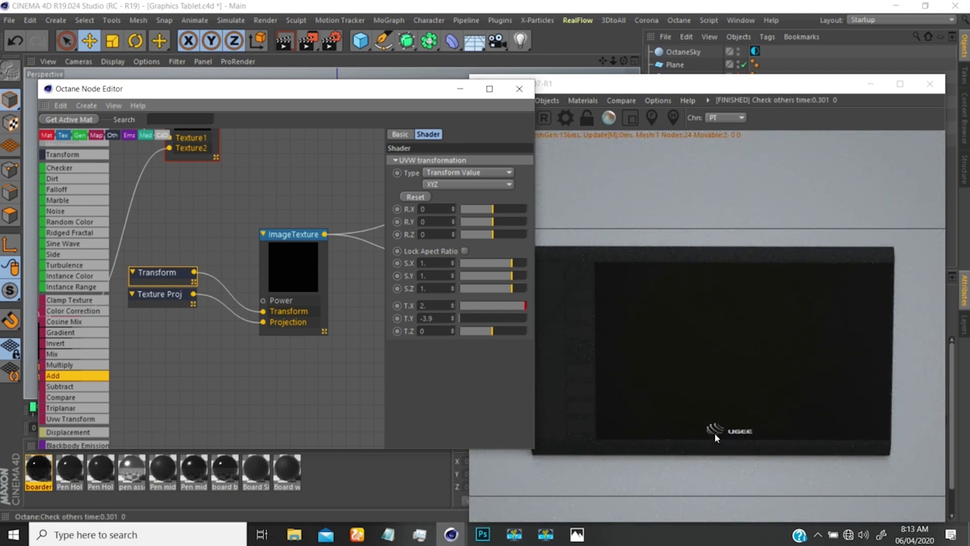
- Rearrange the node graph, moving the logo texture with its Transform and projection nodes below the border Add nodes
{"action": "scroll", "coordinate": [294, 239], "scroll_direction": "down", "scroll_amount": 5}
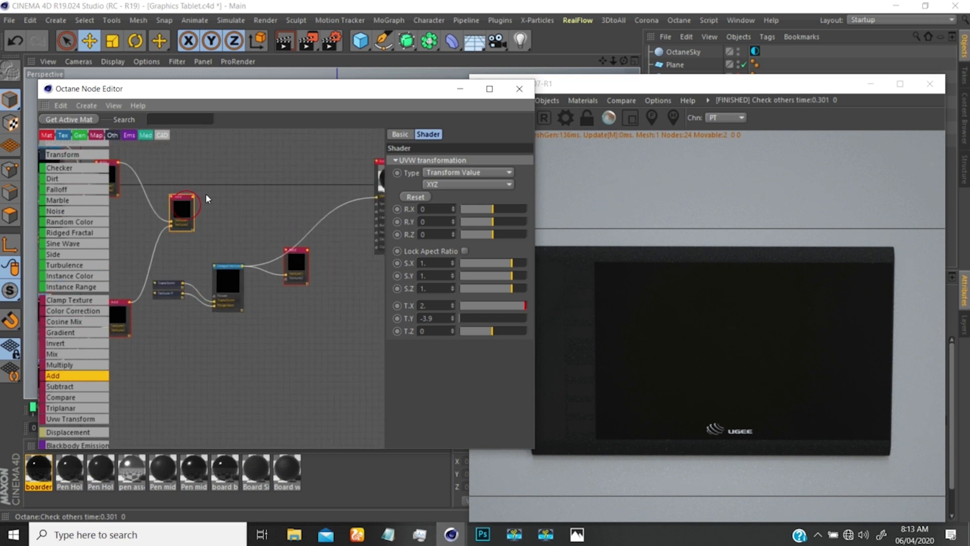
{"action": "left_click_drag", "start_coordinate": [188, 205], "coordinate": [233, 190]}
{"action": "left_click_drag", "start_coordinate": [242, 272], "coordinate": [238, 262]}
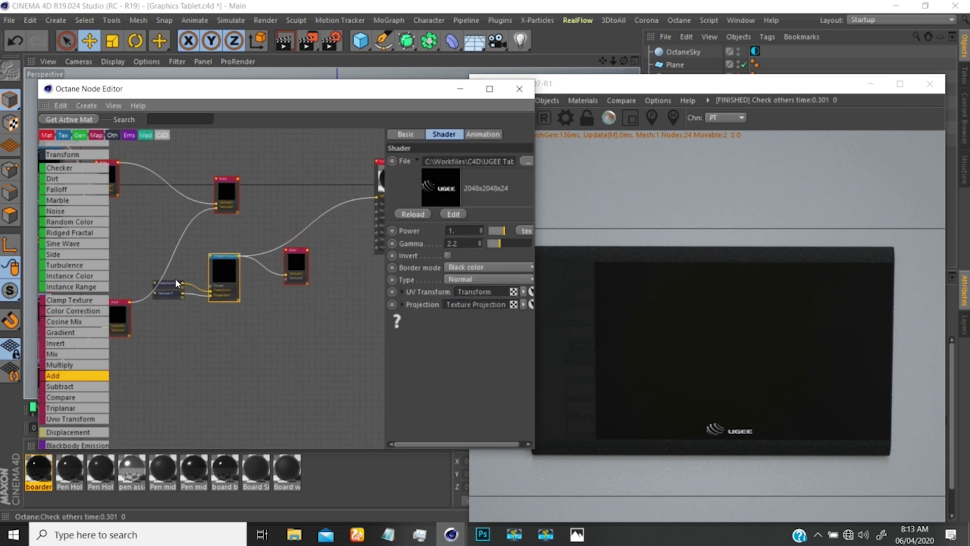
{"action": "left_click_drag", "start_coordinate": [175, 278], "coordinate": [171, 299]}
{"action": "left_click_drag", "start_coordinate": [232, 240], "coordinate": [156, 377]}
{"action": "left_click_drag", "start_coordinate": [298, 261], "coordinate": [282, 225]}
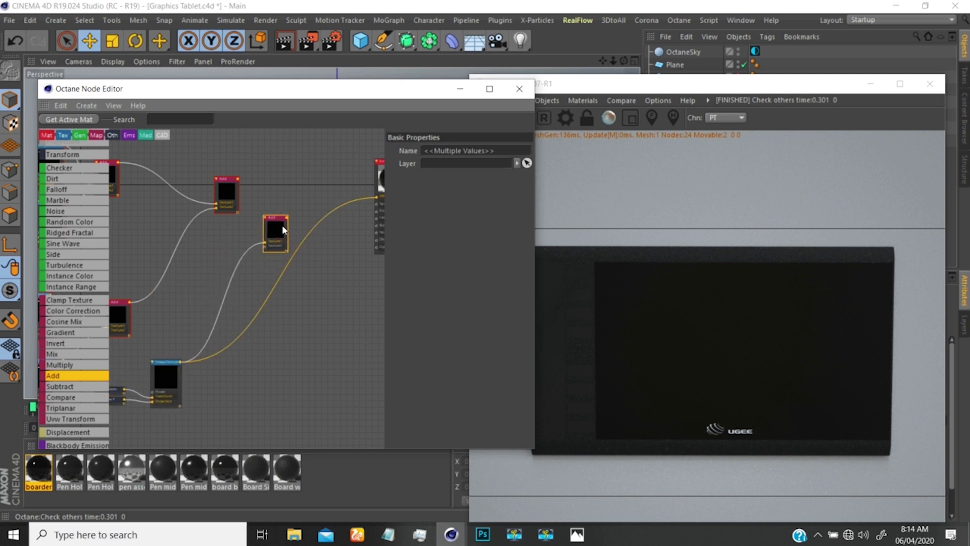
- Combine the border Add output and the logo ImageTexture in the last Add node and connect it to the material's Diffuse input
{"action": "left_click_drag", "start_coordinate": [226, 187], "coordinate": [266, 241]}
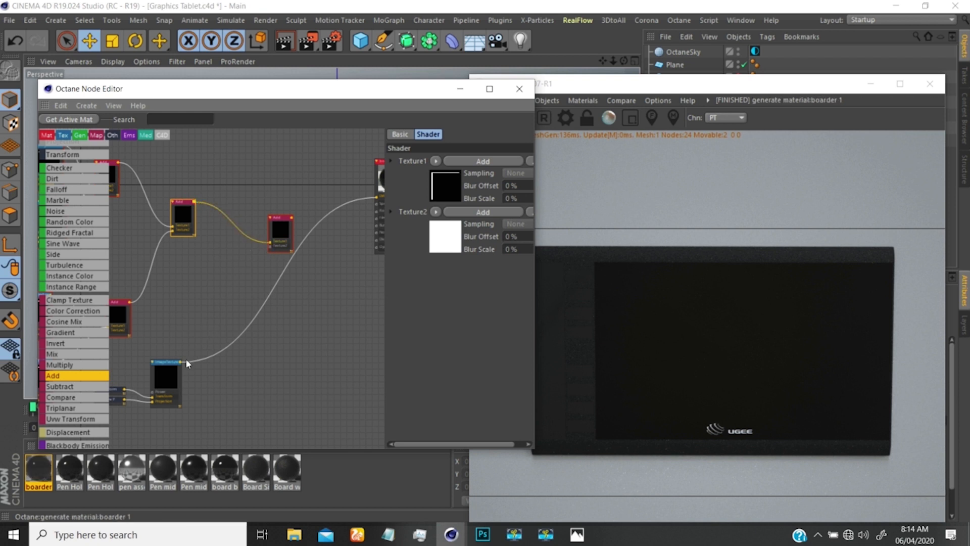
{"action": "left_click_drag", "start_coordinate": [182, 362], "coordinate": [266, 247]}
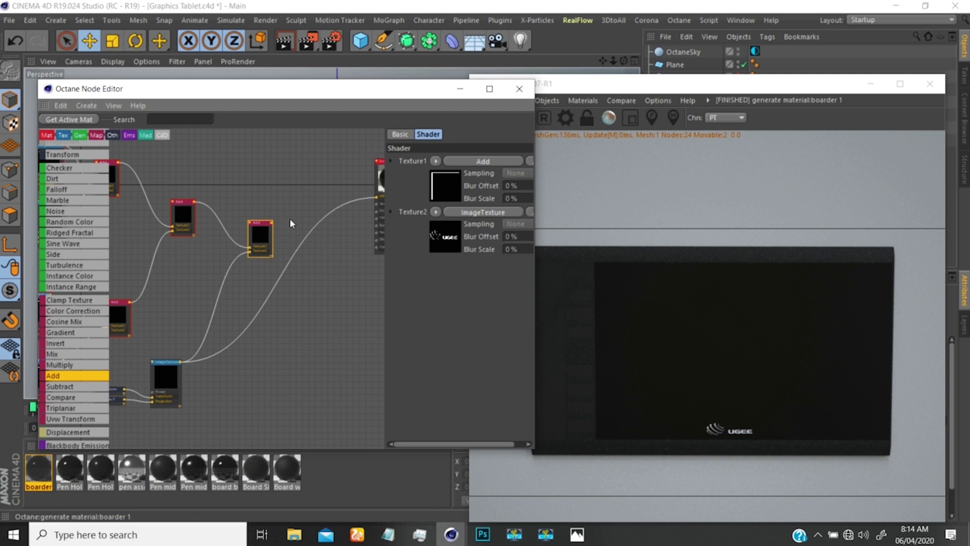
{"action": "left_click", "coordinate": [272, 221]}
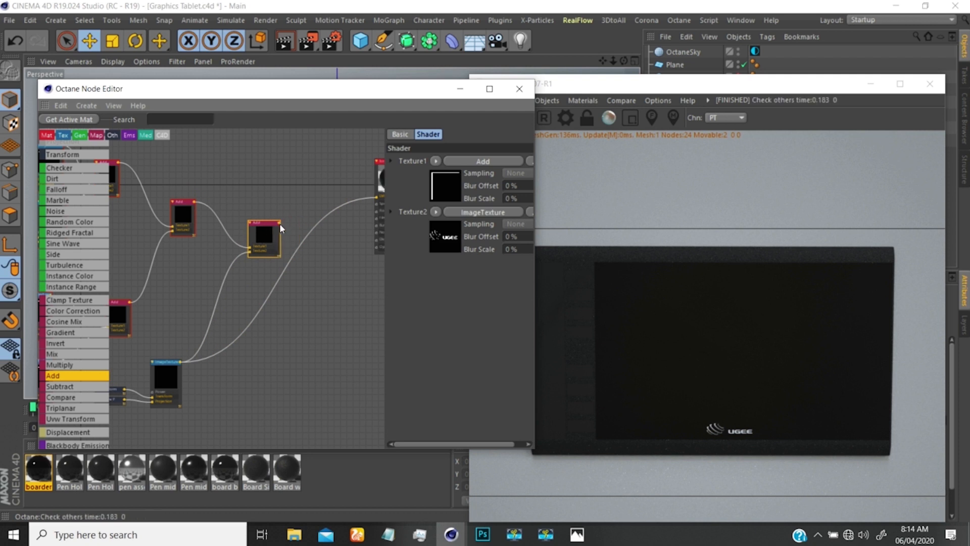
{"action": "left_click_drag", "start_coordinate": [279, 223], "coordinate": [376, 201]}
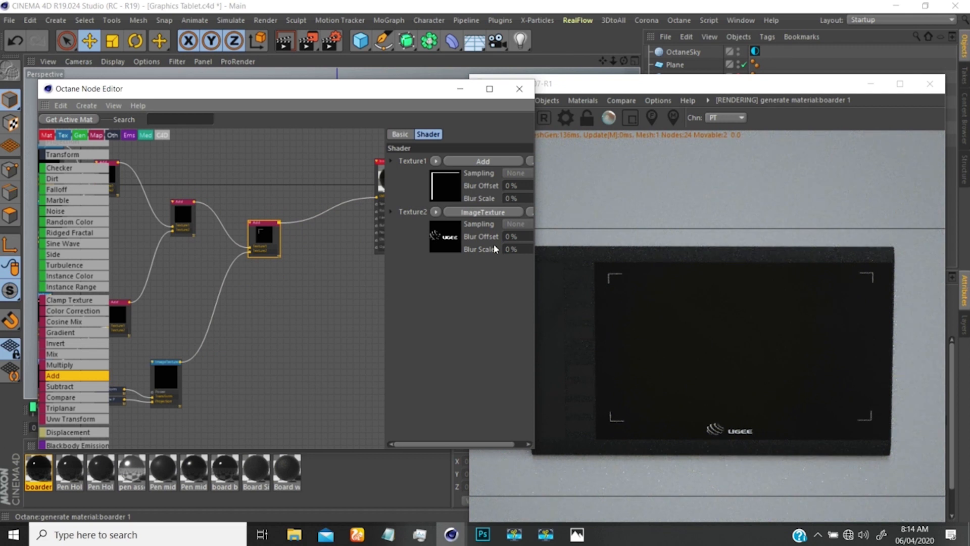
{"action": "left_click", "coordinate": [515, 92]}
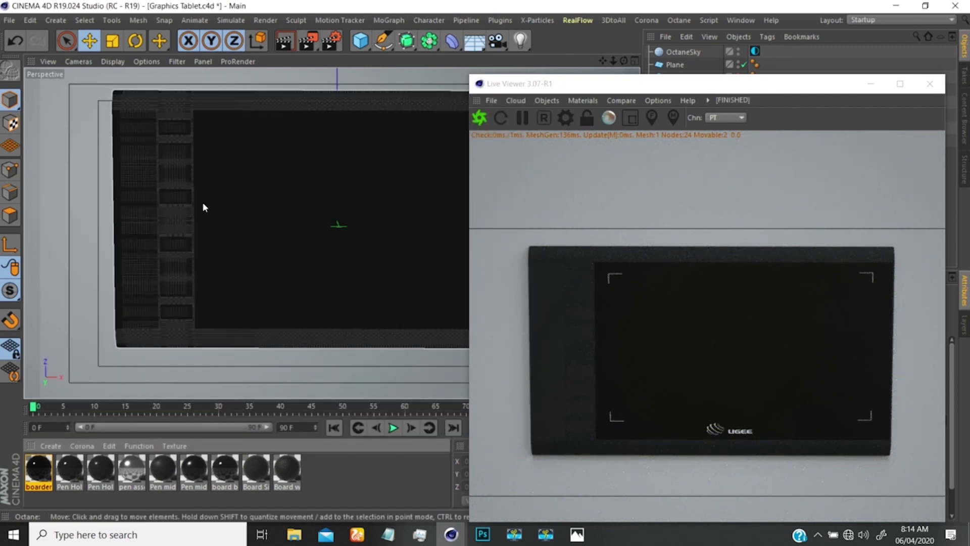
- Examine the tablet's screen from a low angle in the render and open the Board writing area material for comparison
{"action": "left_click_drag", "start_coordinate": [180, 226], "coordinate": [269, 263], "text": "alt"}
{"action": "right_click_drag", "start_coordinate": [256, 255], "coordinate": [285, 236], "text": "alt"}
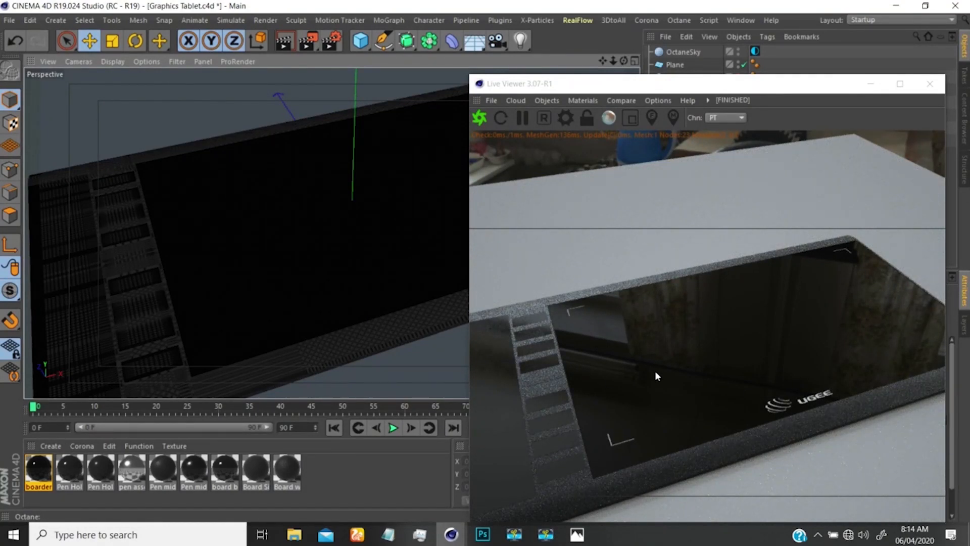
{"action": "left_click_drag", "start_coordinate": [652, 373], "coordinate": [676, 359]}
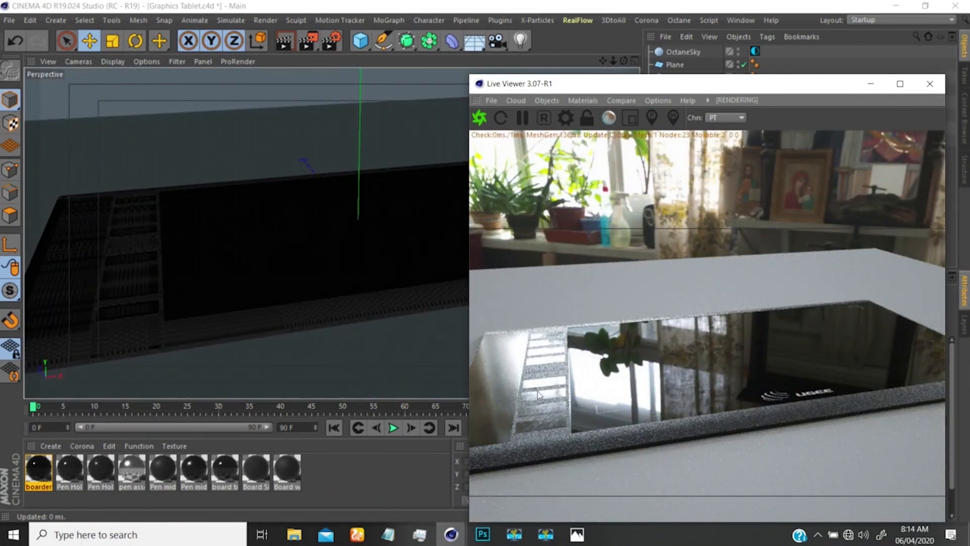
{"action": "left_click", "coordinate": [103, 470]}
{"action": "left_click", "coordinate": [72, 468]}
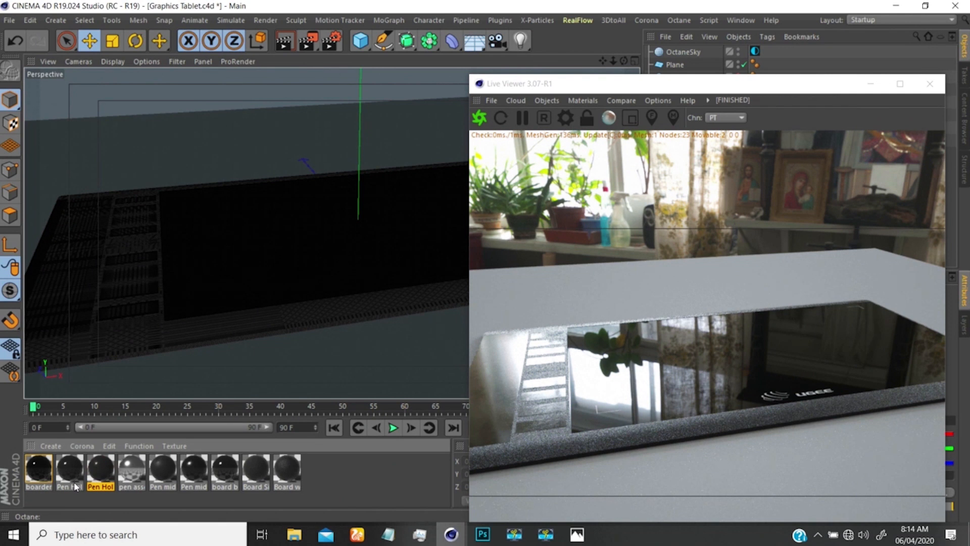
{"action": "double_click", "coordinate": [102, 467]}
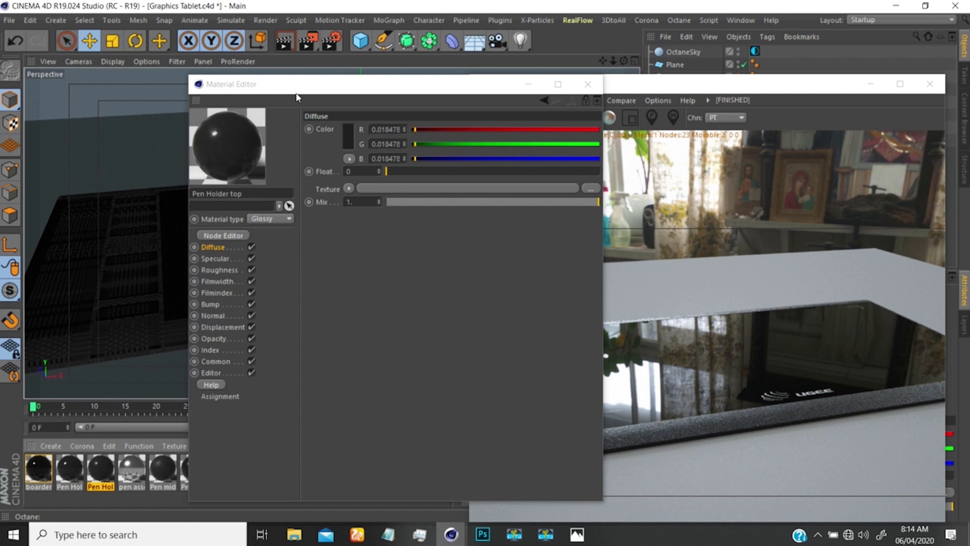
{"action": "left_click_drag", "start_coordinate": [301, 88], "coordinate": [477, 76]}
{"action": "left_click", "coordinate": [225, 469]}
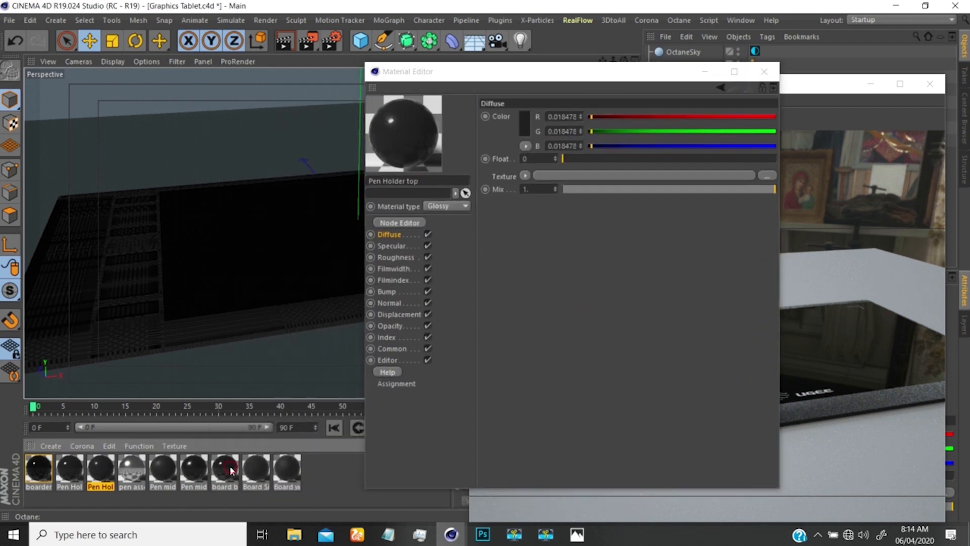
{"action": "left_click", "coordinate": [257, 469]}
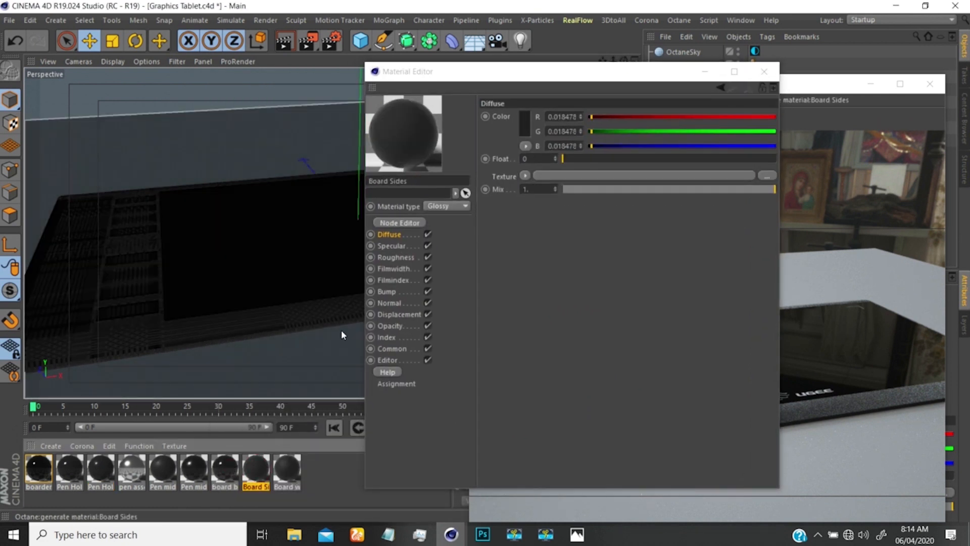
{"action": "left_click", "coordinate": [287, 469]}
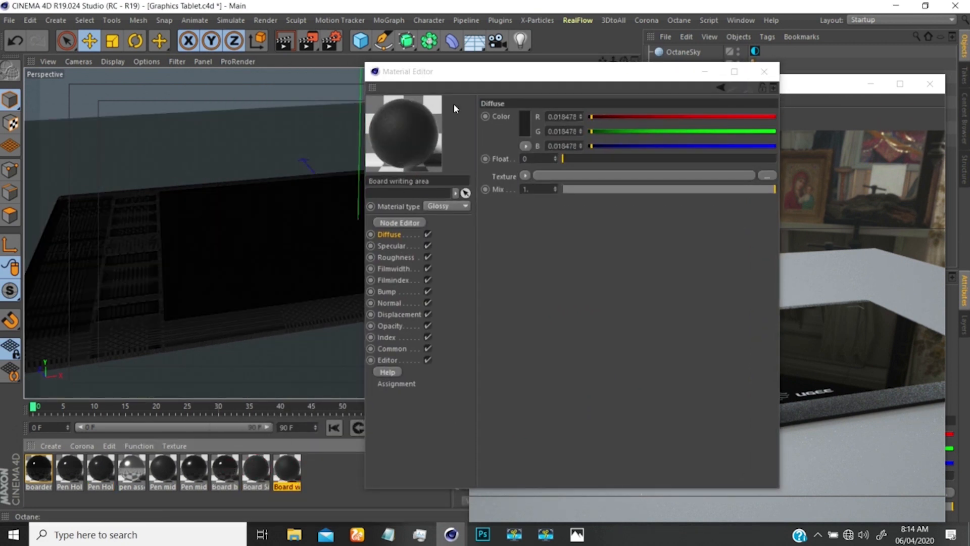
{"action": "left_click", "coordinate": [470, 75]}
{"action": "left_click_drag", "start_coordinate": [470, 75], "coordinate": [145, 88]}
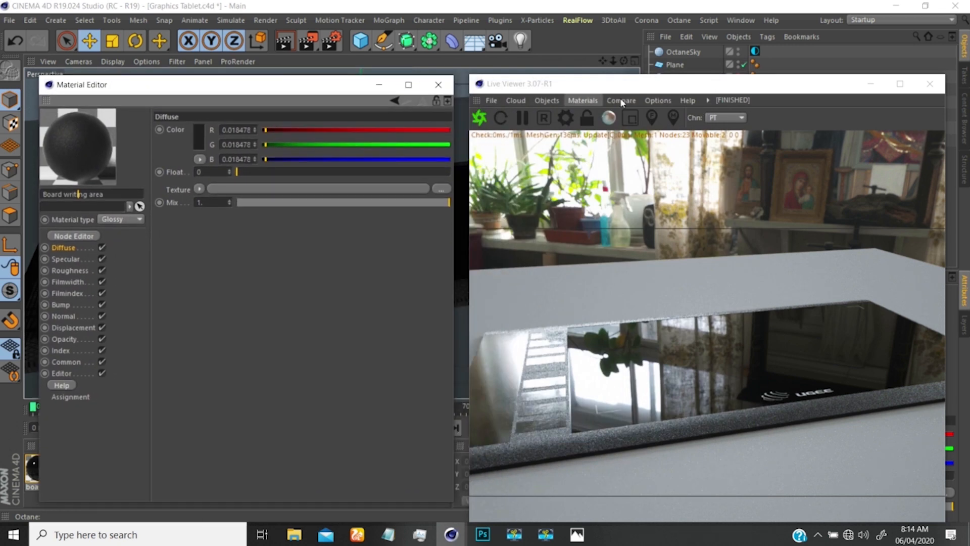
- Move the render preview and material windows aside to uncover the object list and the Board writing area texture tag's properties
{"action": "left_click", "coordinate": [644, 87]}
{"action": "left_click_drag", "start_coordinate": [642, 87], "coordinate": [673, 295]}
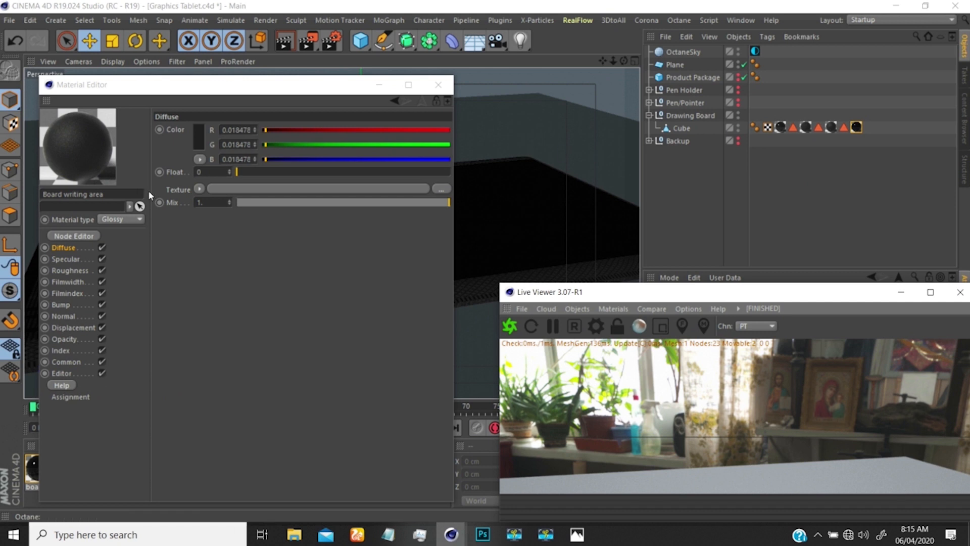
{"action": "left_click", "coordinate": [831, 128]}
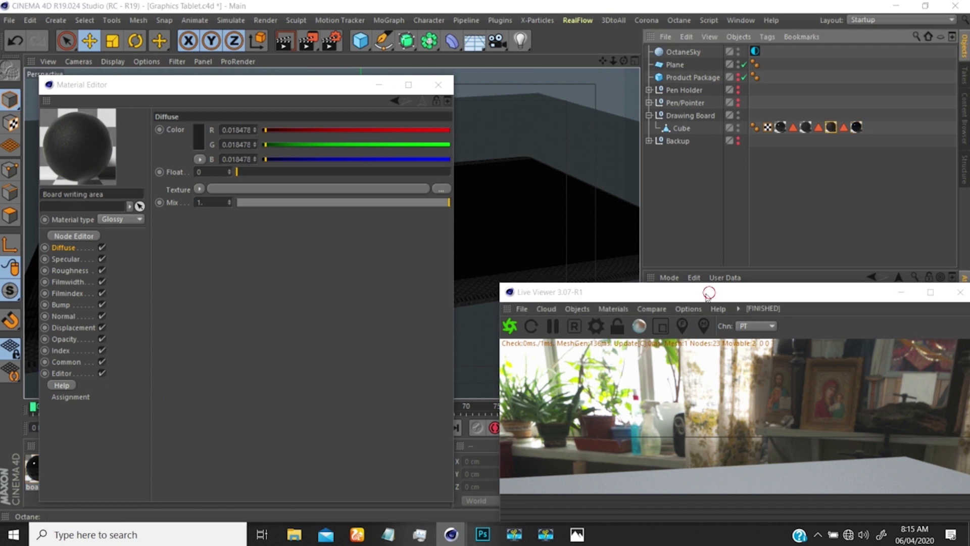
{"action": "left_click_drag", "start_coordinate": [711, 297], "coordinate": [672, 455]}
{"action": "left_click_drag", "start_coordinate": [325, 91], "coordinate": [287, 340]}
{"action": "left_click_drag", "start_coordinate": [375, 216], "coordinate": [376, 228], "text": "alt"}
{"action": "left_click_drag", "start_coordinate": [623, 450], "coordinate": [596, 183]}
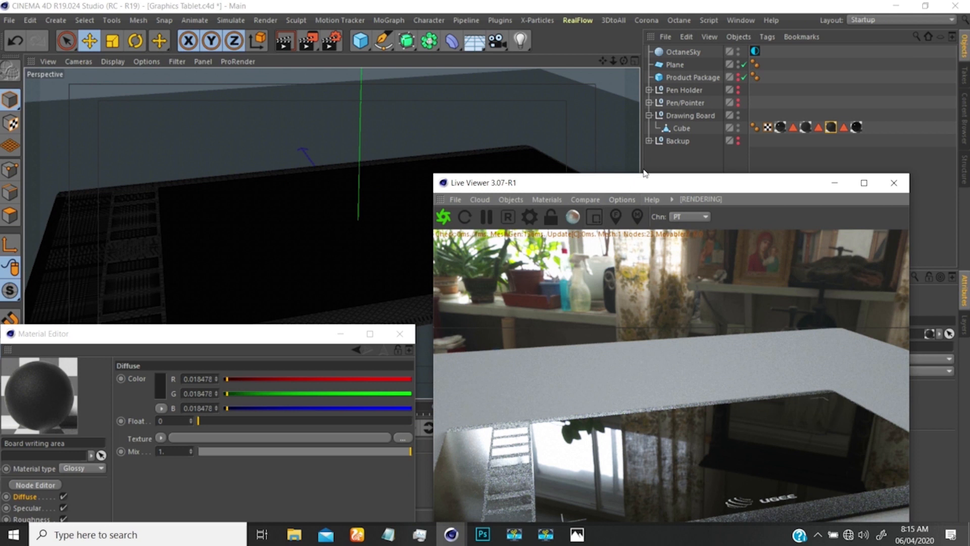
{"action": "left_click_drag", "start_coordinate": [710, 186], "coordinate": [388, 264]}
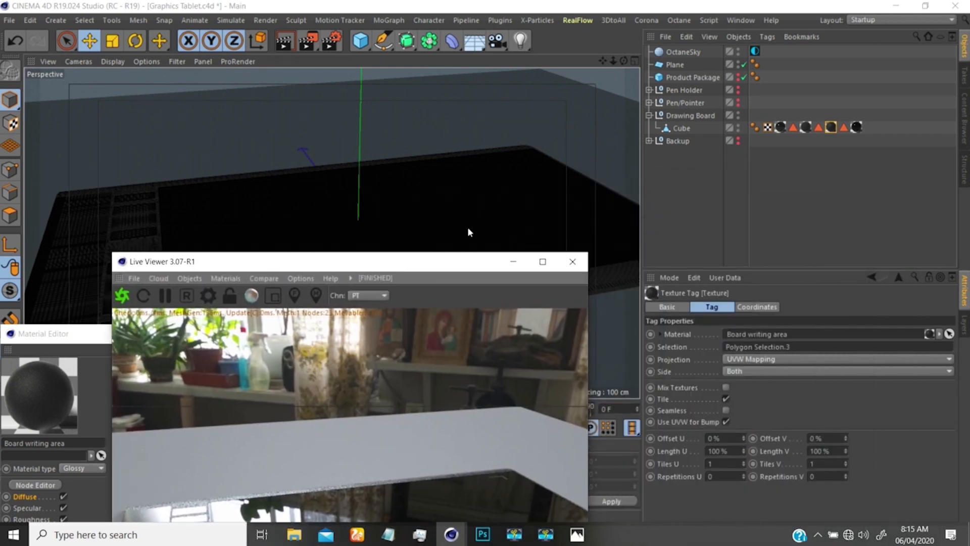
- Turn off Tile and enable Mix Textures on the Cube's Board writing area texture tag
{"action": "left_click", "coordinate": [856, 128]}
{"action": "left_click", "coordinate": [832, 129]}
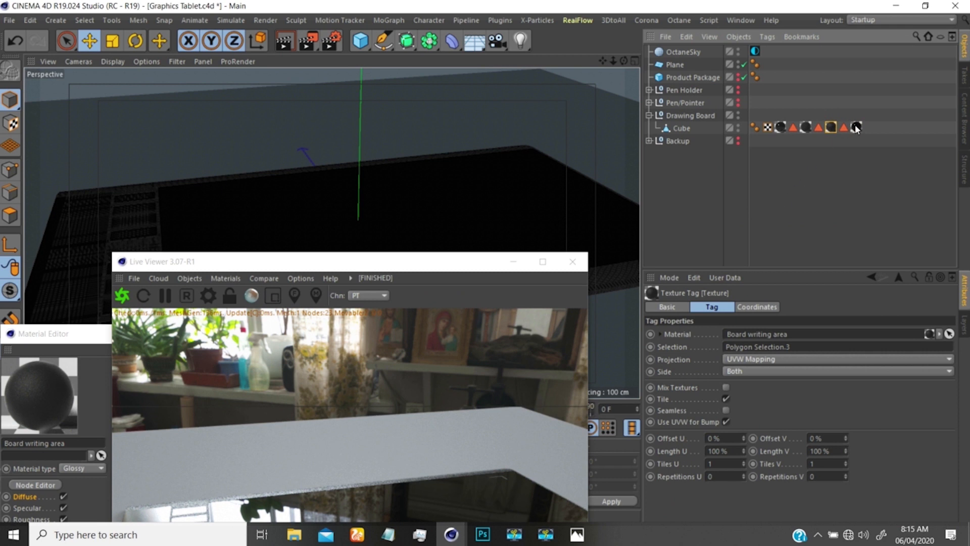
{"action": "left_click", "coordinate": [856, 128]}
{"action": "left_click", "coordinate": [832, 128]}
{"action": "left_click", "coordinate": [726, 399]}
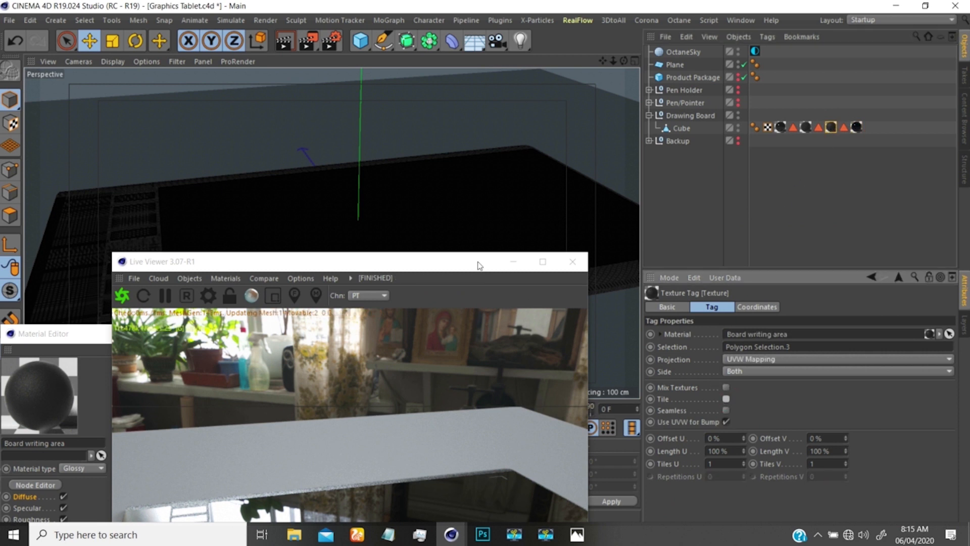
{"action": "left_click_drag", "start_coordinate": [481, 261], "coordinate": [474, 138]}
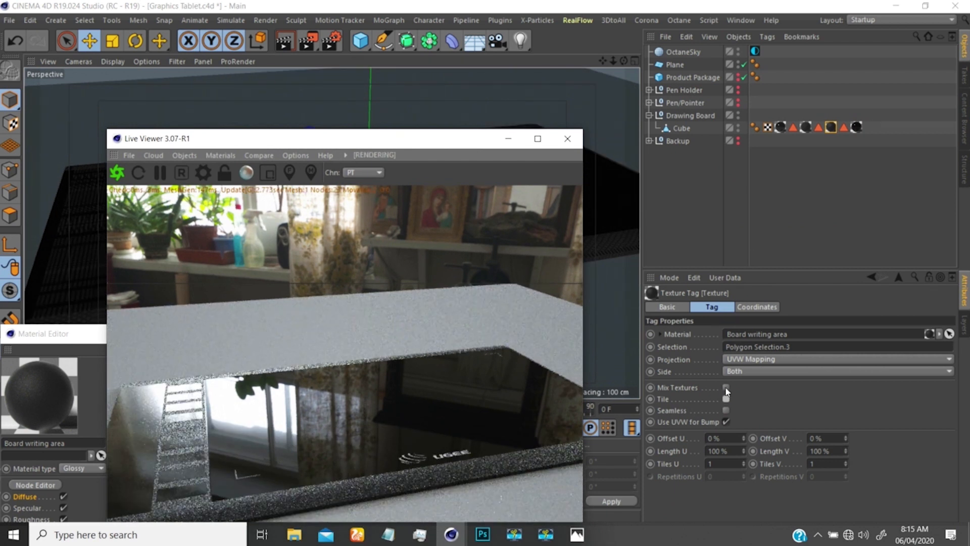
{"action": "left_click", "coordinate": [726, 387]}
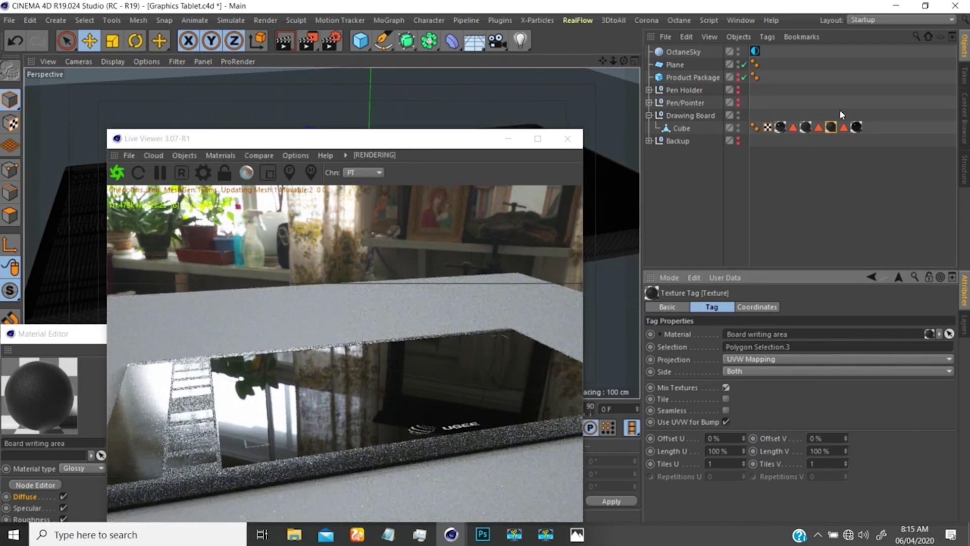
- Try the Tile and Seamless options on the Cube's boarder 1 texture tag
{"action": "left_click", "coordinate": [857, 127]}
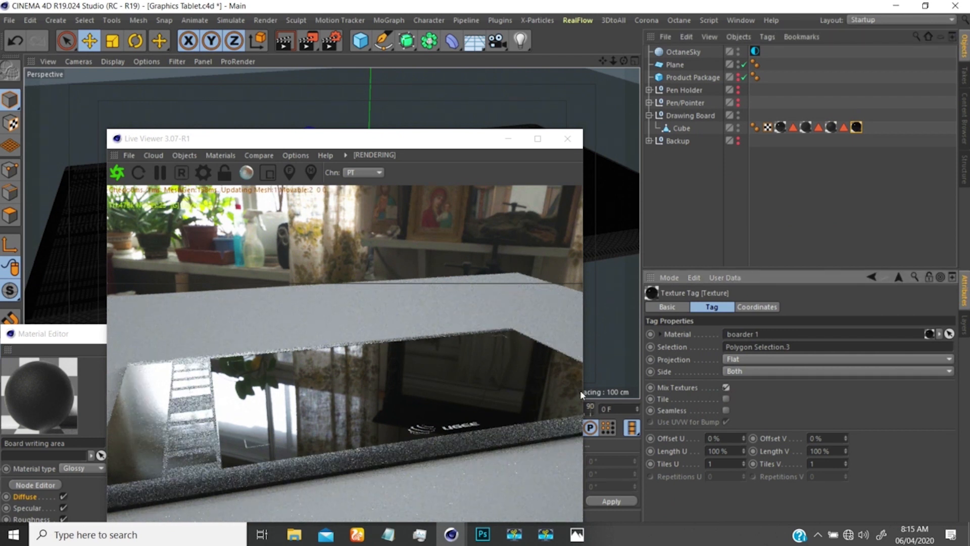
{"action": "left_click", "coordinate": [726, 398]}
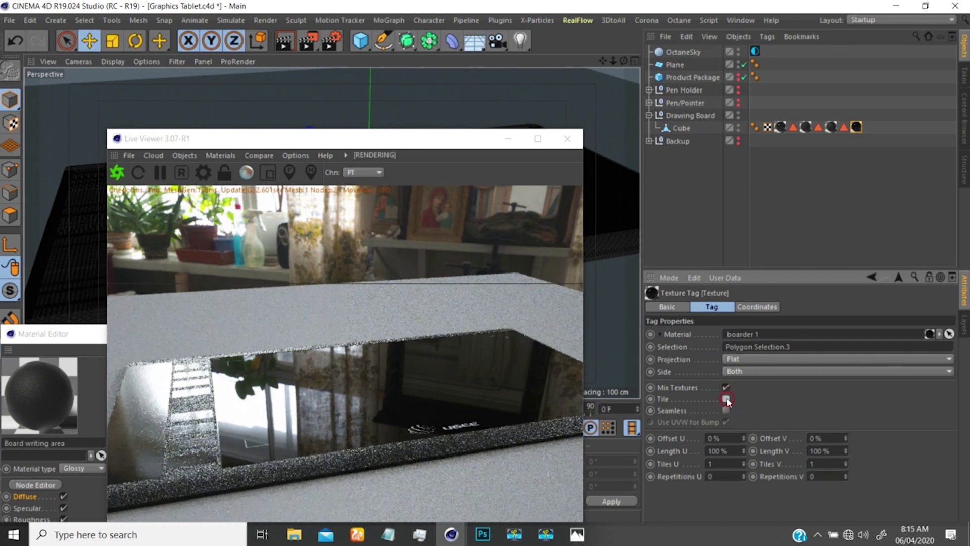
{"action": "left_click", "coordinate": [726, 410]}
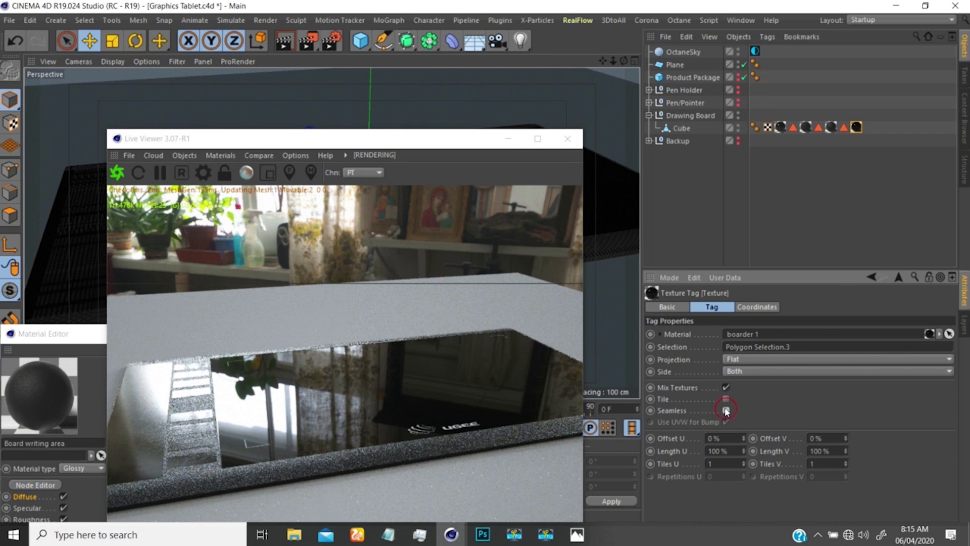
- Move the Board writing area texture tag behind the boarder 1 tag on the Cube
{"action": "left_click", "coordinate": [829, 129]}
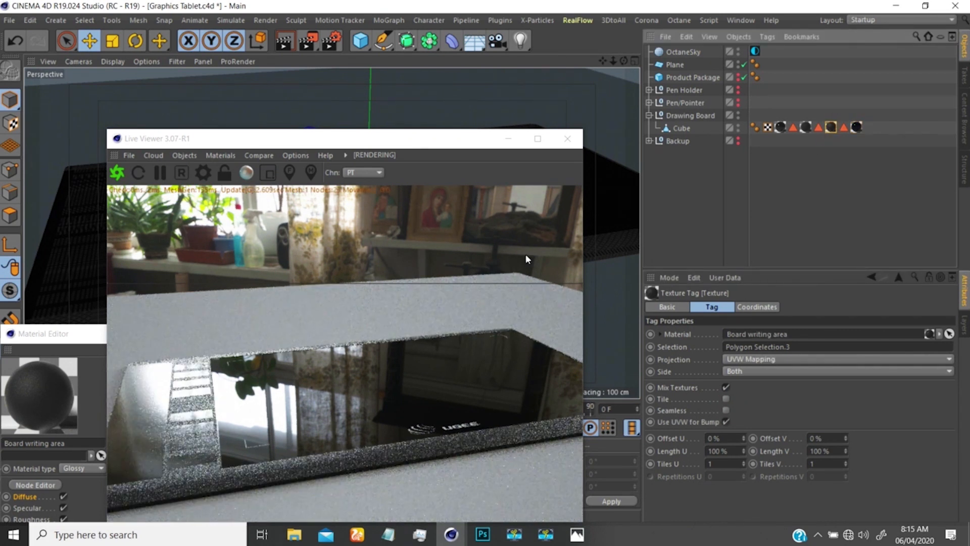
{"action": "left_click_drag", "start_coordinate": [833, 127], "coordinate": [866, 128]}
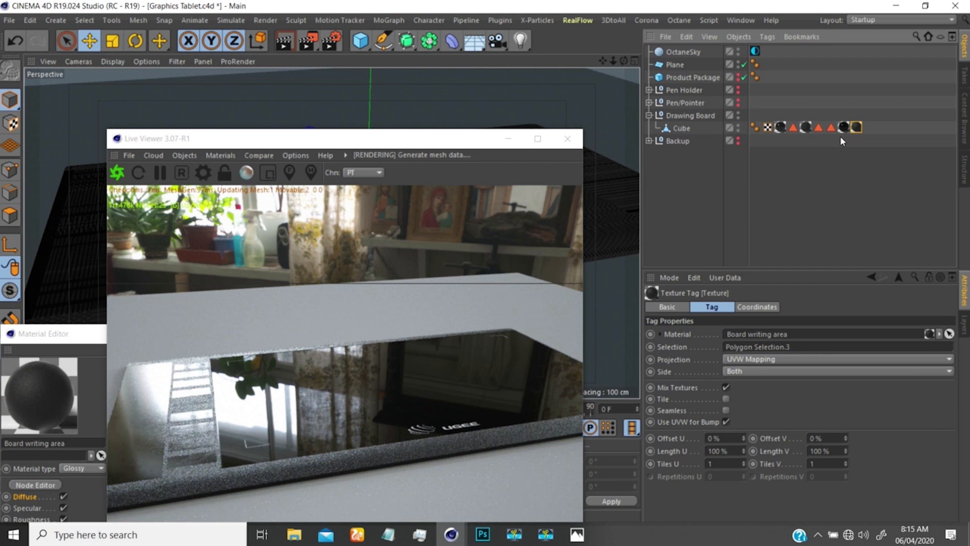
- Turn off Mix Textures and Use UVW for Bump on the Cube's Board writing area texture tag
{"action": "left_click_drag", "start_coordinate": [423, 147], "coordinate": [403, 112]}
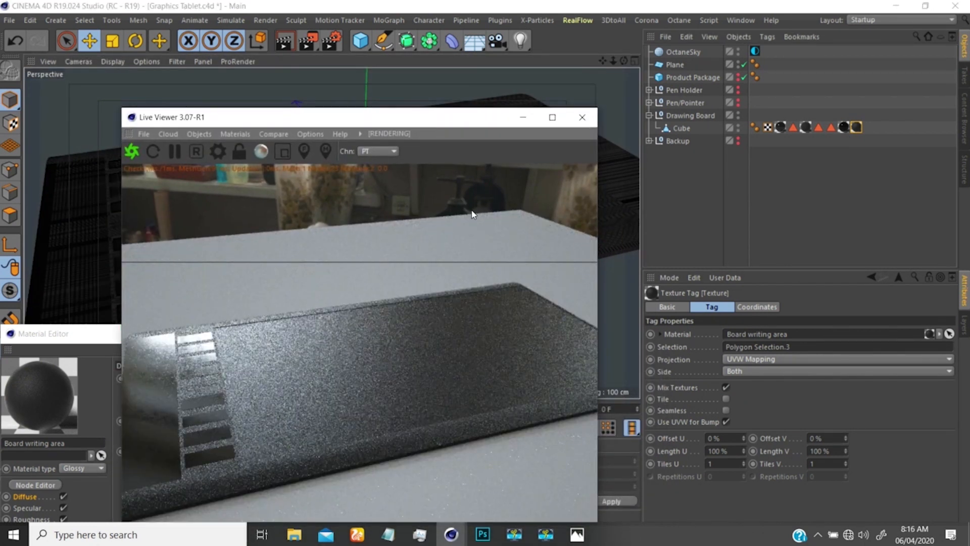
{"action": "left_click_drag", "start_coordinate": [359, 331], "coordinate": [359, 369]}
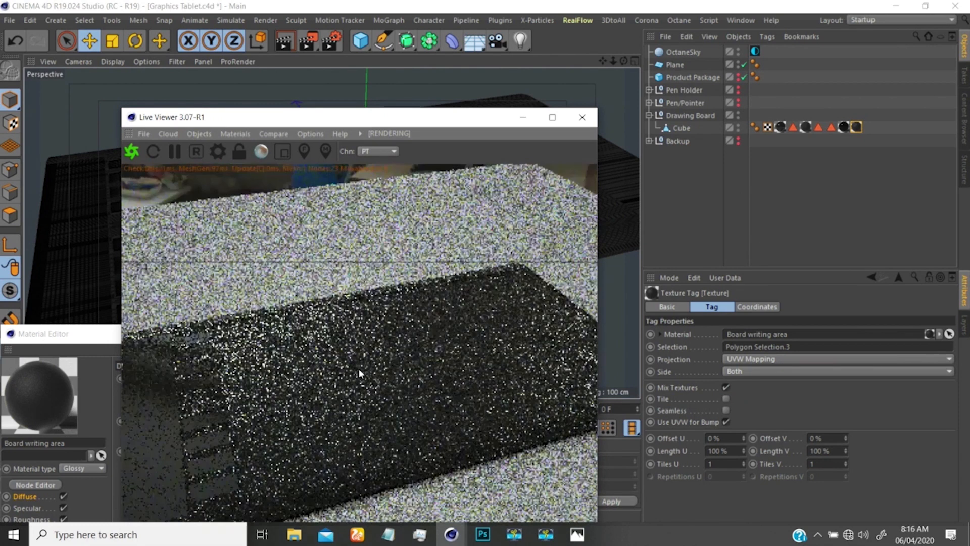
{"action": "middle_click_drag", "start_coordinate": [359, 369], "coordinate": [341, 308]}
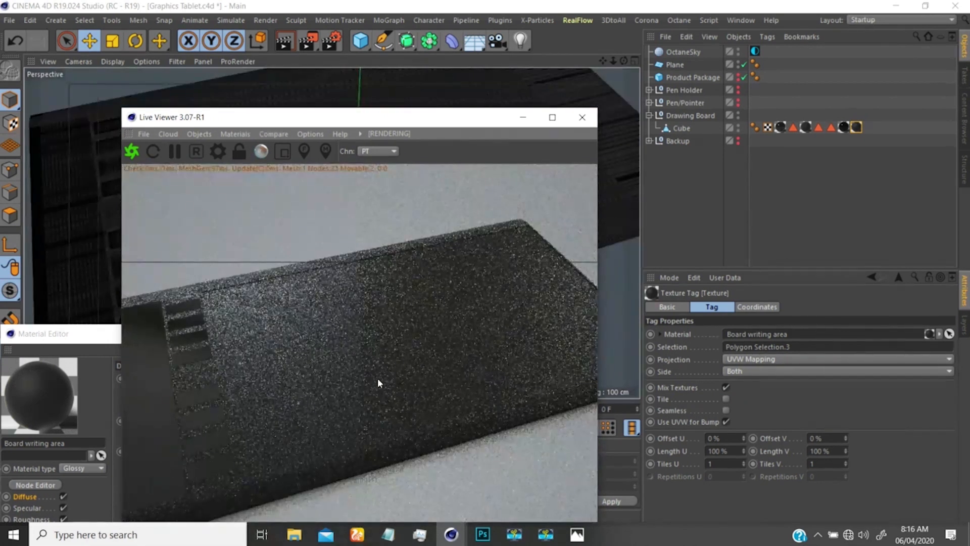
{"action": "left_click", "coordinate": [840, 128]}
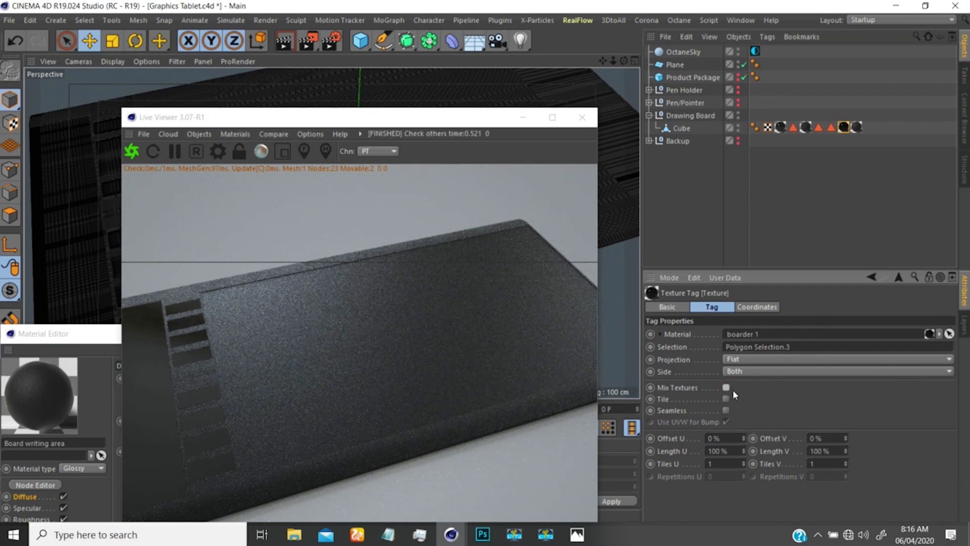
{"action": "left_click", "coordinate": [856, 126]}
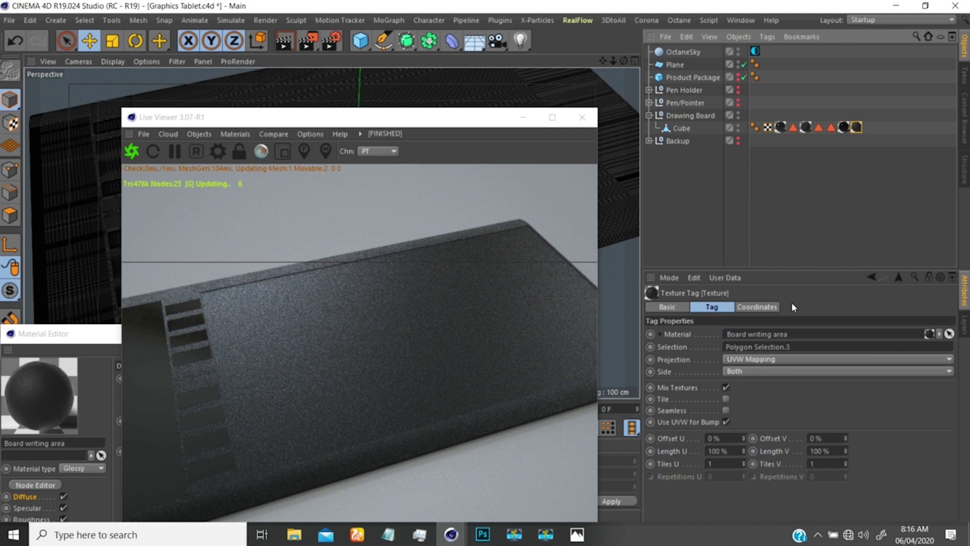
{"action": "left_click", "coordinate": [726, 388]}
{"action": "left_click", "coordinate": [726, 422]}
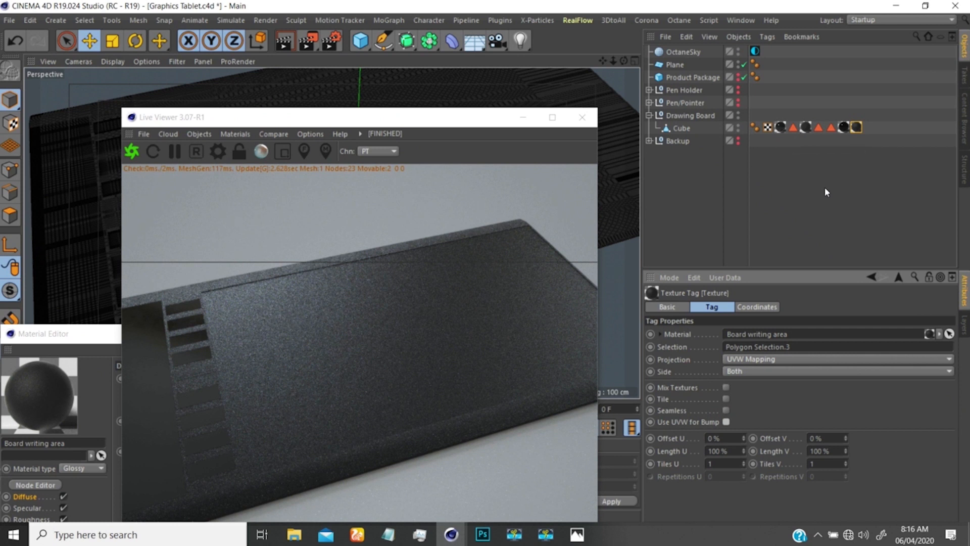
- Try the boarder 1 texture tag behind the Board writing area tag on the Cube, and restore the previous tag order
{"action": "left_click", "coordinate": [856, 128]}
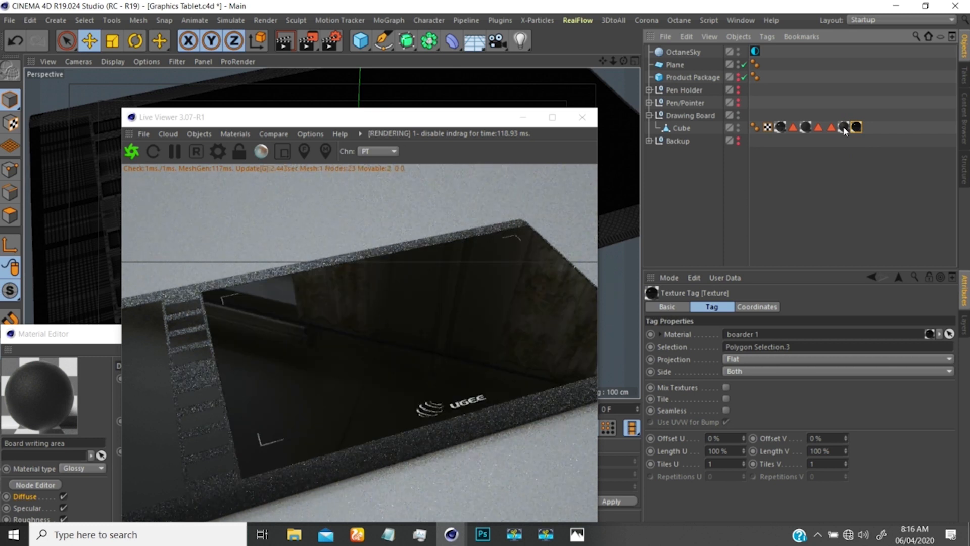
{"action": "left_click", "coordinate": [856, 127]}
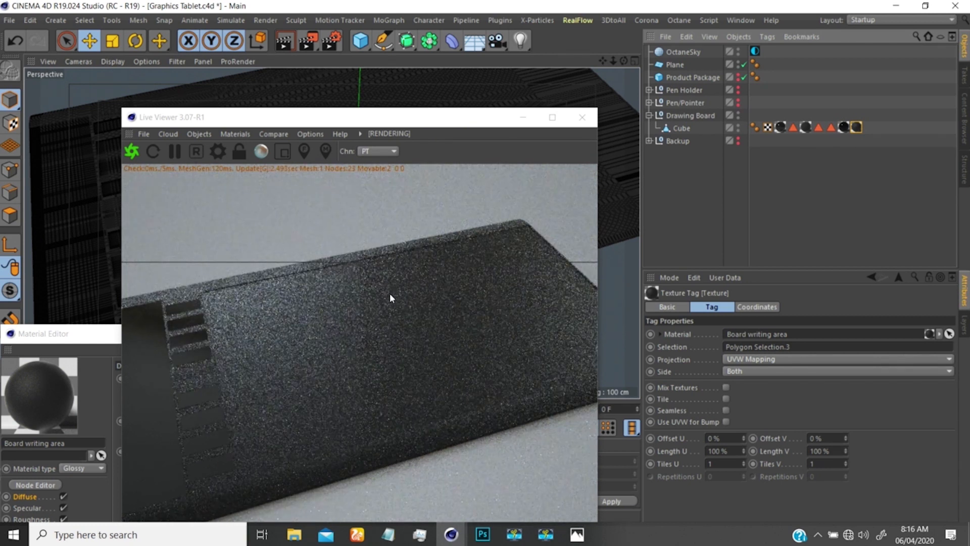
- Create an Octane Mix Material and show its mix settings in the Material Editor
{"action": "left_click_drag", "start_coordinate": [408, 121], "coordinate": [614, 88]}
{"action": "left_click_drag", "start_coordinate": [205, 338], "coordinate": [470, 209]}
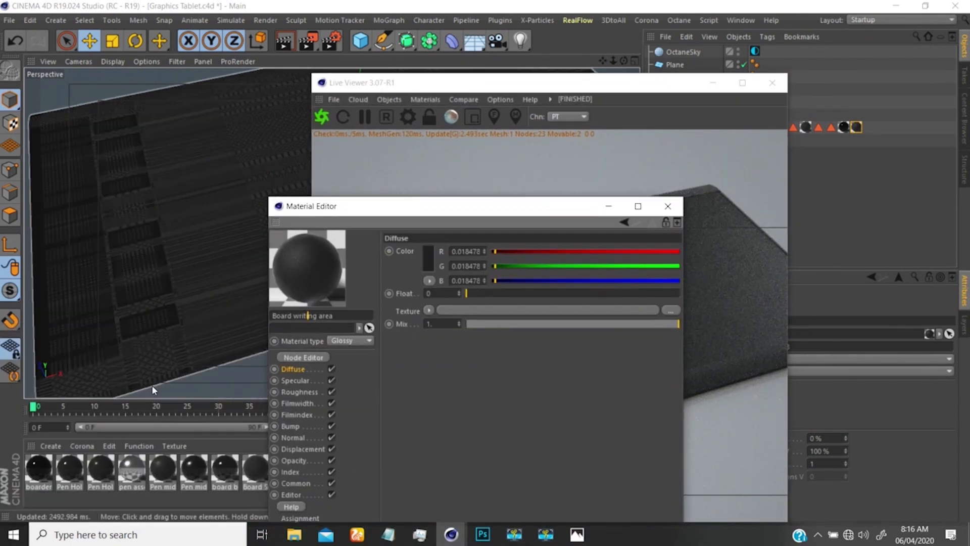
{"action": "left_click", "coordinate": [50, 453]}
{"action": "left_click", "coordinate": [54, 449]}
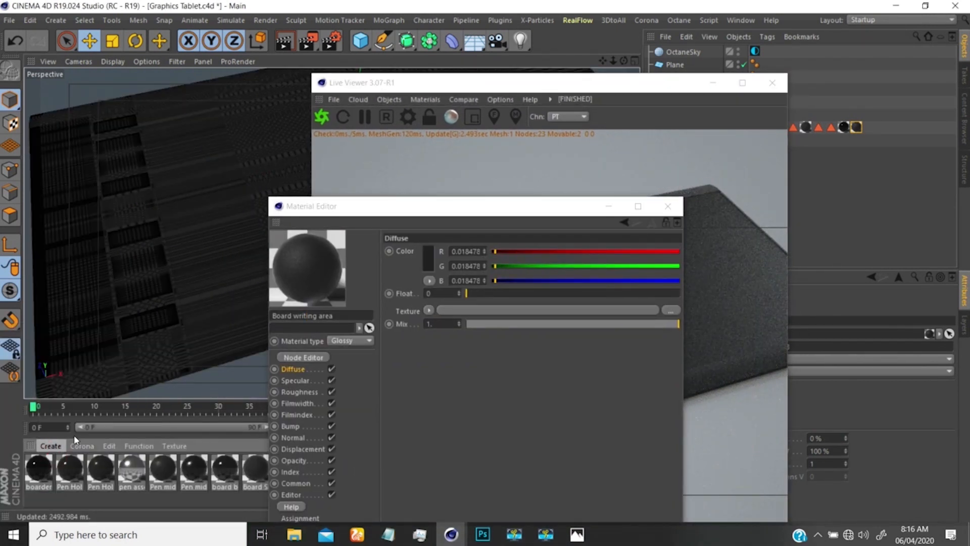
{"action": "mouse_move", "coordinate": [105, 349]}
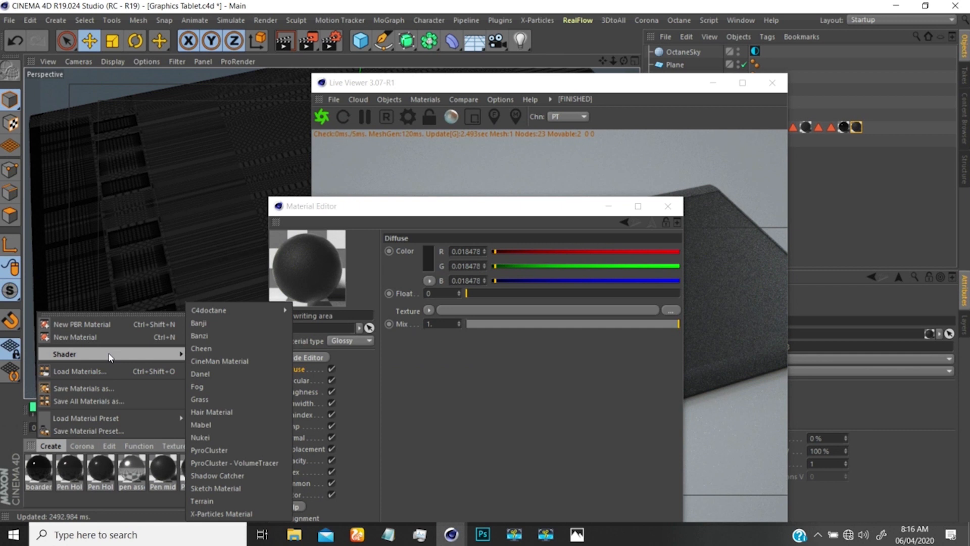
{"action": "mouse_move", "coordinate": [207, 310]}
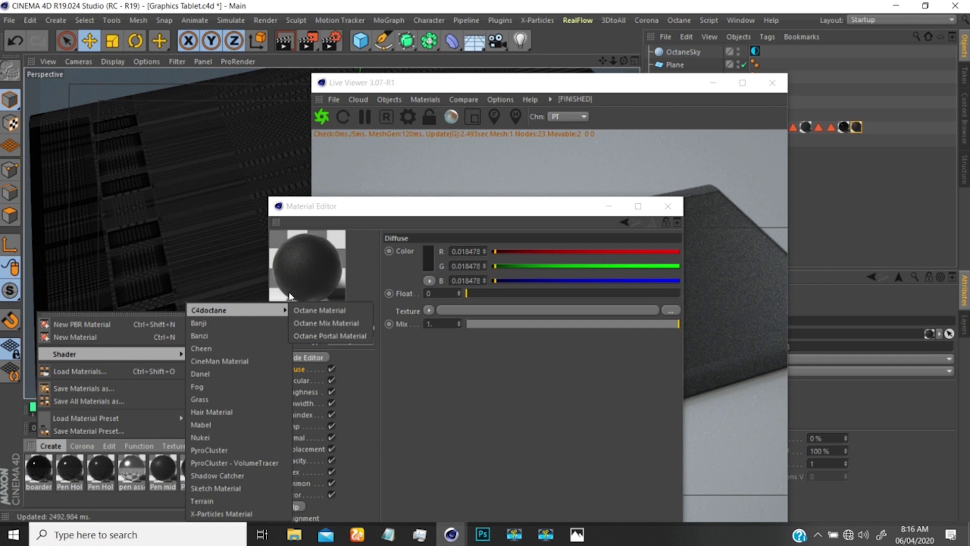
{"action": "left_click", "coordinate": [326, 323]}
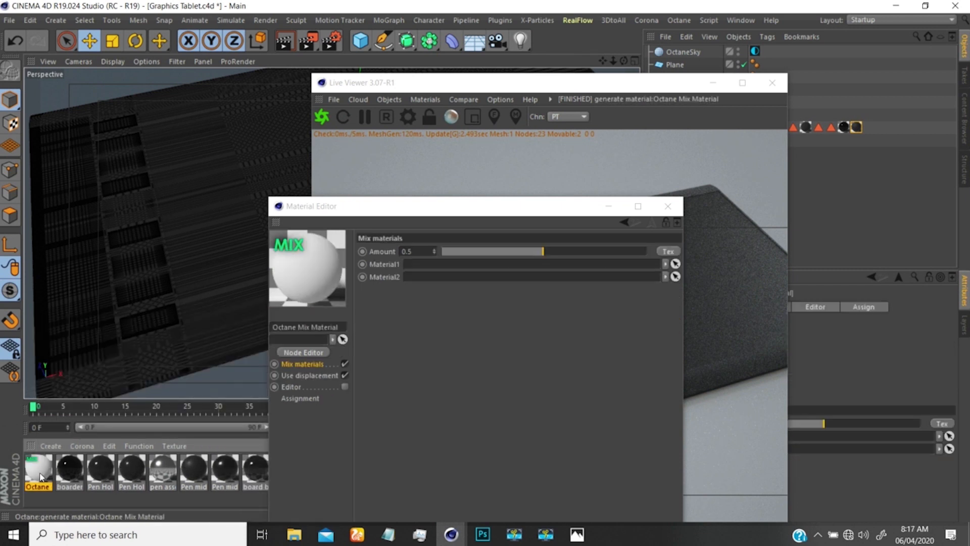
{"action": "left_click", "coordinate": [41, 474]}
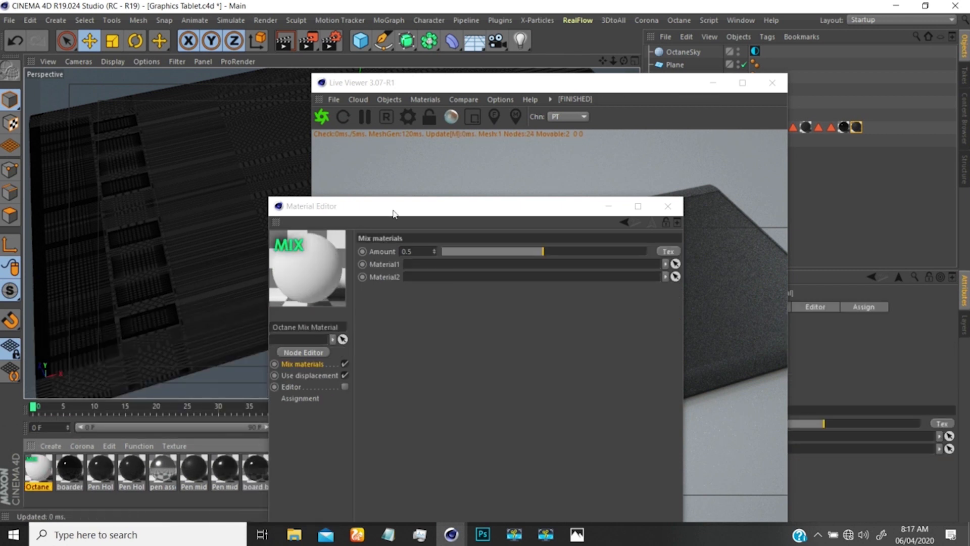
- Assign Board writing area as Material1 and boarder 1 as Material2 of the Octane Mix Material
{"action": "left_click_drag", "start_coordinate": [400, 211], "coordinate": [538, 150]}
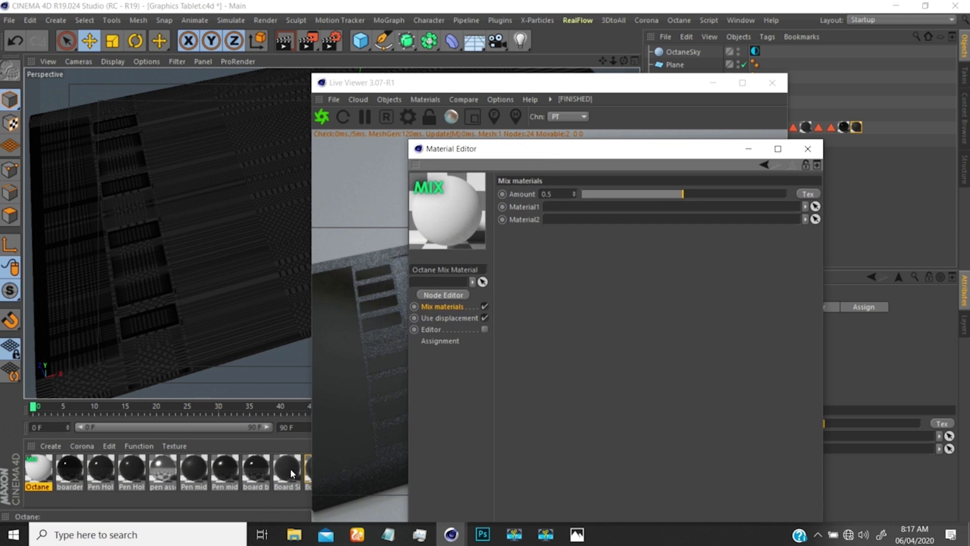
{"action": "left_click_drag", "start_coordinate": [675, 77], "coordinate": [846, 70]}
{"action": "left_click", "coordinate": [475, 151]}
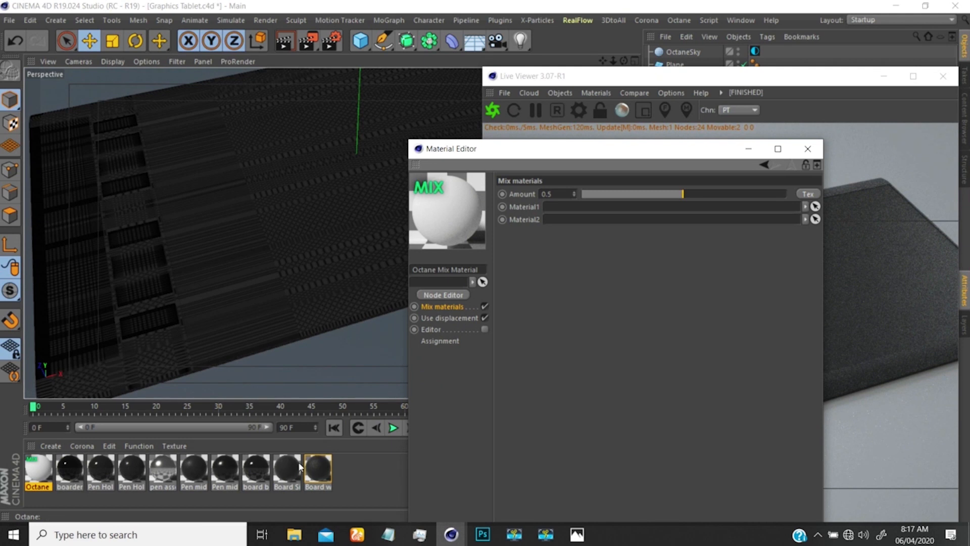
{"action": "left_click_drag", "start_coordinate": [321, 466], "coordinate": [333, 447]}
{"action": "left_click_drag", "start_coordinate": [564, 229], "coordinate": [564, 208]}
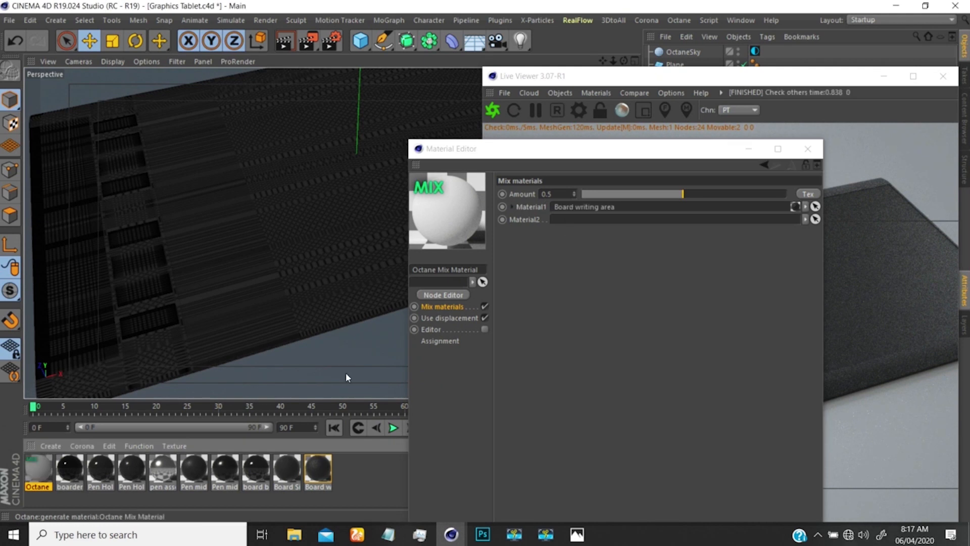
{"action": "left_click_drag", "start_coordinate": [91, 467], "coordinate": [562, 220]}
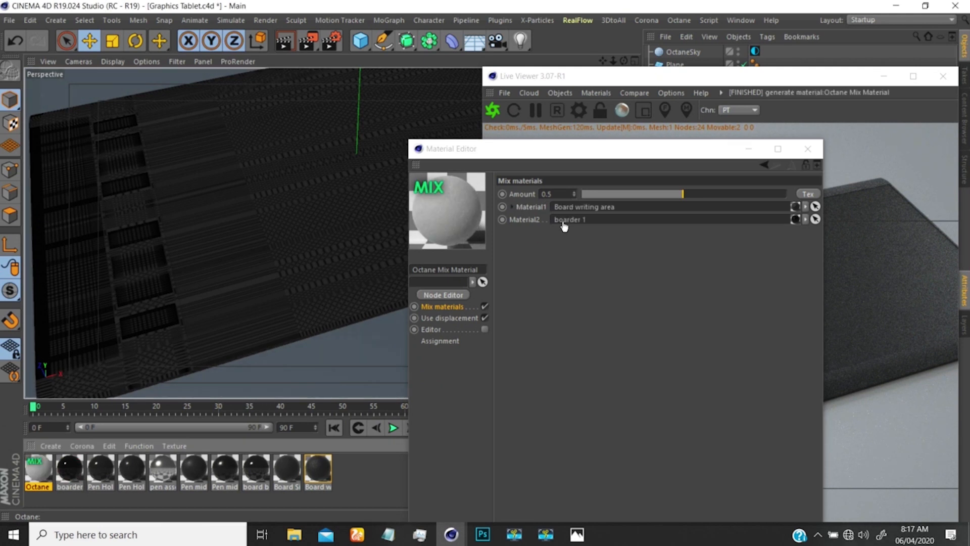
- Duplicate the Cube's Board writing area texture tag and assign the Octane Mix Material to the copy
{"action": "left_click", "coordinate": [657, 150]}
{"action": "left_click_drag", "start_coordinate": [657, 150], "coordinate": [353, 148]}
{"action": "left_click_drag", "start_coordinate": [711, 83], "coordinate": [459, 404]}
{"action": "left_click_drag", "start_coordinate": [35, 470], "coordinate": [757, 153]}
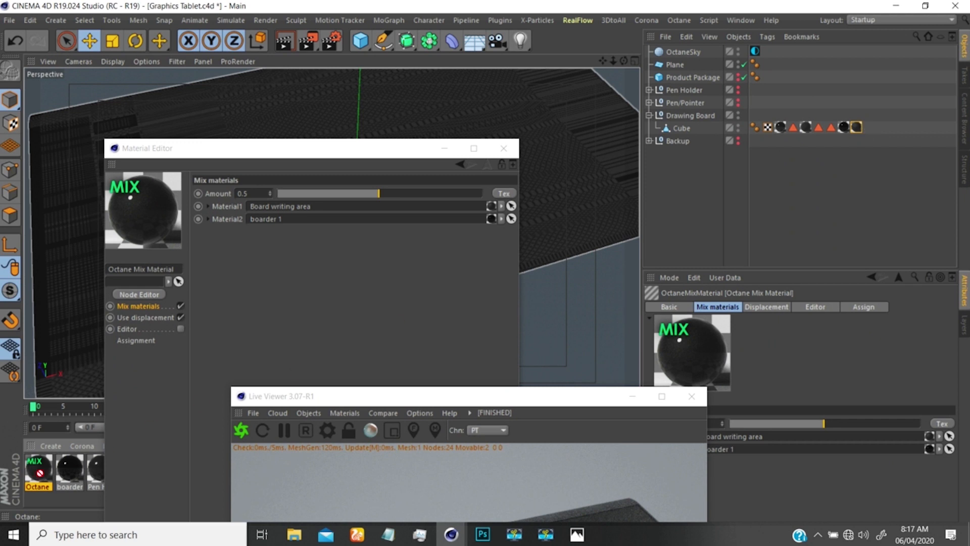
{"action": "left_click_drag", "start_coordinate": [857, 129], "coordinate": [871, 130], "text": "ctrl"}
{"action": "left_click_drag", "start_coordinate": [38, 471], "coordinate": [874, 135]}
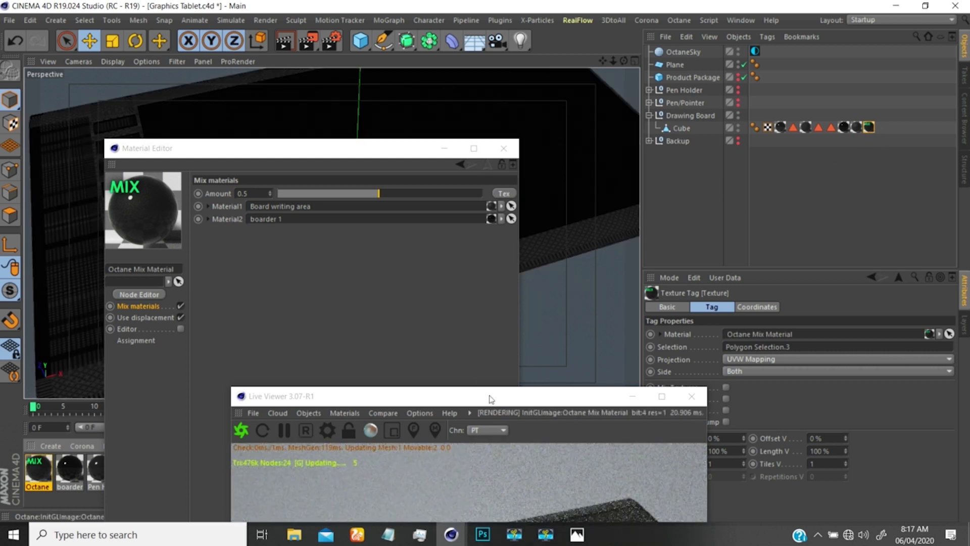
- Bring the render preview back into view and open the Octane Mix Material in the Node Editor
{"action": "left_click_drag", "start_coordinate": [489, 396], "coordinate": [587, 170]}
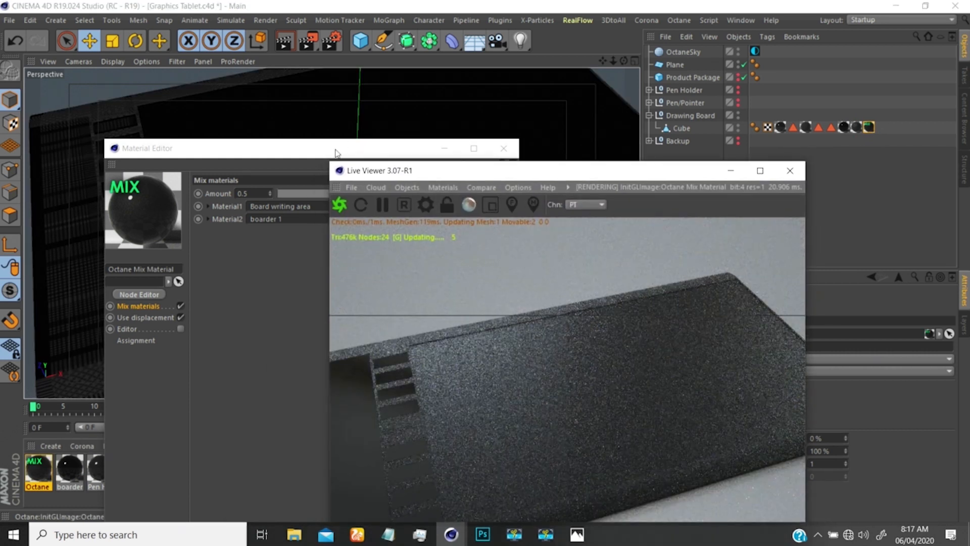
{"action": "left_click", "coordinate": [331, 152]}
{"action": "left_click_drag", "start_coordinate": [363, 154], "coordinate": [412, 129]}
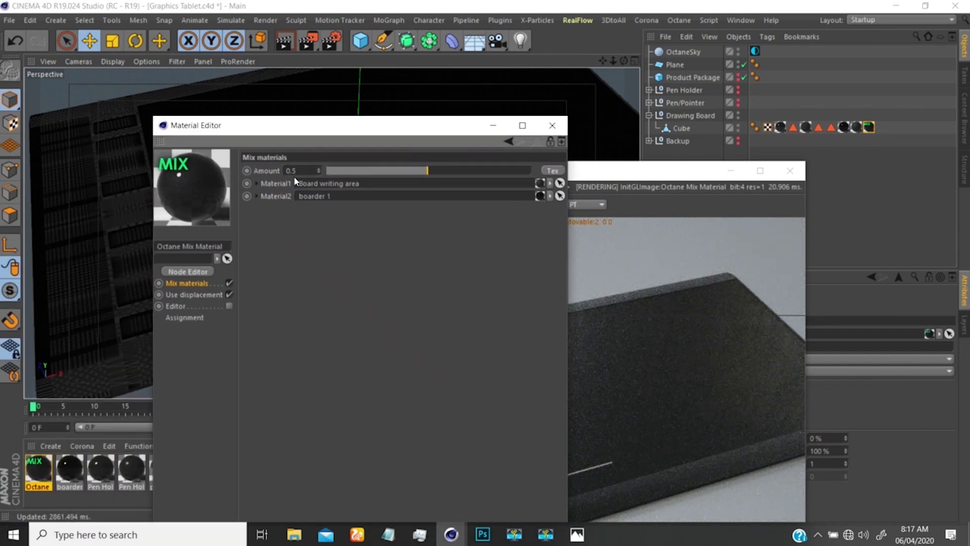
{"action": "left_click_drag", "start_coordinate": [363, 129], "coordinate": [413, 119]}
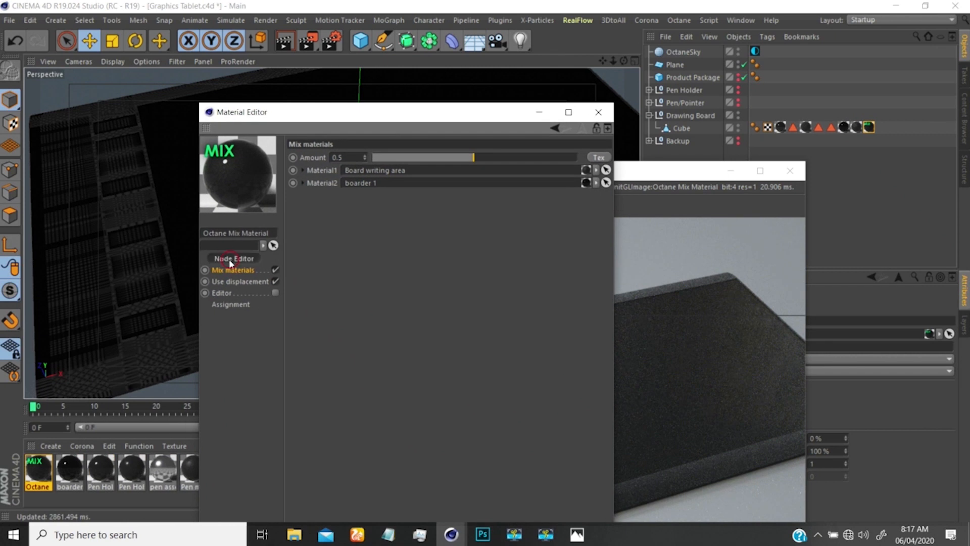
{"action": "left_click", "coordinate": [231, 259]}
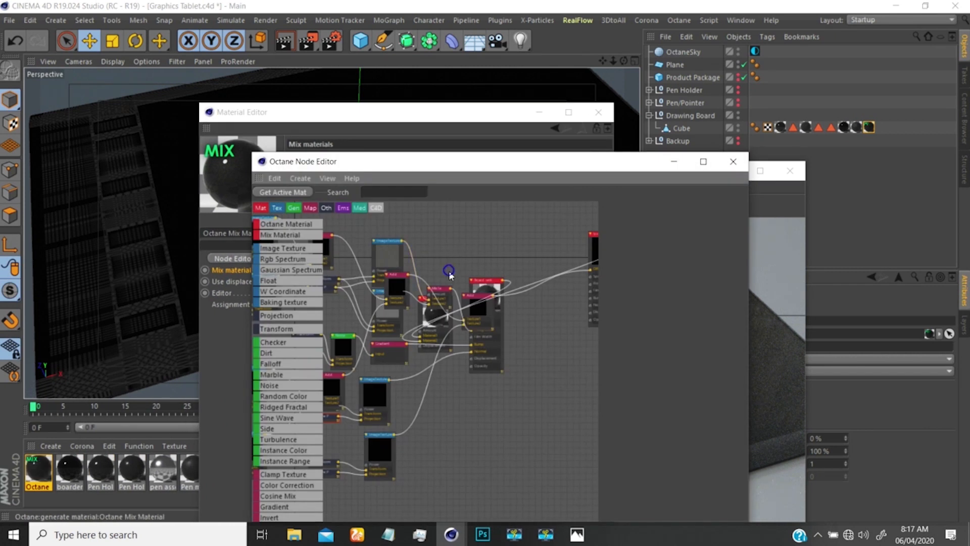
{"action": "scroll", "coordinate": [425, 298], "scroll_direction": "down", "scroll_amount": 4}
{"action": "scroll", "coordinate": [429, 284], "scroll_direction": "up", "scroll_amount": 5}
{"action": "scroll", "coordinate": [438, 261], "scroll_direction": "down", "scroll_amount": 2}
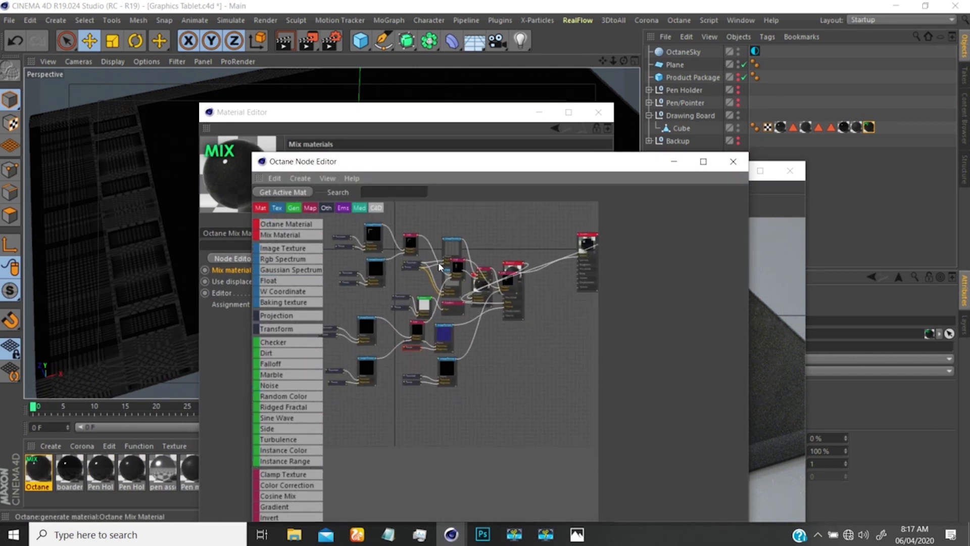
- Move the Add node with the UGEE texture below the node network and shift the boarder 1 material node closer to it
{"action": "left_click_drag", "start_coordinate": [481, 283], "coordinate": [499, 348]}
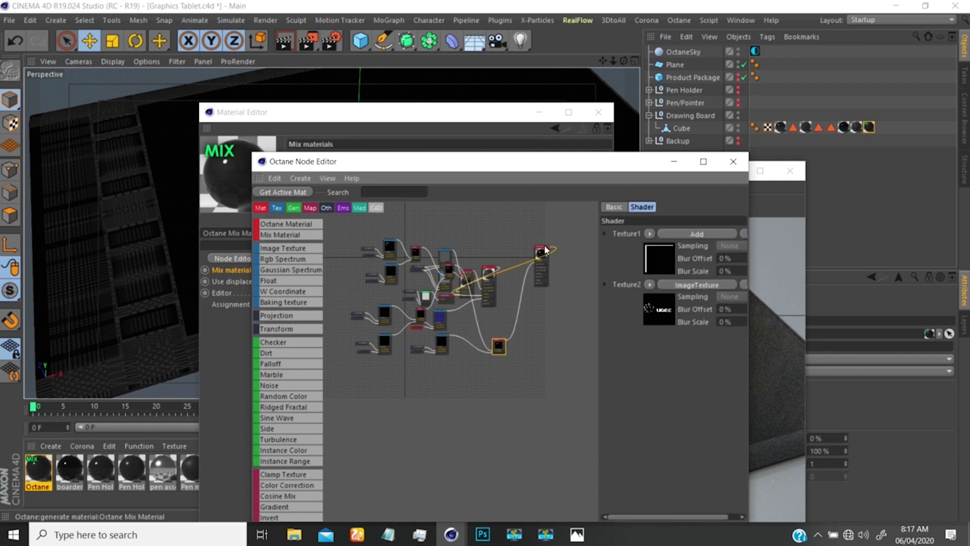
{"action": "left_click_drag", "start_coordinate": [540, 251], "coordinate": [514, 249]}
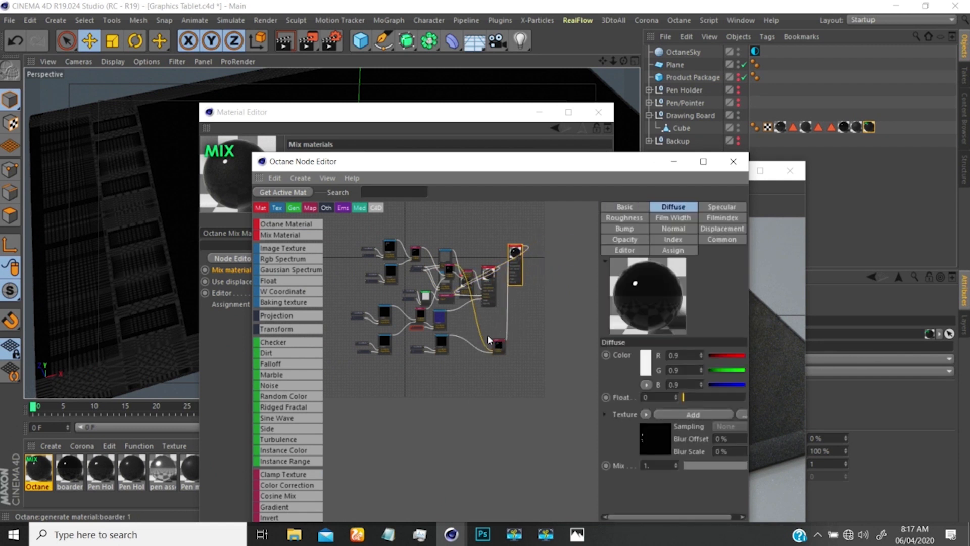
{"action": "mouse_move", "coordinate": [500, 345]}
{"action": "left_mouse_down"}
{"action": "mouse_move", "coordinate": [521, 328]}
{"action": "mouse_move", "coordinate": [489, 336]}
{"action": "mouse_move", "coordinate": [499, 338]}
{"action": "left_mouse_up"}
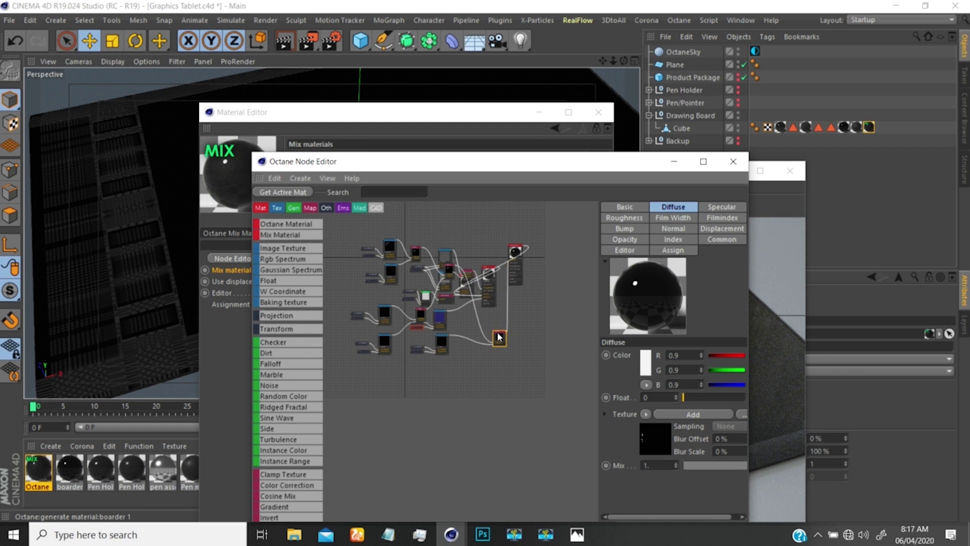
- Move the MixTexture and Board writing area nodes clear of the Octane Mix Material node in the network
{"action": "scroll", "coordinate": [448, 299], "scroll_direction": "up", "scroll_amount": 5}
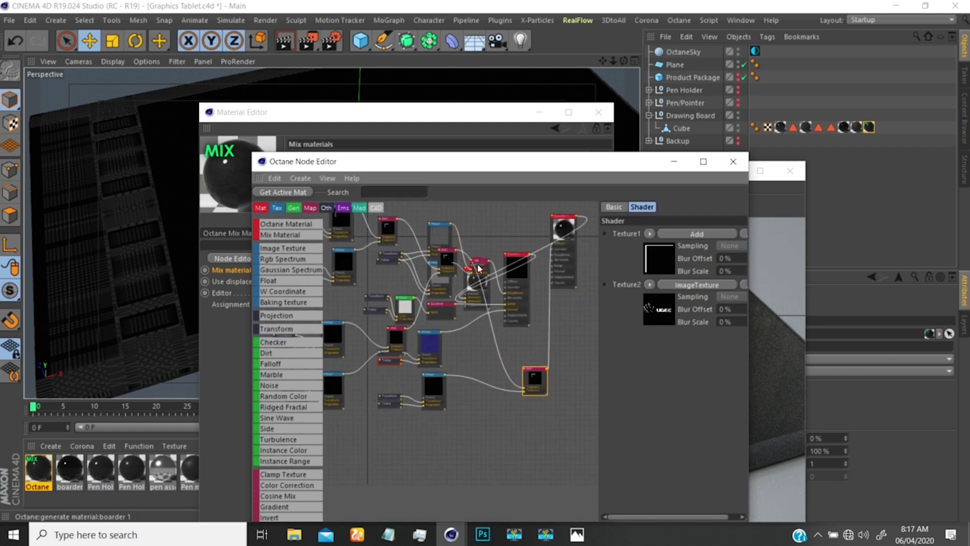
{"action": "left_click_drag", "start_coordinate": [558, 256], "coordinate": [489, 240]}
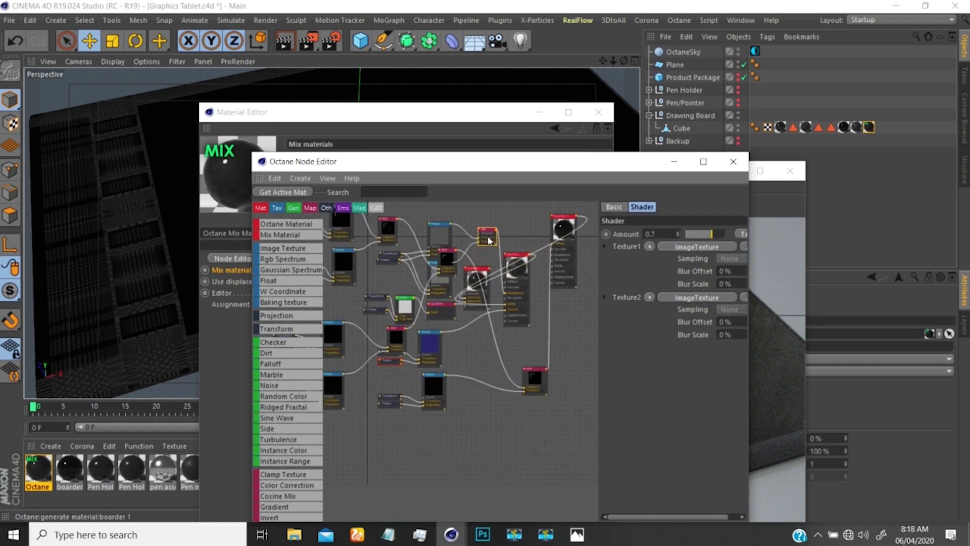
{"action": "scroll", "coordinate": [526, 198], "scroll_direction": "up", "scroll_amount": 5}
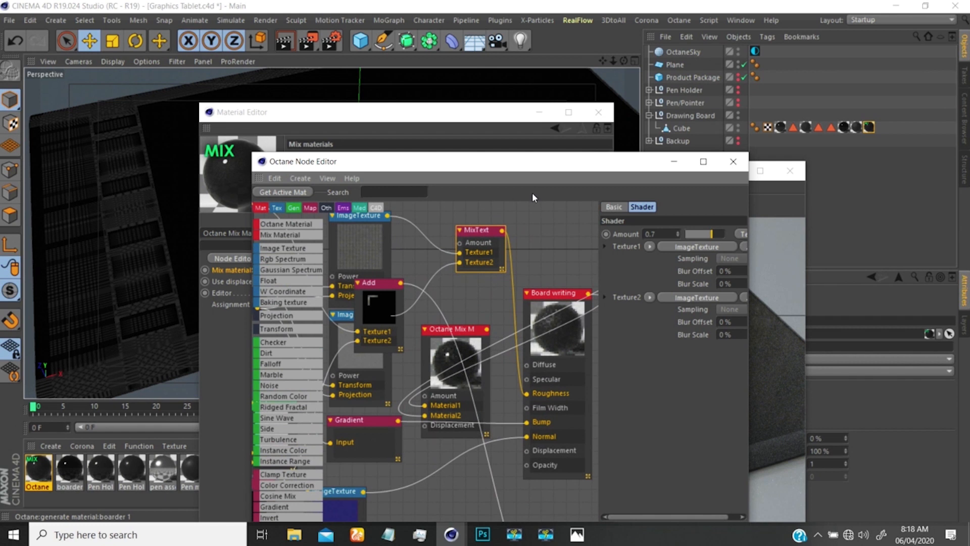
{"action": "middle_click_drag", "start_coordinate": [529, 201], "coordinate": [488, 256]}
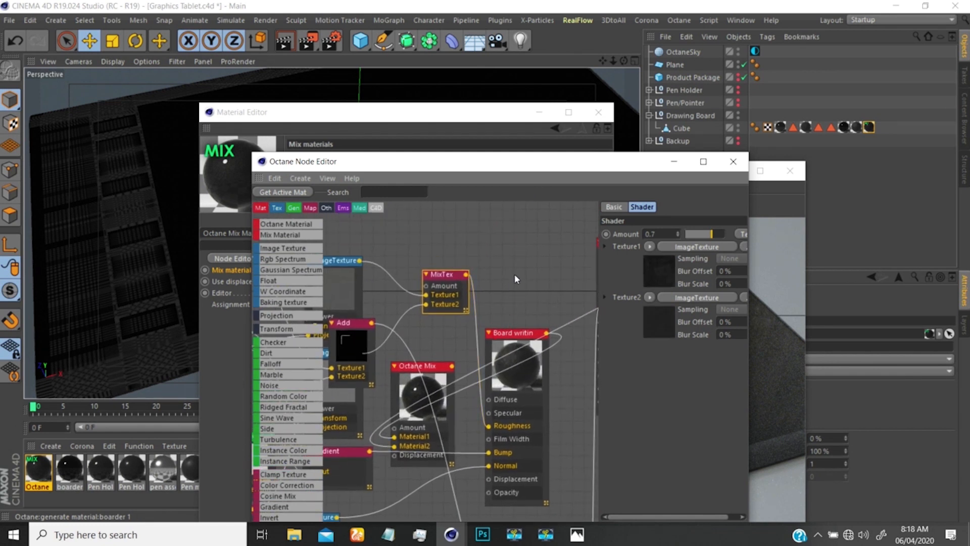
{"action": "left_click_drag", "start_coordinate": [503, 334], "coordinate": [523, 264]}
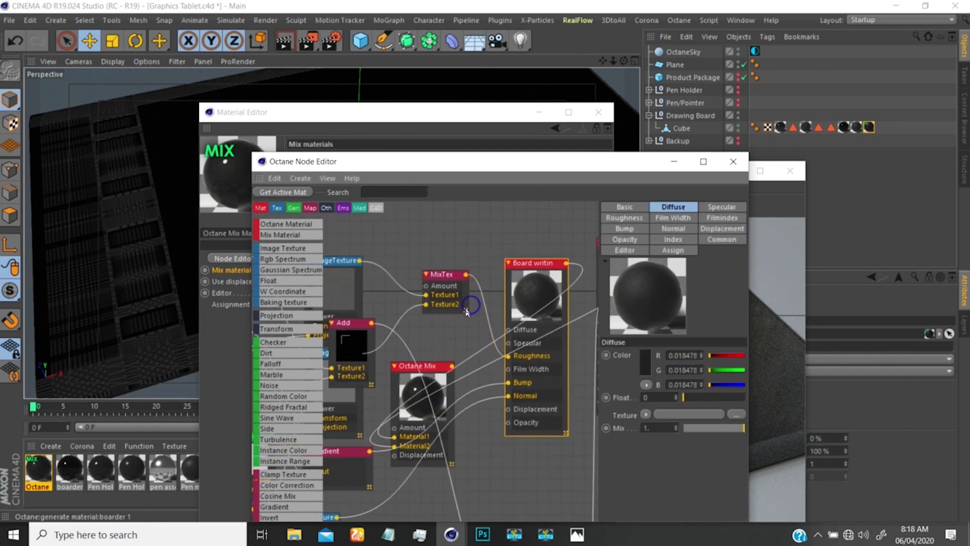
{"action": "scroll", "coordinate": [466, 311], "scroll_direction": "down", "scroll_amount": 6}
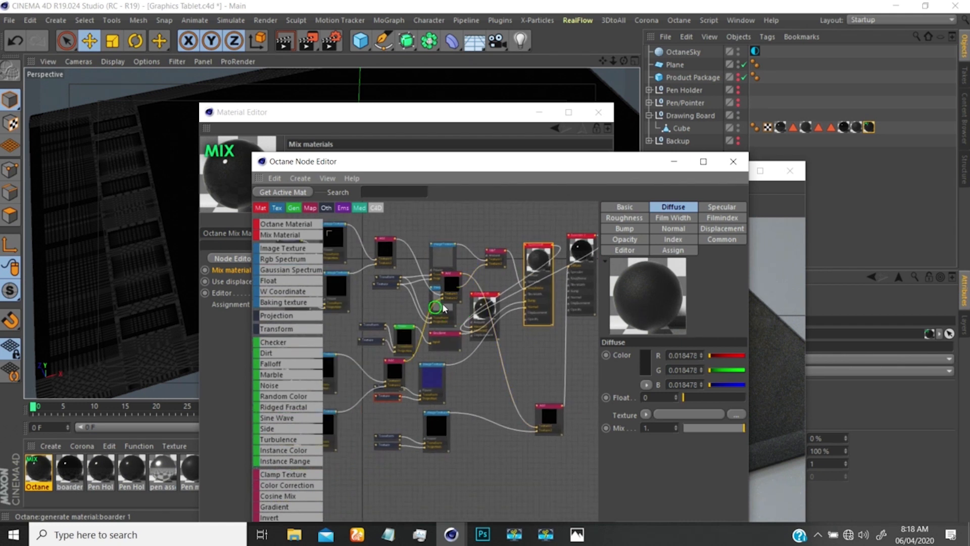
{"action": "middle_click_drag", "start_coordinate": [442, 304], "coordinate": [505, 263]}
{"action": "middle_click_drag", "start_coordinate": [500, 356], "coordinate": [419, 320]}
{"action": "left_click", "coordinate": [538, 385]}
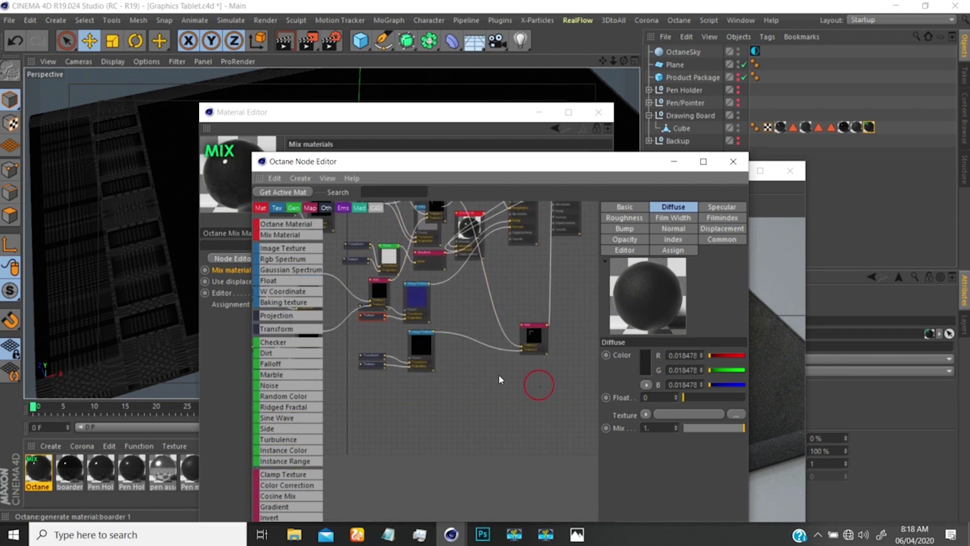
- Move the UGEE image texture nodes and the final Add node farther down, clear of the rest of the network
{"action": "left_click_drag", "start_coordinate": [499, 376], "coordinate": [363, 343]}
{"action": "left_click_drag", "start_coordinate": [532, 339], "coordinate": [450, 422]}
{"action": "middle_click_drag", "start_coordinate": [468, 336], "coordinate": [610, 363]}
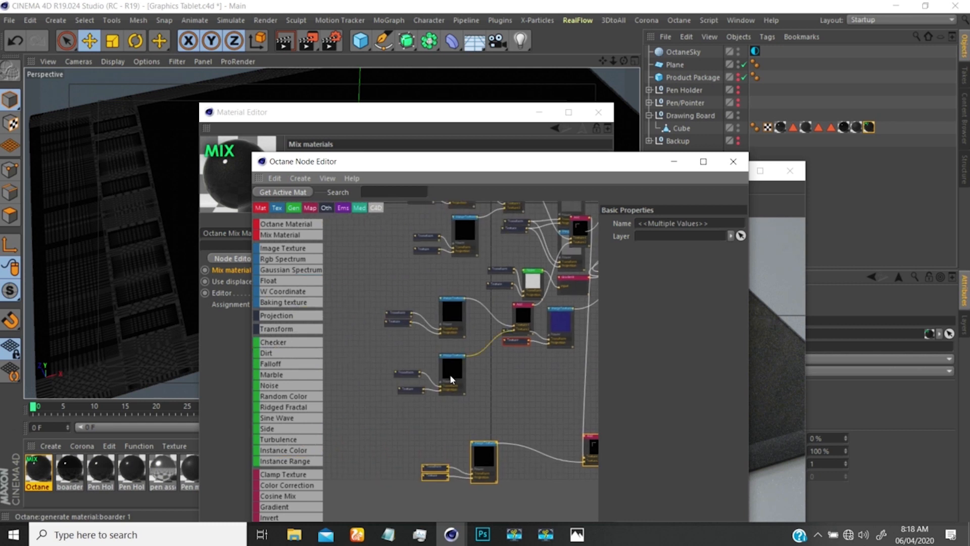
- Shift the lower pair of image textures and their Add node away from the materials, and place the blue normal texture group below them
{"action": "mouse_move", "coordinate": [475, 411]}
{"action": "left_mouse_down"}
{"action": "mouse_move", "coordinate": [444, 389]}
{"action": "mouse_move", "coordinate": [388, 287]}
{"action": "left_mouse_up"}
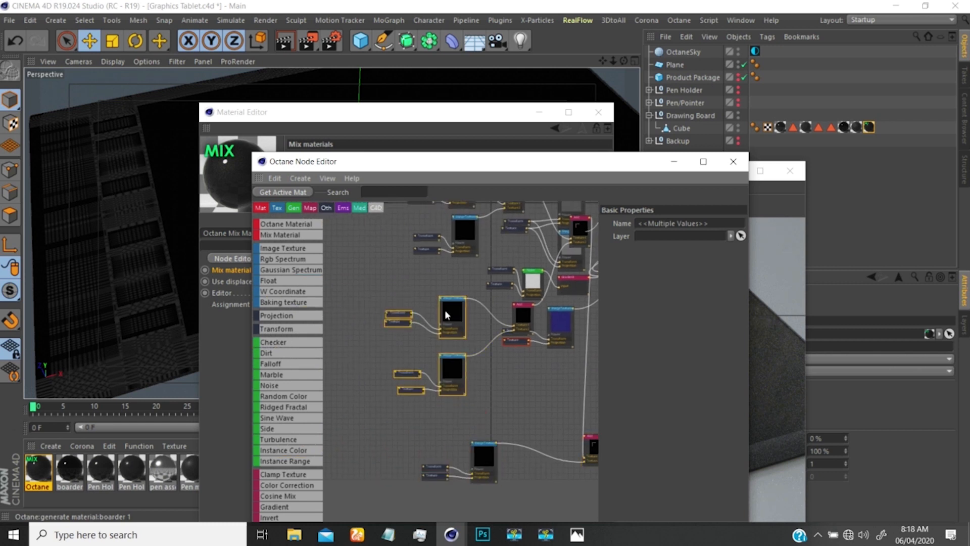
{"action": "left_click_drag", "start_coordinate": [445, 310], "coordinate": [376, 313]}
{"action": "left_click_drag", "start_coordinate": [526, 312], "coordinate": [445, 303]}
{"action": "left_click_drag", "start_coordinate": [564, 375], "coordinate": [439, 397]}
{"action": "middle_click_drag", "start_coordinate": [492, 277], "coordinate": [494, 347]}
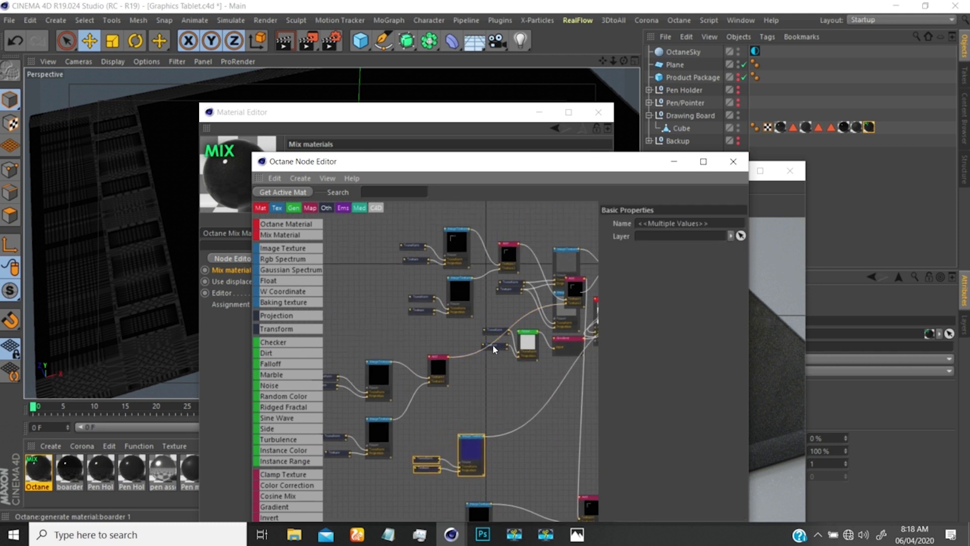
- Move the upper corner-mark textures with their Add node clear of the roughness textures, and place the combining Add node closer to both texture pairs
{"action": "left_click_drag", "start_coordinate": [400, 213], "coordinate": [469, 321]}
{"action": "left_click", "coordinate": [512, 256]}
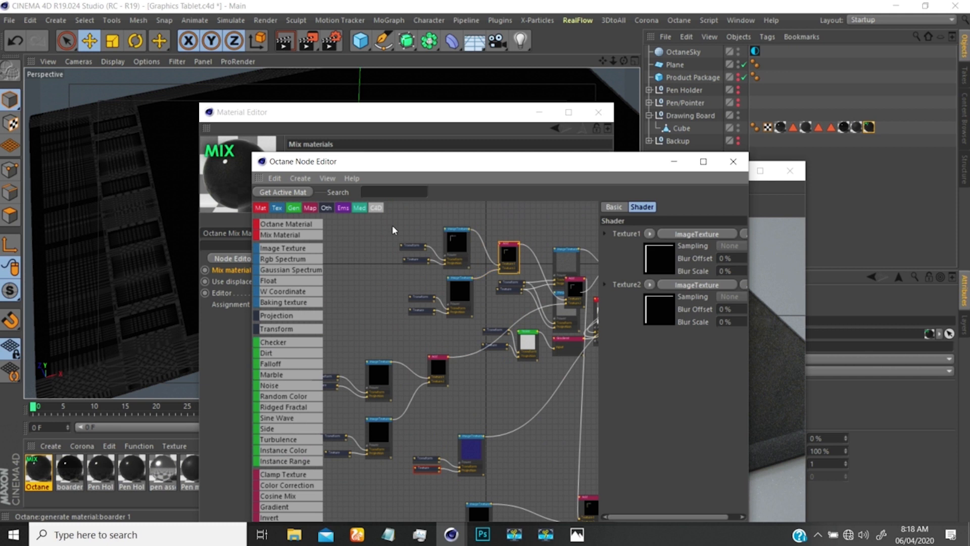
{"action": "left_click_drag", "start_coordinate": [391, 217], "coordinate": [486, 270]}
{"action": "left_click_drag", "start_coordinate": [481, 309], "coordinate": [395, 230]}
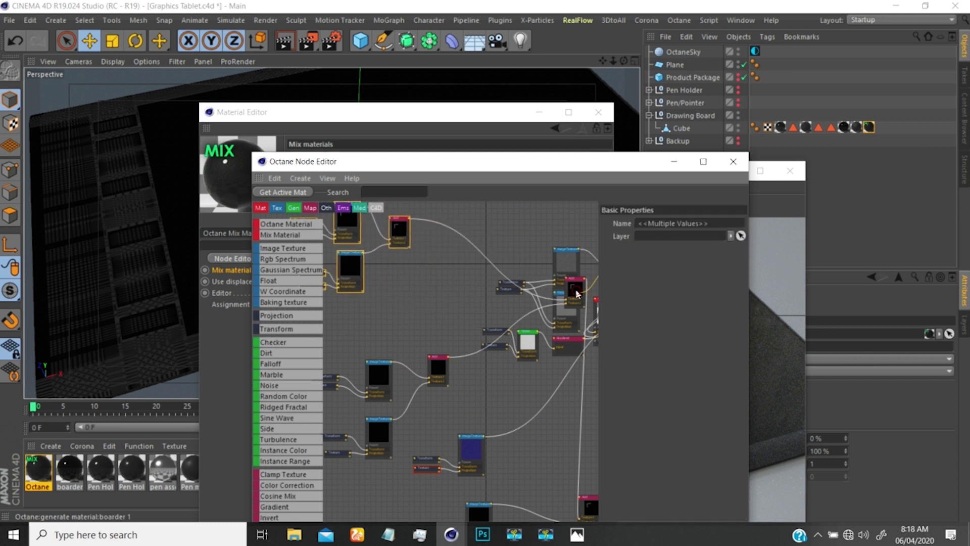
{"action": "left_click_drag", "start_coordinate": [577, 294], "coordinate": [464, 299]}
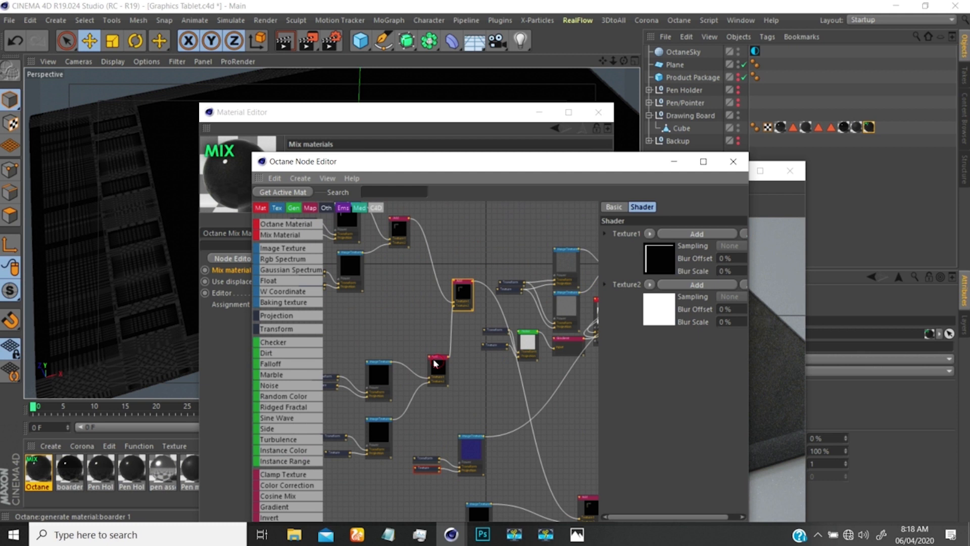
- Bring the lower pair of image textures and their Add node nearer to the Add node that combines both pairs
{"action": "left_click_drag", "start_coordinate": [436, 363], "coordinate": [361, 400]}
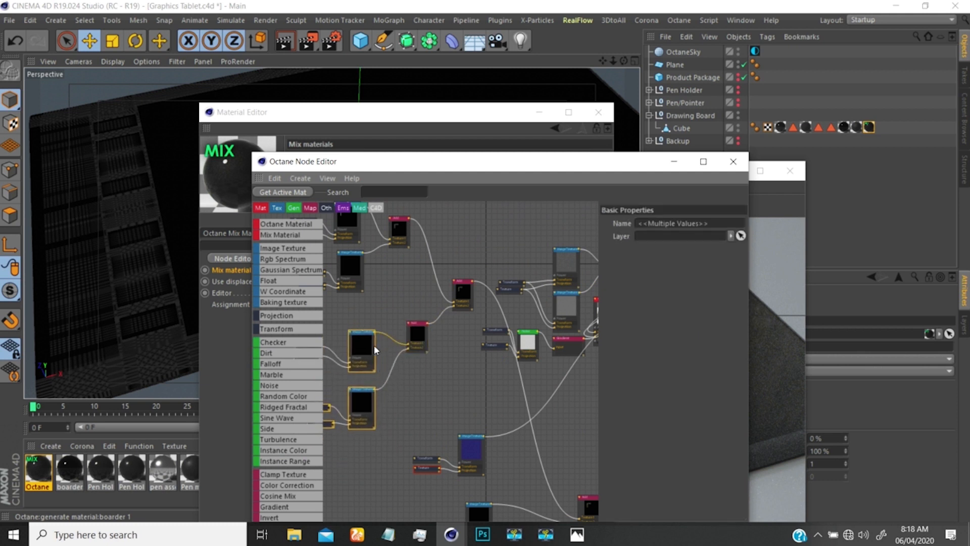
{"action": "mouse_move", "coordinate": [374, 347]}
{"action": "middle_mouse_down"}
{"action": "mouse_move", "coordinate": [465, 339]}
{"action": "mouse_move", "coordinate": [378, 366]}
{"action": "middle_mouse_up"}
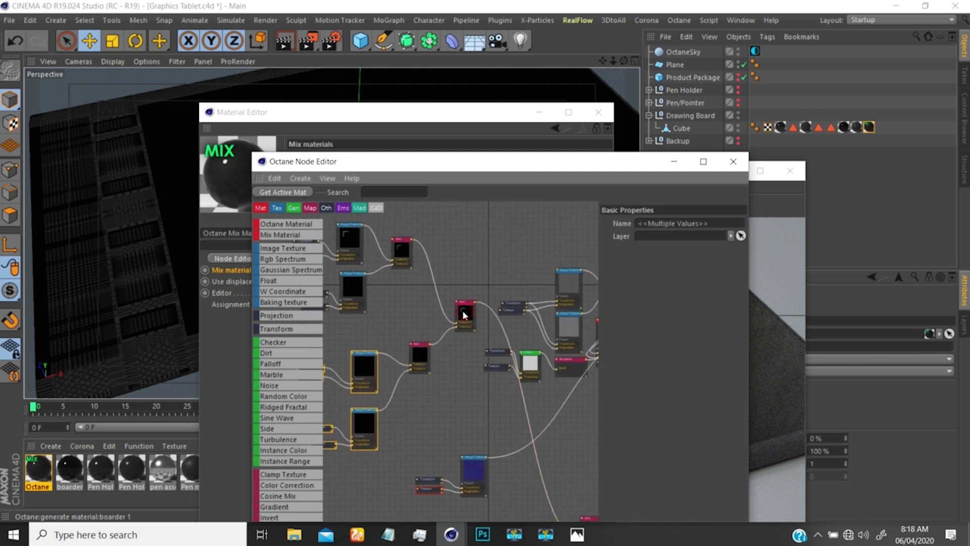
{"action": "left_click_drag", "start_coordinate": [464, 314], "coordinate": [459, 311]}
{"action": "left_click_drag", "start_coordinate": [423, 346], "coordinate": [319, 458]}
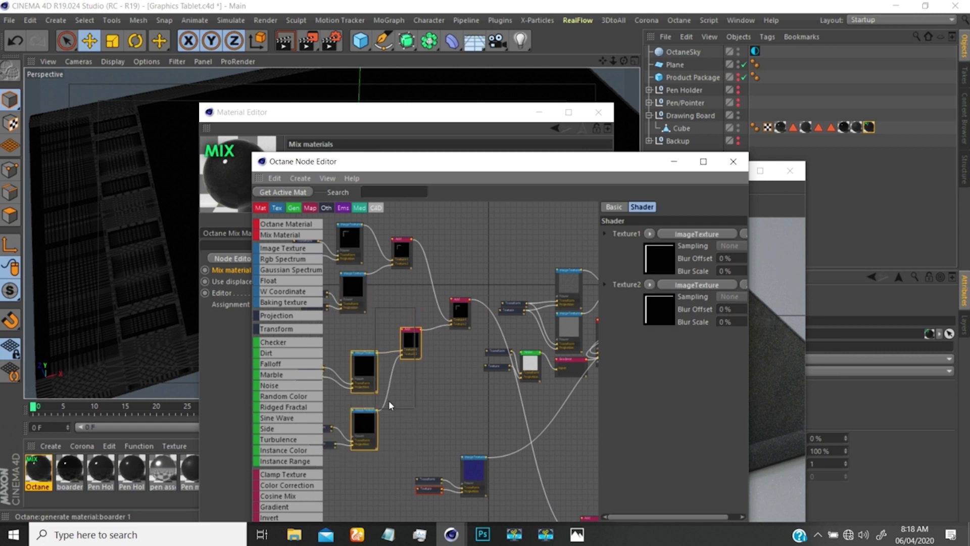
{"action": "left_click", "coordinate": [404, 455]}
{"action": "left_click_drag", "start_coordinate": [359, 444], "coordinate": [311, 342]}
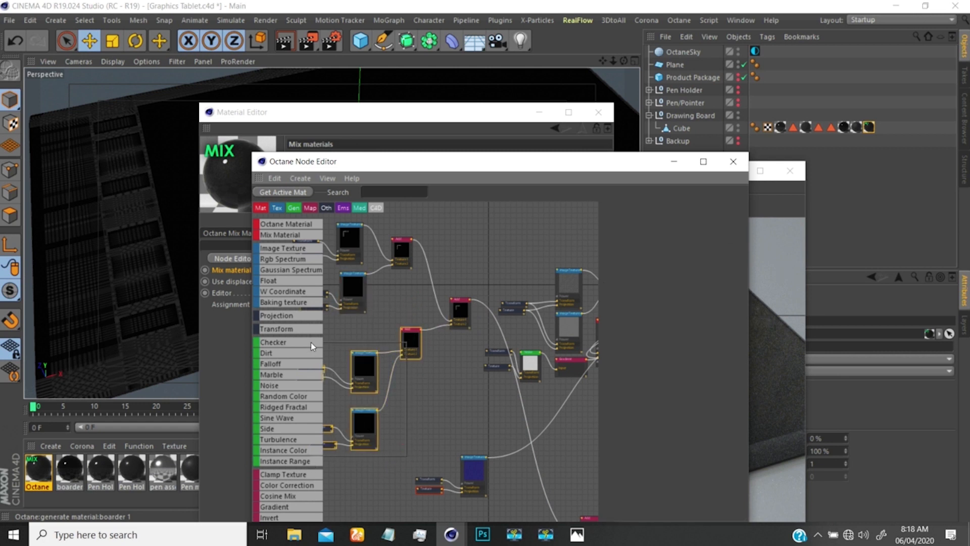
- Tighten the corner-mark branch by shifting the upper textures outward and lining up its three Add nodes compactly
{"action": "left_click_drag", "start_coordinate": [405, 339], "coordinate": [295, 253]}
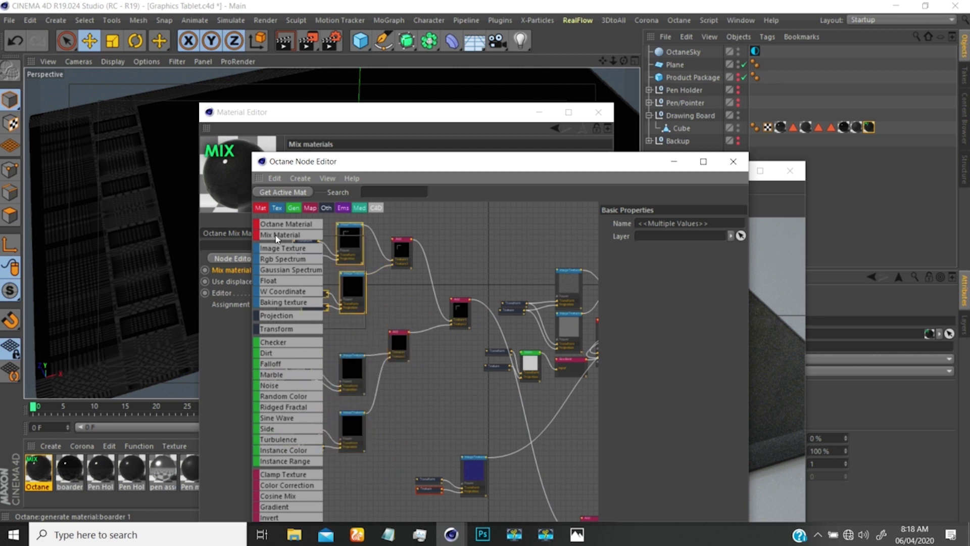
{"action": "left_click_drag", "start_coordinate": [348, 240], "coordinate": [305, 245]}
{"action": "left_click_drag", "start_coordinate": [402, 251], "coordinate": [374, 273]}
{"action": "left_click_drag", "start_coordinate": [399, 347], "coordinate": [388, 346]}
{"action": "left_click_drag", "start_coordinate": [450, 305], "coordinate": [412, 294]}
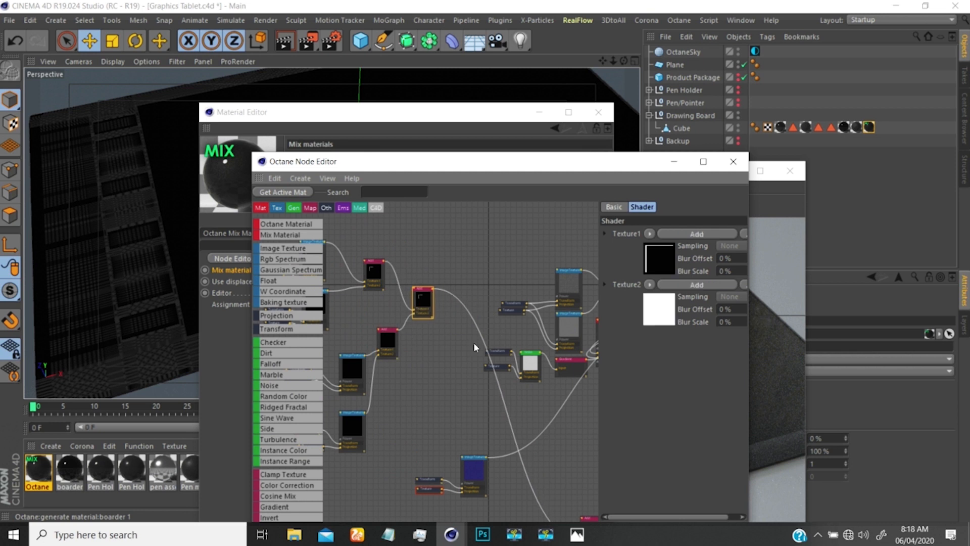
- Place the final Add node and UGEE texture group beside the corner-mark branch, moving the blue normal texture group out of their way
{"action": "scroll", "coordinate": [464, 349], "scroll_direction": "down", "scroll_amount": 8}
{"action": "middle_click_drag", "start_coordinate": [472, 356], "coordinate": [464, 341]}
{"action": "scroll", "coordinate": [464, 346], "scroll_direction": "up", "scroll_amount": 6}
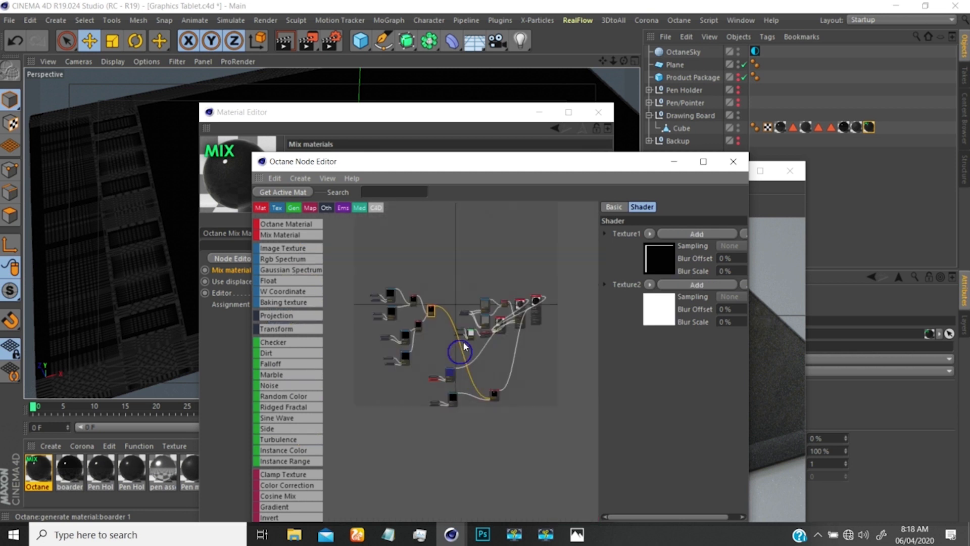
{"action": "left_click_drag", "start_coordinate": [535, 433], "coordinate": [449, 343]}
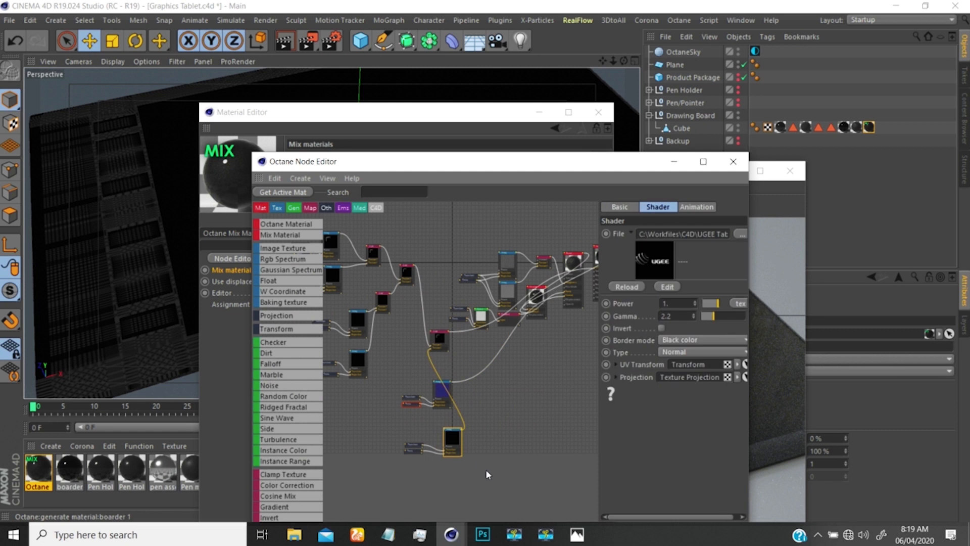
{"action": "left_click_drag", "start_coordinate": [486, 469], "coordinate": [355, 398]}
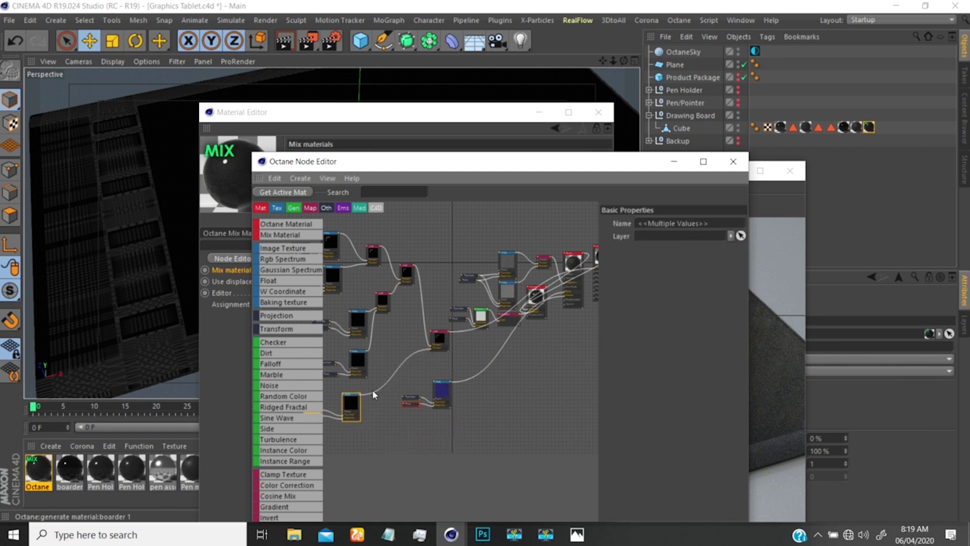
{"action": "left_click_drag", "start_coordinate": [438, 393], "coordinate": [523, 412]}
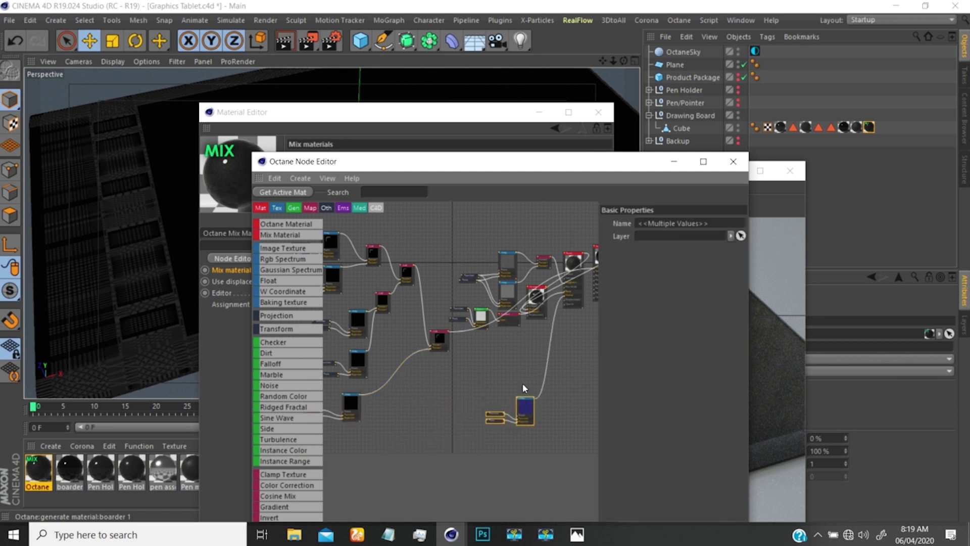
- Move the two grey image textures and their MixTexture node up above the network, and raise the Board writing area node slightly
{"action": "middle_click_drag", "start_coordinate": [469, 303], "coordinate": [454, 324]}
{"action": "scroll", "coordinate": [445, 319], "scroll_direction": "up", "scroll_amount": 2}
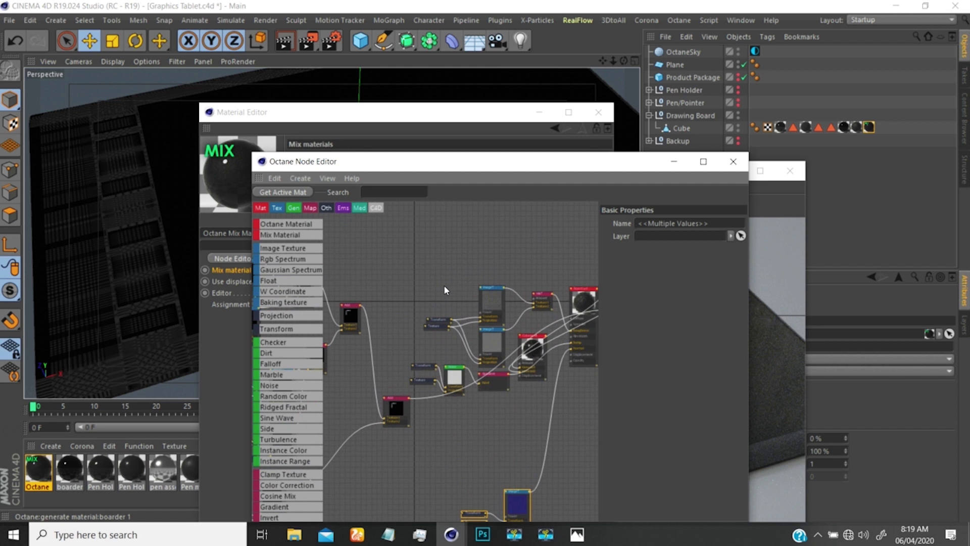
{"action": "left_click_drag", "start_coordinate": [444, 285], "coordinate": [497, 344]}
{"action": "left_click_drag", "start_coordinate": [496, 304], "coordinate": [423, 229]}
{"action": "left_click_drag", "start_coordinate": [543, 296], "coordinate": [480, 238]}
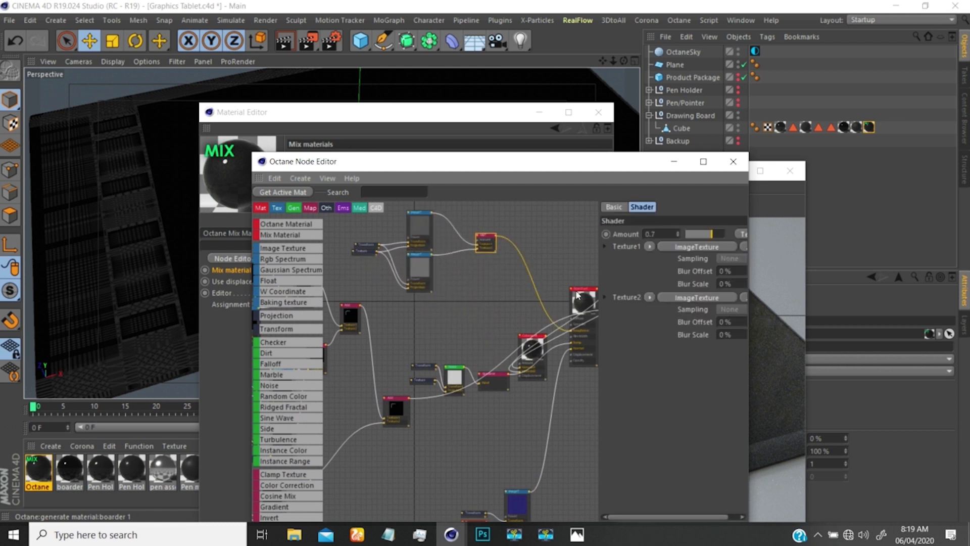
{"action": "mouse_move", "coordinate": [576, 306]}
{"action": "left_mouse_down"}
{"action": "mouse_move", "coordinate": [570, 248]}
{"action": "mouse_move", "coordinate": [575, 297]}
{"action": "left_mouse_up"}
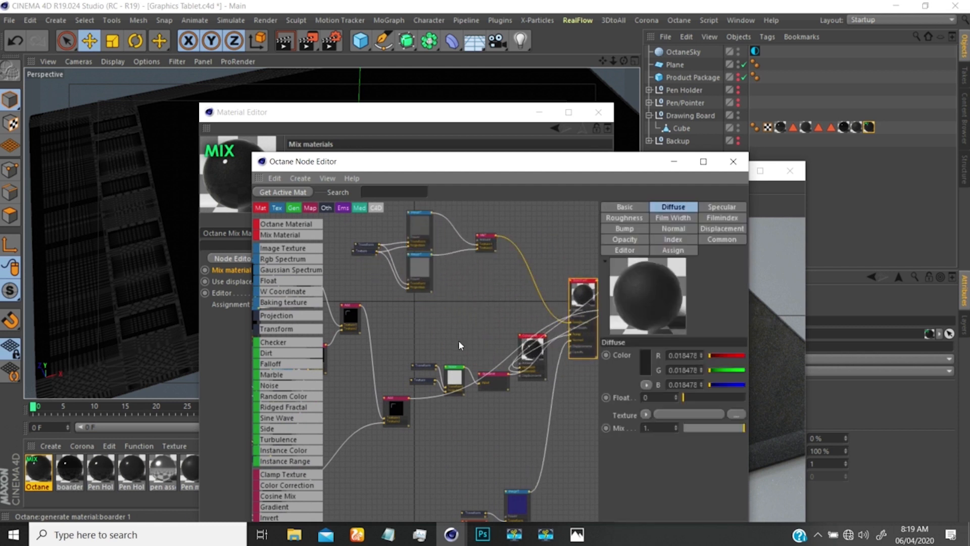
- Arrange the noise generator and Gradient nodes in a row leading into the Board writing area node
{"action": "left_click_drag", "start_coordinate": [461, 343], "coordinate": [423, 347]}
{"action": "left_click_drag", "start_coordinate": [494, 376], "coordinate": [484, 326]}
{"action": "left_click_drag", "start_coordinate": [444, 352], "coordinate": [390, 333]}
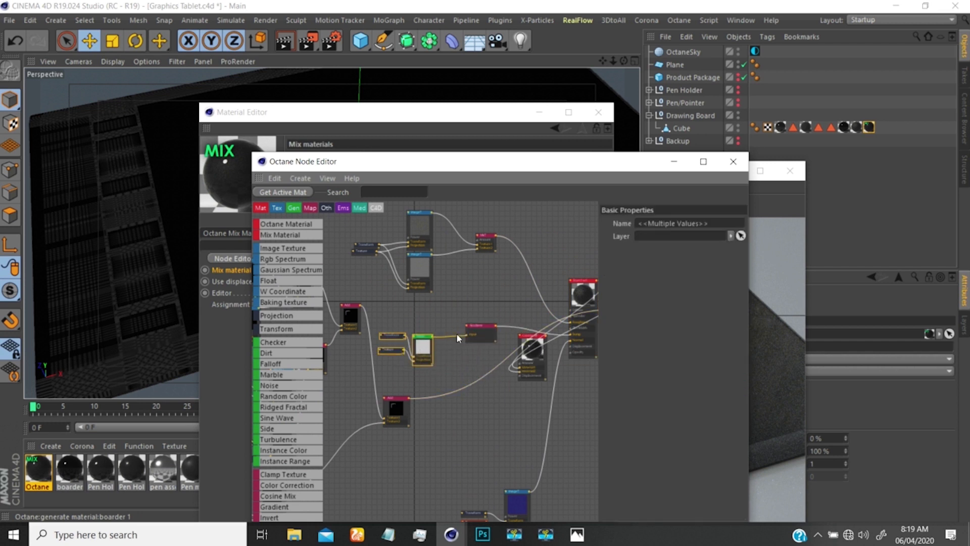
{"action": "left_click_drag", "start_coordinate": [480, 328], "coordinate": [500, 319]}
{"action": "left_click_drag", "start_coordinate": [442, 363], "coordinate": [459, 321]}
- Place boarder 1 below Board writing area, the Octane Mix Material beyond both, and the blue normal texture group under the Gradient node
{"action": "left_click_drag", "start_coordinate": [535, 360], "coordinate": [567, 389]}
{"action": "middle_click_drag", "start_coordinate": [509, 346], "coordinate": [379, 341]}
{"action": "left_click_drag", "start_coordinate": [445, 363], "coordinate": [574, 236]}
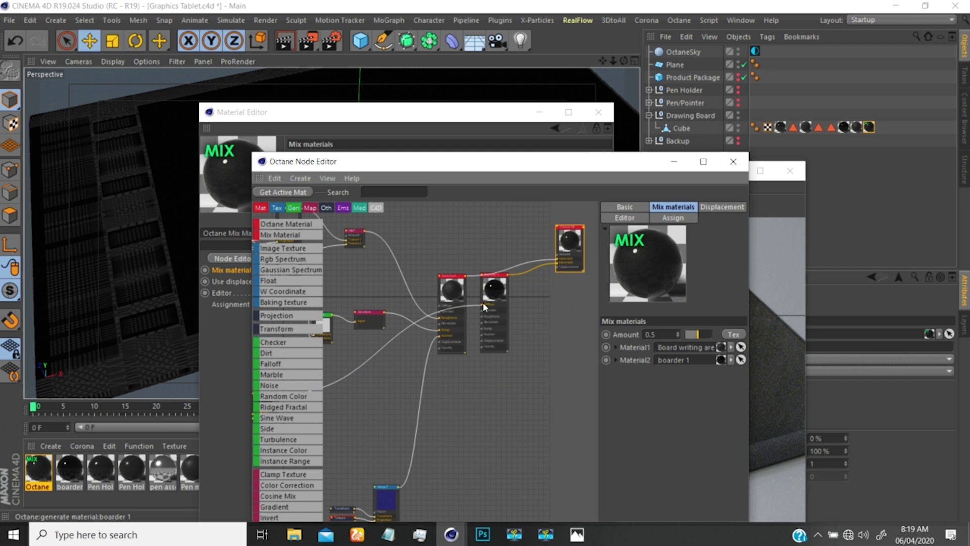
{"action": "left_click_drag", "start_coordinate": [509, 284], "coordinate": [464, 347]}
{"action": "scroll", "coordinate": [460, 351], "scroll_direction": "down", "scroll_amount": 5}
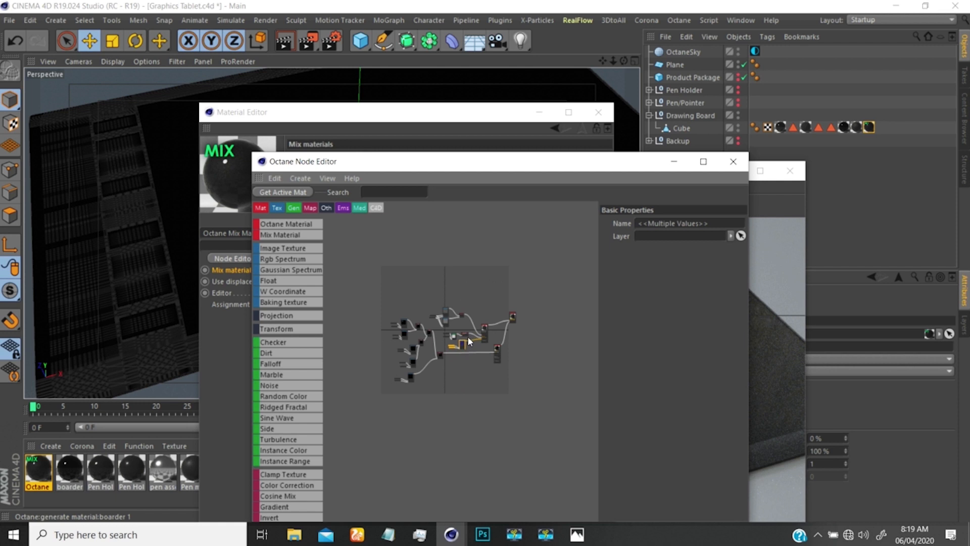
- Raise the whole Board writing area branch above the corner-mark branch and move boarder 1 closer to its final Add node
{"action": "scroll", "coordinate": [462, 326], "scroll_direction": "up", "scroll_amount": 8}
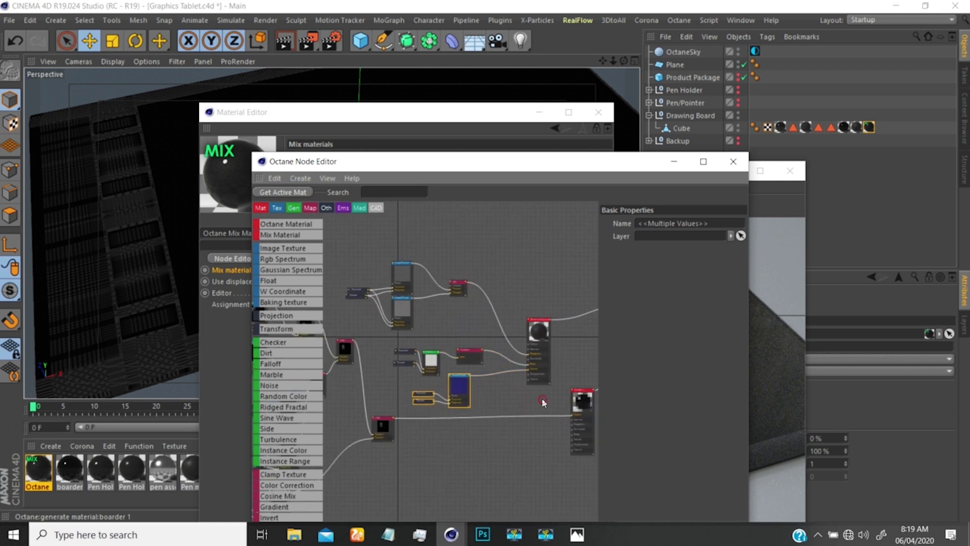
{"action": "left_click_drag", "start_coordinate": [543, 402], "coordinate": [366, 214]}
{"action": "left_click_drag", "start_coordinate": [533, 338], "coordinate": [461, 230]}
{"action": "middle_click_drag", "start_coordinate": [461, 230], "coordinate": [518, 334]}
{"action": "left_click_drag", "start_coordinate": [527, 323], "coordinate": [487, 275]}
{"action": "scroll", "coordinate": [475, 289], "scroll_direction": "down", "scroll_amount": 5}
{"action": "left_click_drag", "start_coordinate": [478, 388], "coordinate": [426, 329]}
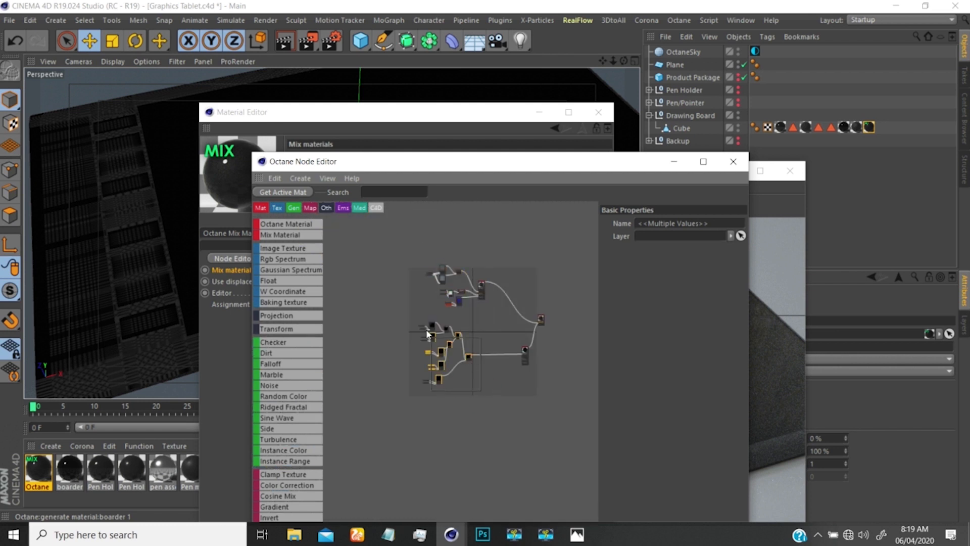
{"action": "left_click_drag", "start_coordinate": [524, 353], "coordinate": [495, 341]}
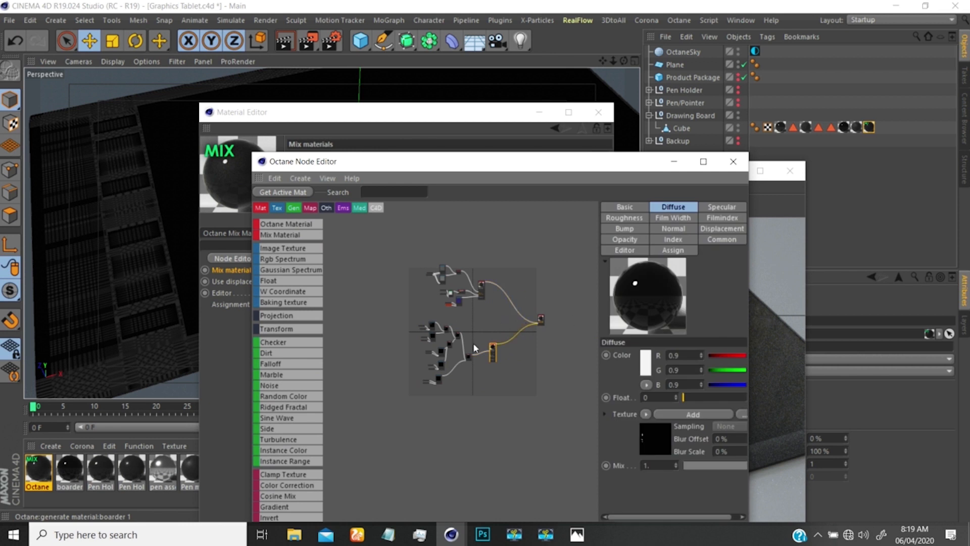
- Adjust the spacing of the boarder 1 and Octane Mix Material nodes, and bring the mix node's inputs into close view
{"action": "scroll", "coordinate": [480, 289], "scroll_direction": "up", "scroll_amount": 6}
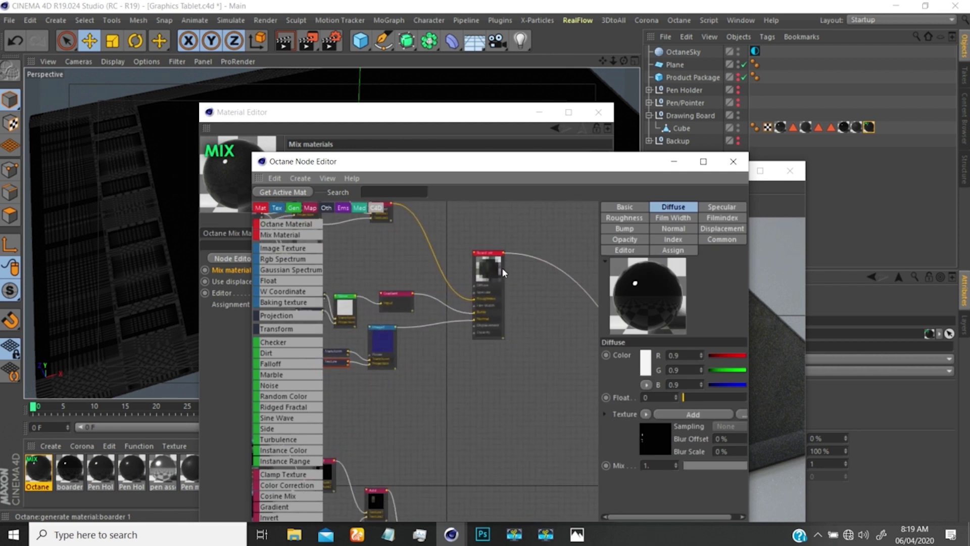
{"action": "scroll", "coordinate": [464, 269], "scroll_direction": "down", "scroll_amount": 5}
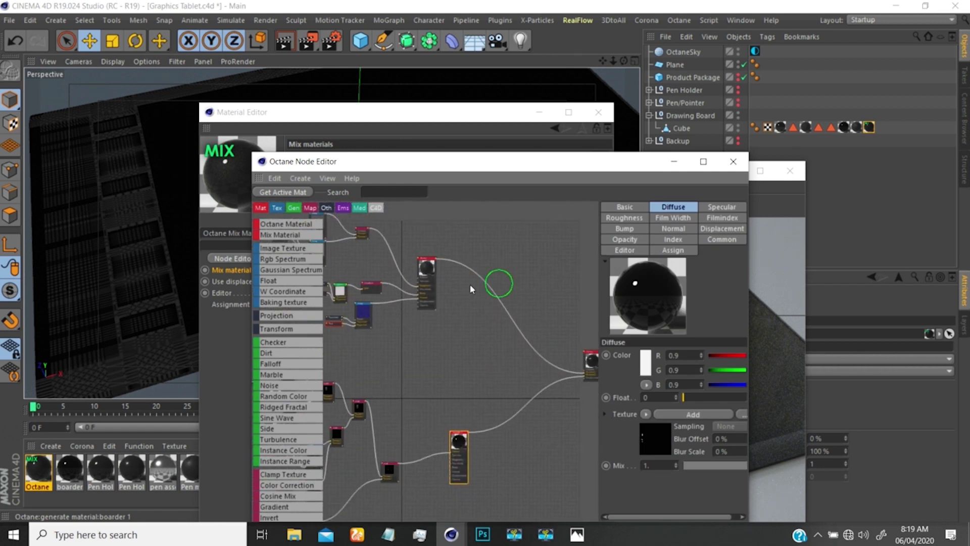
{"action": "left_click_drag", "start_coordinate": [412, 414], "coordinate": [393, 399]}
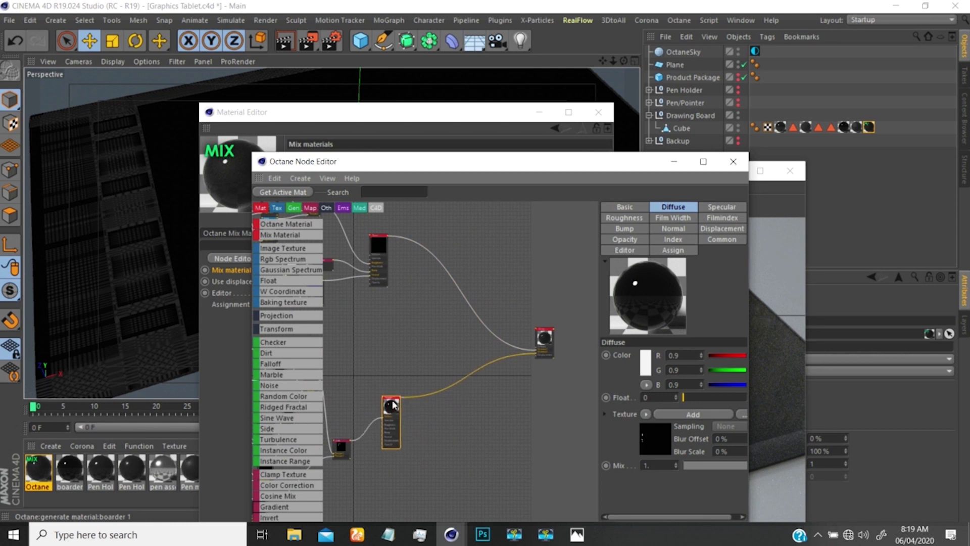
{"action": "scroll", "coordinate": [466, 302], "scroll_direction": "up", "scroll_amount": 2}
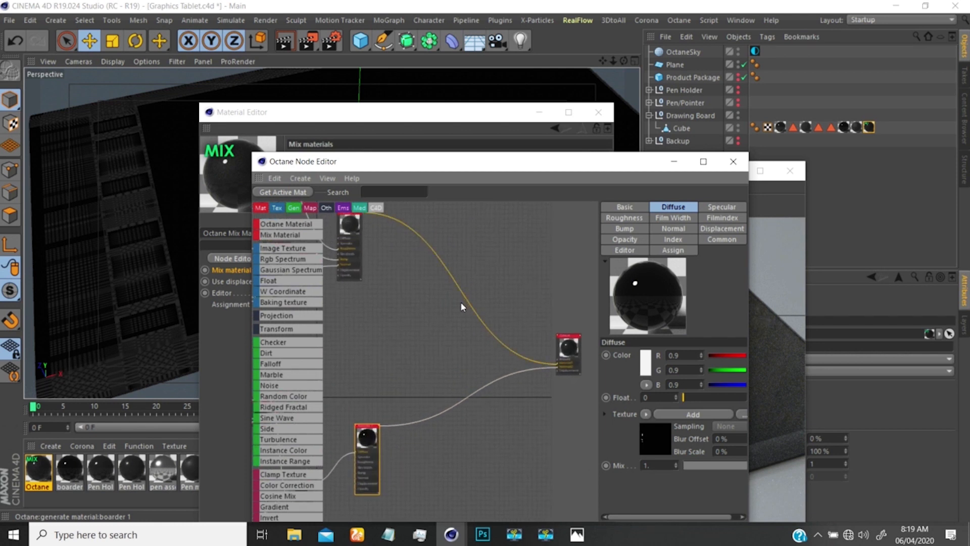
{"action": "mouse_move", "coordinate": [461, 307]}
{"action": "middle_mouse_down"}
{"action": "mouse_move", "coordinate": [452, 317]}
{"action": "mouse_move", "coordinate": [459, 315]}
{"action": "middle_mouse_up"}
{"action": "left_click", "coordinate": [460, 316]}
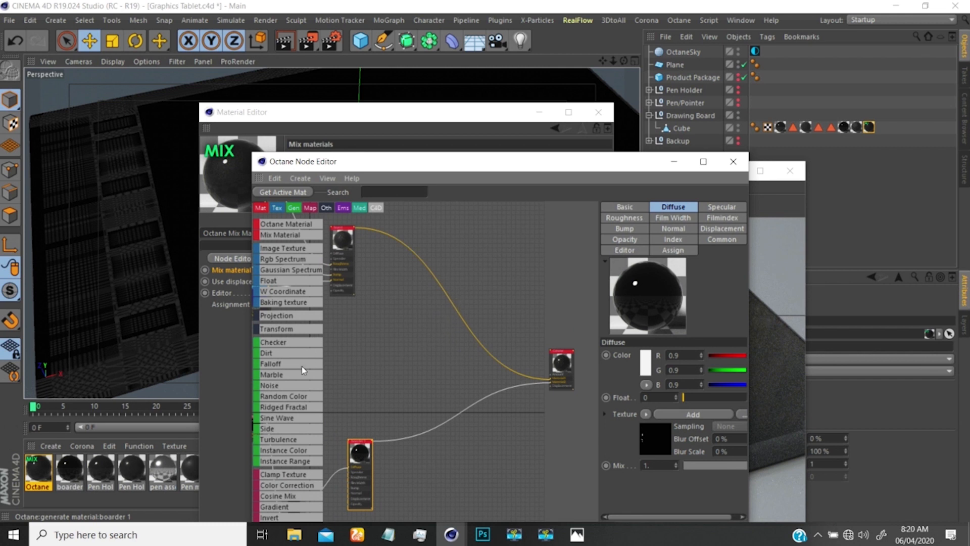
{"action": "left_click_drag", "start_coordinate": [562, 368], "coordinate": [522, 359]}
{"action": "scroll", "coordinate": [519, 345], "scroll_direction": "up", "scroll_amount": 5}
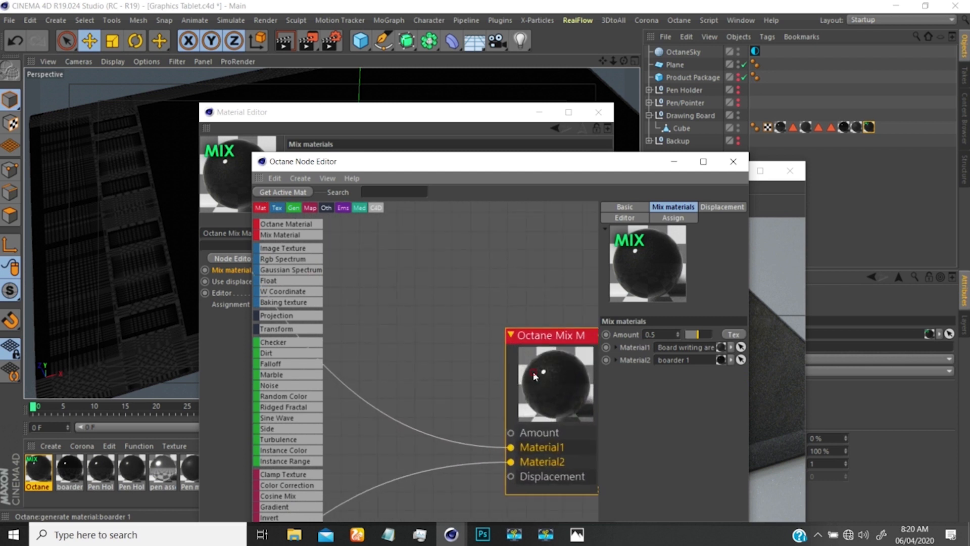
{"action": "left_click_drag", "start_coordinate": [535, 376], "coordinate": [534, 374]}
{"action": "scroll", "coordinate": [502, 357], "scroll_direction": "down", "scroll_amount": 2}
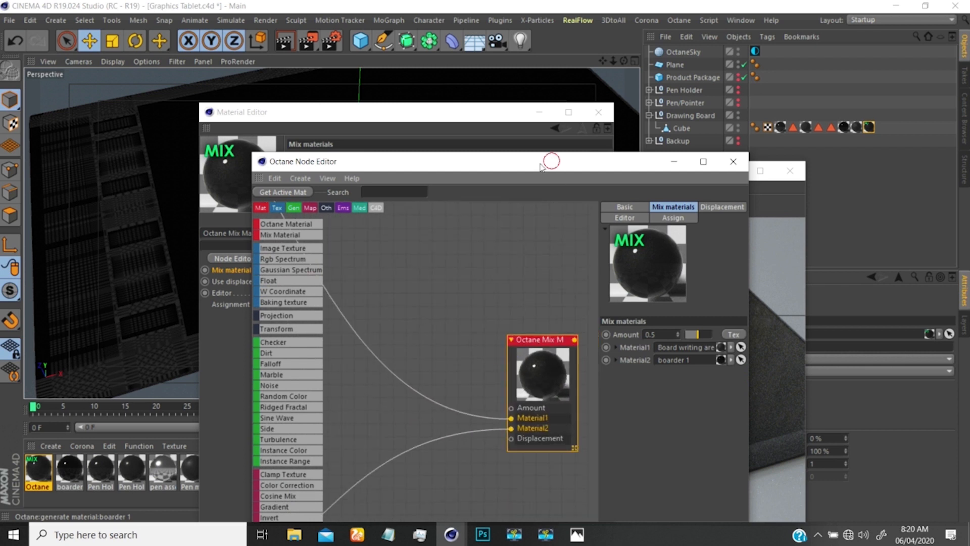
- Close the Material Editor and reposition the Node Editor over the viewport after checking the render preview
{"action": "left_click_drag", "start_coordinate": [541, 166], "coordinate": [328, 242]}
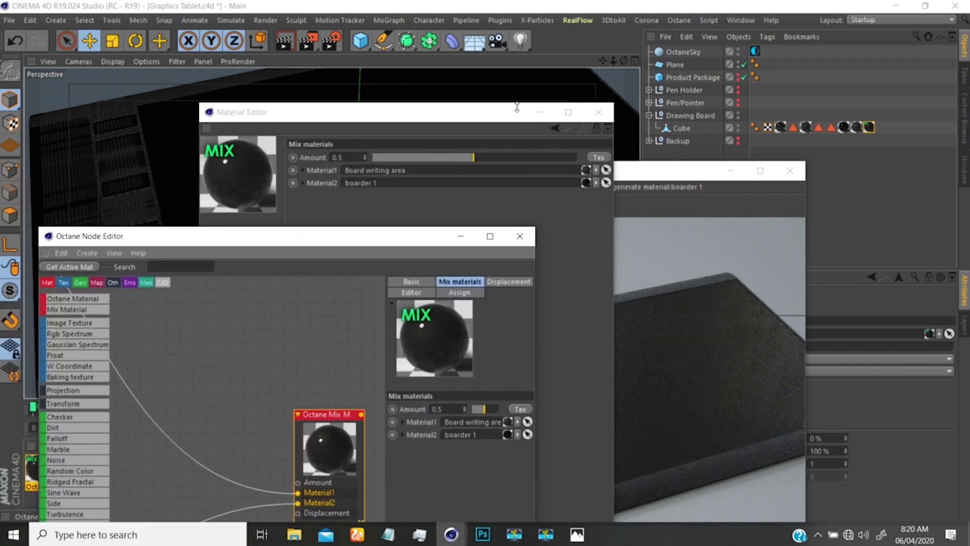
{"action": "left_click", "coordinate": [597, 112]}
{"action": "left_click_drag", "start_coordinate": [401, 235], "coordinate": [252, 190]}
{"action": "left_click", "coordinate": [460, 305]}
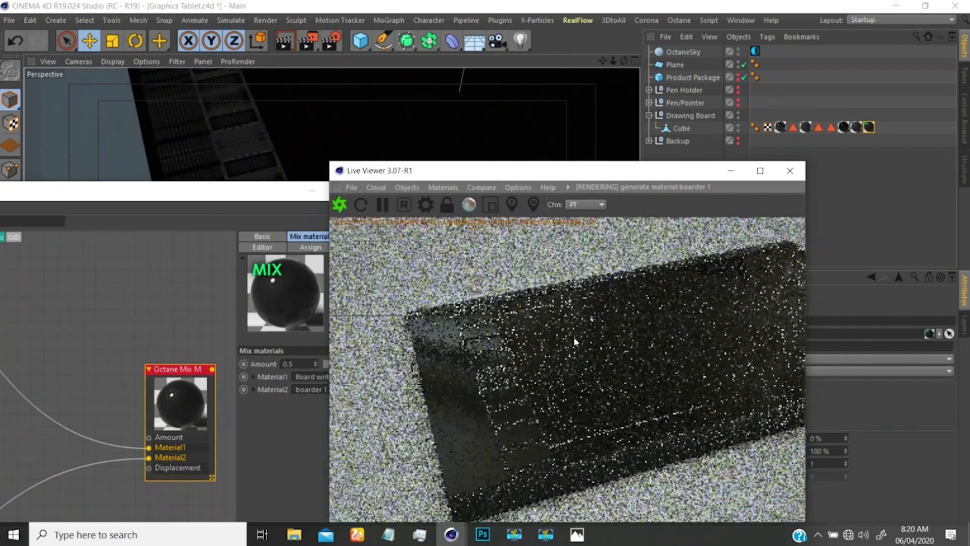
{"action": "left_click", "coordinate": [245, 192]}
{"action": "left_click_drag", "start_coordinate": [248, 196], "coordinate": [472, 144]}
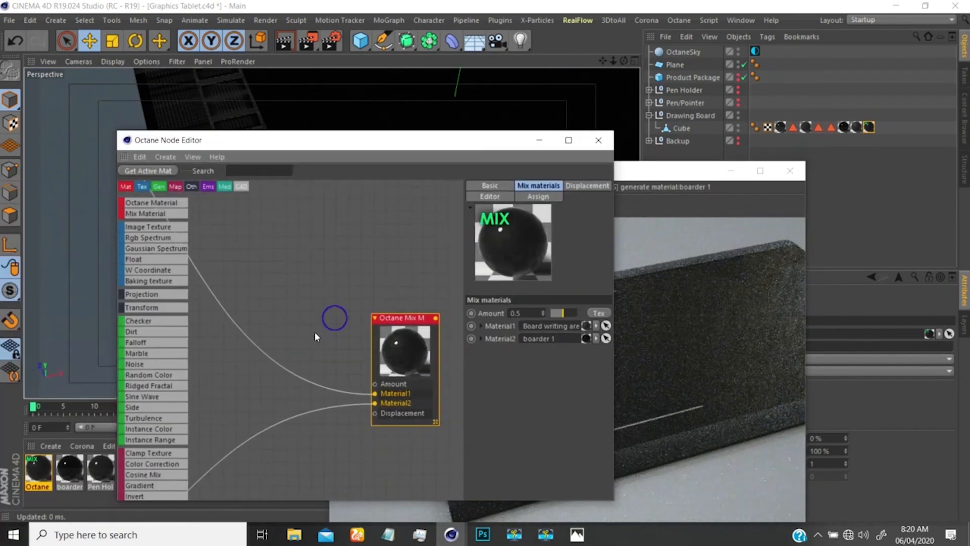
- Move boarder 1 slightly back and raise its final Add node into line with it
{"action": "middle_click_drag", "start_coordinate": [336, 319], "coordinate": [377, 259]}
{"action": "left_click_drag", "start_coordinate": [346, 360], "coordinate": [326, 356]}
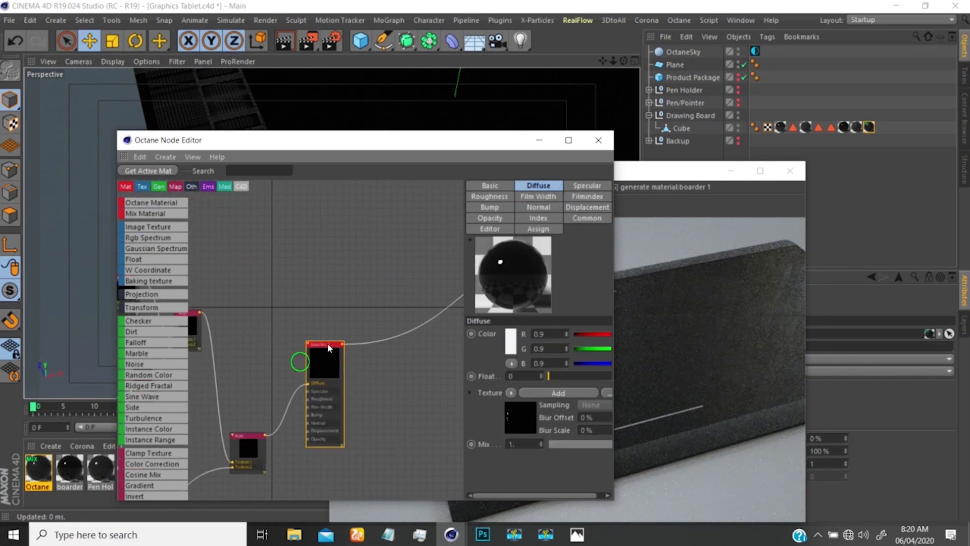
{"action": "middle_click_drag", "start_coordinate": [242, 389], "coordinate": [406, 286]}
{"action": "left_click_drag", "start_coordinate": [403, 351], "coordinate": [413, 250]}
{"action": "scroll", "coordinate": [324, 304], "scroll_direction": "down", "scroll_amount": 5}
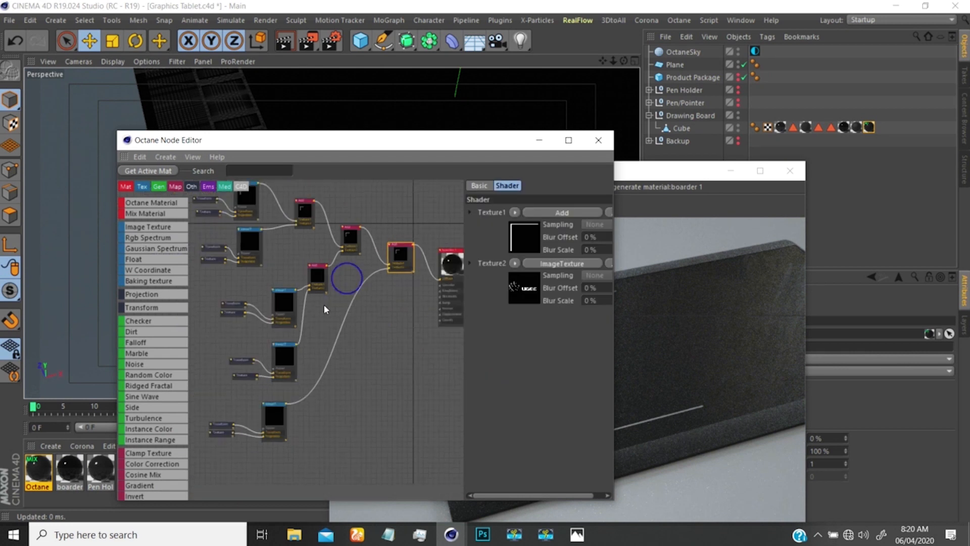
{"action": "scroll", "coordinate": [298, 277], "scroll_direction": "up", "scroll_amount": 5}
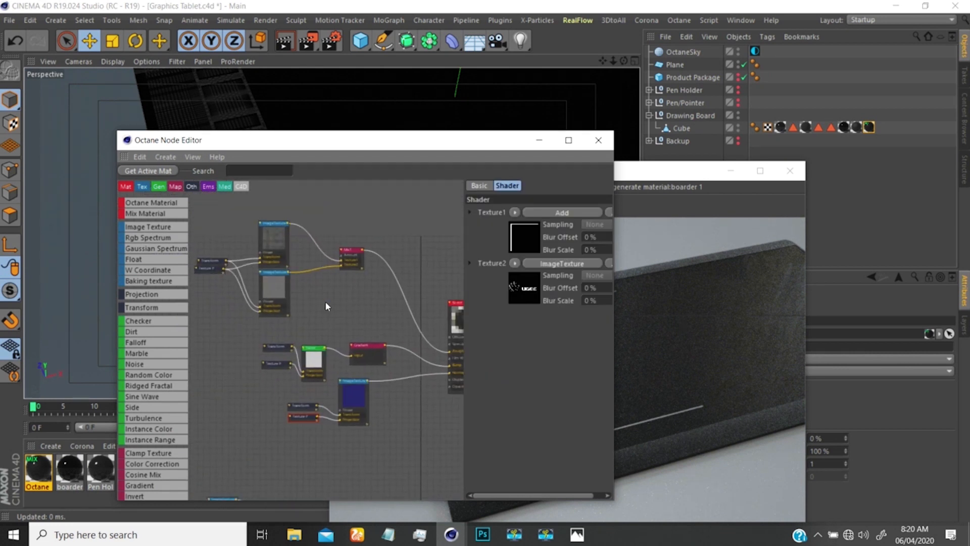
- Shift the Gradient and blue normal texture groups further from Board writing area, and move that material node slightly up and towards them
{"action": "left_click_drag", "start_coordinate": [384, 444], "coordinate": [259, 339]}
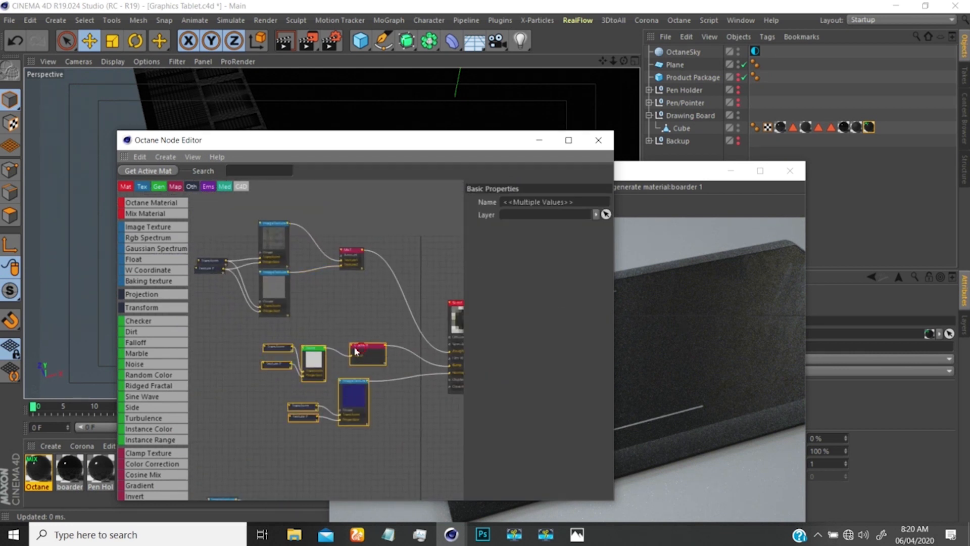
{"action": "left_click_drag", "start_coordinate": [354, 348], "coordinate": [299, 350]}
{"action": "middle_click_drag", "start_coordinate": [318, 329], "coordinate": [232, 333]}
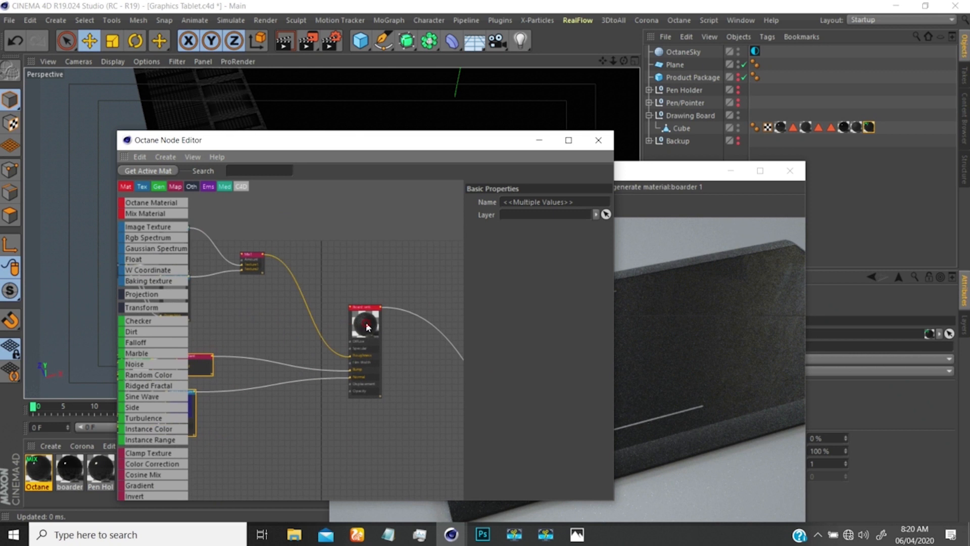
{"action": "left_click_drag", "start_coordinate": [366, 324], "coordinate": [337, 313]}
{"action": "scroll", "coordinate": [331, 310], "scroll_direction": "down", "scroll_amount": 6}
{"action": "middle_click_drag", "start_coordinate": [353, 338], "coordinate": [303, 318]}
{"action": "scroll", "coordinate": [337, 319], "scroll_direction": "up", "scroll_amount": 4}
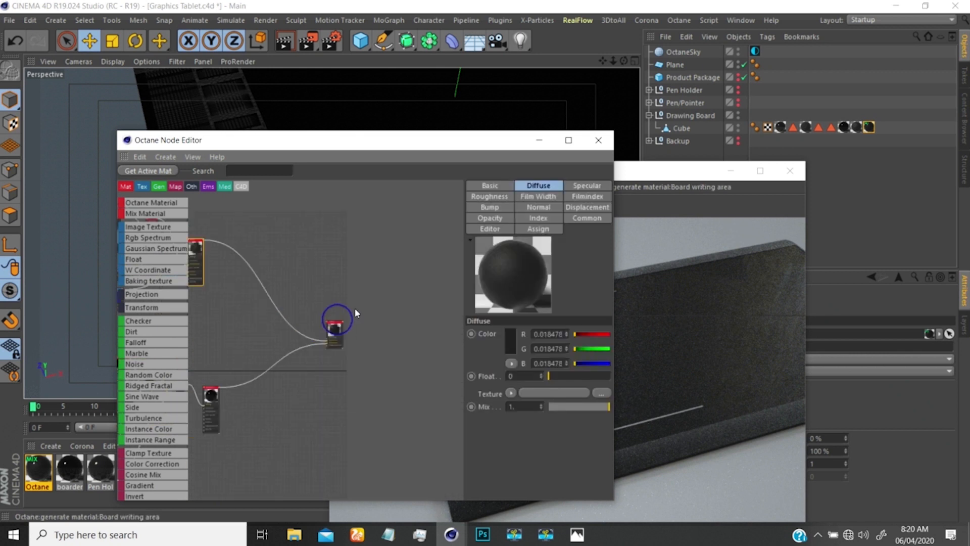
- Move the Octane Mix Material node closer to its two input materials, between Board writing area and boarder 1
{"action": "scroll", "coordinate": [342, 322], "scroll_direction": "up", "scroll_amount": 3}
{"action": "left_click_drag", "start_coordinate": [332, 339], "coordinate": [293, 323]}
{"action": "middle_click_drag", "start_coordinate": [303, 316], "coordinate": [415, 329]}
{"action": "scroll", "coordinate": [342, 331], "scroll_direction": "down", "scroll_amount": 3}
{"action": "middle_click_drag", "start_coordinate": [301, 317], "coordinate": [304, 340]}
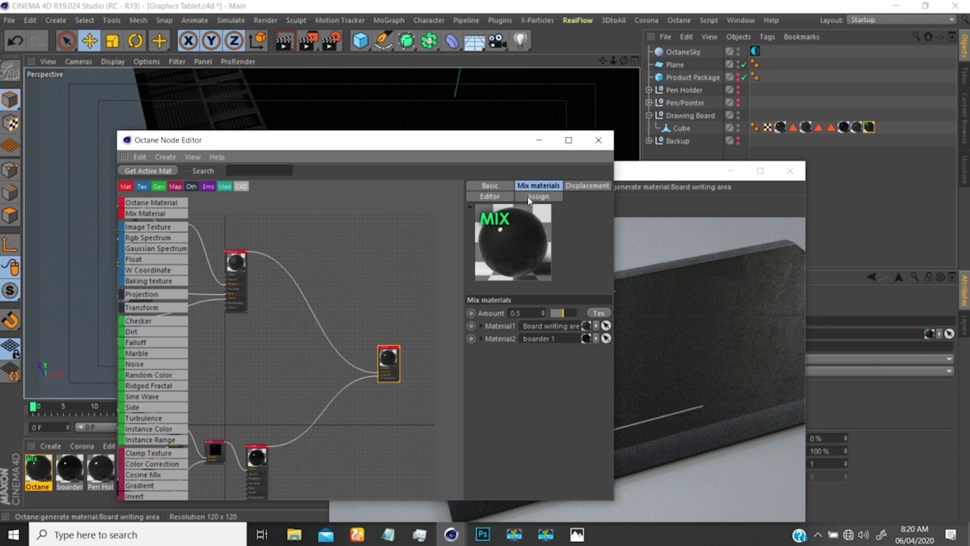
{"action": "left_click_drag", "start_coordinate": [505, 144], "coordinate": [336, 141]}
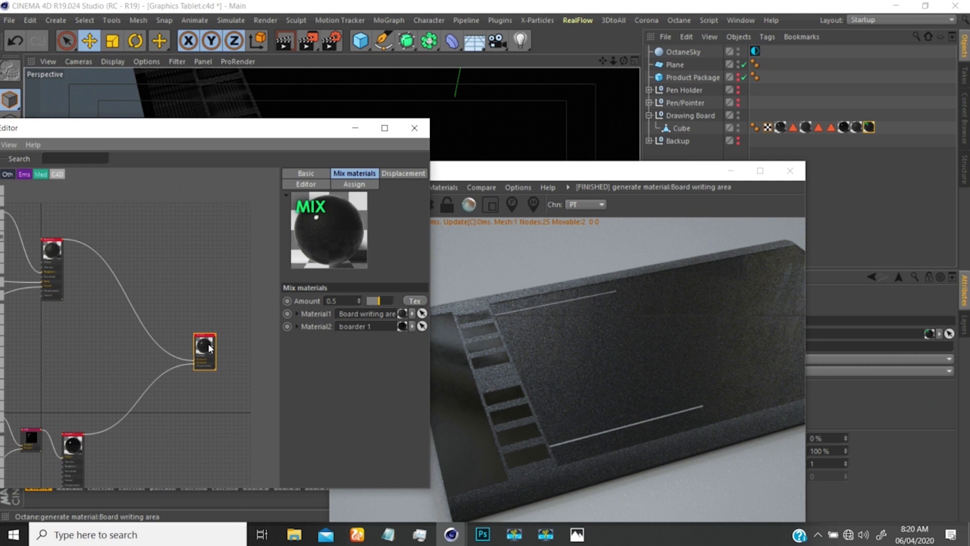
{"action": "left_click_drag", "start_coordinate": [209, 344], "coordinate": [205, 335]}
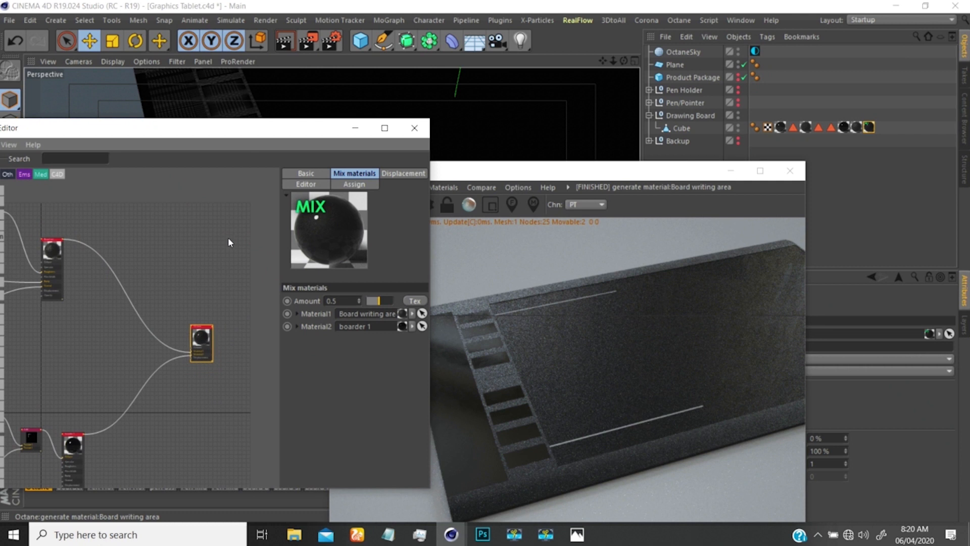
- Reposition the Node Editor so the tablet's screen remains visible in the Live Viewer beside it
{"action": "left_click_drag", "start_coordinate": [294, 129], "coordinate": [379, 218]}
{"action": "left_click", "coordinate": [546, 535]}
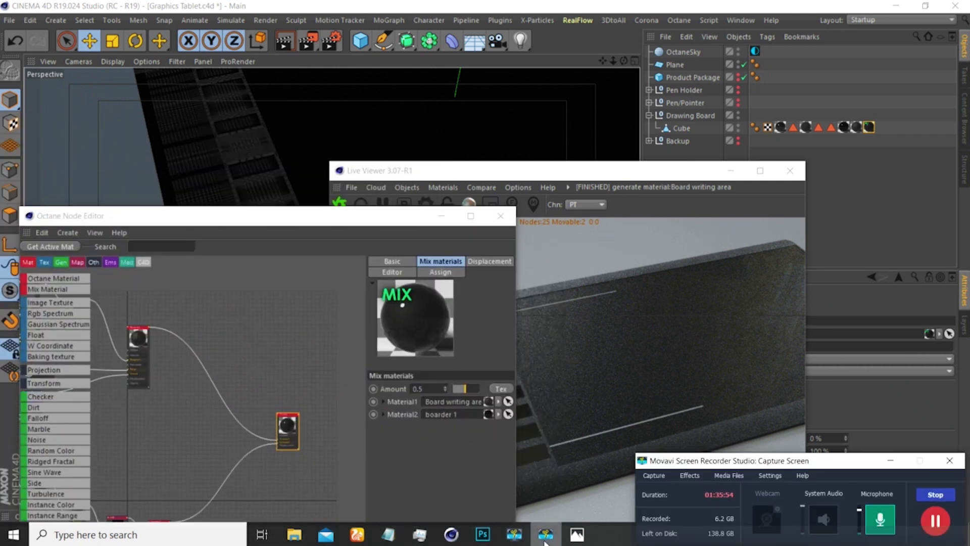
{"action": "left_click", "coordinate": [546, 535]}
{"action": "left_click_drag", "start_coordinate": [335, 224], "coordinate": [425, 150]}
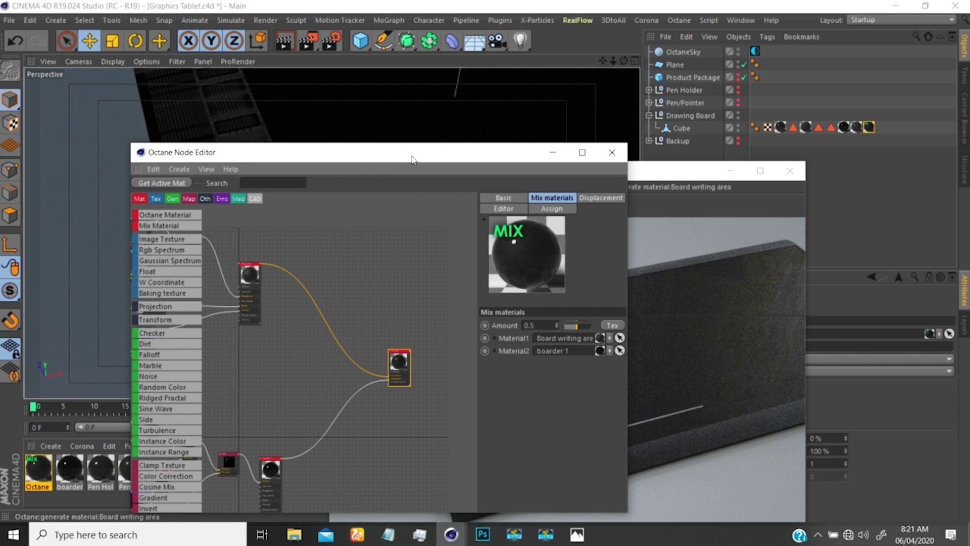
{"action": "left_click_drag", "start_coordinate": [412, 160], "coordinate": [303, 135]}
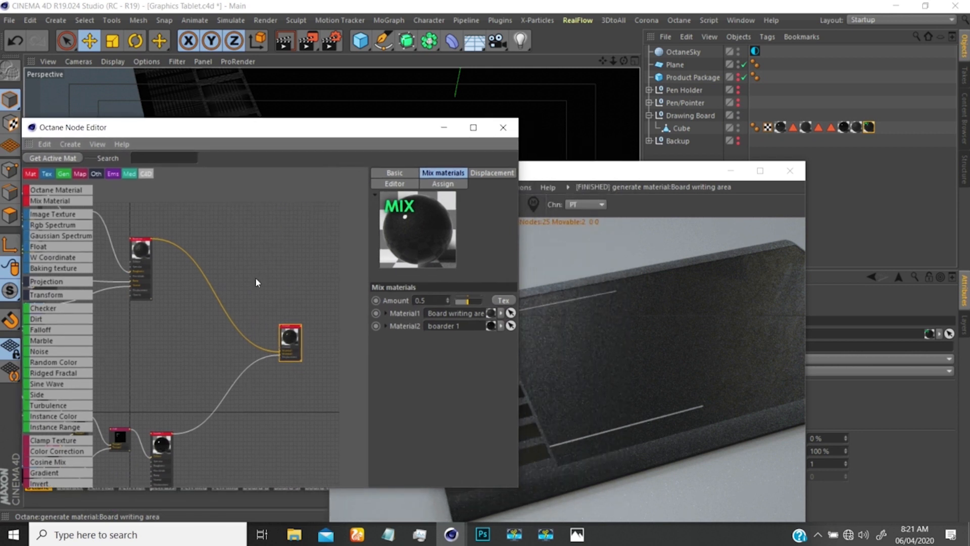
- Review the Octane Mix Material's Displacement, Editor, Assign and Mix materials settings
{"action": "left_click", "coordinate": [139, 252]}
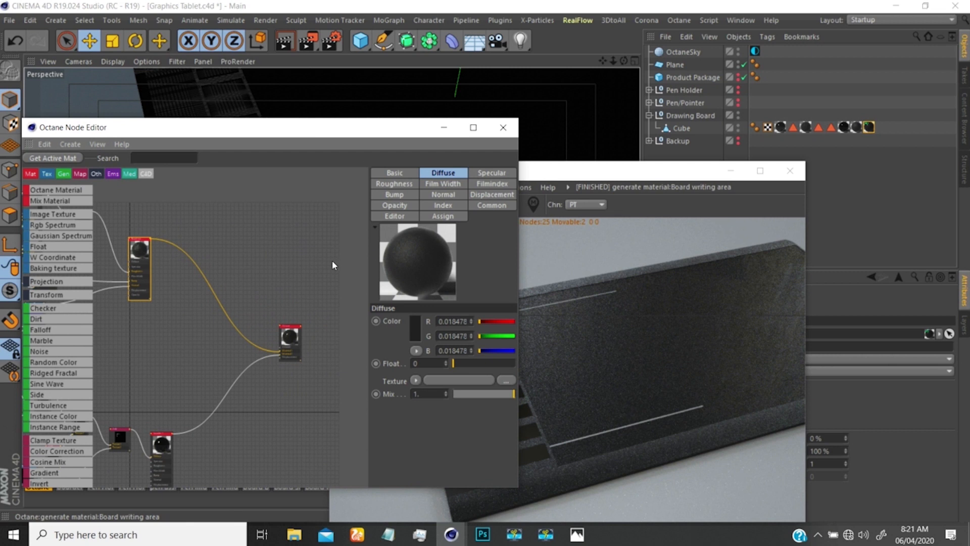
{"action": "left_click_drag", "start_coordinate": [291, 335], "coordinate": [295, 333]}
{"action": "left_click", "coordinate": [295, 334]}
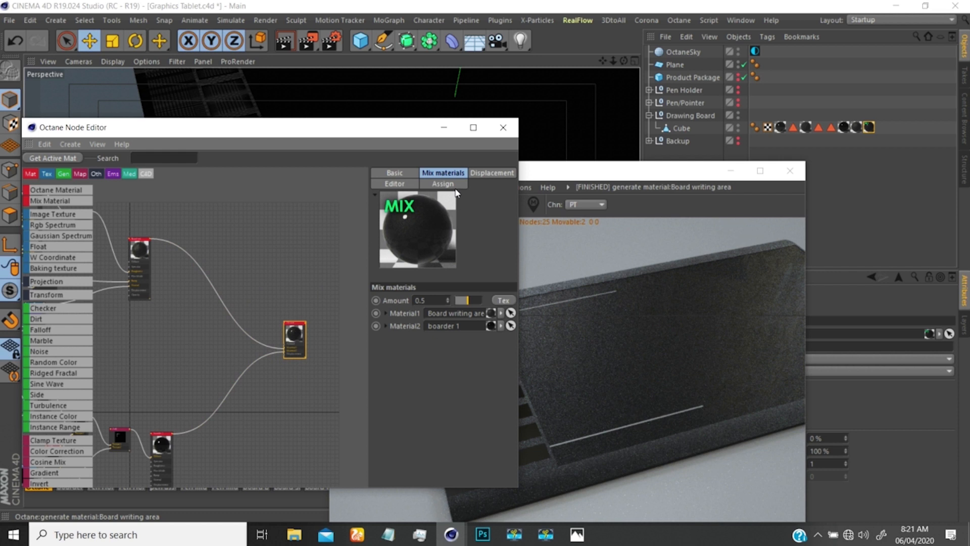
{"action": "left_click", "coordinate": [494, 172]}
{"action": "left_click", "coordinate": [406, 185]}
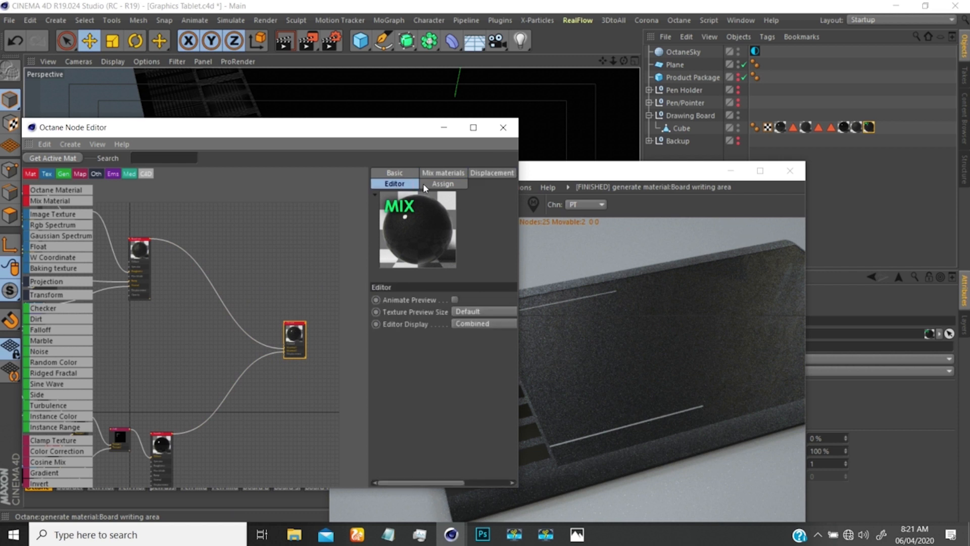
{"action": "left_click", "coordinate": [433, 184]}
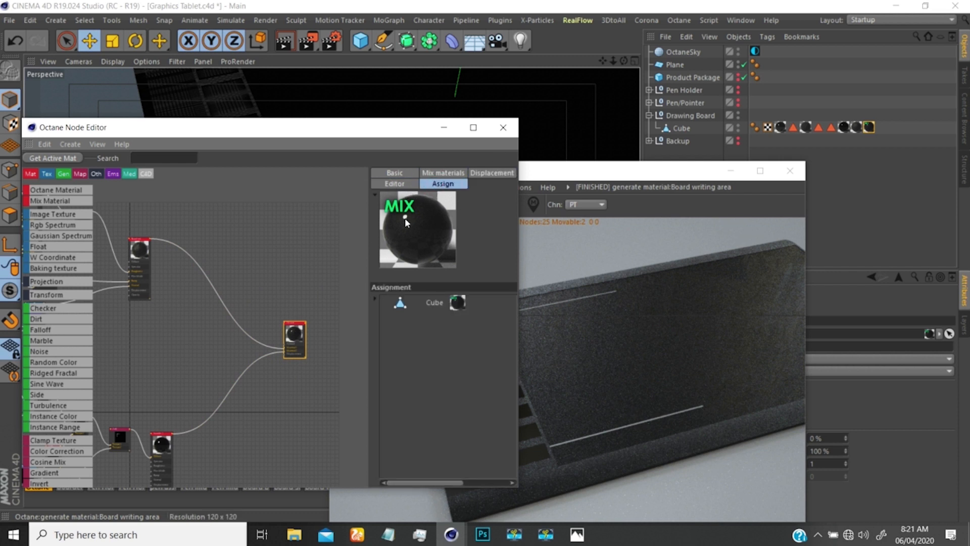
{"action": "left_click", "coordinate": [397, 186]}
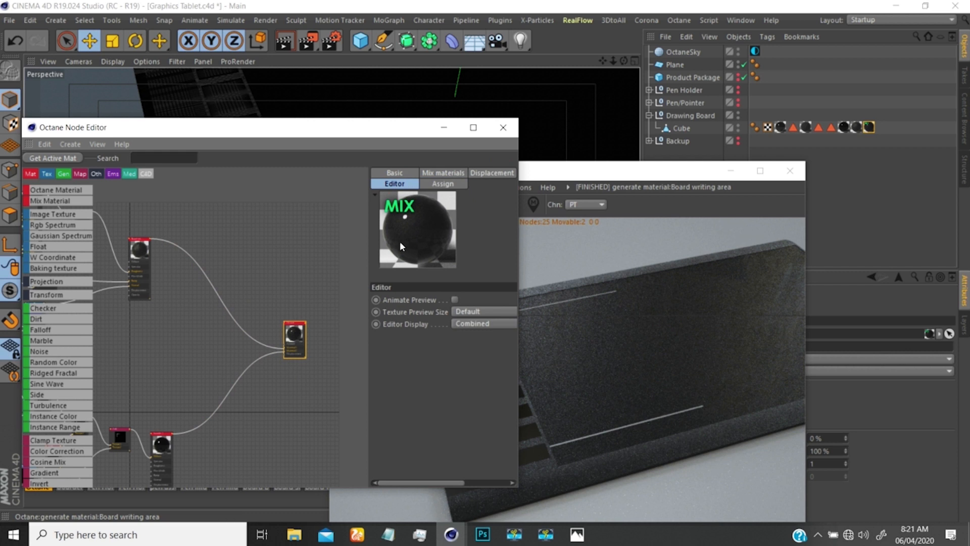
{"action": "left_click", "coordinate": [476, 174]}
{"action": "left_click", "coordinate": [444, 173]}
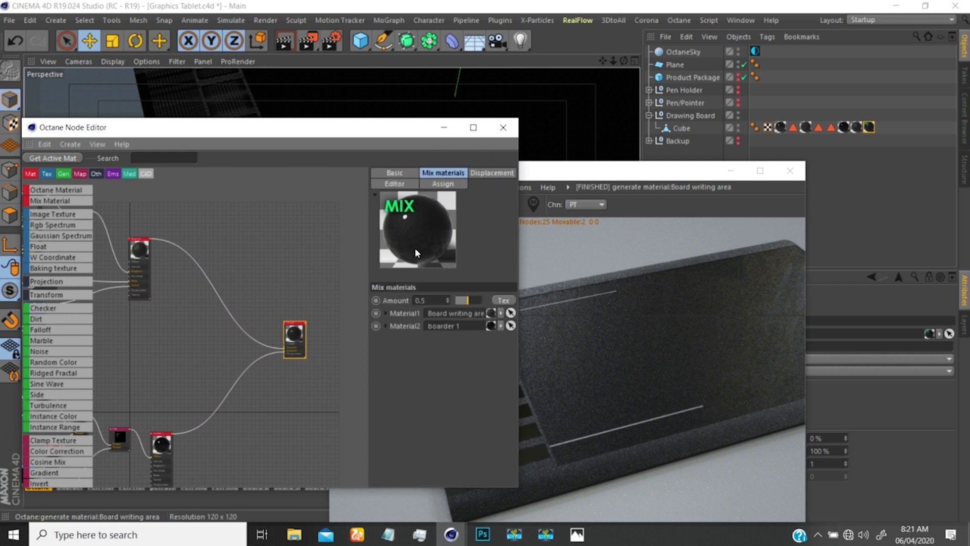
- Test the mix material's Amount at 0 and 1 to compare both materials in the render, and return it to 0.5
{"action": "left_click", "coordinate": [460, 299]}
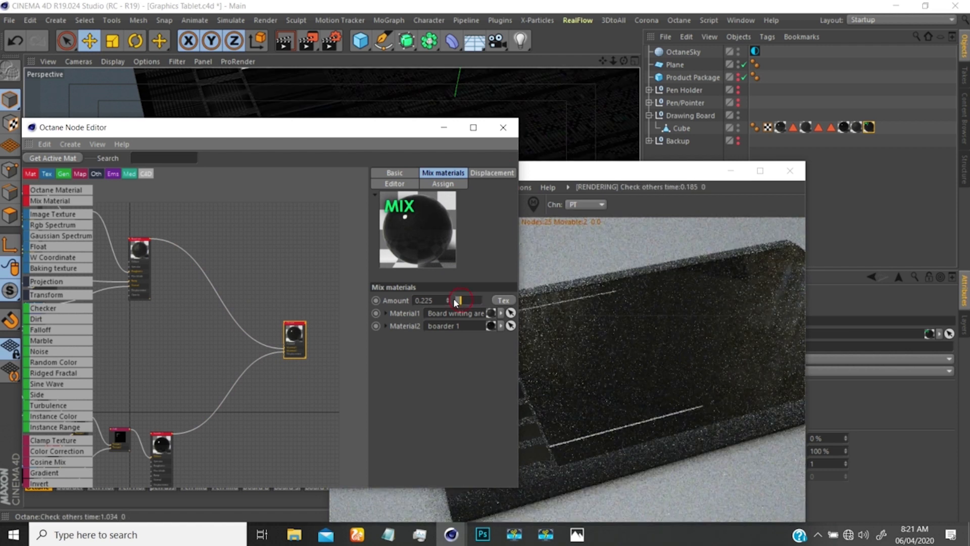
{"action": "left_click_drag", "start_coordinate": [454, 300], "coordinate": [438, 305]}
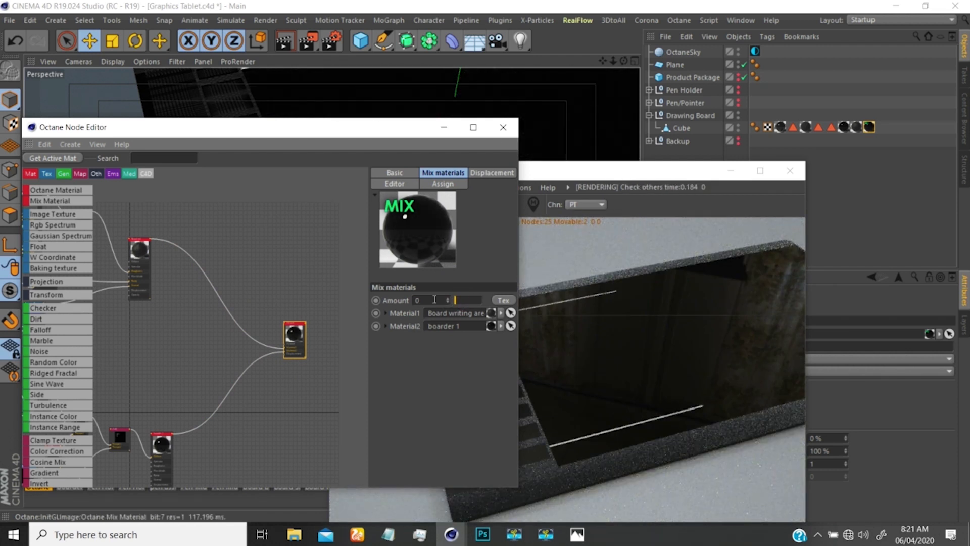
{"action": "left_click_drag", "start_coordinate": [467, 306], "coordinate": [536, 310]}
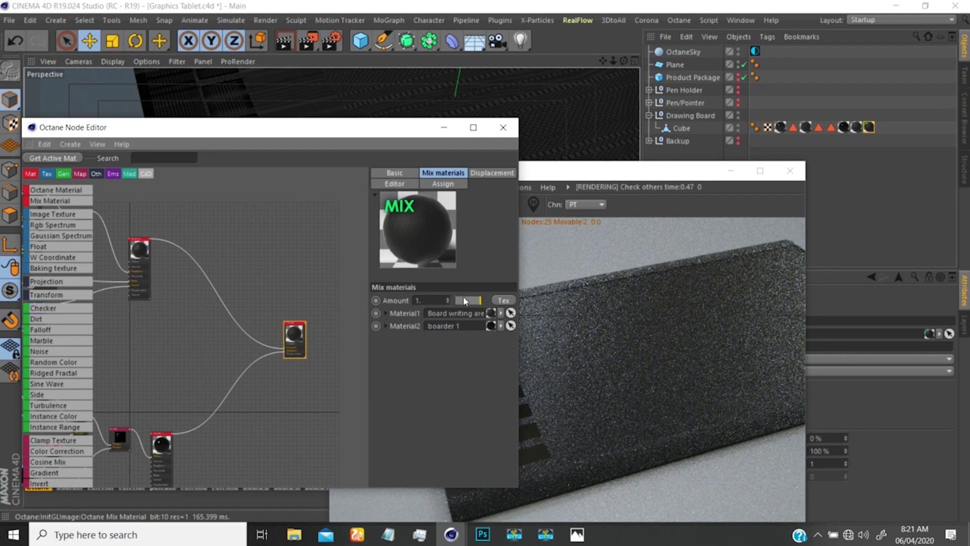
{"action": "mouse_move", "coordinate": [480, 302]}
{"action": "left_mouse_down"}
{"action": "mouse_move", "coordinate": [488, 302]}
{"action": "mouse_move", "coordinate": [472, 301]}
{"action": "left_mouse_up"}
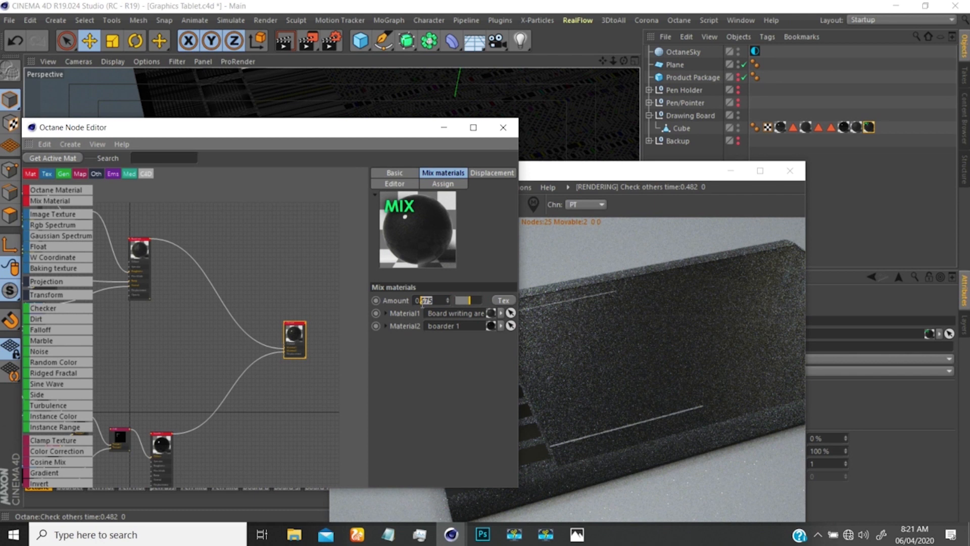
{"action": "type", "text": "5"}
{"action": "key", "text": "Return"}
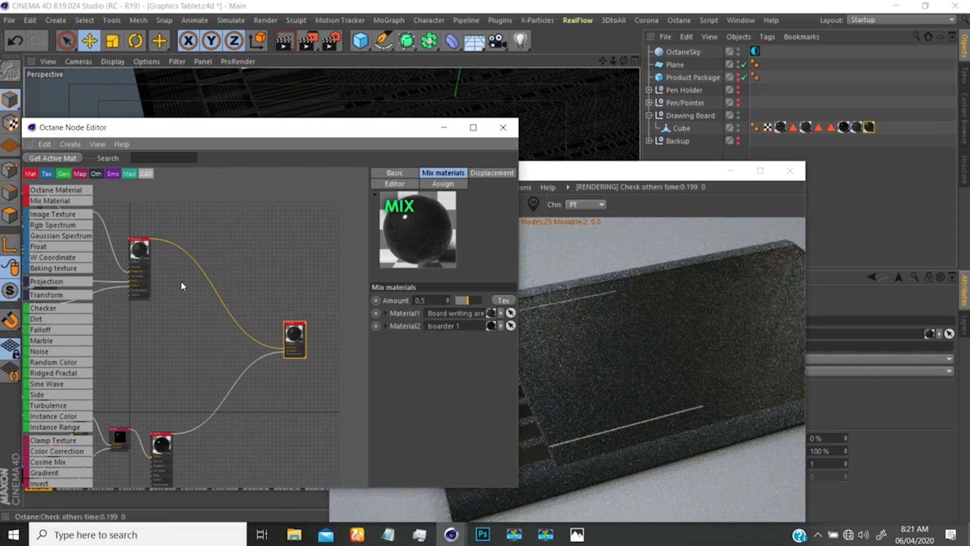
- Examine the node tree around boarder 1 and the full list of available Octane node types
{"action": "middle_click_drag", "start_coordinate": [187, 287], "coordinate": [286, 254]}
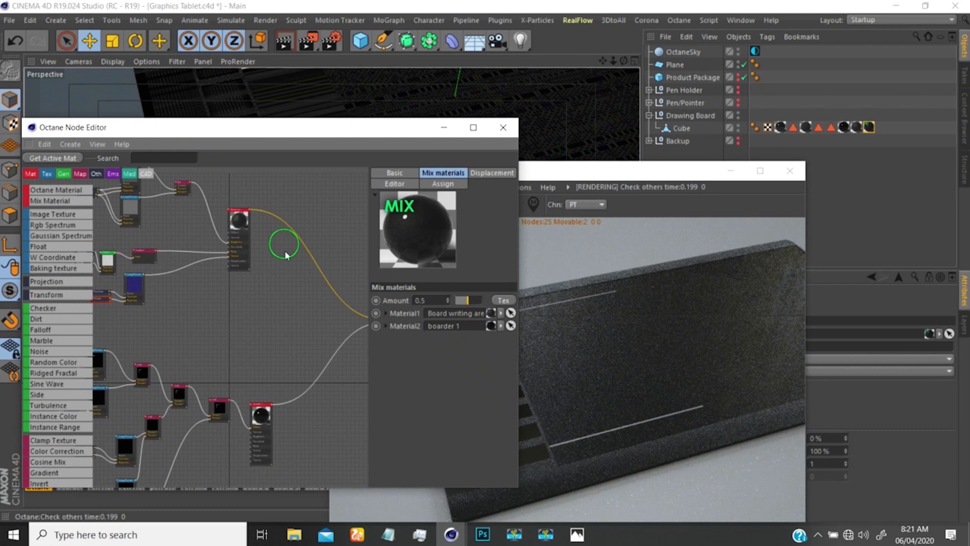
{"action": "middle_click_drag", "start_coordinate": [242, 359], "coordinate": [291, 284]}
{"action": "right_click_drag", "start_coordinate": [228, 315], "coordinate": [198, 344], "text": "alt"}
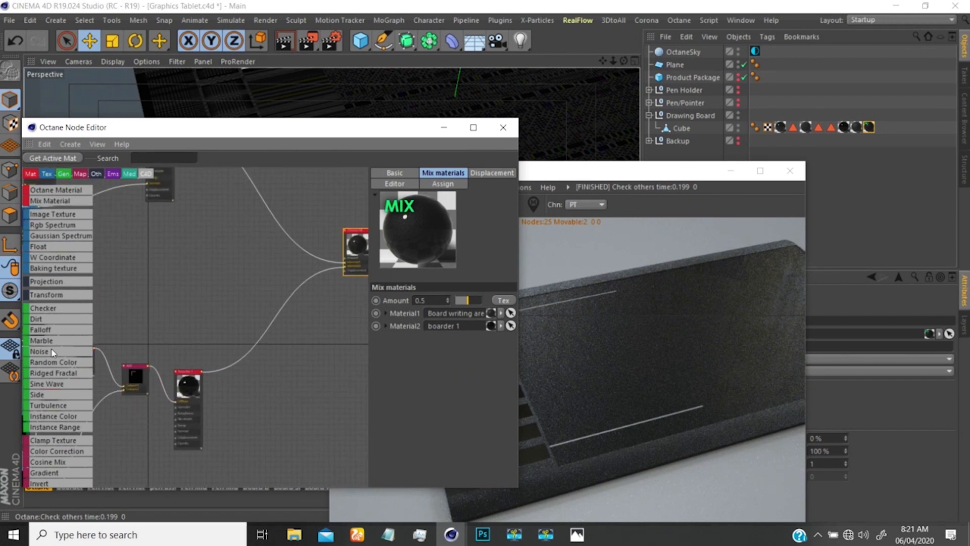
{"action": "scroll", "coordinate": [44, 361], "scroll_direction": "down", "scroll_amount": 5}
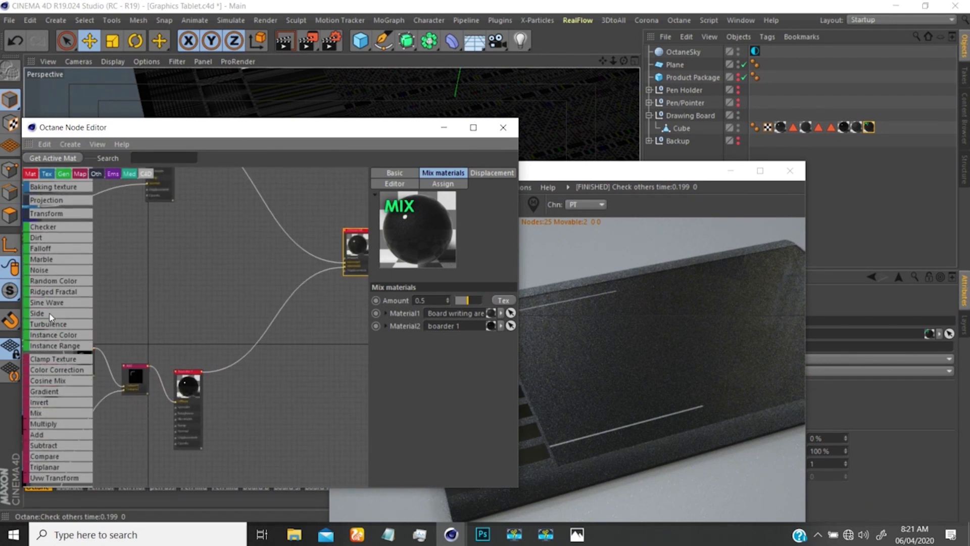
{"action": "scroll", "coordinate": [55, 346], "scroll_direction": "down", "scroll_amount": 4}
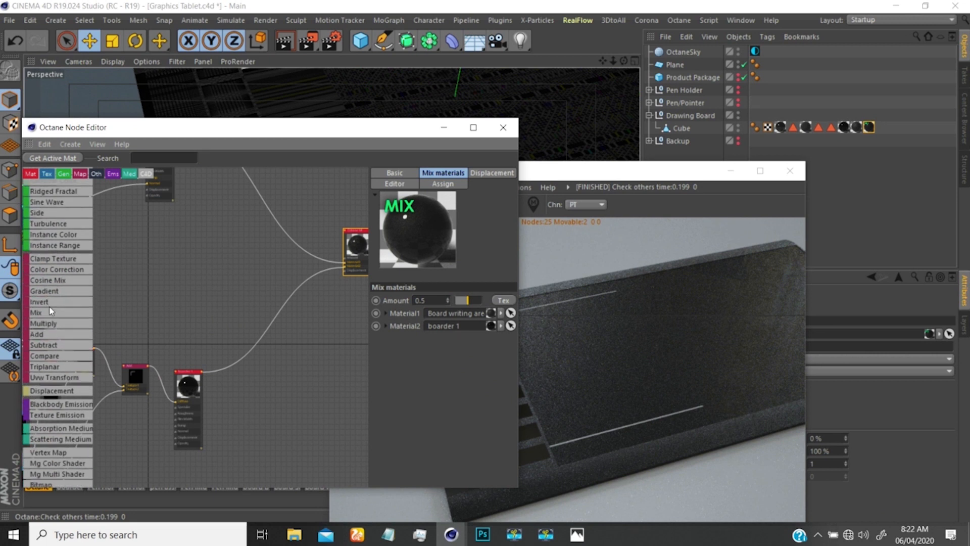
{"action": "scroll", "coordinate": [51, 356], "scroll_direction": "down", "scroll_amount": 3}
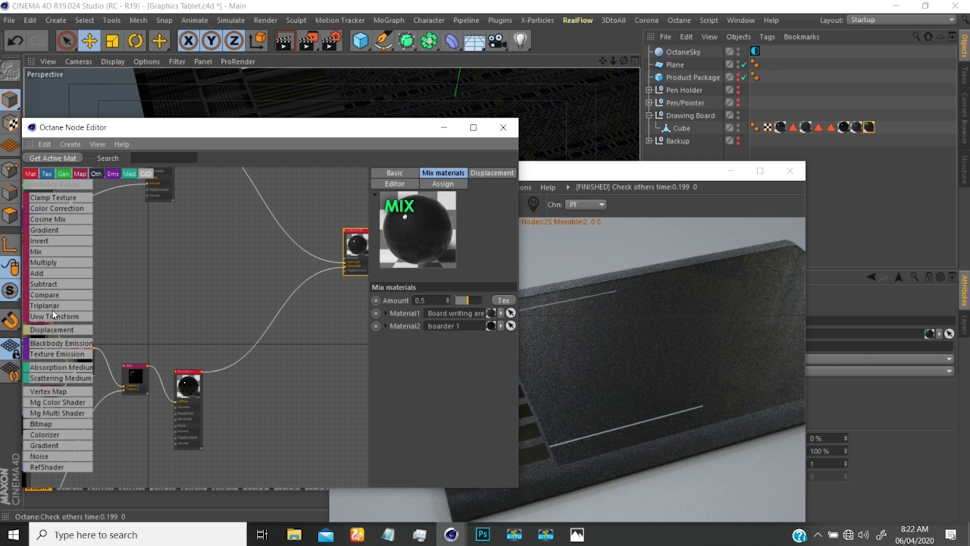
{"action": "scroll", "coordinate": [53, 314], "scroll_direction": "up", "scroll_amount": 2}
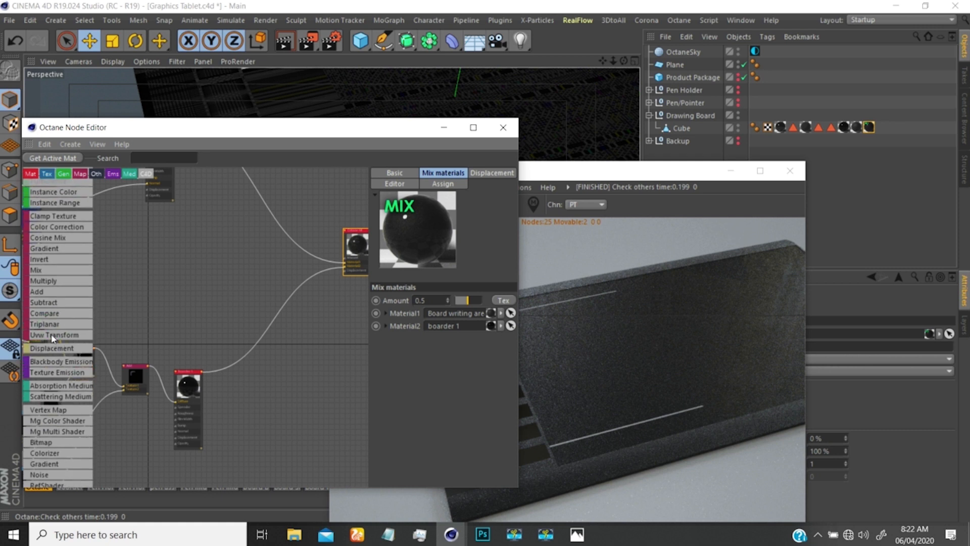
{"action": "scroll", "coordinate": [50, 347], "scroll_direction": "up", "scroll_amount": 9}
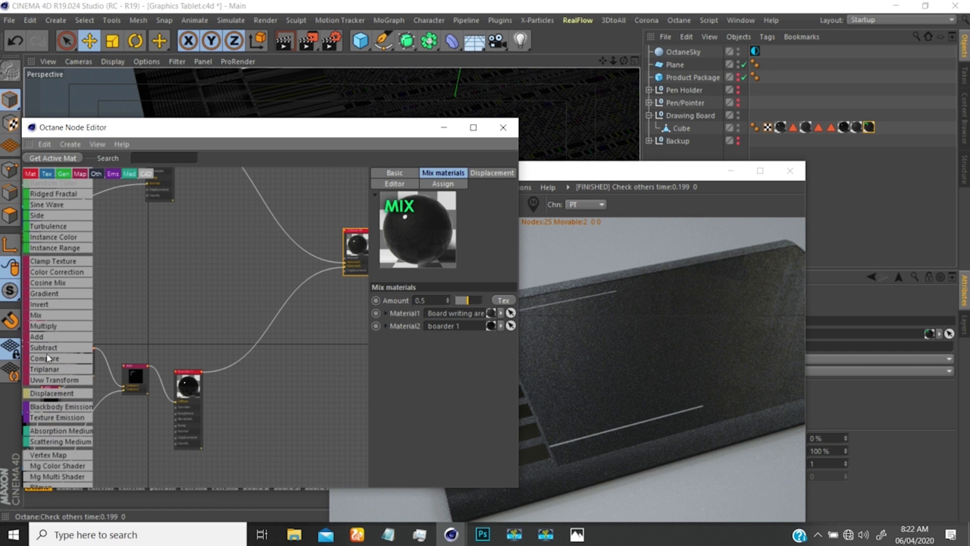
{"action": "scroll", "coordinate": [45, 345], "scroll_direction": "up", "scroll_amount": 9}
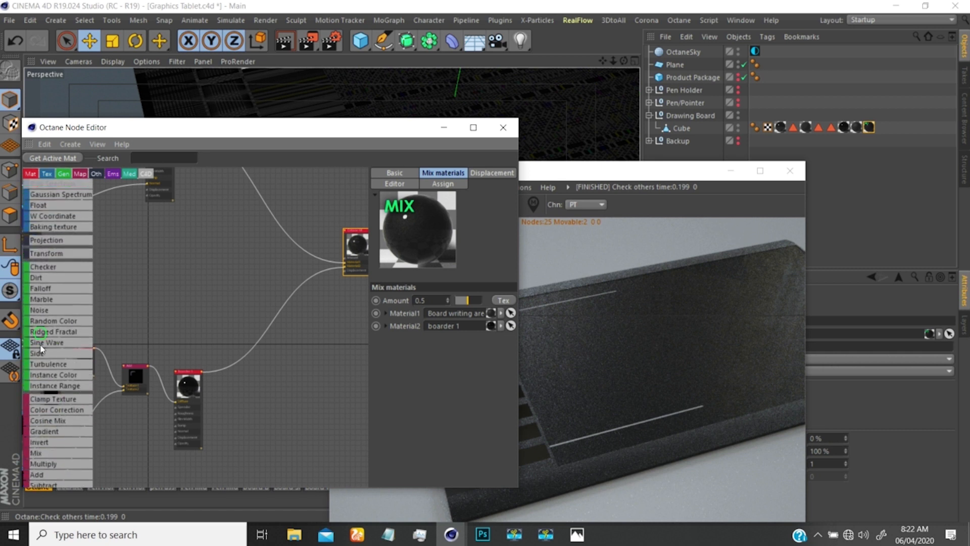
{"action": "scroll", "coordinate": [41, 338], "scroll_direction": "up", "scroll_amount": 5}
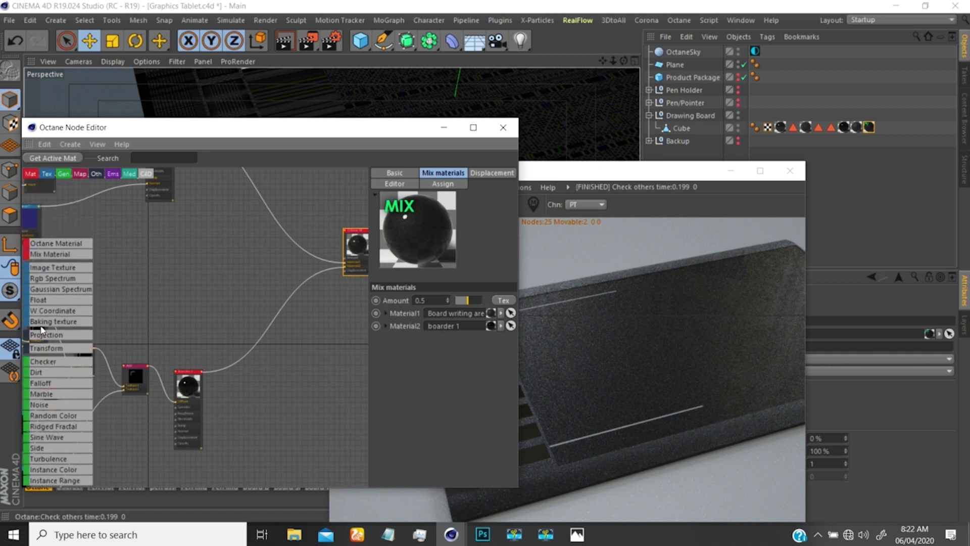
{"action": "middle_click_drag", "start_coordinate": [40, 352], "coordinate": [41, 345]}
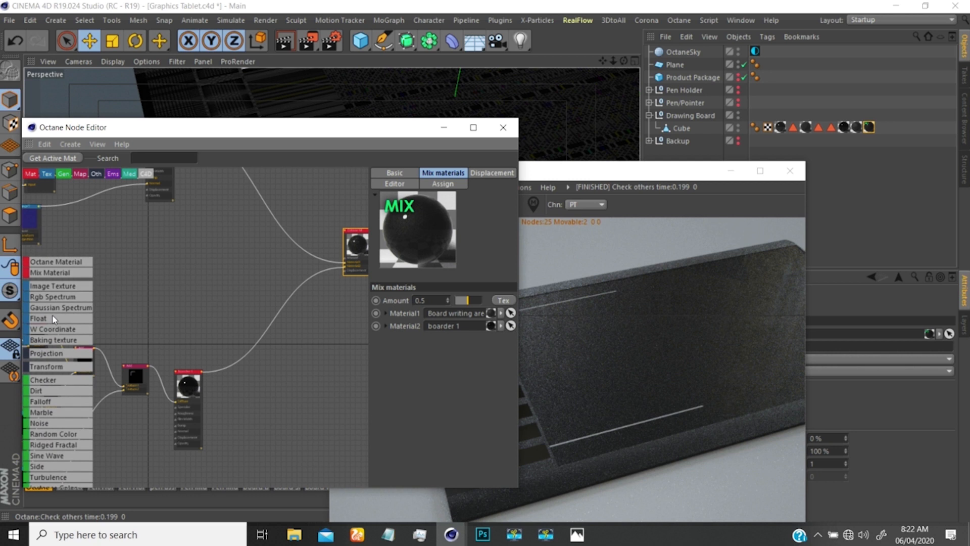
- Examine the boarder 1 material's channels, including Diffuse, Film Width, Displacement, Normal, Bump, Specular, Roughness, Editor and Assign
{"action": "left_click", "coordinate": [196, 386]}
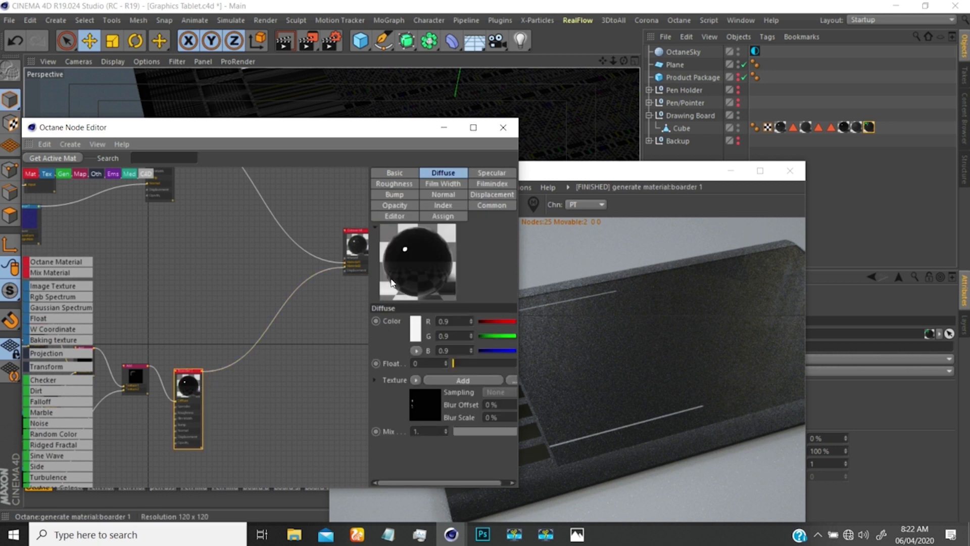
{"action": "left_click", "coordinate": [438, 206]}
{"action": "left_click", "coordinate": [399, 217]}
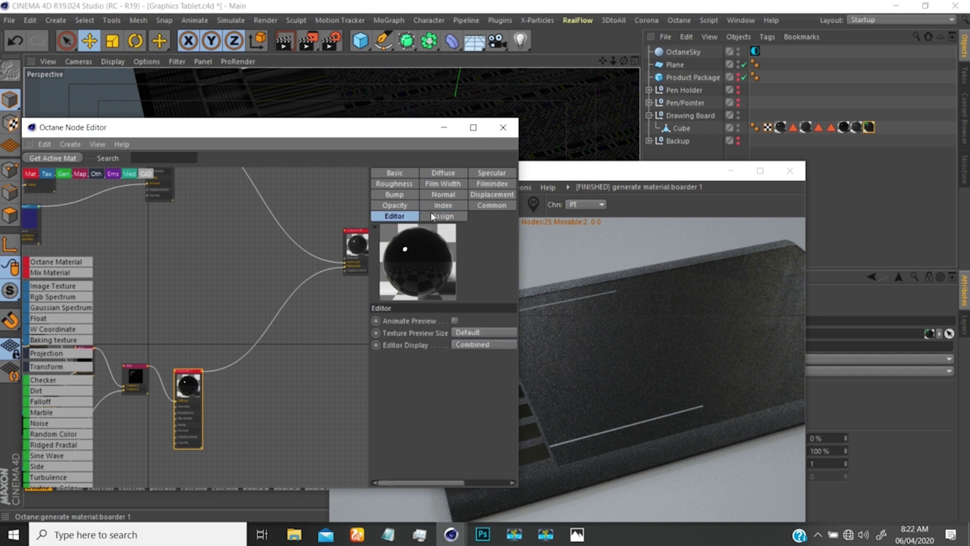
{"action": "left_click", "coordinate": [441, 217]}
{"action": "left_click", "coordinate": [488, 196]}
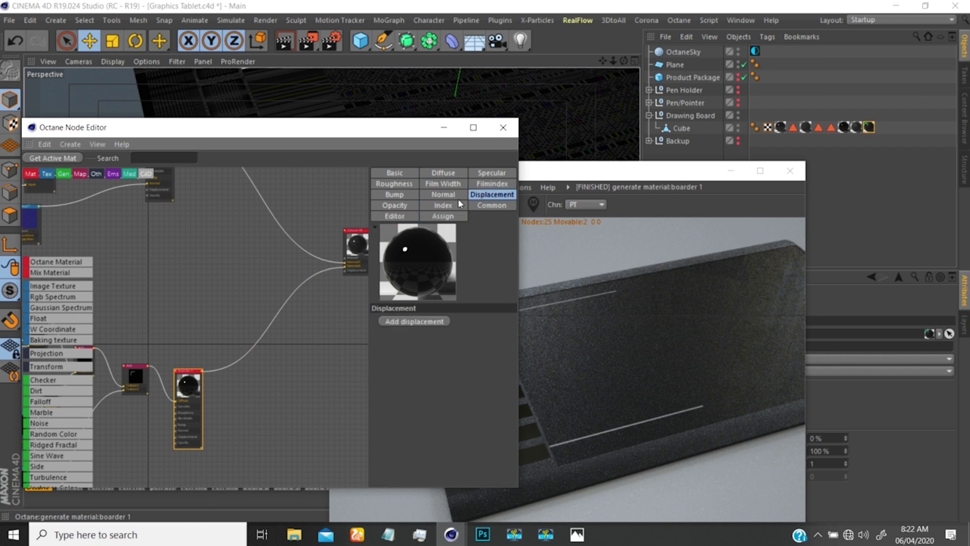
{"action": "left_click", "coordinate": [443, 195]}
{"action": "left_click", "coordinate": [397, 195]}
{"action": "left_click", "coordinate": [442, 184]}
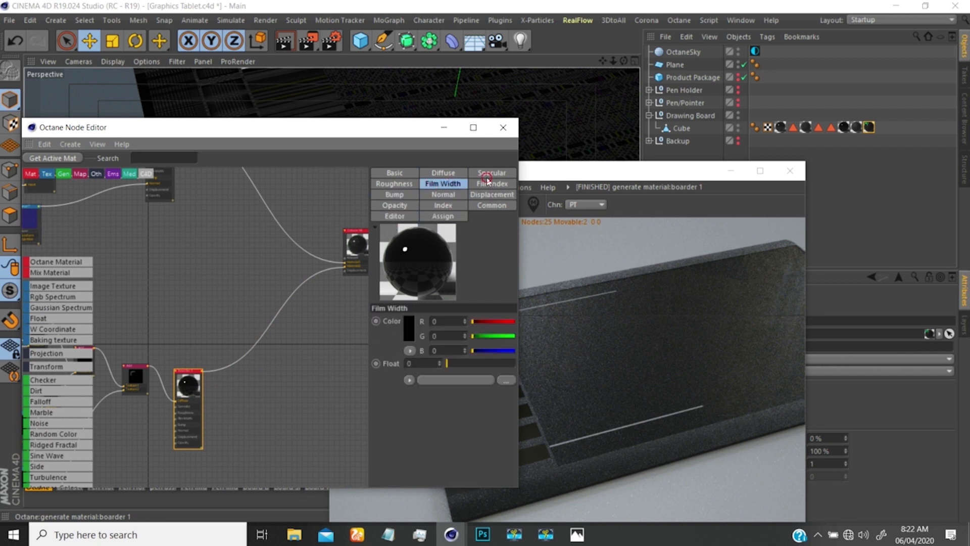
{"action": "left_click", "coordinate": [486, 172]}
{"action": "left_click", "coordinate": [443, 173]}
{"action": "left_click", "coordinate": [395, 184]}
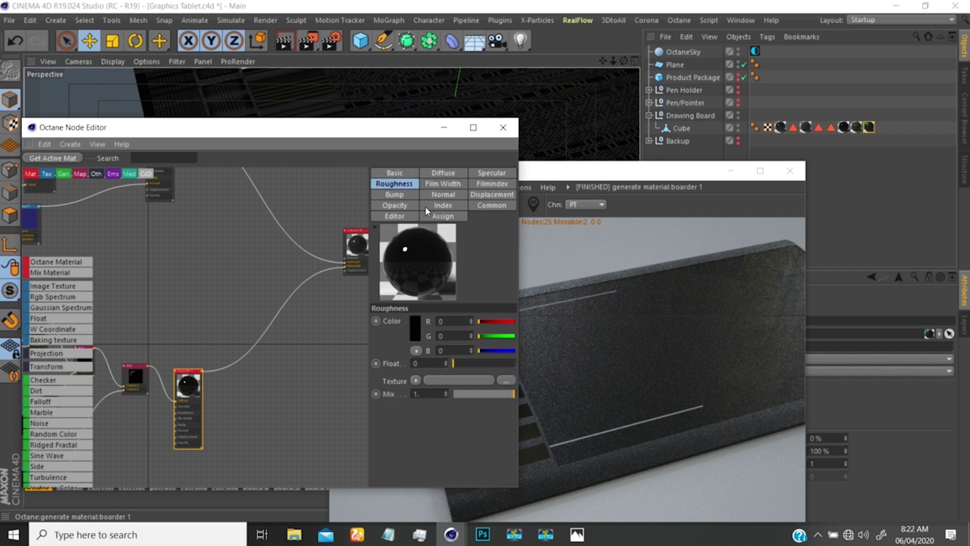
{"action": "left_click", "coordinate": [409, 217]}
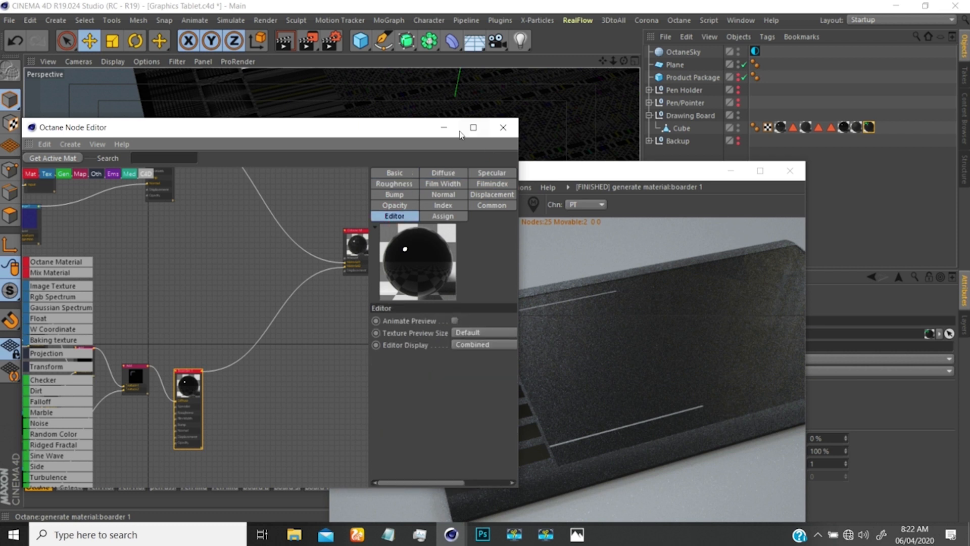
- Close the Node Editor and reposition the Live Viewer clear of the mix material's texture tag properties
{"action": "left_click_drag", "start_coordinate": [461, 134], "coordinate": [341, 134]}
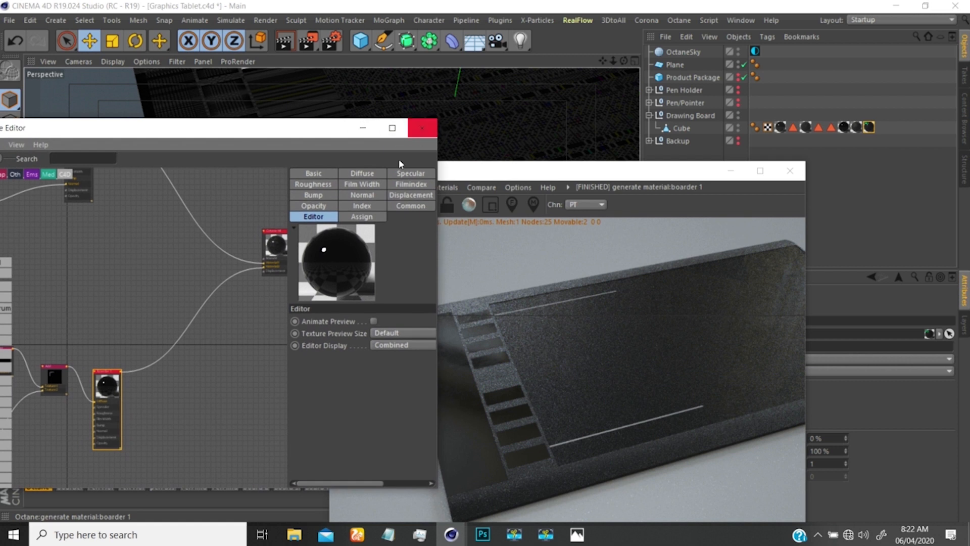
{"action": "left_click", "coordinate": [422, 128]}
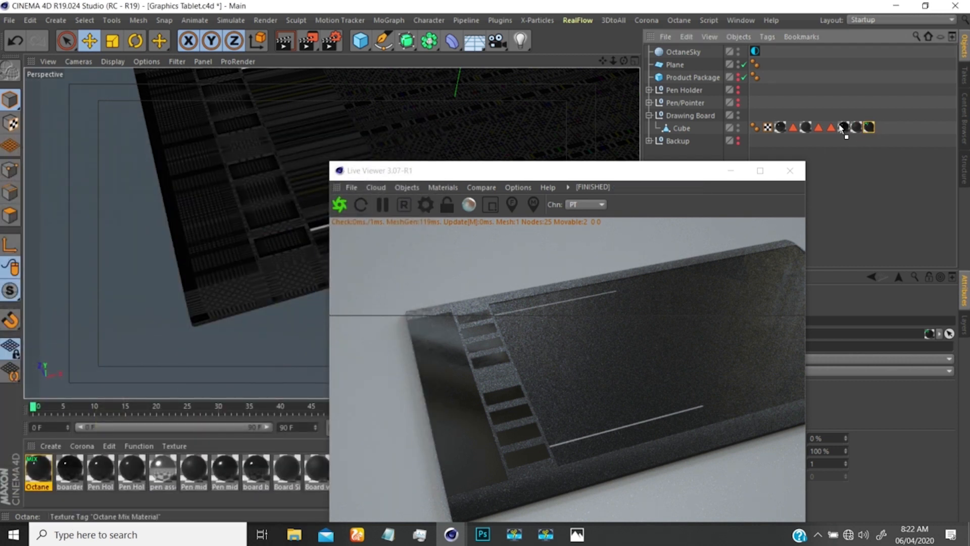
{"action": "left_click_drag", "start_coordinate": [688, 170], "coordinate": [503, 133]}
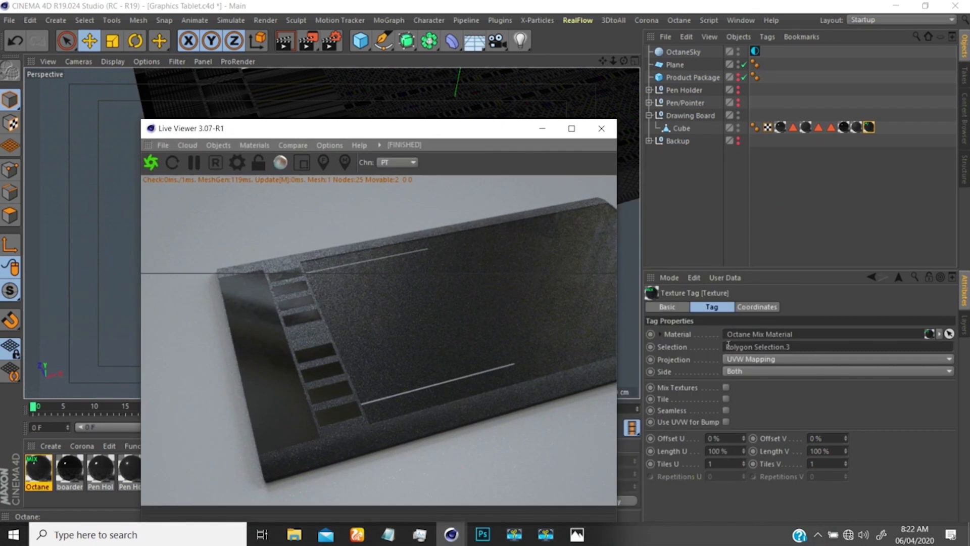
- Try Flat and Frontal projection on the Cube's Octane Mix Material texture tag
{"action": "left_click", "coordinate": [752, 362]}
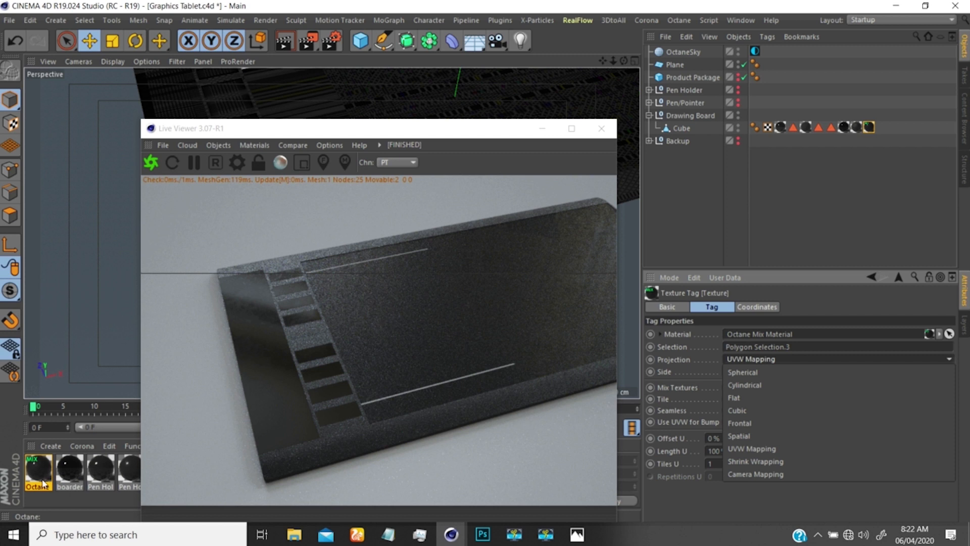
{"action": "left_click", "coordinate": [731, 397]}
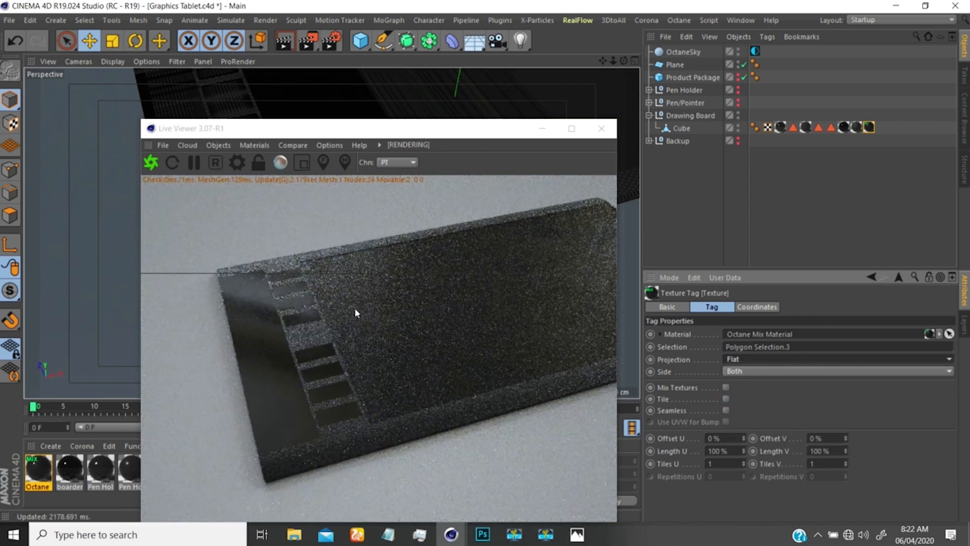
{"action": "left_click", "coordinate": [744, 358]}
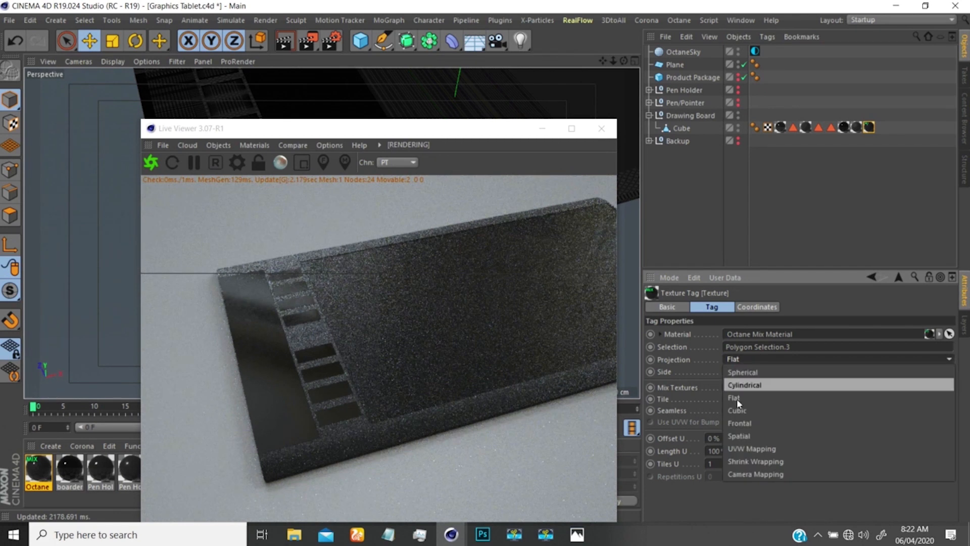
{"action": "left_click", "coordinate": [735, 424]}
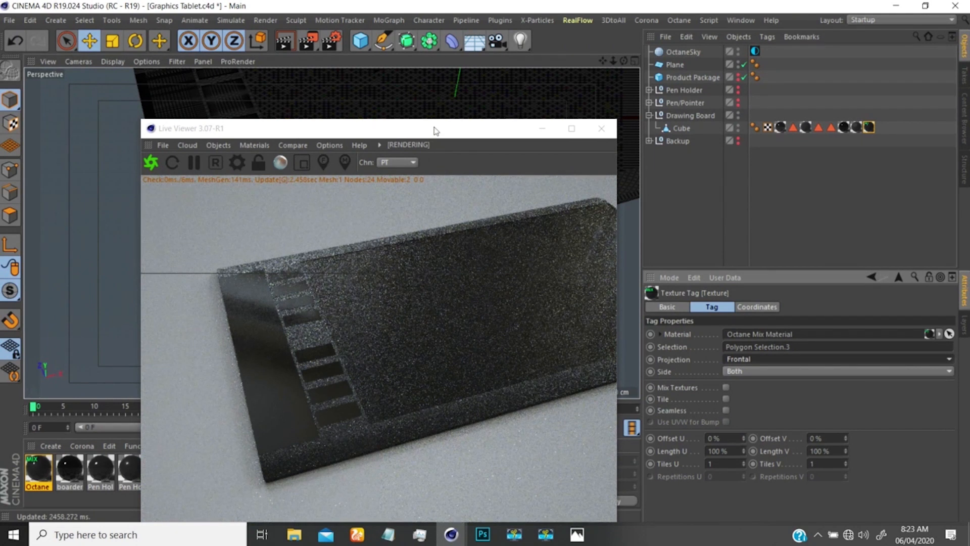
- View the tablet from above and fit the Octane Mix Material texture to a region drawn over the writing area
{"action": "left_click_drag", "start_coordinate": [436, 131], "coordinate": [398, 342]}
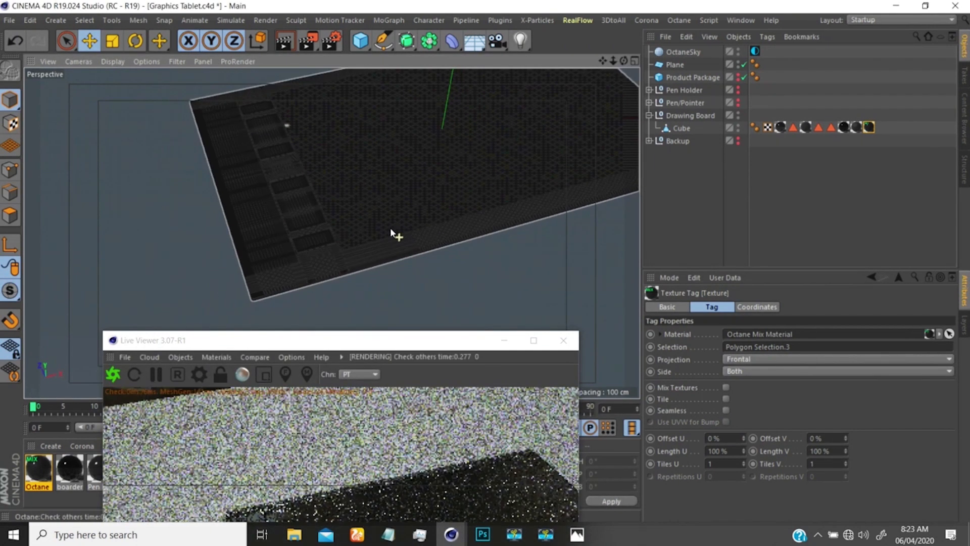
{"action": "left_click_drag", "start_coordinate": [391, 230], "coordinate": [341, 262], "text": "alt"}
{"action": "left_click_drag", "start_coordinate": [350, 342], "coordinate": [369, 410]}
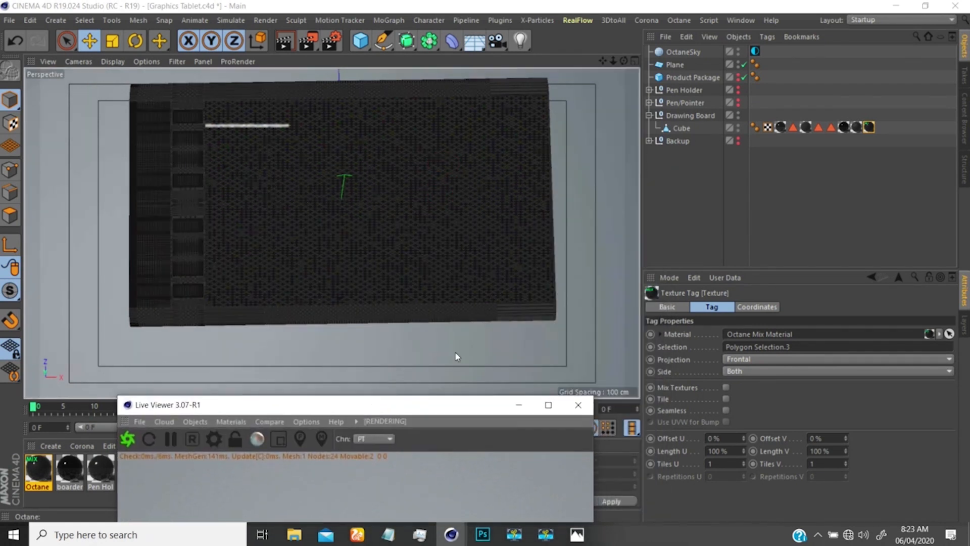
{"action": "right_click", "coordinate": [869, 130]}
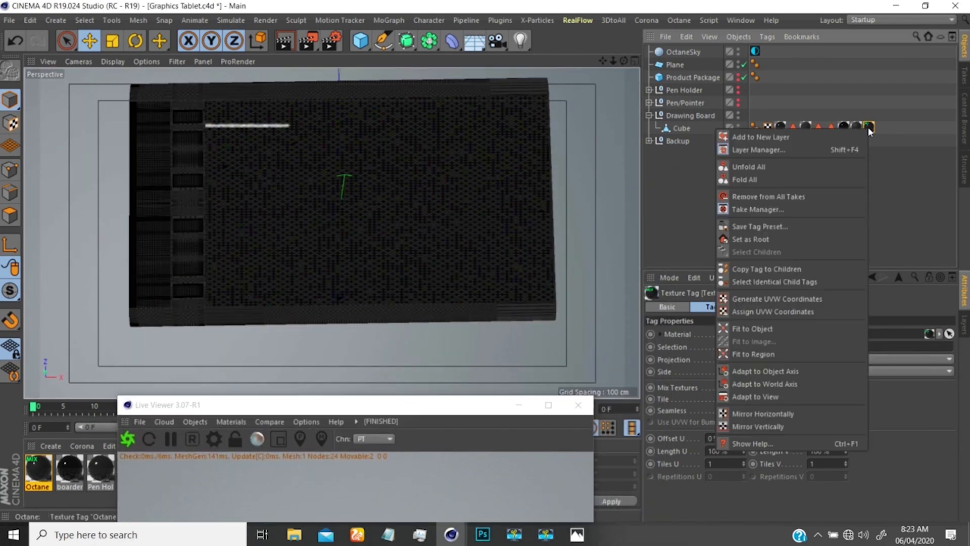
{"action": "left_click", "coordinate": [742, 354]}
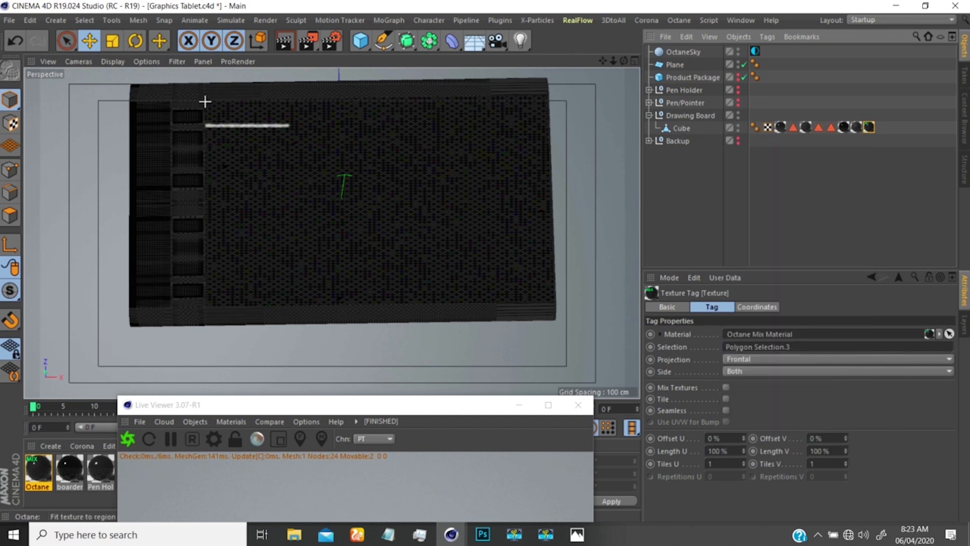
{"action": "left_click_drag", "start_coordinate": [206, 101], "coordinate": [550, 300]}
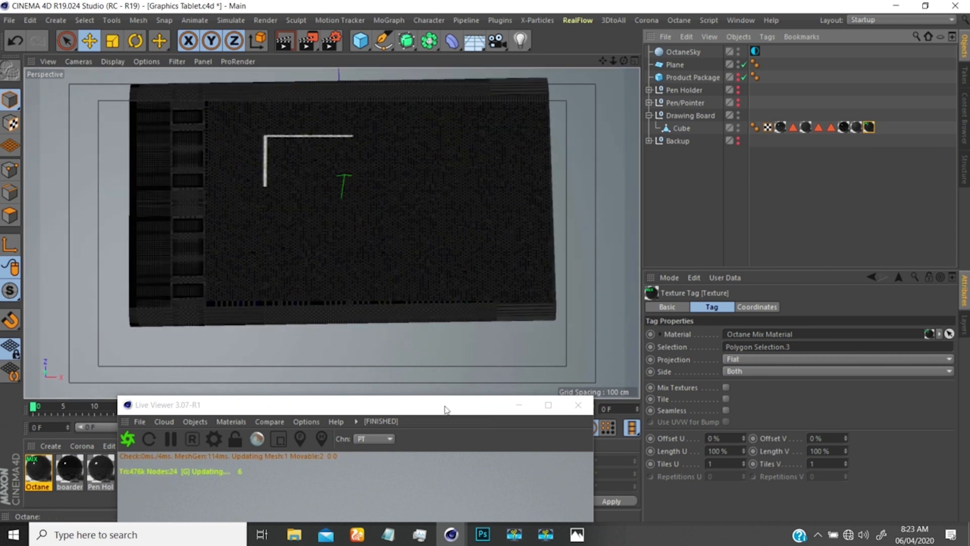
{"action": "left_click_drag", "start_coordinate": [444, 406], "coordinate": [492, 281]}
{"action": "left_click_drag", "start_coordinate": [508, 244], "coordinate": [399, 415]}
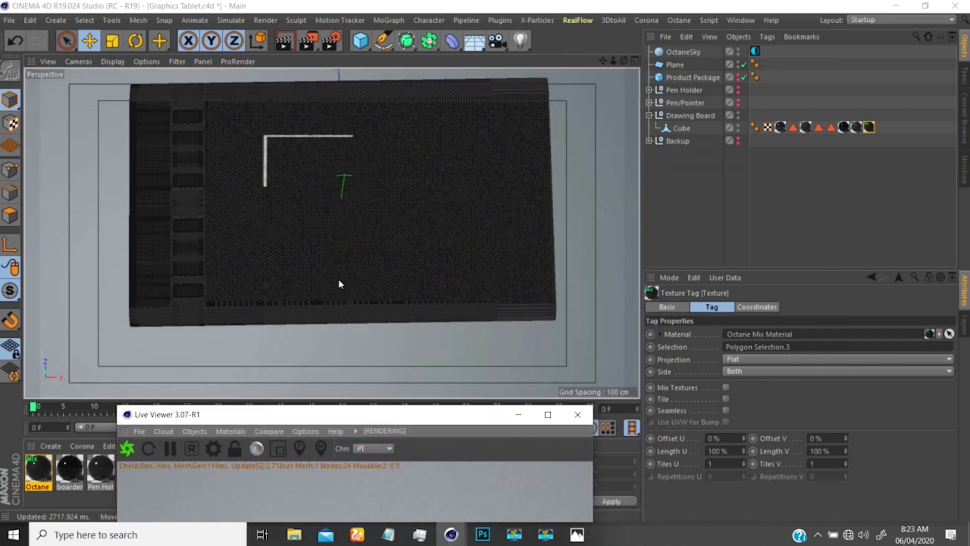
- Square the top-down view of the tablet and refit the mix material texture to a region spanning the whole writing area
{"action": "left_click", "coordinate": [369, 212]}
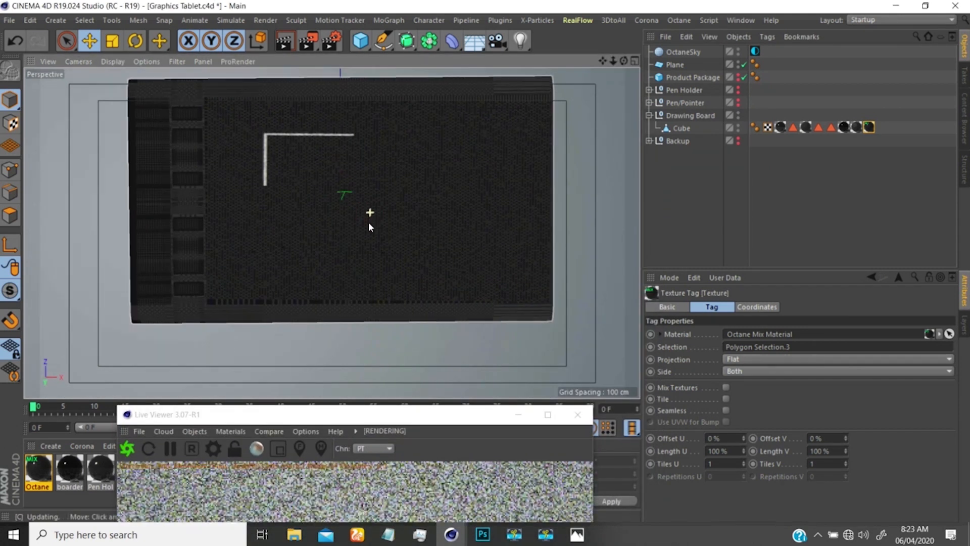
{"action": "left_click_drag", "start_coordinate": [370, 225], "coordinate": [365, 226], "text": "alt"}
{"action": "middle_click_drag", "start_coordinate": [353, 204], "coordinate": [351, 234], "text": "alt"}
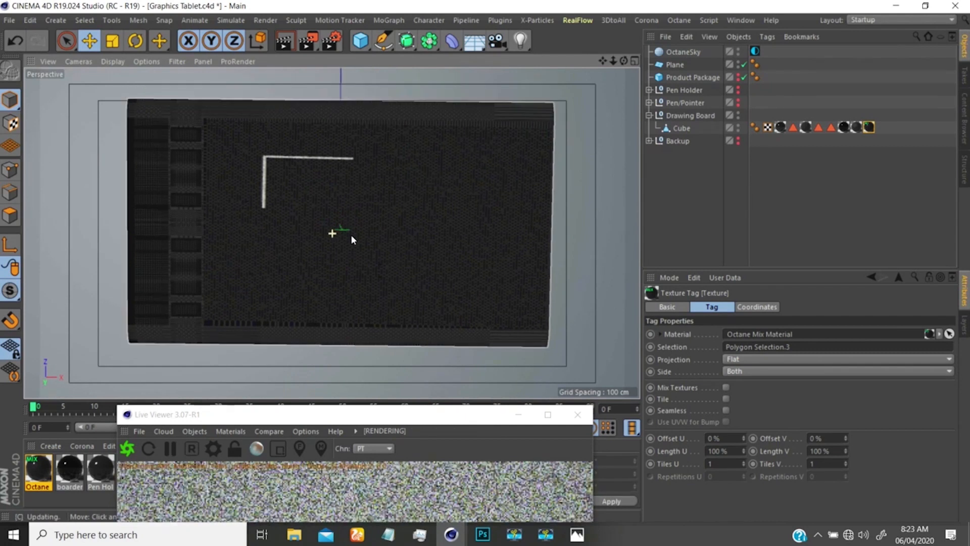
{"action": "left_click_drag", "start_coordinate": [343, 231], "coordinate": [342, 229], "text": "alt"}
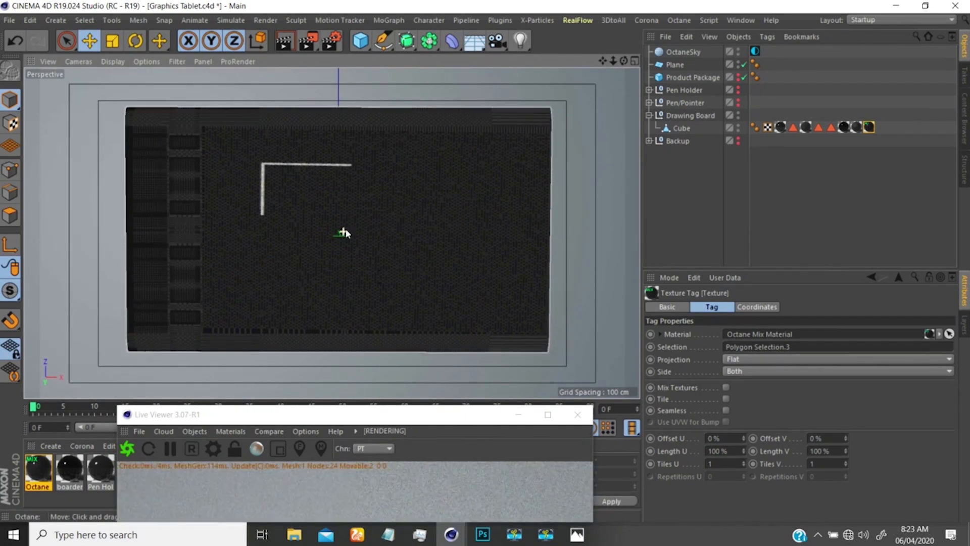
{"action": "left_click_drag", "start_coordinate": [489, 246], "coordinate": [490, 249], "text": "alt"}
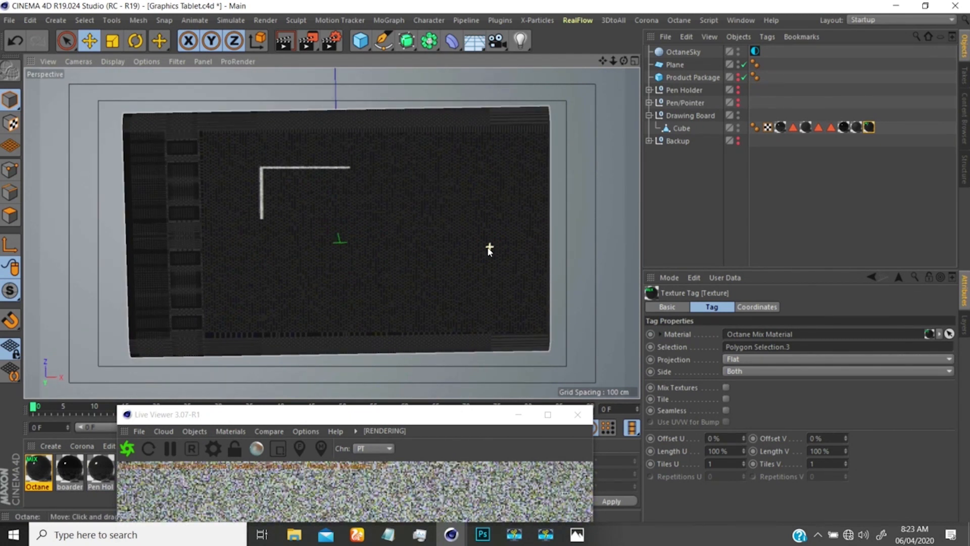
{"action": "left_click_drag", "start_coordinate": [490, 251], "coordinate": [490, 249], "text": "alt"}
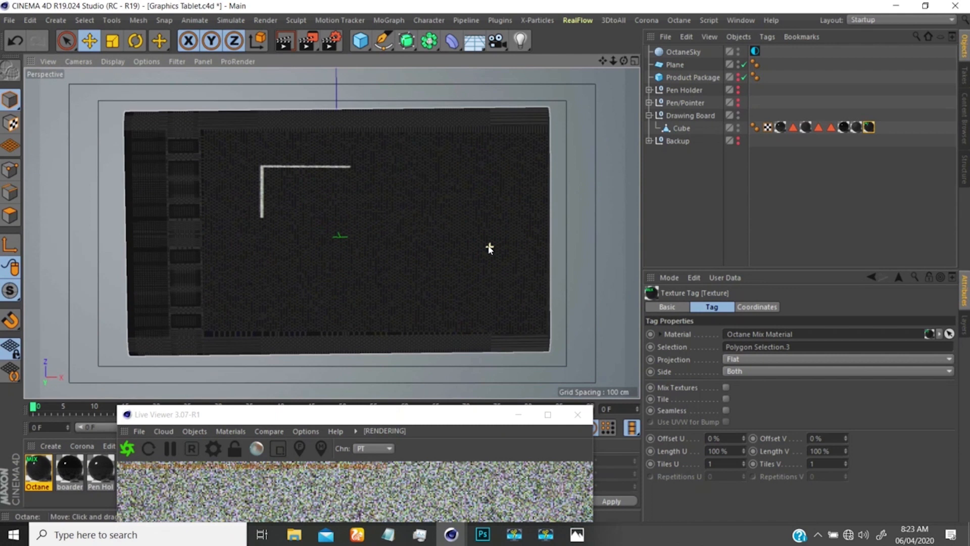
{"action": "left_click", "coordinate": [869, 128]}
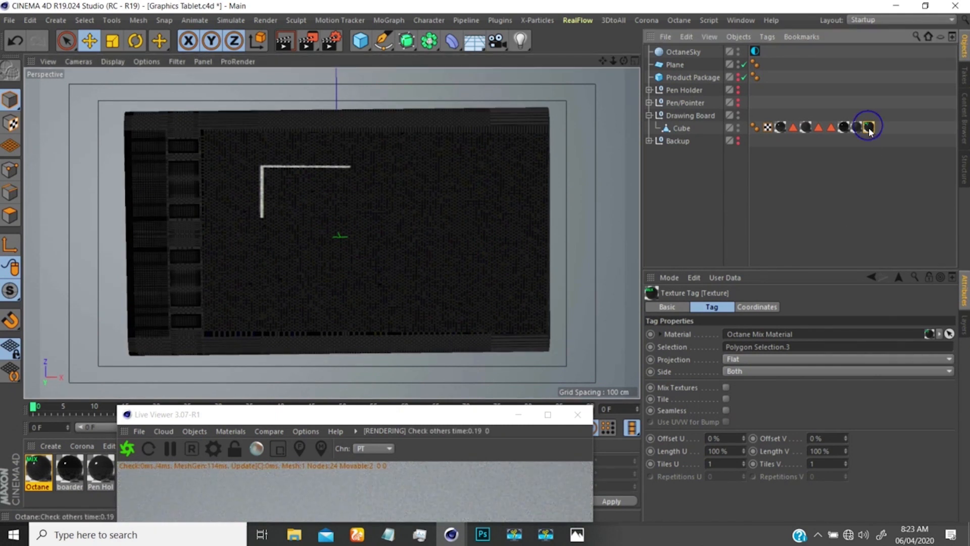
{"action": "right_click", "coordinate": [869, 129]}
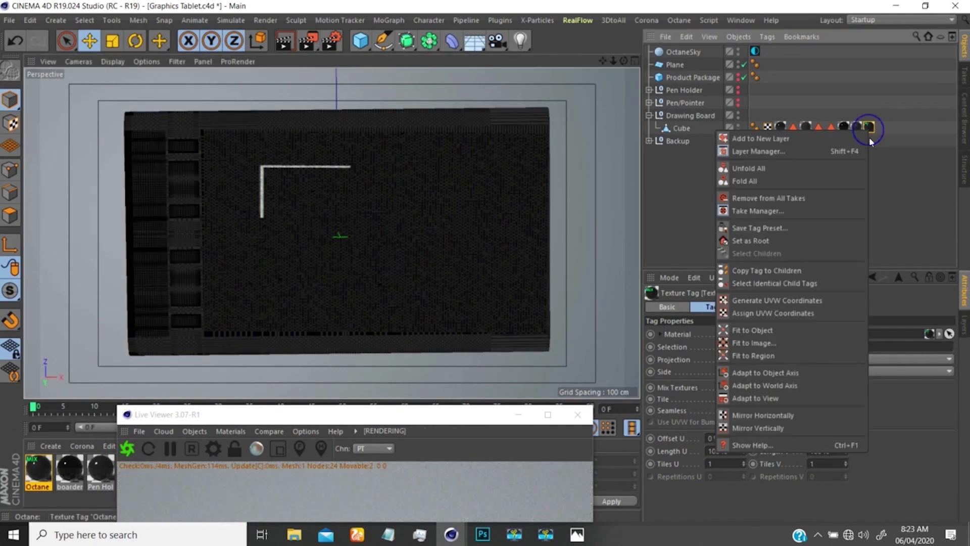
{"action": "left_click", "coordinate": [751, 357]}
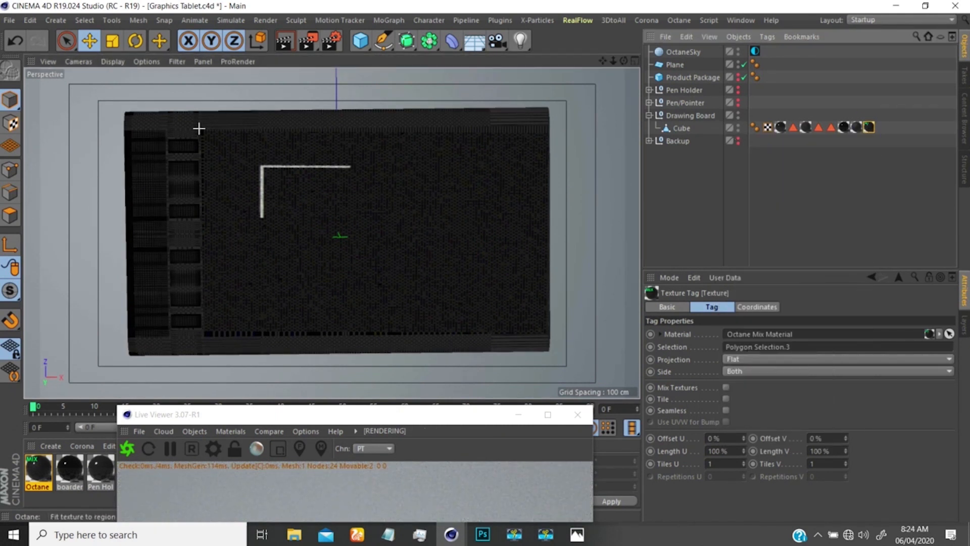
{"action": "left_click_drag", "start_coordinate": [197, 125], "coordinate": [545, 329]}
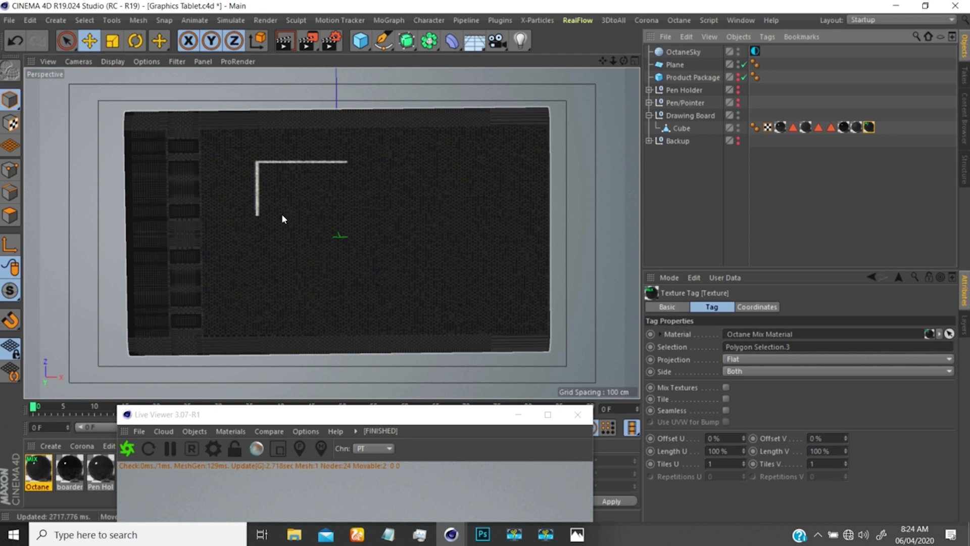
- Try fitting the mix material texture to a small region in the middle of the writing area, and undo it
{"action": "right_click", "coordinate": [868, 130]}
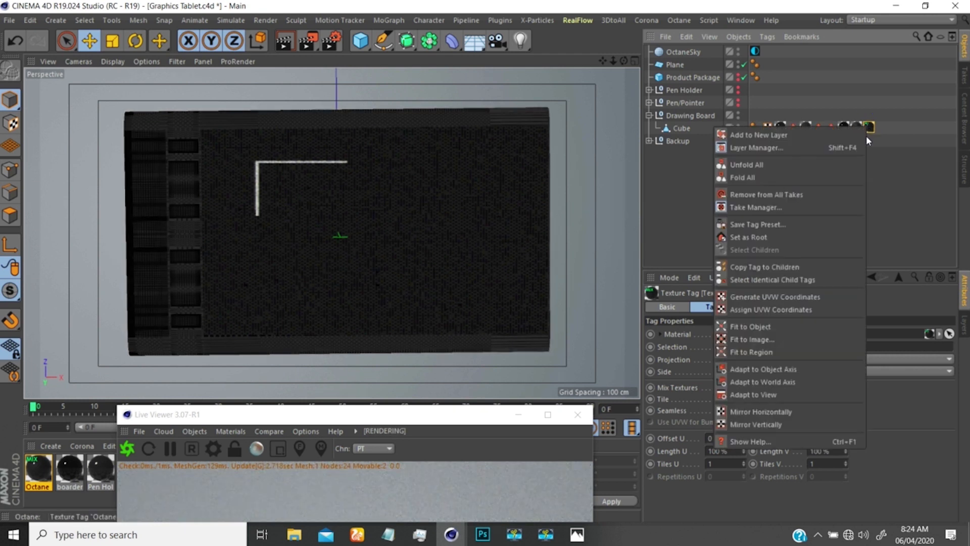
{"action": "left_click", "coordinate": [750, 357]}
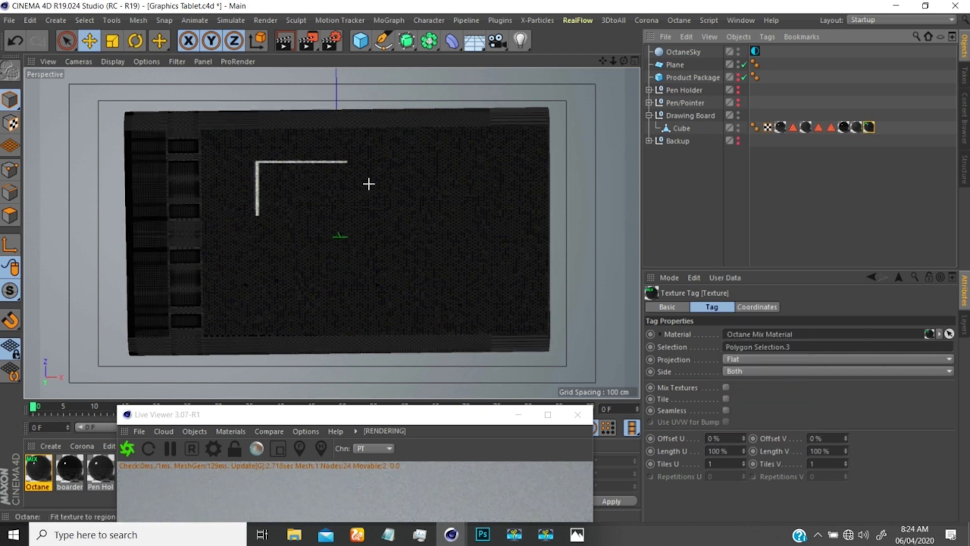
{"action": "left_click_drag", "start_coordinate": [281, 188], "coordinate": [406, 257]}
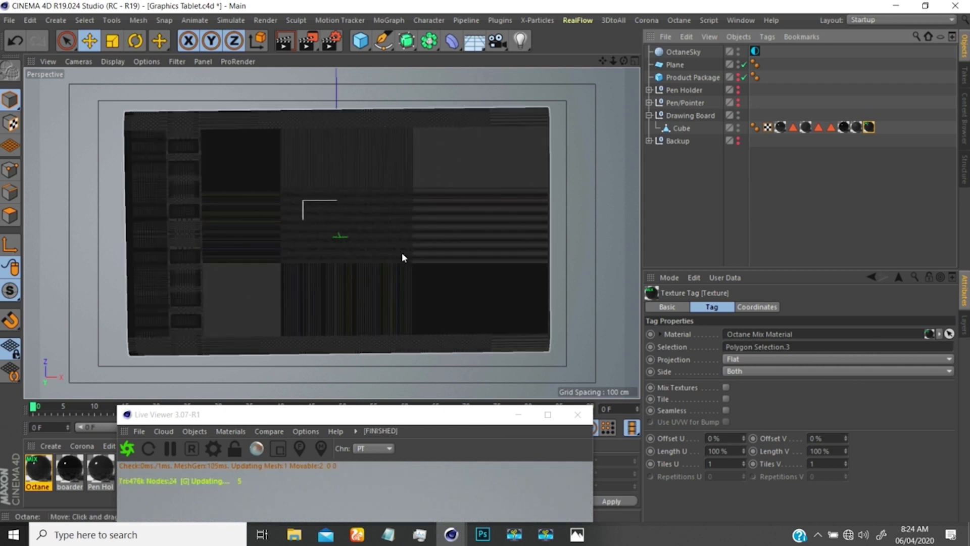
{"action": "key", "text": "ctrl+z"}
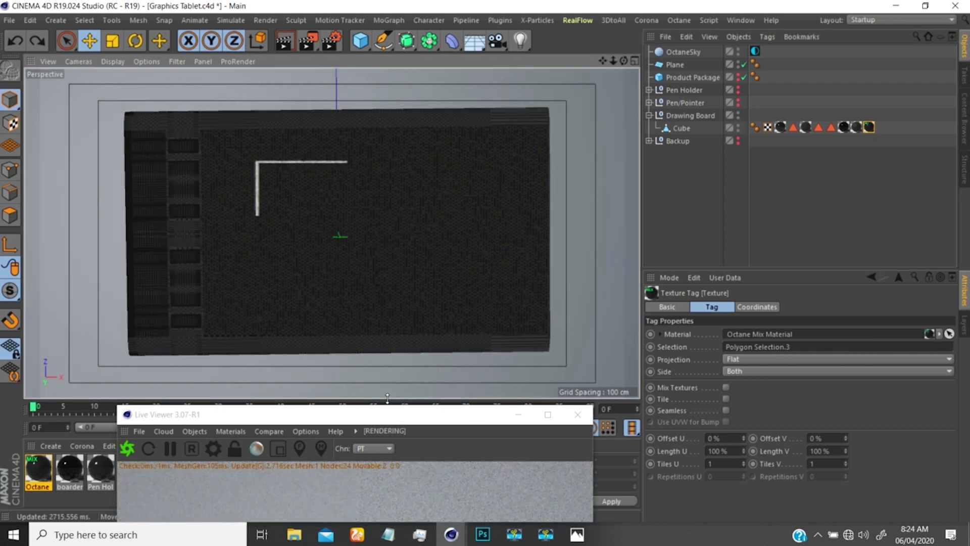
- Bring the tablet render into view in the Live Viewer and set the mix material texture's Offset U to -4%
{"action": "left_click_drag", "start_coordinate": [381, 414], "coordinate": [341, 122]}
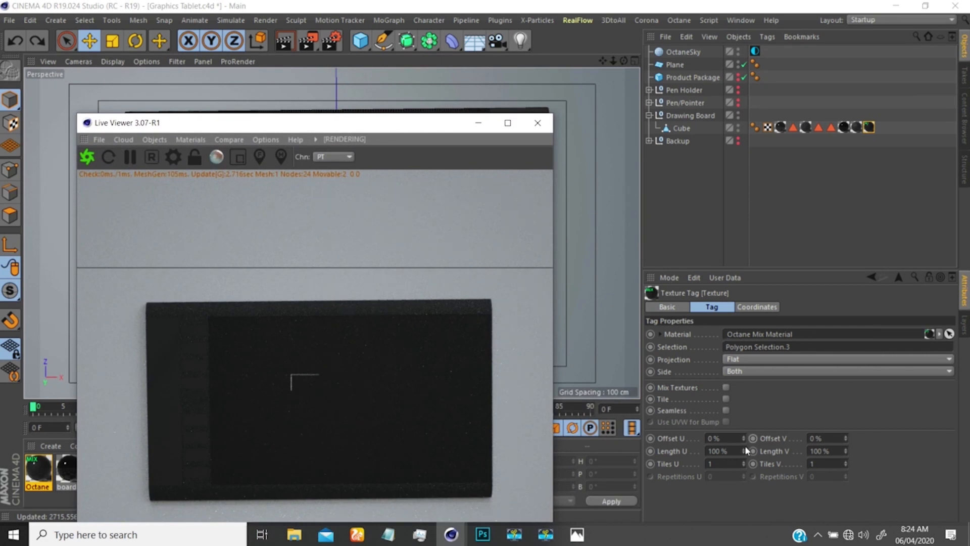
{"action": "left_click_drag", "start_coordinate": [382, 128], "coordinate": [415, 74]}
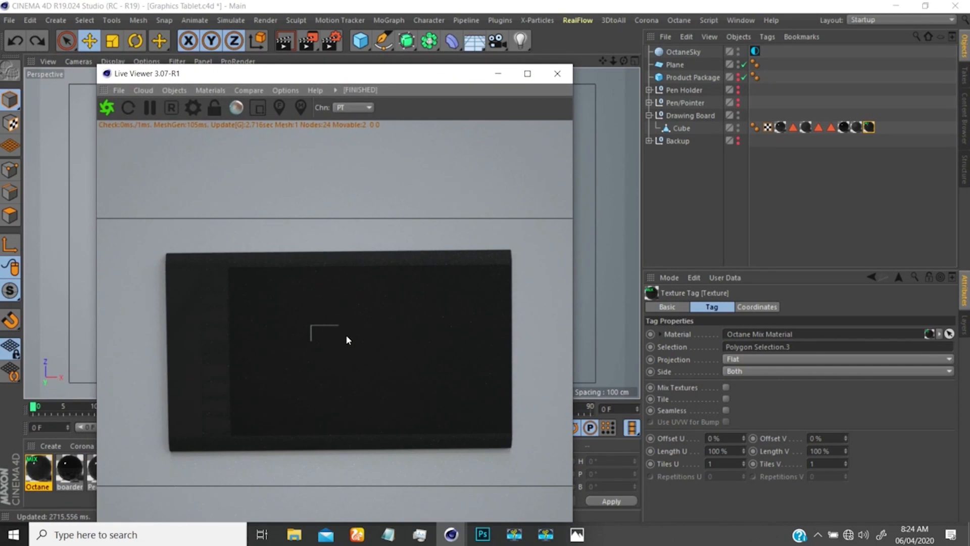
{"action": "left_click", "coordinate": [743, 440]}
{"action": "left_click", "coordinate": [742, 440]}
{"action": "left_click", "coordinate": [742, 441]}
{"action": "left_click", "coordinate": [742, 441]}
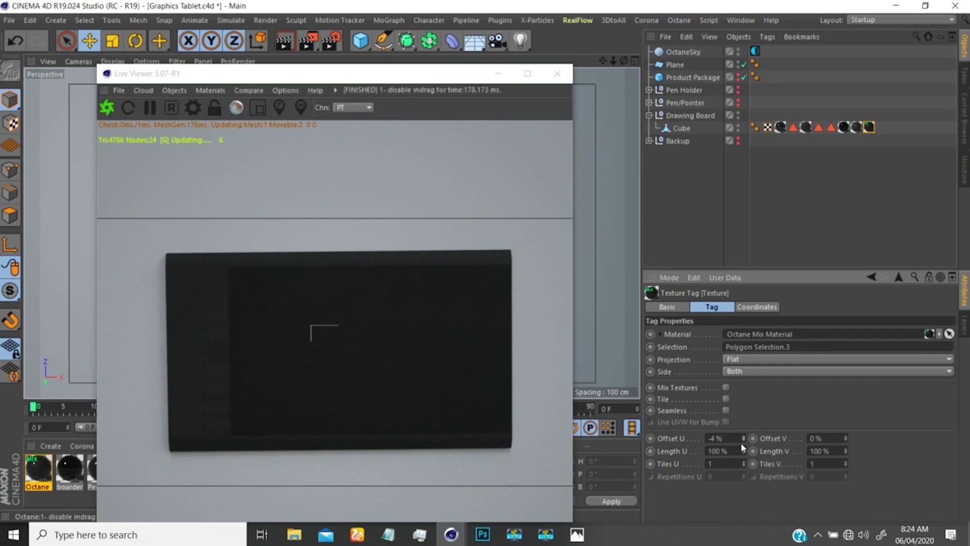
- Reset the mix material texture's Offset U to 0% and generate UVW coordinates for it
{"action": "left_click", "coordinate": [728, 438]}
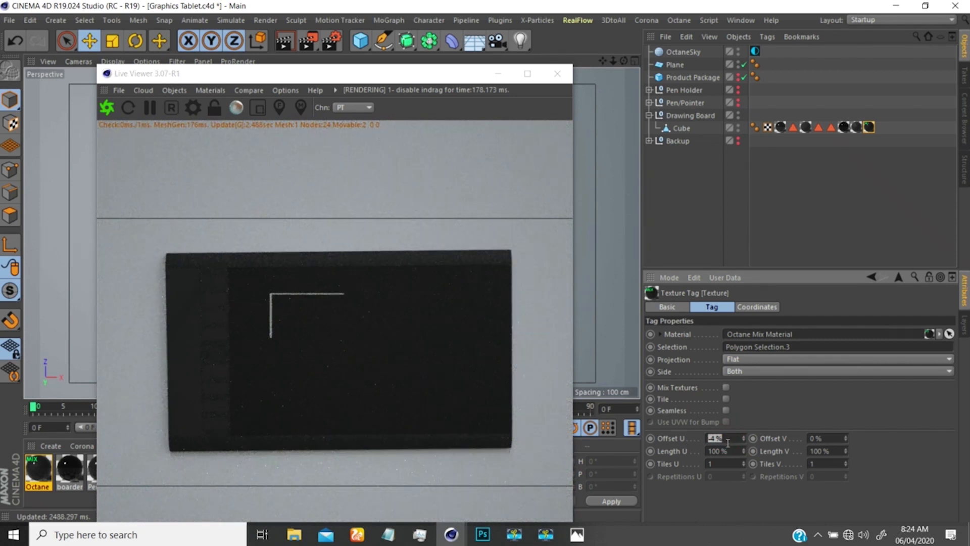
{"action": "type", "text": "0"}
{"action": "key", "text": "Return"}
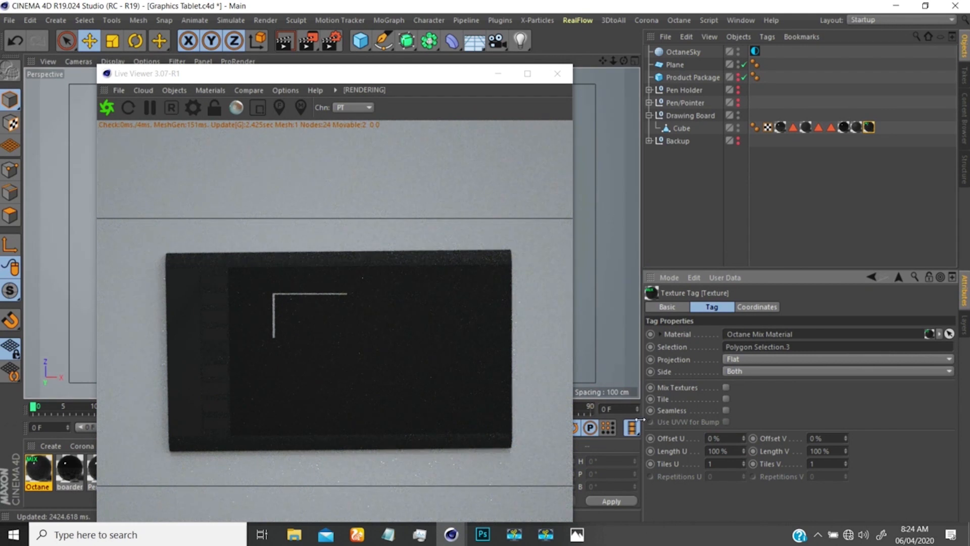
{"action": "right_click", "coordinate": [870, 129]}
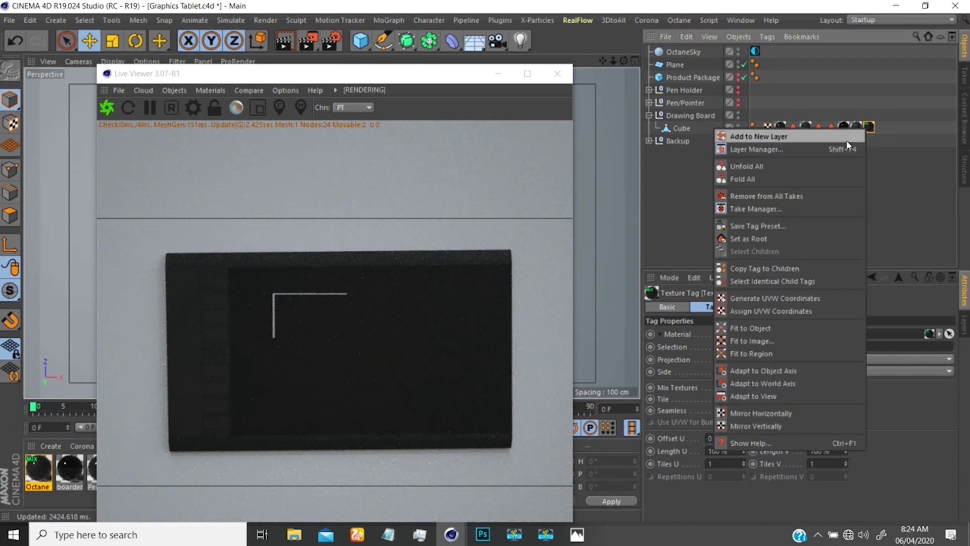
{"action": "left_click", "coordinate": [753, 298]}
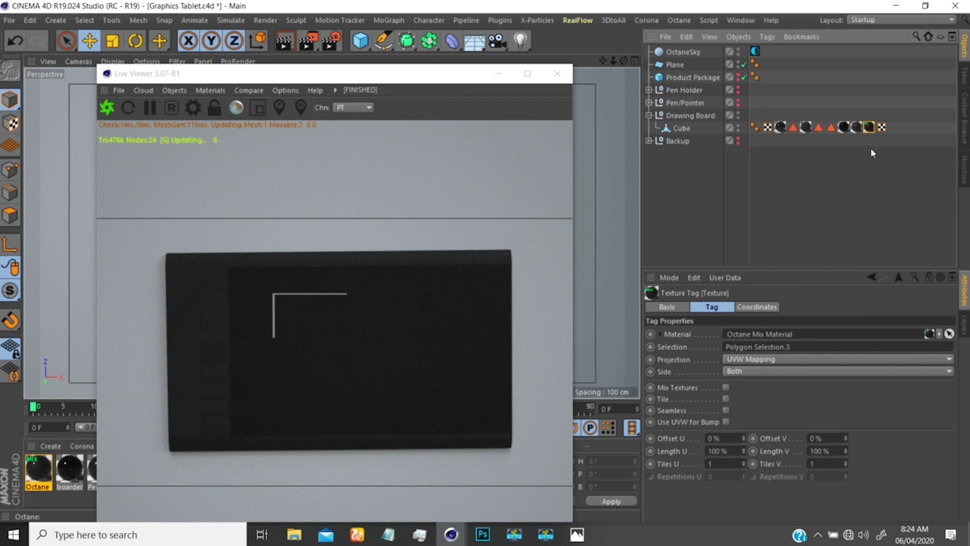
- Try the mix material texture's Length U and Length V at 20%, and at 15%
{"action": "left_click", "coordinate": [726, 450]}
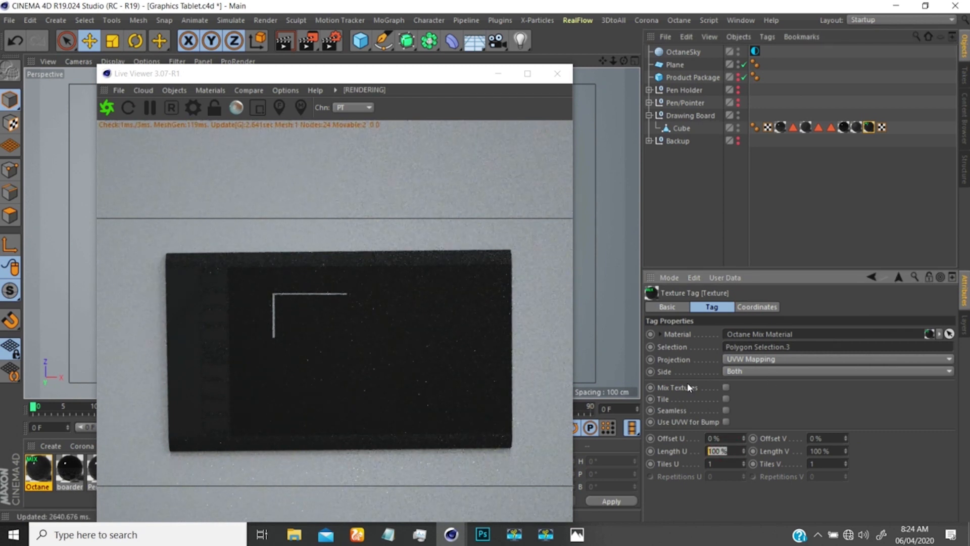
{"action": "type", "text": "20"}
{"action": "key", "text": "Tab"}
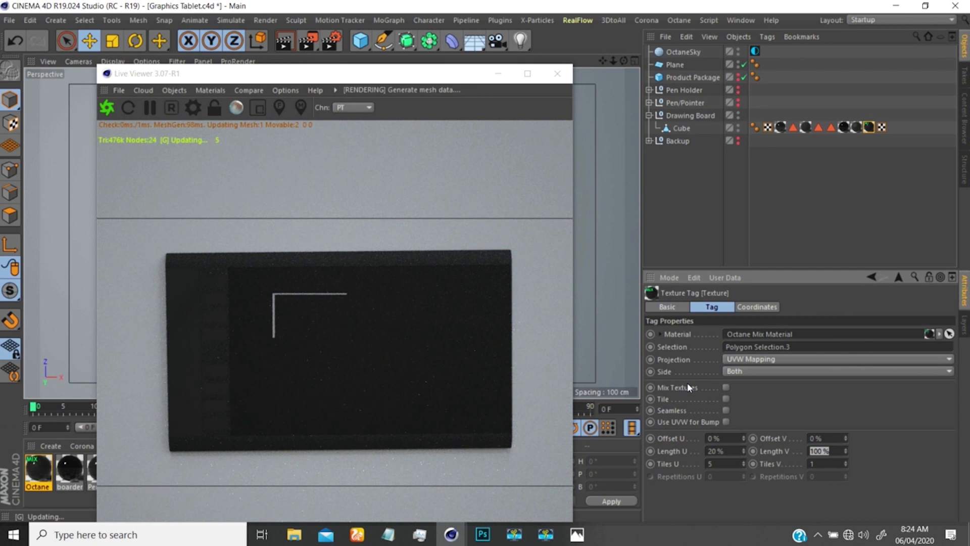
{"action": "type", "text": "20"}
{"action": "key", "text": "Return"}
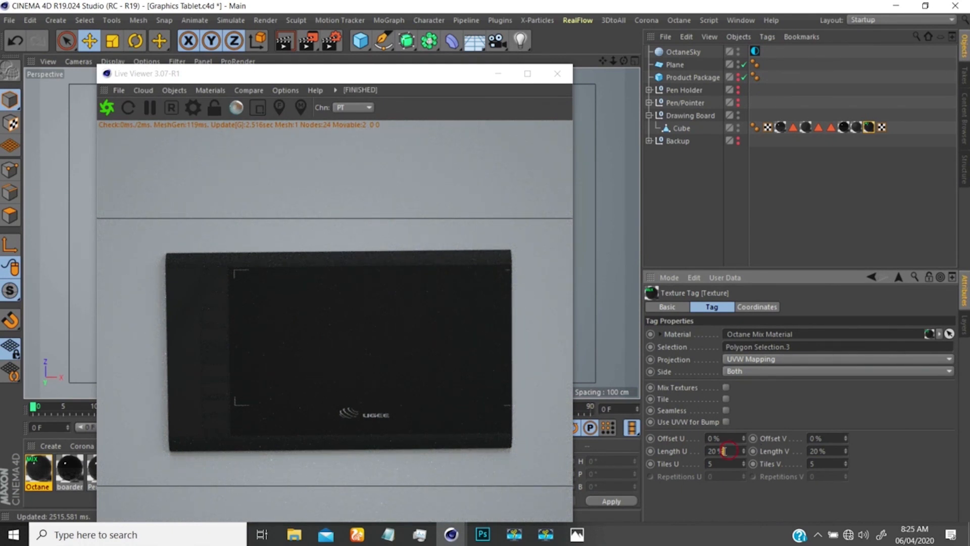
{"action": "double_click", "coordinate": [715, 451]}
{"action": "type", "text": "15"}
{"action": "key", "text": "Return"}
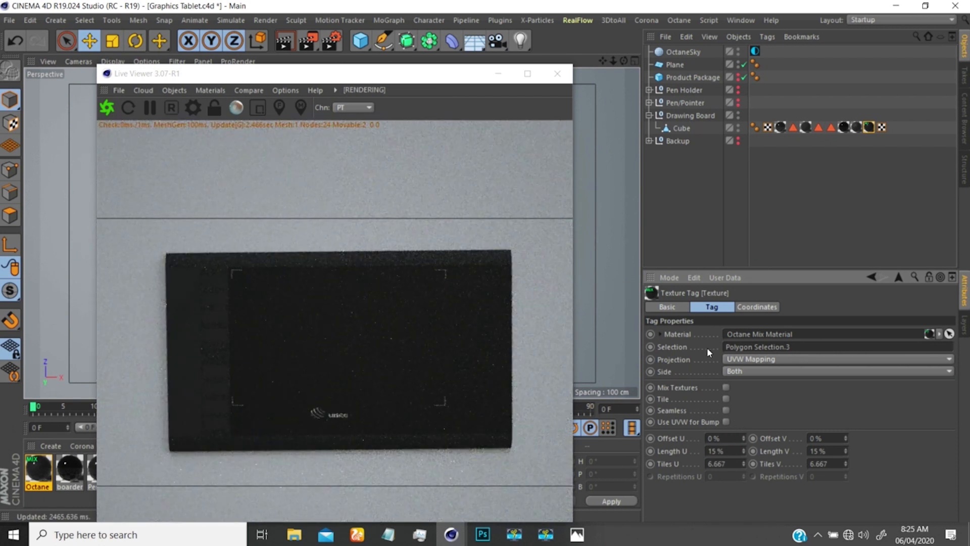
- Set the mix material texture's Length U and Length V to 18%
{"action": "left_click_drag", "start_coordinate": [723, 449], "coordinate": [700, 447]}
{"action": "type", "text": "18"}
{"action": "key", "text": "Tab"}
{"action": "type", "text": "18"}
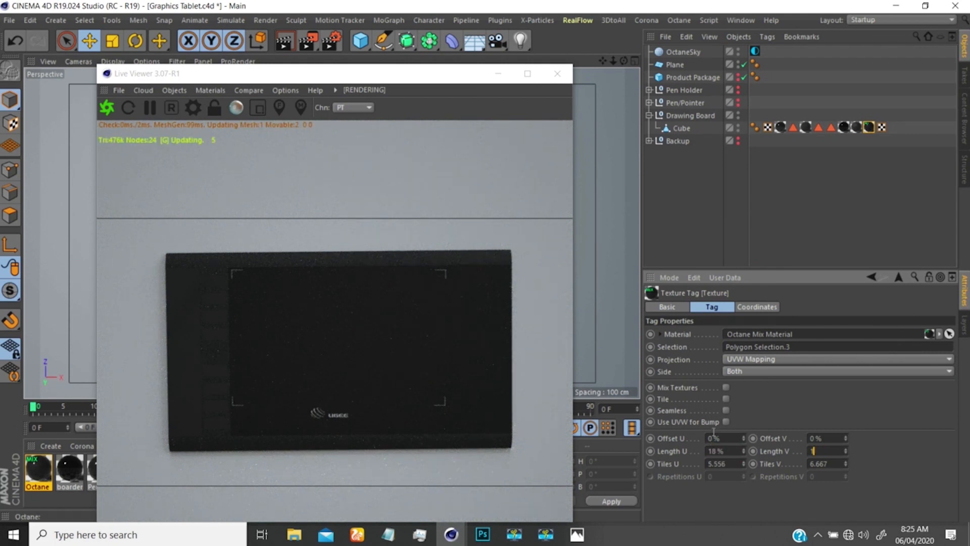
{"action": "key", "text": "Return"}
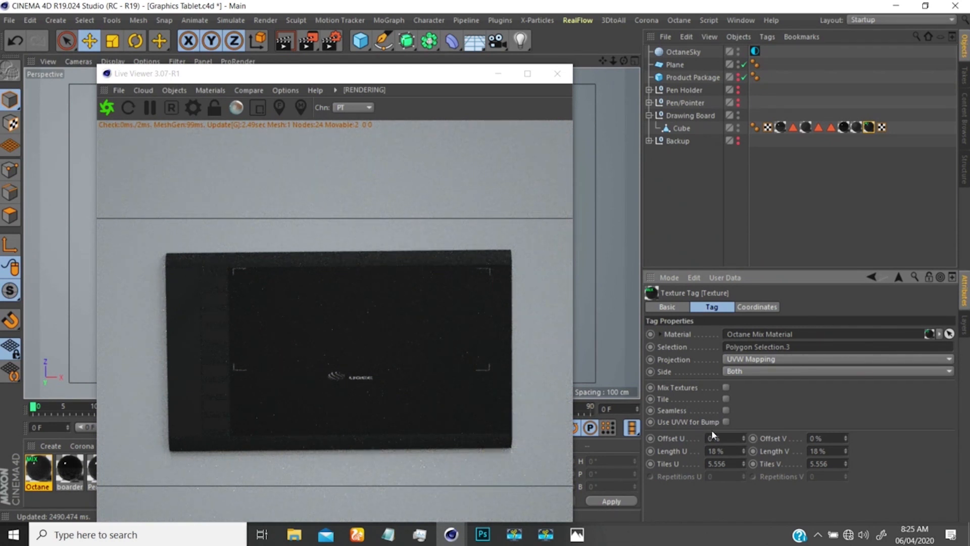
- Try the mix material texture's Length V at 20% and at 36%, leaving Length U alone
{"action": "left_click", "coordinate": [833, 452]}
{"action": "type", "text": "20"}
{"action": "key", "text": "Return"}
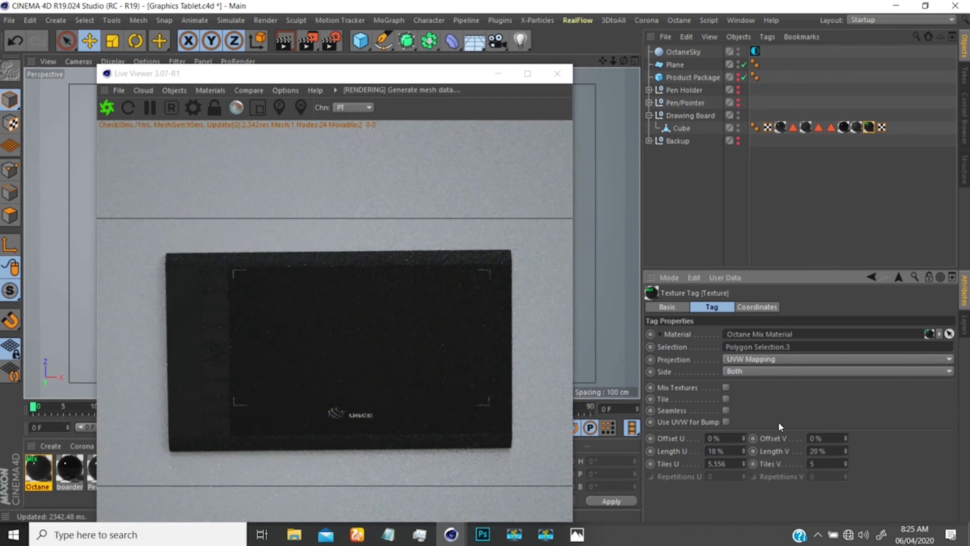
{"action": "left_click", "coordinate": [830, 451]}
{"action": "type", "text": "36"}
{"action": "key", "text": "Return"}
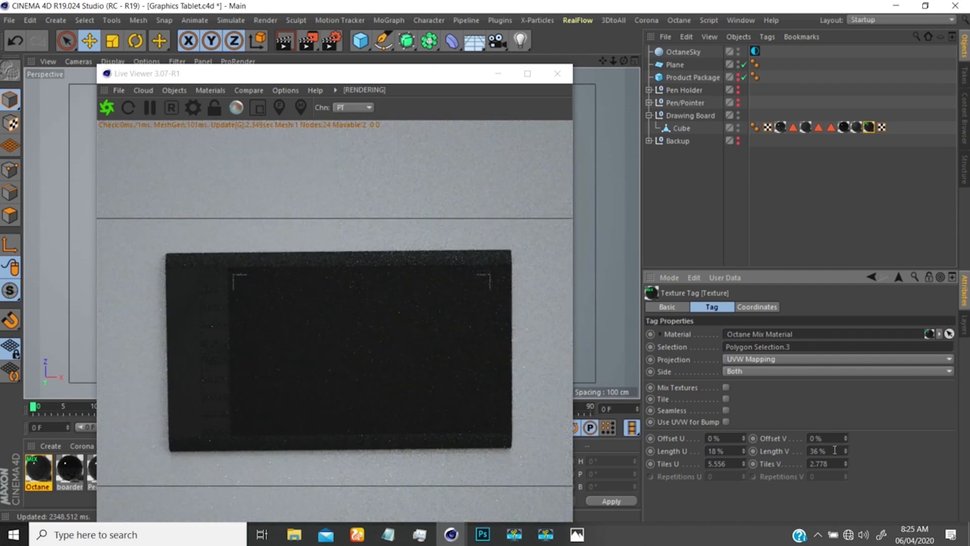
- Reduce the mix material texture's Length V to 25% and further to 22%
{"action": "left_click_drag", "start_coordinate": [835, 450], "coordinate": [802, 460]}
{"action": "type", "text": "25"}
{"action": "key", "text": "Return"}
{"action": "left_click_drag", "start_coordinate": [831, 451], "coordinate": [803, 456]}
{"action": "type", "text": "22"}
{"action": "key", "text": "Return"}
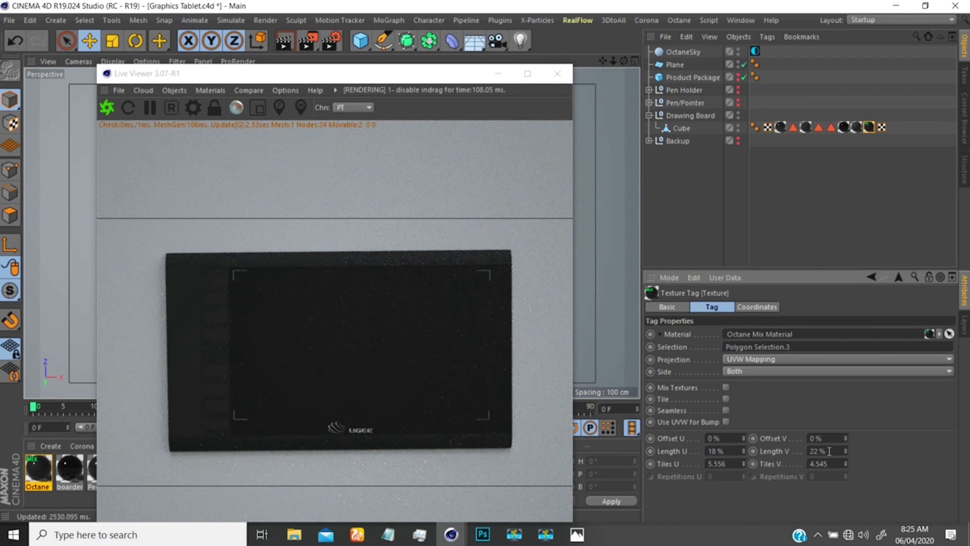
- Lower the mix material texture's Length V to 21.5% and on to 20%
{"action": "left_click_drag", "start_coordinate": [830, 451], "coordinate": [823, 451]}
{"action": "type", "text": "1.5"}
{"action": "key", "text": "Return"}
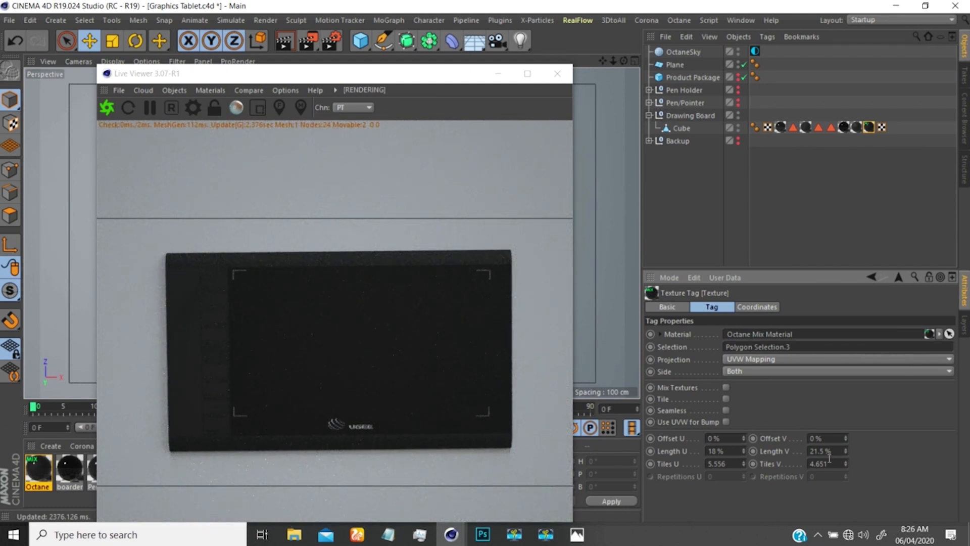
{"action": "left_click_drag", "start_coordinate": [831, 451], "coordinate": [793, 462]}
{"action": "type", "text": "20"}
{"action": "key", "text": "Return"}
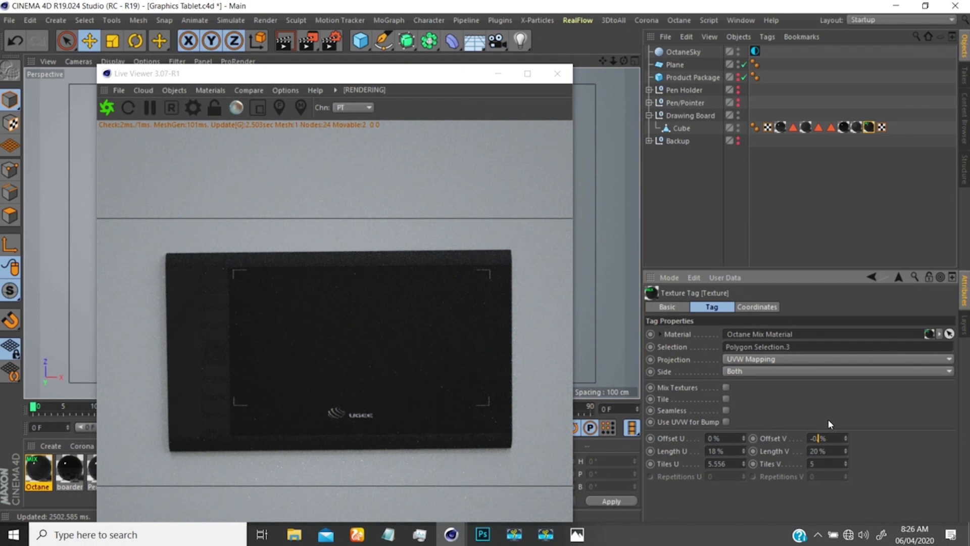
- Try shifting the mix material texture vertically with an Offset V of -0.5% and of -2%
{"action": "type", "text": ".5"}
{"action": "key", "text": "Return"}
{"action": "left_click", "coordinate": [823, 438]}
{"action": "double_click", "coordinate": [821, 439]}
{"action": "type", "text": "2"}
{"action": "key", "text": "Return"}
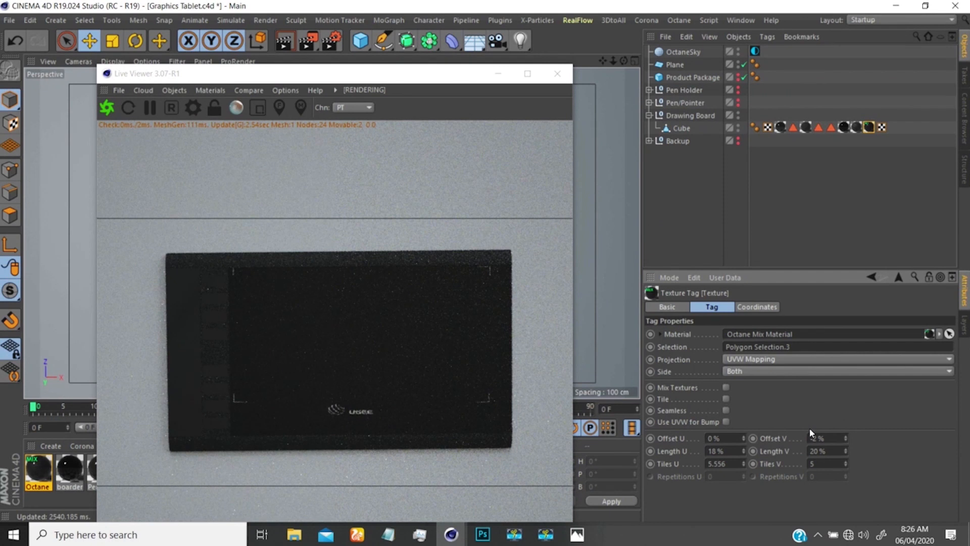
- Set the mix material texture's Offset V to 4% and its Length V to 21%
{"action": "left_click_drag", "start_coordinate": [827, 438], "coordinate": [792, 440]}
{"action": "type", "text": "4"}
{"action": "key", "text": "Return"}
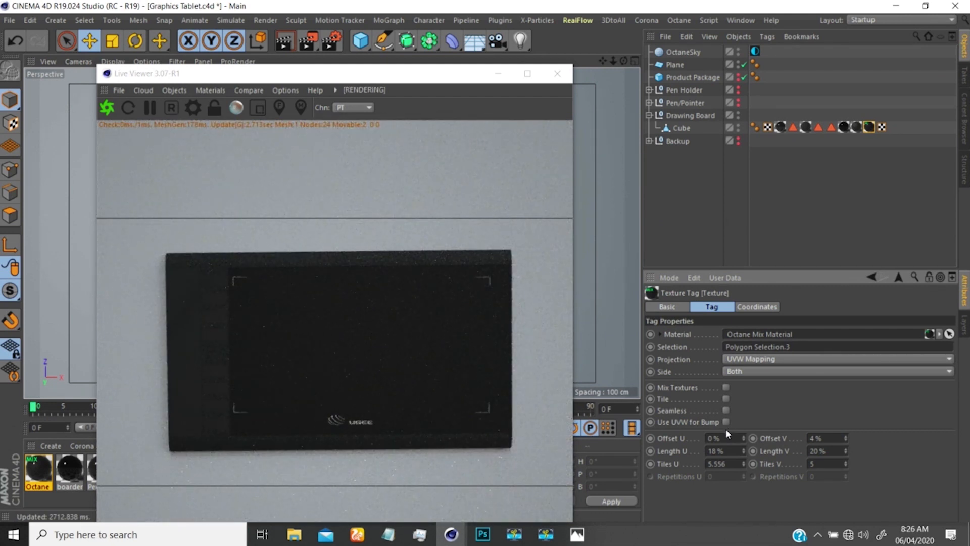
{"action": "left_click", "coordinate": [828, 449]}
{"action": "type", "text": "21"}
{"action": "key", "text": "Return"}
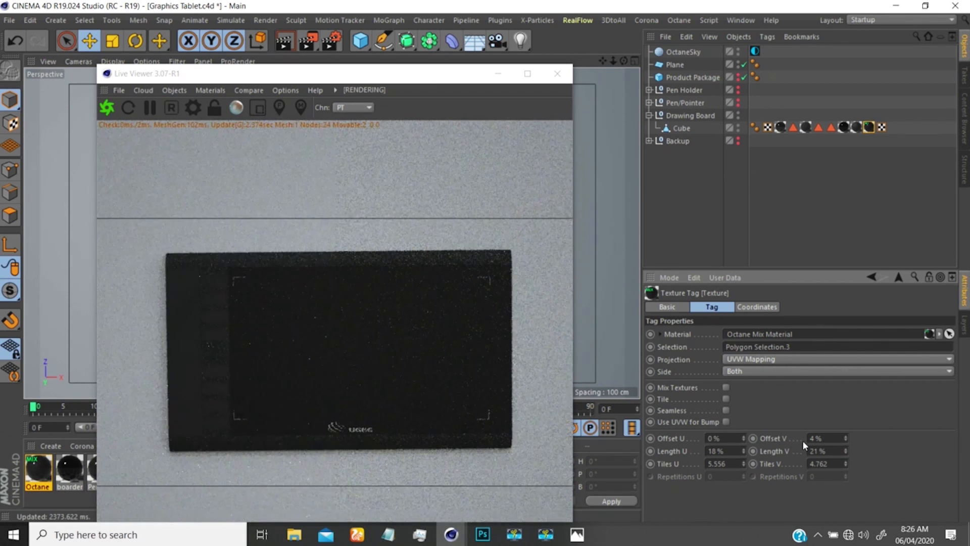
- Shift the corner marks and logo sideways by setting Offset U to 1% and finally 2%
{"action": "left_click", "coordinate": [730, 436]}
{"action": "type", "text": "1"}
{"action": "key", "text": "Return"}
{"action": "left_click_drag", "start_coordinate": [738, 440], "coordinate": [700, 447]}
{"action": "type", "text": "2"}
{"action": "key", "text": "Return"}
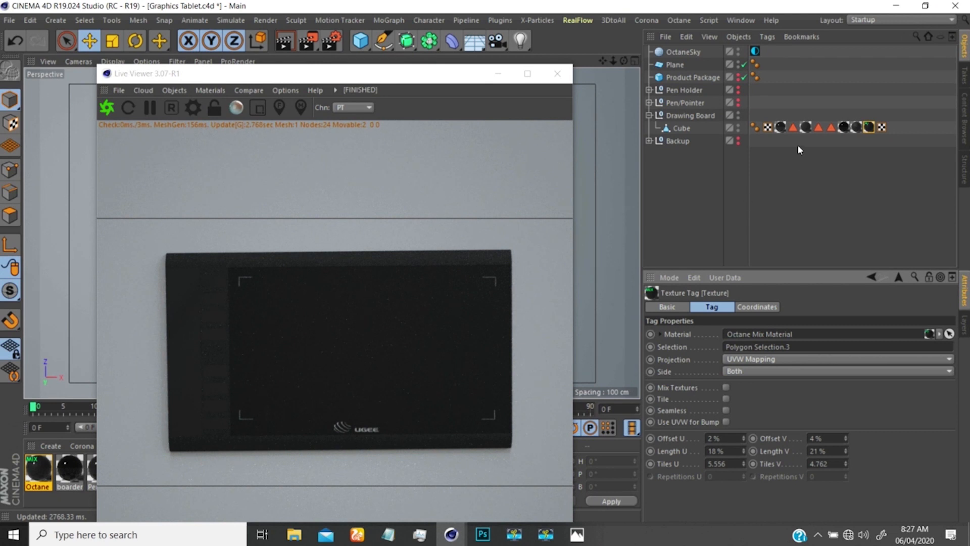
- Open the Octane Mix Material for editing and try mix Amounts of 0, 1 and about 0.71
{"action": "left_click", "coordinate": [510, 350]}
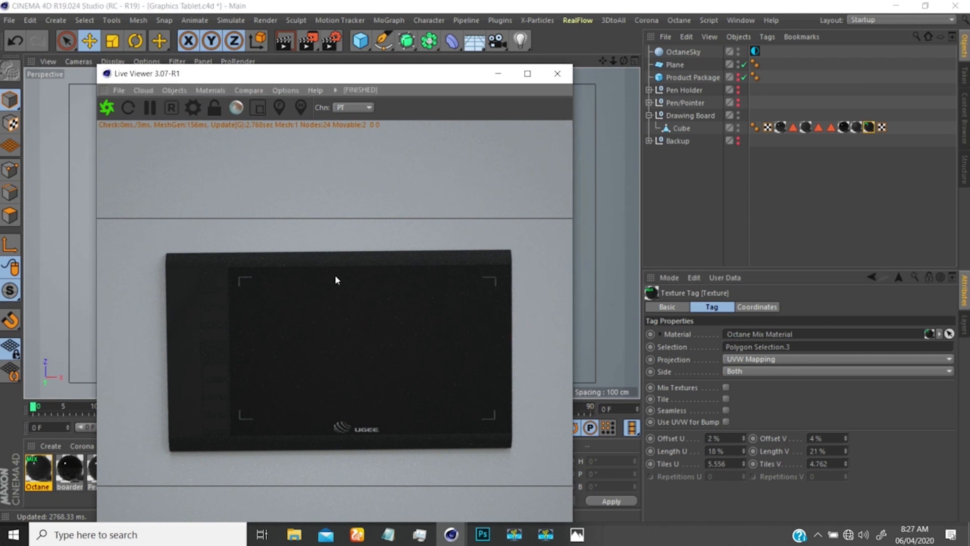
{"action": "left_click_drag", "start_coordinate": [435, 73], "coordinate": [772, 105]}
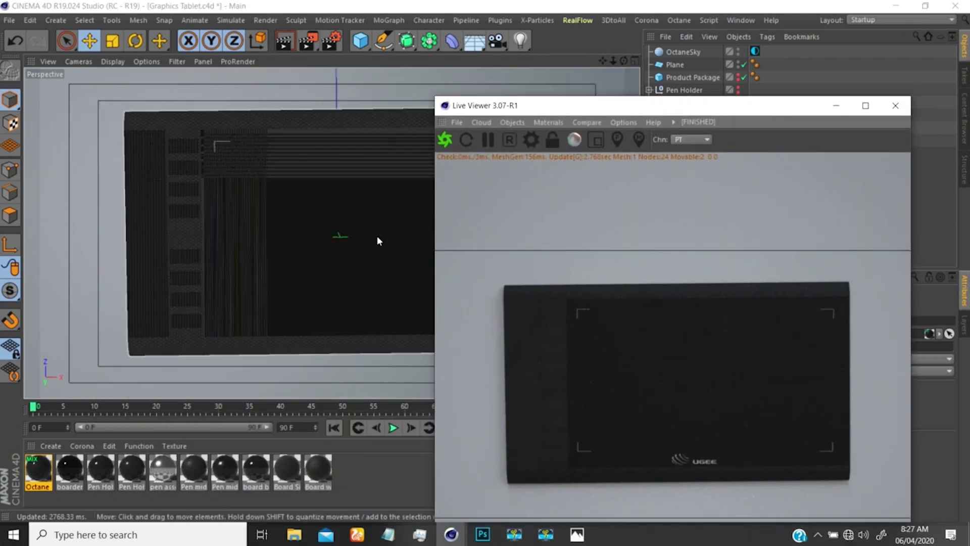
{"action": "left_click_drag", "start_coordinate": [368, 218], "coordinate": [319, 275], "text": "alt"}
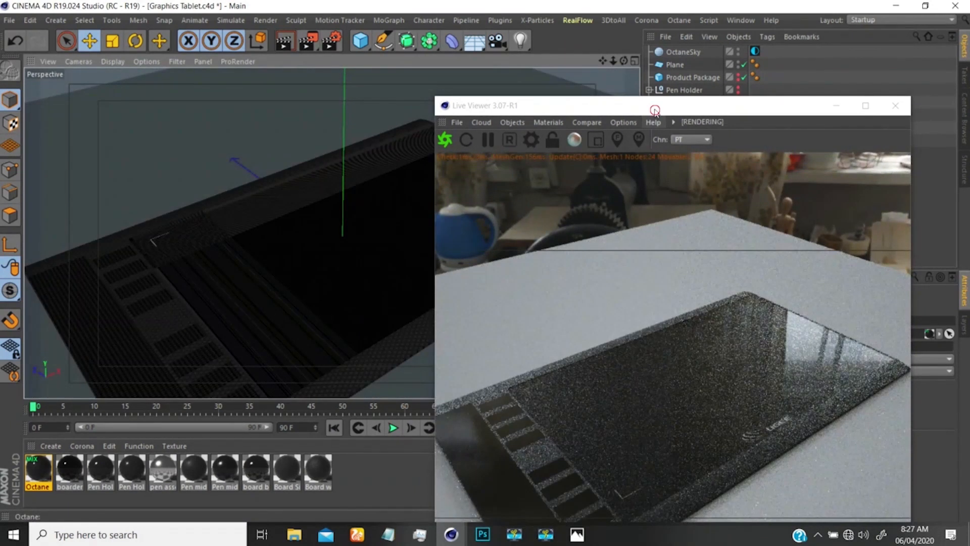
{"action": "left_click_drag", "start_coordinate": [653, 111], "coordinate": [567, 90]}
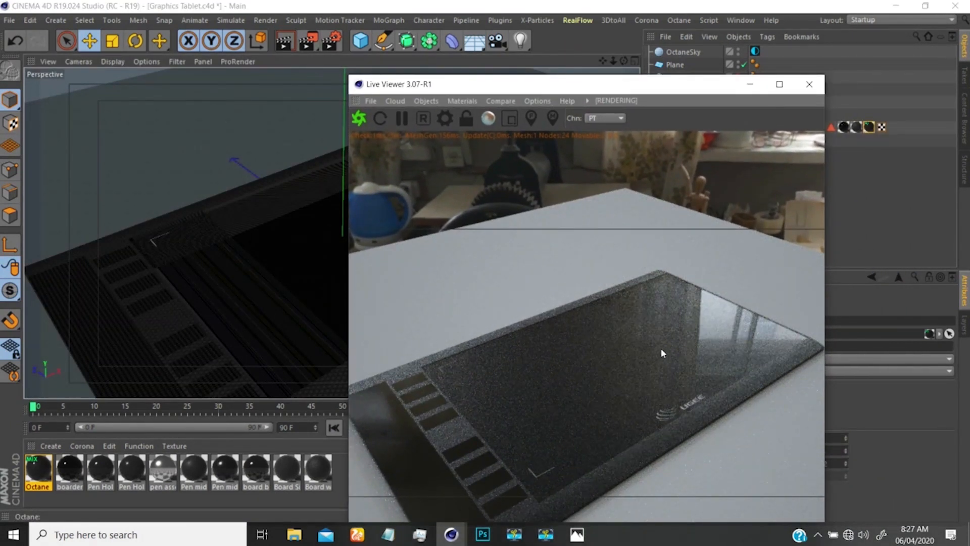
{"action": "left_click", "coordinate": [41, 466]}
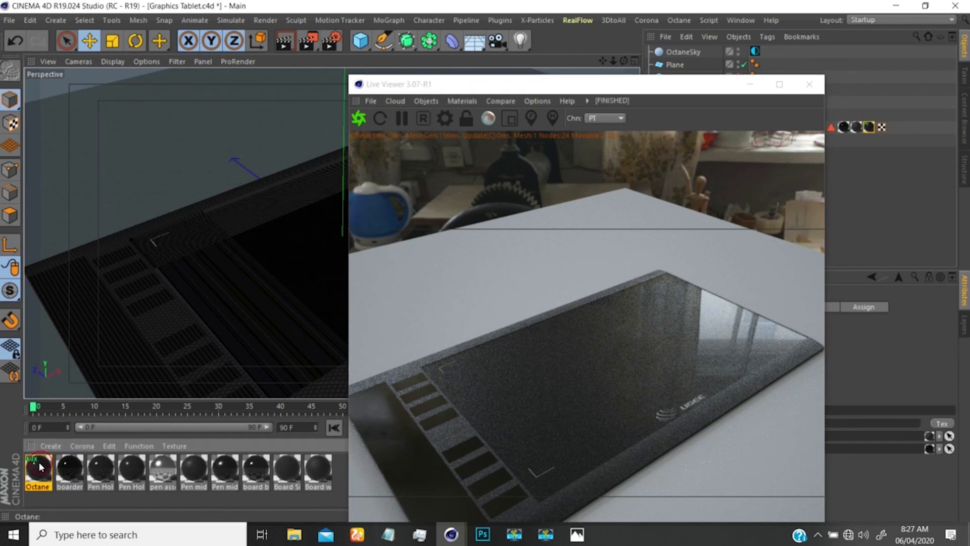
{"action": "double_click", "coordinate": [41, 466]}
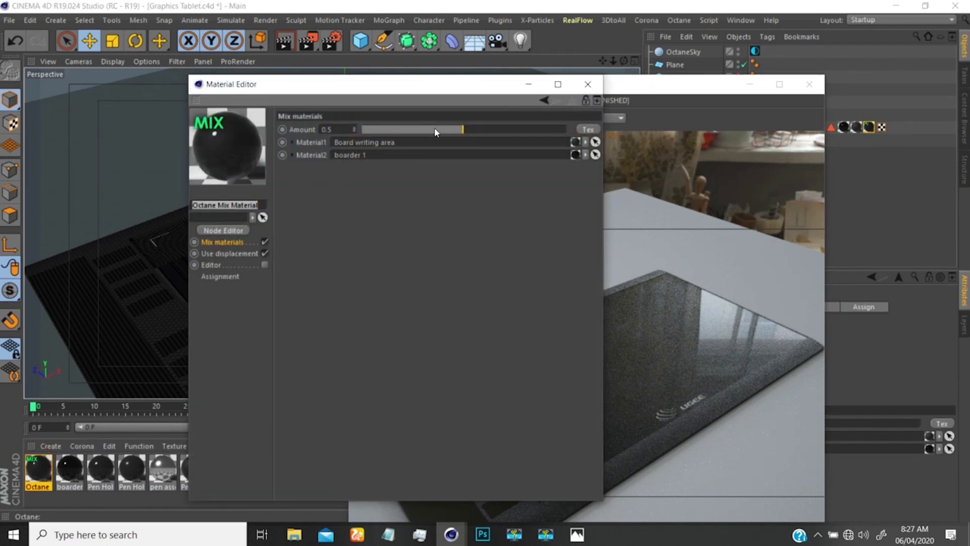
{"action": "left_click_drag", "start_coordinate": [463, 130], "coordinate": [356, 131]}
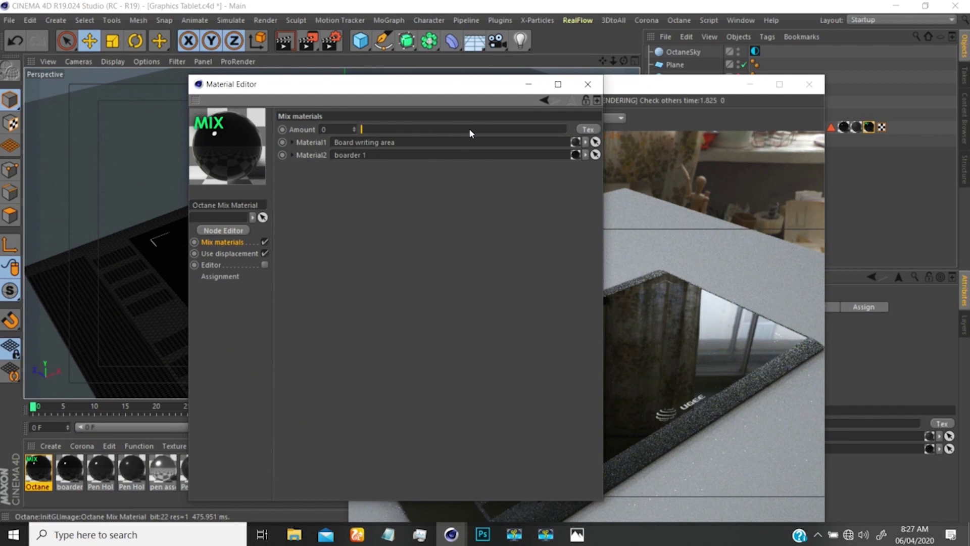
{"action": "left_click_drag", "start_coordinate": [469, 130], "coordinate": [571, 130]}
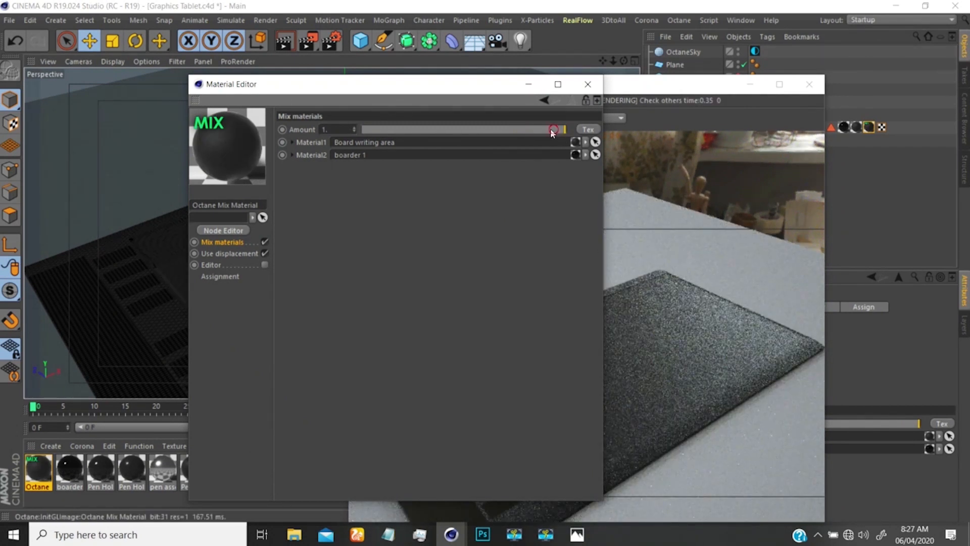
{"action": "left_click_drag", "start_coordinate": [553, 130], "coordinate": [506, 130]}
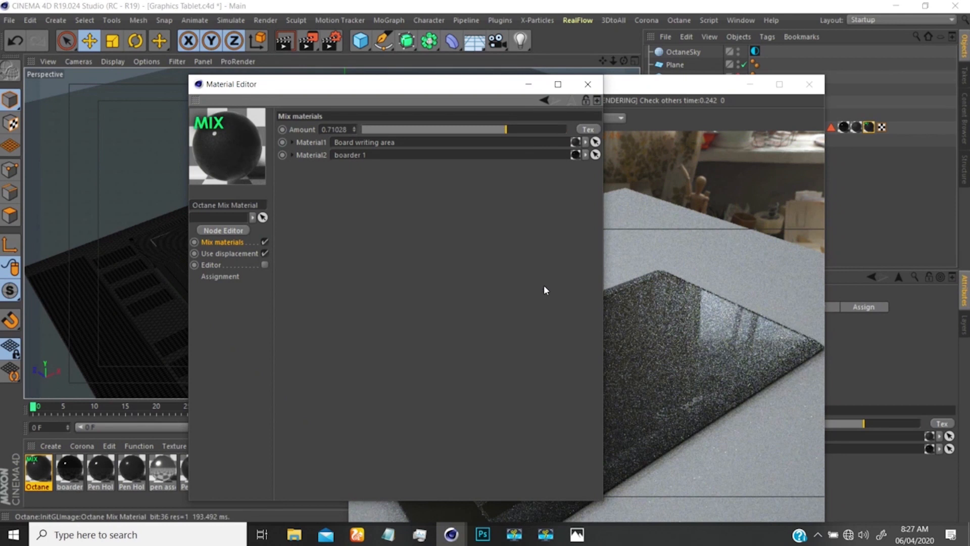
- Lower the Octane Mix Material's mix Amount to 0.59 and close the material editor
{"action": "left_click_drag", "start_coordinate": [466, 89], "coordinate": [348, 99]}
{"action": "left_click_drag", "start_coordinate": [388, 139], "coordinate": [361, 140]}
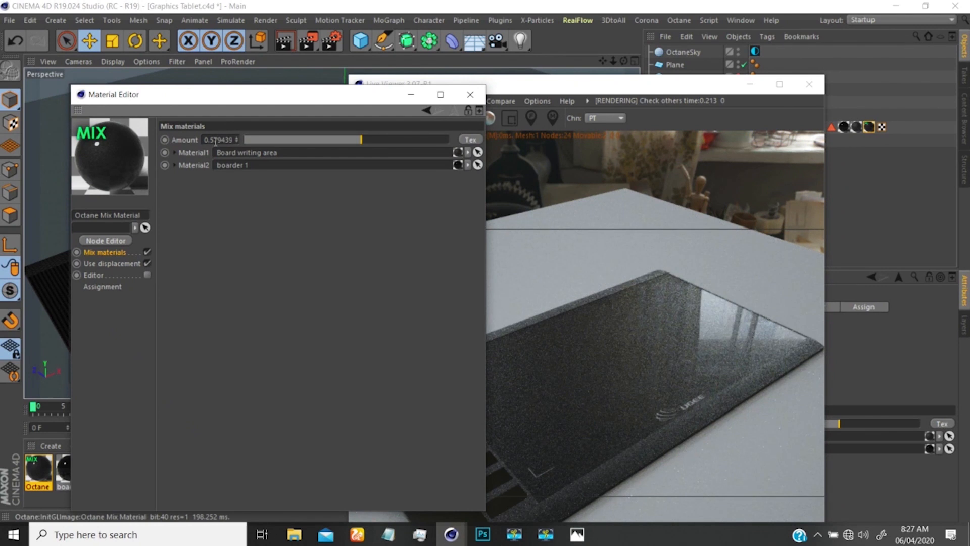
{"action": "left_click_drag", "start_coordinate": [215, 142], "coordinate": [264, 136]}
{"action": "type", "text": "9"}
{"action": "key", "text": "Return"}
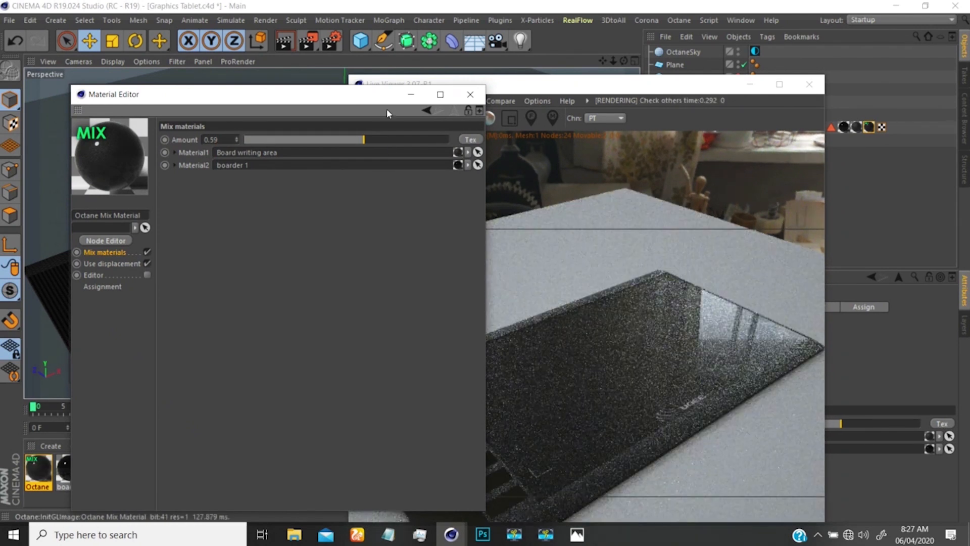
{"action": "left_click", "coordinate": [471, 94]}
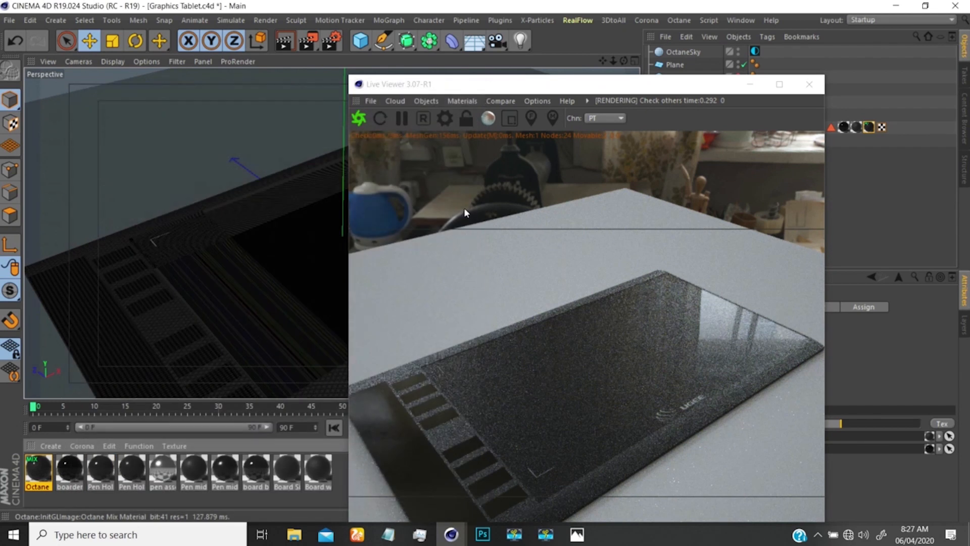
- Check the tablet's reflections up close and set the Octane Mix Material's mix Amount to 0.5
{"action": "left_click_drag", "start_coordinate": [590, 399], "coordinate": [597, 331]}
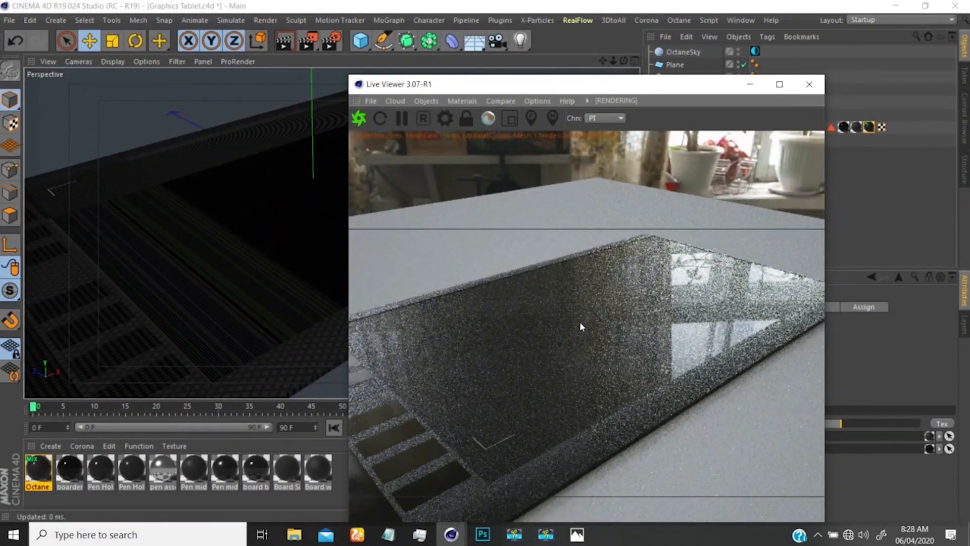
{"action": "scroll", "coordinate": [577, 329], "scroll_direction": "down", "scroll_amount": 1}
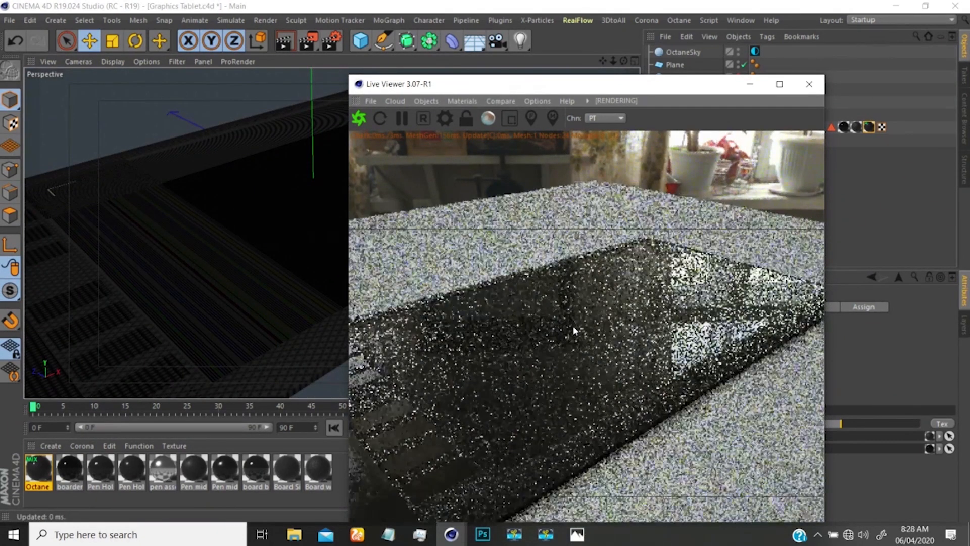
{"action": "double_click", "coordinate": [39, 469]}
{"action": "left_click", "coordinate": [339, 129]}
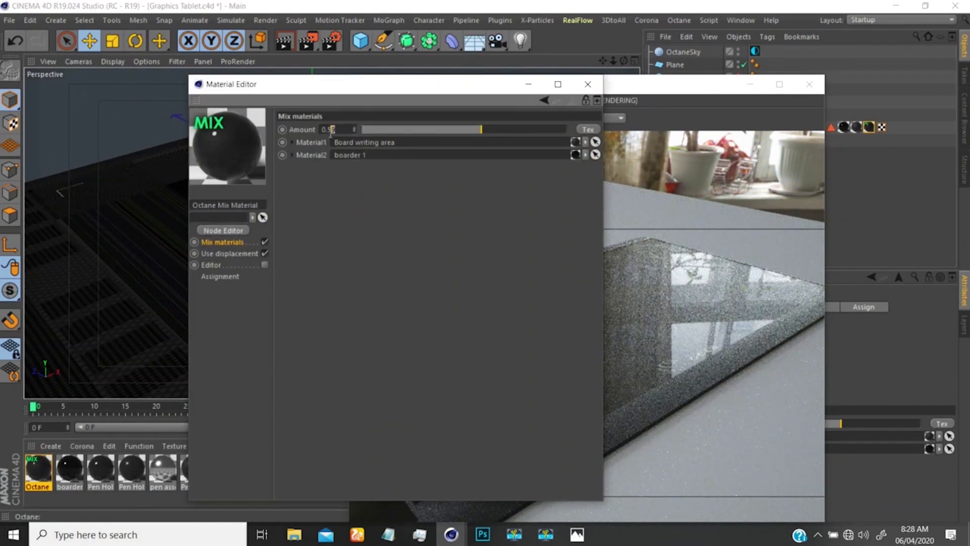
{"action": "key", "text": "BackSpace"}
{"action": "key", "text": "Return"}
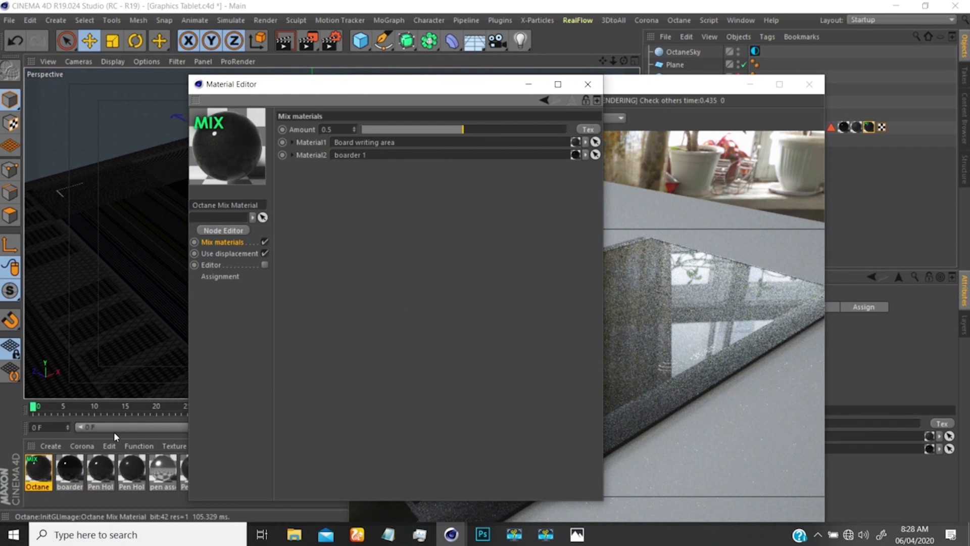
- Try Roughness Float values of about 0.44, 0 and 0.32 on the boarder 1 material and settle on about 0.30
{"action": "left_click_drag", "start_coordinate": [367, 90], "coordinate": [423, 86]}
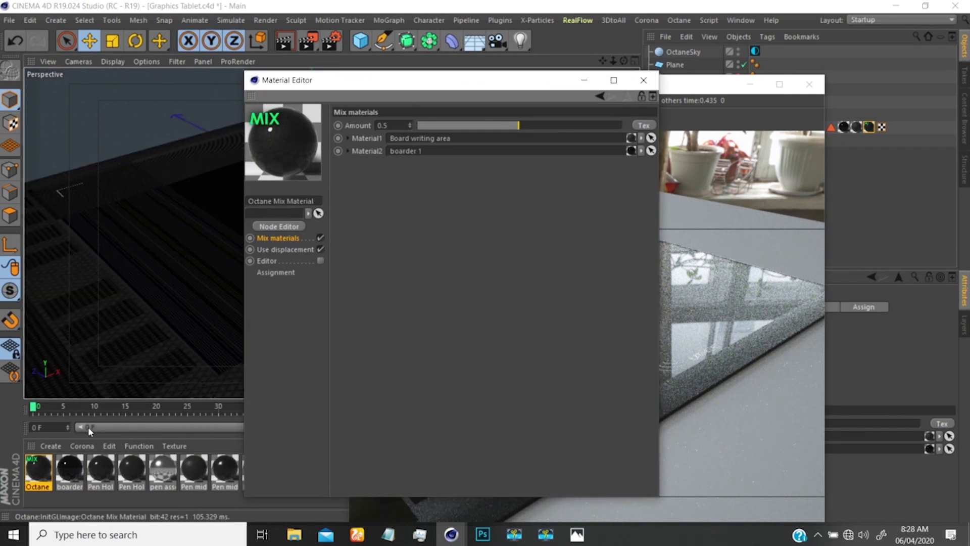
{"action": "left_click", "coordinate": [70, 469]}
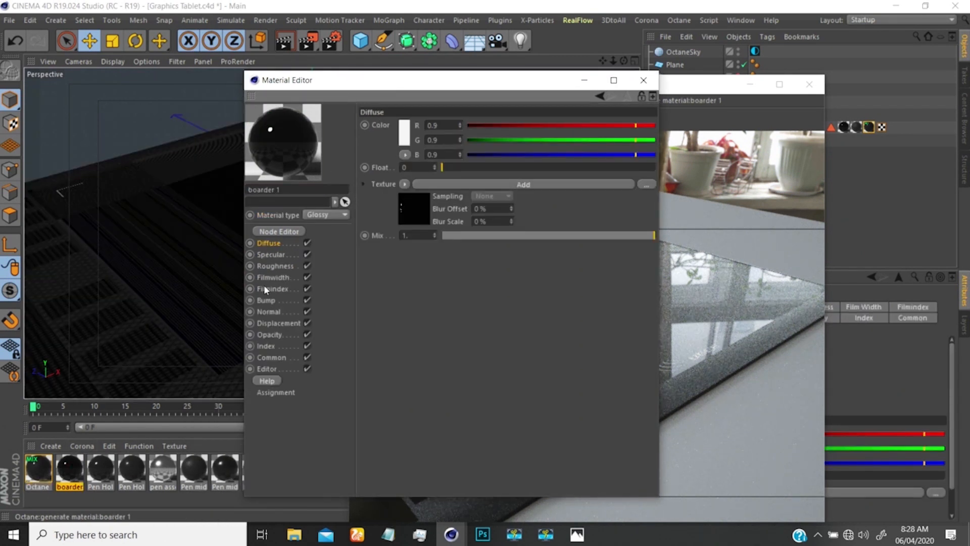
{"action": "left_click", "coordinate": [269, 265]}
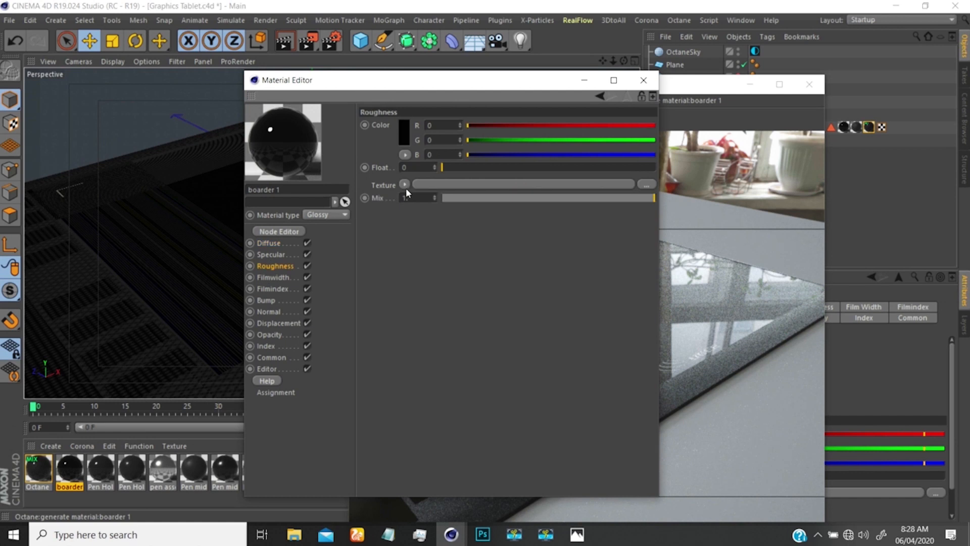
{"action": "left_click_drag", "start_coordinate": [502, 86], "coordinate": [321, 108]}
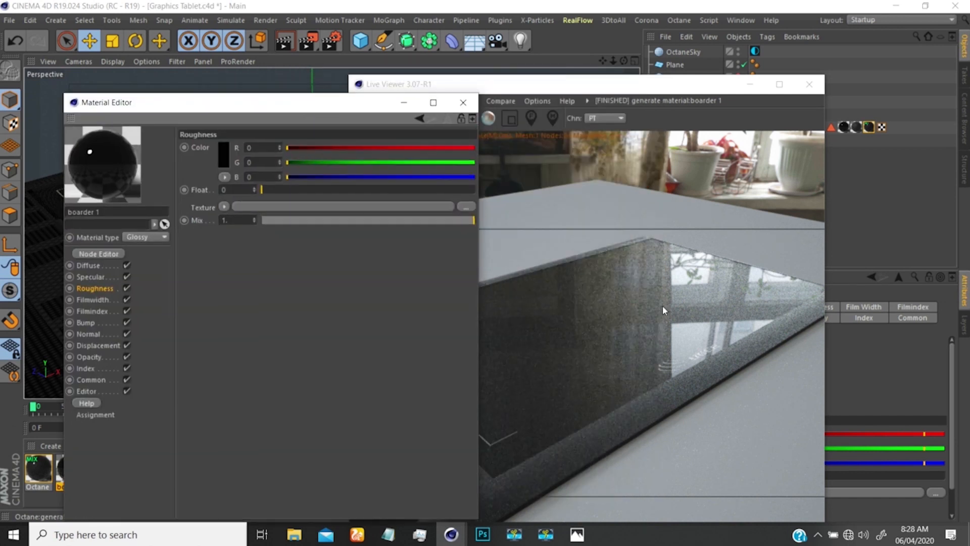
{"action": "left_click_drag", "start_coordinate": [274, 189], "coordinate": [354, 190]}
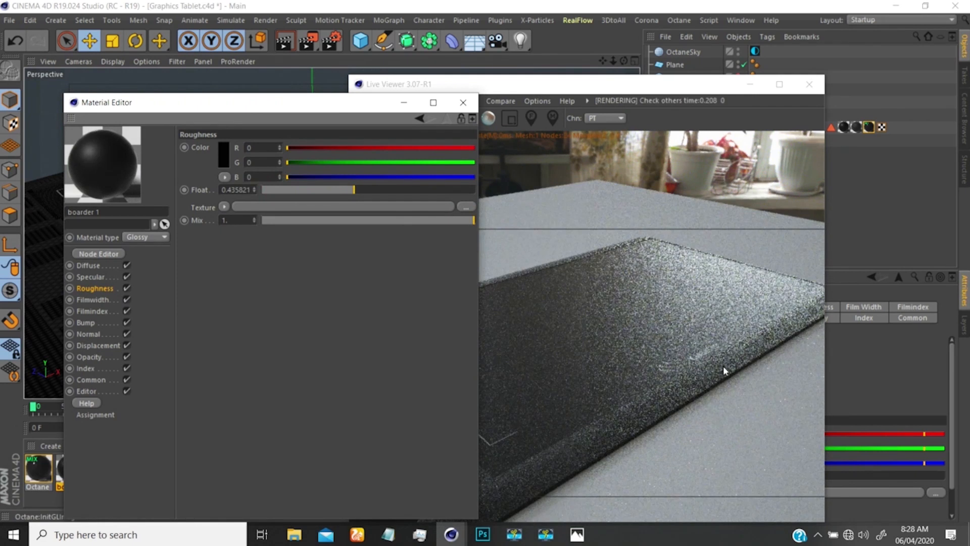
{"action": "left_click_drag", "start_coordinate": [354, 190], "coordinate": [248, 208]}
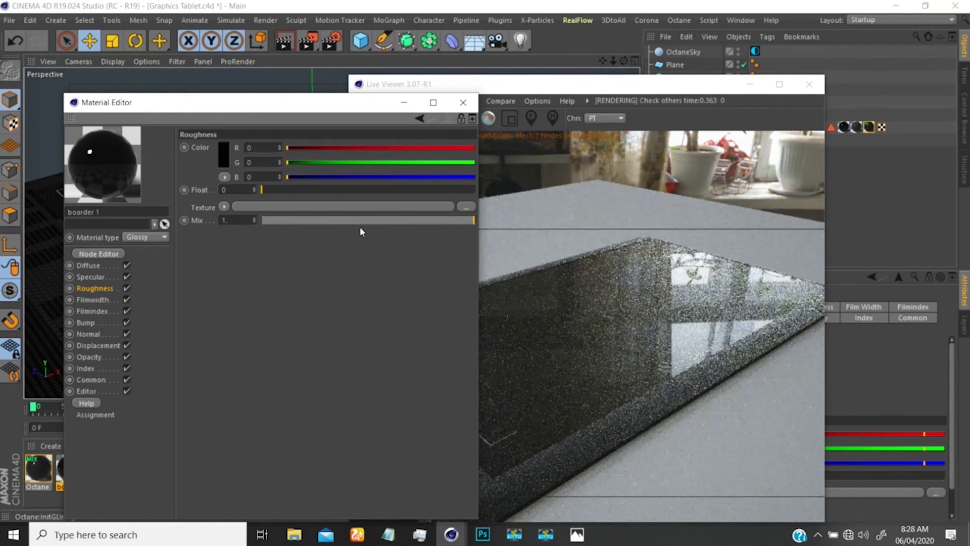
{"action": "left_click", "coordinate": [329, 190]}
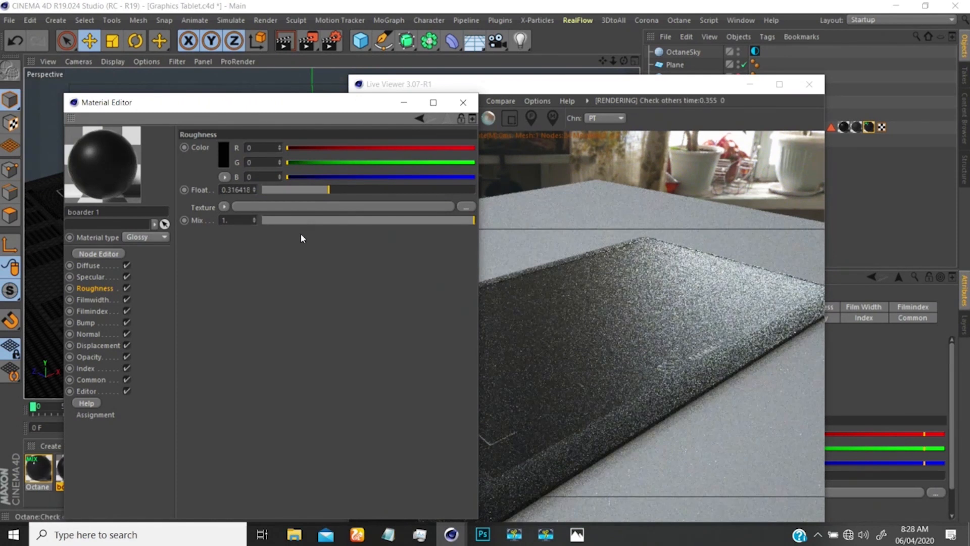
{"action": "left_click", "coordinate": [326, 190]}
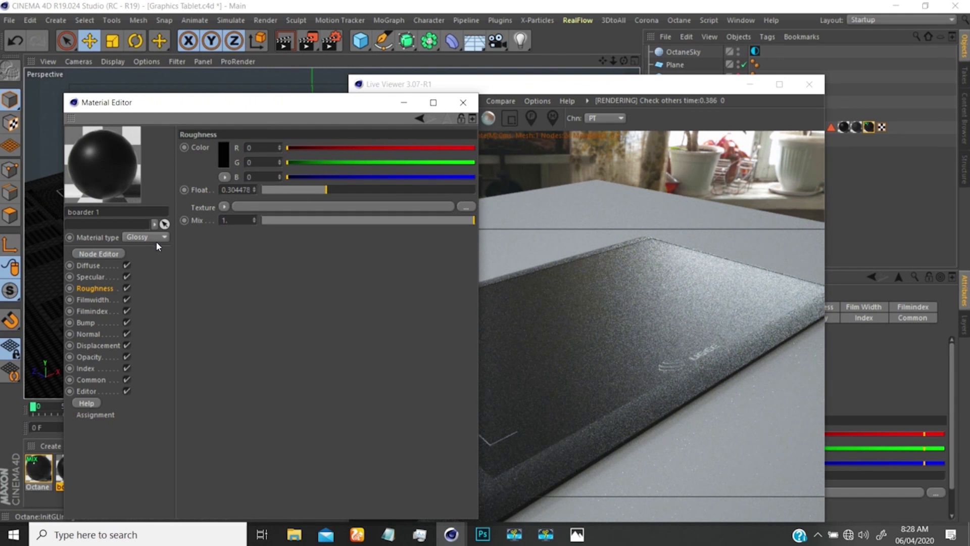
- Lower the Octane Mix Material's mix Amount to about 0.31 and finally about 0.27, and close the material editor
{"action": "left_click_drag", "start_coordinate": [300, 109], "coordinate": [615, 117]}
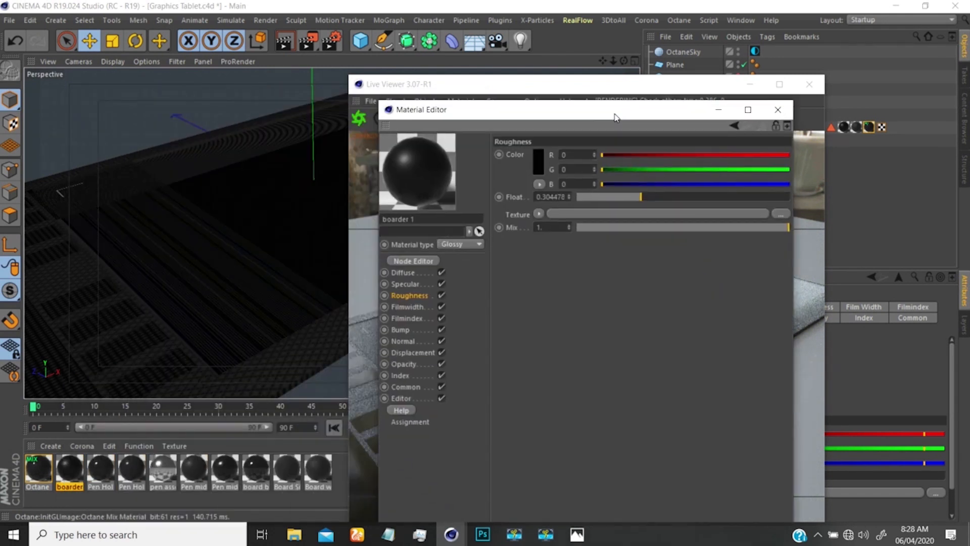
{"action": "left_click", "coordinate": [38, 470]}
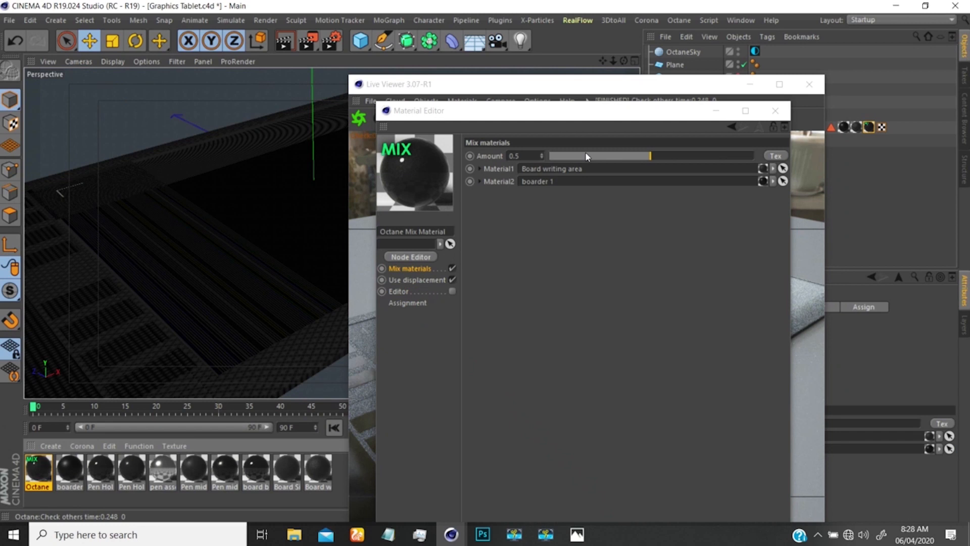
{"action": "left_click_drag", "start_coordinate": [650, 157], "coordinate": [611, 156]}
{"action": "left_click_drag", "start_coordinate": [642, 111], "coordinate": [387, 118]}
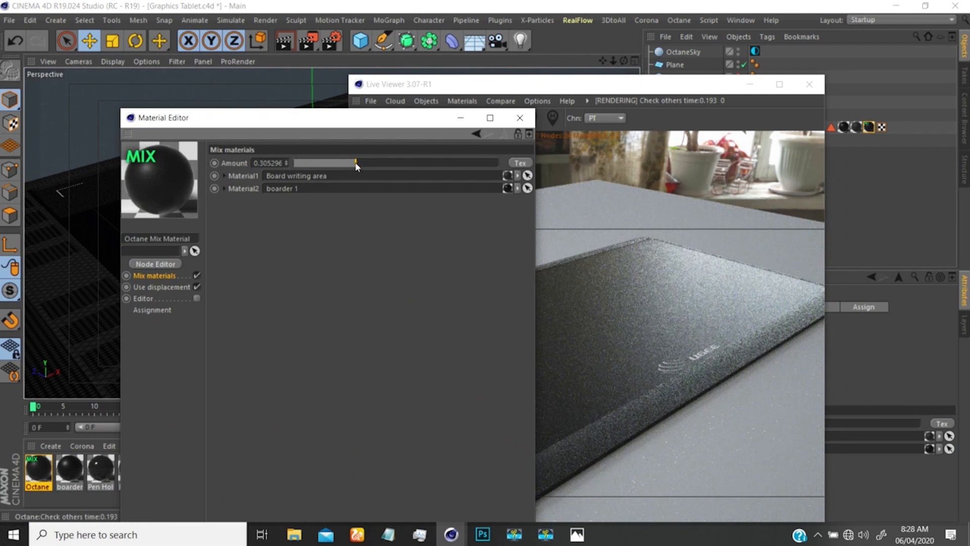
{"action": "left_click_drag", "start_coordinate": [356, 164], "coordinate": [350, 164]}
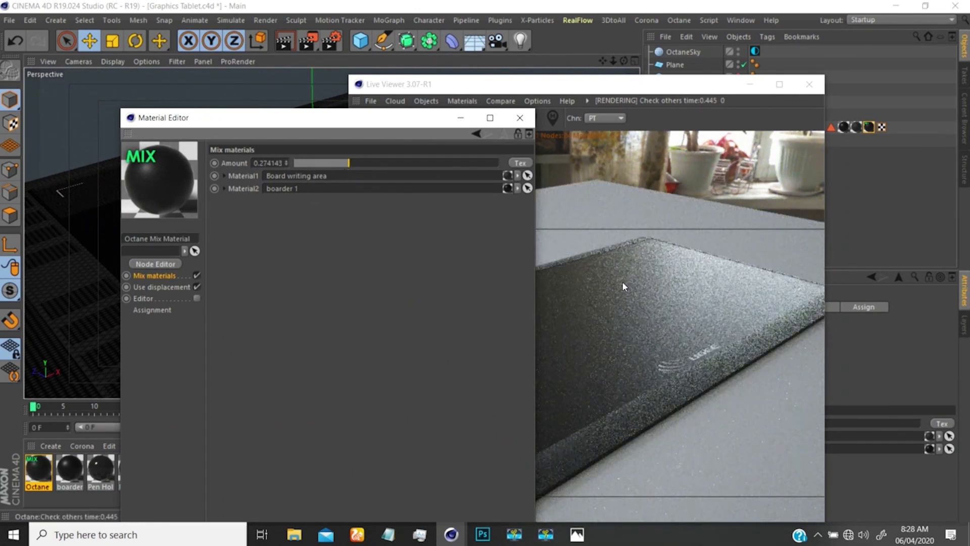
{"action": "left_click", "coordinate": [519, 117]}
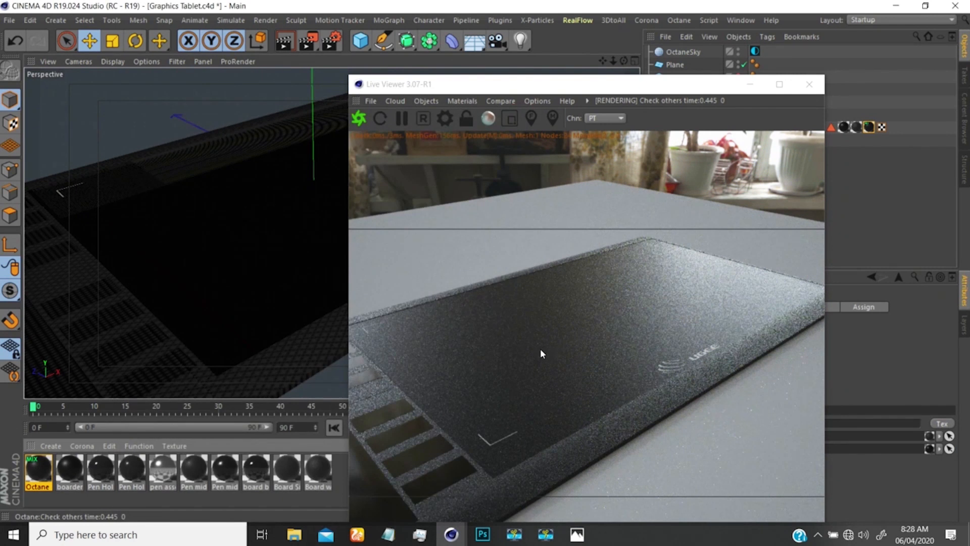
- Examine the tablet's button strip, glossy side panel and rough border from other angles in the live render
{"action": "left_click_drag", "start_coordinate": [541, 349], "coordinate": [532, 313]}
{"action": "left_click_drag", "start_coordinate": [529, 298], "coordinate": [583, 335]}
{"action": "left_click_drag", "start_coordinate": [497, 331], "coordinate": [511, 293]}
{"action": "left_click_drag", "start_coordinate": [532, 241], "coordinate": [462, 328]}
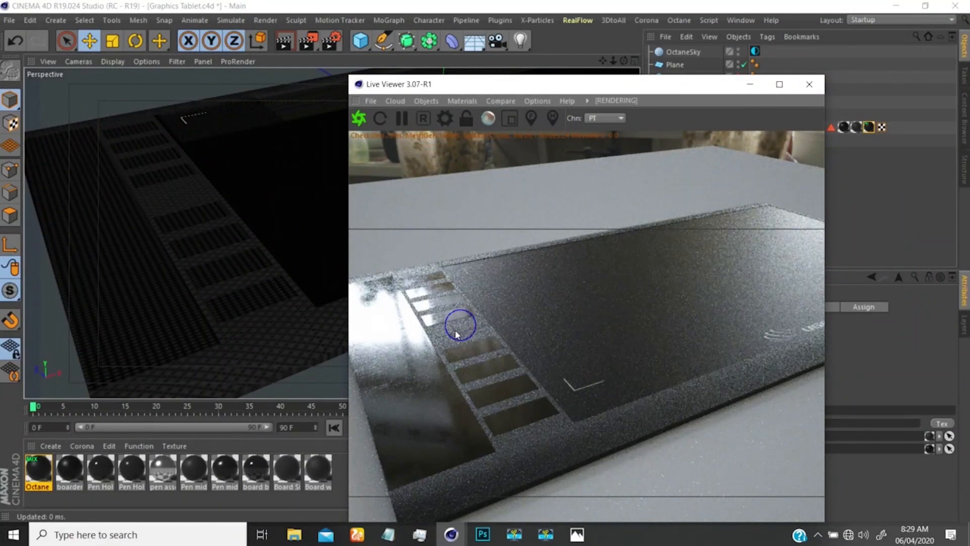
{"action": "left_click_drag", "start_coordinate": [457, 333], "coordinate": [499, 332]}
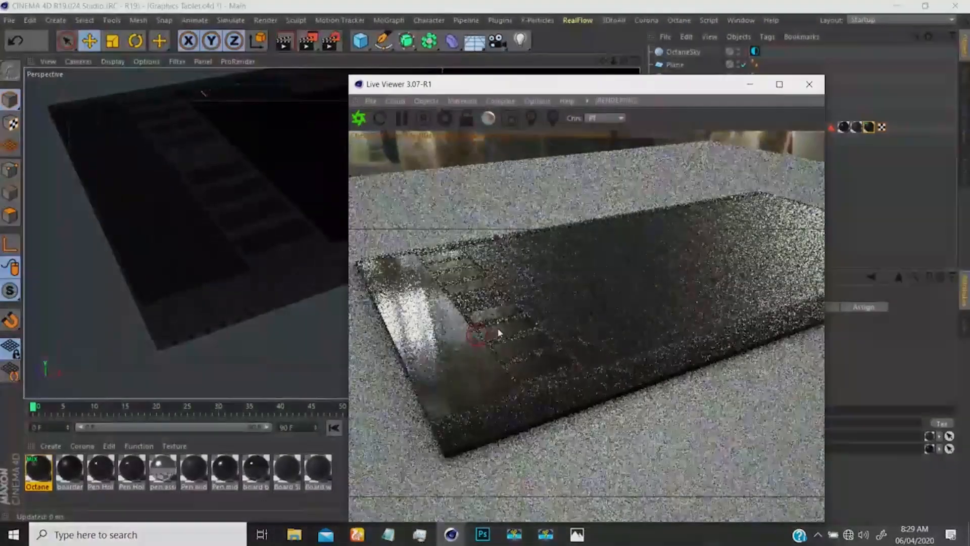